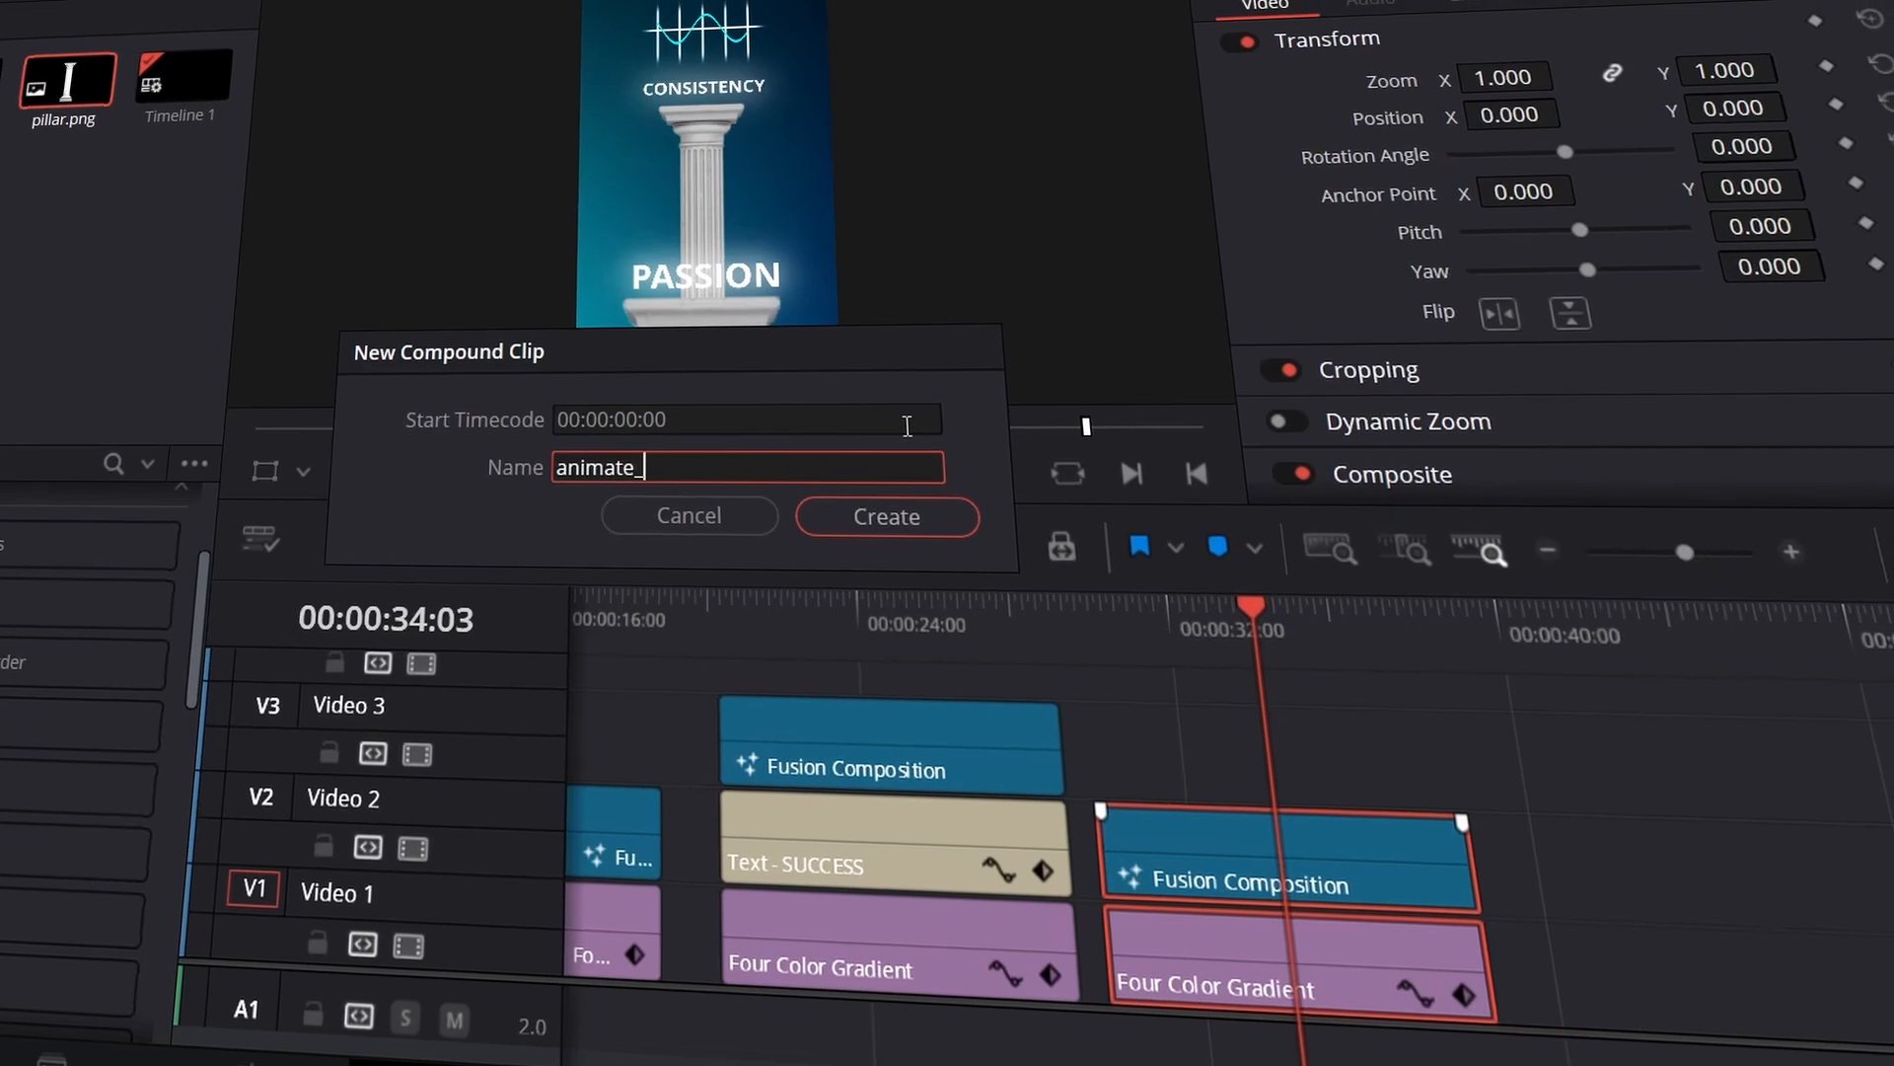
key("Return")
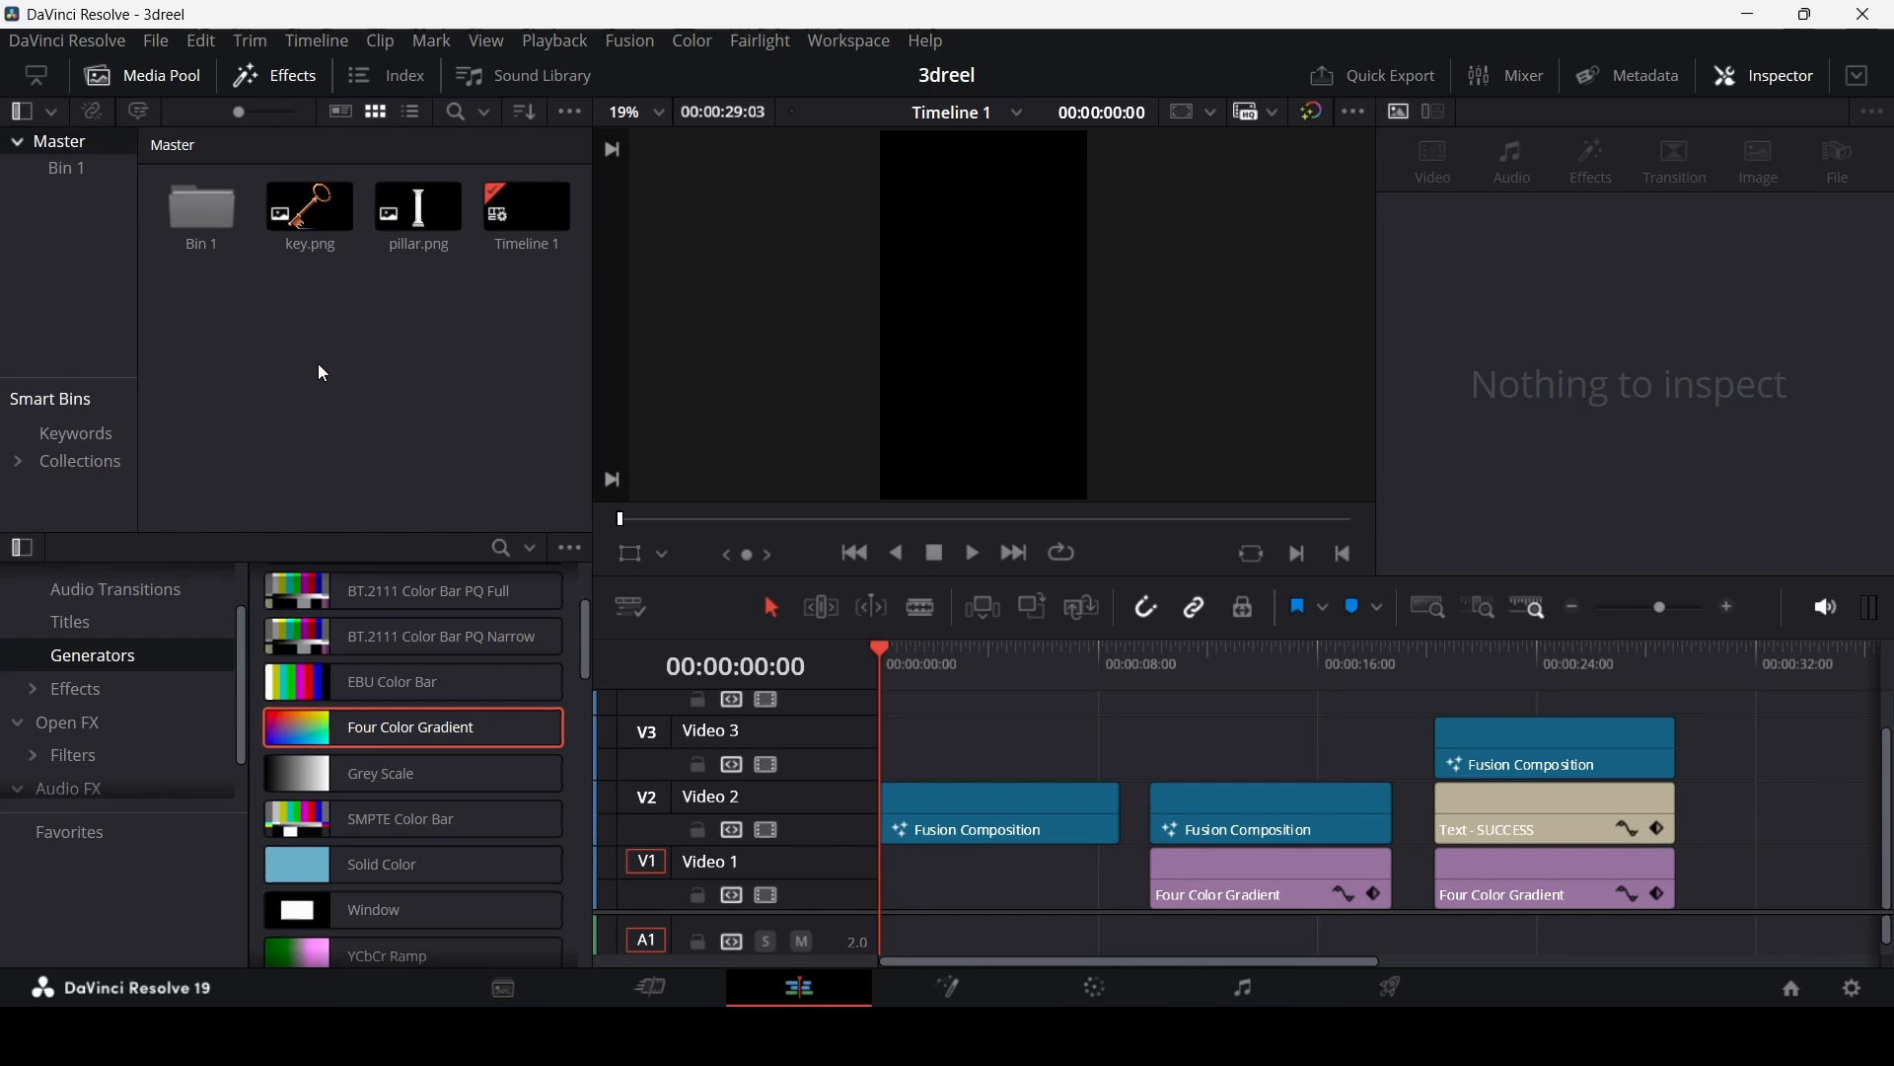
Step: Select key.png and pillar.png in the media pool and scrub through the timeline to examine the existing animated sections
left_click_drag(334, 304, 400, 225)
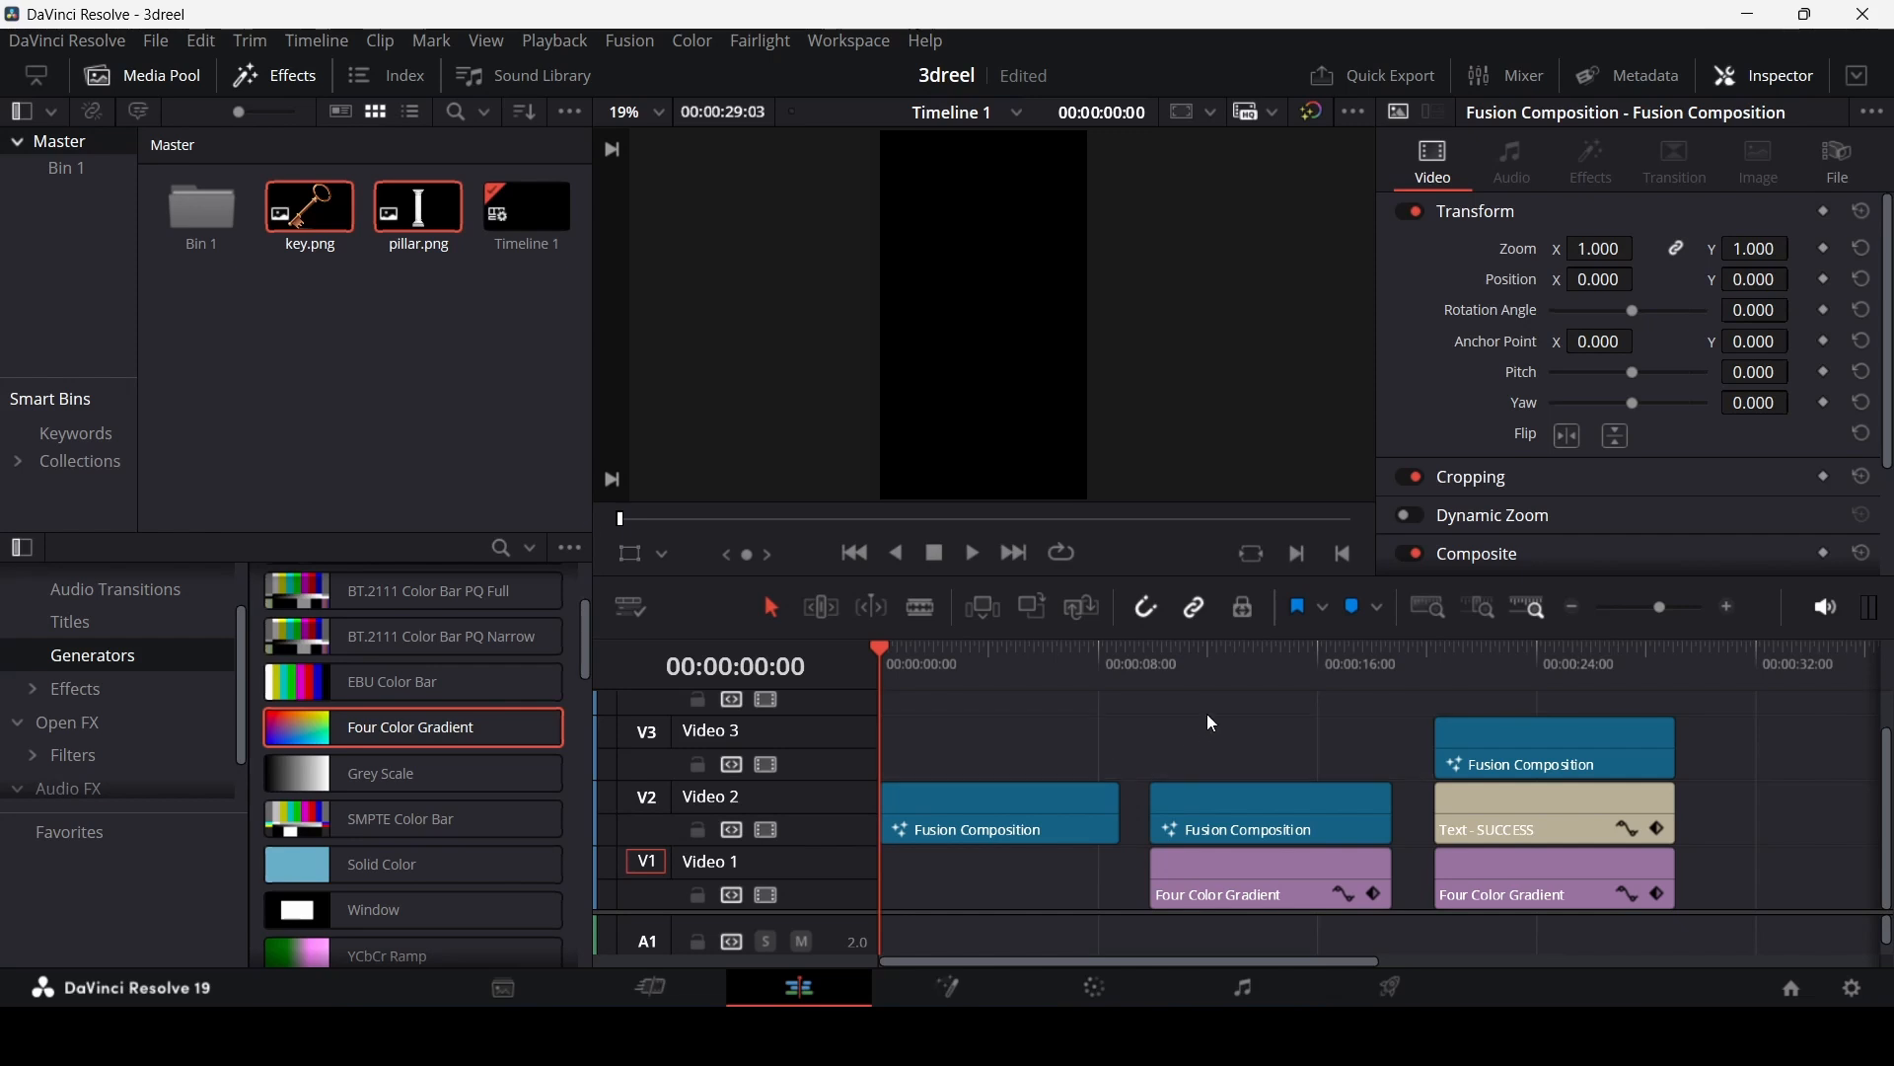
left_click_drag(961, 667, 994, 675)
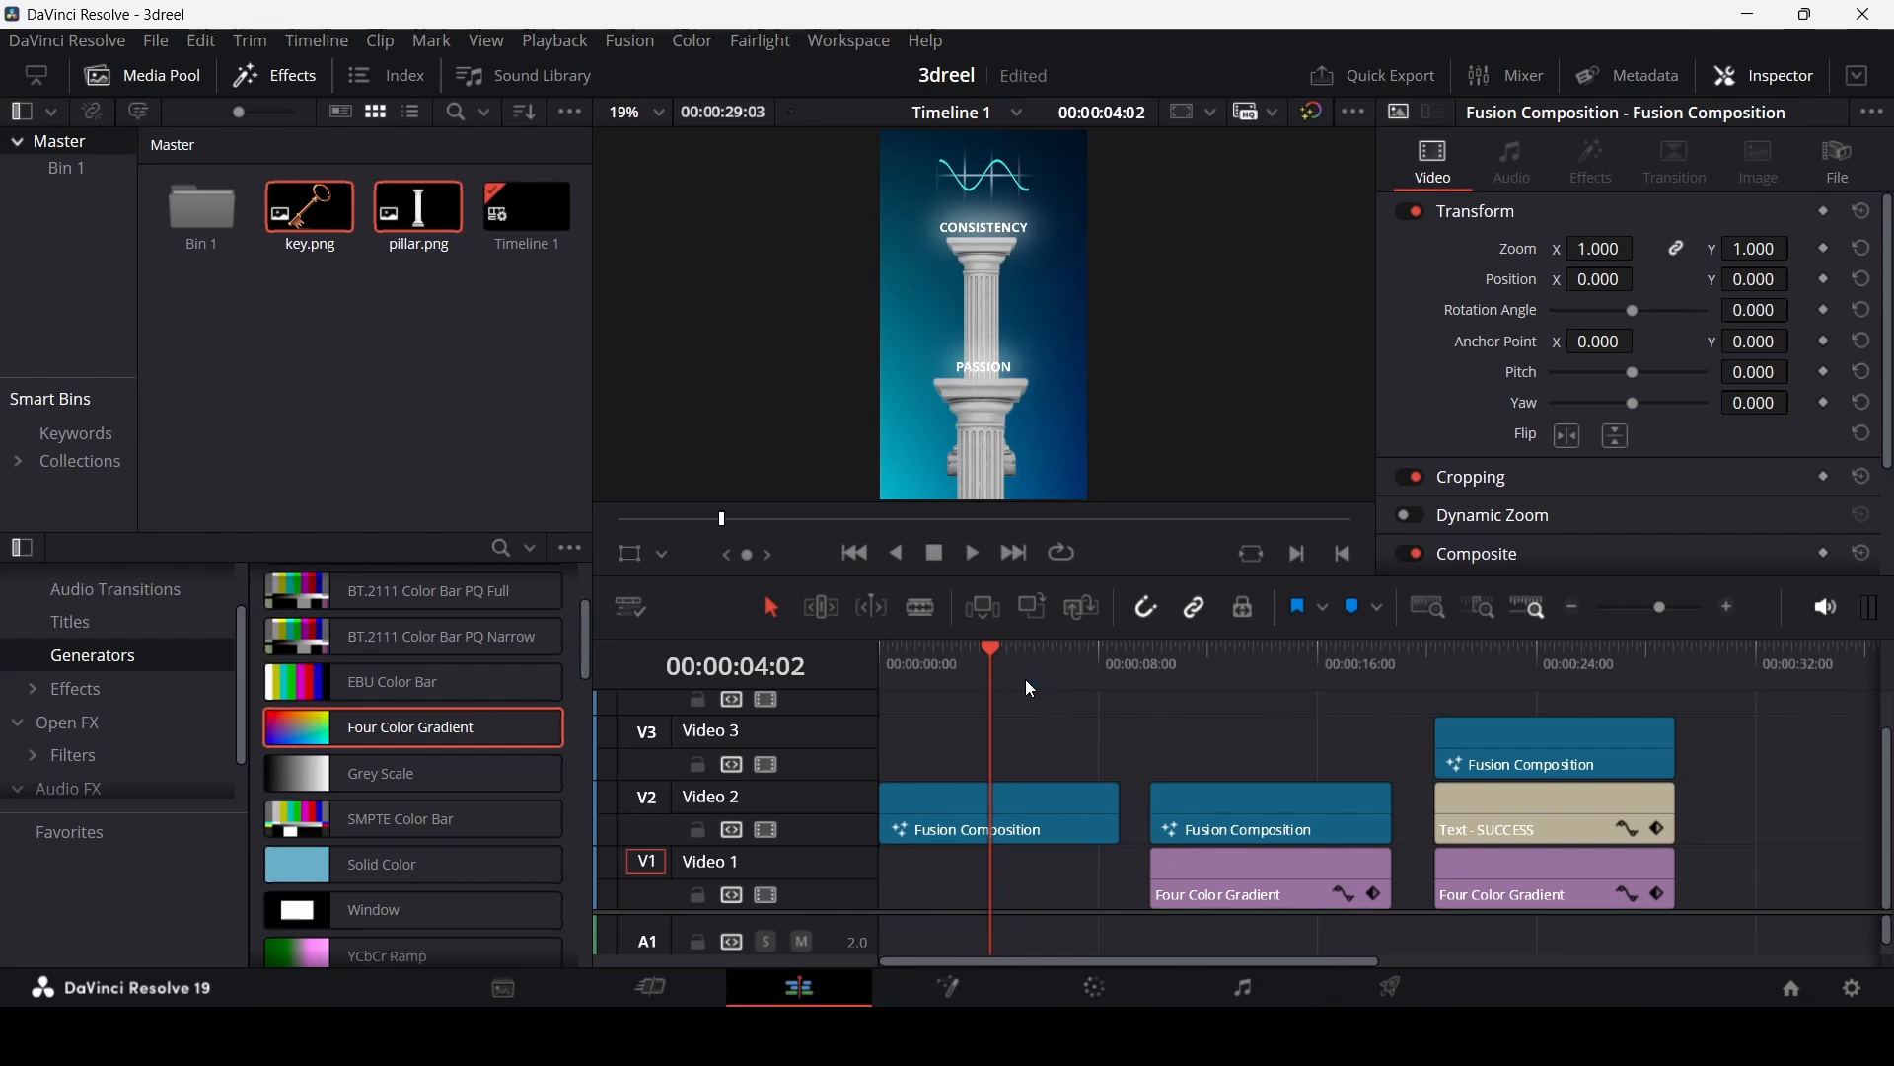
left_click_drag(1168, 661, 1295, 689)
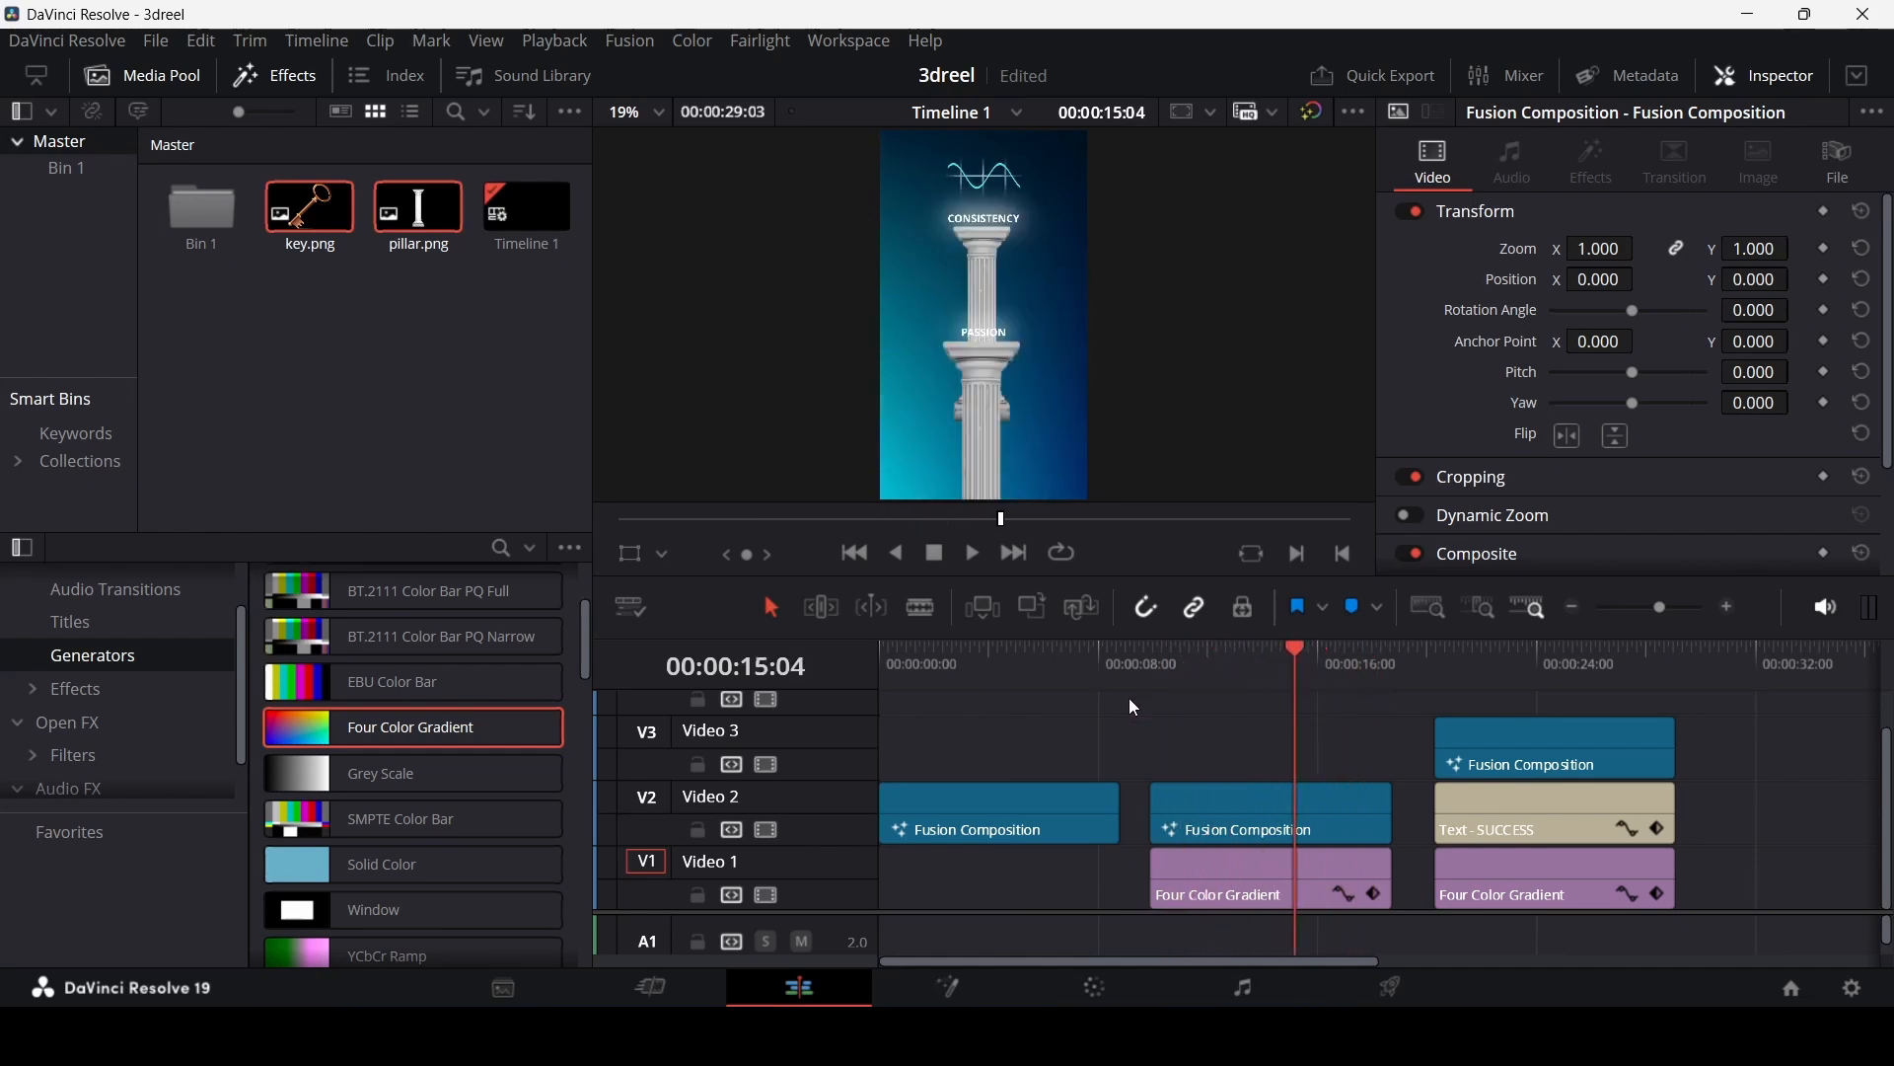
left_click(1042, 676)
left_click_drag(1039, 667, 1065, 661)
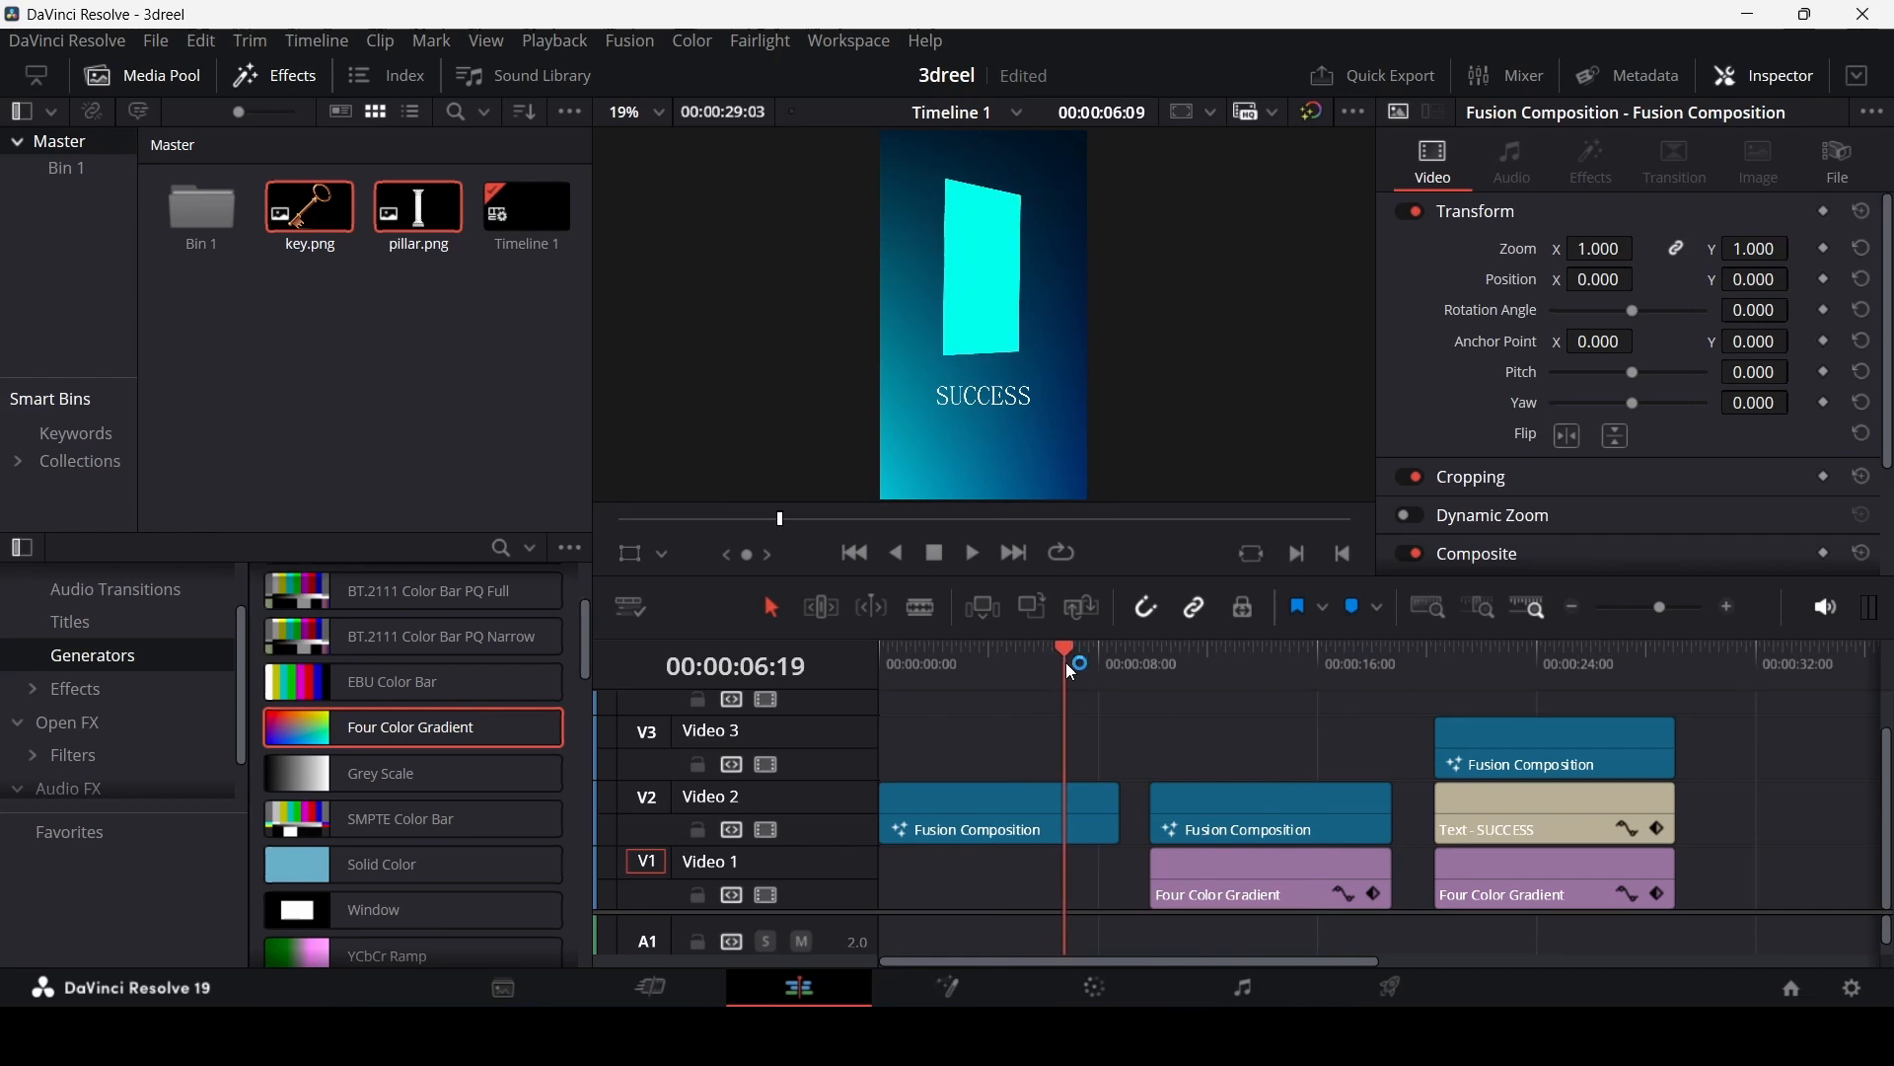
left_click_drag(1381, 668, 1597, 668)
left_click(952, 660)
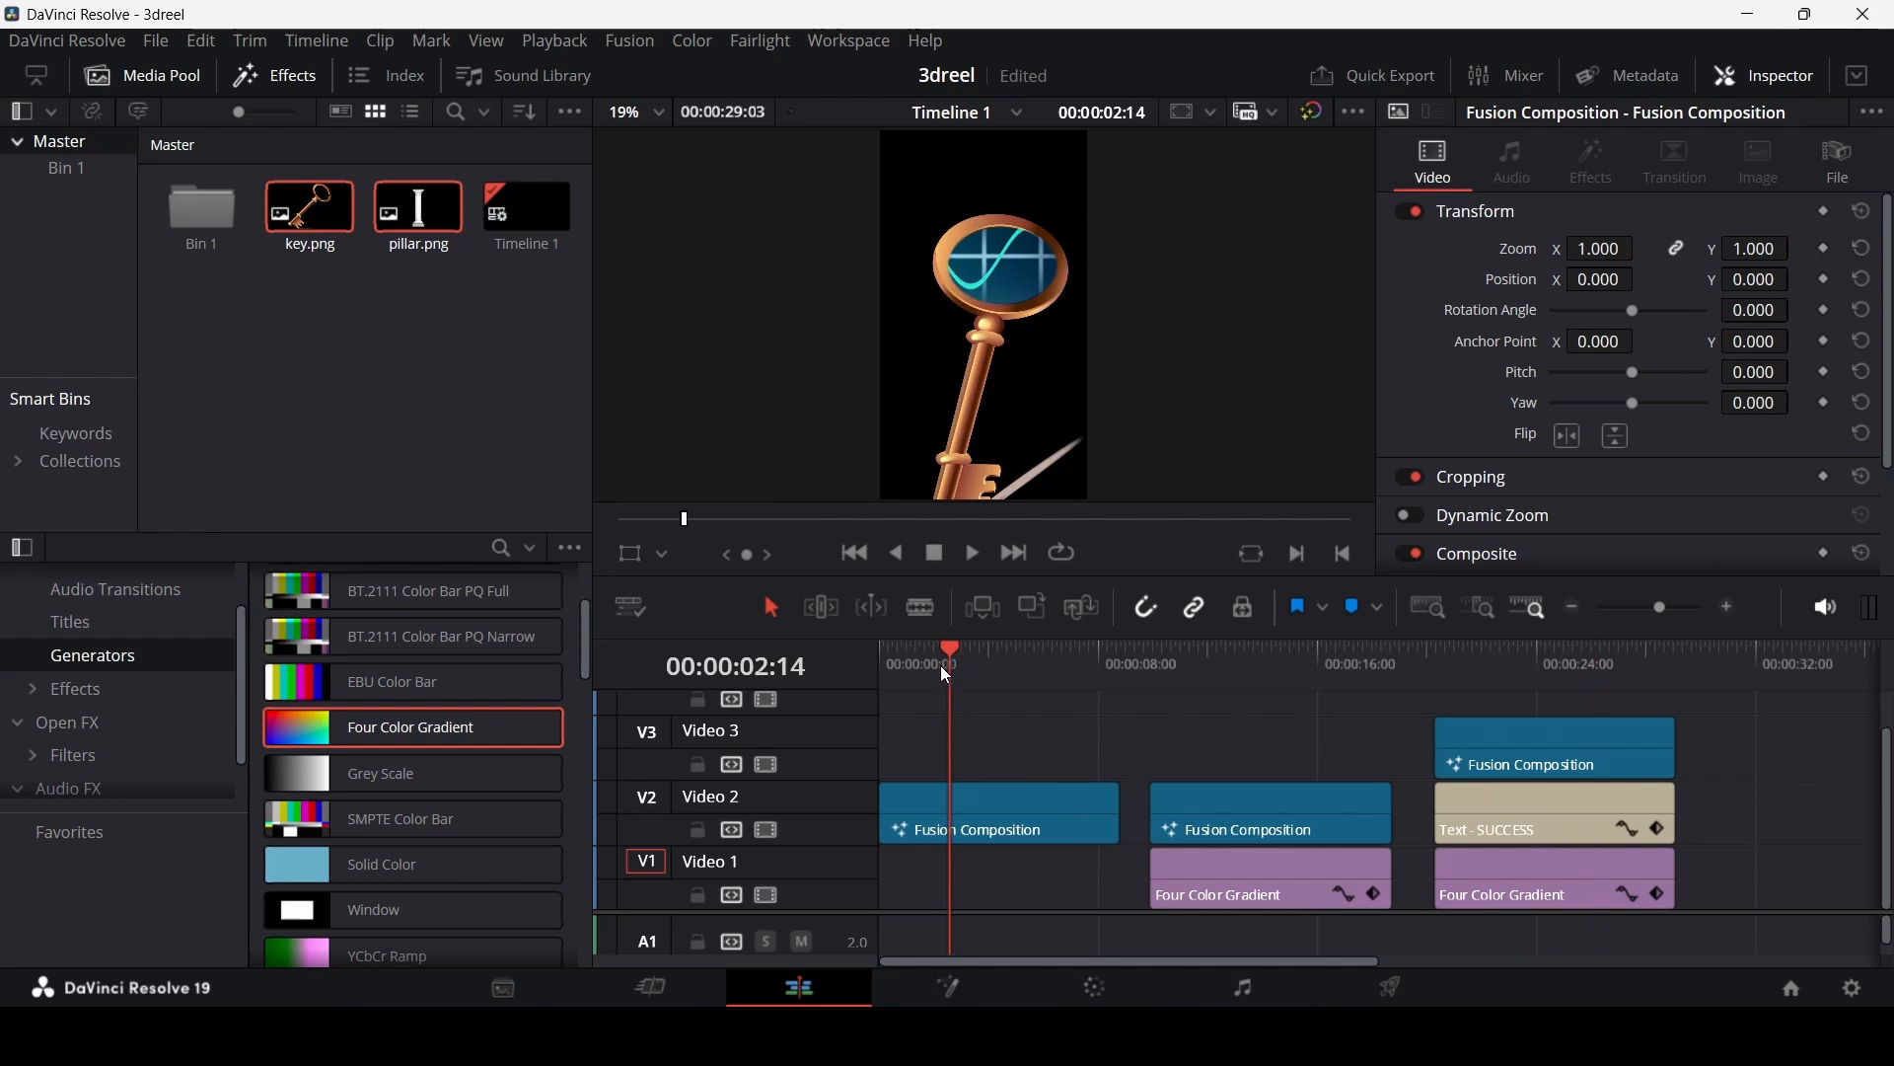
left_click_drag(942, 674, 991, 684)
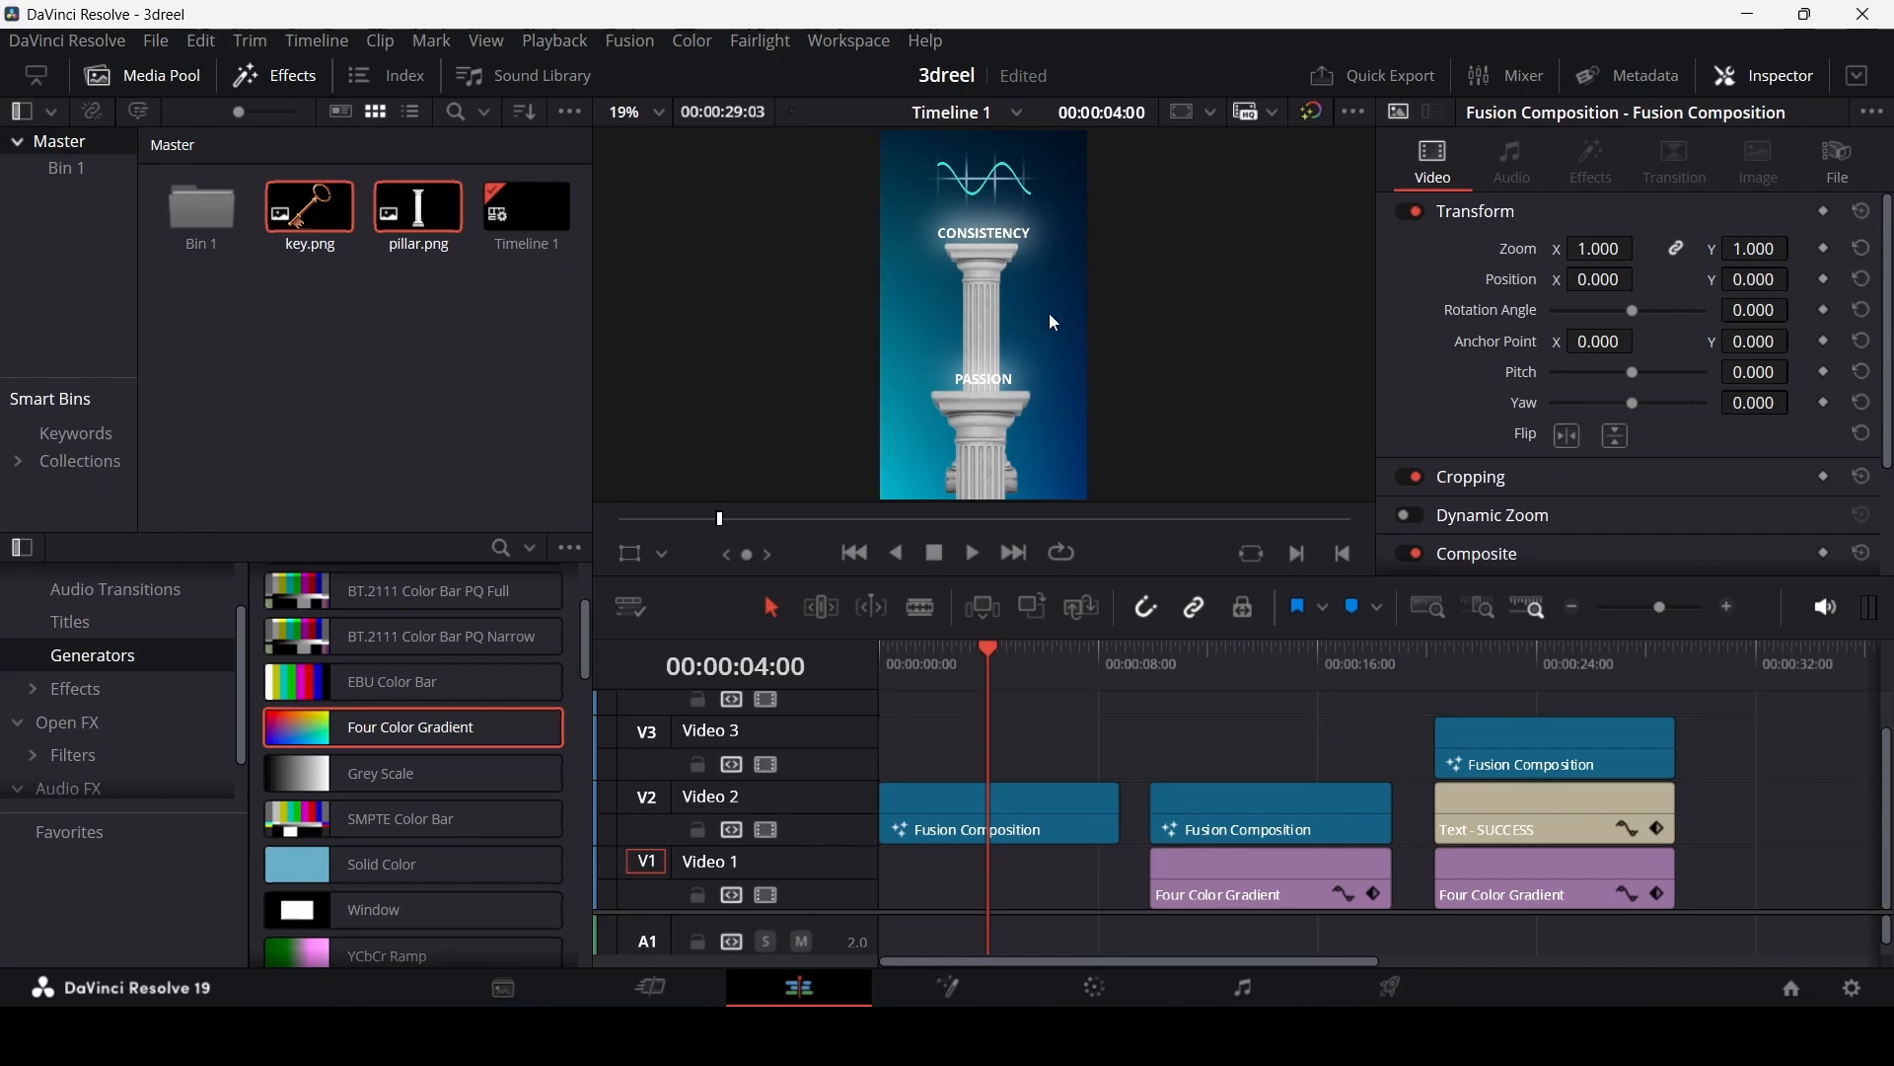
left_click(1172, 671)
Step: Add a Four Color Gradient generator to the Video 1 track after the last section
scroll(1253, 712, "right", 2)
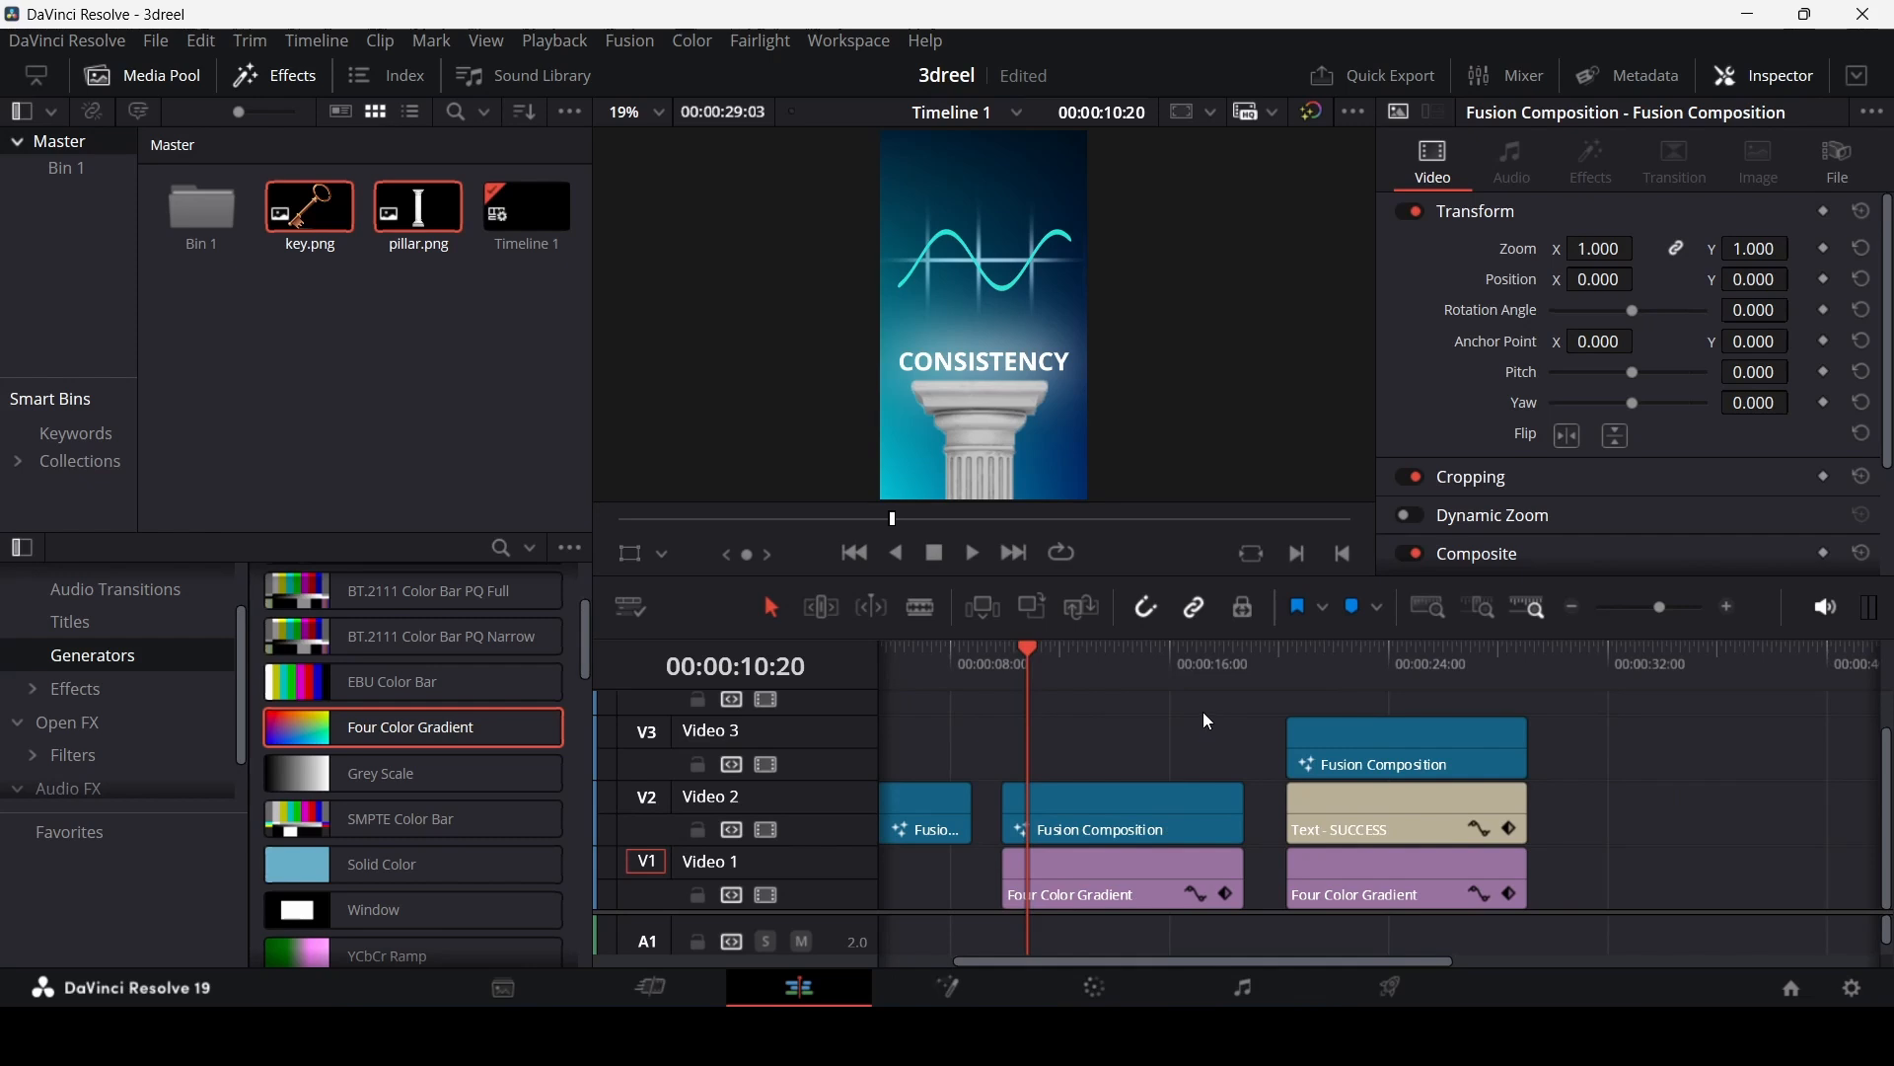
left_click_drag(423, 732, 1618, 864)
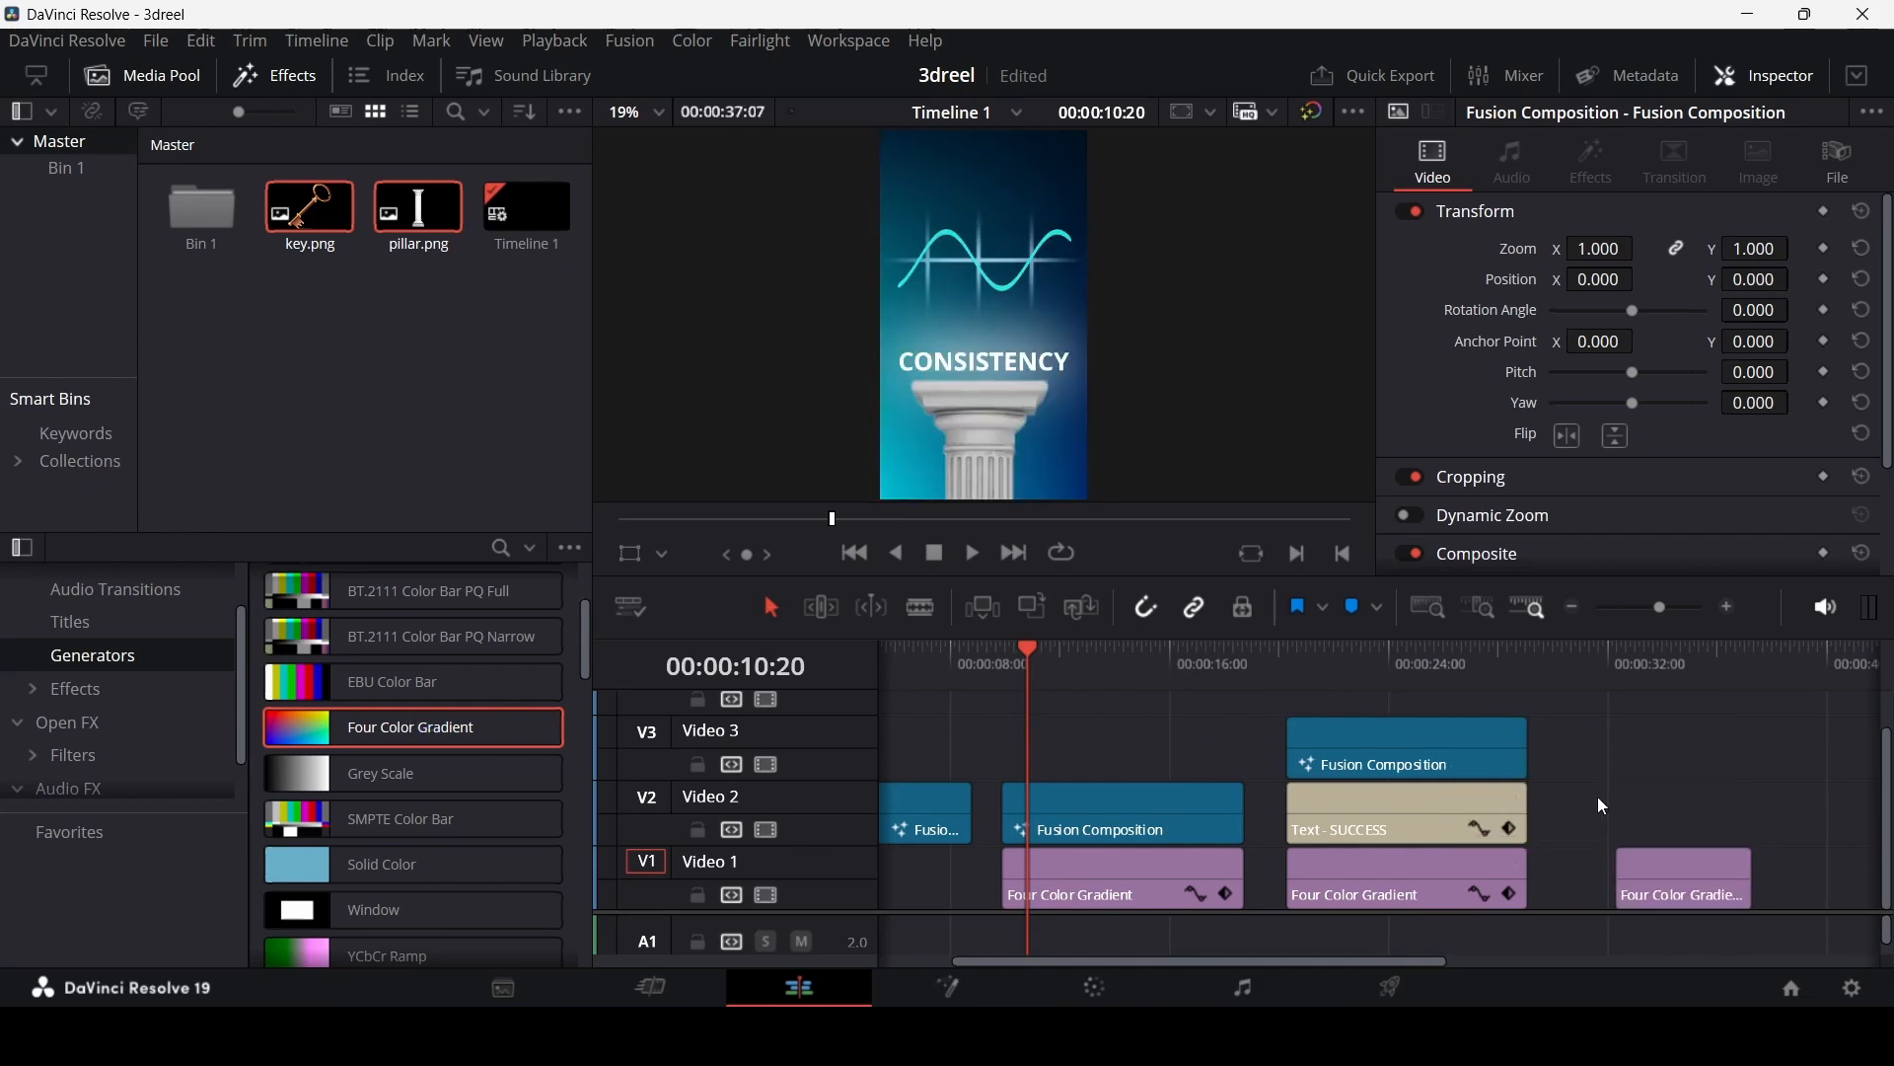
left_click(1107, 809)
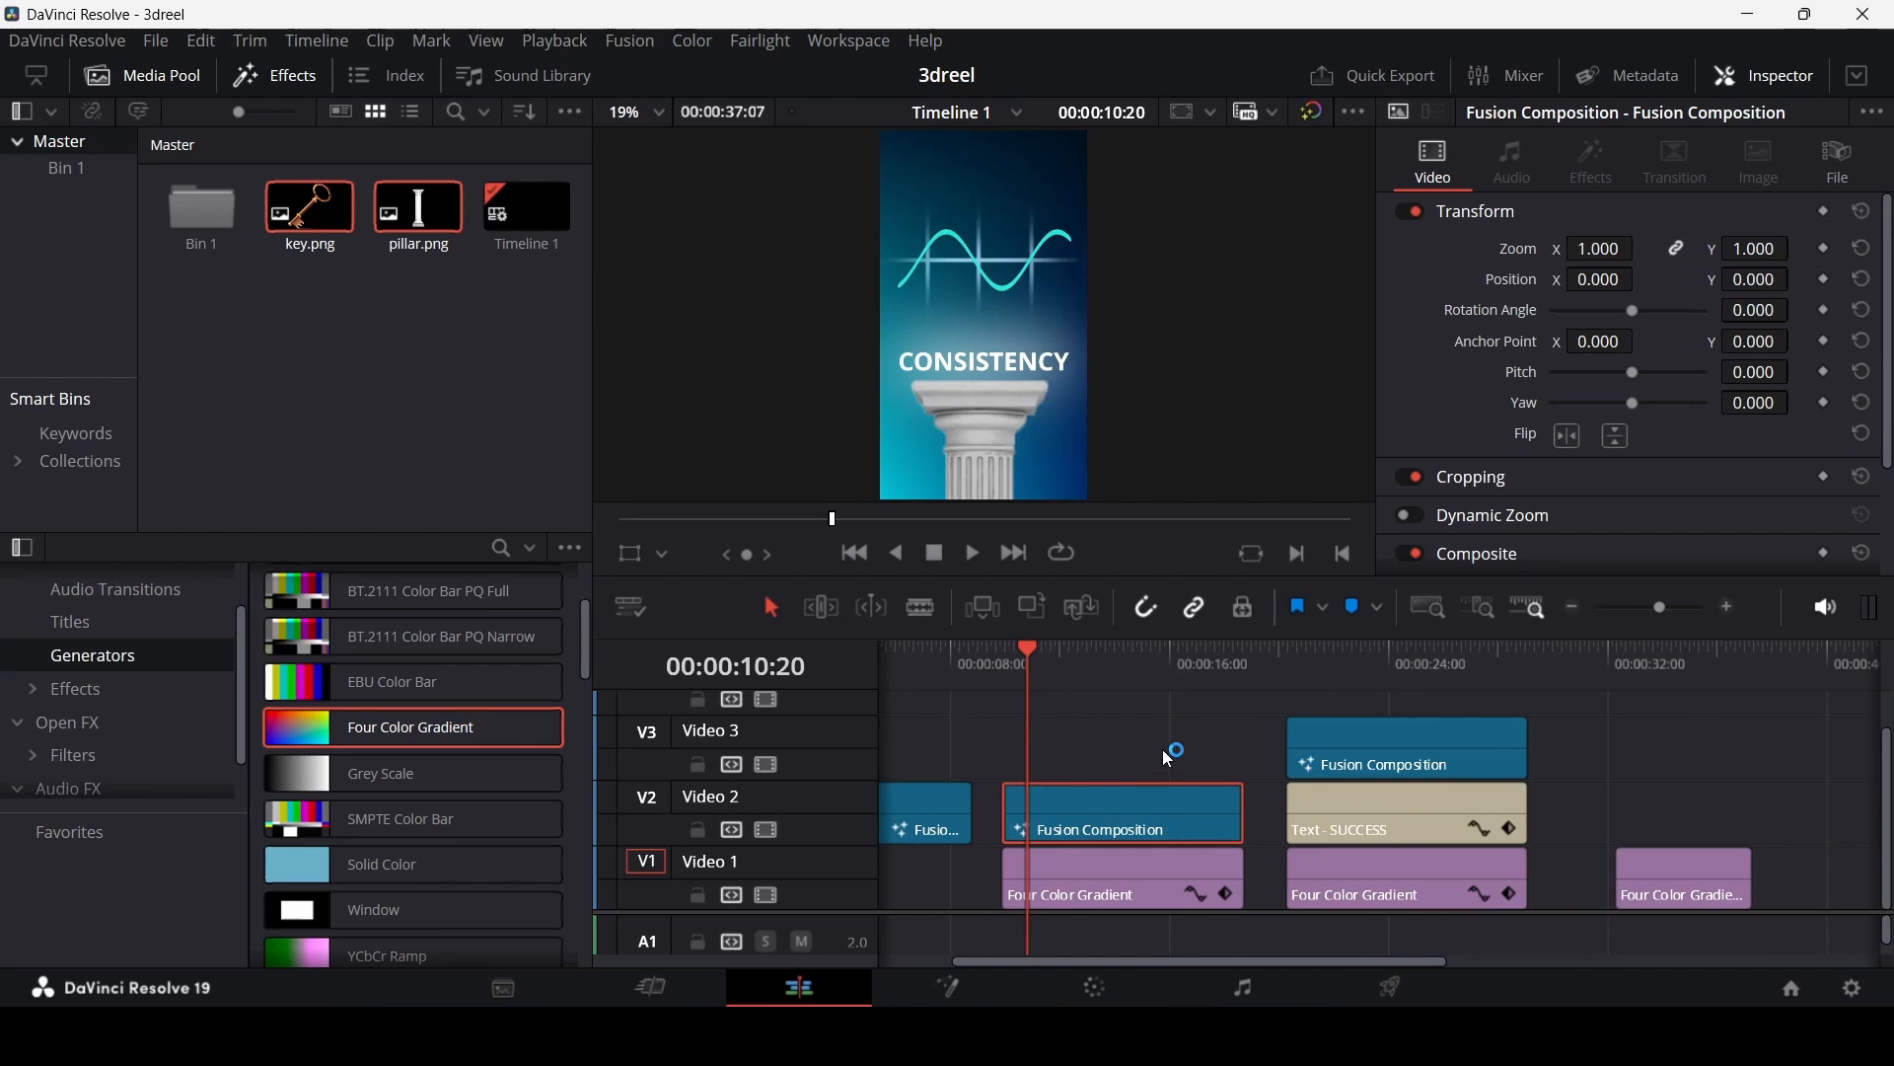
left_click(1122, 857)
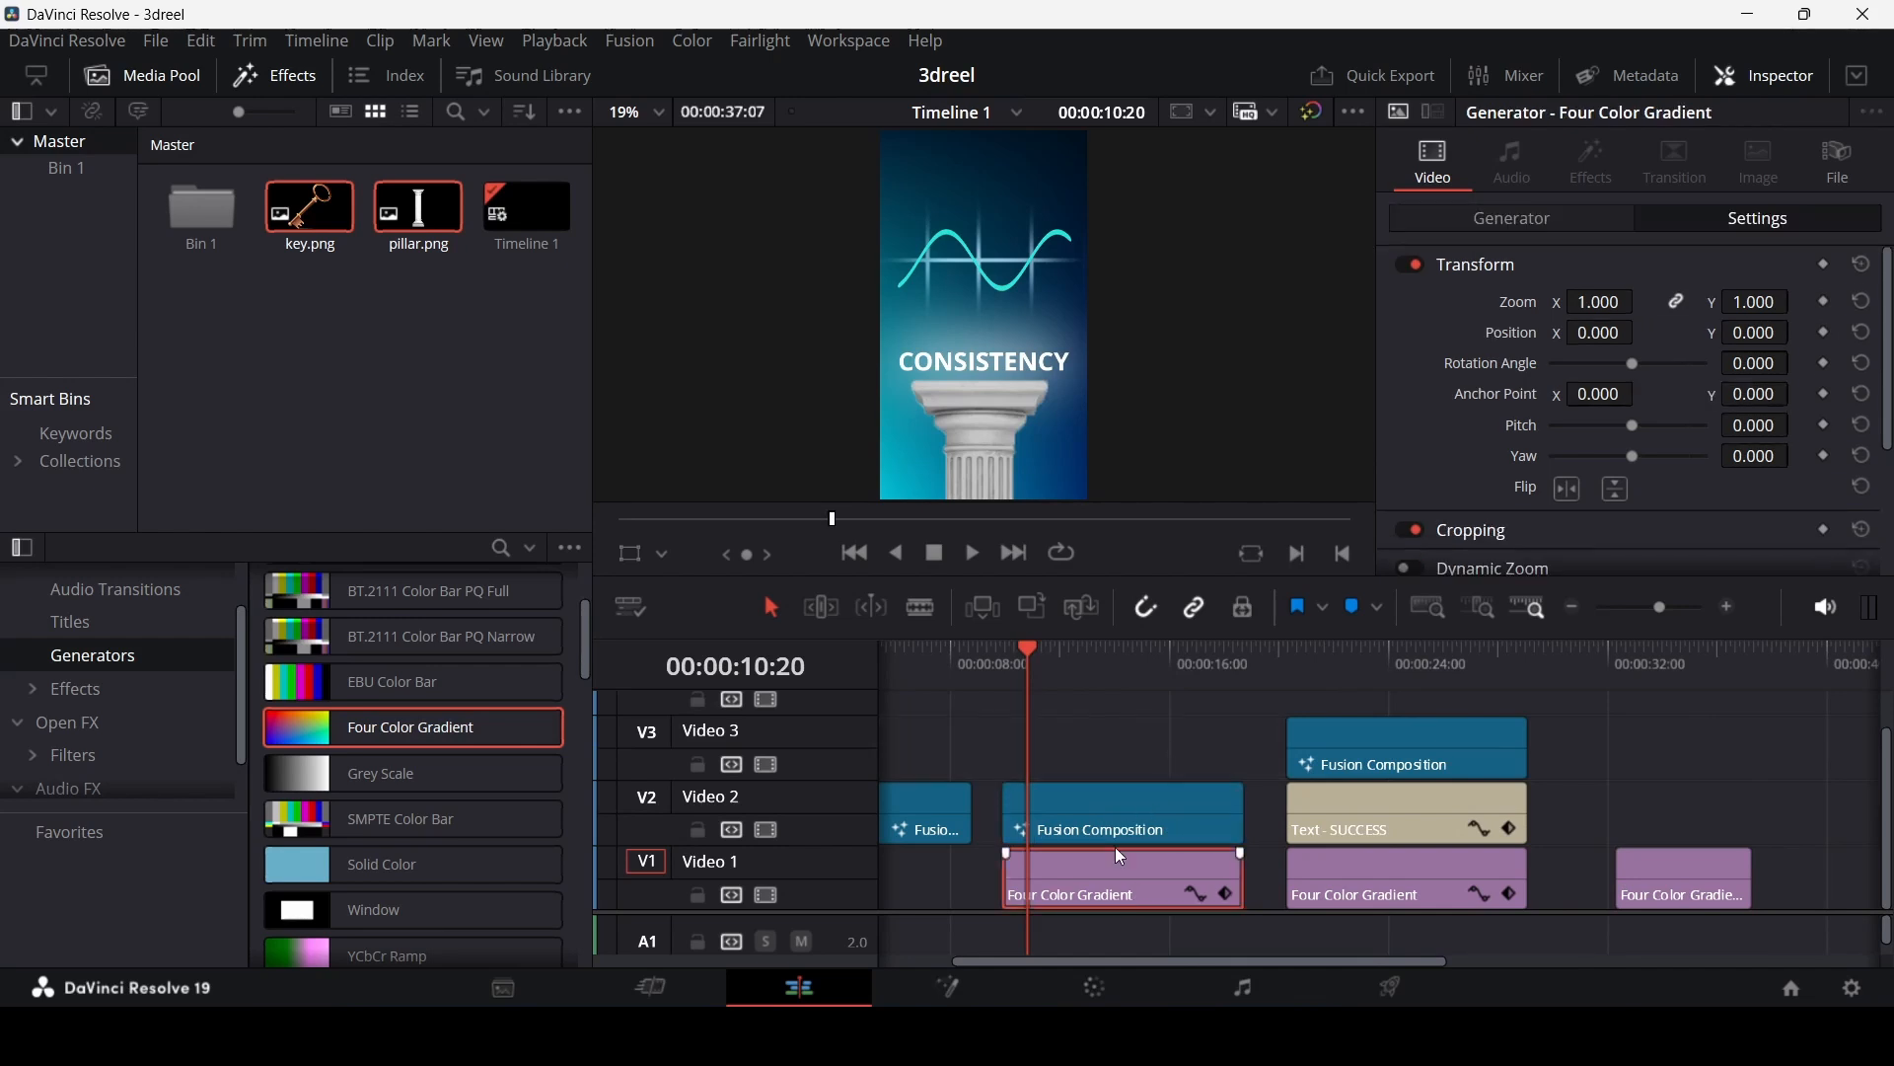
left_click(1116, 778)
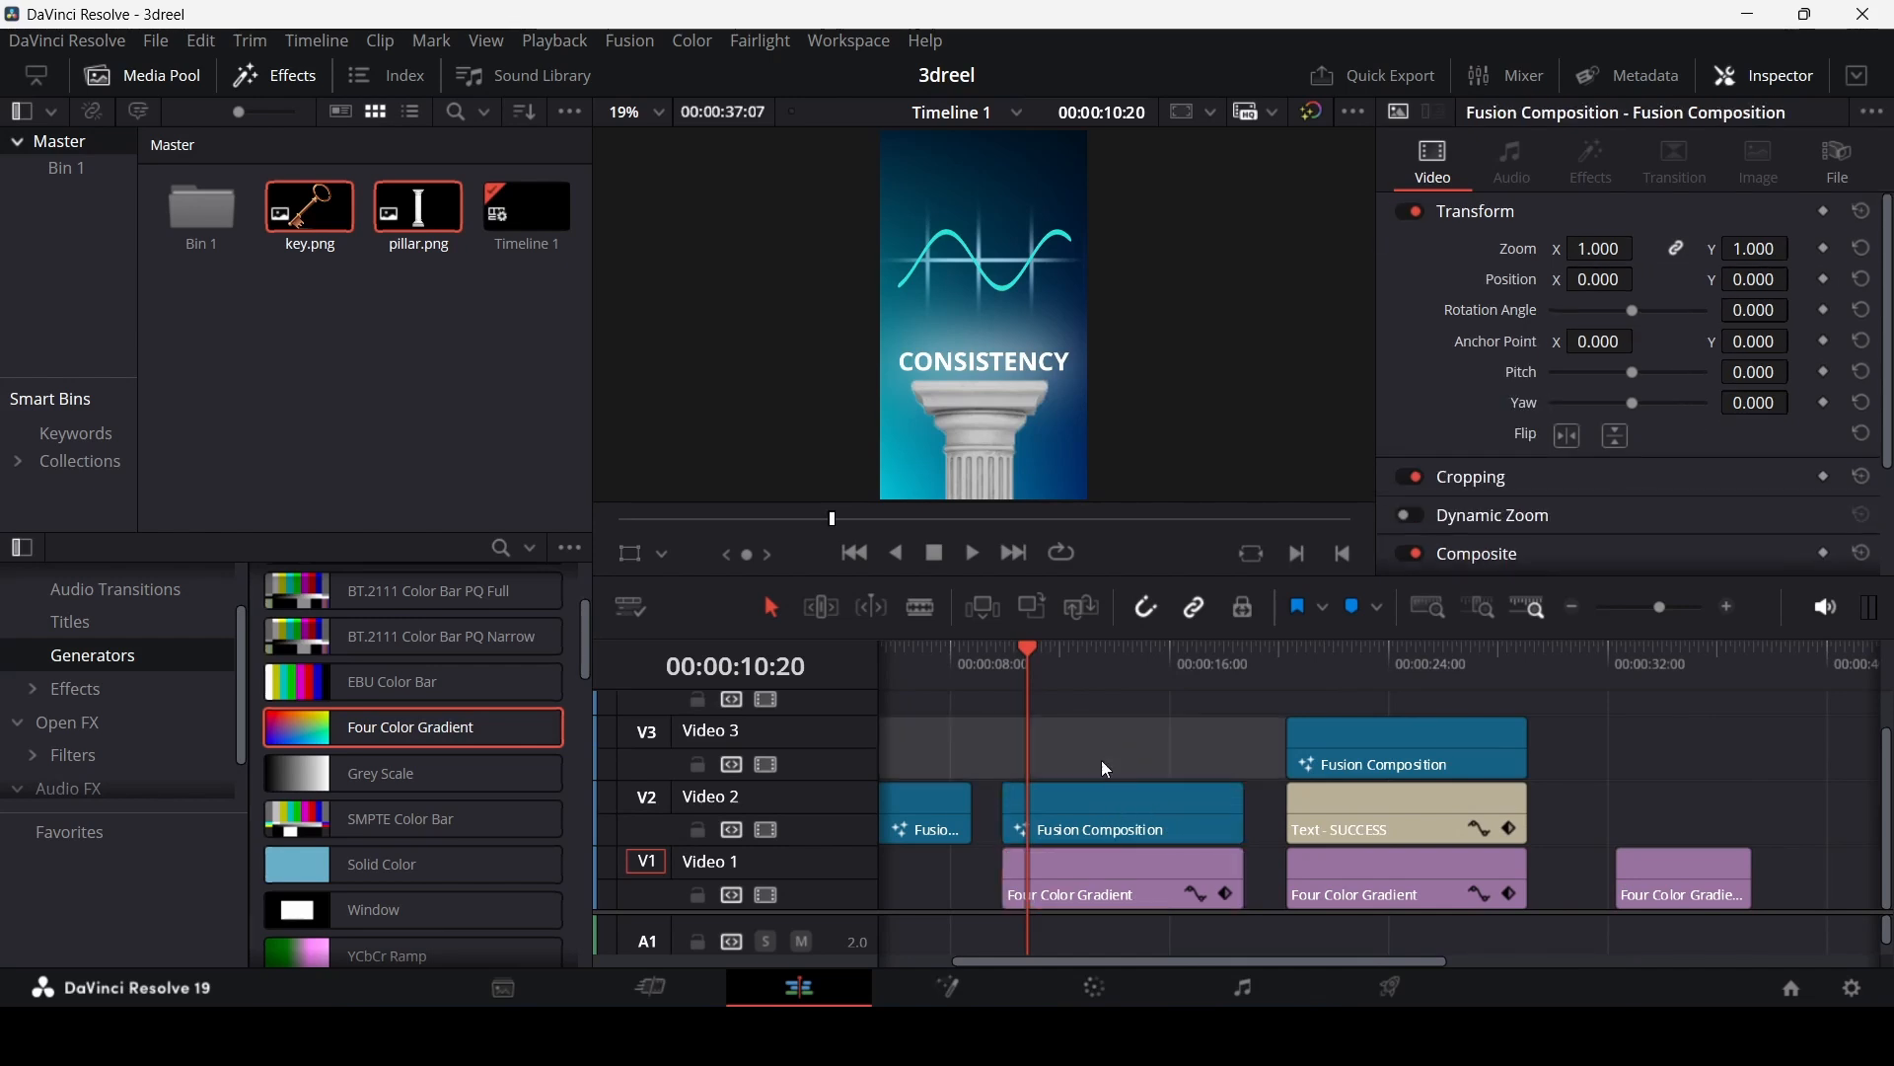
left_click(1101, 801)
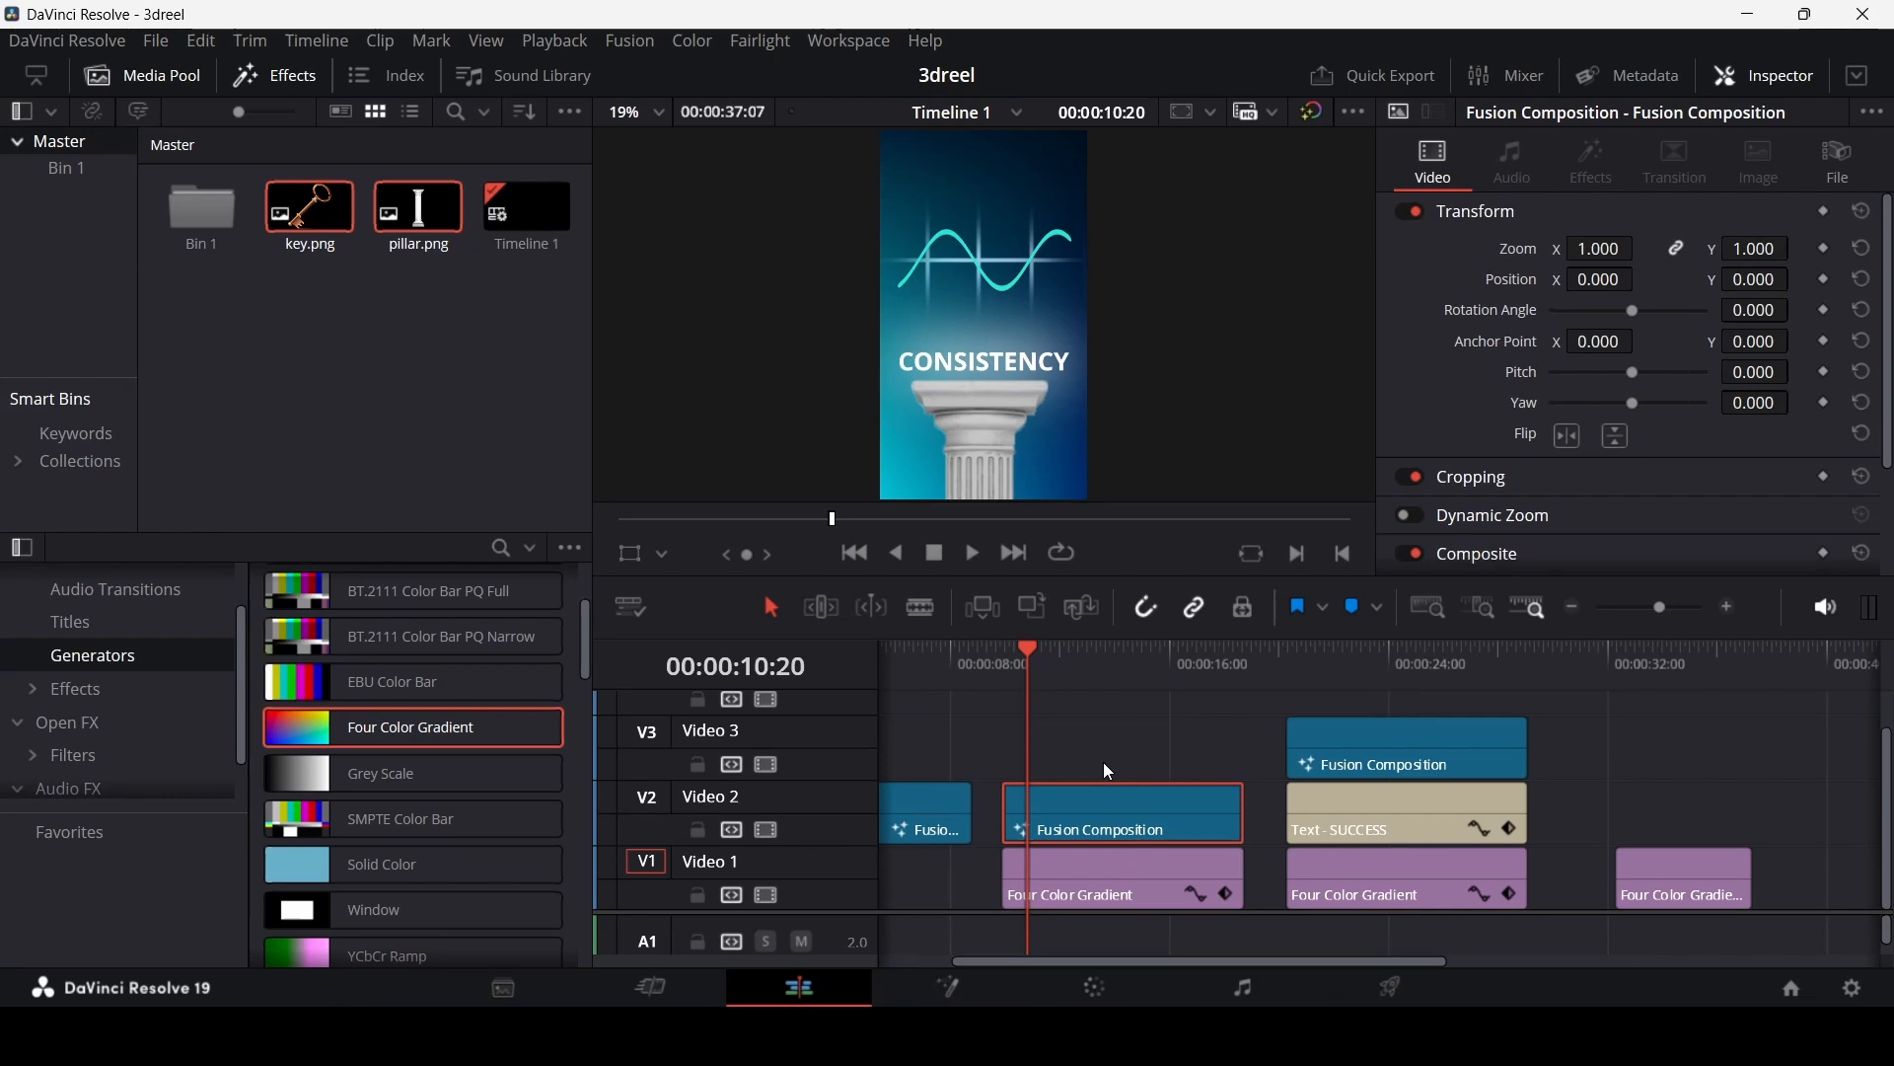
left_click(1131, 884)
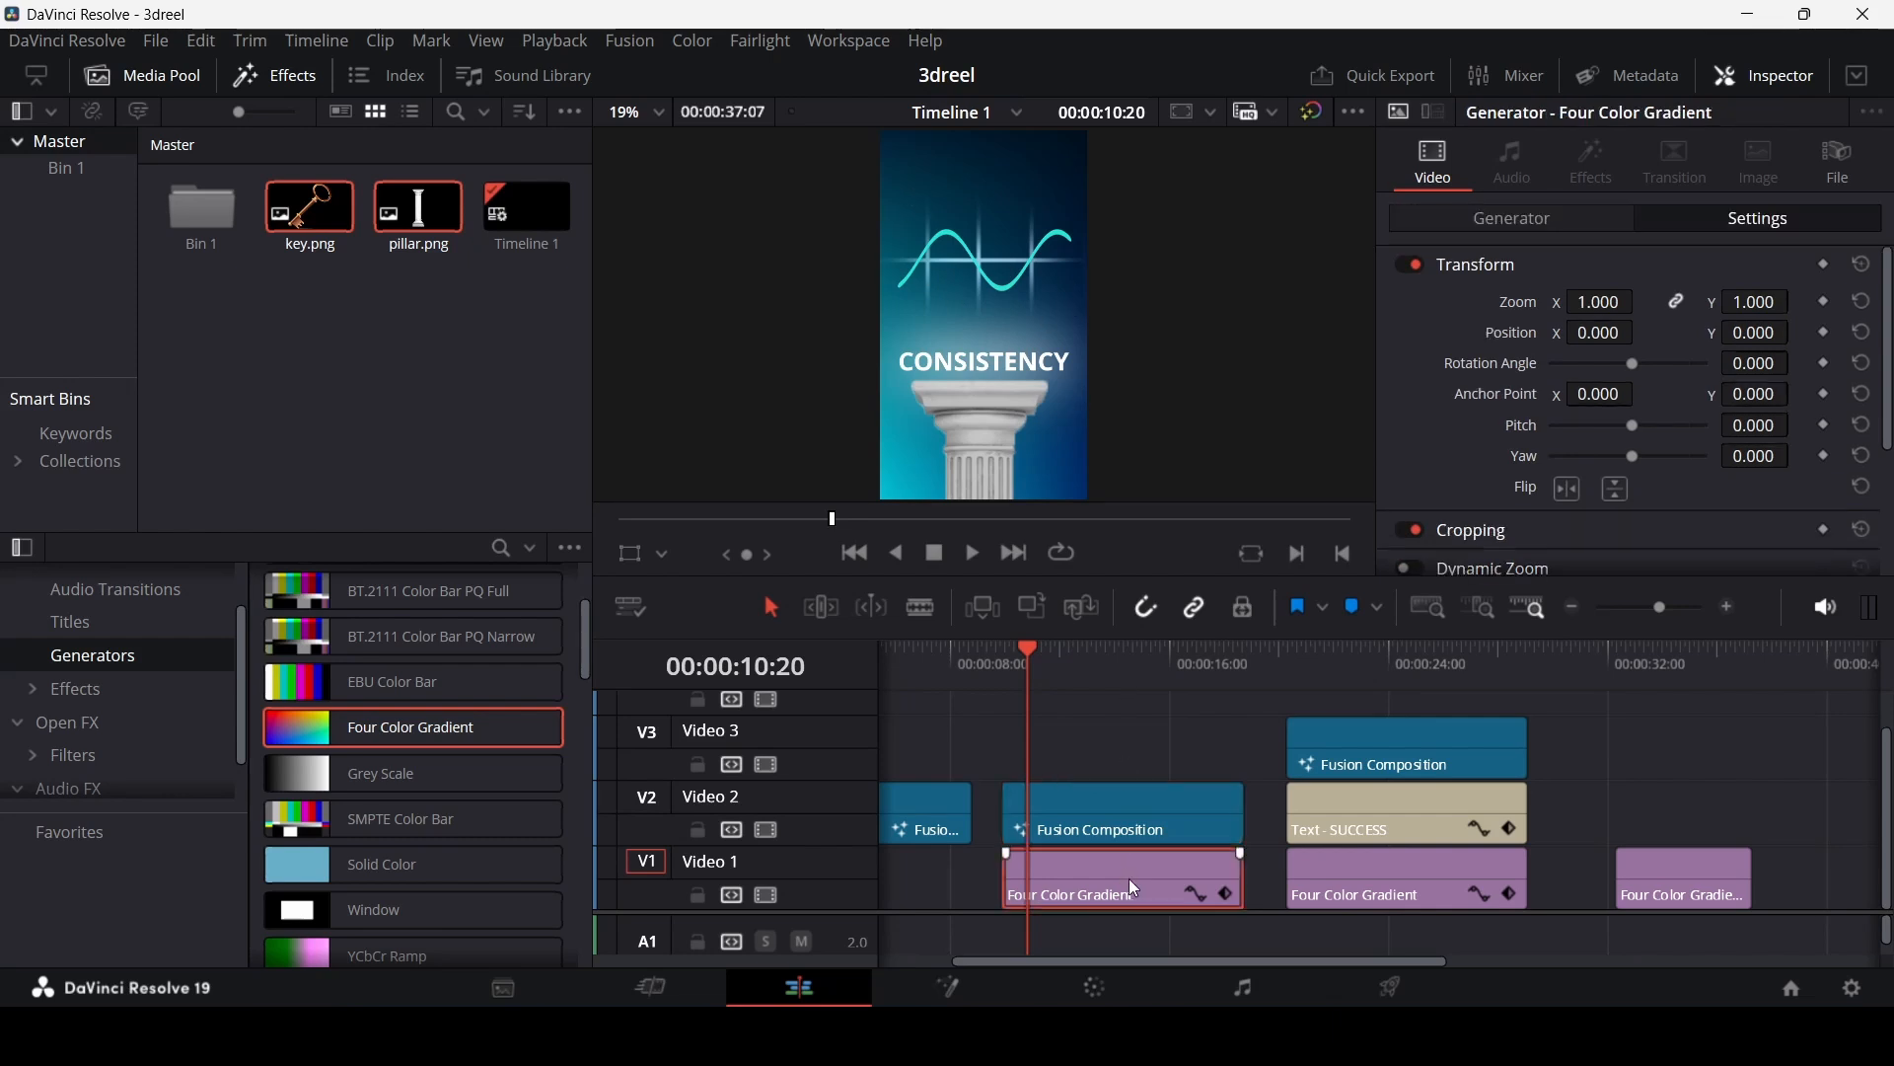
left_click(1127, 746)
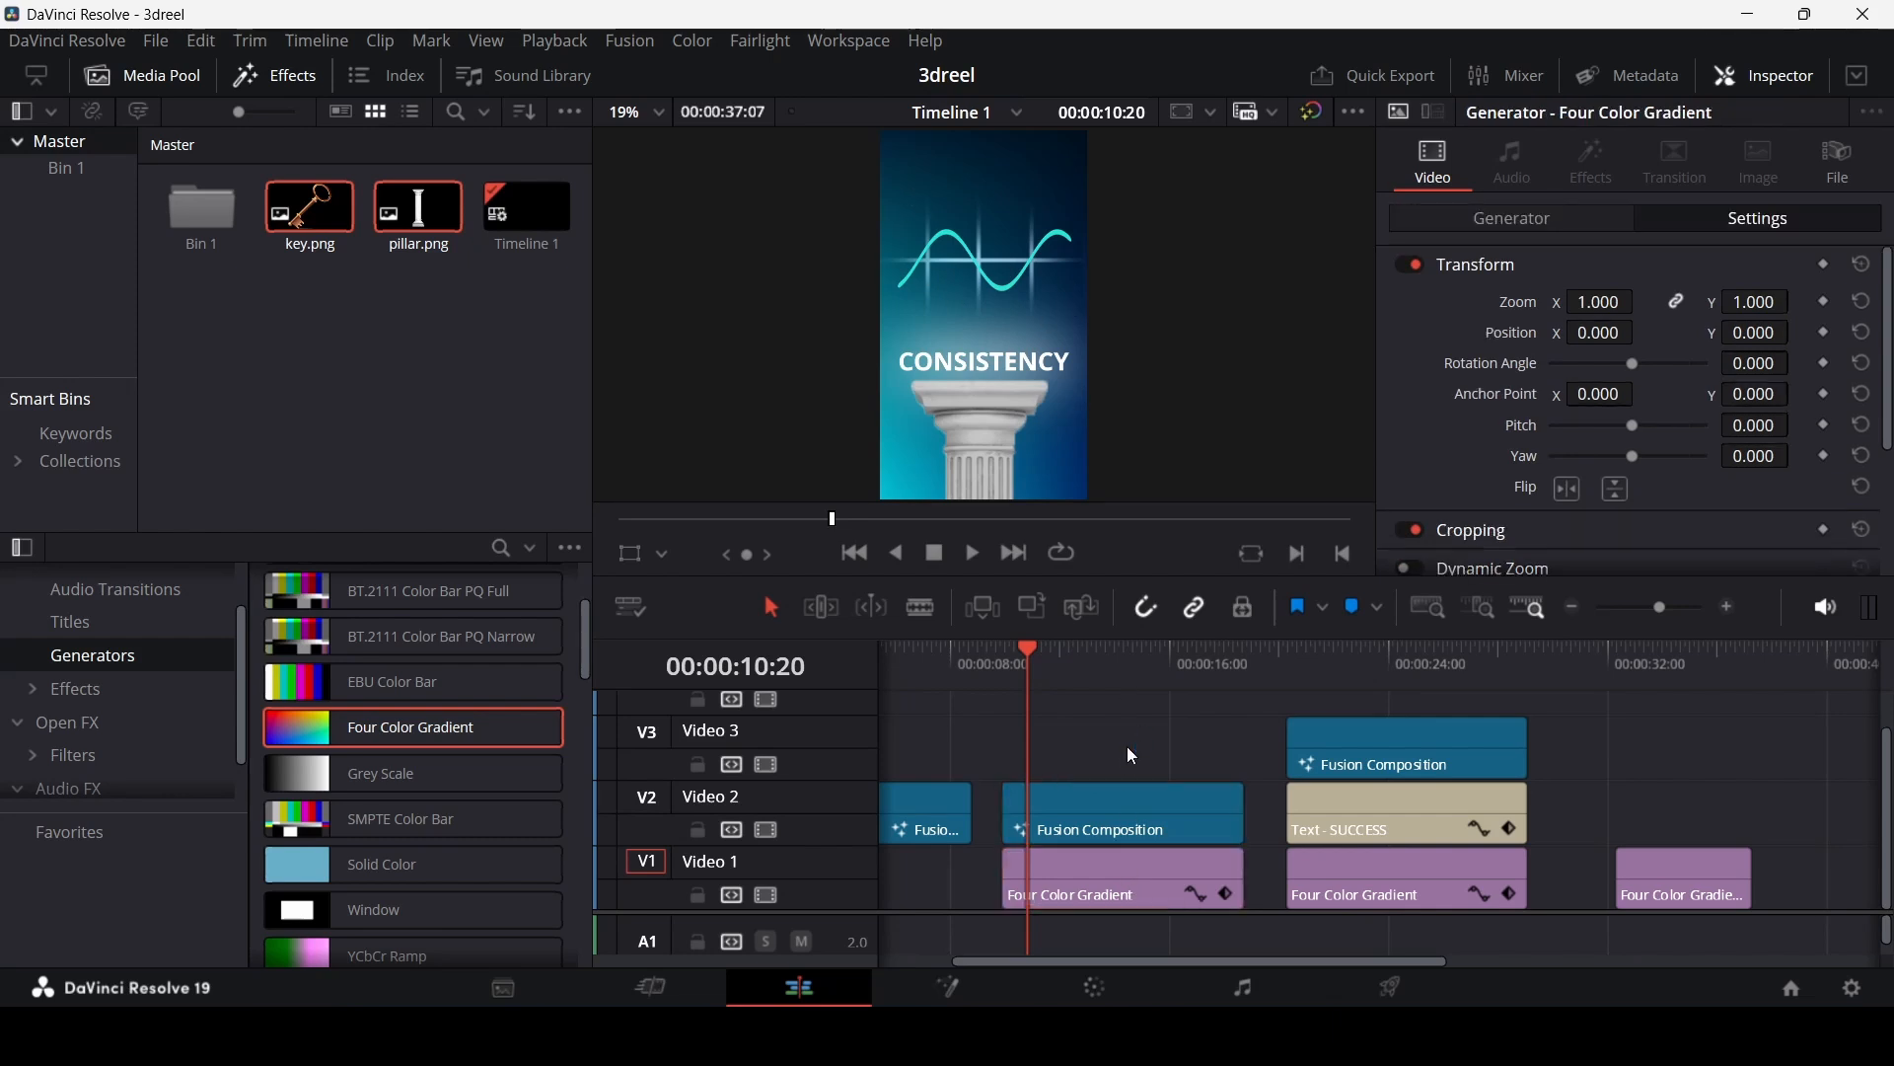
Step: Move the new gradient clip closer to the preceding section and lengthen it to match the other gradient clips
mouse_move(1667, 866)
left_mouse_down()
mouse_move(1042, 750)
mouse_move(1258, 749)
mouse_move(1699, 865)
left_mouse_up()
left_click(1675, 778)
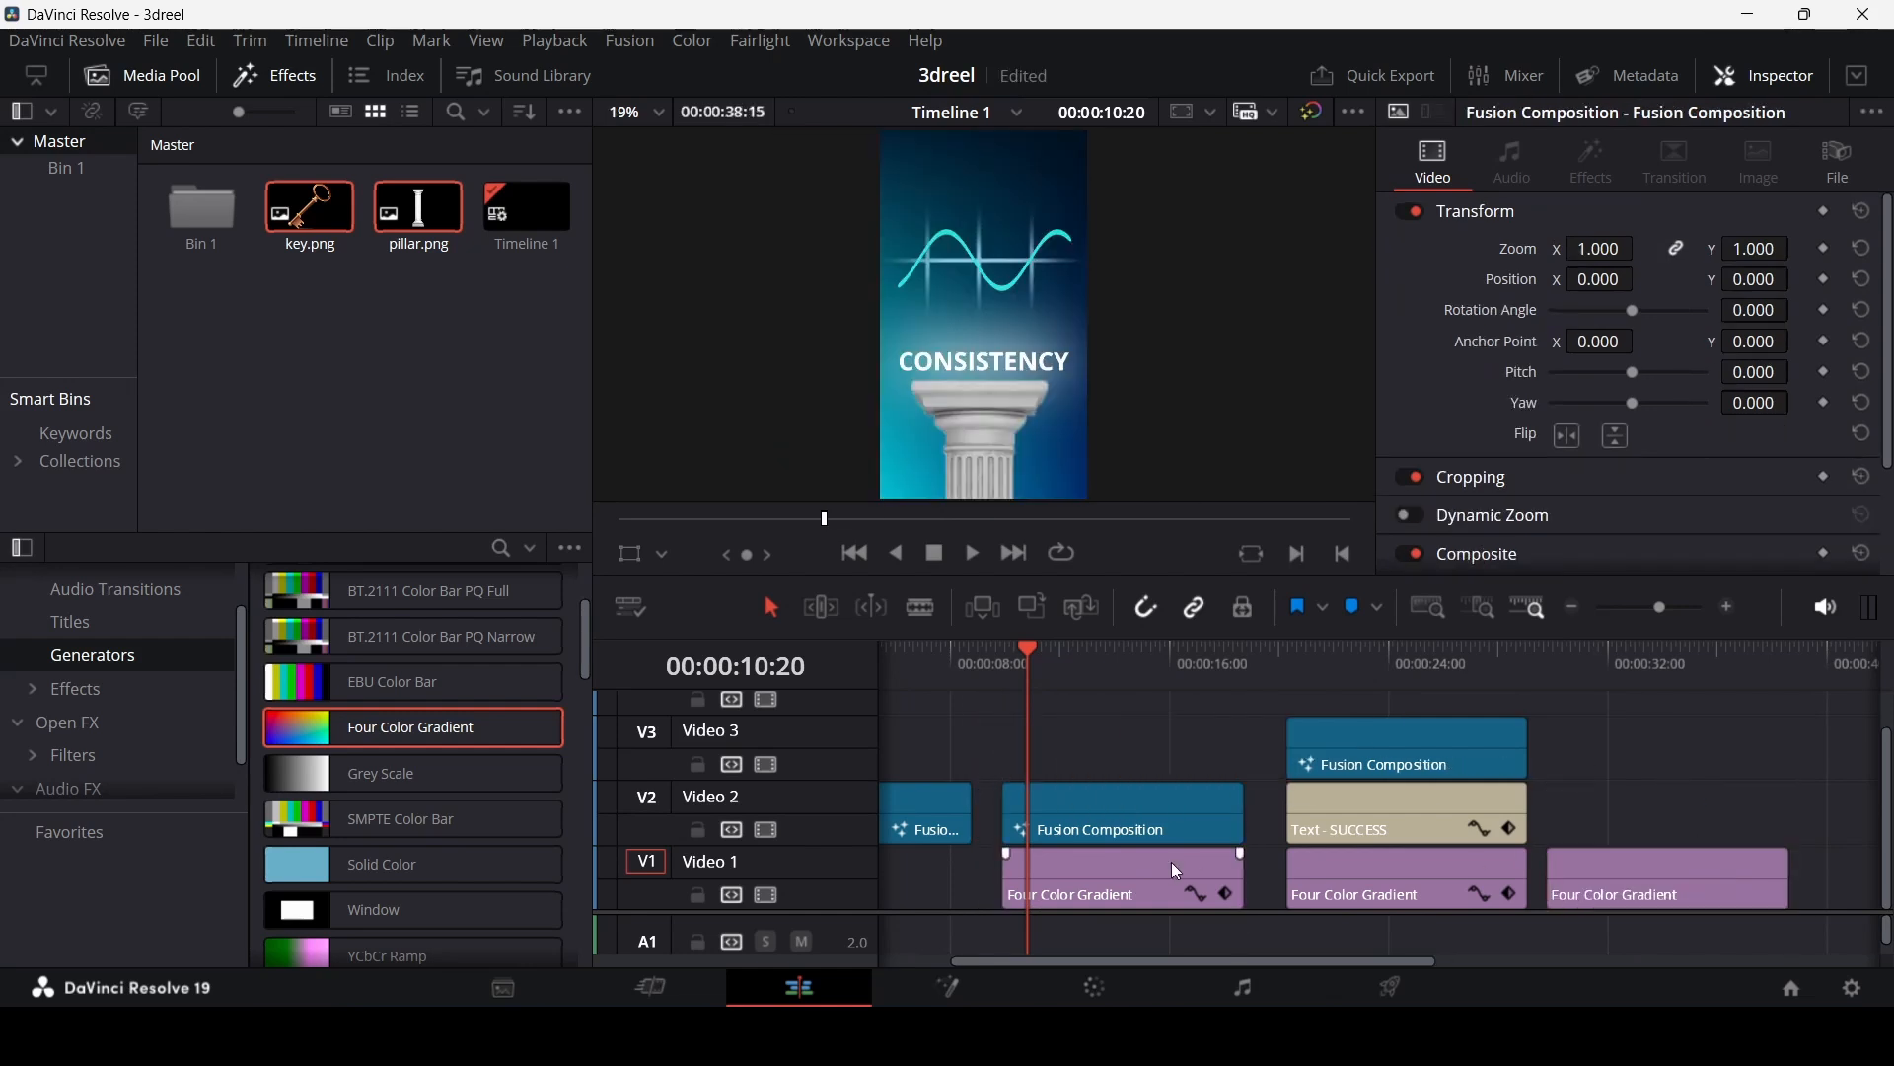
Step: Add a Fusion Composition effect on Video 2 above the new gradient and change its duration to match the gradient clip
left_click(127, 730)
left_click(103, 691)
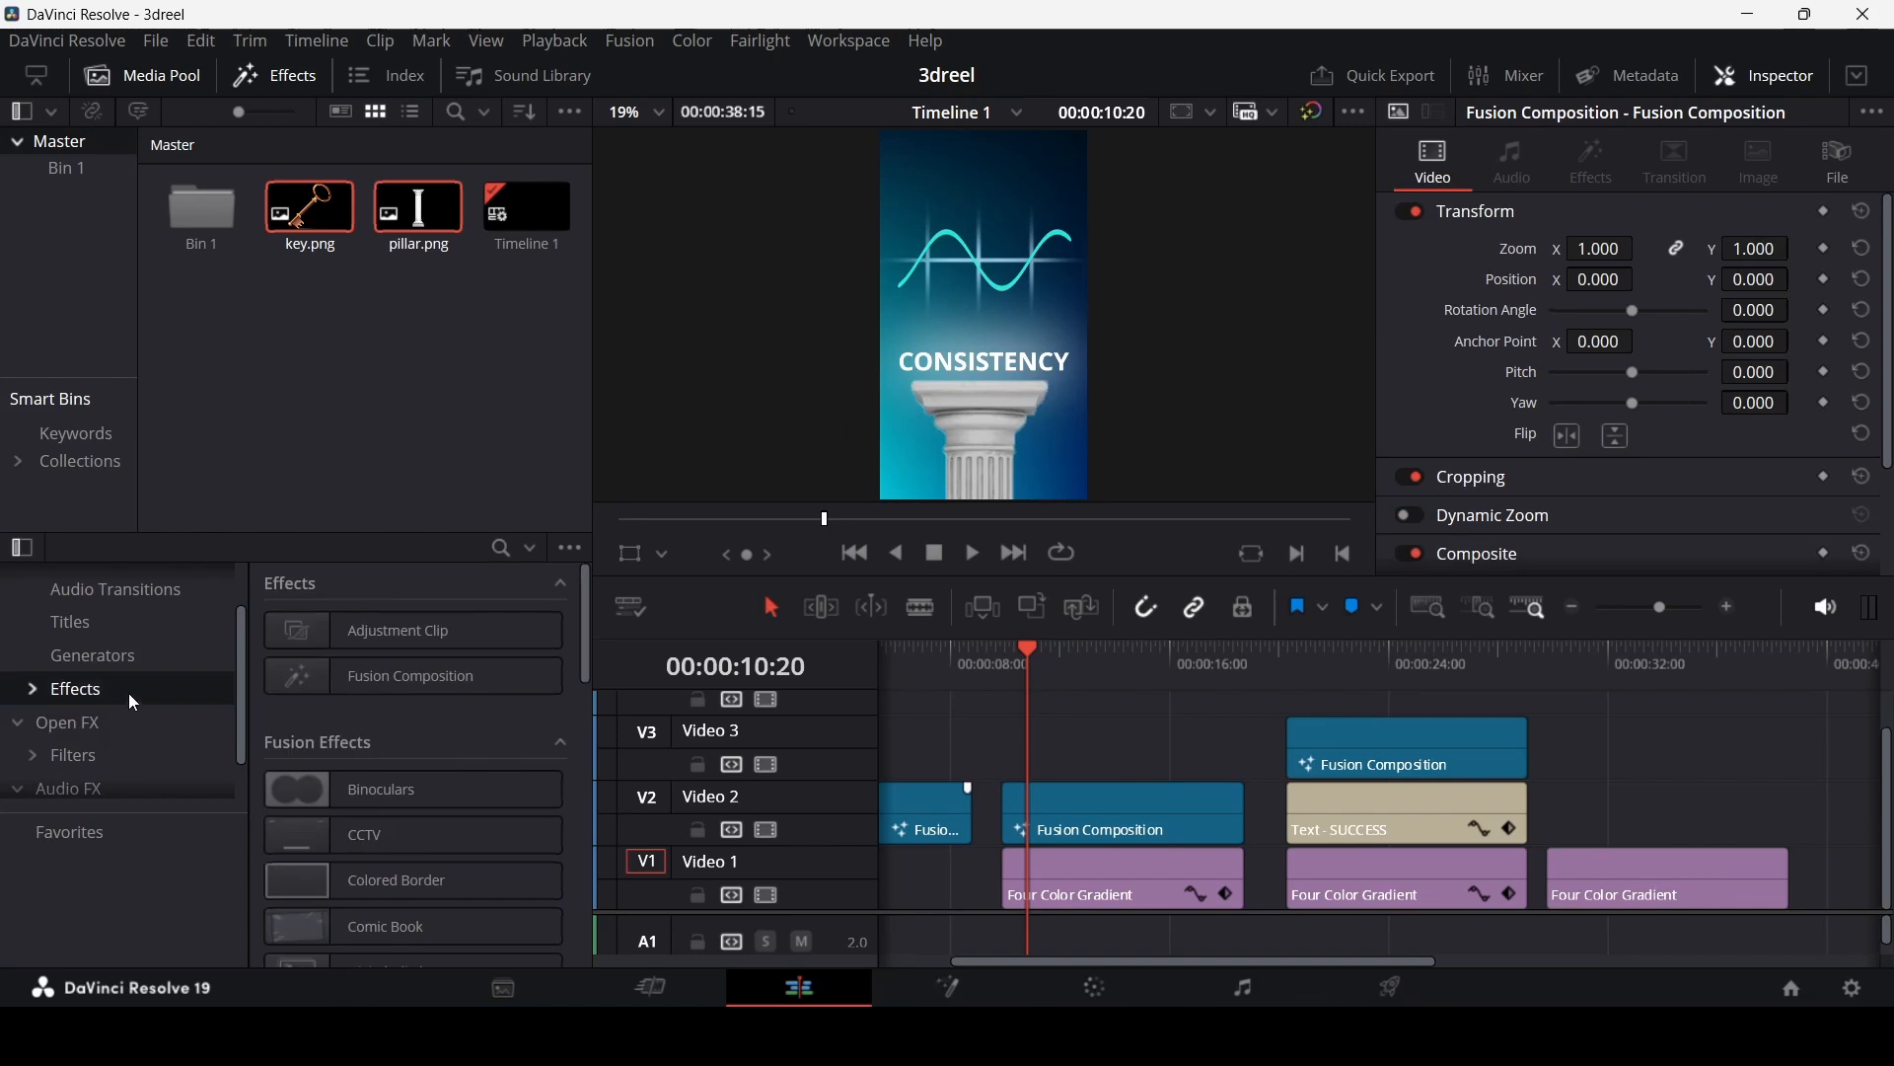
left_click_drag(395, 677, 1553, 801)
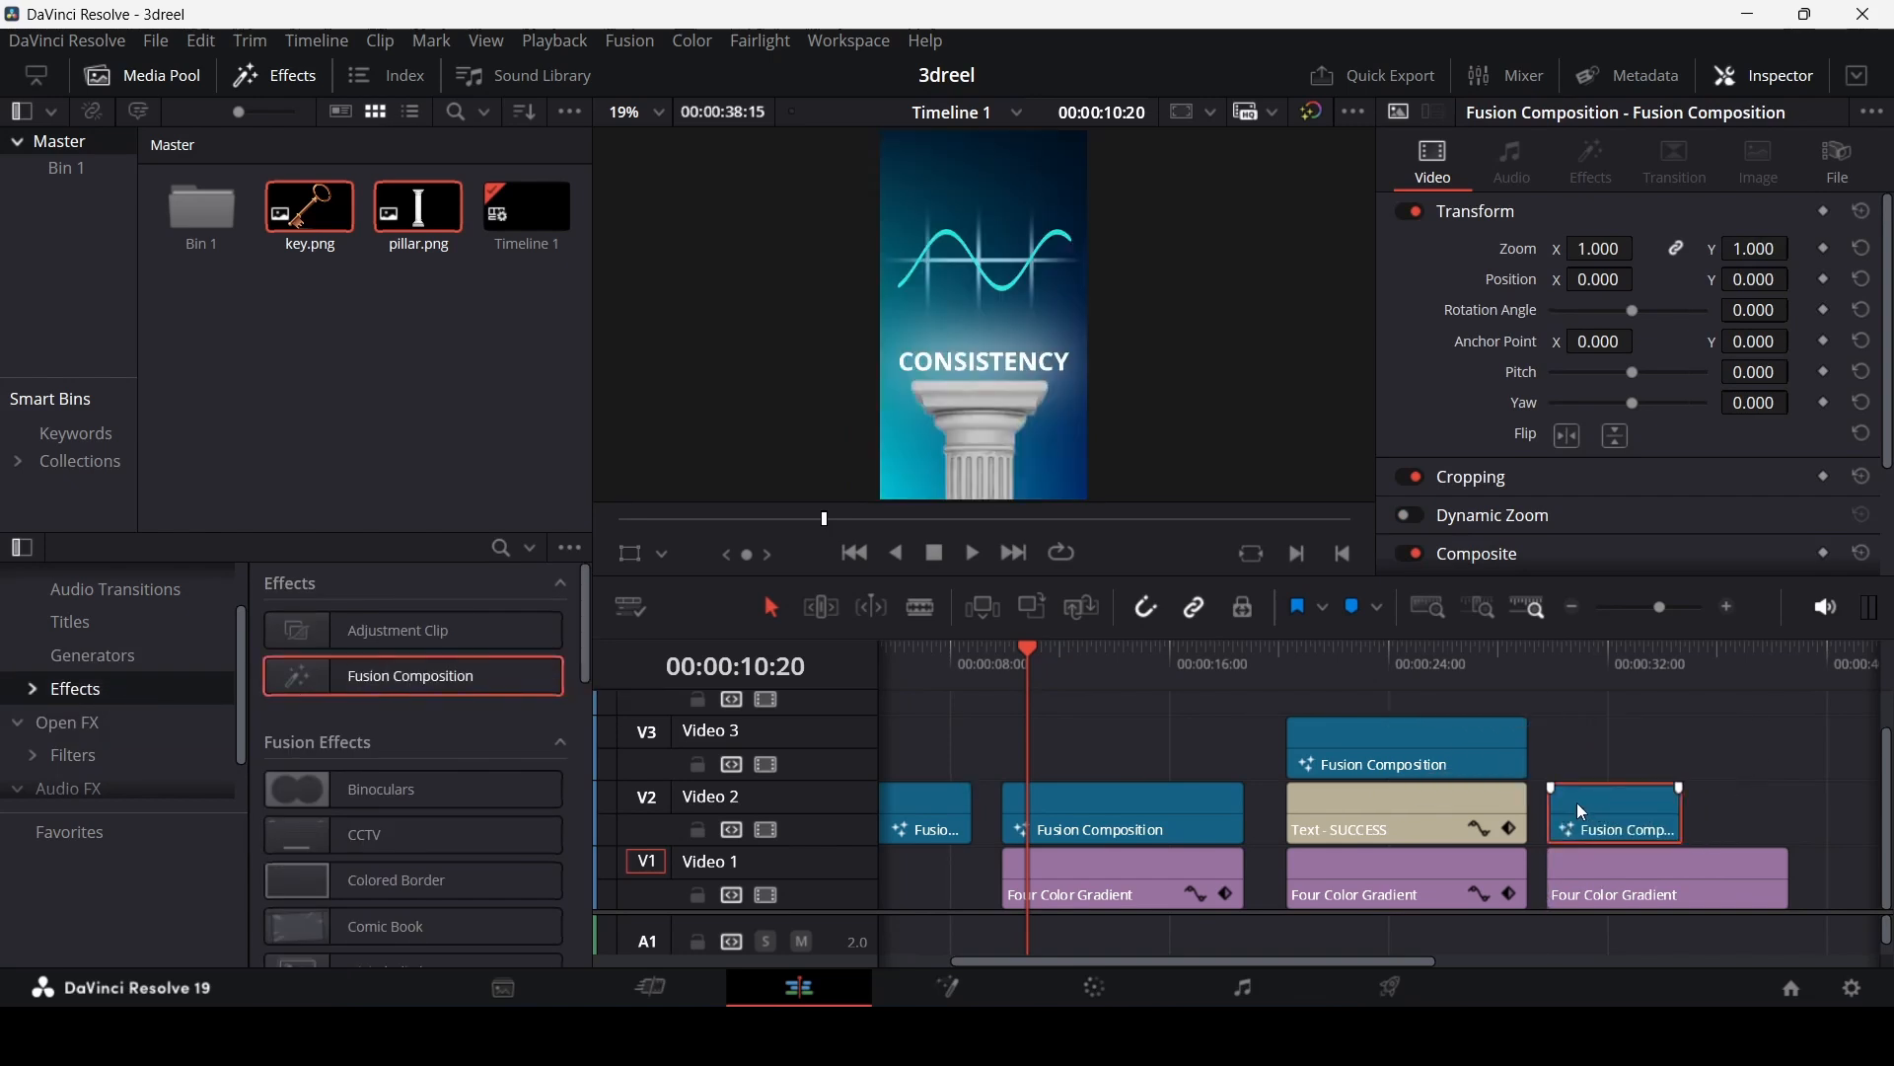
right_click(1577, 802)
left_click(1600, 613)
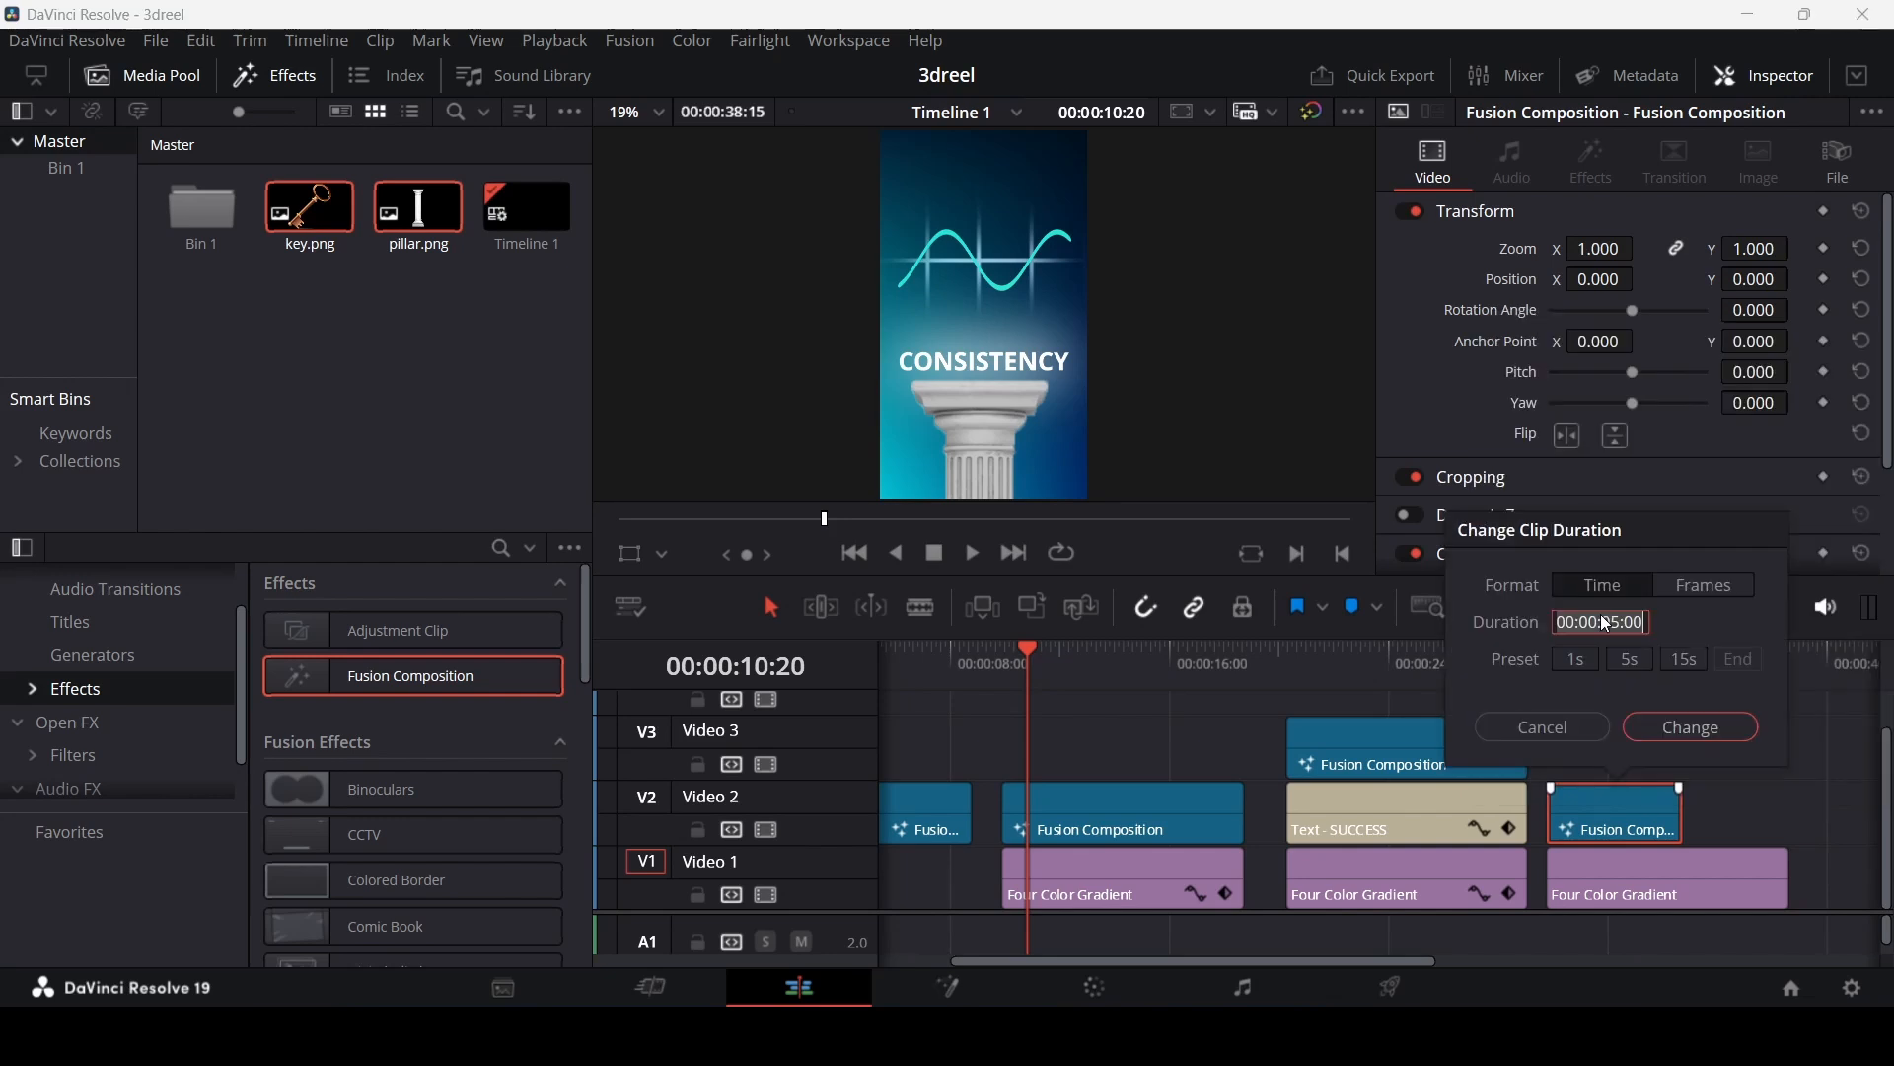
left_click(1618, 621)
type("8")
key("Return")
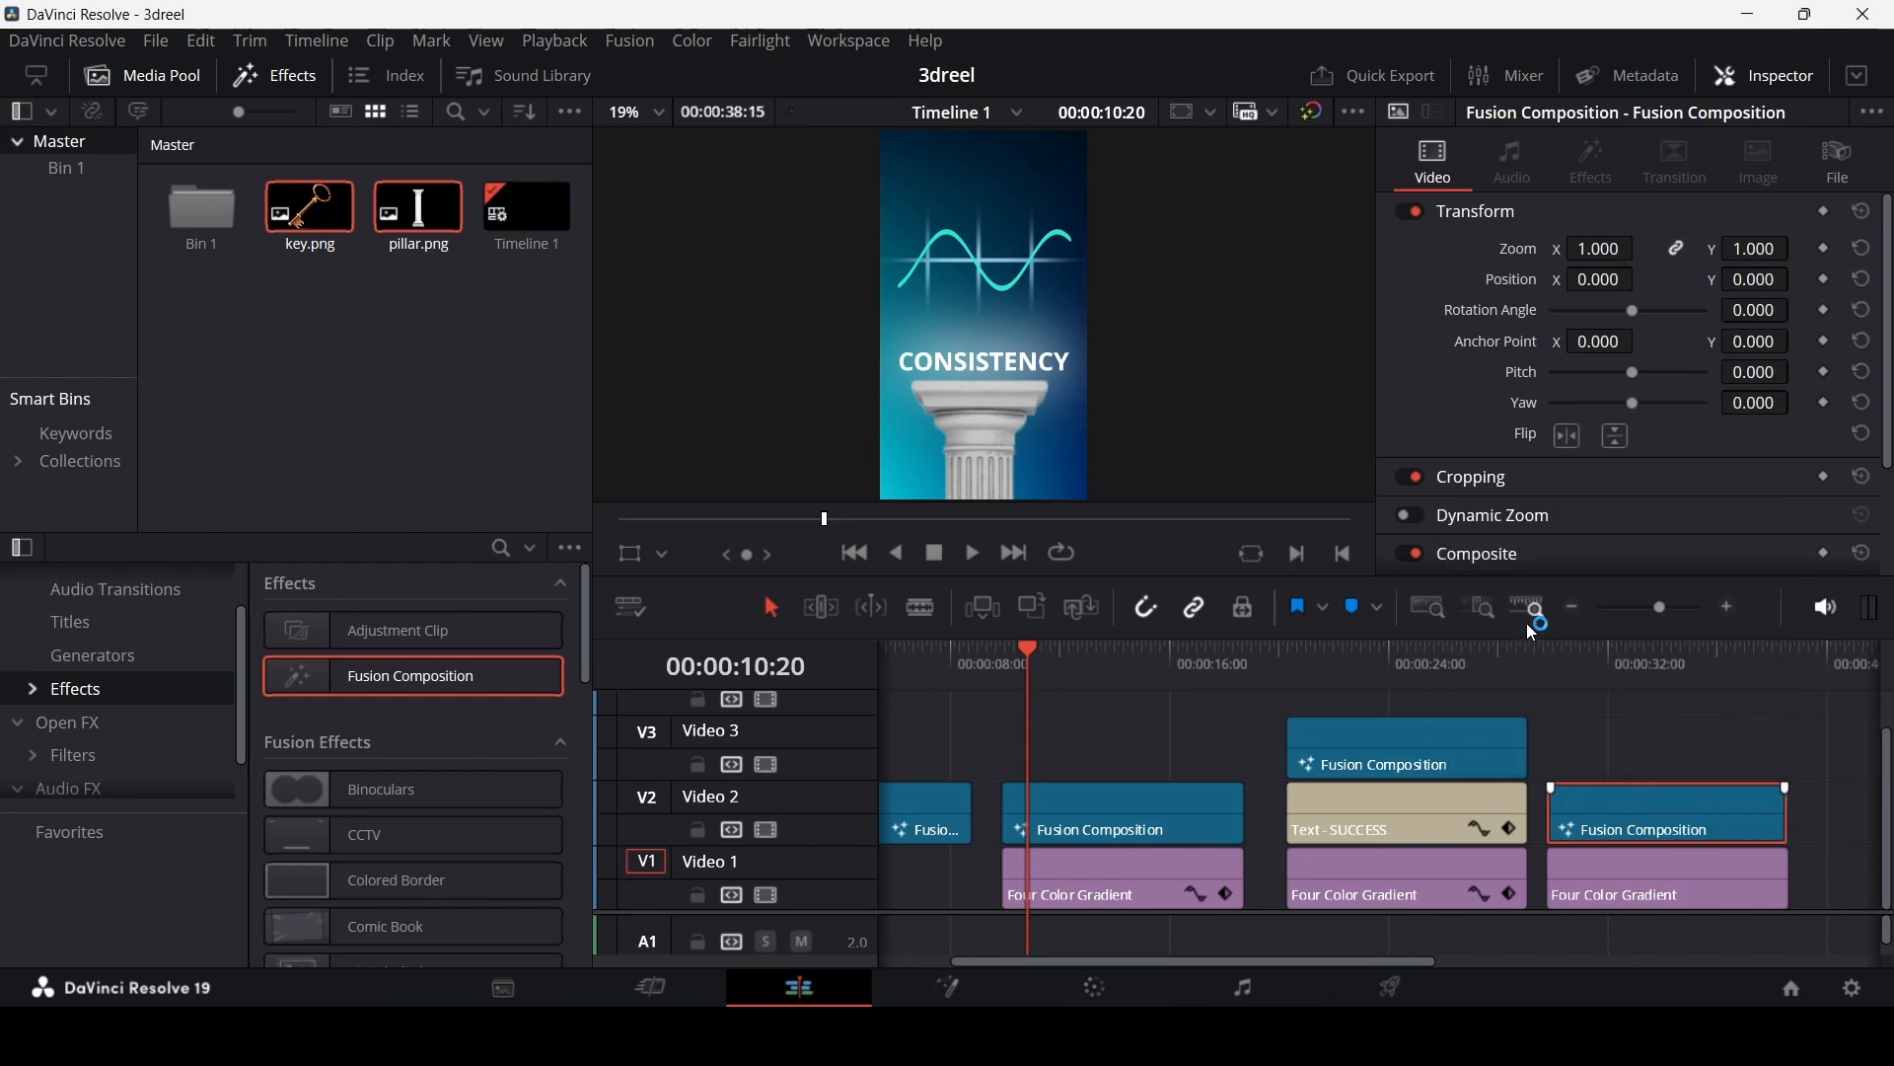
Step: Disable the Video 2 track and show the finished blue gradient at 00:00:13:17 as a colour reference
left_click(1604, 653)
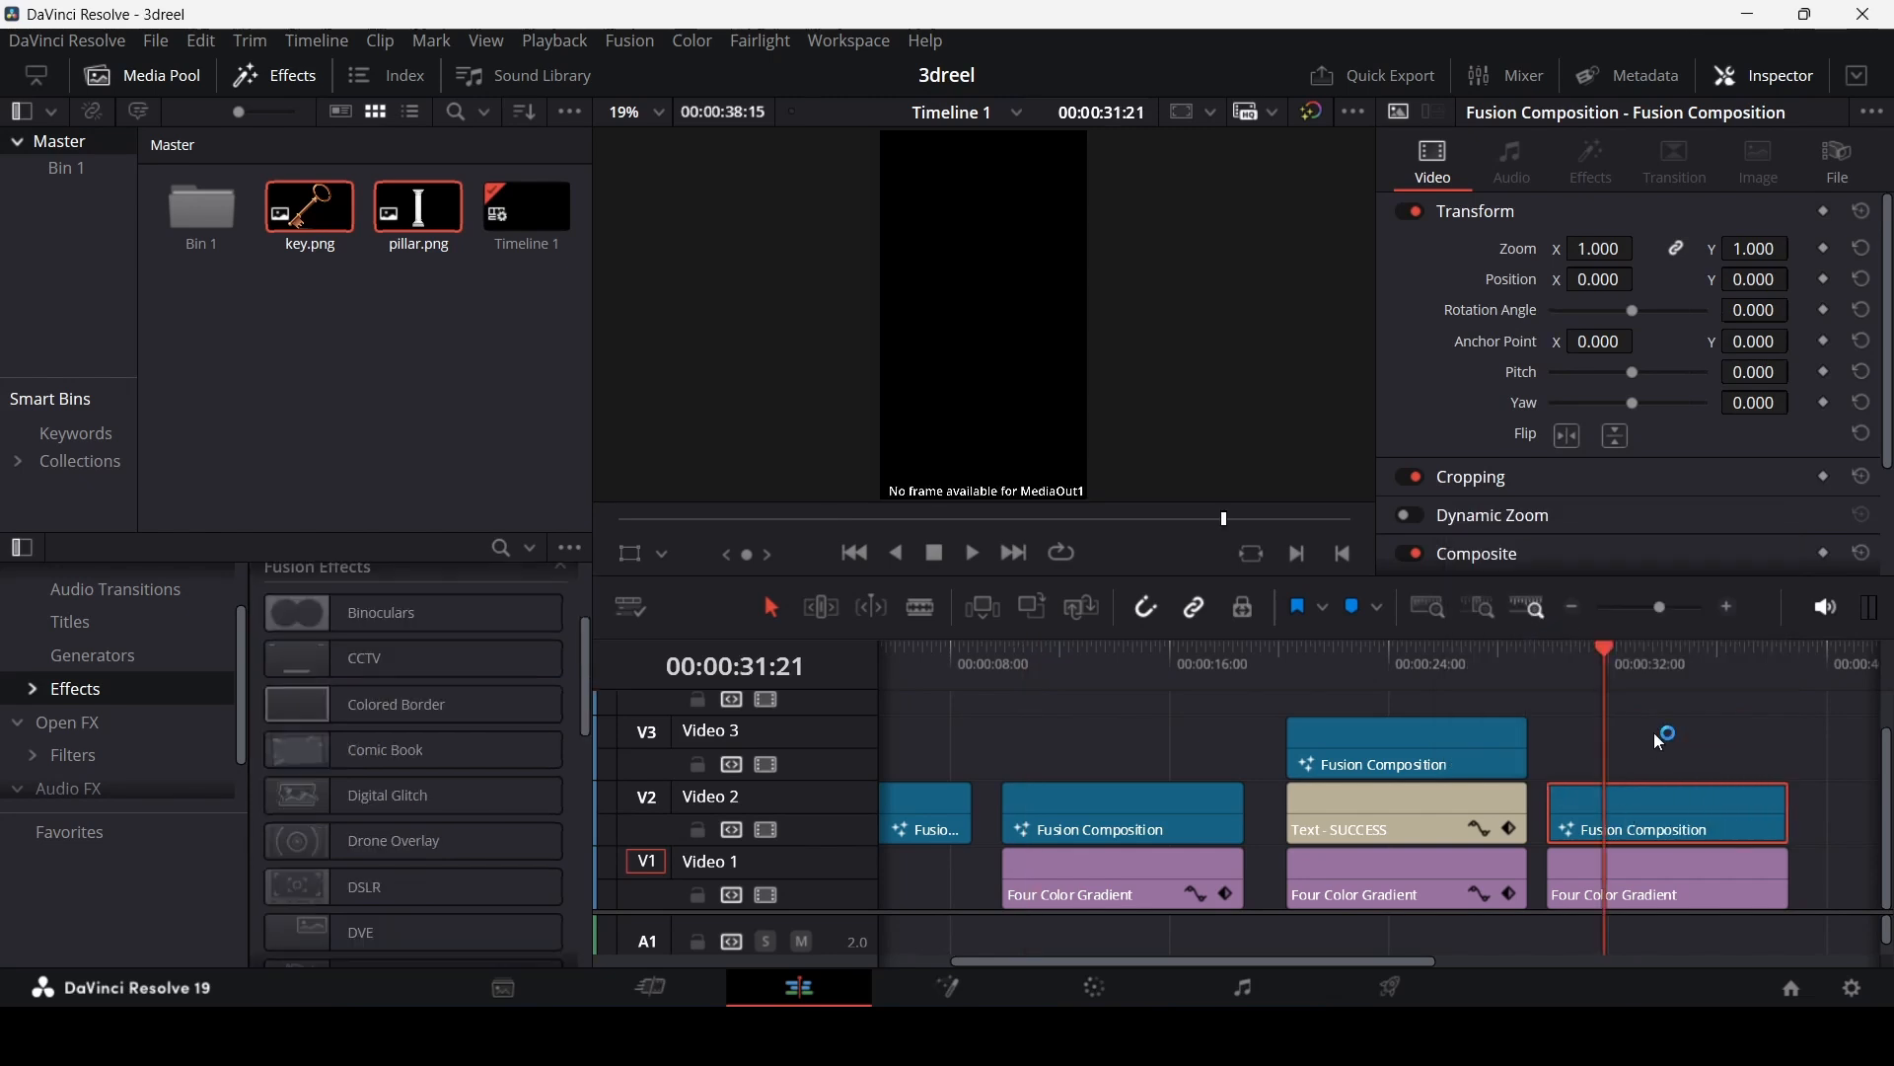
left_click(1649, 873)
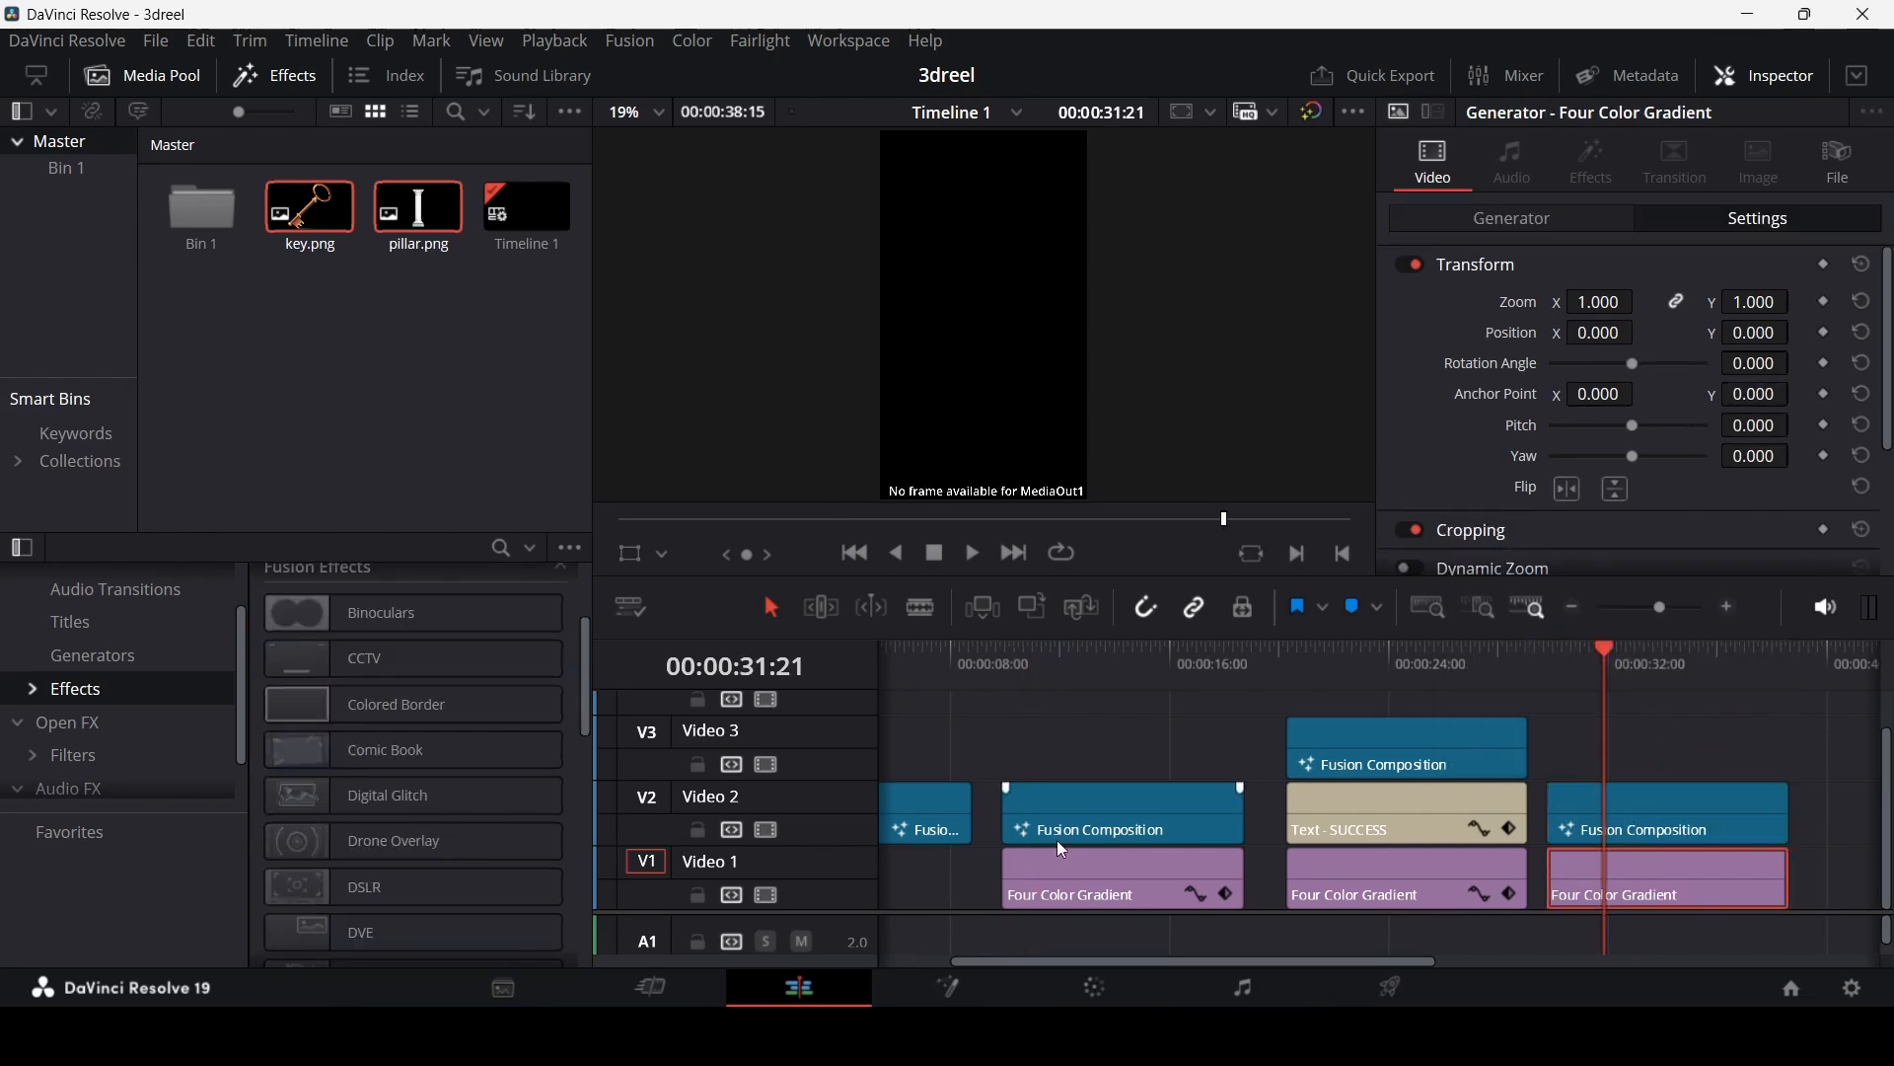
left_click(765, 828)
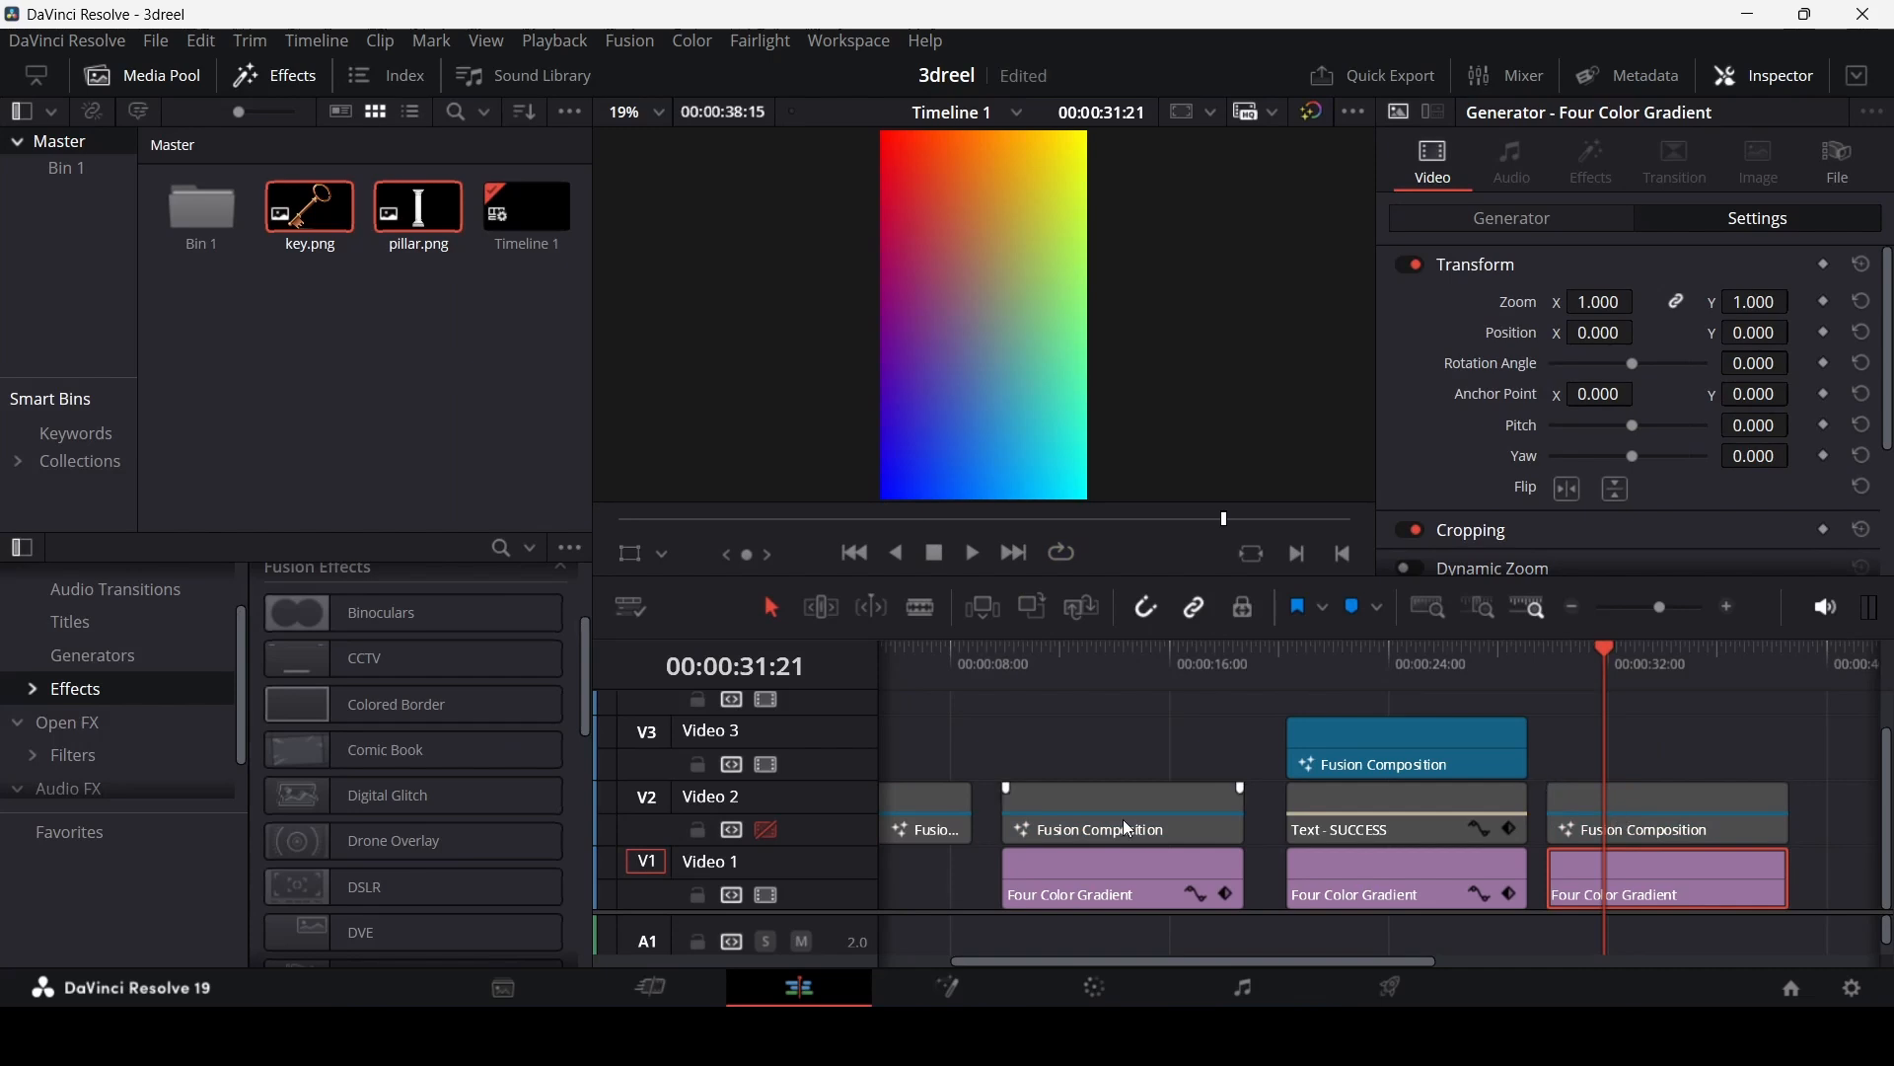
left_click(1680, 803)
Step: Set the new gradient's upper left color to #02344a, sampled from the top-left area of the reference gradient
left_click(1662, 886)
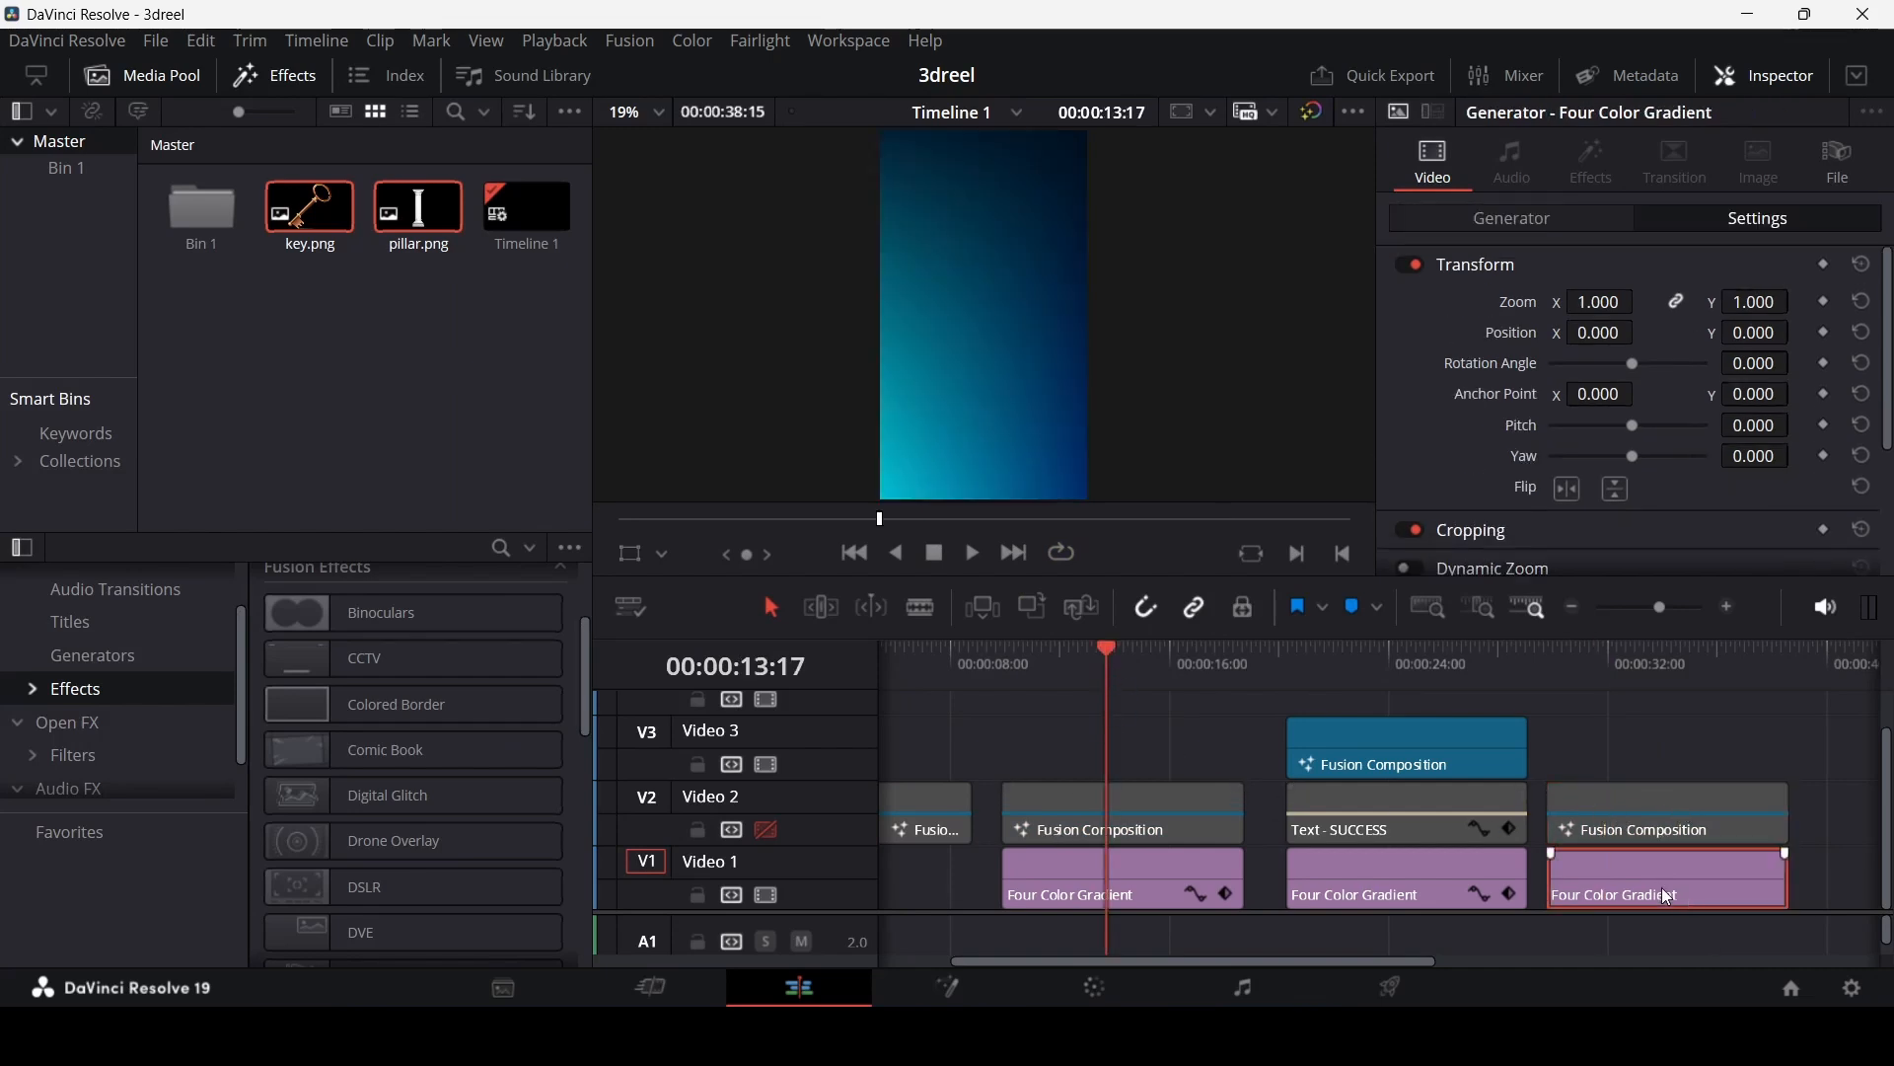
left_click(1536, 211)
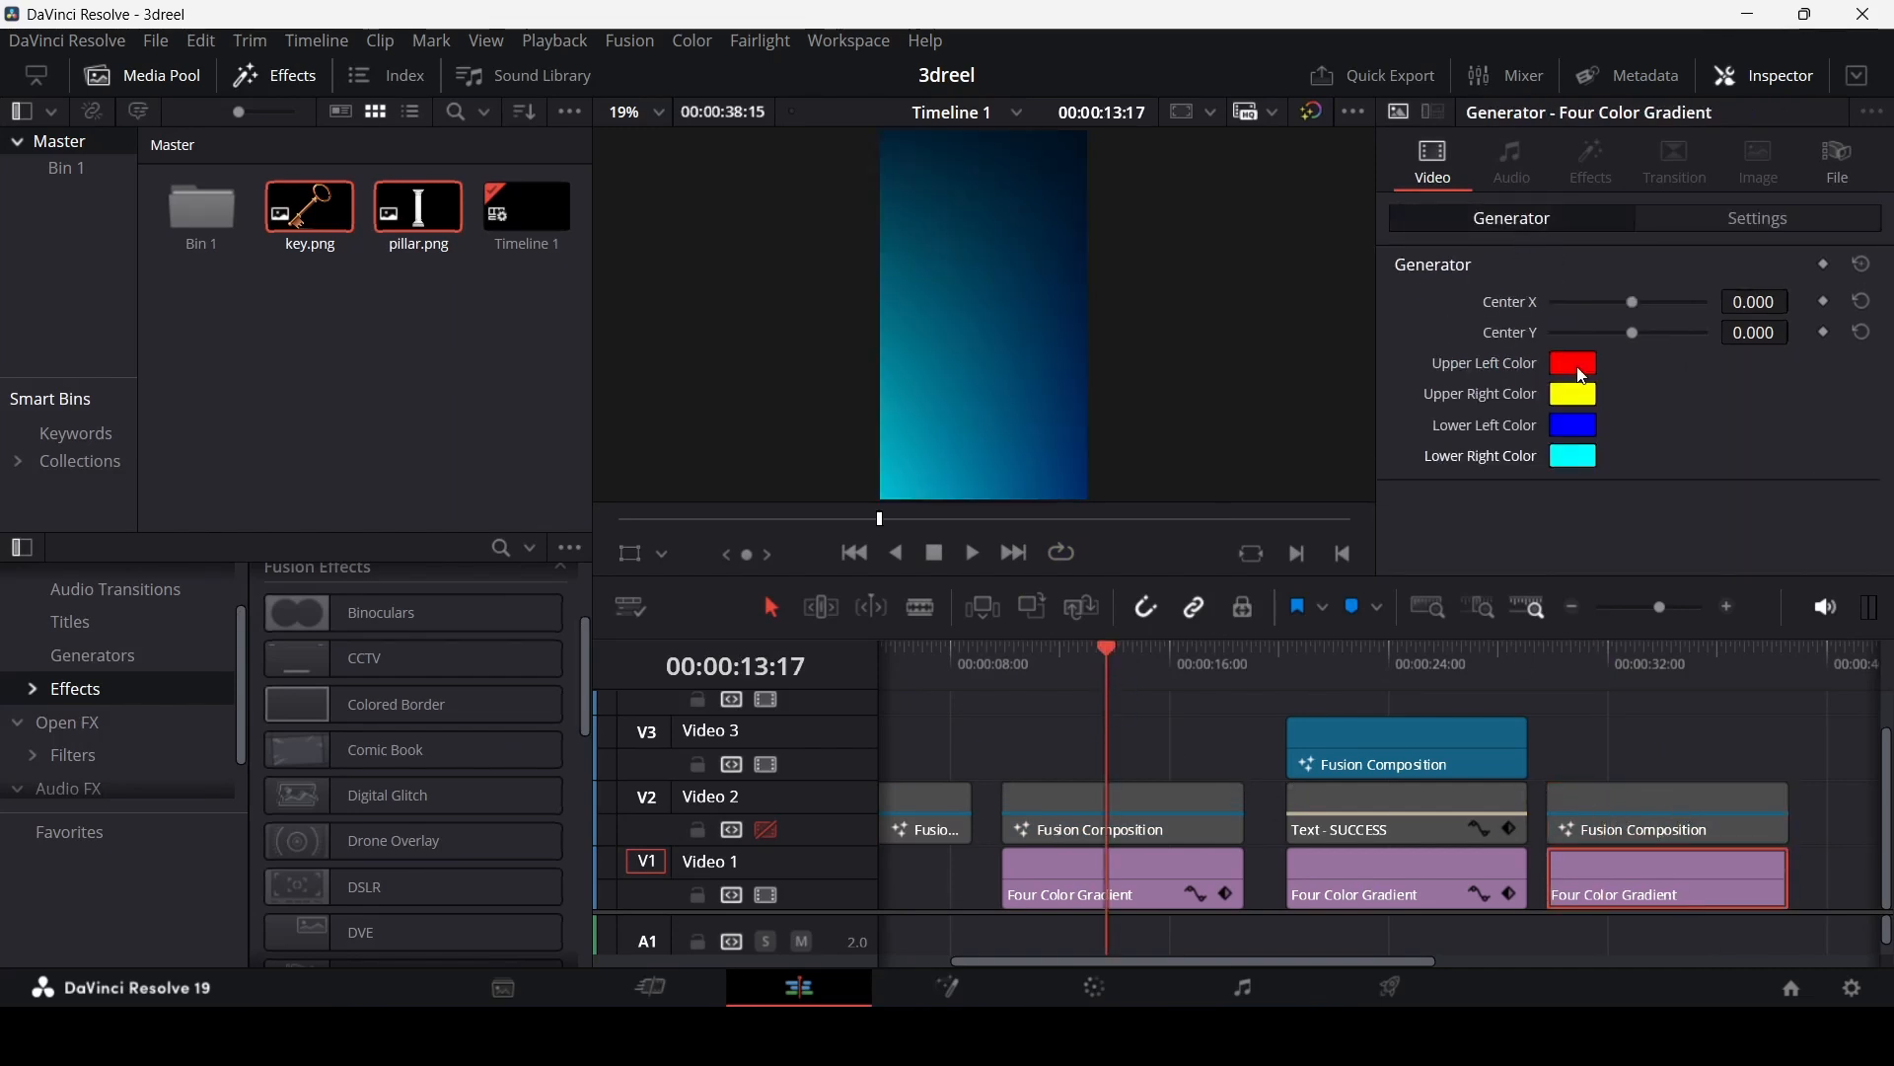
left_click(1583, 376)
left_click_drag(879, 249, 899, 448)
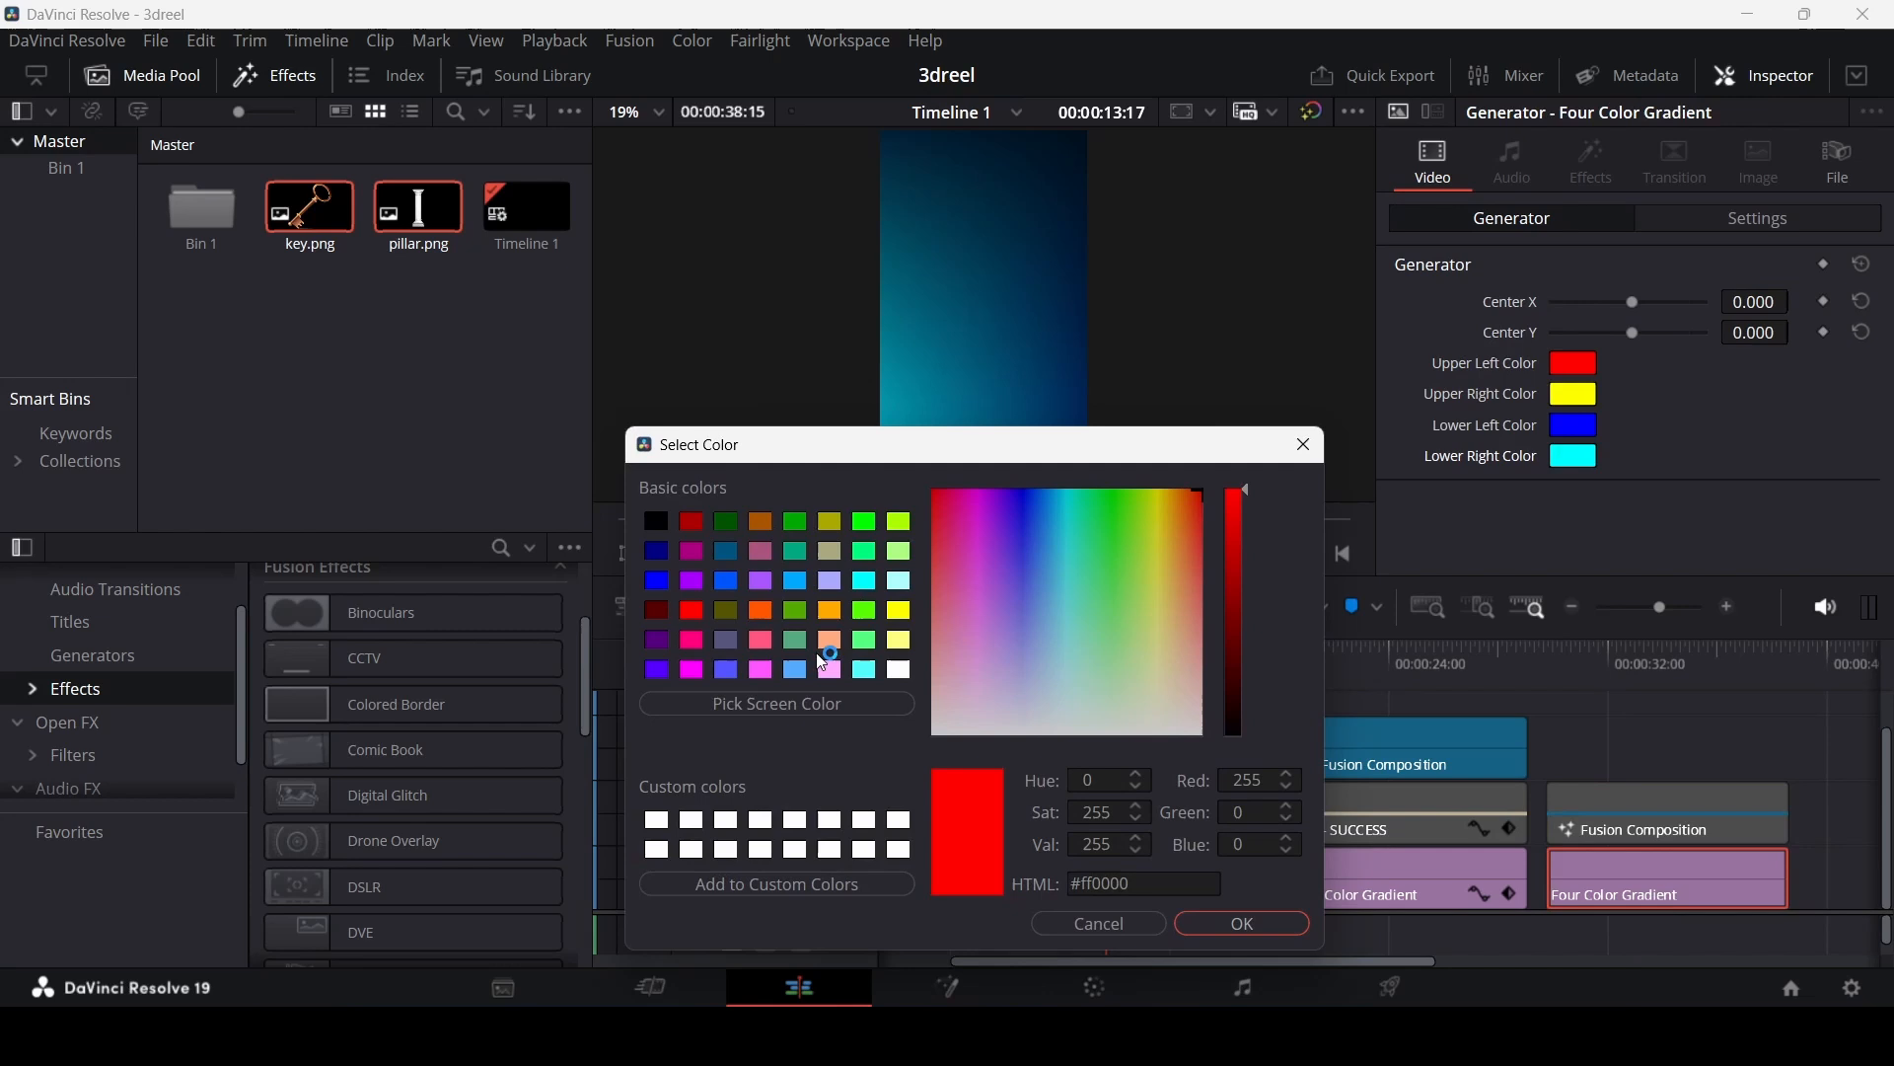
left_click(793, 705)
left_click(893, 209)
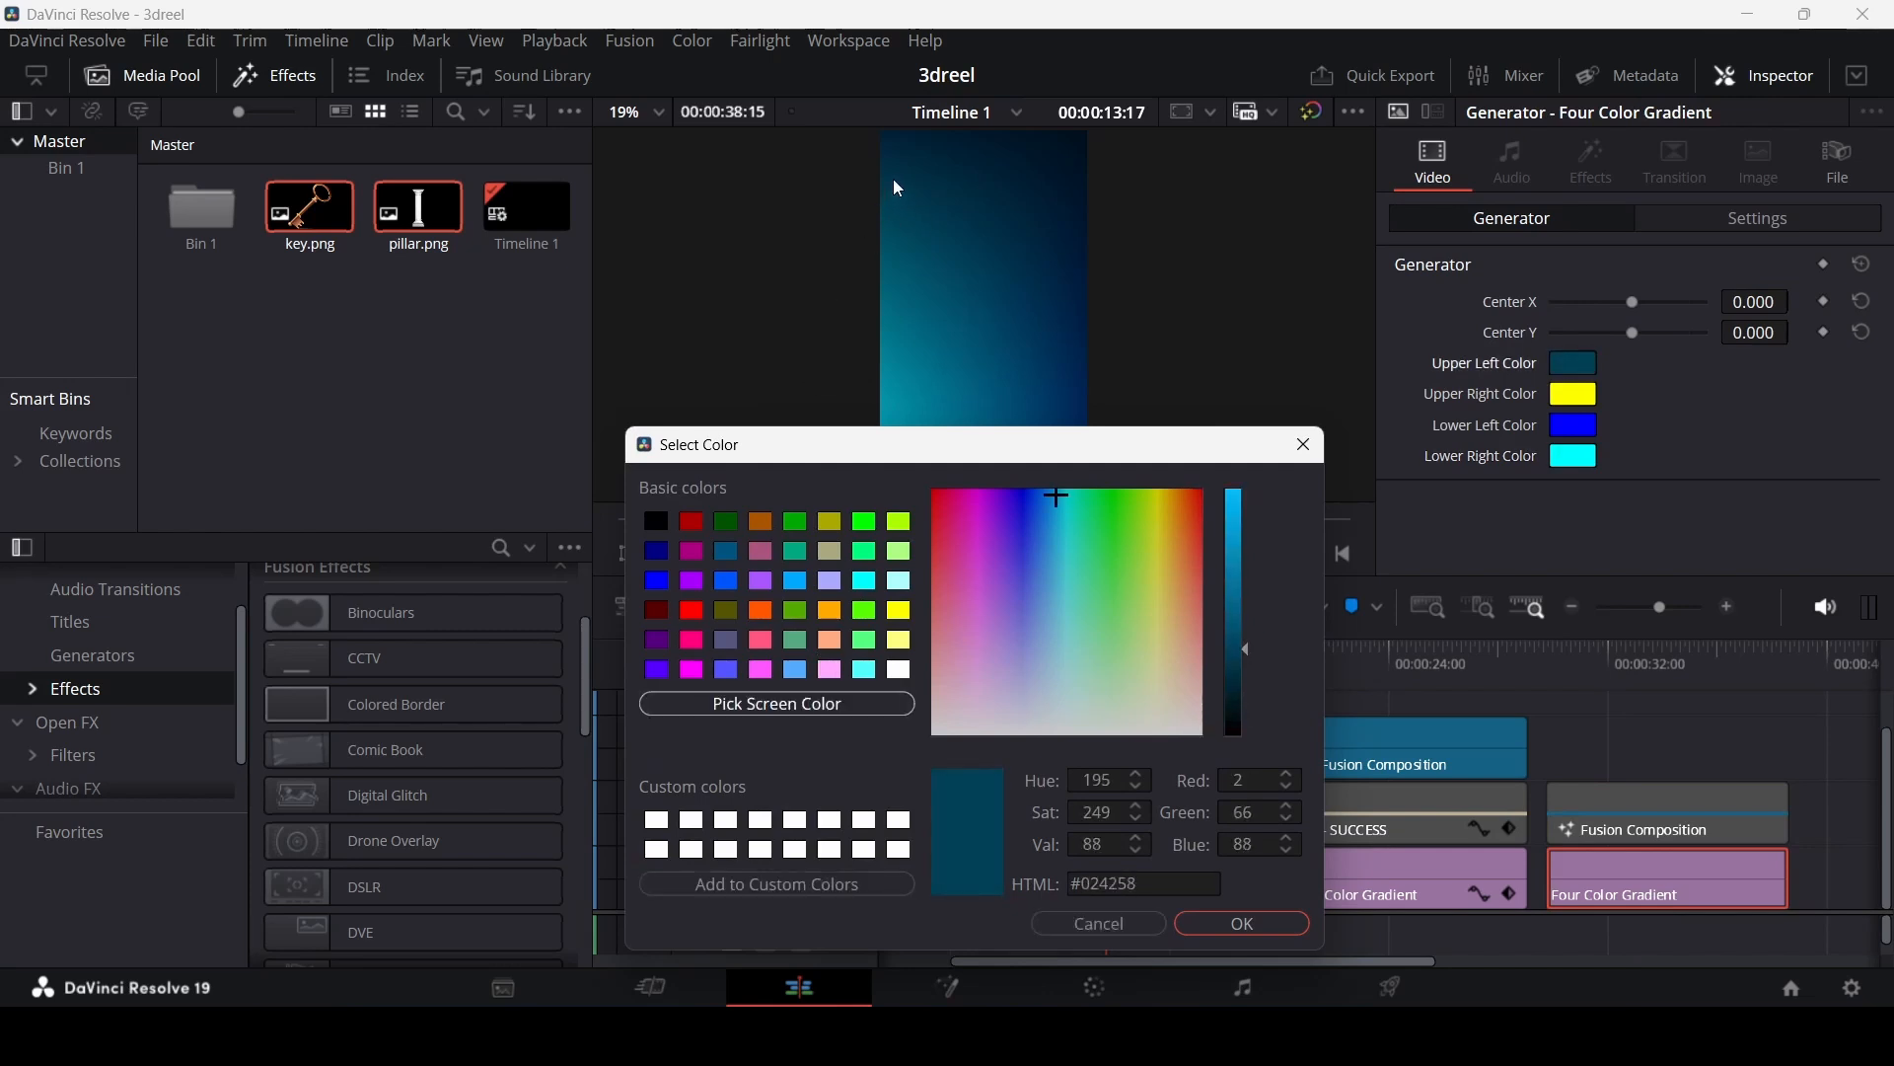
left_click(851, 705)
left_click(908, 190)
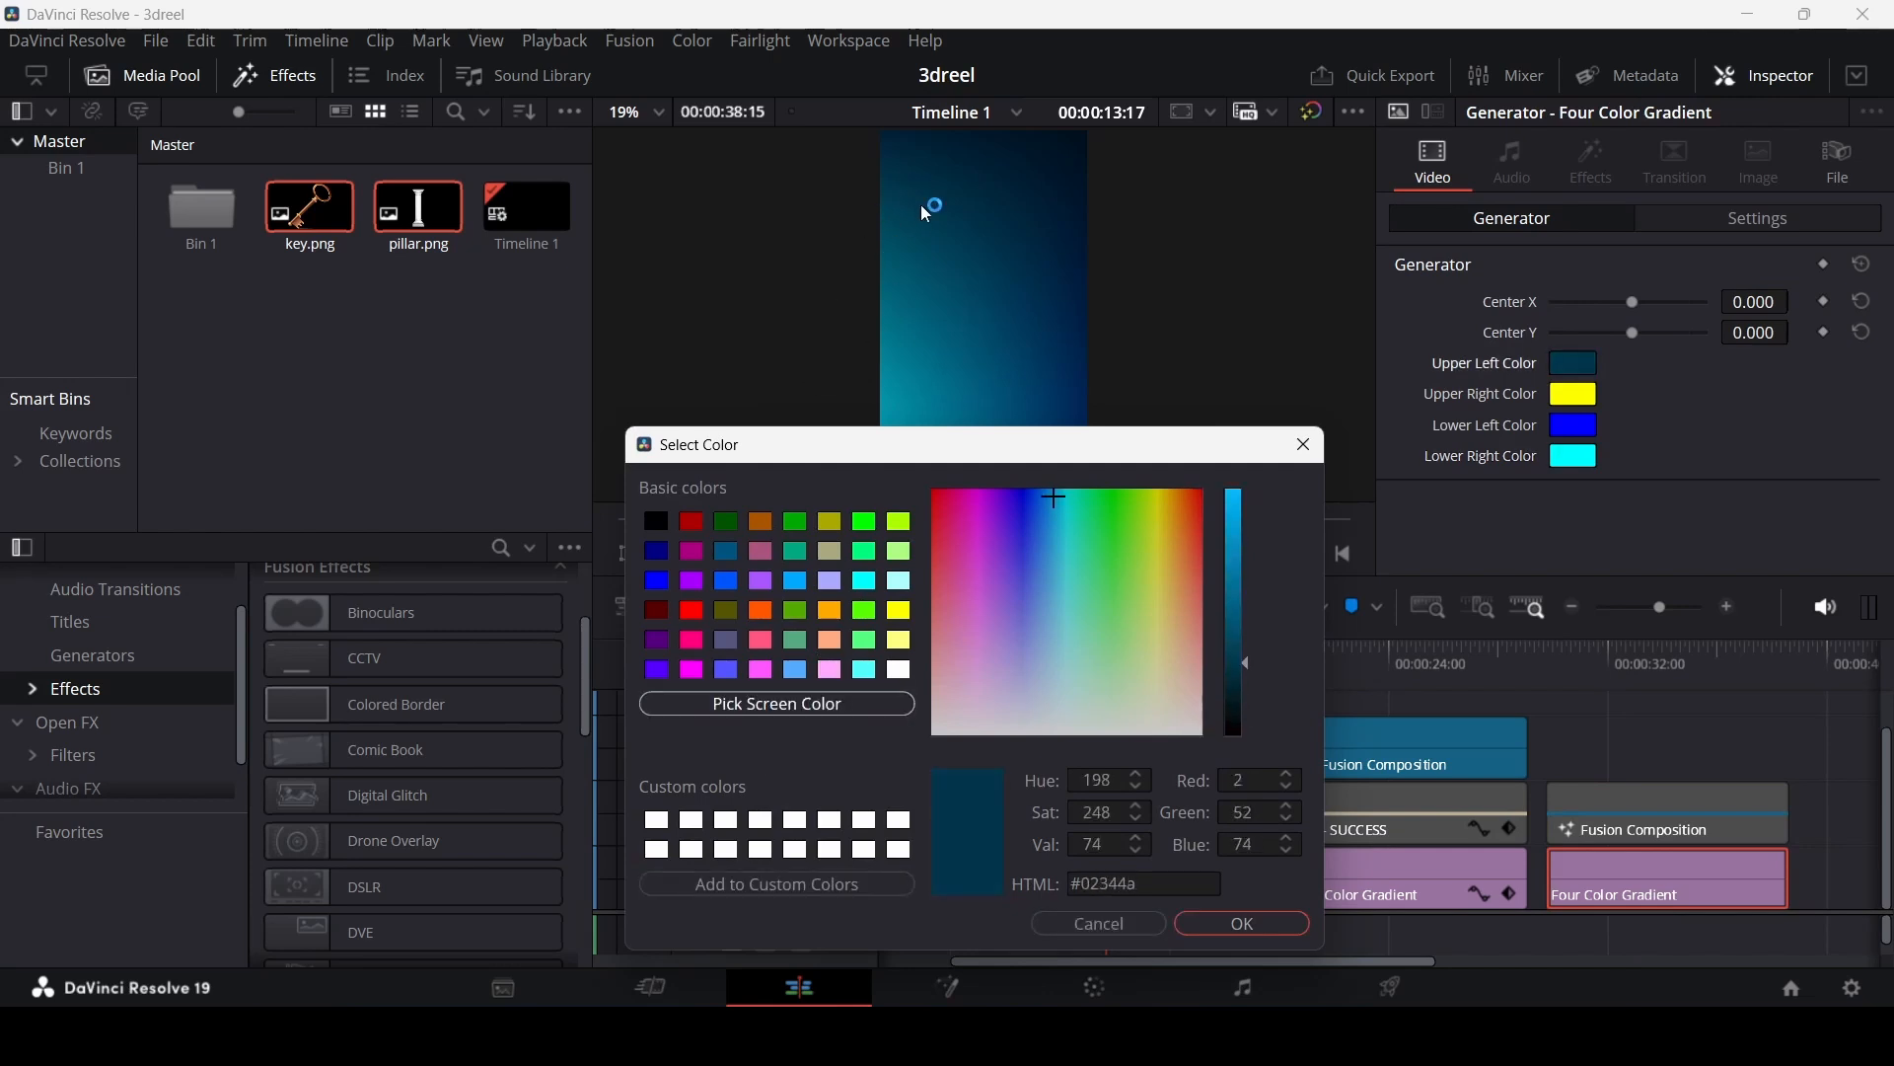
left_click_drag(1153, 884, 1050, 884)
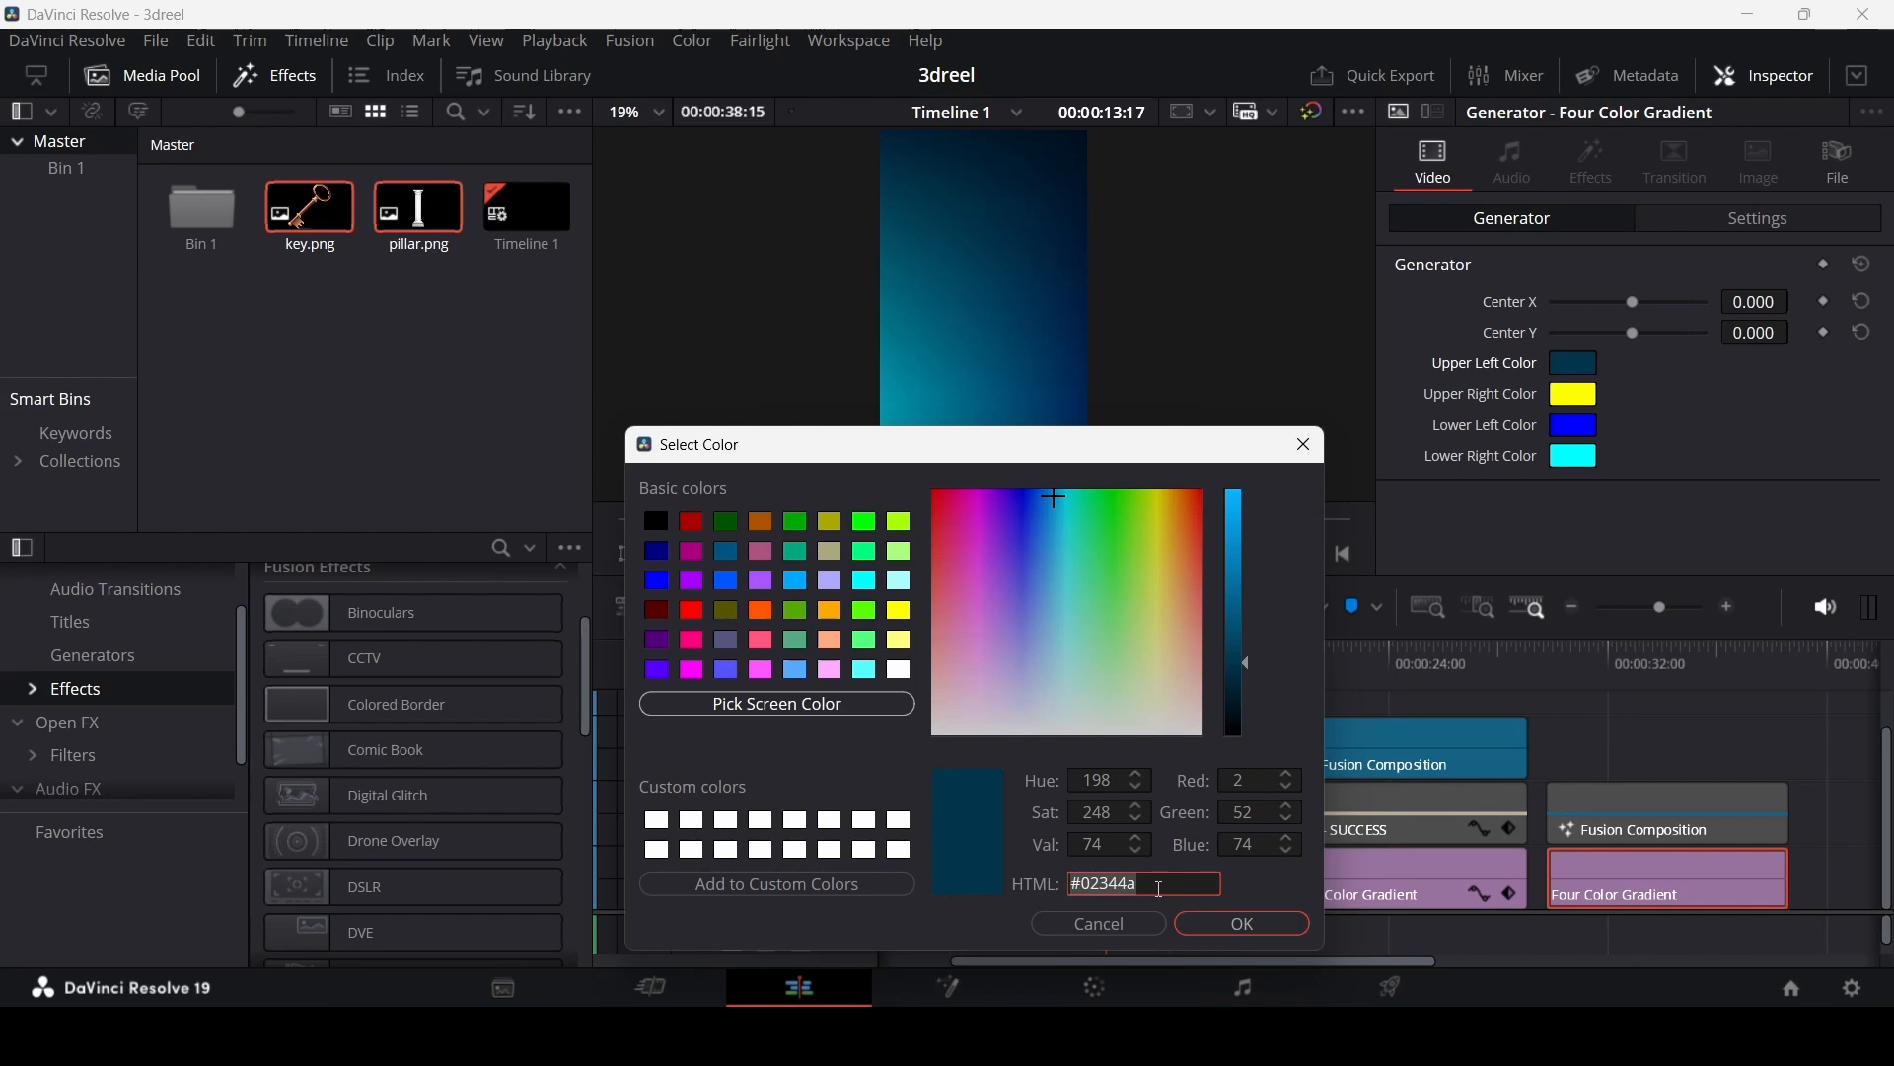
left_click(1213, 921)
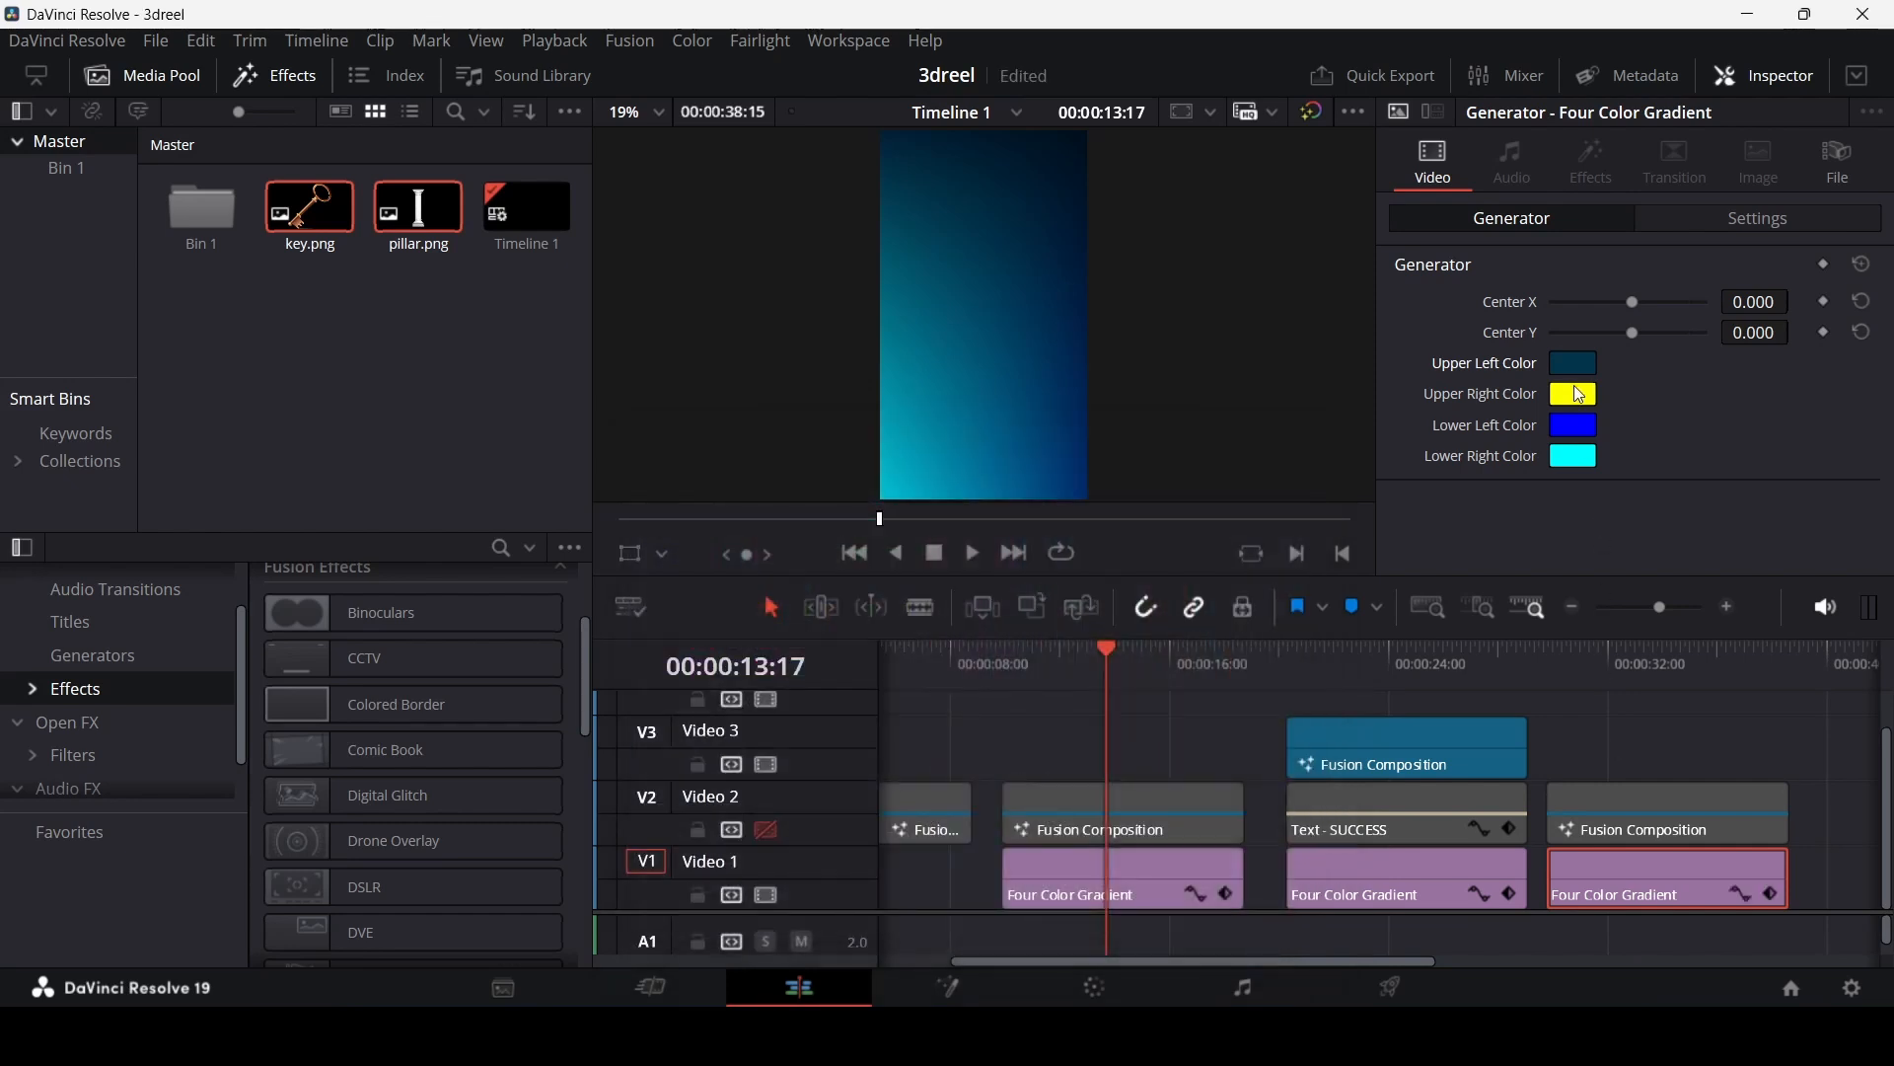
Step: Set the new gradient's upper right color to #011c31, sampled from the top-right area of the reference gradient
left_click(1576, 395)
left_click_drag(888, 243, 752, 373)
left_click(615, 633)
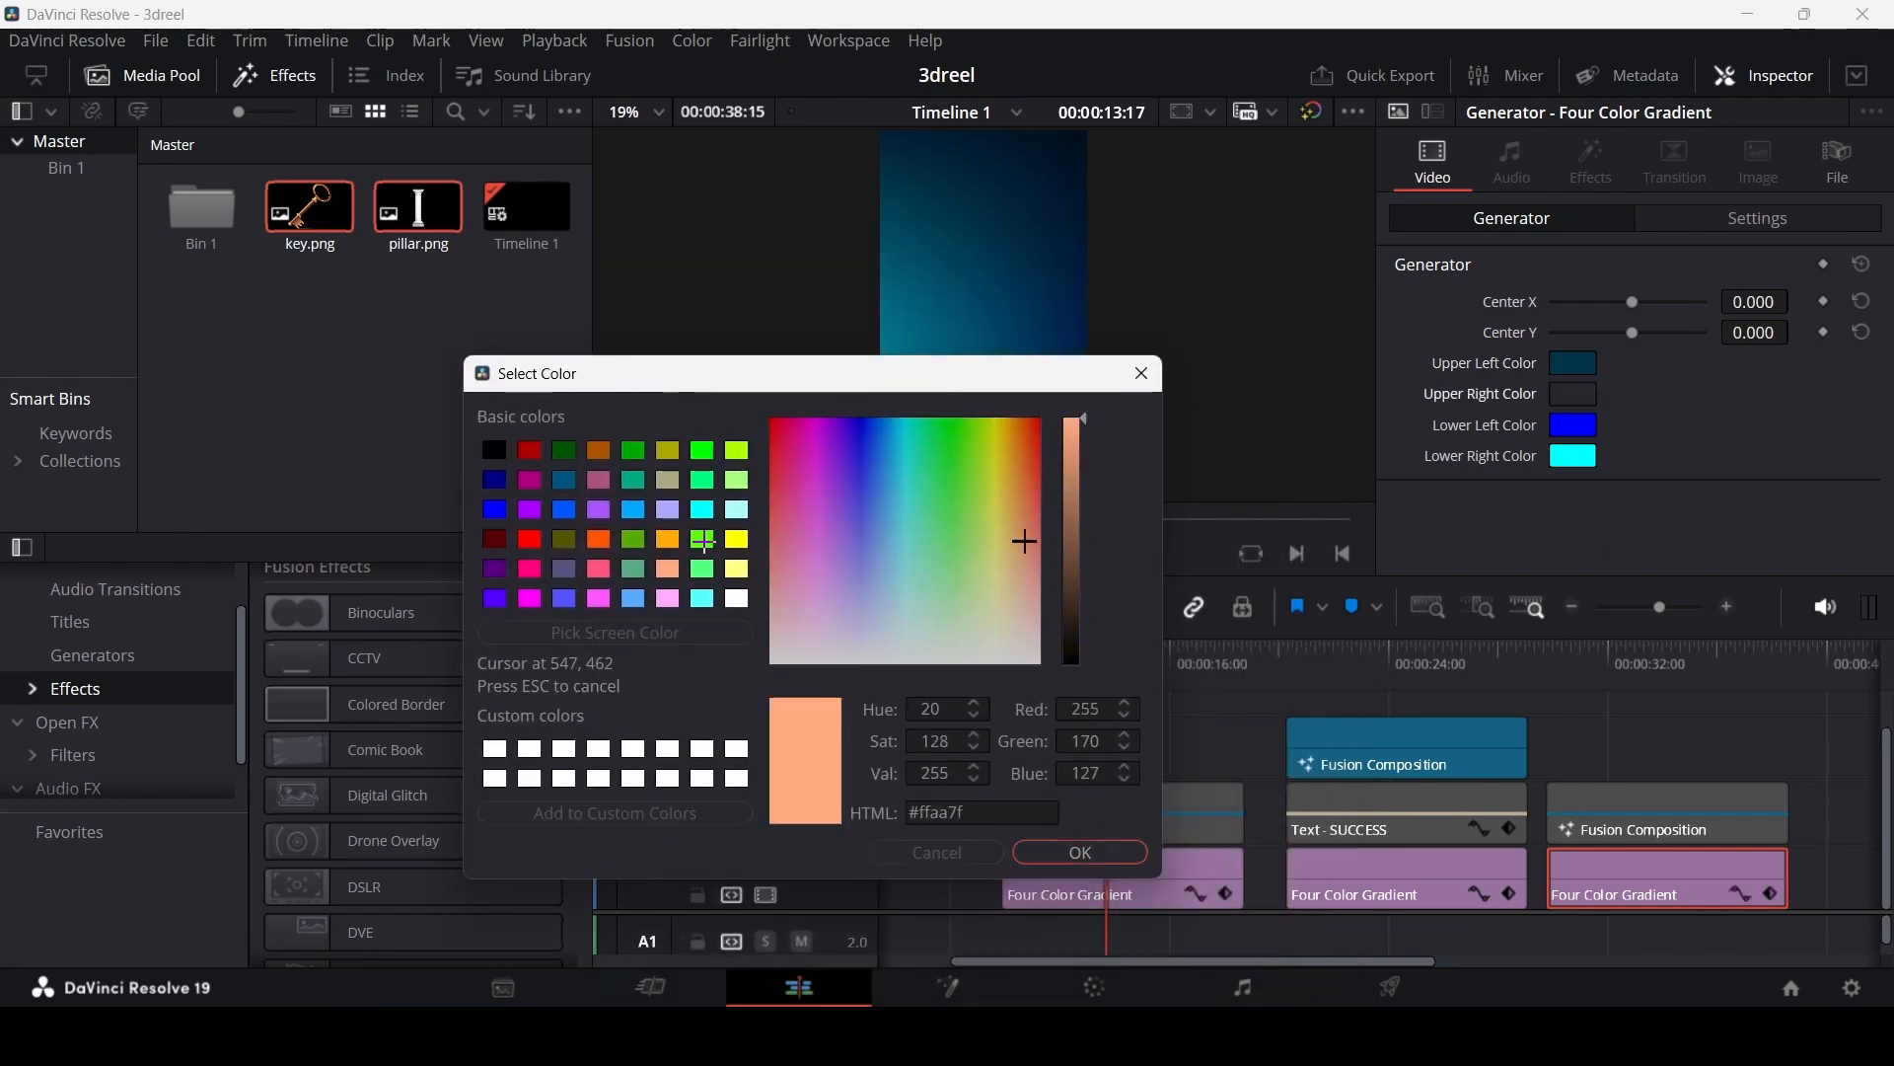
left_click(1034, 197)
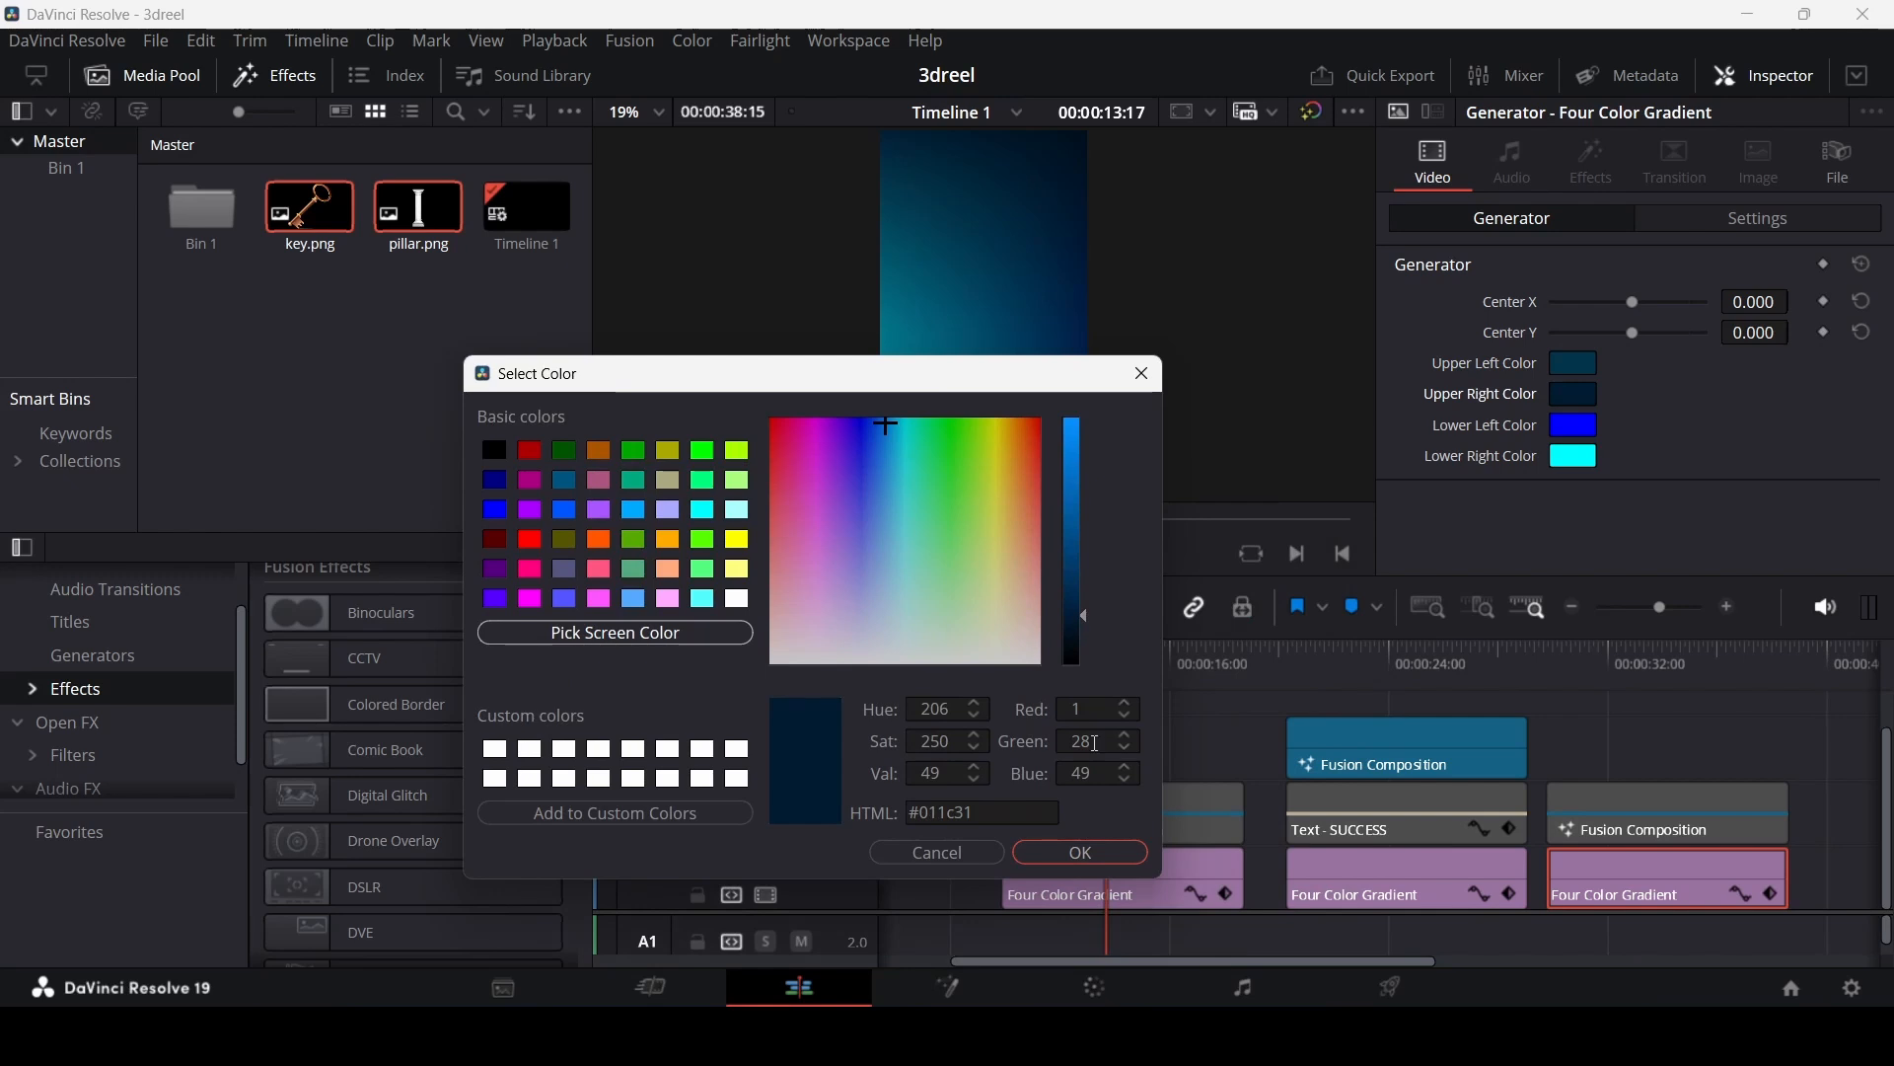
left_click(1093, 849)
Step: Set the new gradient's lower left color to #039bb3, sampled from the bottom-left area of the reference gradient
left_click(1572, 424)
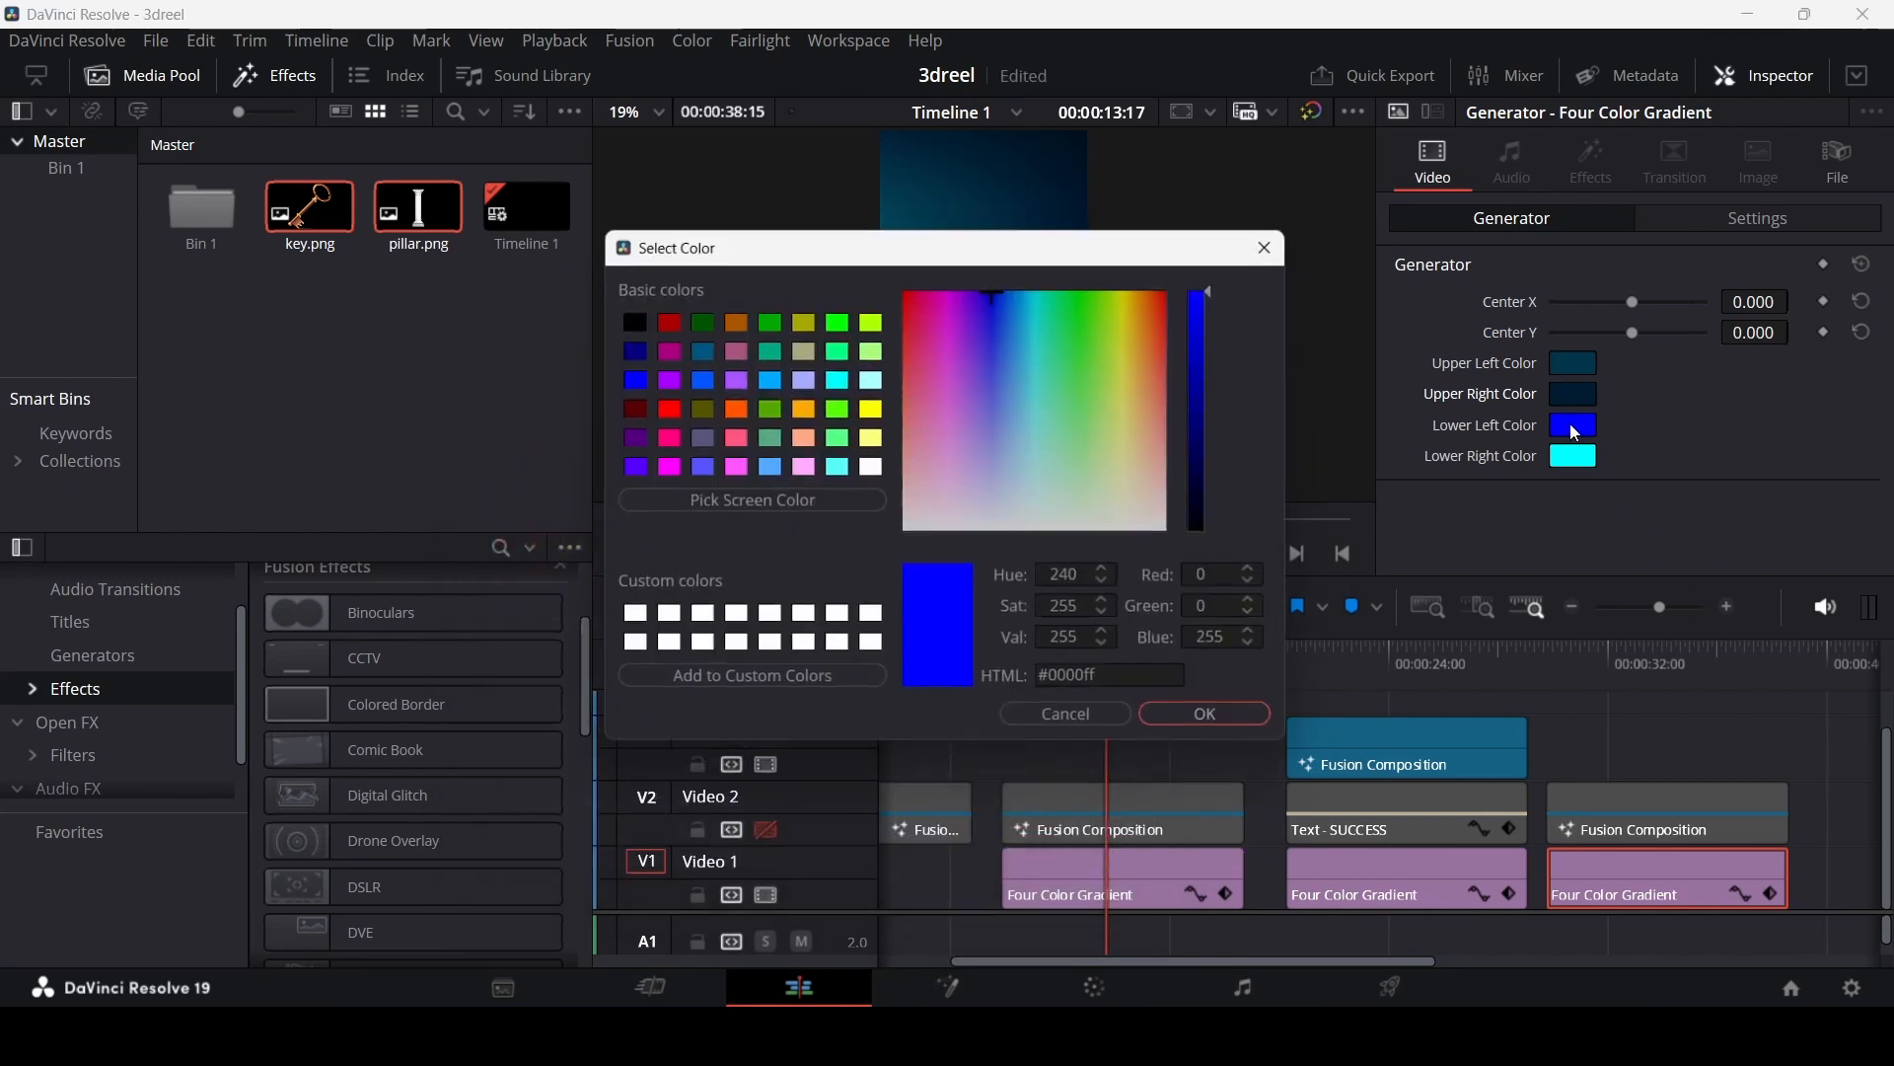
left_click_drag(993, 258, 1446, 439)
left_click(1239, 685)
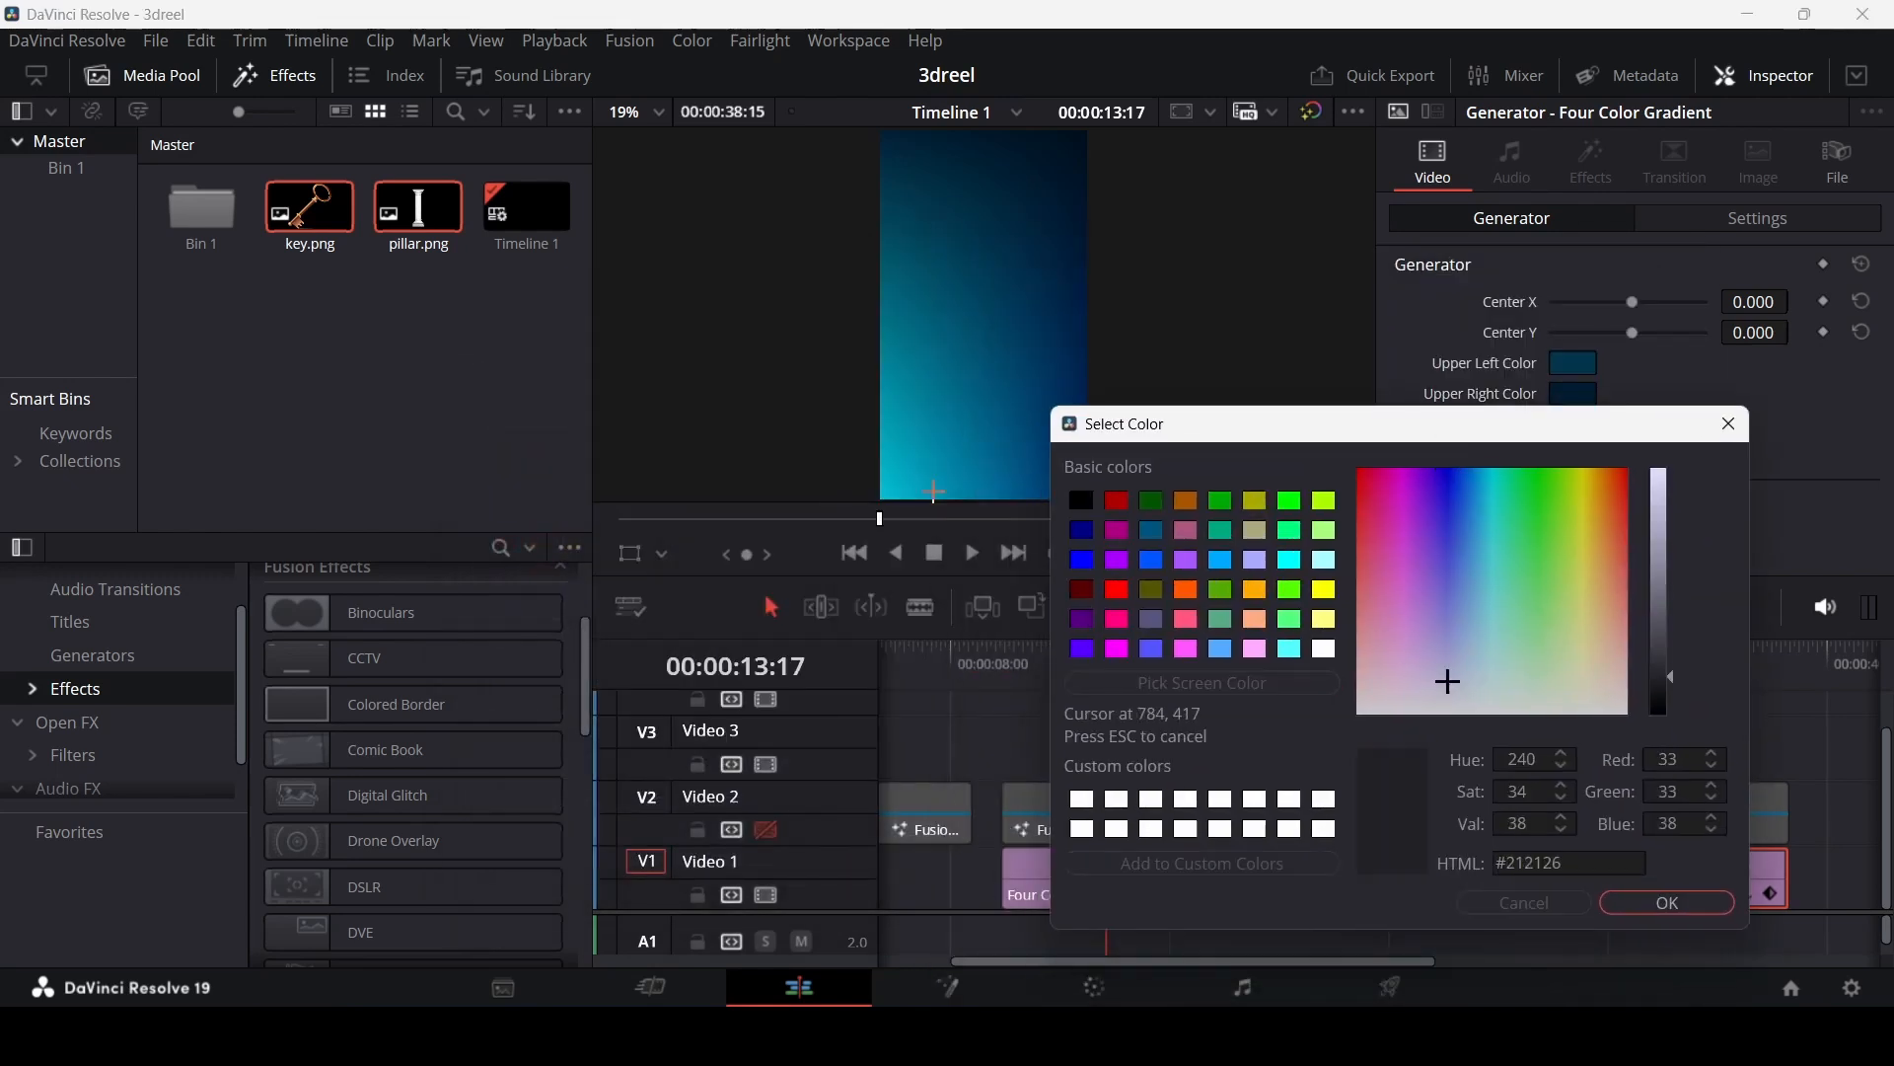
left_click(899, 444)
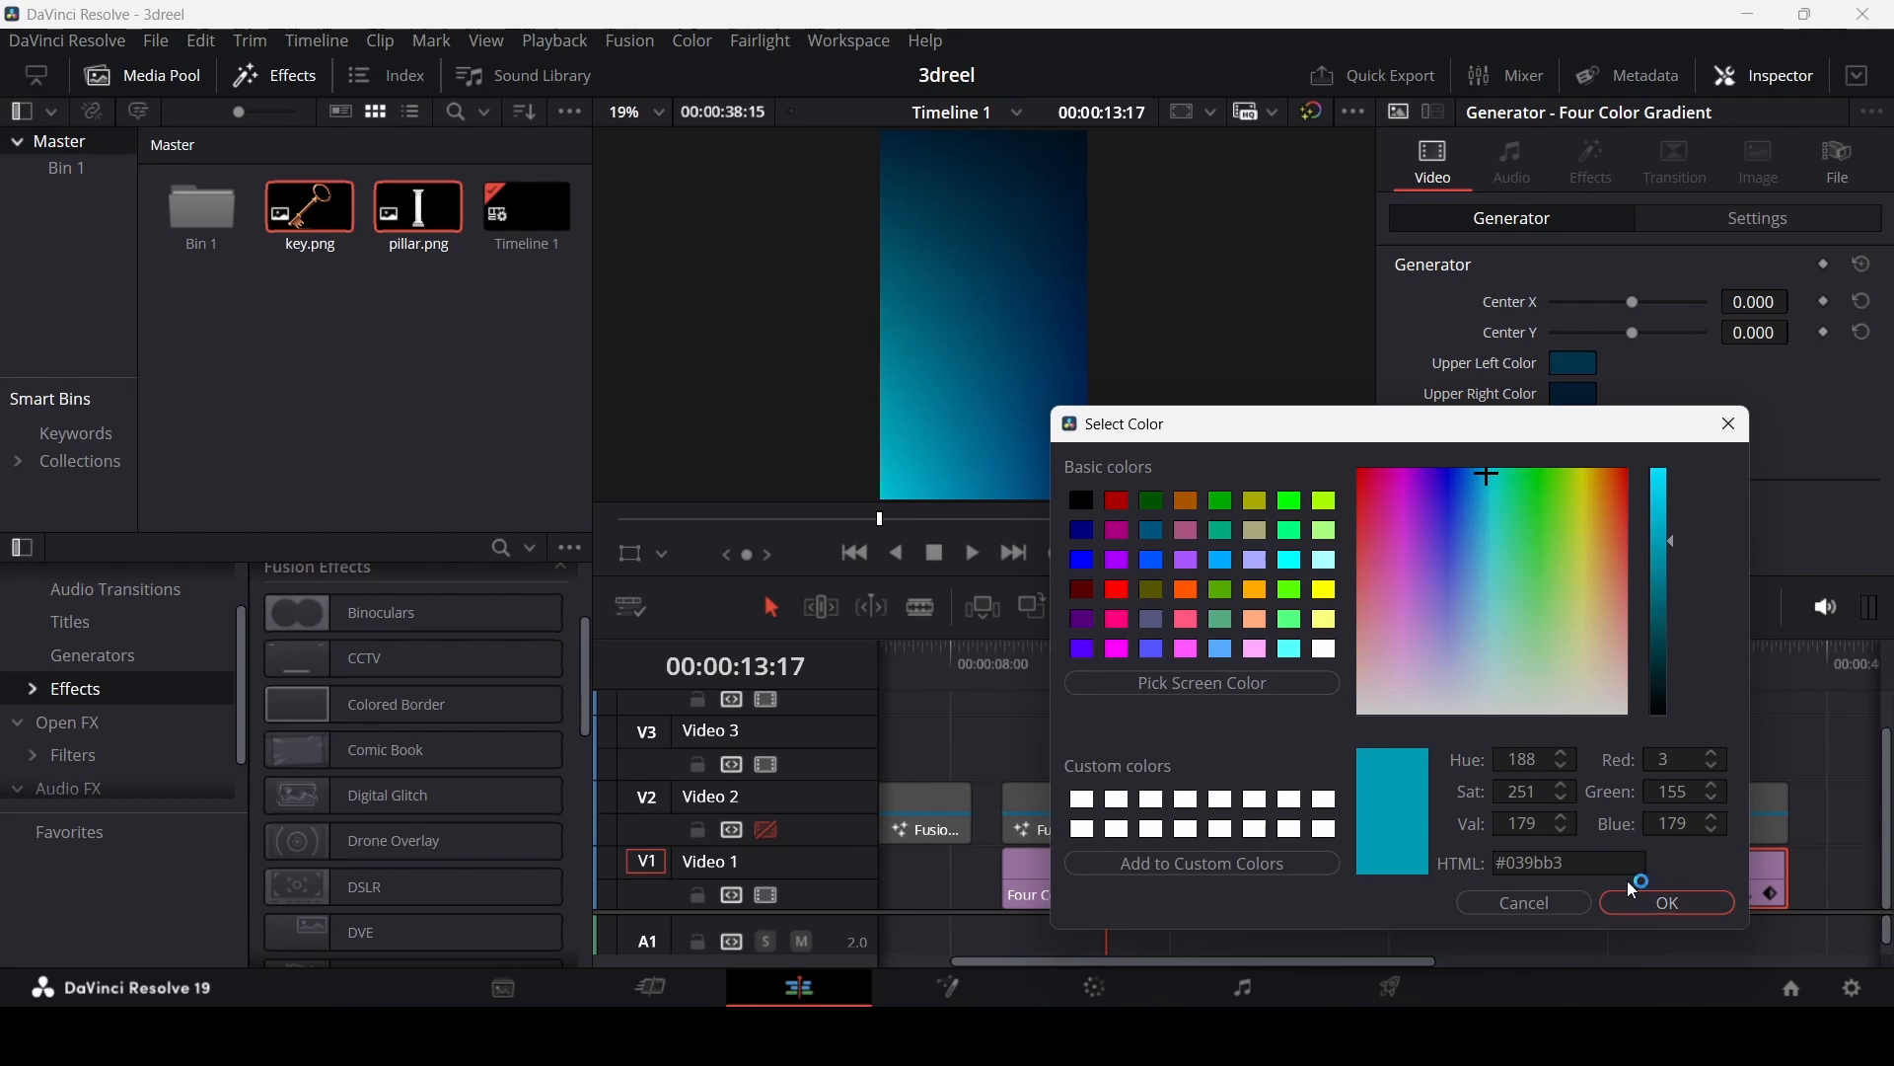
left_click(1662, 909)
Step: Set the new gradient's lower right color to #013468, sampled from the bottom-right area of the reference gradient
left_click(1573, 464)
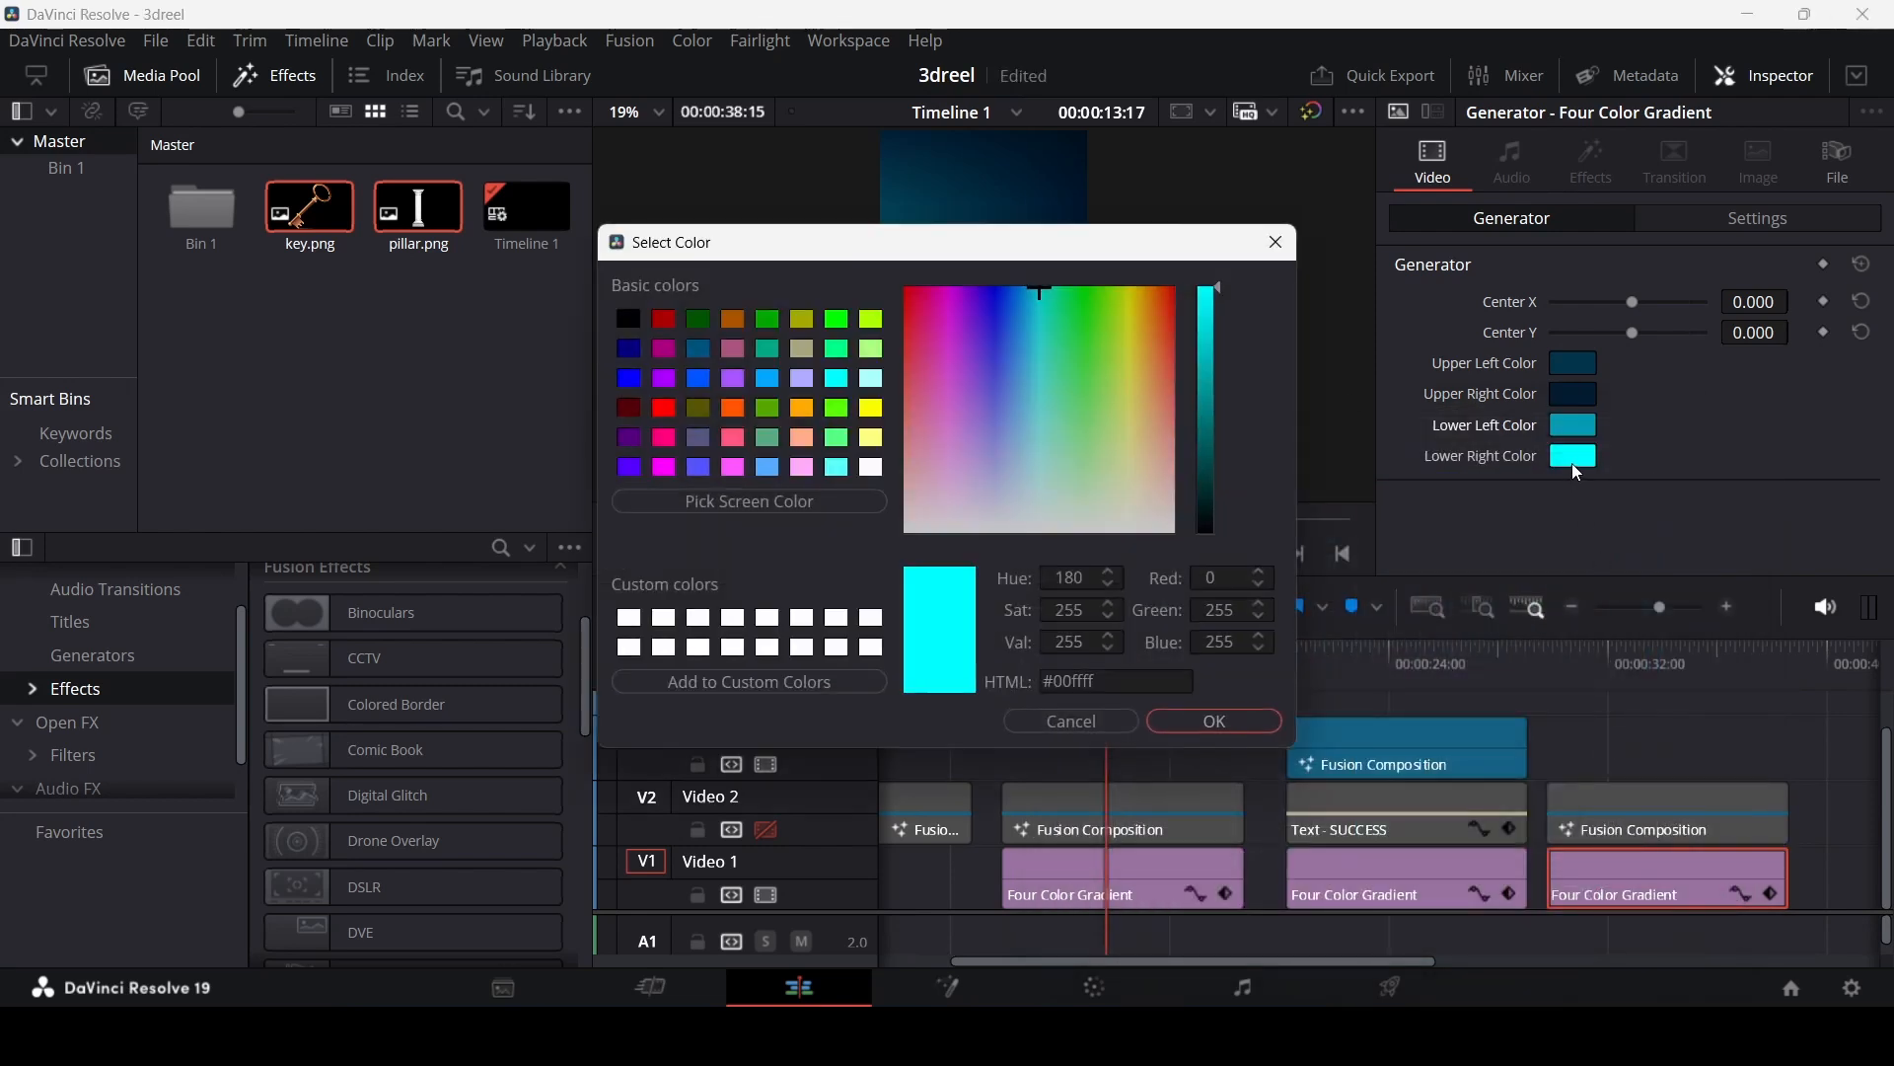
left_click_drag(1125, 246, 652, 291)
left_click(380, 545)
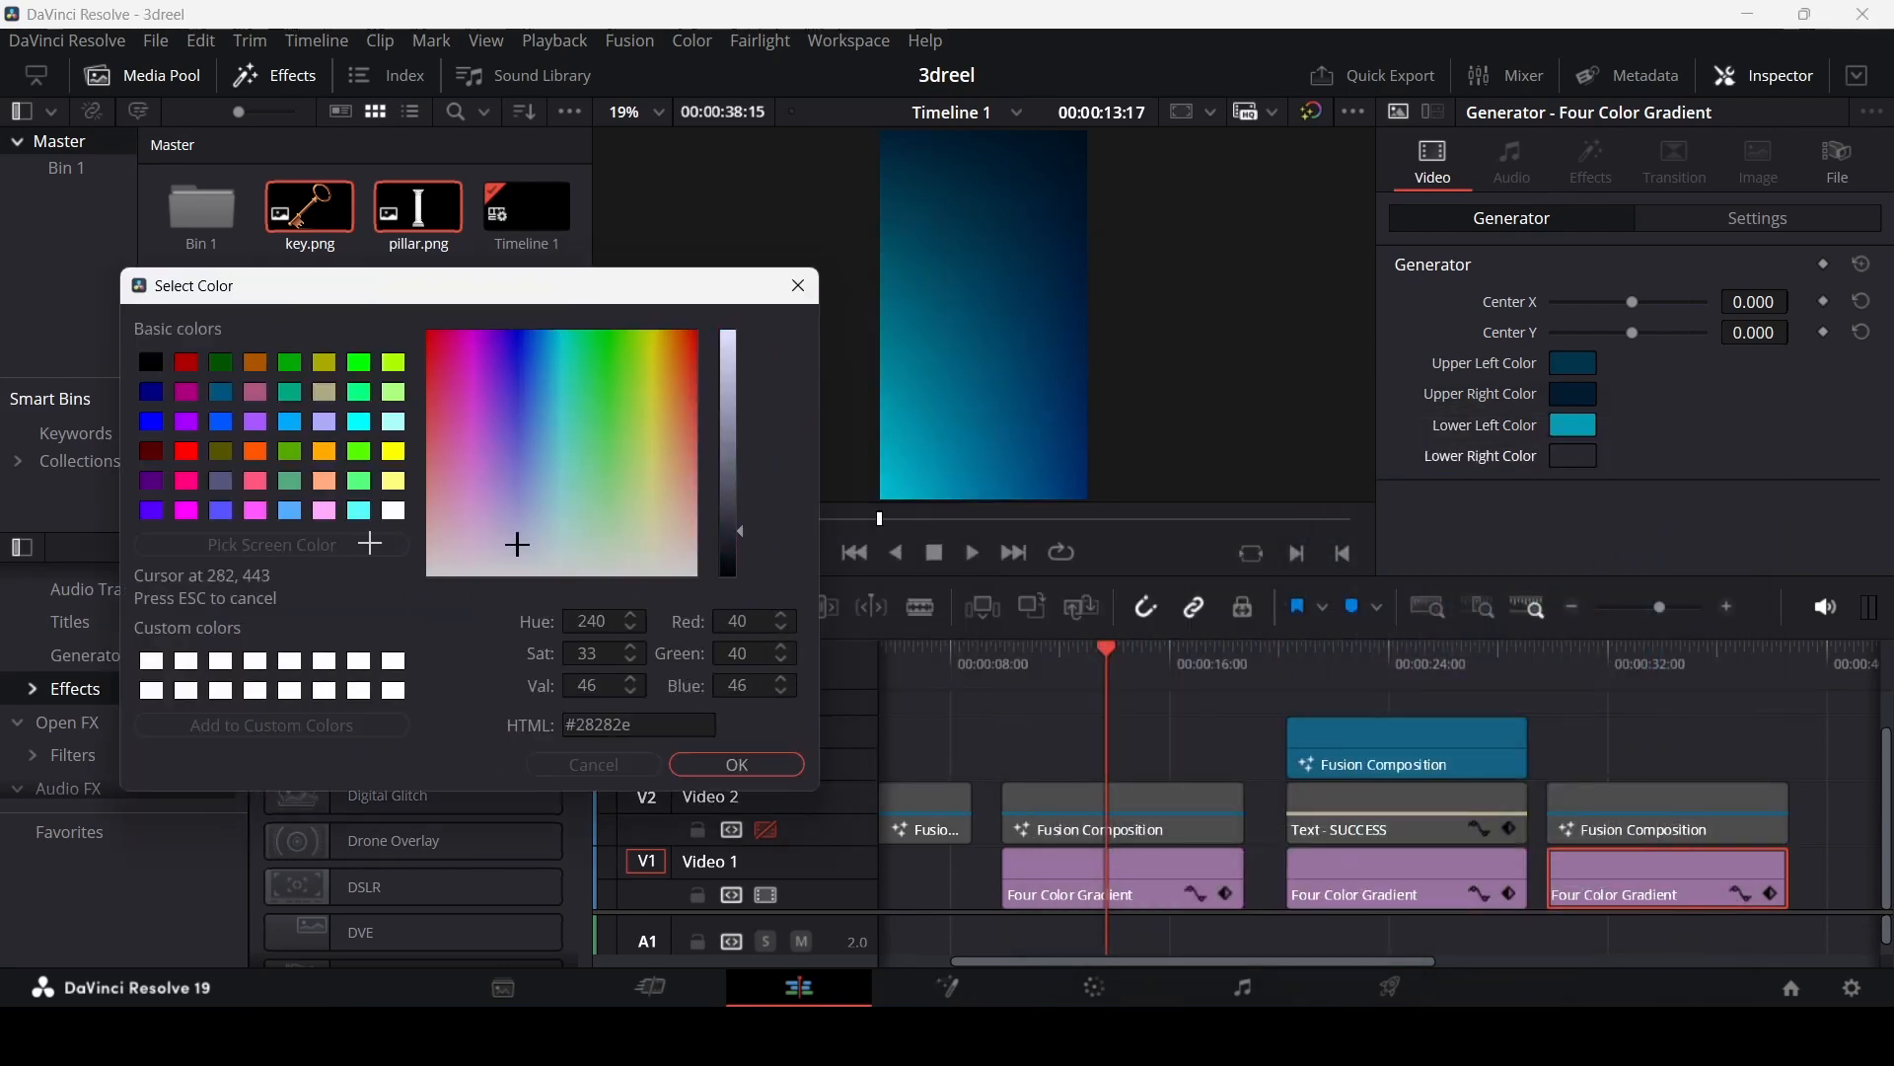
left_click(1078, 435)
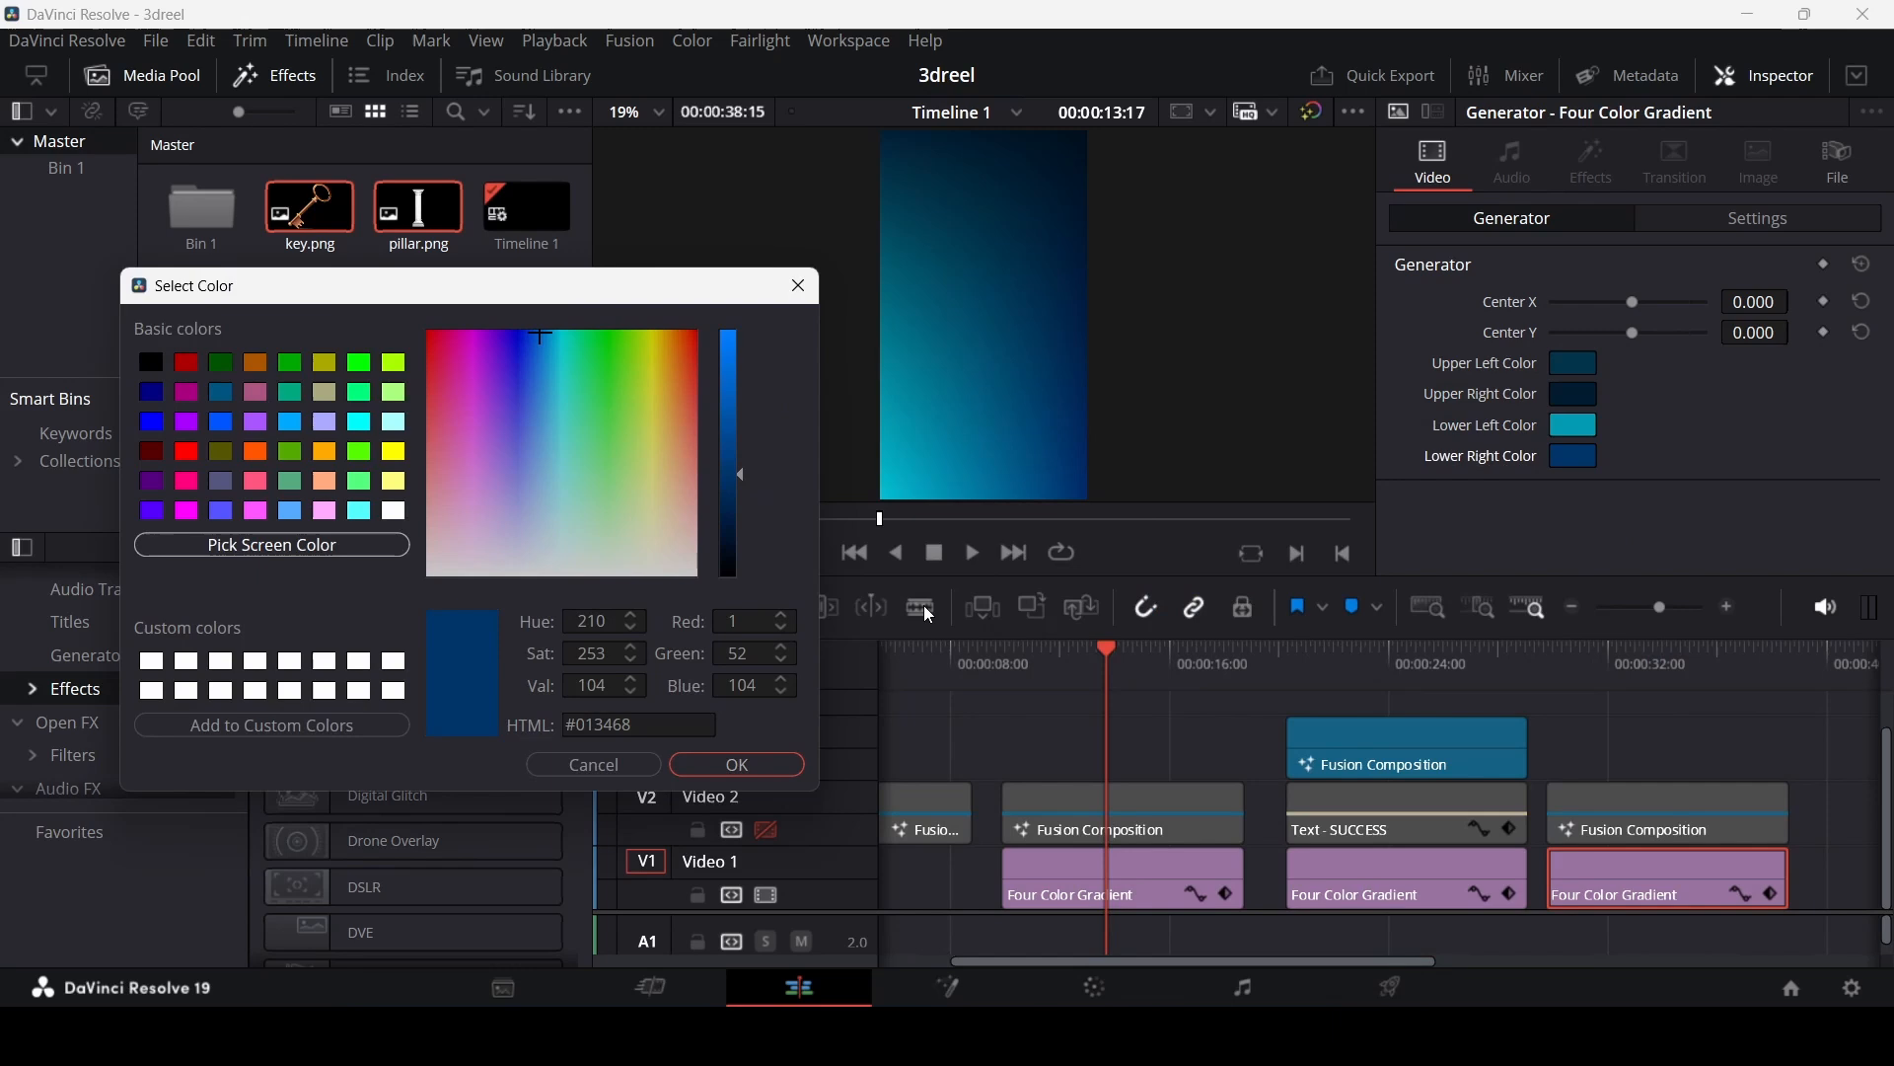
left_click(742, 767)
left_click(1596, 755)
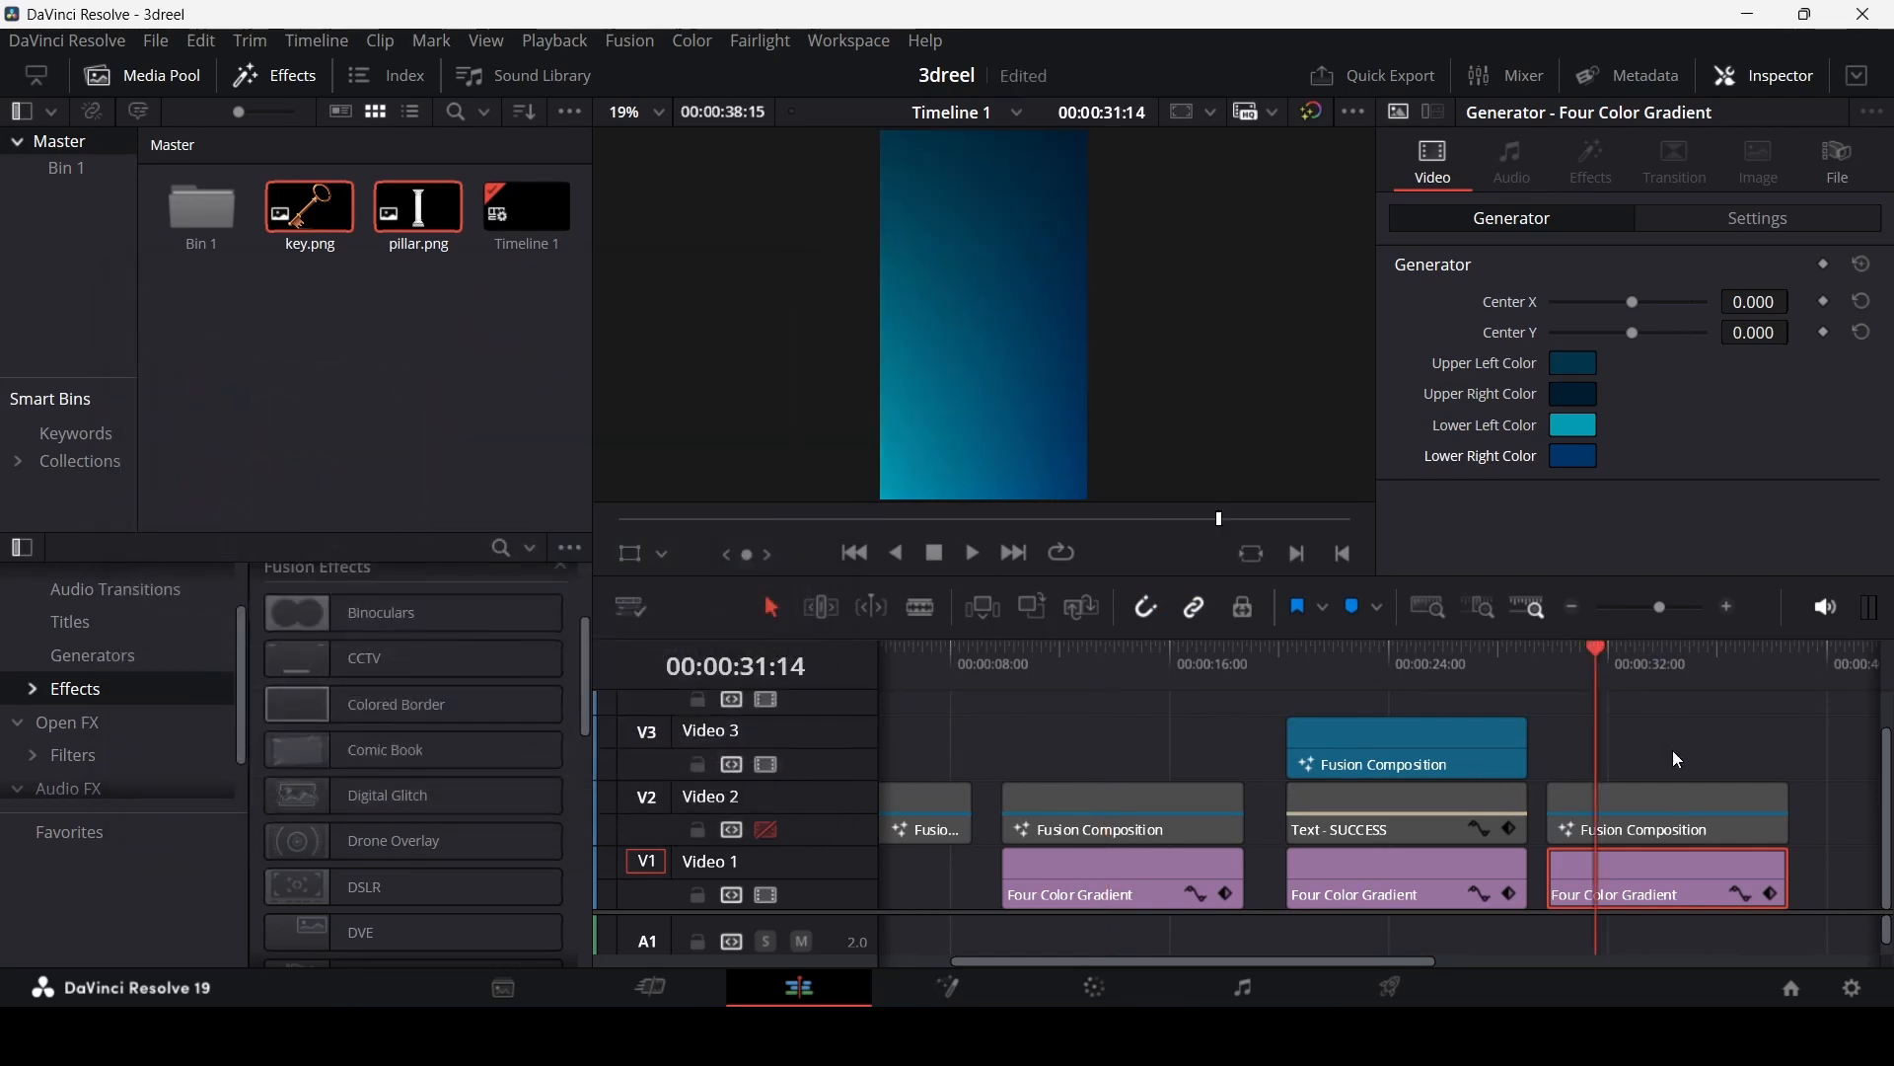
left_click(1644, 651)
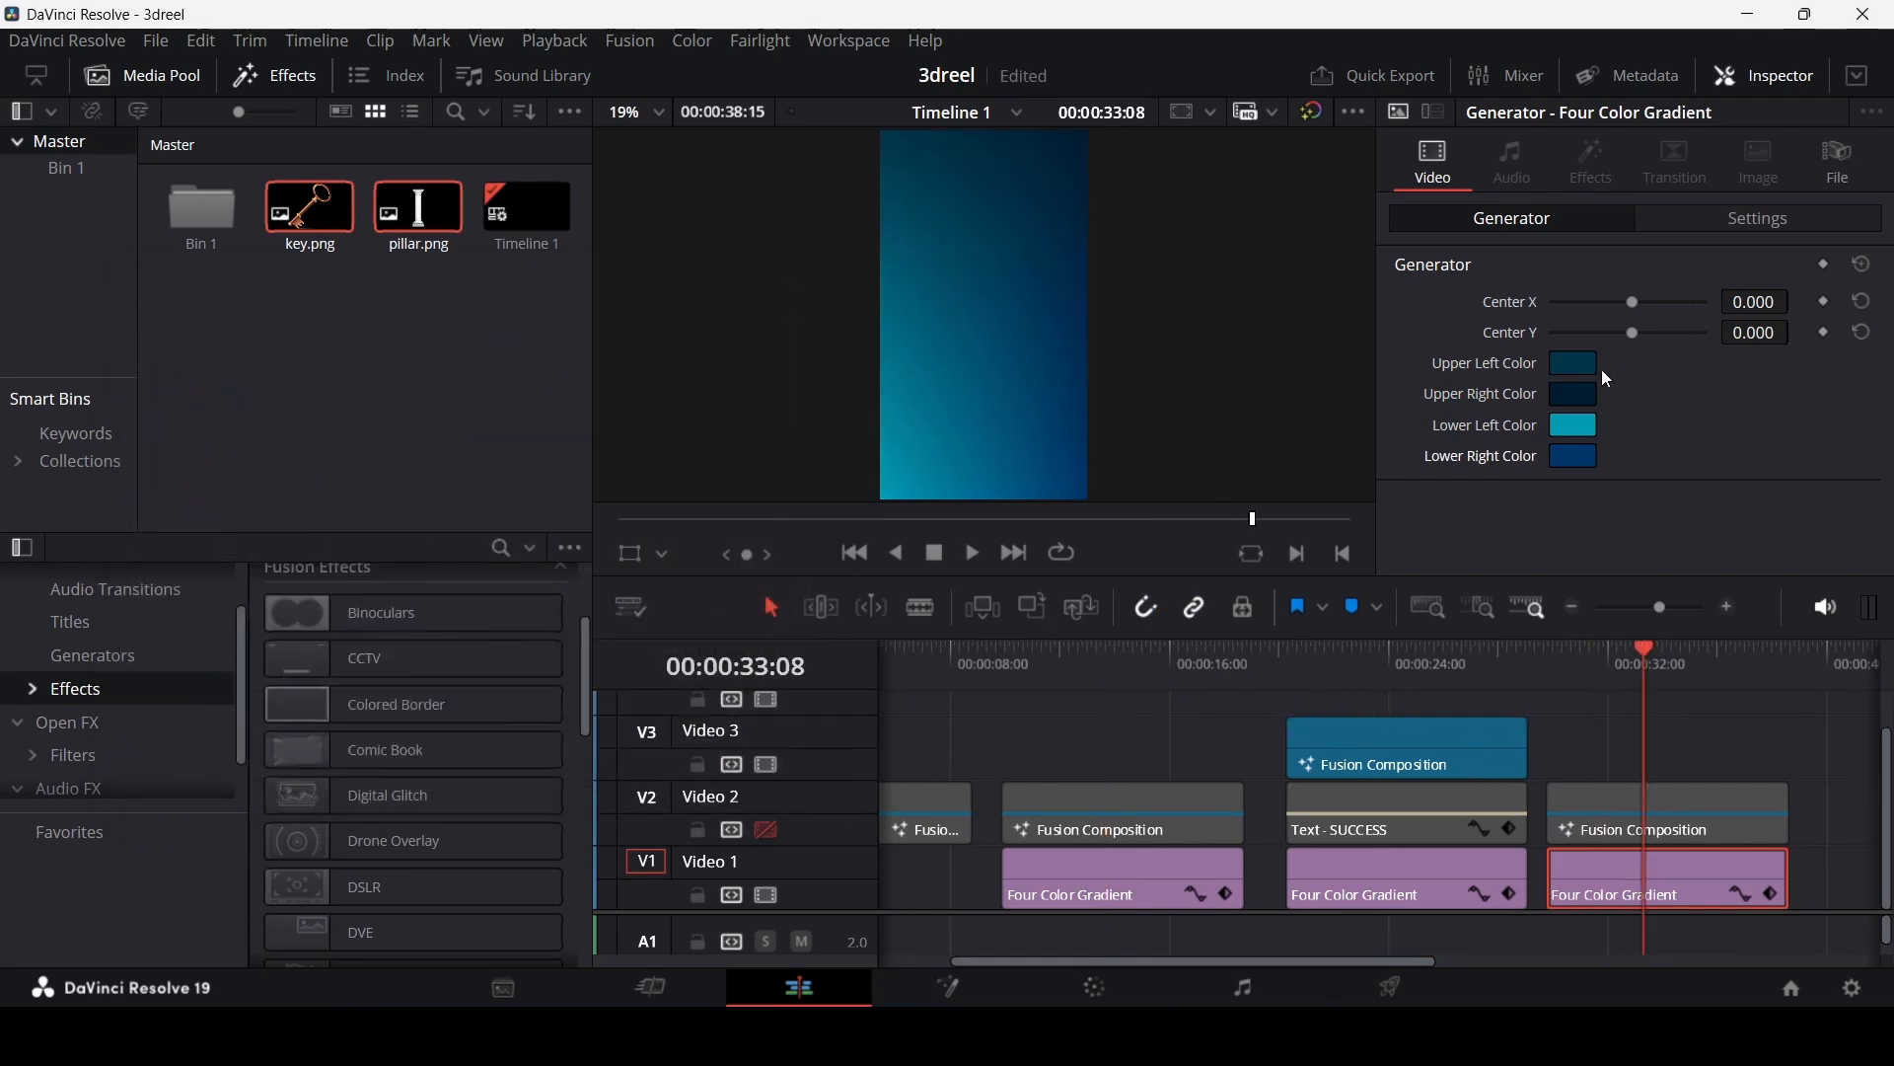
left_click_drag(1075, 246, 713, 435)
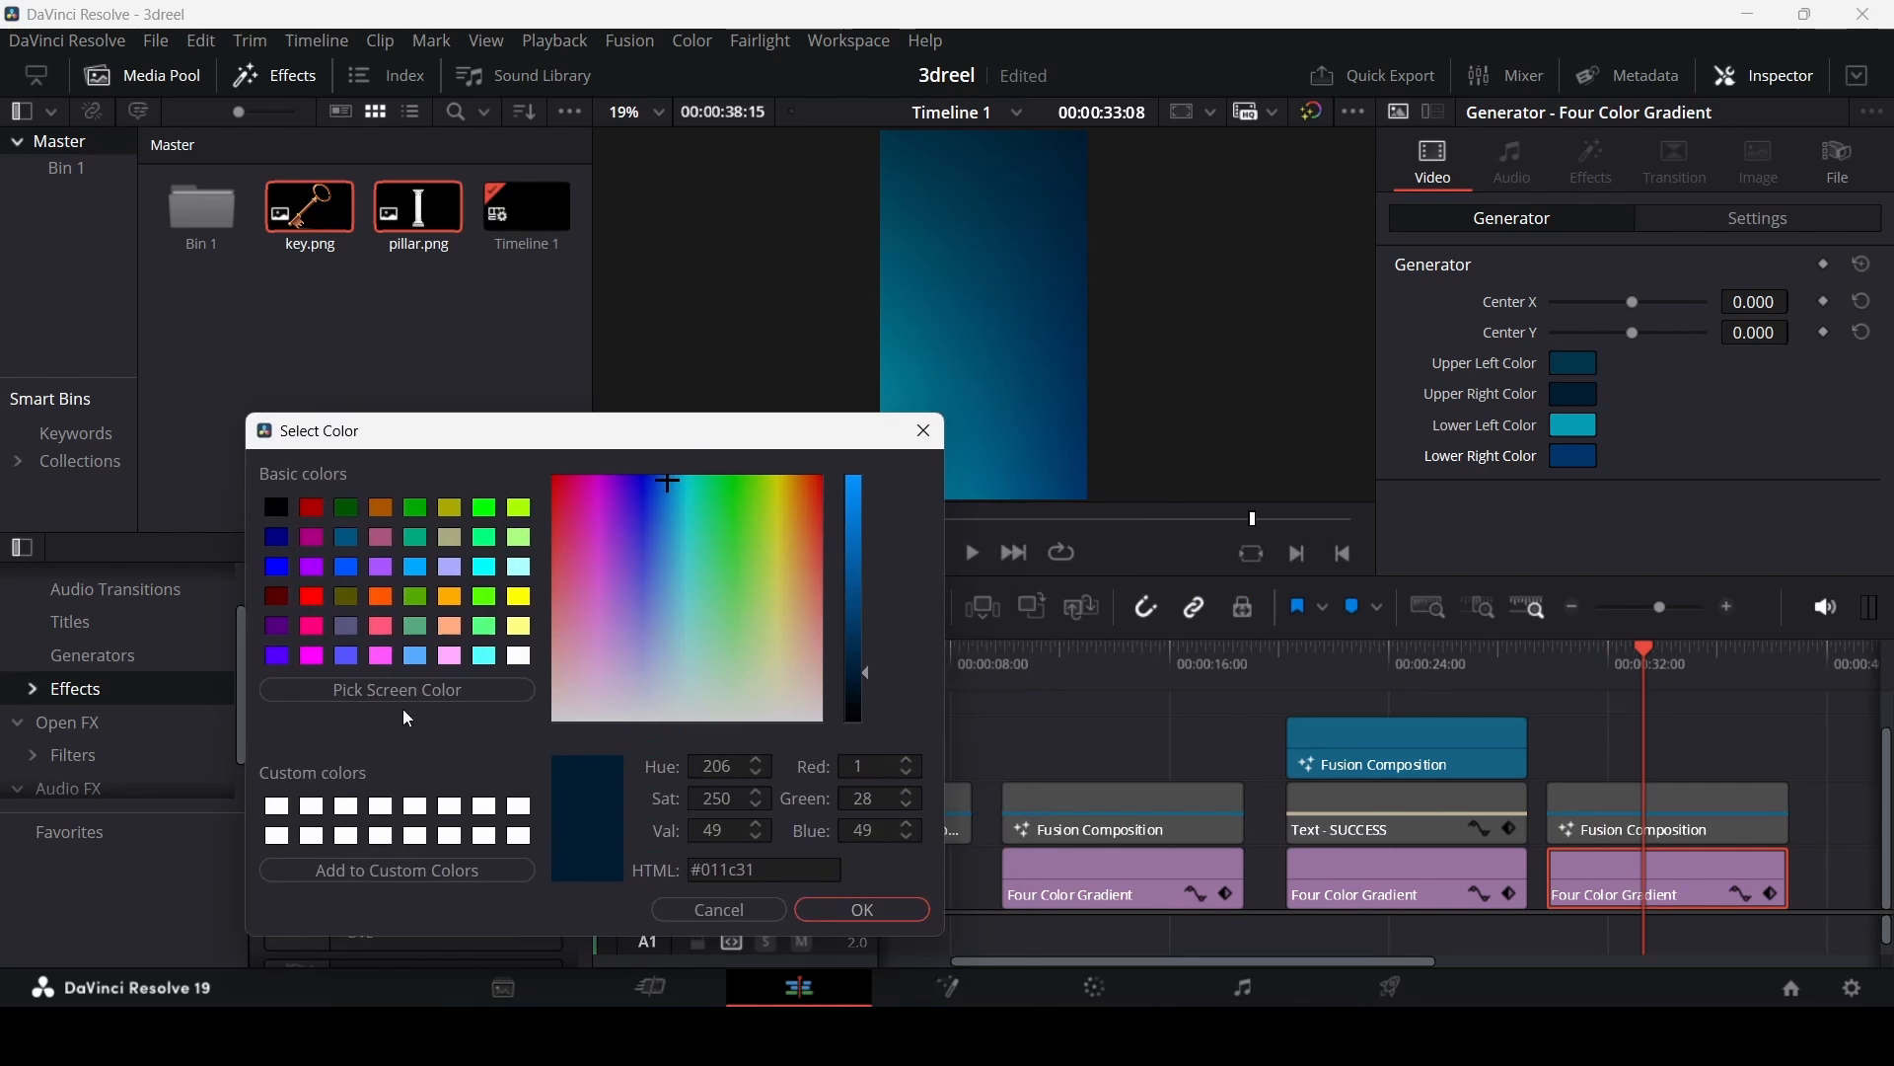
left_click(396, 689)
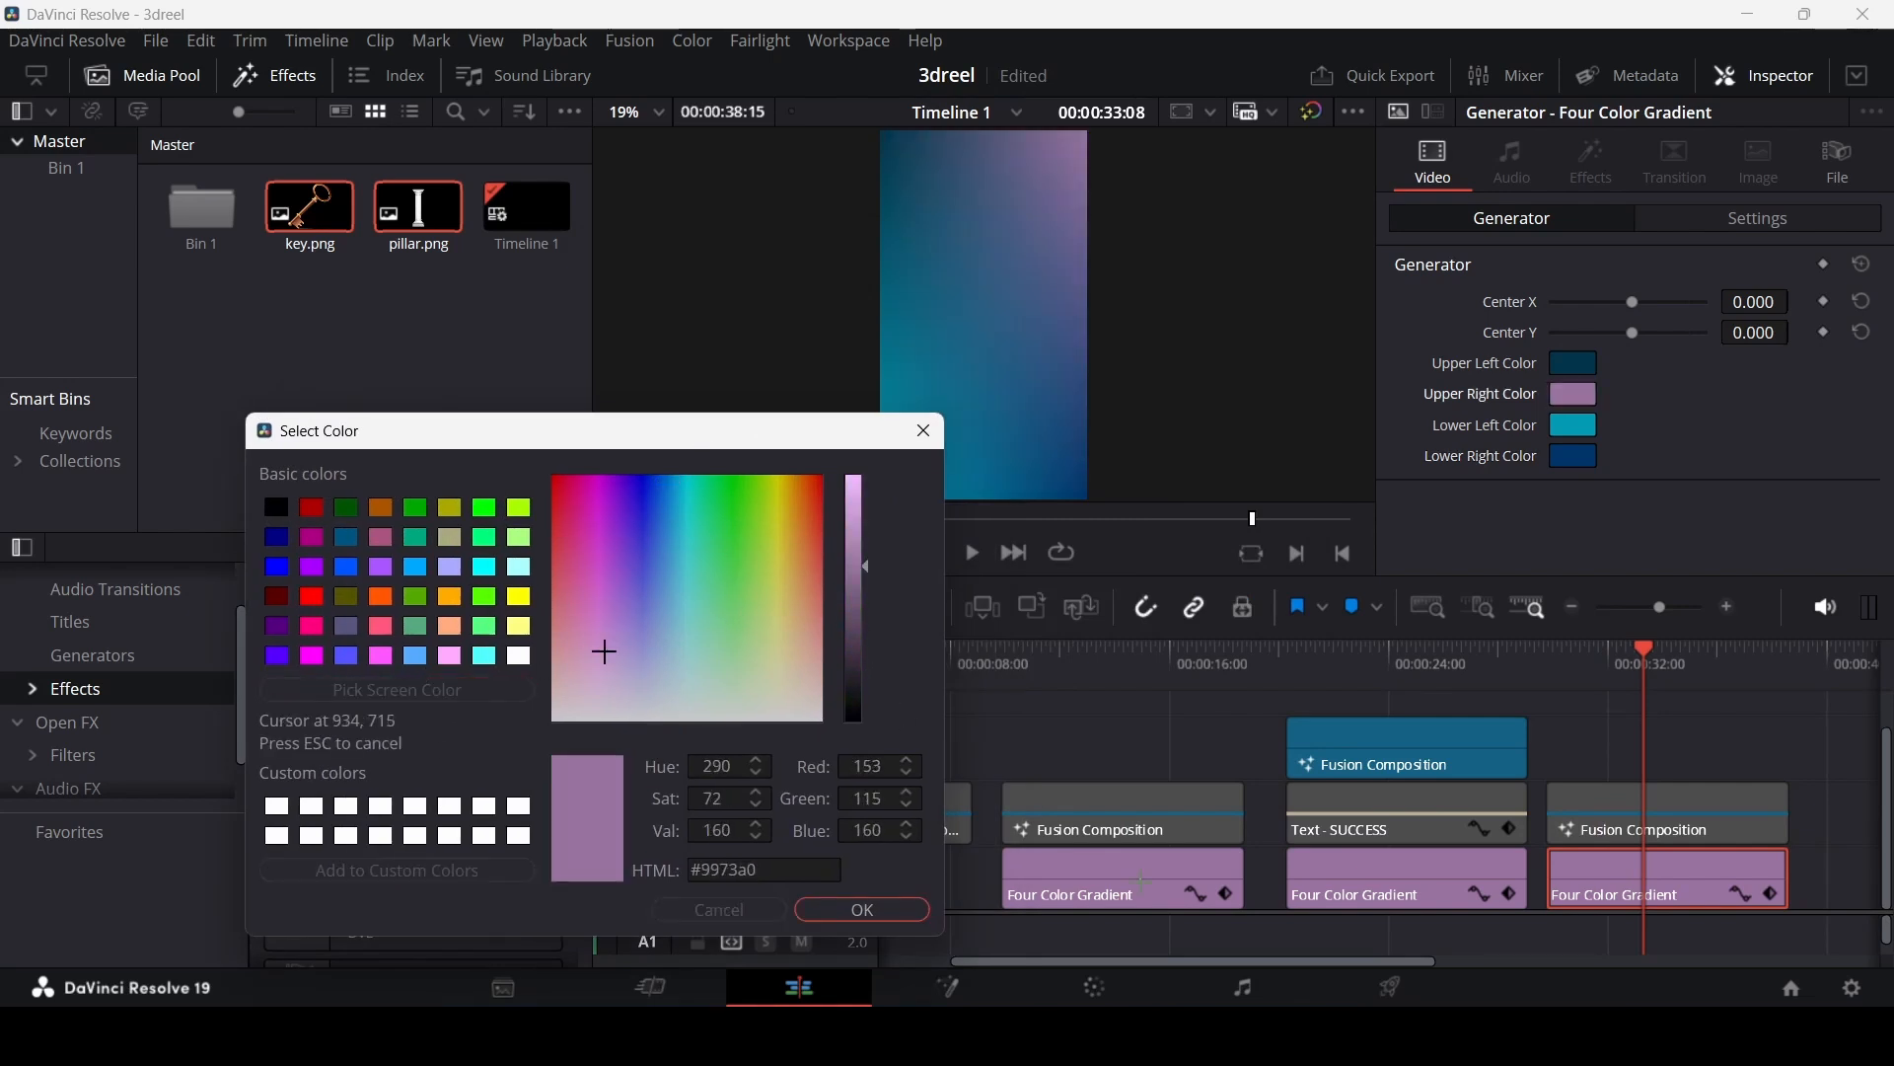
left_click(754, 910)
left_click(757, 908)
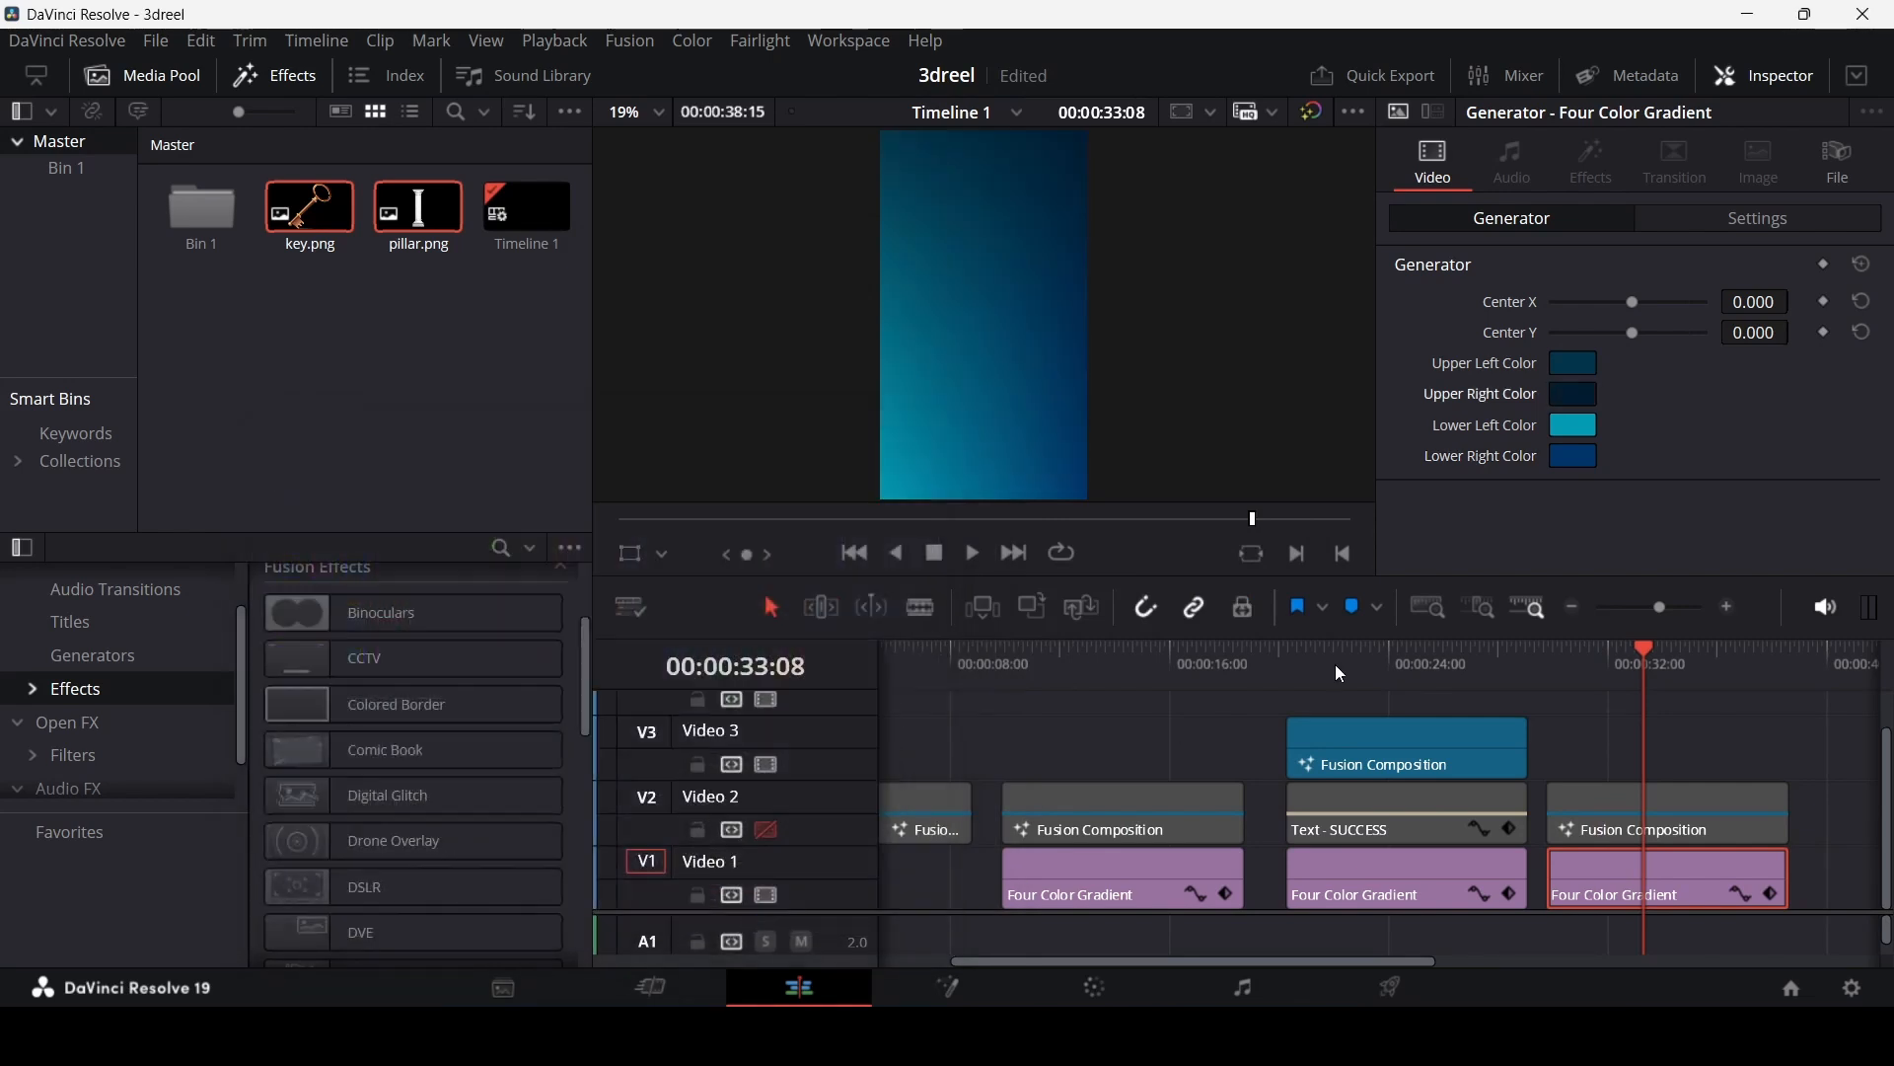
Step: Set the new gradient's upper right color to #001425, sampled from the top-right area of the reference gradient at 00:00:16:14
left_click(1191, 656)
left_click(1667, 816)
left_click(1661, 862)
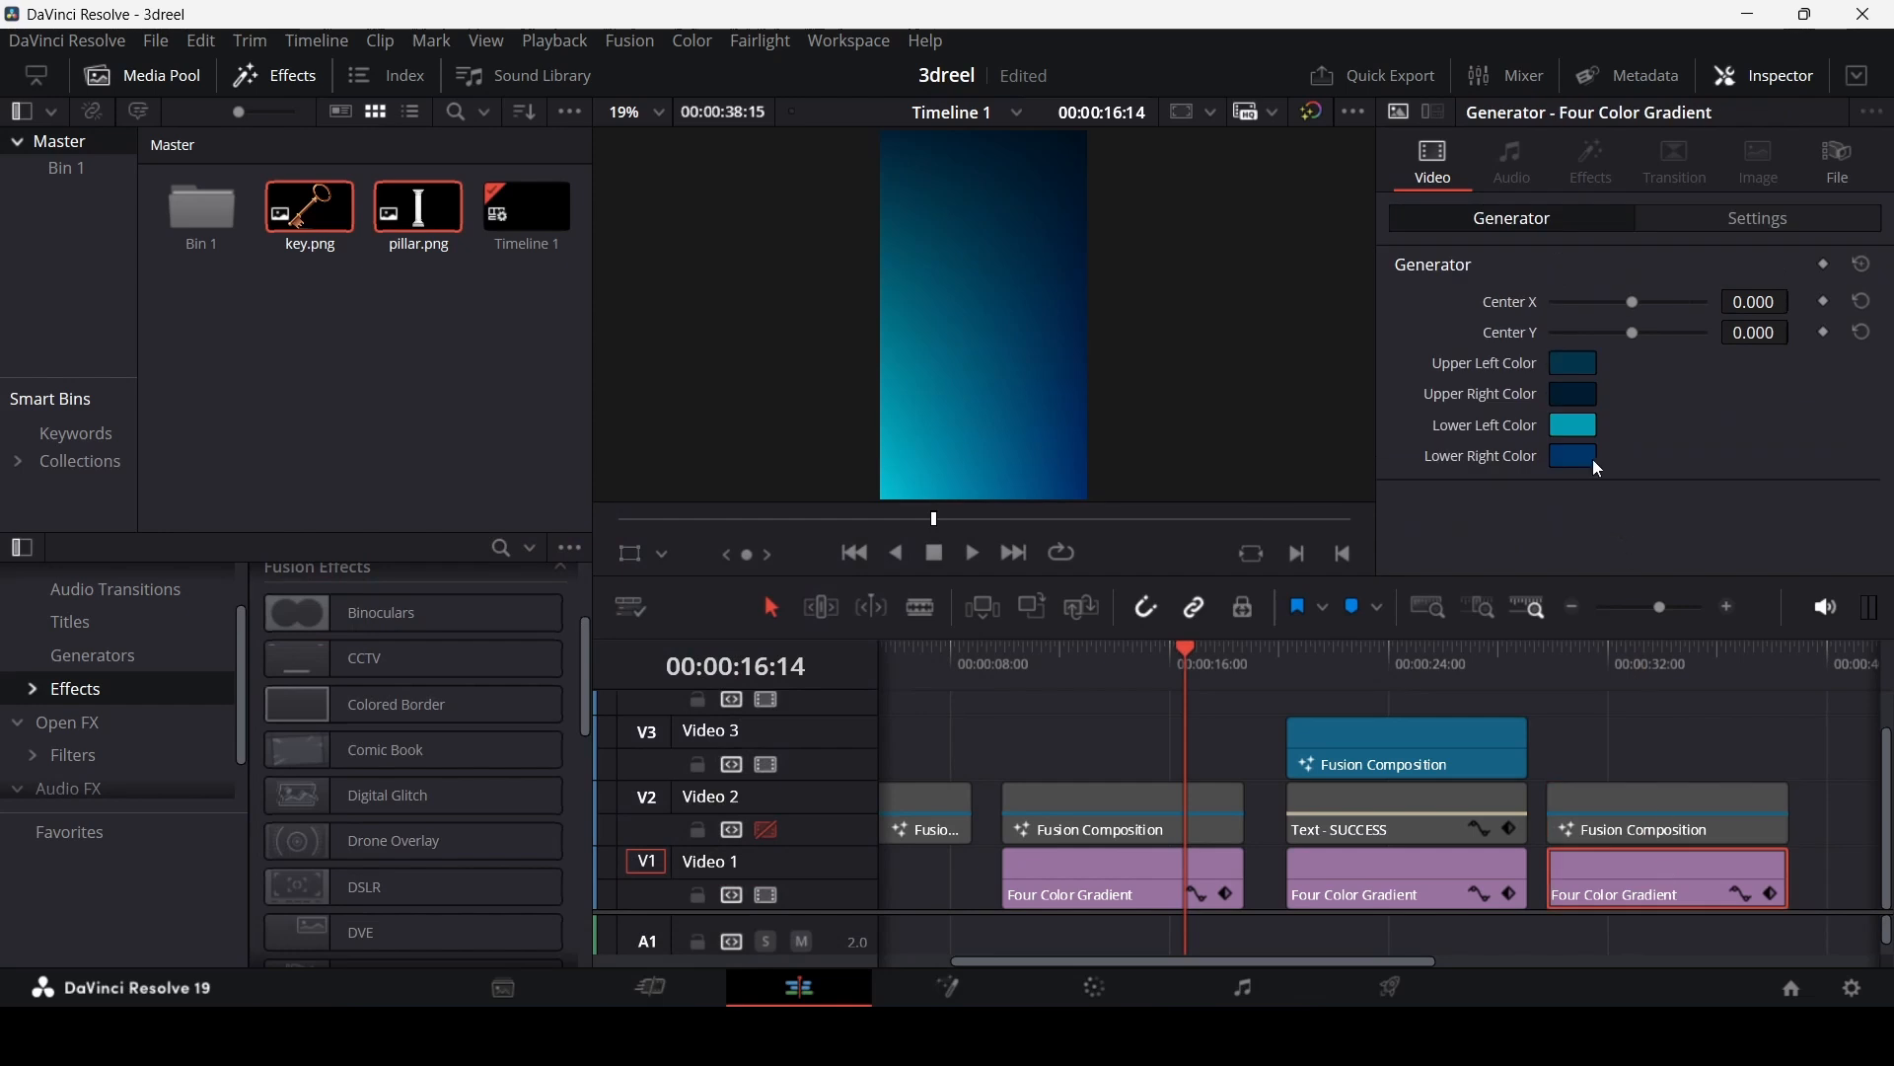
left_click(1569, 434)
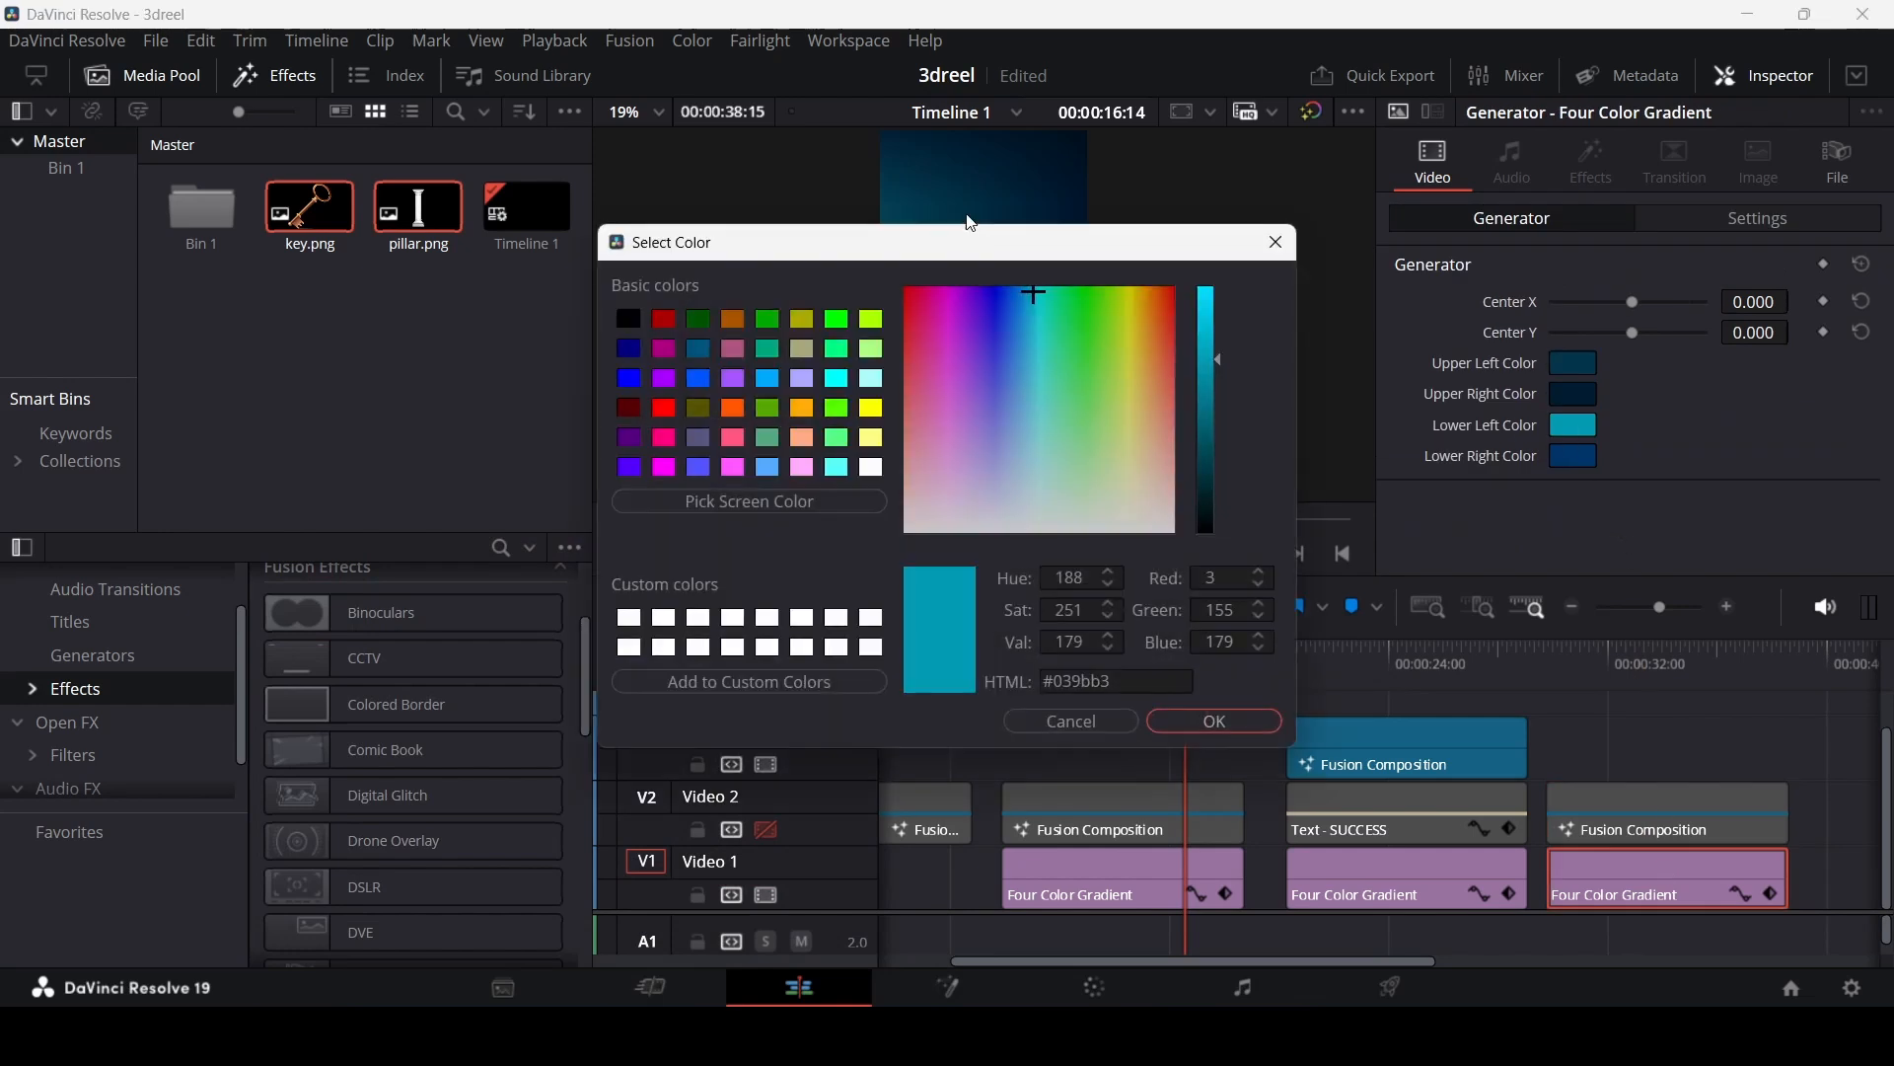
left_click(1068, 720)
left_click(1565, 400)
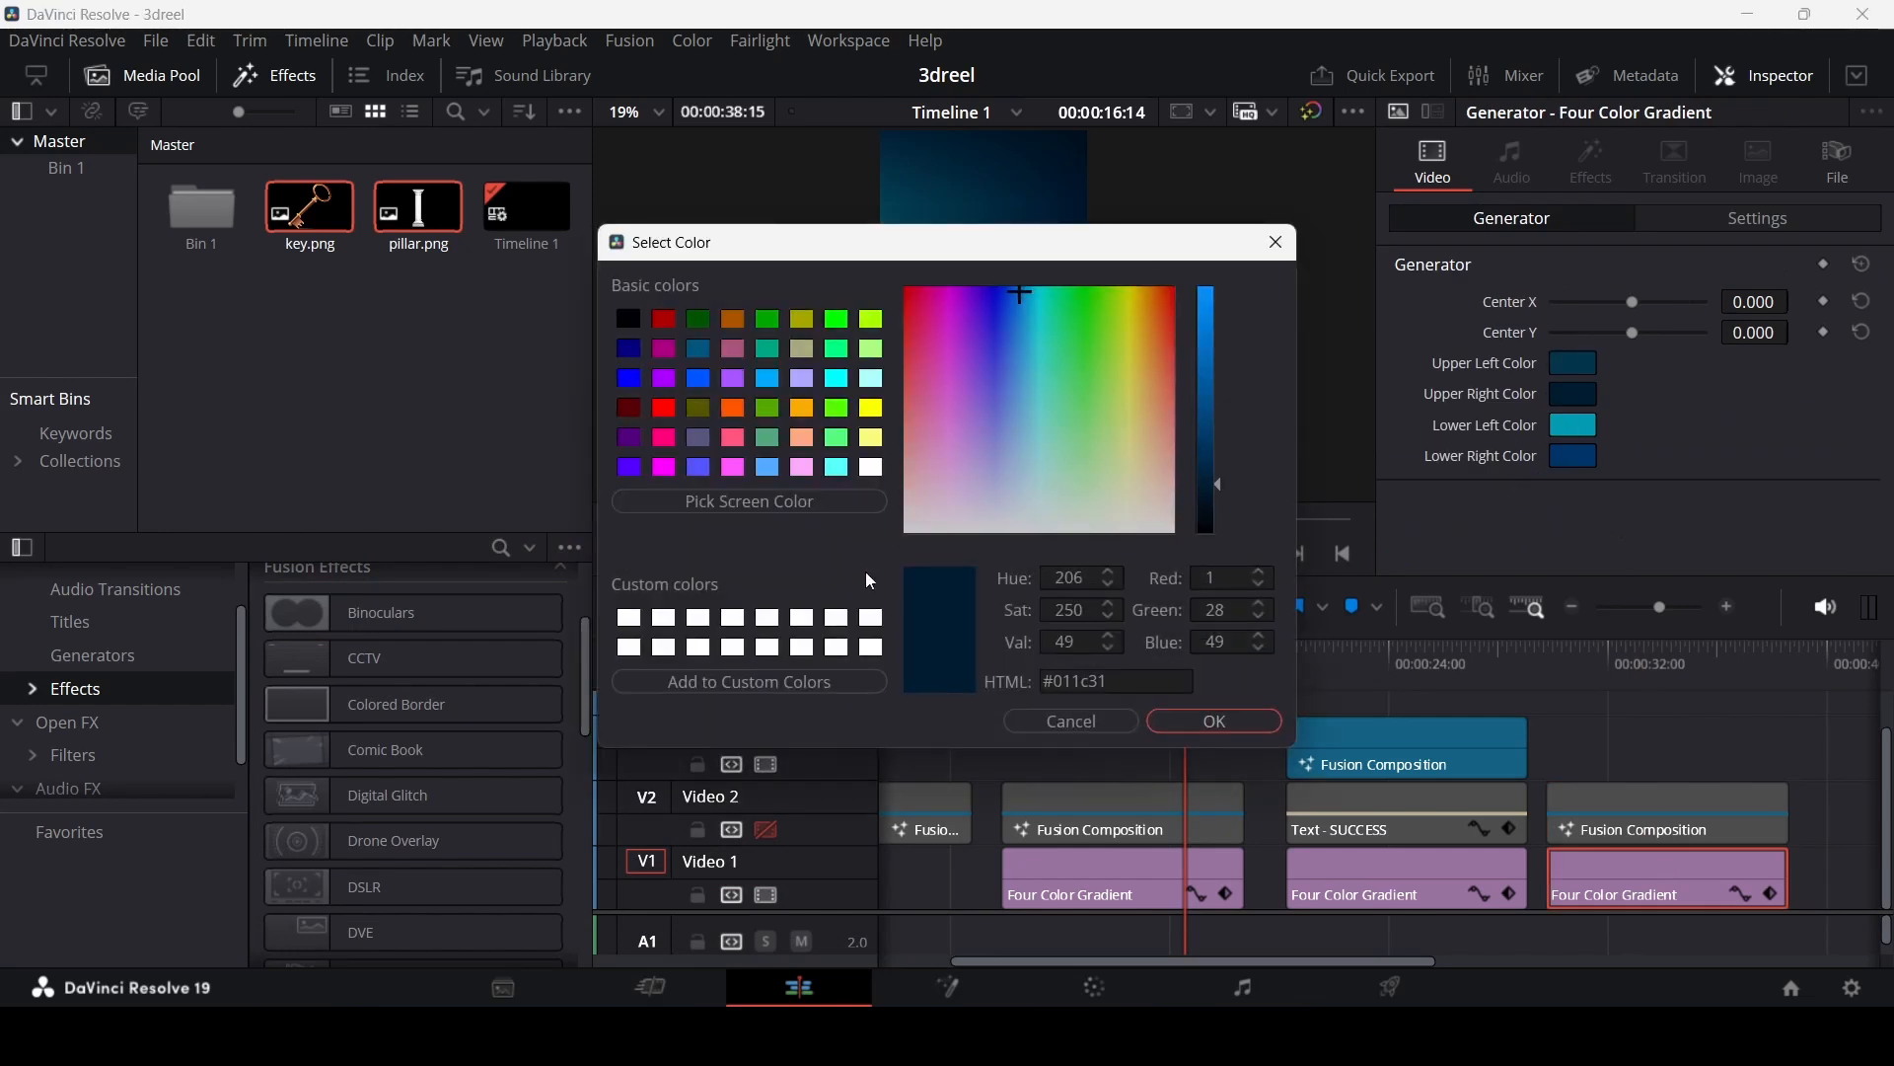
left_click(760, 501)
left_click(1055, 158)
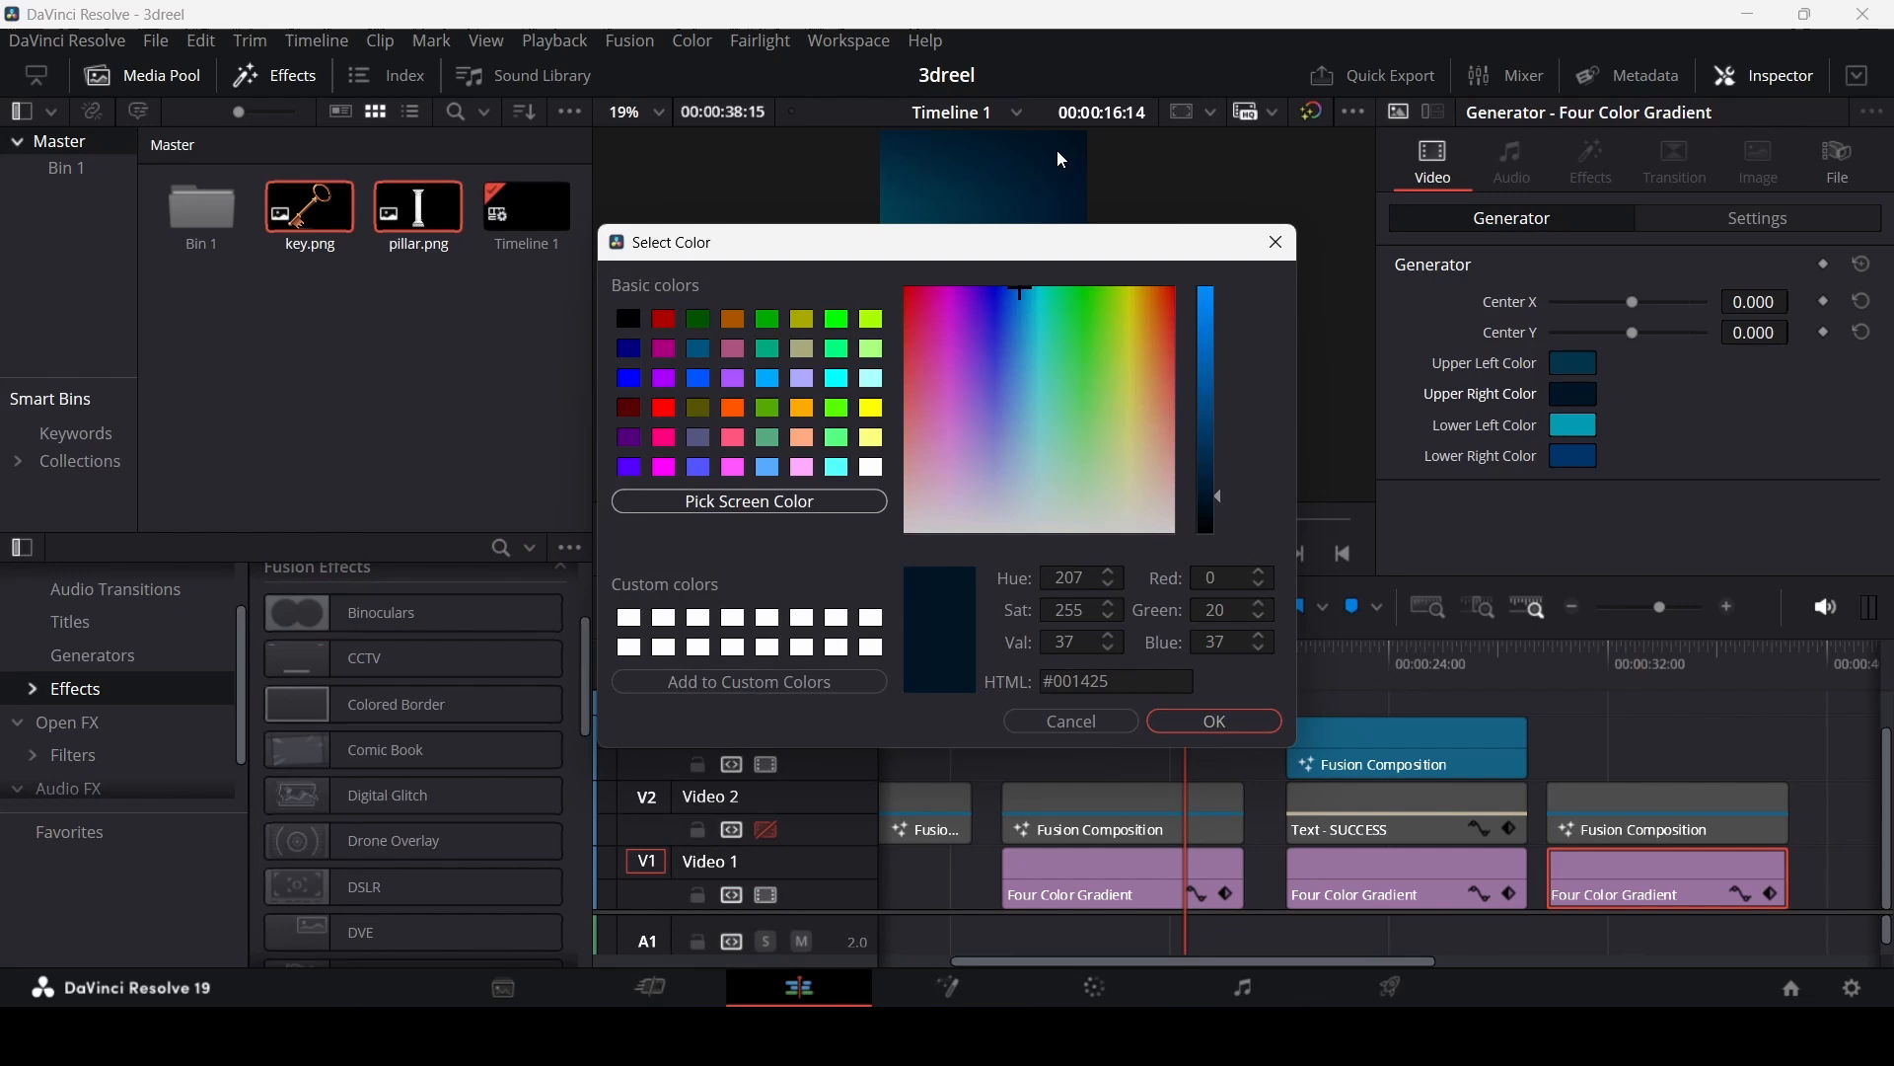
left_click(1249, 724)
Step: Compare the new gradient with the reference gradient and darken the new gradient's upper left color to #012331
left_click(1625, 754)
left_click(1621, 651)
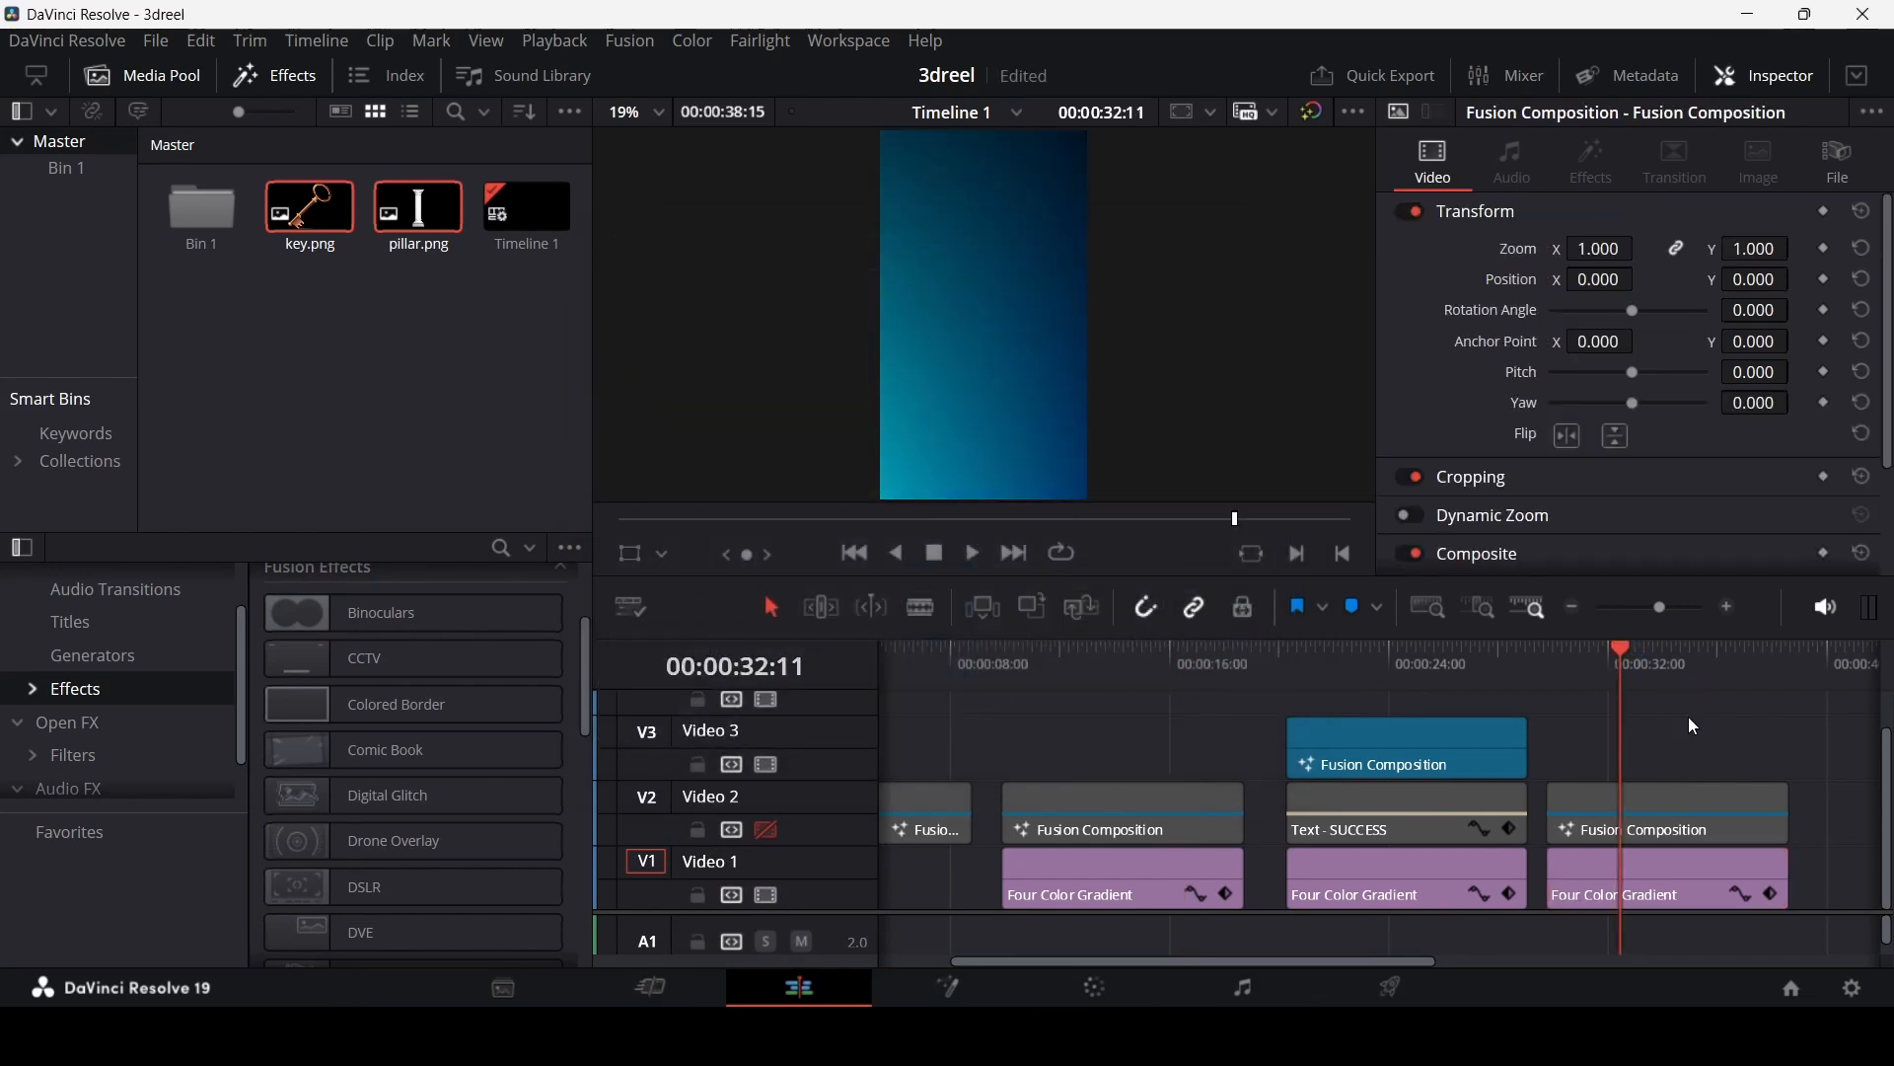
left_click_drag(1112, 673, 1153, 679)
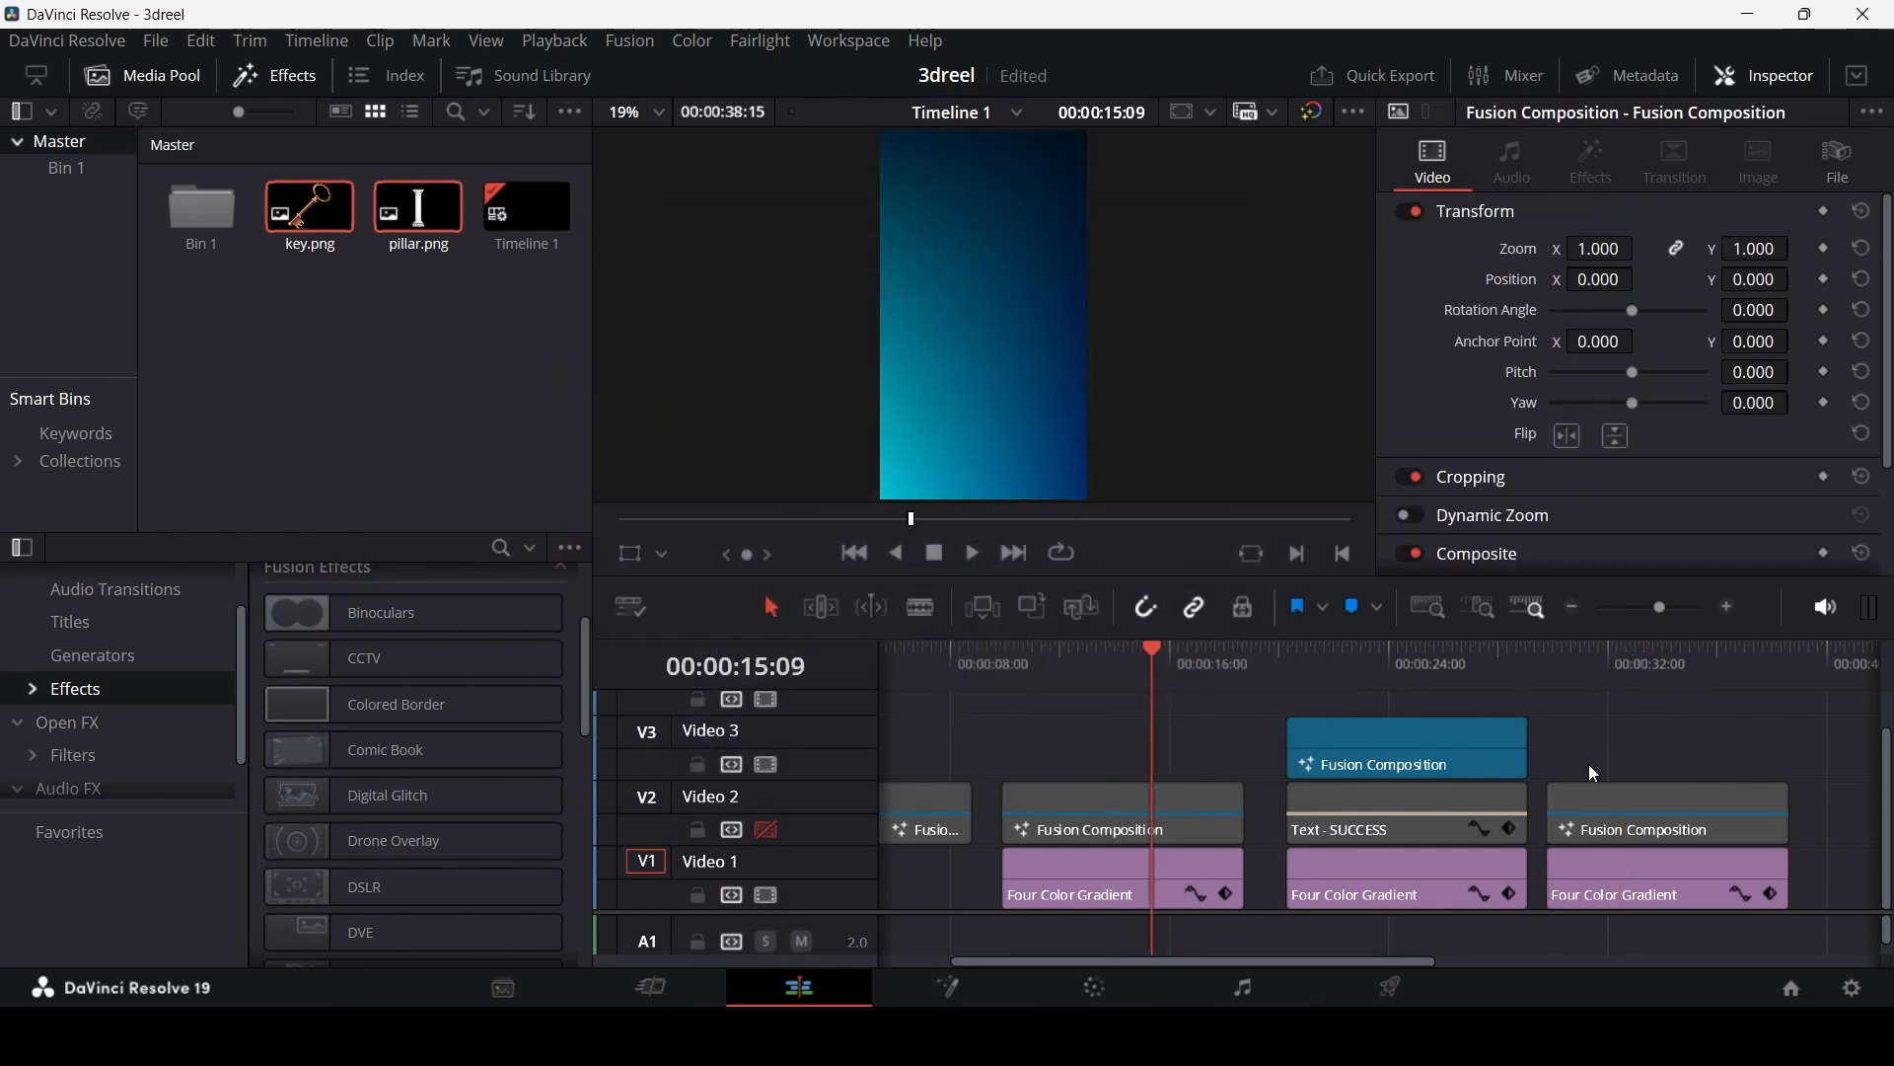
left_click_drag(1606, 655, 1653, 666)
left_click(1674, 894)
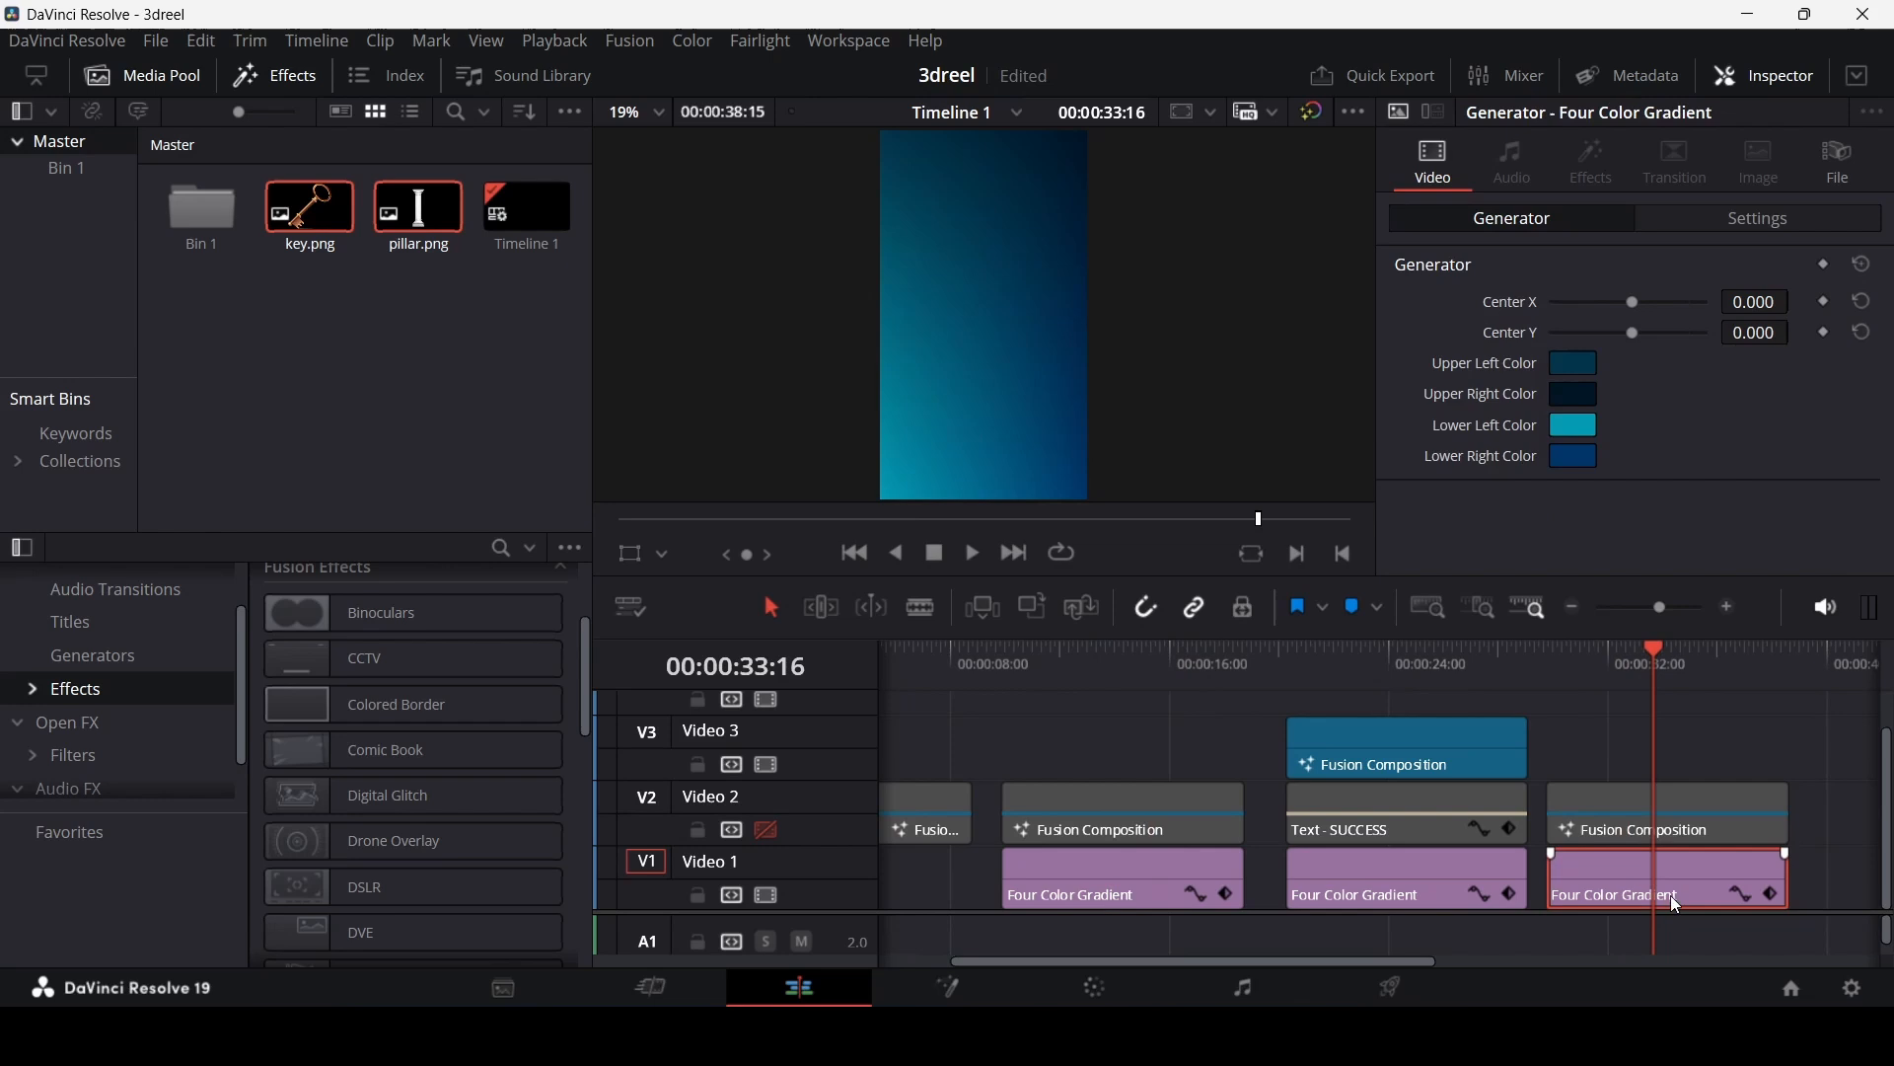
left_click(1578, 375)
left_click(1215, 471)
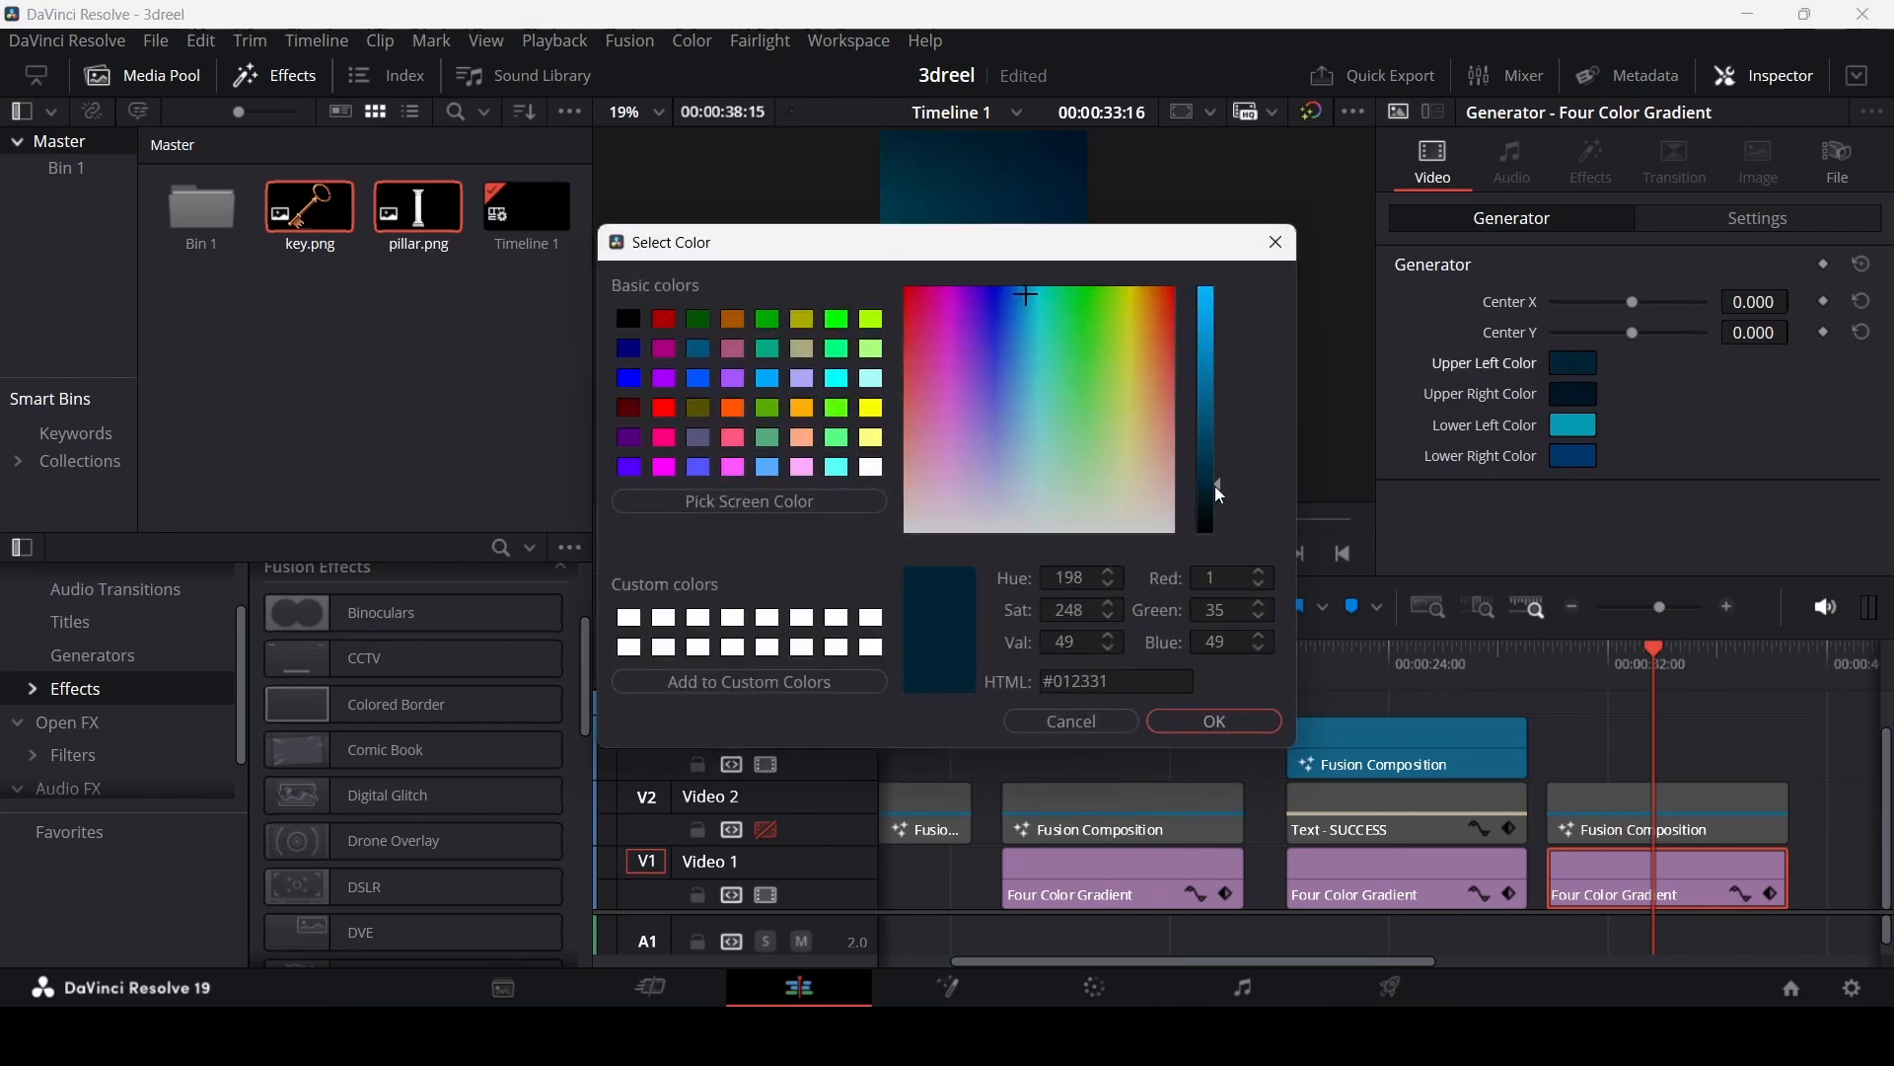
left_click(1224, 720)
left_click(1683, 786)
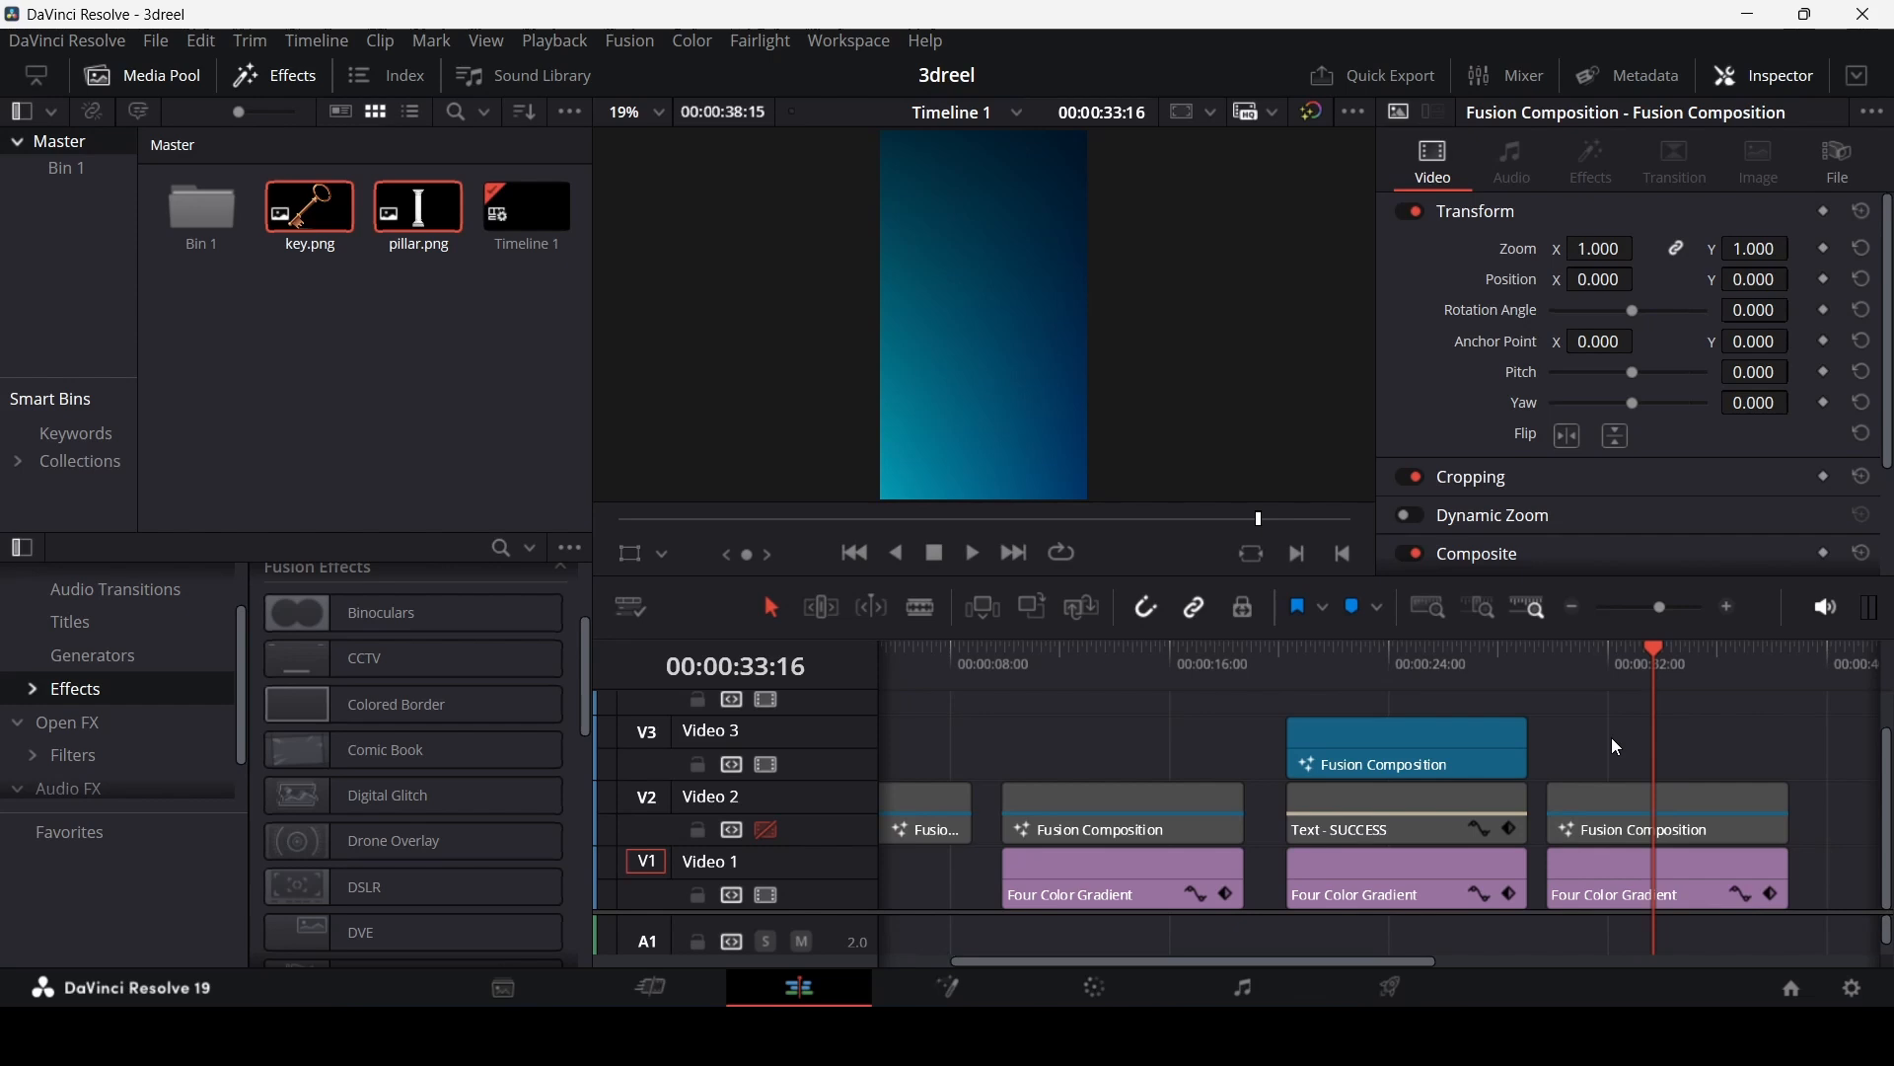
Step: Re-enable the Video 2 track and open the finished pillar Fusion Composition above the reference gradient on the Fusion page
left_click(771, 831)
left_click(1579, 826)
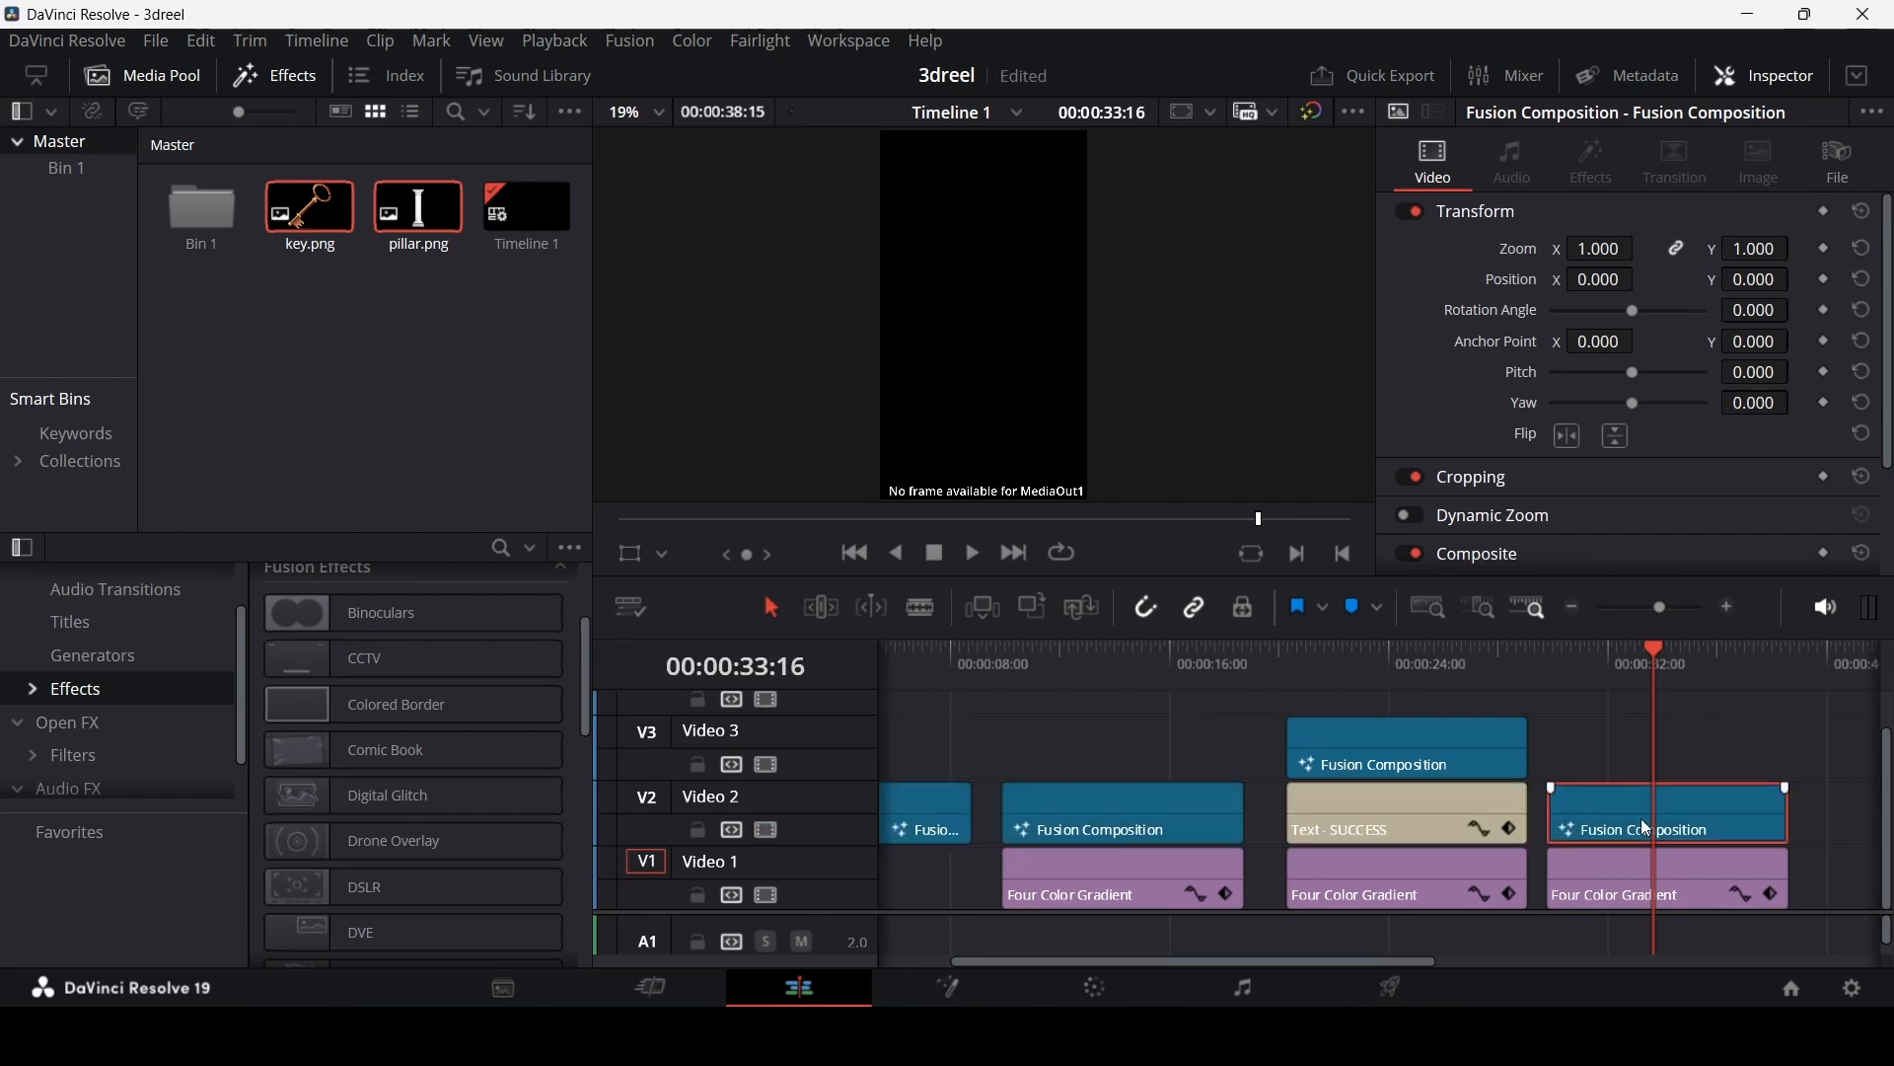
left_click(1054, 681)
right_click(1076, 803)
left_click(1149, 646)
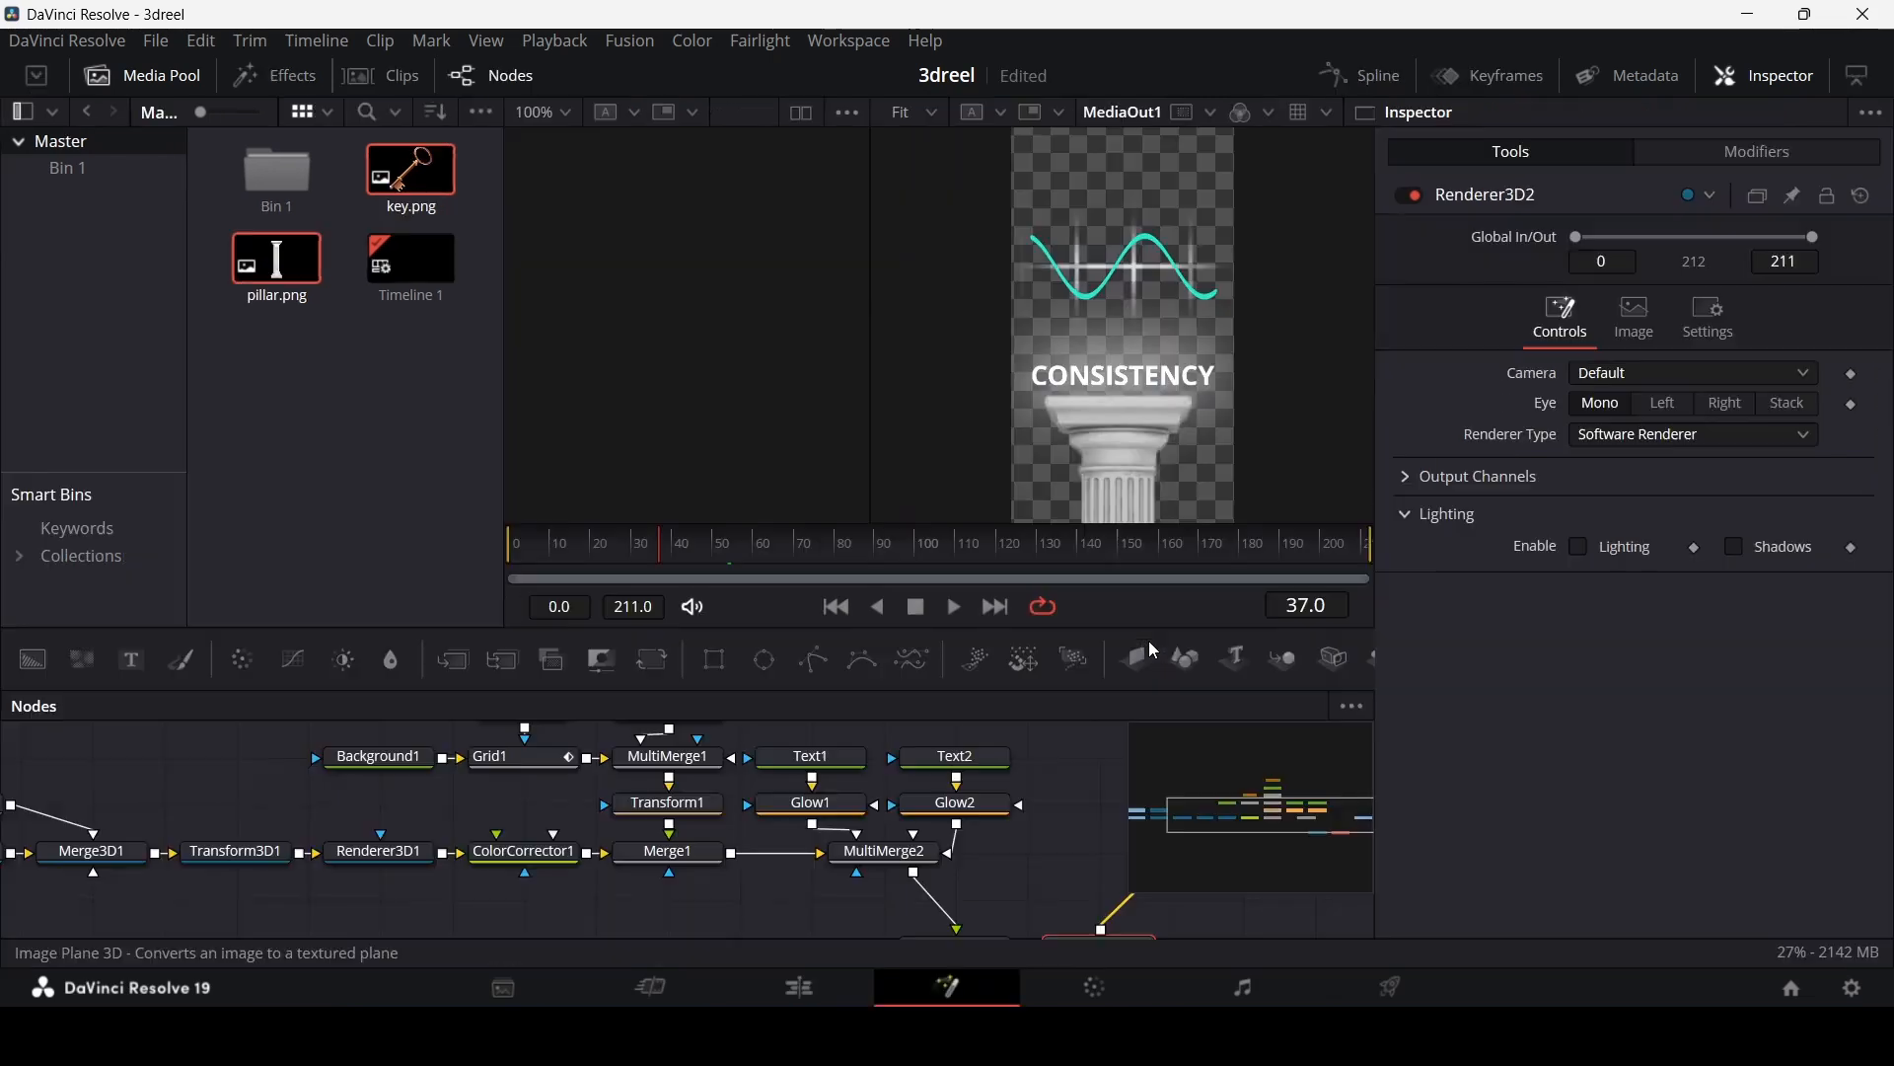
Step: Examine the finished composition's node tree, from the two media inputs and image planes through Merge3D1, Transform3D1 and Renderer3D1
left_click_drag(1245, 880, 1203, 819)
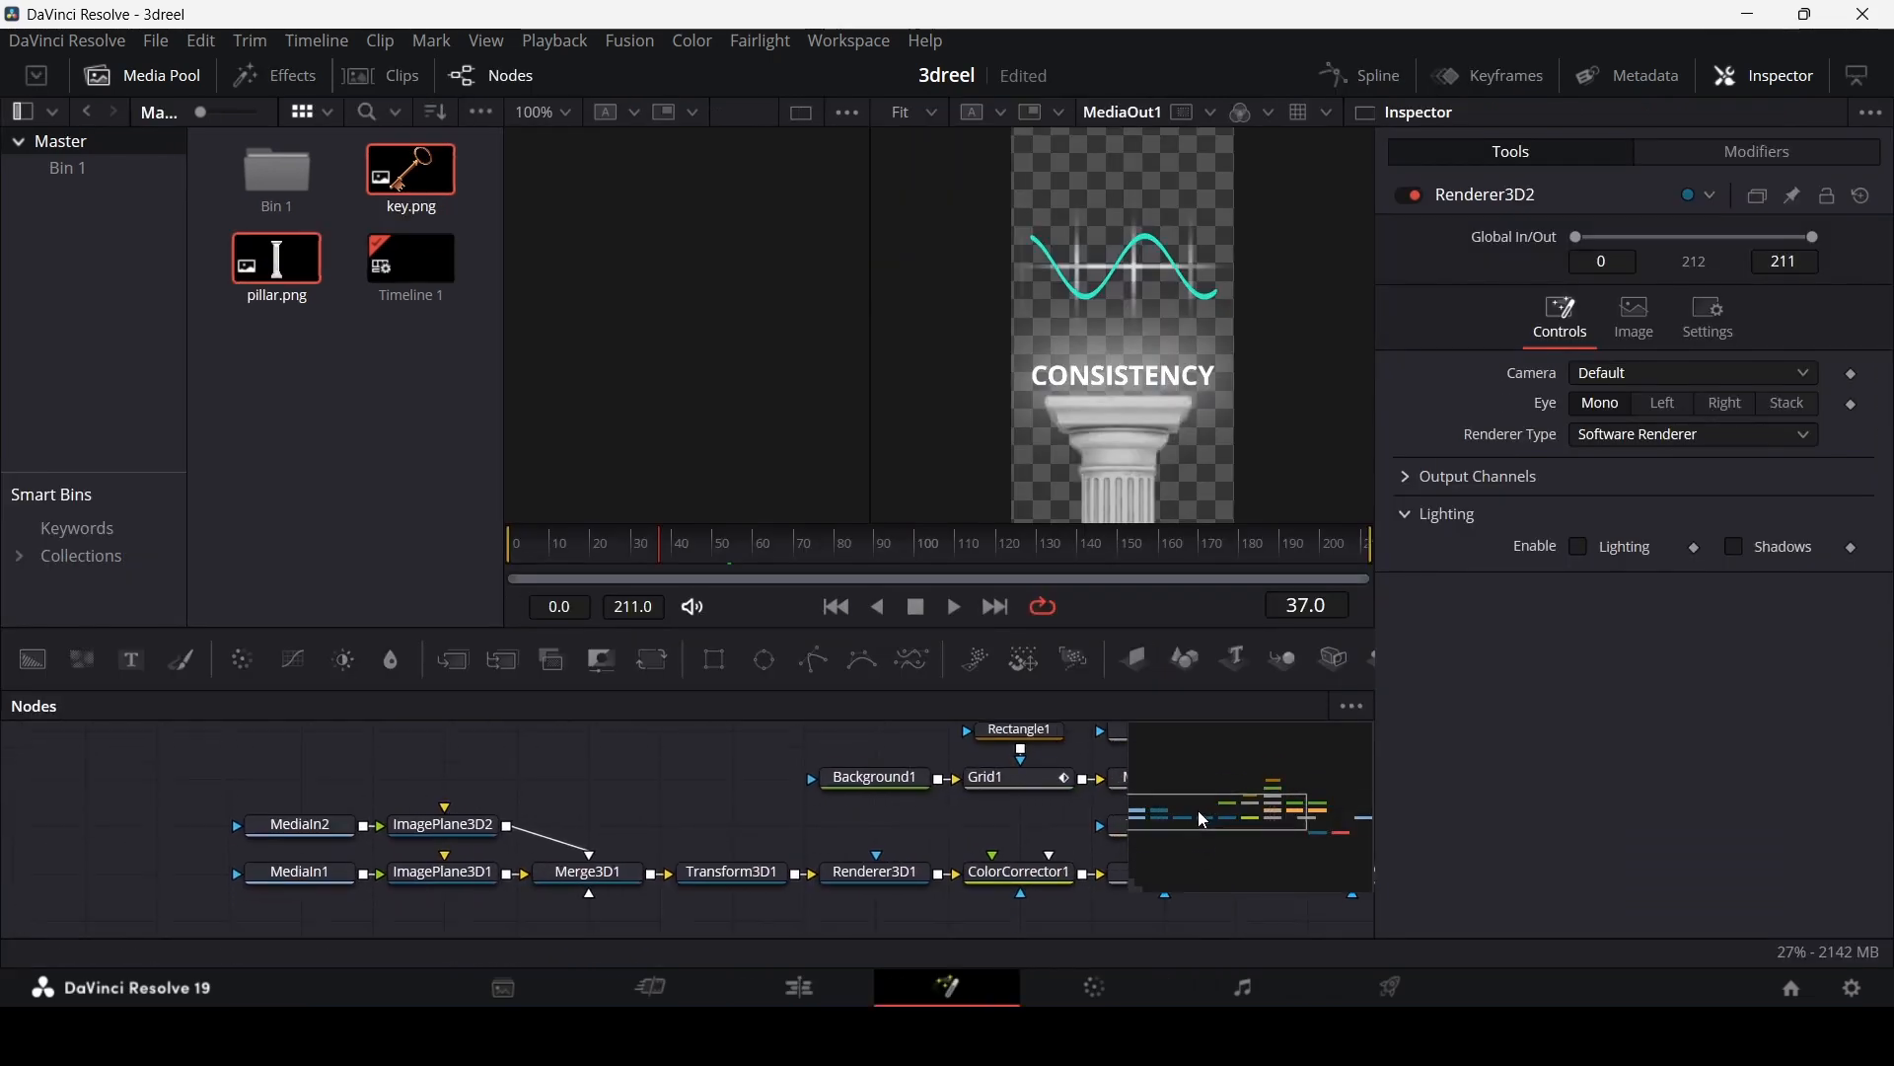
left_click_drag(255, 774, 460, 924)
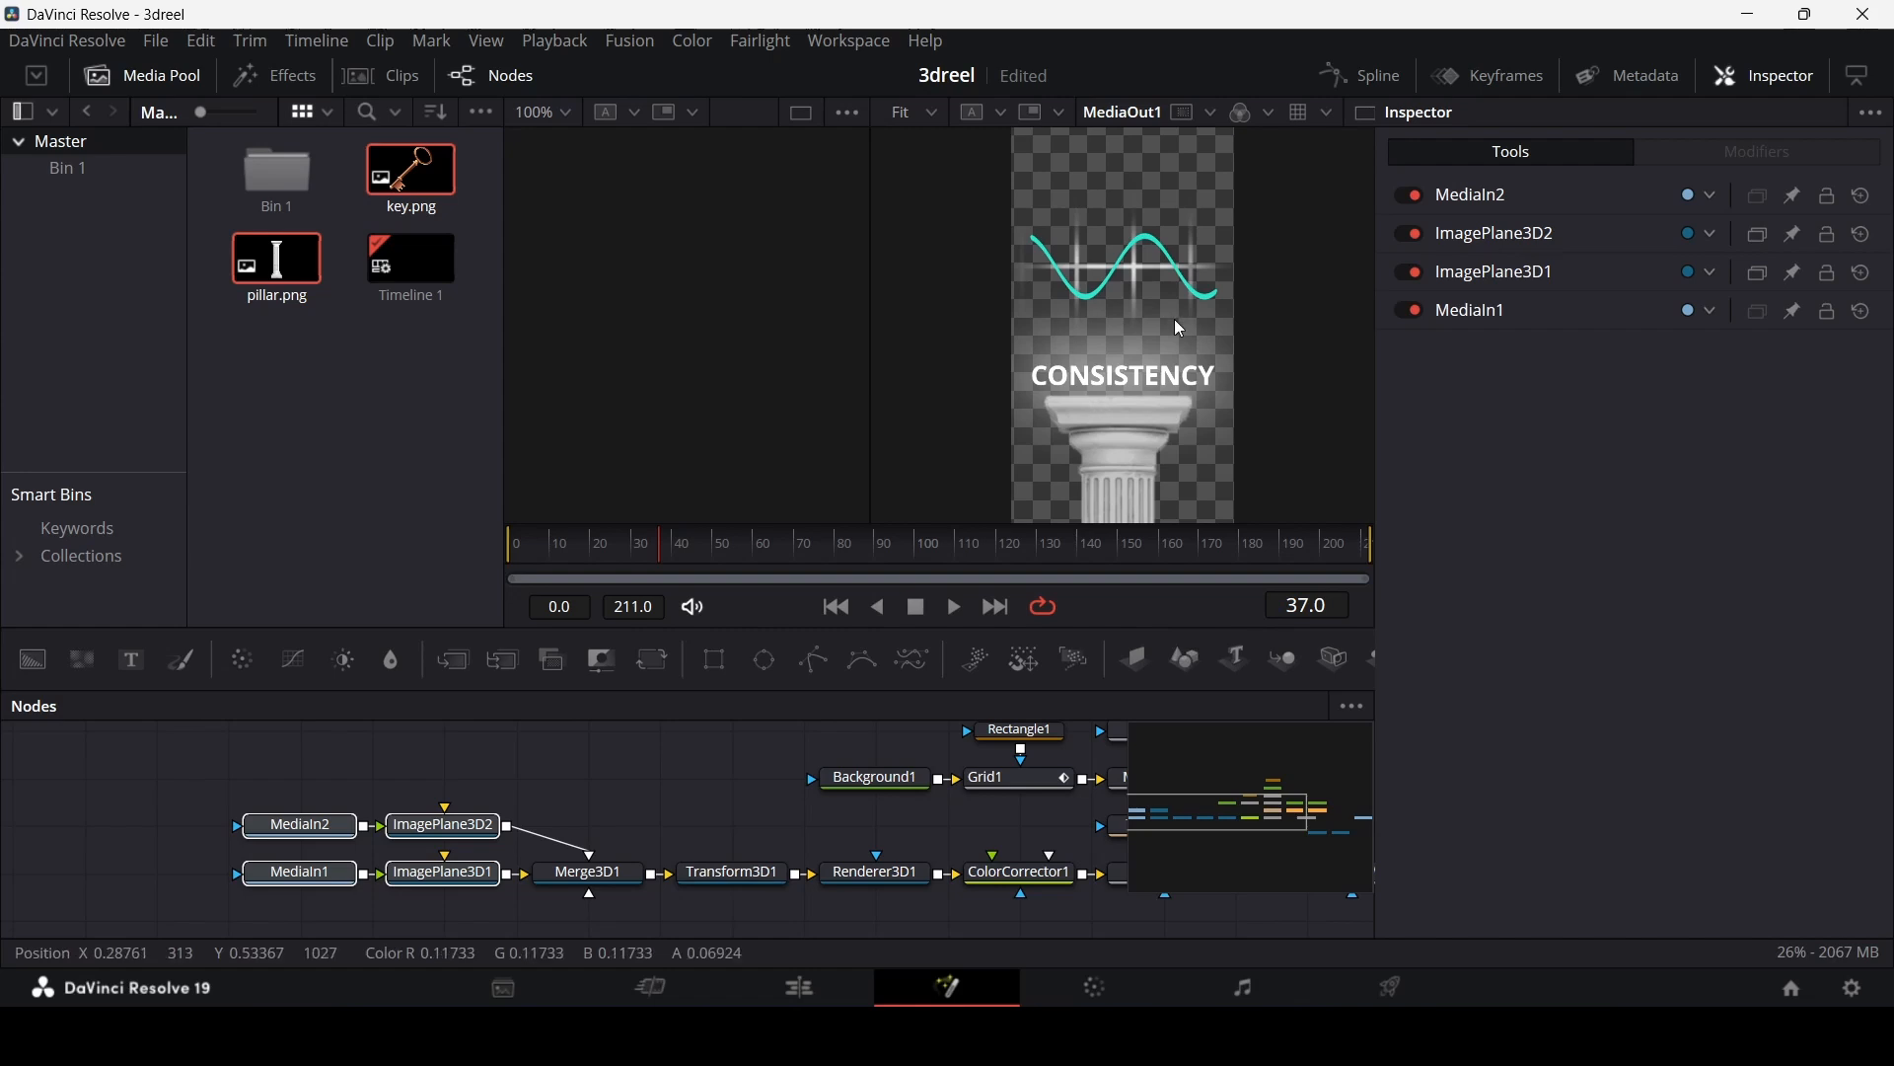
left_click_drag(1230, 827, 1280, 814)
left_click_drag(1295, 819, 1228, 809)
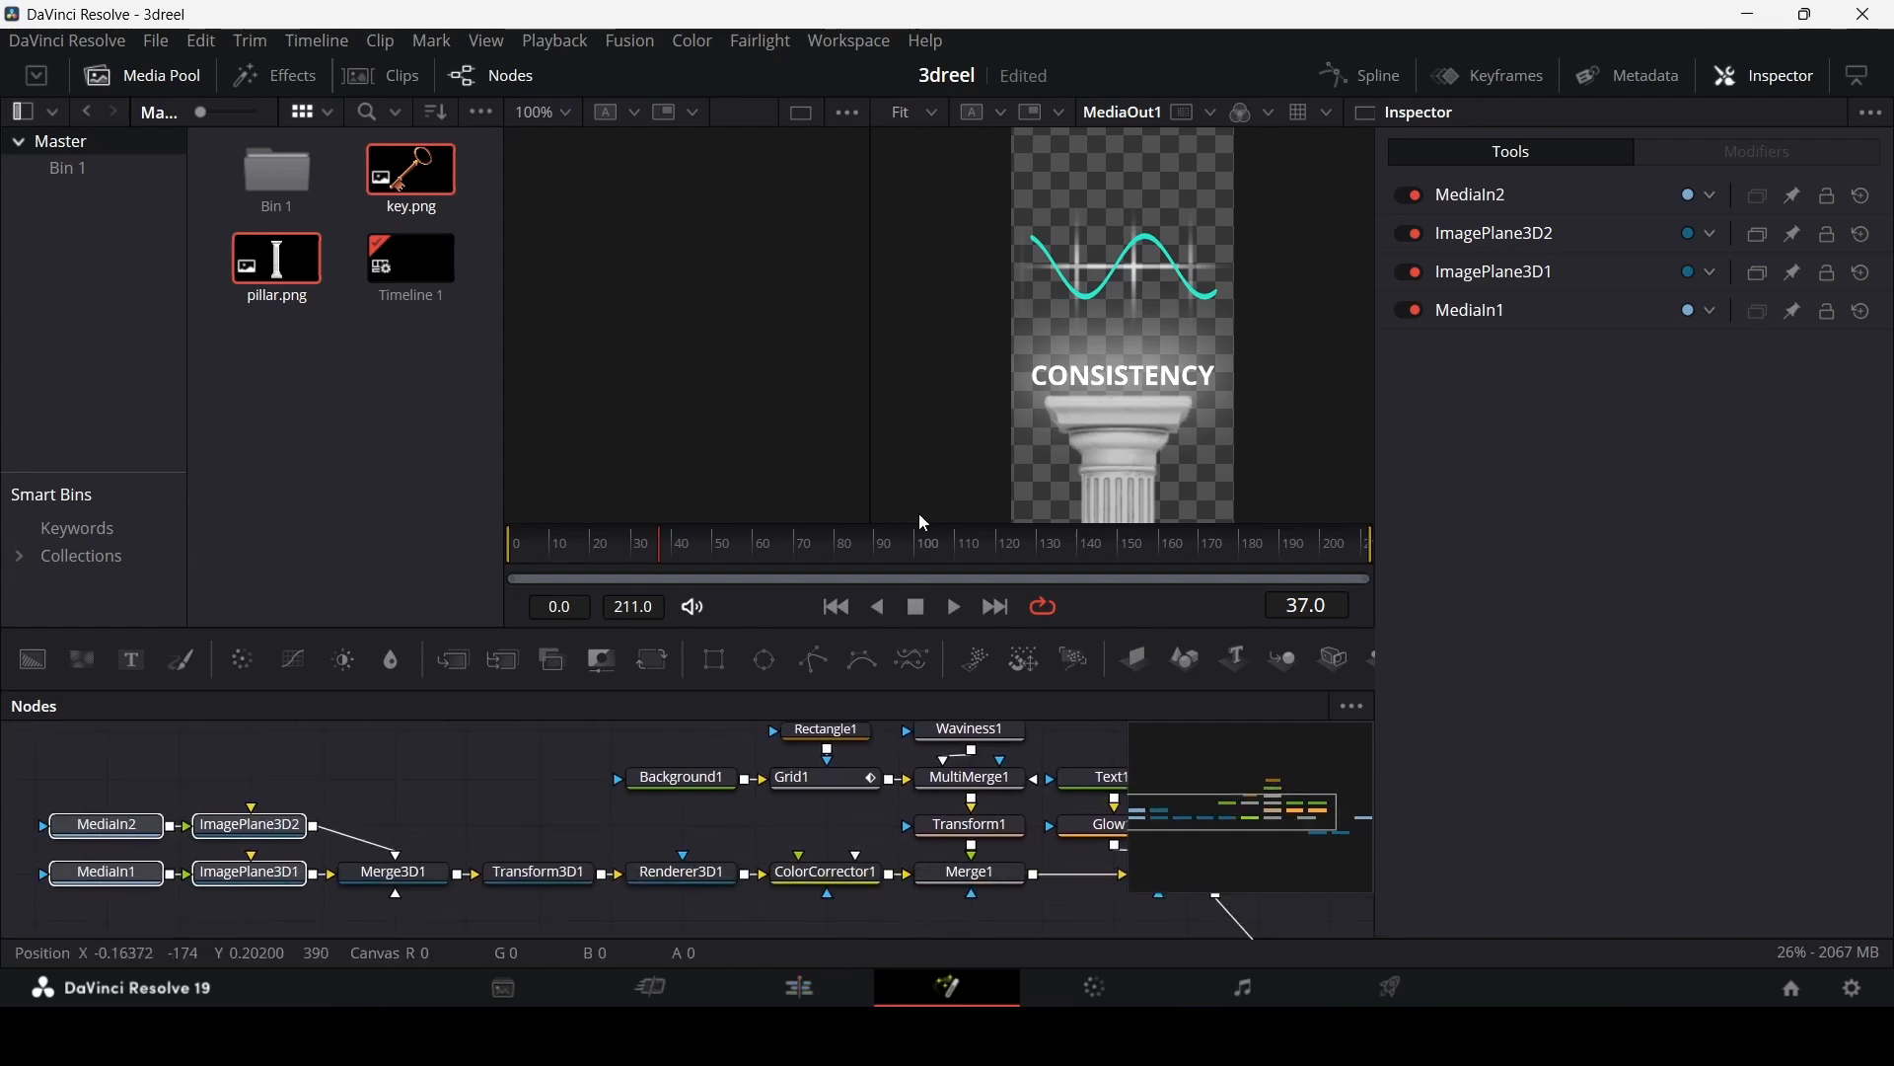
left_click_drag(87, 762, 247, 878)
left_click(549, 773)
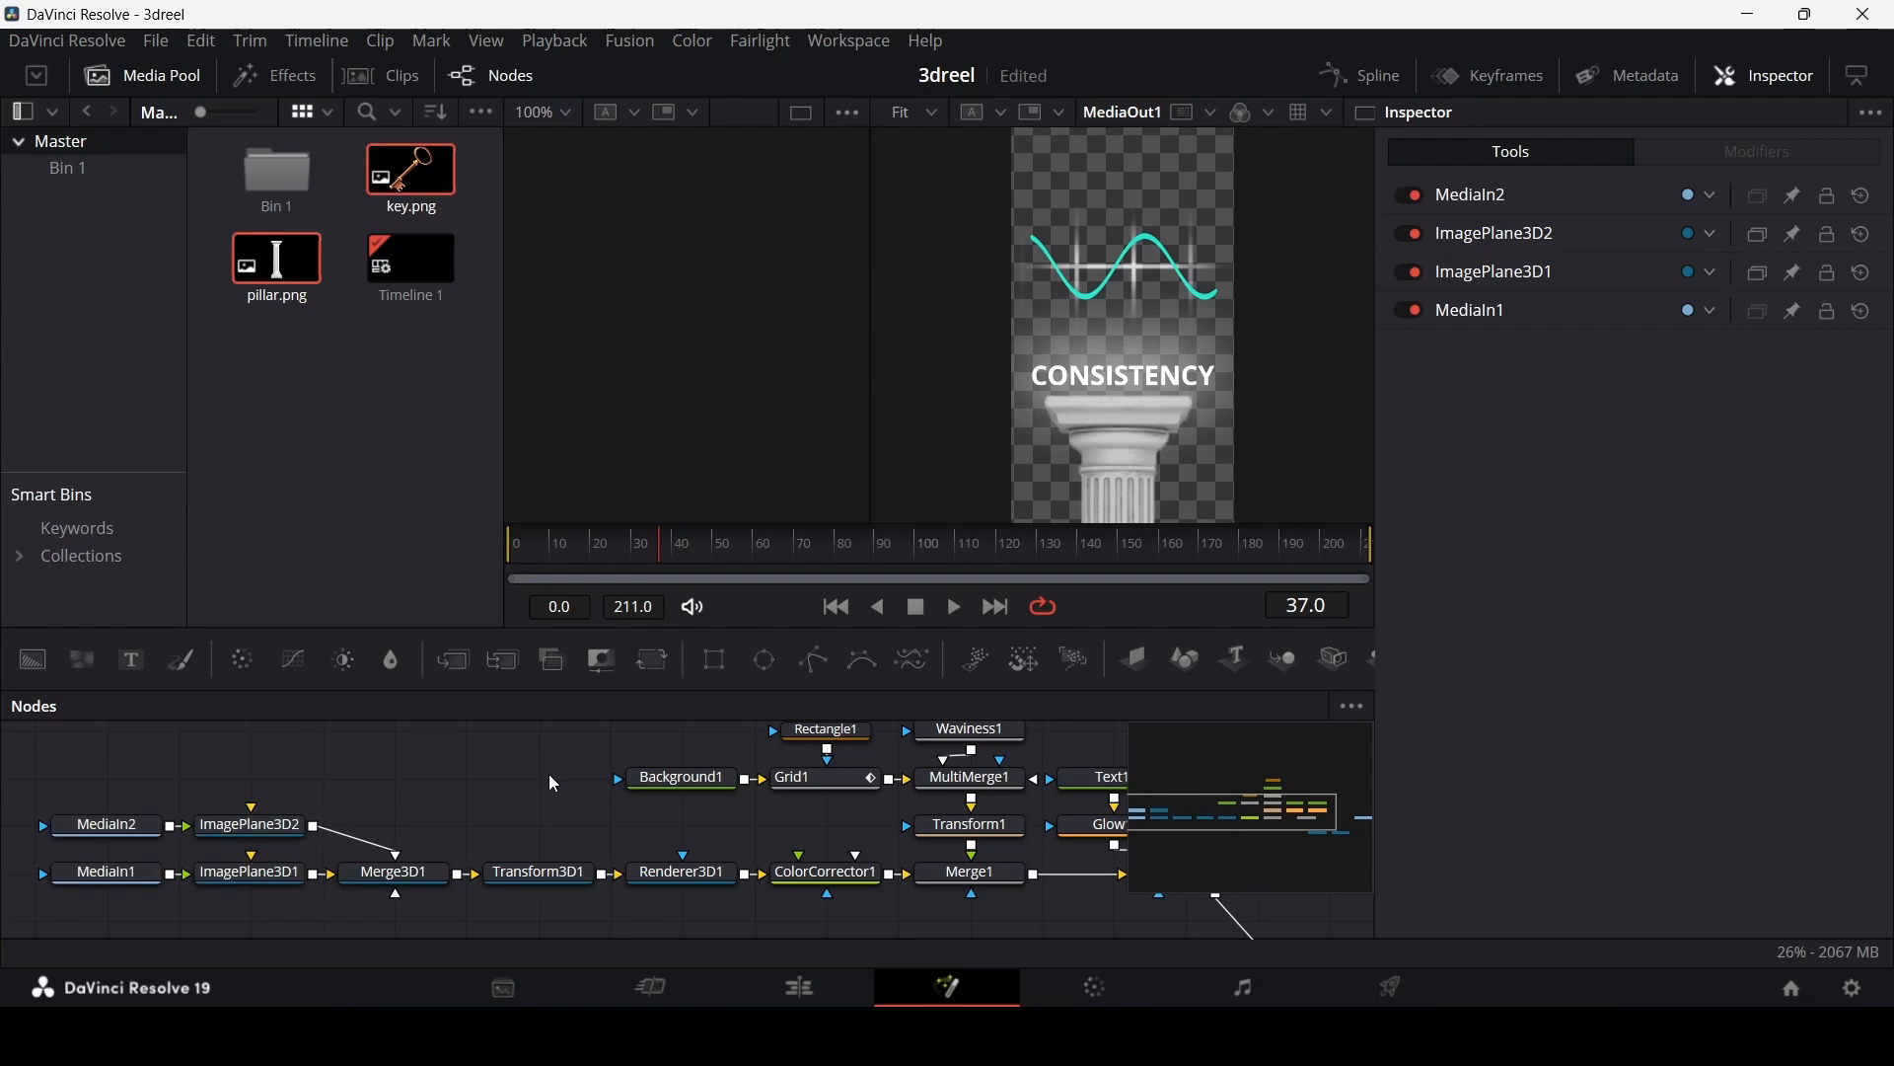
Step: Return to the edit timeline and open the new, empty Fusion Composition above the new gradient on the Fusion page
left_click(855, 985)
left_click(1640, 789)
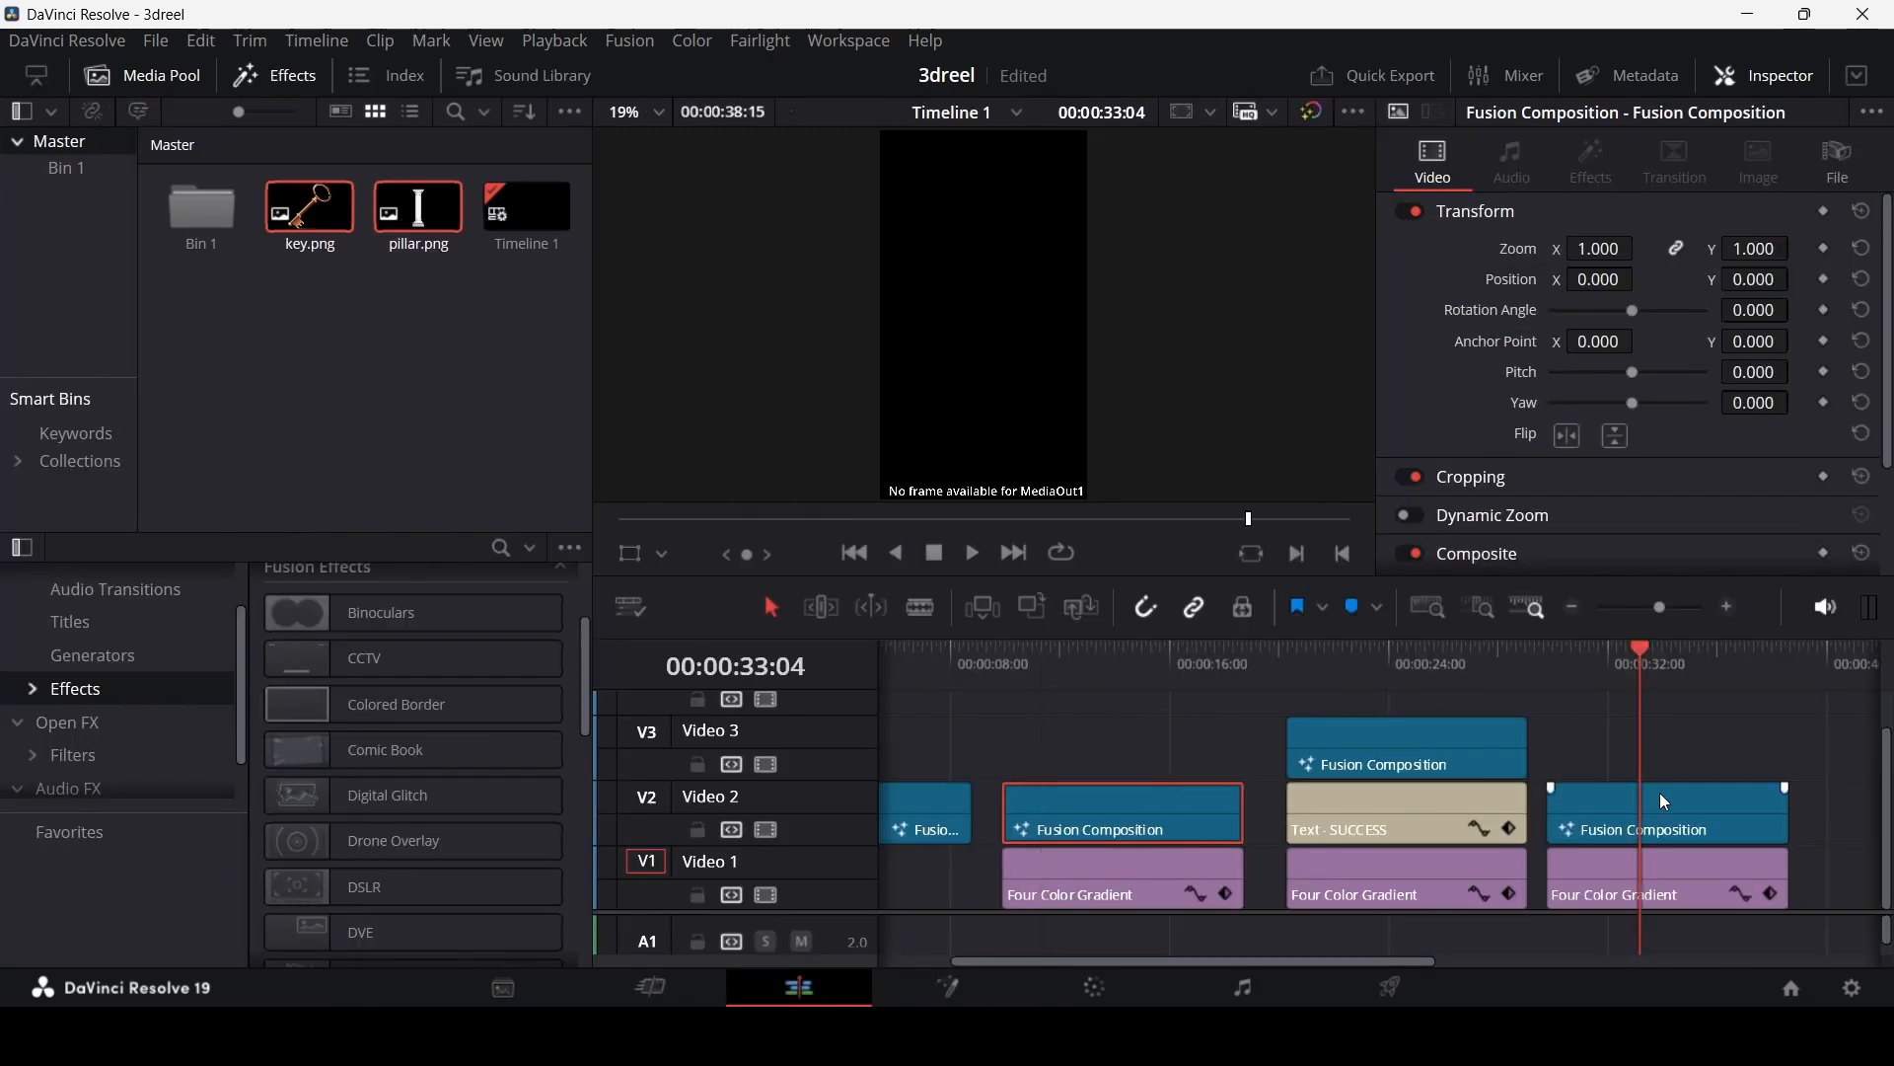
right_click(1660, 791)
left_click(1618, 637)
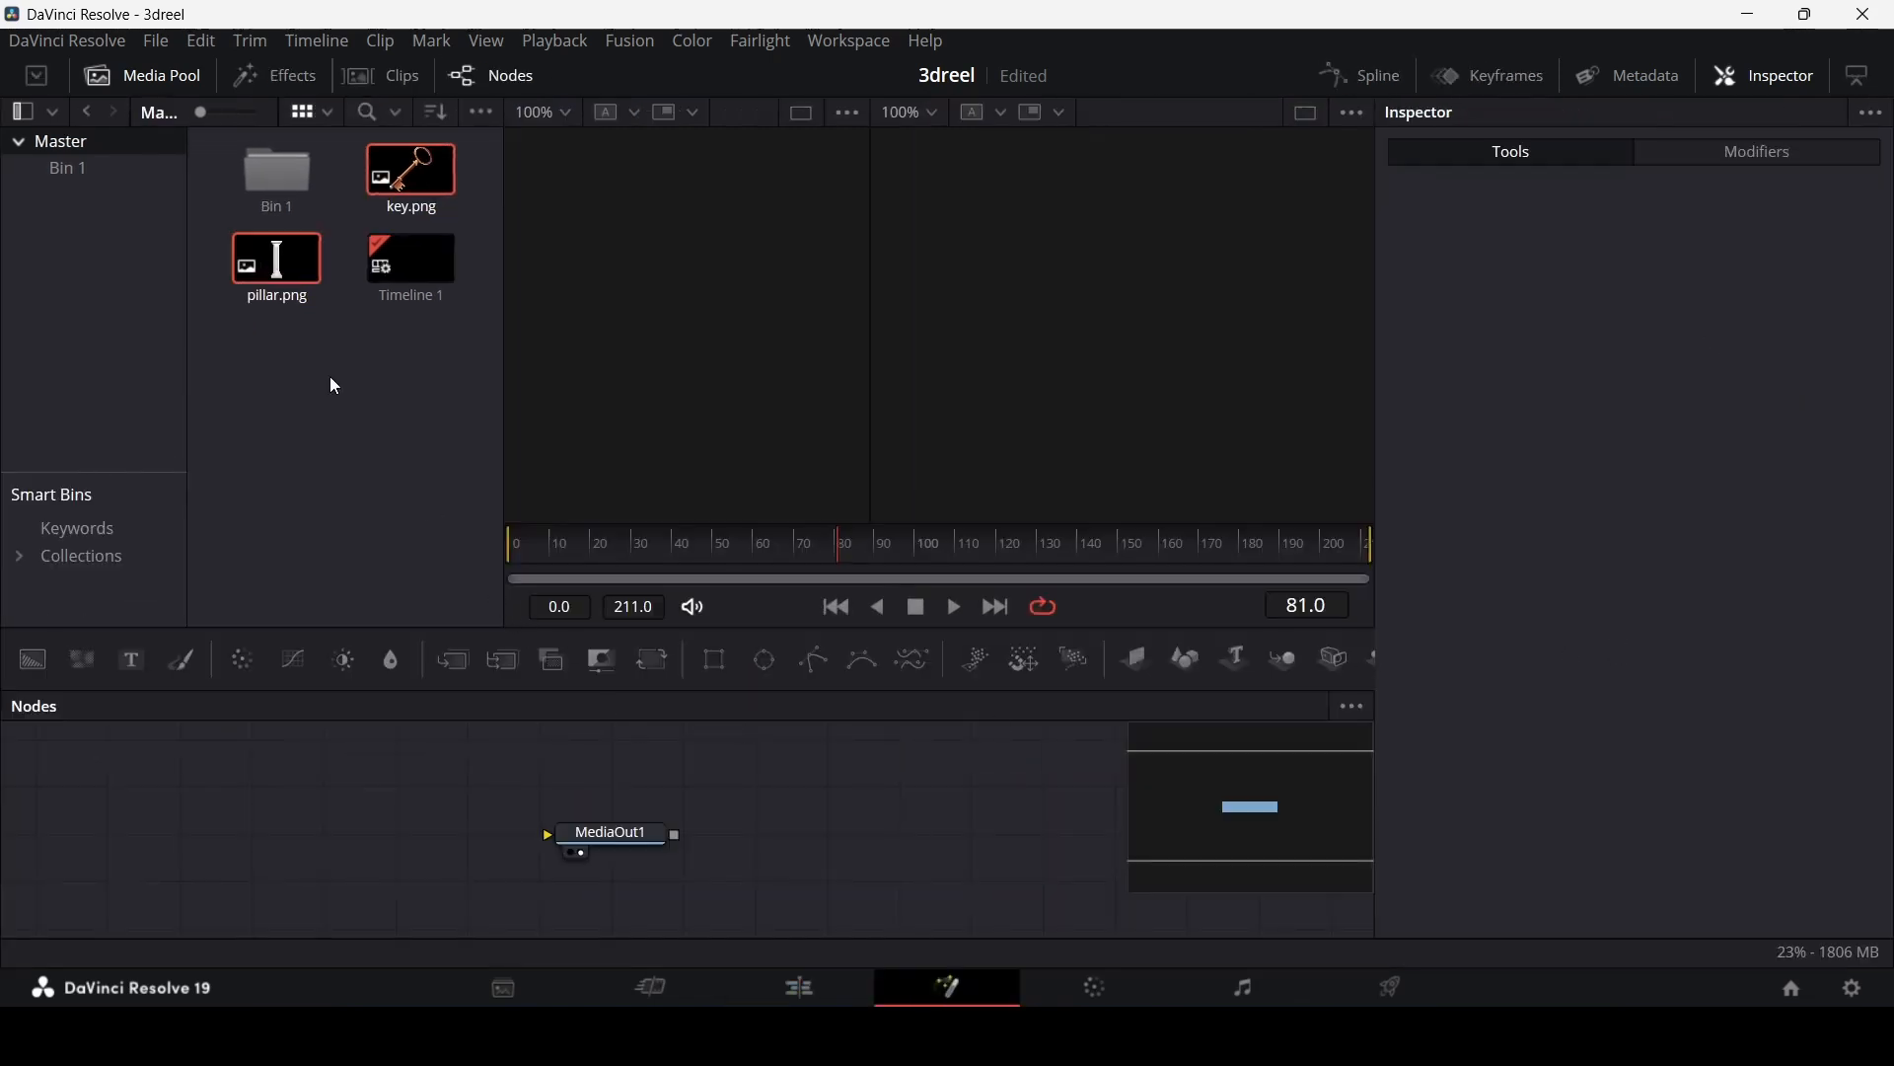
Step: Add pillar.png to the node graph twice as two media inputs, stacked one above the other
left_click(329, 376)
left_click_drag(258, 296, 182, 787)
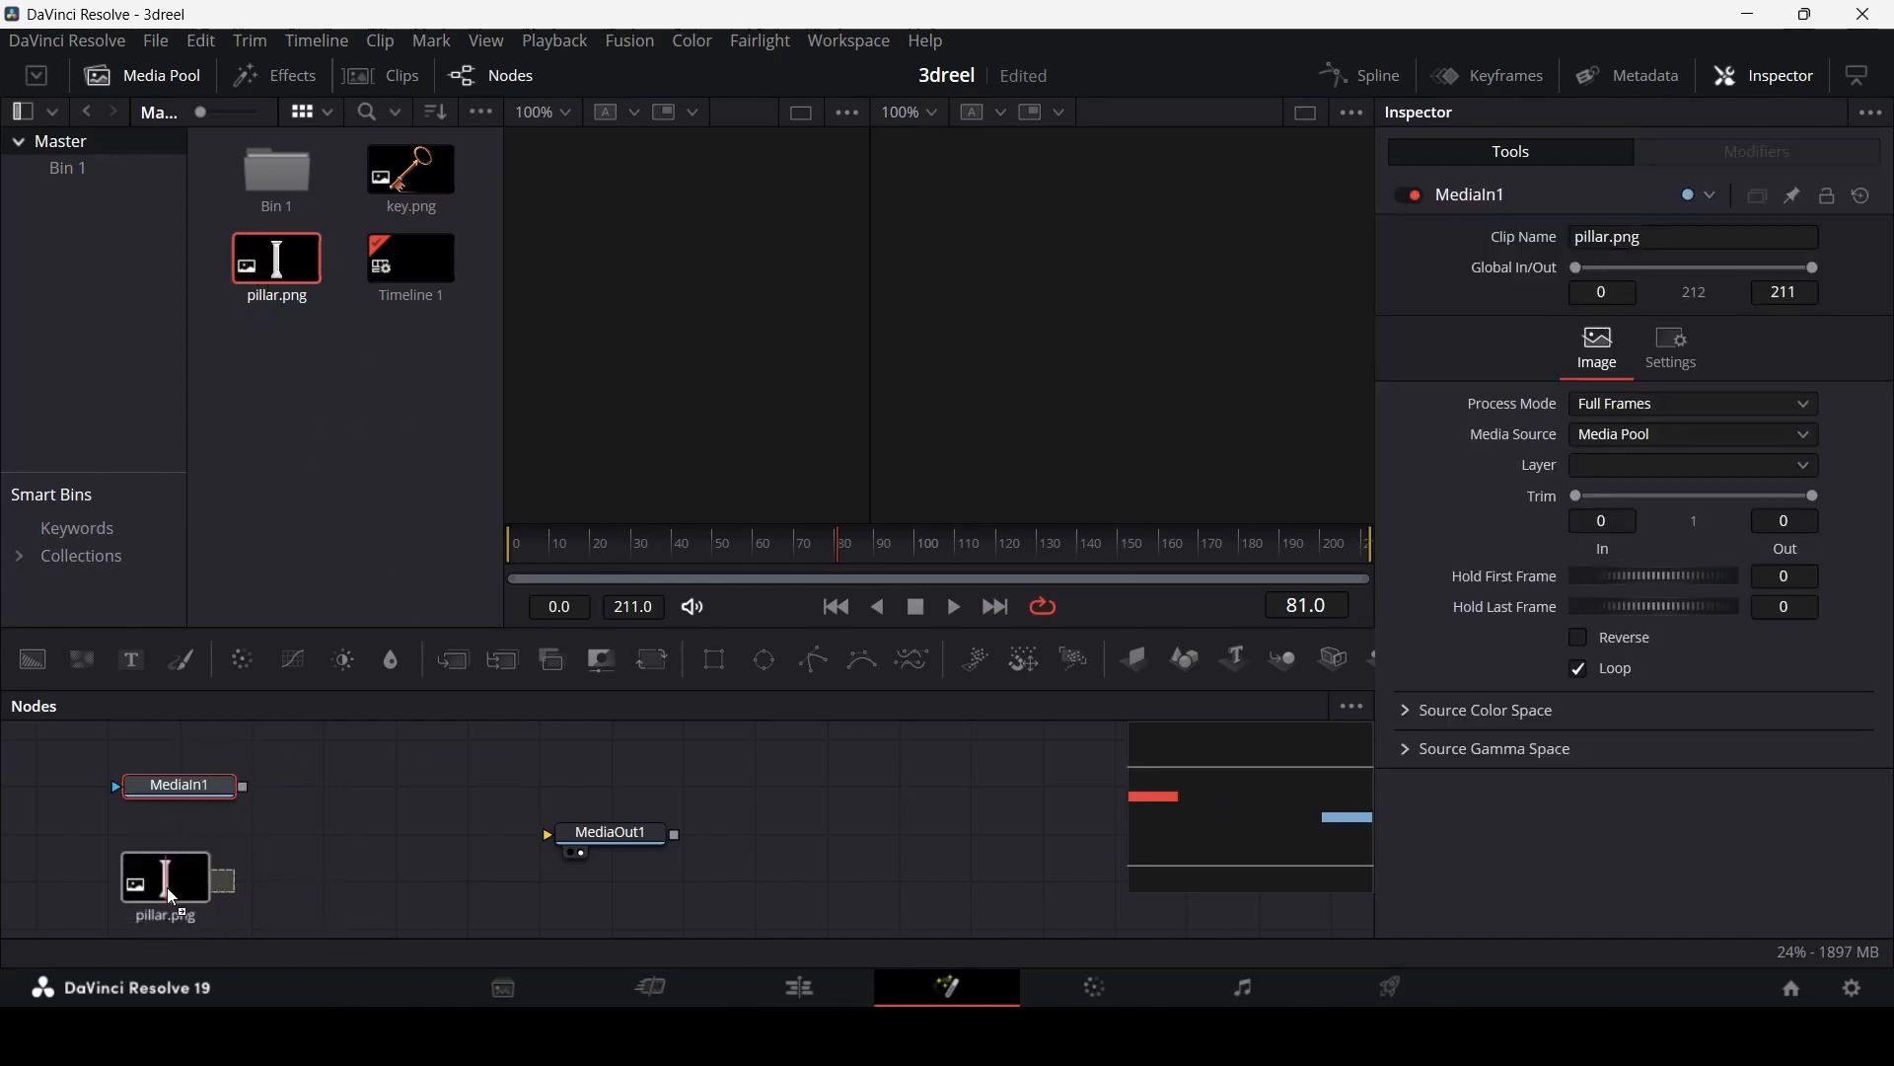
mouse_move(168, 886)
left_mouse_down()
mouse_move(175, 834)
mouse_move(164, 880)
left_mouse_up()
left_click(281, 792)
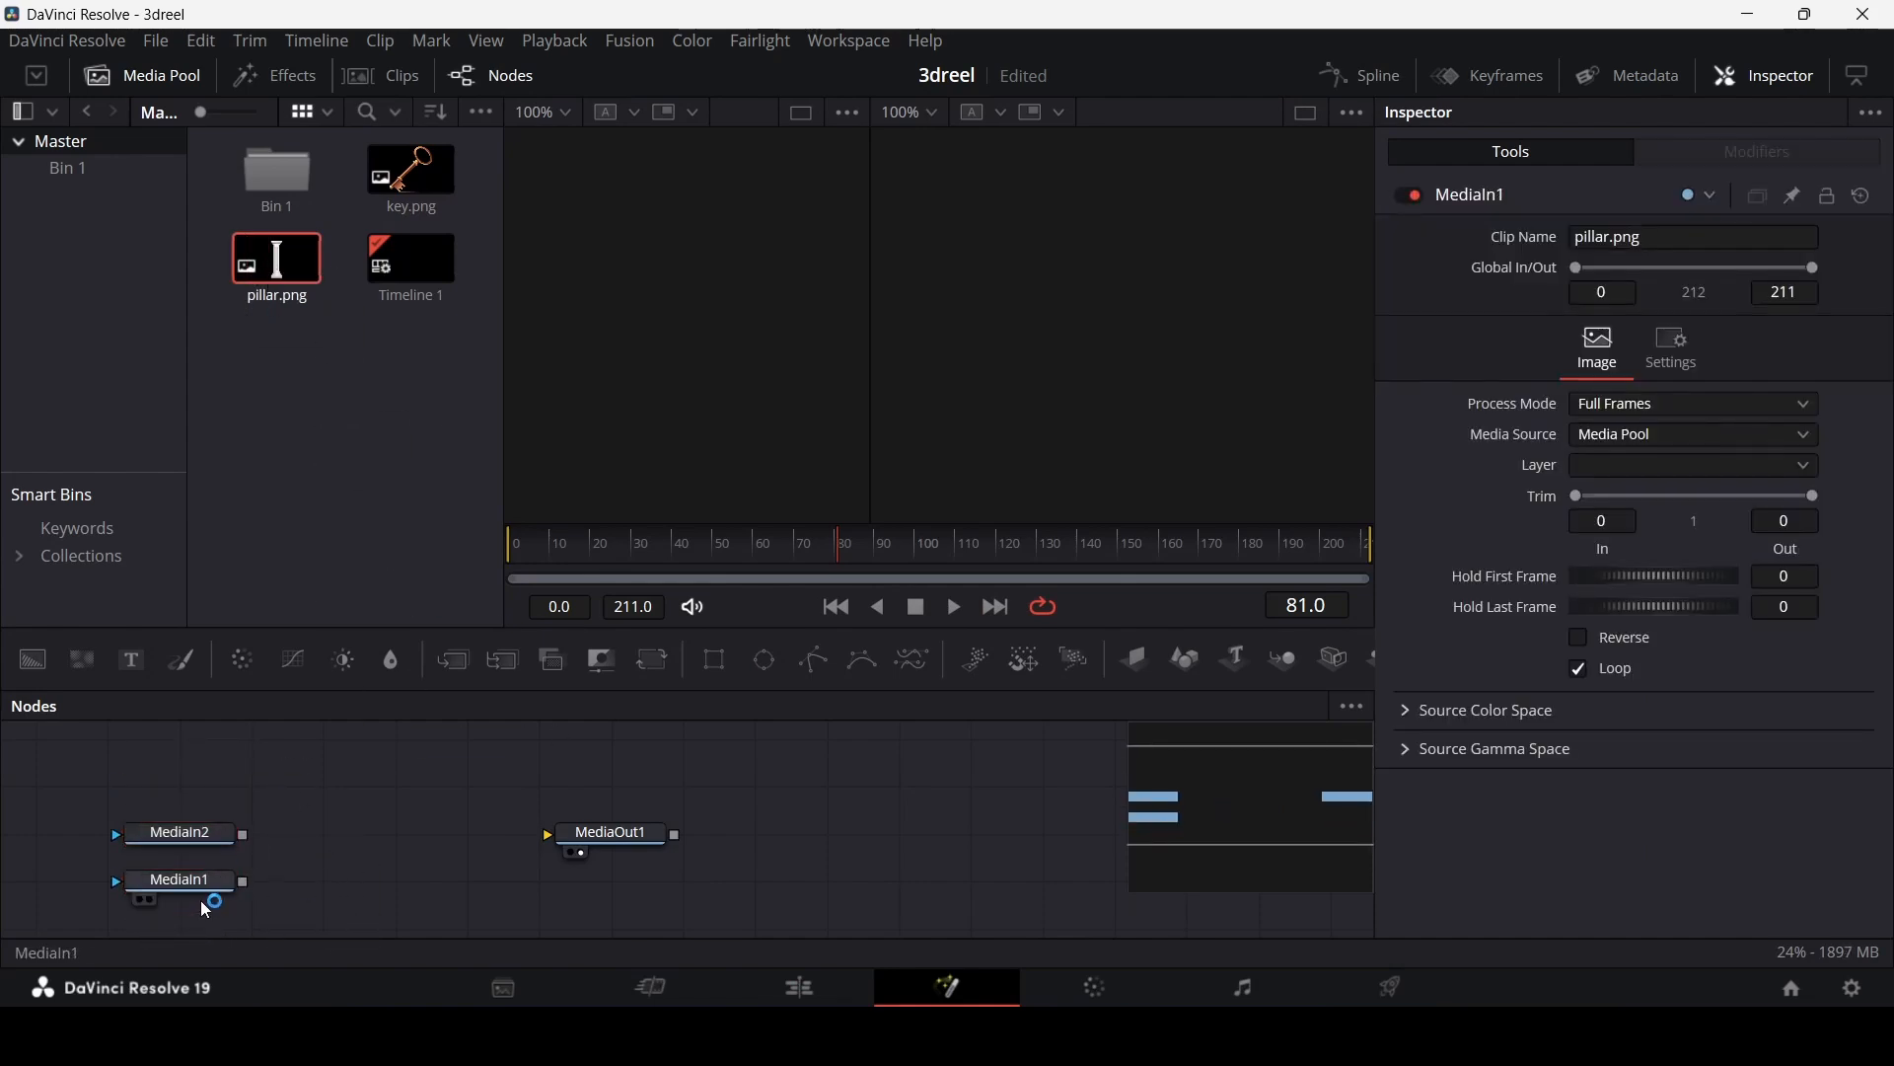
Step: Attach an Image Plane 3D node to each of the two pillar media inputs
left_click(204, 903)
left_click(1135, 659)
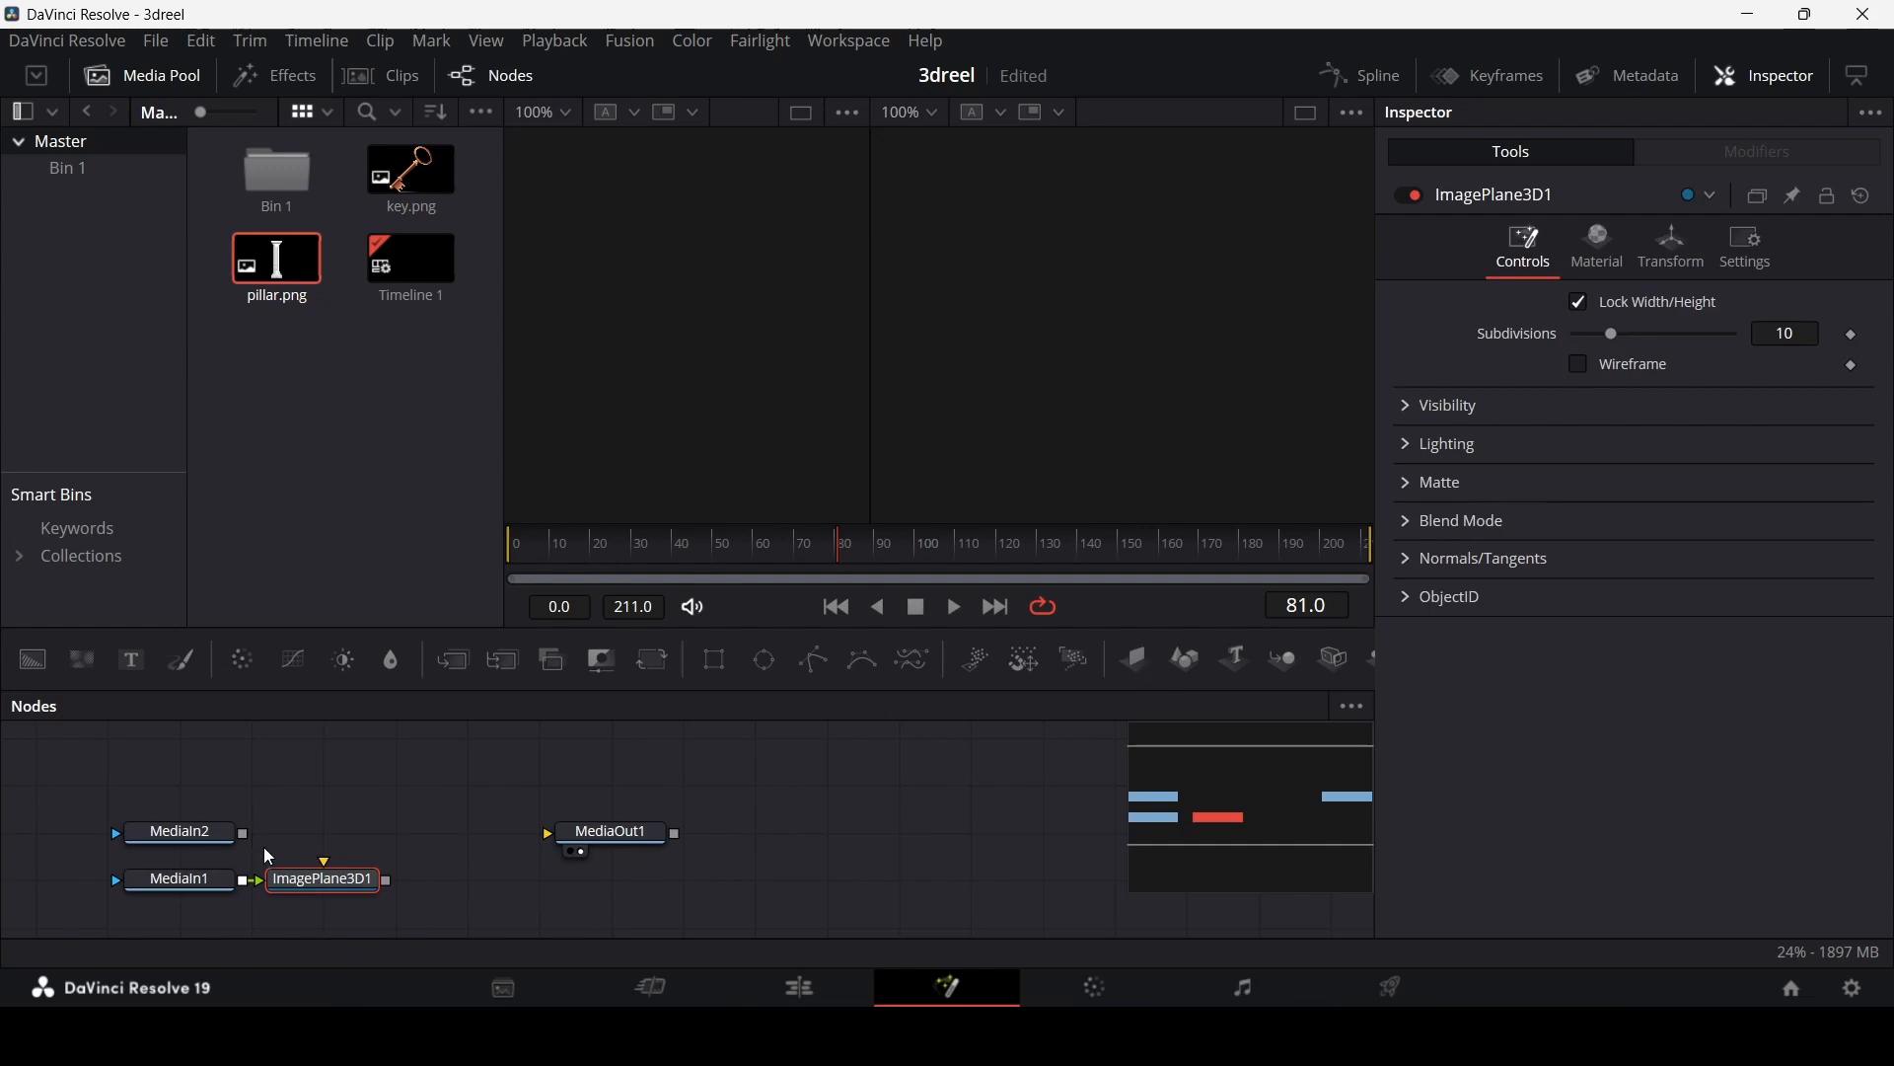
left_click(188, 835)
left_click(1136, 661)
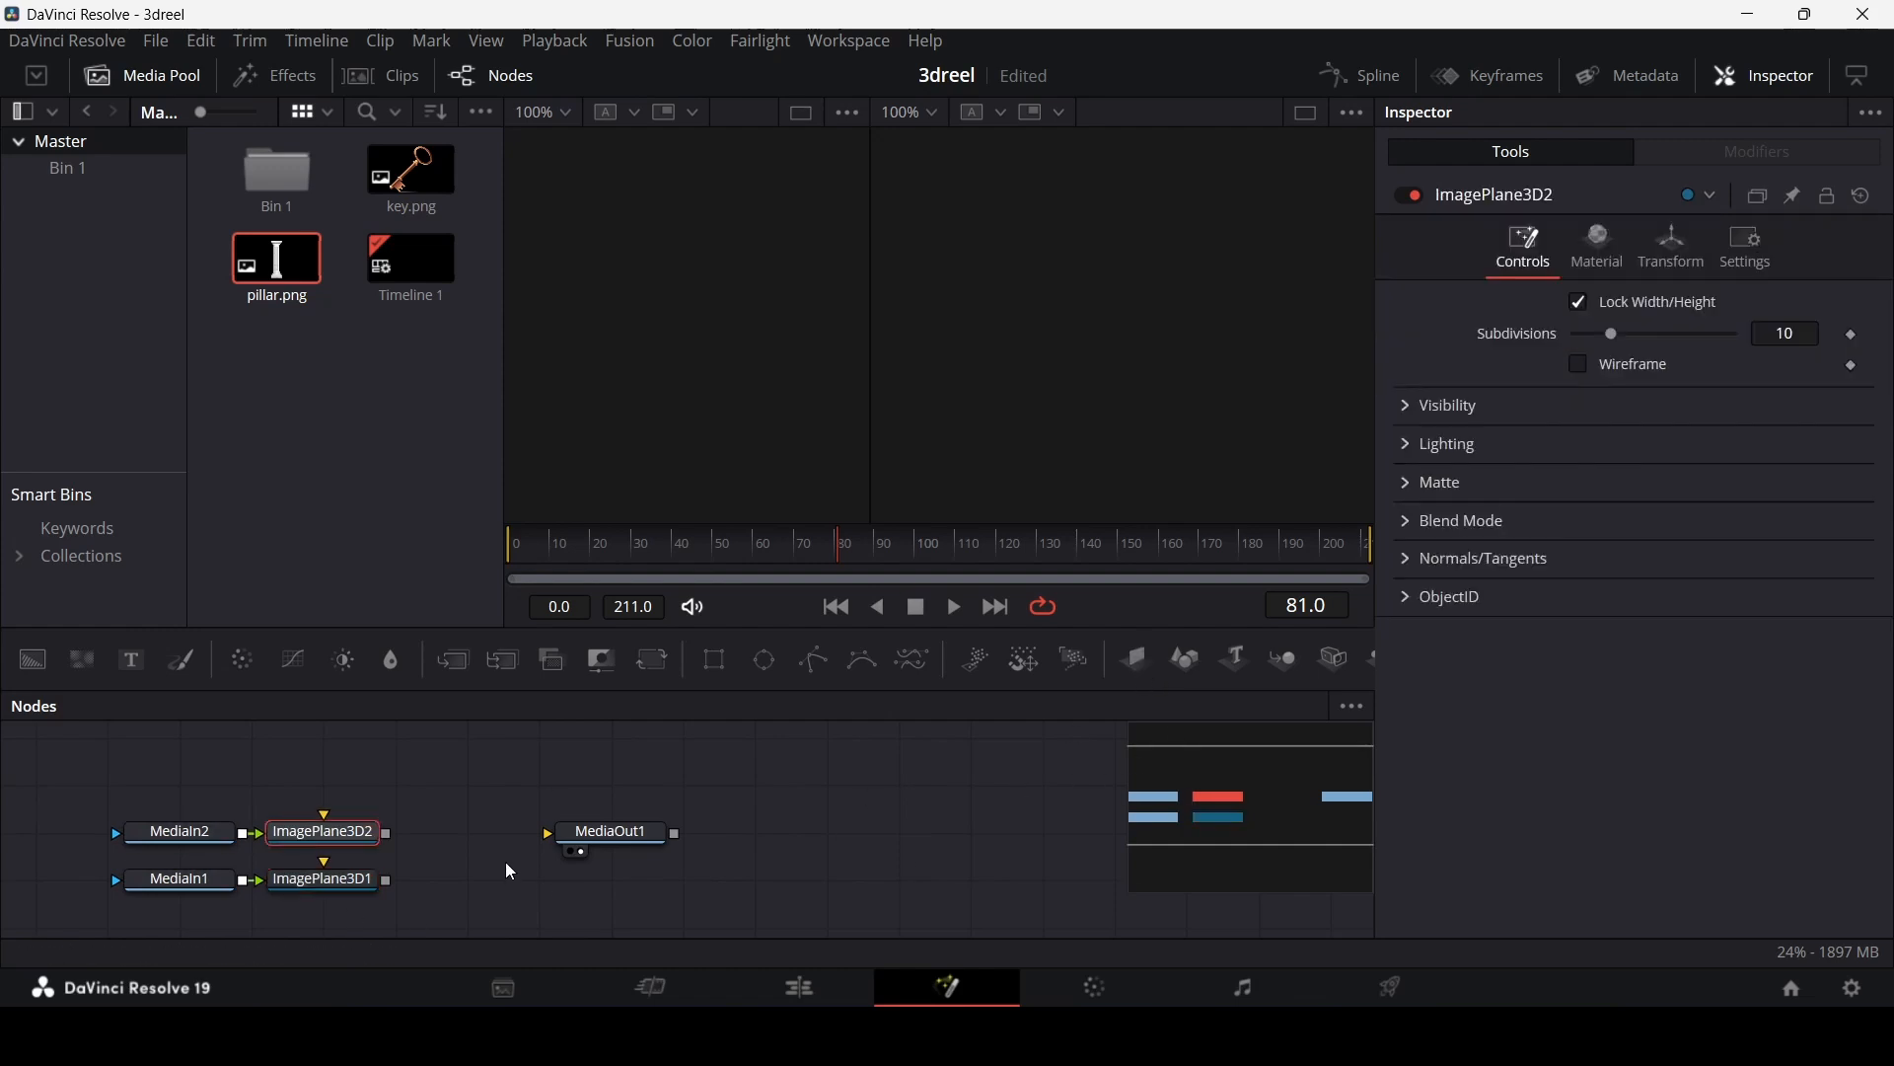
Step: Combine both image planes in a Merge 3D node and move MediaOut1 further along the node chain to make room
left_click(301, 888)
left_click(1284, 659)
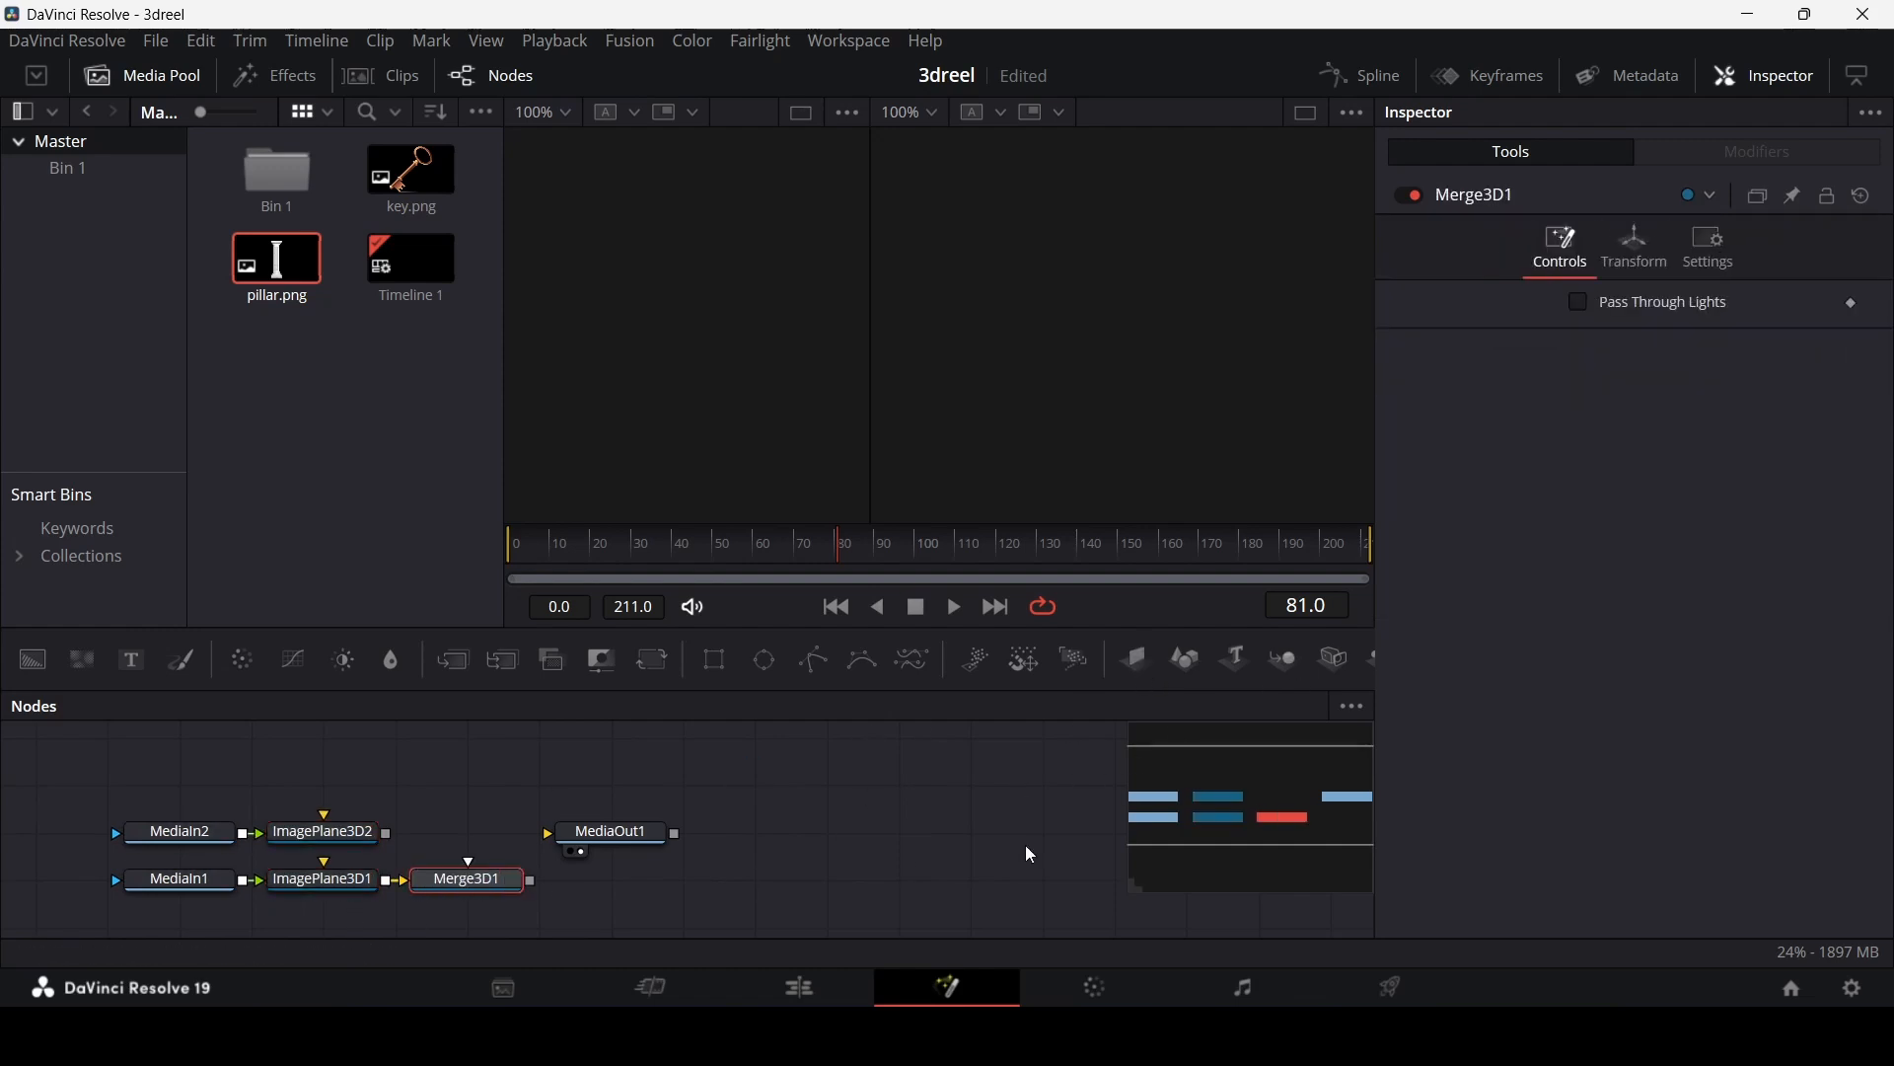
left_click_drag(387, 832, 459, 881)
left_click_drag(611, 831, 826, 877)
Step: Attach a Transform 3D node to the output of Merge3D1
left_click(495, 878)
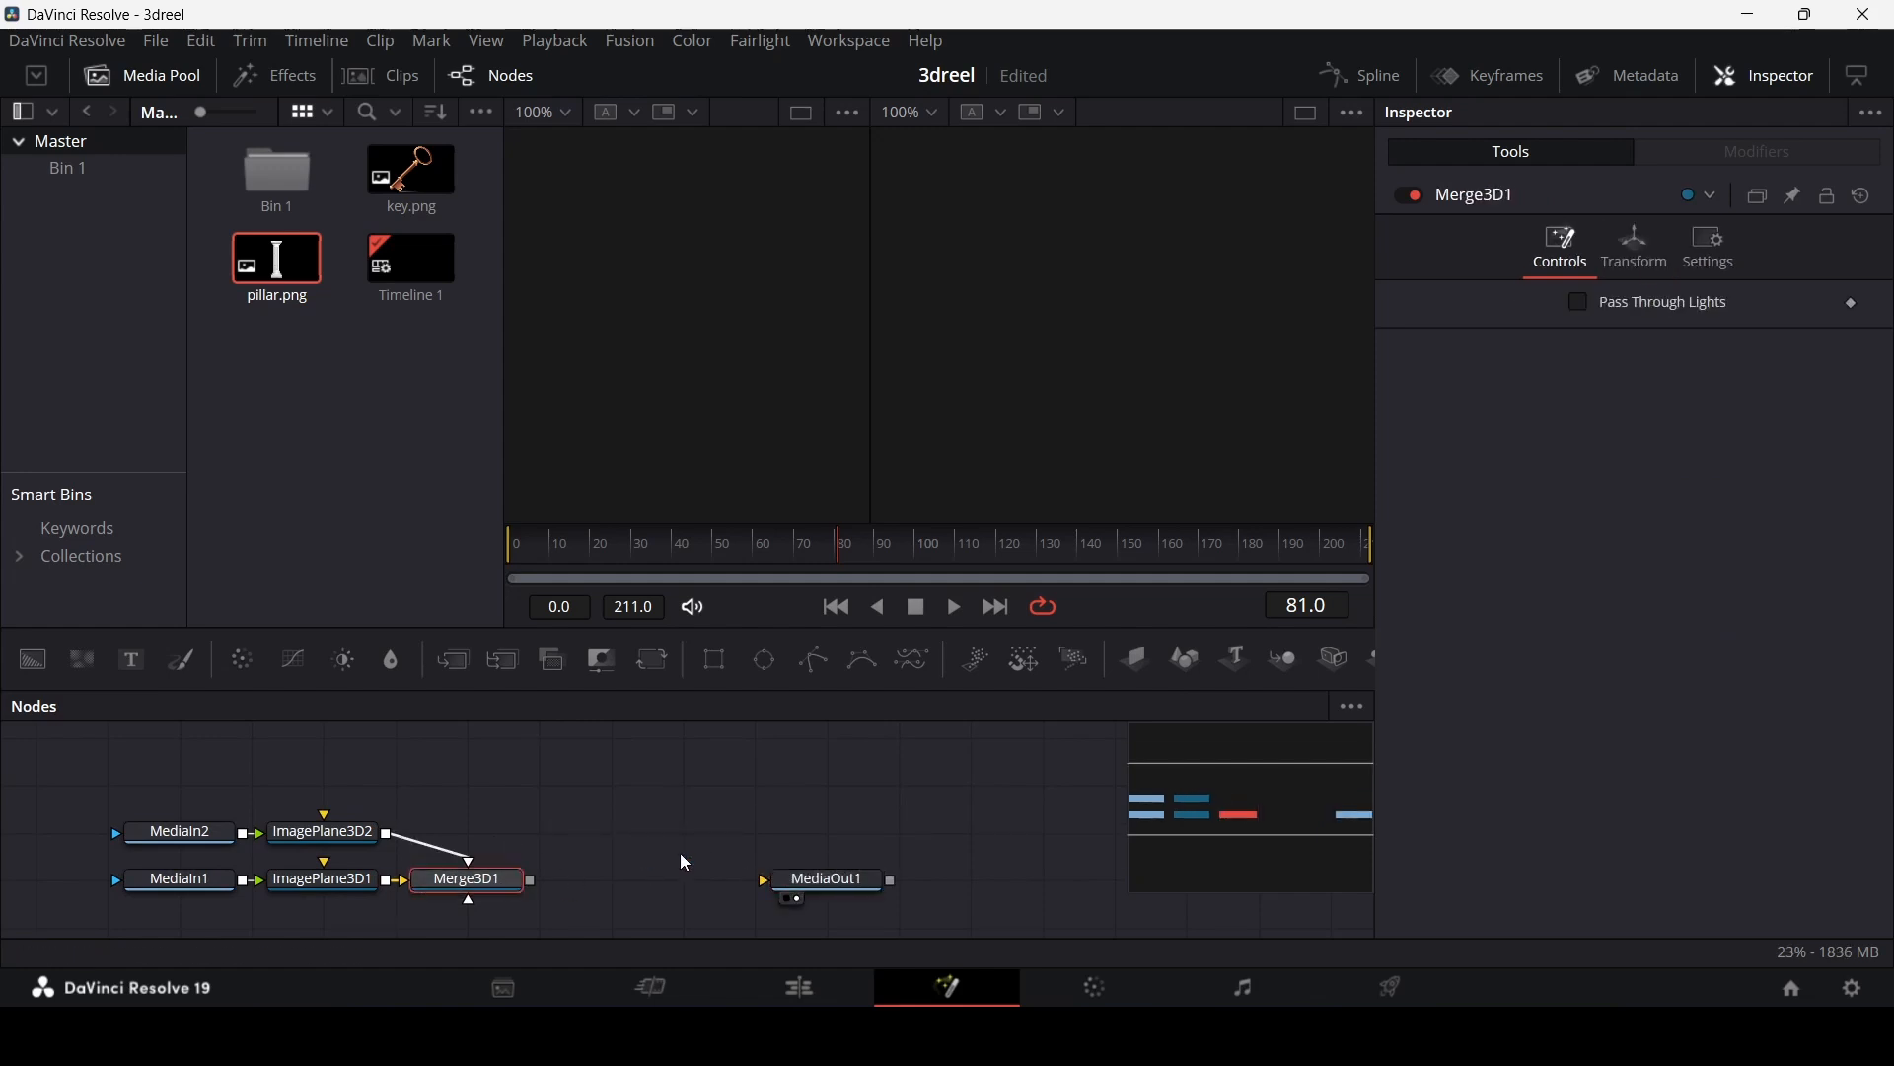
key("shift+space")
type("grid")
key("BackSpace")
key("BackSpace")
key("BackSpace")
key("BackSpace")
type("tran")
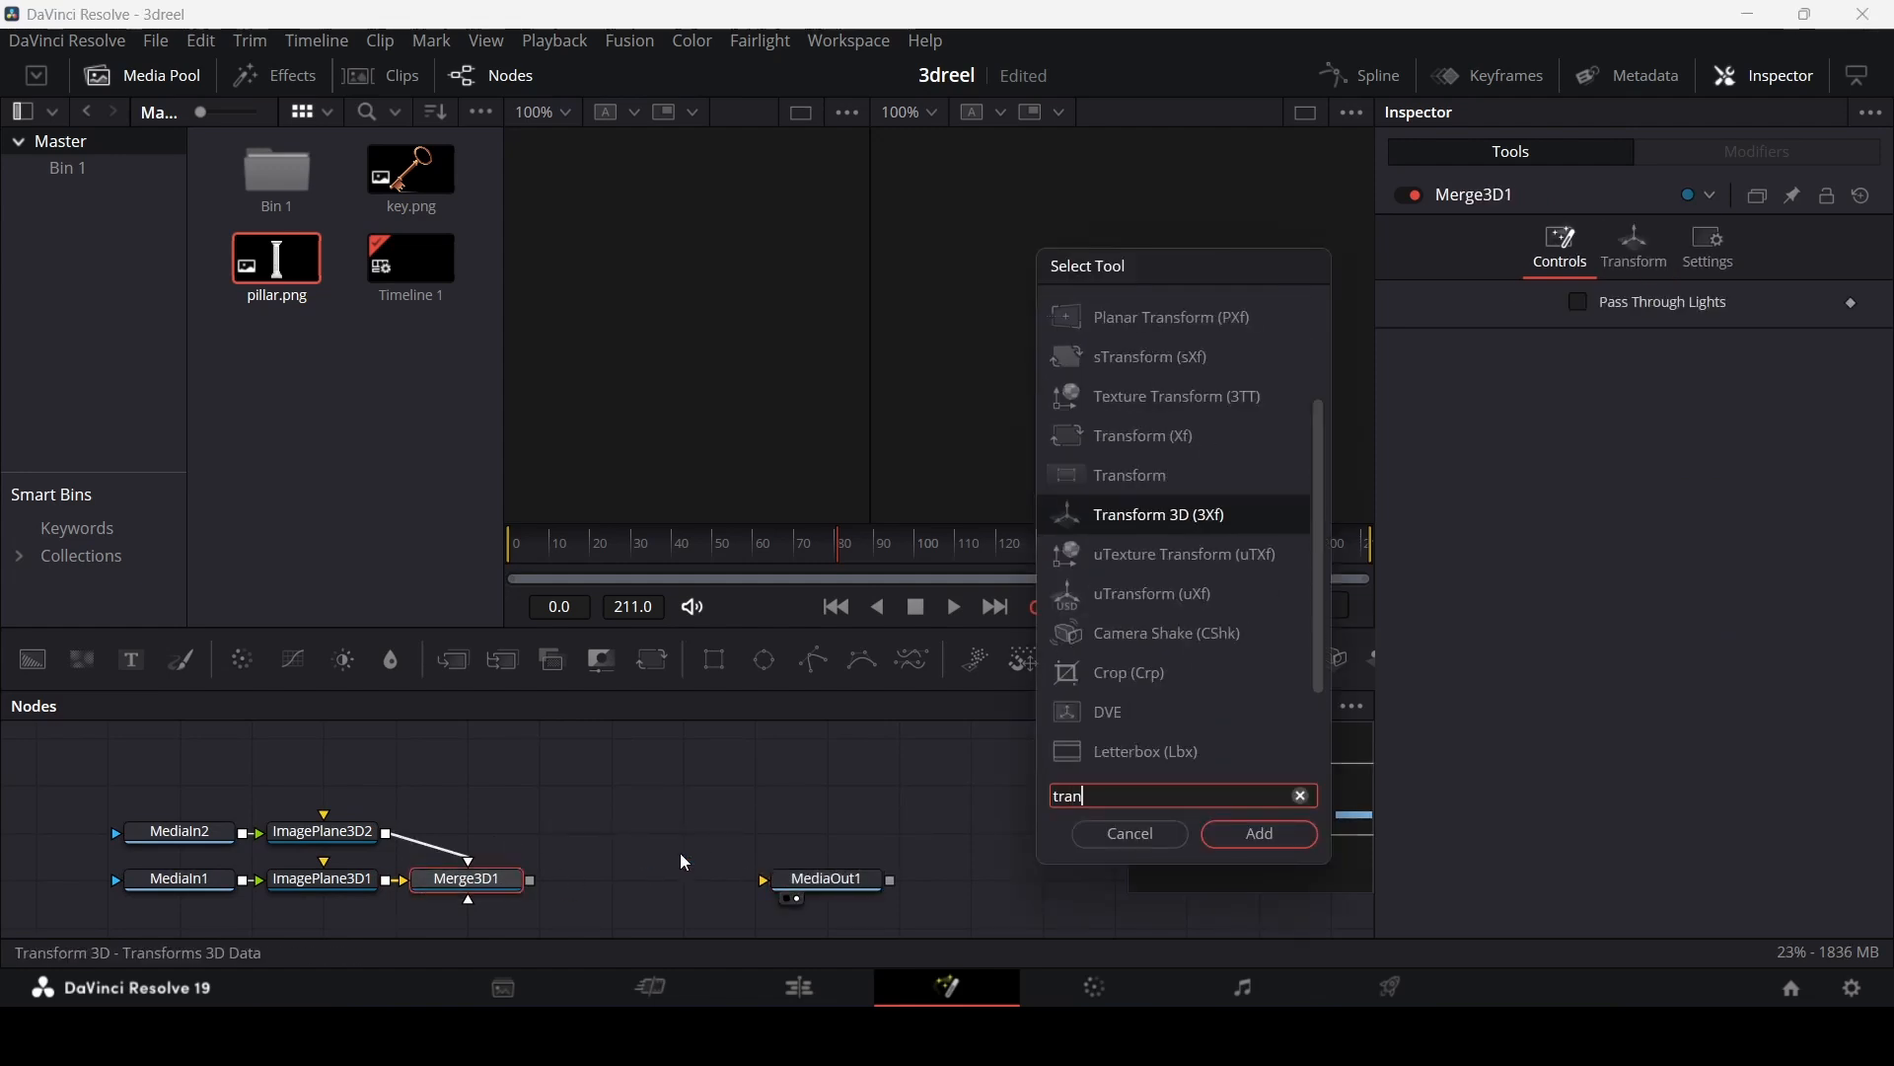
key("Return")
Step: Attach a Renderer 3D node after Transform3D1 and connect its output to MediaOut1
key("shift+space")
key("BackSpace")
key("BackSpace")
key("BackSpace")
key("BackSpace")
type("render")
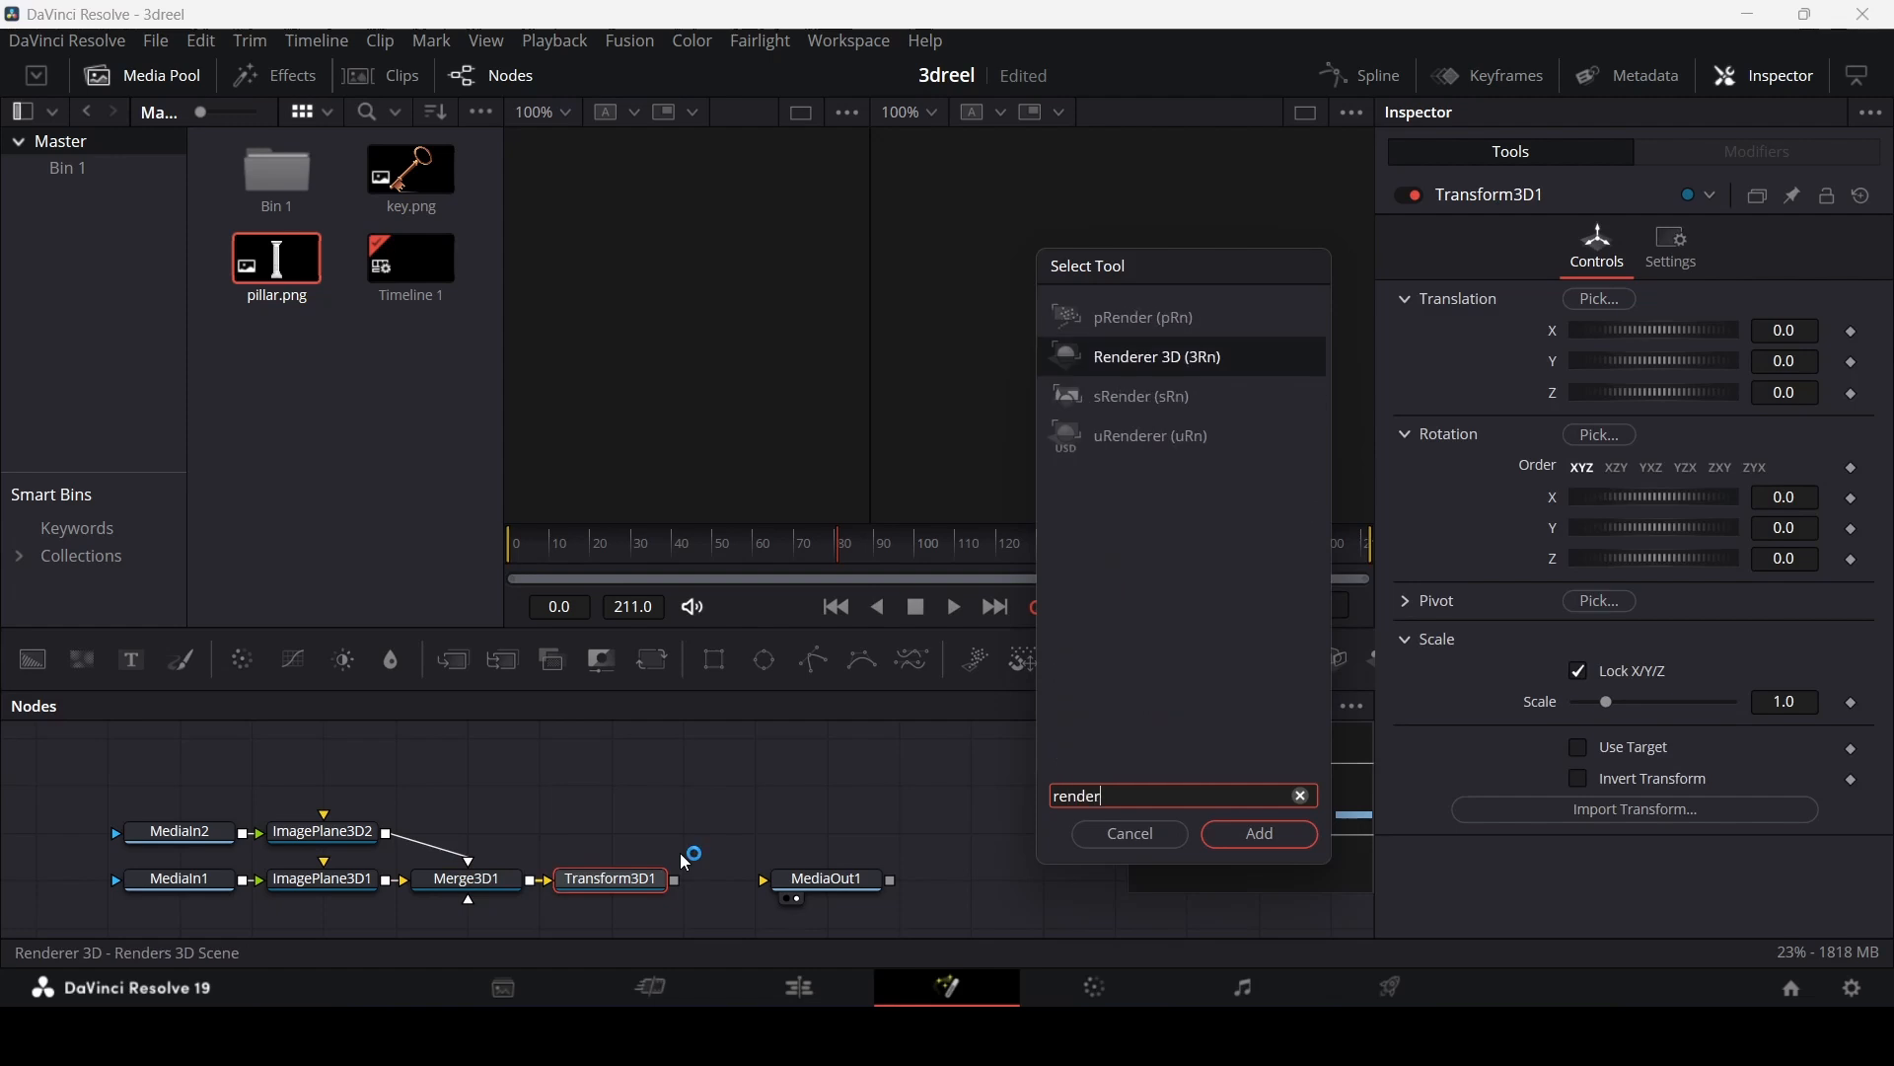
key("Return")
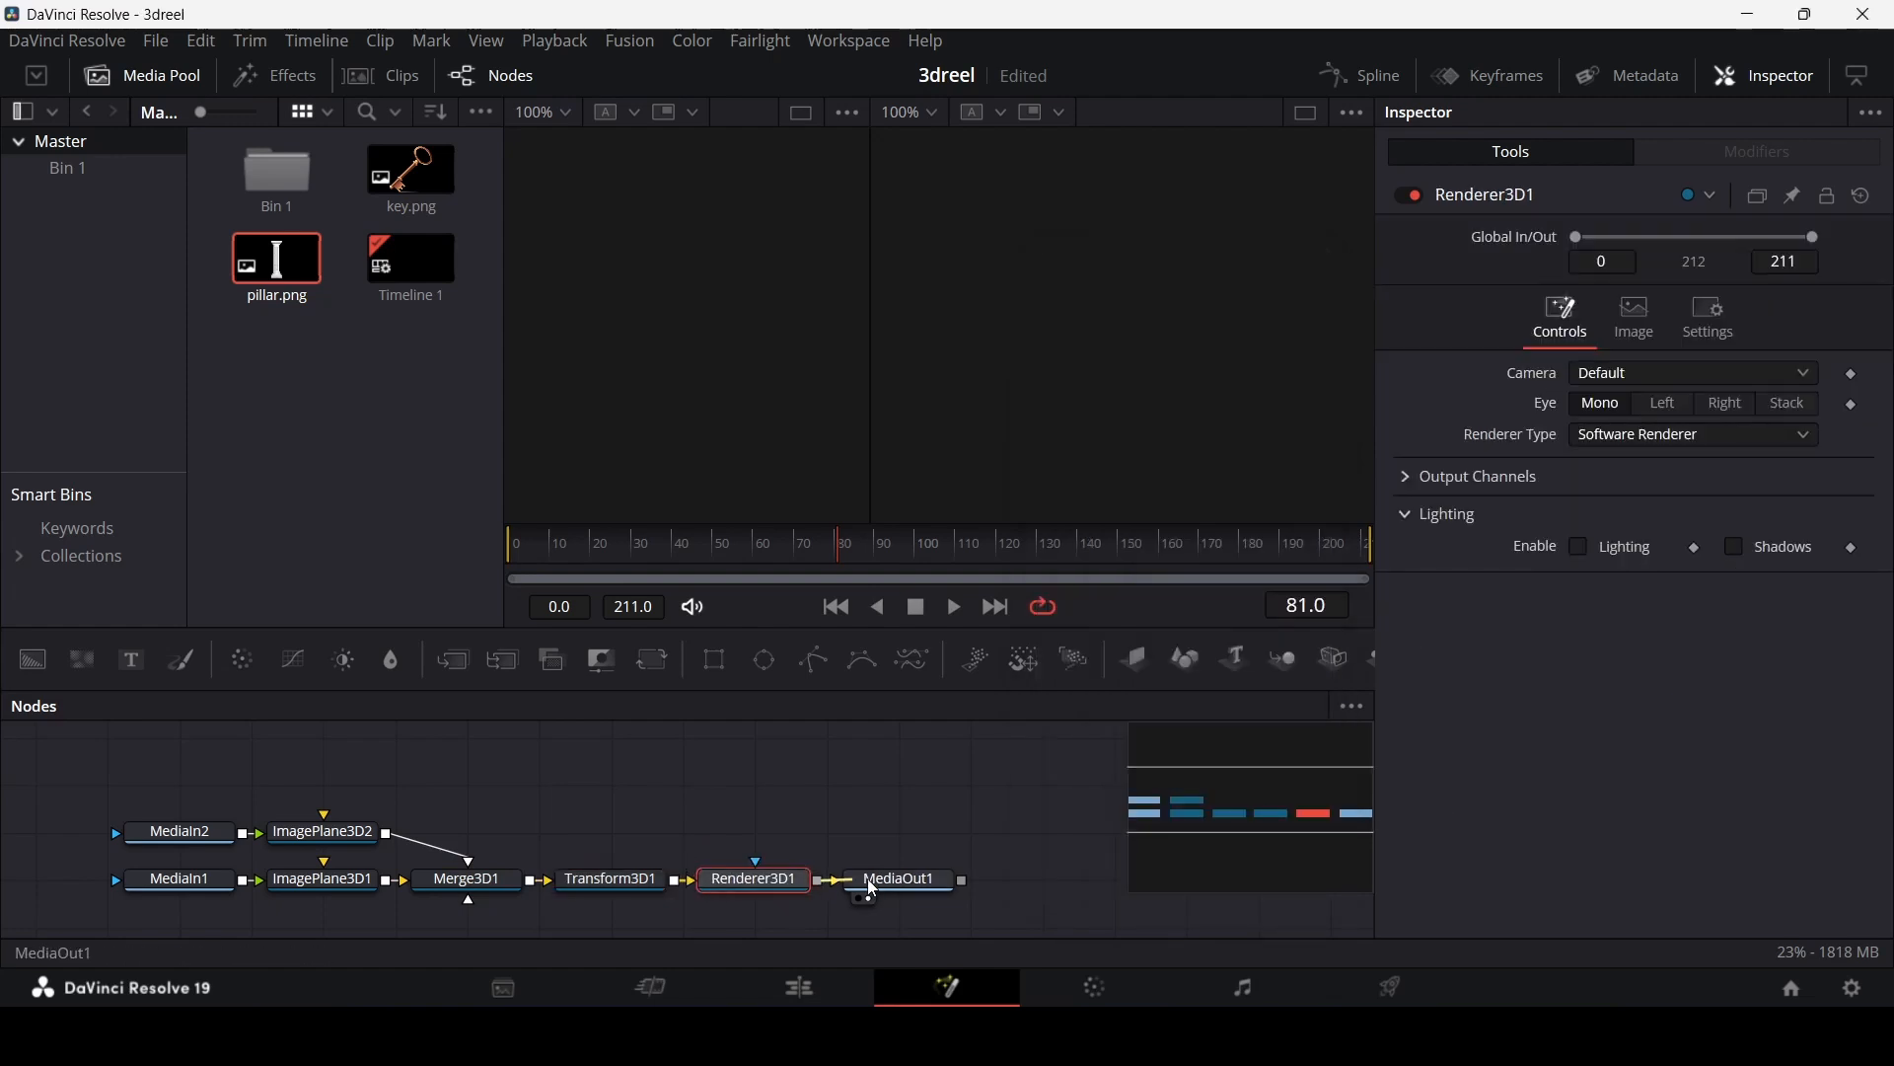
left_click_drag(818, 880, 896, 880)
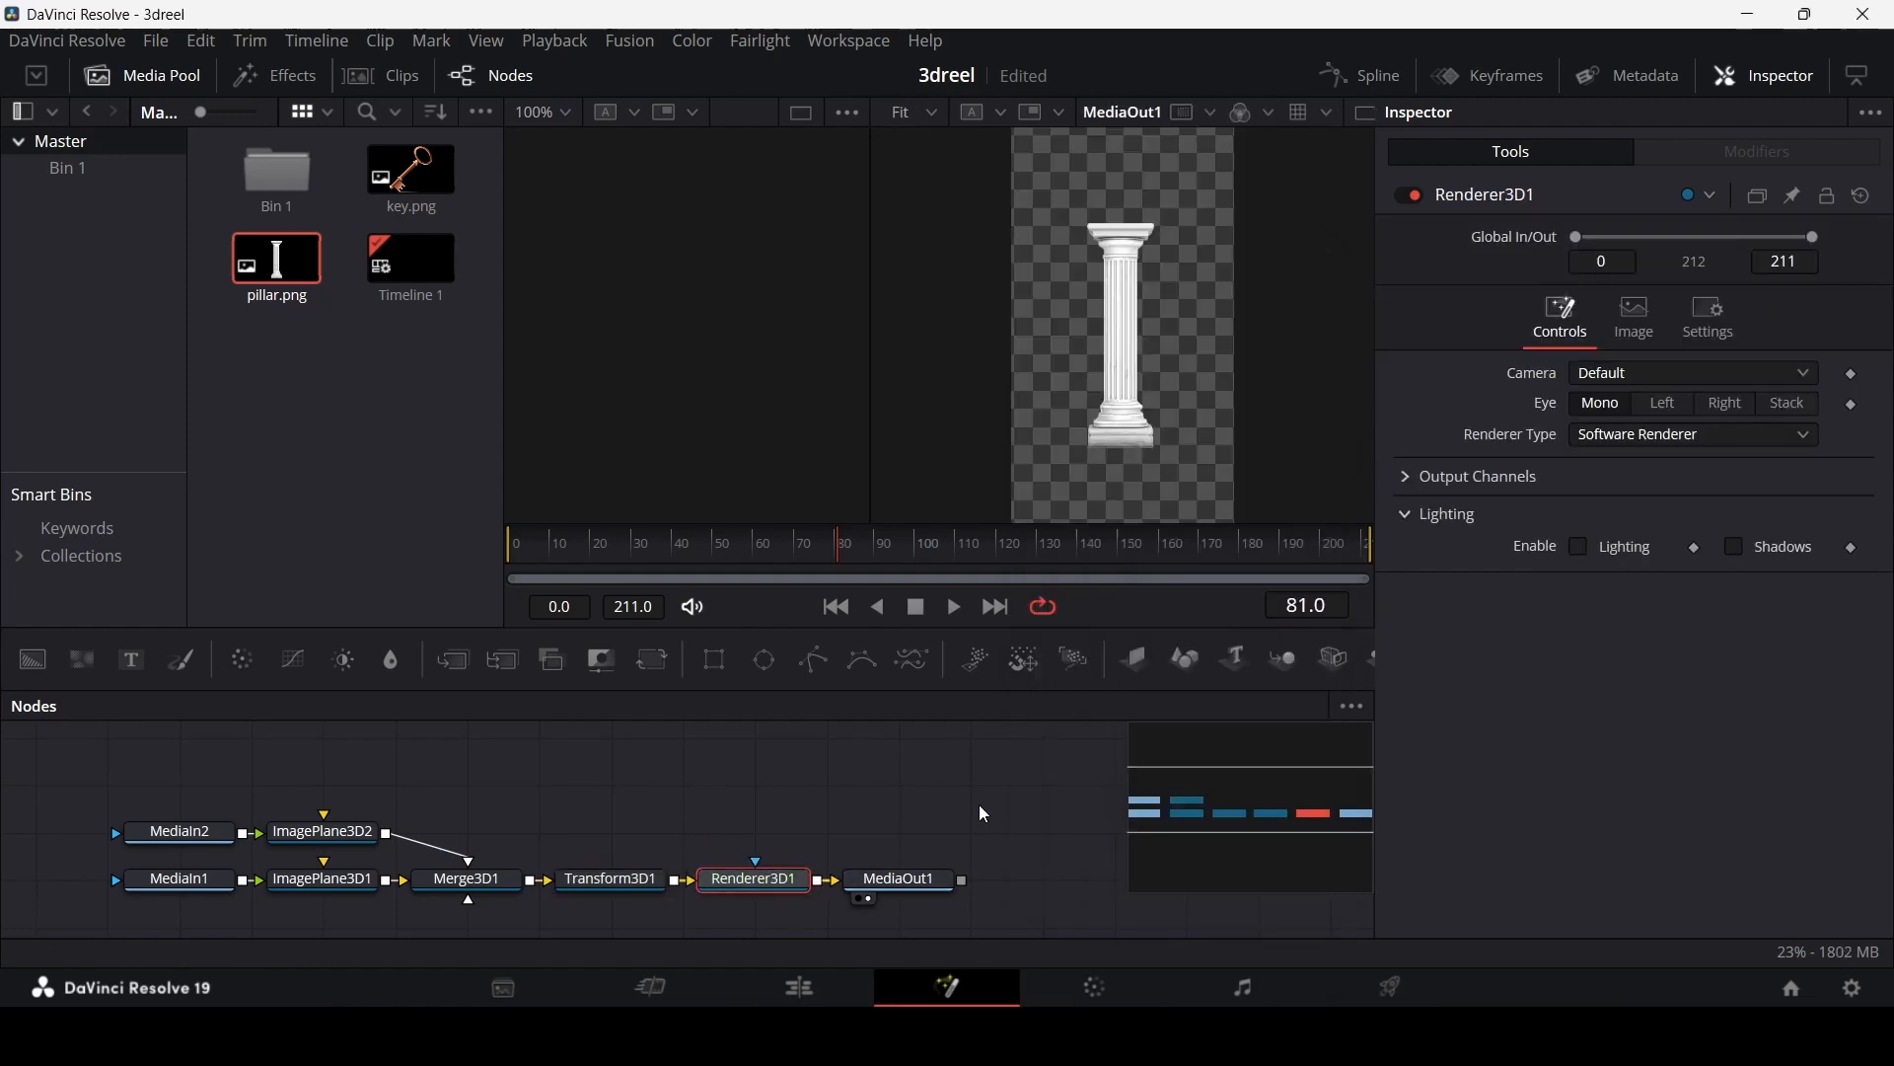
Step: Move the ImagePlane3D2 pillar down and forward with a Y translation of -0.609 and a Z translation of 0.87
left_click(343, 834)
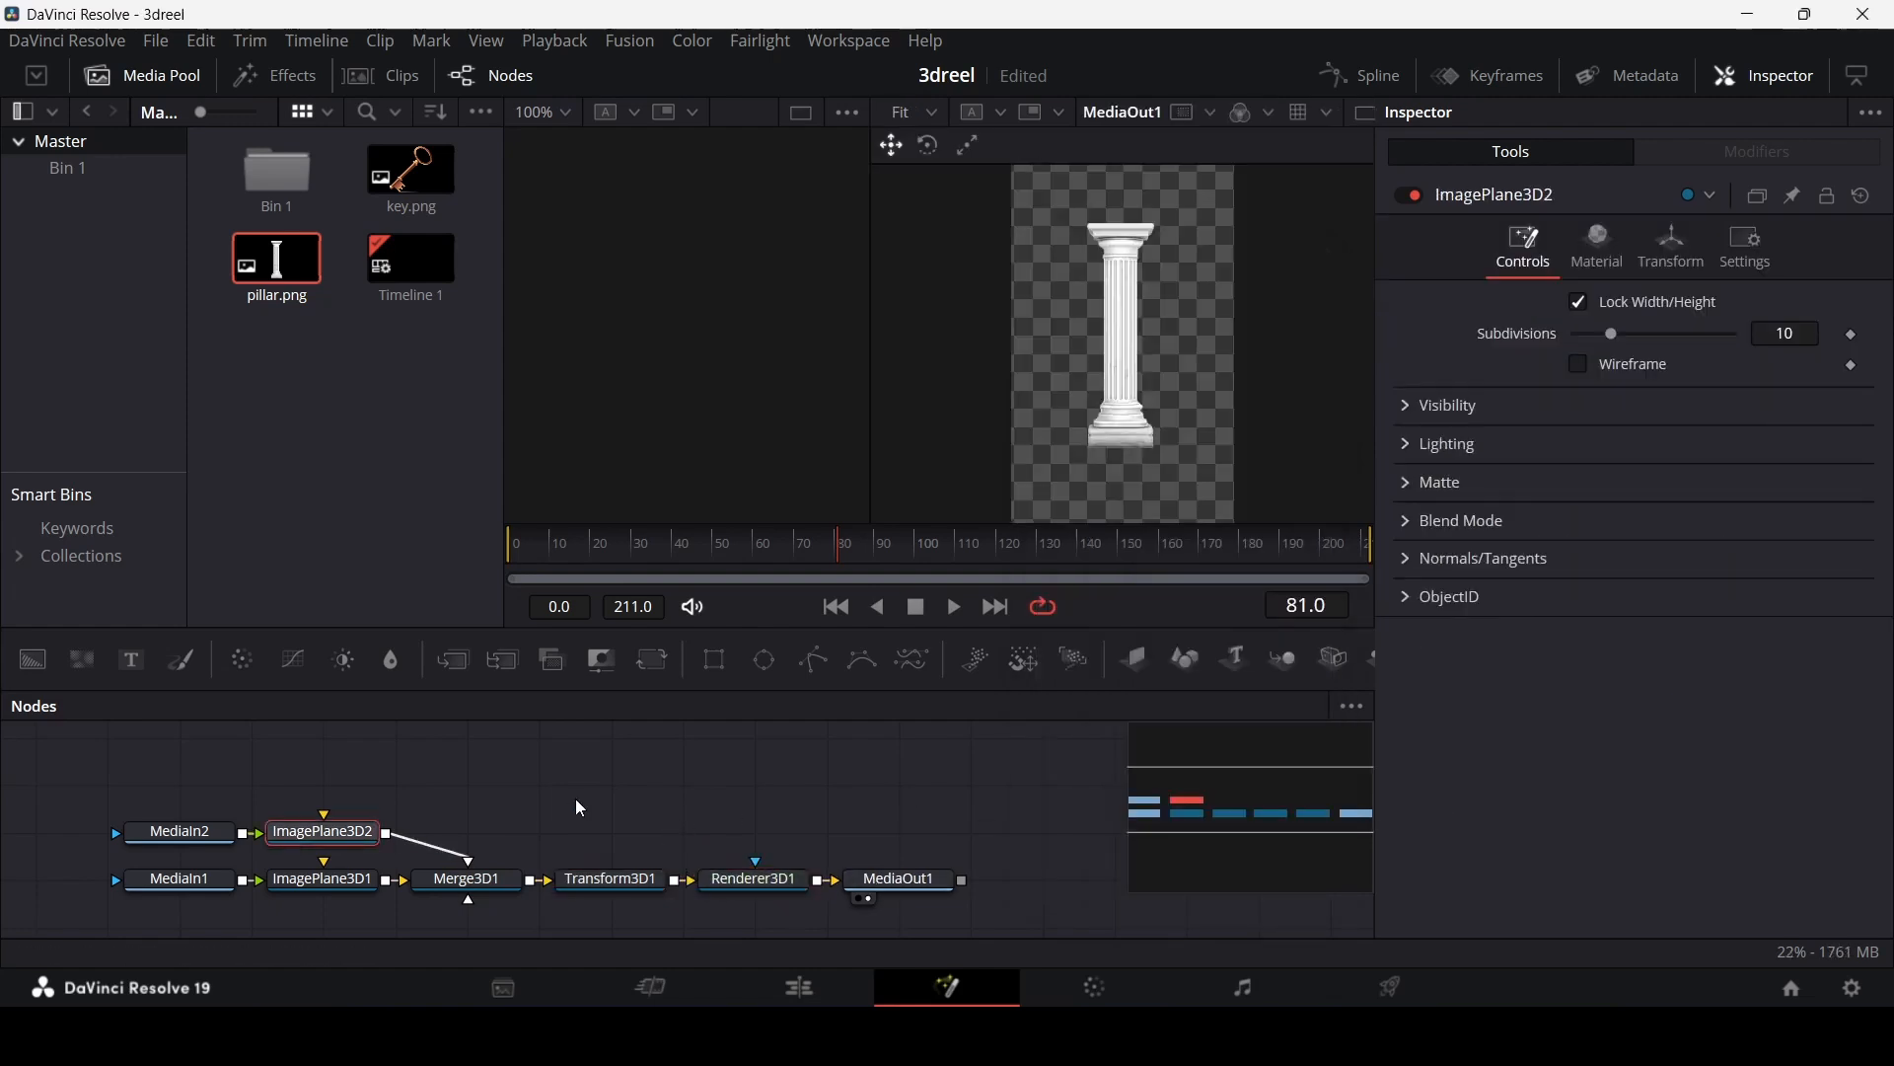
left_click(355, 885)
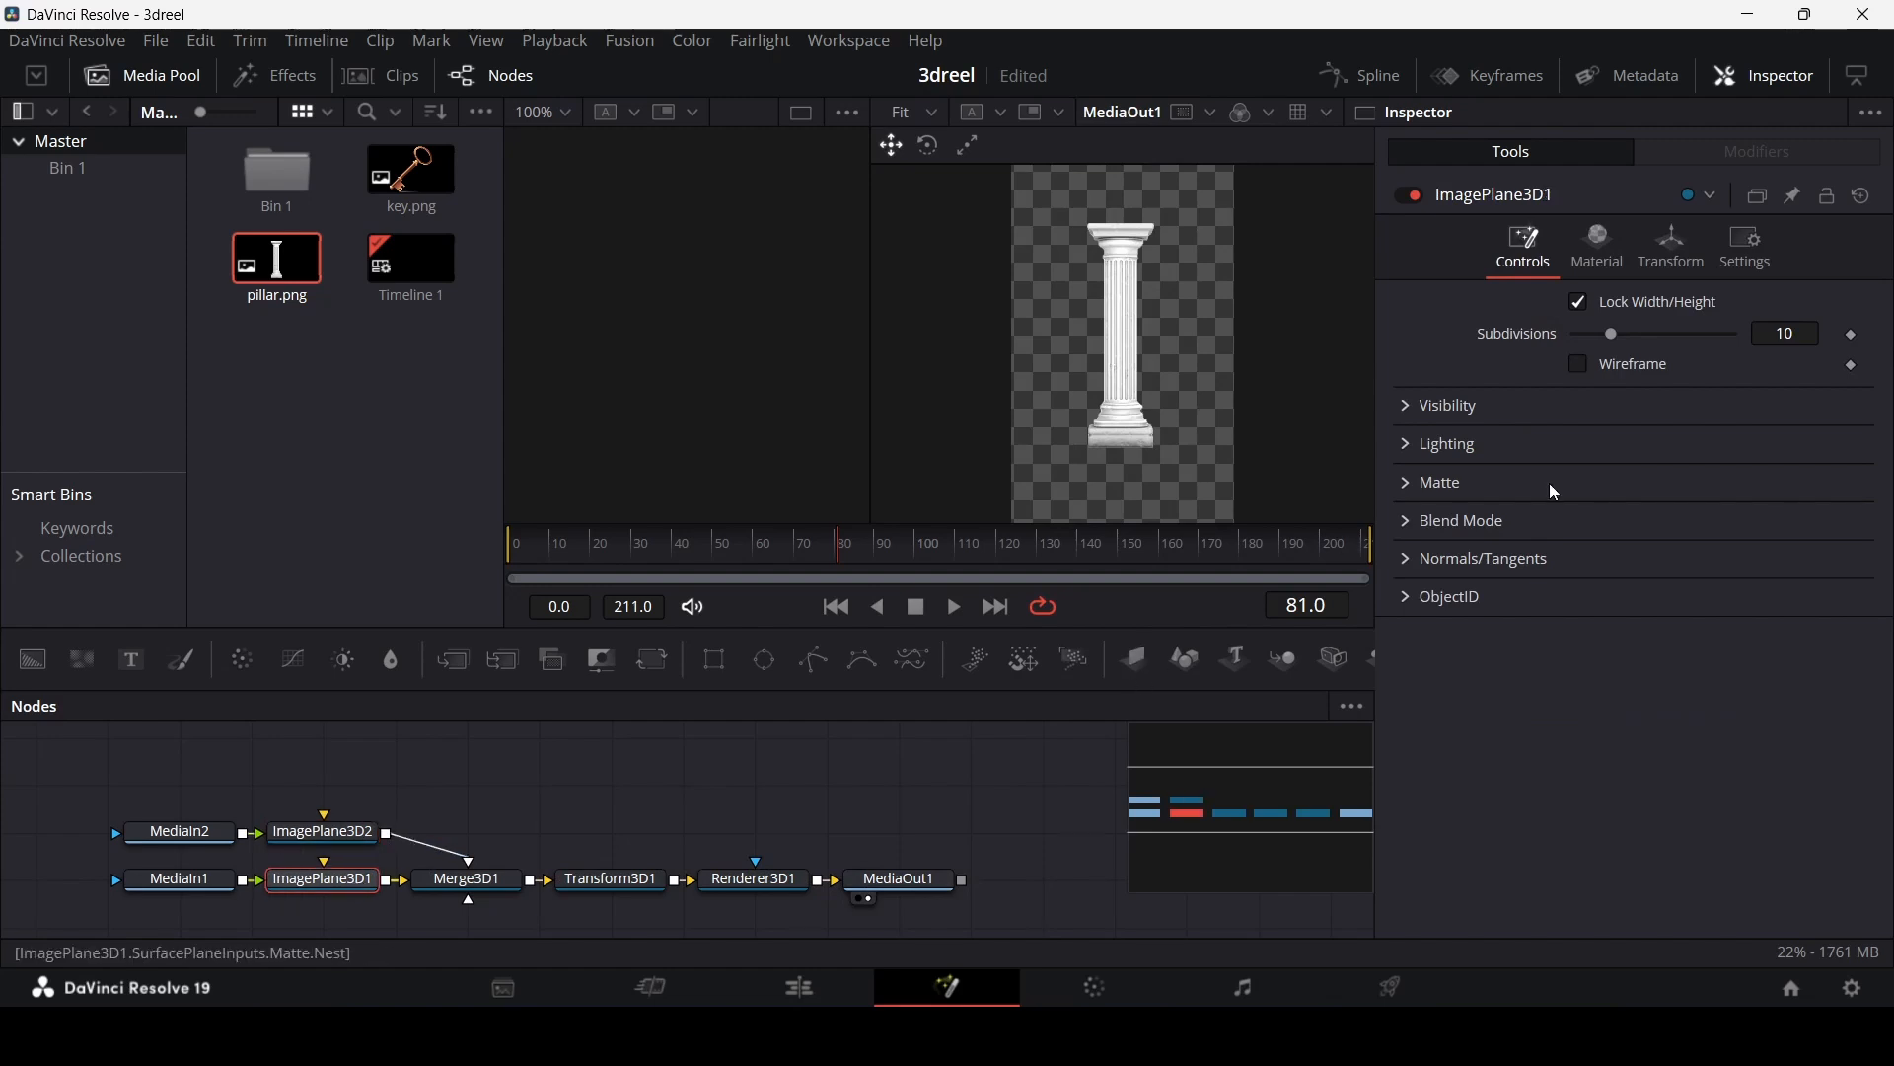
left_click(1657, 254)
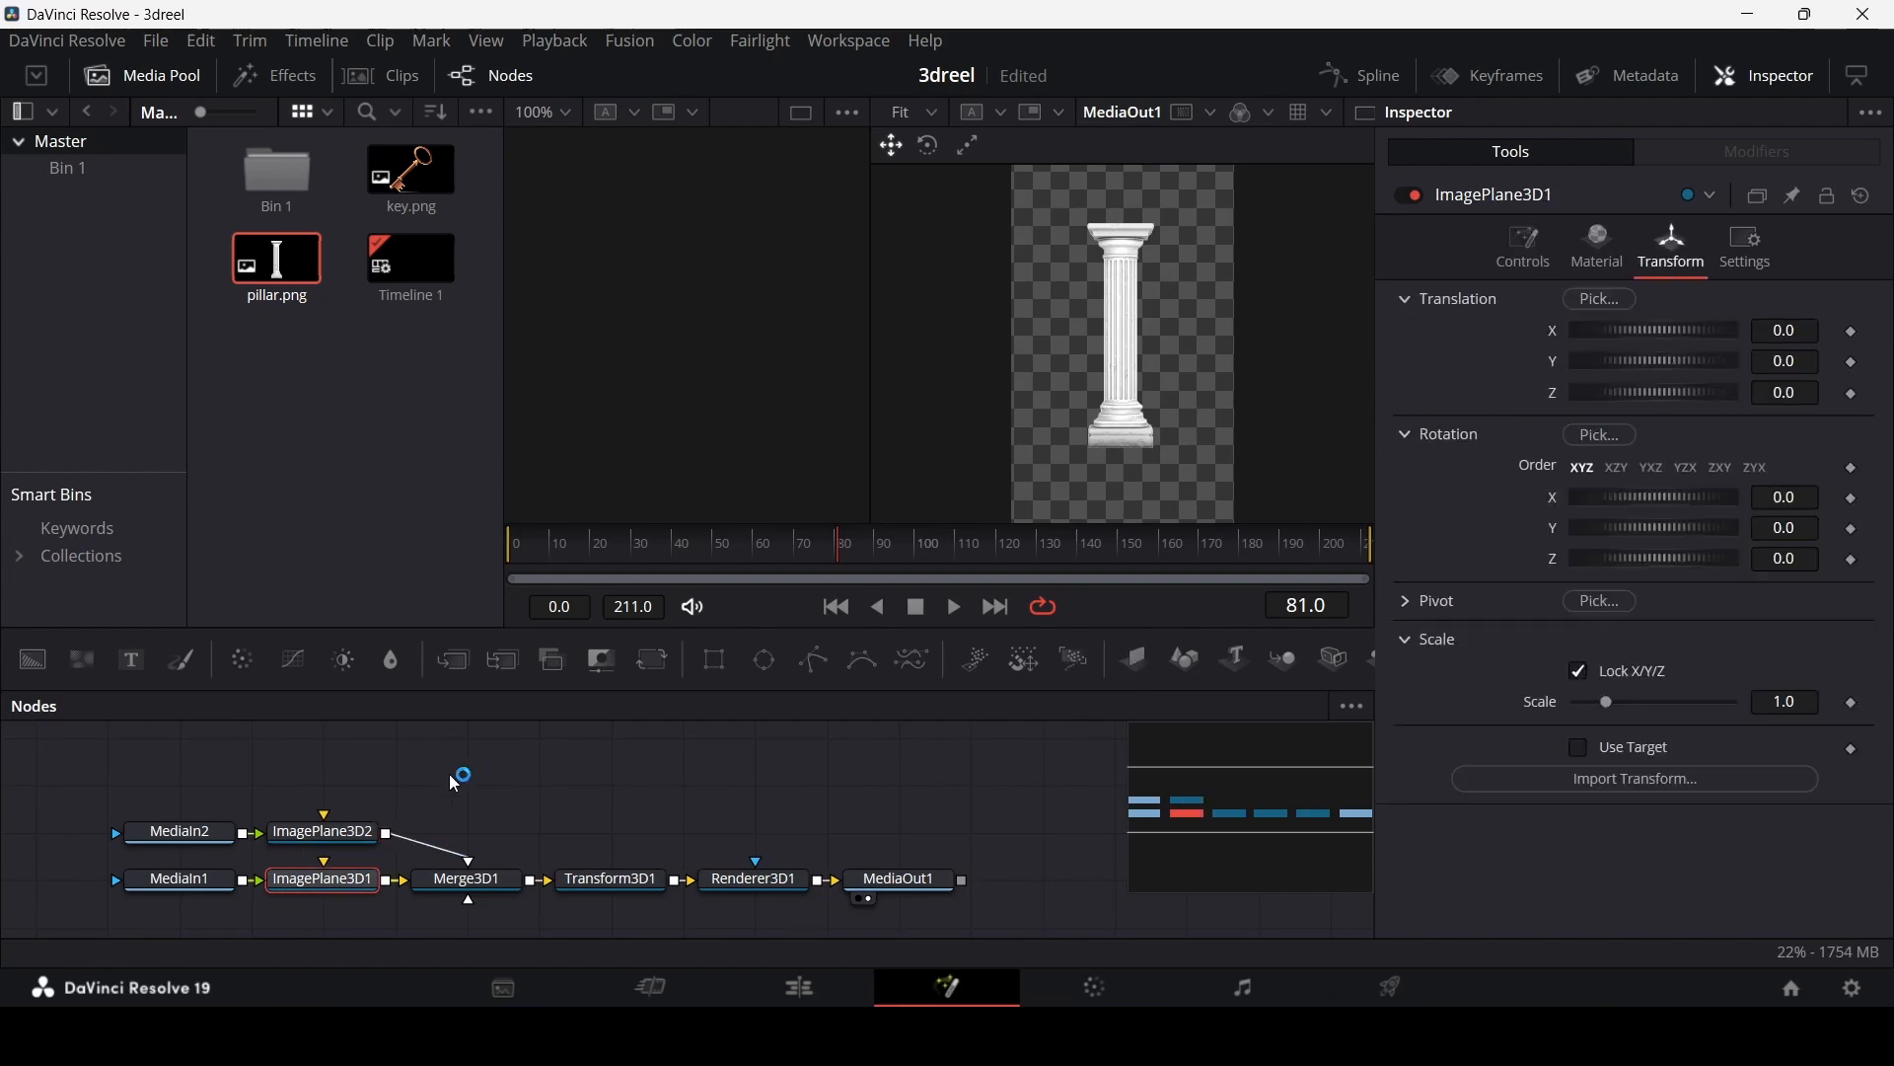
left_click(335, 834)
left_click(1660, 255)
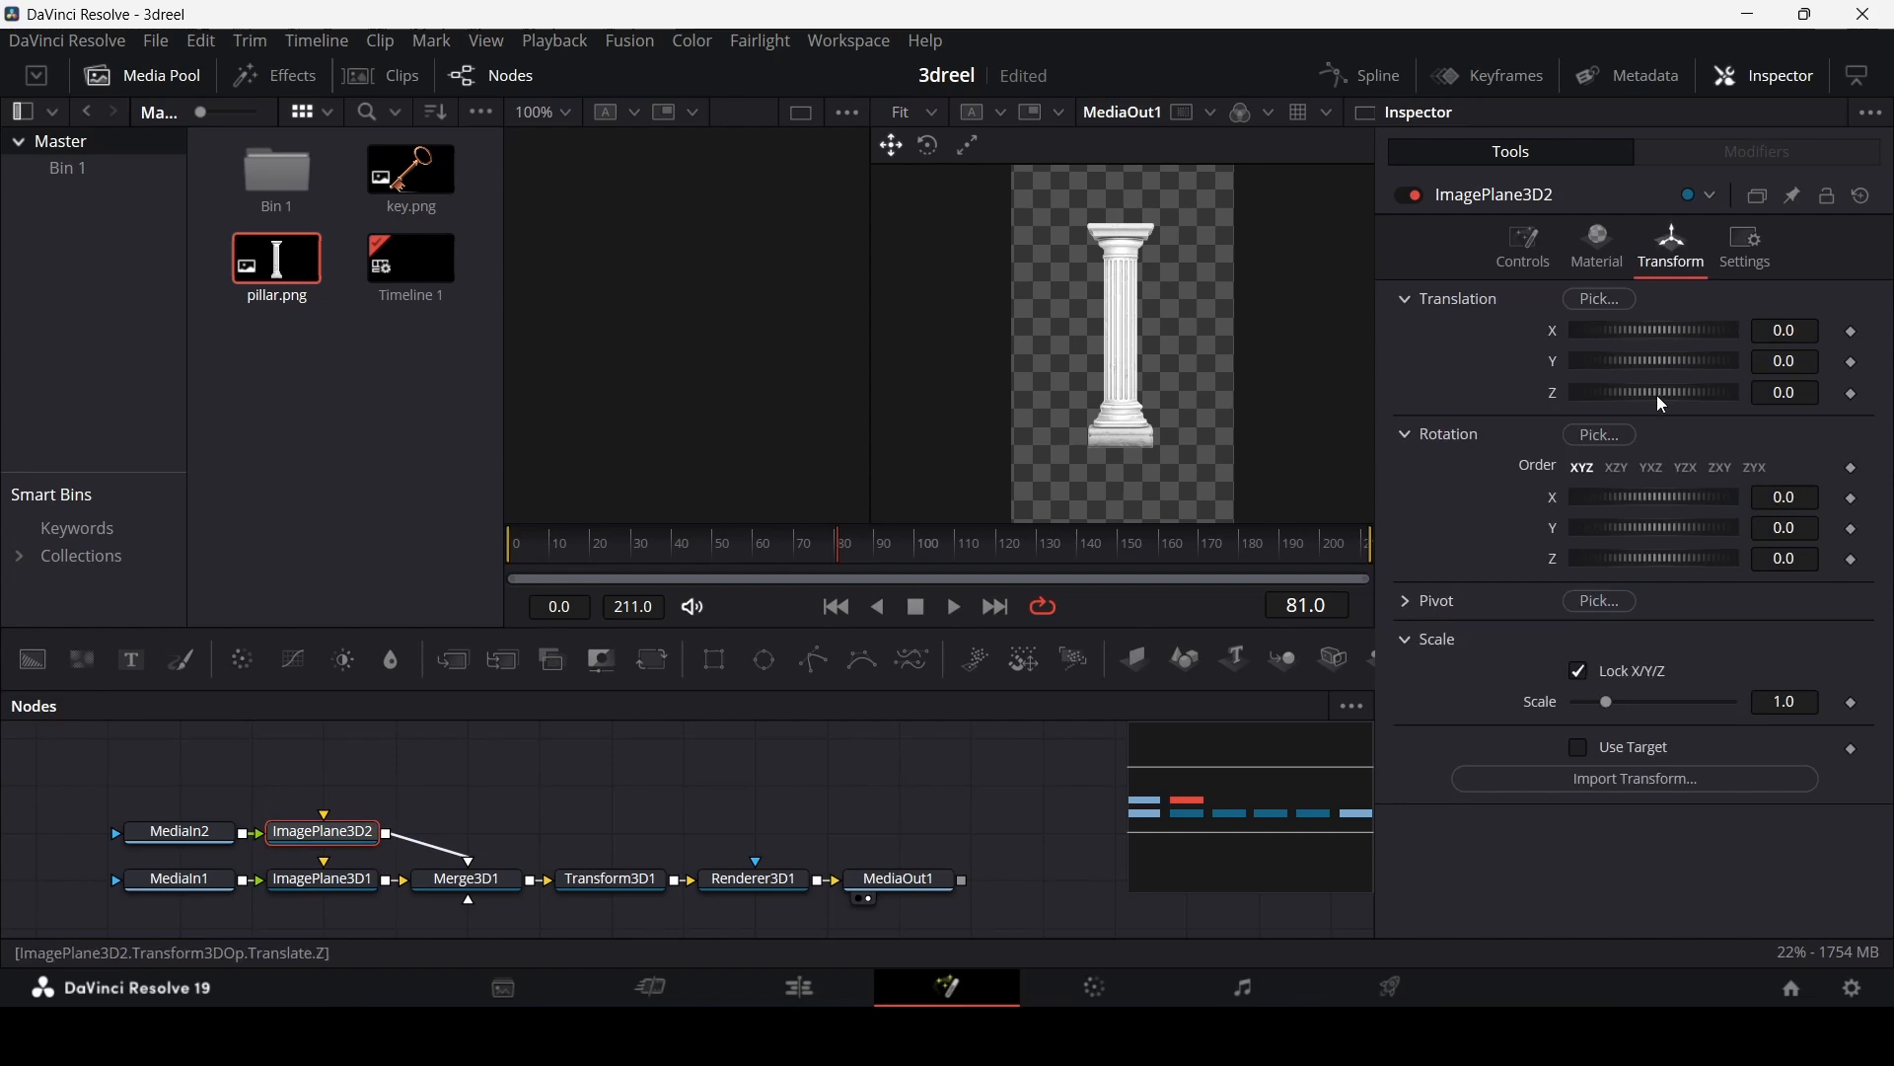
mouse_move(1655, 357)
left_mouse_down()
mouse_move(1630, 369)
mouse_move(1660, 381)
left_mouse_up()
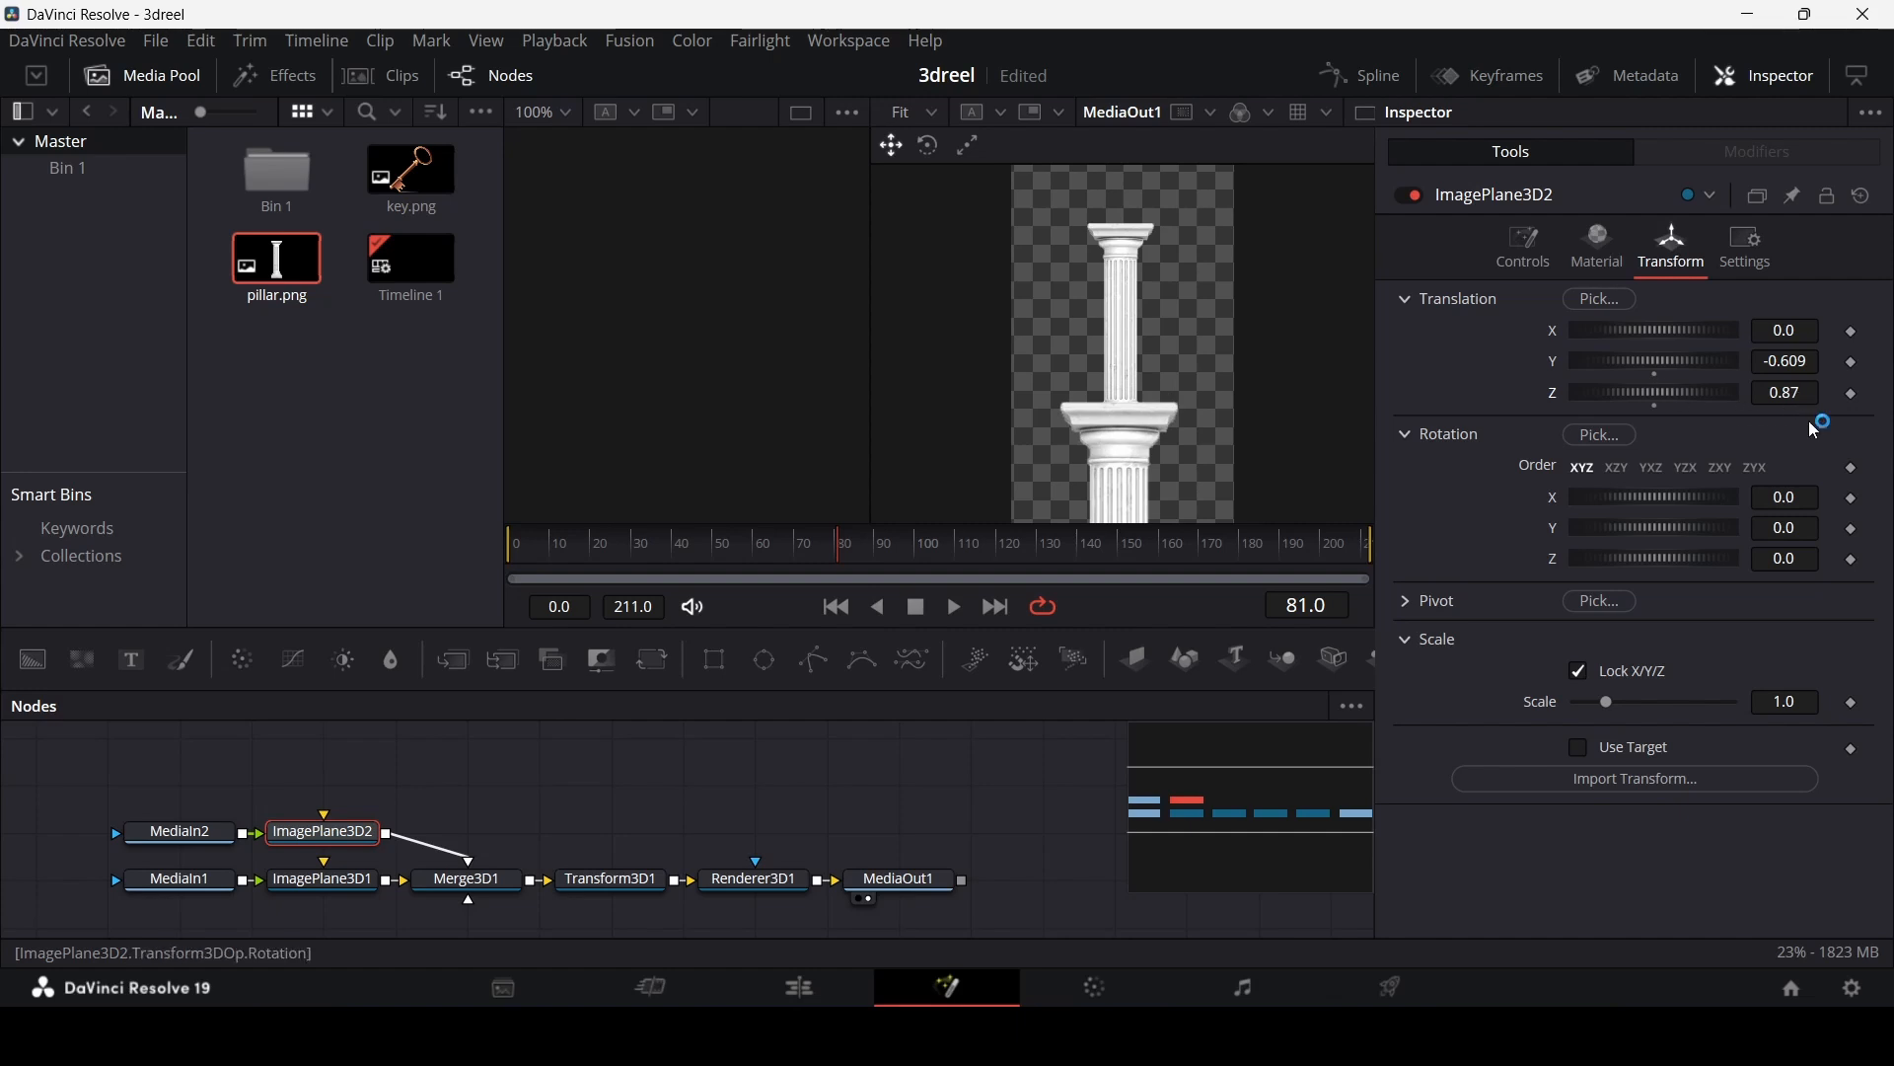
Step: Try moving both merged pillars along the Z axis through Transform3D1
left_click(659, 874)
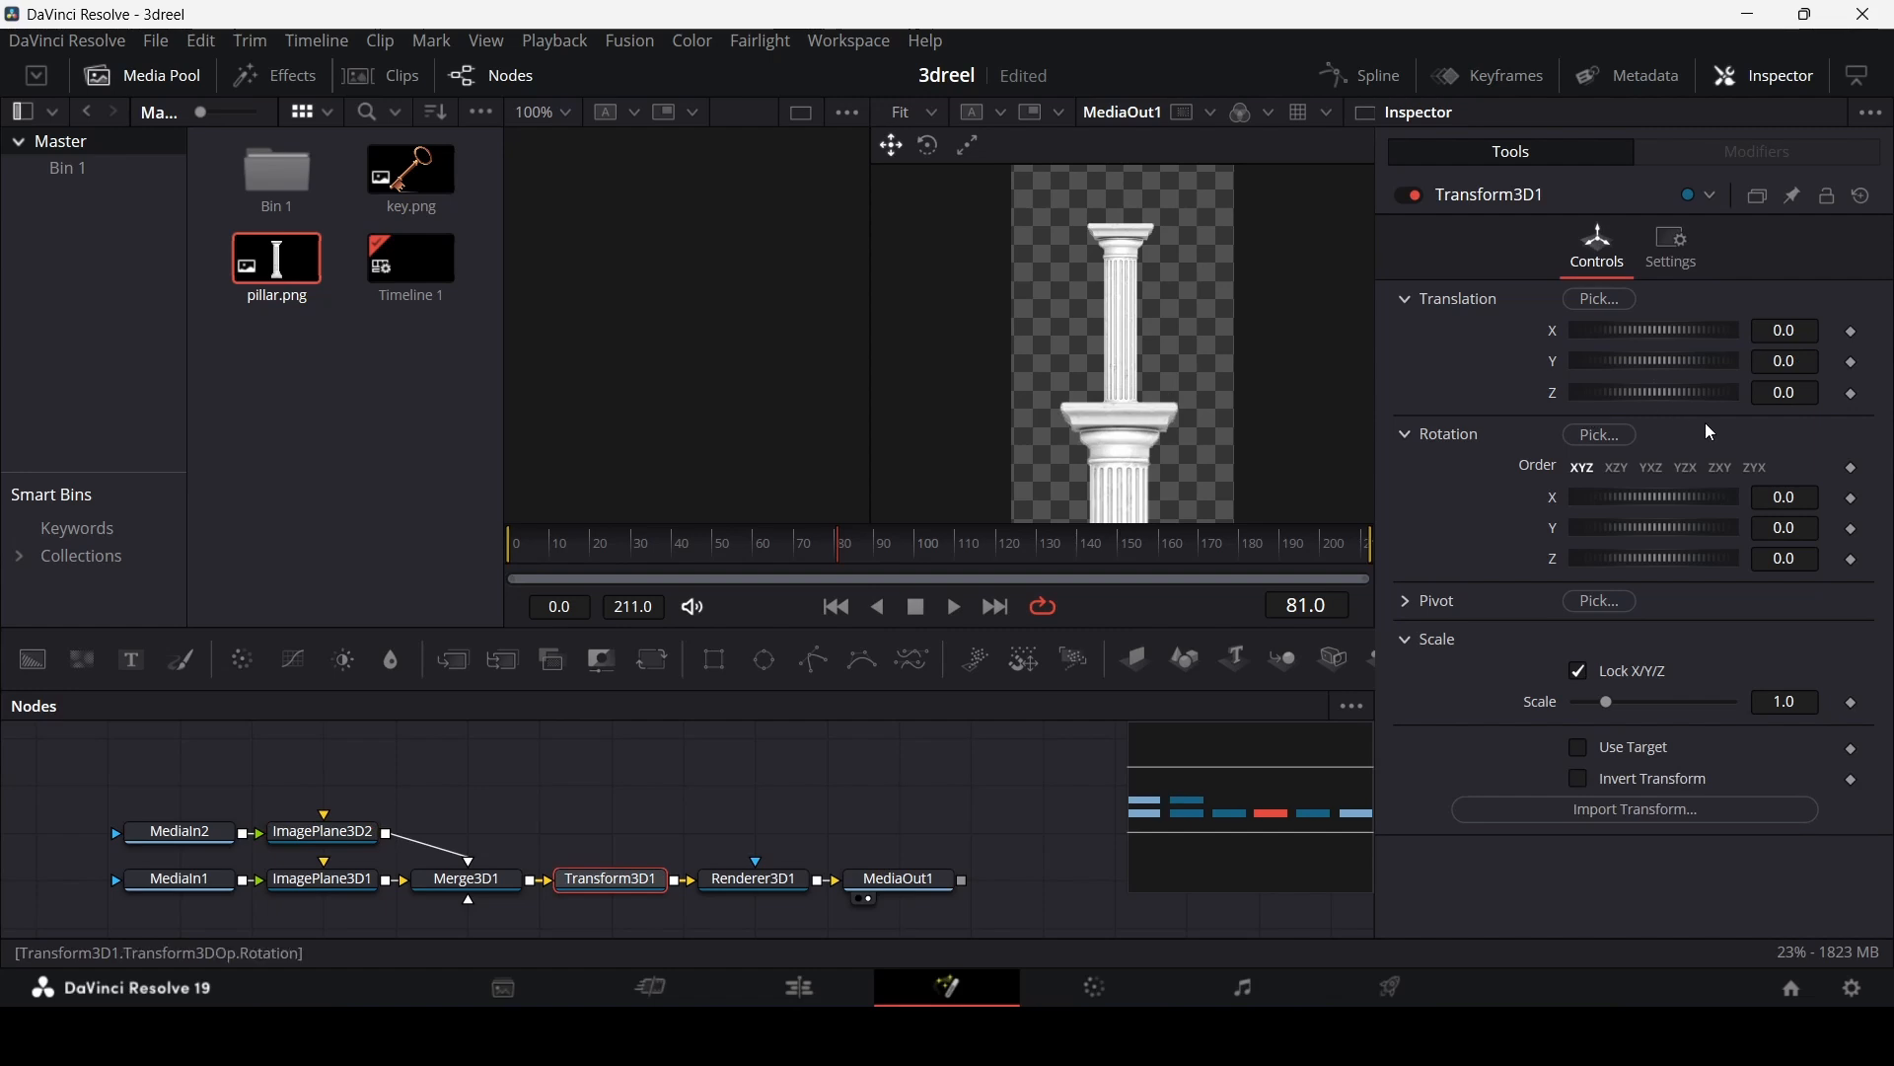
left_click_drag(1672, 397, 1670, 401)
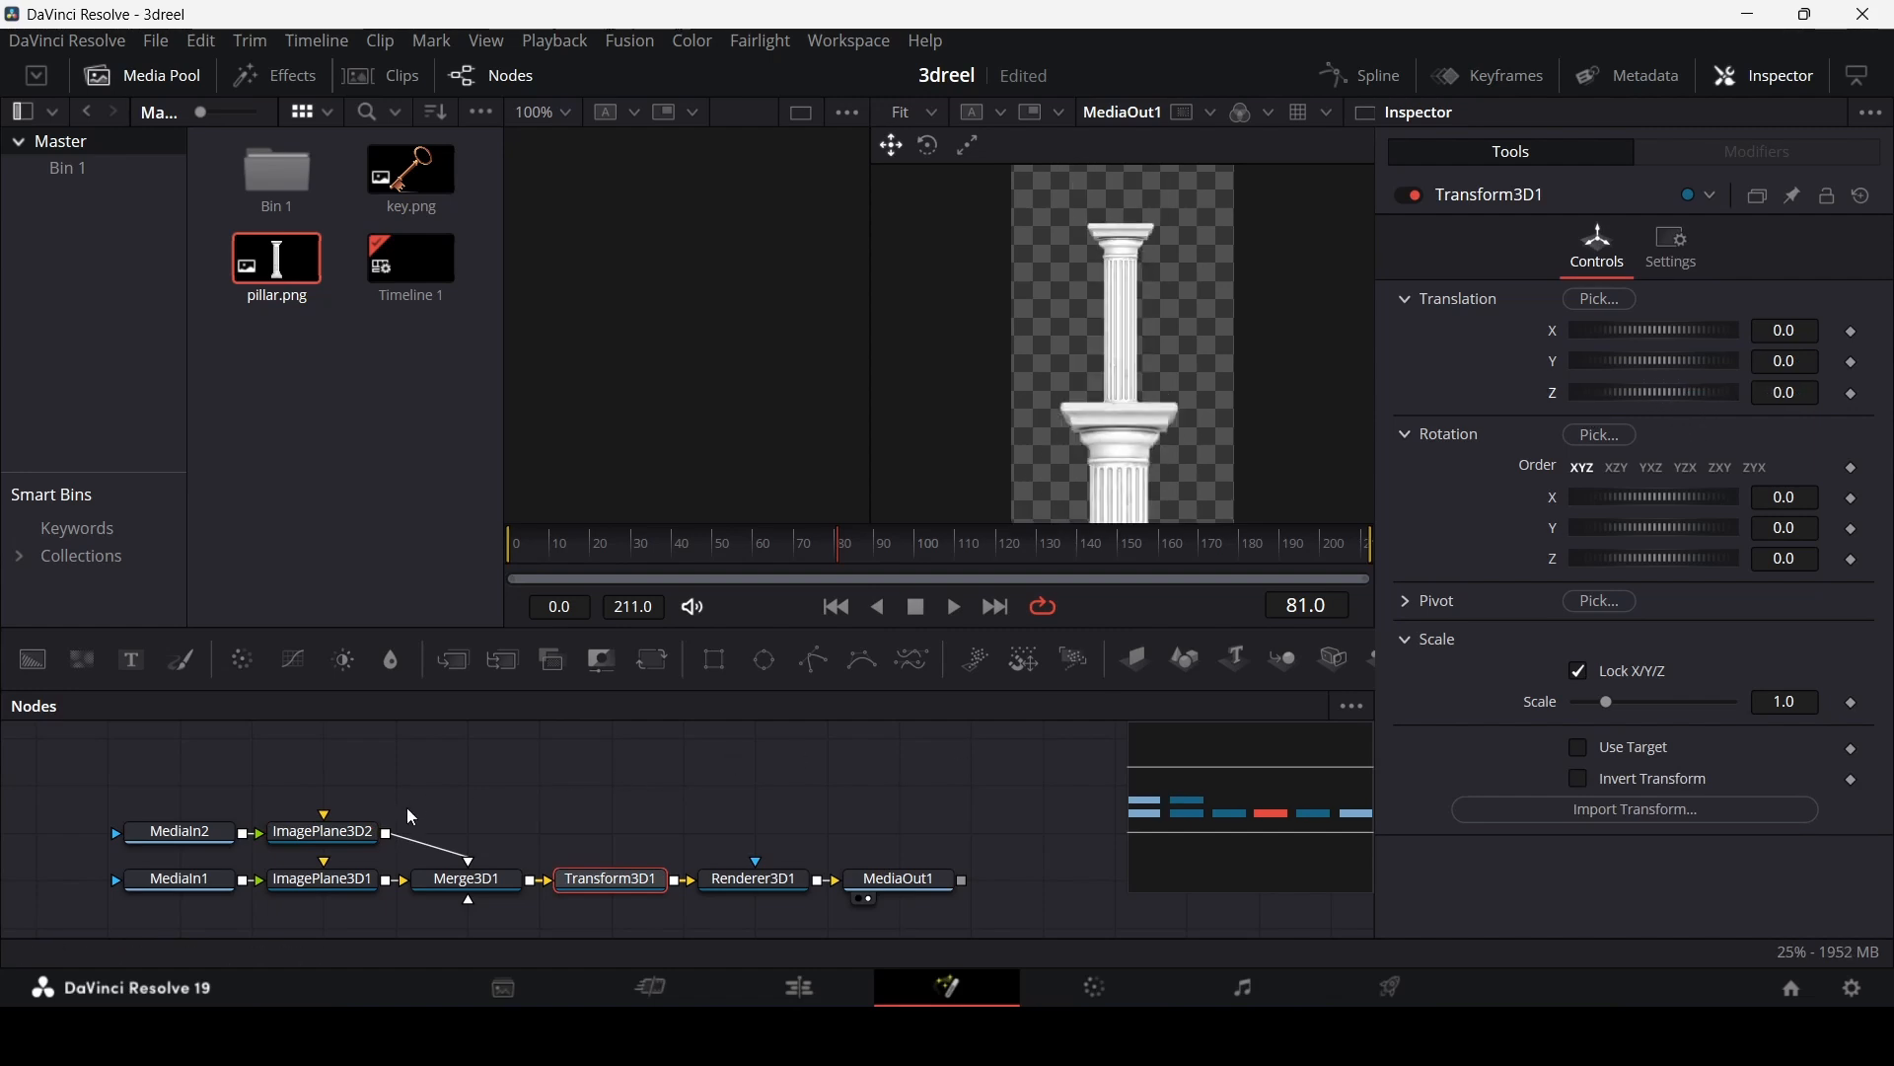
left_click(364, 845)
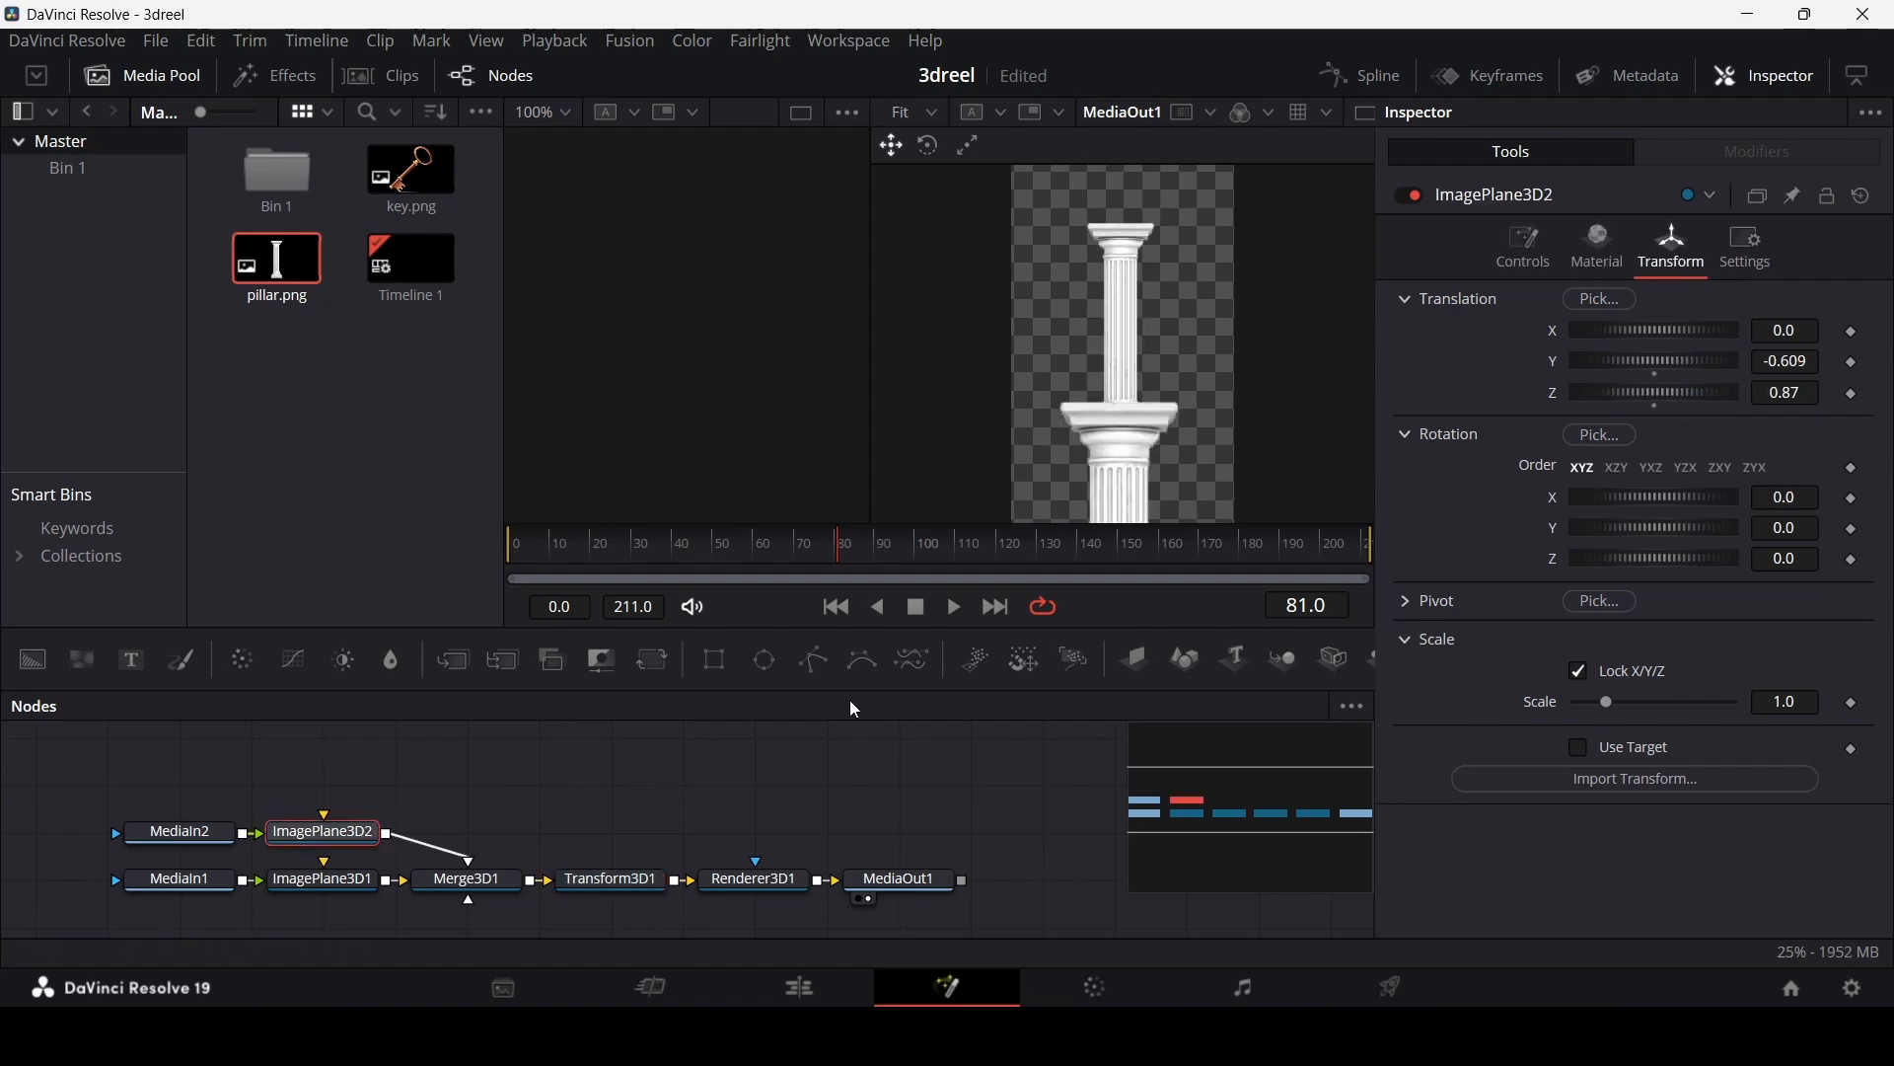
Step: Lower the rear pillar by setting the Y translation of ImagePlane3D1 to -0.1
left_click(353, 881)
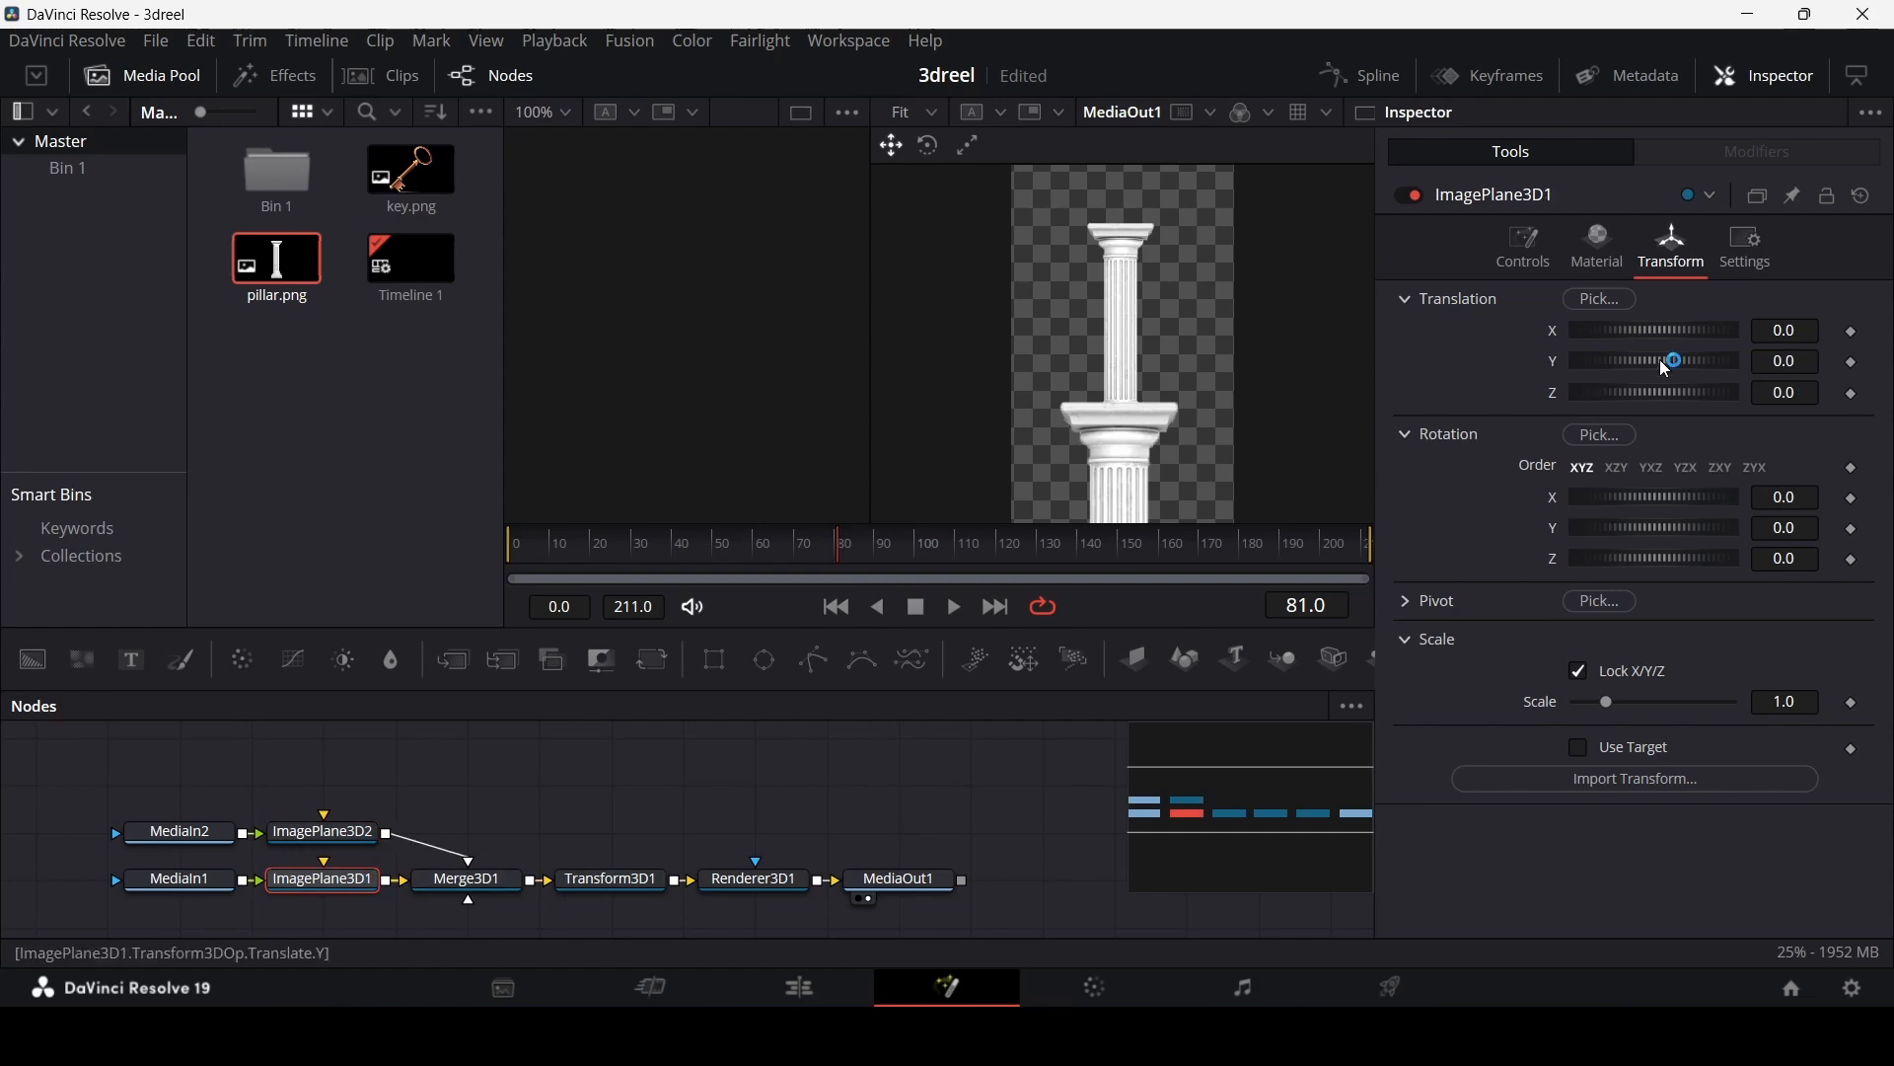
left_click_drag(1658, 361, 1654, 363)
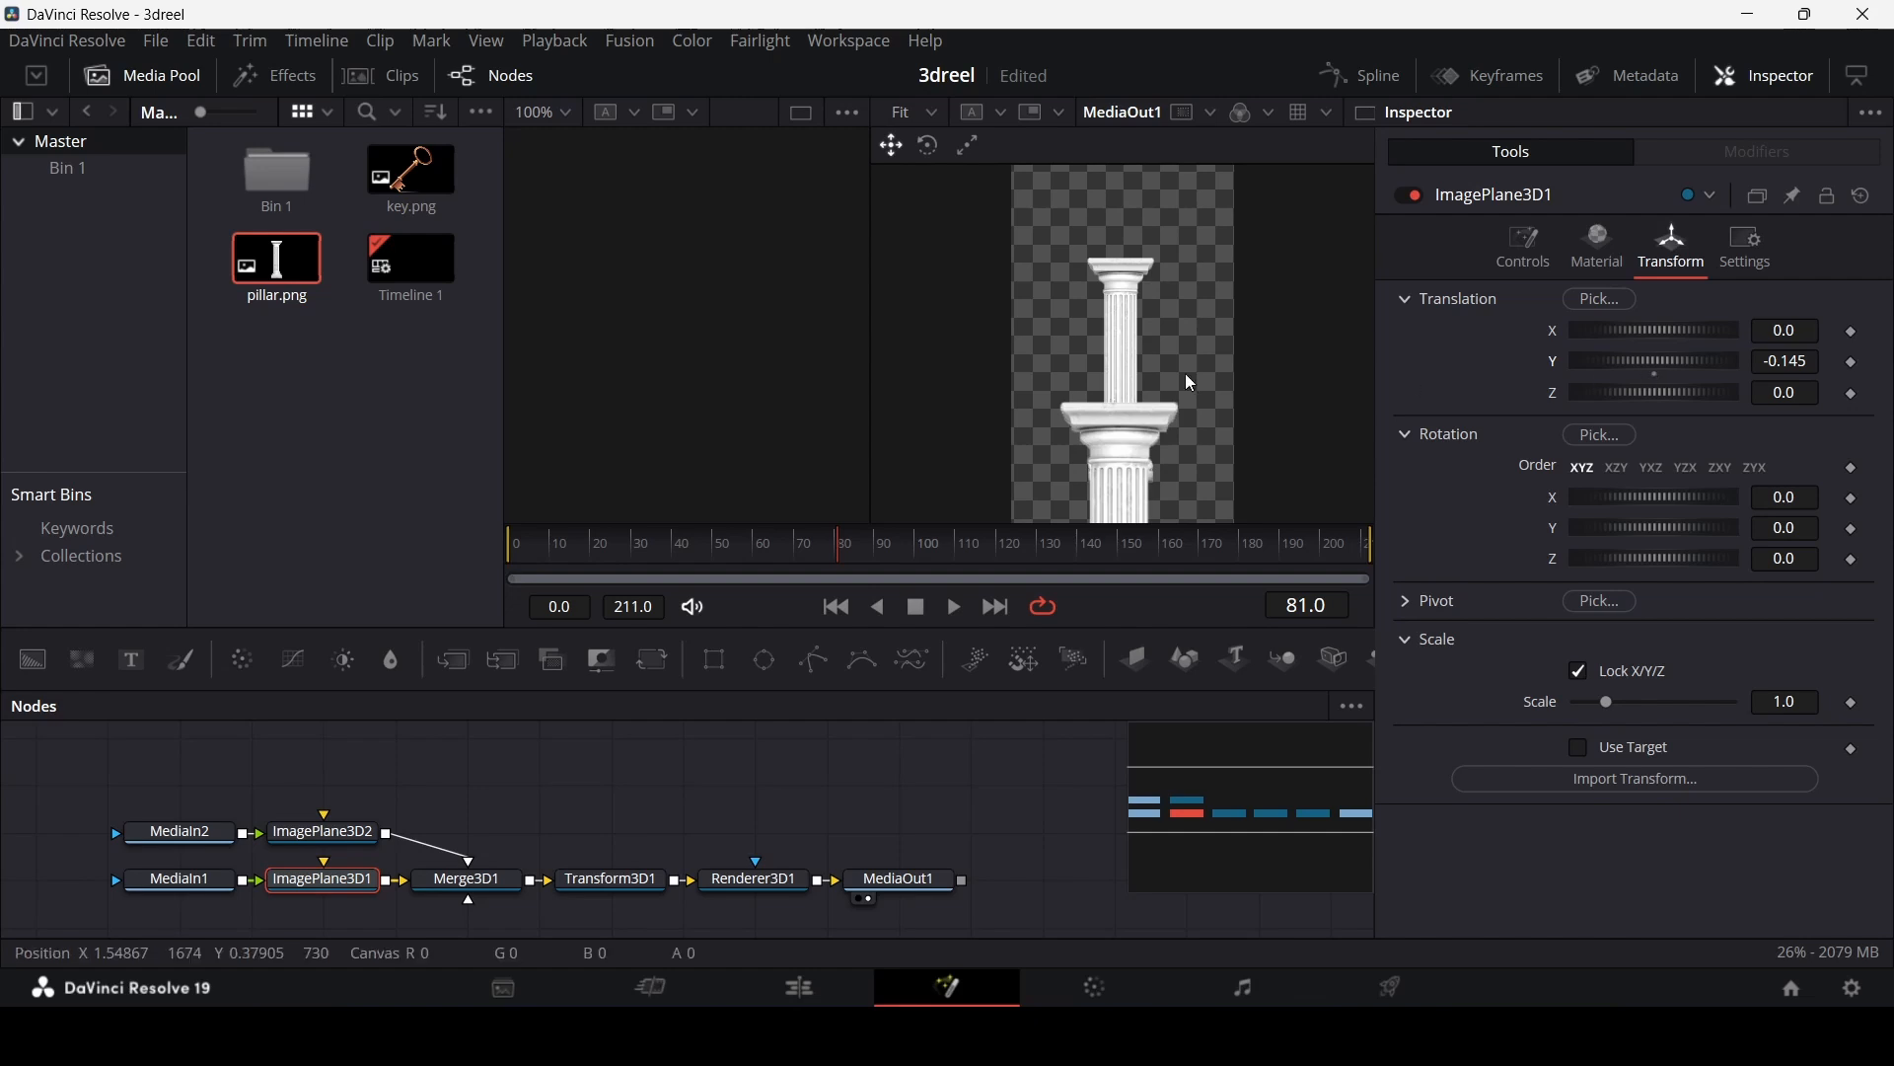
left_click(1815, 365)
key("BackSpace")
key("BackSpace")
key("Tab")
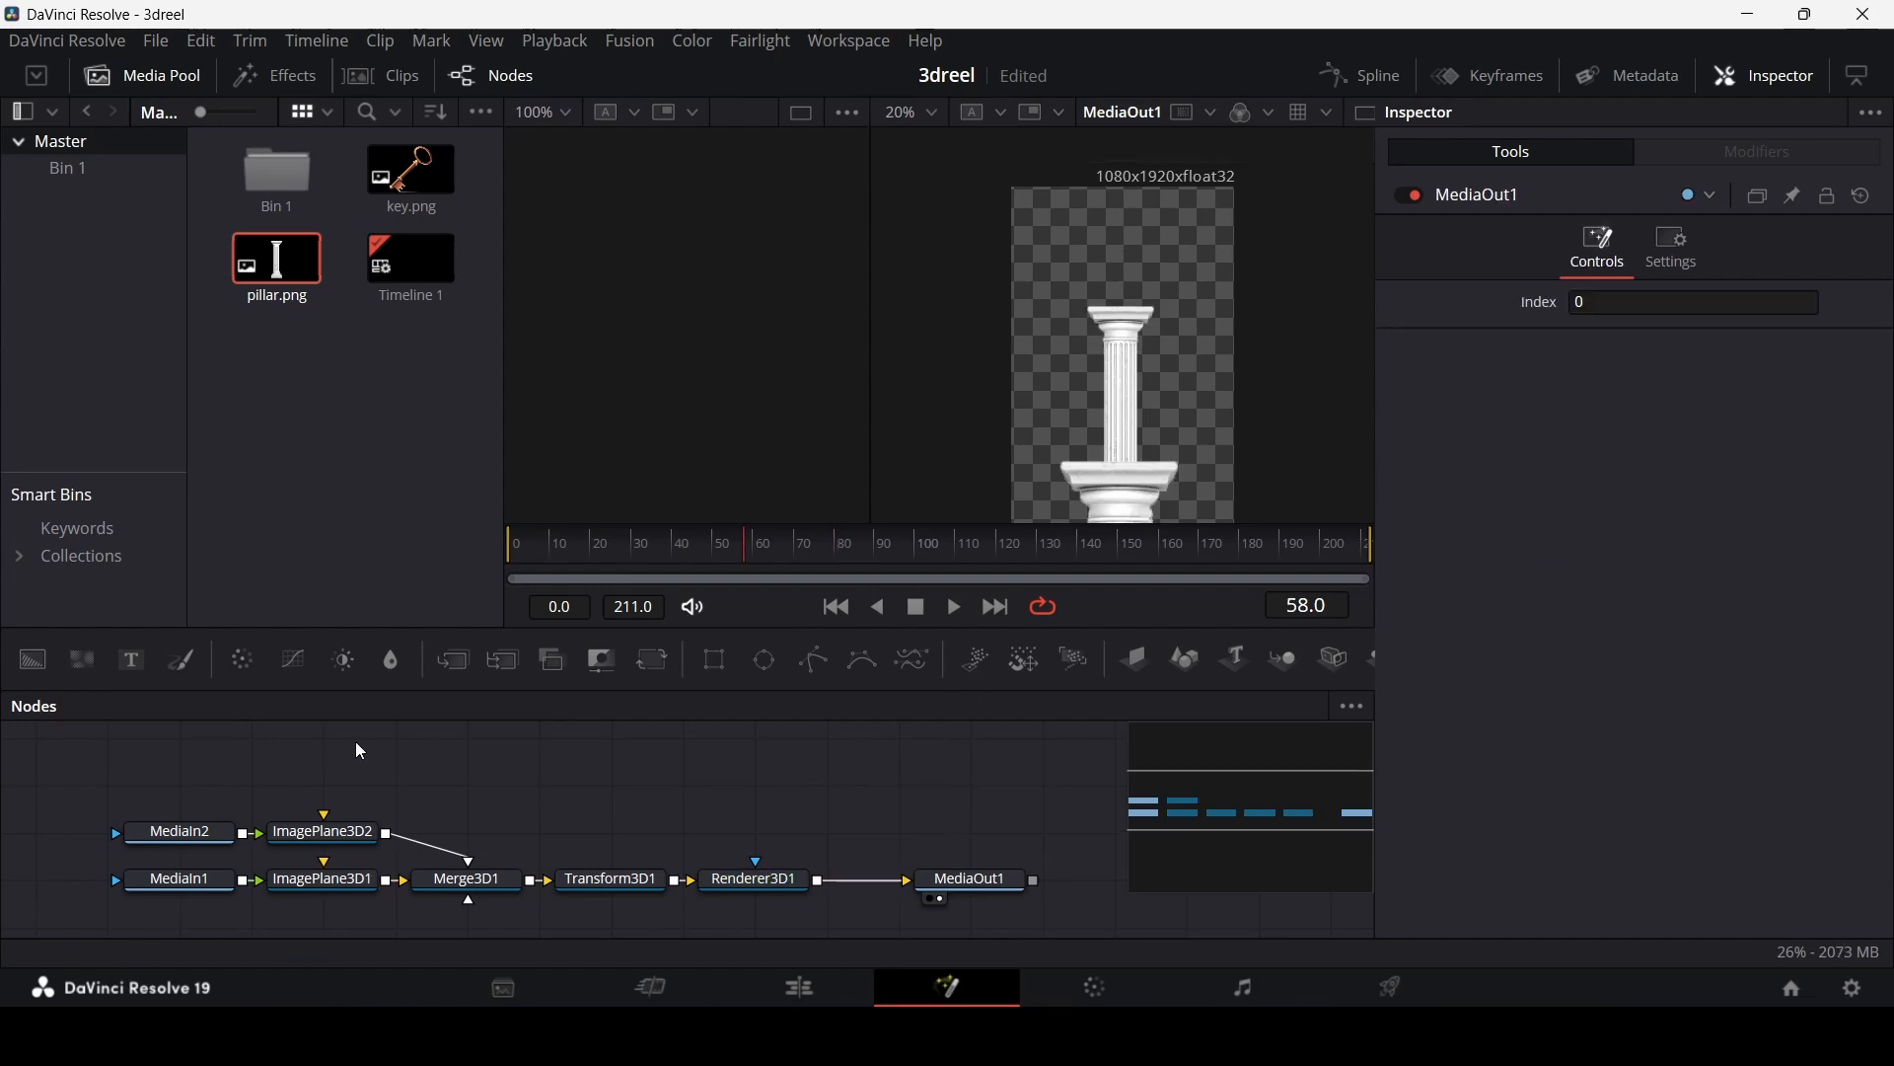
Step: Insert a Merge node between Renderer3D1 and MediaOut1
left_click(777, 878)
left_click(456, 660)
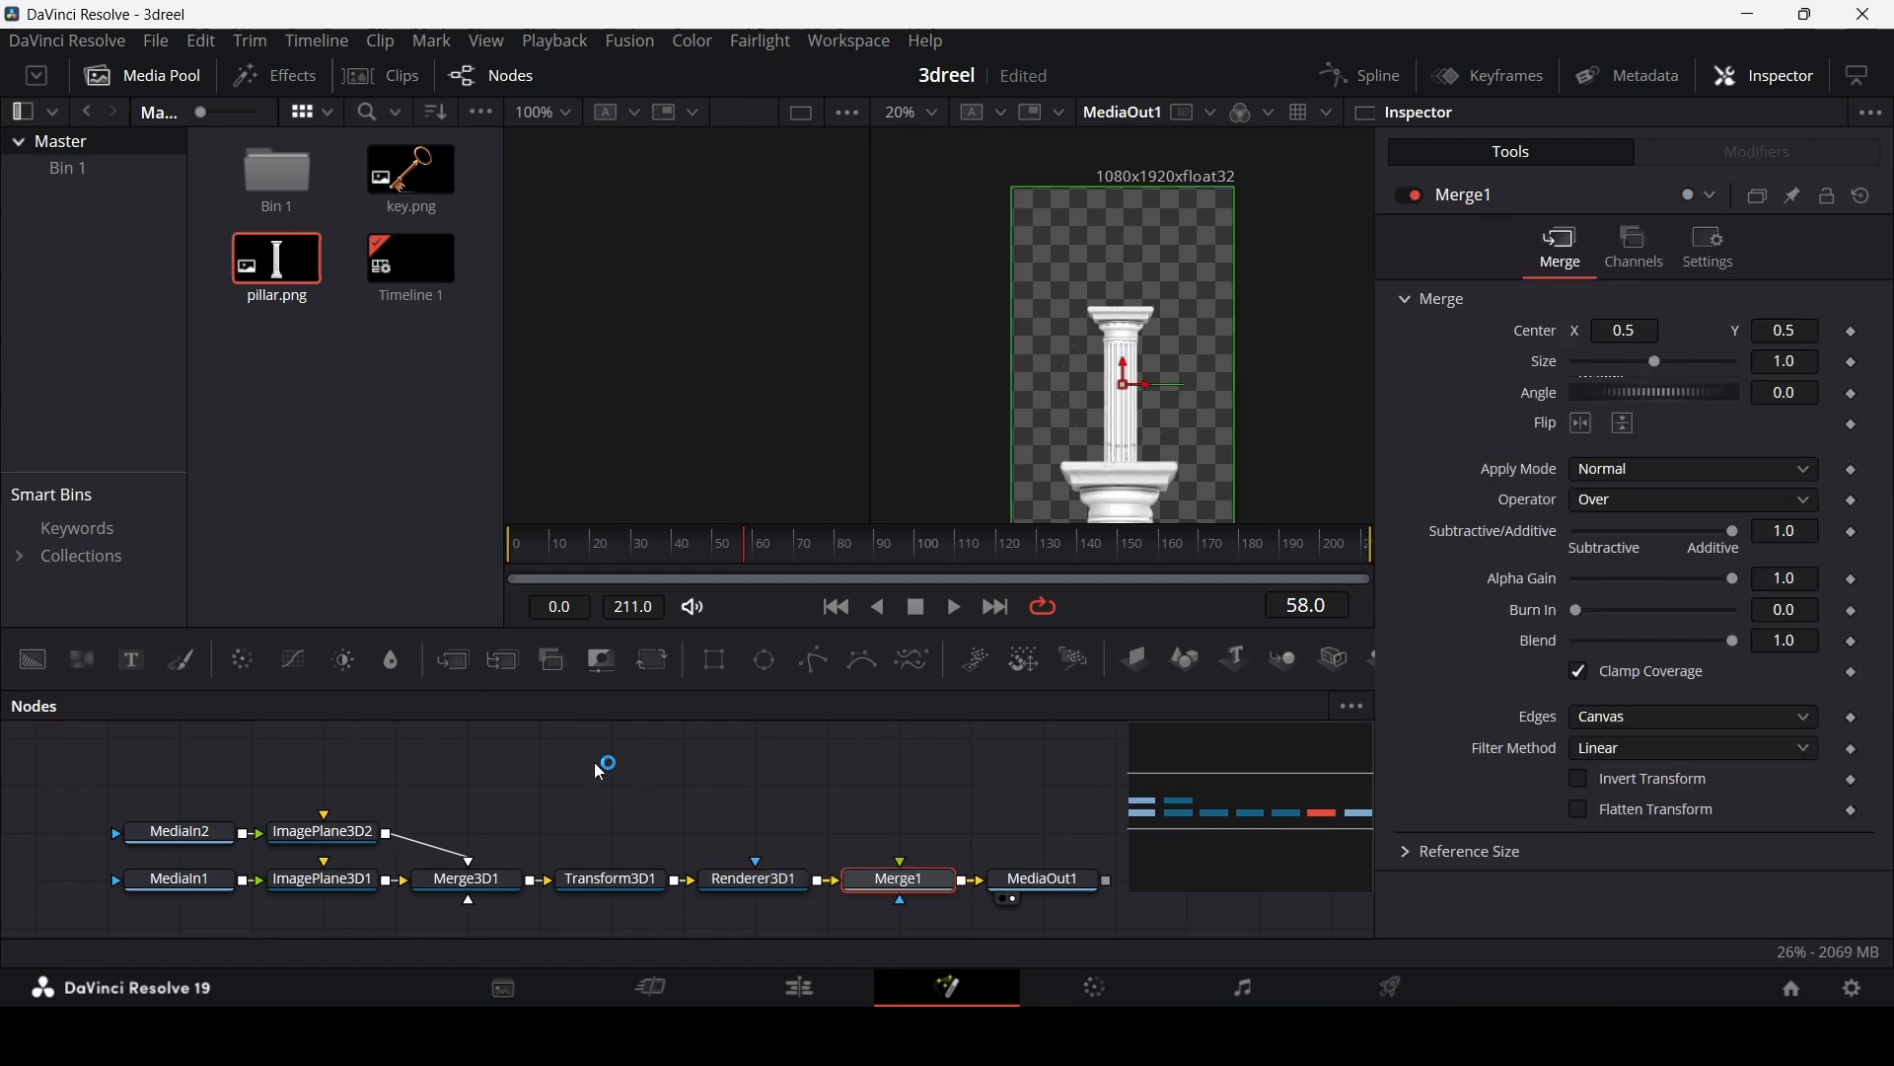
left_click(854, 799)
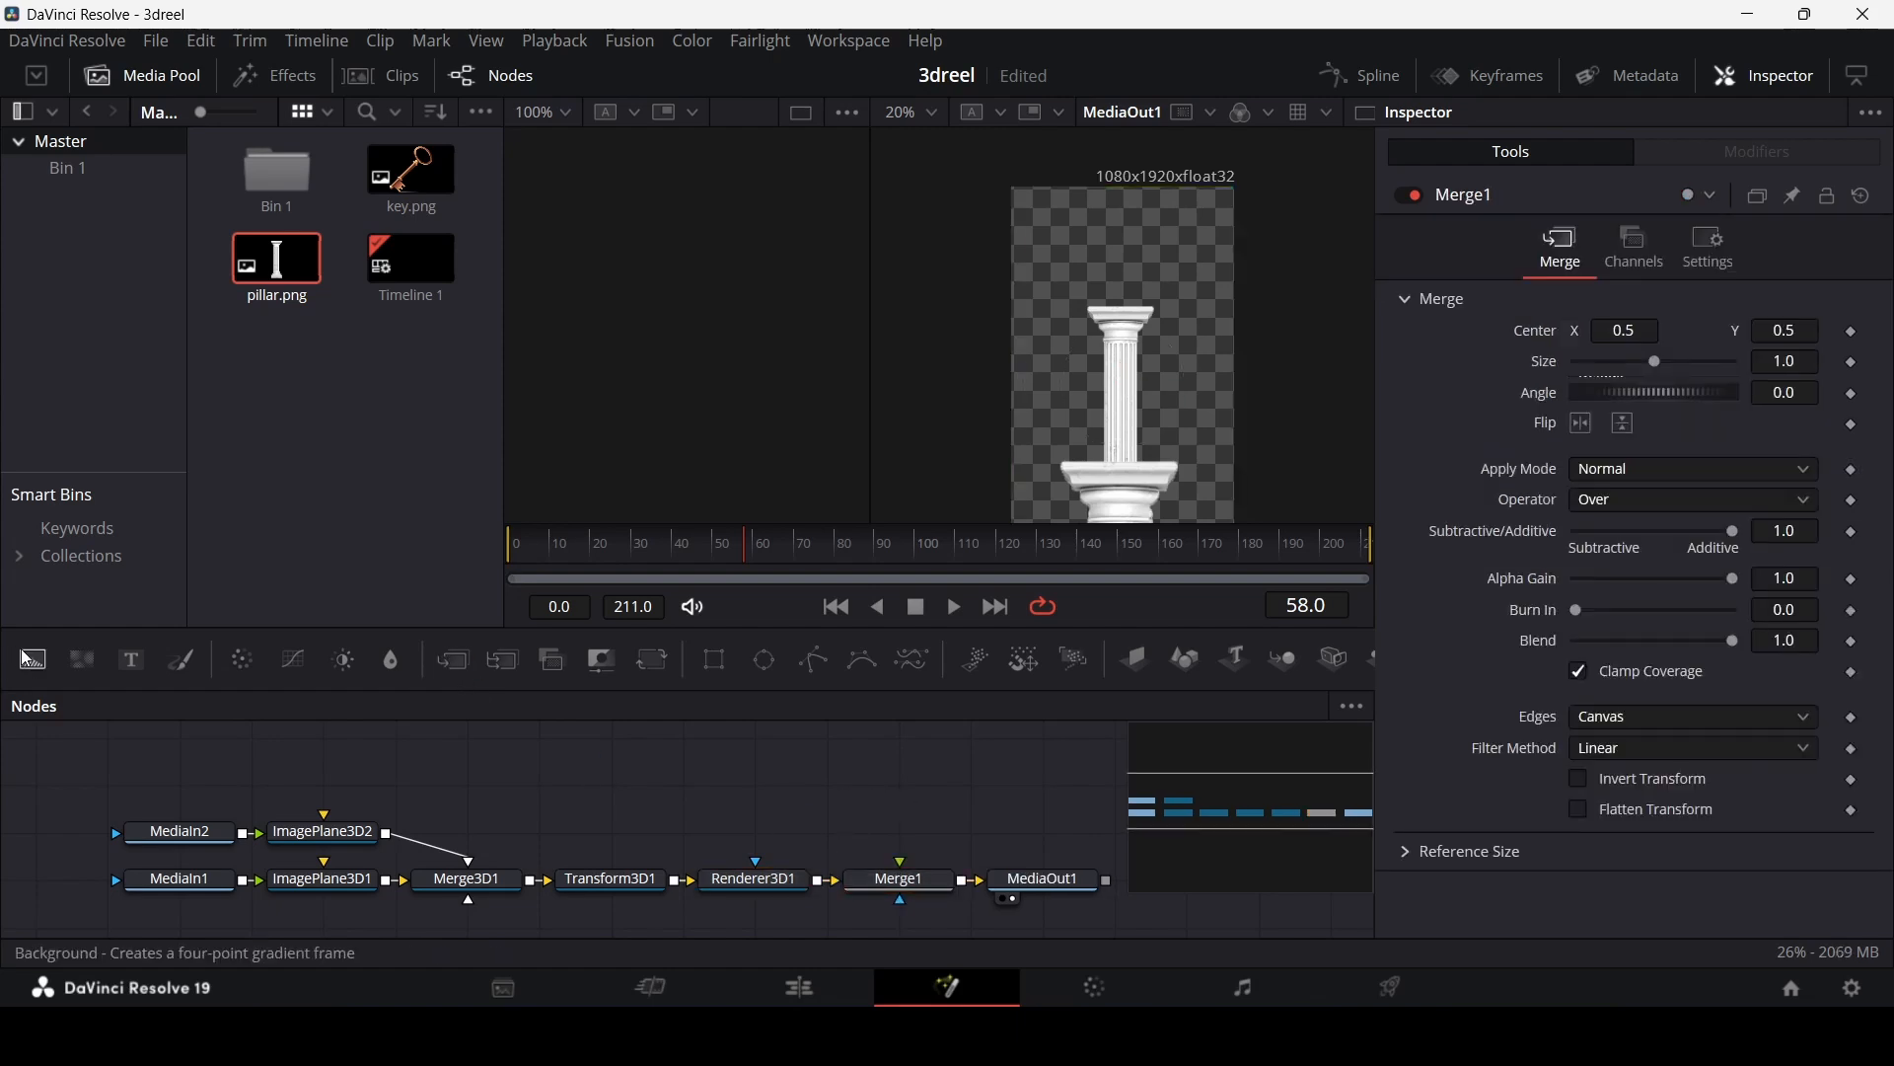
Step: Add a separate Background node with alpha 0.0 above the node chain and attach a Grid node to it
left_click_drag(27, 657, 686, 785)
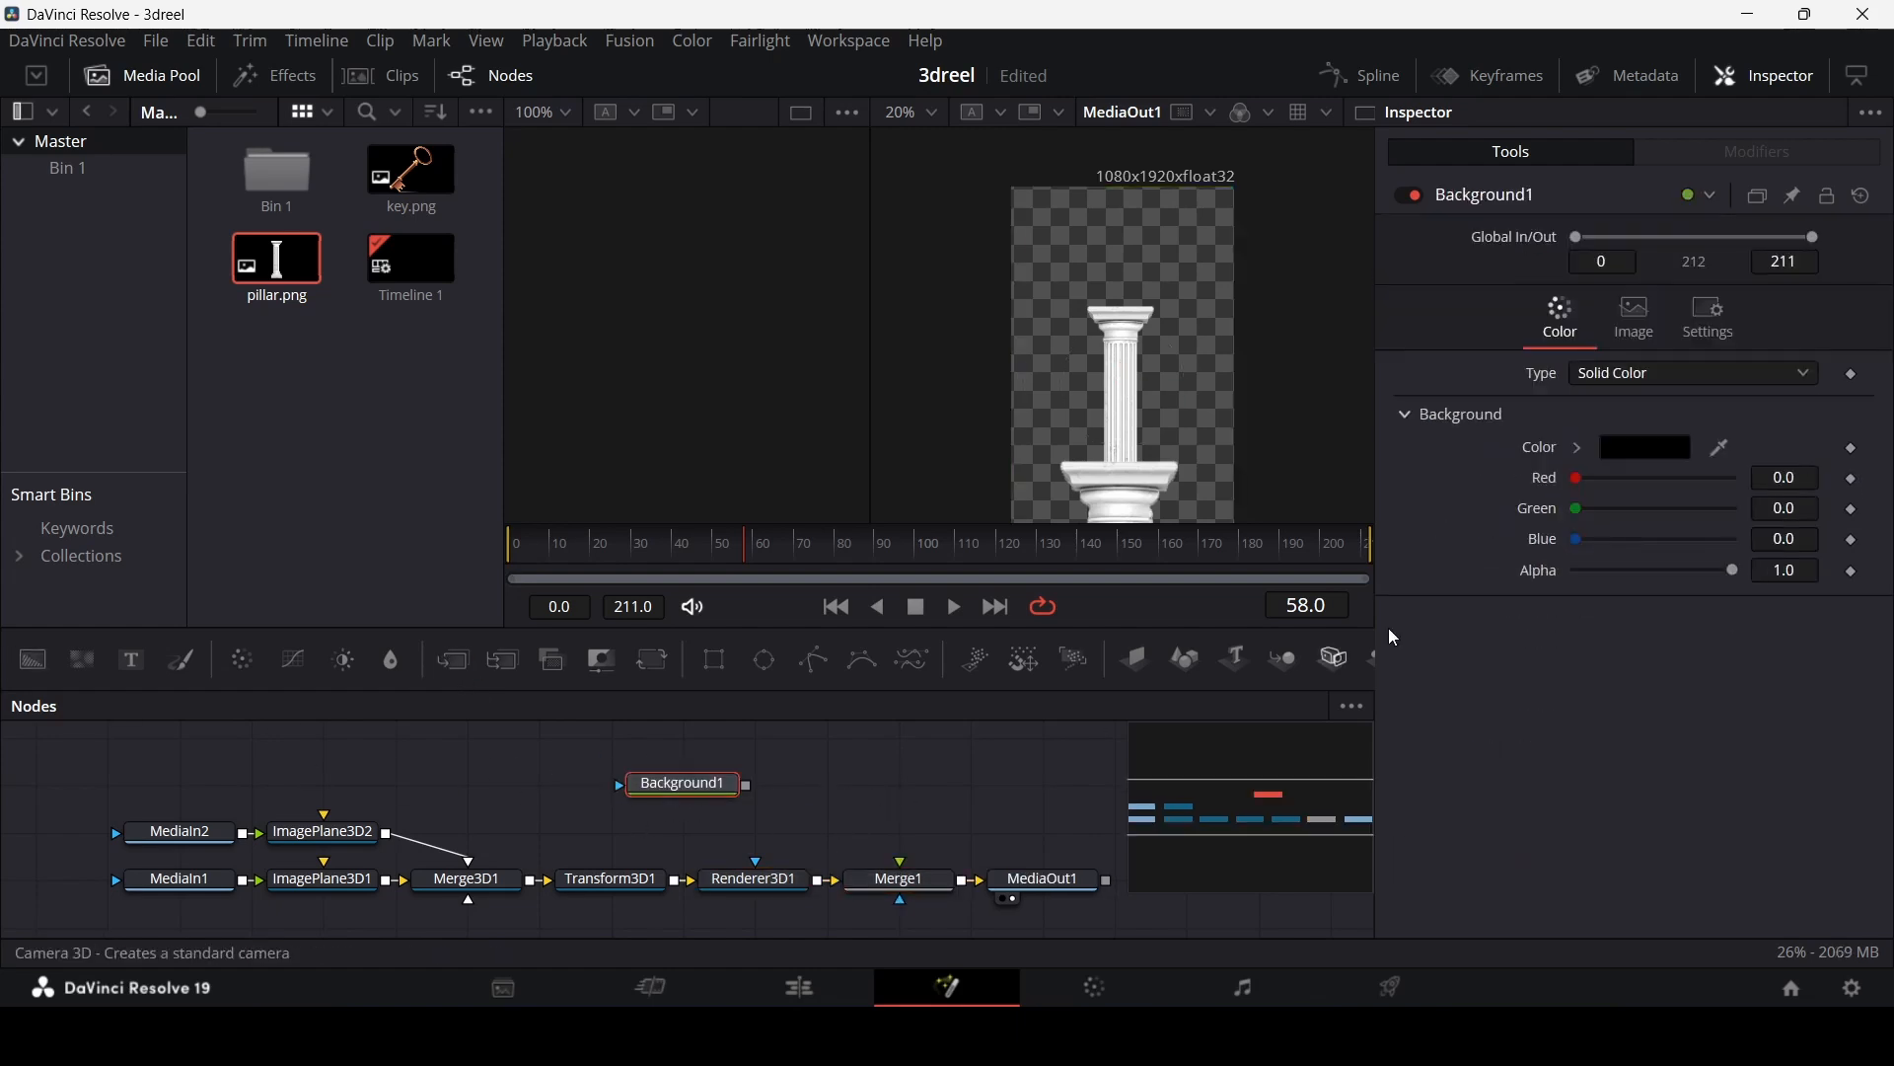
left_click_drag(1755, 576, 1437, 655)
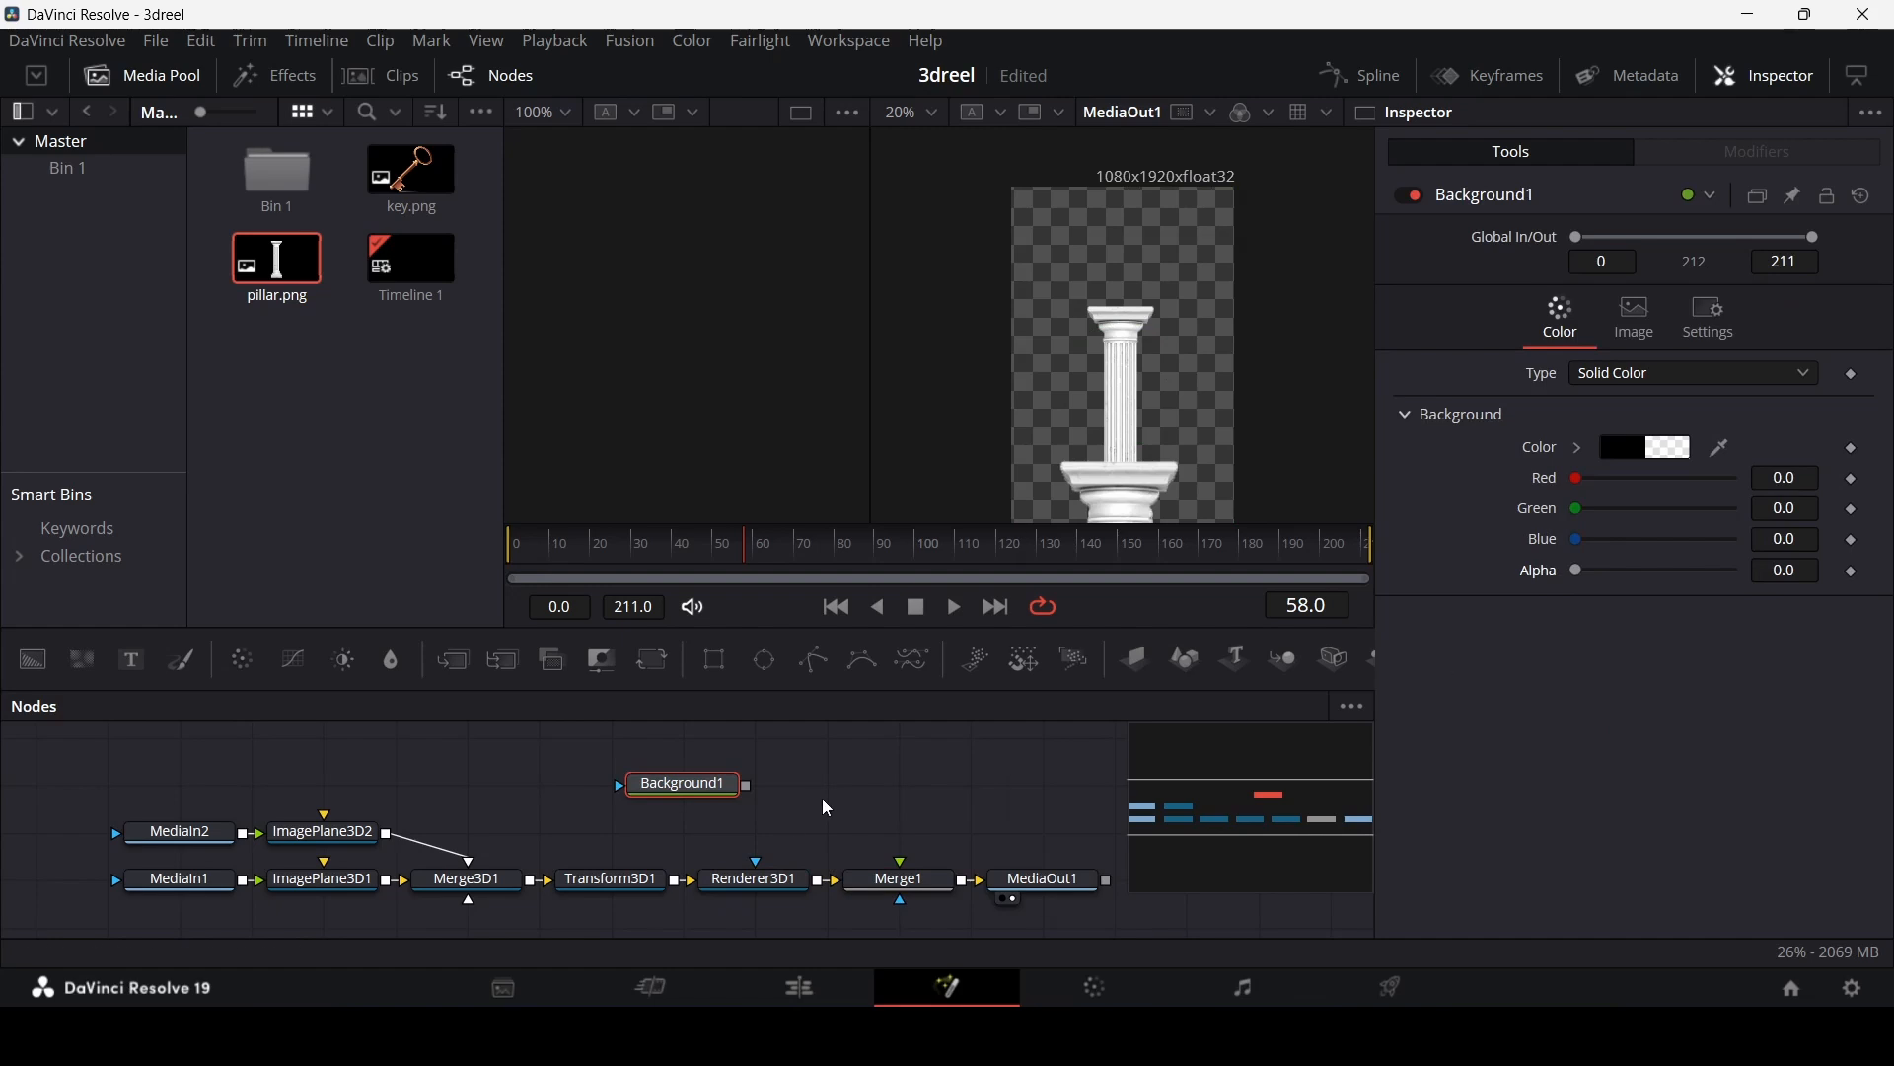
key("shift+space")
type("grid")
key("Up")
key("Return")
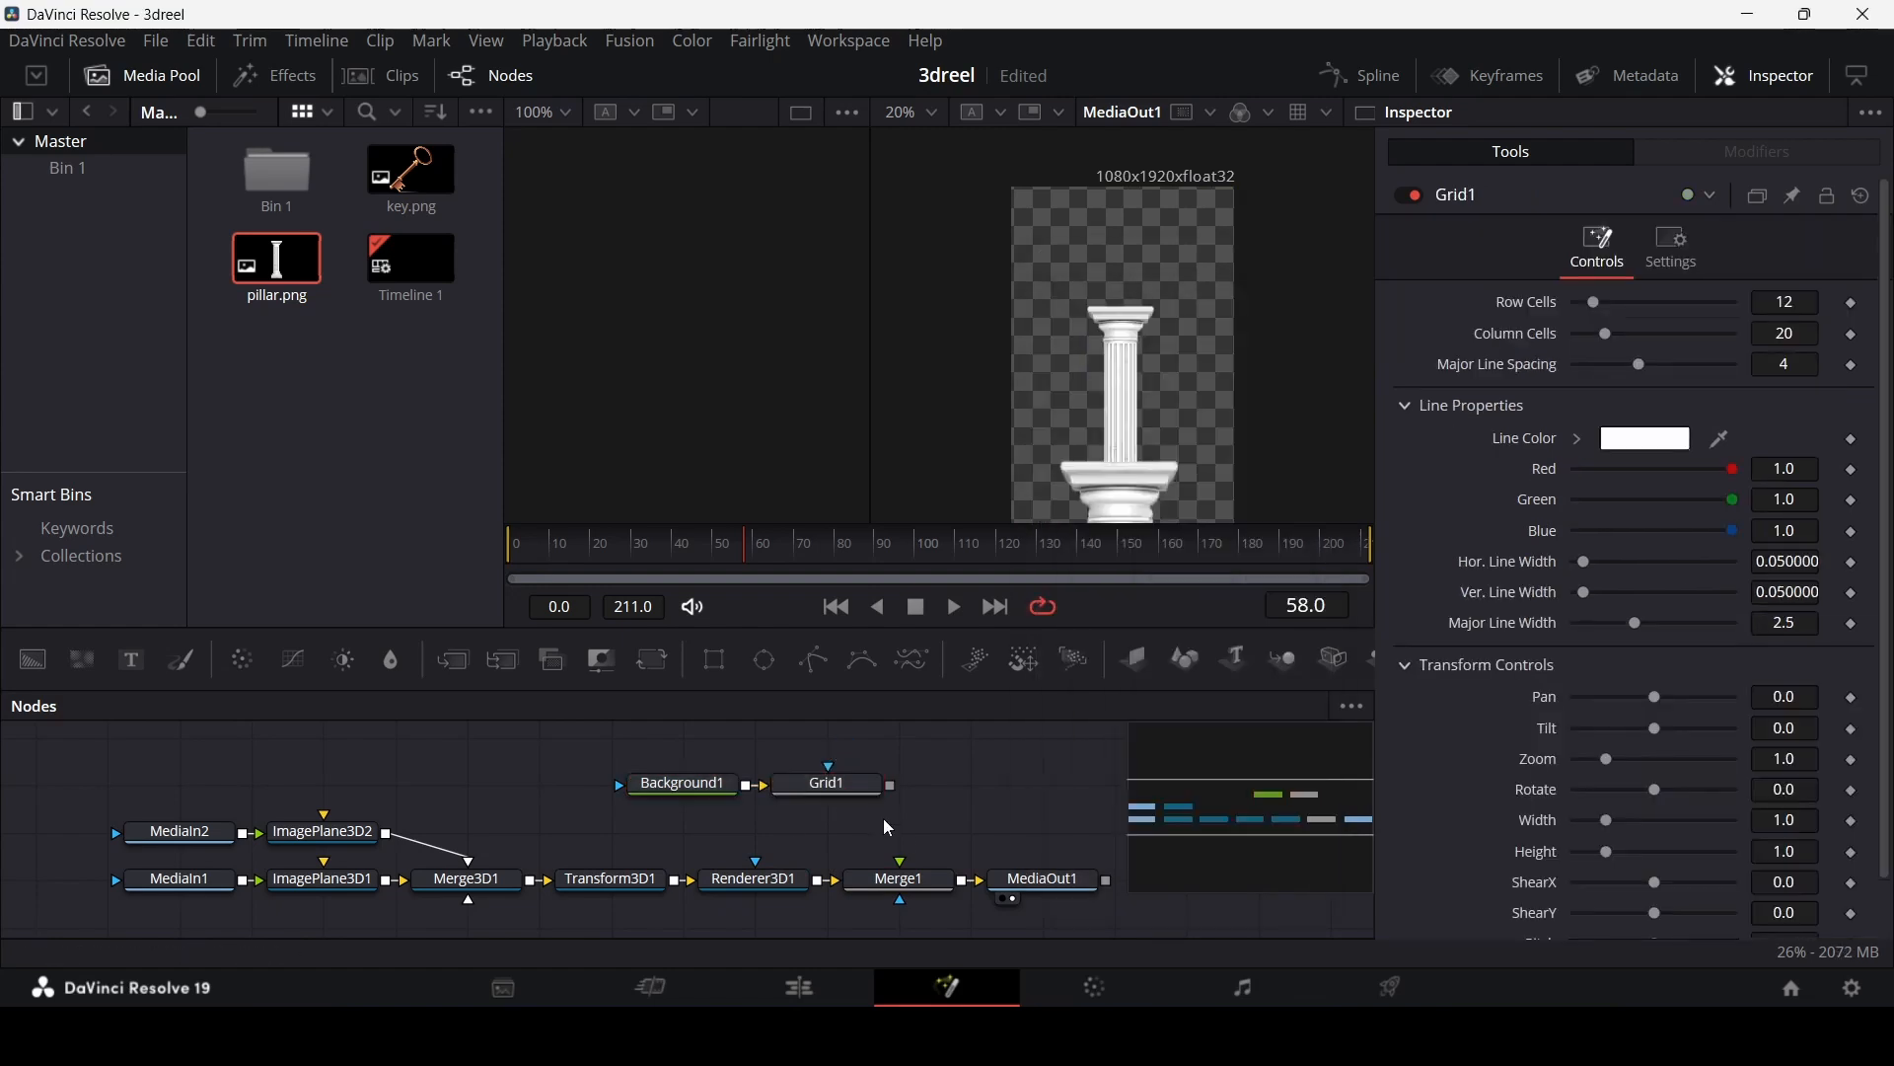
Step: Shift the Background and Grid nodes back along their row and attach a MultiMerge node after Grid1
left_click_drag(685, 825, 771, 790)
left_click(941, 771)
left_click(797, 794)
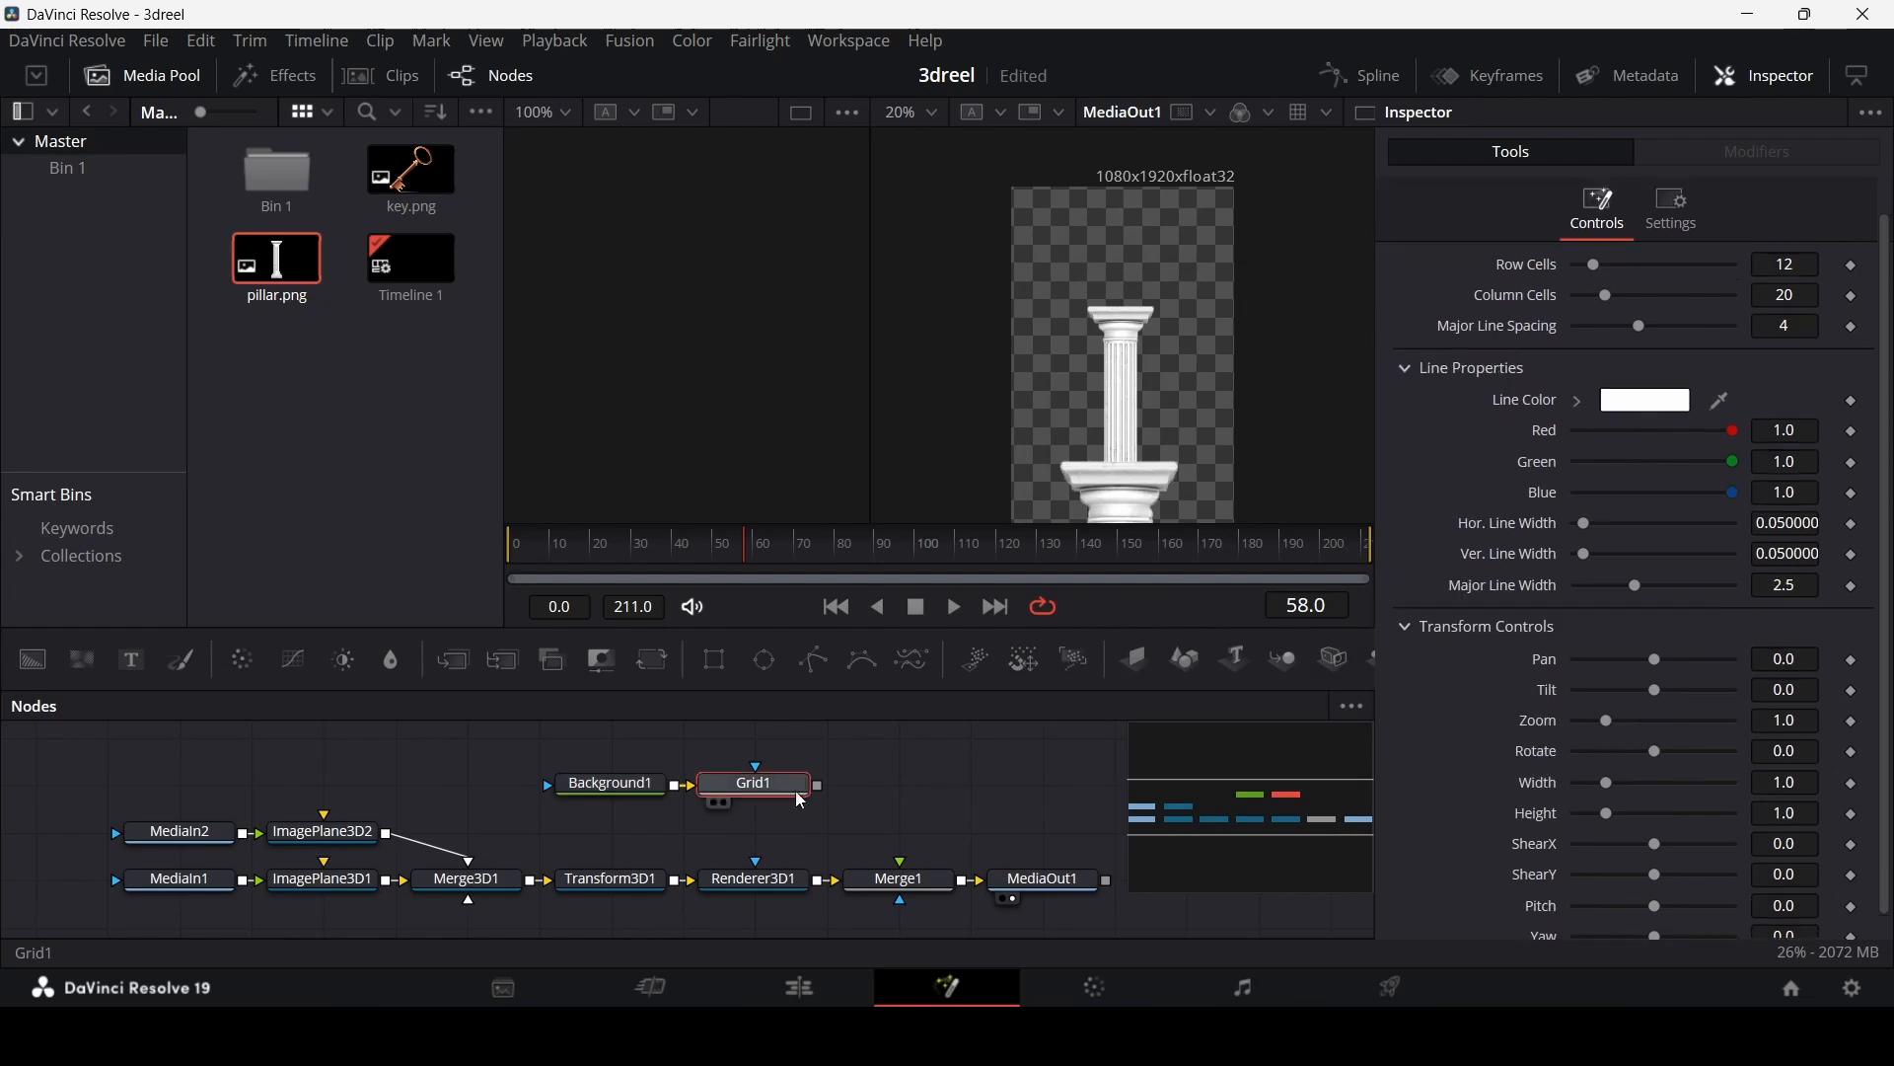
left_click(503, 659)
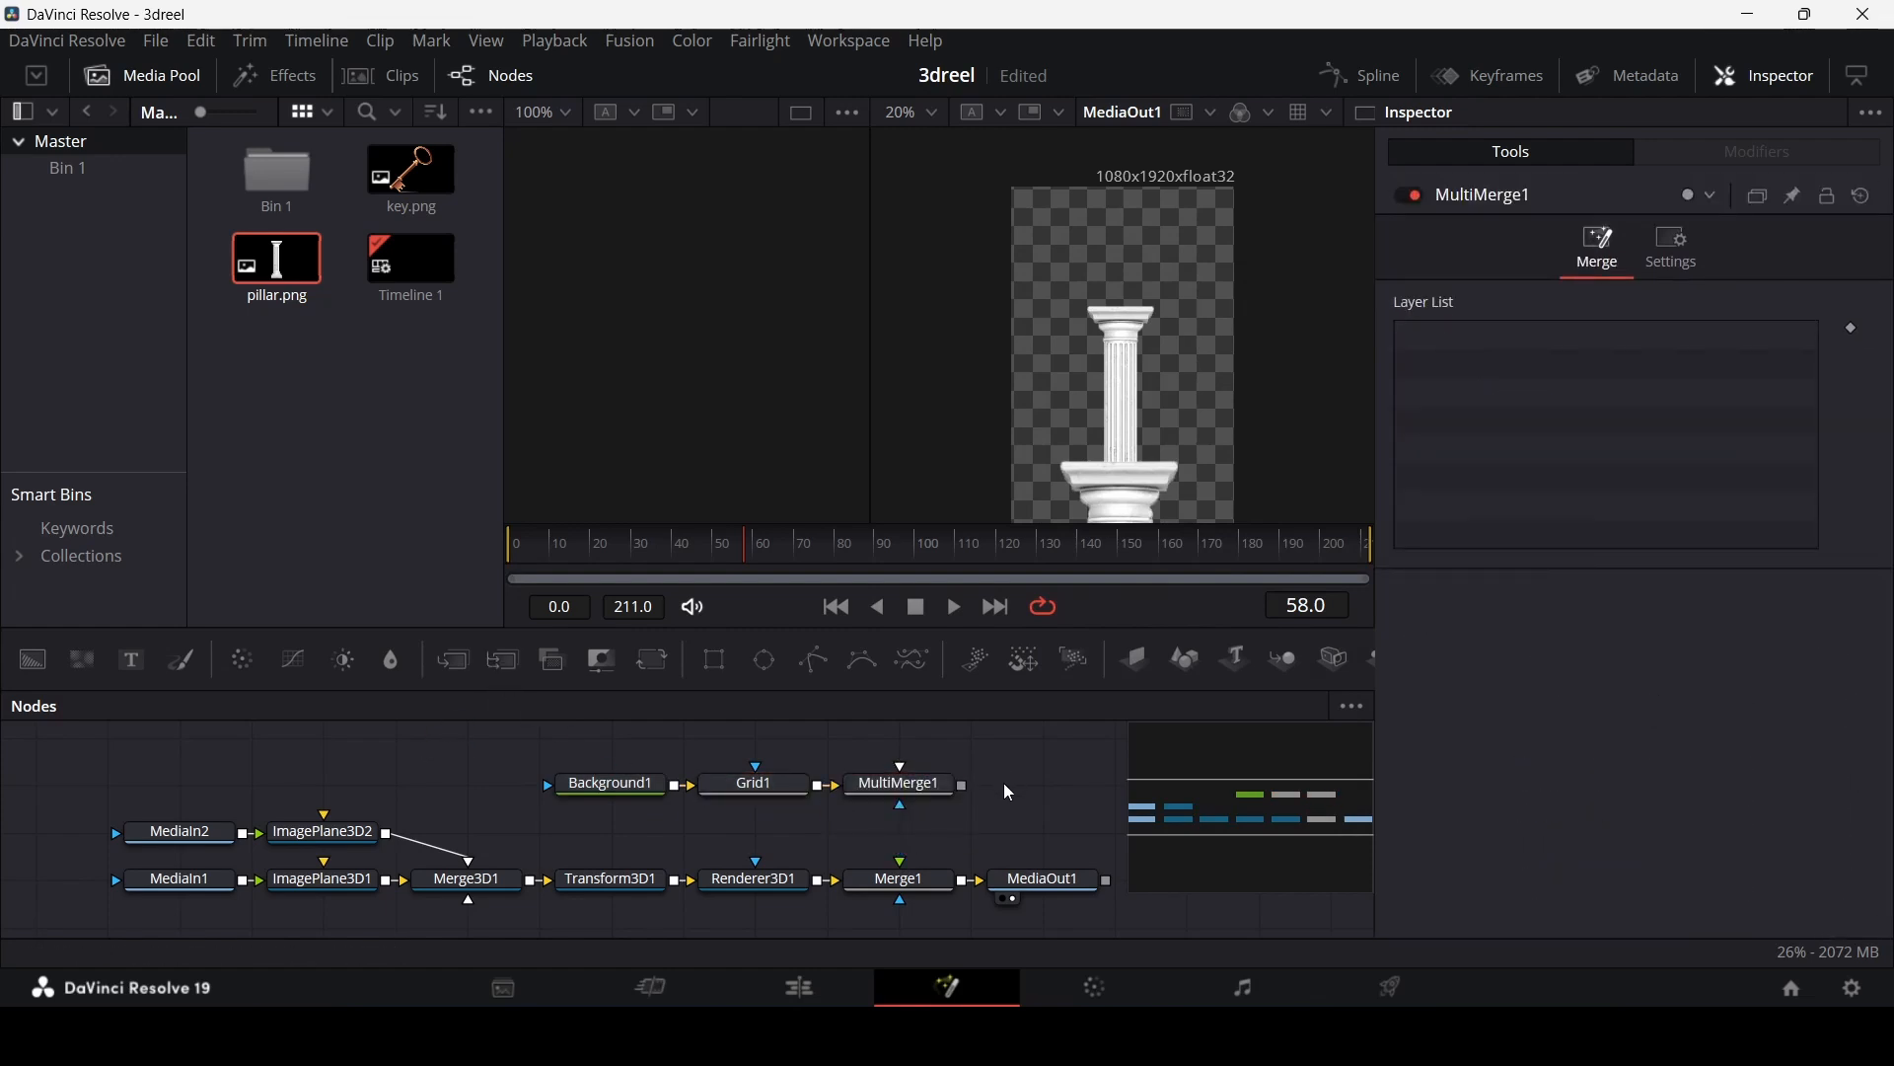
Step: Set Grid1 to 40 row cells, 50 column cells, major line spacing 0 and zoom 4.0, and show MultiMerge1 in the empty viewer
left_click(770, 790)
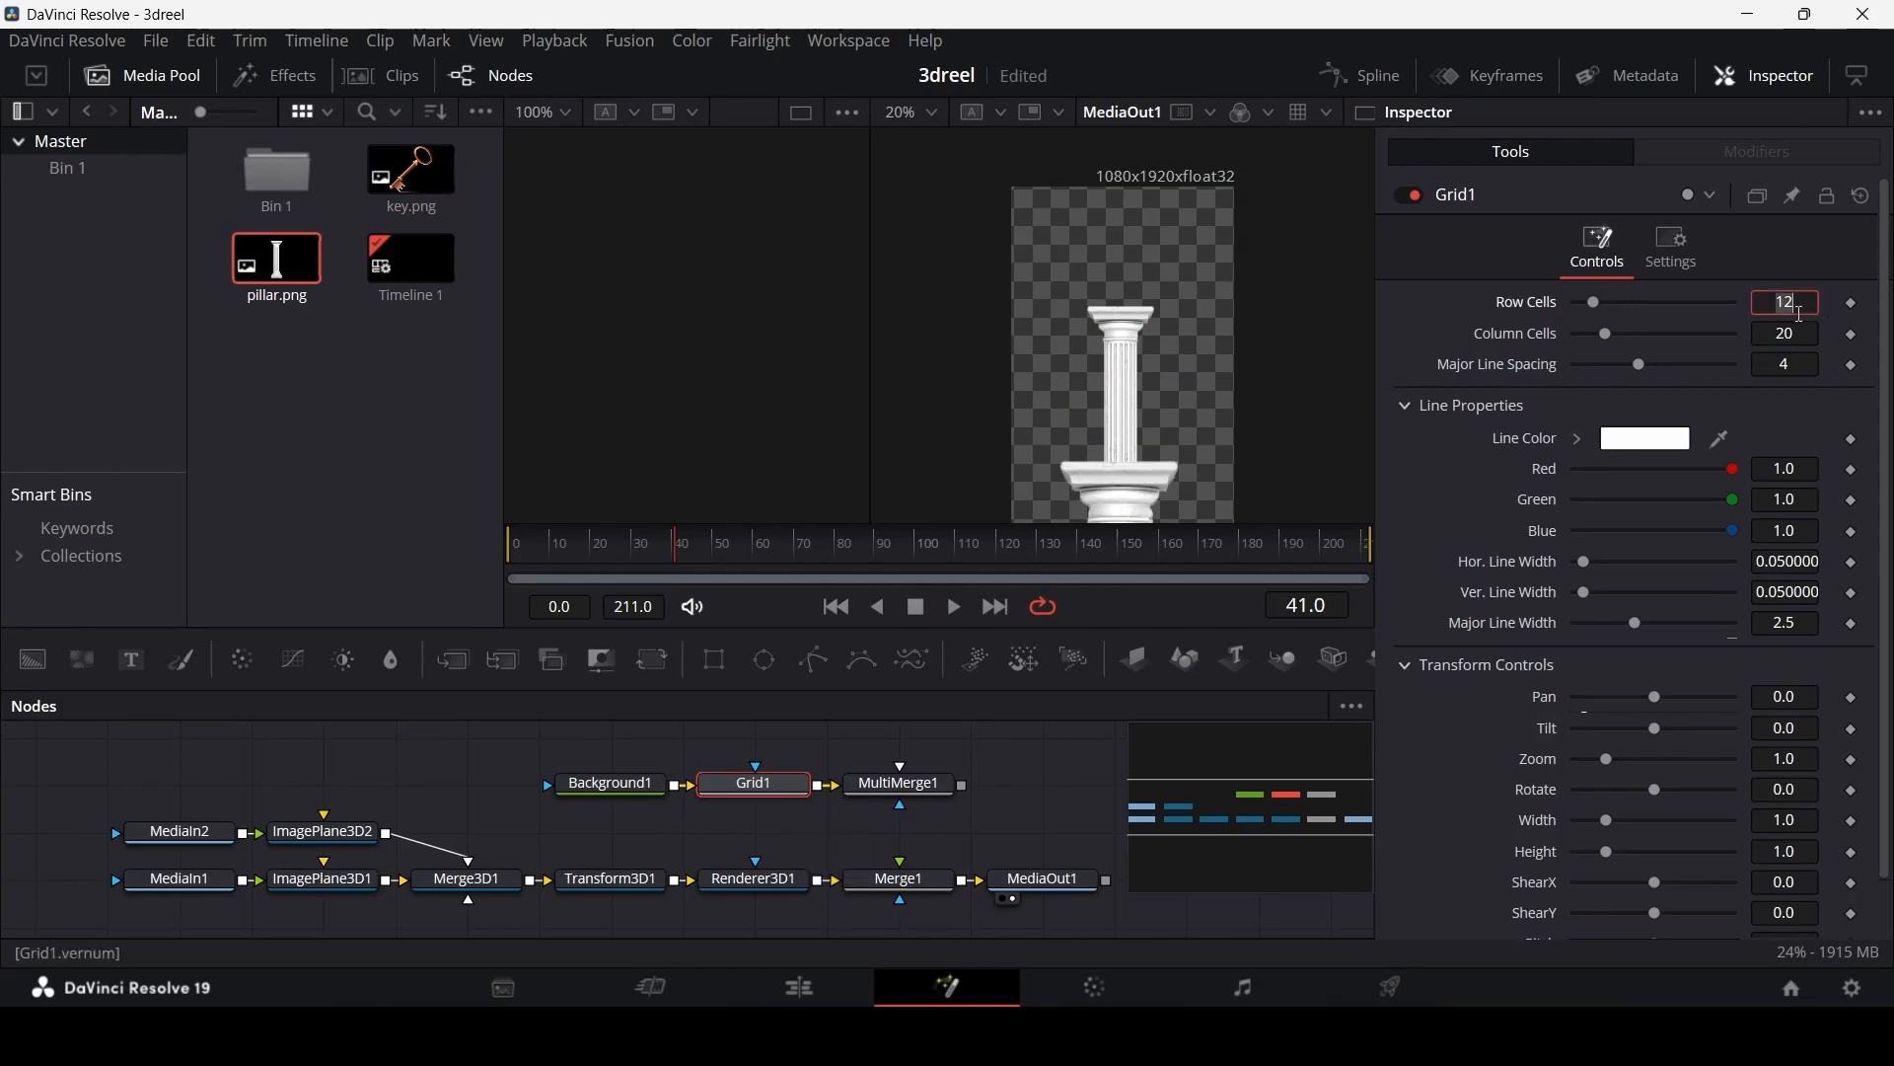
left_click(1802, 314)
type("40")
key("Tab")
type("50")
key("Tab")
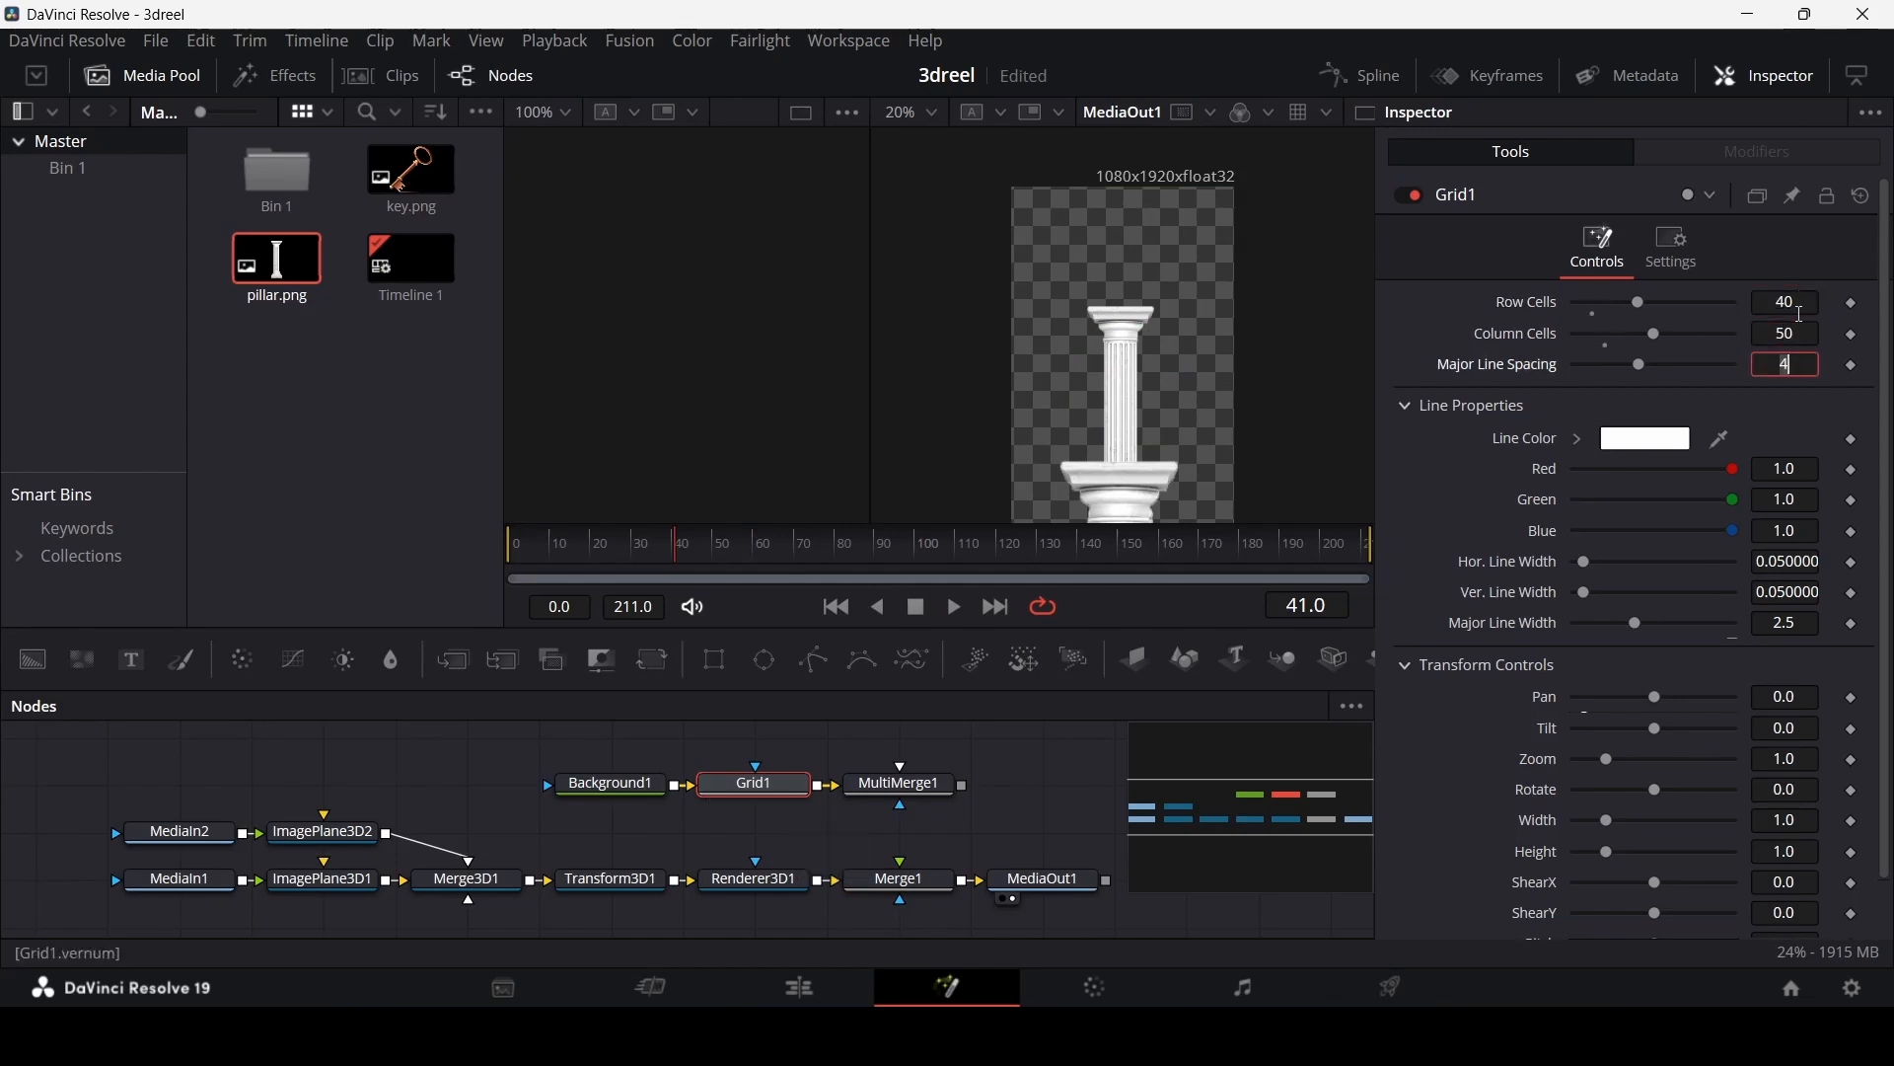
type("0")
key("Tab")
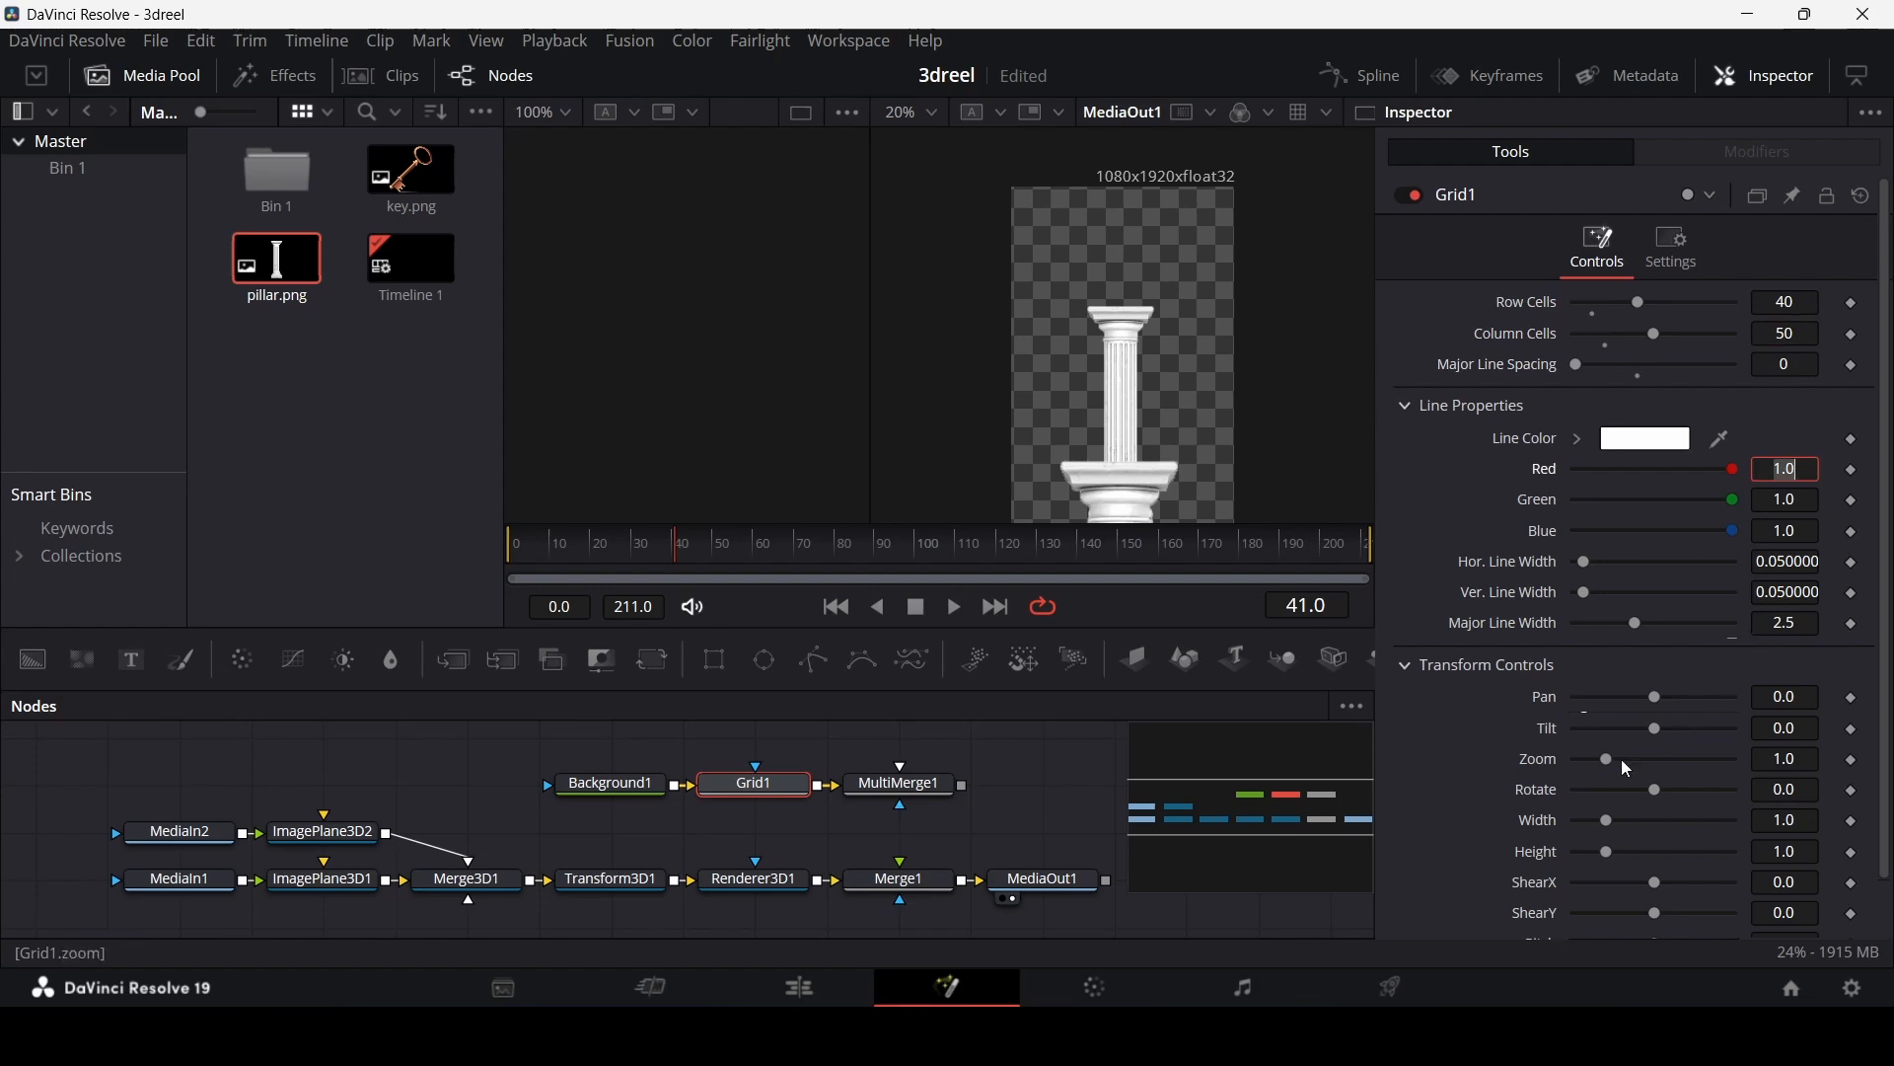
left_click_drag(1606, 759, 1615, 761)
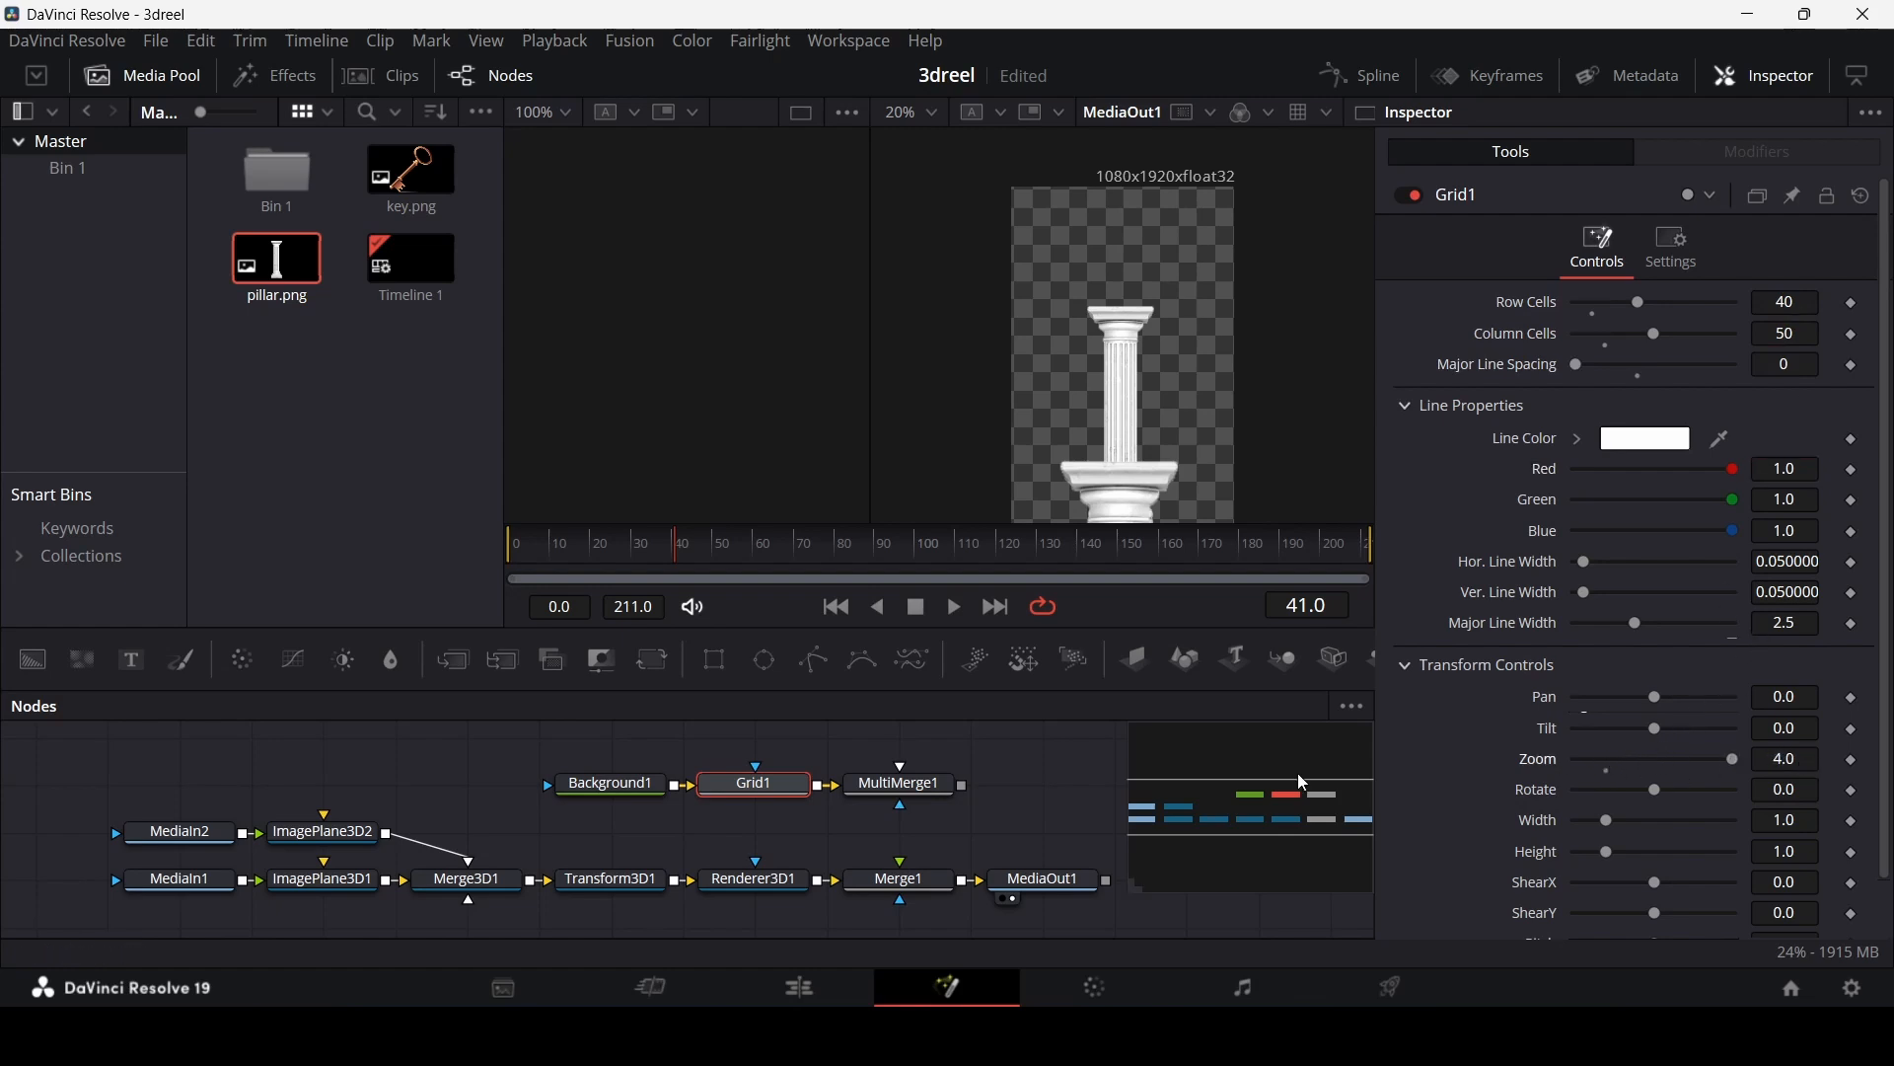
left_click(949, 785)
key("1")
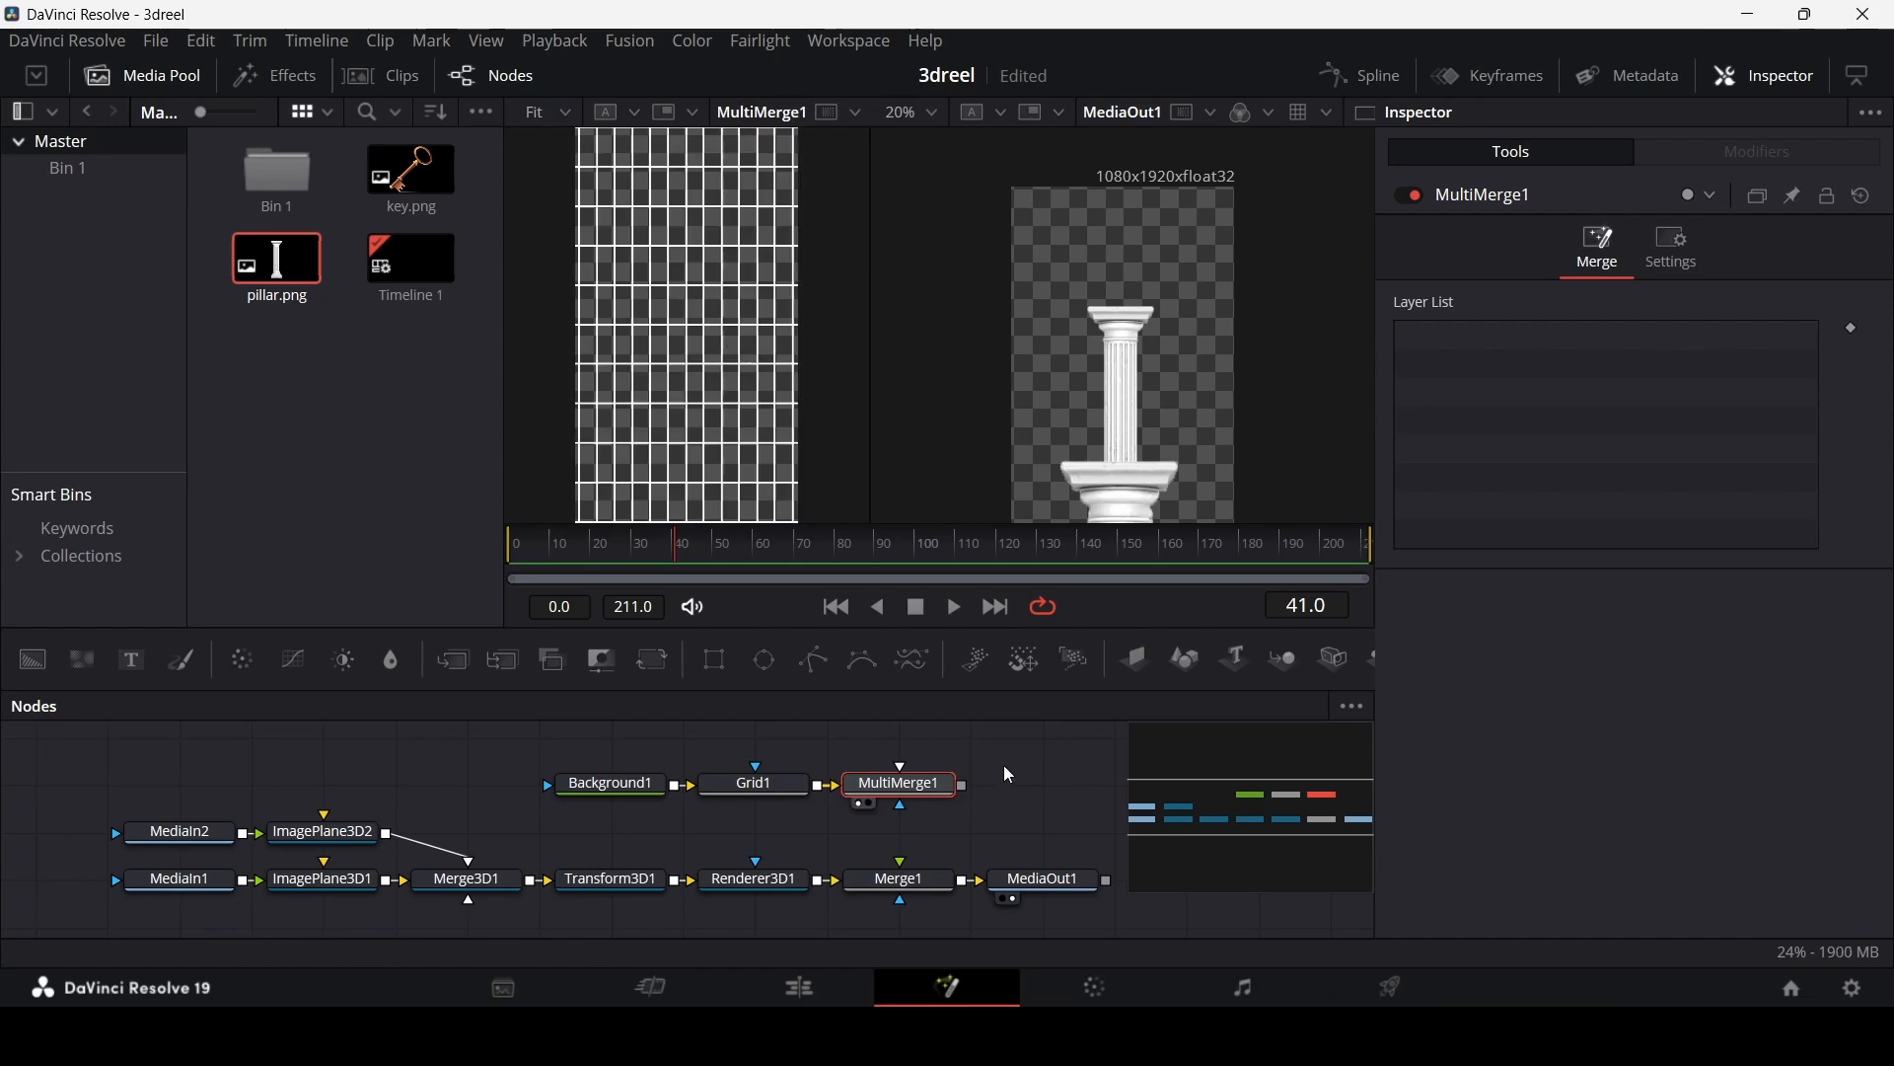
Step: Mask Grid1 with a Rectangle of width 0.567 and height 0.15, and connect MultiMerge1 to the foreground of Merge1
left_click_drag(715, 659, 755, 783)
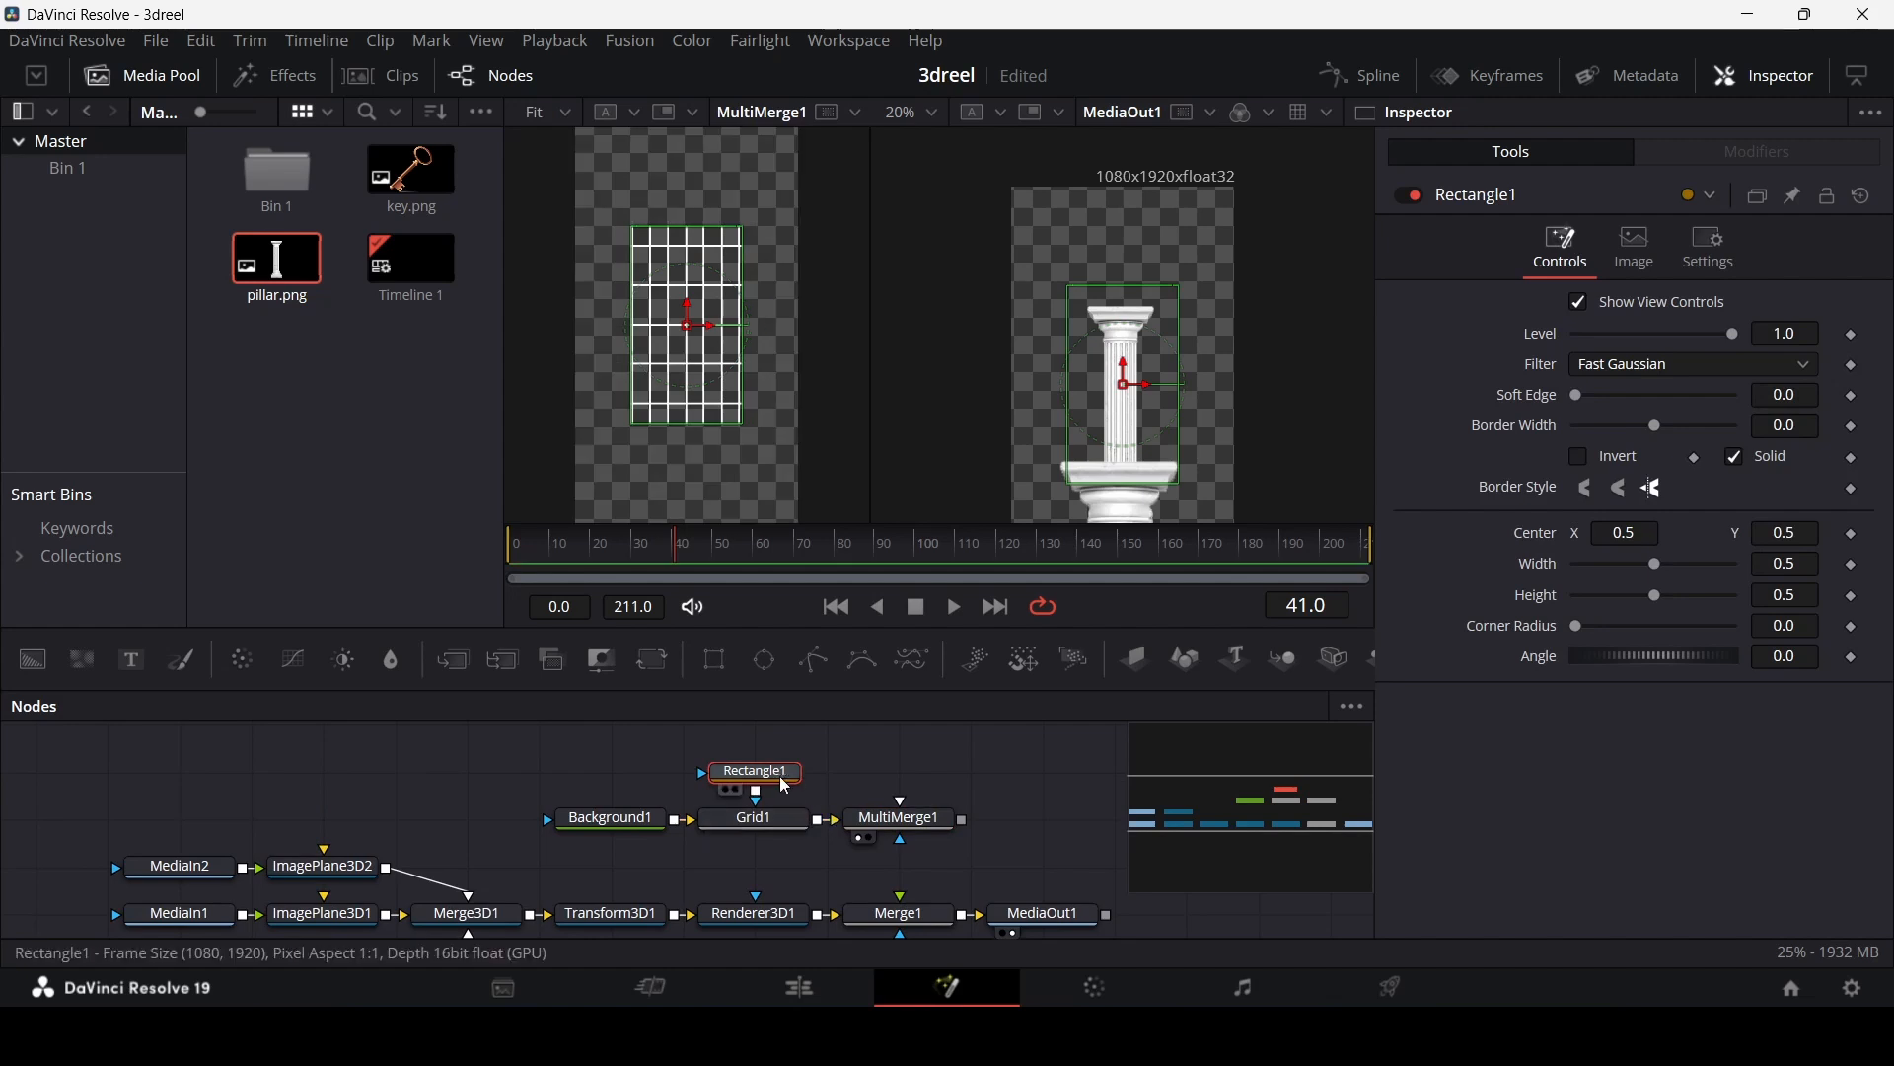
left_click_drag(1657, 564, 1612, 621)
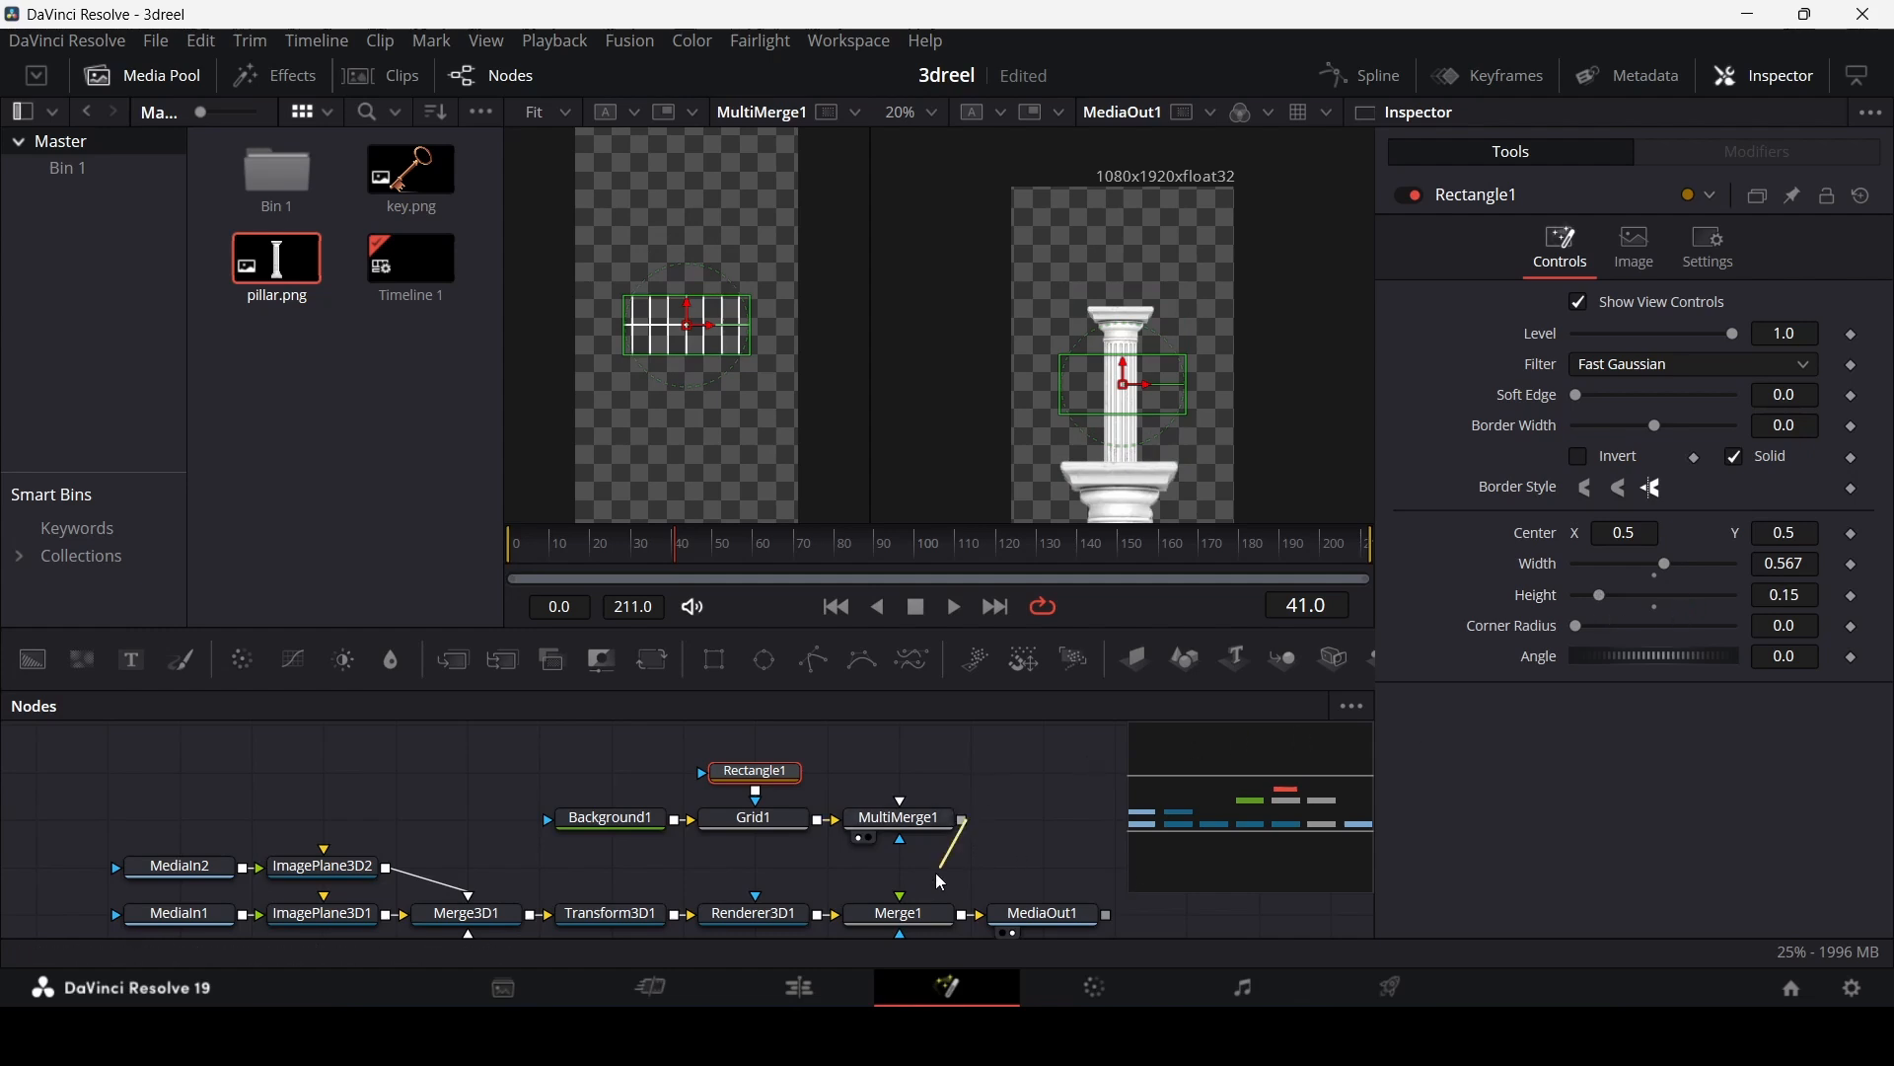
left_click_drag(965, 819, 900, 913)
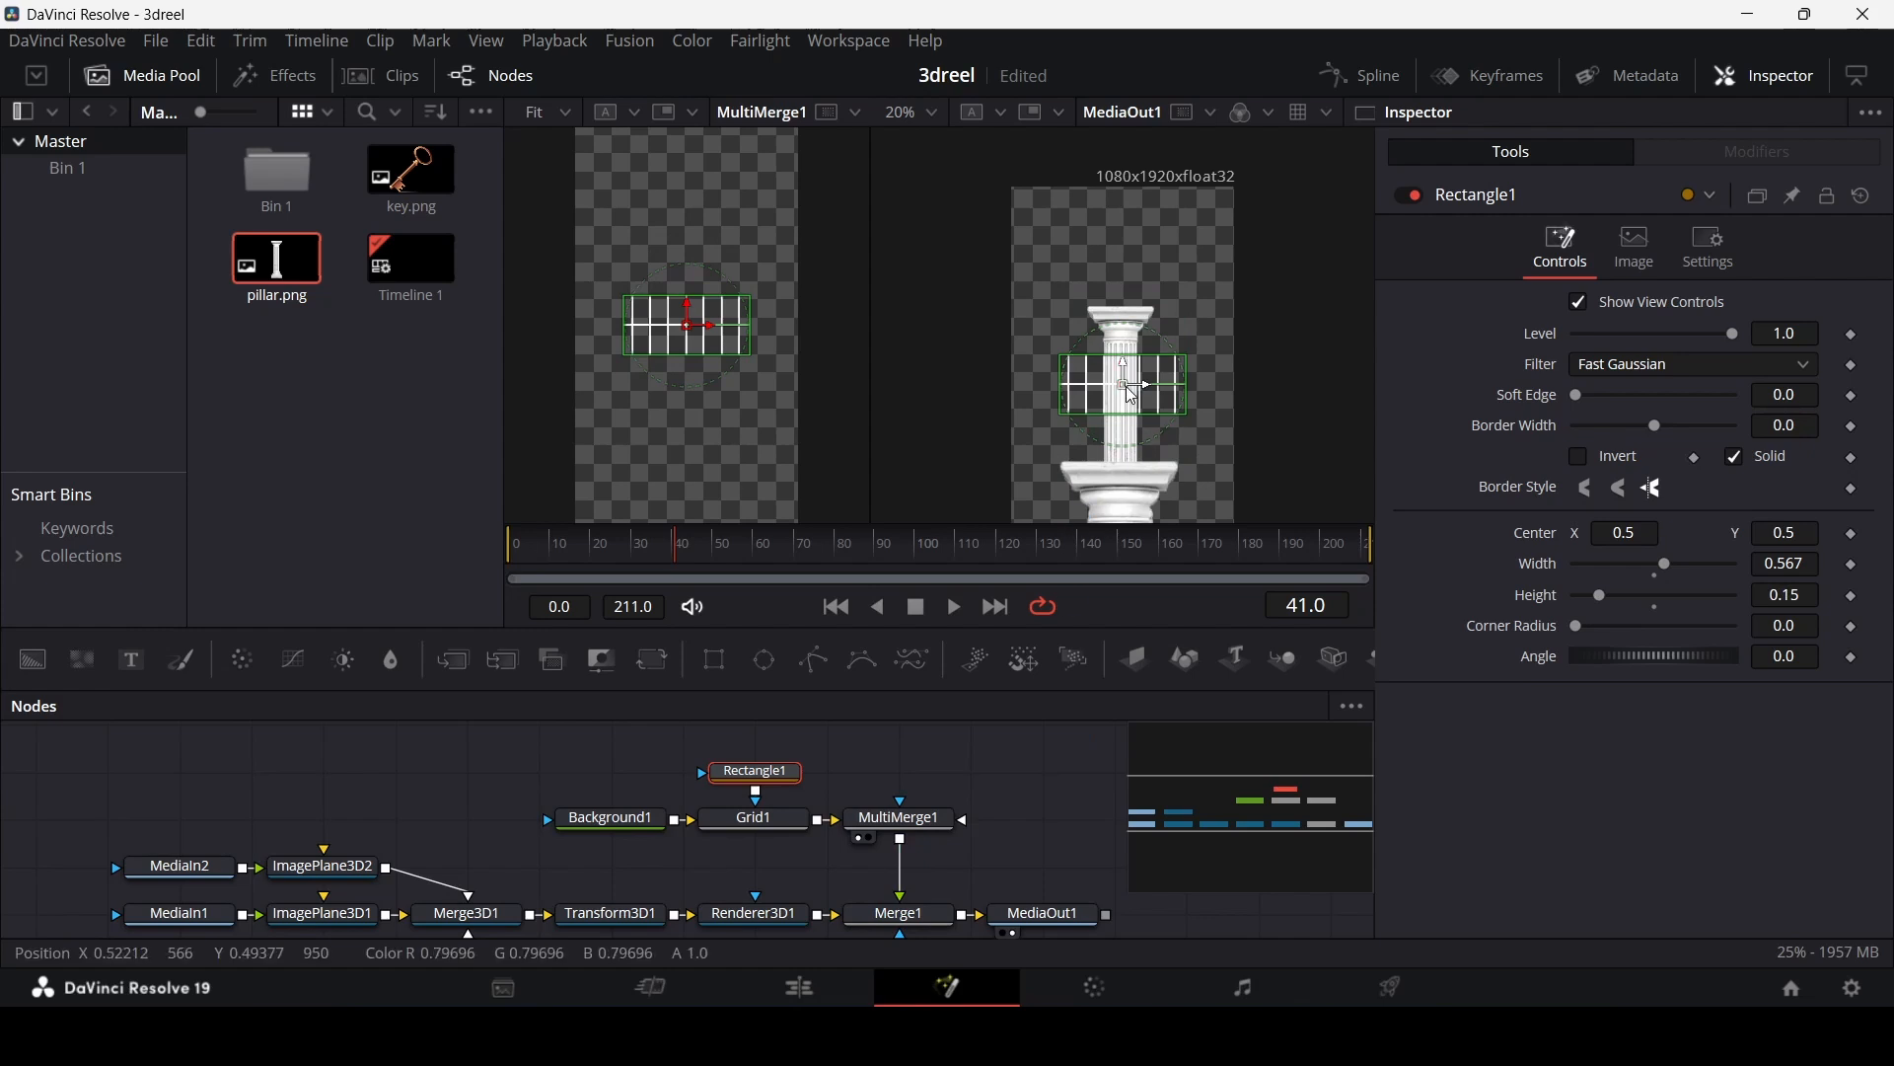
Step: Move the Rectangle1 mask above the pillars to a center Y of about 0.893 and set its soft edge to 0.0362
left_click(768, 818)
left_click(775, 772)
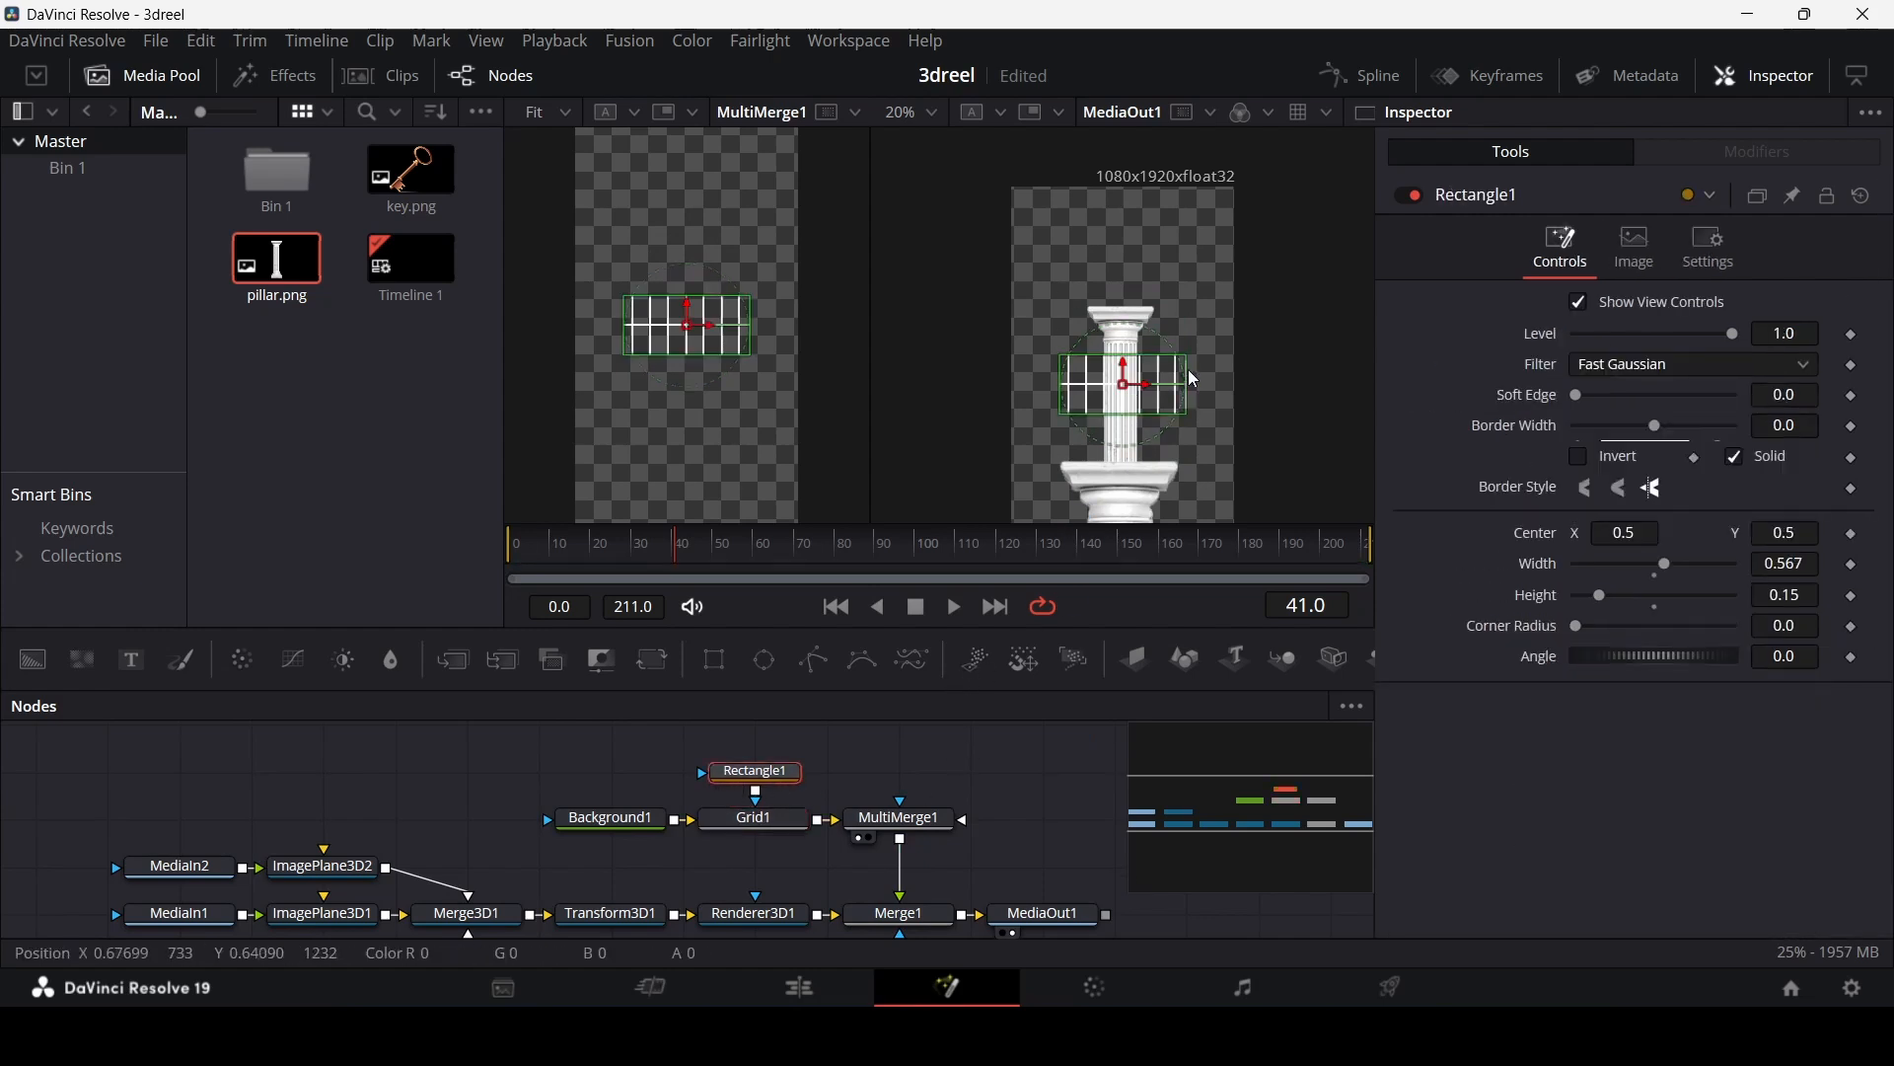
left_click_drag(1135, 368, 1137, 218)
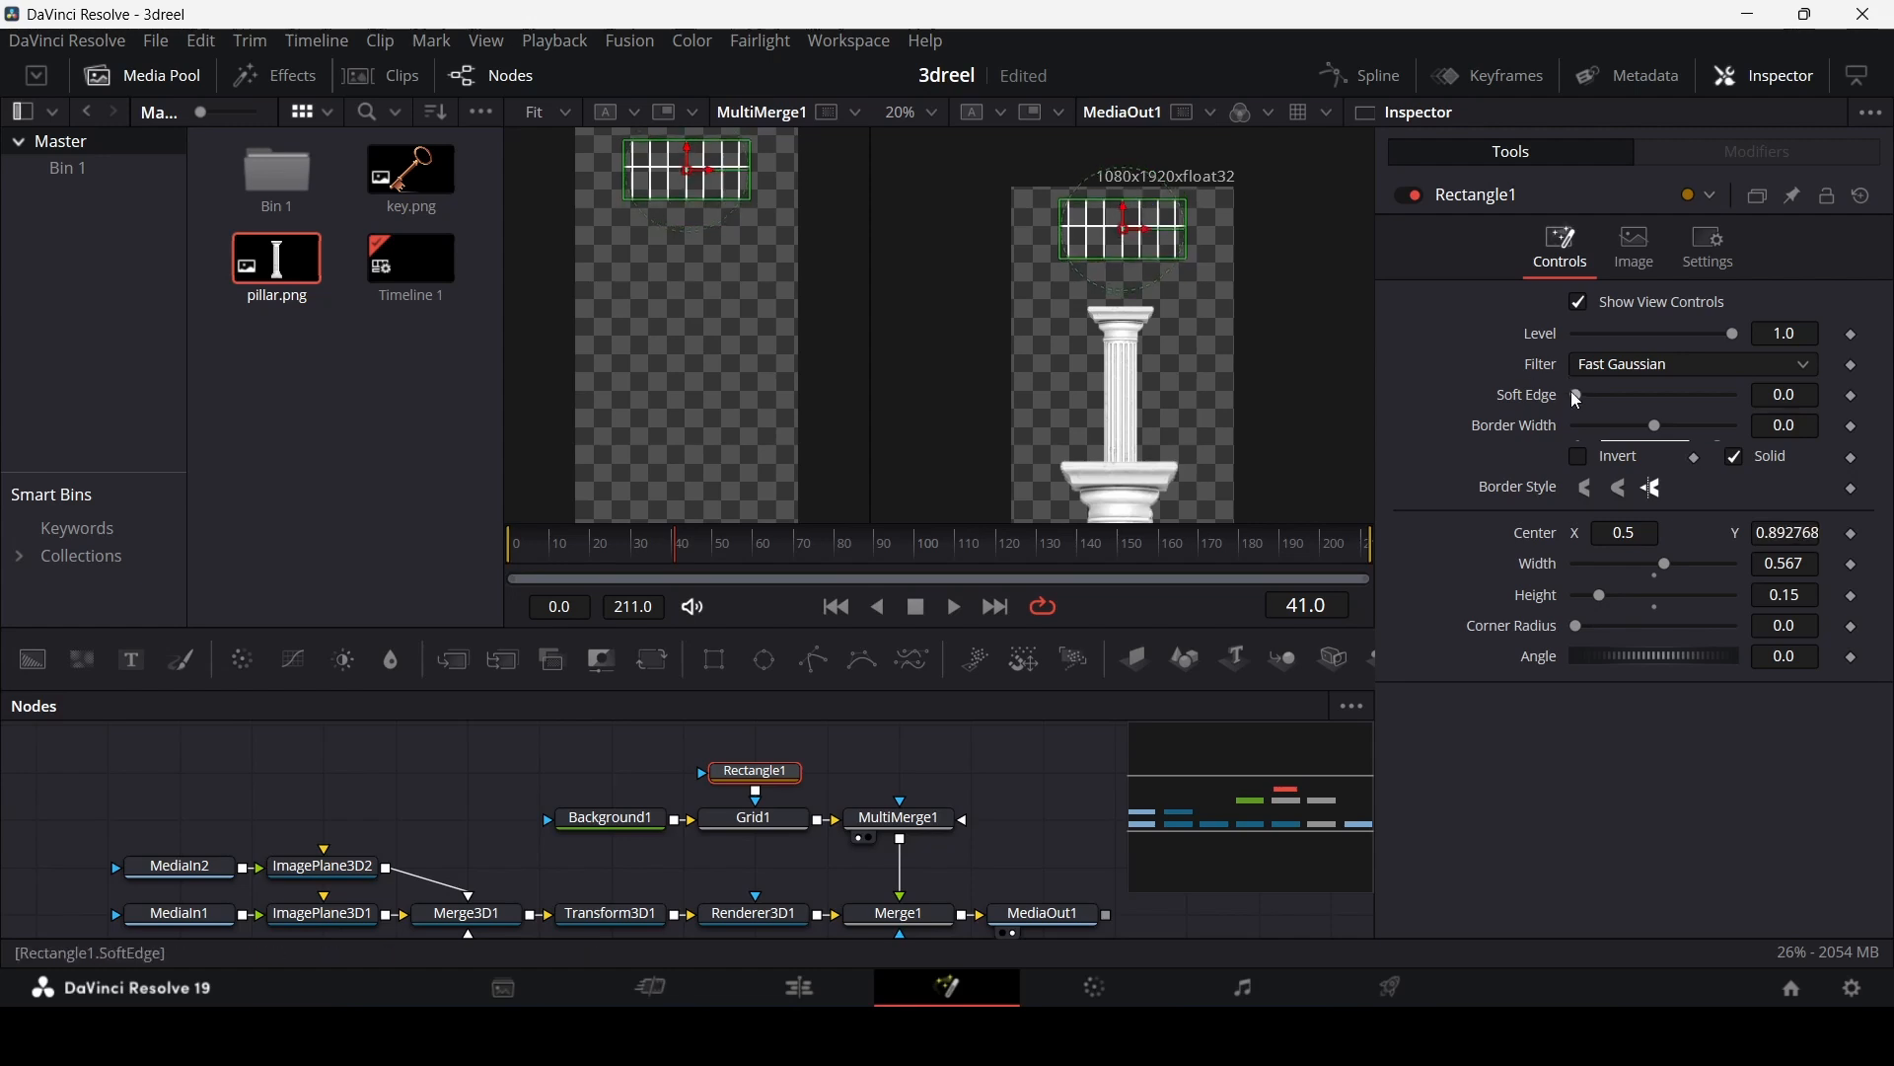
mouse_move(1579, 402)
left_mouse_down()
mouse_move(1651, 404)
mouse_move(1601, 415)
left_mouse_up()
left_click(1073, 802)
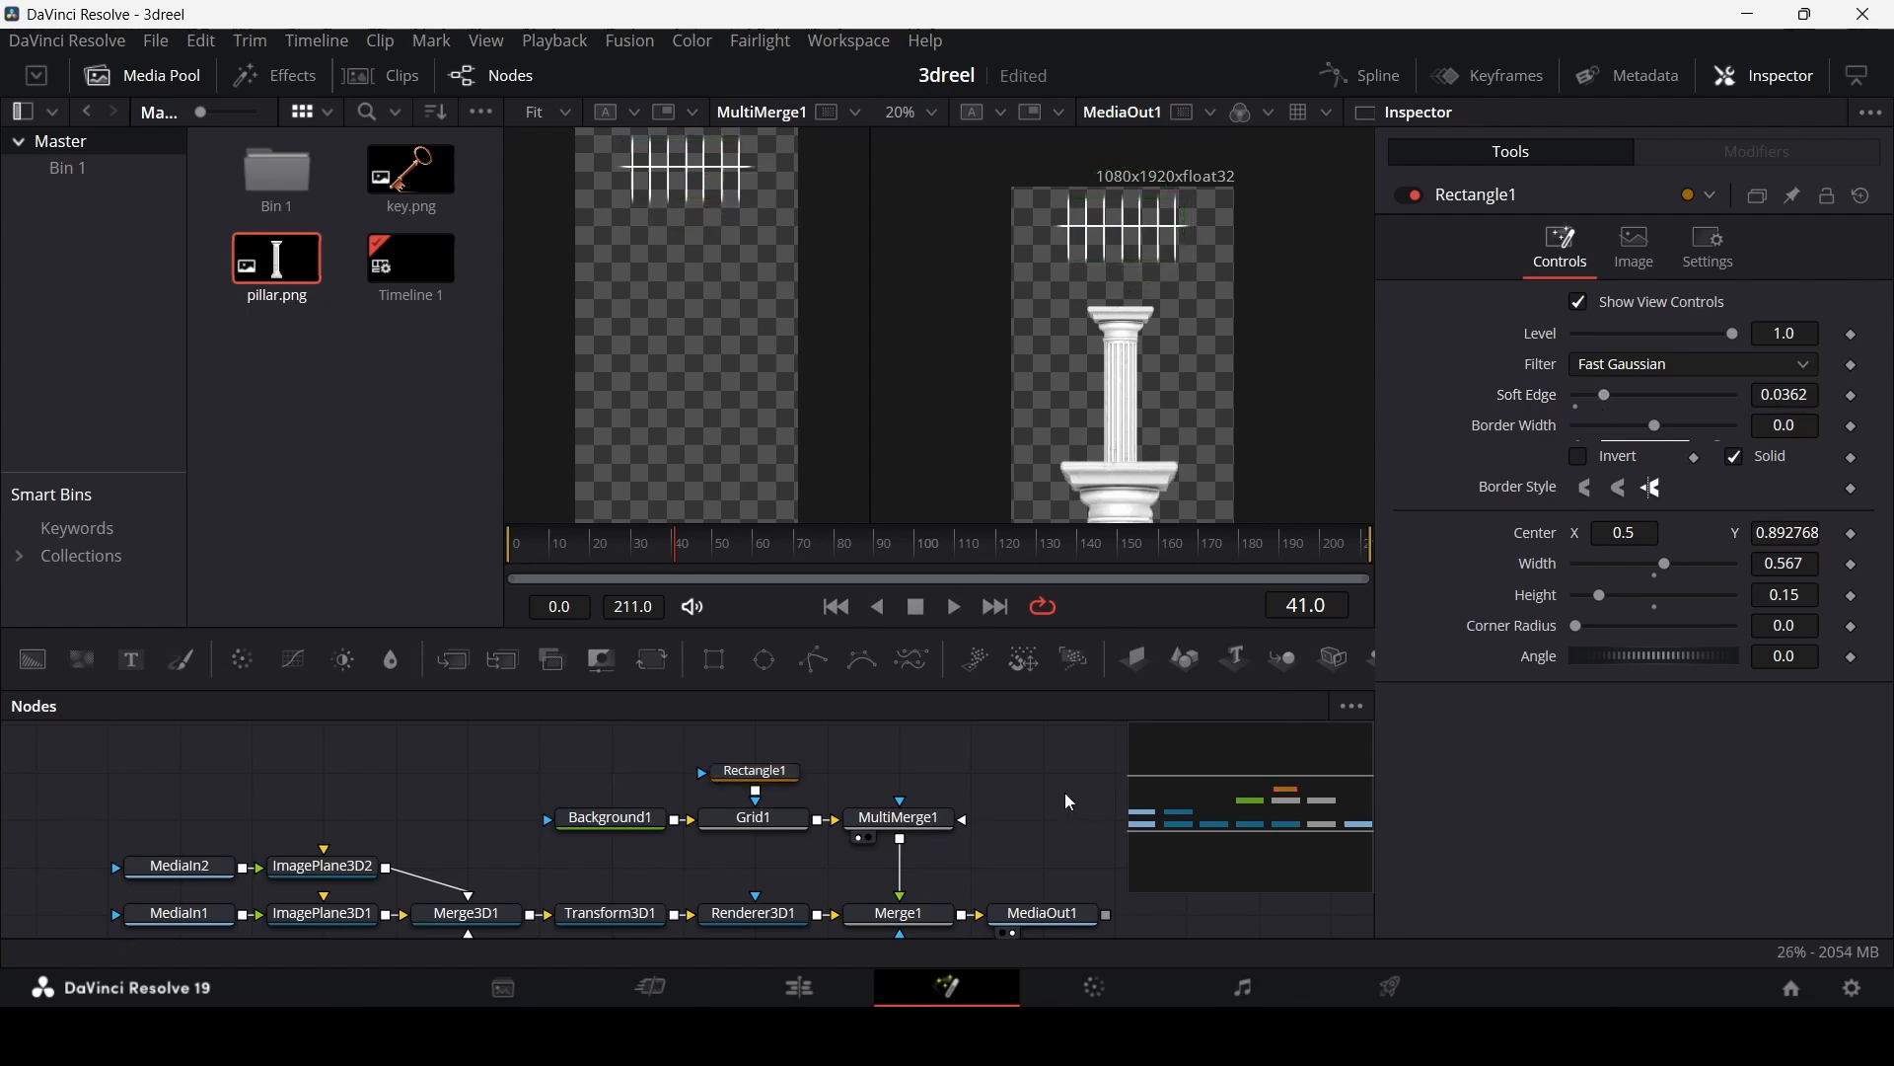
left_click(758, 772)
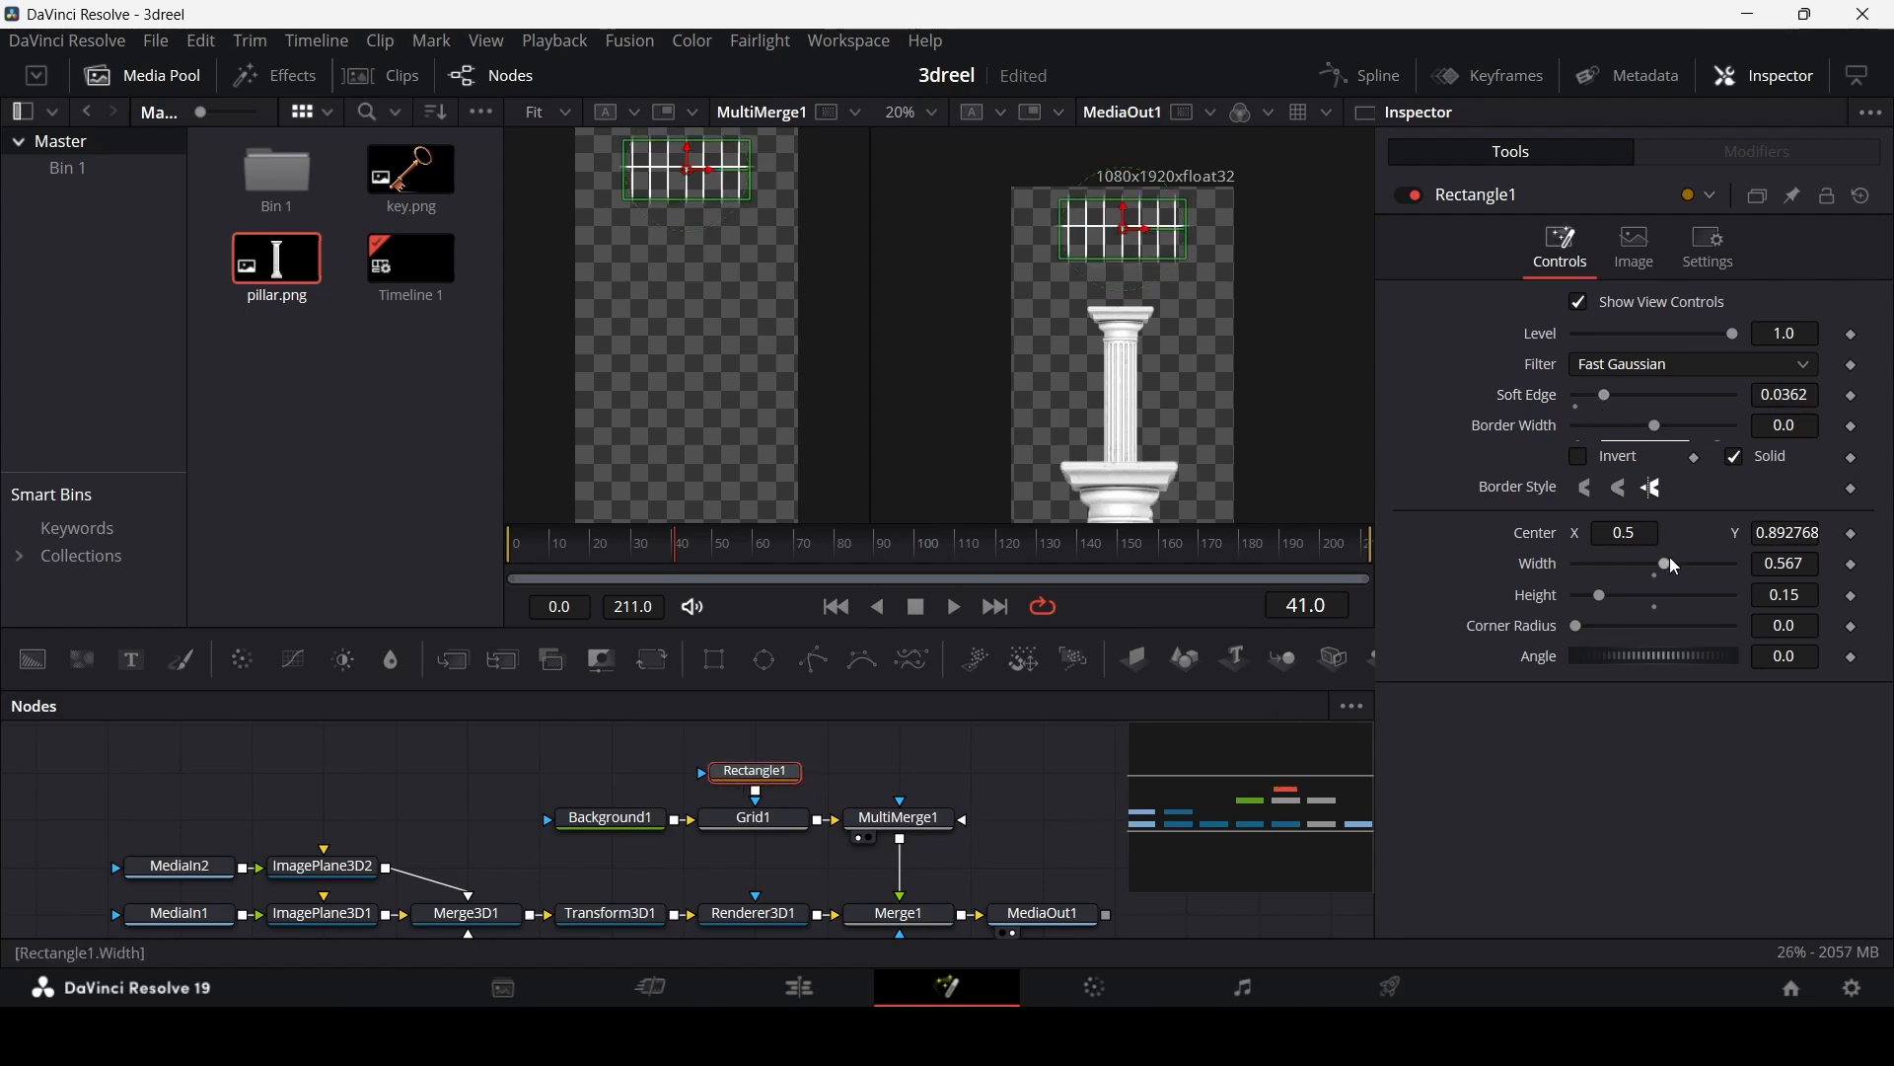
Step: Shrink the Rectangle1 mask to a width of 0.394 and a height of 0.11
left_click_drag(1676, 568, 1605, 612)
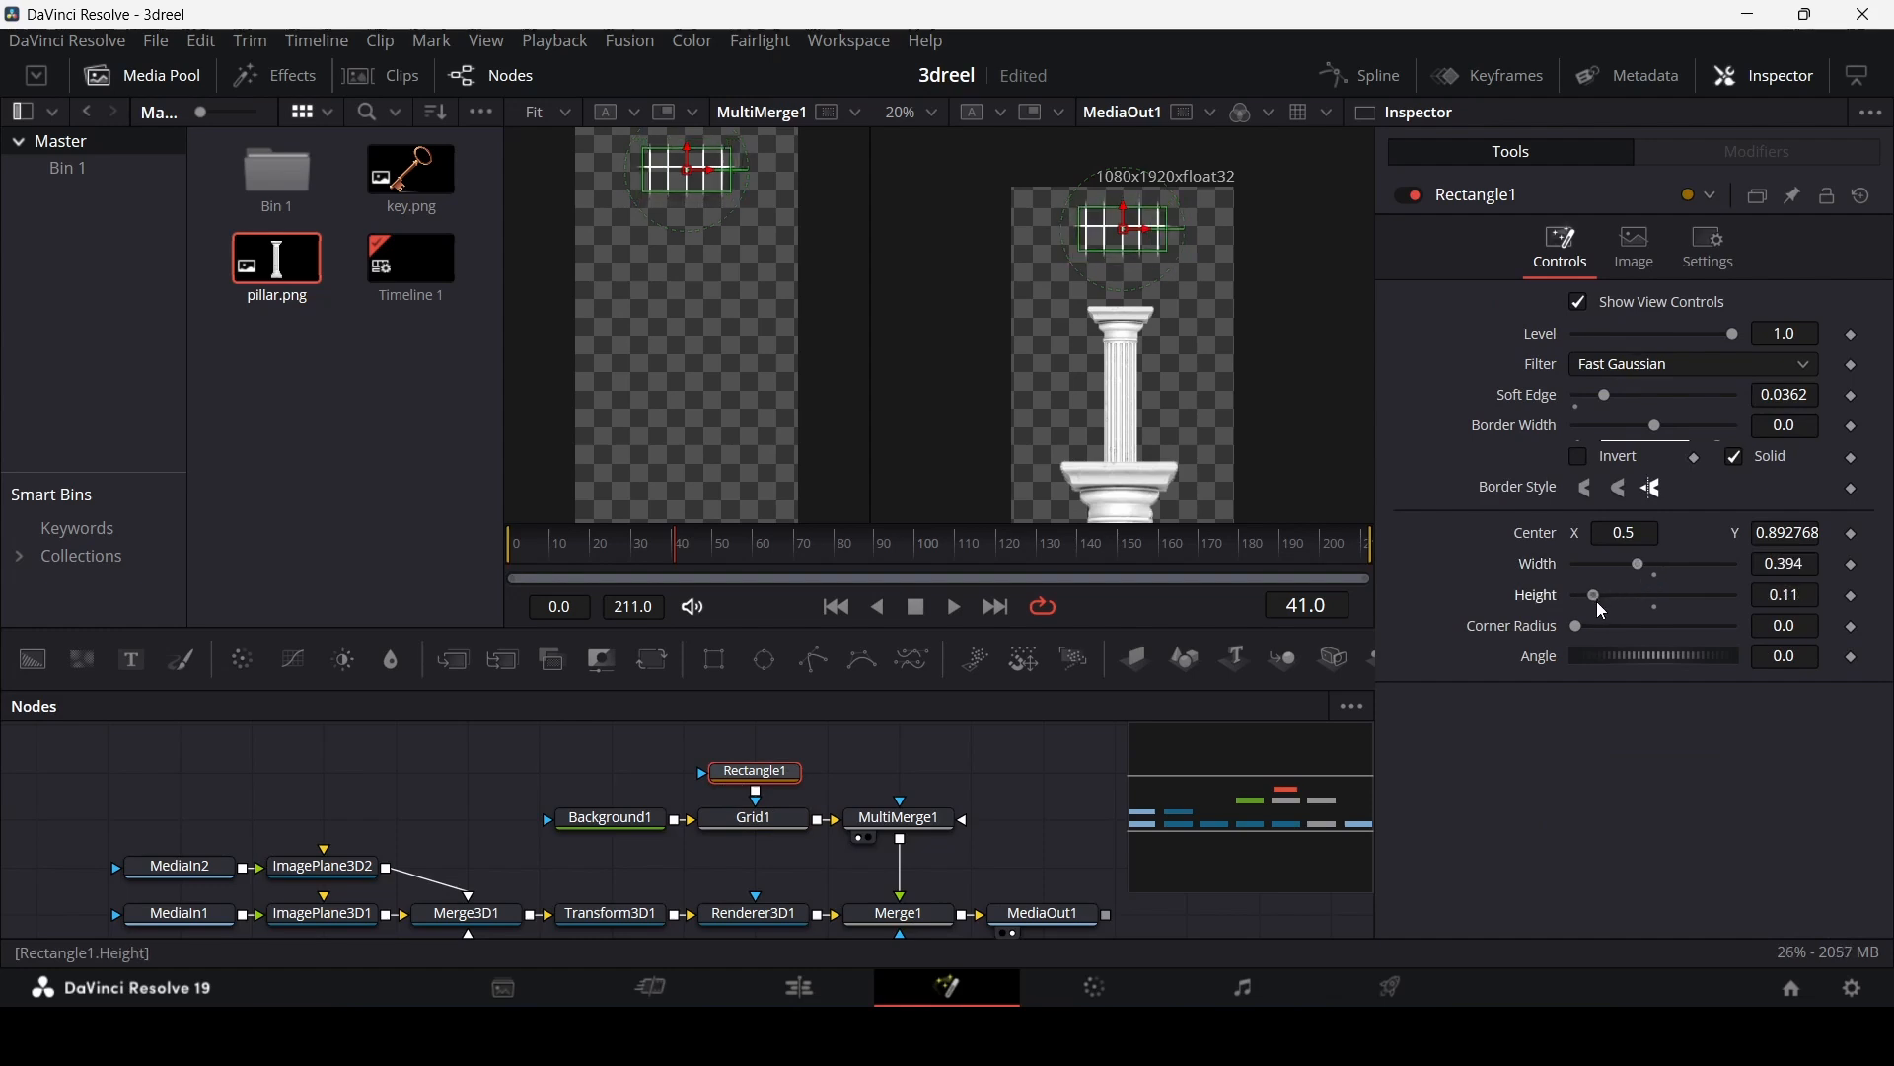
left_click(1016, 809)
Step: Add a second Background node above MultiMerge1 and attach a Polygon mask to it
scroll(1016, 807, "up", 3)
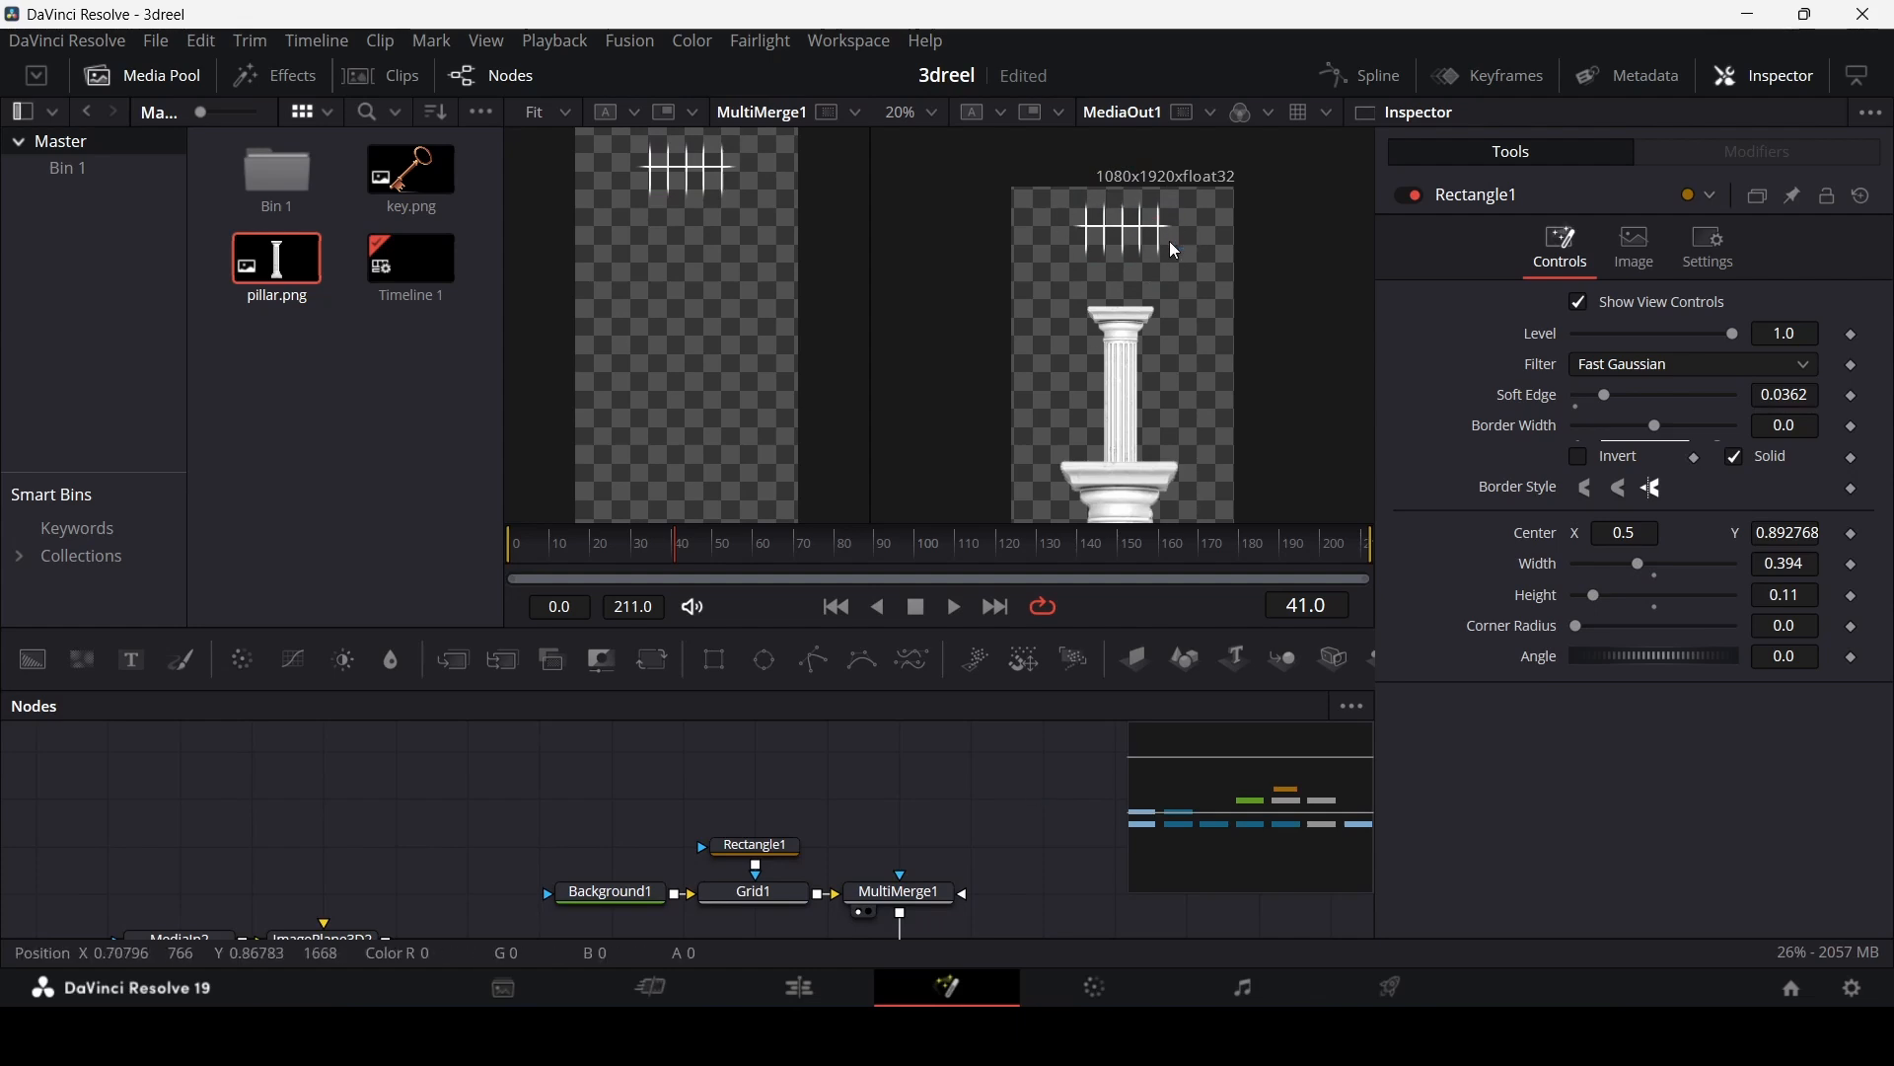
left_click_drag(33, 659, 918, 811)
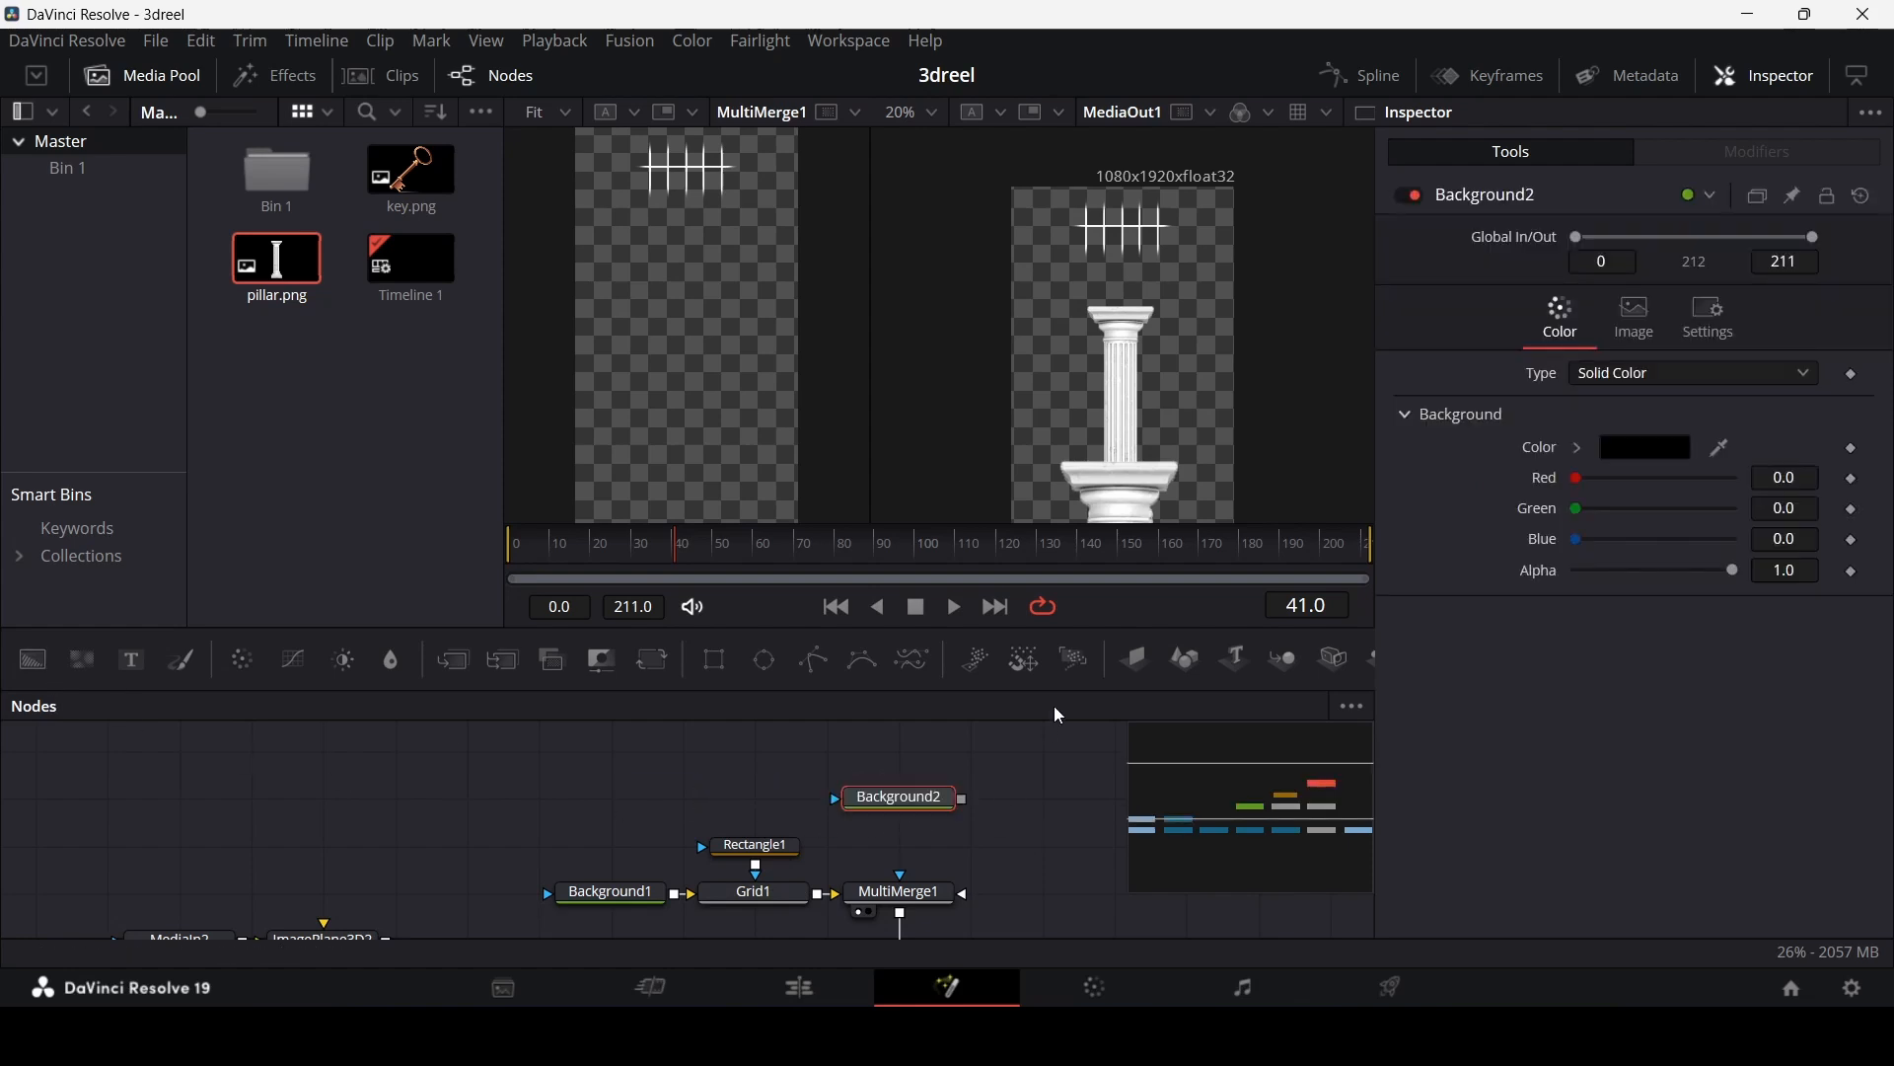
left_click_drag(813, 659, 910, 827)
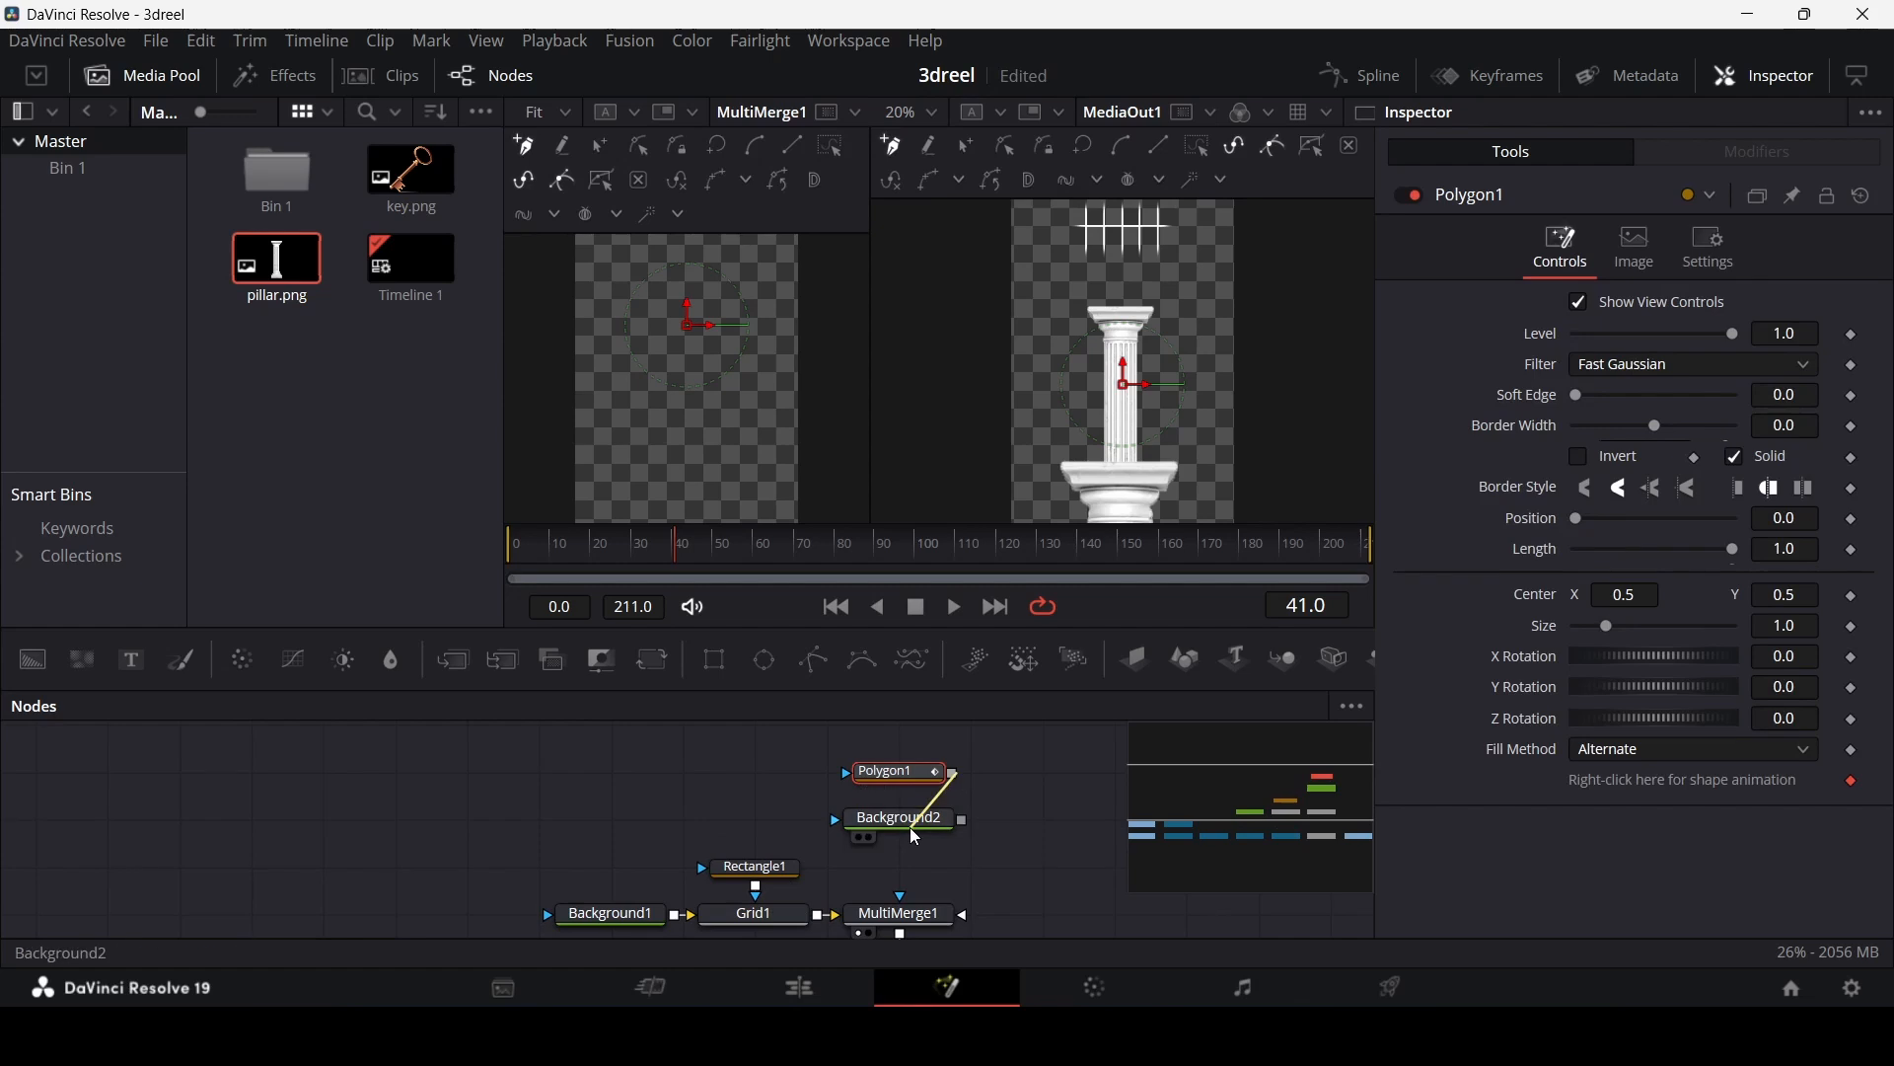
Step: Color Background2 bright cyan with red 0.0, green 0.928 and blue 1.0, and connect it to MultiMerge1 as a layer
left_click(940, 825)
left_click(1583, 449)
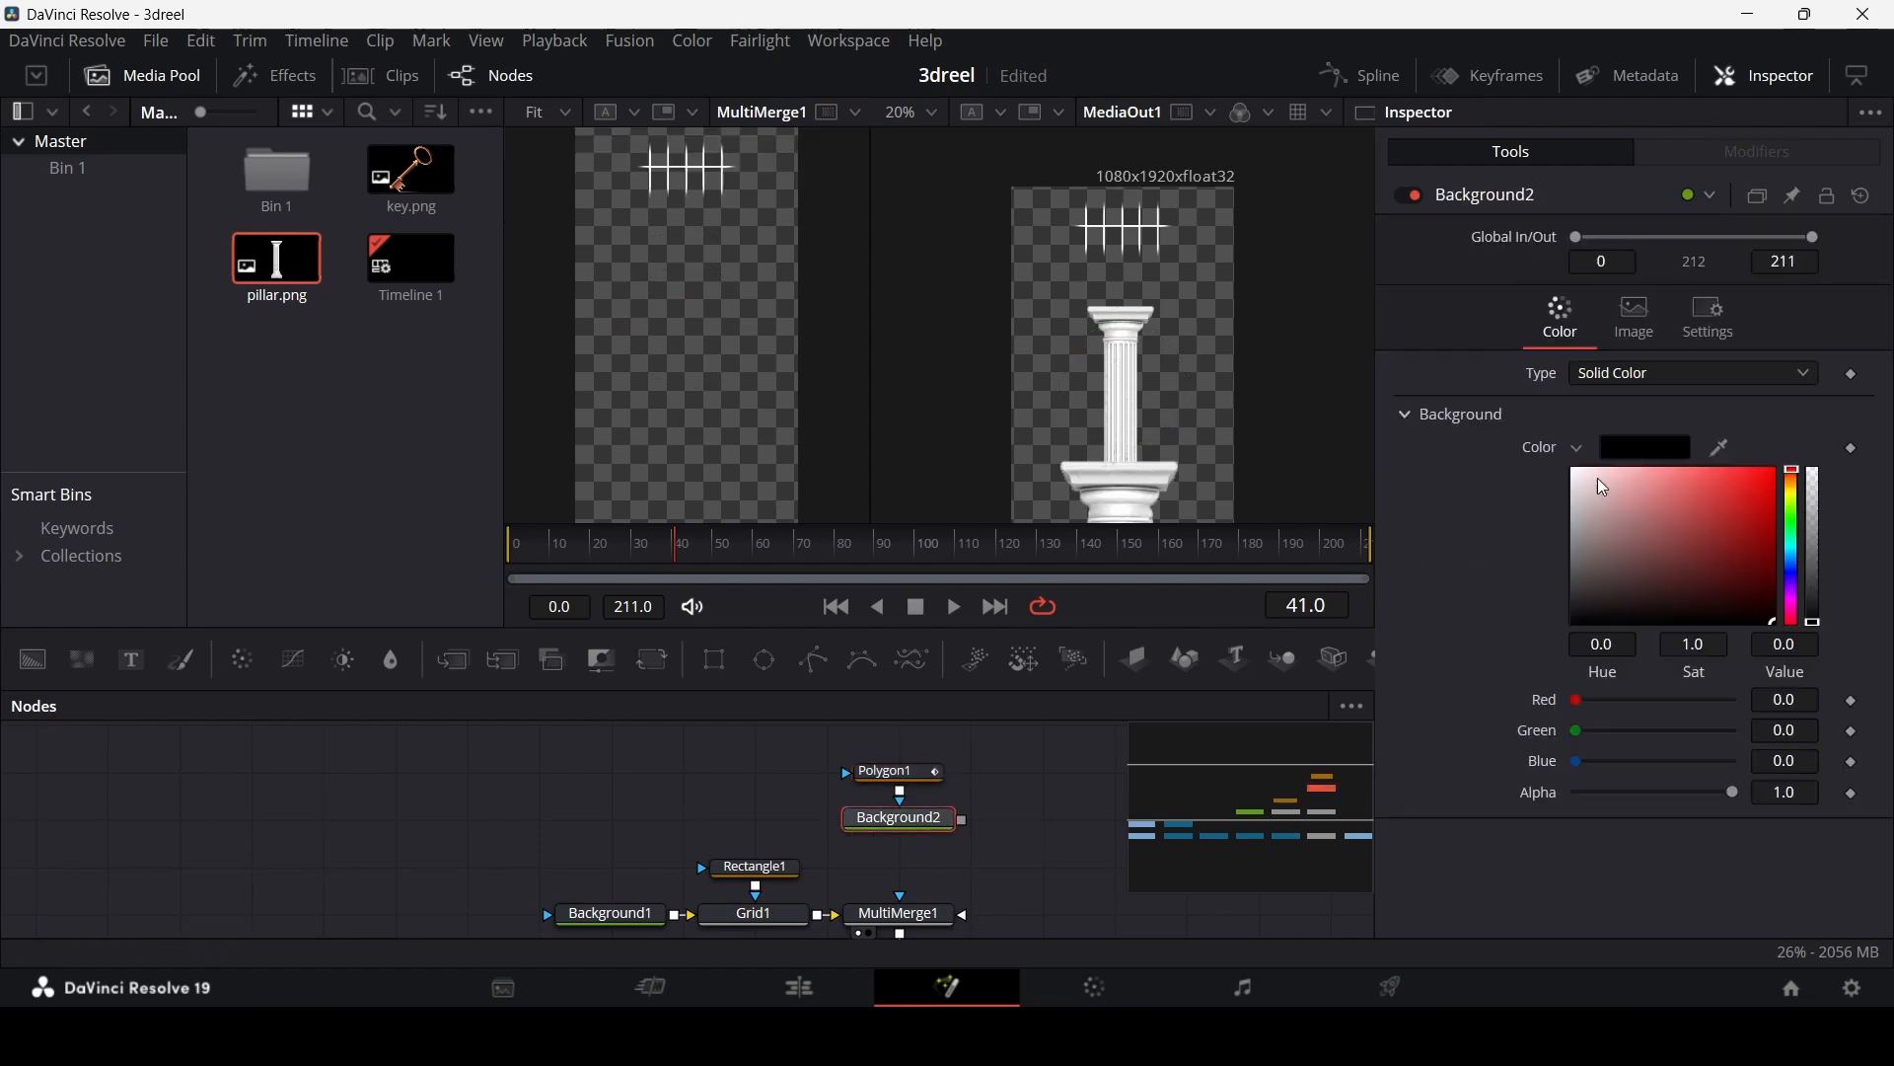
left_click(1591, 484)
left_click_drag(1586, 473, 1613, 484)
left_click_drag(1790, 560, 1773, 471)
left_click(1775, 495)
left_click(1584, 449)
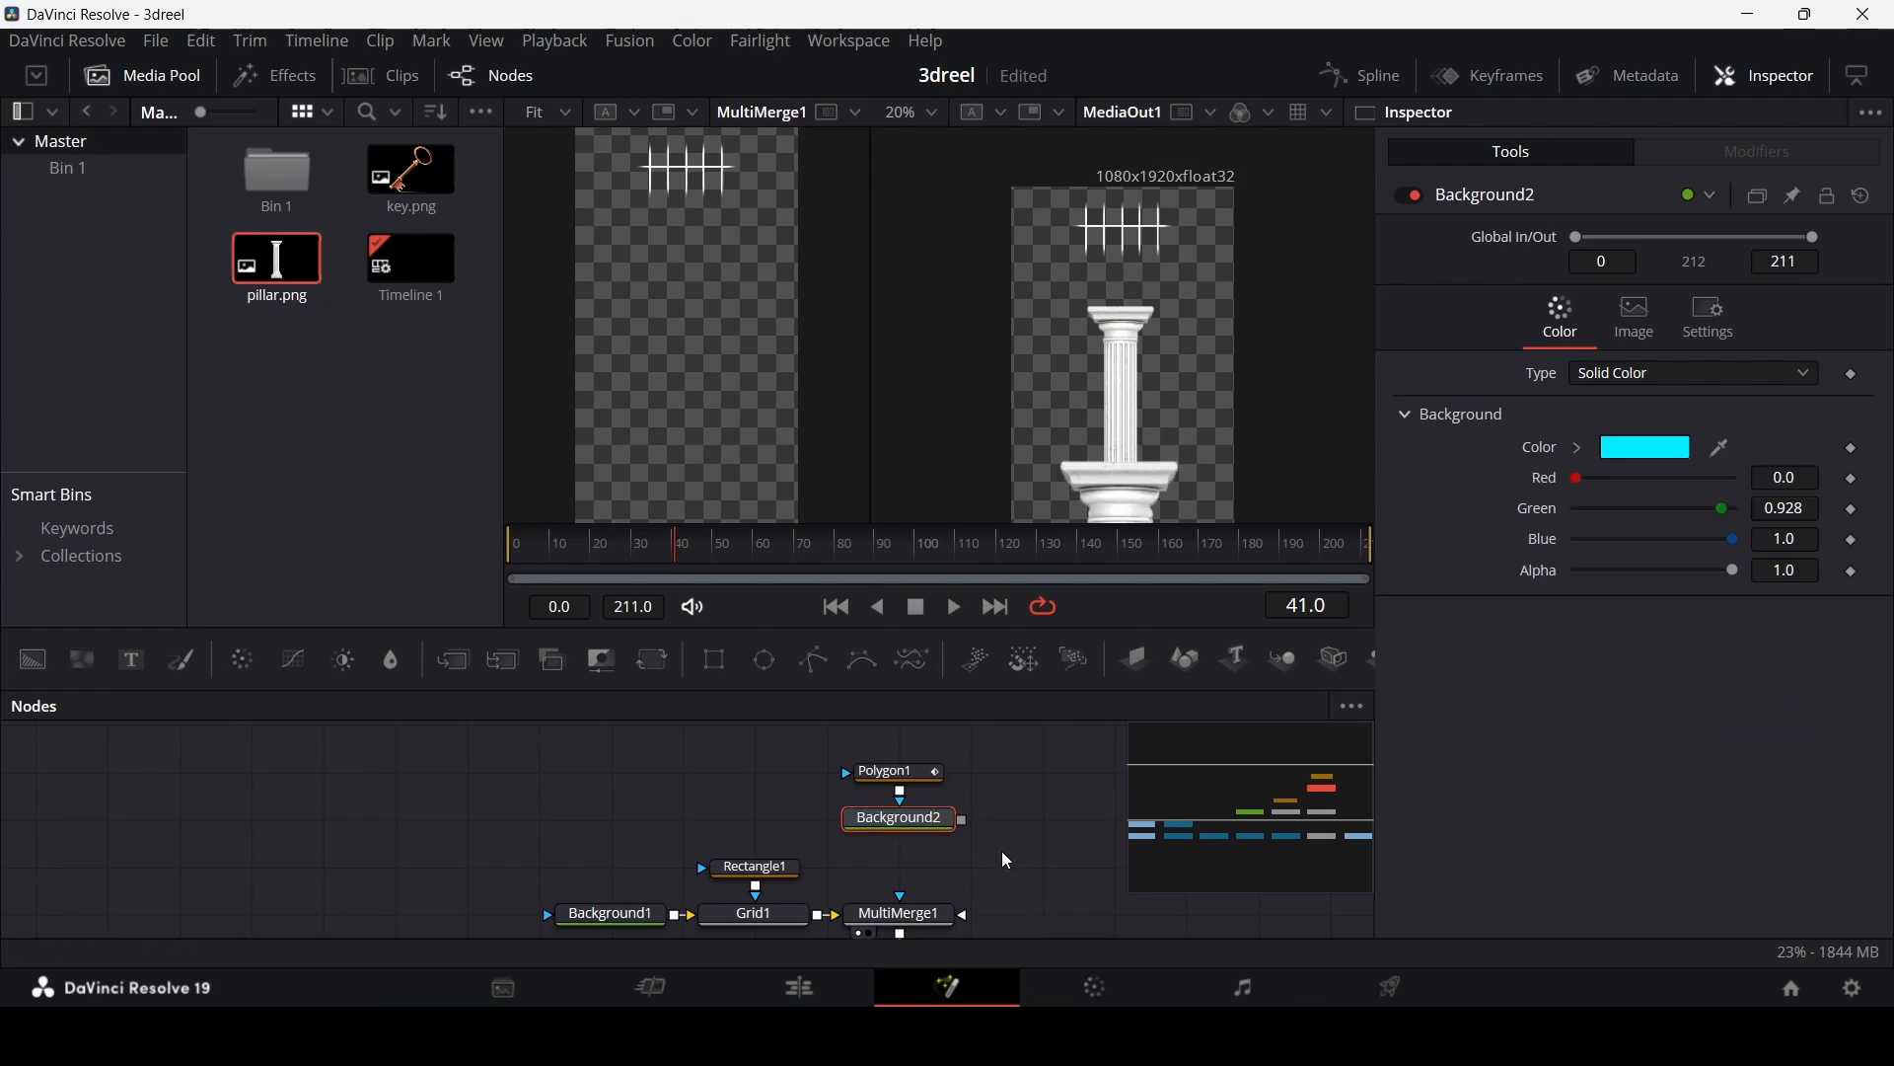
left_click_drag(963, 820, 900, 898)
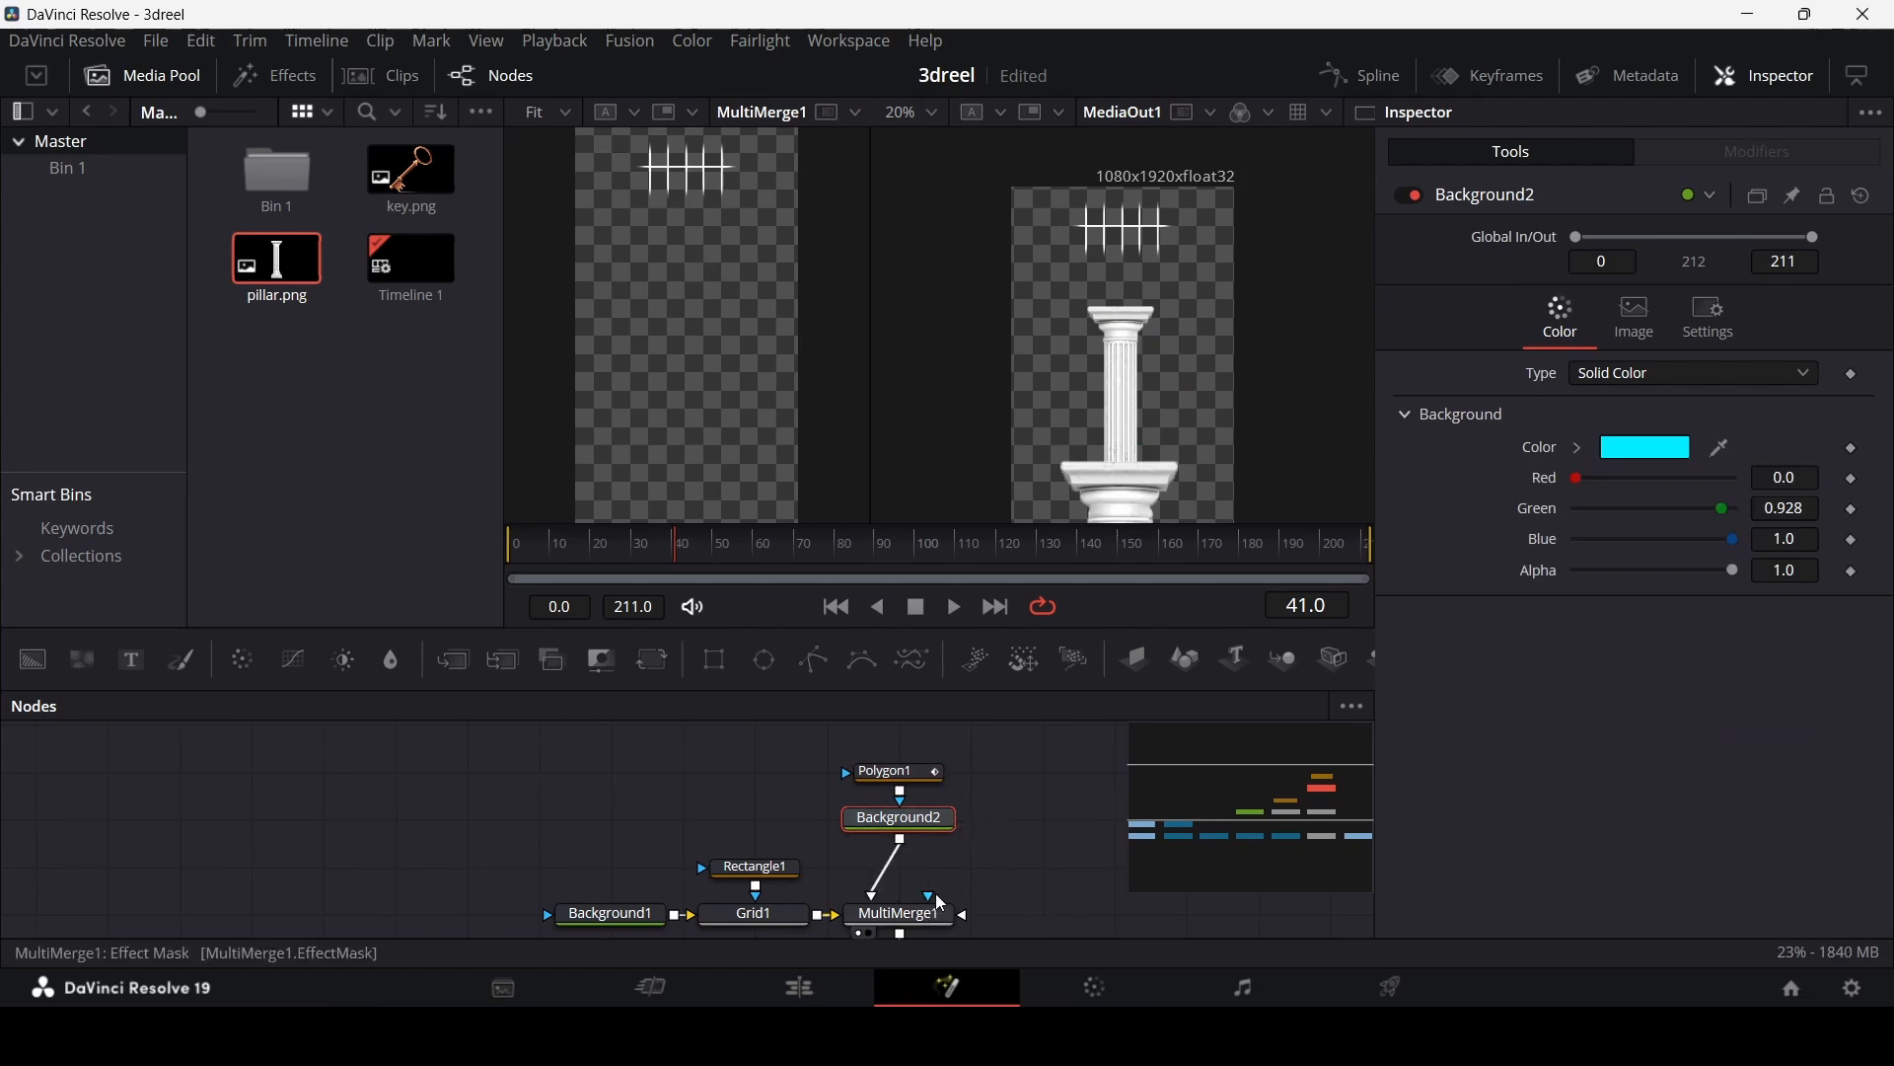
Step: Draw an open Polygon1 line along the horizontal grid line between the outer vertical lines, with border width 0.01 and Solid off
left_click(926, 772)
scroll(1077, 335, "up", 5)
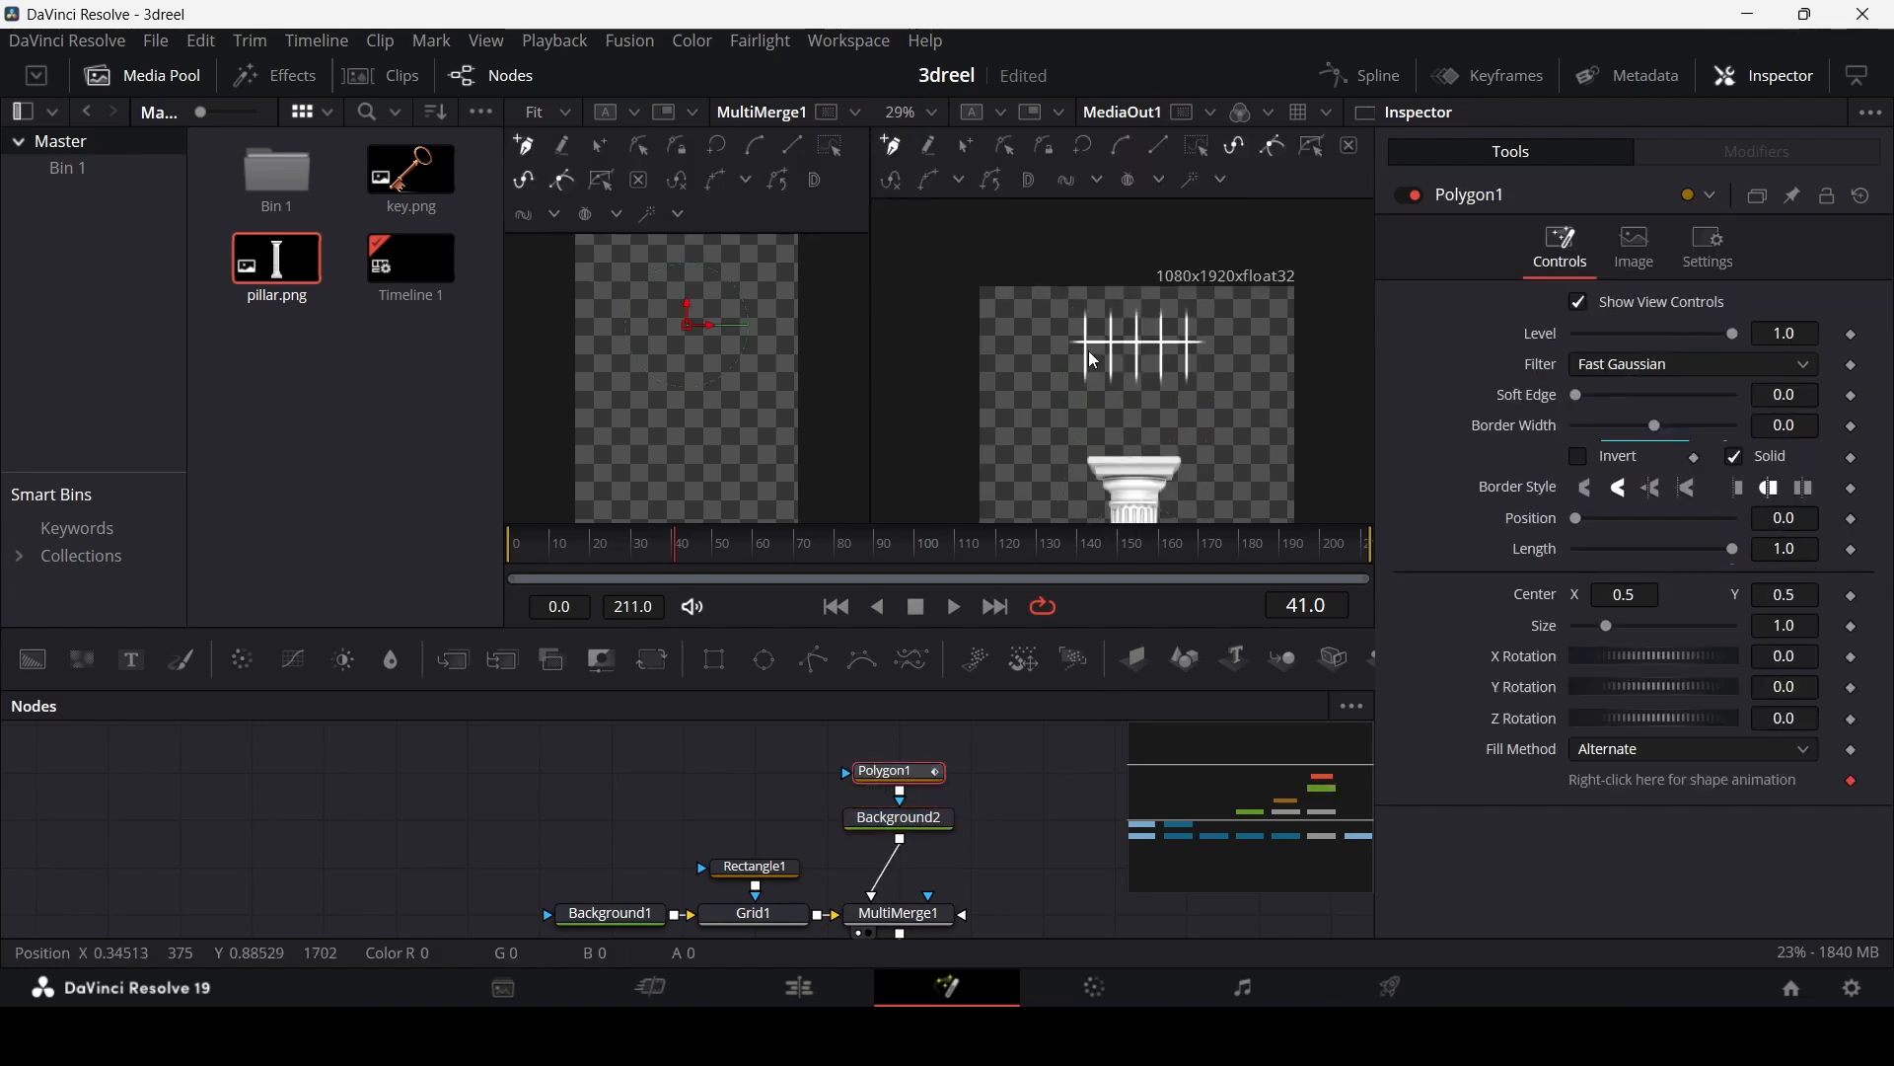
left_click_drag(1077, 335, 1145, 335)
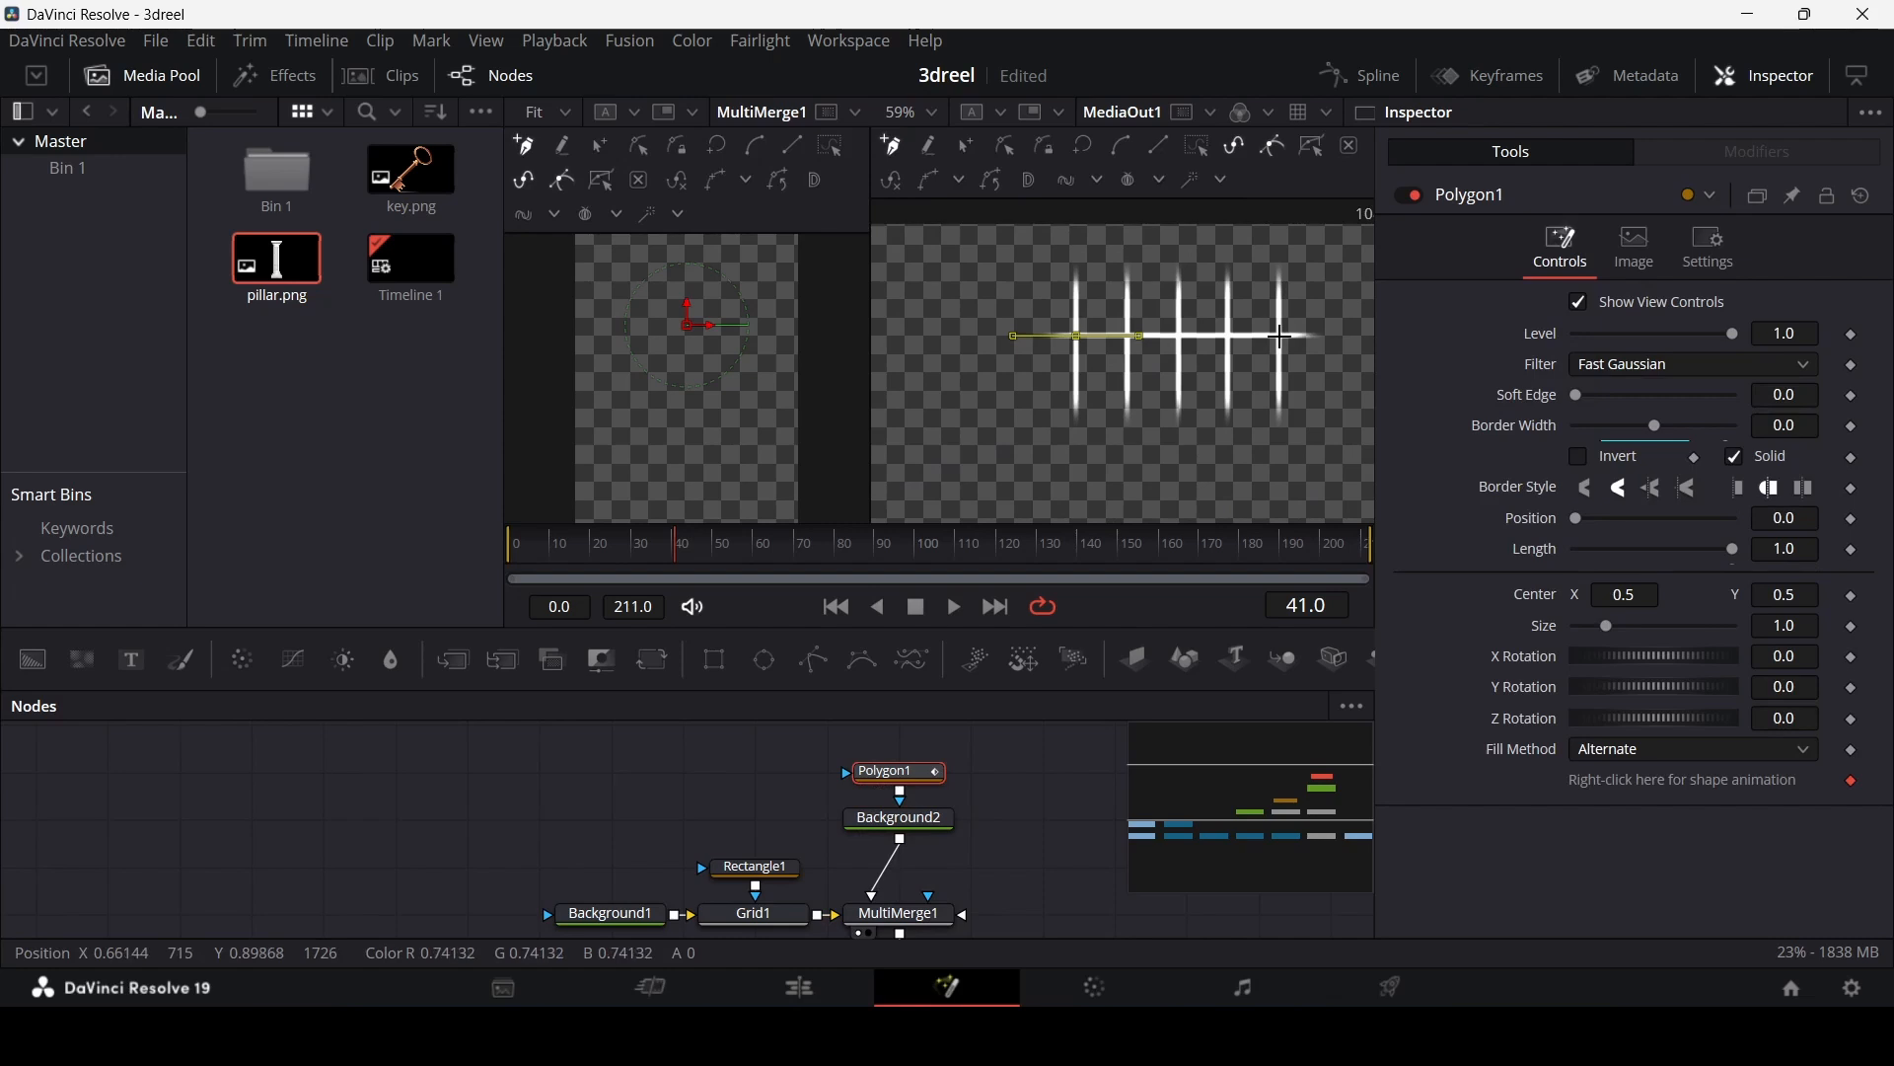
left_click(1282, 336)
scroll(1243, 322, "up", 2)
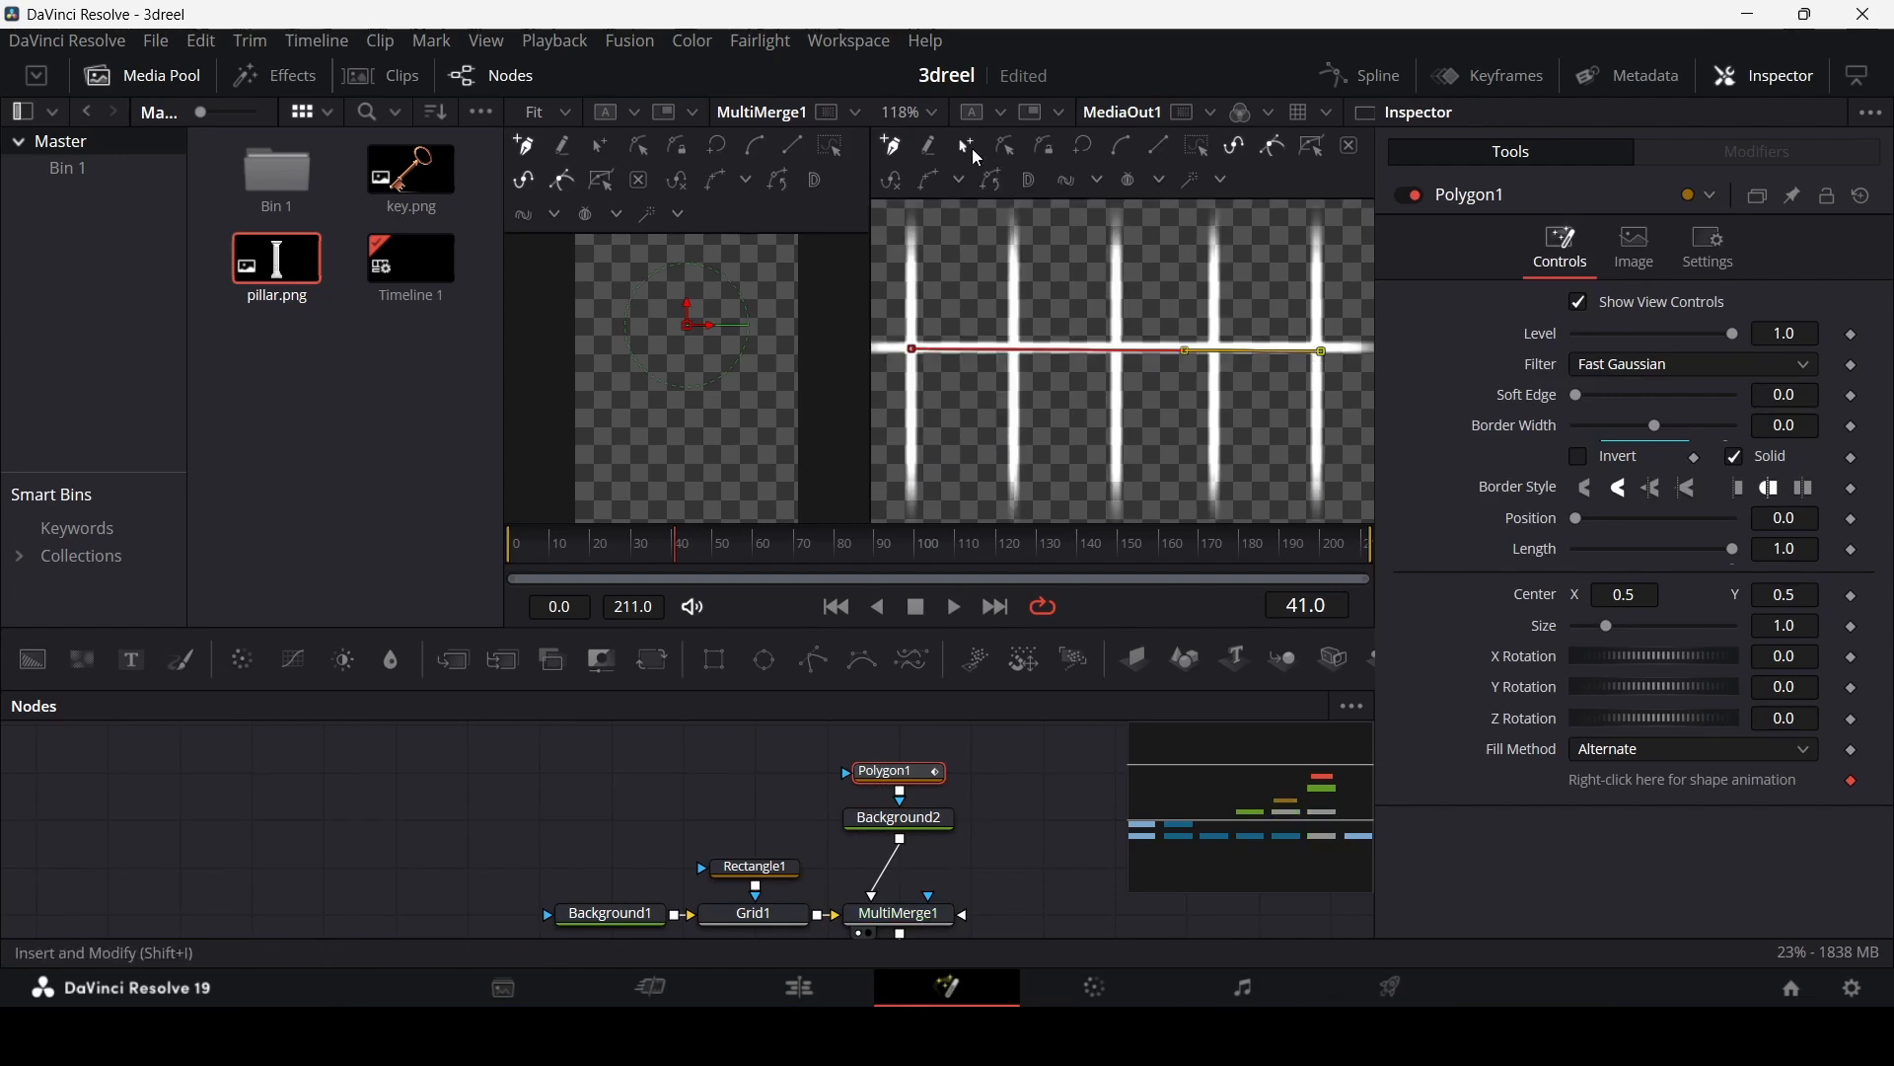
left_click(1009, 148)
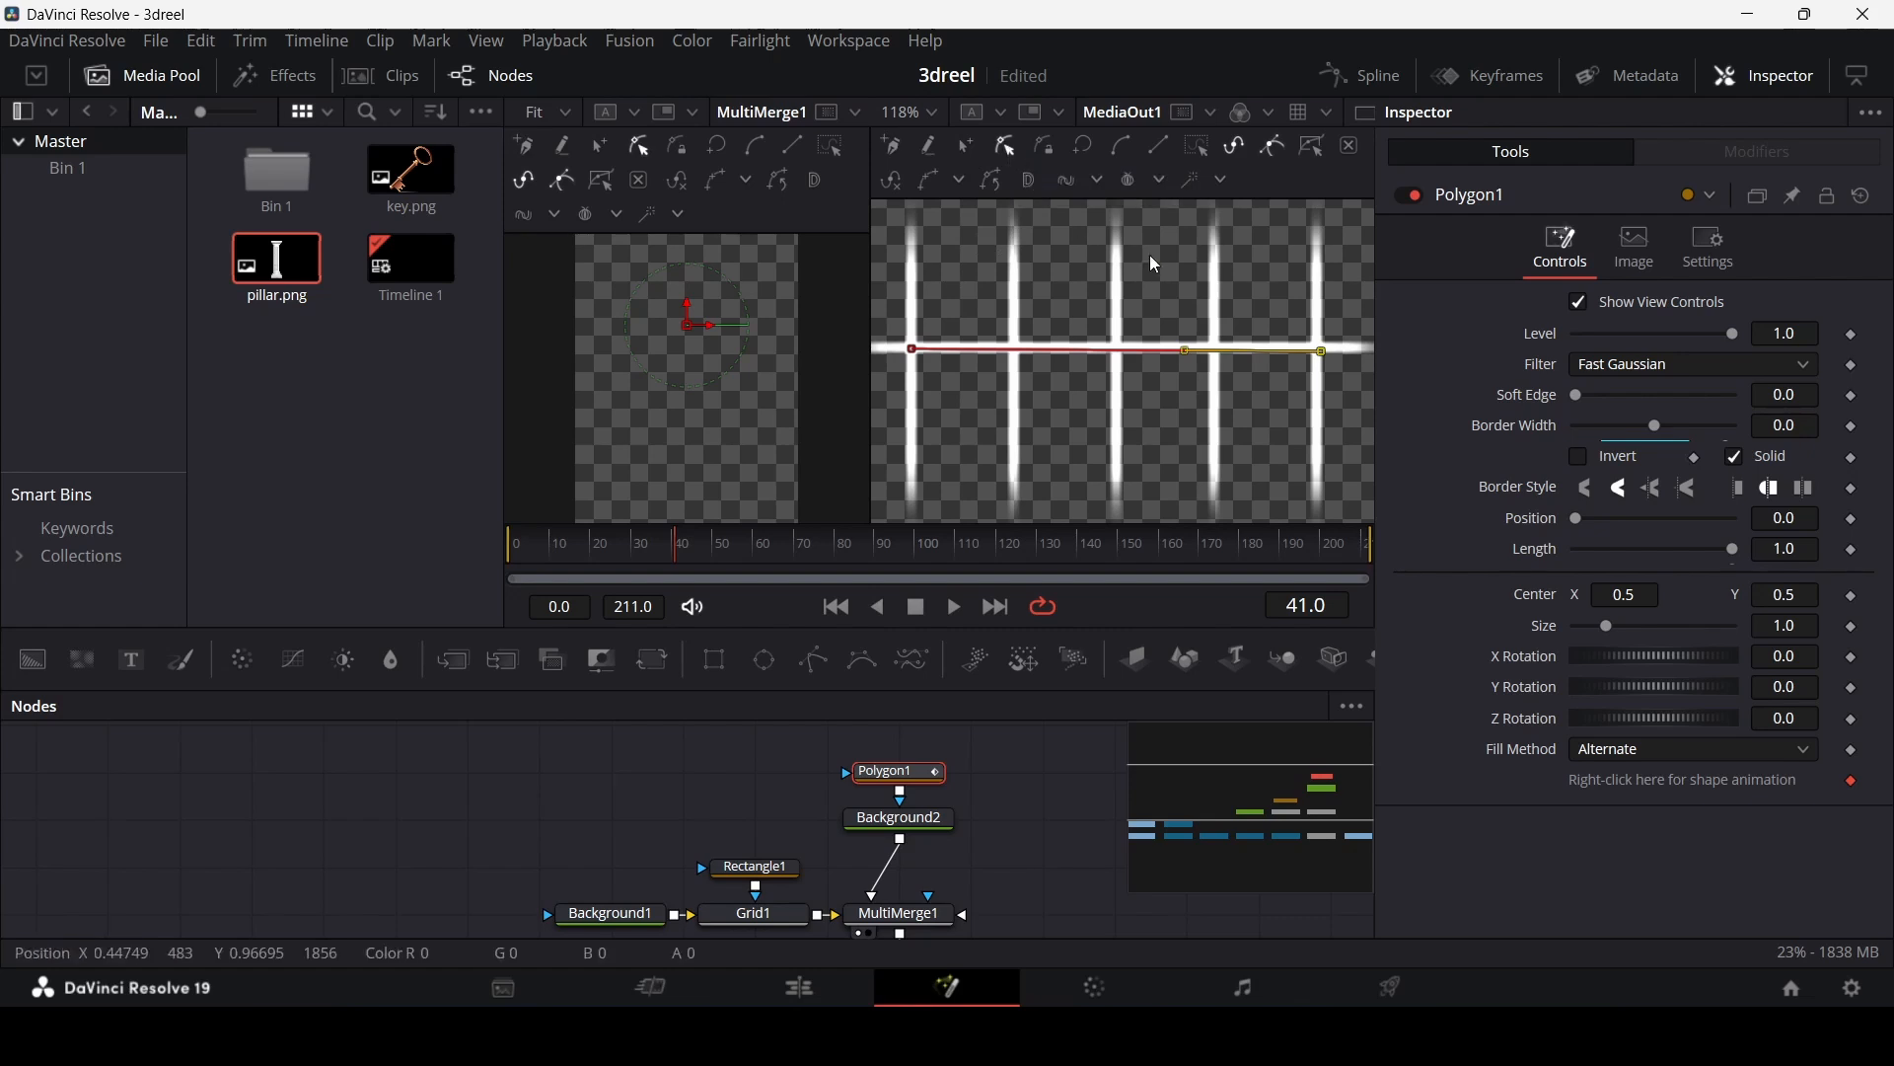
left_click_drag(1323, 352, 1320, 349)
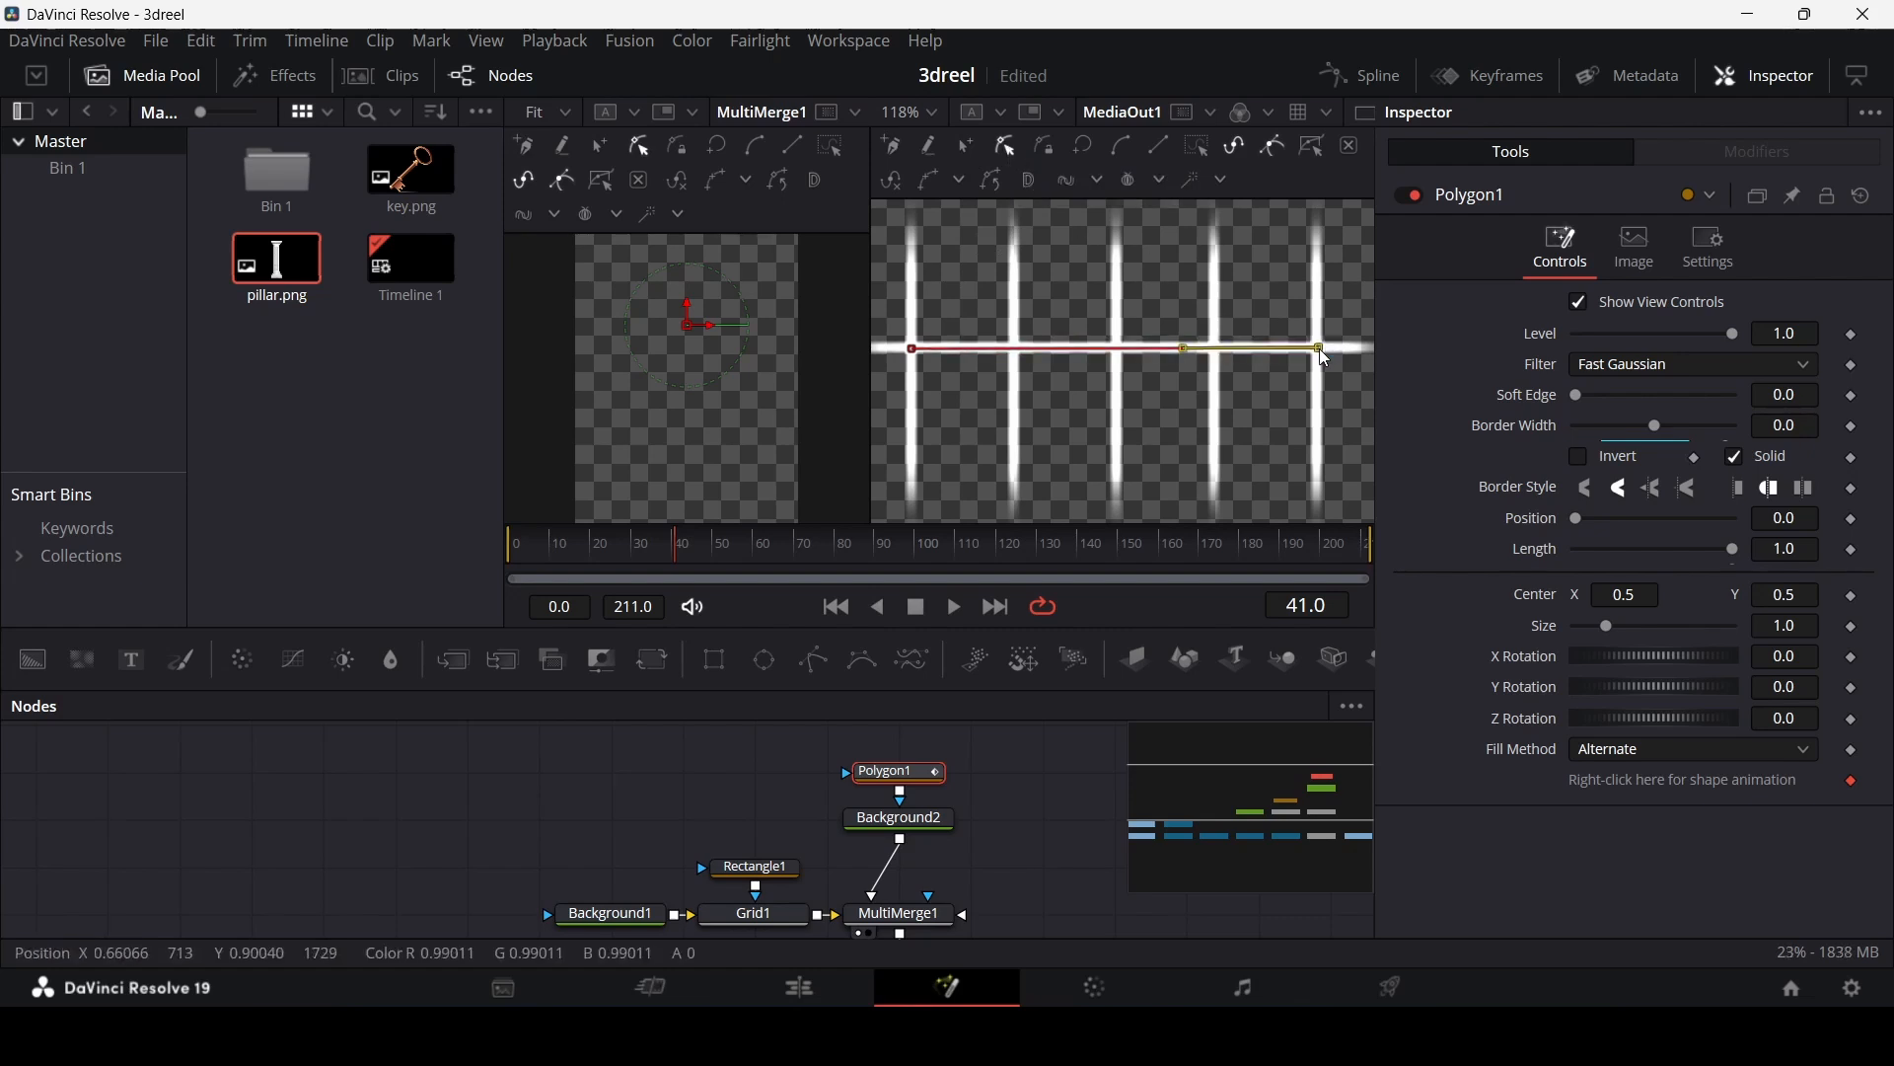
left_click(1789, 426)
left_click(1827, 461)
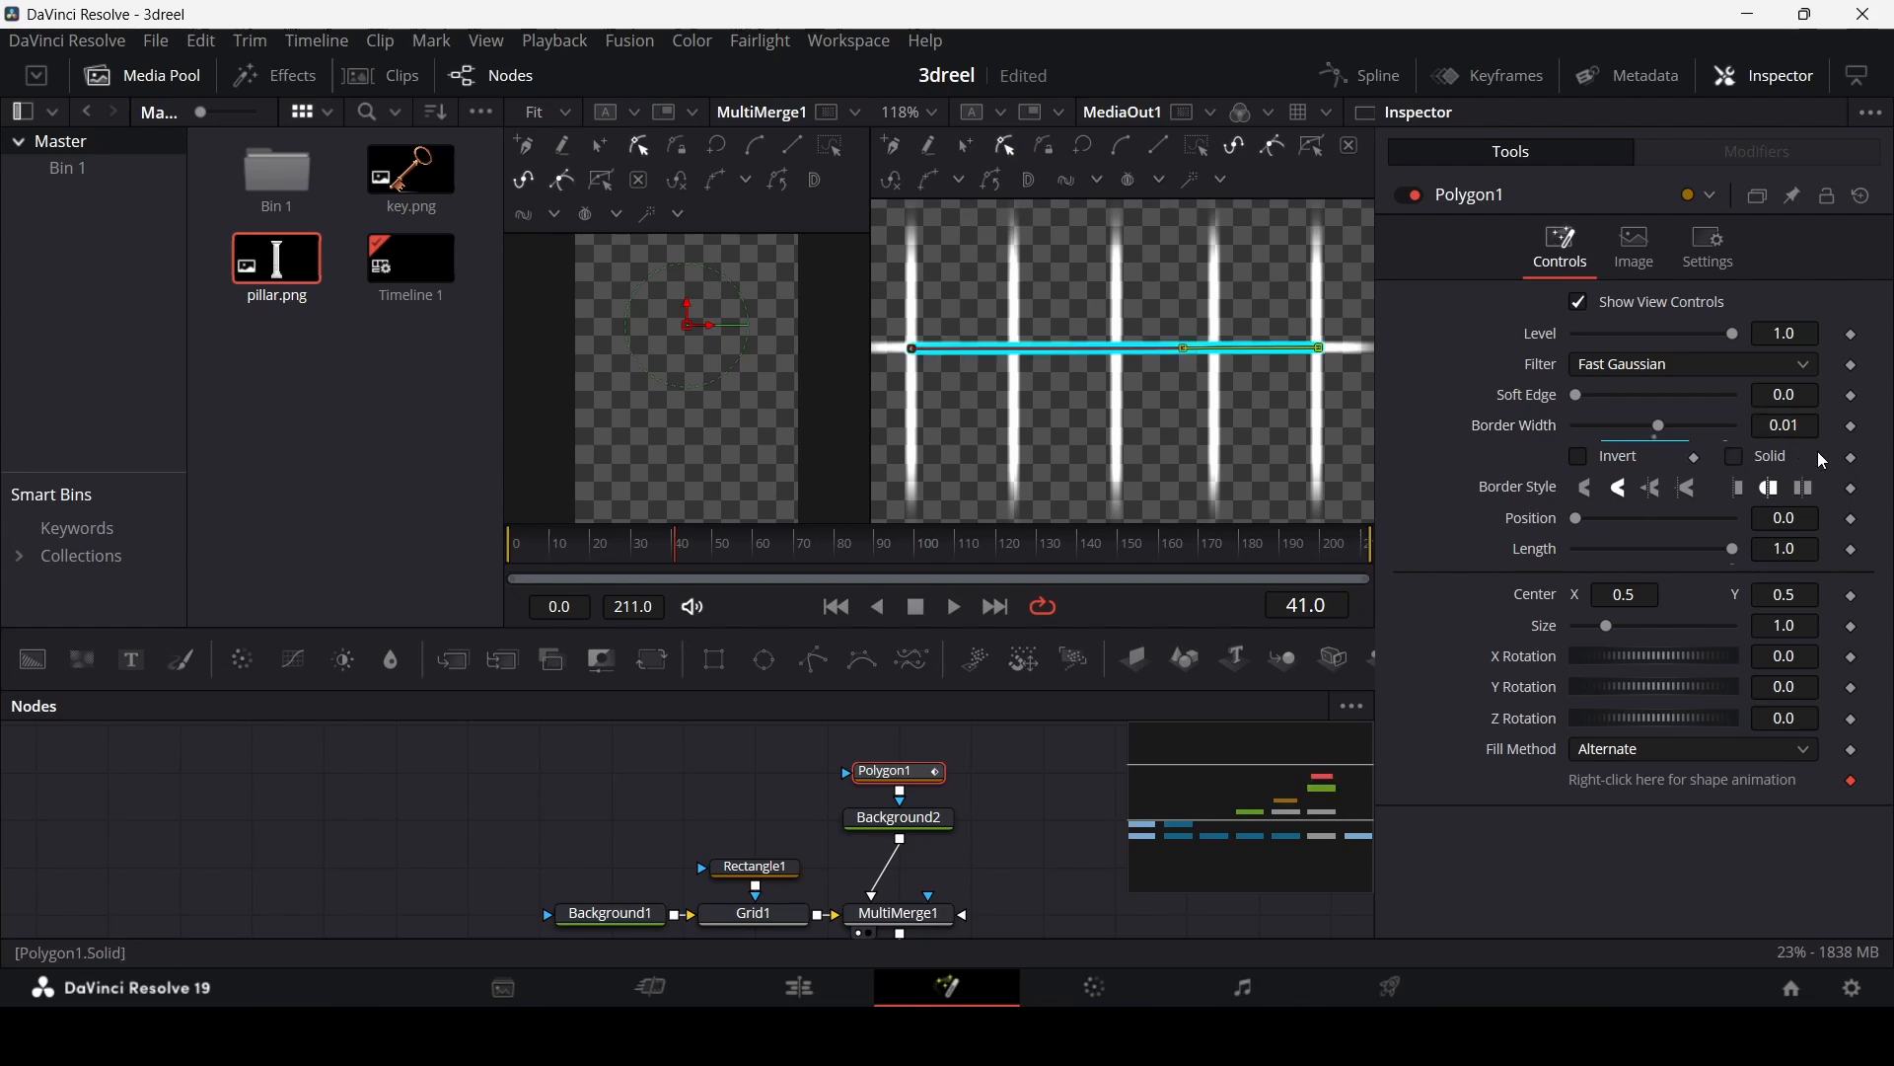
Step: Insert a Waviness node after Background2 and set its waviness type to Horizontal
left_click(900, 819)
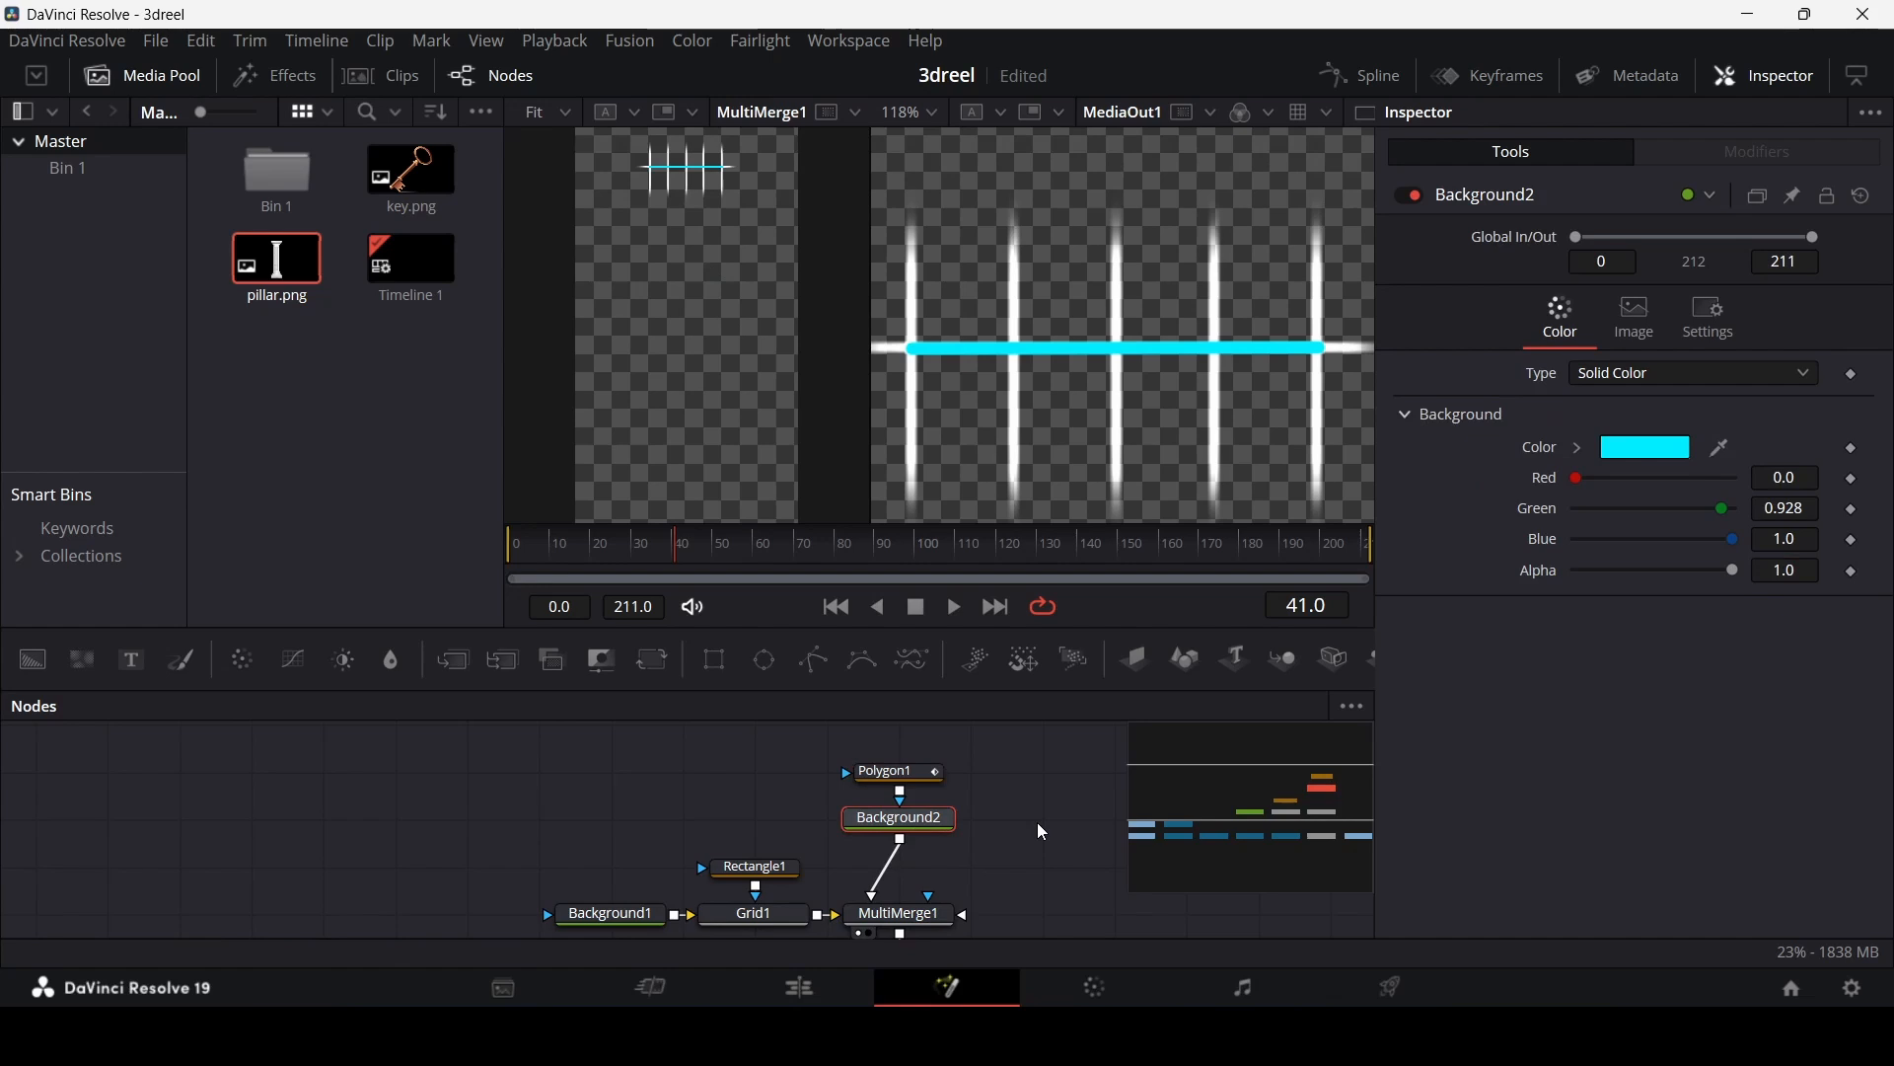
key("shift+space")
type("wav")
key("Return")
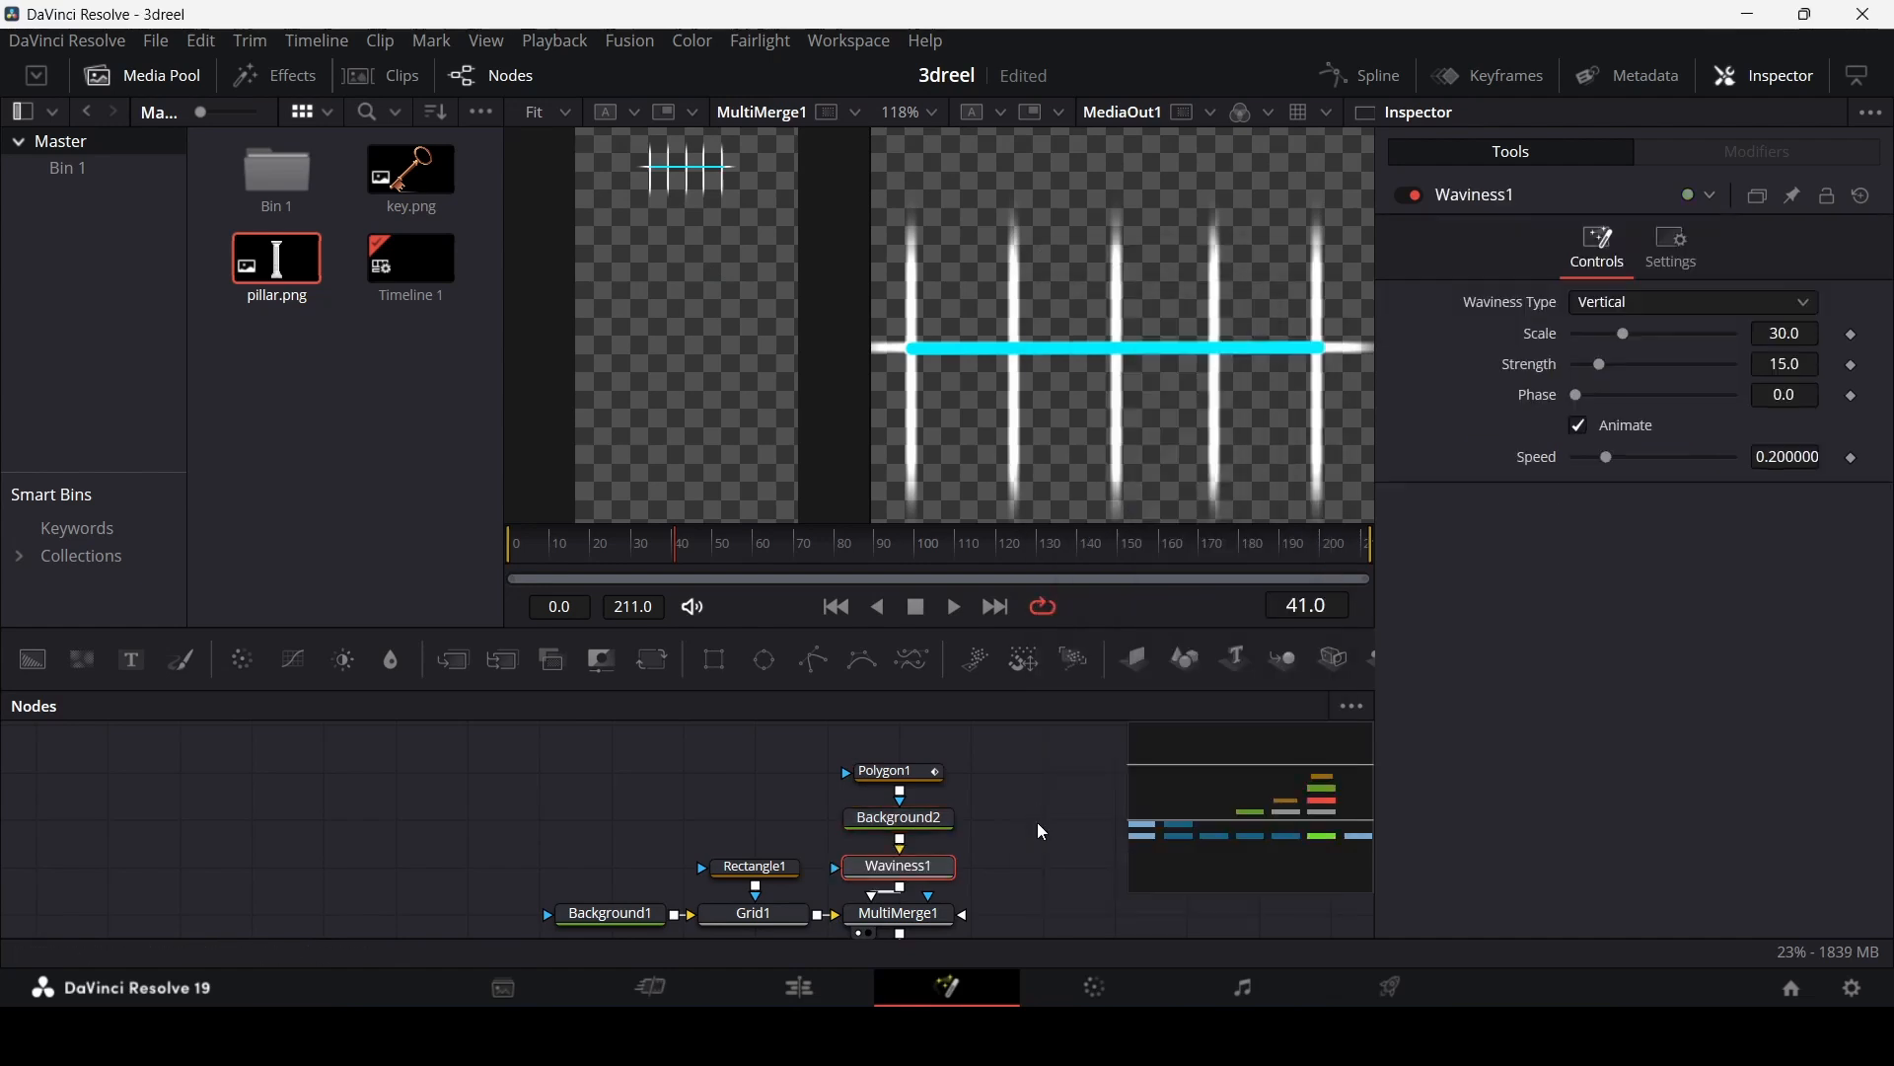
left_click(1677, 304)
left_click(1646, 359)
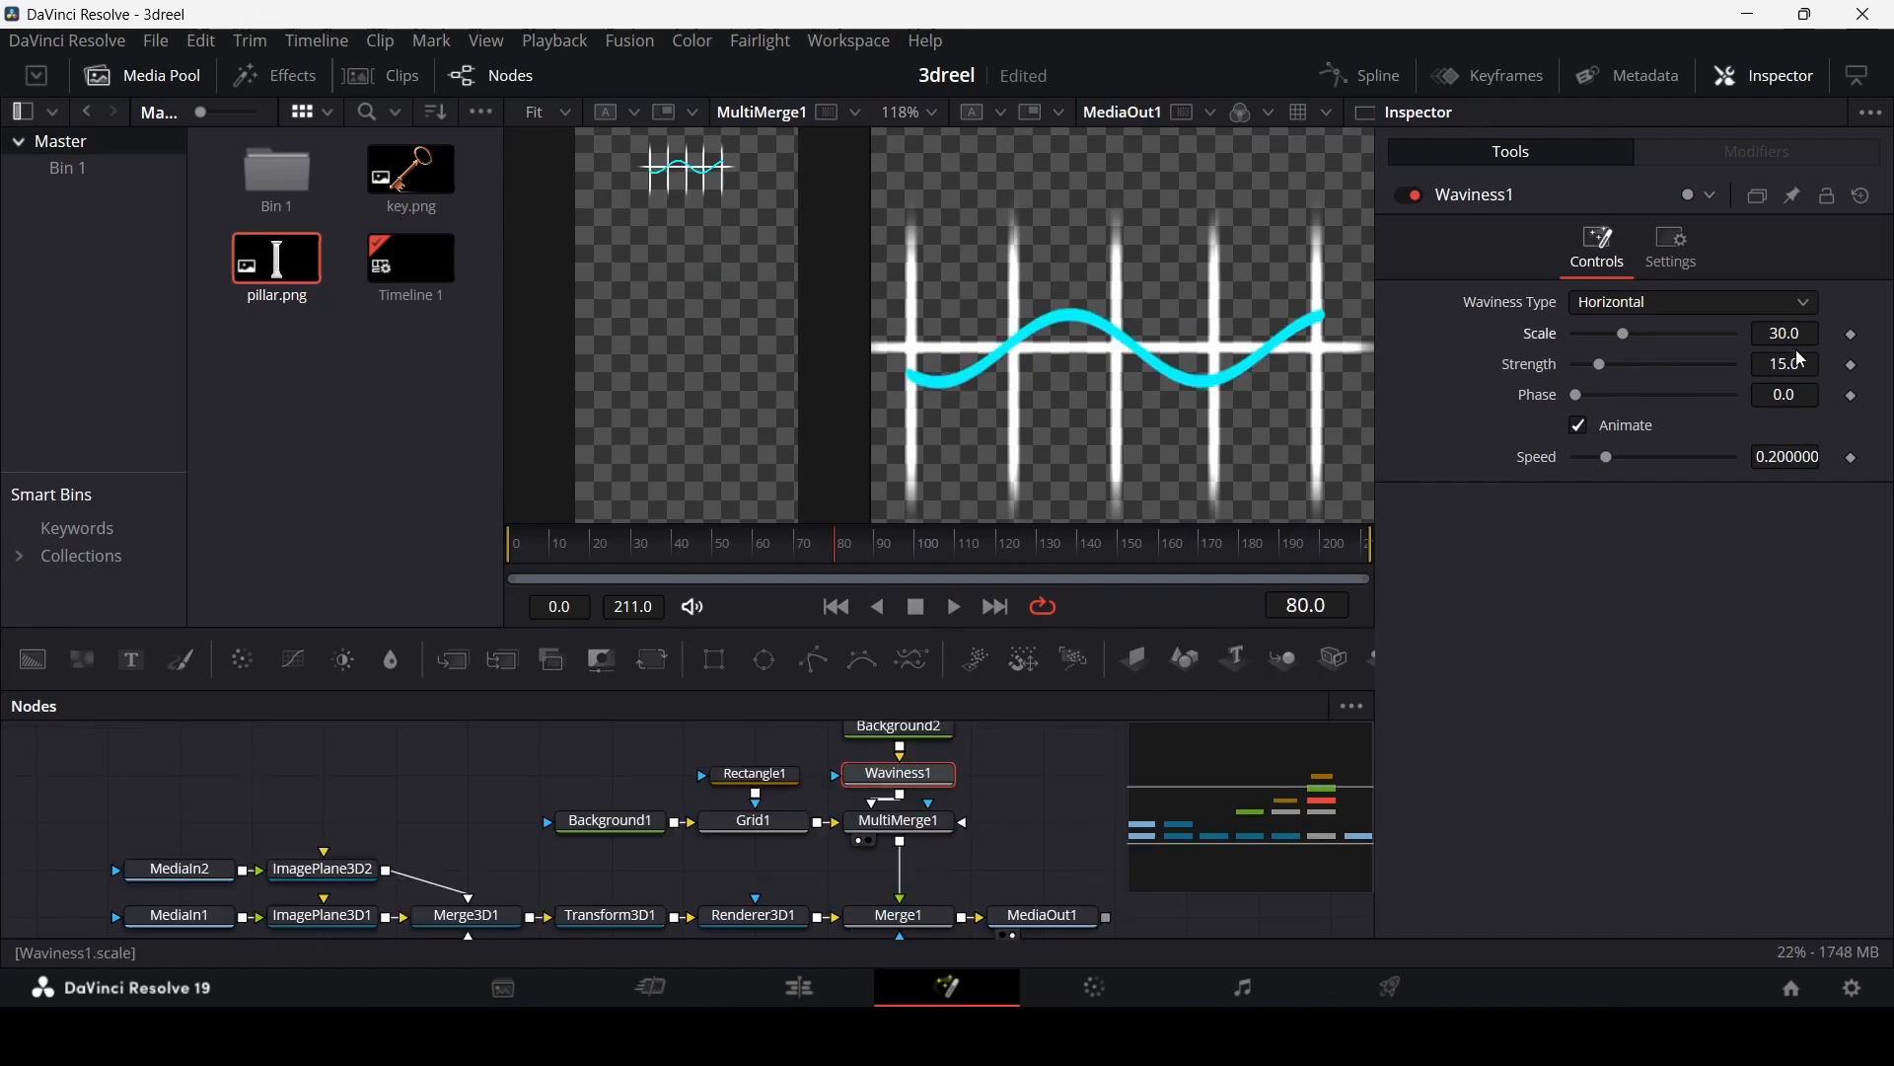
Step: Set Waviness1's strength to 30 and play back the moving wave
left_click(1802, 361)
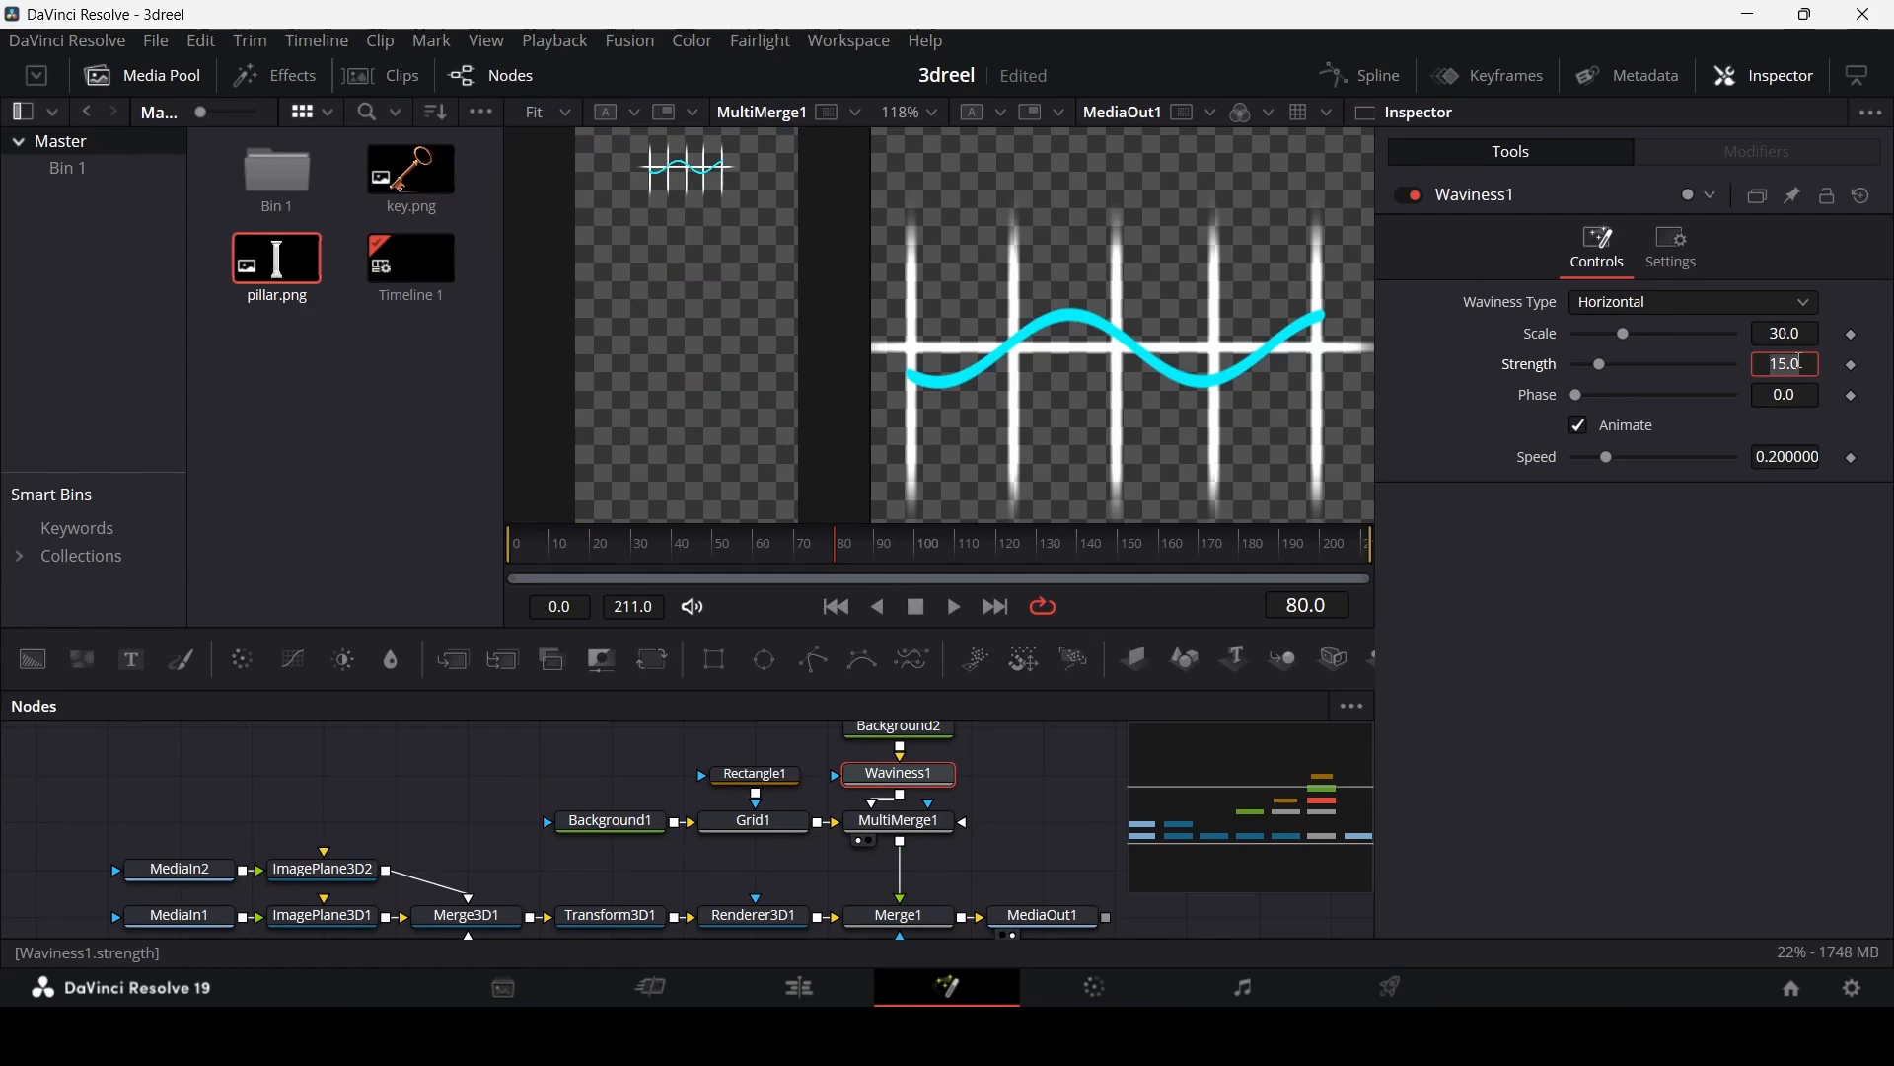
type("30")
key("Tab")
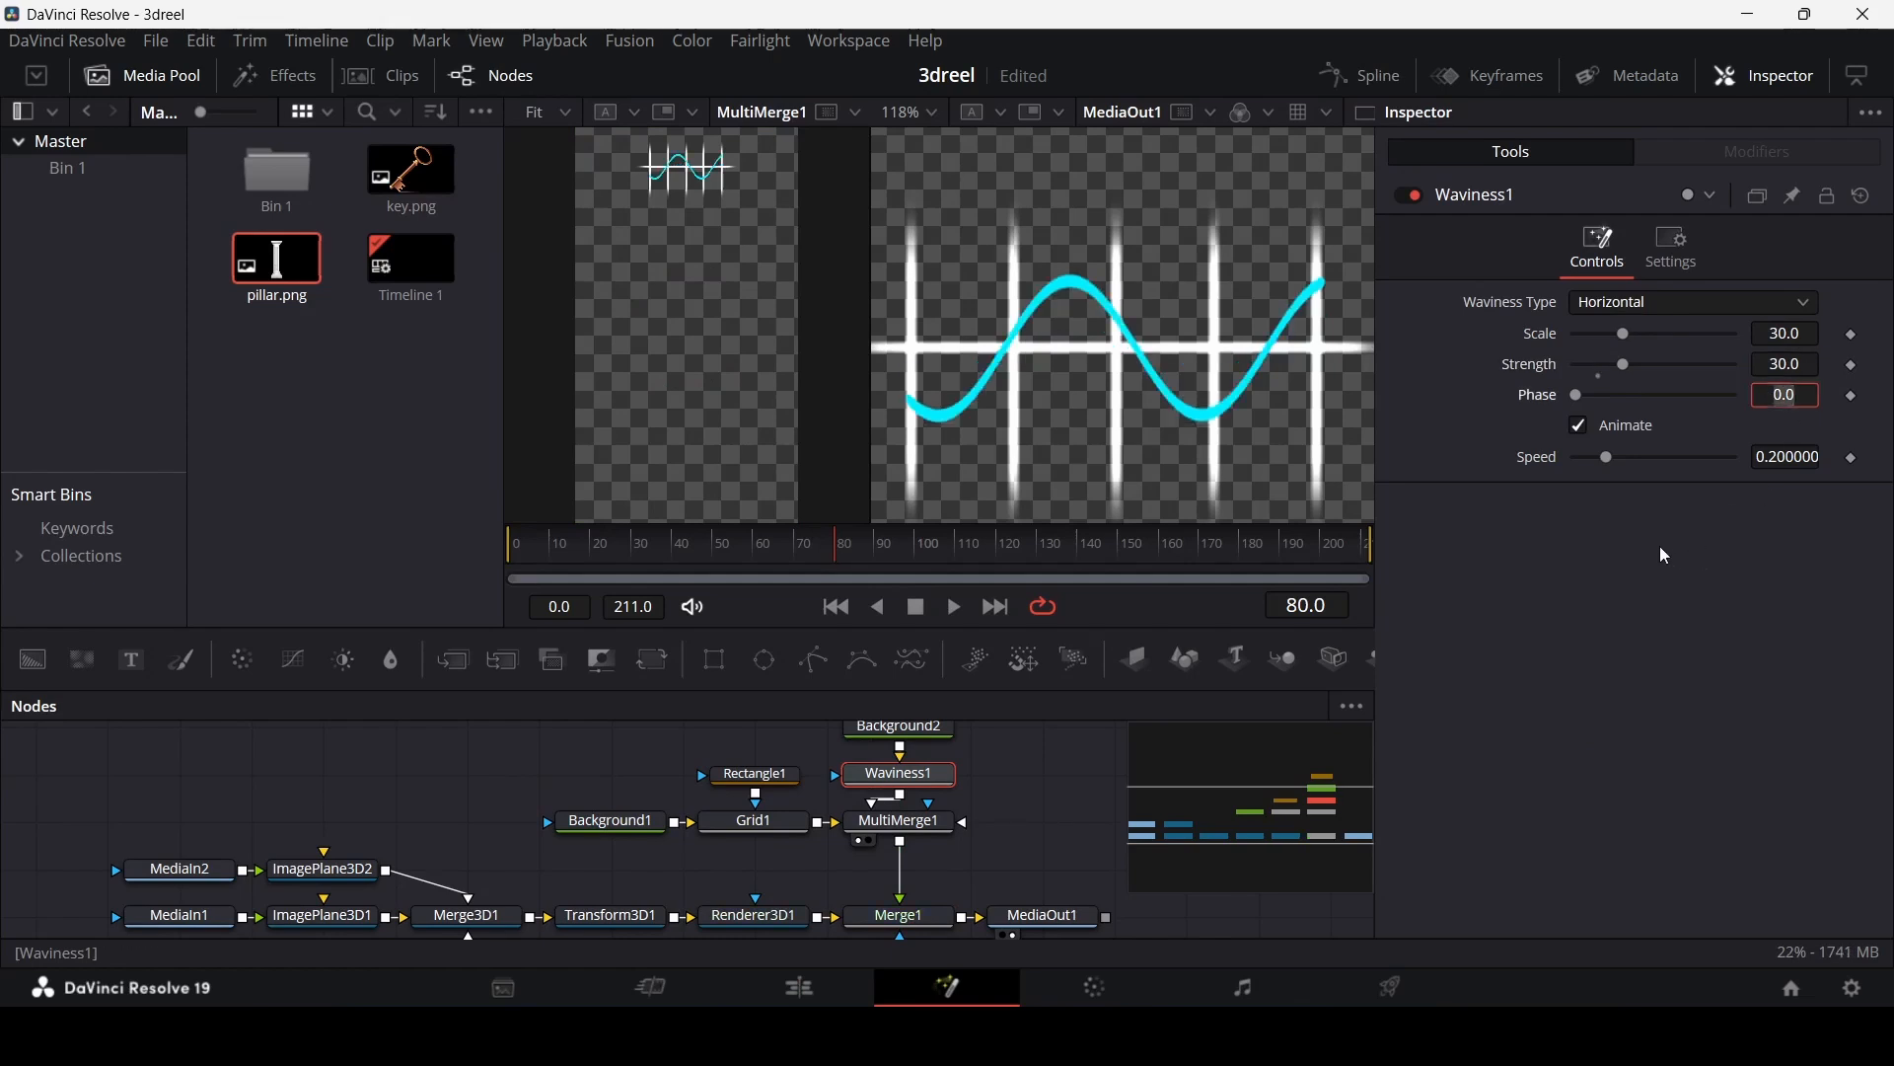
left_click(1063, 761)
key("space")
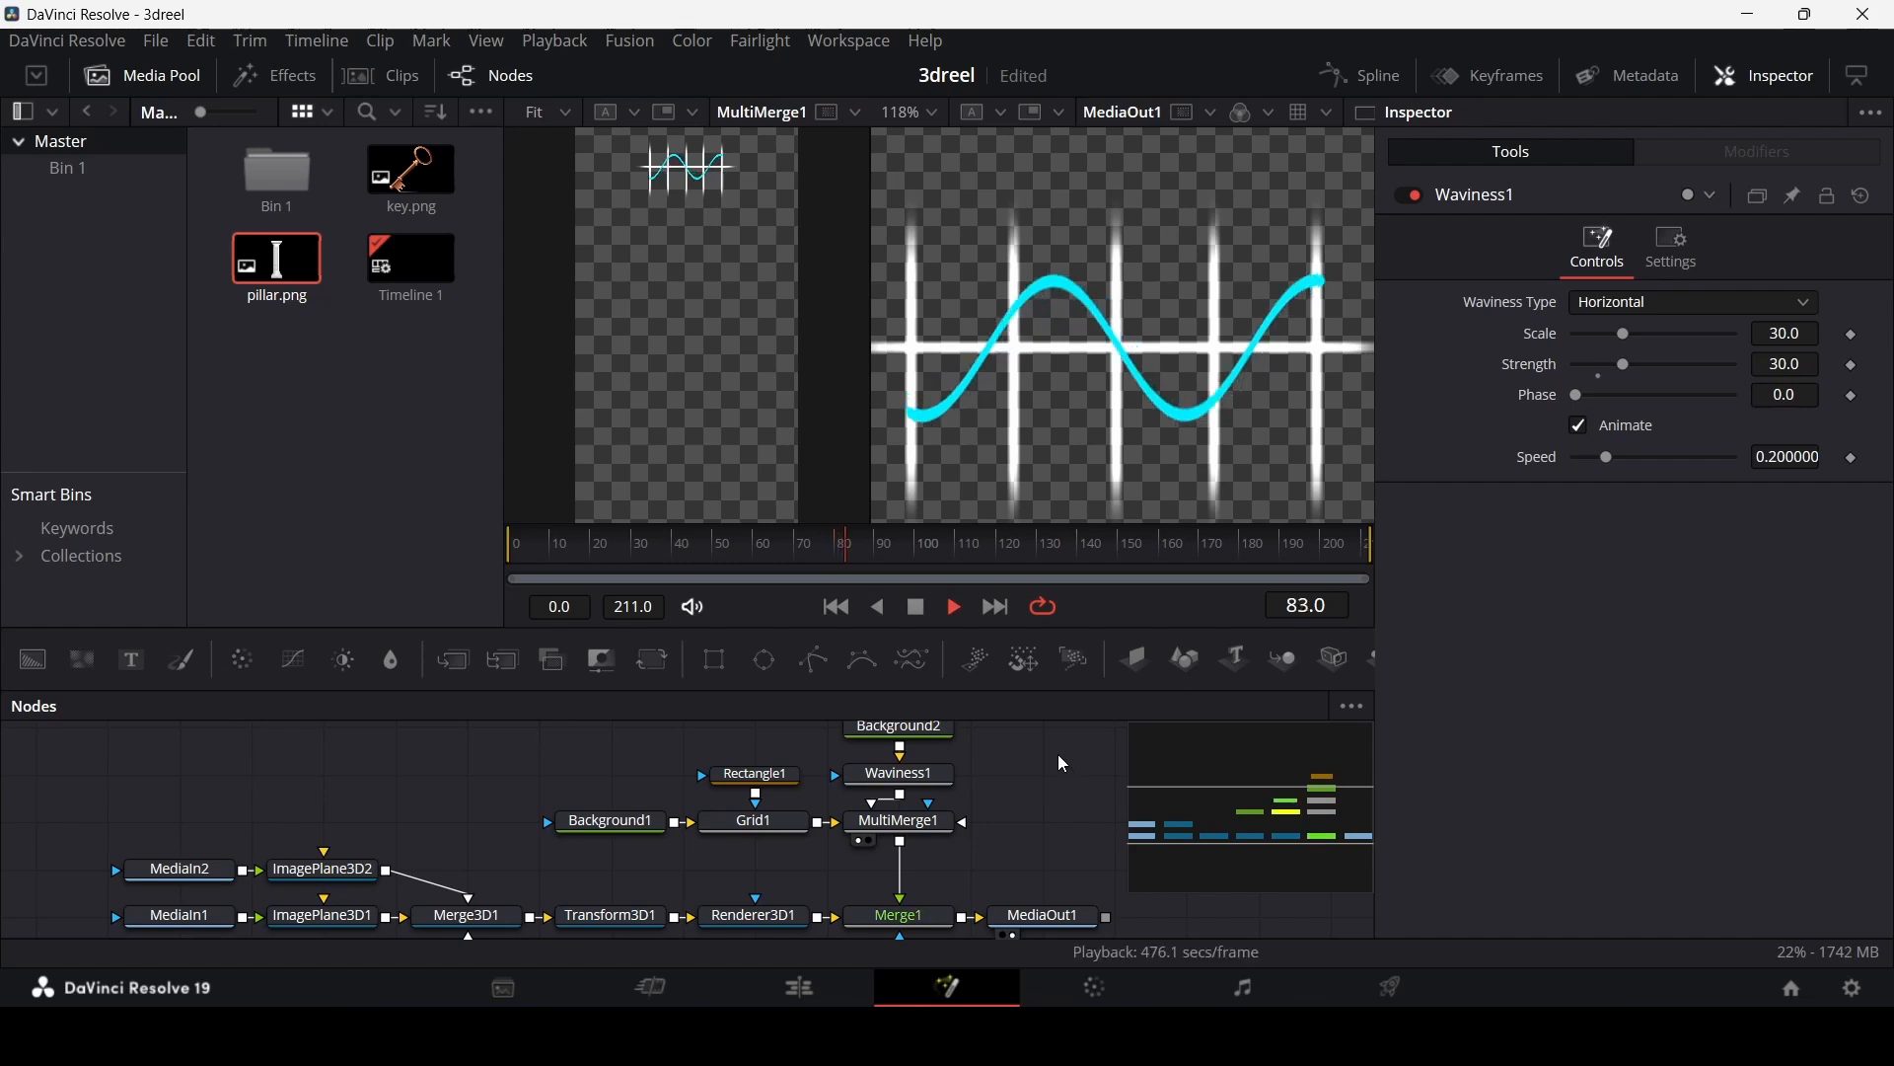
key("space")
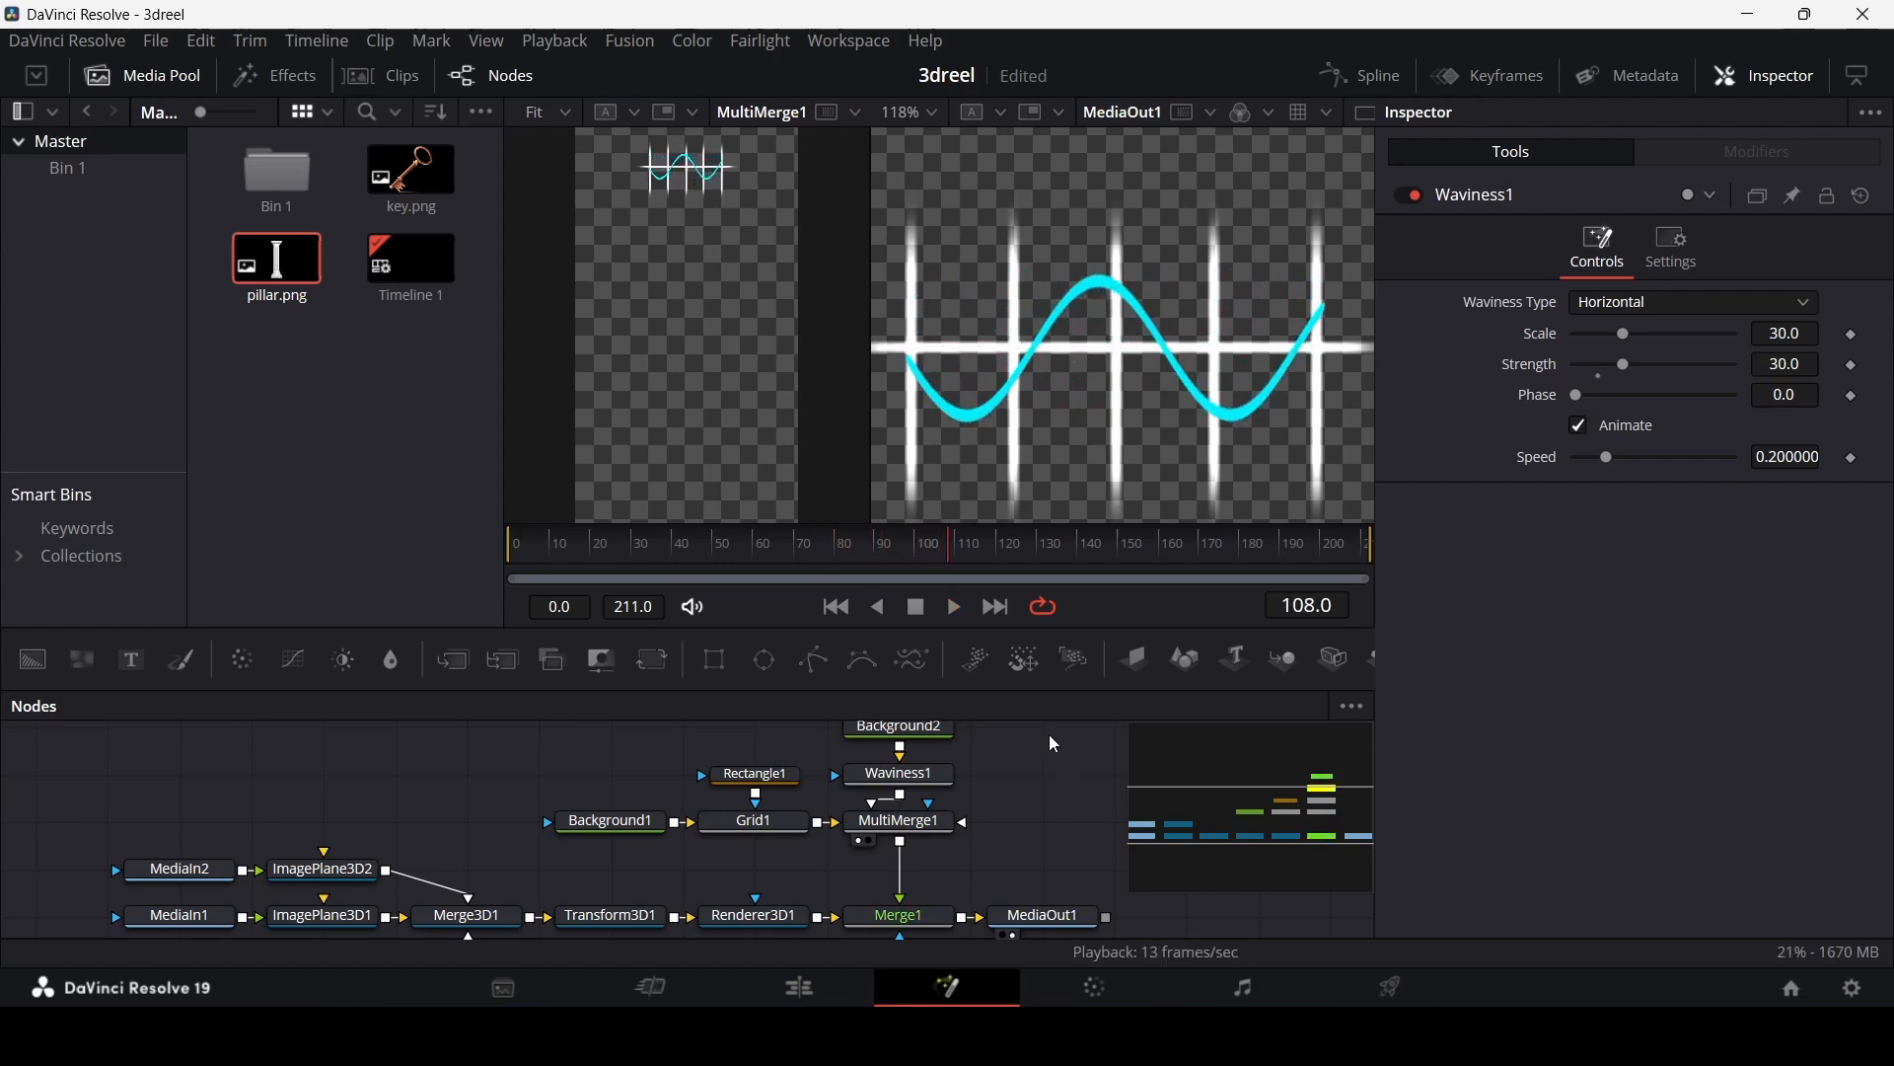
Step: Pull both end points of the Polygon1 line slightly inward along the horizontal grid line and play back the wave
scroll(1050, 782, "up", 1)
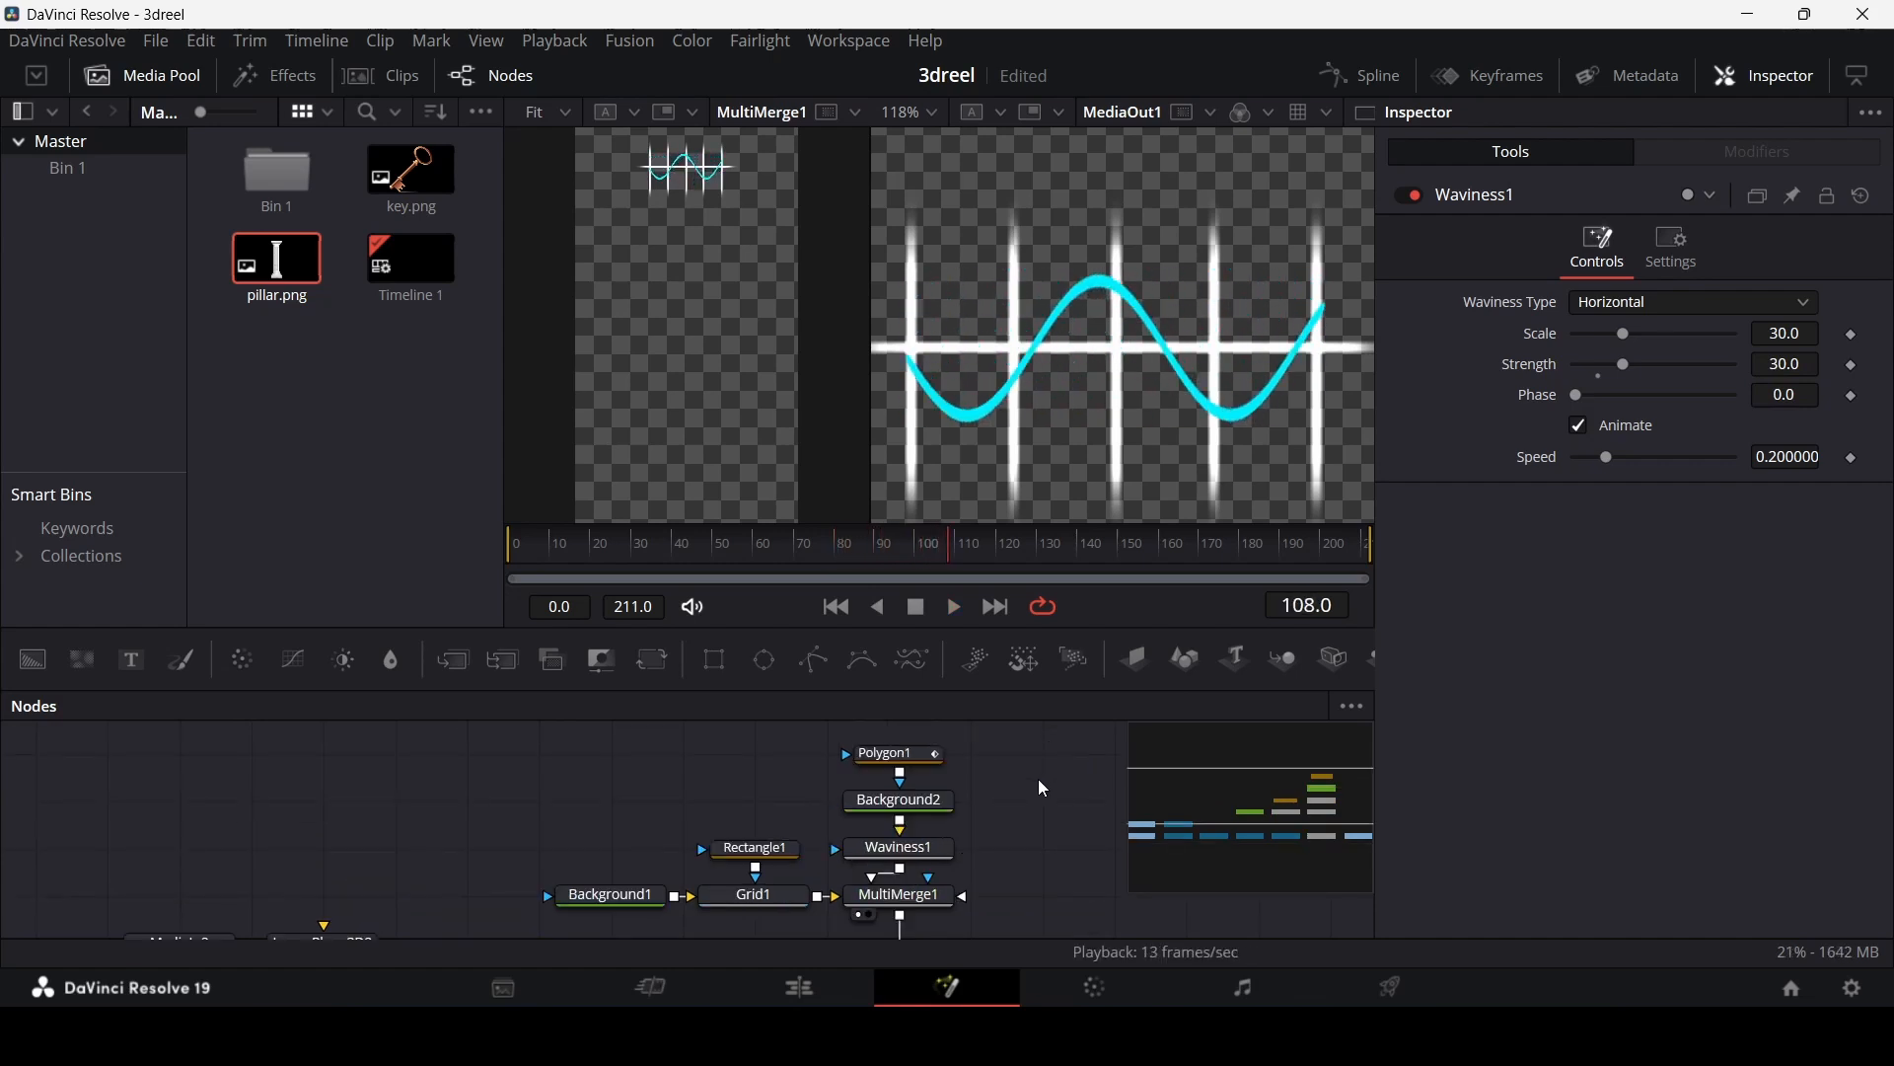
left_click(913, 769)
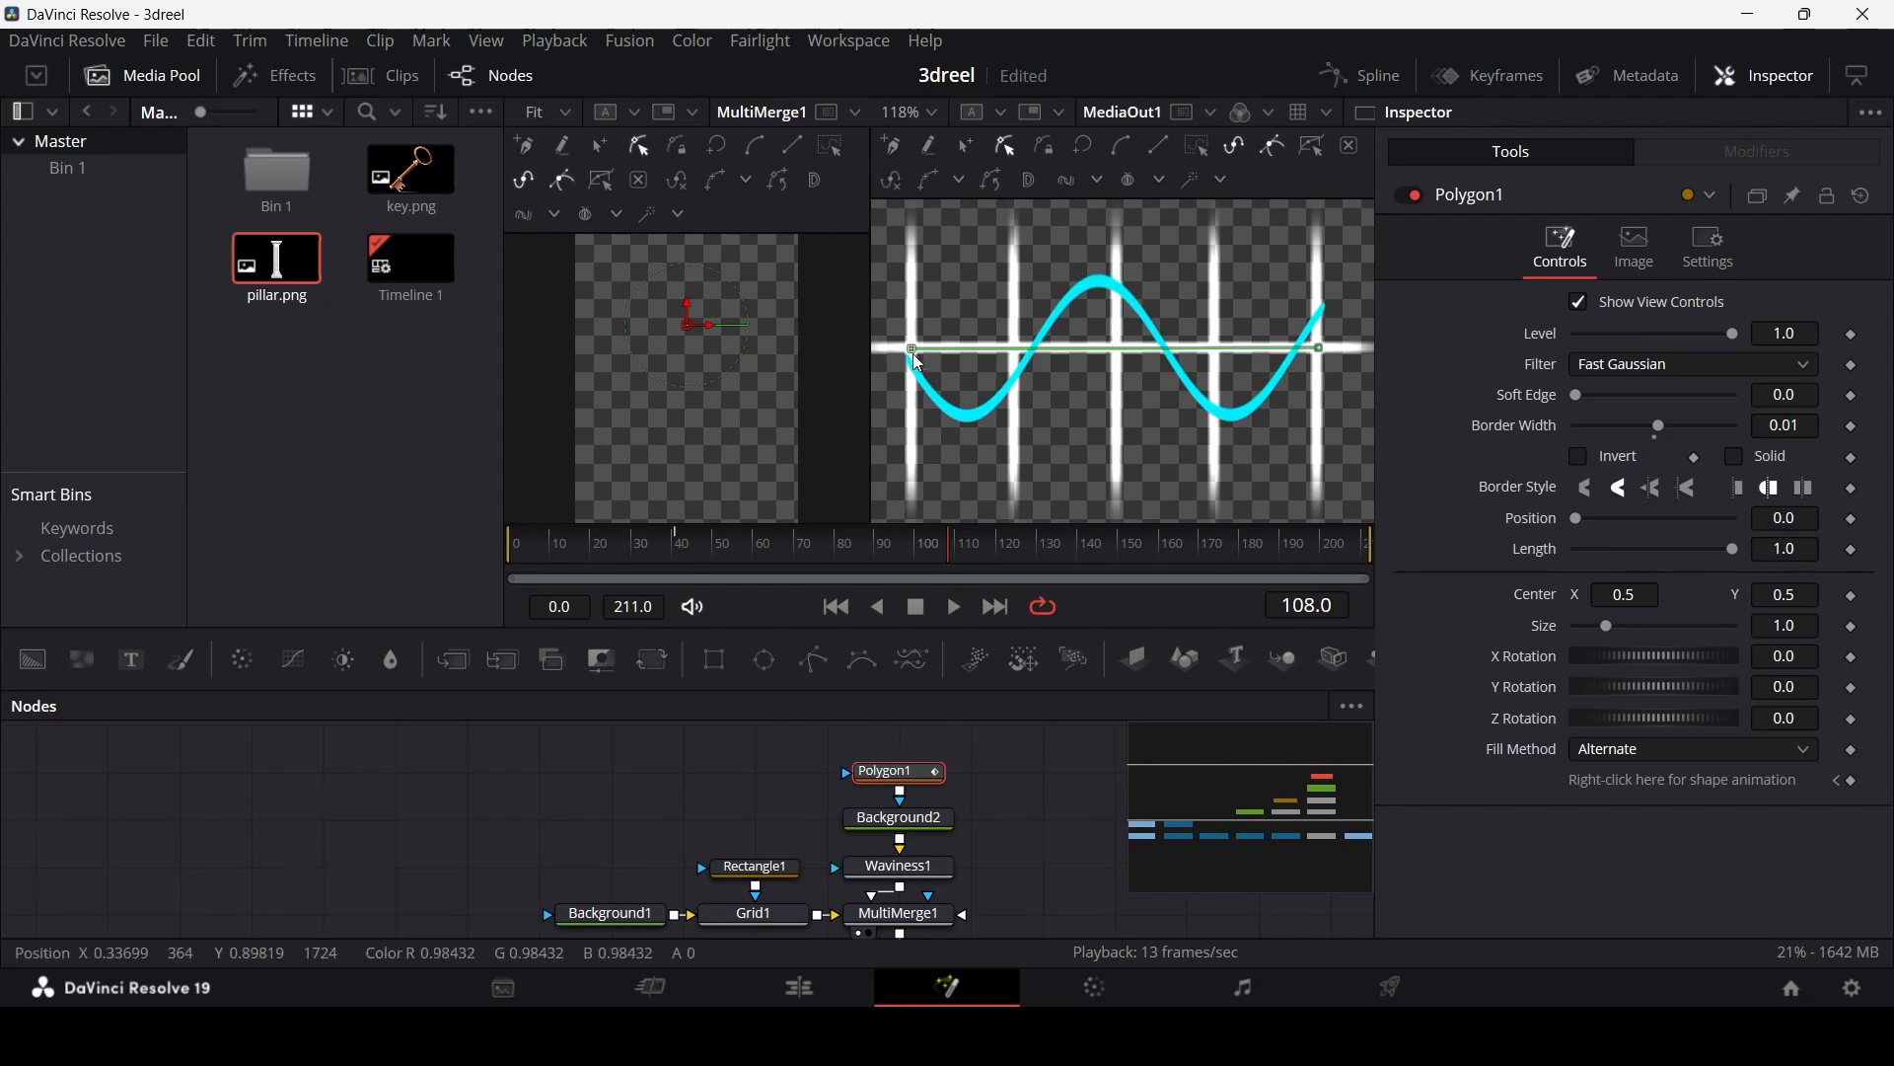
left_click_drag(912, 353, 919, 350)
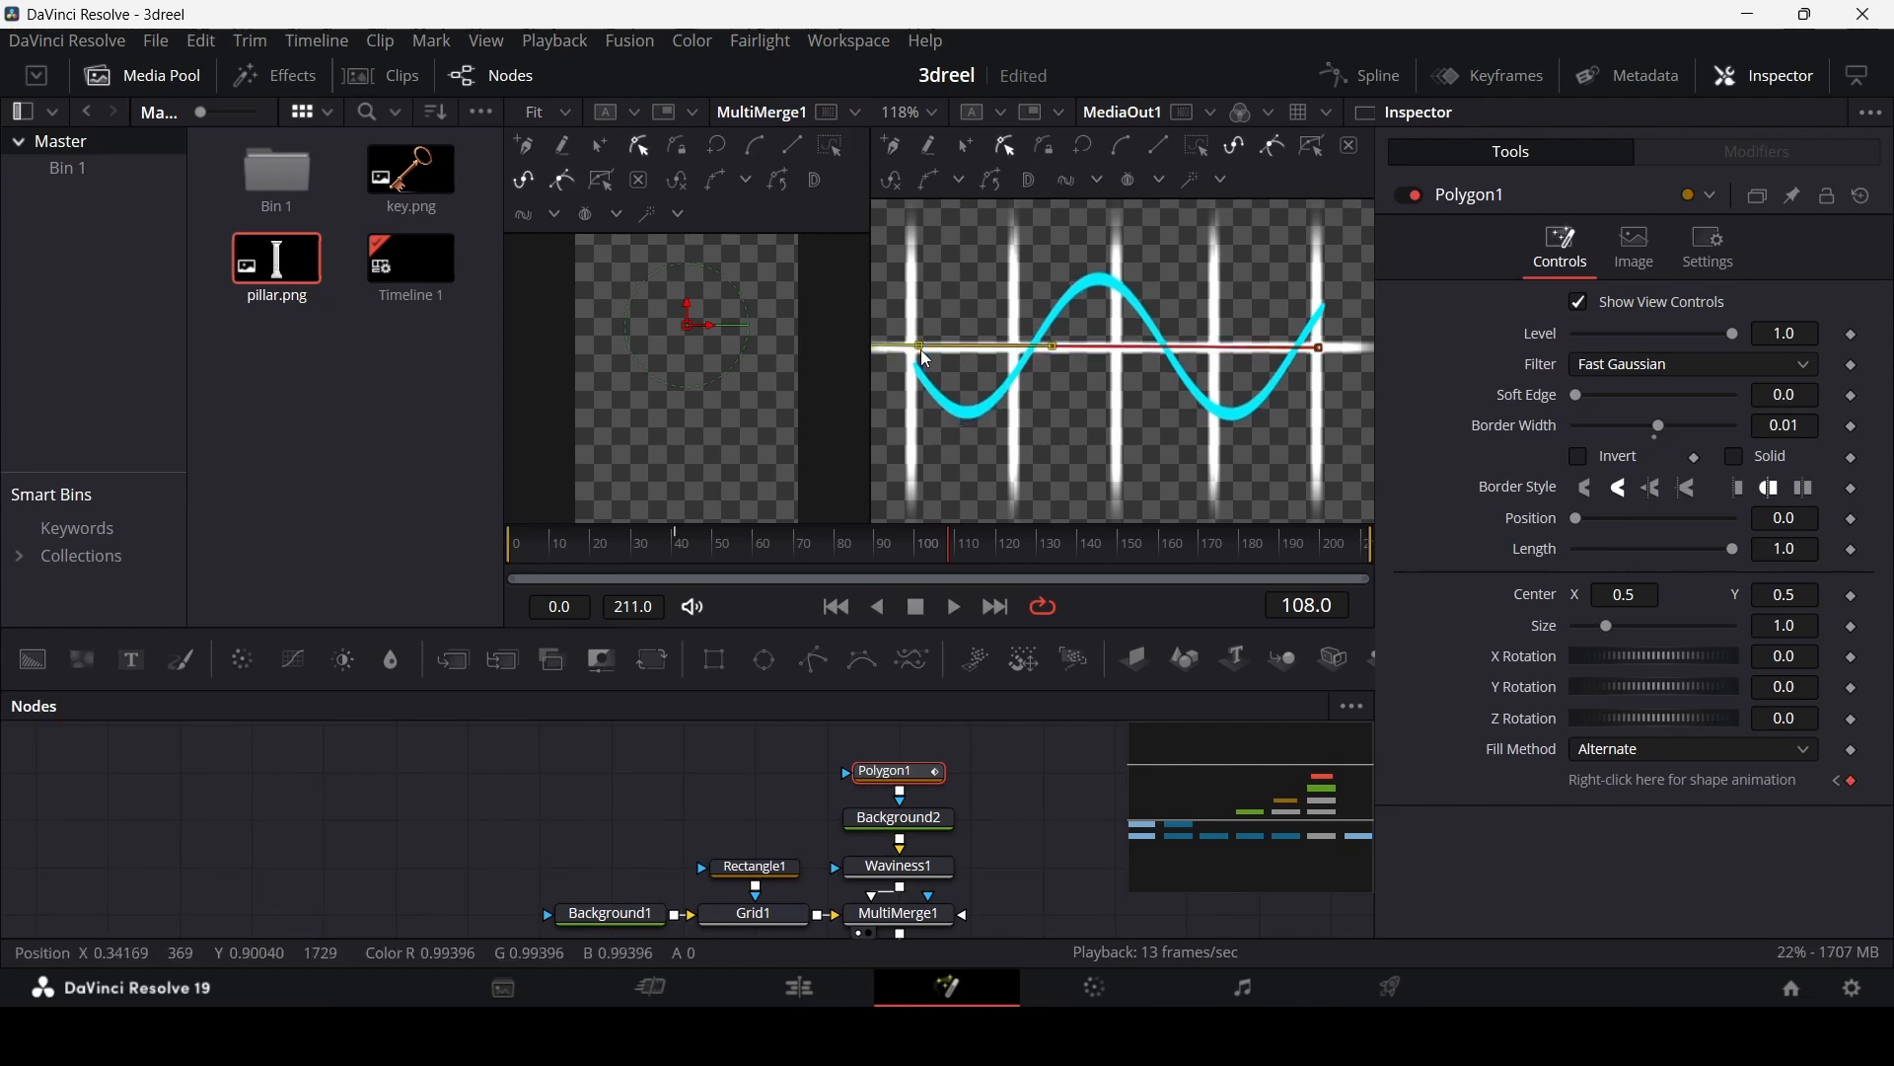
left_click_drag(1321, 351, 1304, 350)
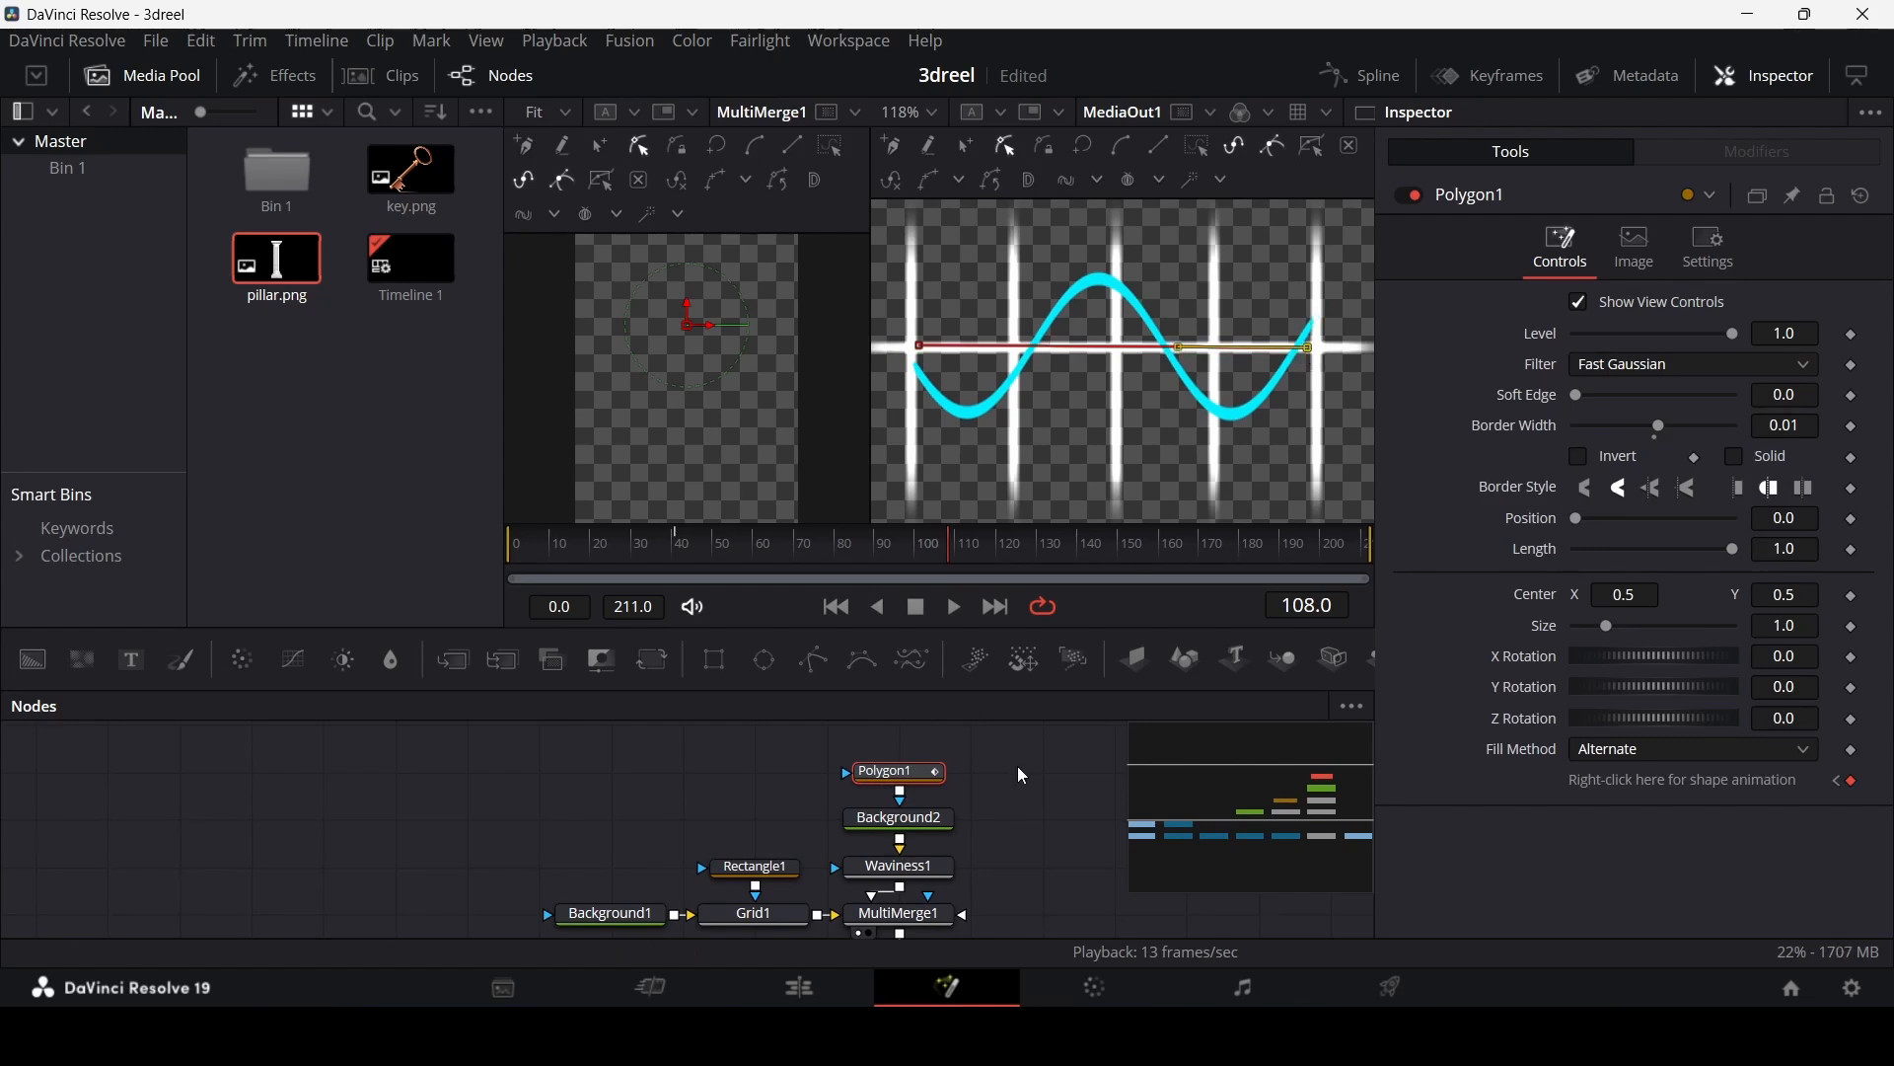
key("space")
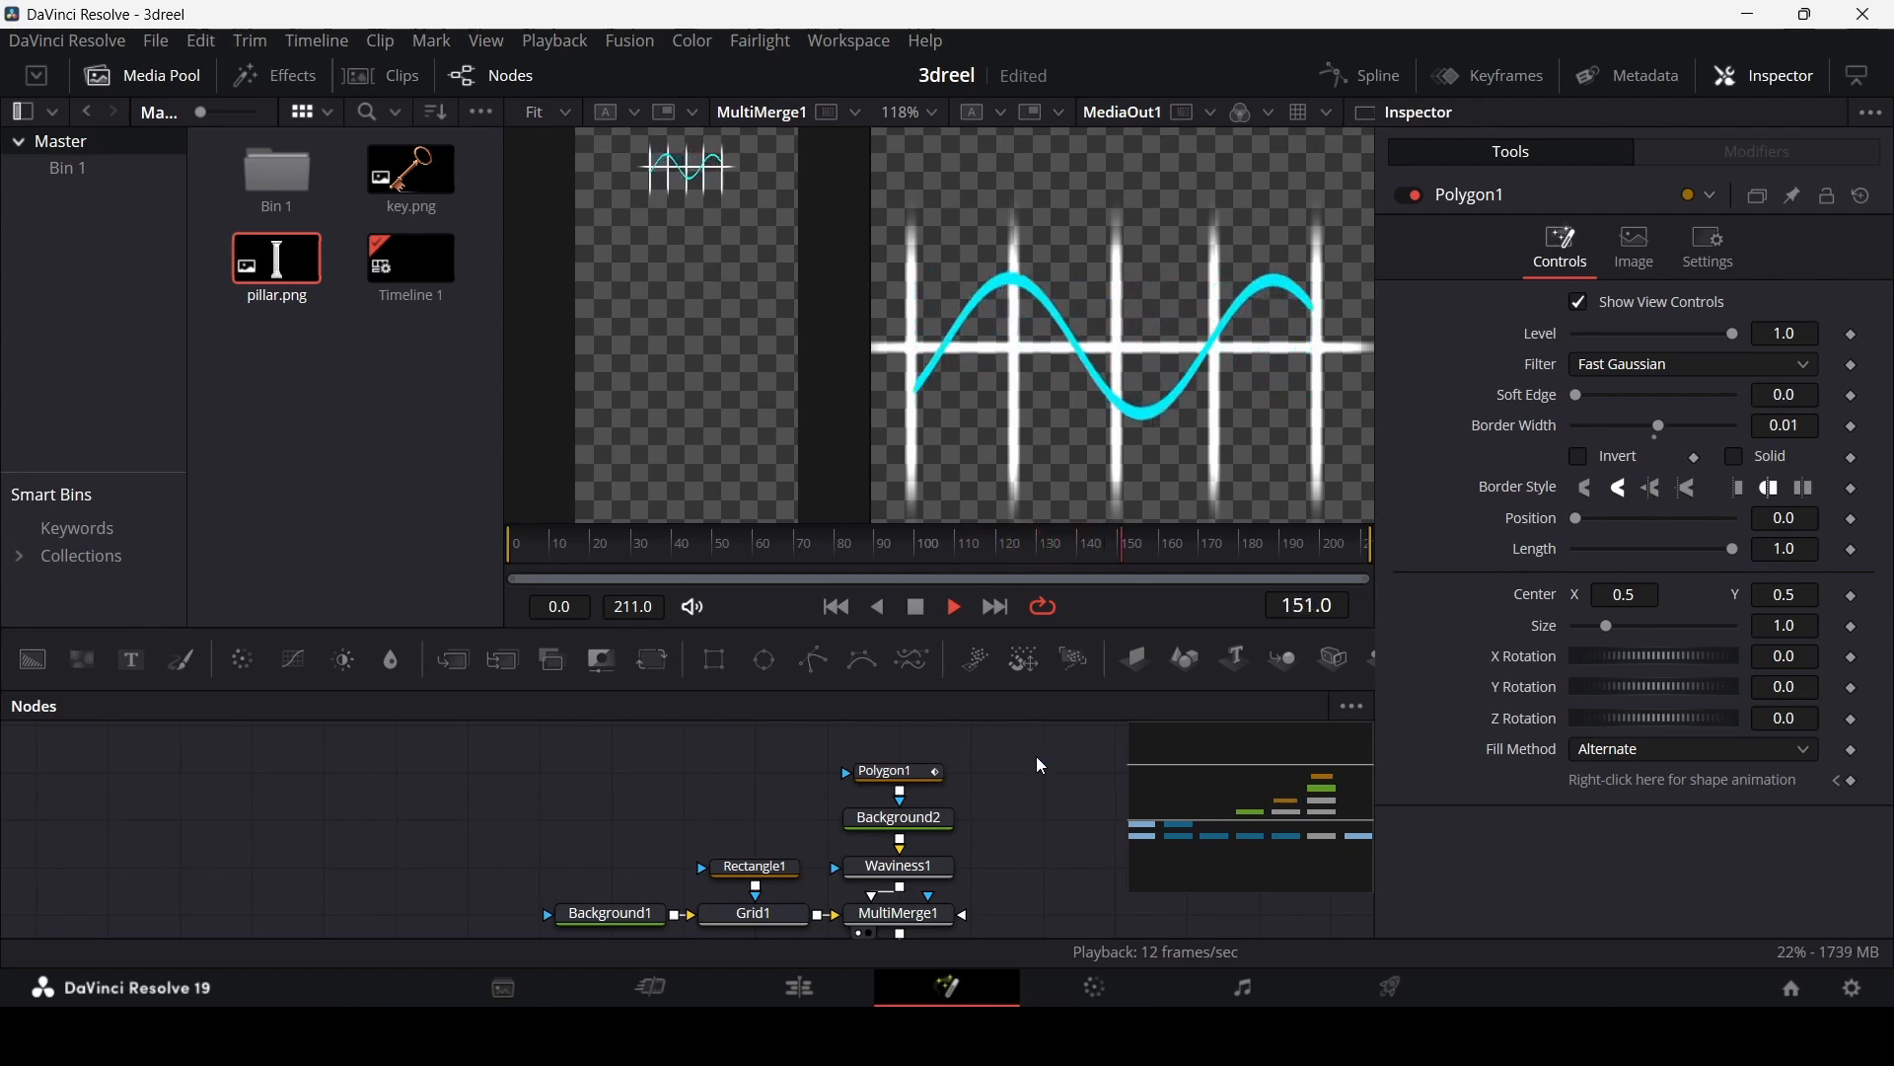
key("space")
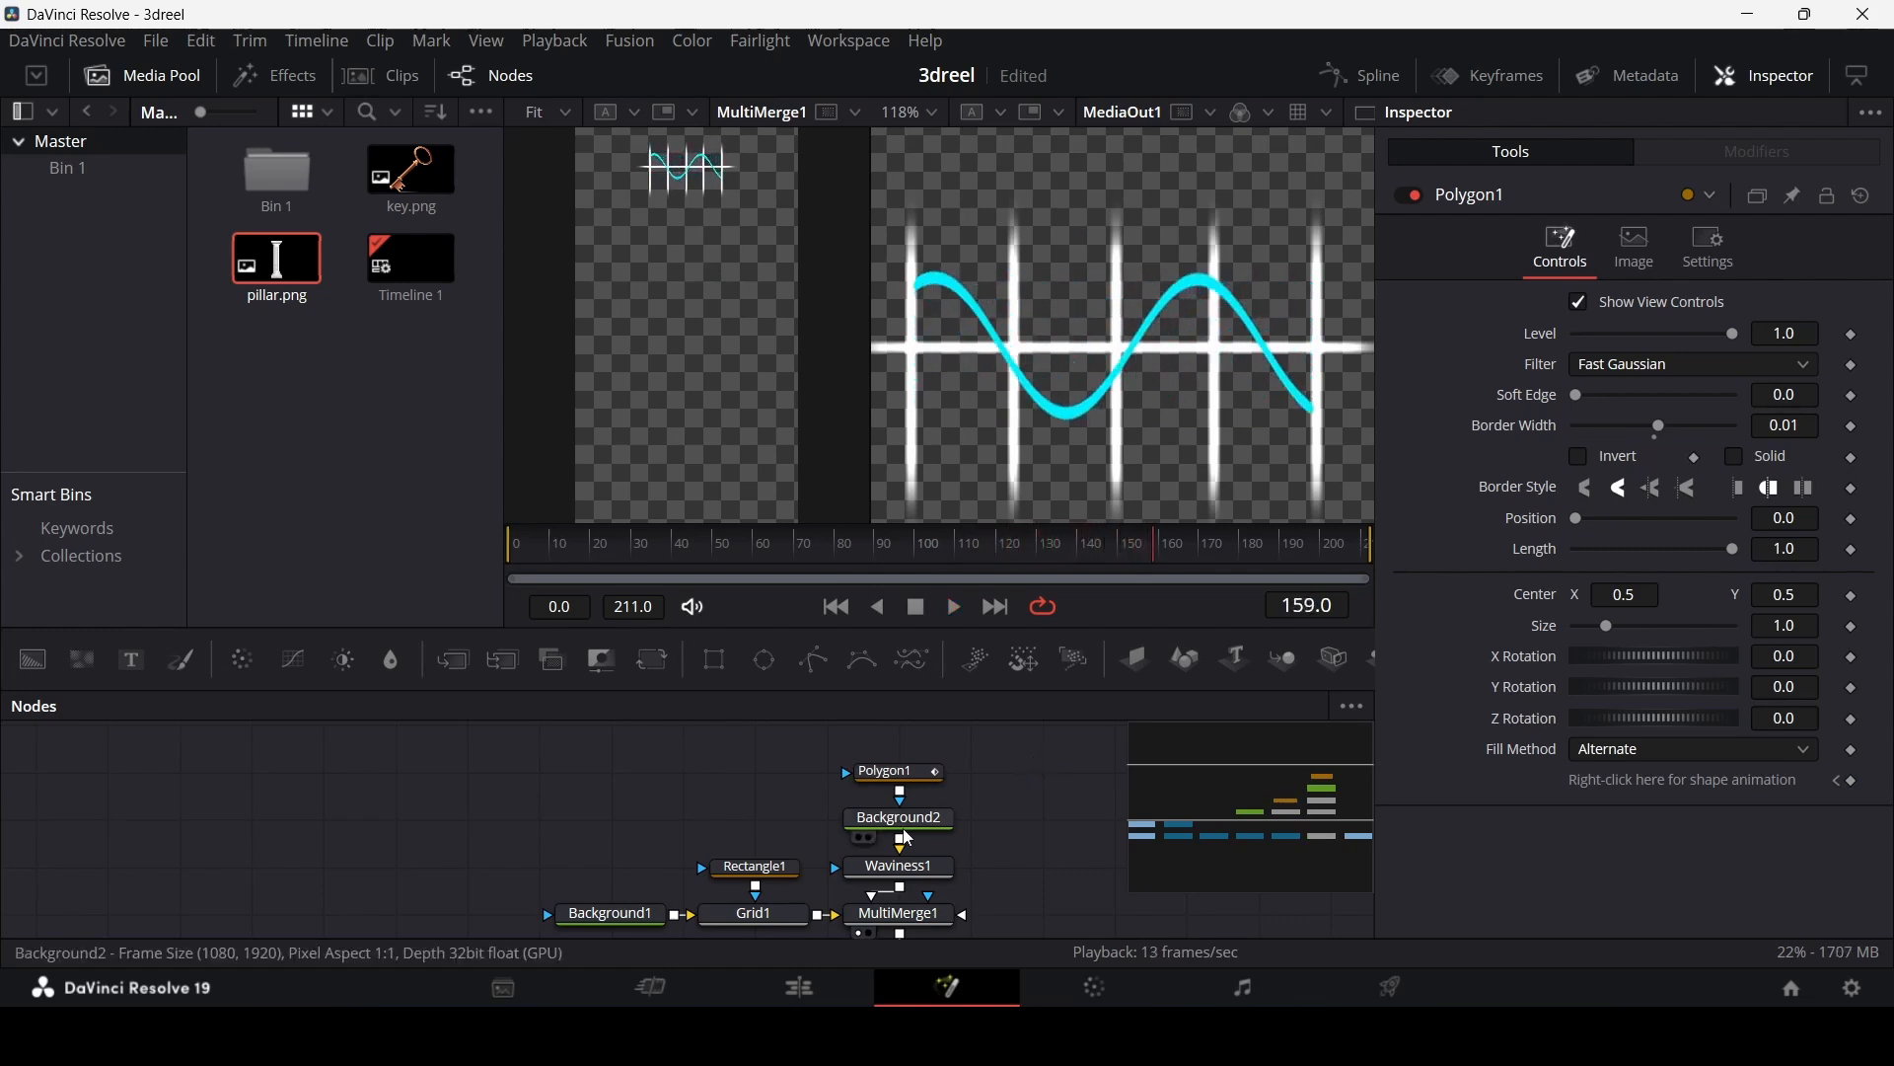
Step: Keyframe Grid1's Pan at 0.0 on frame 0
left_click(755, 916)
scroll(754, 888, "down", 1)
left_click_drag(630, 551, 455, 558)
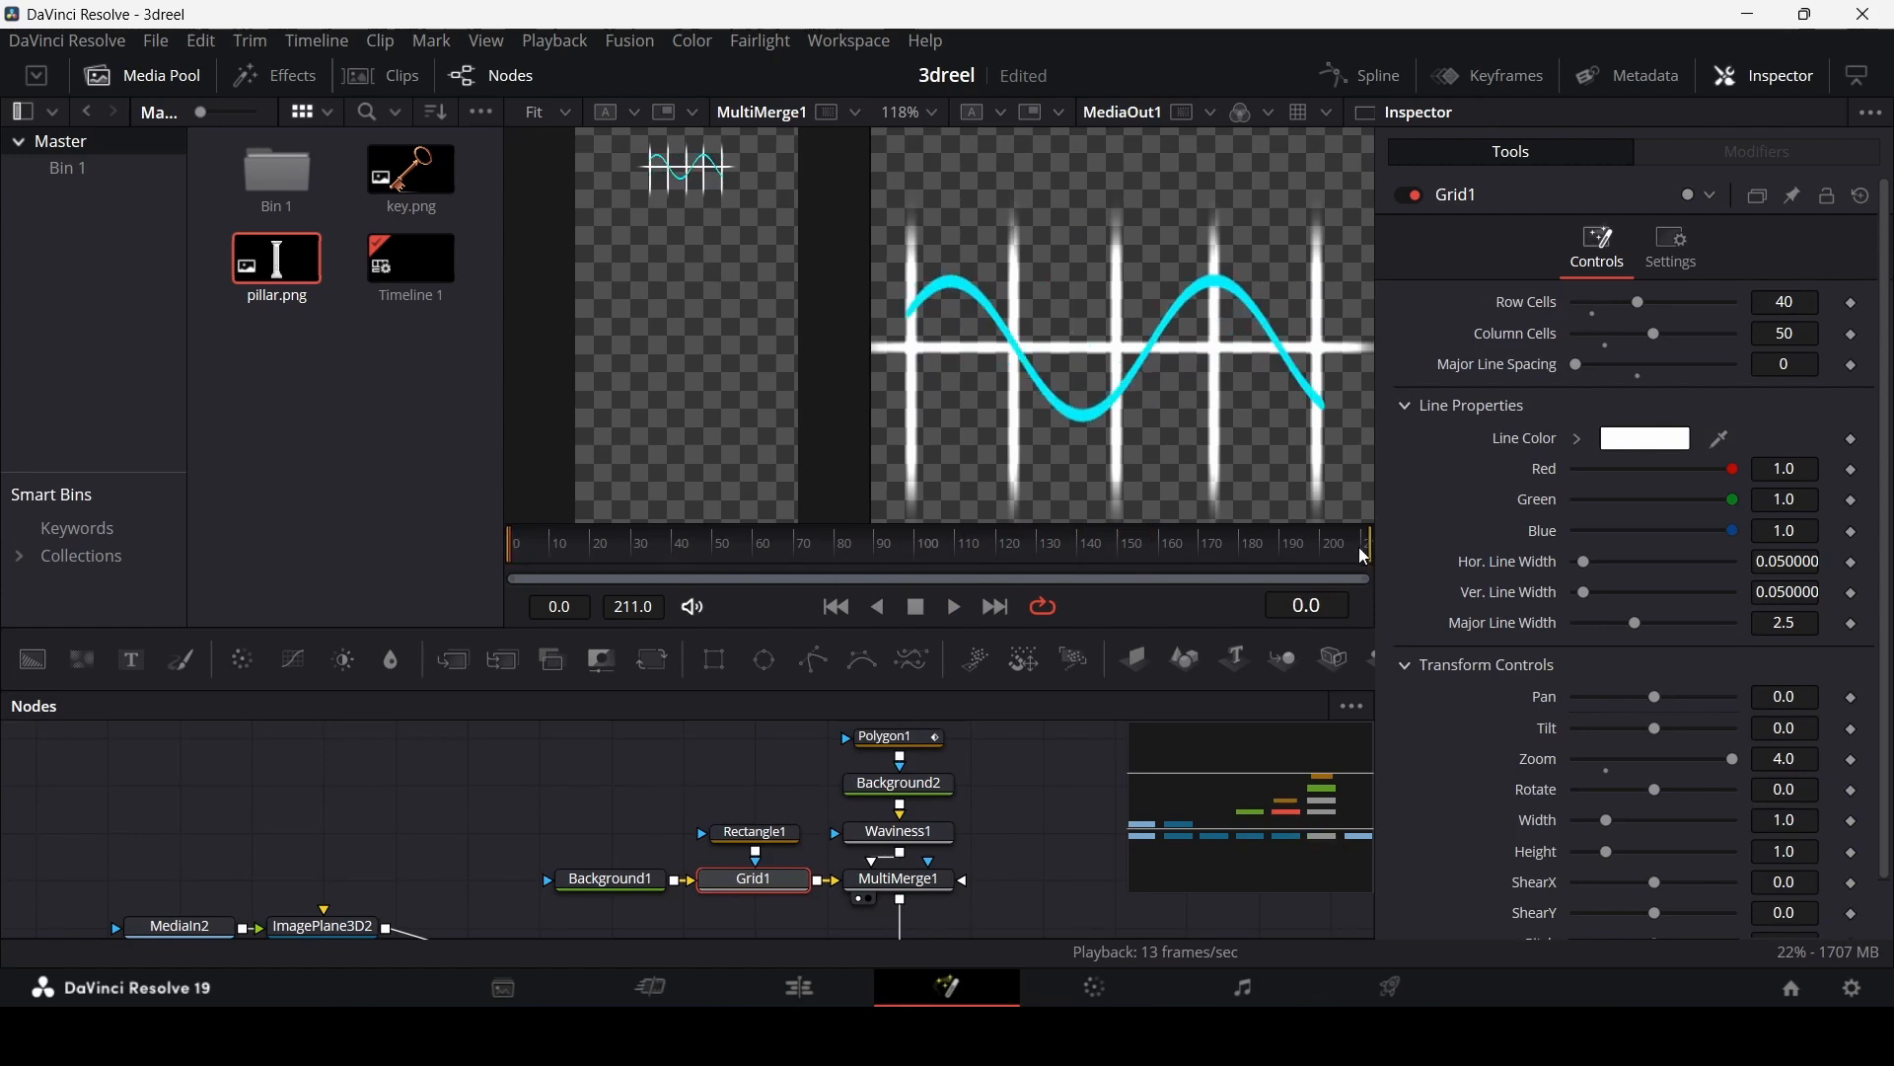
left_click(1853, 699)
Step: Set Grid1's Pan to 1.0 on the last frame, 211, to animate the grid sideways
left_click_drag(1312, 544, 1464, 550)
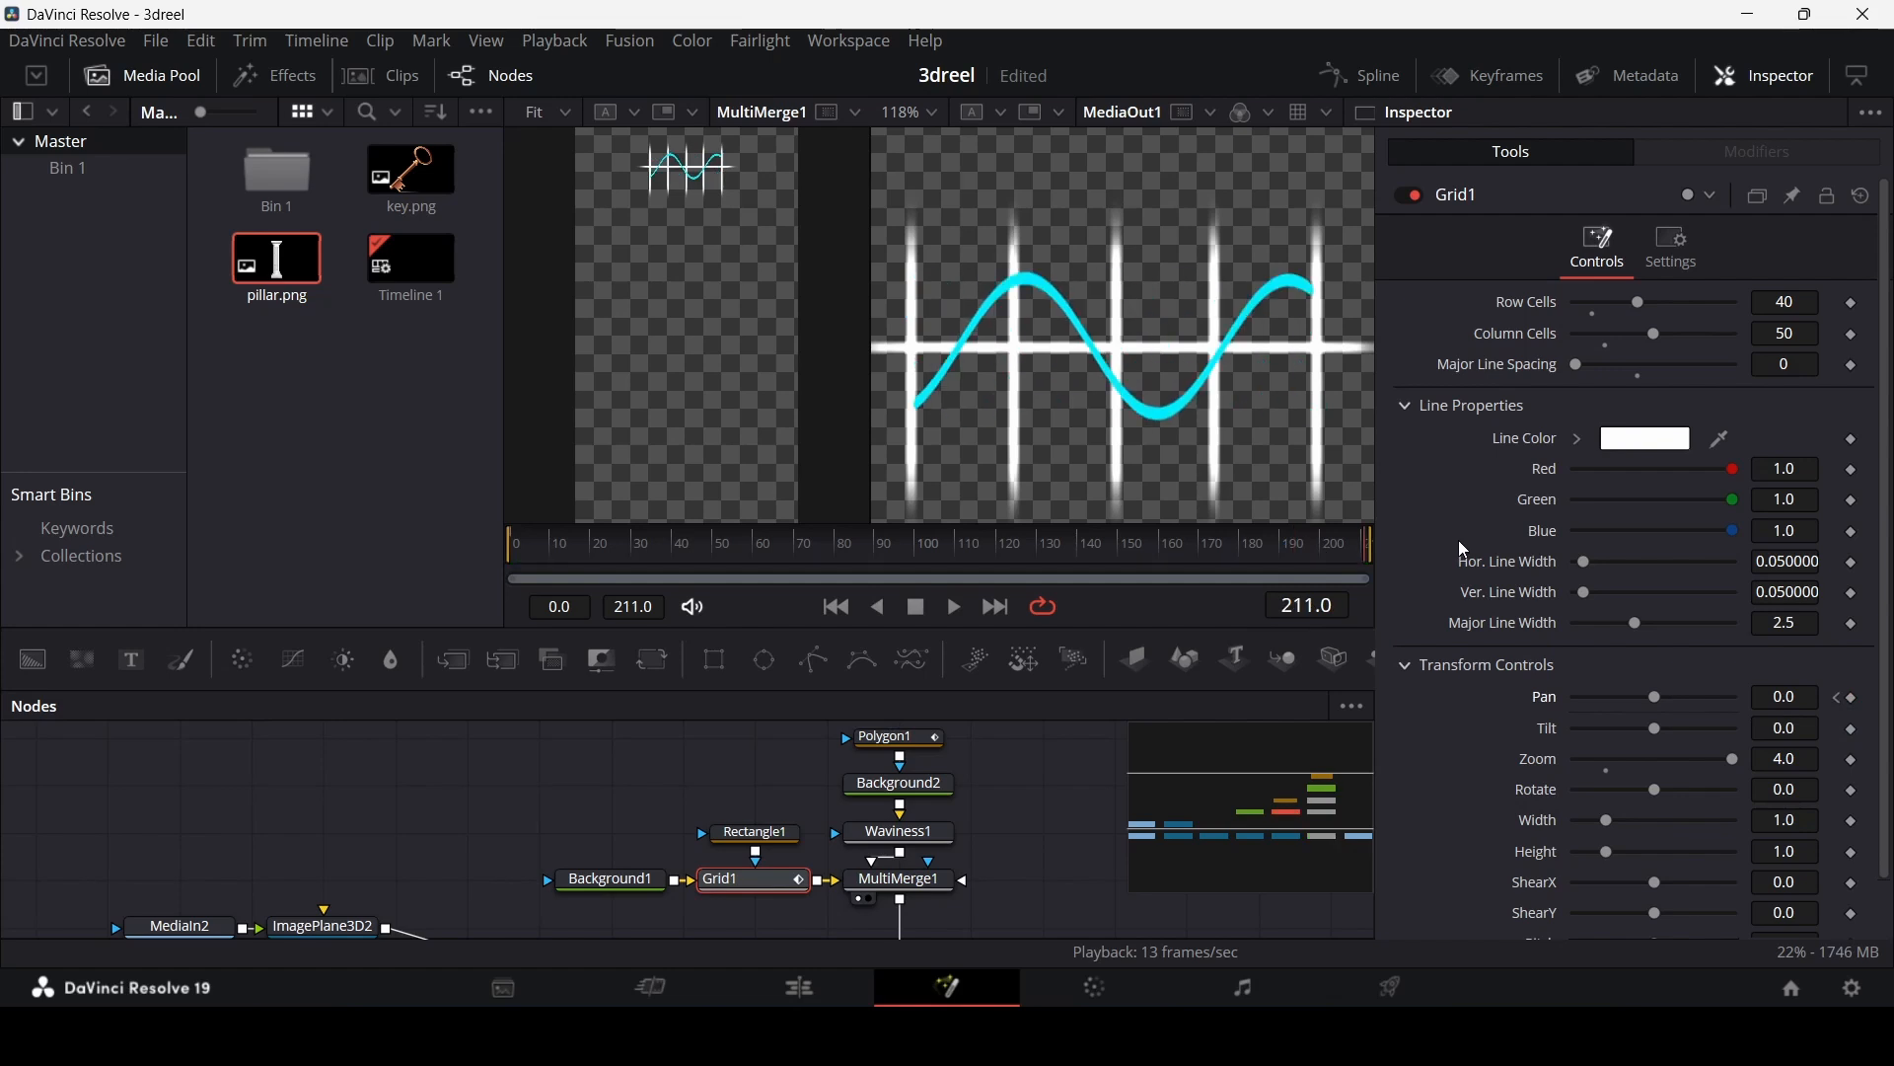
mouse_move(1658, 699)
left_mouse_down()
mouse_move(1758, 706)
mouse_move(1686, 708)
left_mouse_up()
right_click(1686, 707)
left_click(1686, 715)
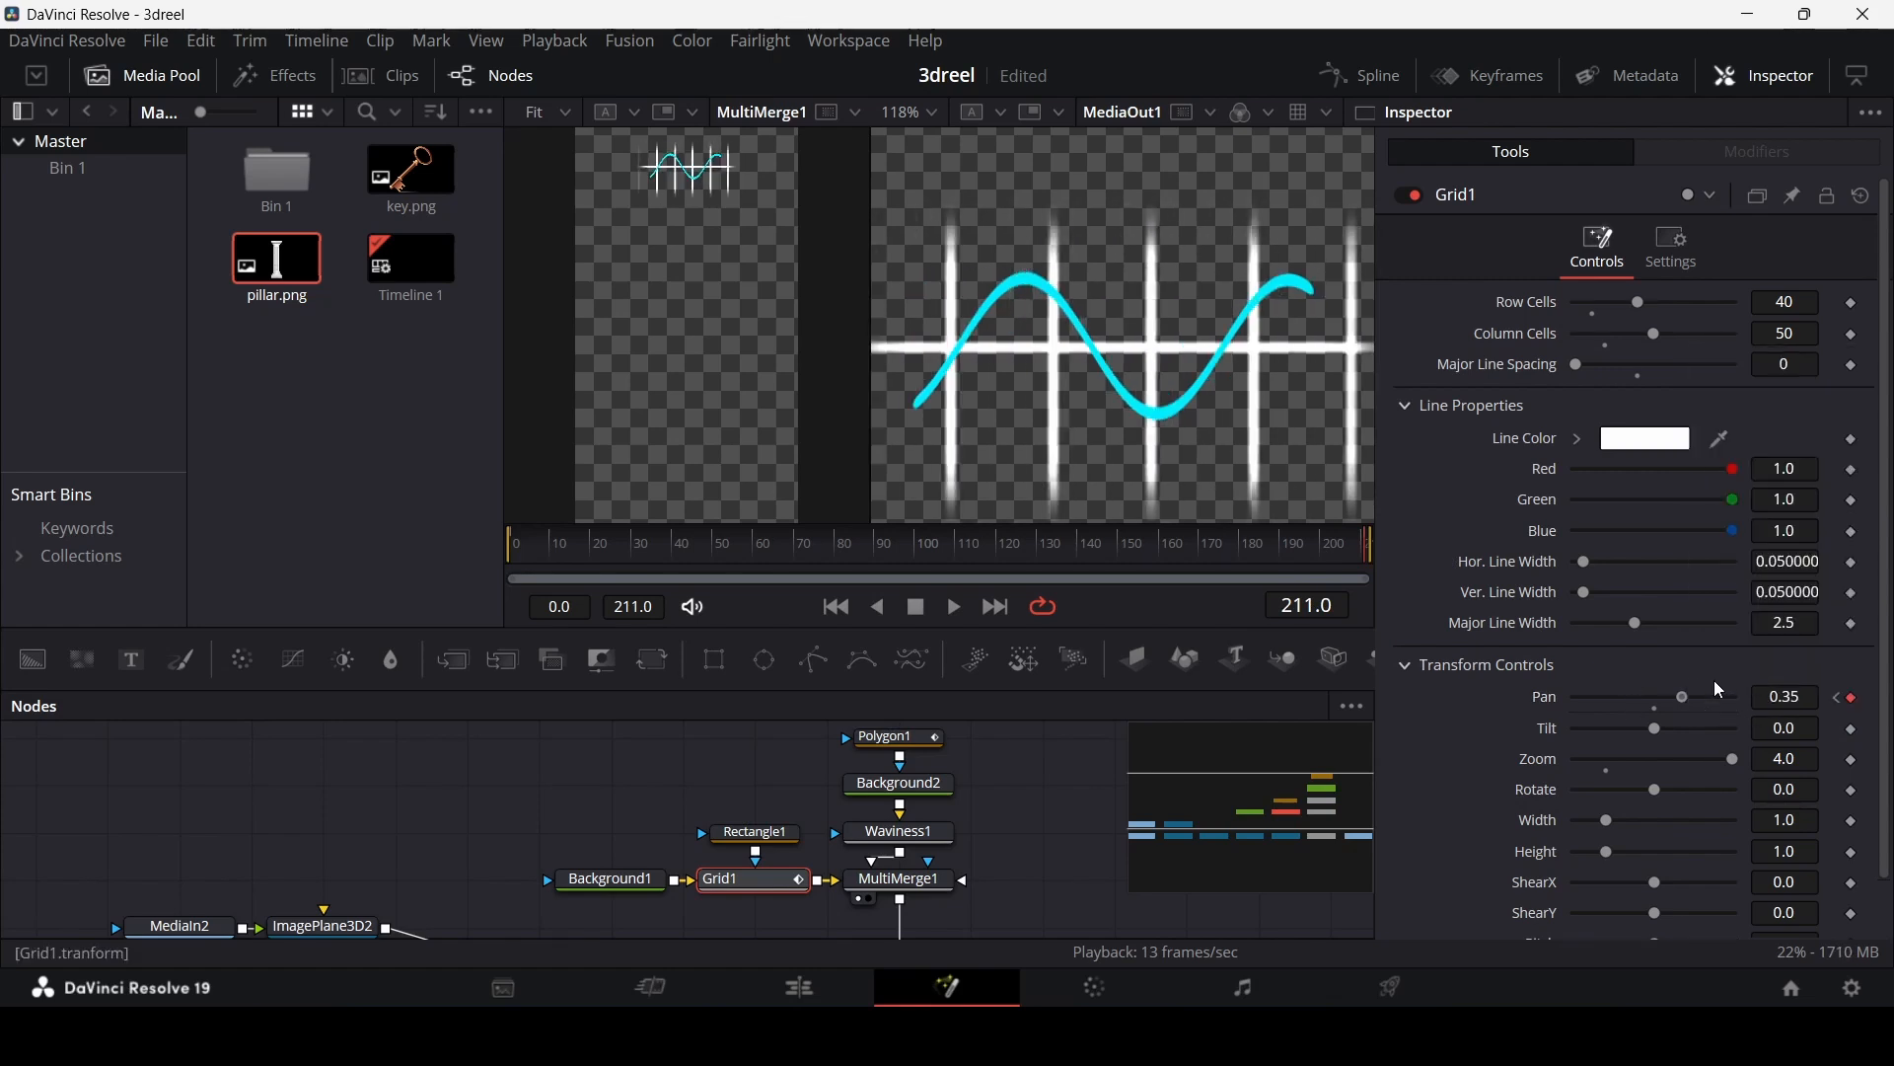
left_click(1731, 694)
double_click(1785, 691)
type("1")
key("Tab")
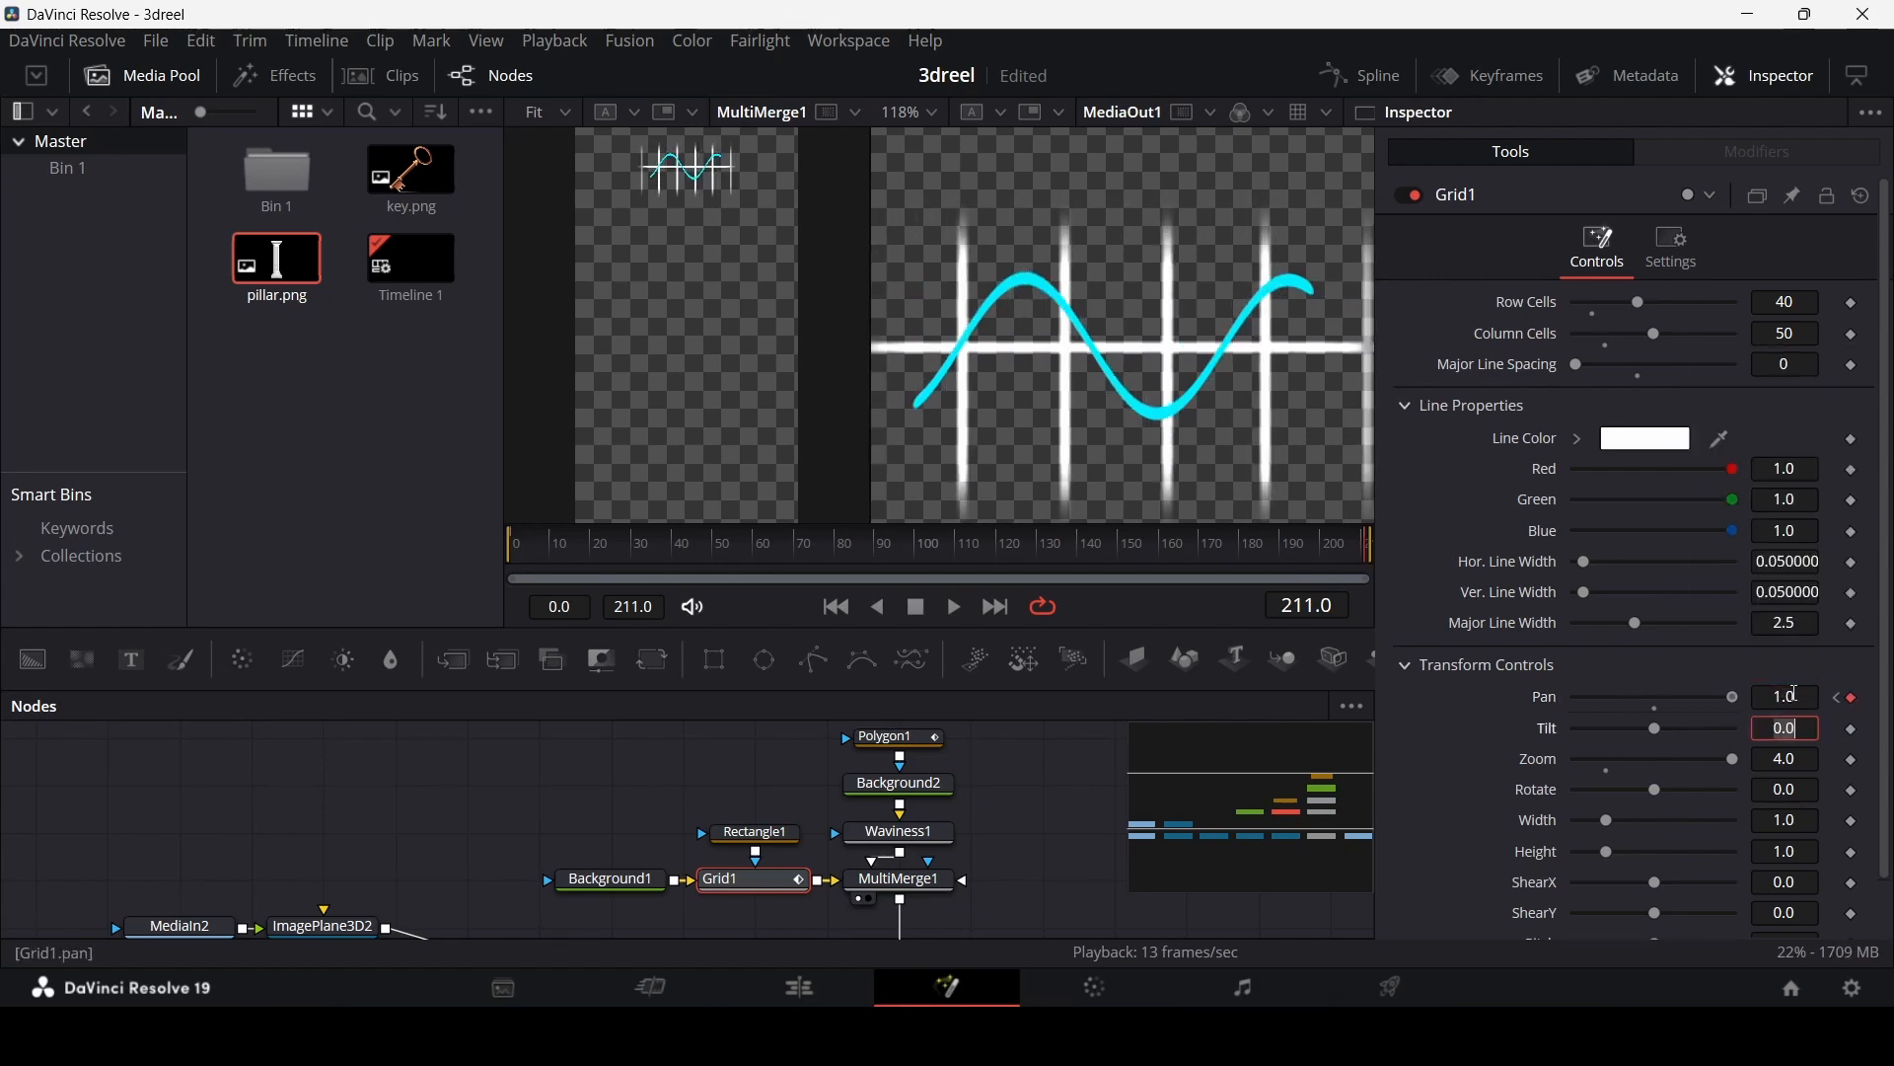
Step: Play the animation from frame 0 to examine the grid's sideways motion against the cyan wave
left_click_drag(586, 551, 415, 557)
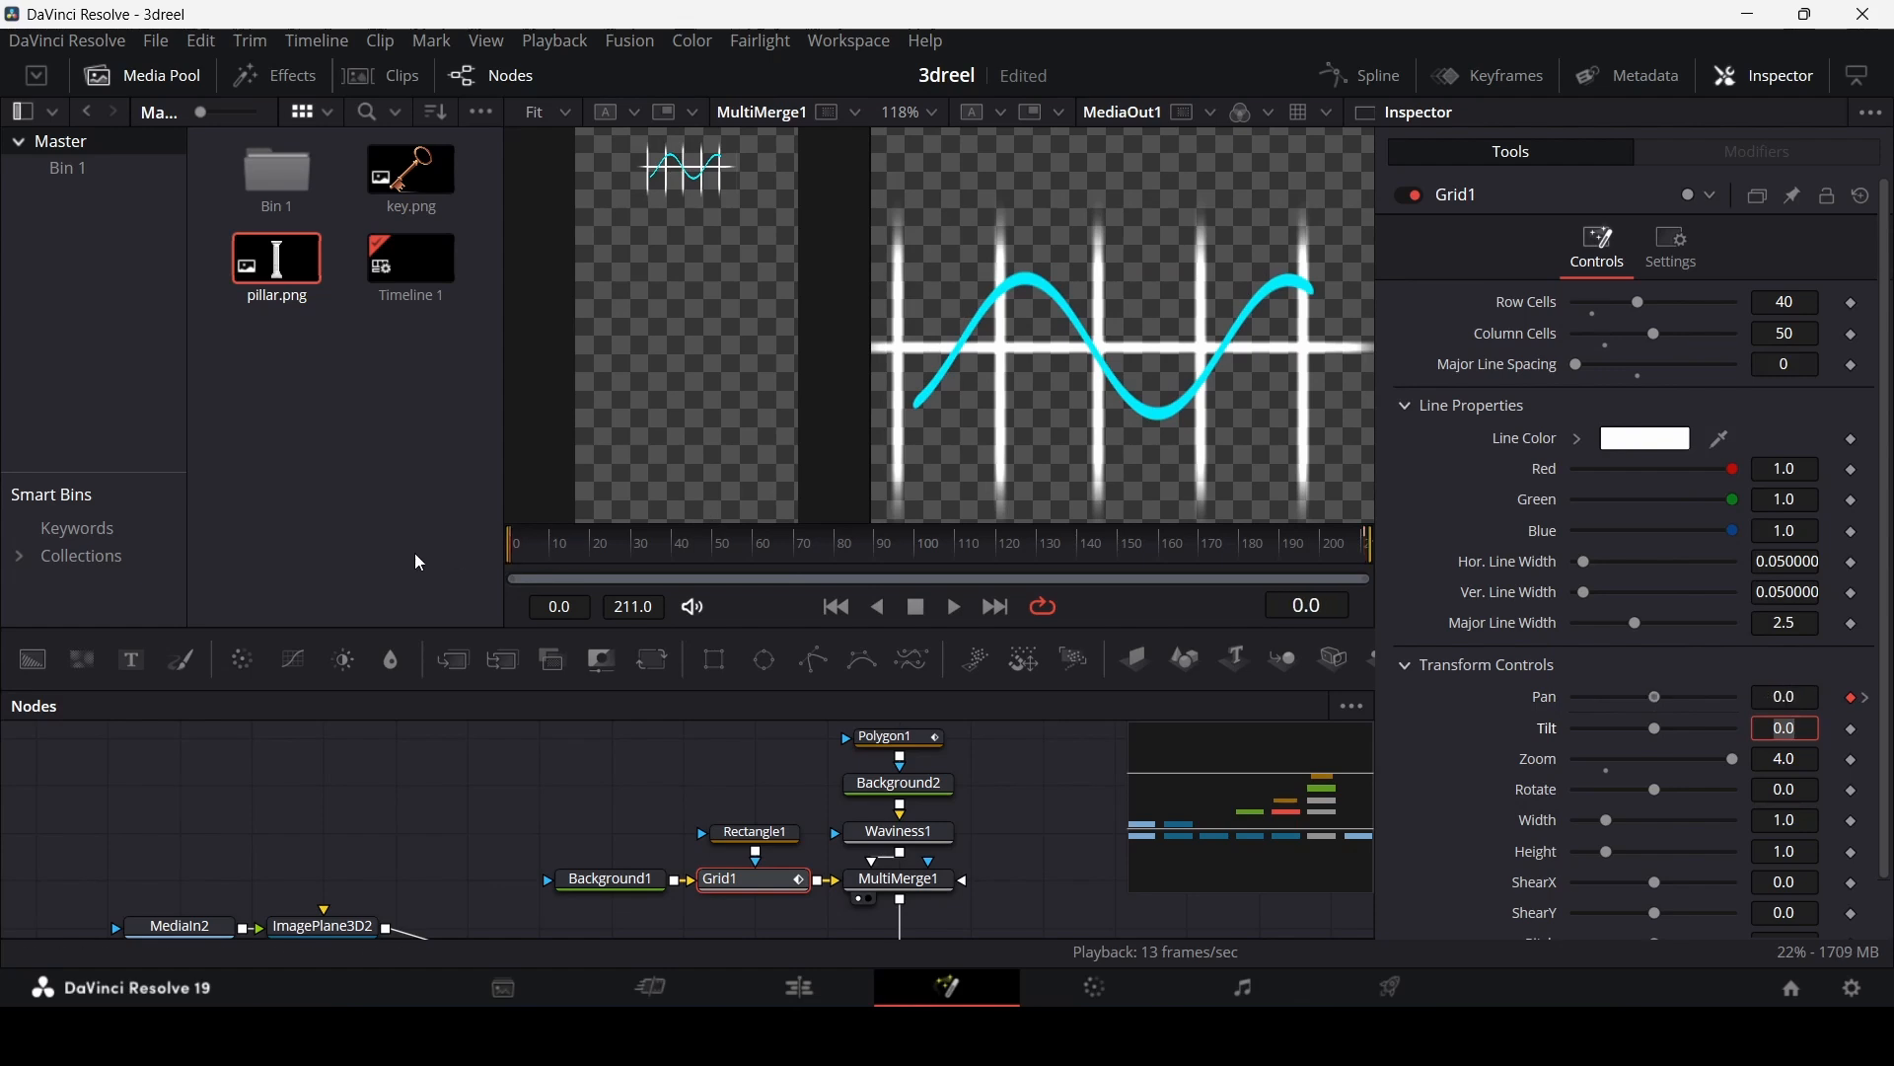
left_click(687, 769)
key("space")
scroll(1135, 367, "down", 2)
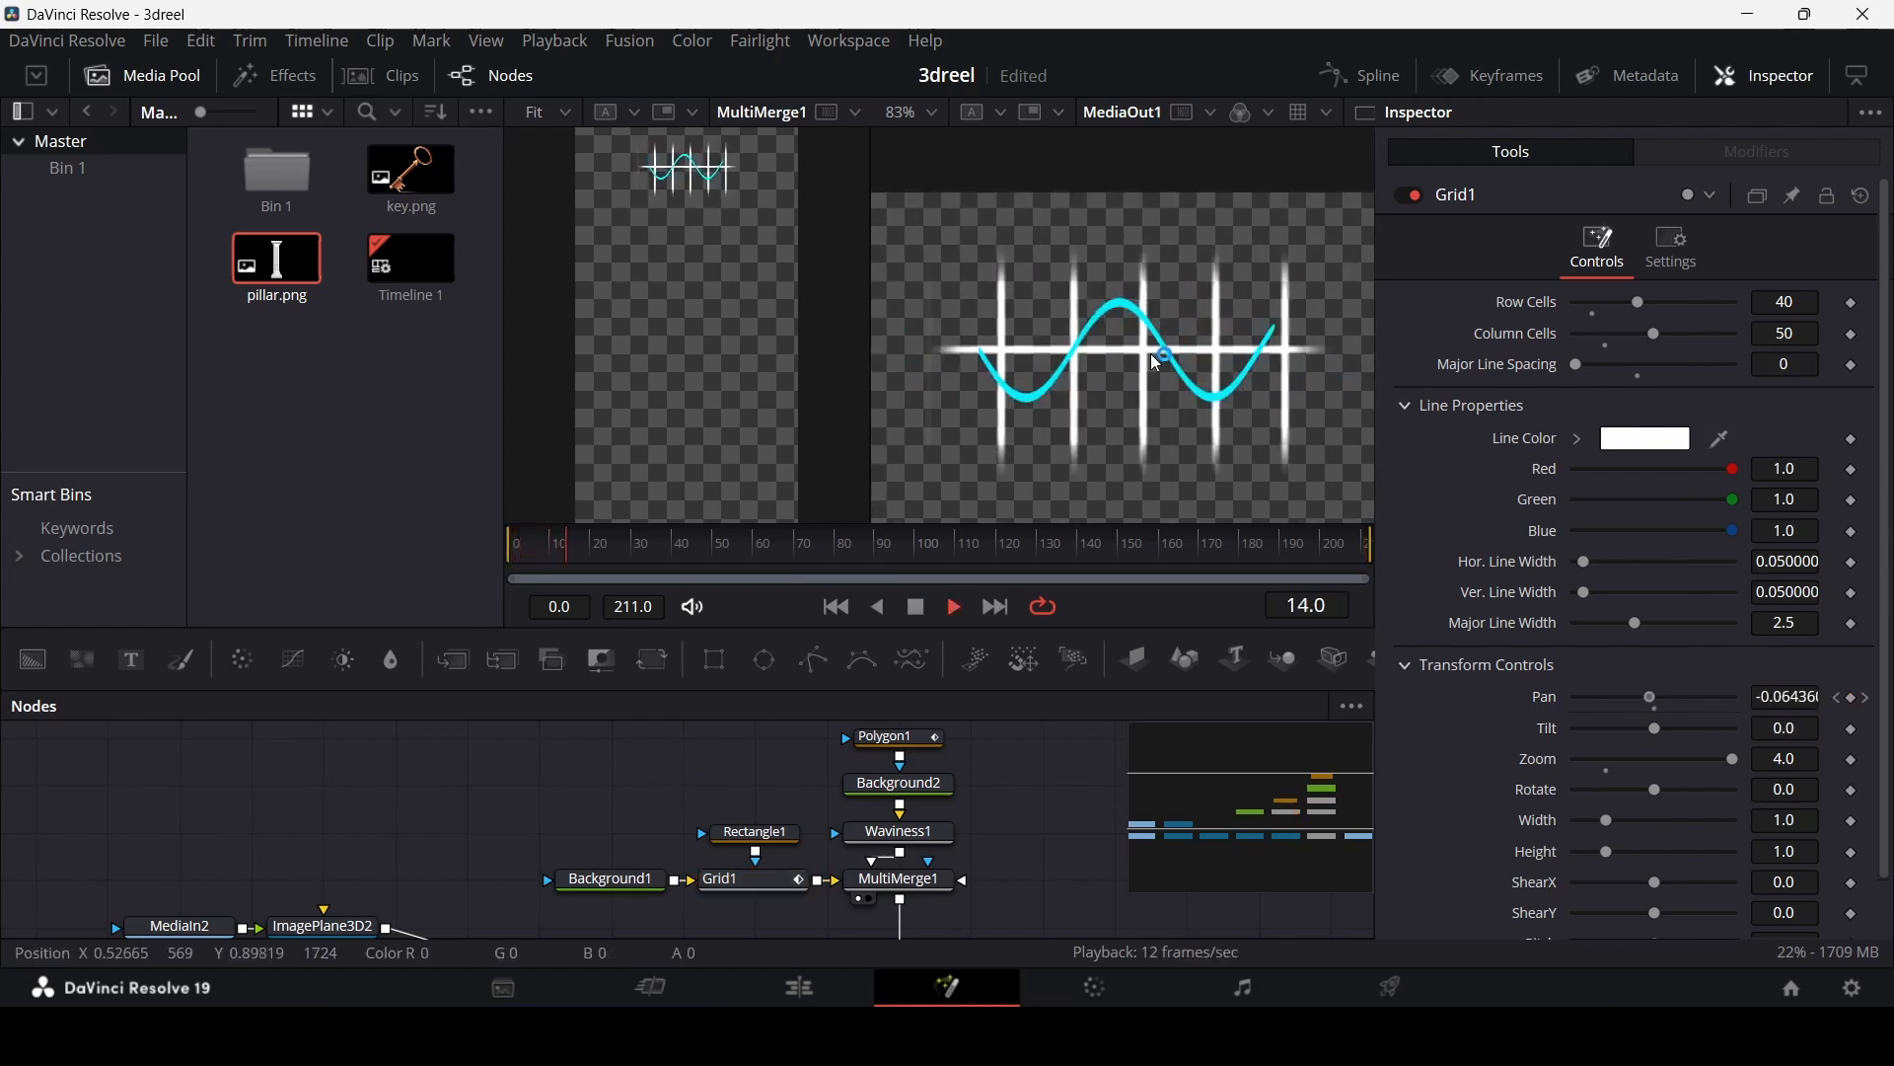
scroll(1156, 363, "up", 2)
scroll(1157, 363, "down", 1)
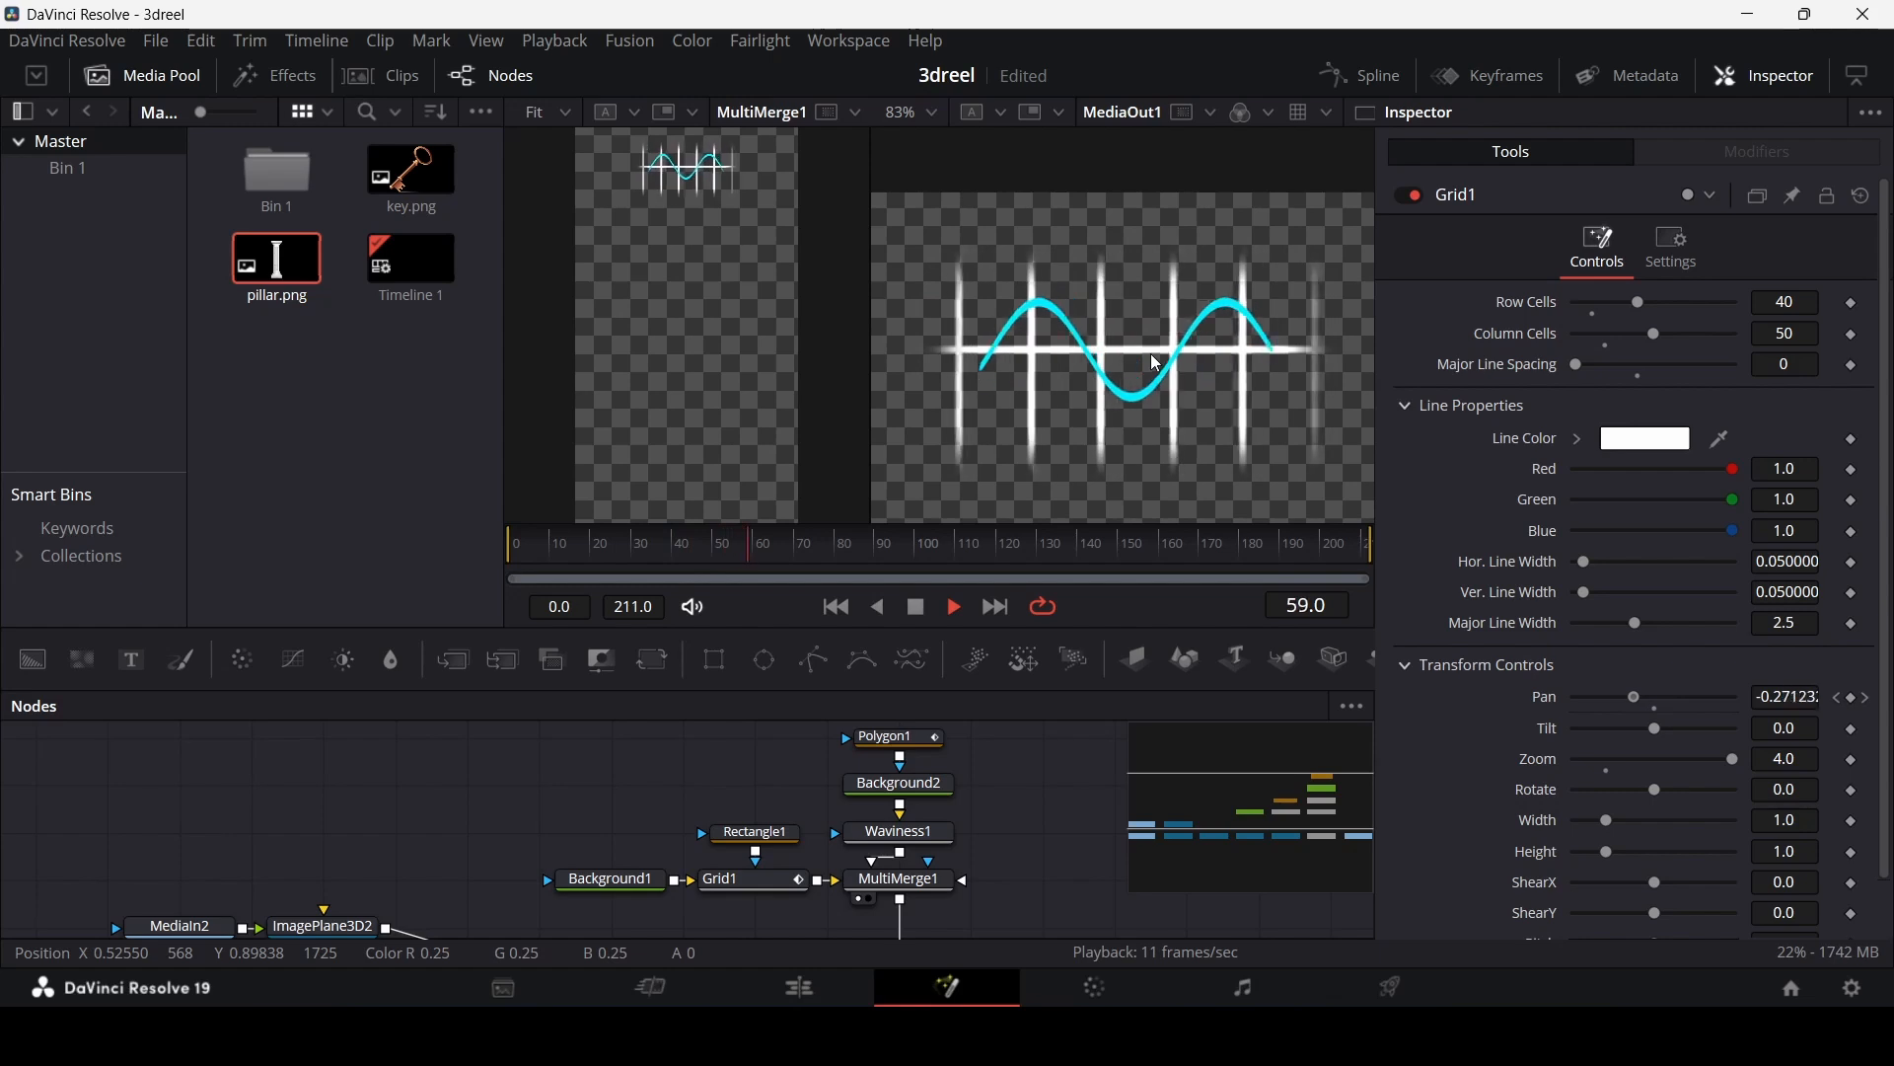
key("space")
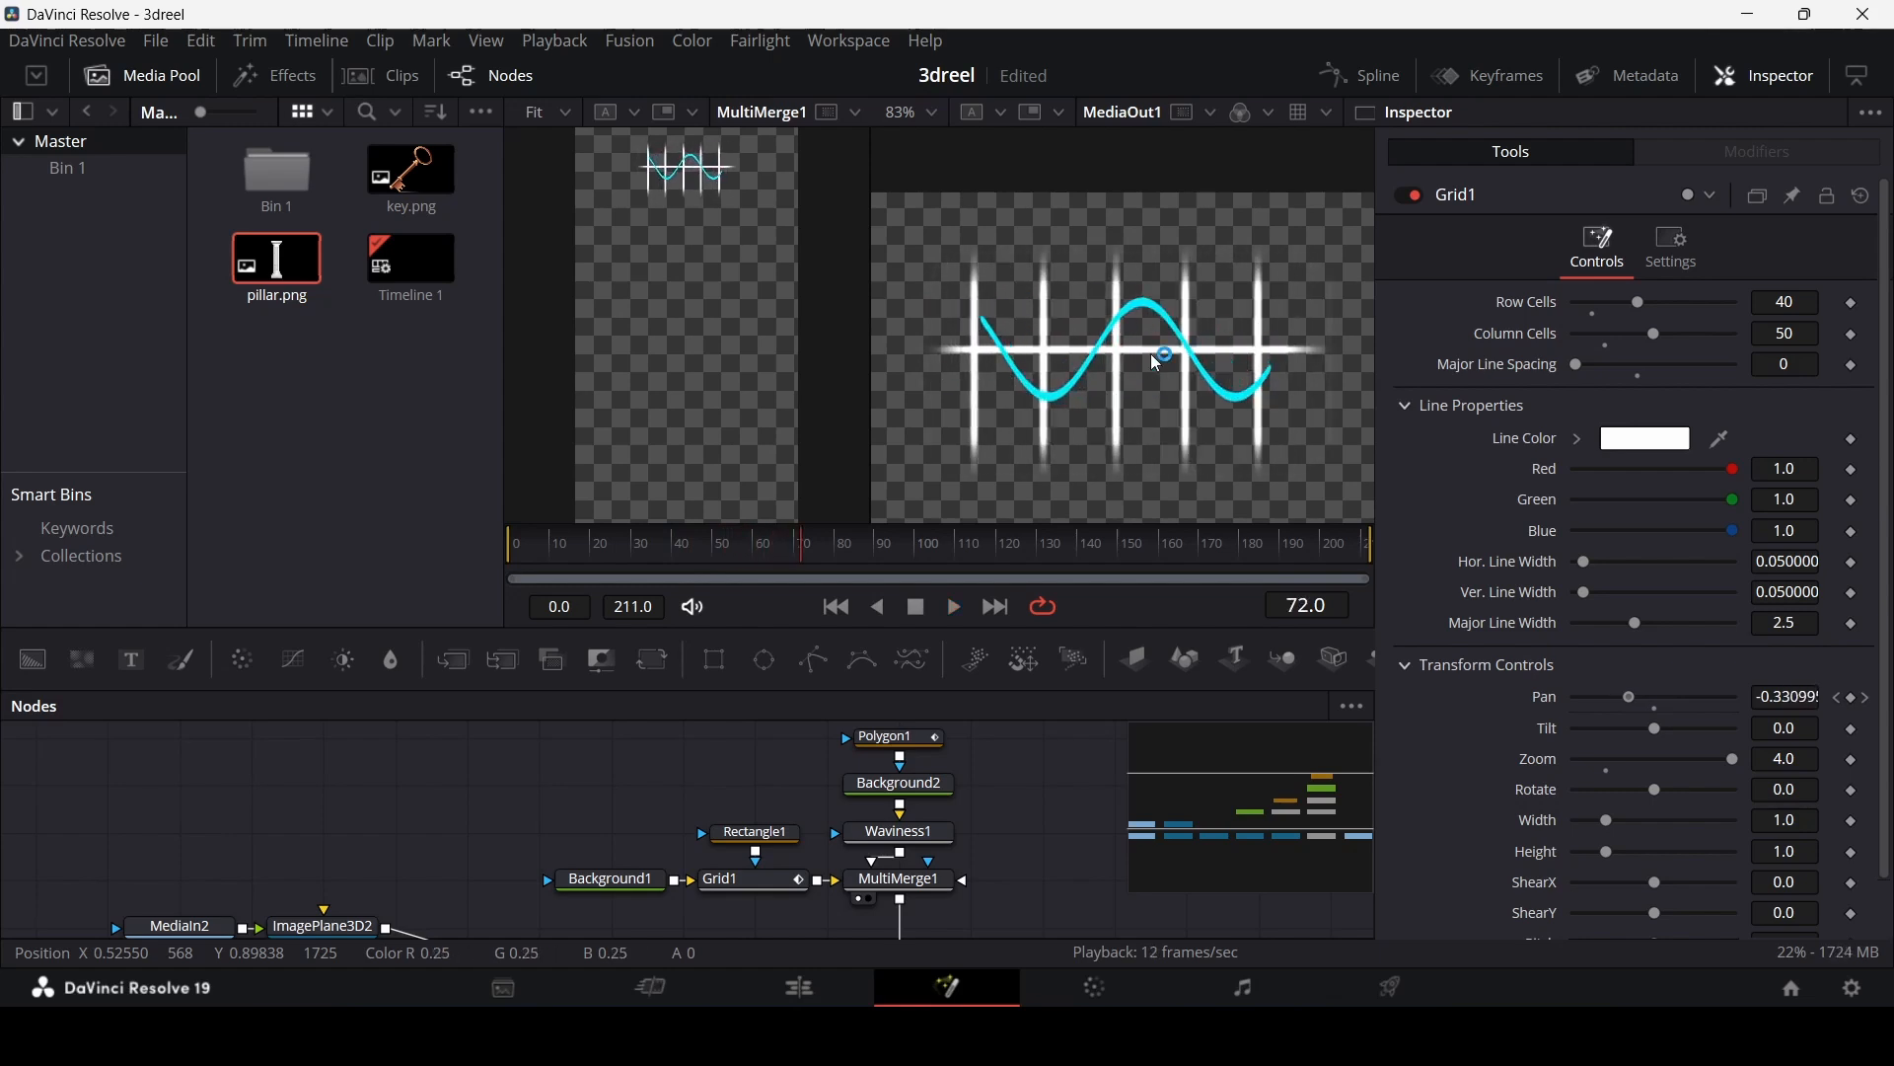
Step: Set the Soft Edge of the Rectangle1 mask to 0.03 and play back the softened grid with the pillars
left_click(754, 834)
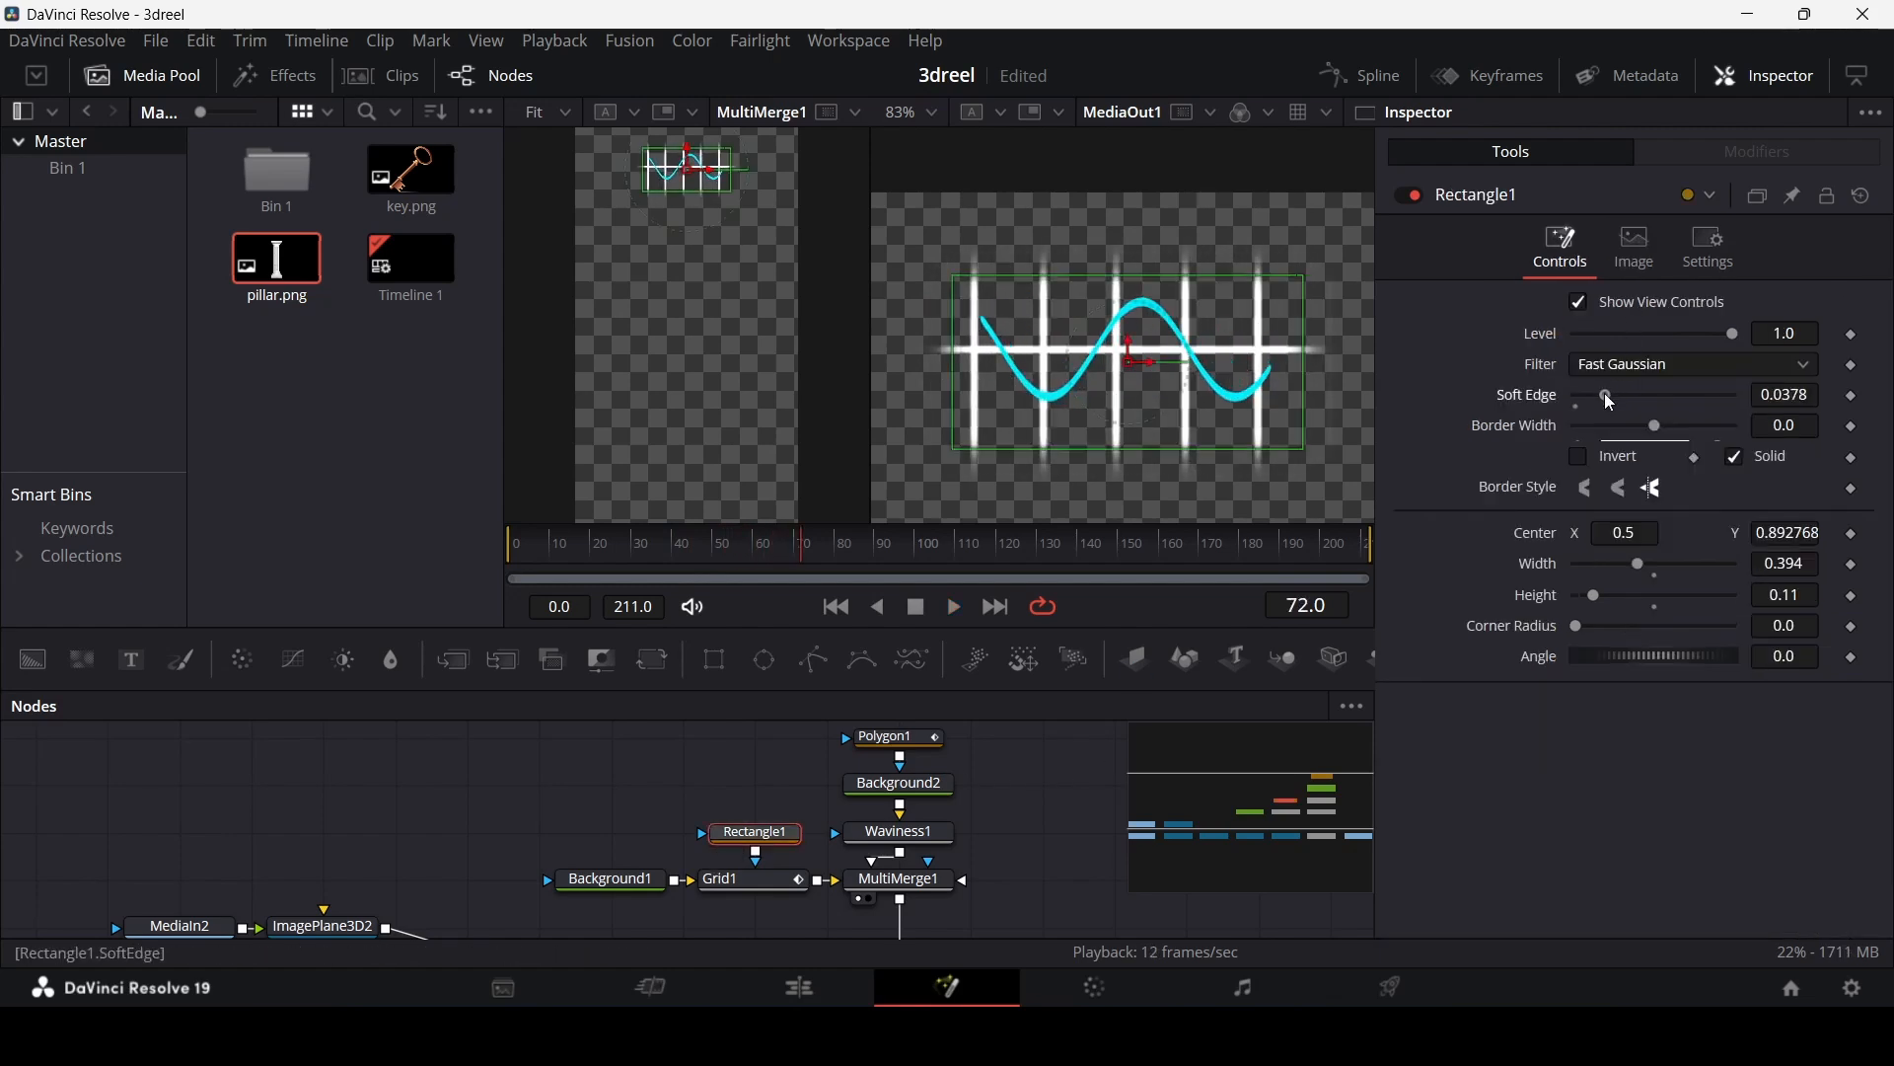
left_click_drag(1609, 398, 1604, 405)
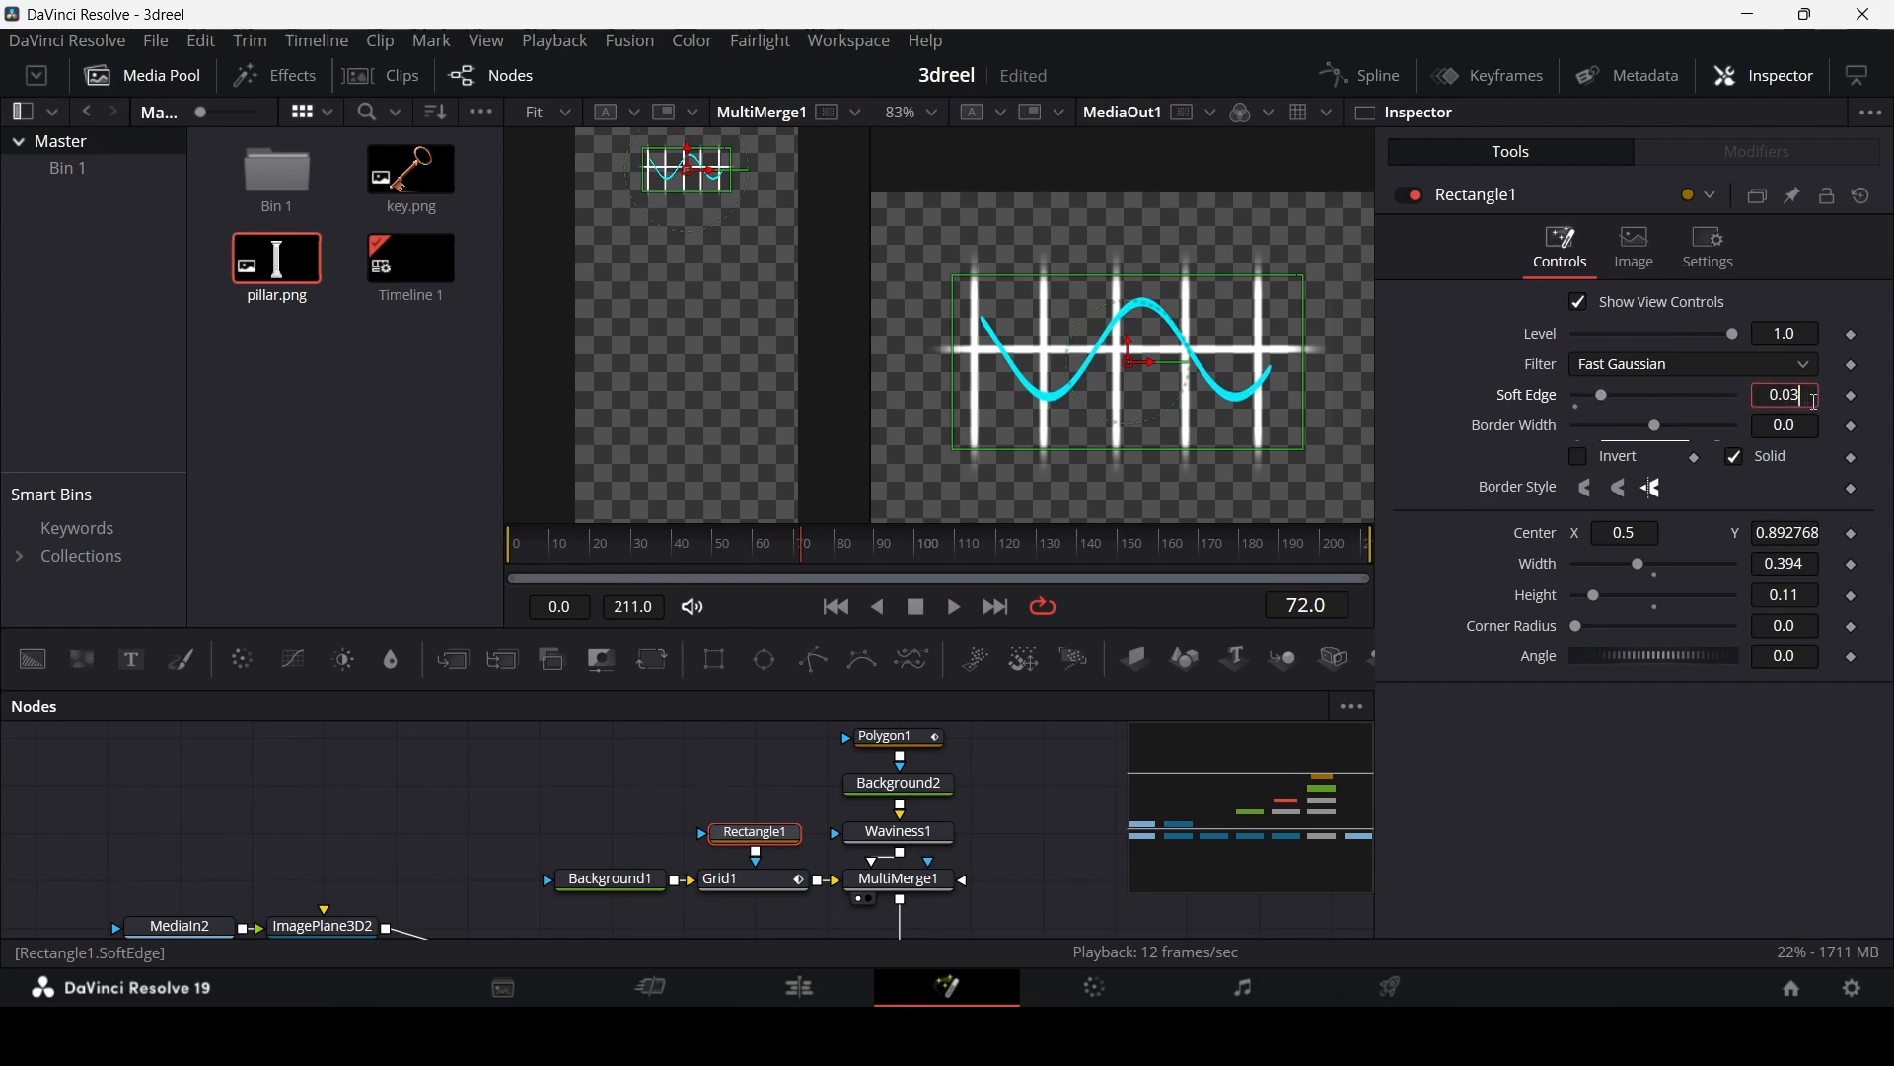
key("Tab")
left_click(1045, 819)
key("space")
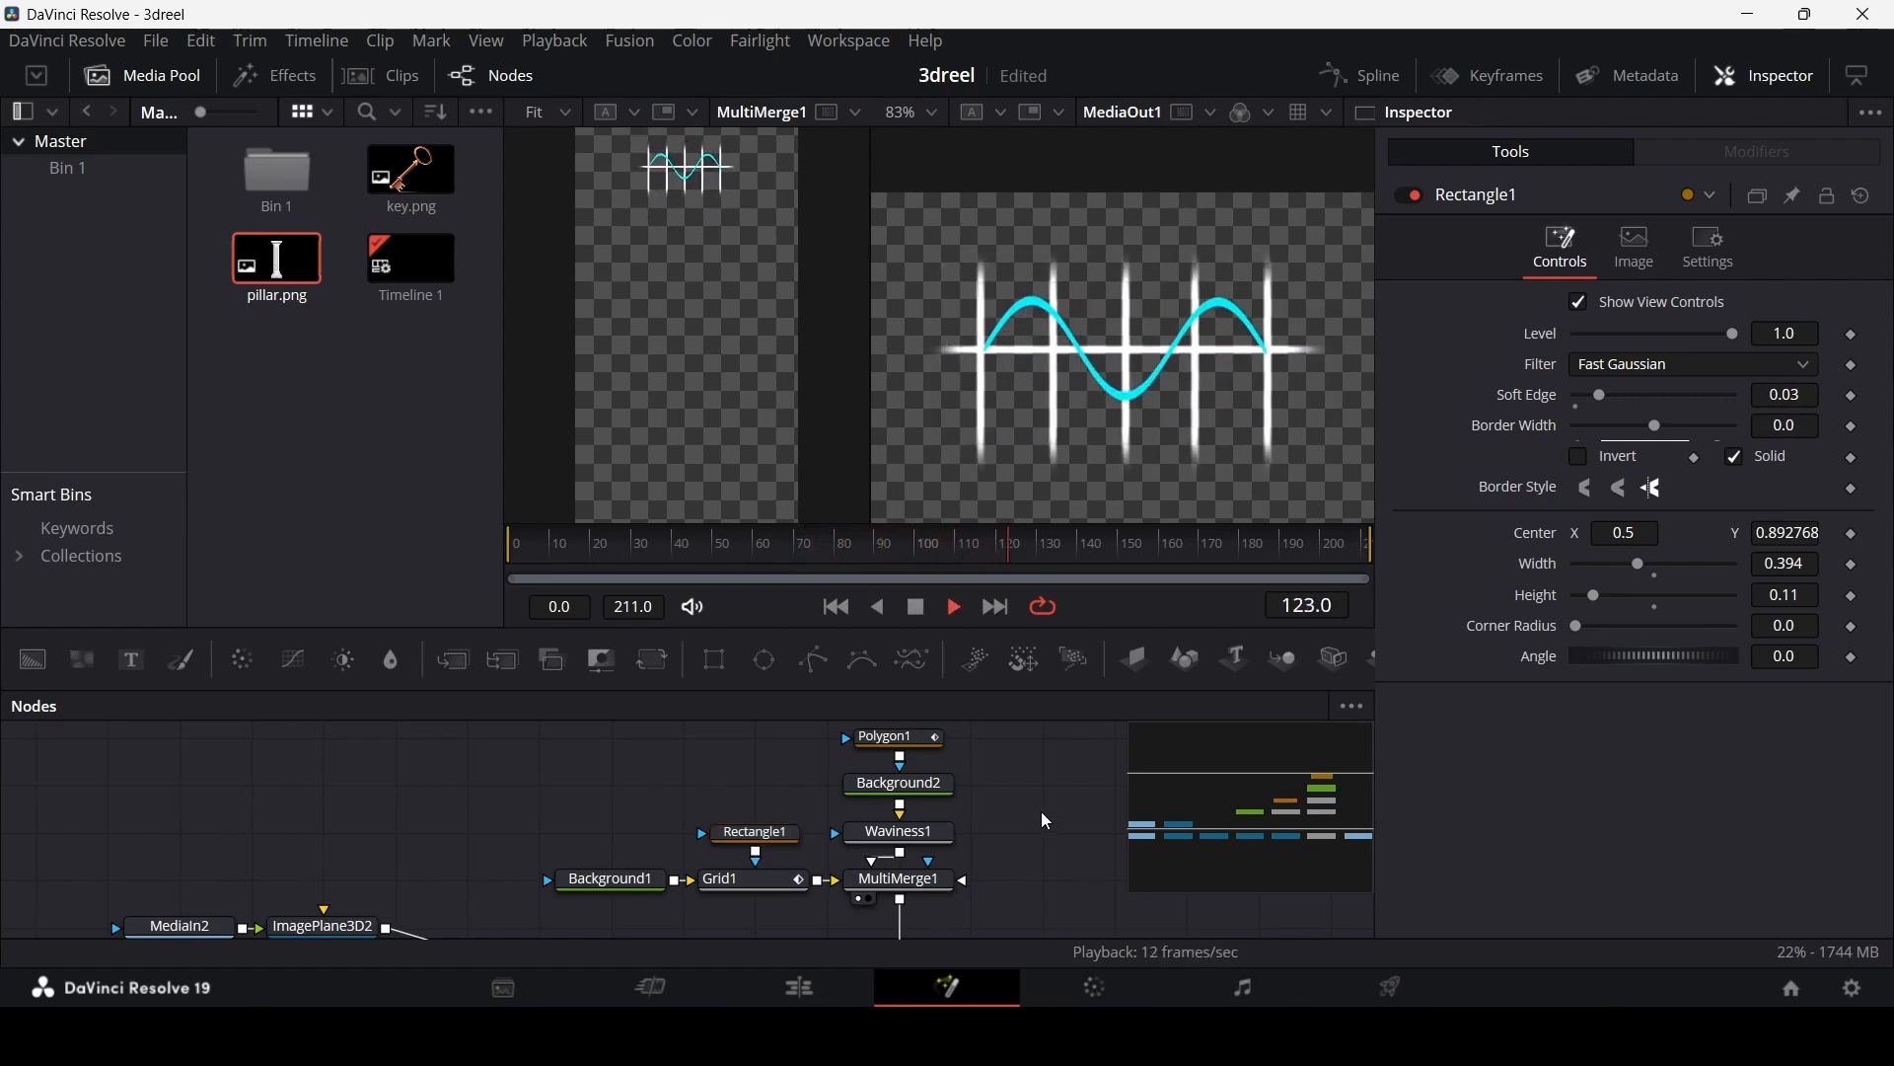
scroll(1128, 412, "down", 2)
scroll(1128, 412, "down", 3)
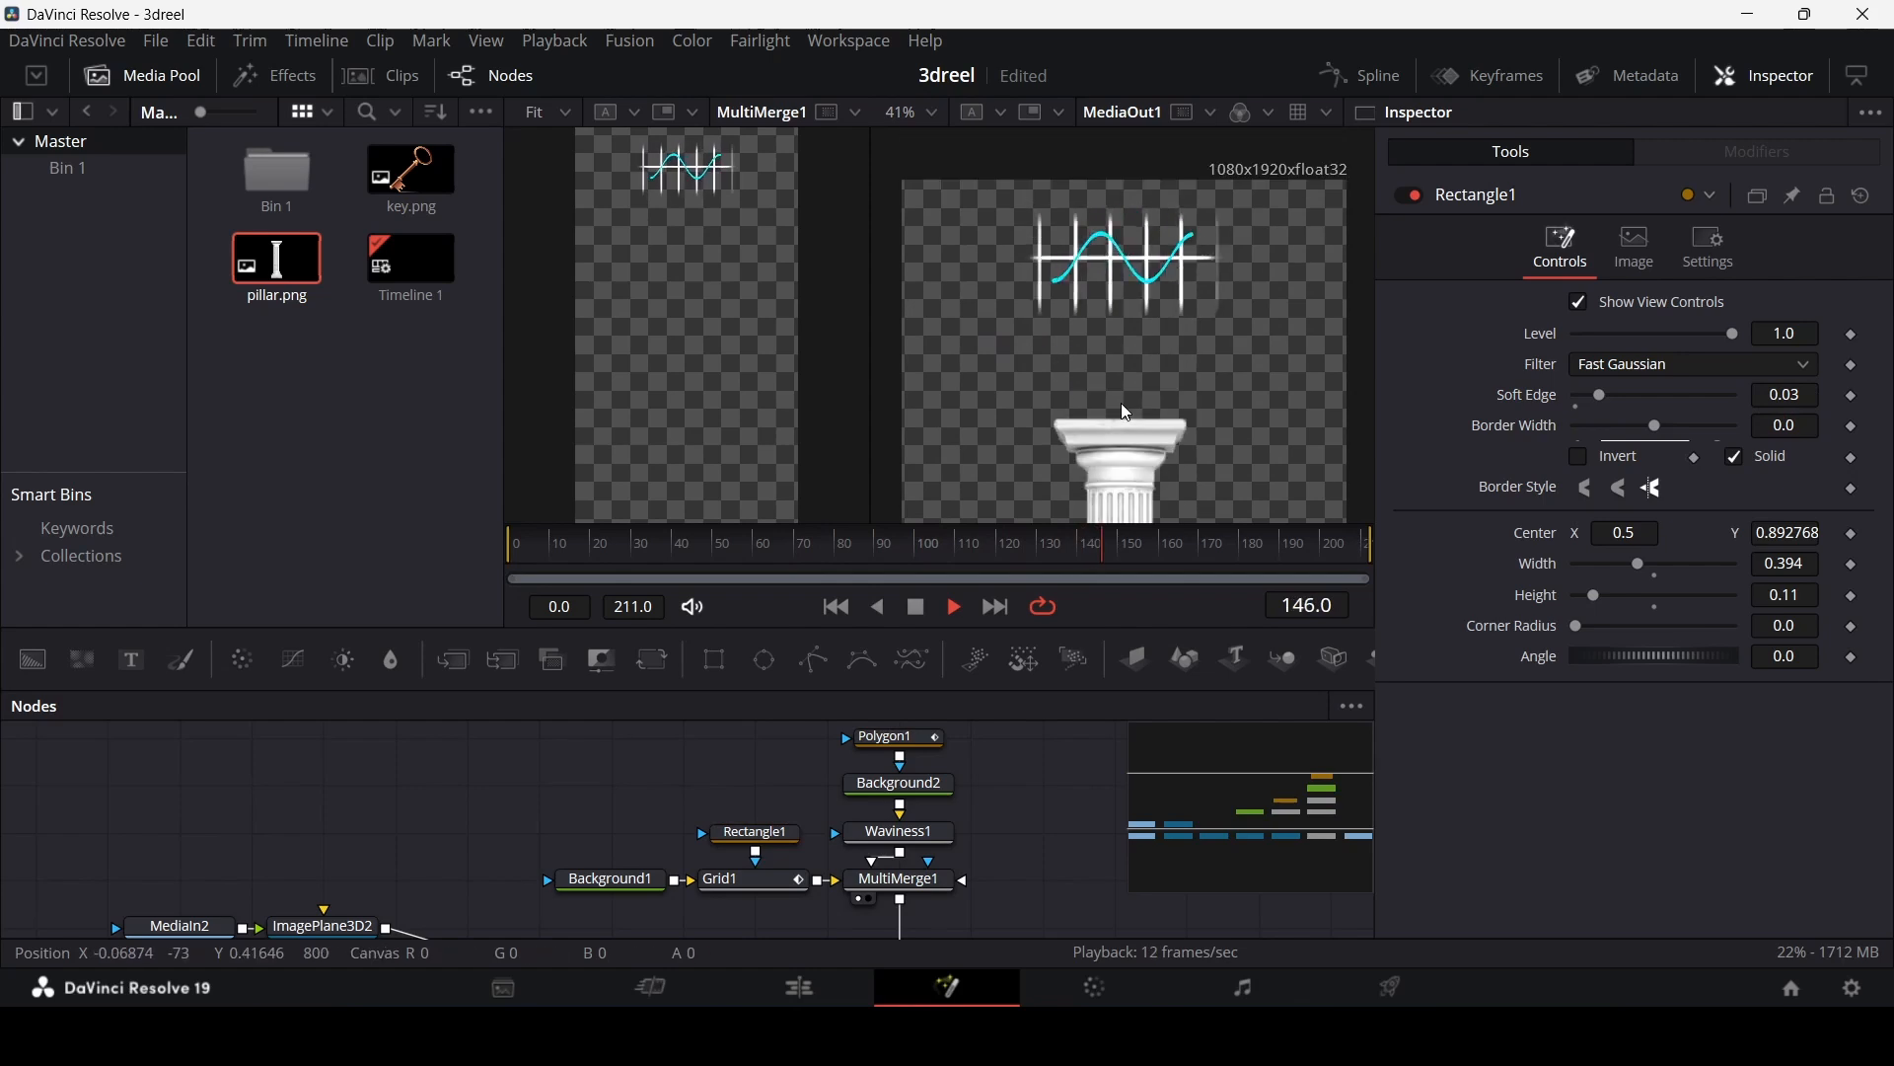
key("space")
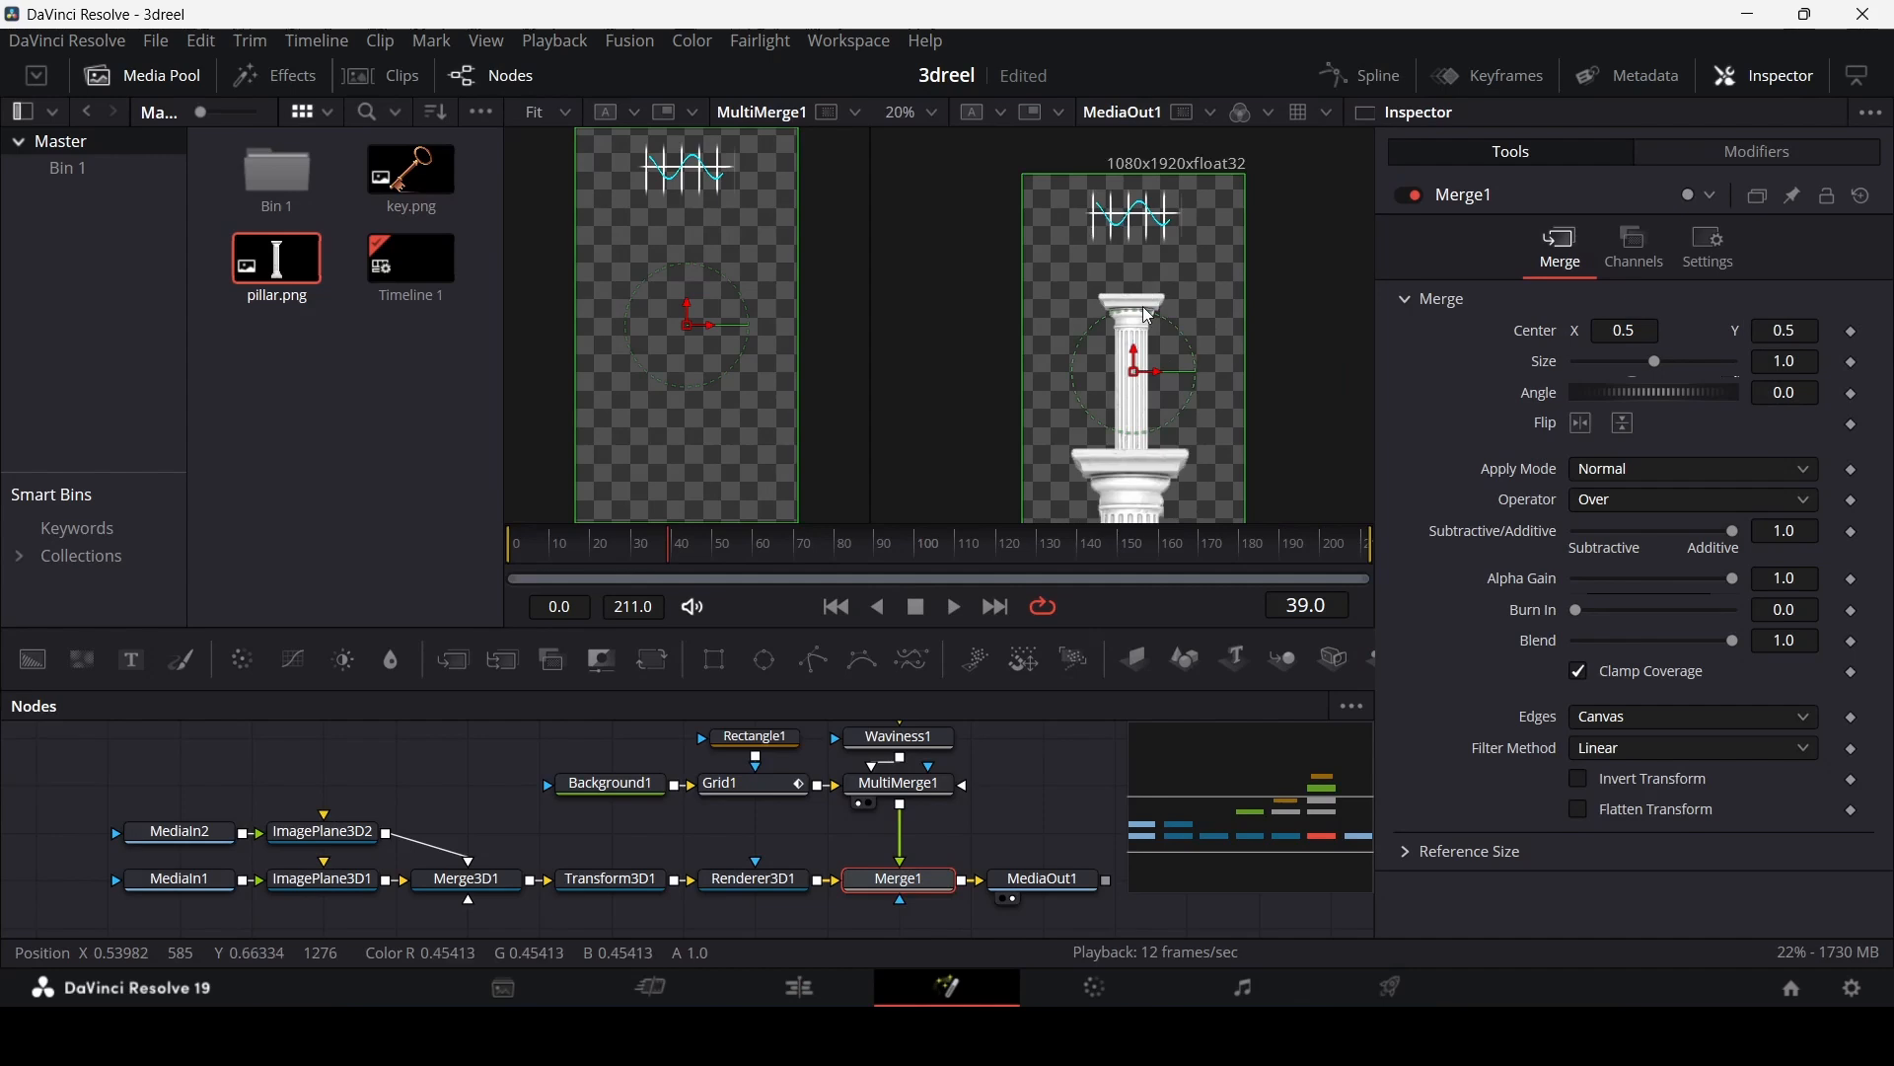
Step: Insert a Color Corrector between Renderer3D1 and Merge1, and realign the pillar nodes and Merge1 around it
left_click_drag(790, 922, 121, 820)
left_click_drag(774, 879, 701, 878)
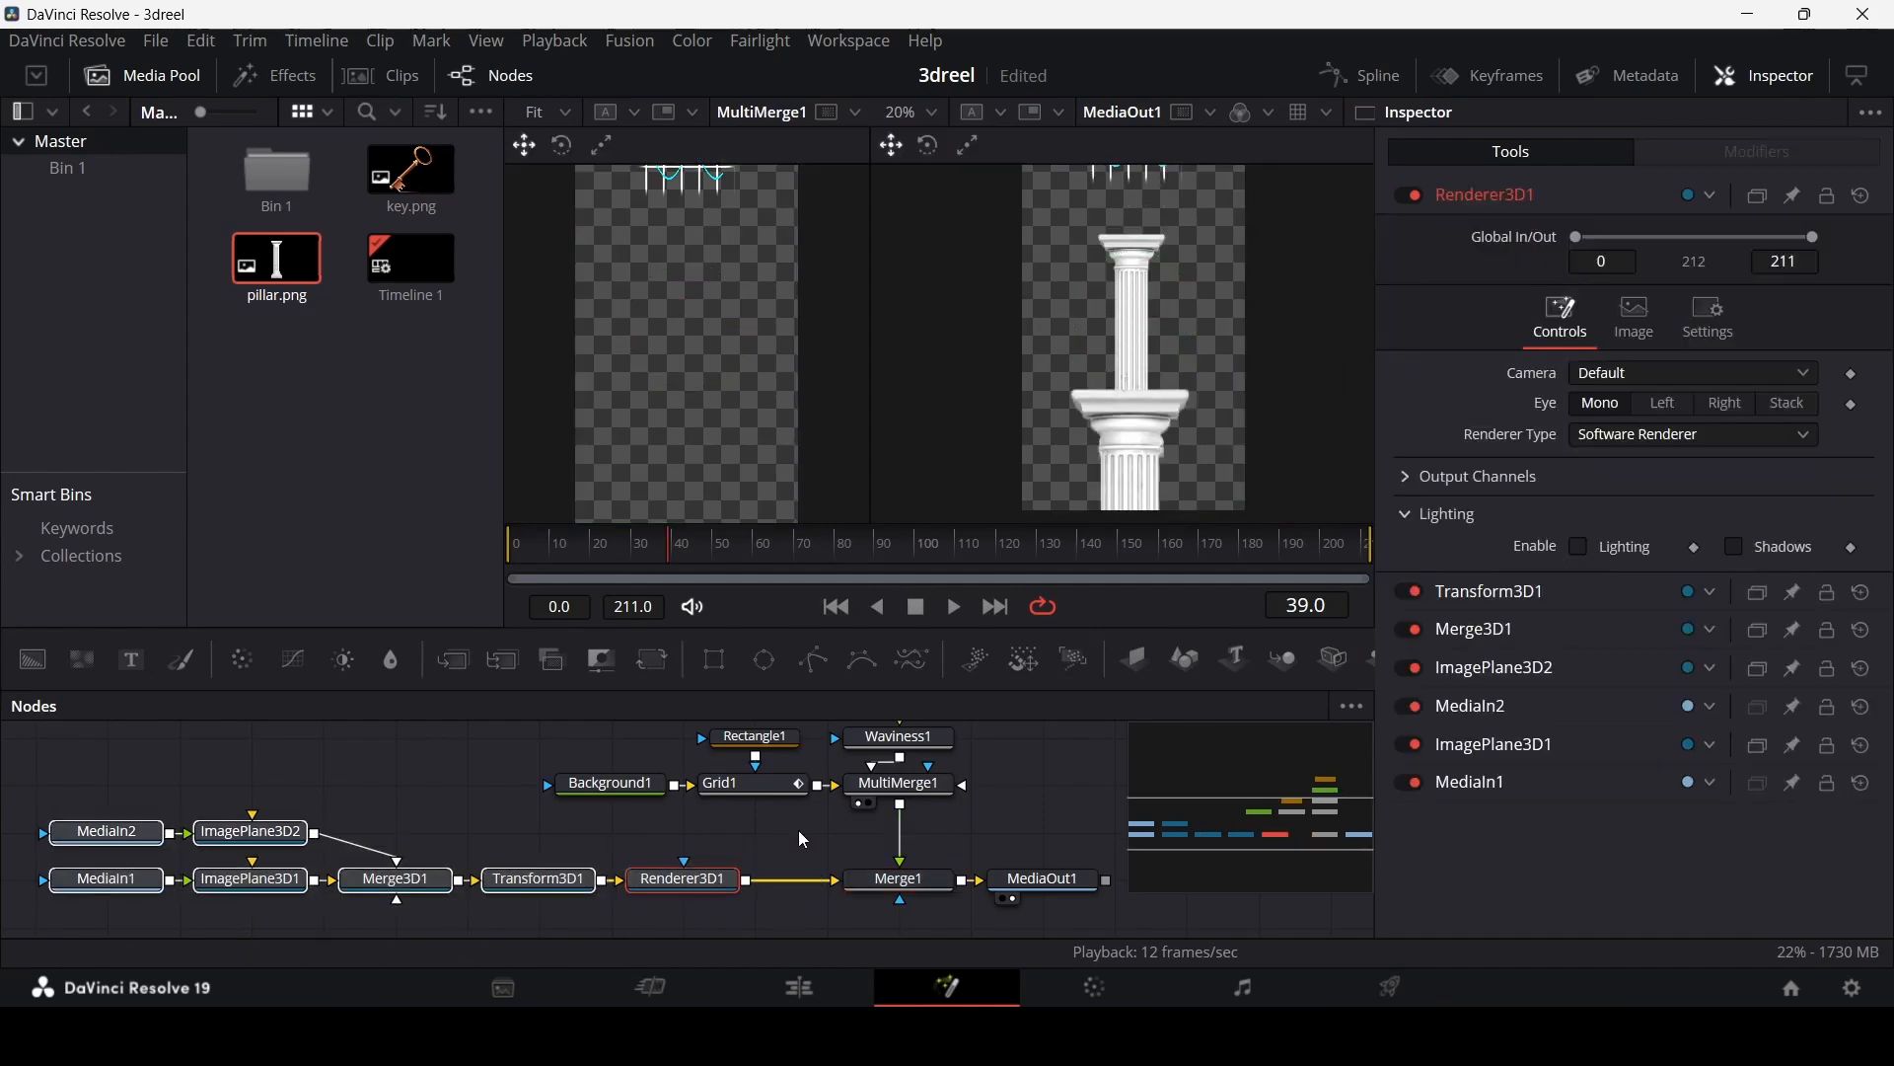
left_click(711, 878)
left_click(391, 659)
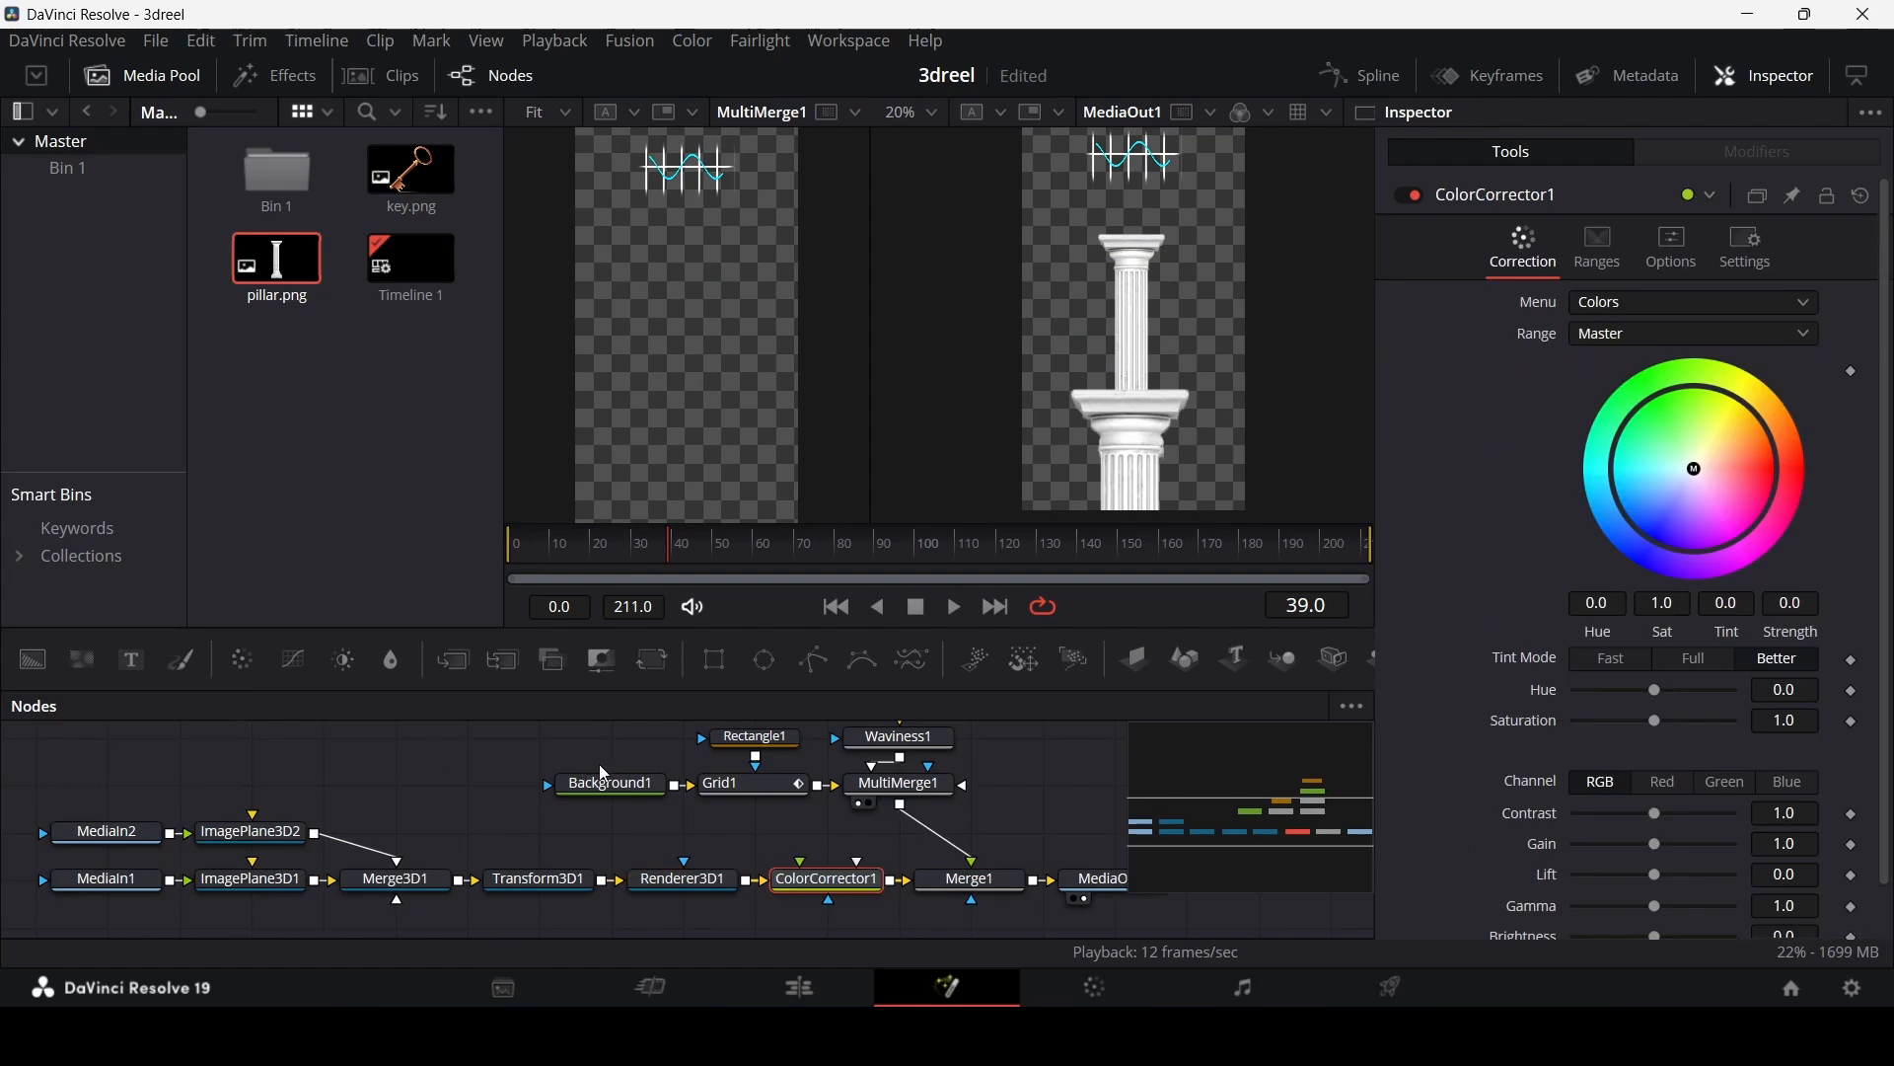
left_click_drag(855, 925, 45, 820)
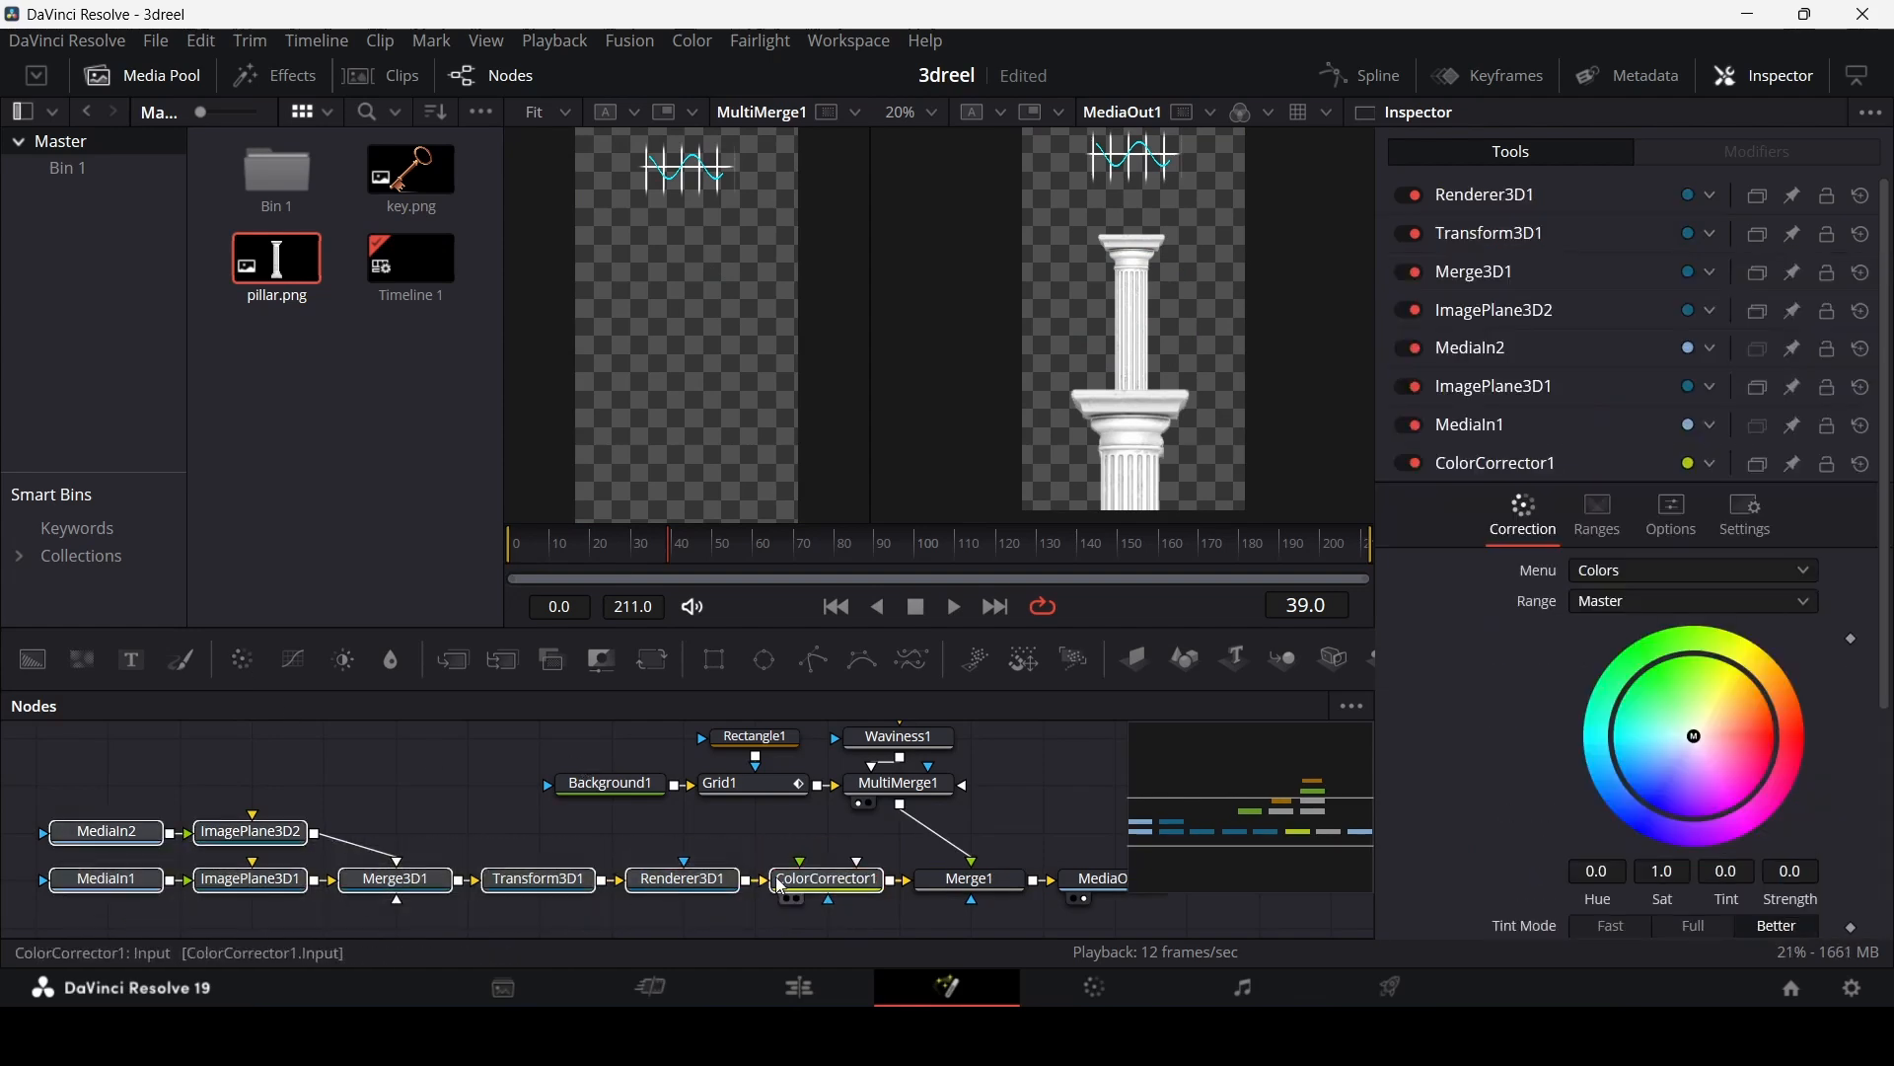
left_click_drag(818, 888, 748, 888)
left_click_drag(972, 878, 900, 878)
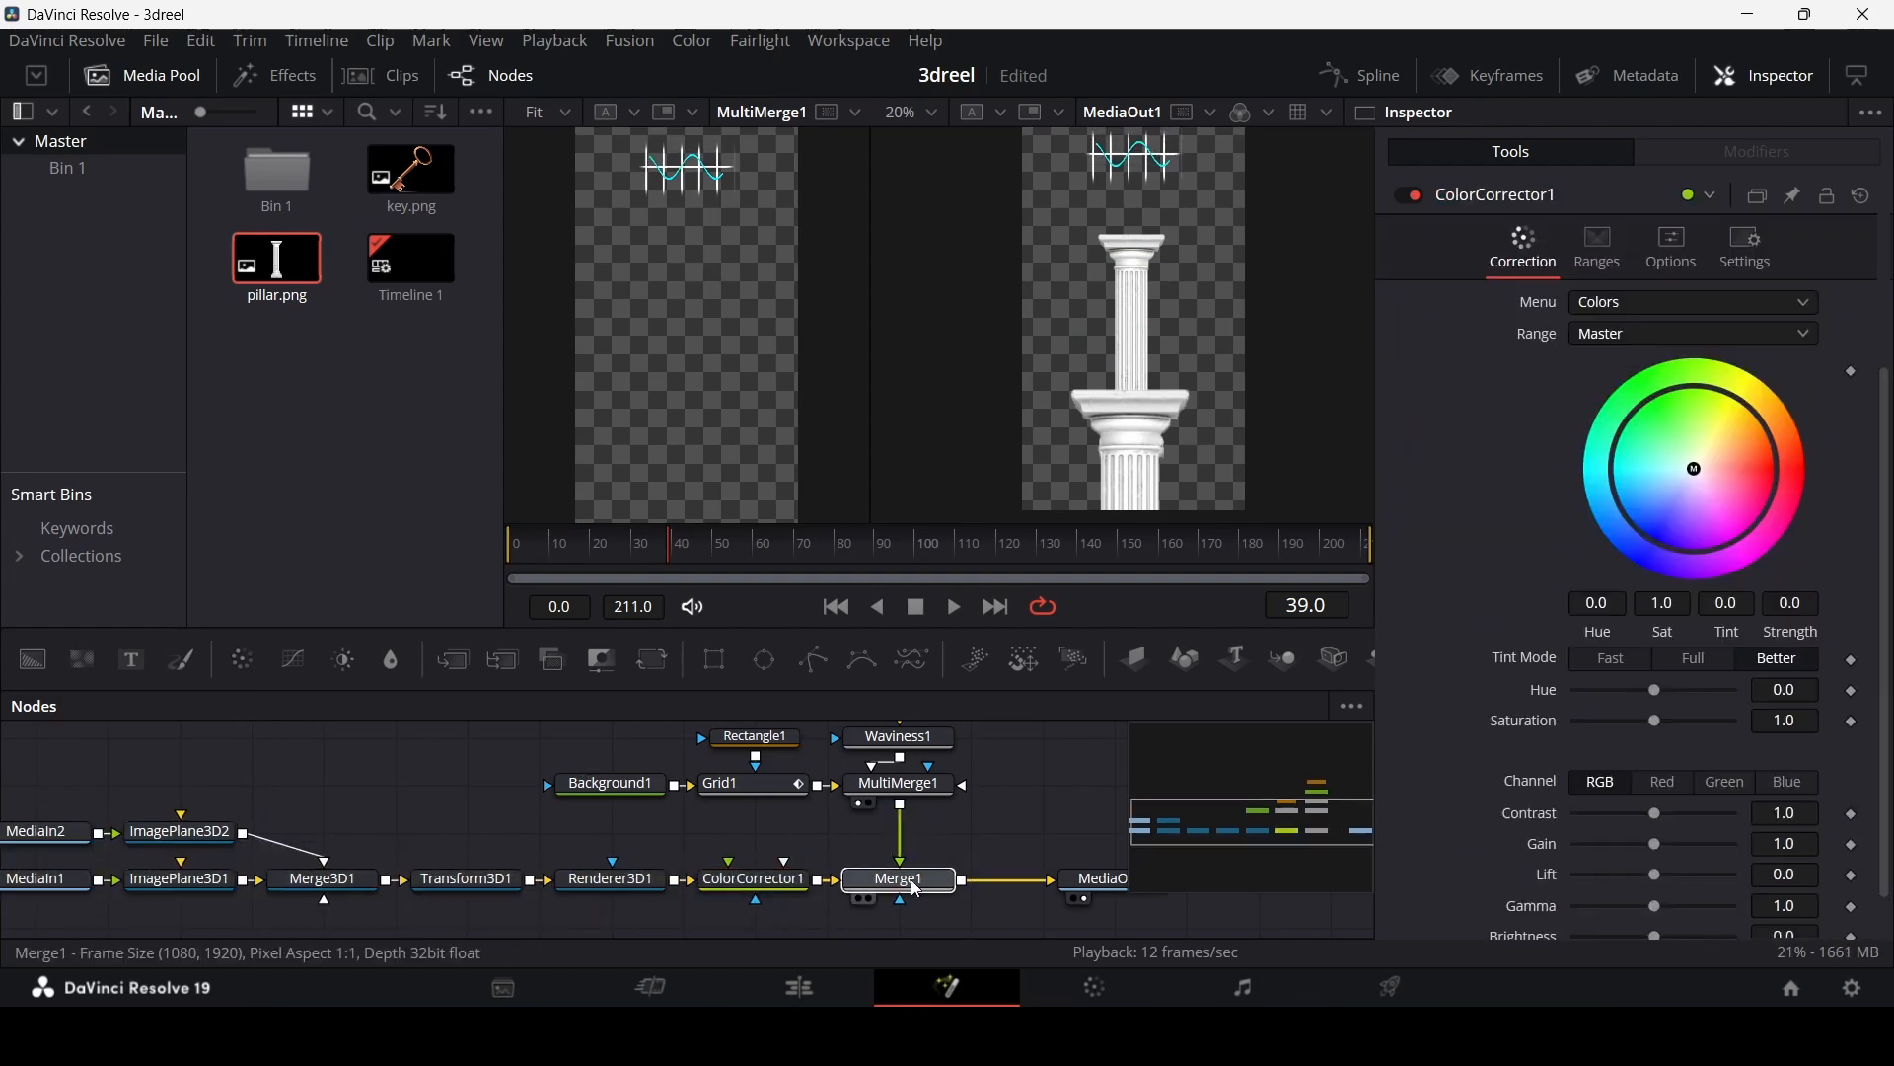
Step: Darken the pillars by lowering ColorCorrector1's Gain to 0.78
left_click(807, 878)
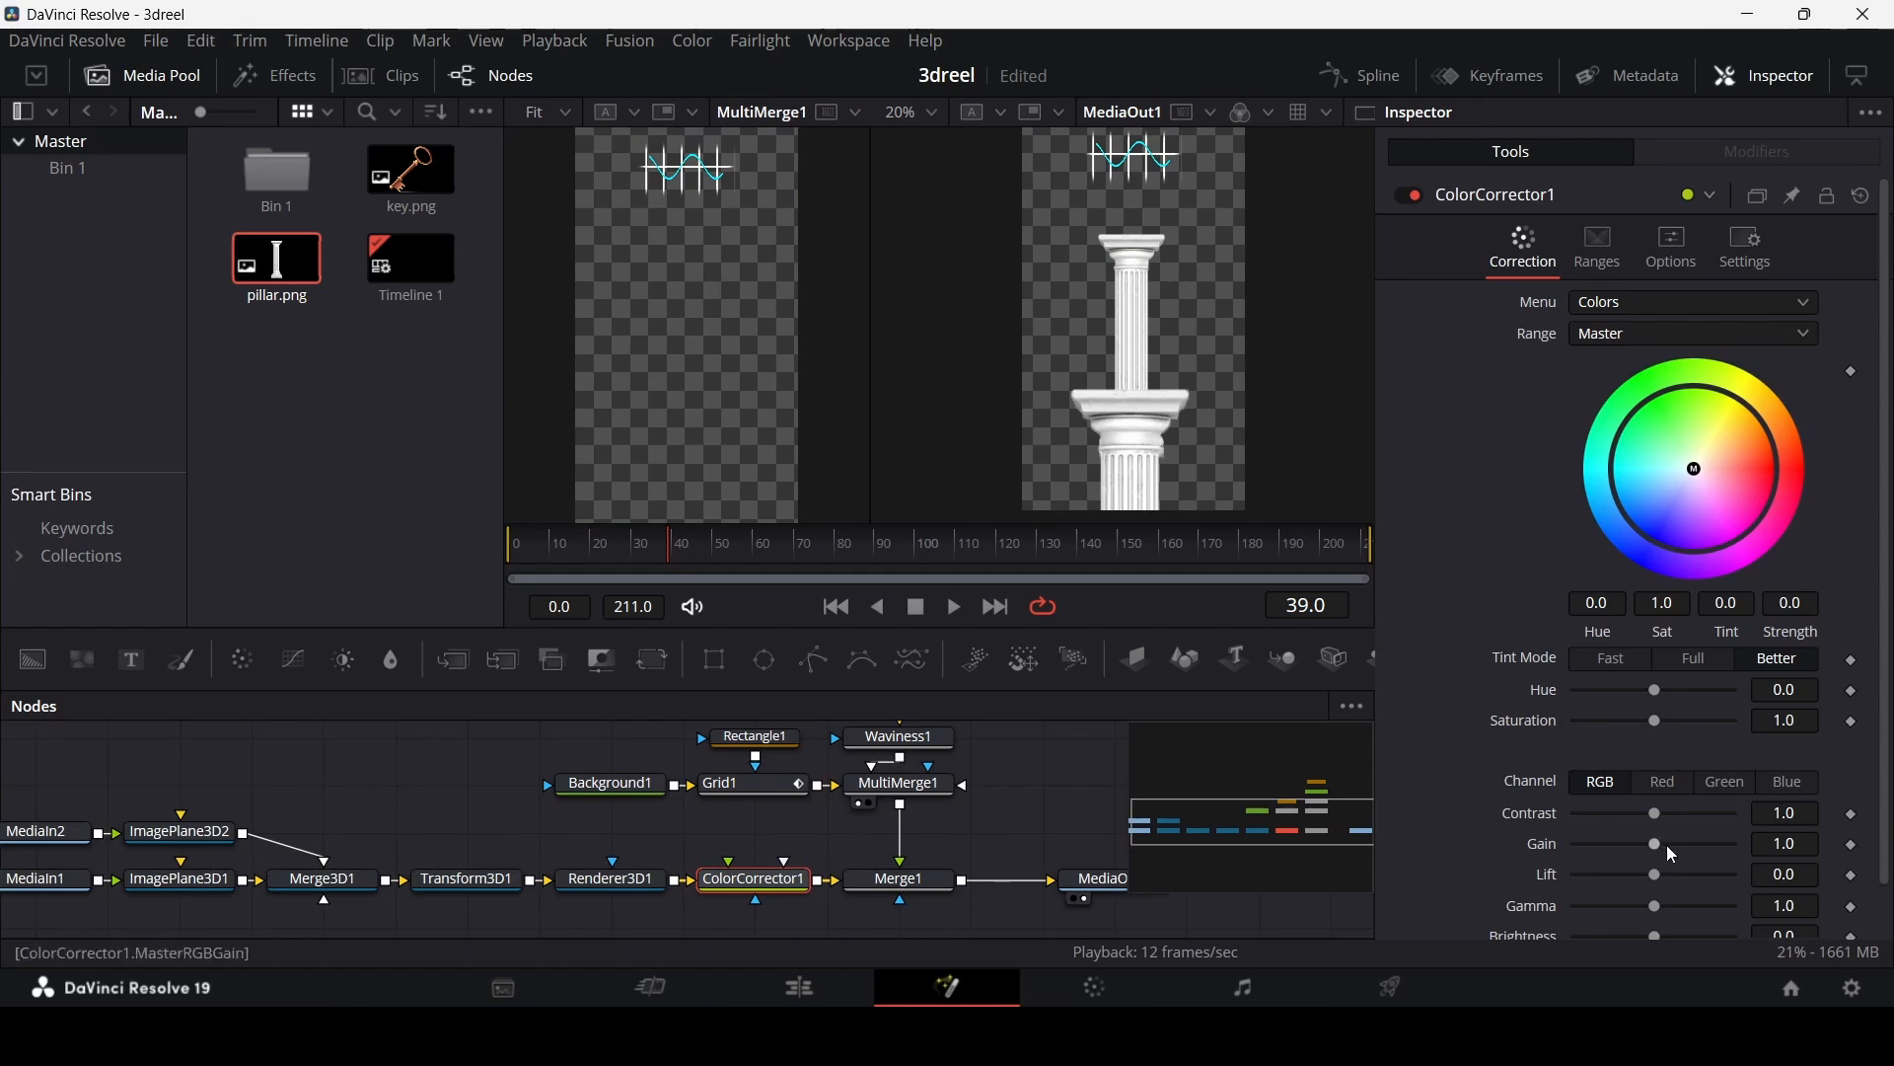
left_click_drag(1674, 854, 1644, 858)
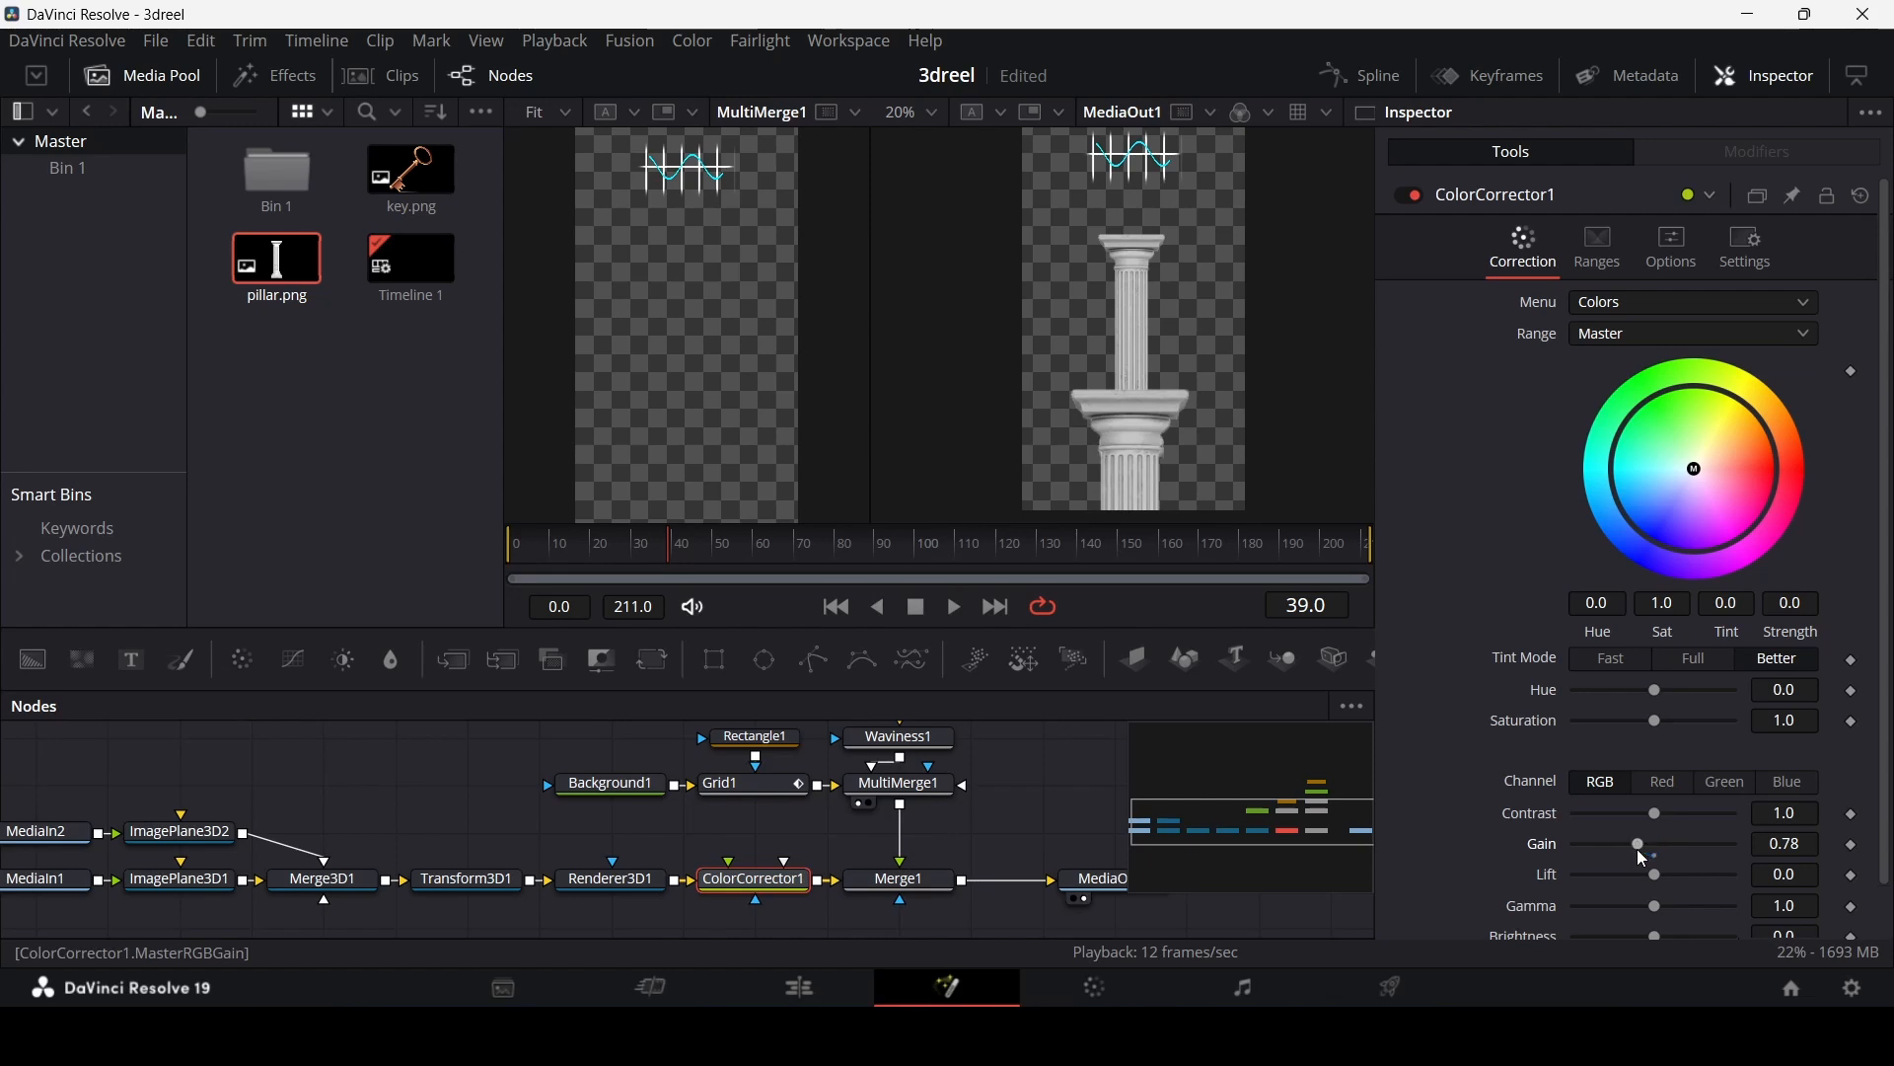
left_click(1050, 776)
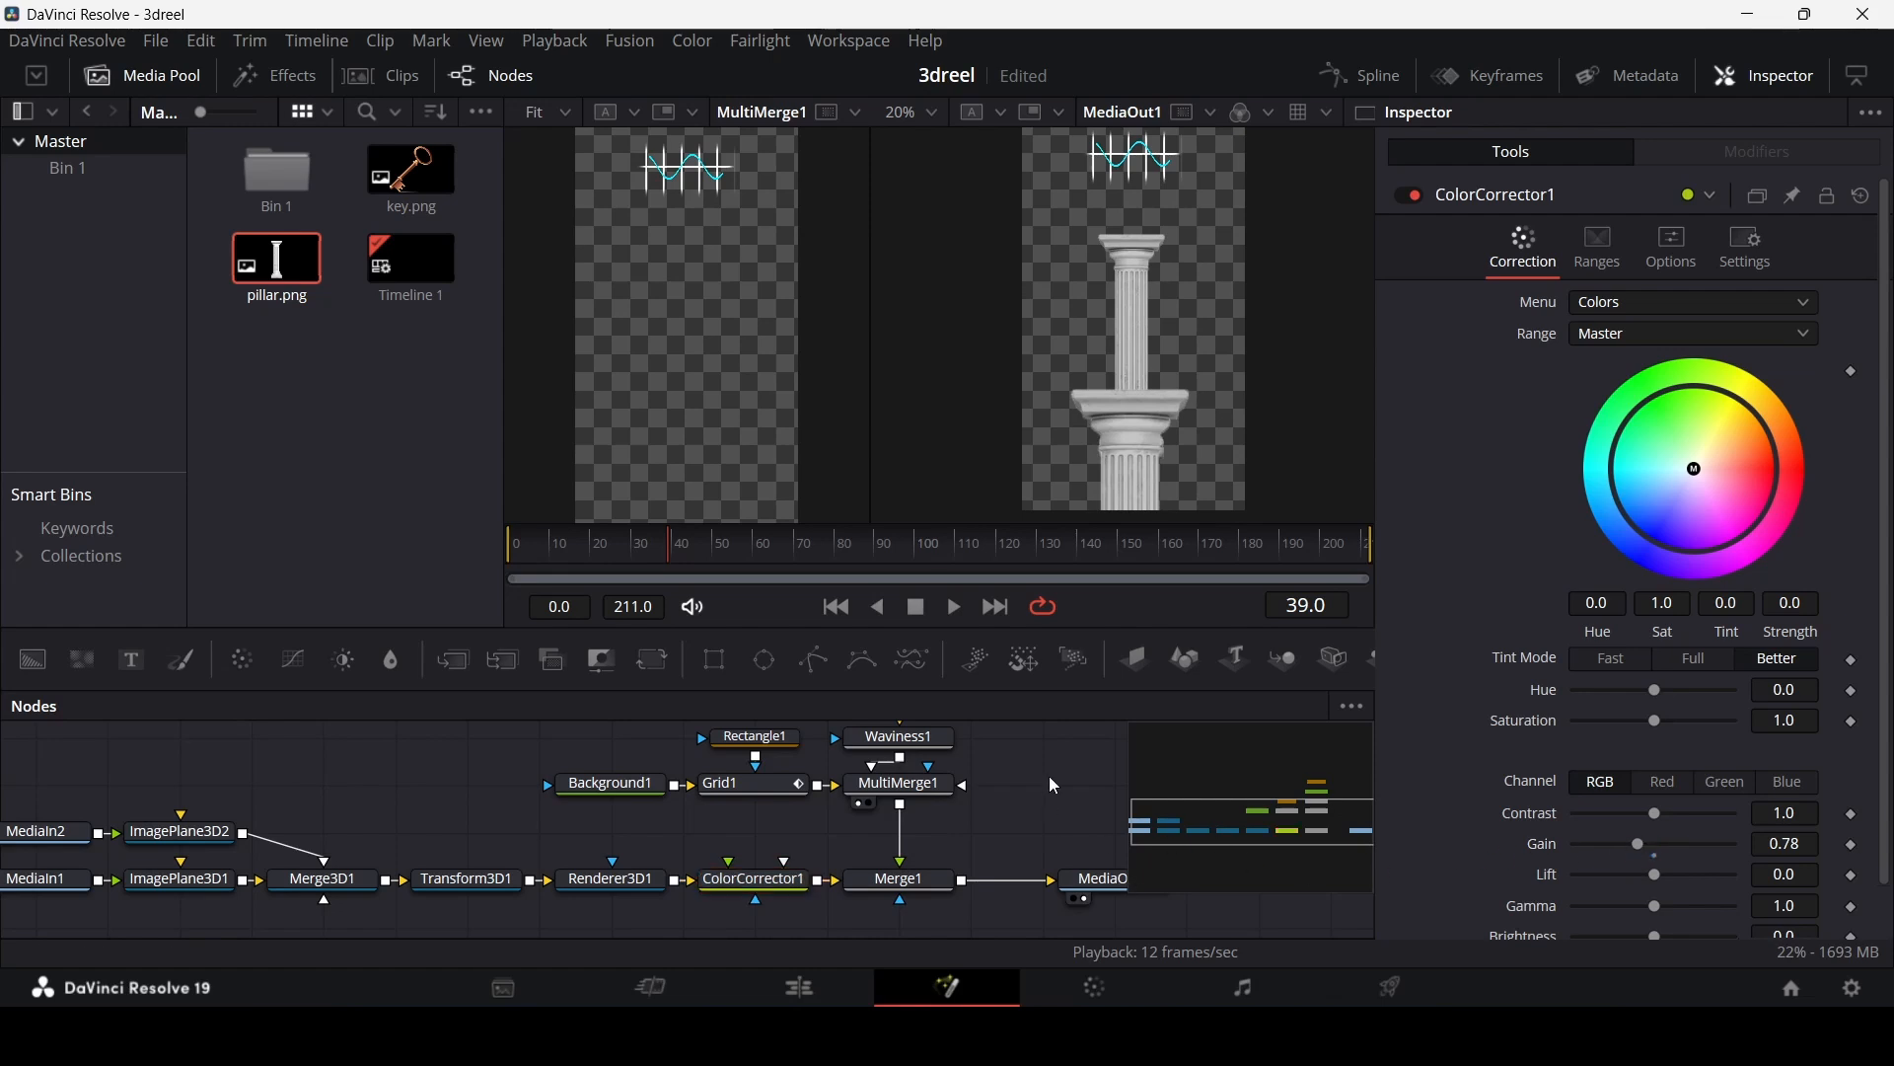
Step: Insert a MultiMerge node between Merge1 and MediaOut1
left_click(902, 879)
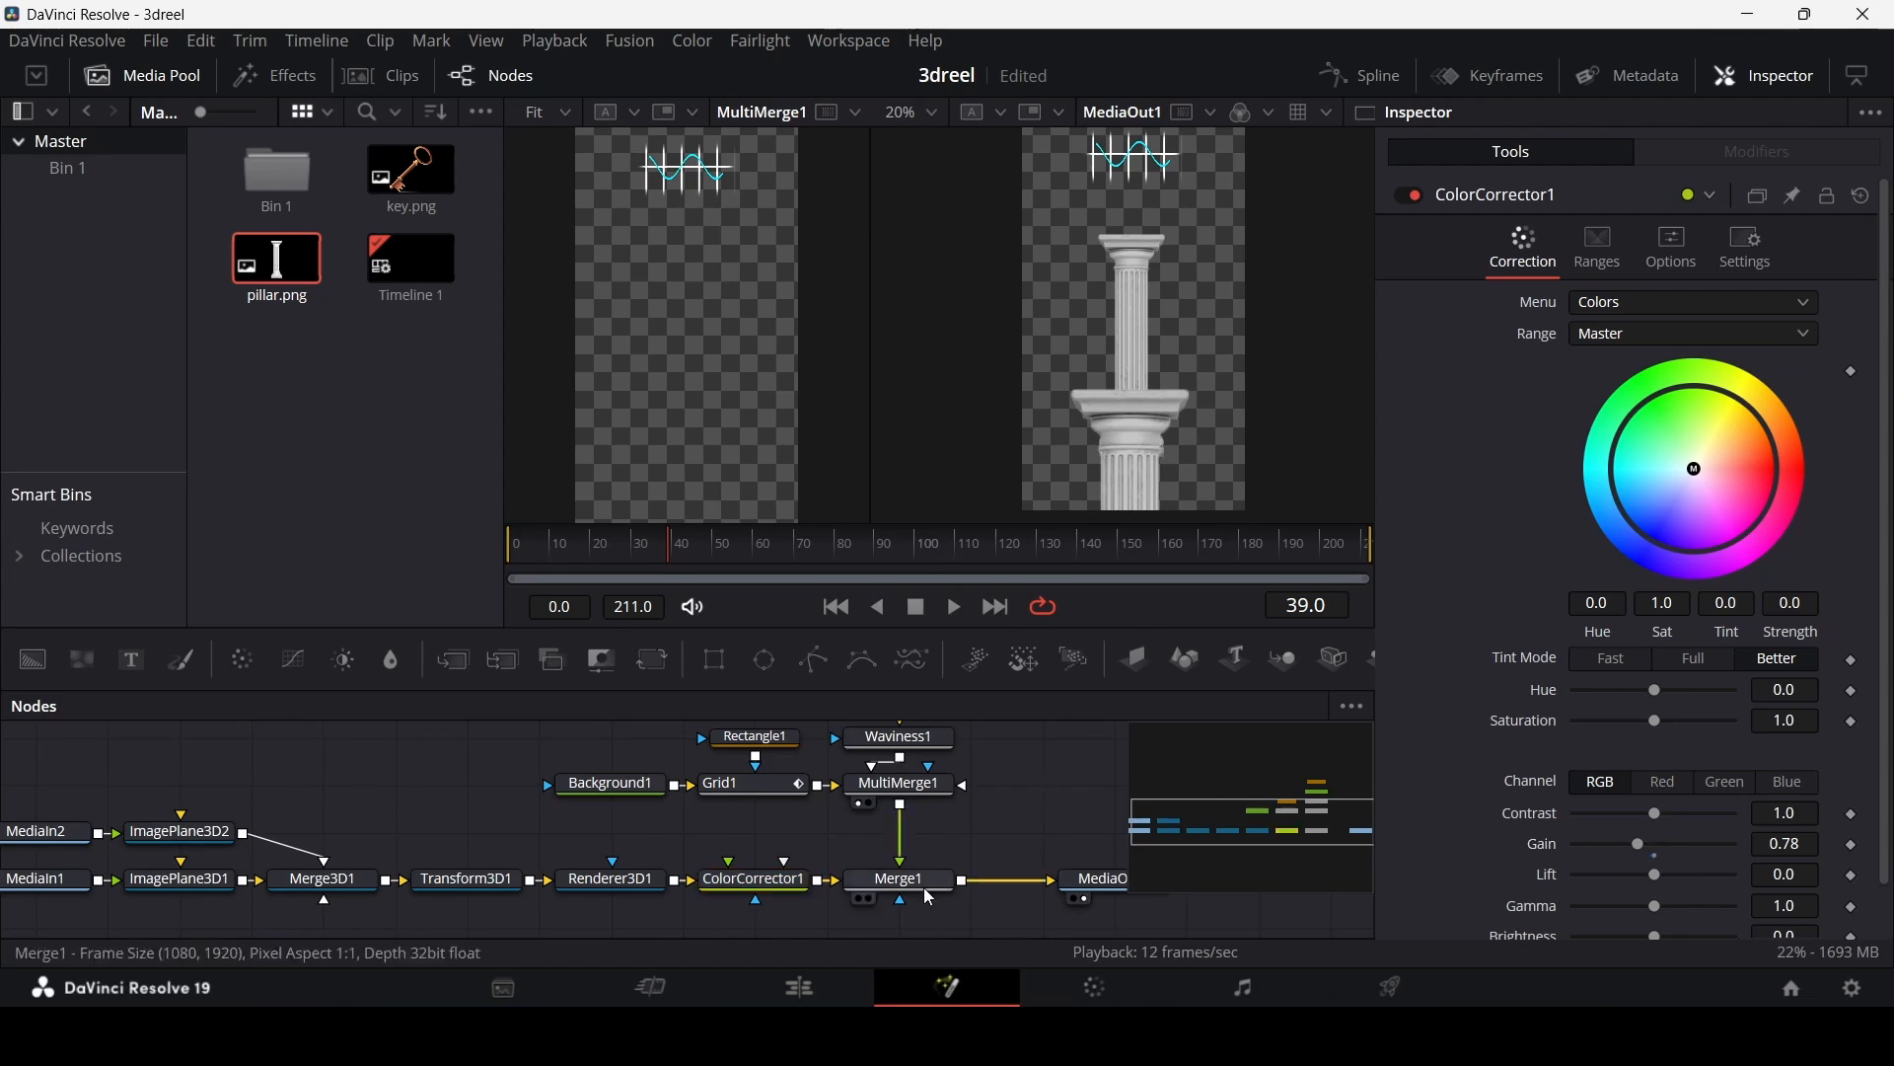
left_click(498, 661)
left_click_drag(1312, 828, 1337, 827)
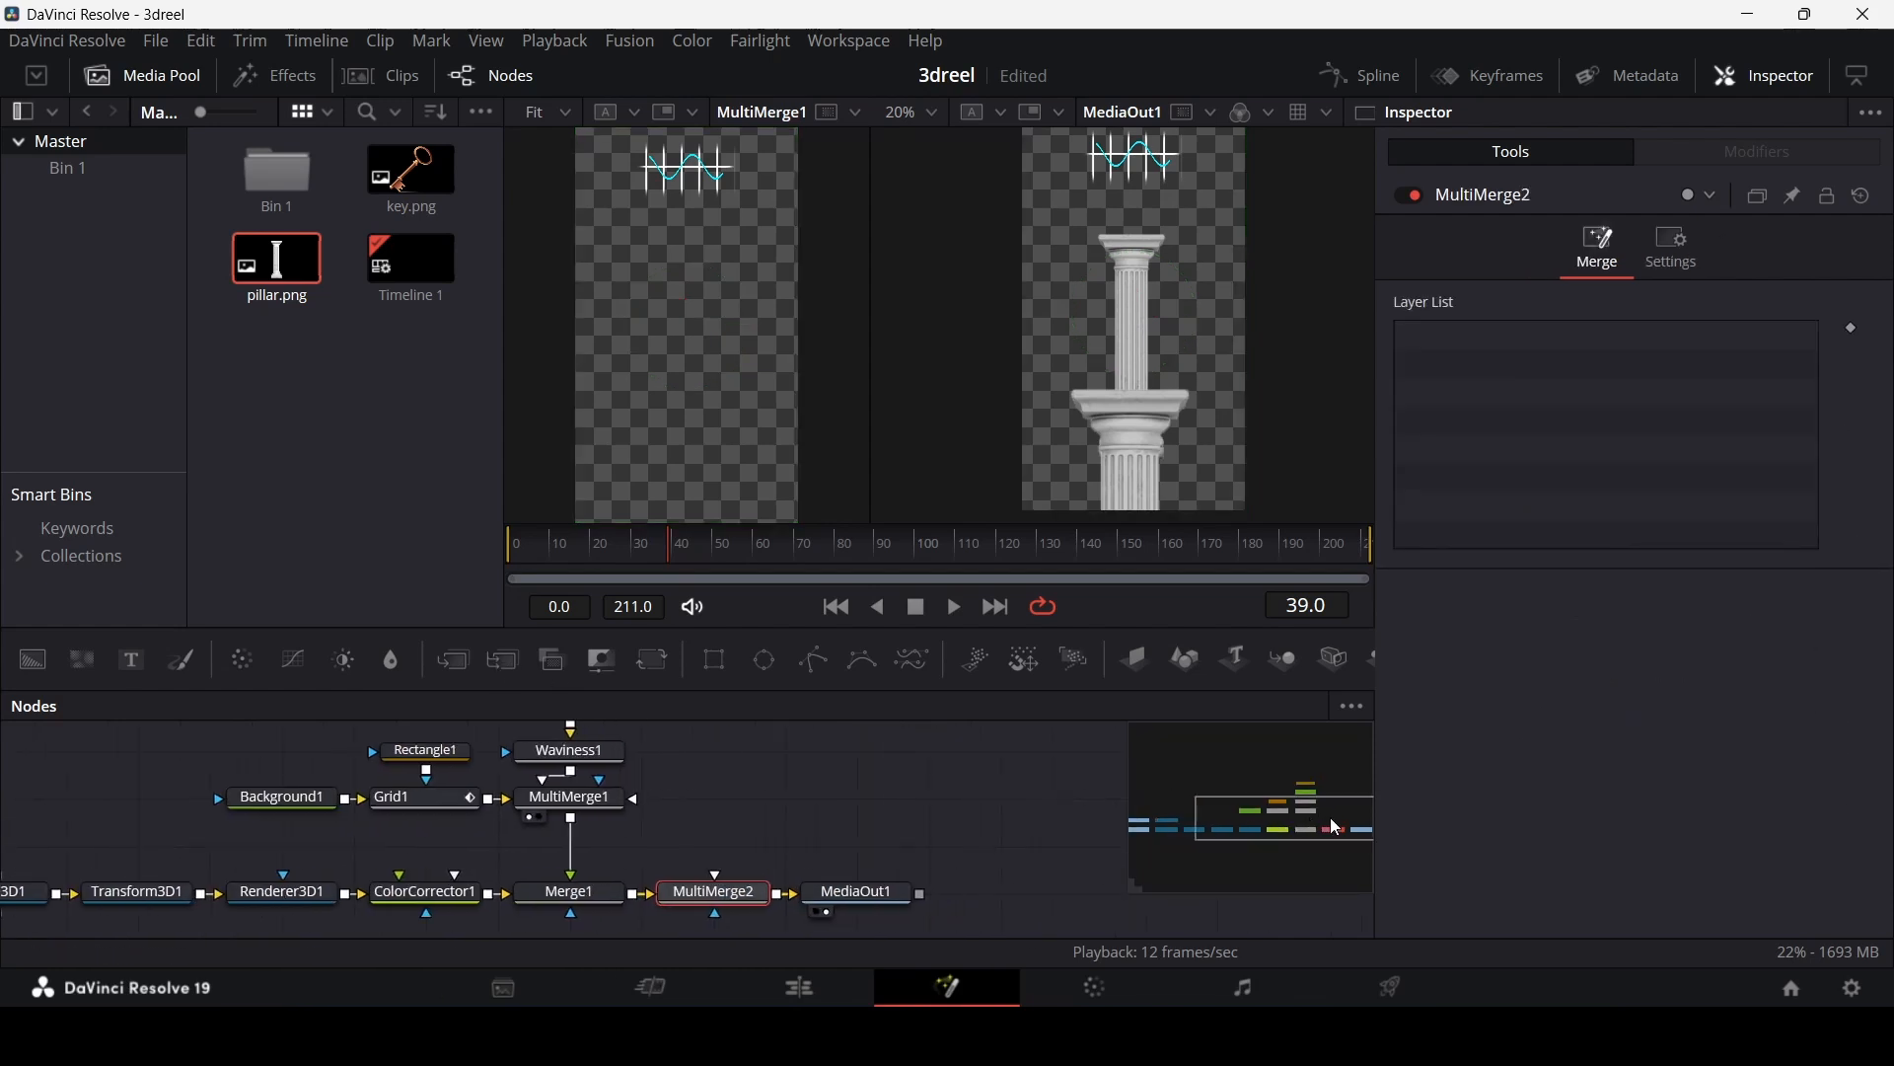
left_click(907, 811)
left_click(731, 892)
scroll(788, 857, "down", 1)
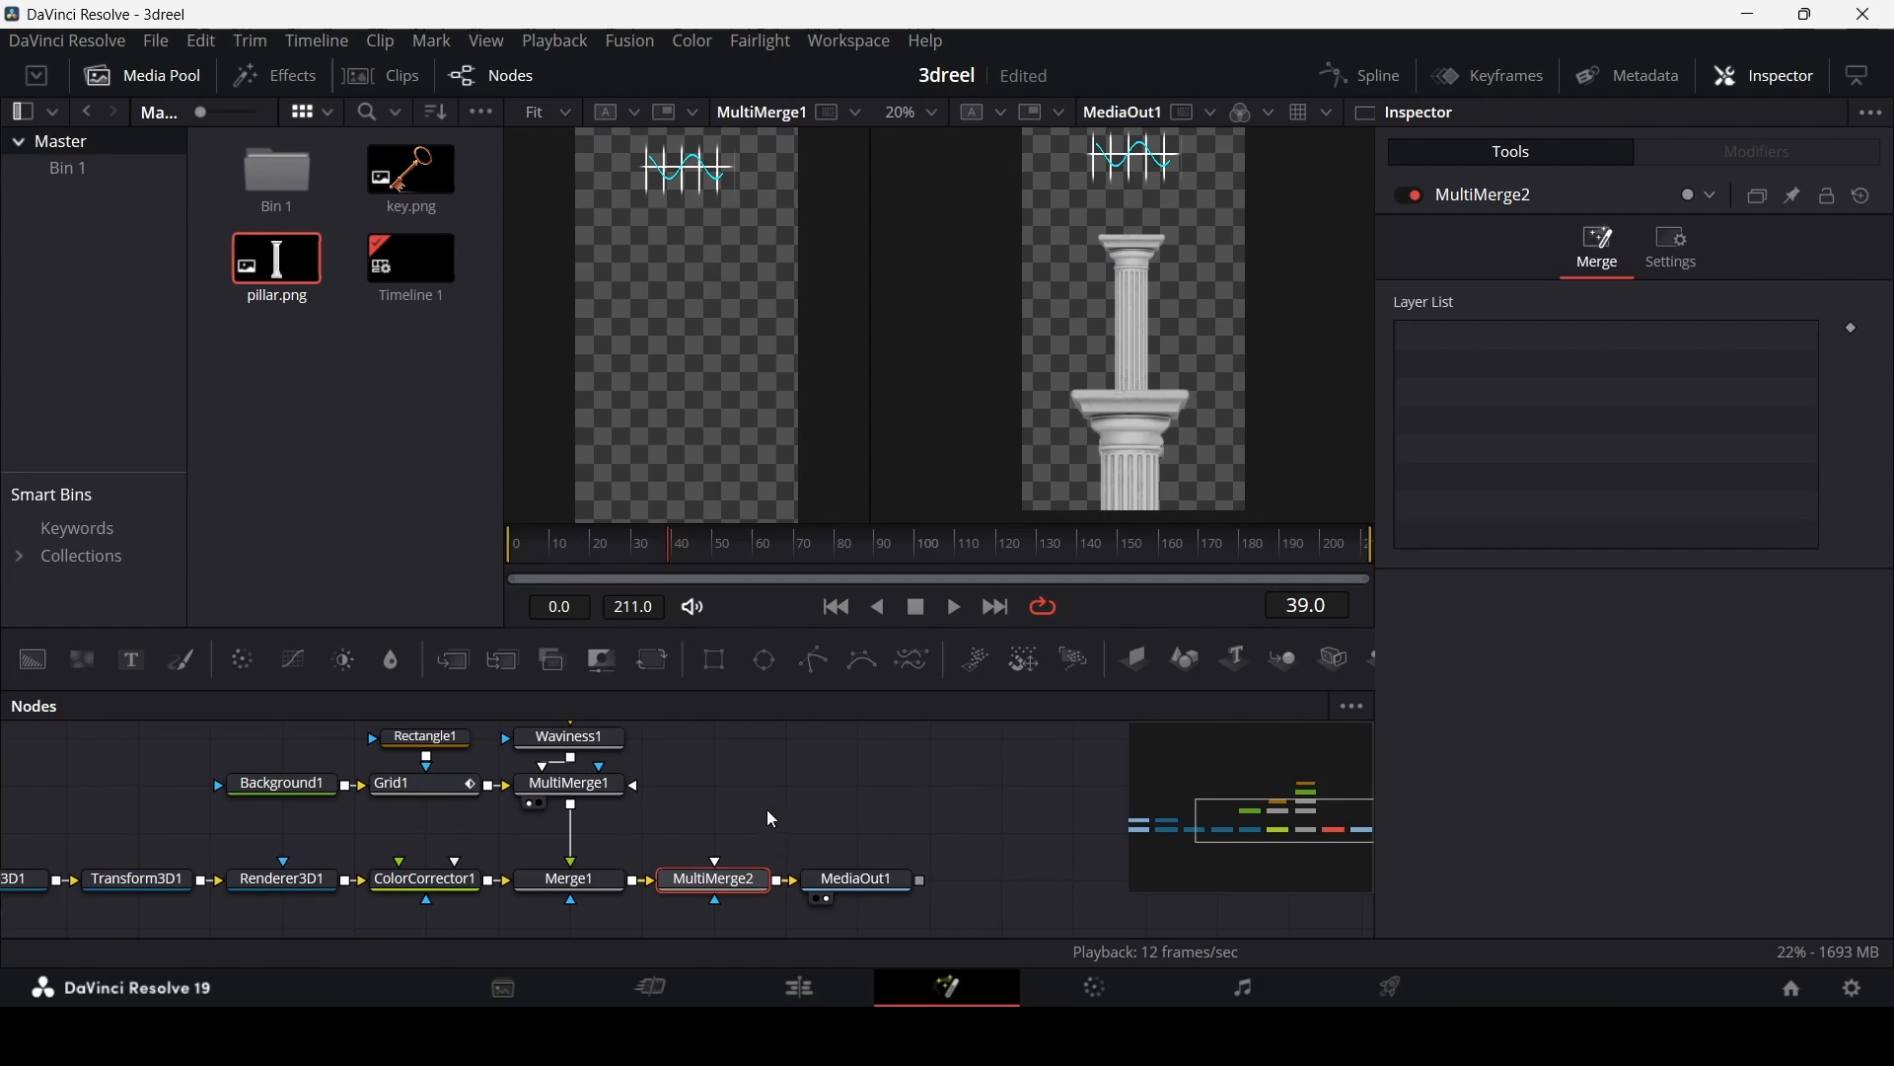
Step: Add two Text nodes above the MultiMerge before MediaOut1, make room for them, and connect the first one to it
left_click_drag(131, 659, 796, 784)
left_click(714, 878)
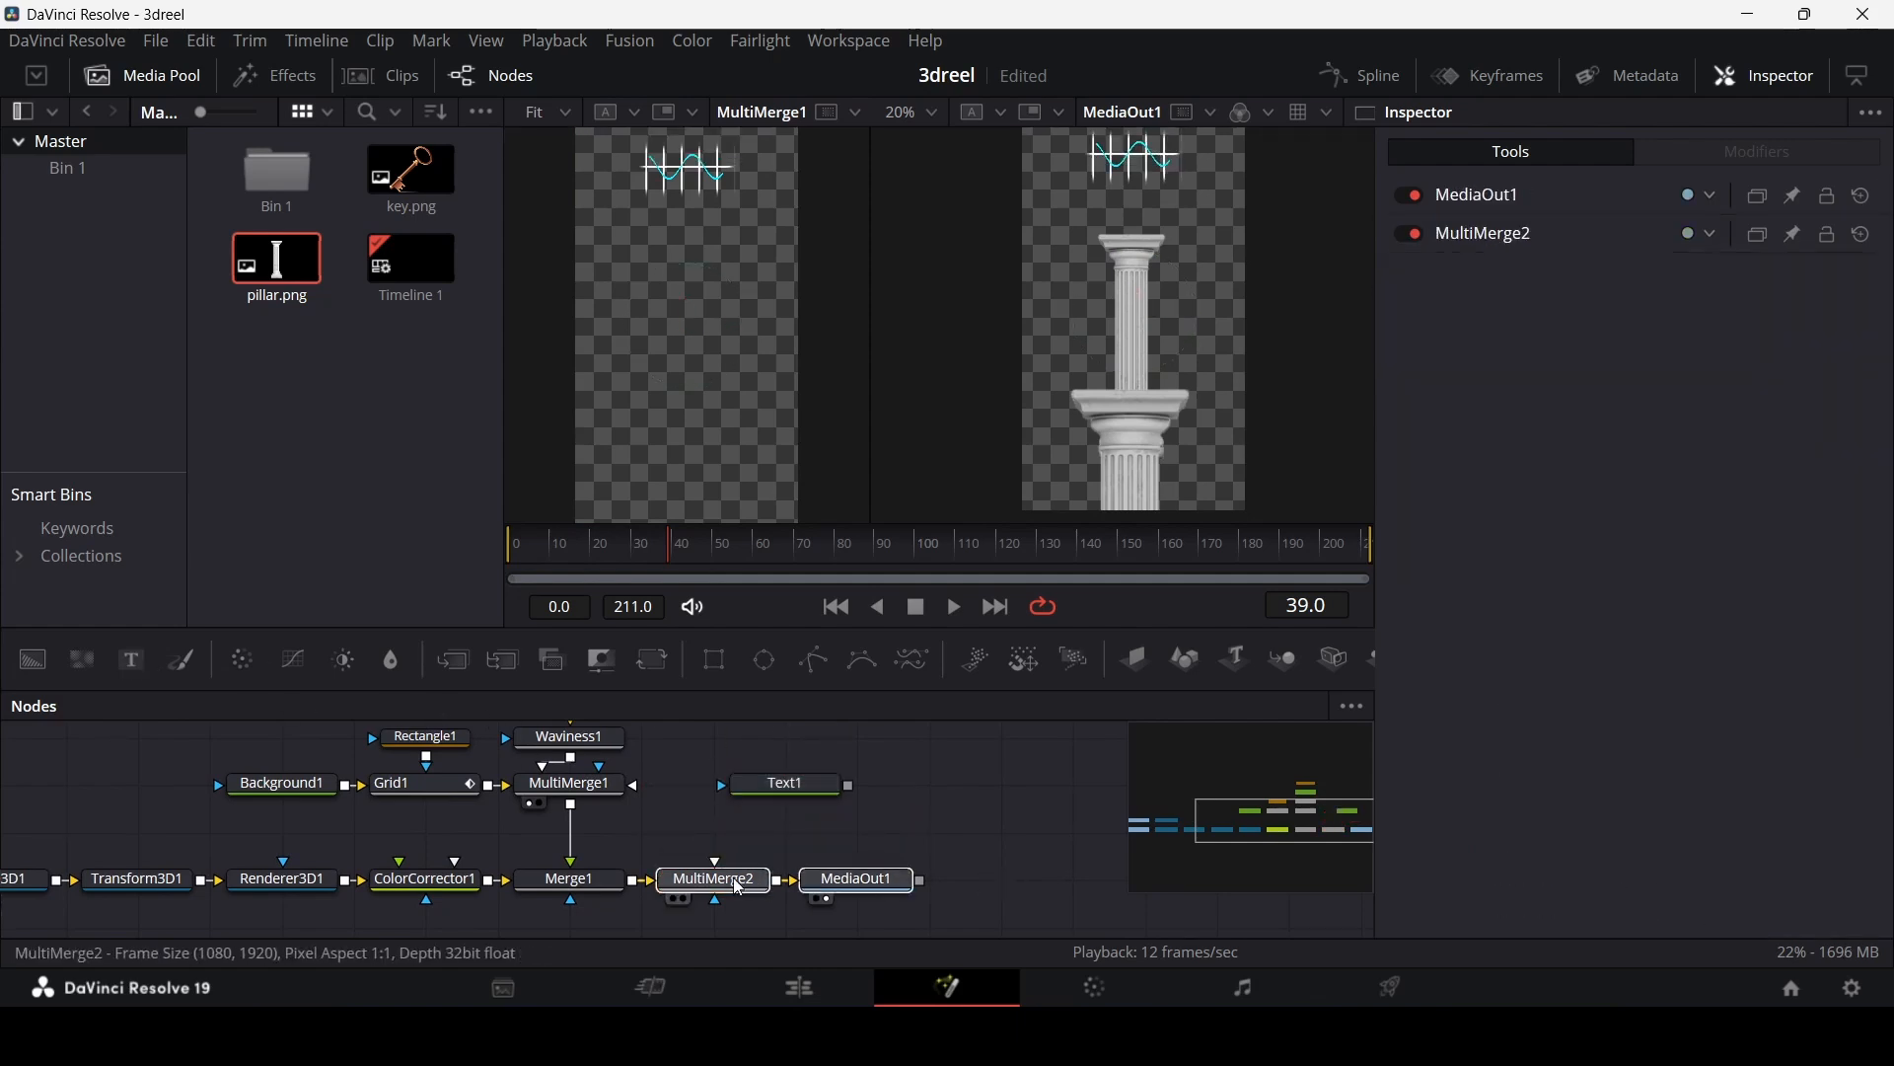
left_click_drag(714, 878, 855, 878)
left_click_drag(851, 786, 854, 879)
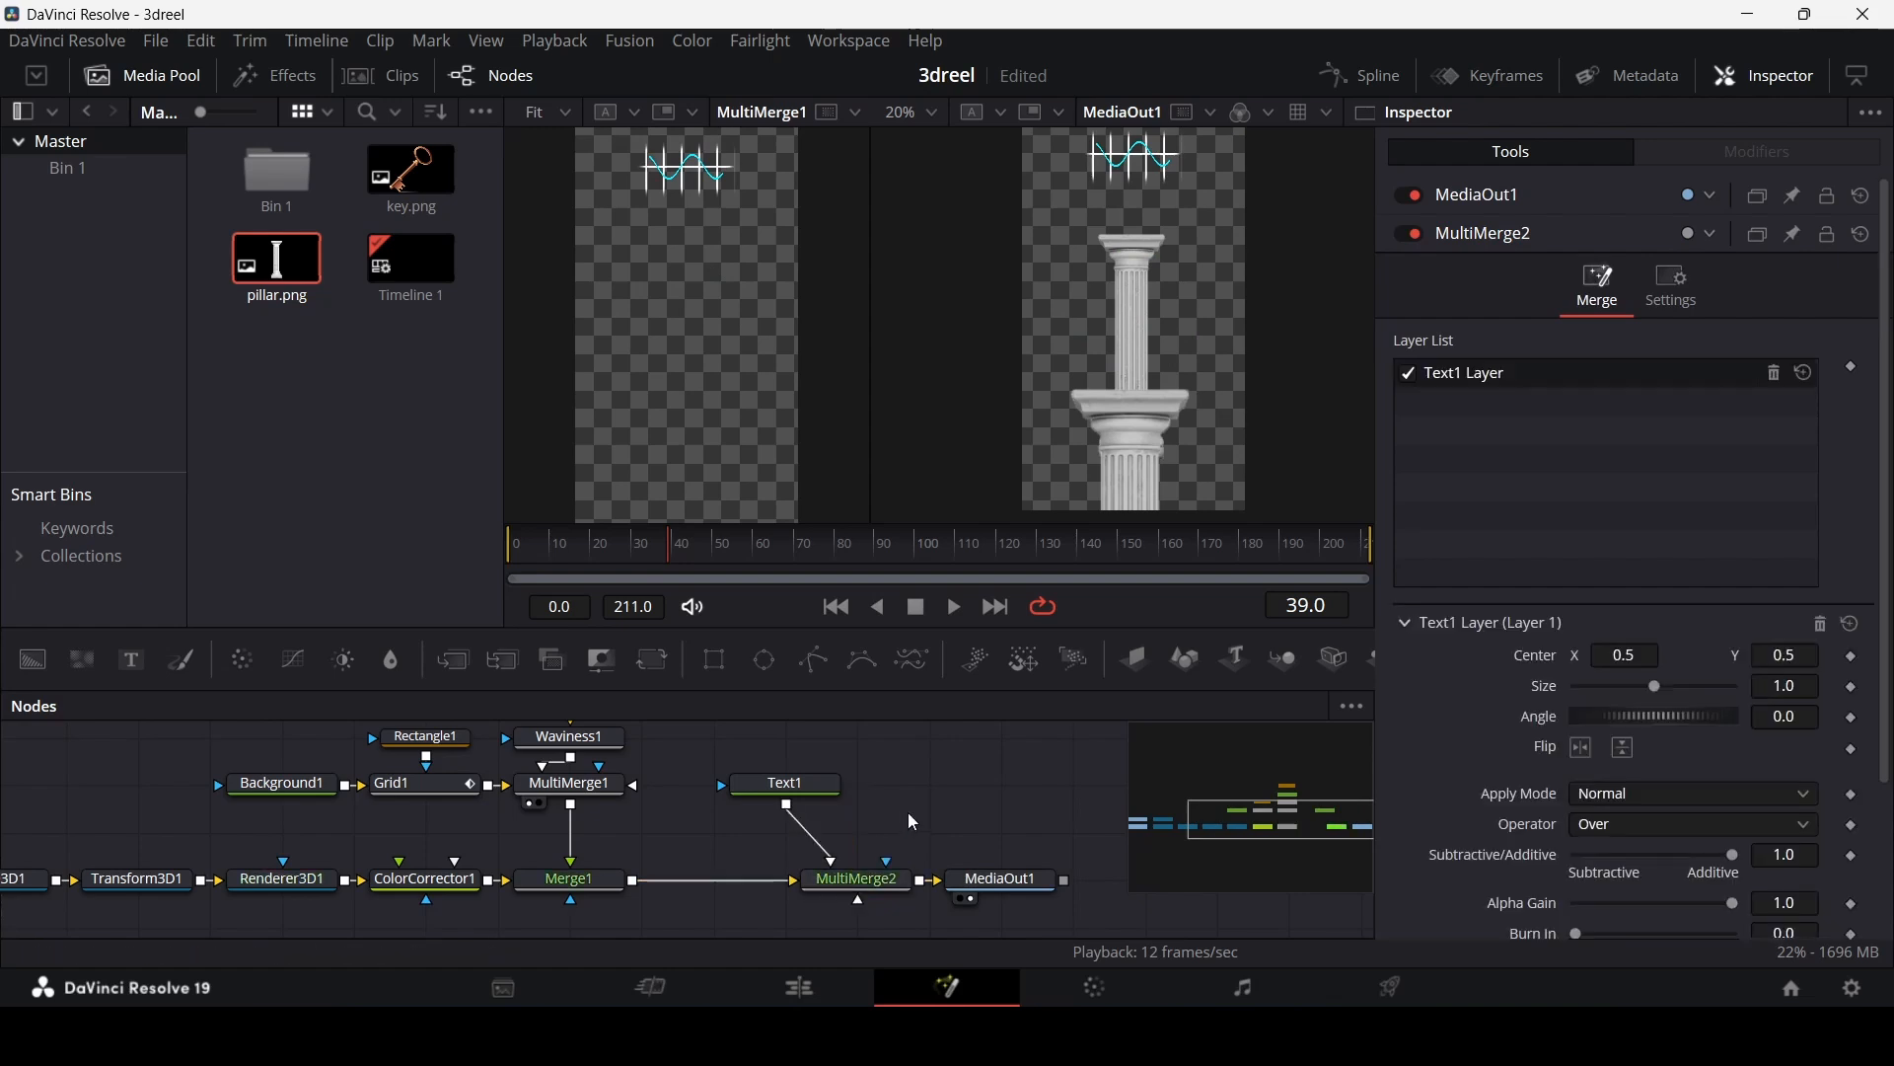
left_click_drag(131, 660, 931, 789)
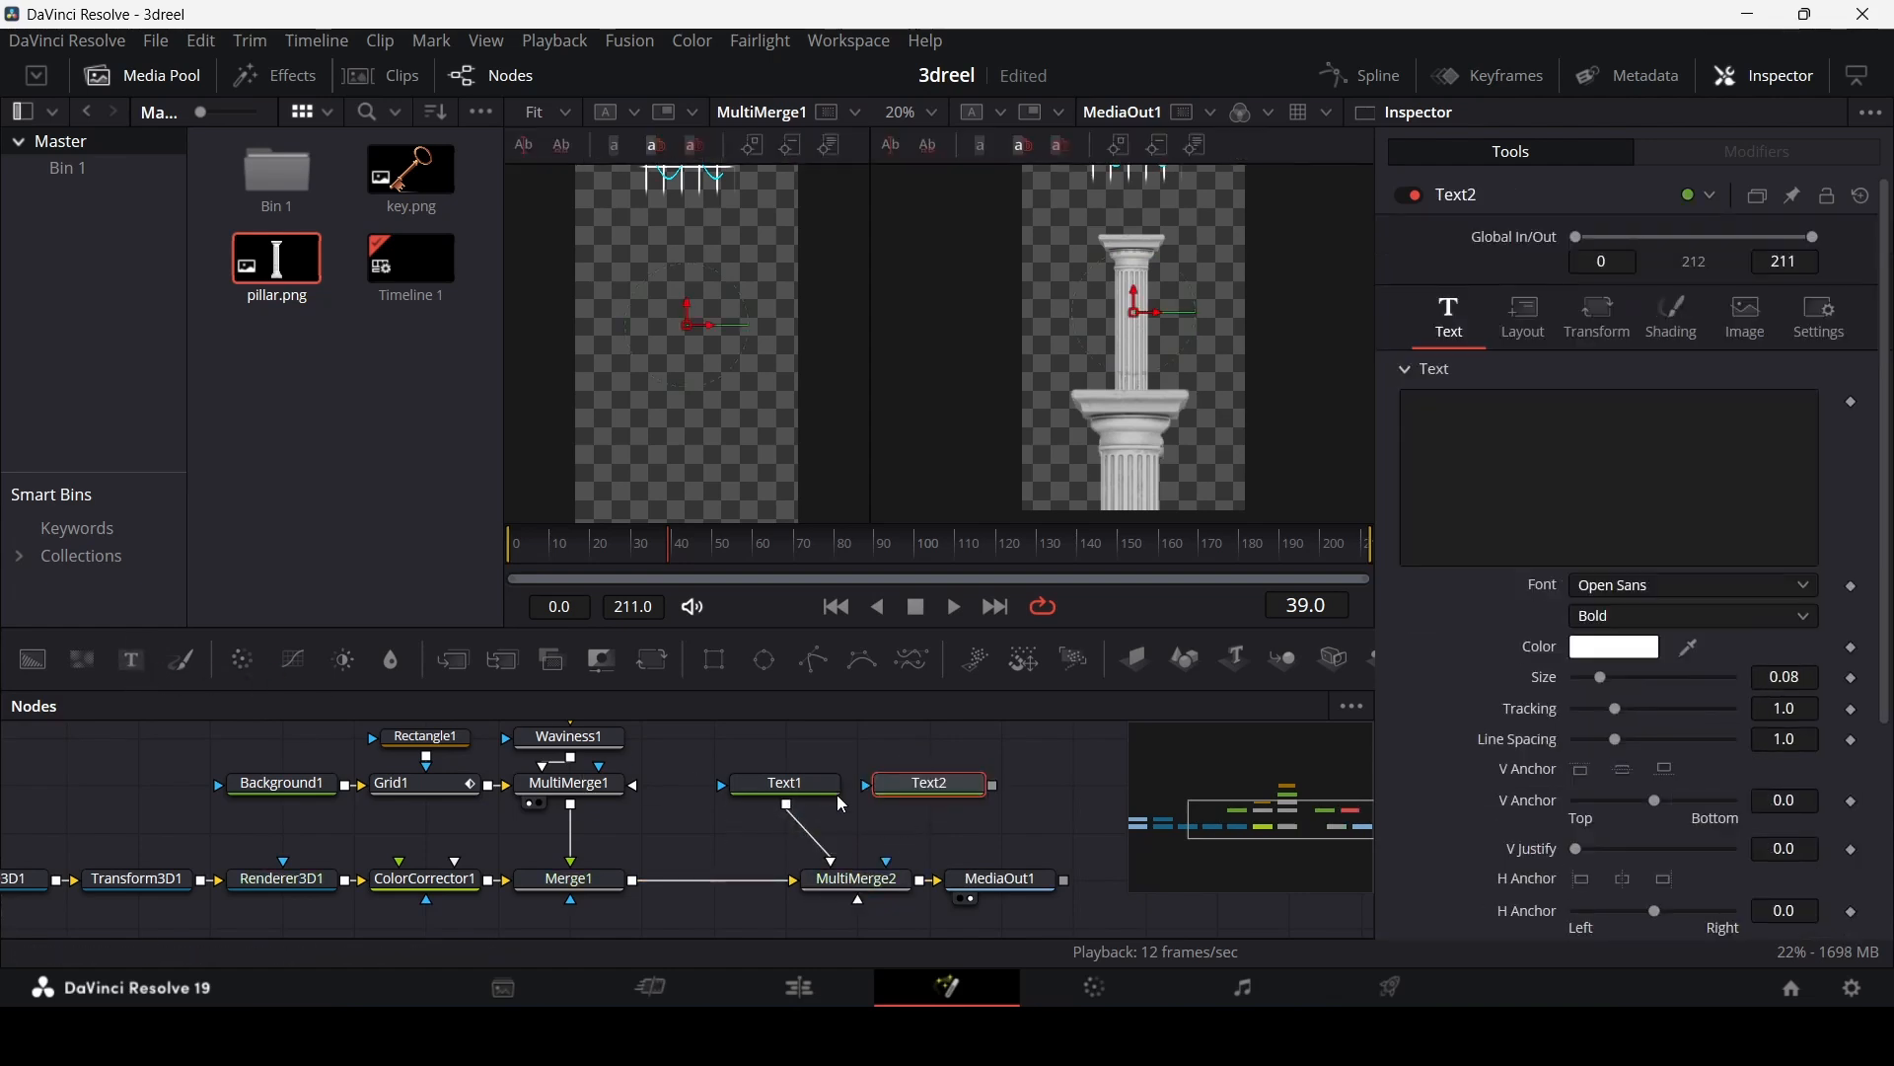
Step: Enter CONSISTENCY in Text1, place it just above the upper pillar and set its Size to 0.1063
left_click(820, 789)
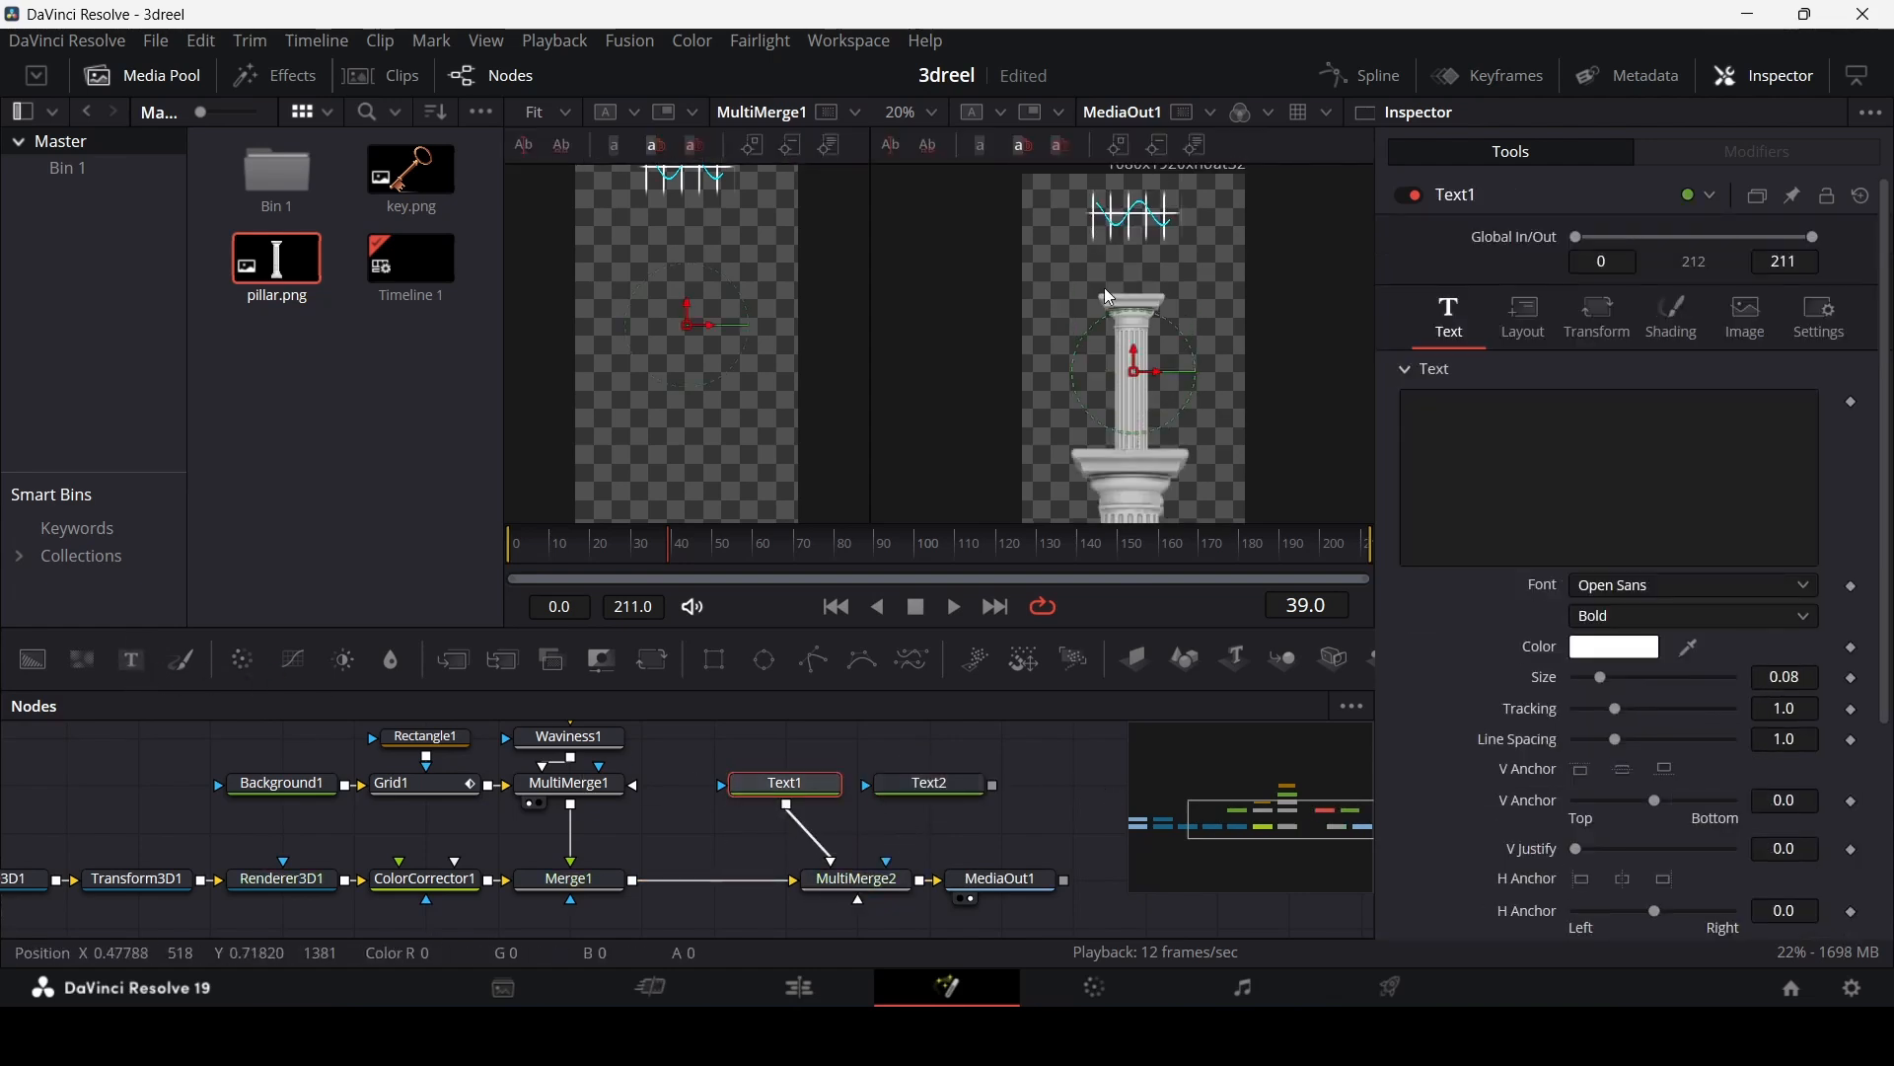
left_click(1522, 479)
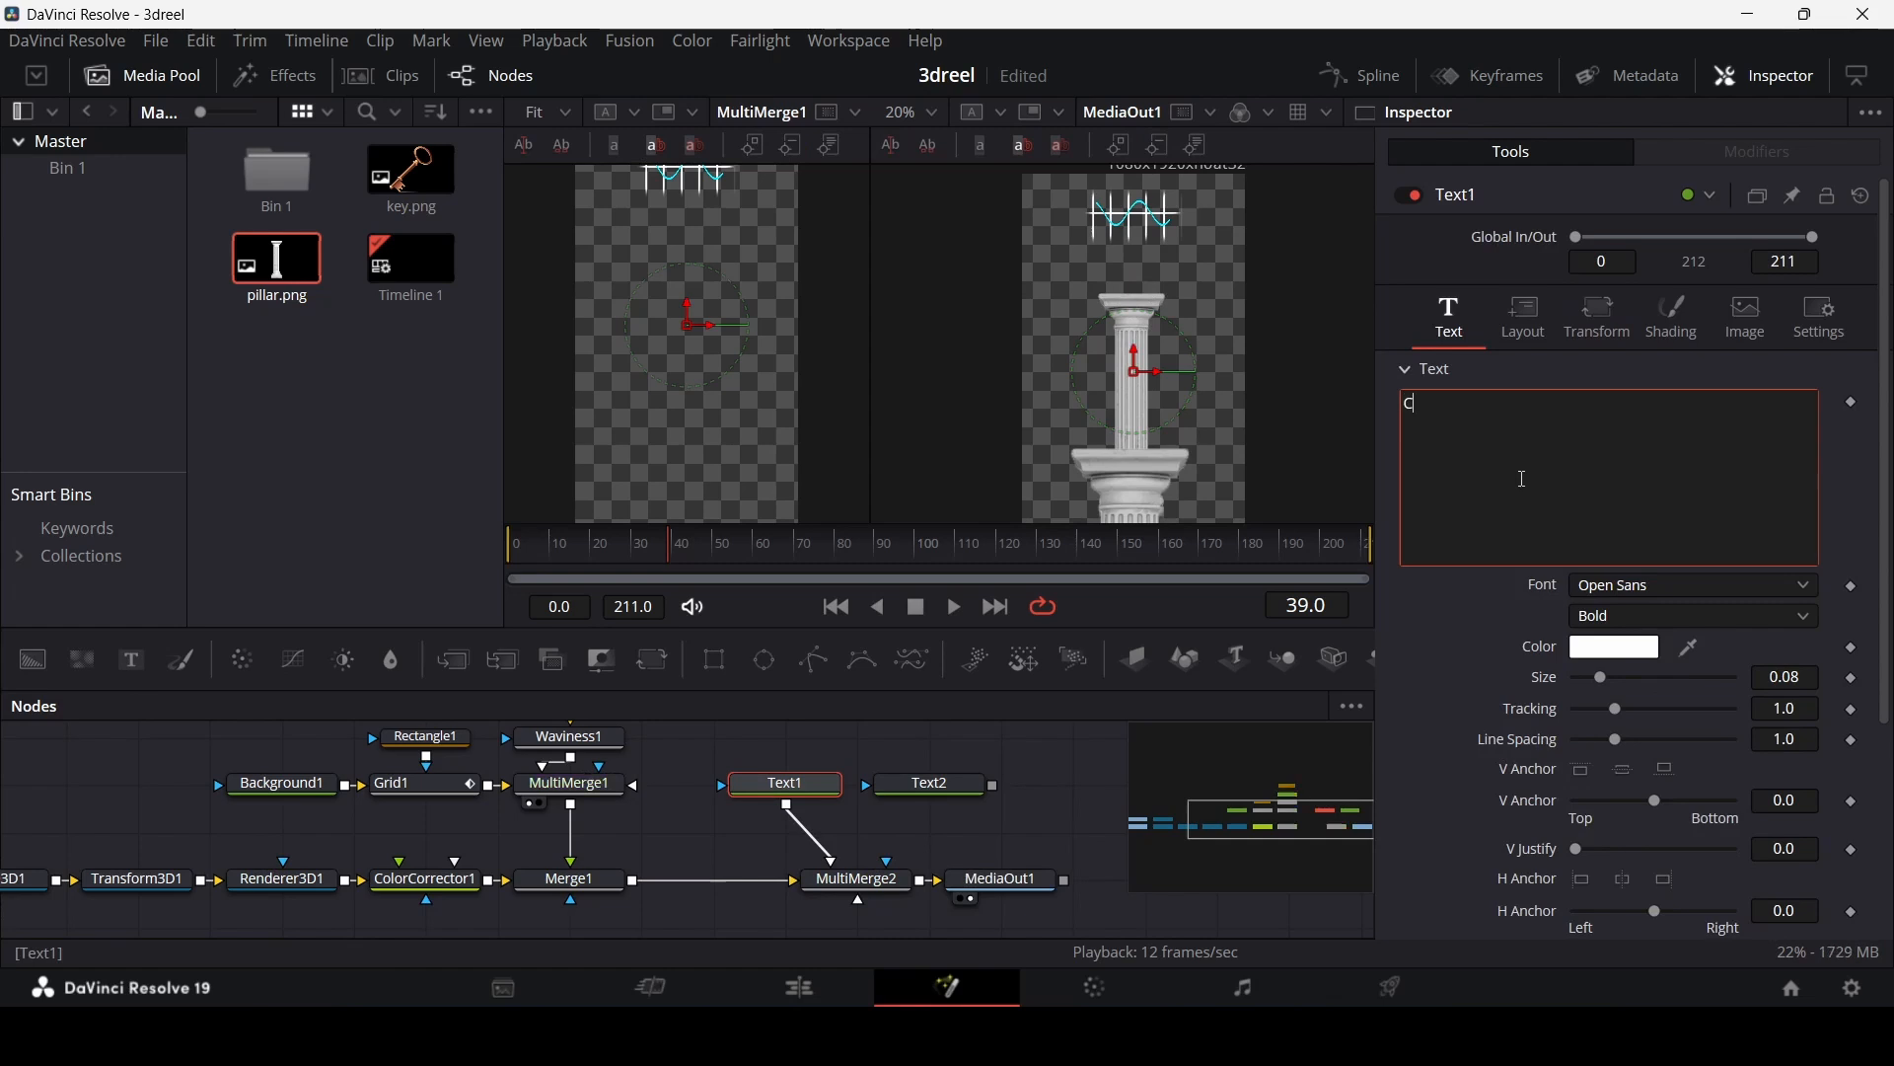
type("CONSISTE")
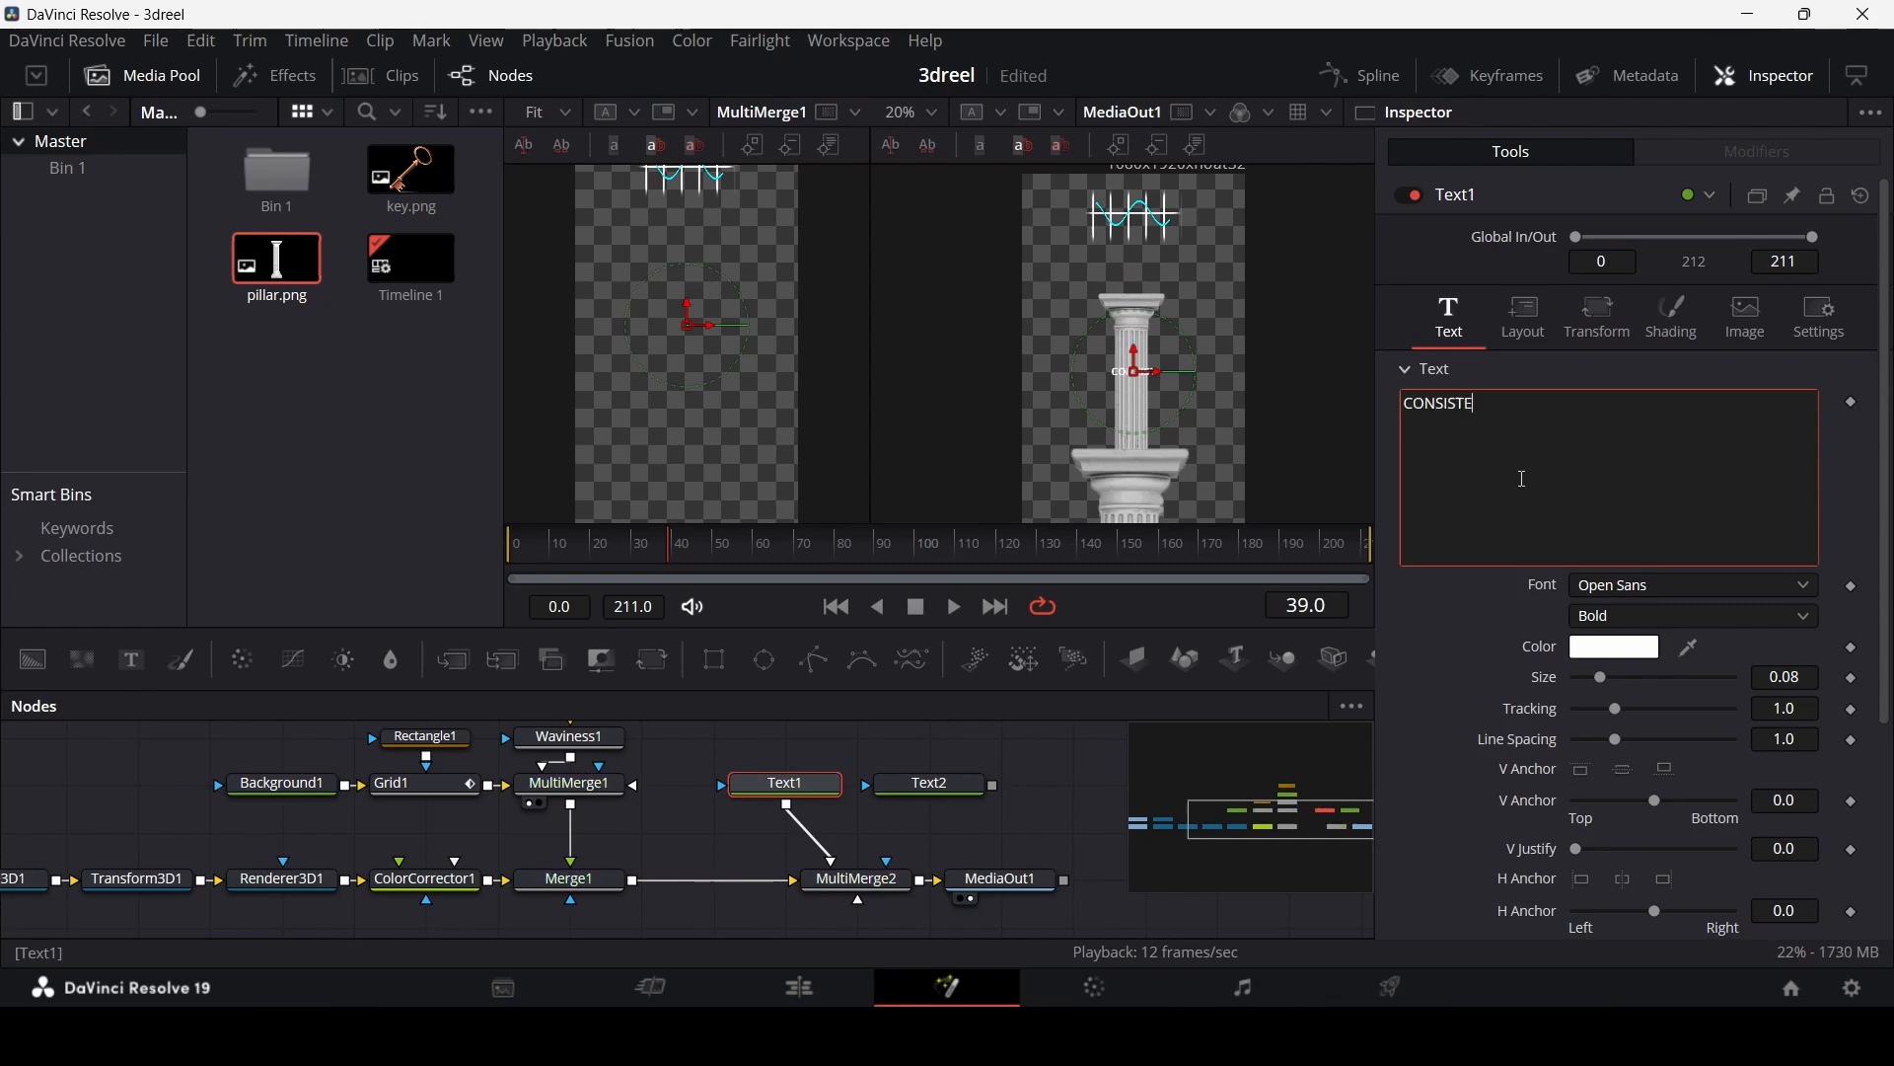
type("NCY")
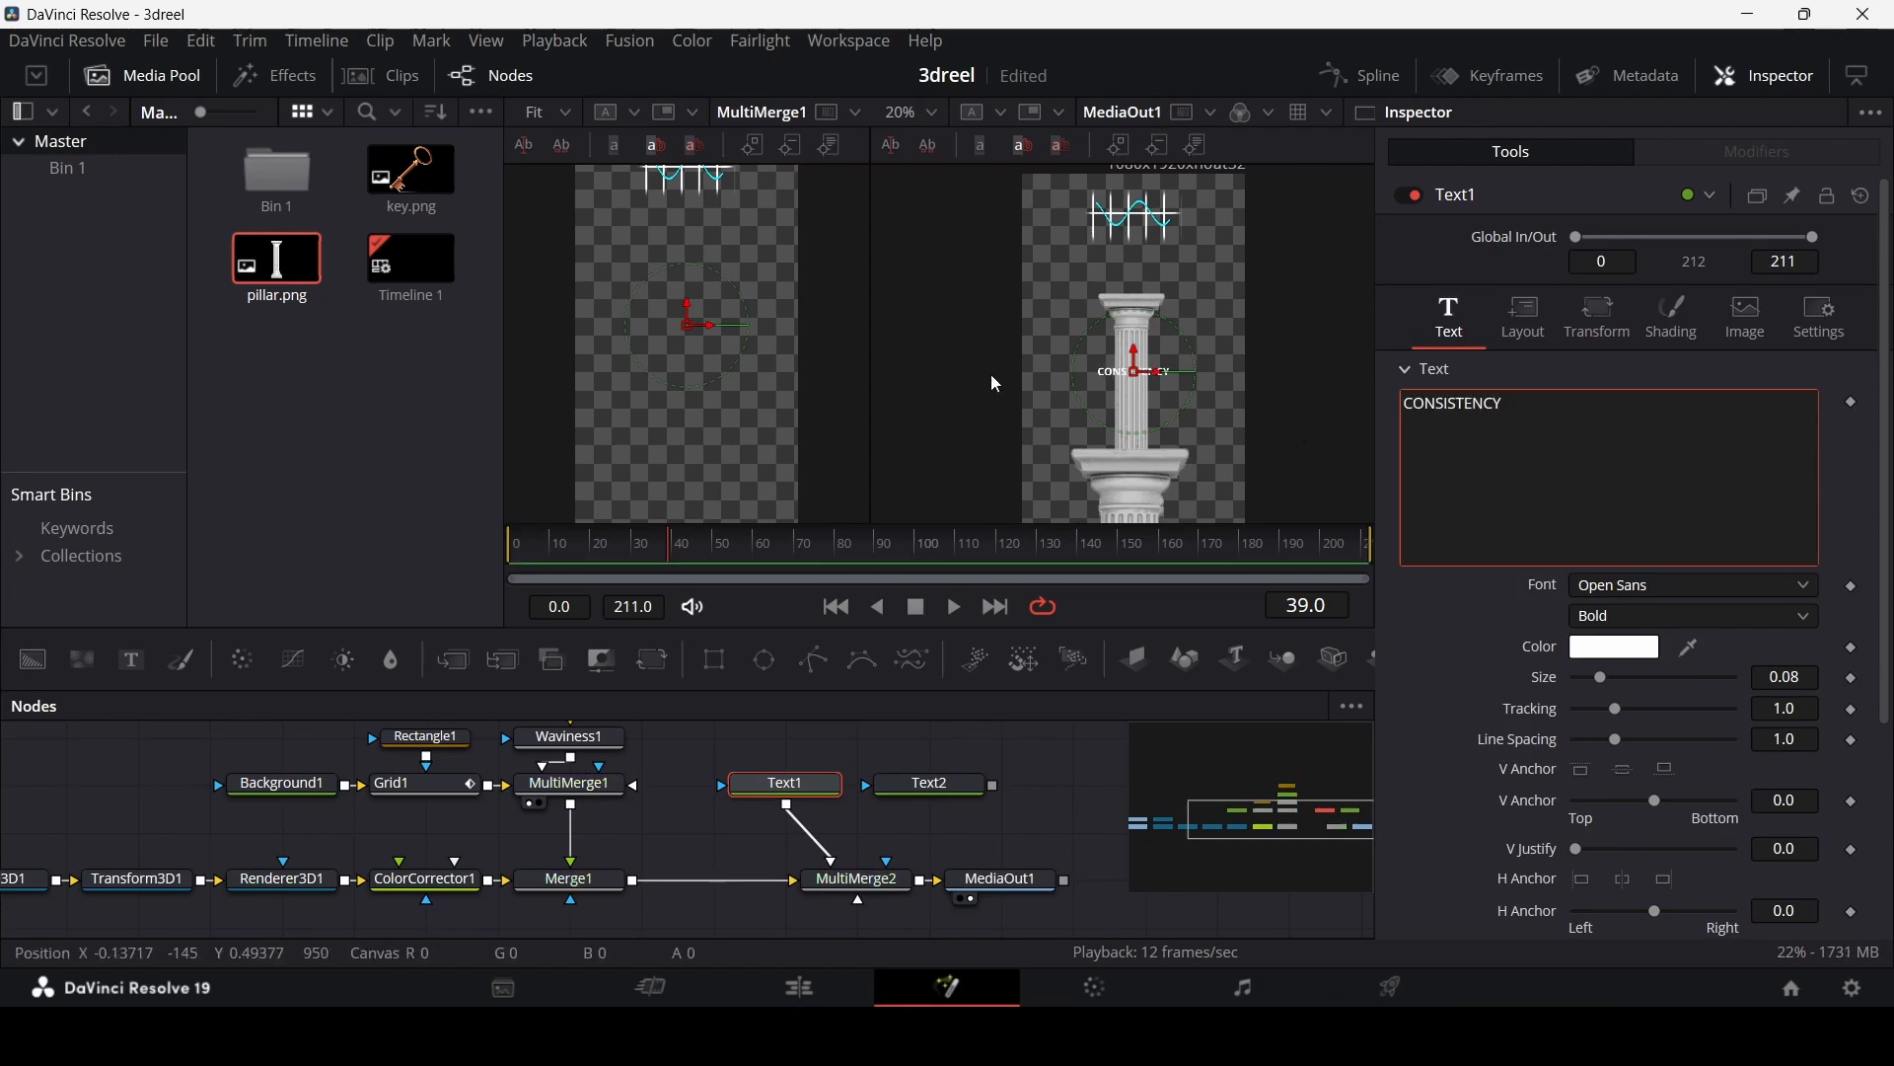
left_click_drag(1135, 370, 1134, 279)
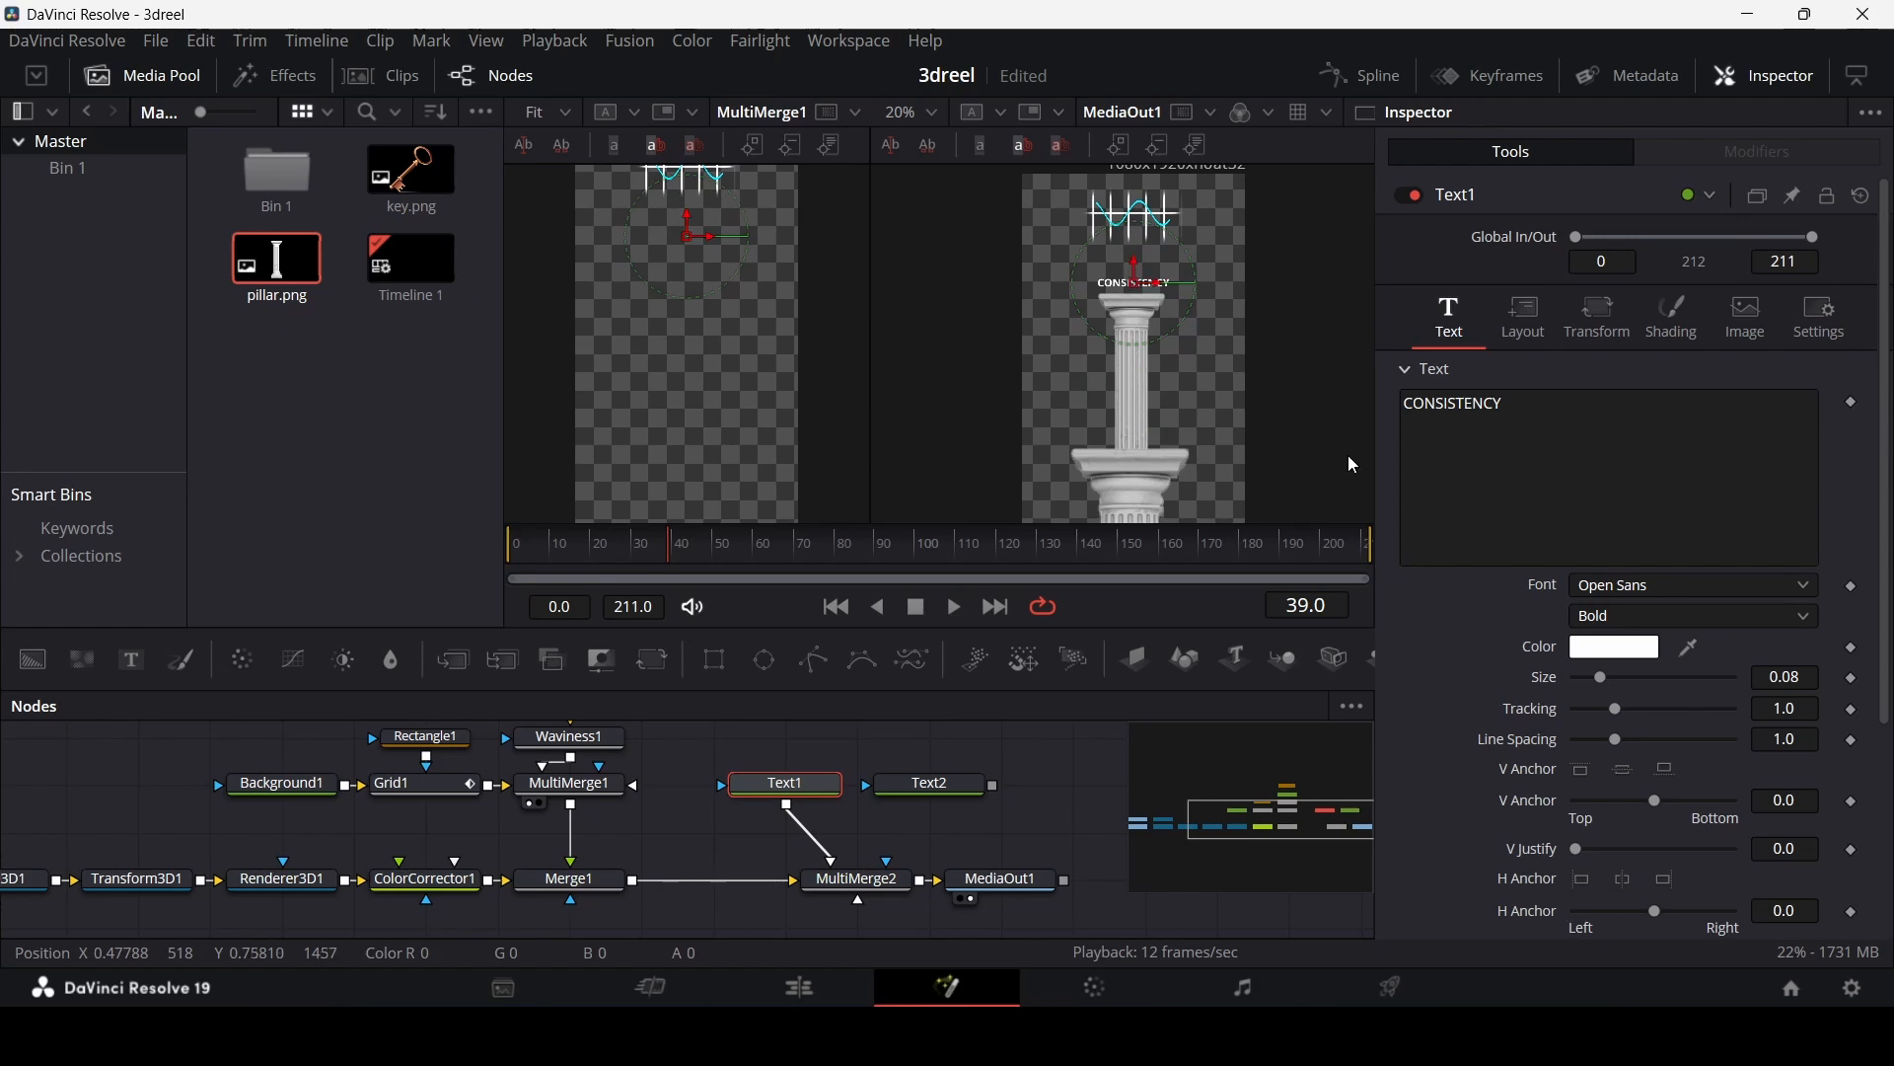
left_click_drag(1604, 677, 1616, 674)
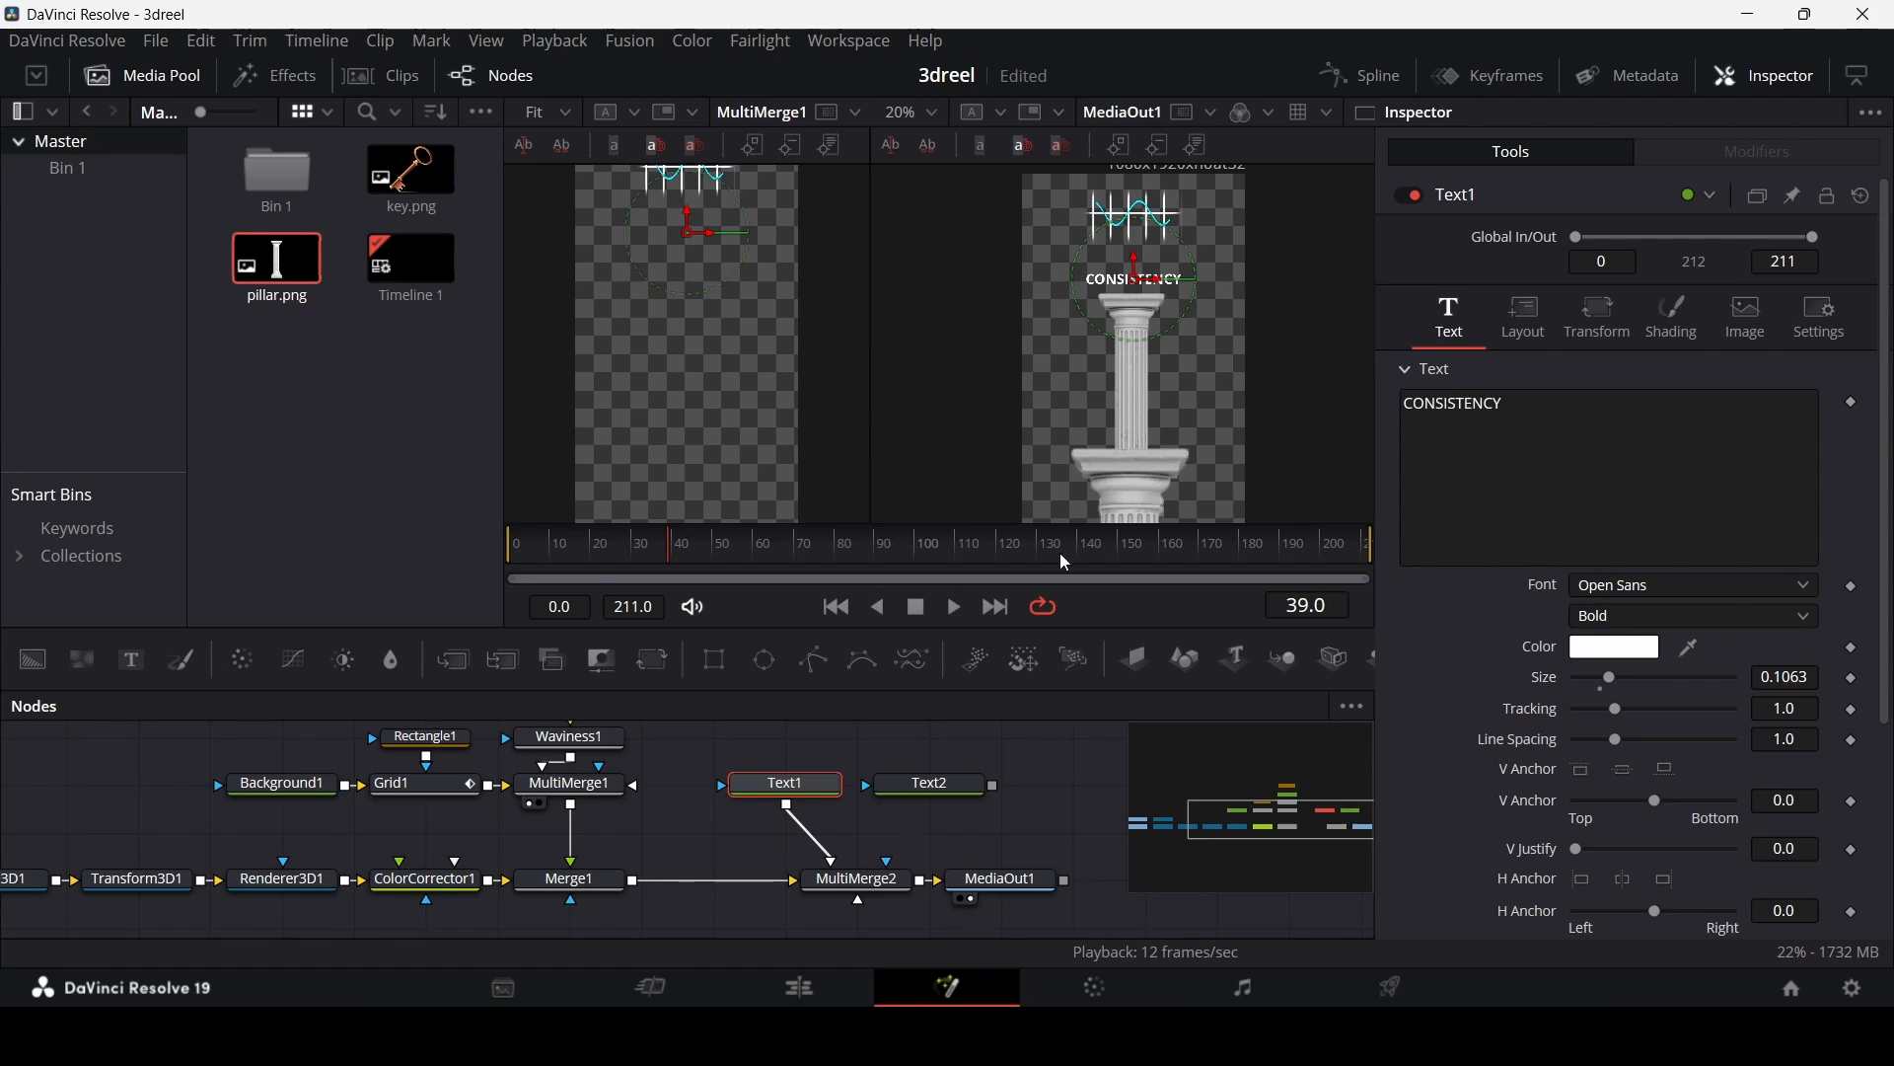
Step: Connect Text2 to the MultiMerge before MediaOut1 and paste Text1's settings onto it
left_click_drag(993, 786, 859, 878)
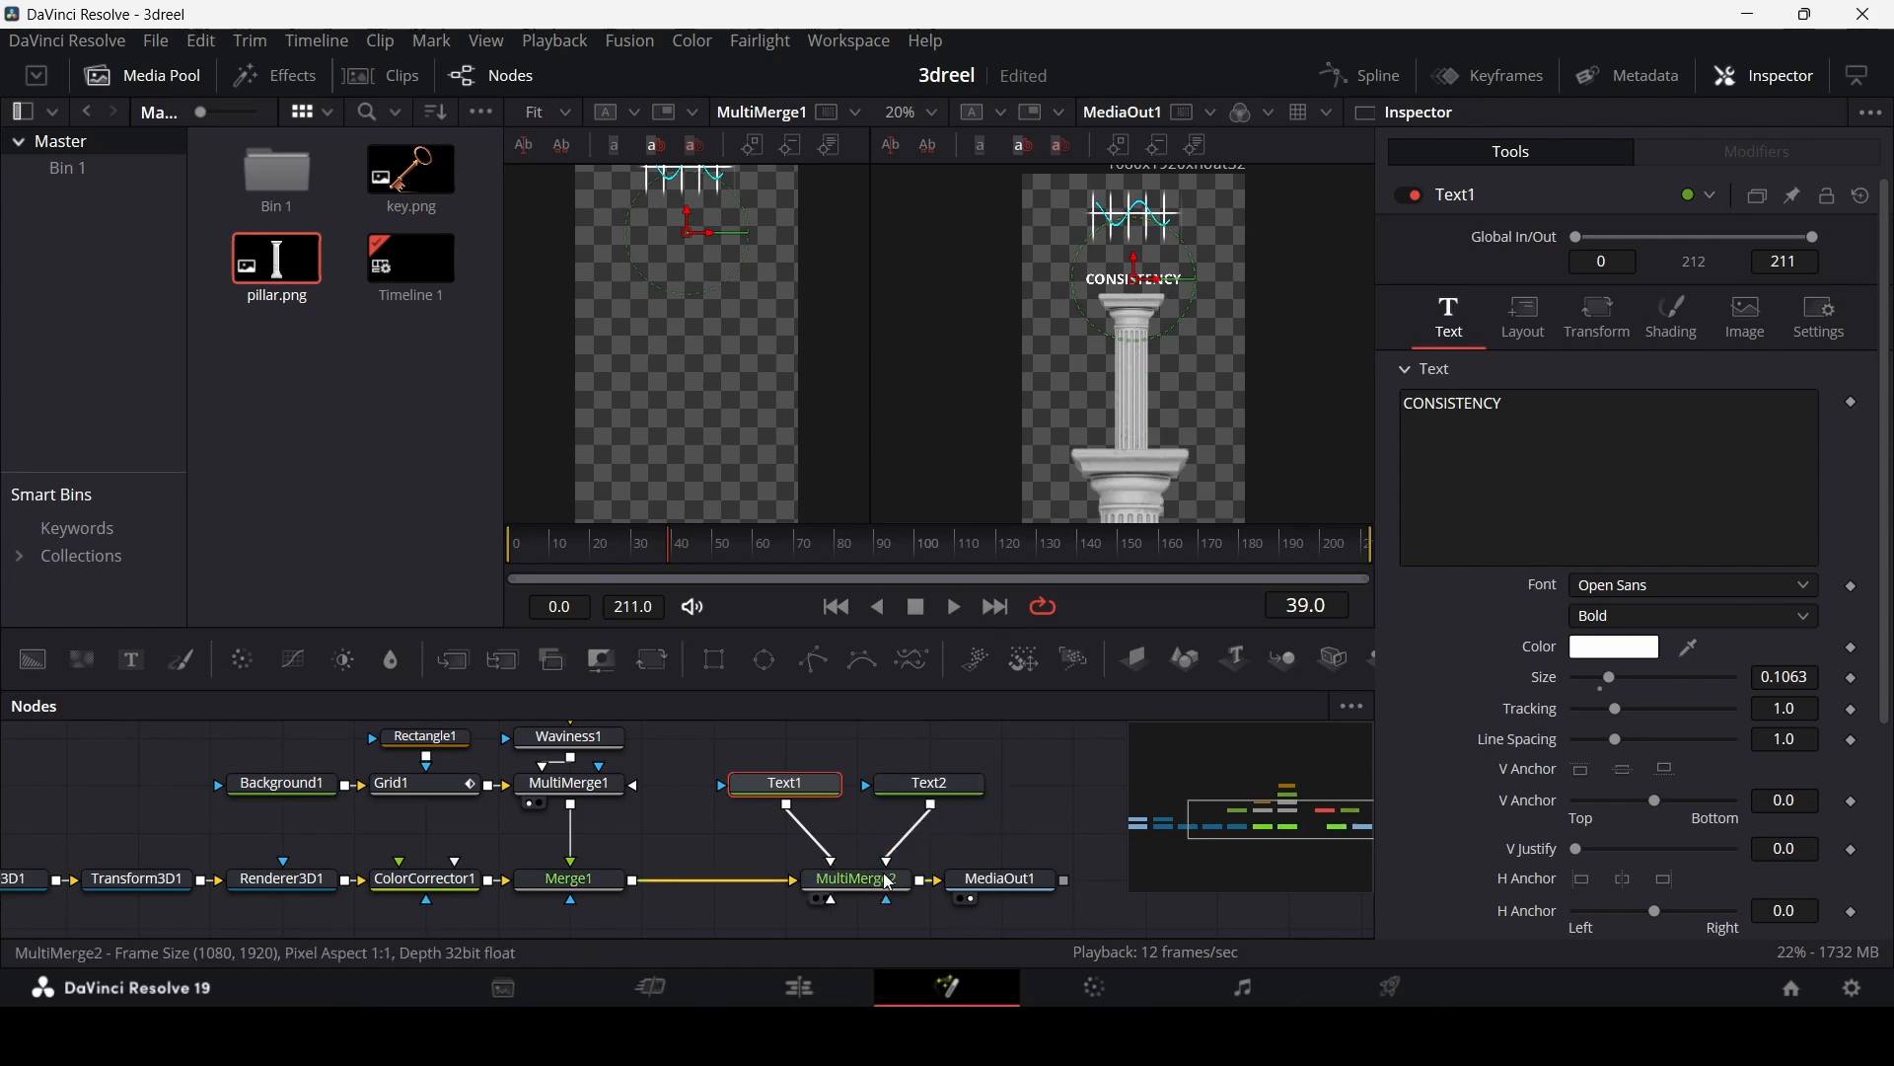
left_click(947, 792)
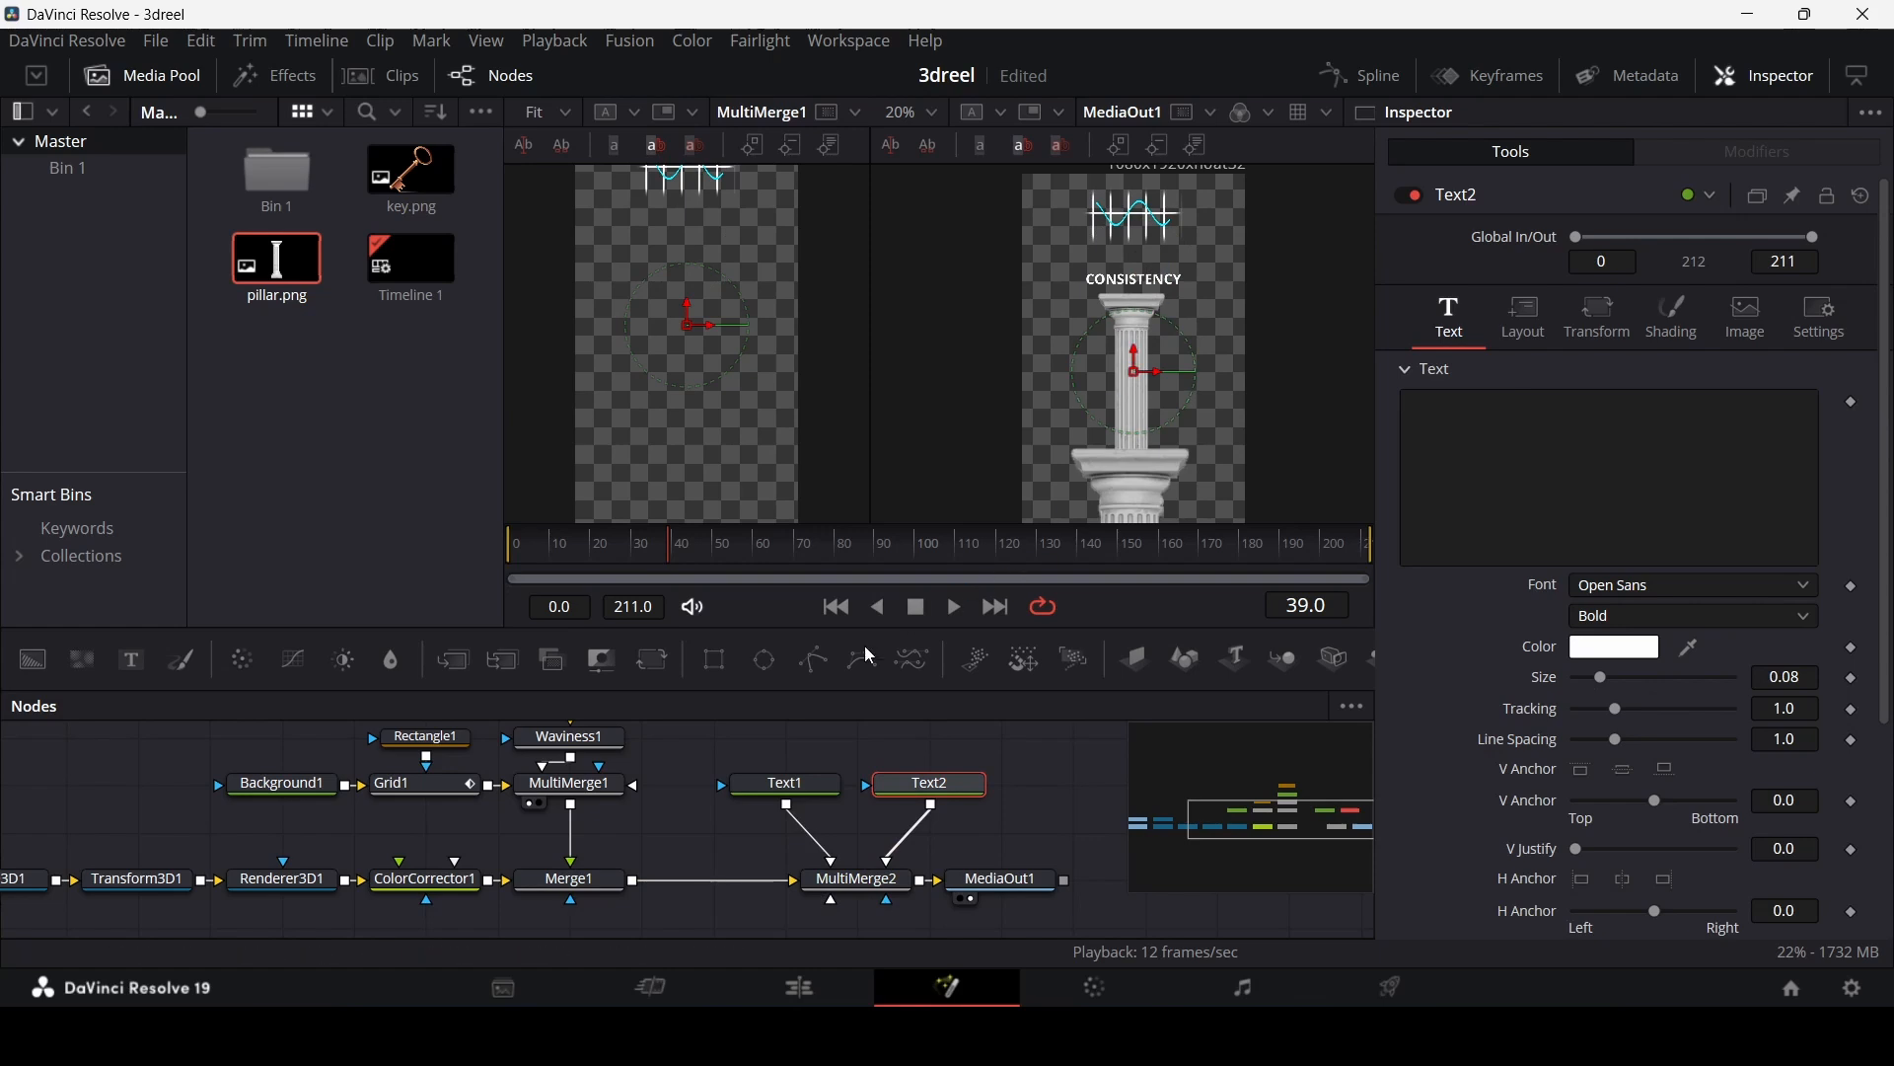
left_click(818, 794)
right_click(947, 786)
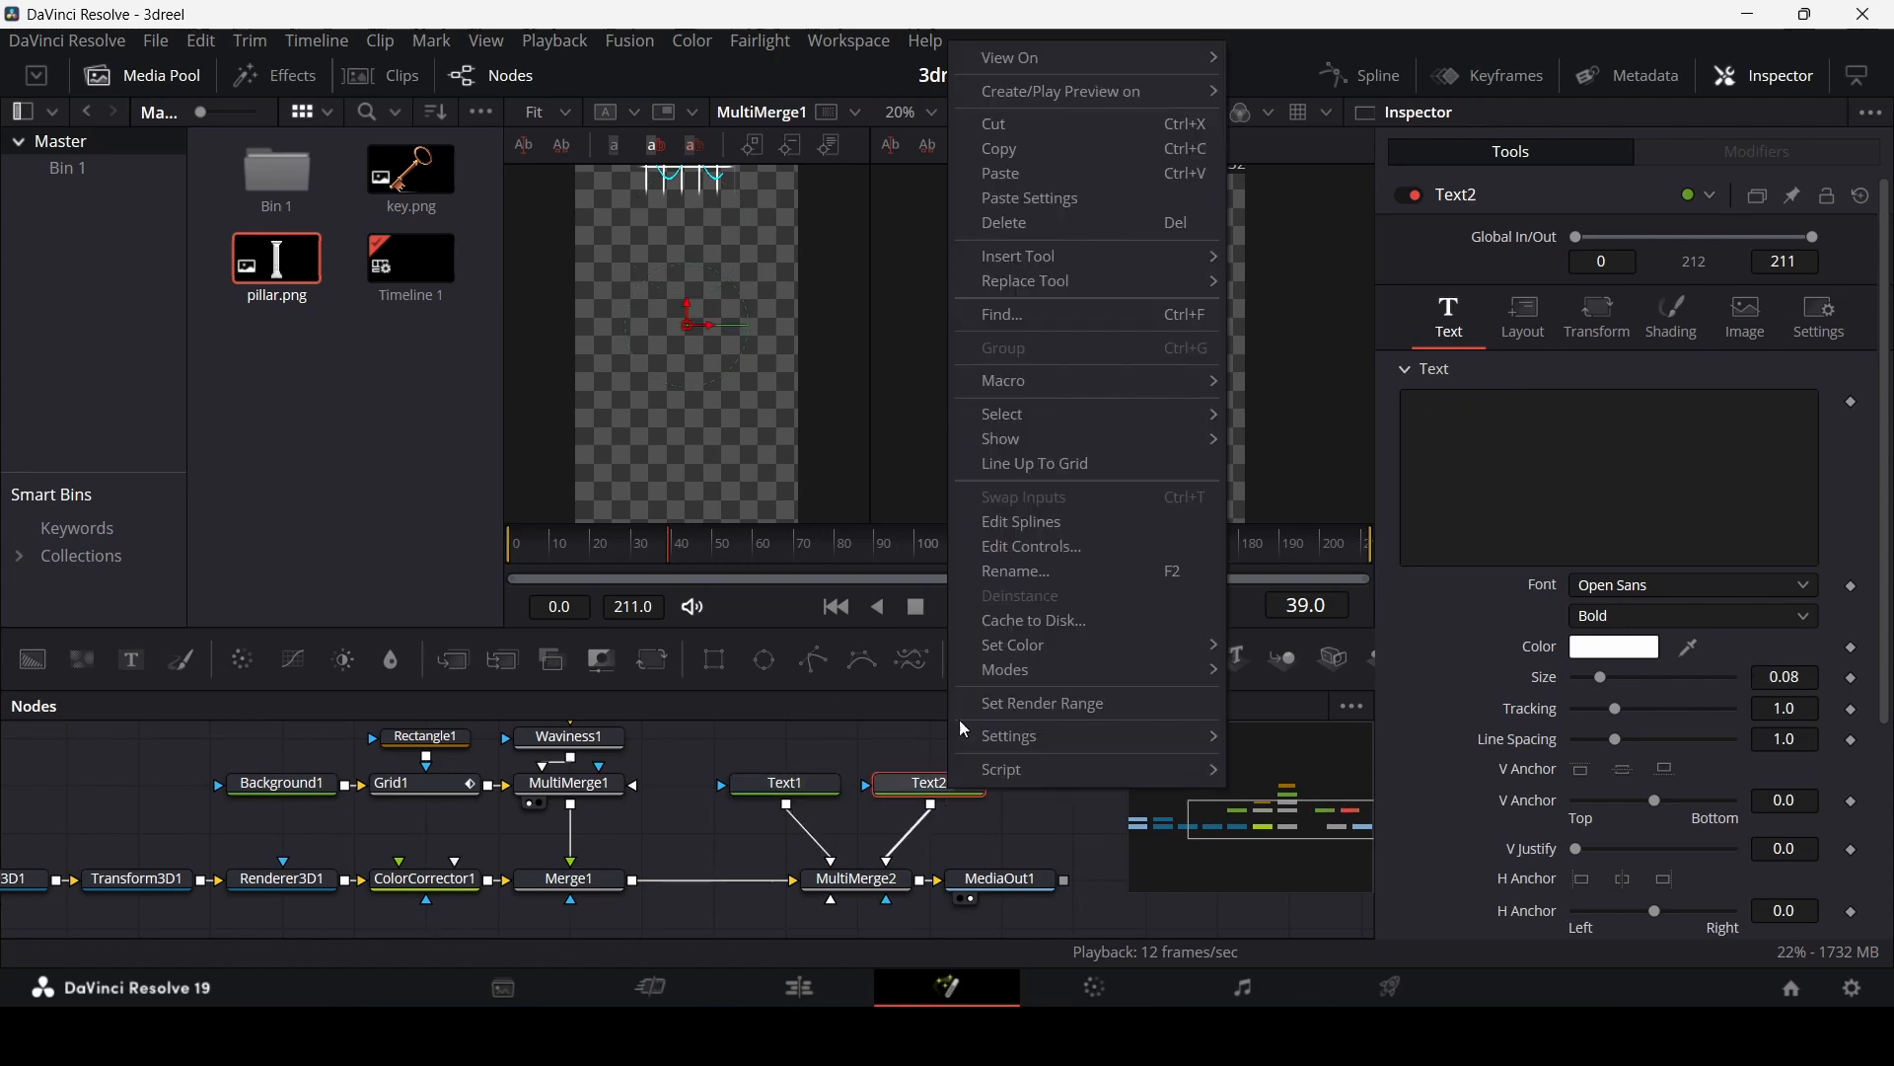
left_click(1076, 200)
Step: Place Text2 just above the lower front pillar, change its text to PASSION and set its Size to 0.2008
left_click_drag(1144, 281, 1147, 427)
left_click_drag(1608, 680, 1618, 681)
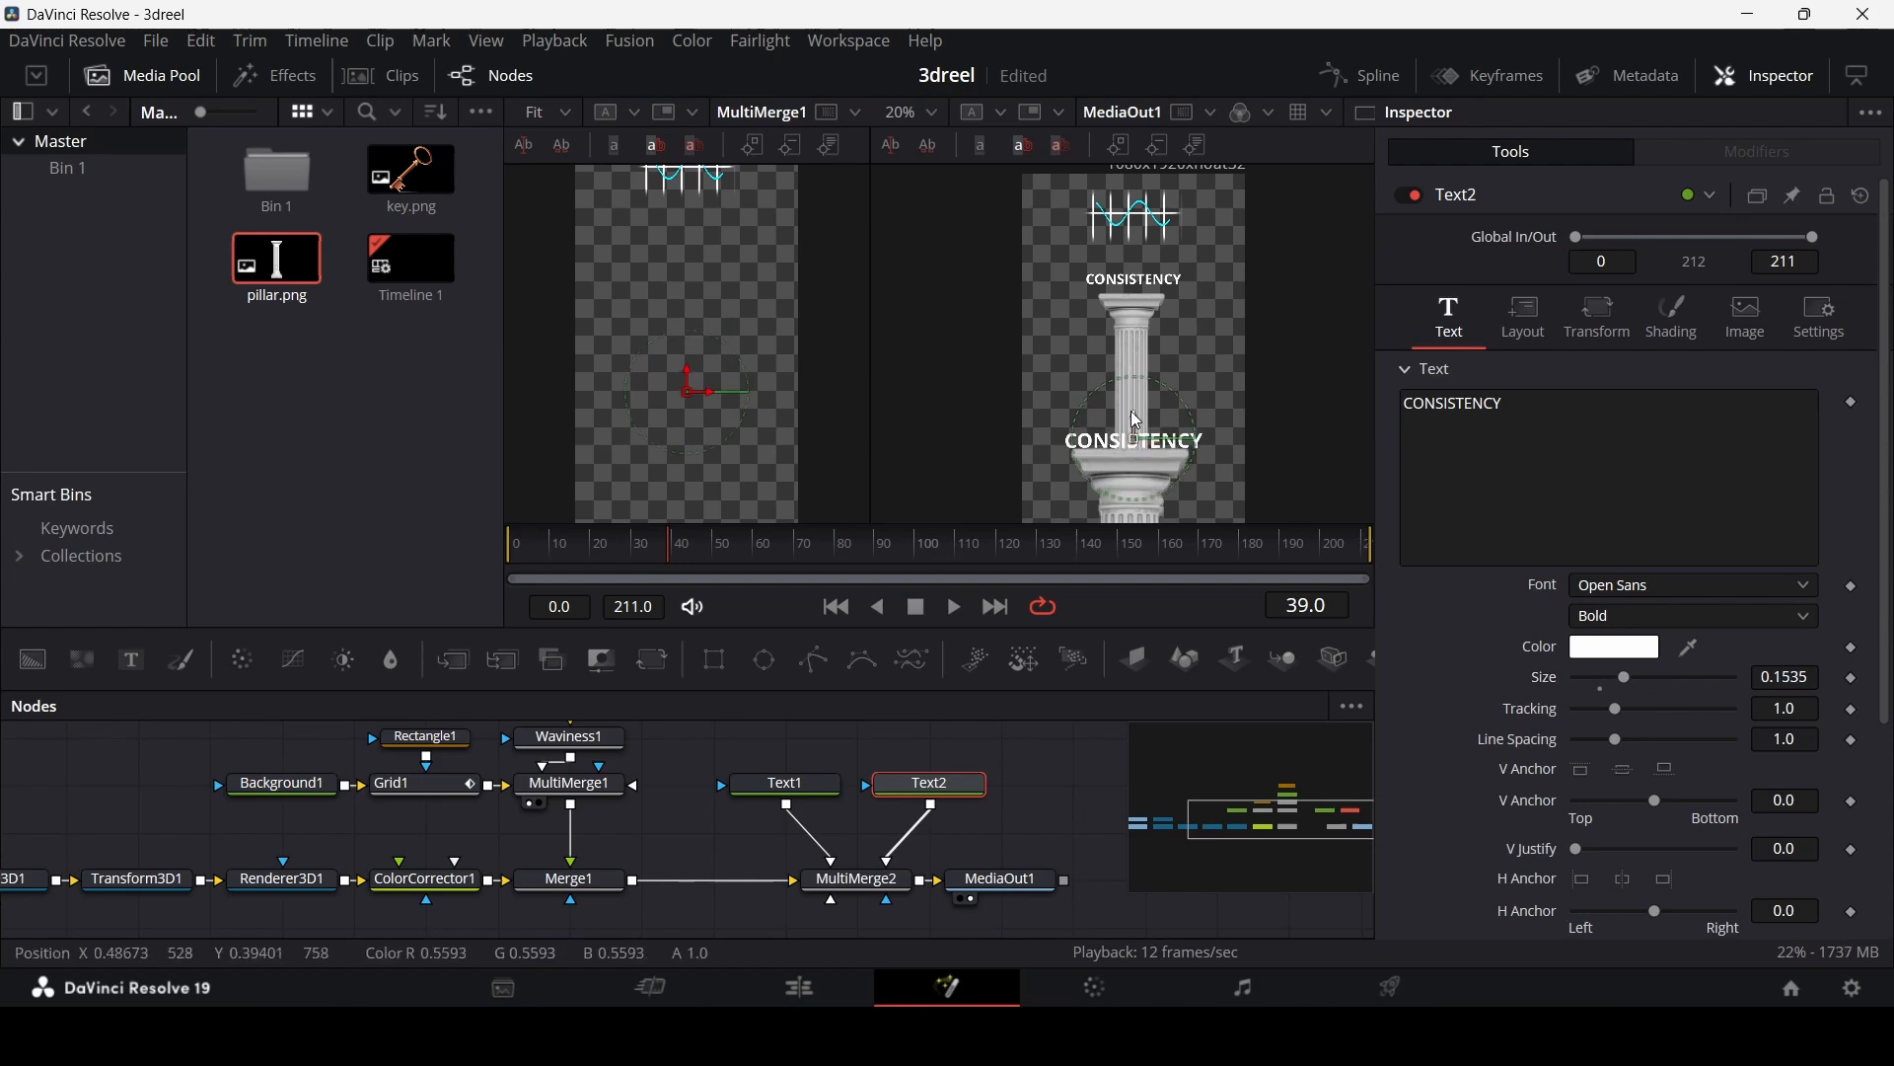
left_click_drag(1133, 420, 1133, 410)
double_click(1542, 398)
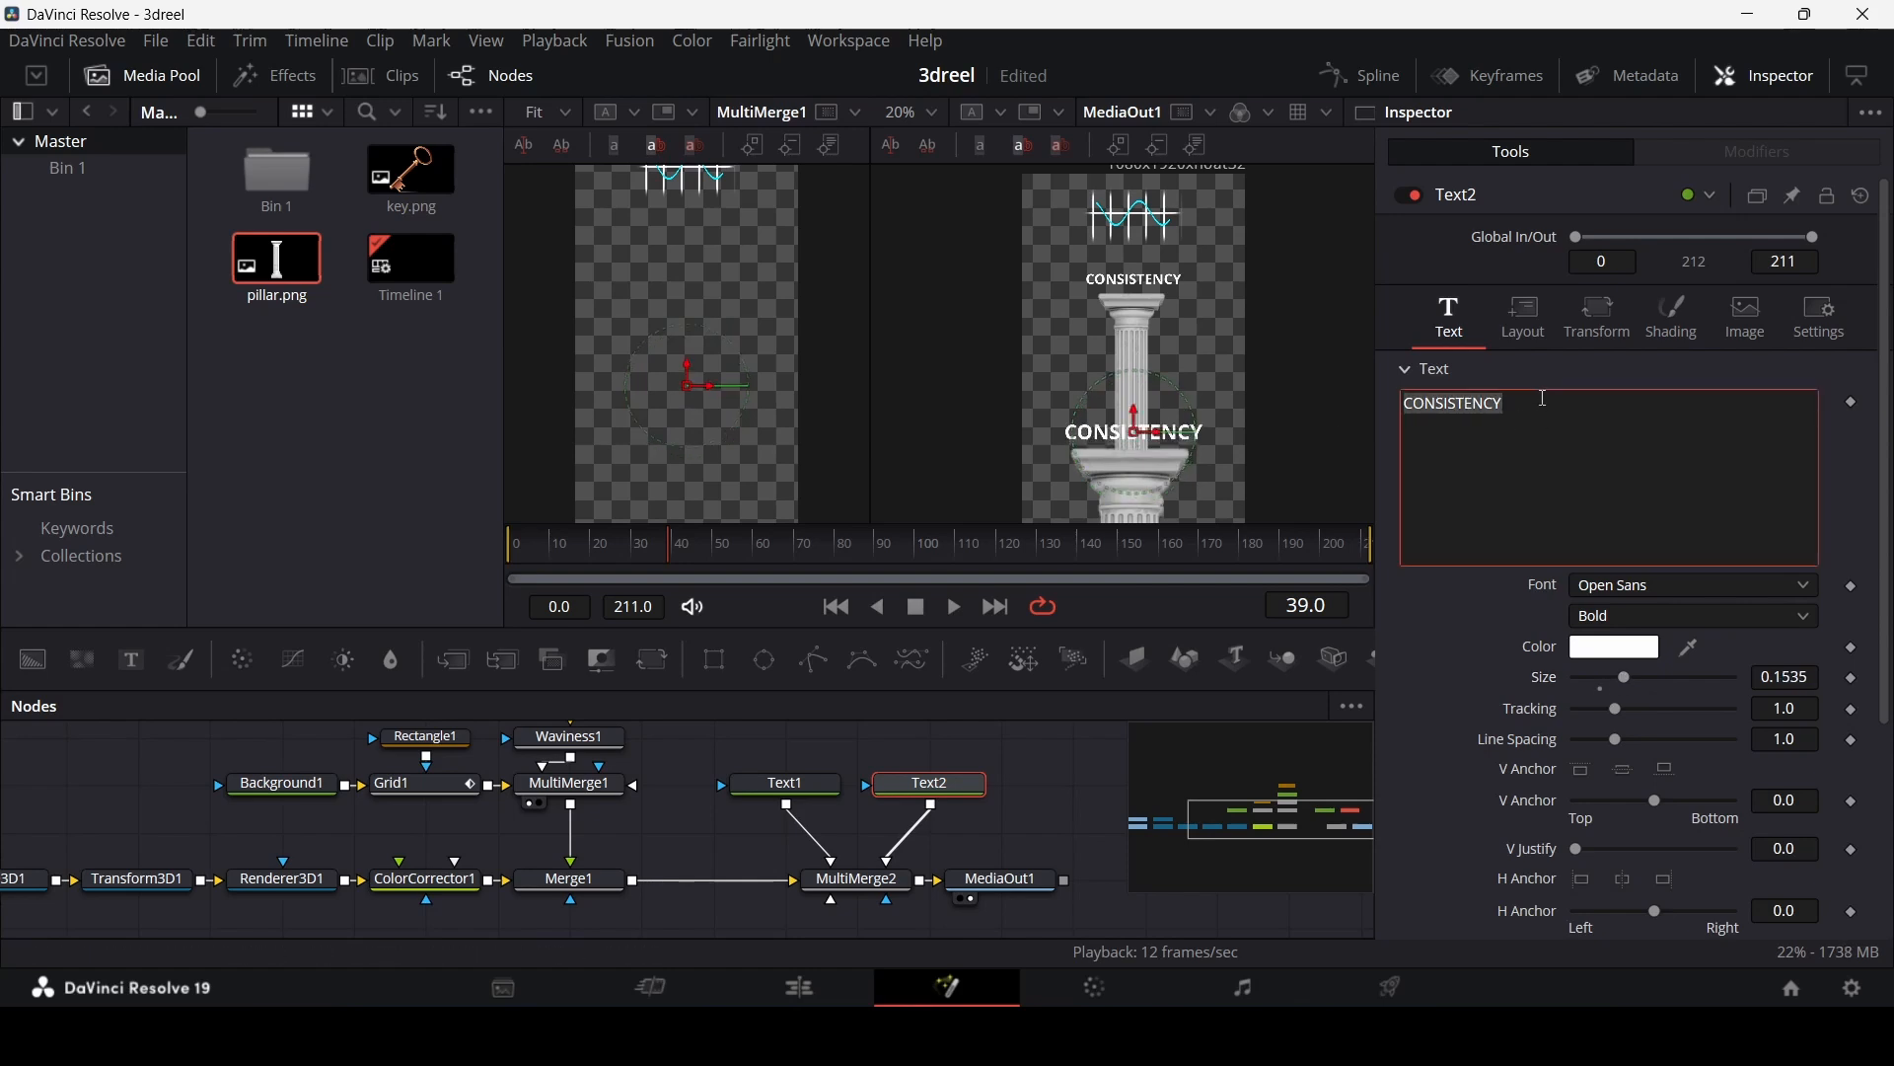
type("PASSION")
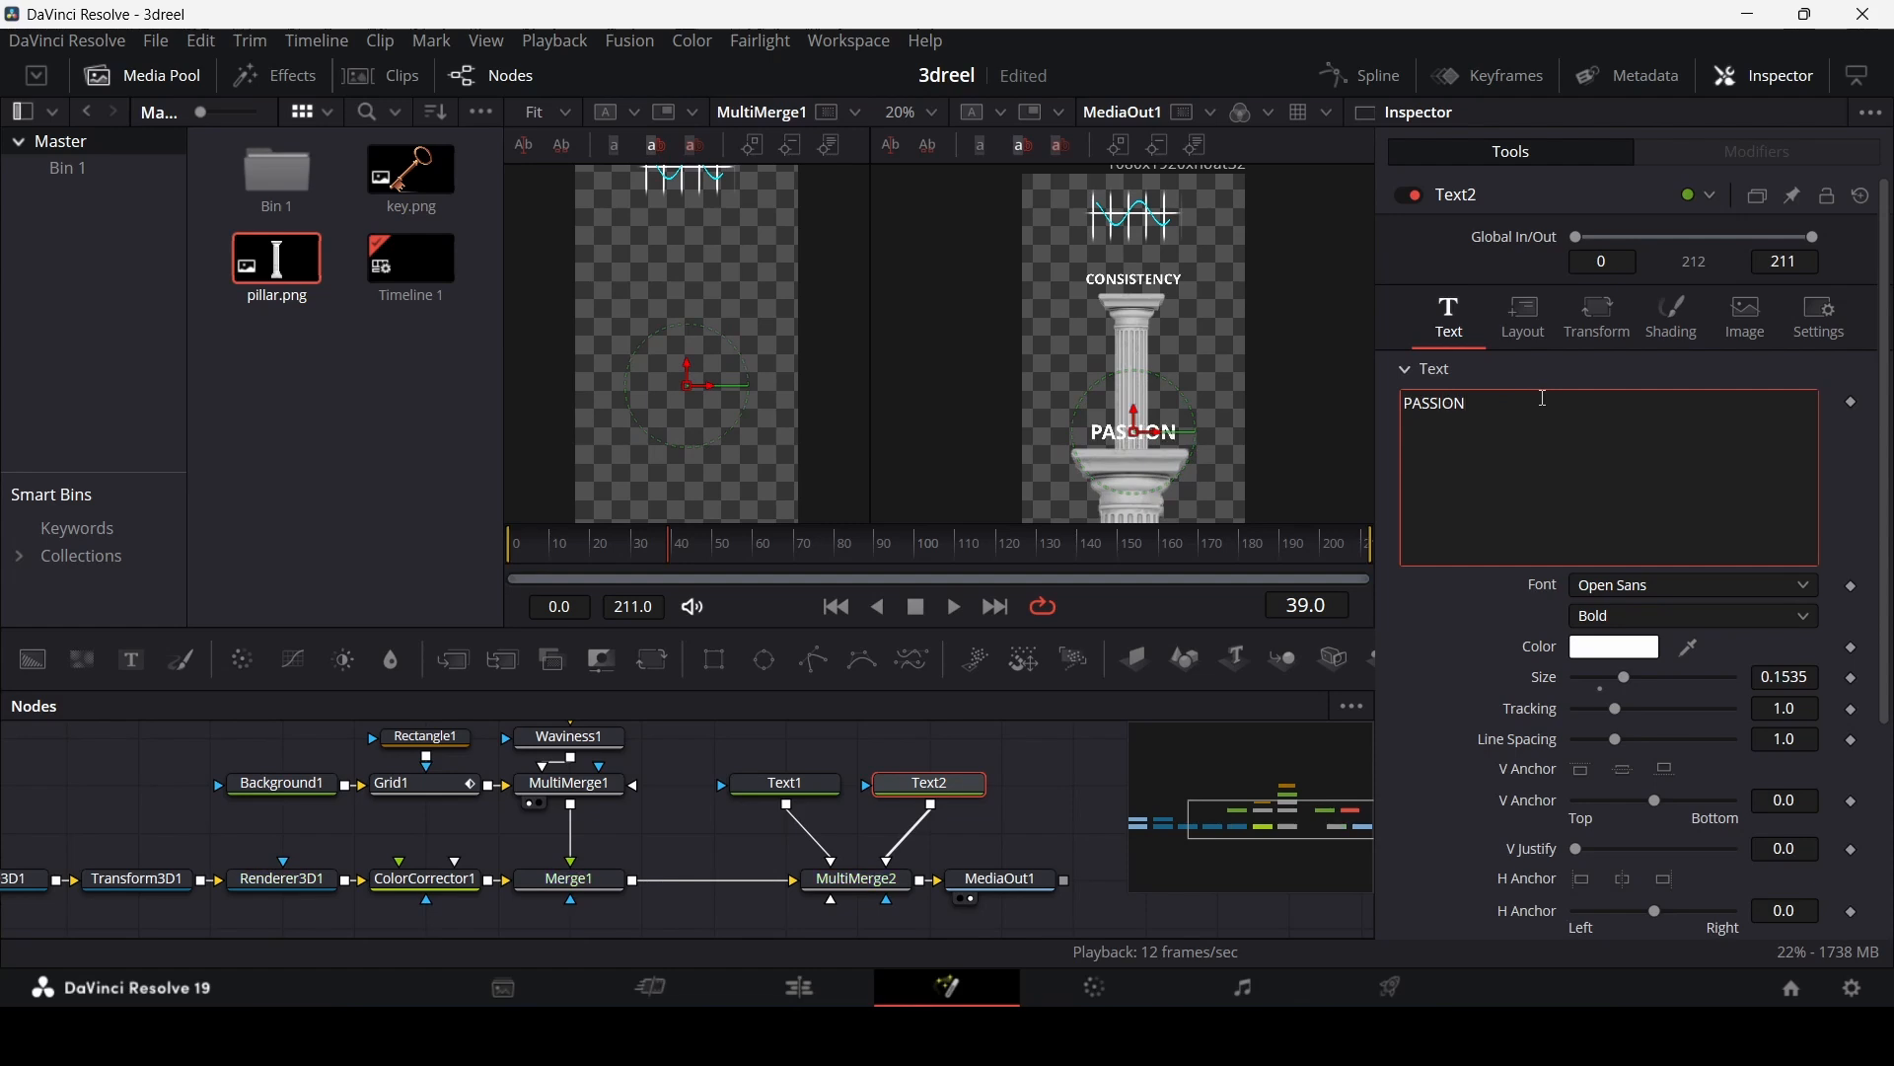
left_click_drag(1623, 679, 1645, 688)
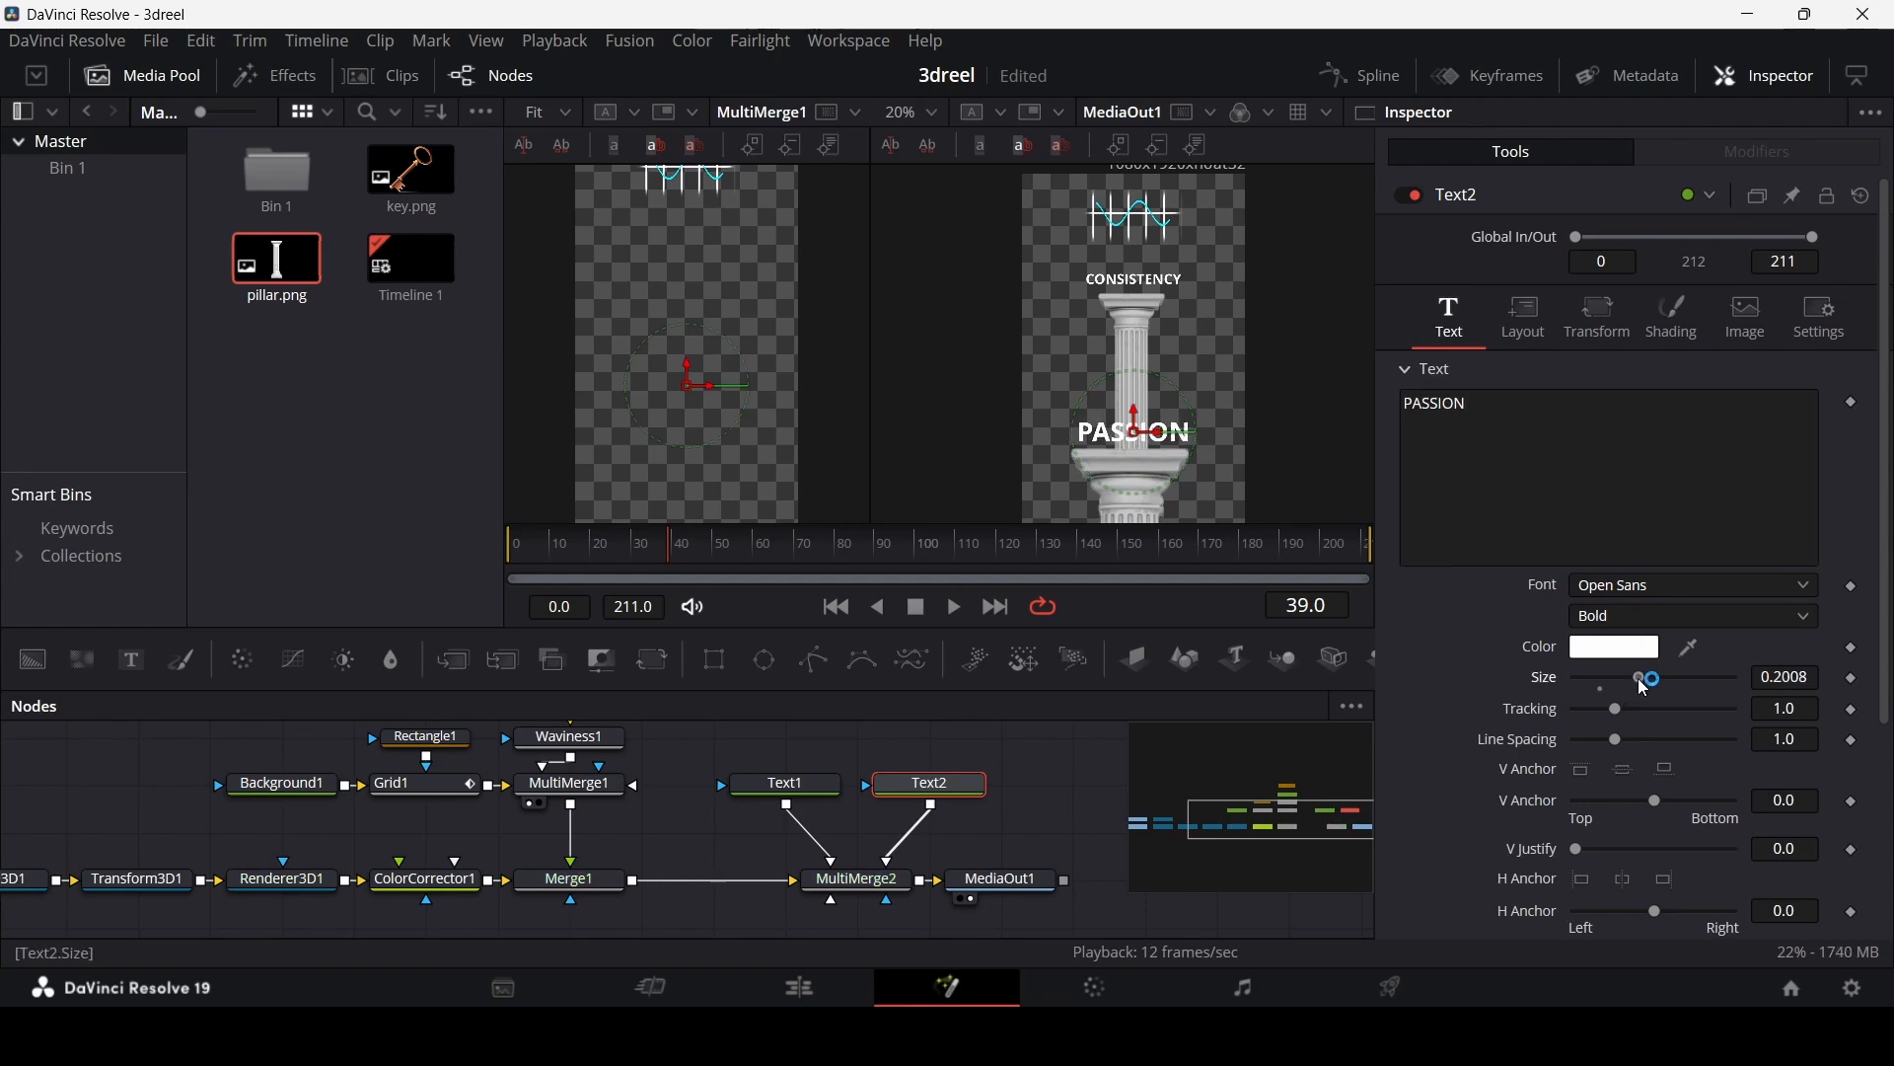
left_click(1076, 756)
Step: Add a Glow node after Text1, using the tool search
left_click(822, 795)
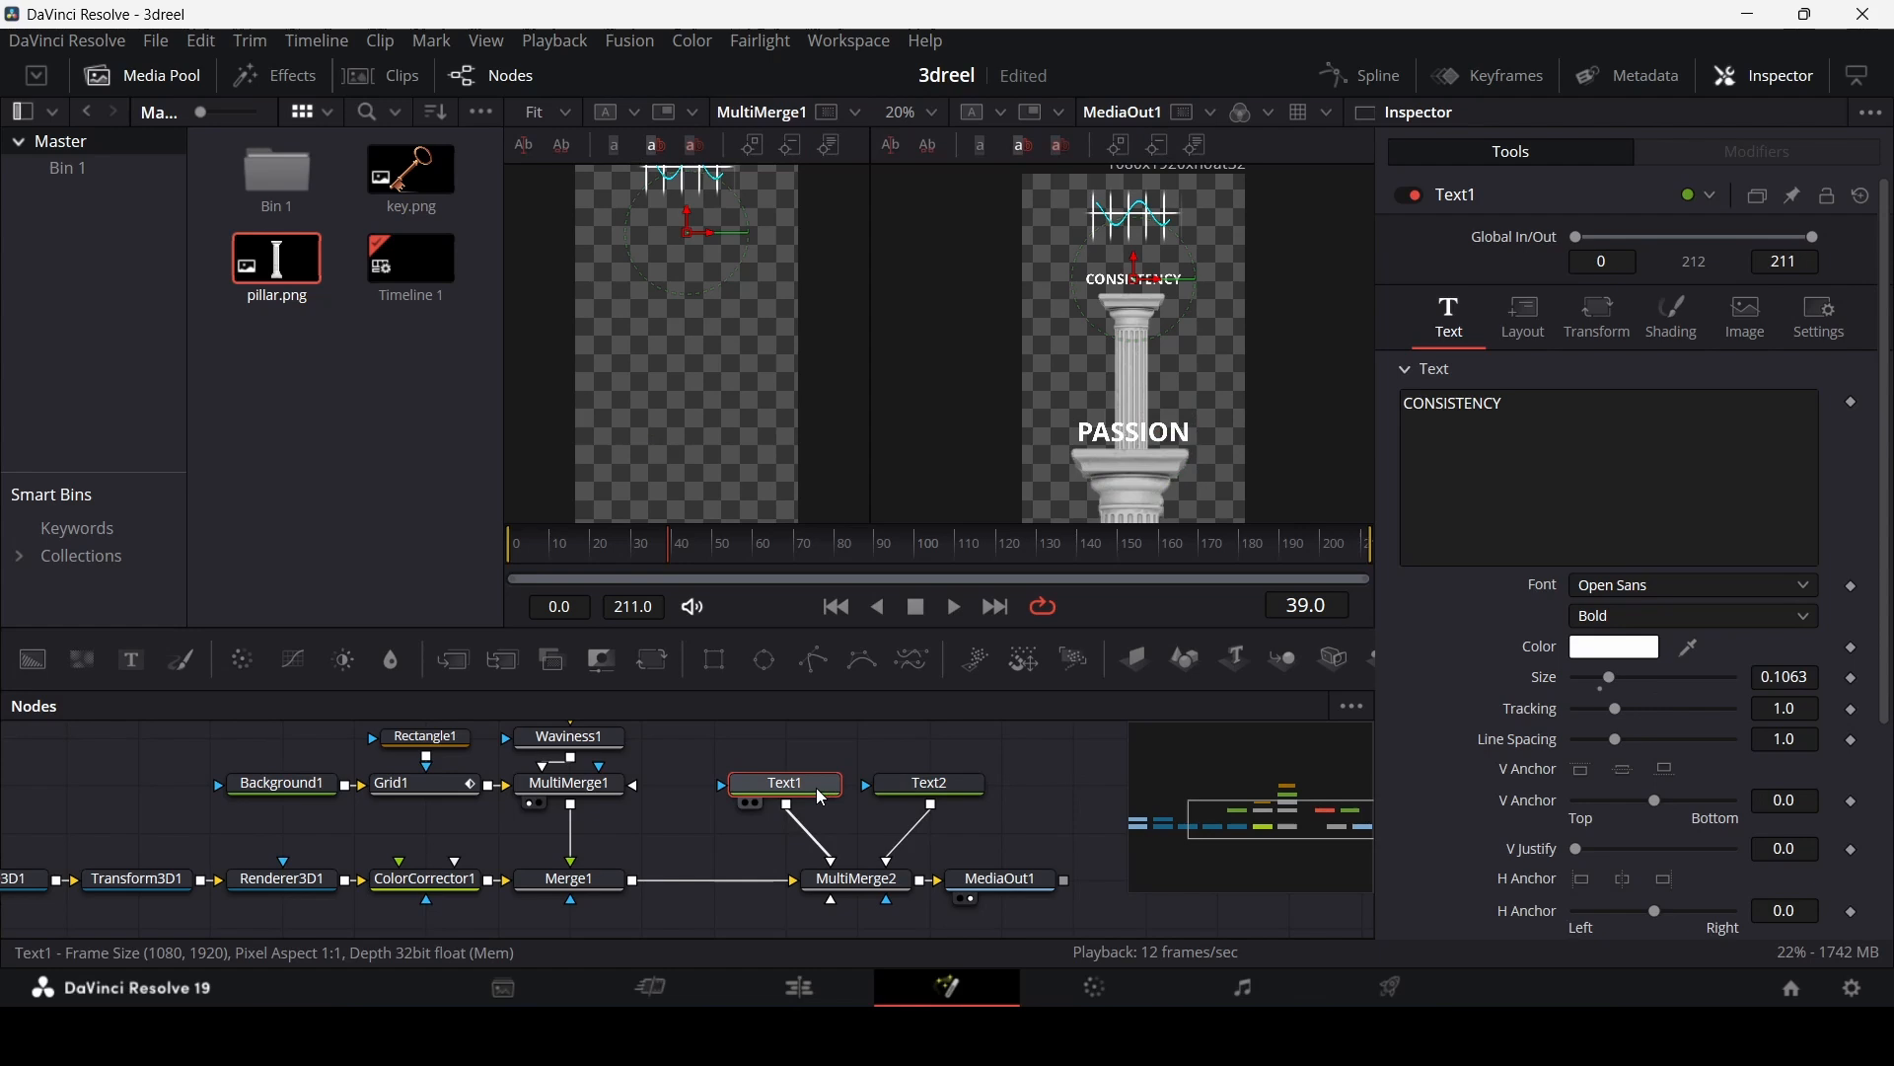
key("shift+space")
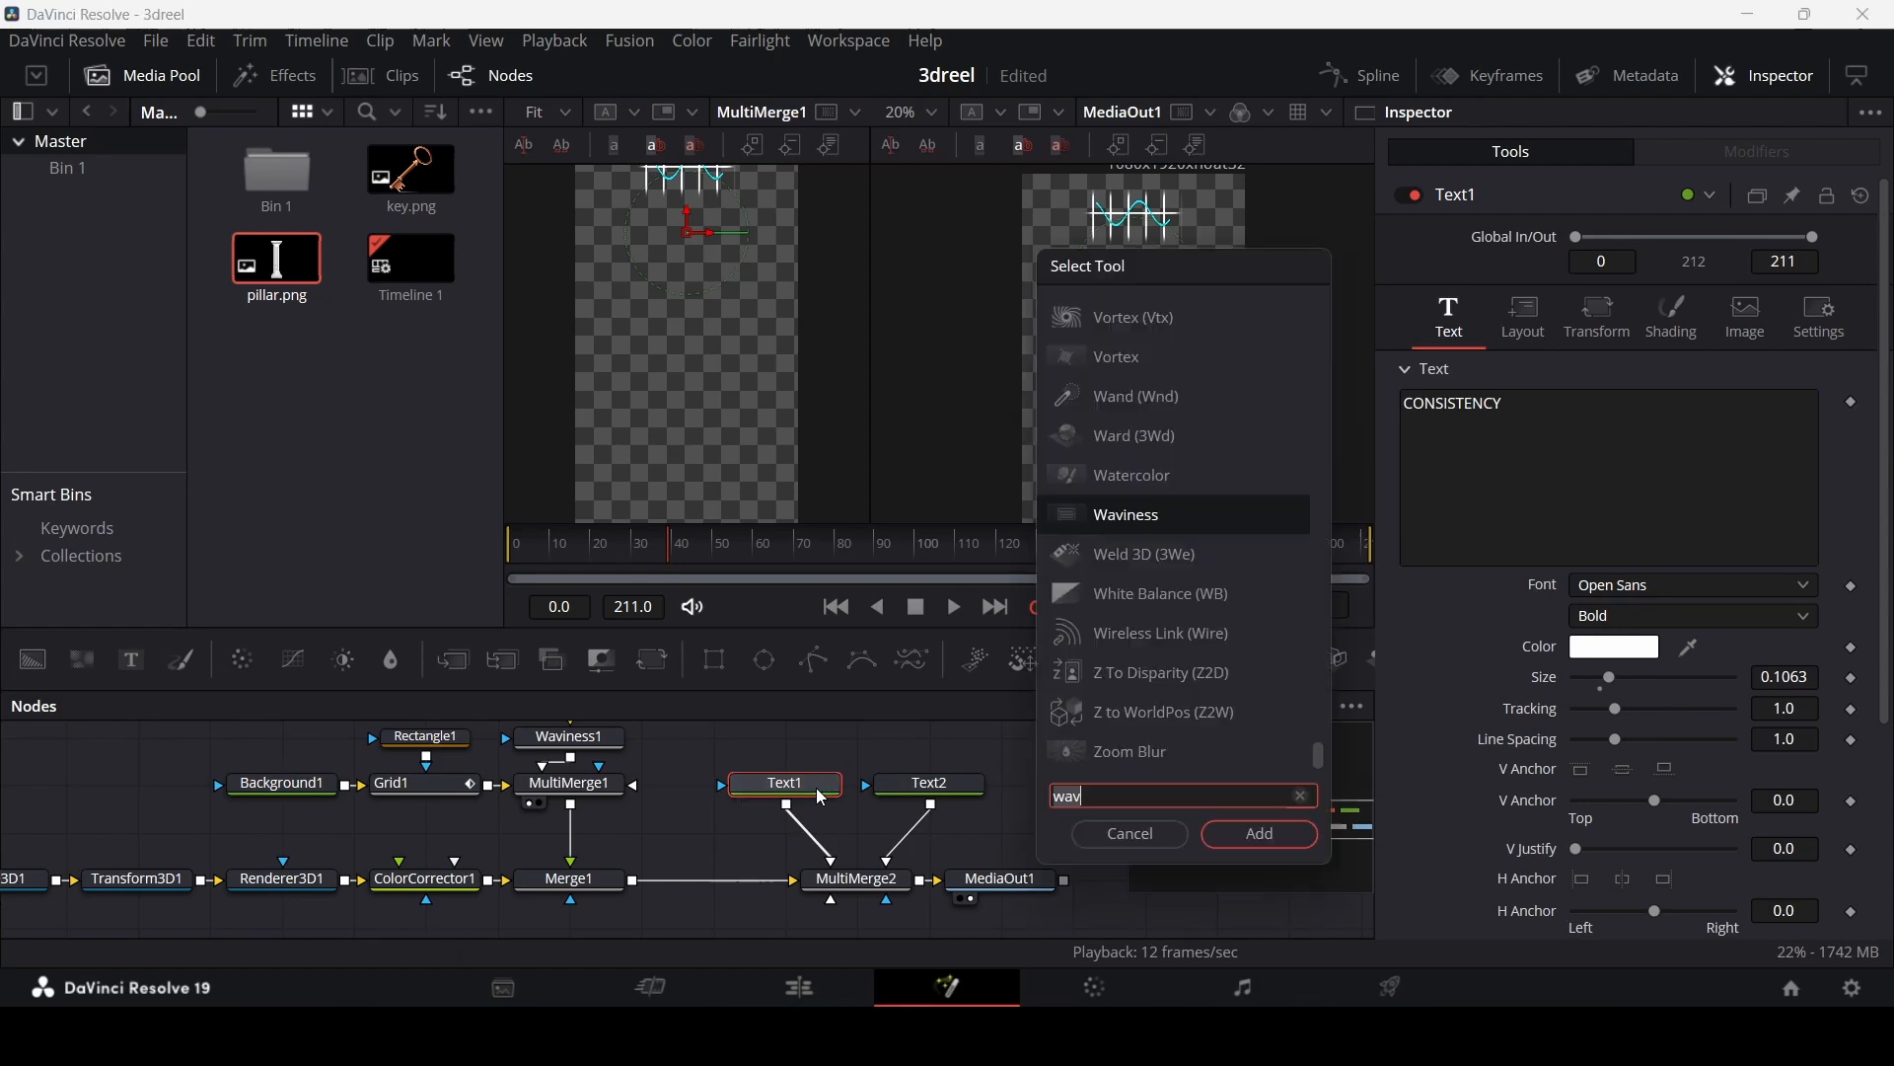
type("glow")
key("Return")
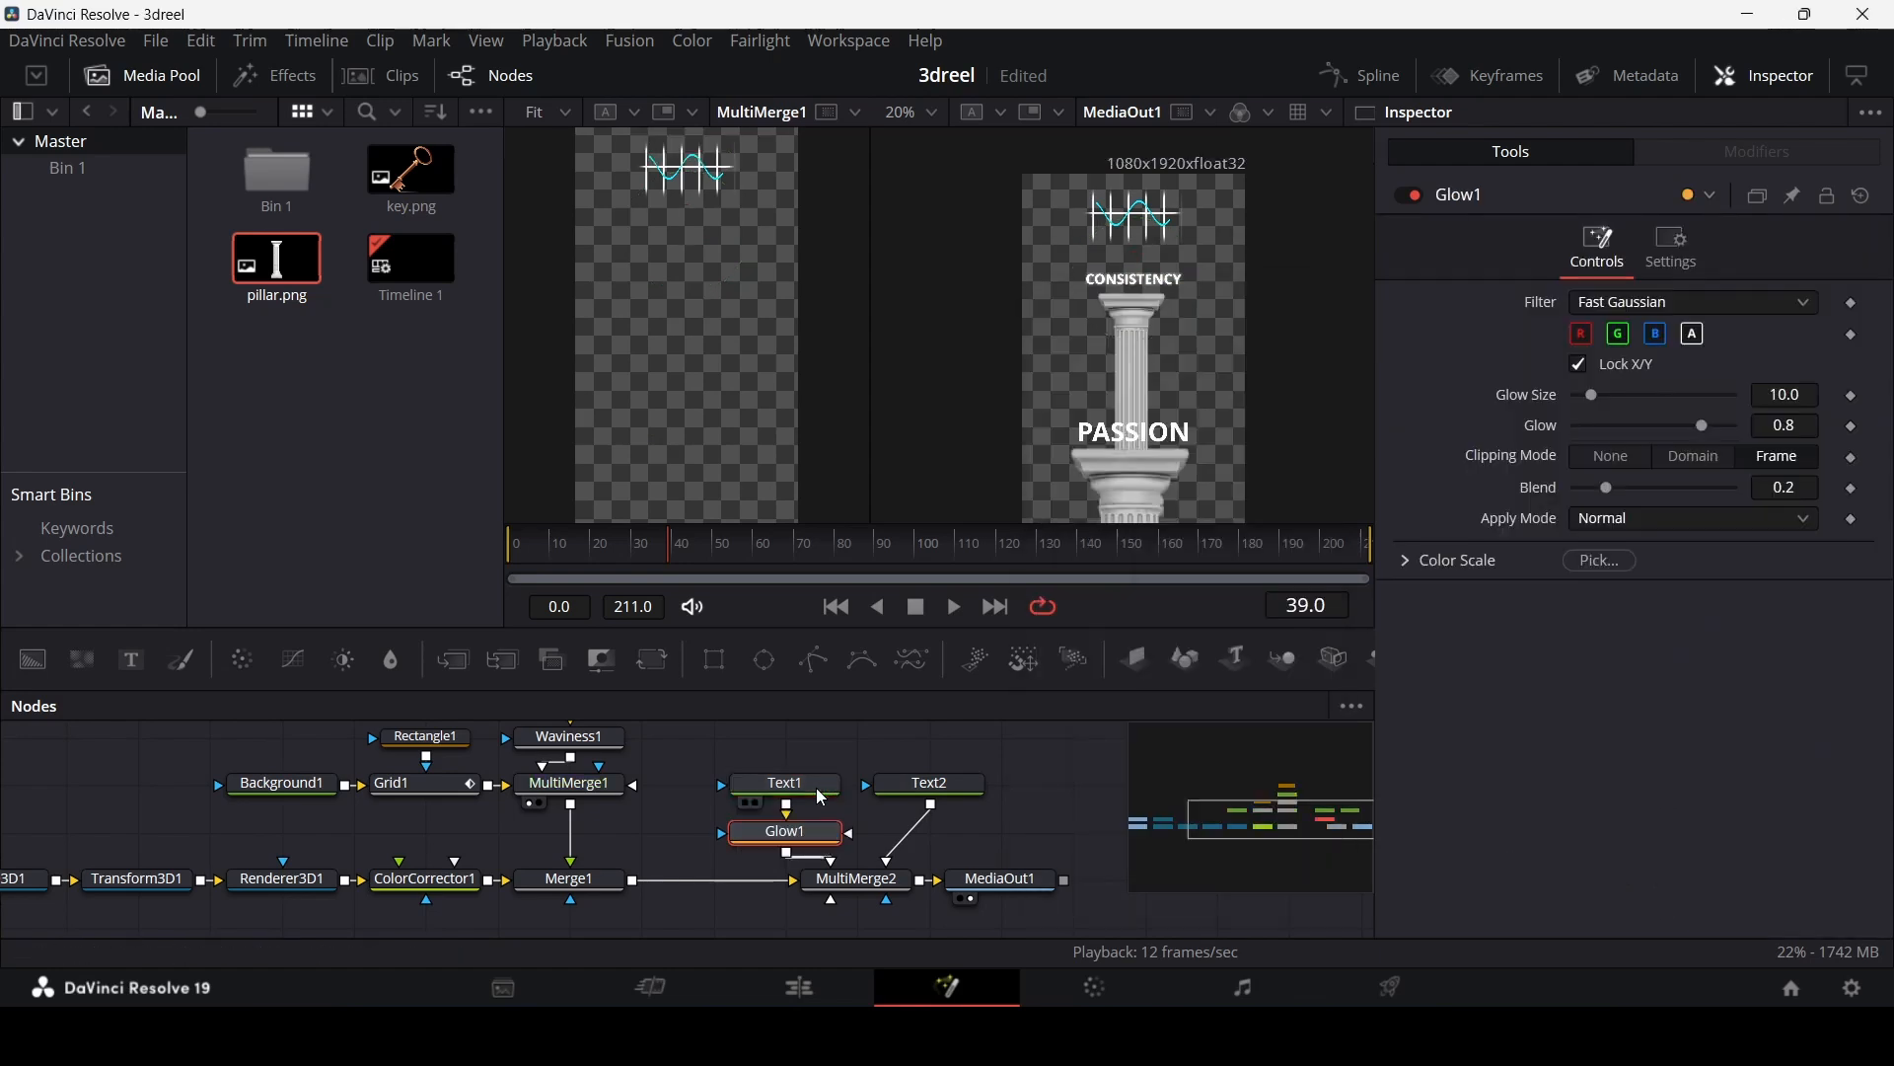
Step: Add a Glow node after Text2, using the tool search
left_click(962, 790)
key("shift+space")
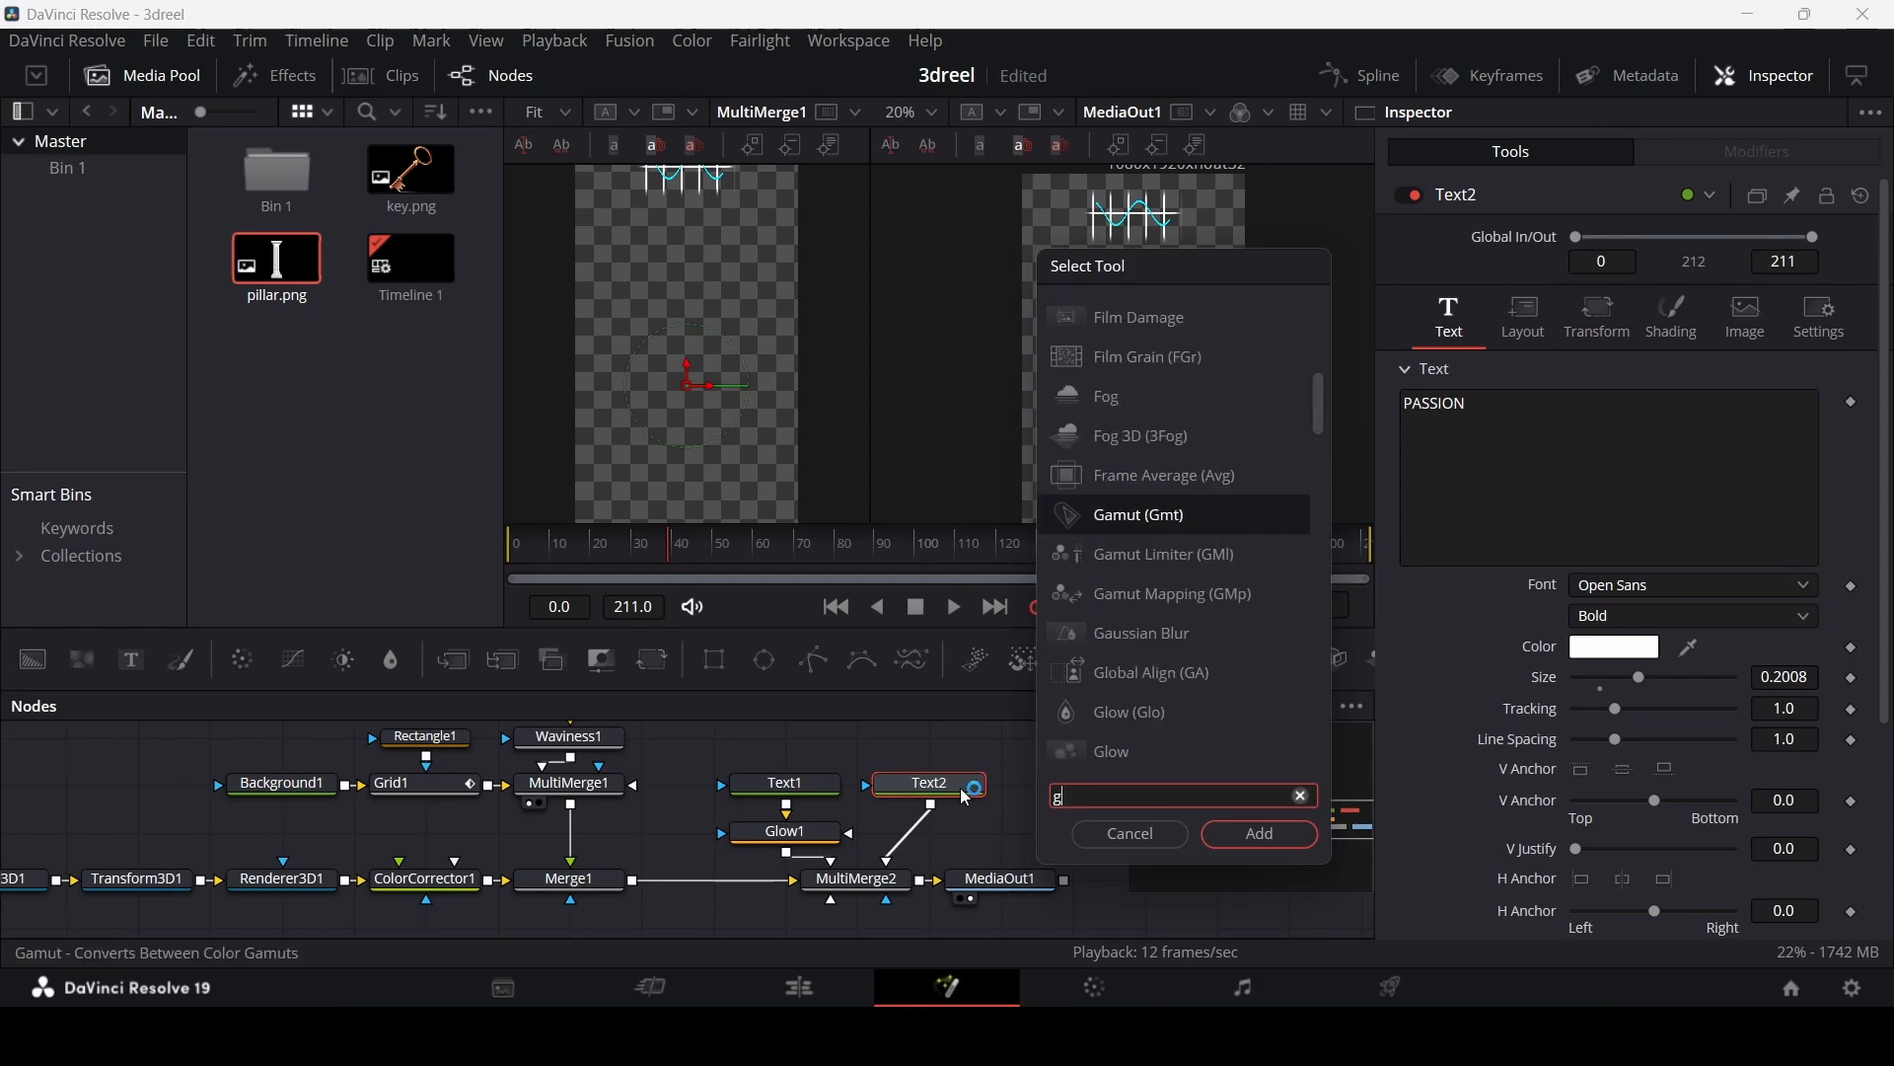
type("glow")
key("Return")
Step: Set Glow1's Glow Size to 100 and its Glow to 0.95
left_click(786, 832)
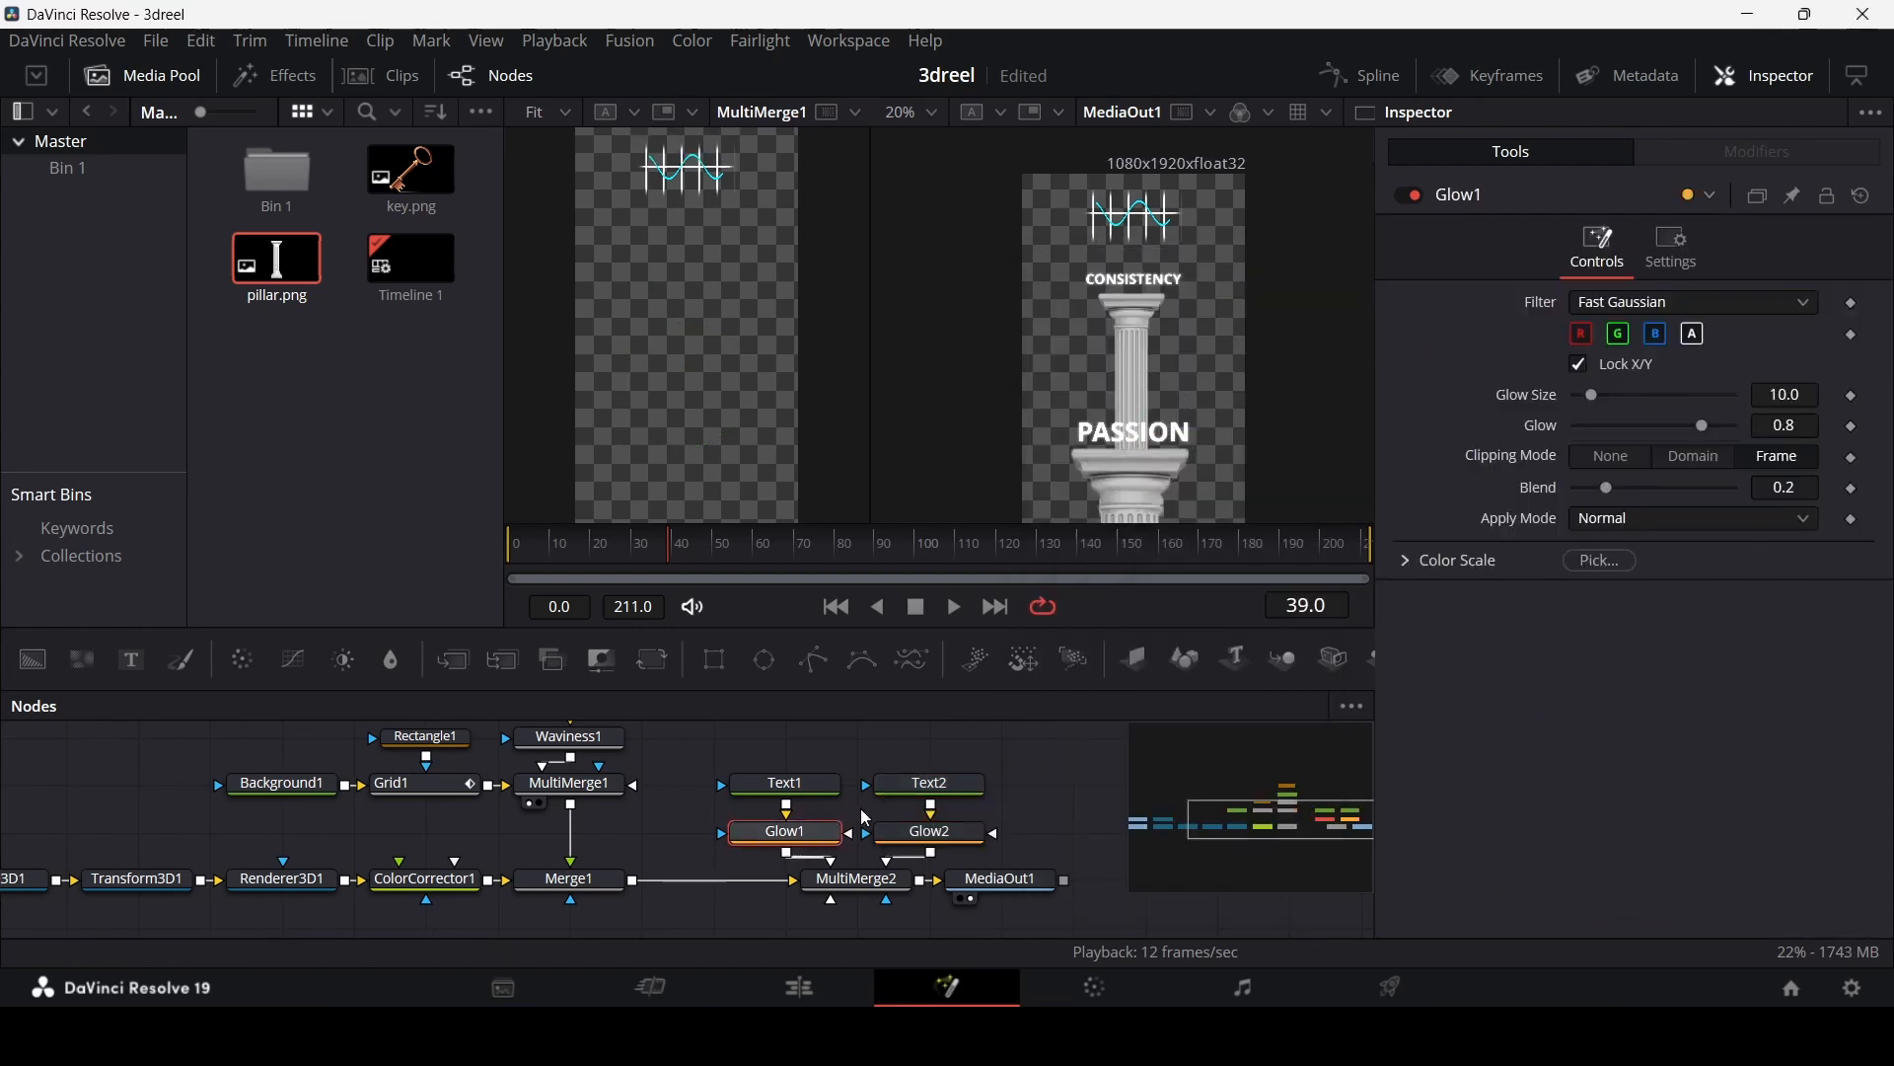
left_click_drag(1593, 395, 1747, 396)
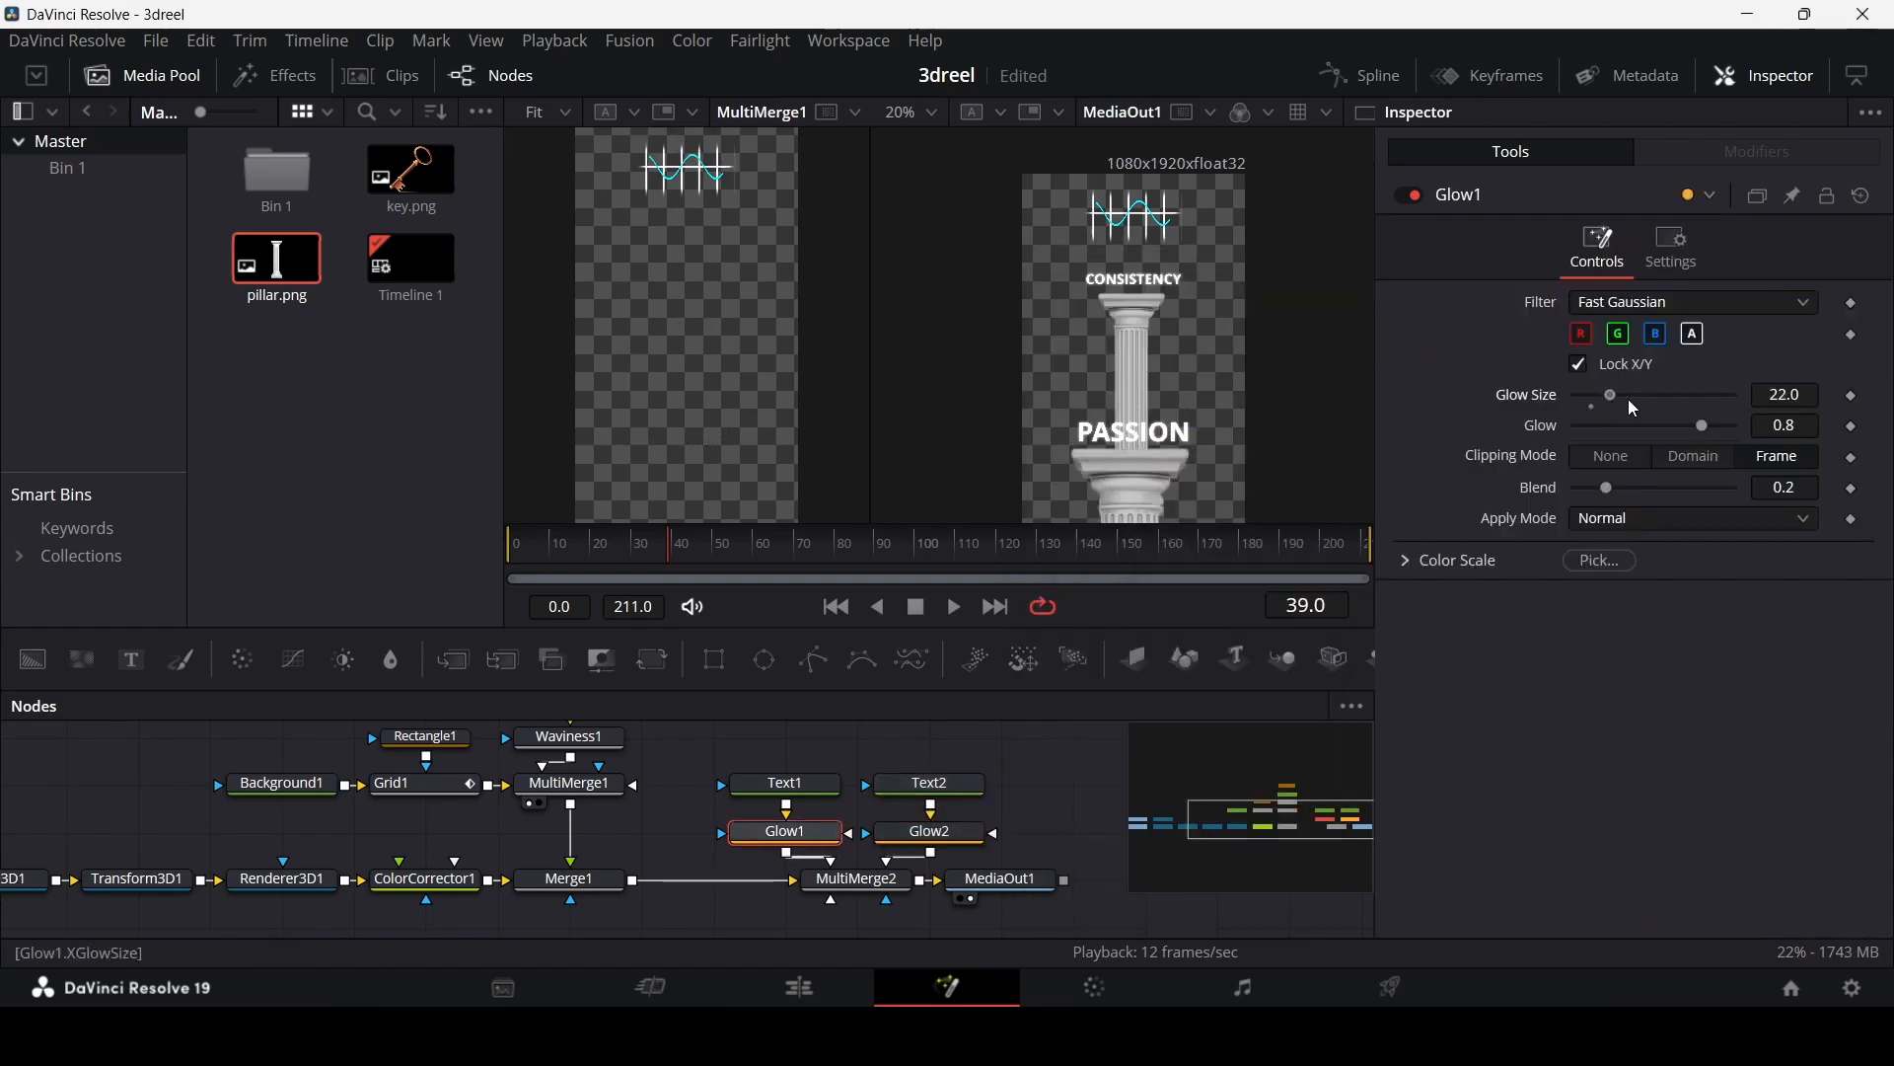
left_click(1778, 428)
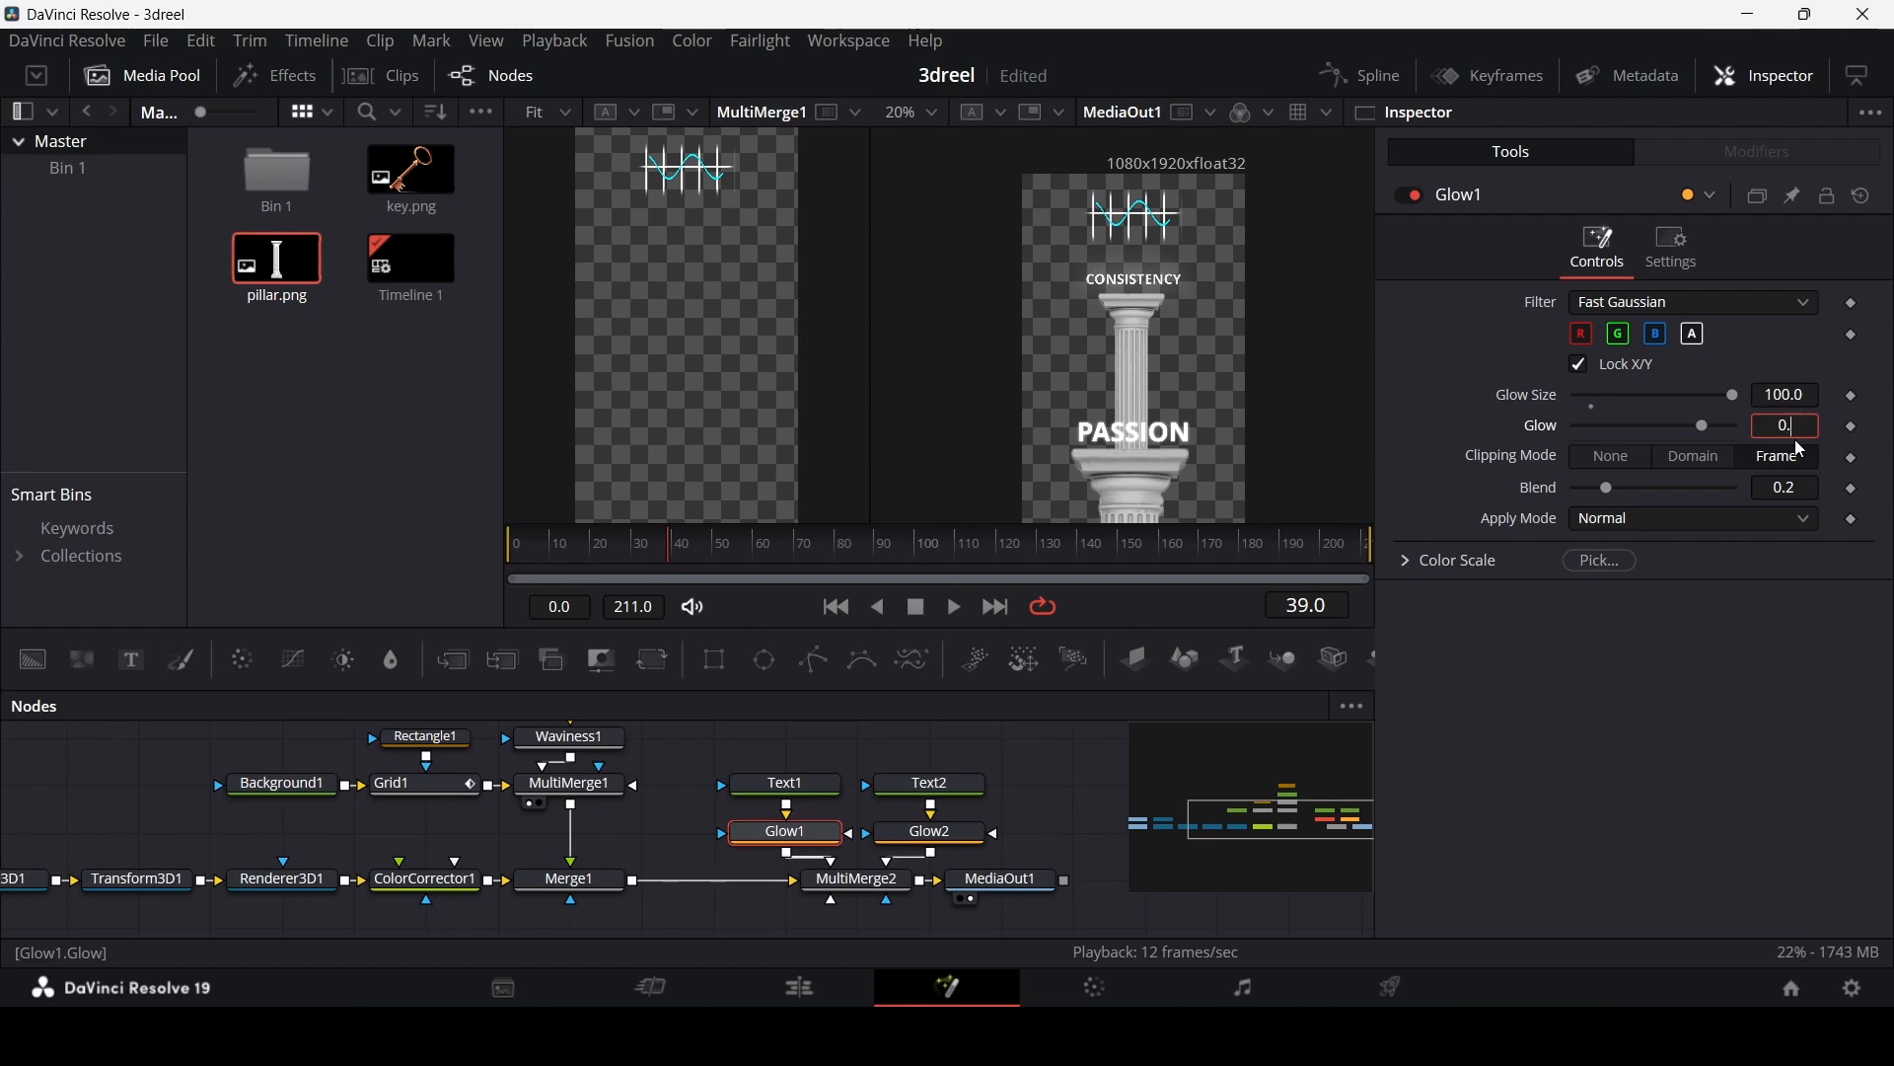
key("Tab")
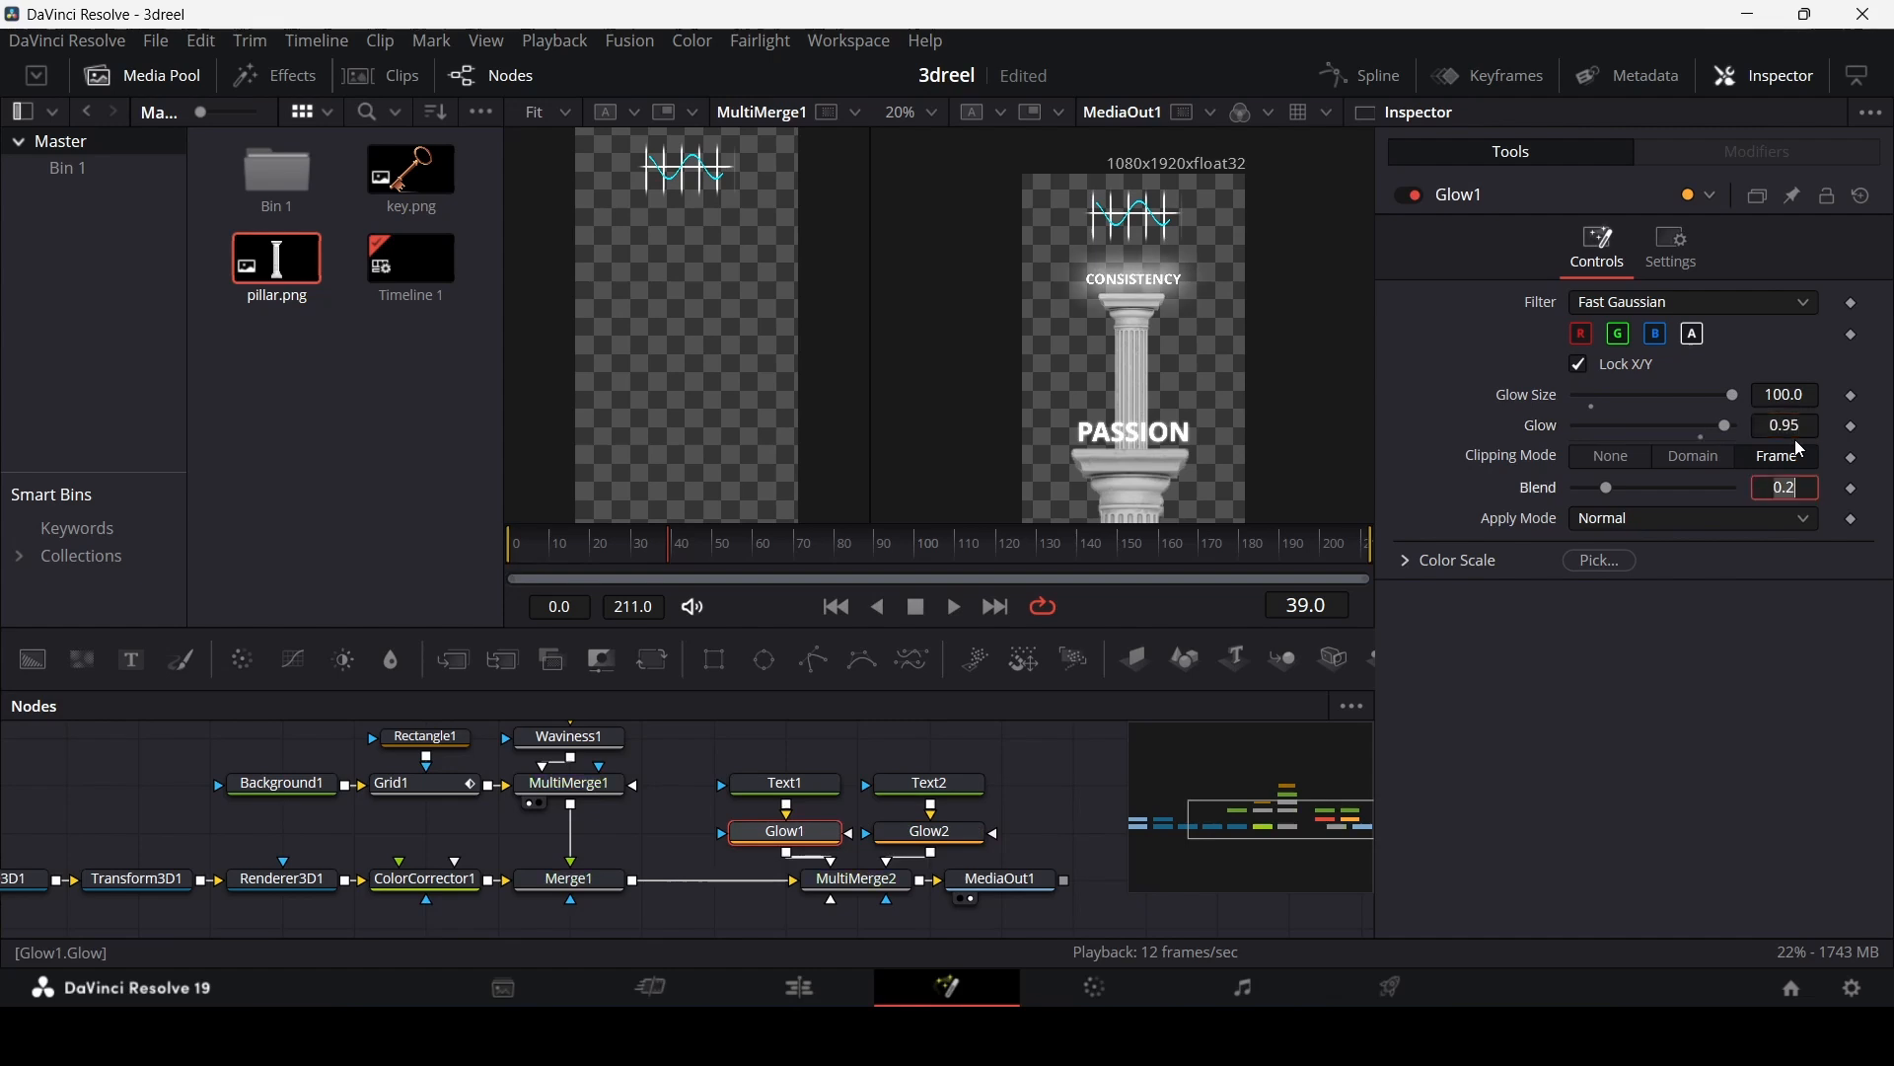
Step: Copy Glow1 and paste its settings onto Glow2
right_click(895, 840)
left_click(1053, 211)
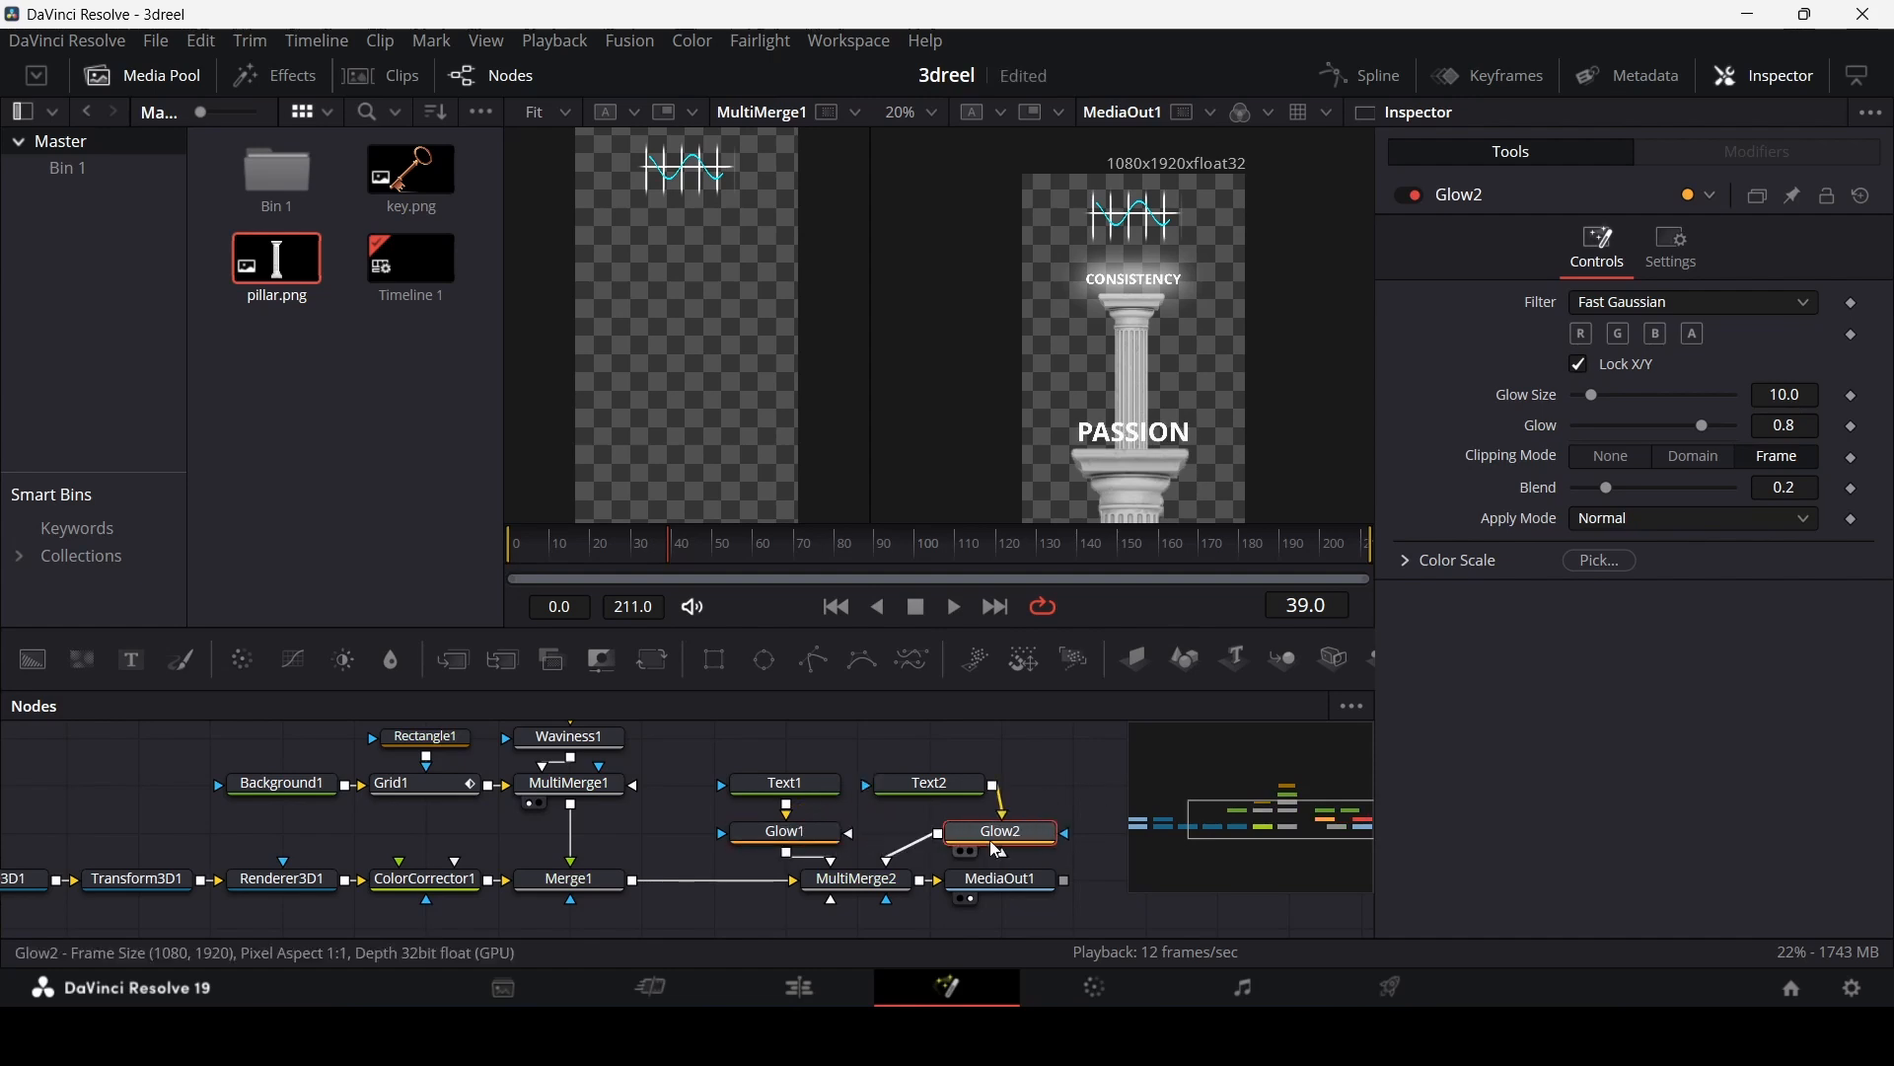
right_click(969, 836)
left_click(1057, 205)
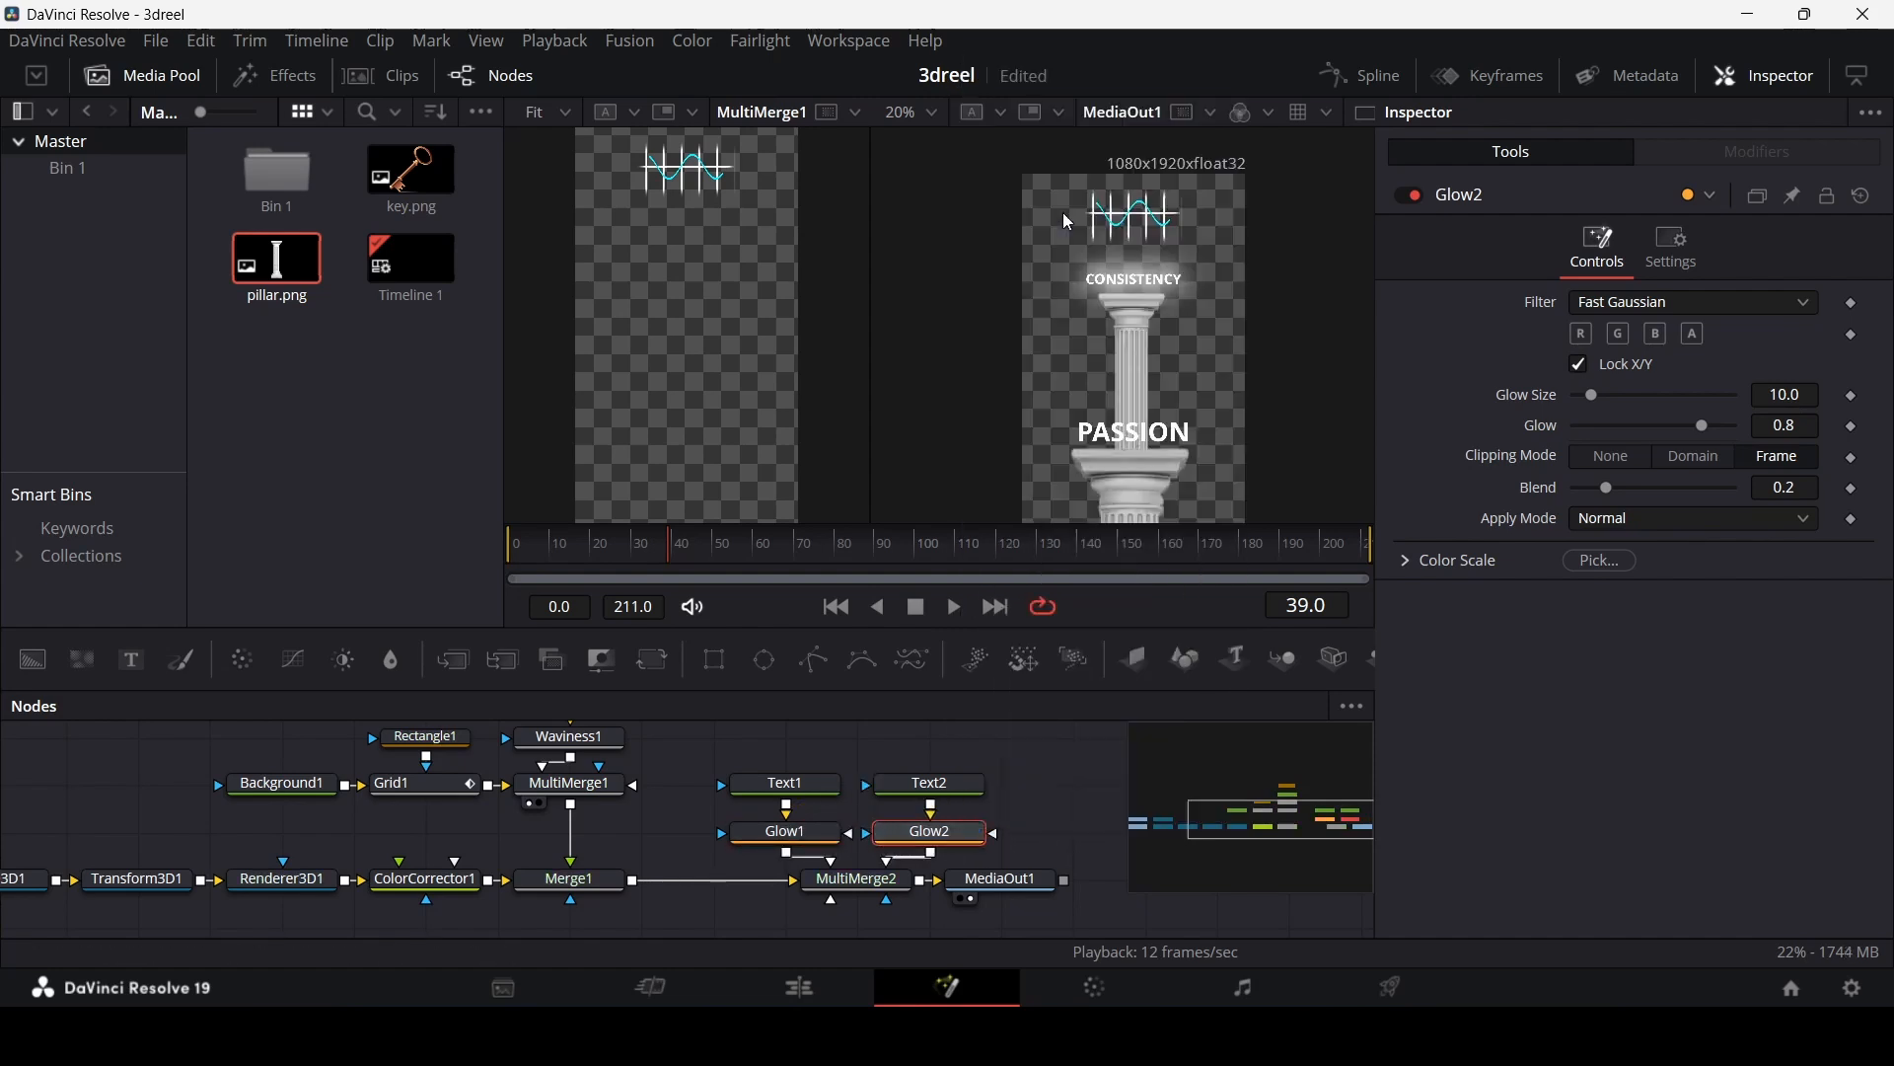
left_click(810, 838)
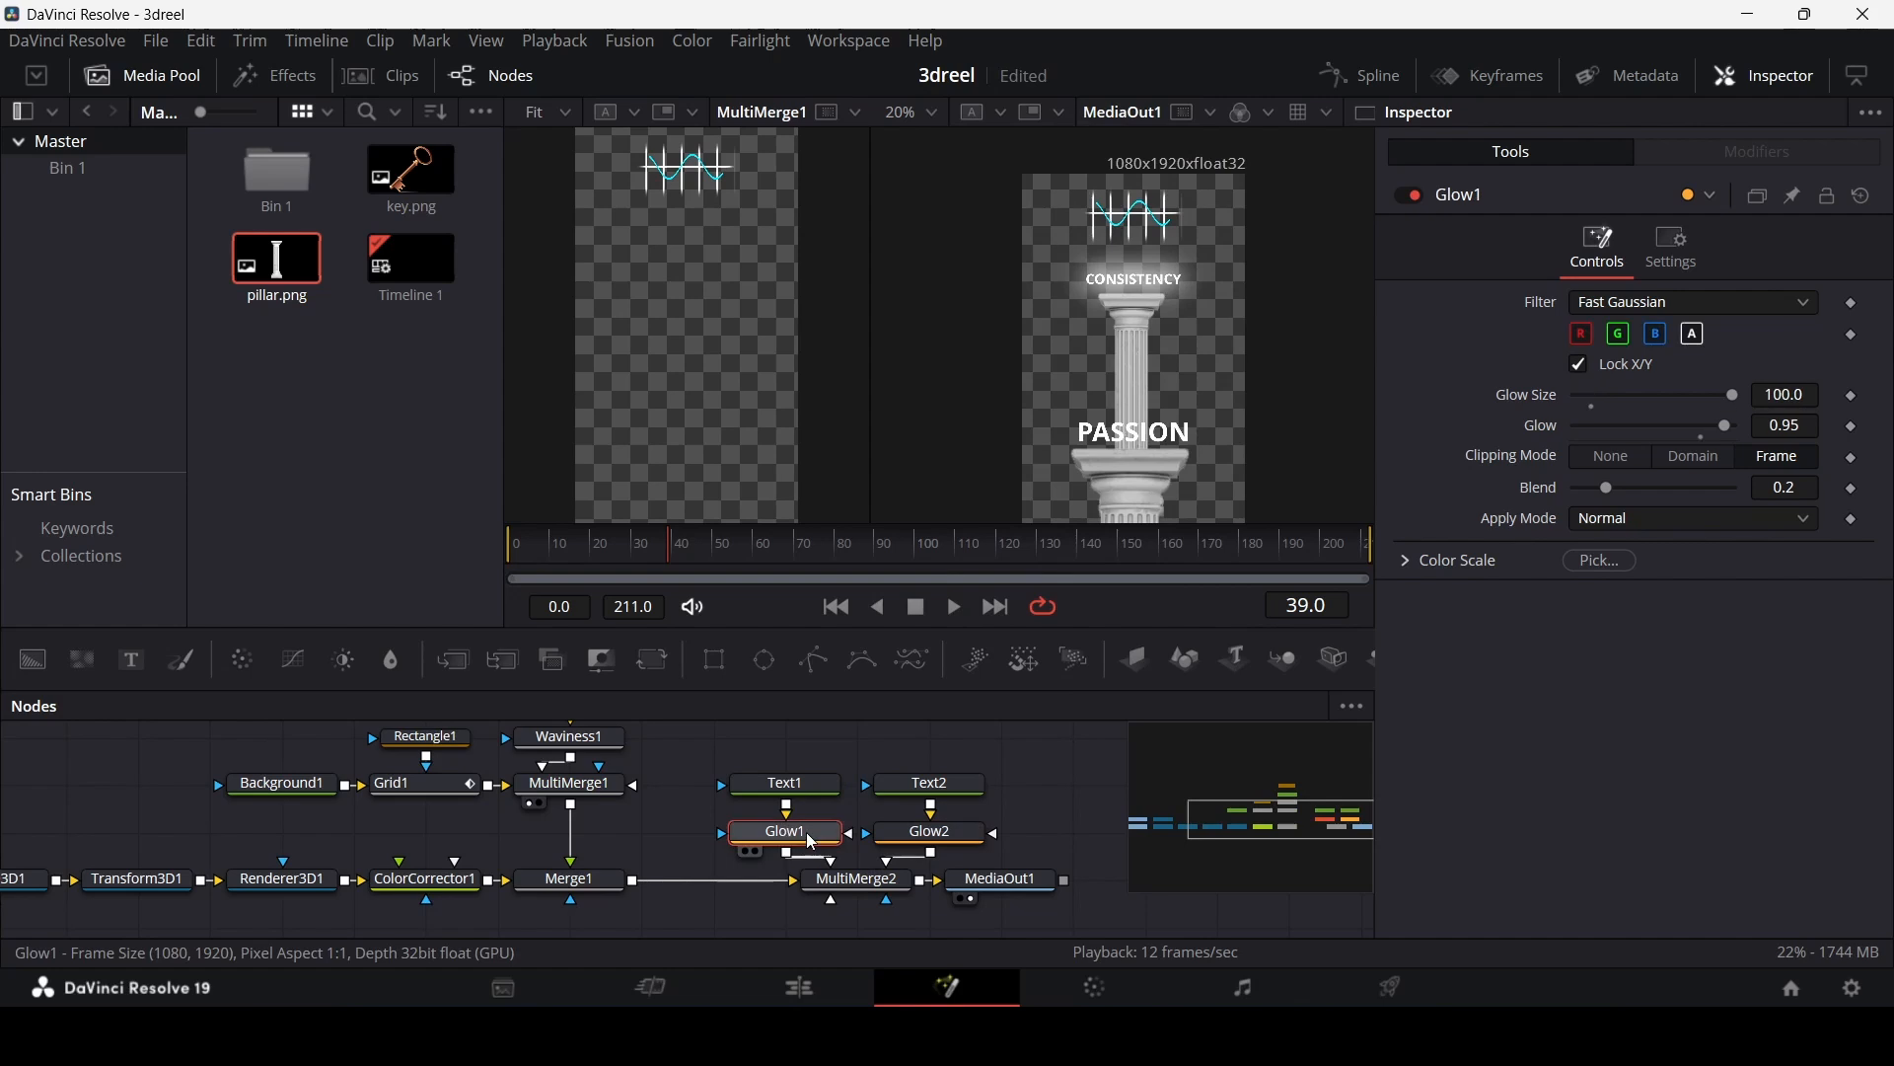
left_click(937, 837)
right_click(942, 839)
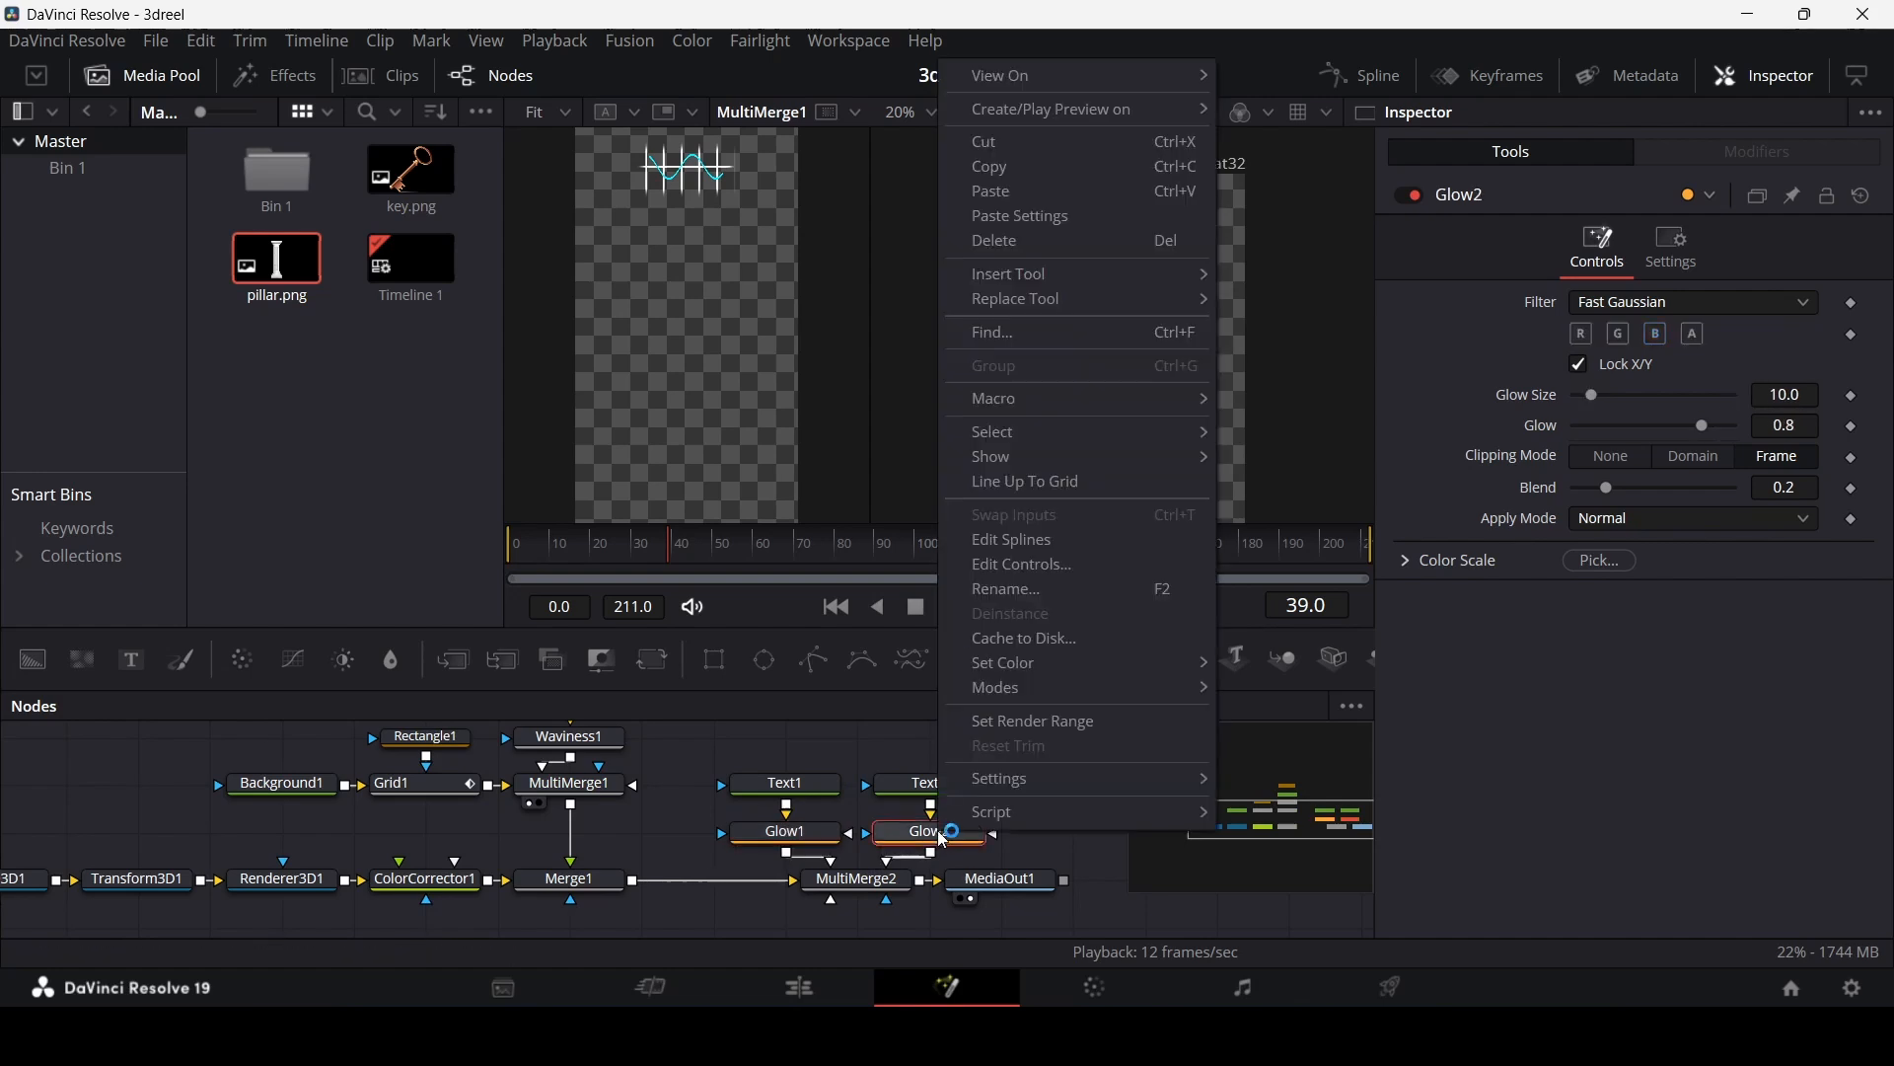
left_click(1034, 217)
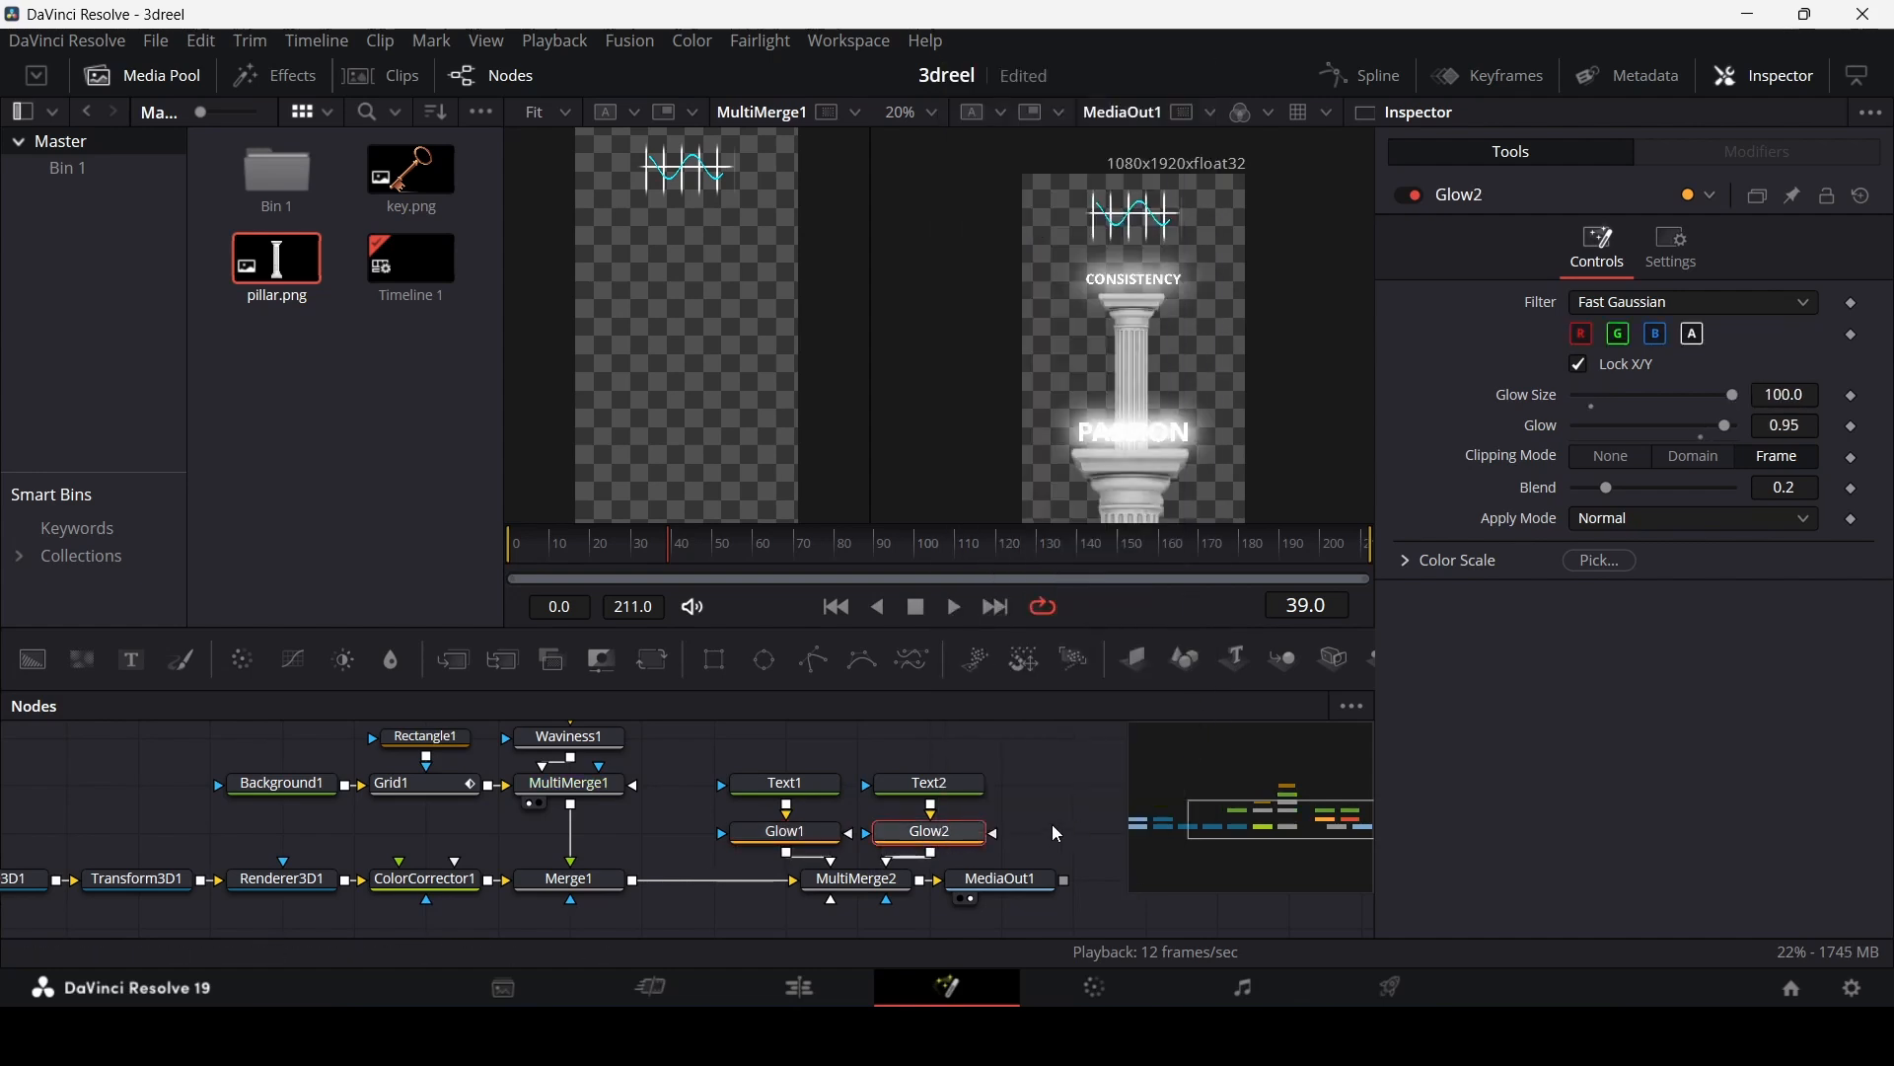
Step: Lower the Glow value of Glow2 to 0.9
left_click(786, 831)
left_click(931, 831)
left_click(1790, 426)
key("BackSpace")
key("Tab")
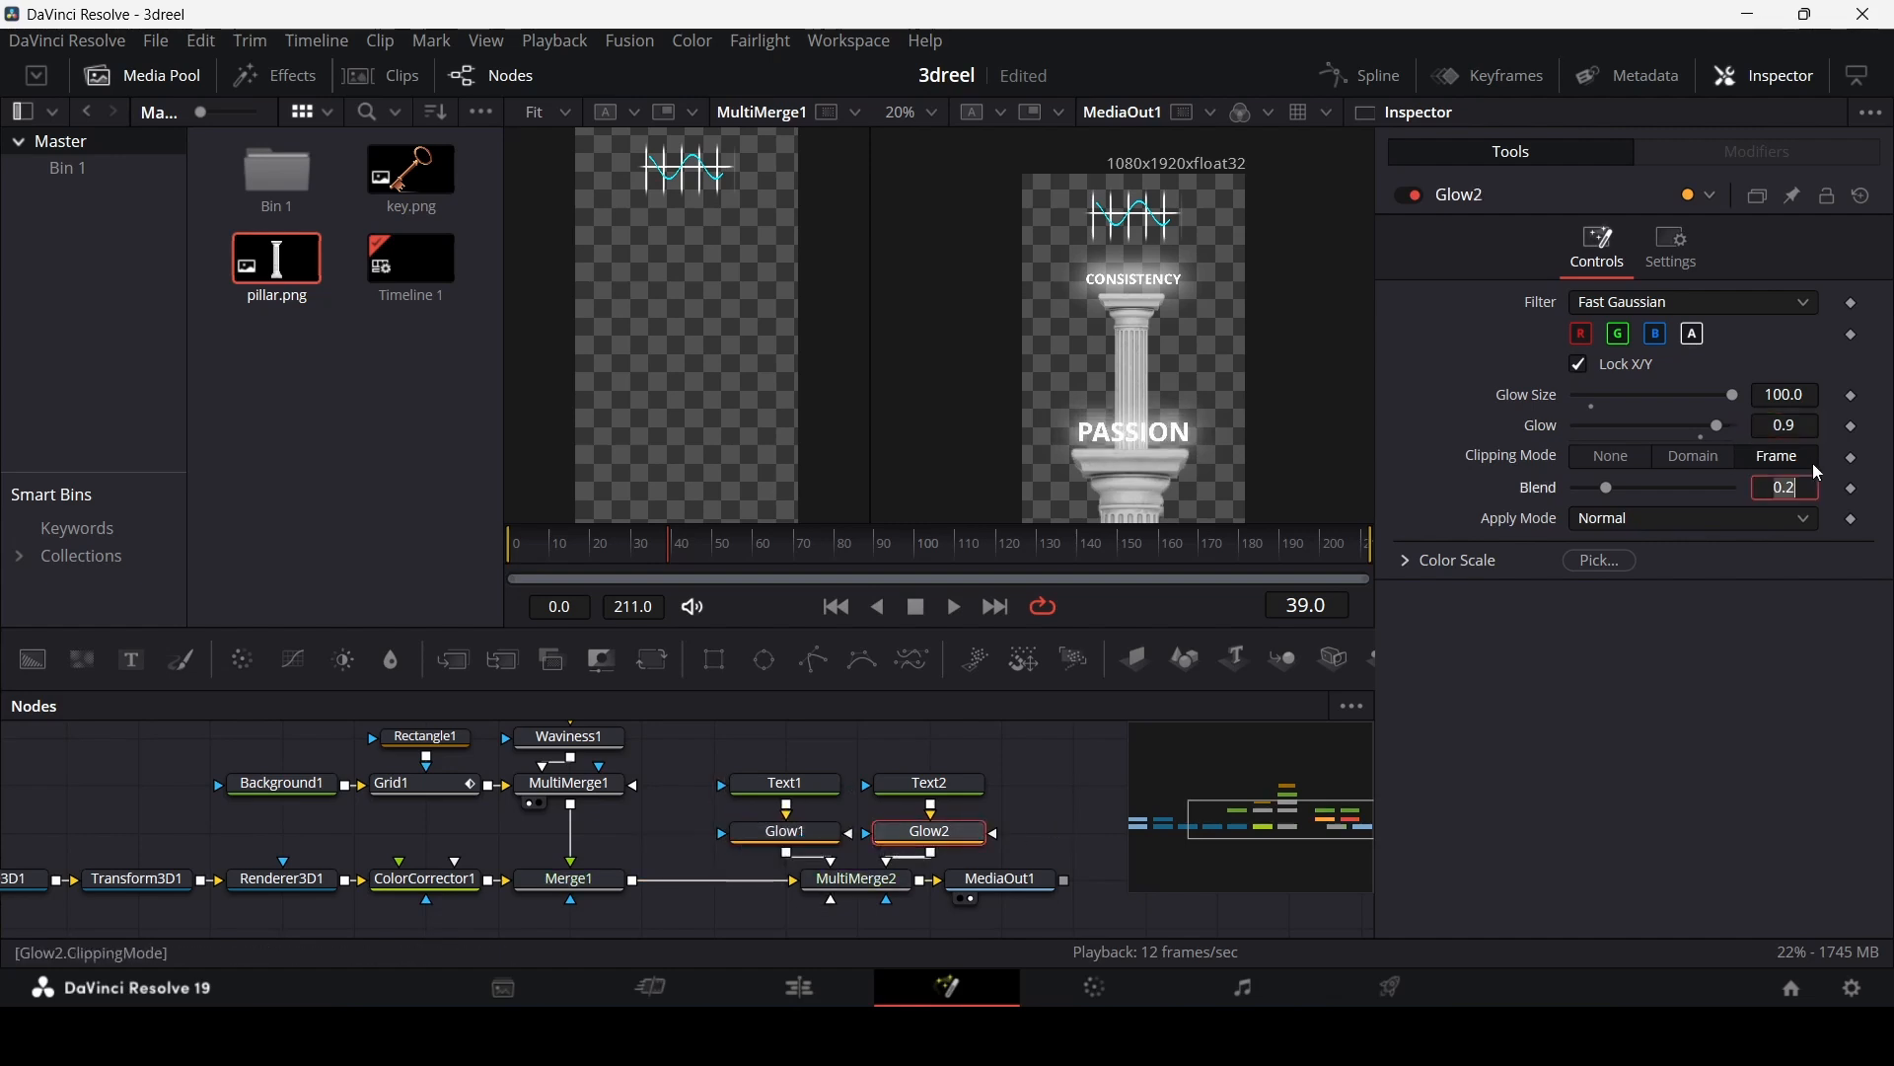
Step: Lower the Glow value of Glow1 to 0.9 as well
left_click(786, 832)
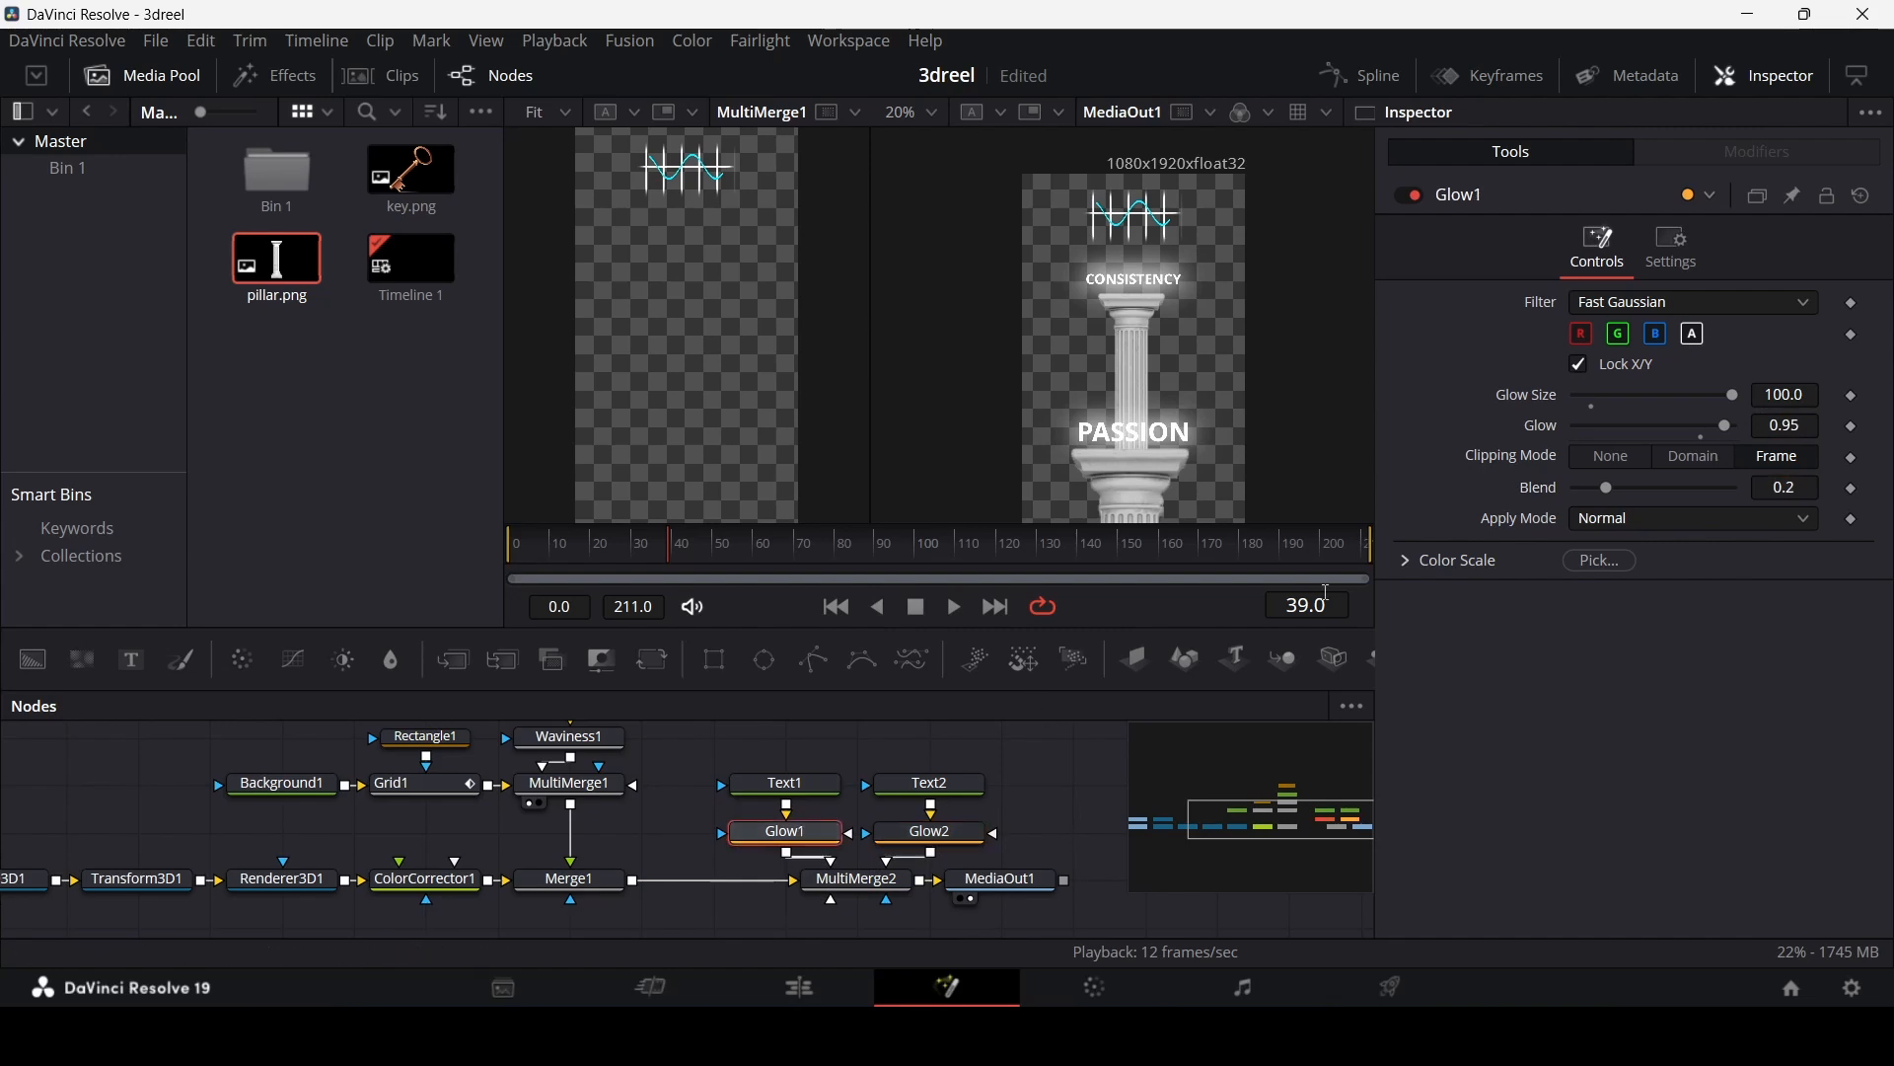
left_click(1808, 426)
key("Tab")
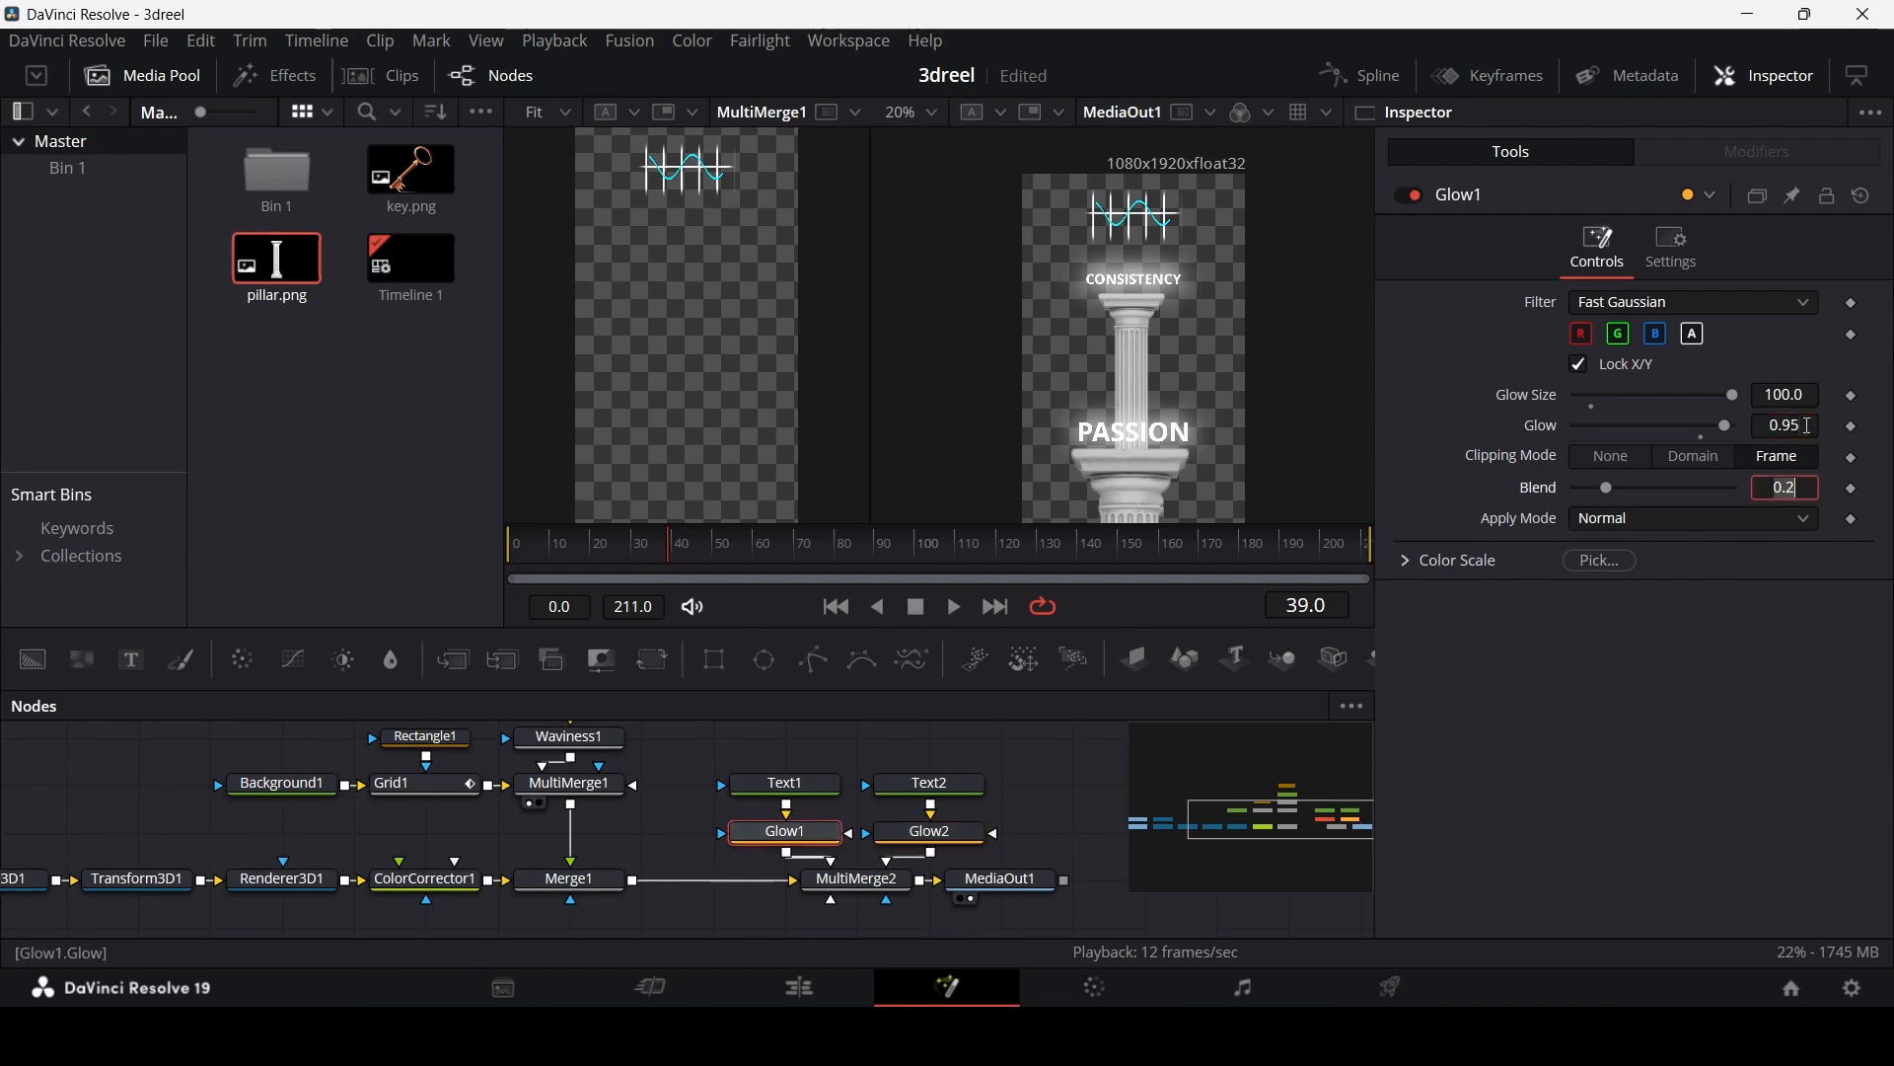
left_click(1809, 426)
key("BackSpace")
key("Tab")
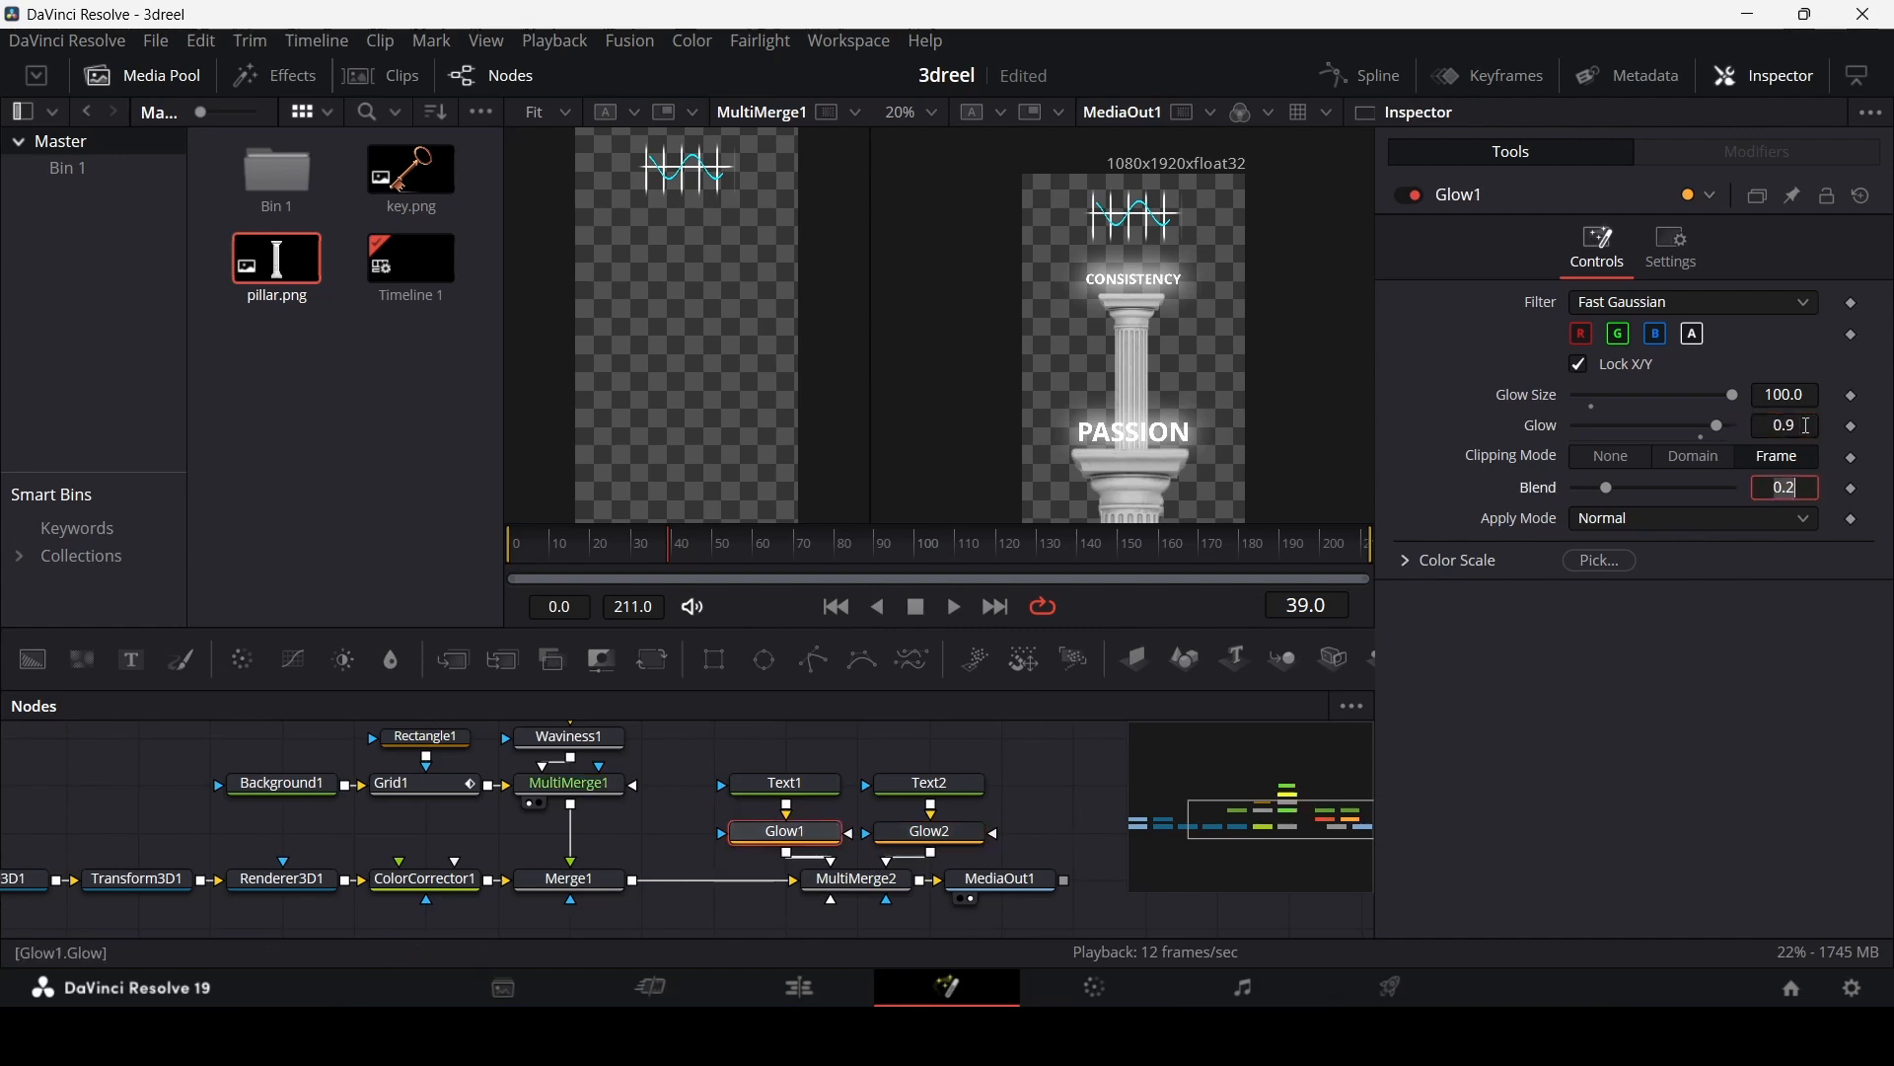
left_click(1053, 781)
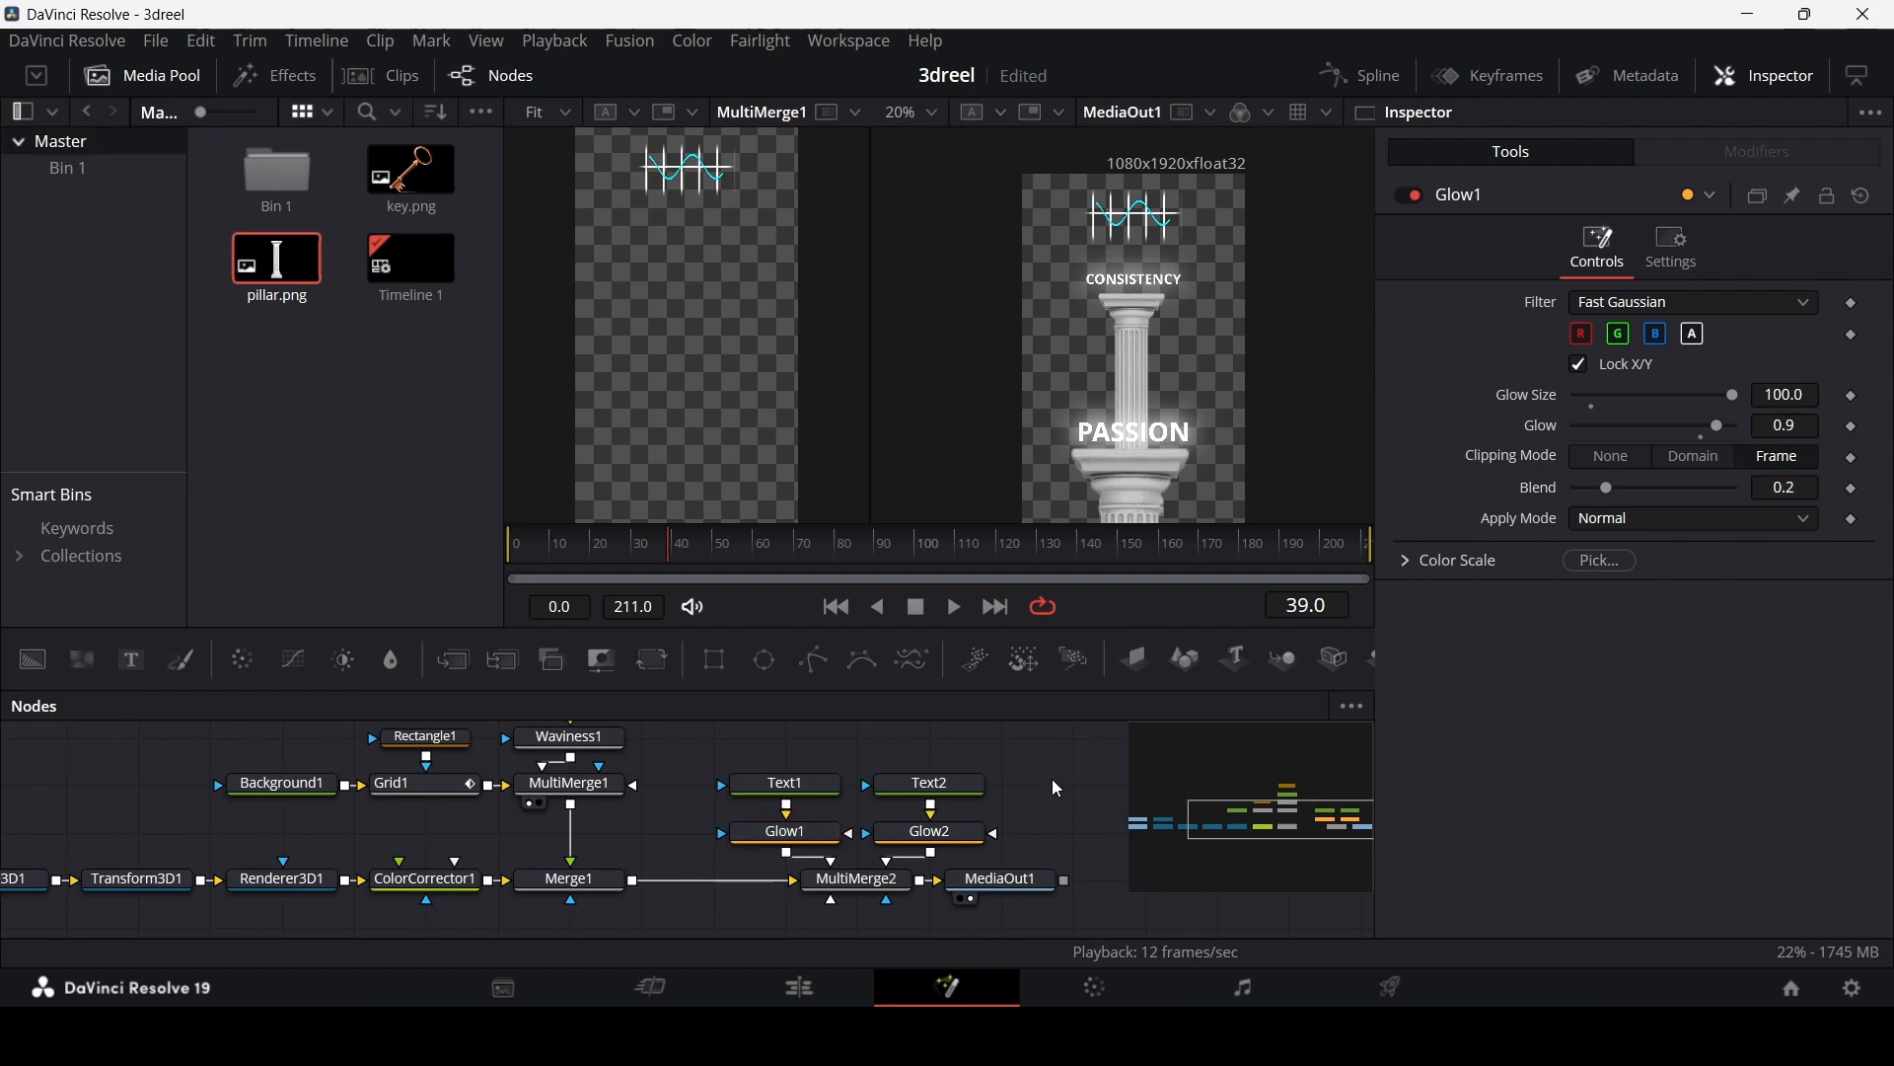
Step: Check the pillar composition over the gradient background on the Edit page, then reopen it in Fusion
left_click(803, 987)
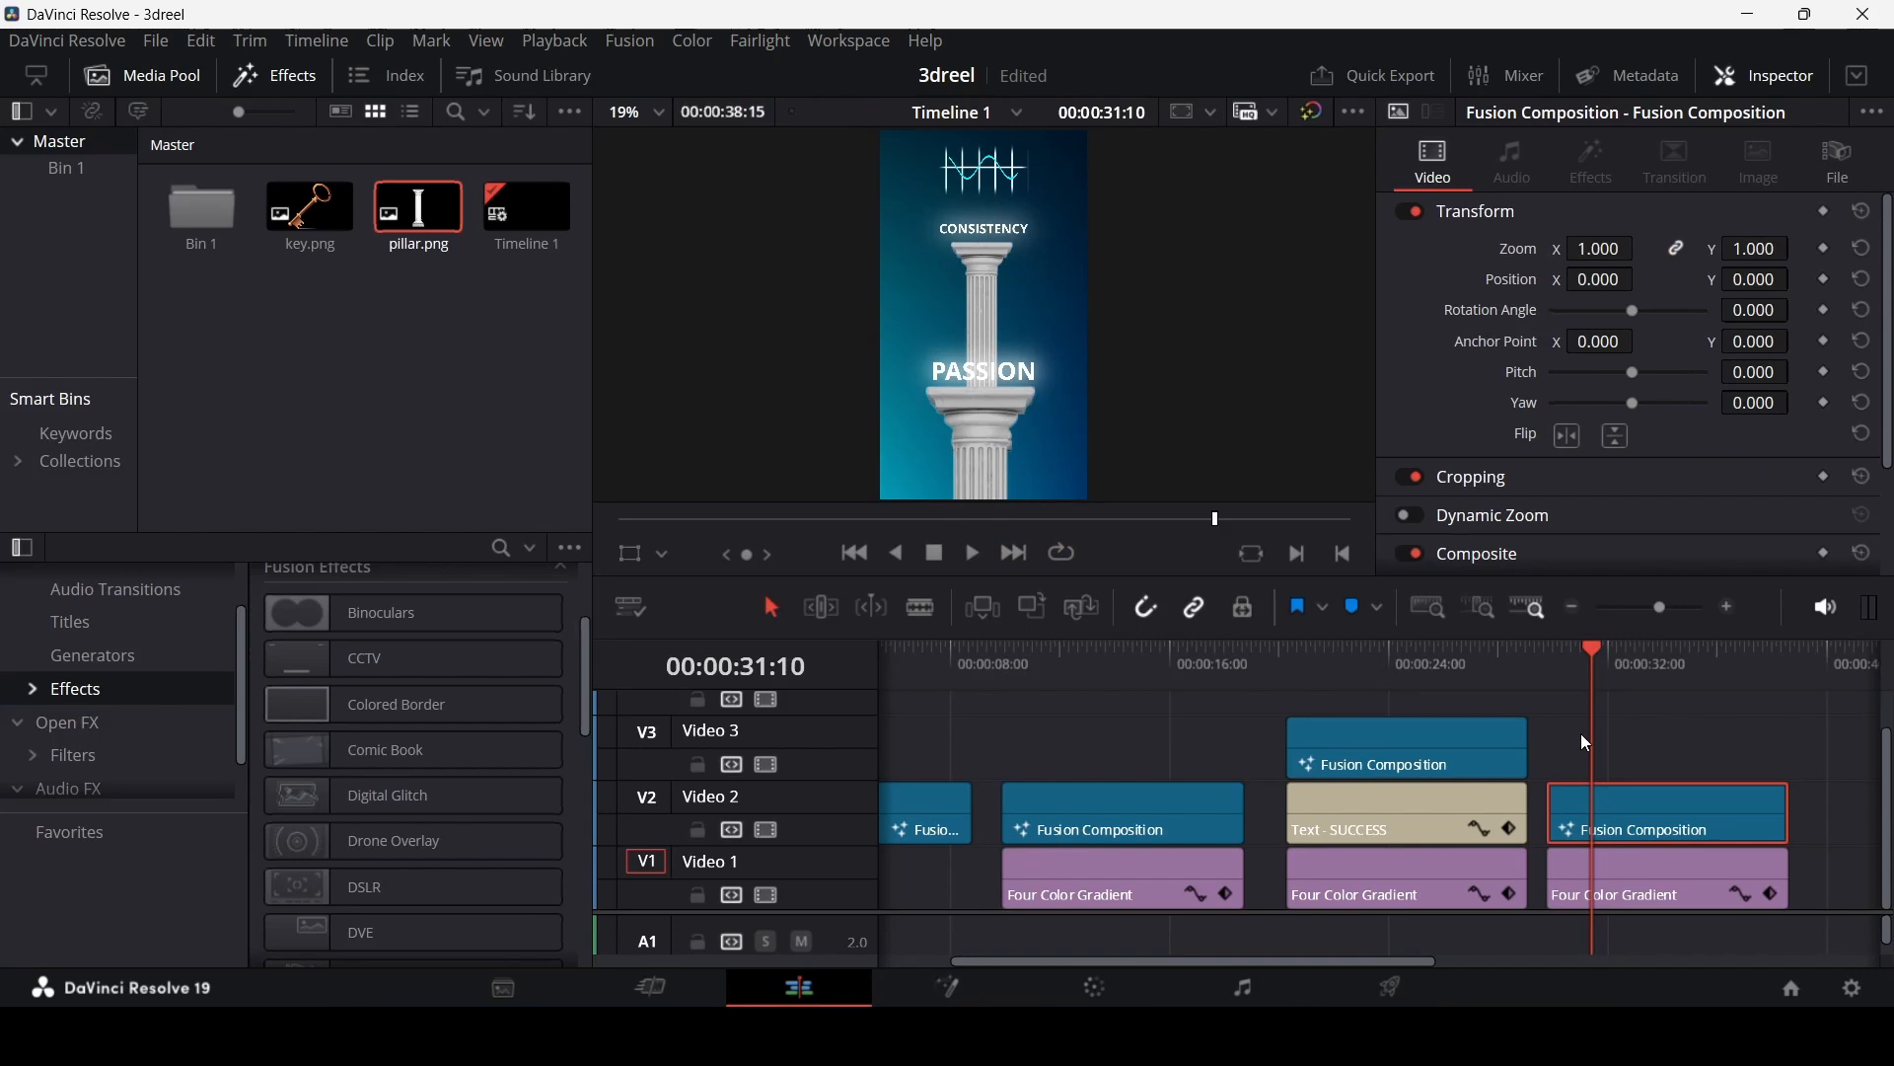
right_click(1639, 803)
left_click(1607, 649)
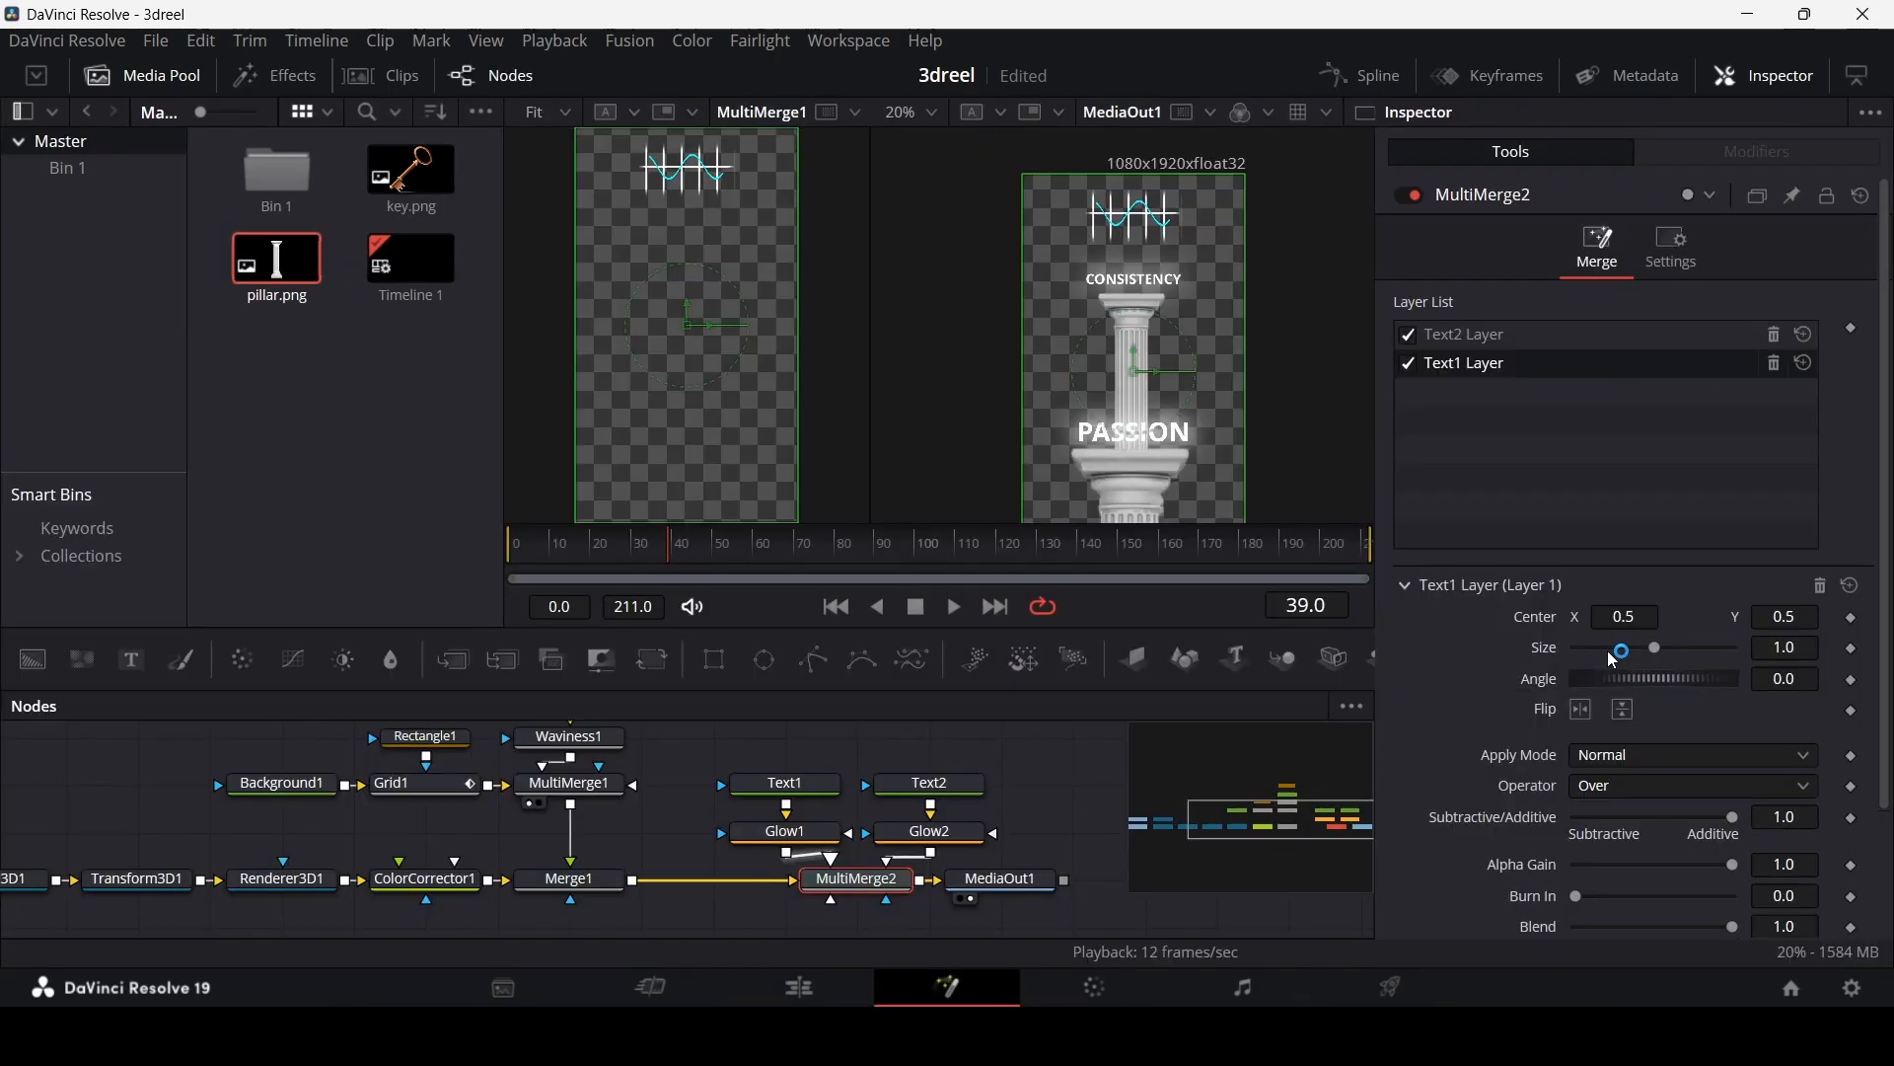
left_click(1045, 794)
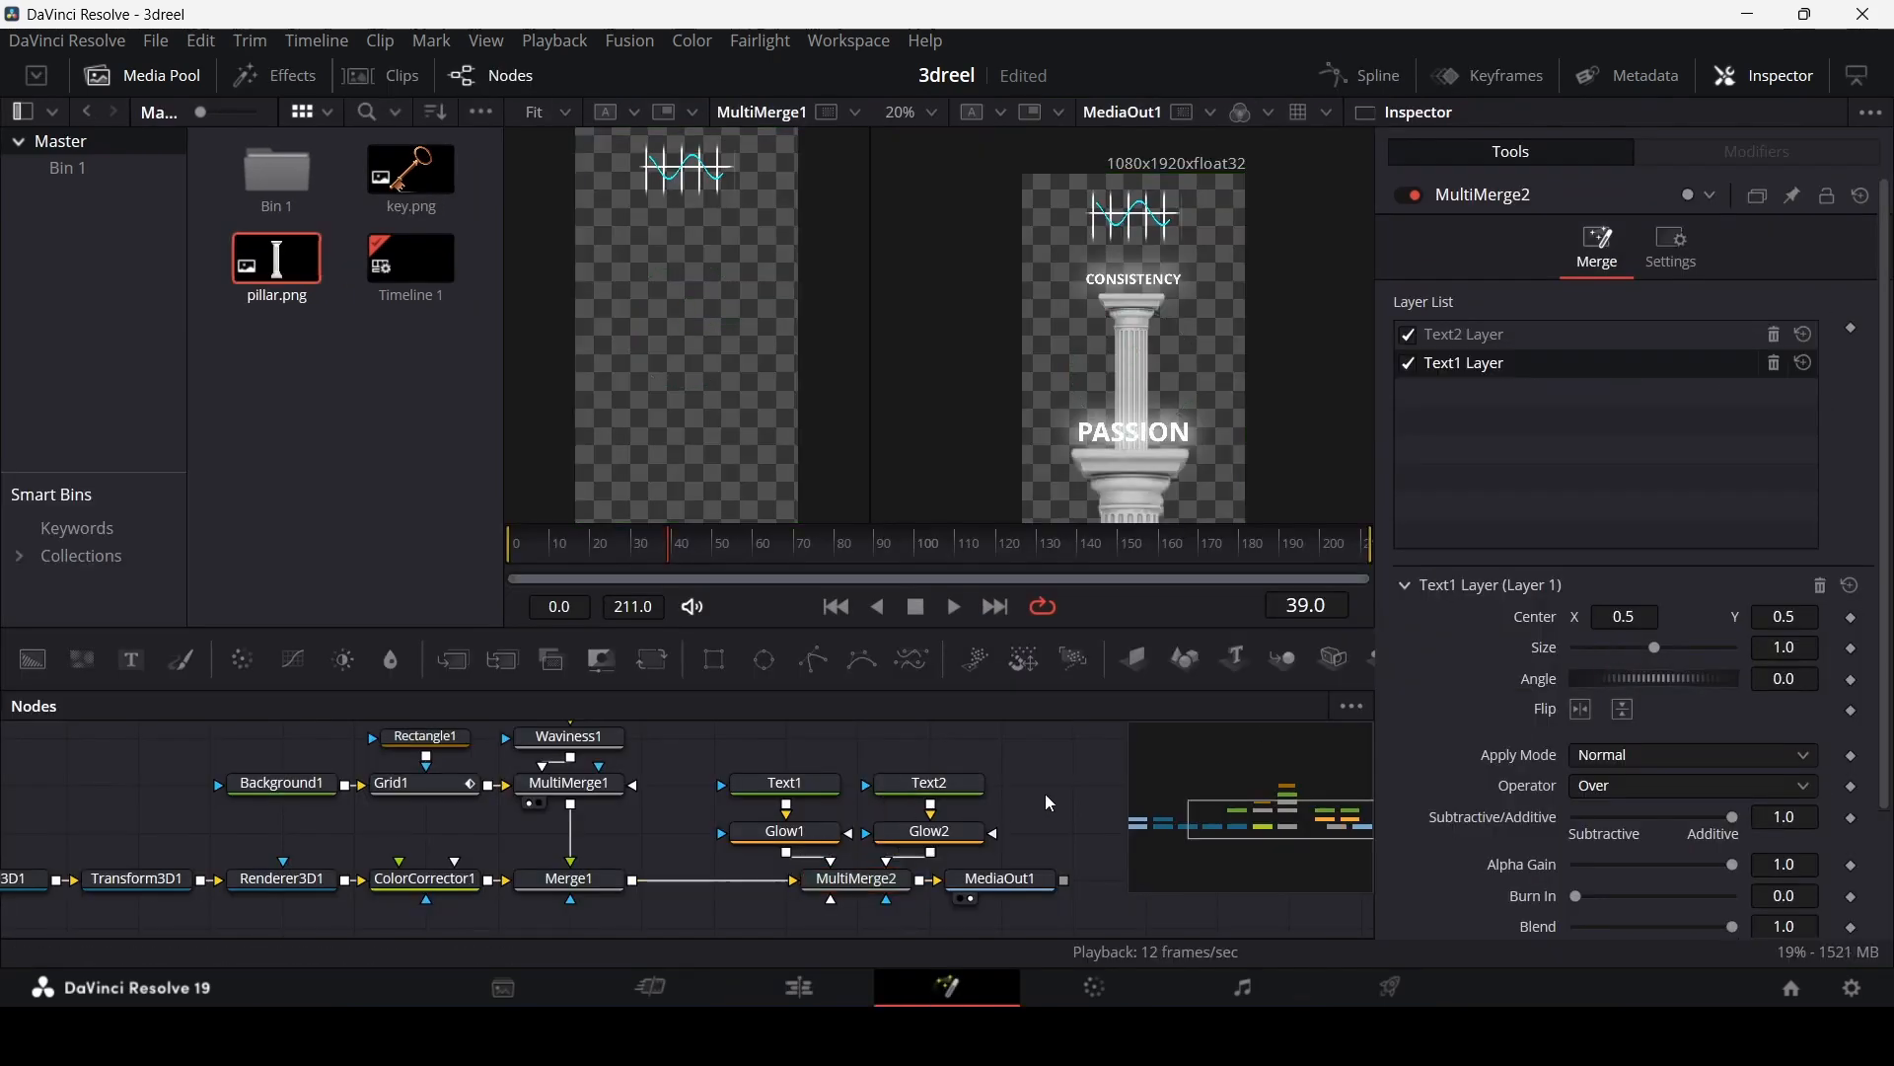
left_click_drag(1003, 882, 1313, 889)
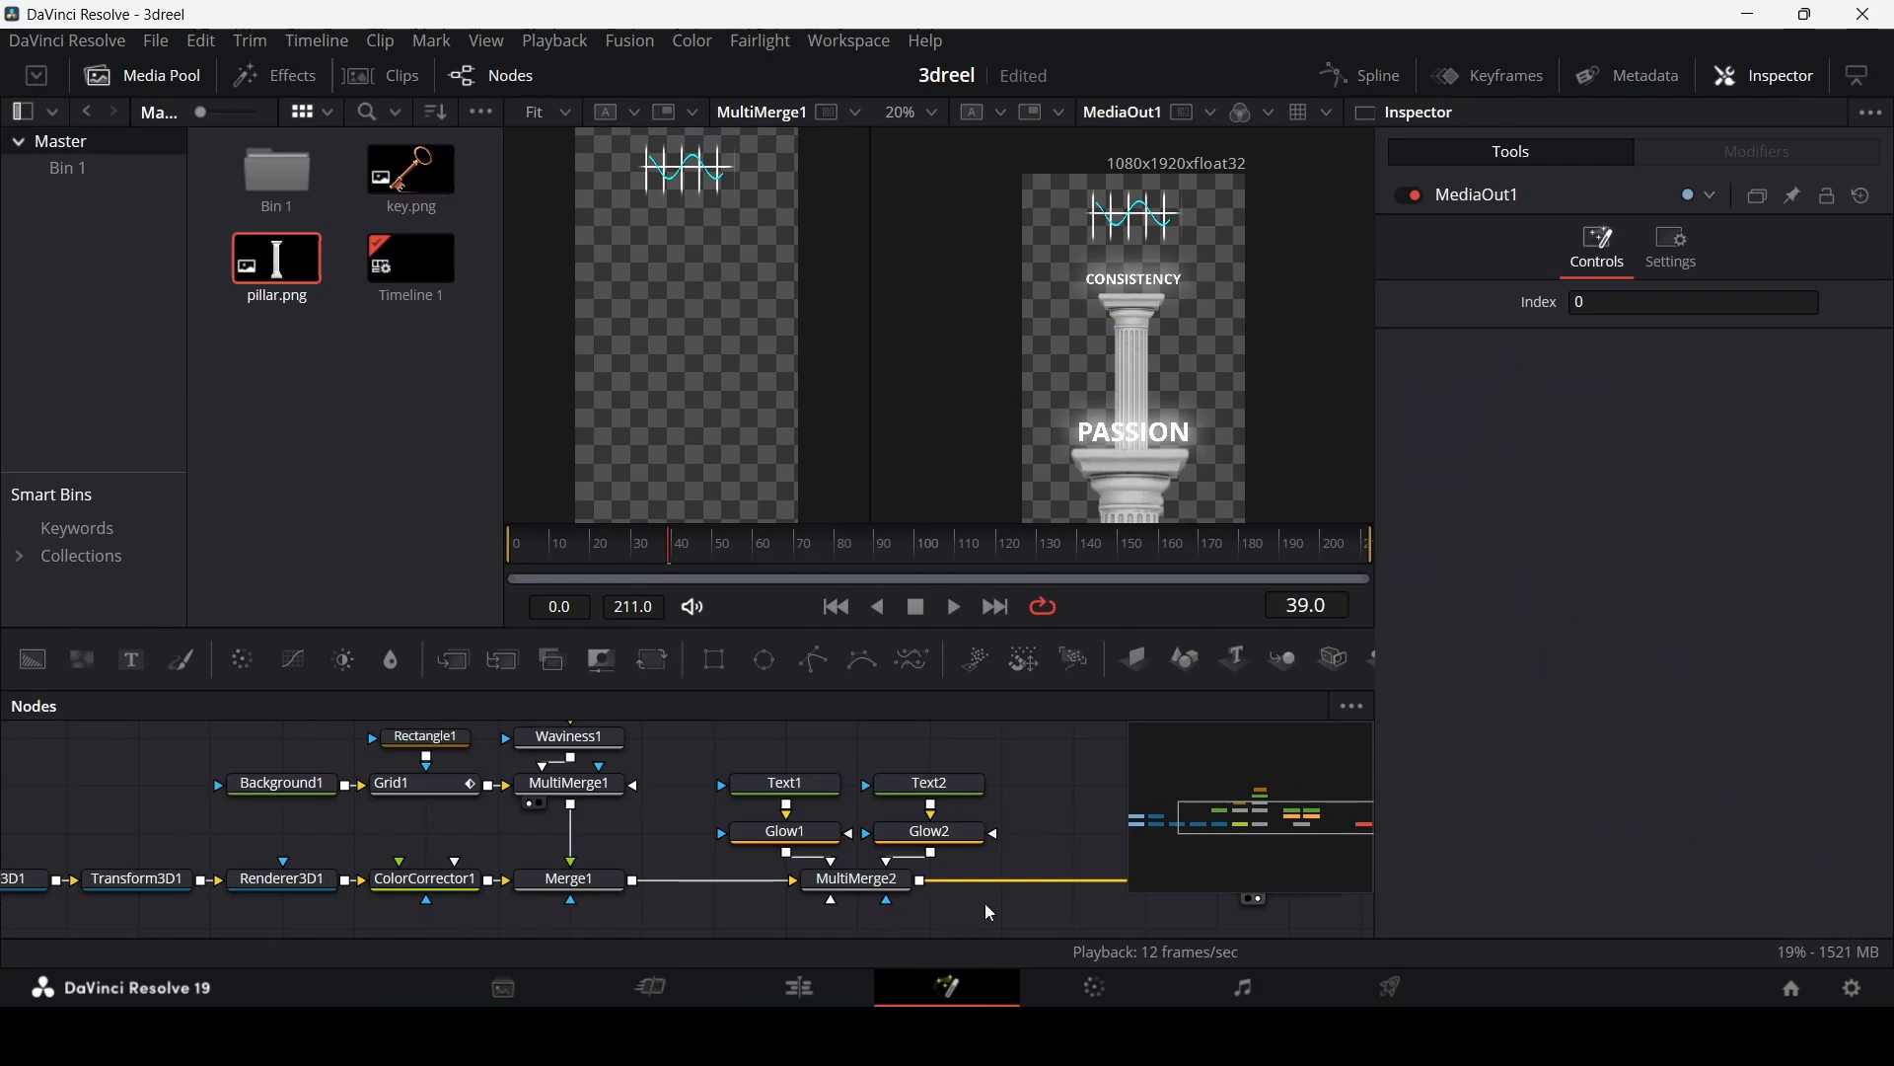
left_click(858, 879)
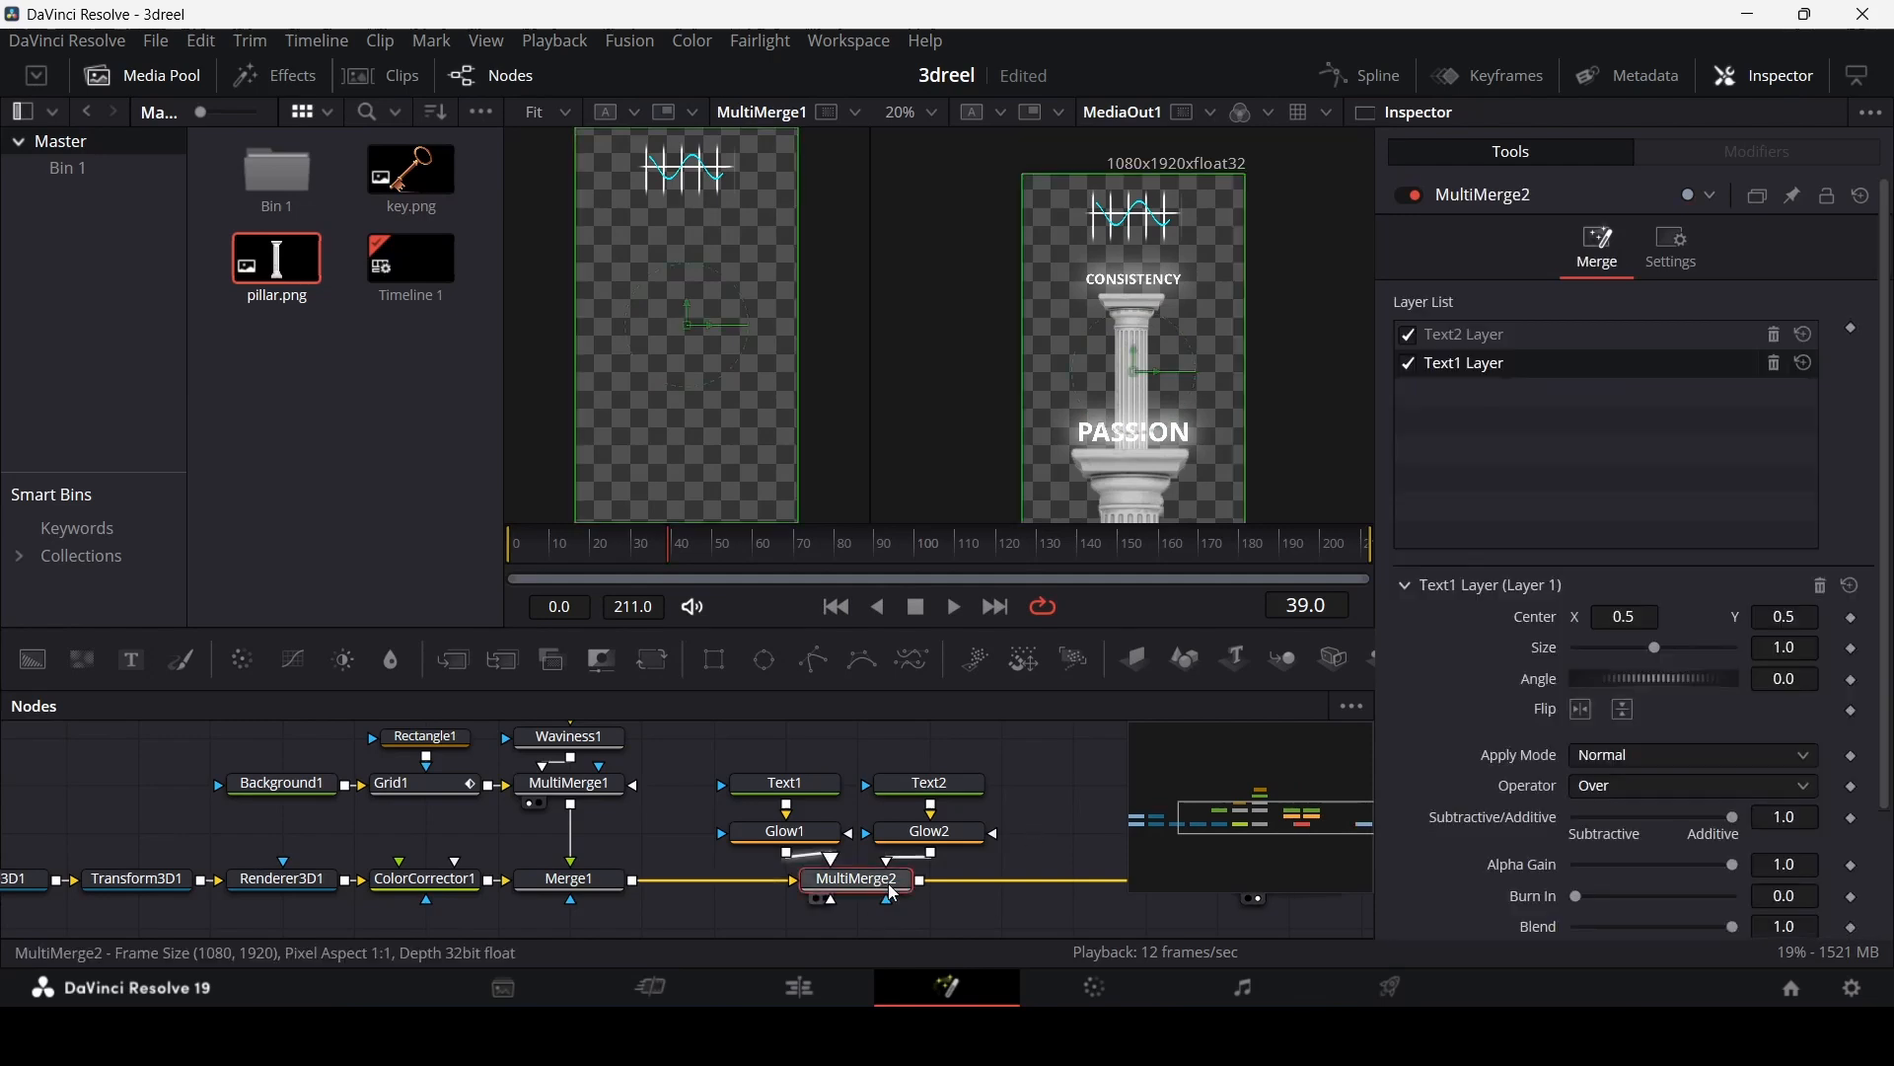
left_click(1135, 665)
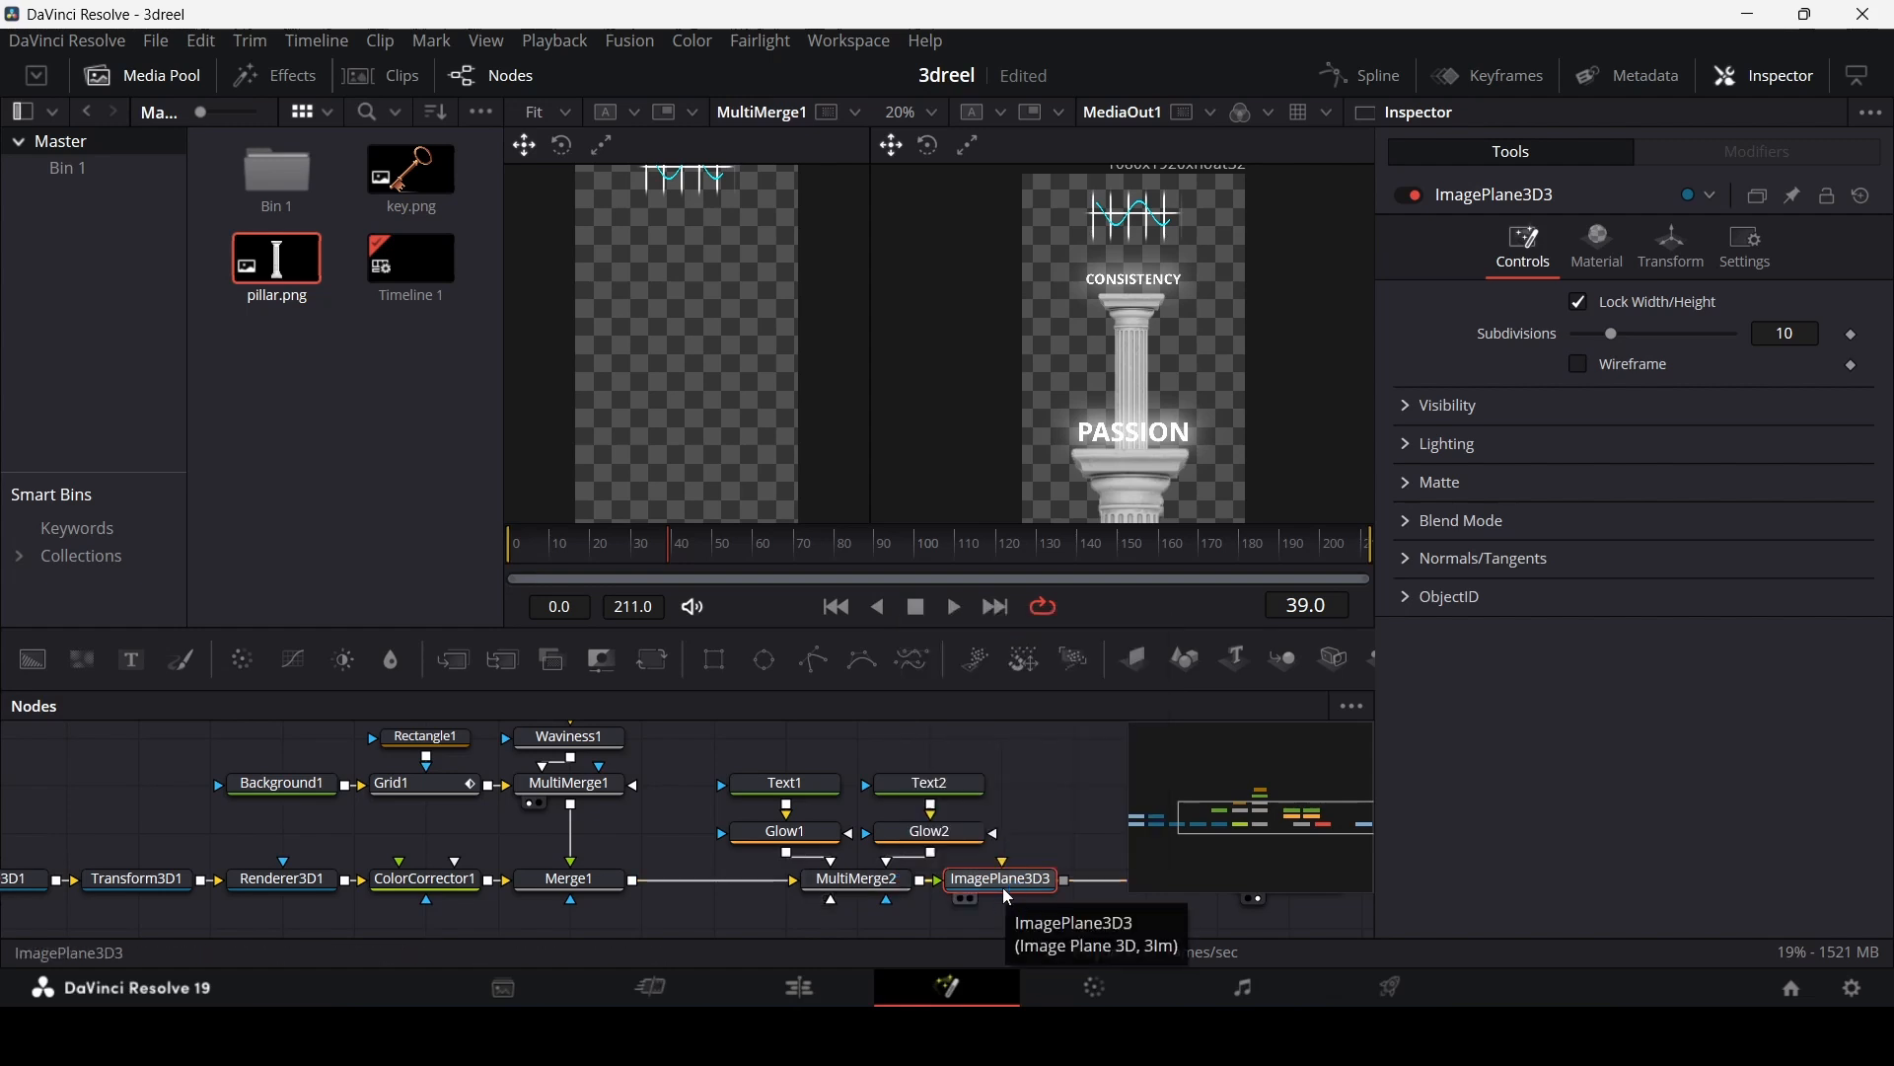
left_click_drag(1001, 883, 1060, 920)
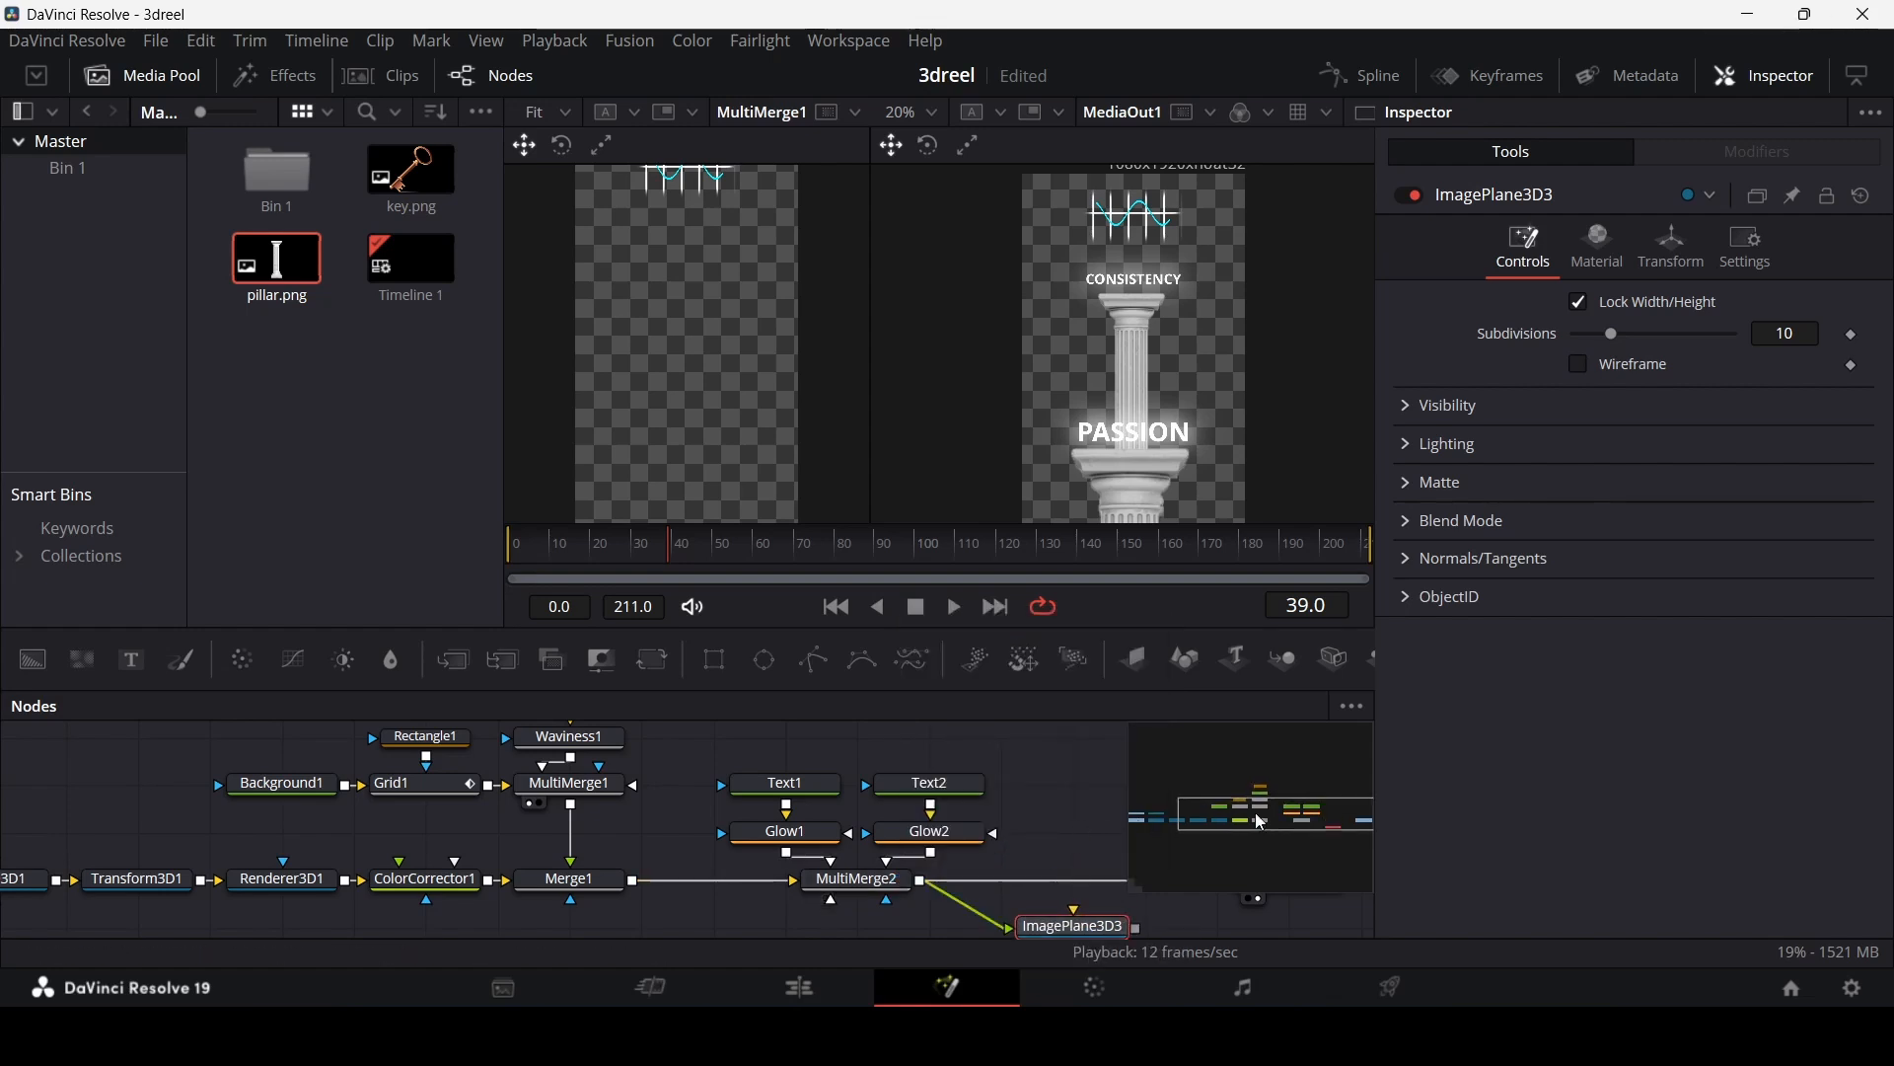
left_click_drag(1262, 818, 1321, 825)
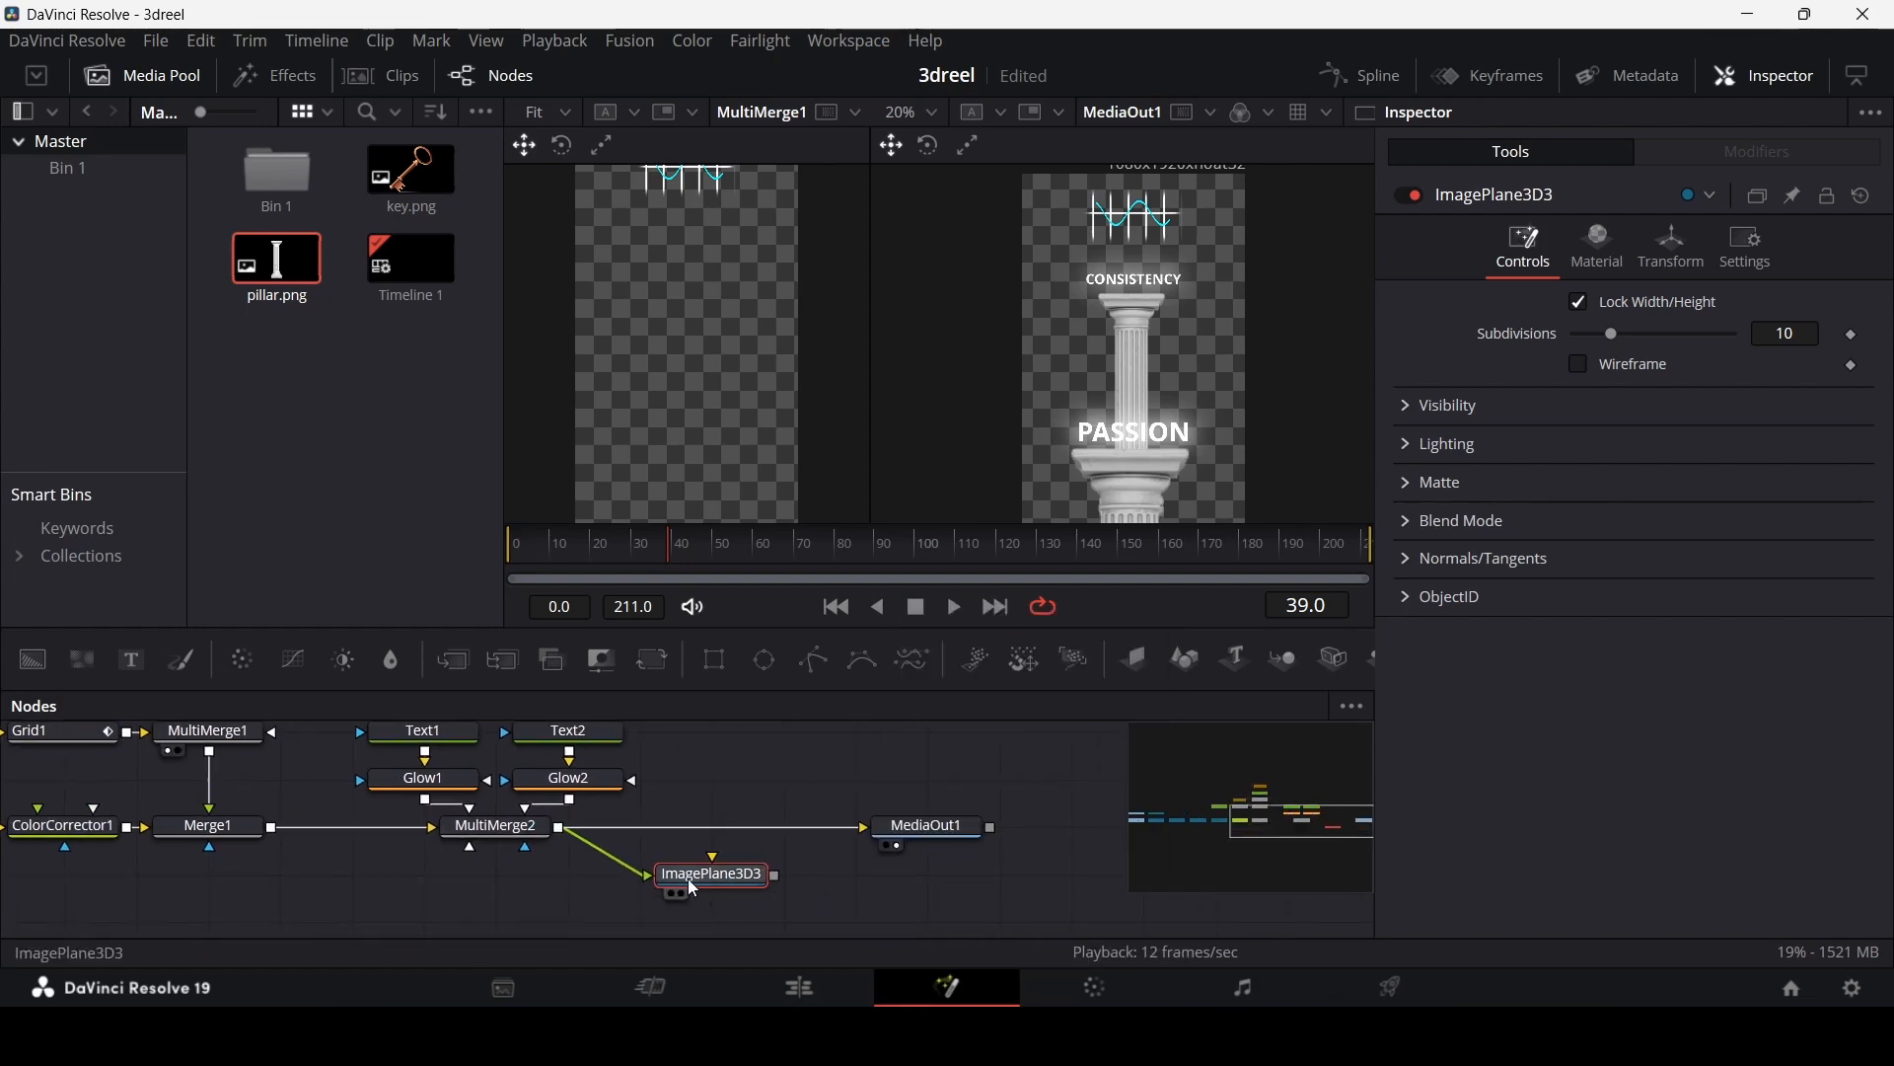
key("Delete")
Step: Disconnect MediaOut1 from MultiMerge2 and add an Image Plane 3D node followed by a Renderer 3D node
left_click(840, 827)
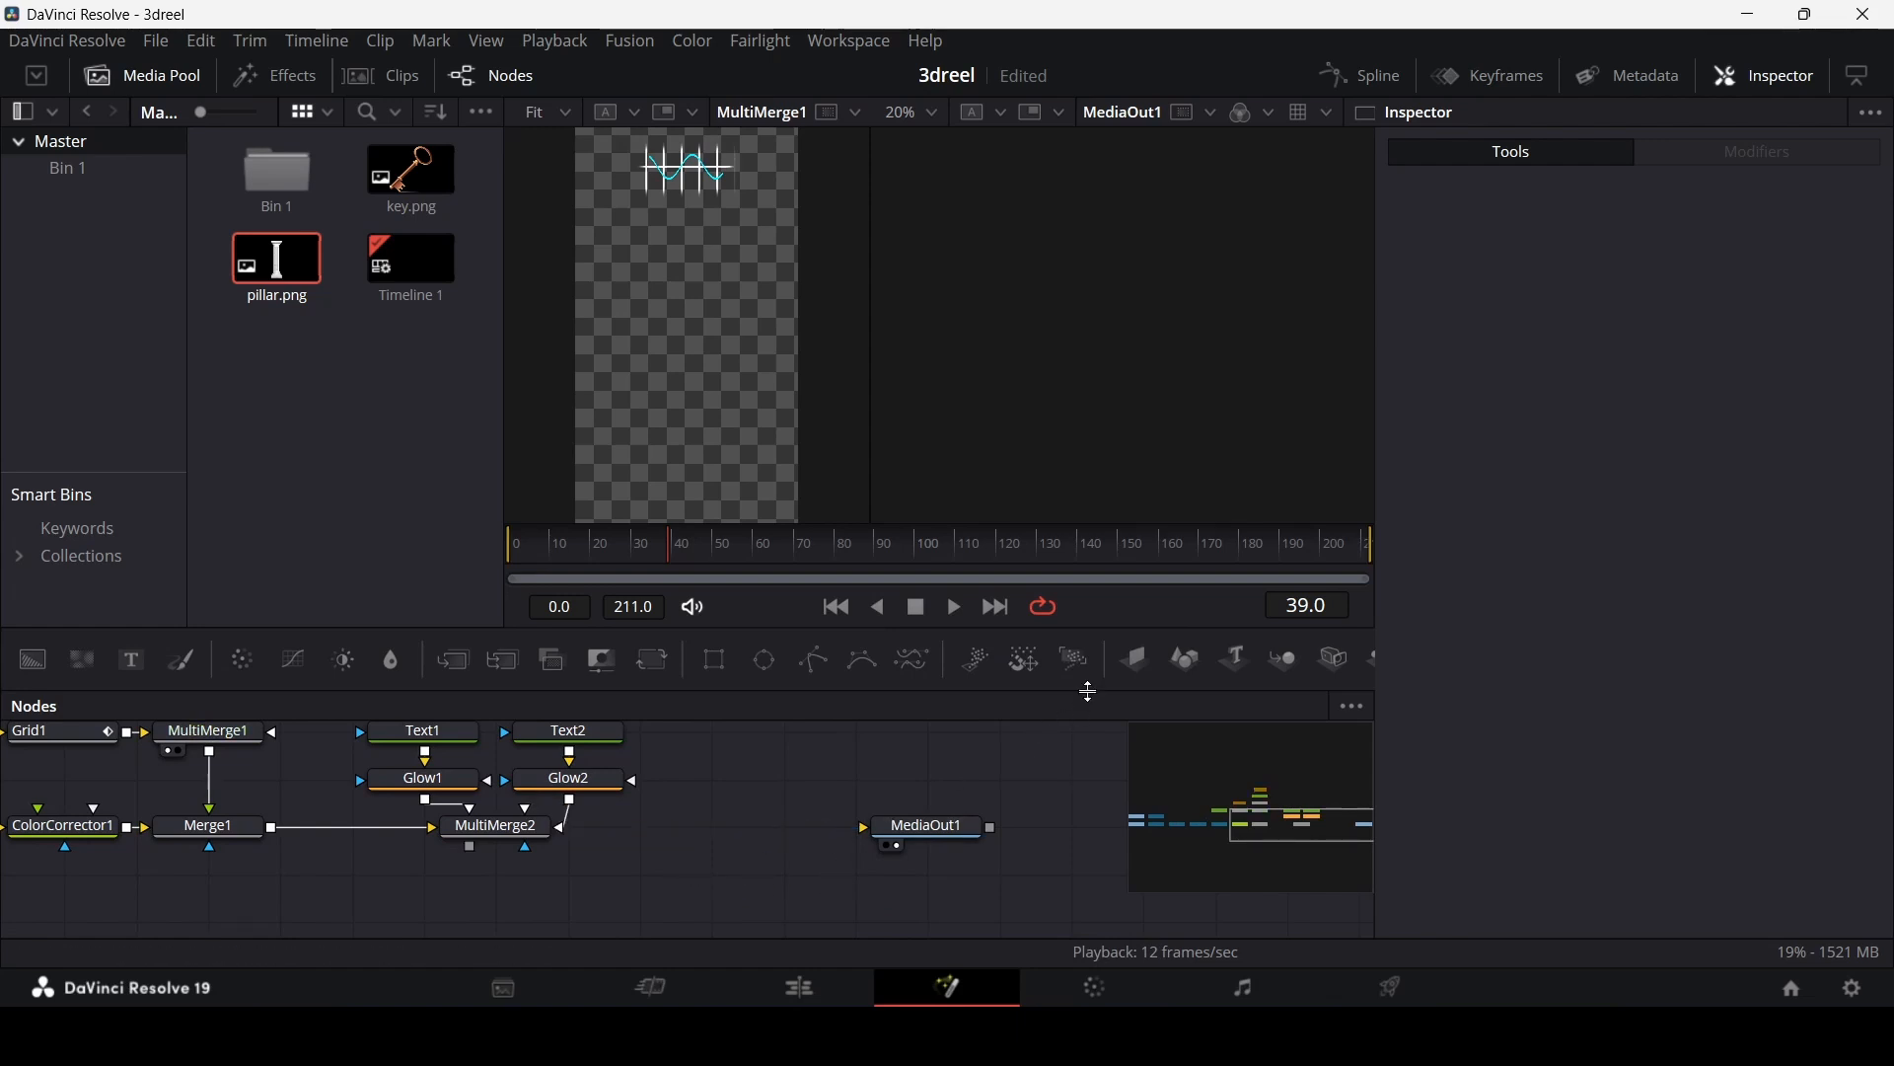
left_click_drag(1133, 659, 661, 873)
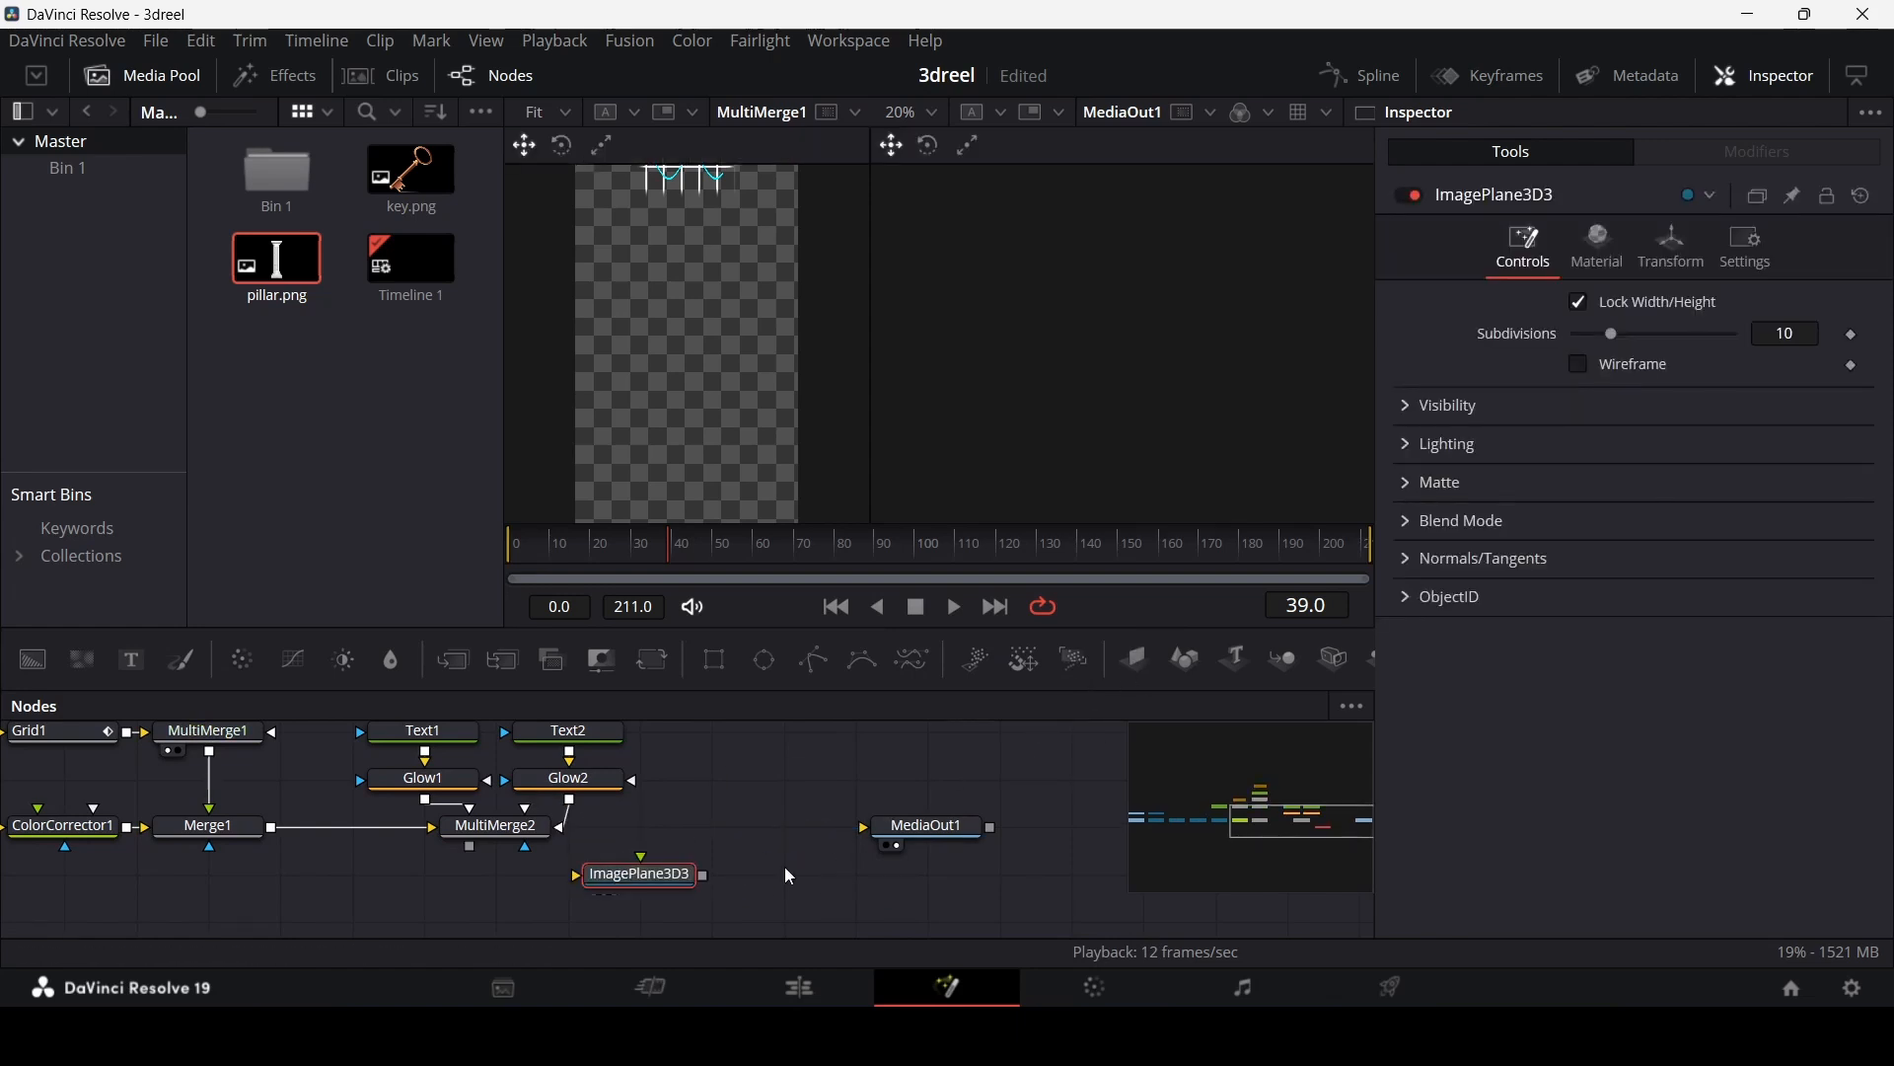
key("shift+space")
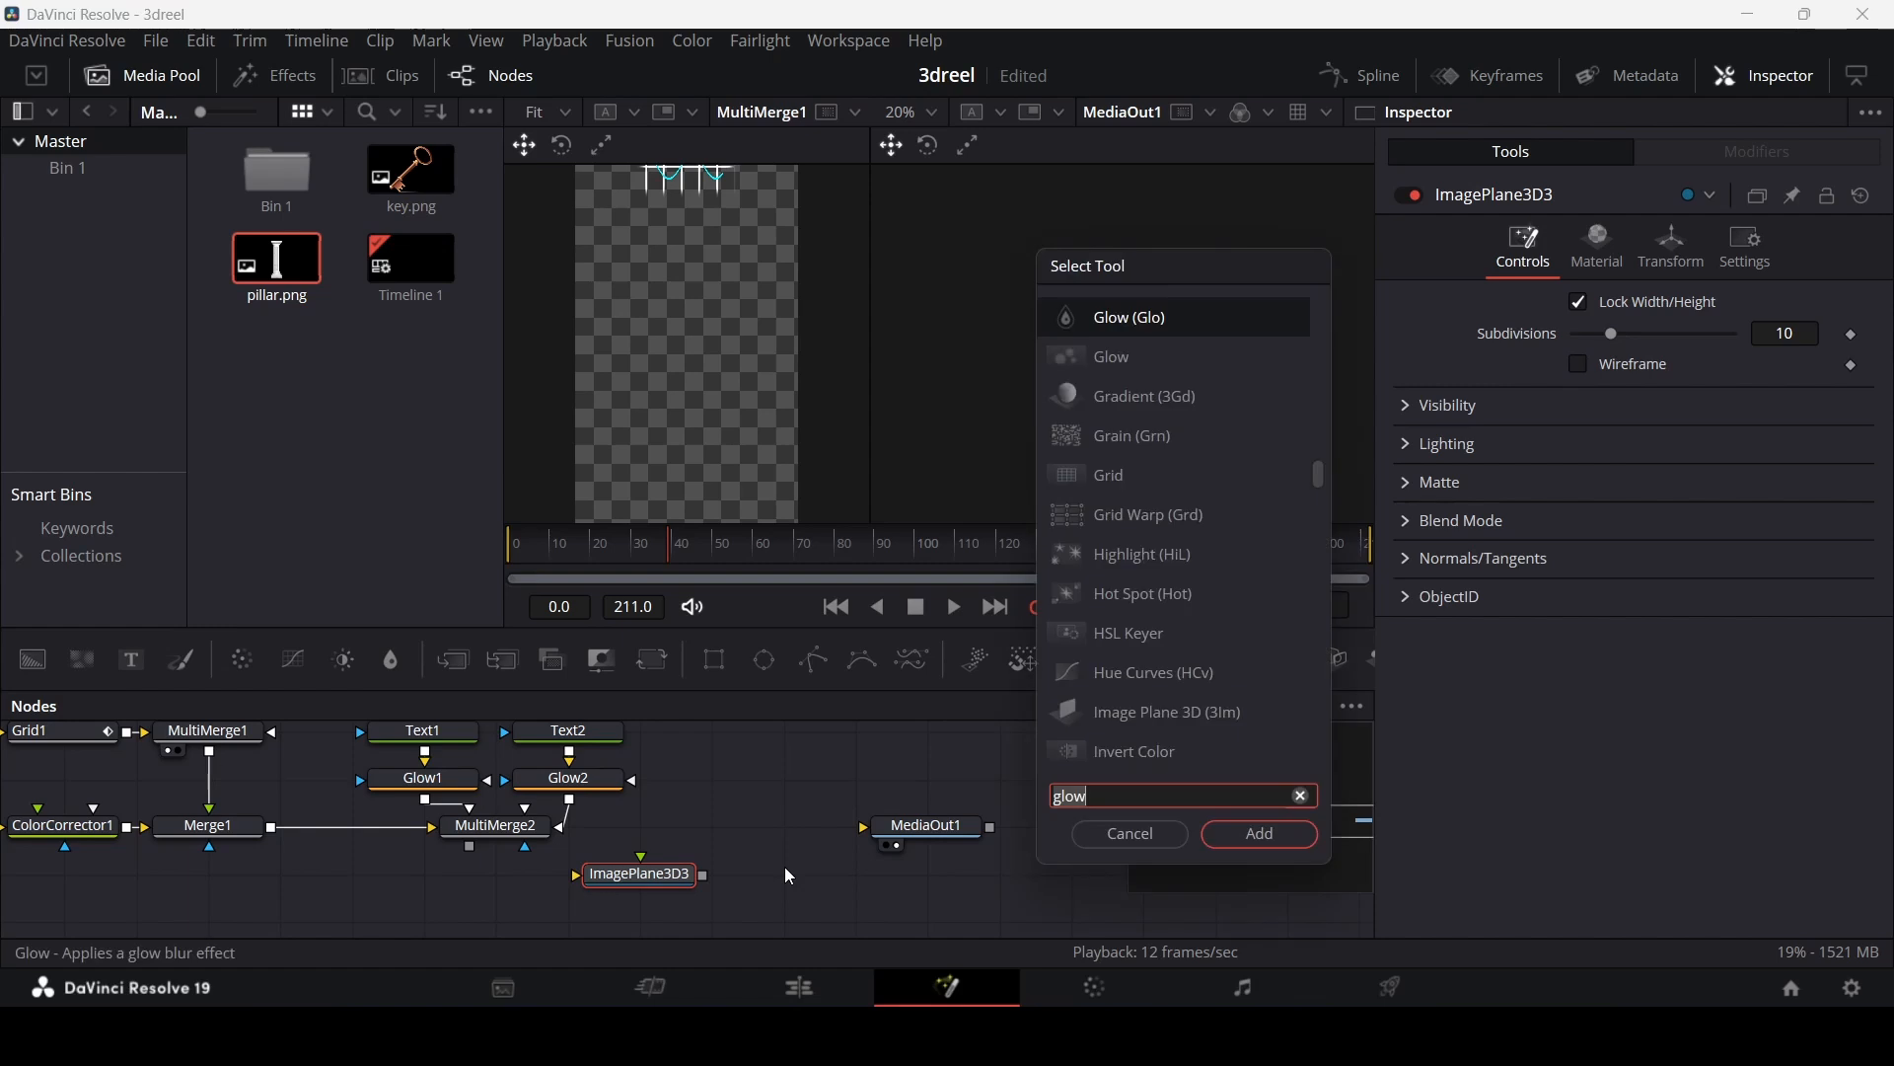
type("render")
key("Return")
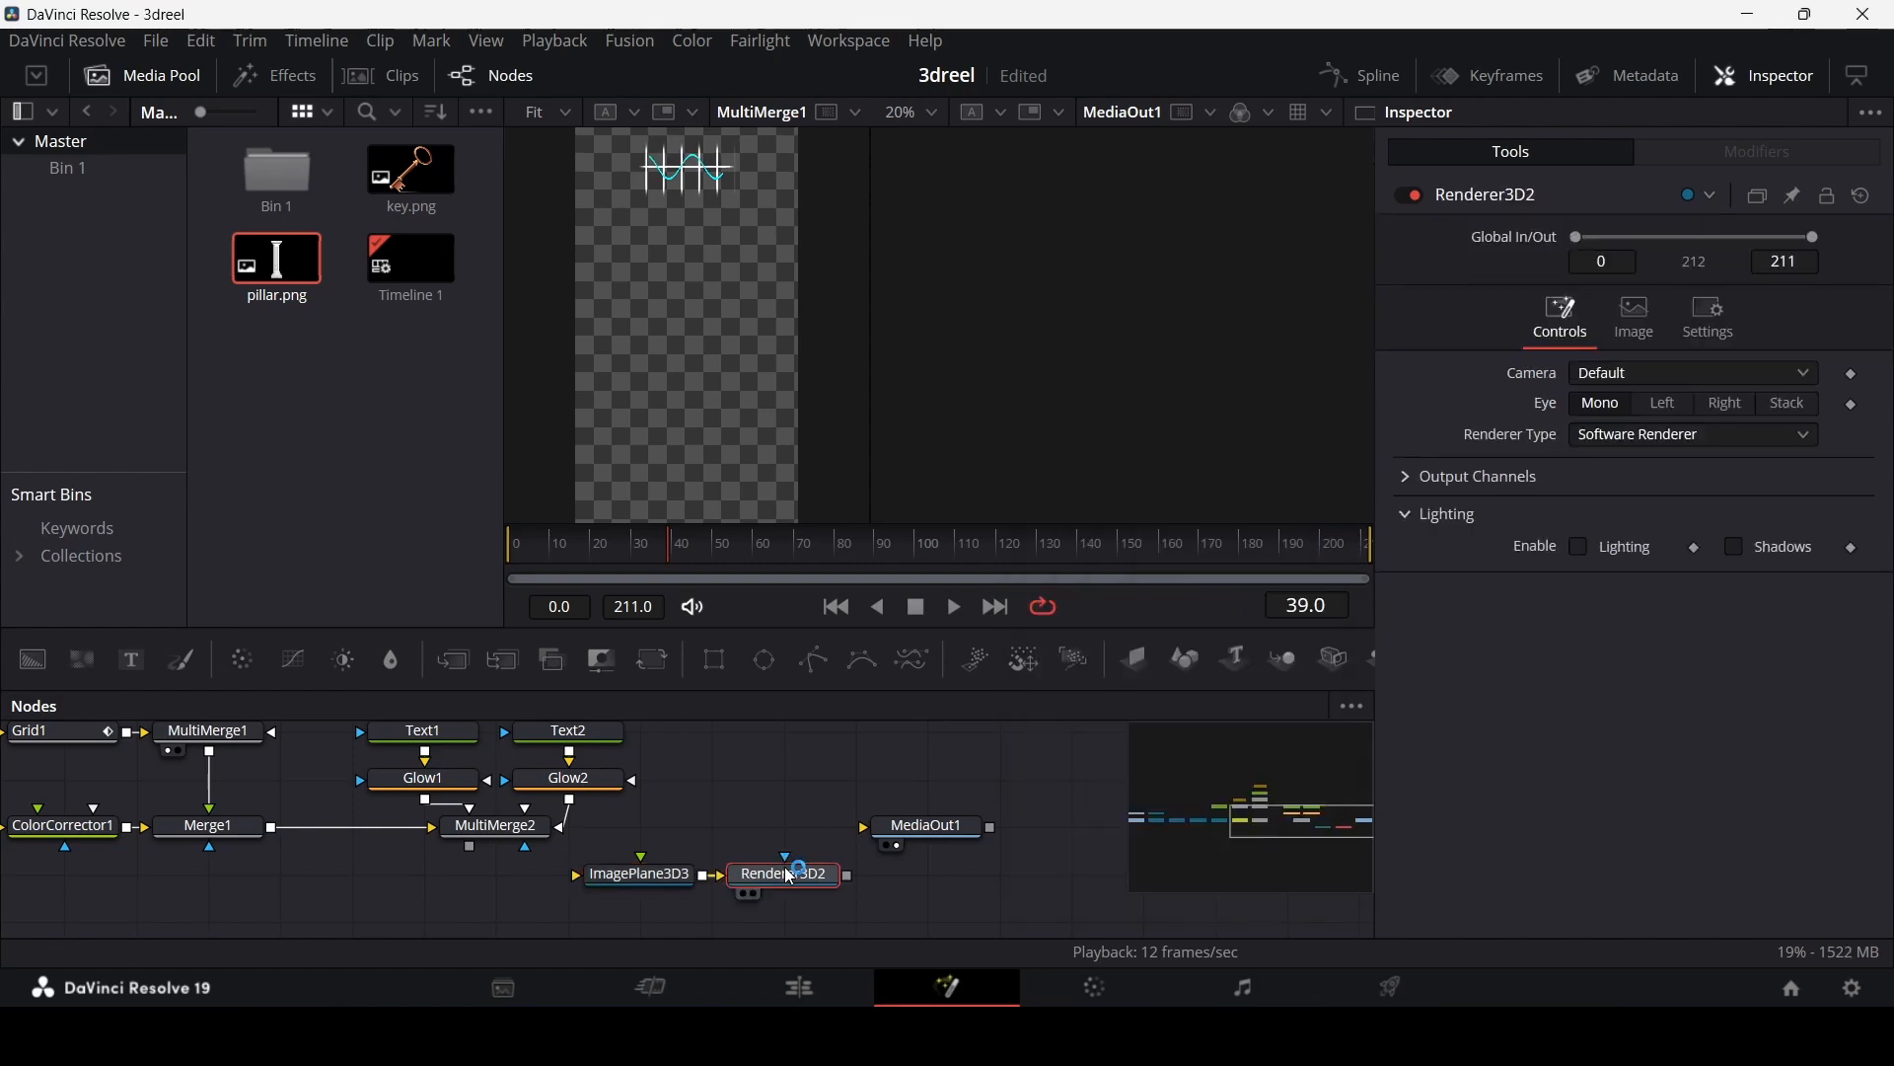
Step: Connect Renderer3D2 to MediaOut1 and MultiMerge2 to ImagePlane3D3, and shift the two new 3D nodes closer to MediaOut1
left_click_drag(849, 875, 1073, 875)
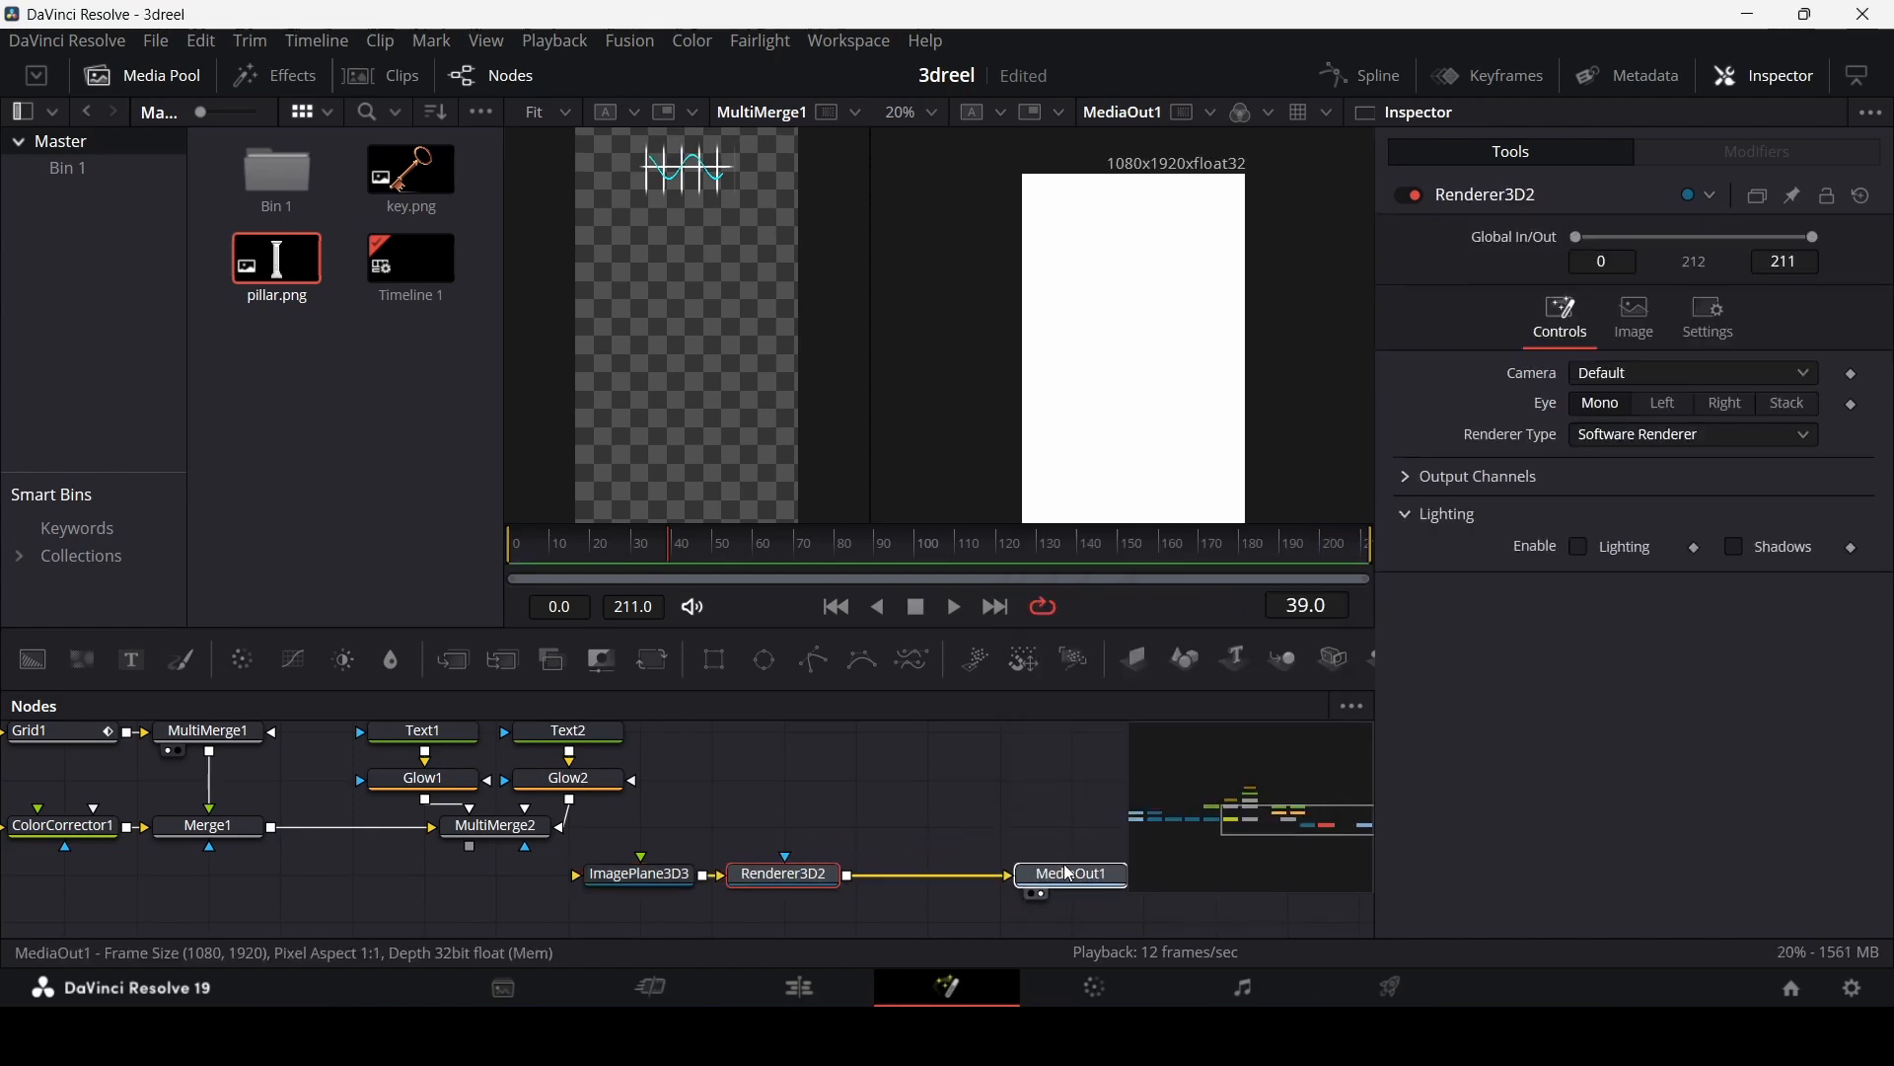
left_click_drag(469, 845, 639, 881)
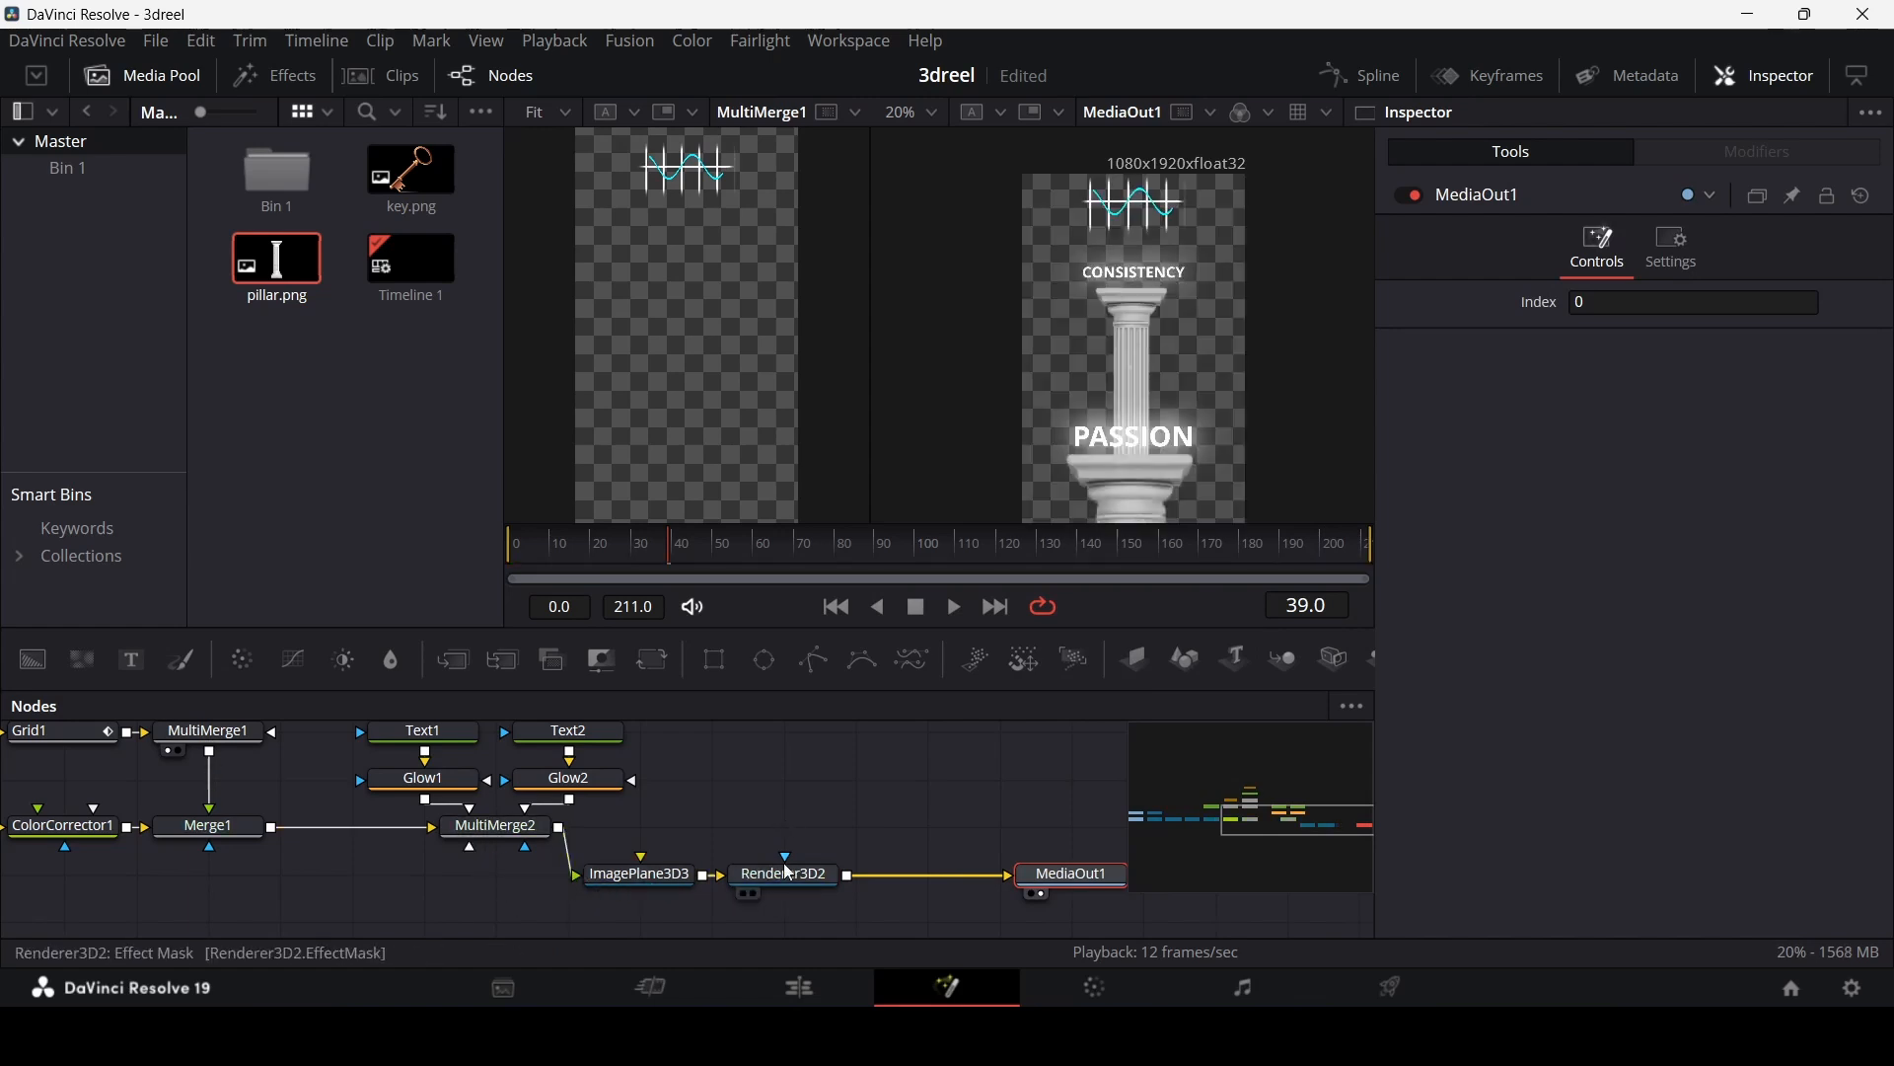
left_click_drag(672, 854, 794, 873)
left_click(820, 853)
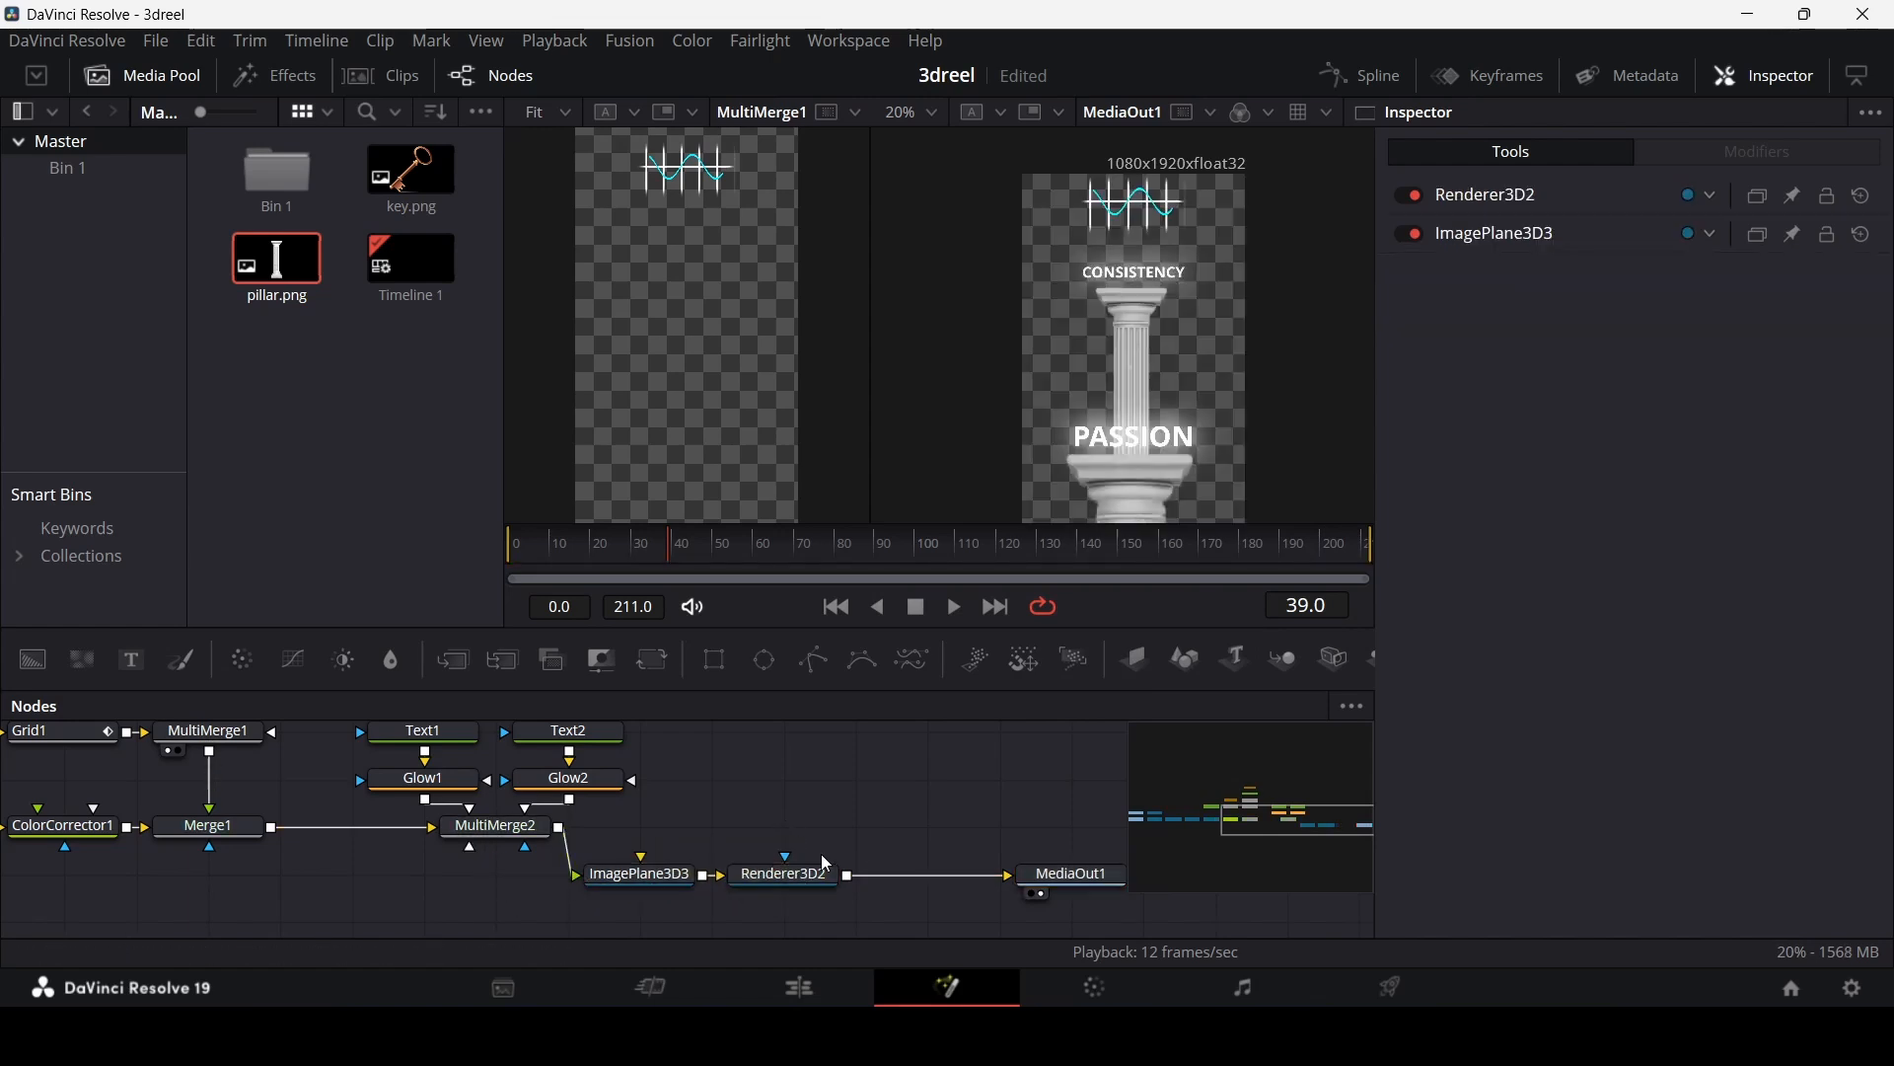
left_click_drag(643, 850, 784, 896)
left_click_drag(795, 873, 866, 874)
left_click(829, 852)
left_click(768, 877)
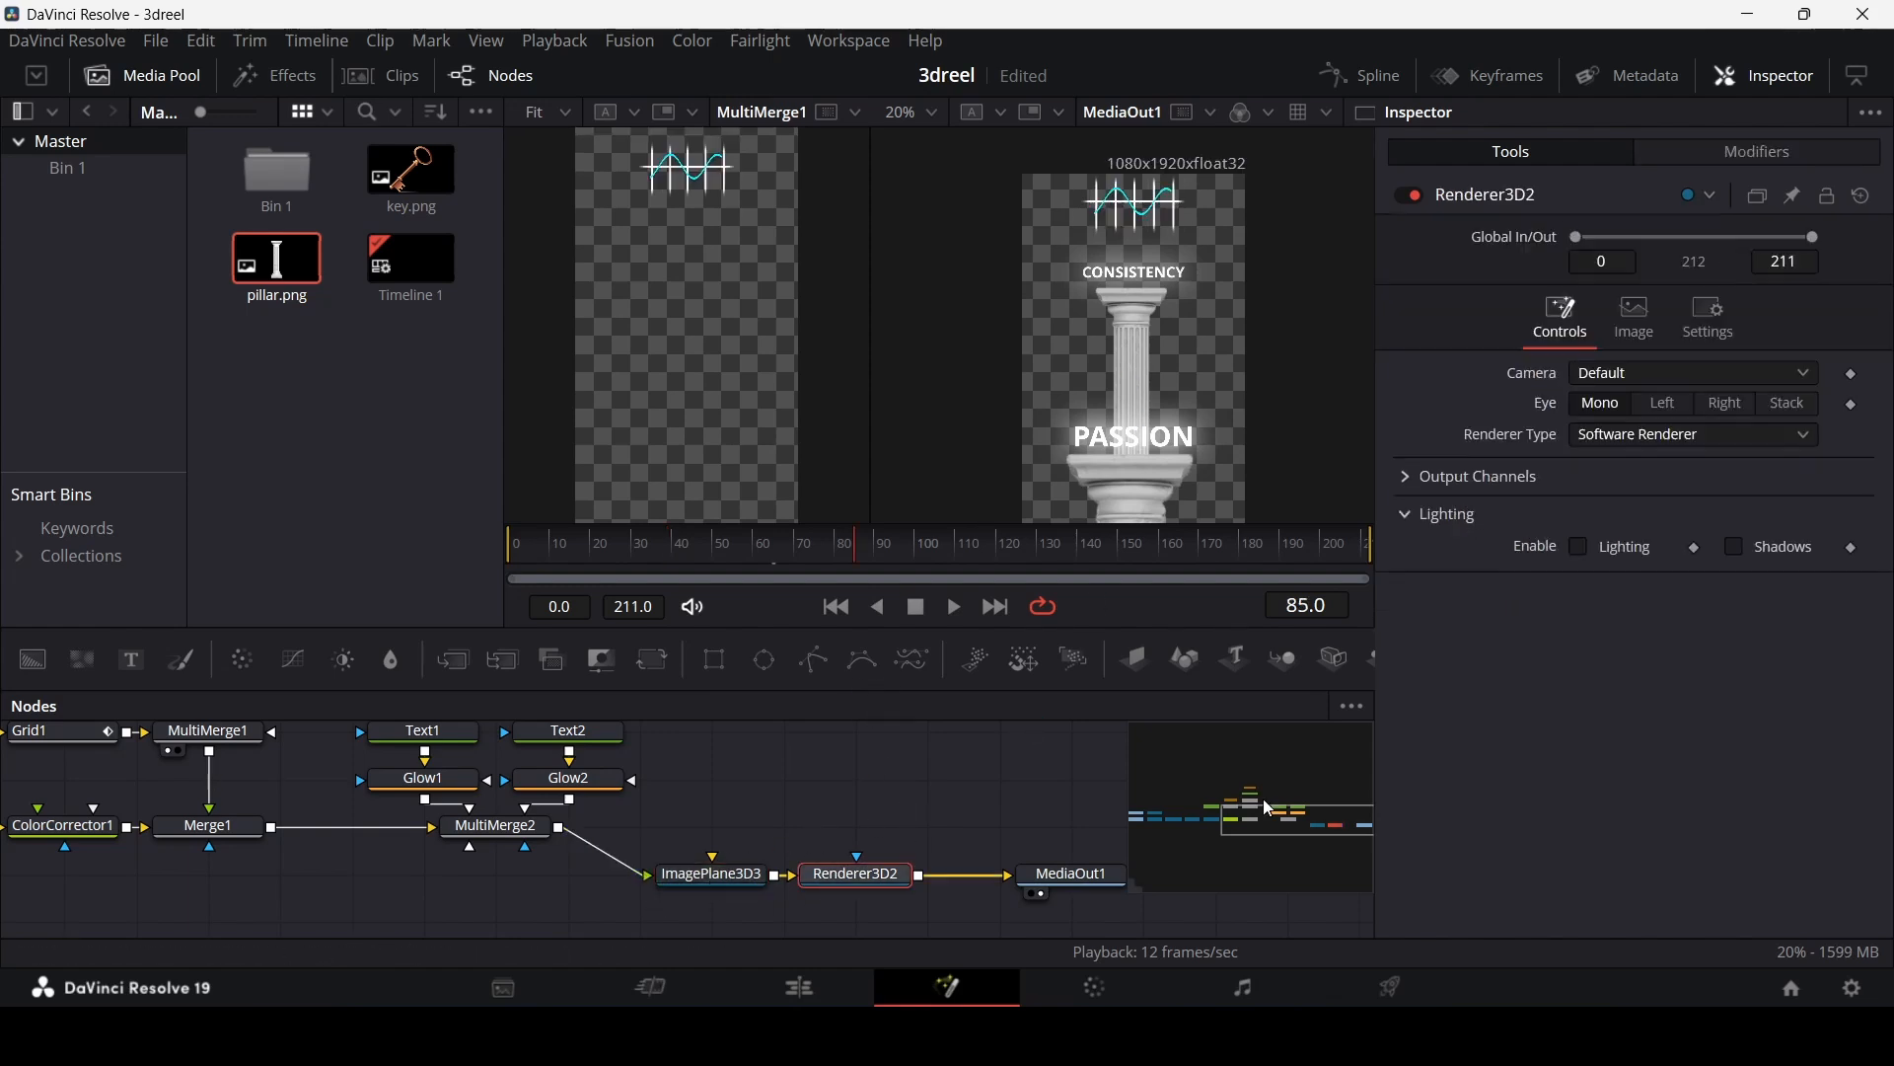
Step: Delete the Transform3D1 node between Merge3D1 and Renderer3D1
left_click_drag(1244, 816, 1228, 816)
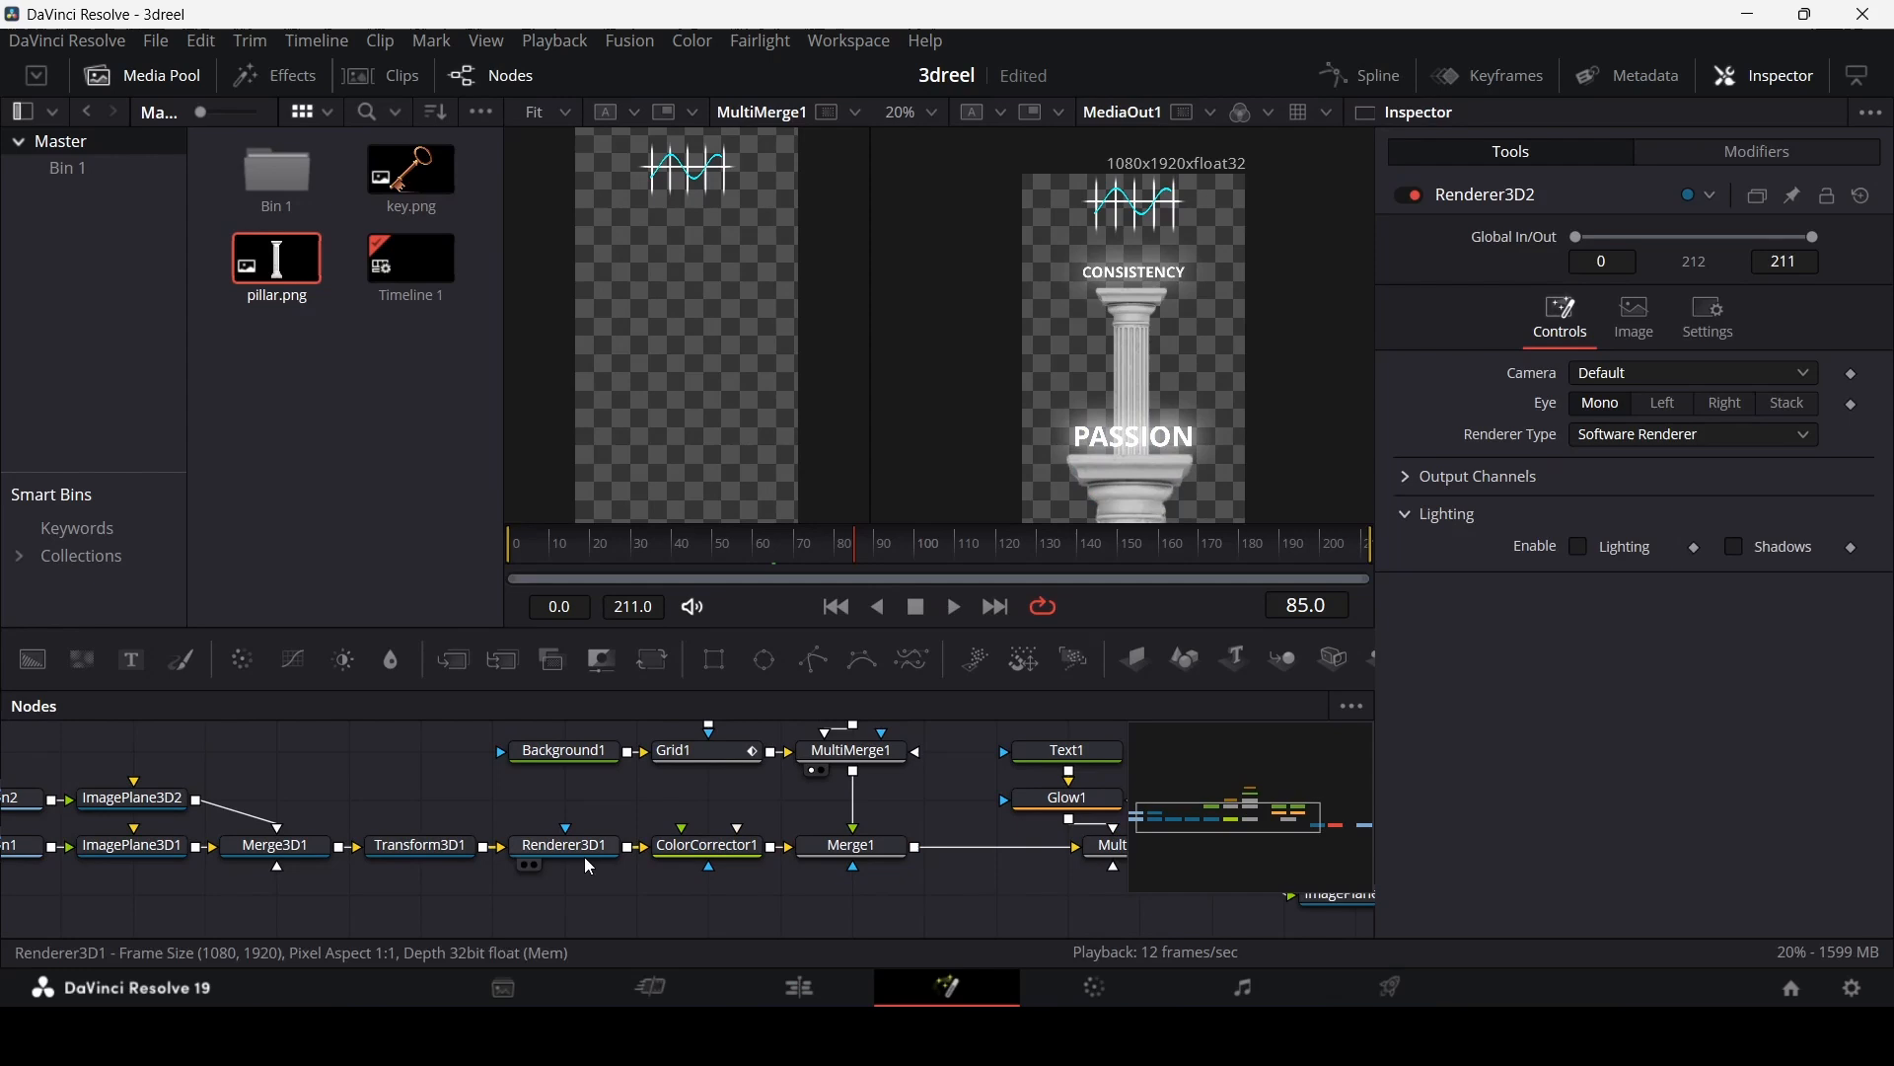
left_click(434, 847)
key("Delete")
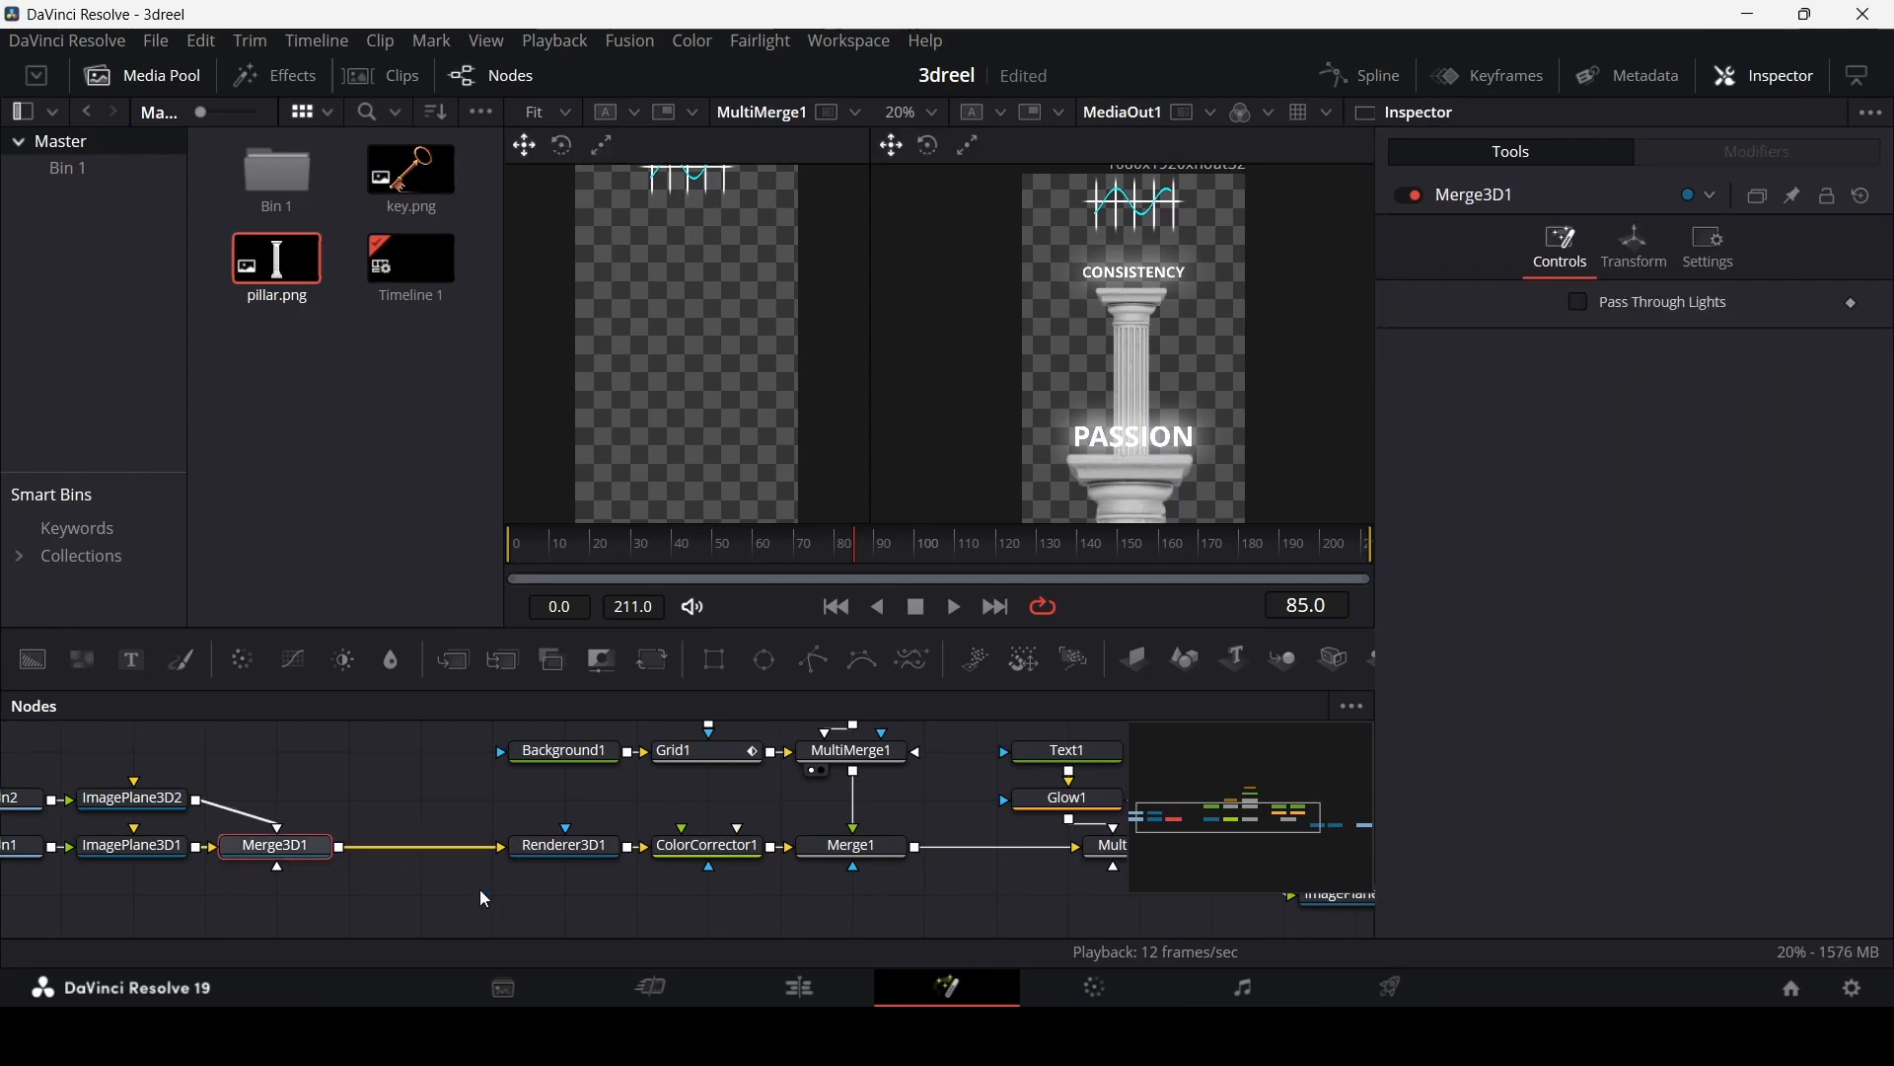
Step: Keyframe ImagePlane3D3's Y and Z translation at 0.0 on frame 110
left_click_drag(1238, 819, 1324, 834)
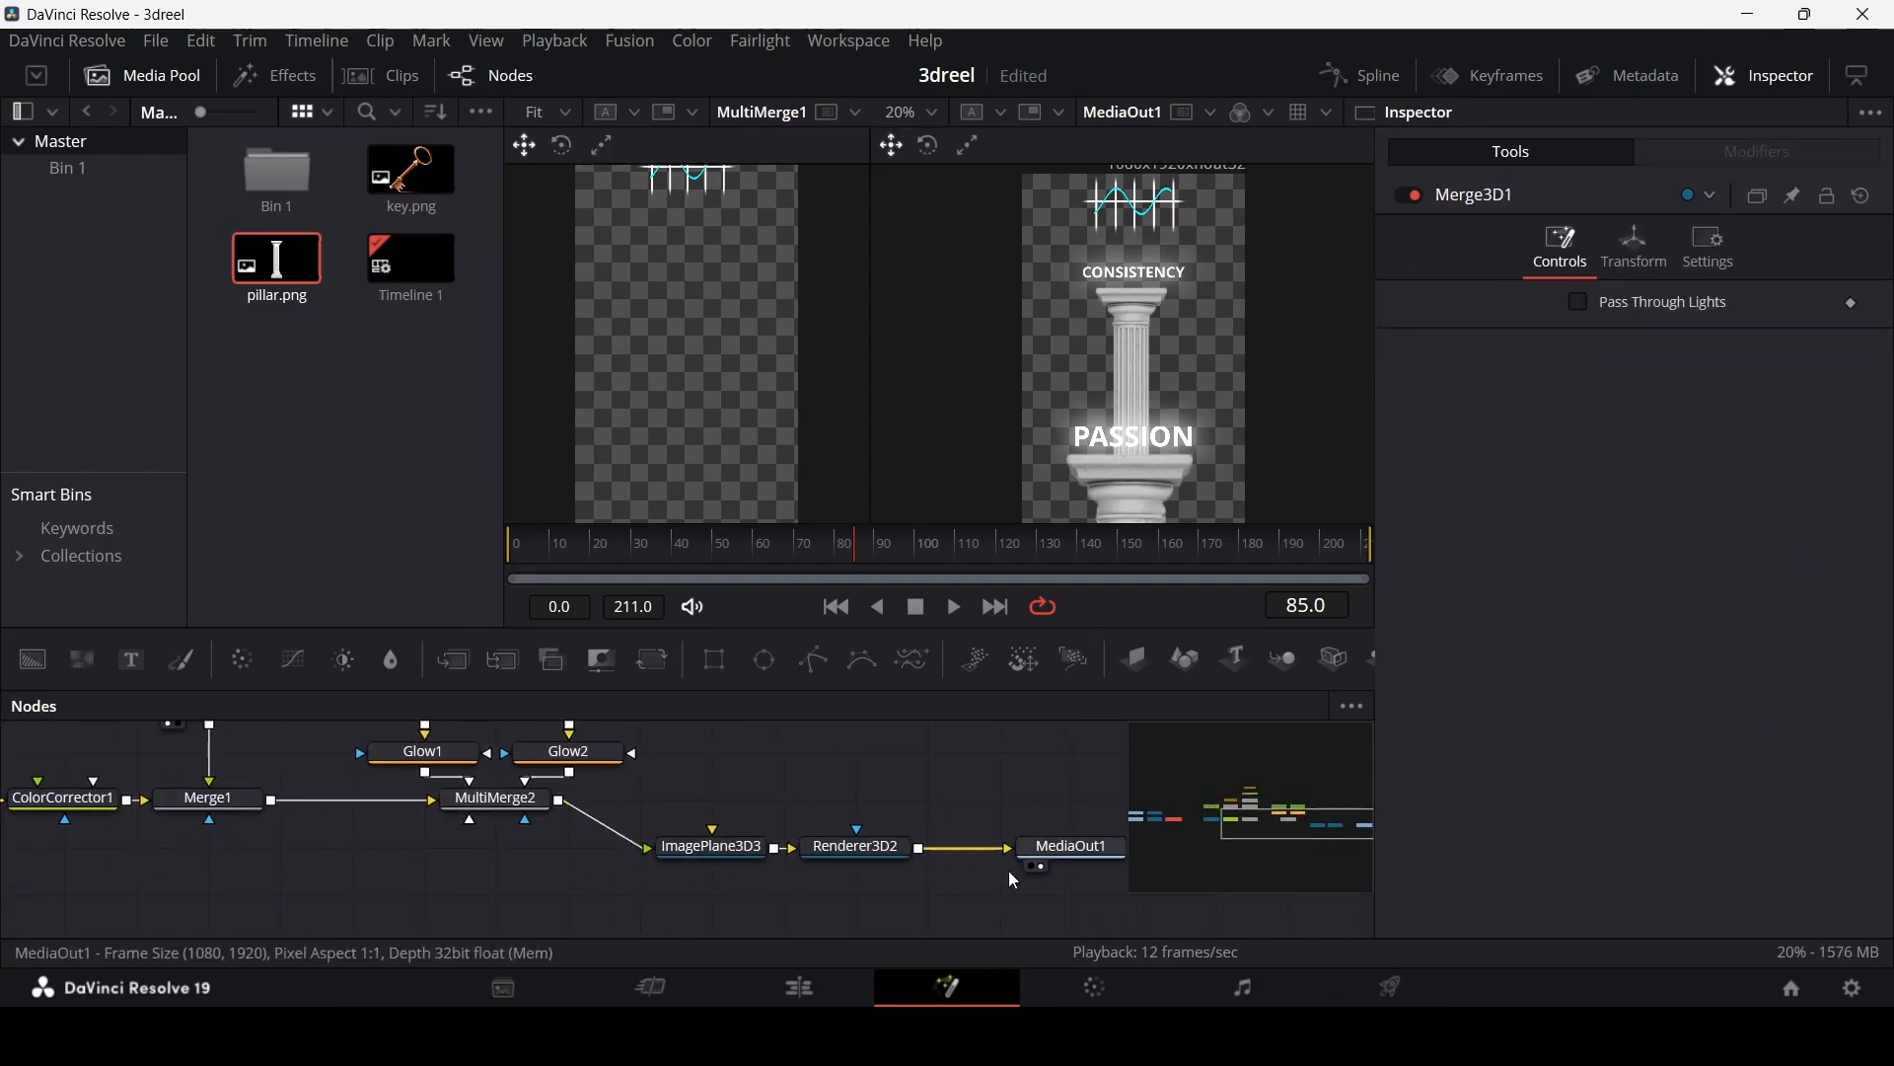
left_click(703, 855)
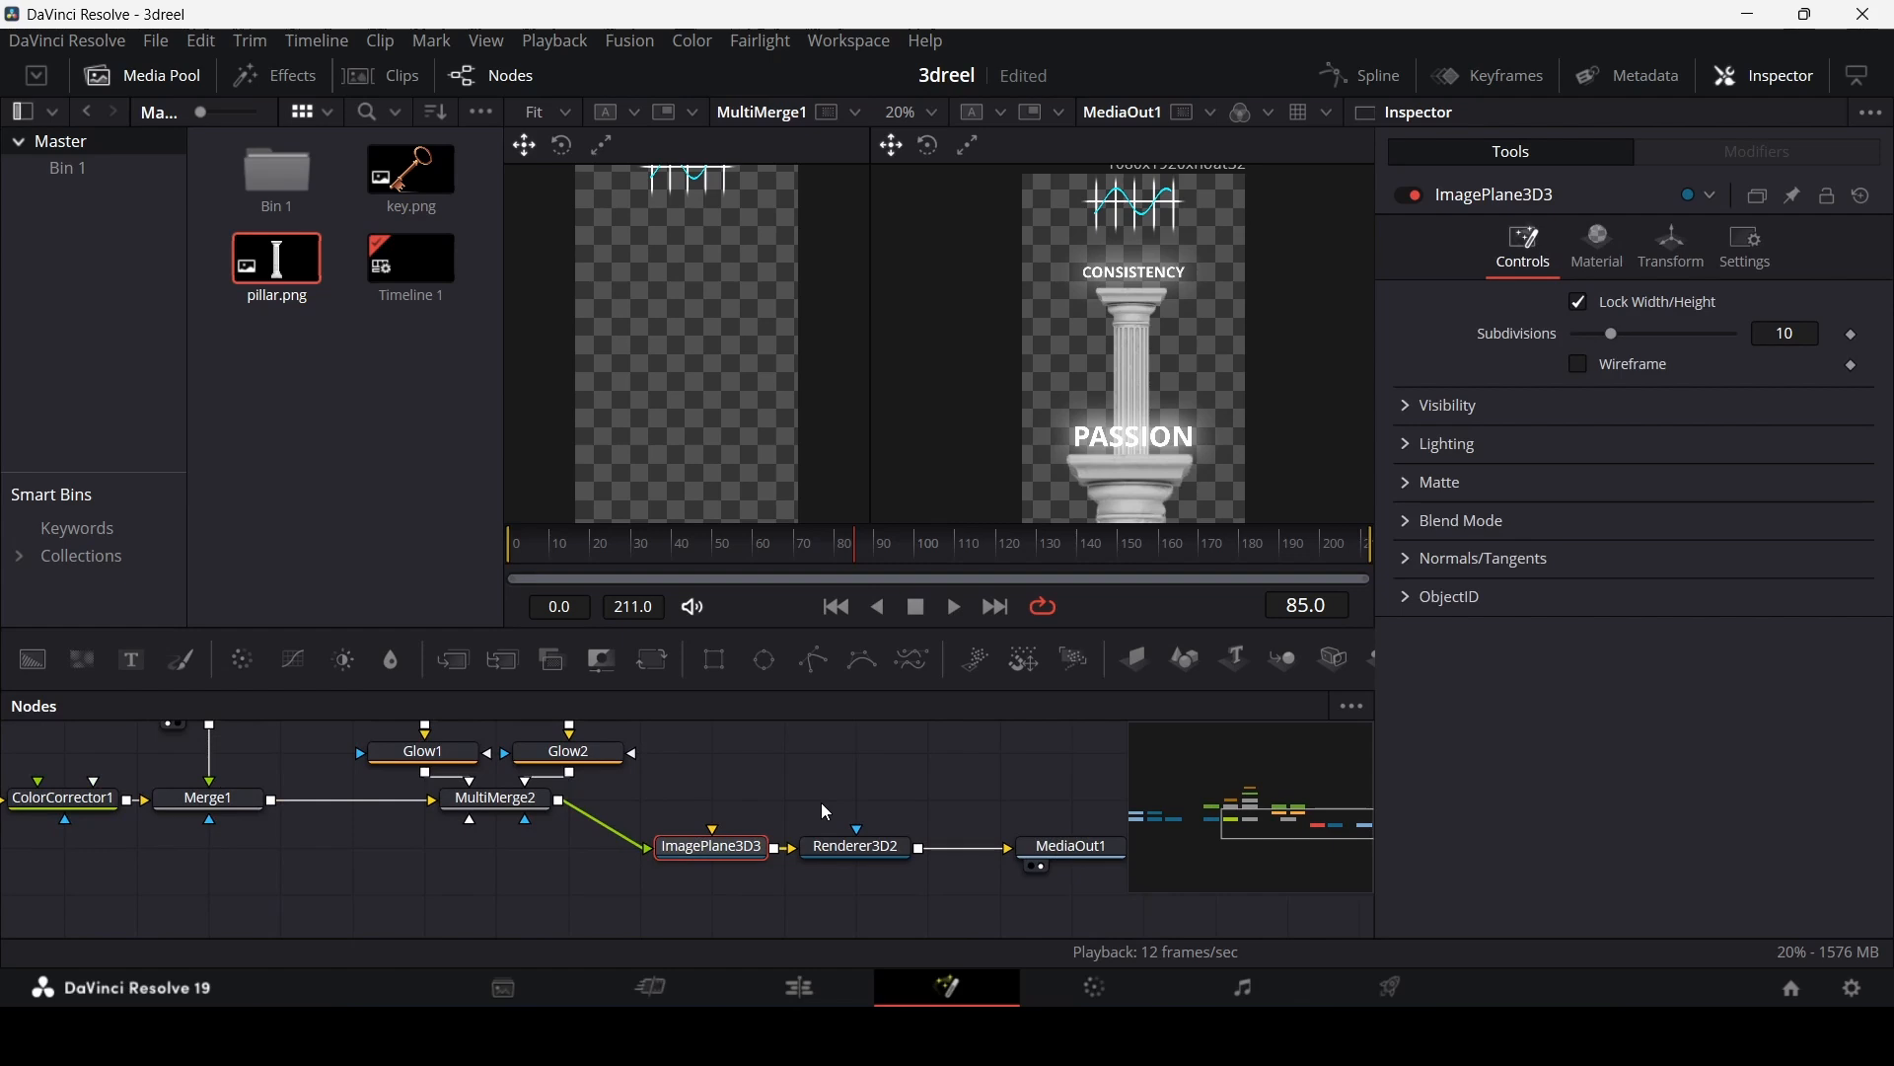
left_click_drag(981, 544, 956, 565)
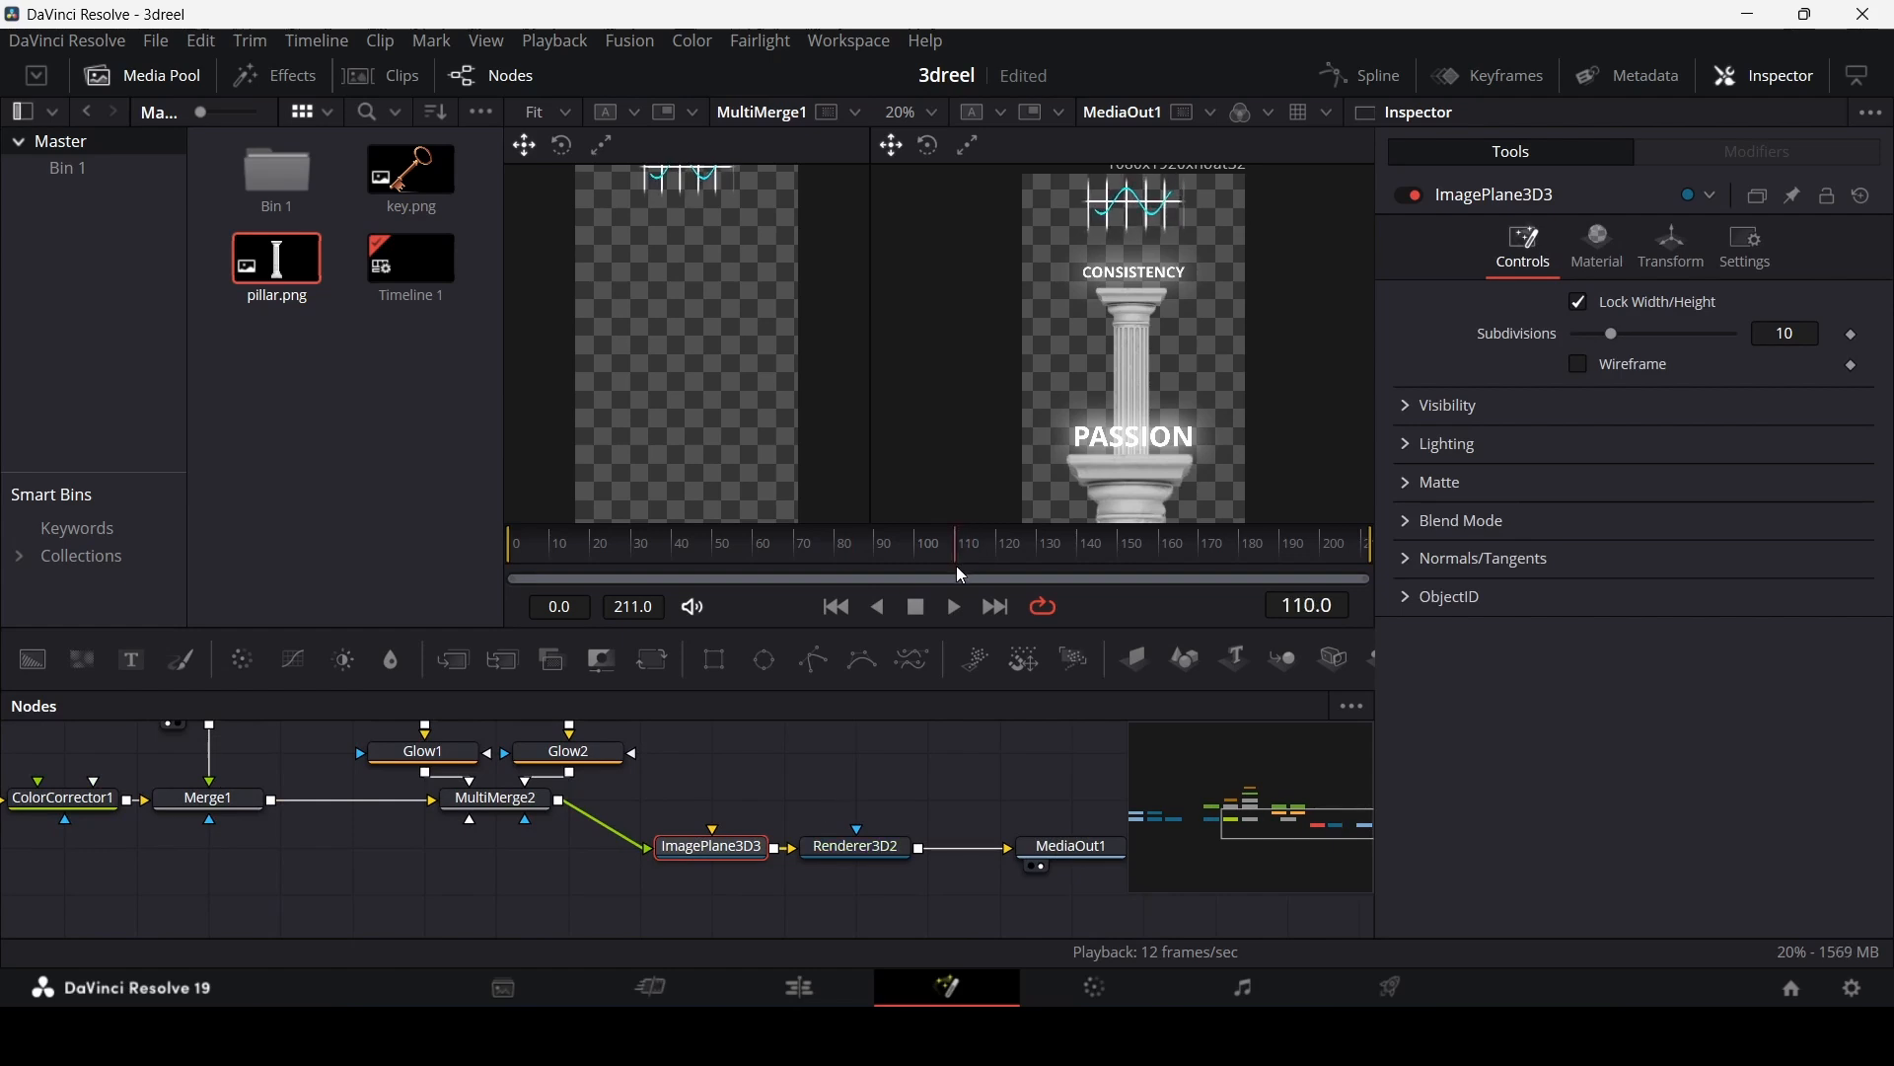
left_click(1674, 249)
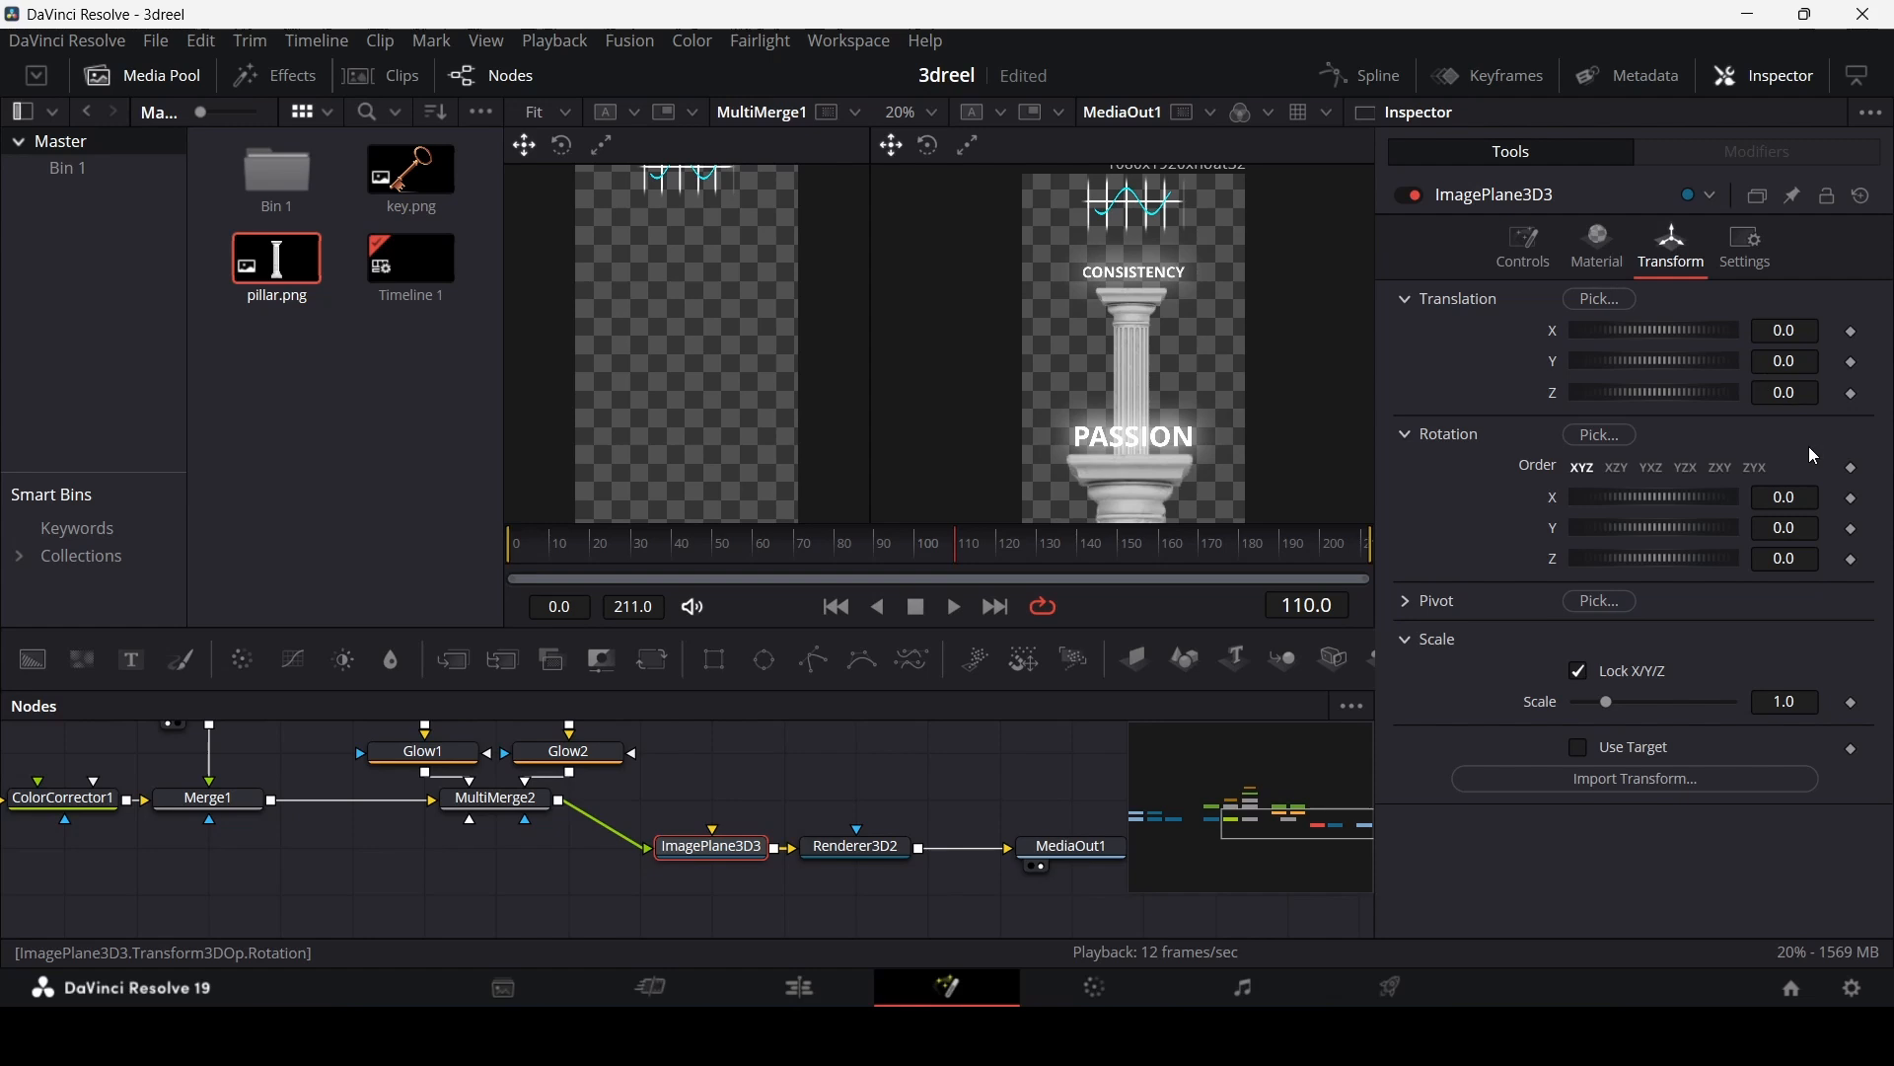
left_click(1851, 364)
left_click(1850, 395)
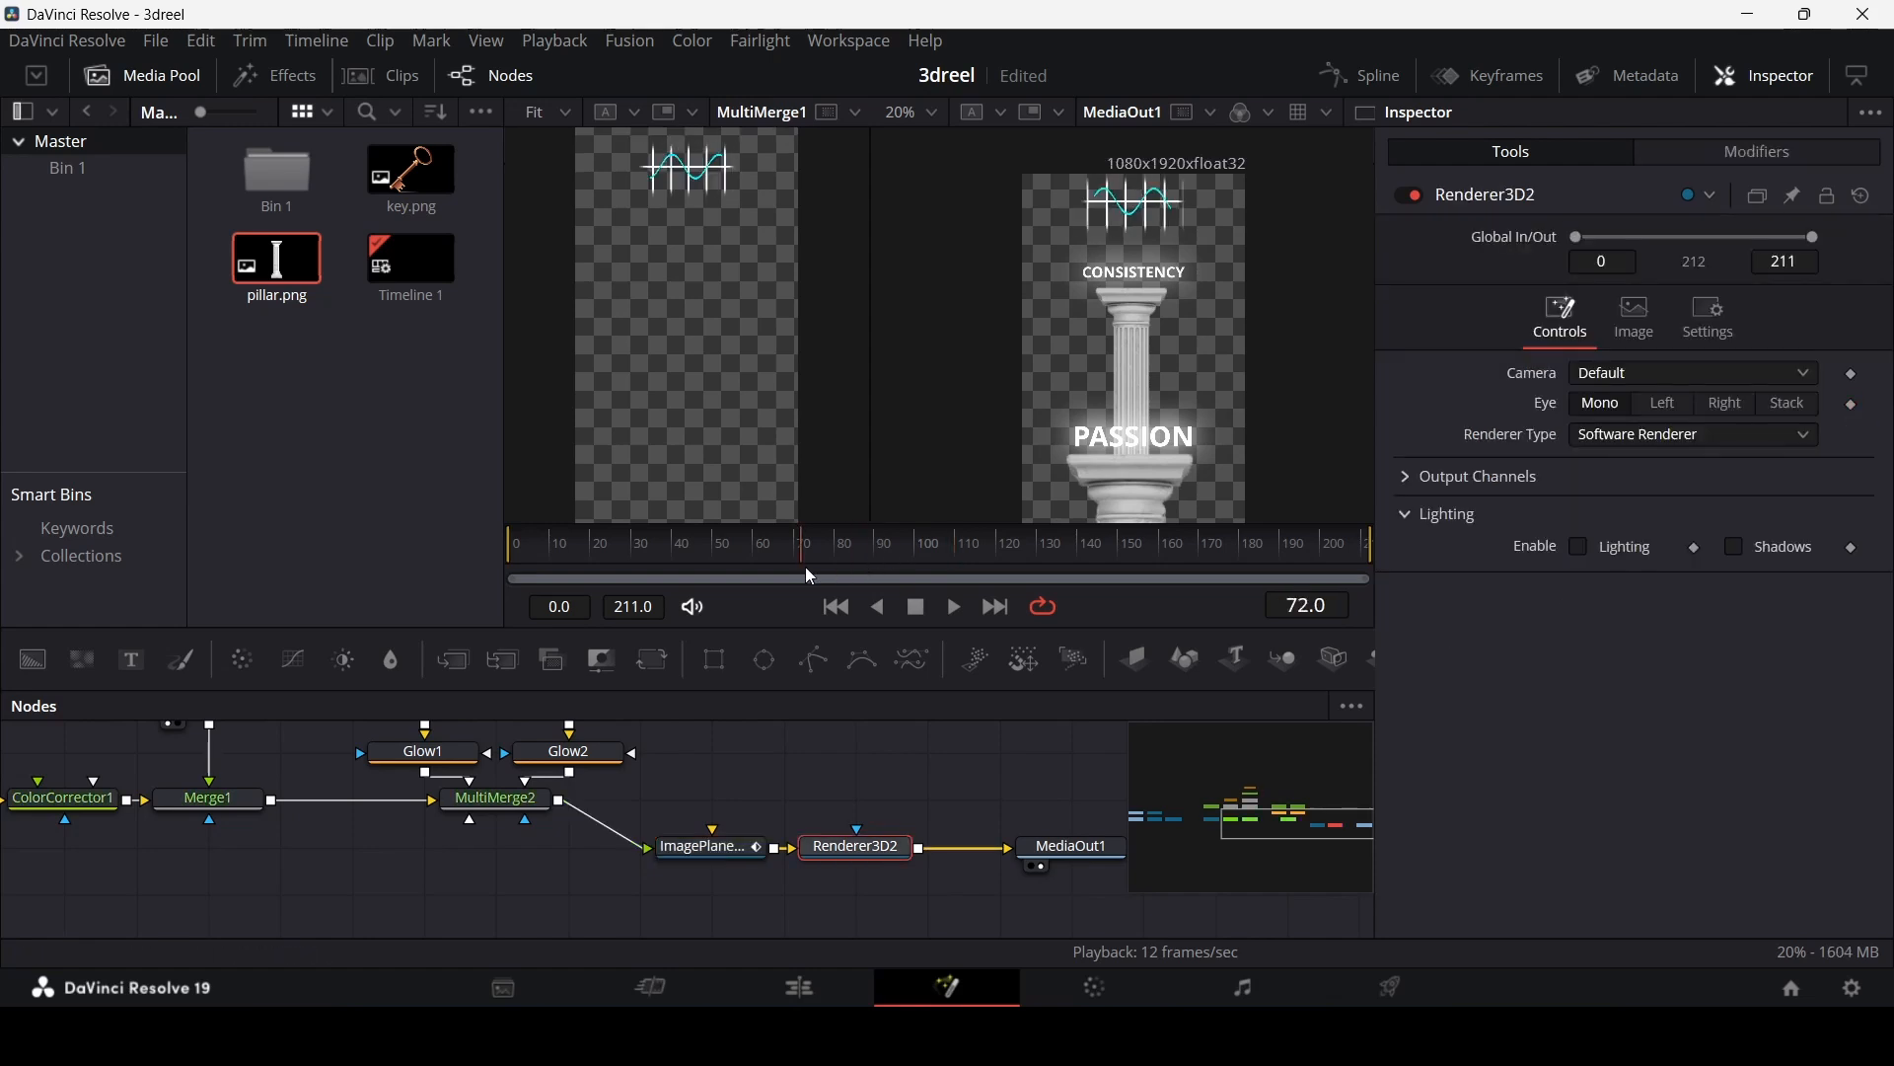
Step: At frame 71, set ImagePlane3D3's translation to Y -0.5 and Z 0.83
left_click_drag(805, 567, 801, 571)
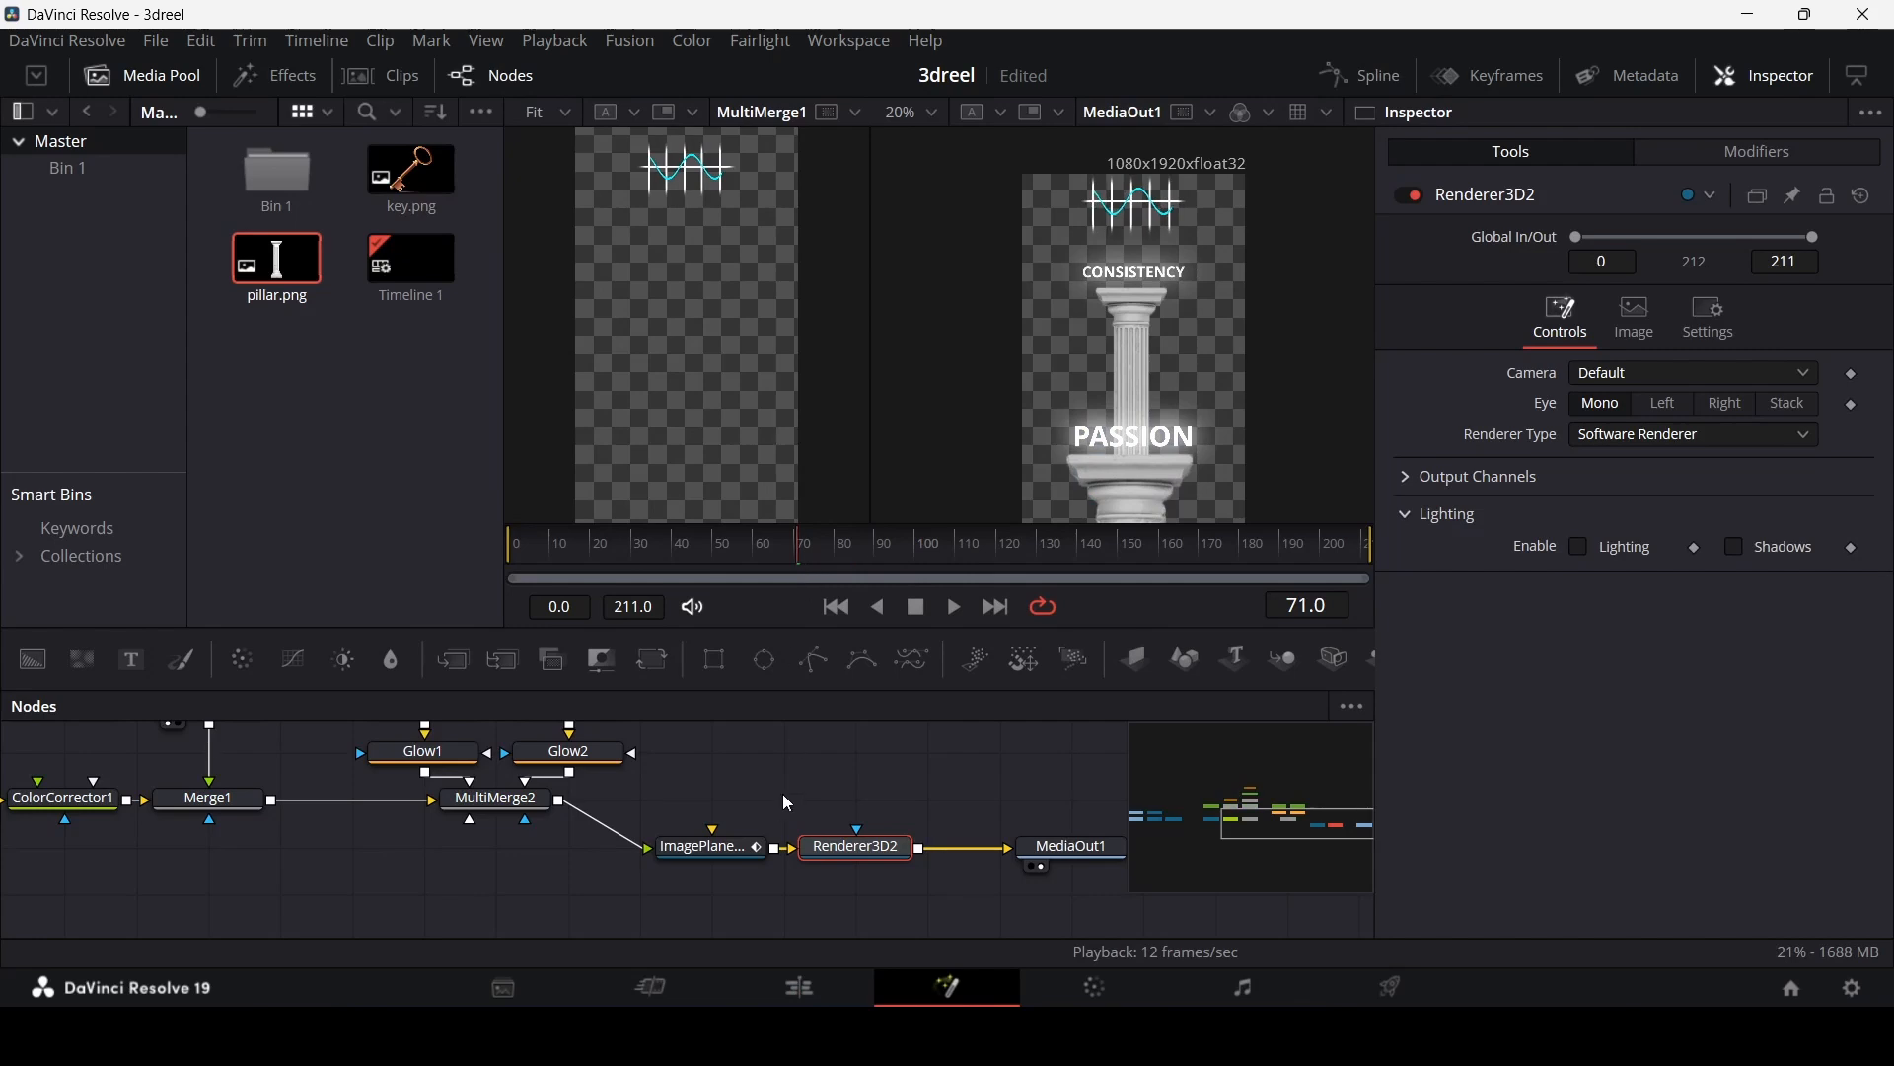
left_click(710, 846)
left_click(1795, 365)
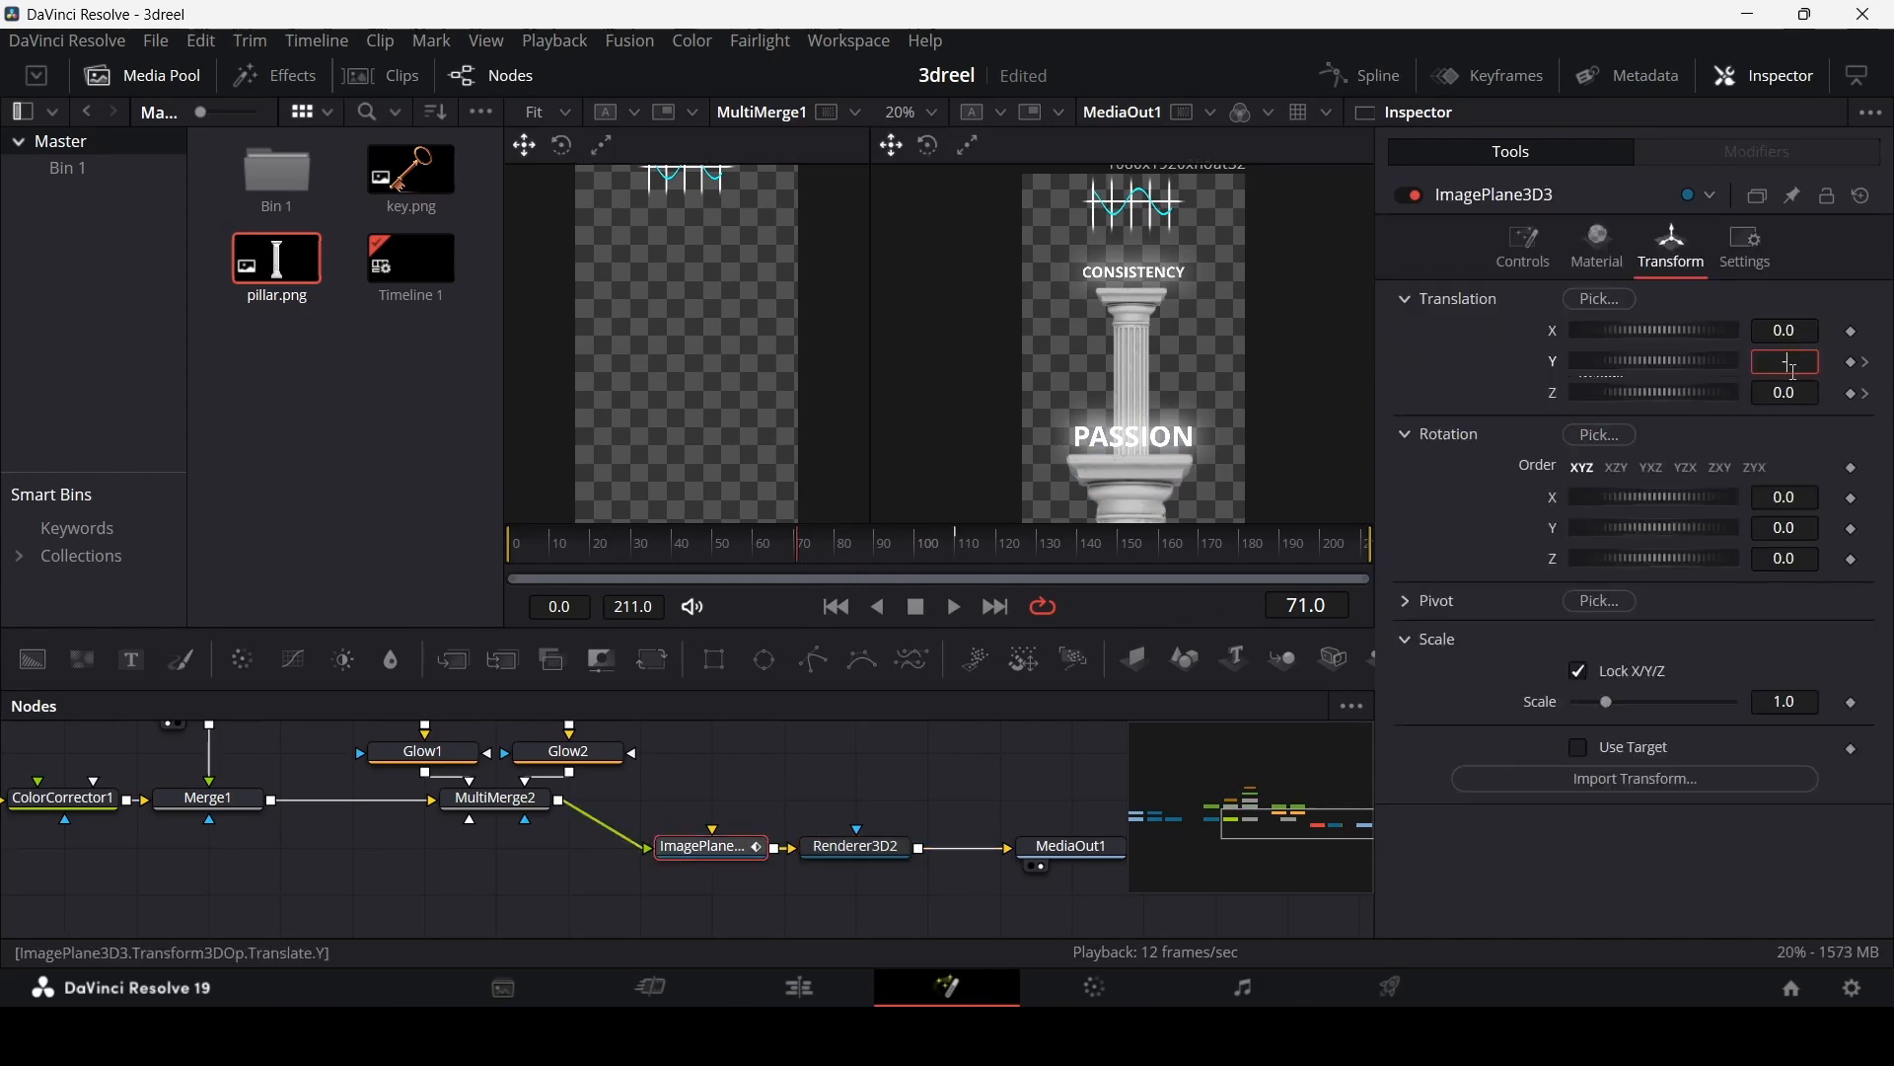
key("Tab")
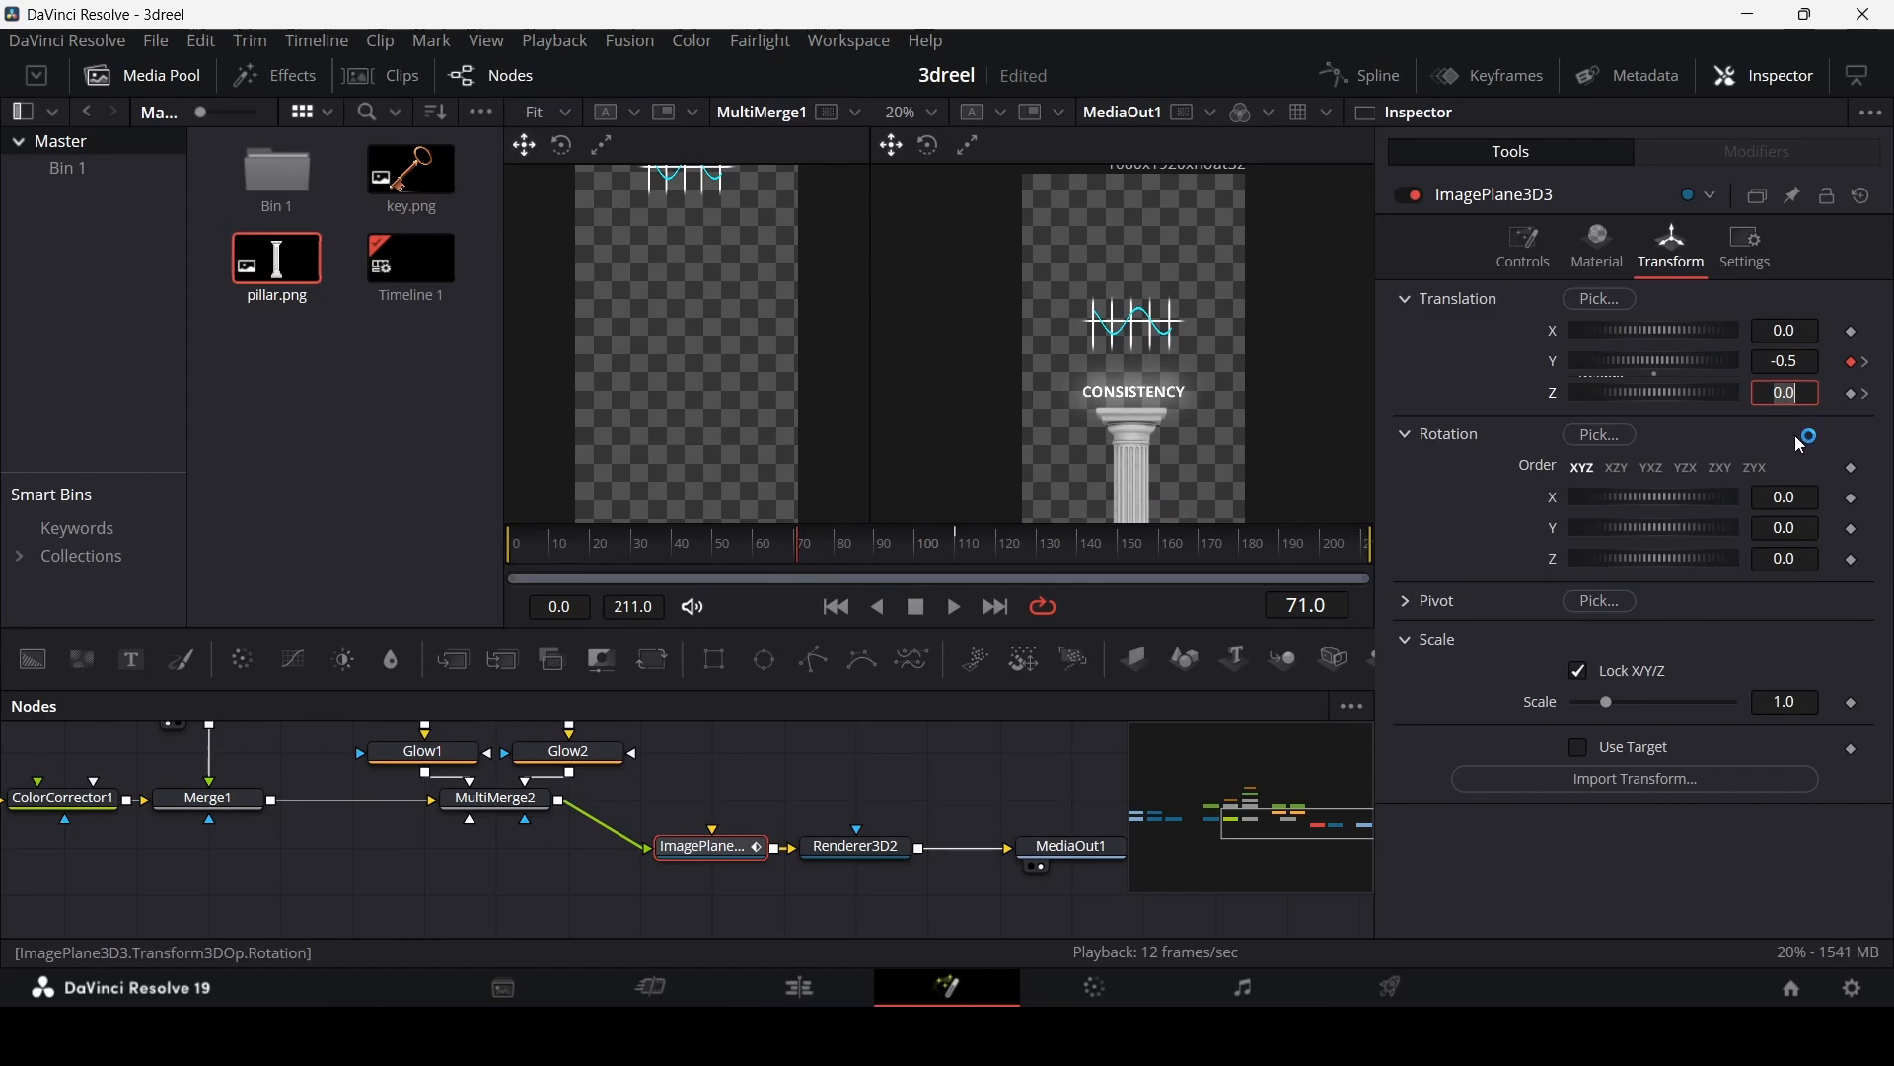
type("1.16")
key("Tab")
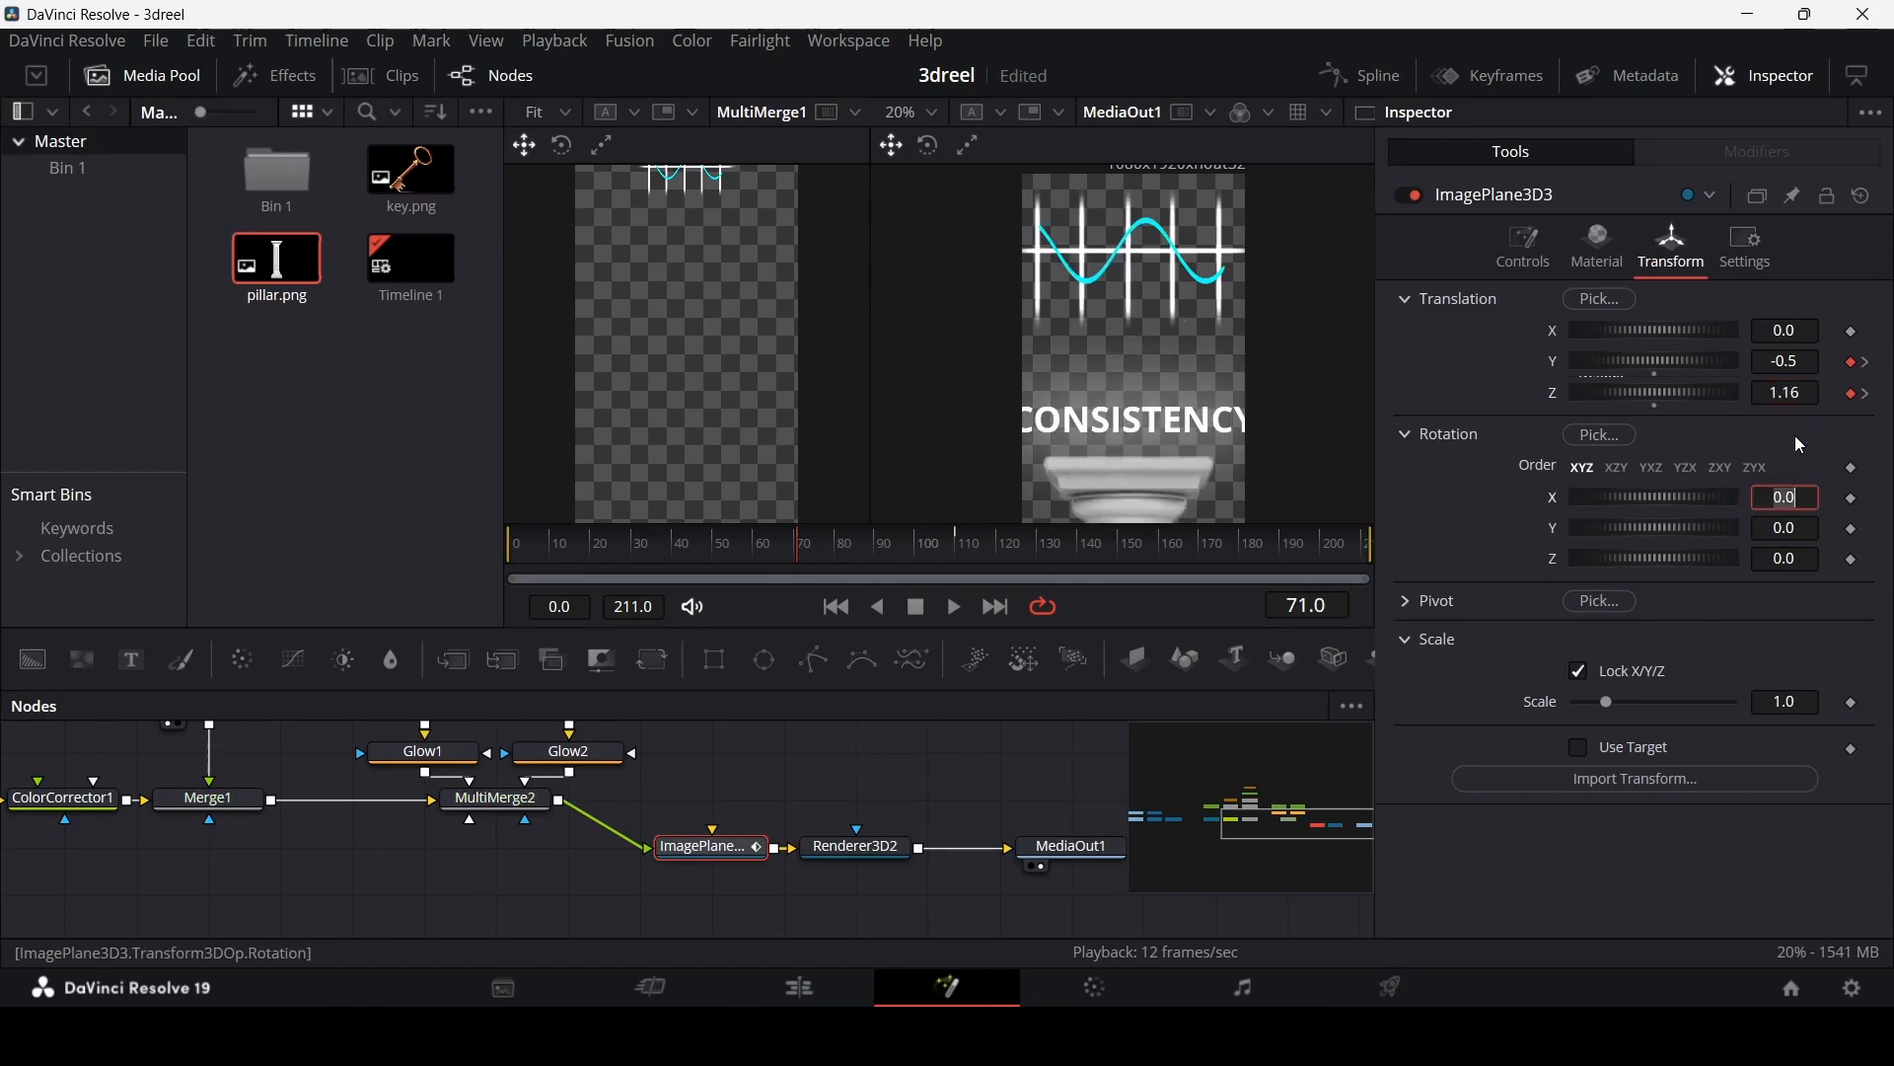
left_click(1786, 392)
type("0.81")
key("Return")
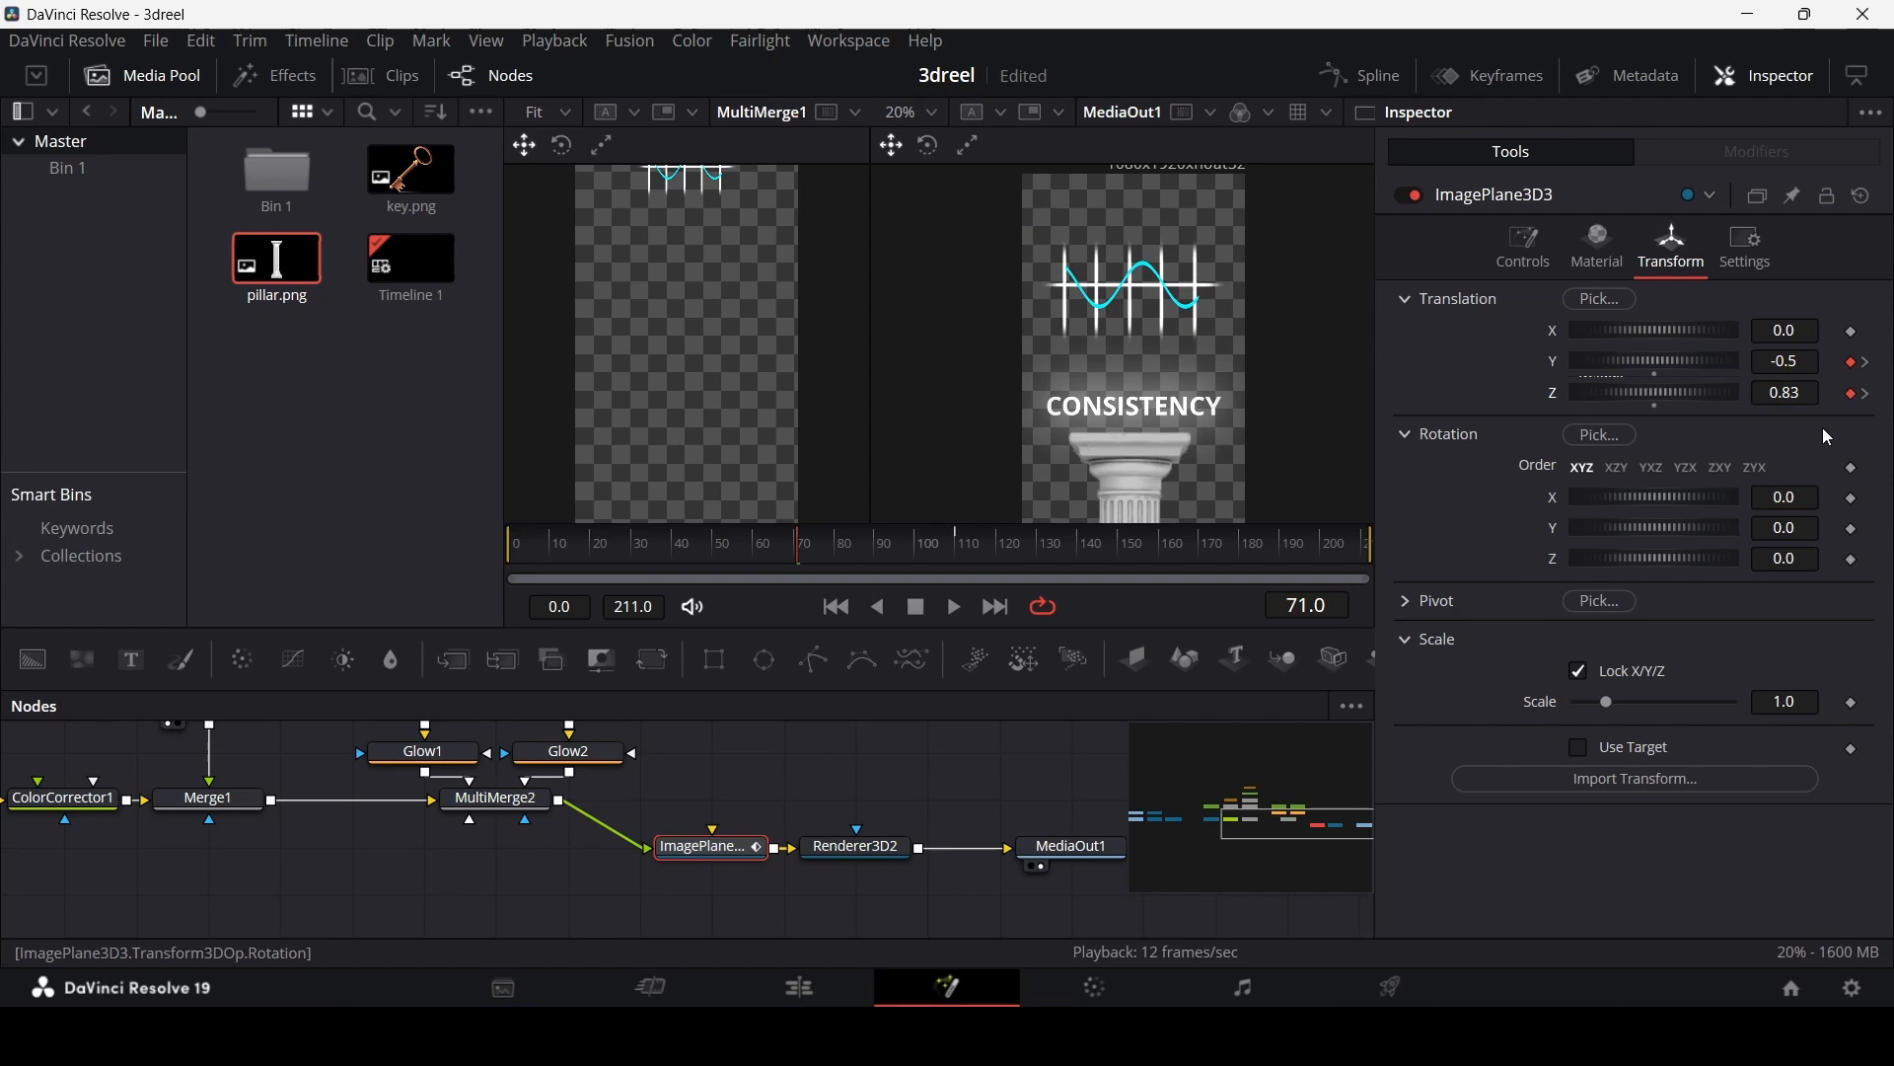
Step: Shift the starting Y and Z translation keyframes of ImagePlane3D3 from frame 71 to frame 70
left_click(795, 571)
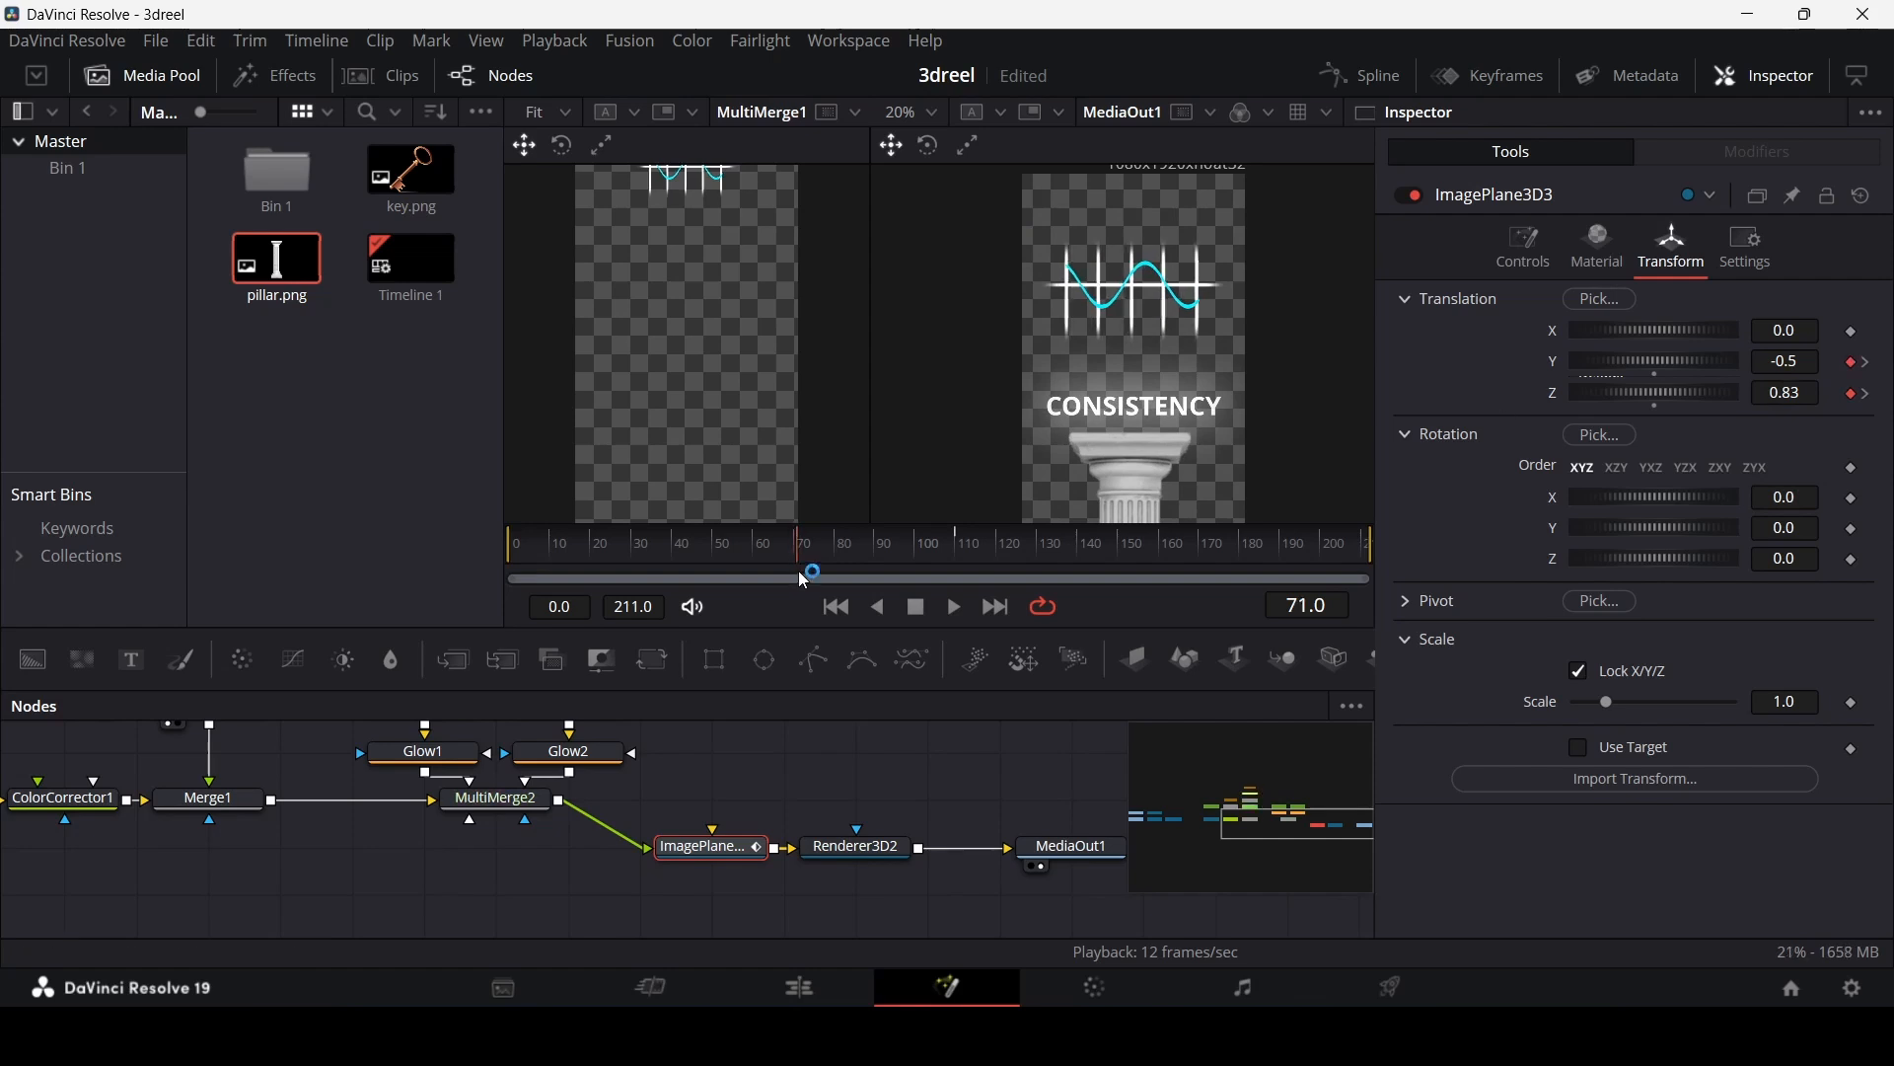
left_click(797, 570)
left_click(1852, 362)
left_click(1852, 394)
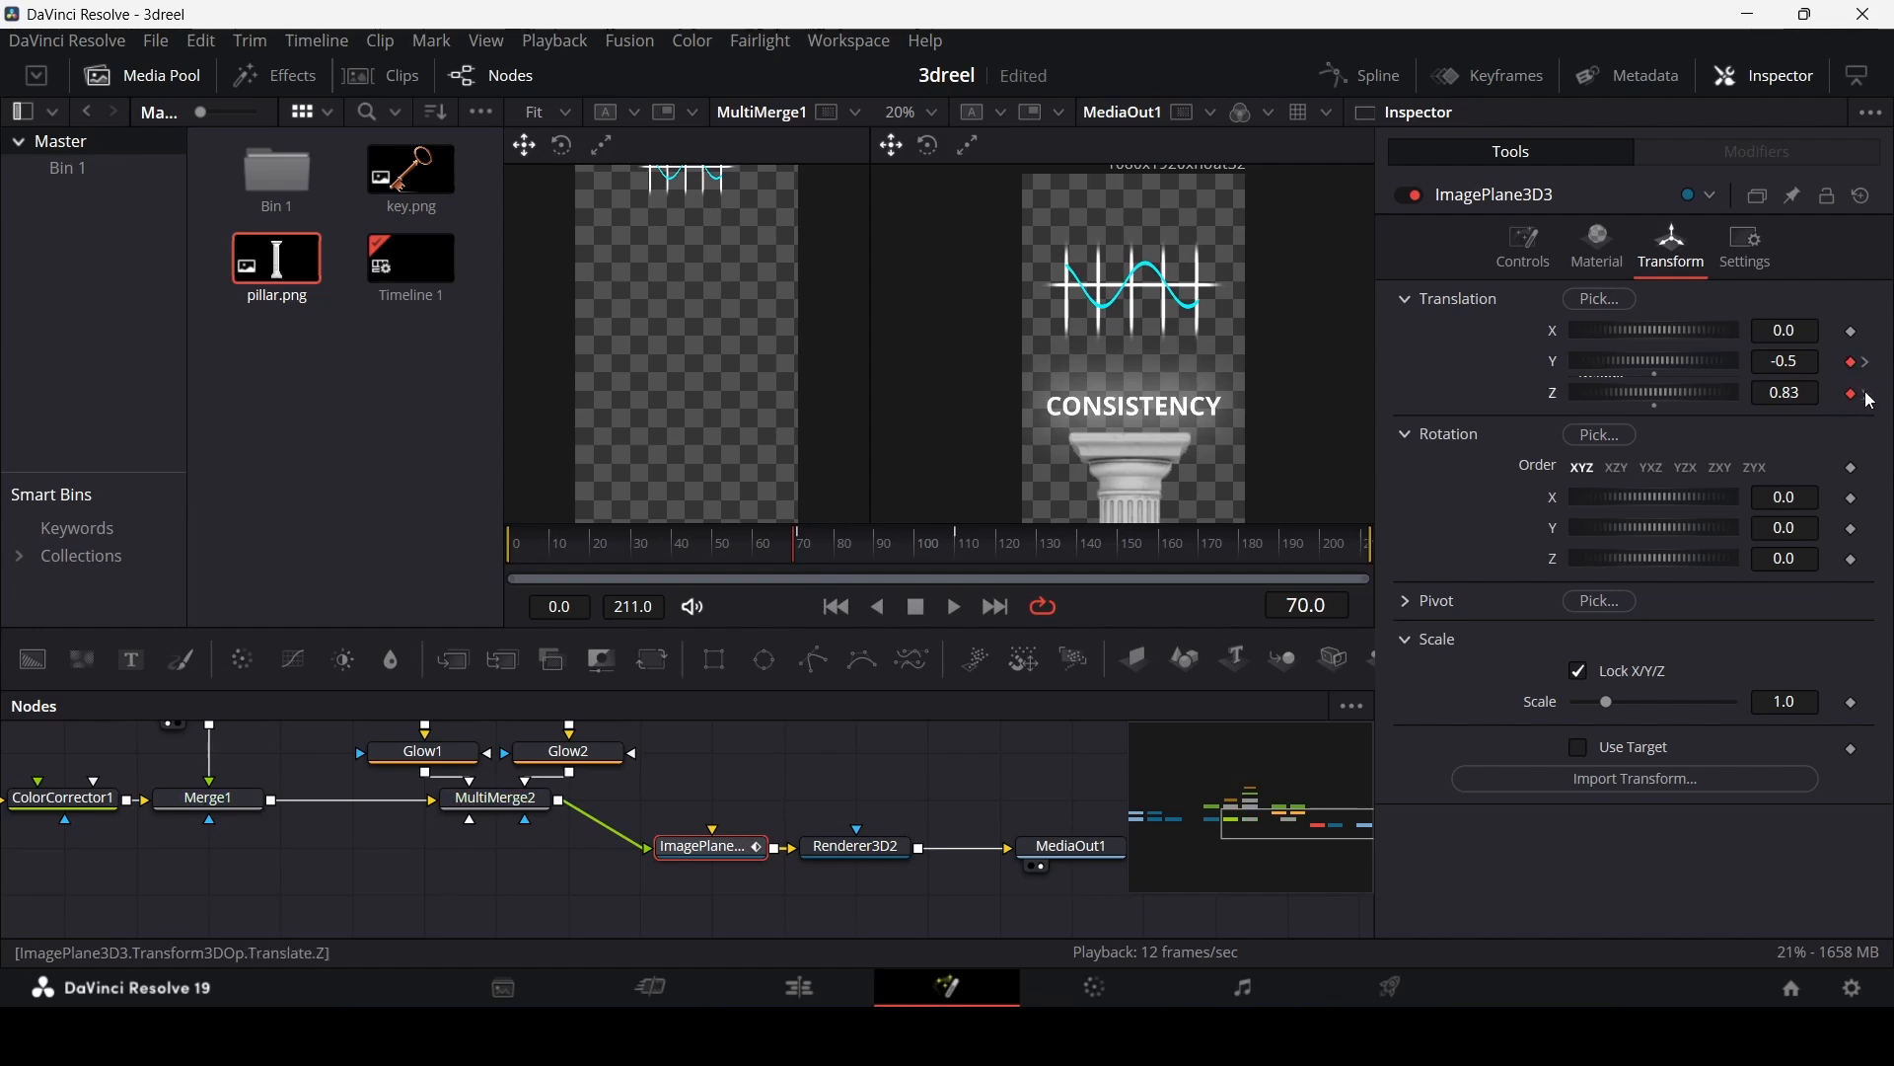
key("Right")
left_click(803, 548)
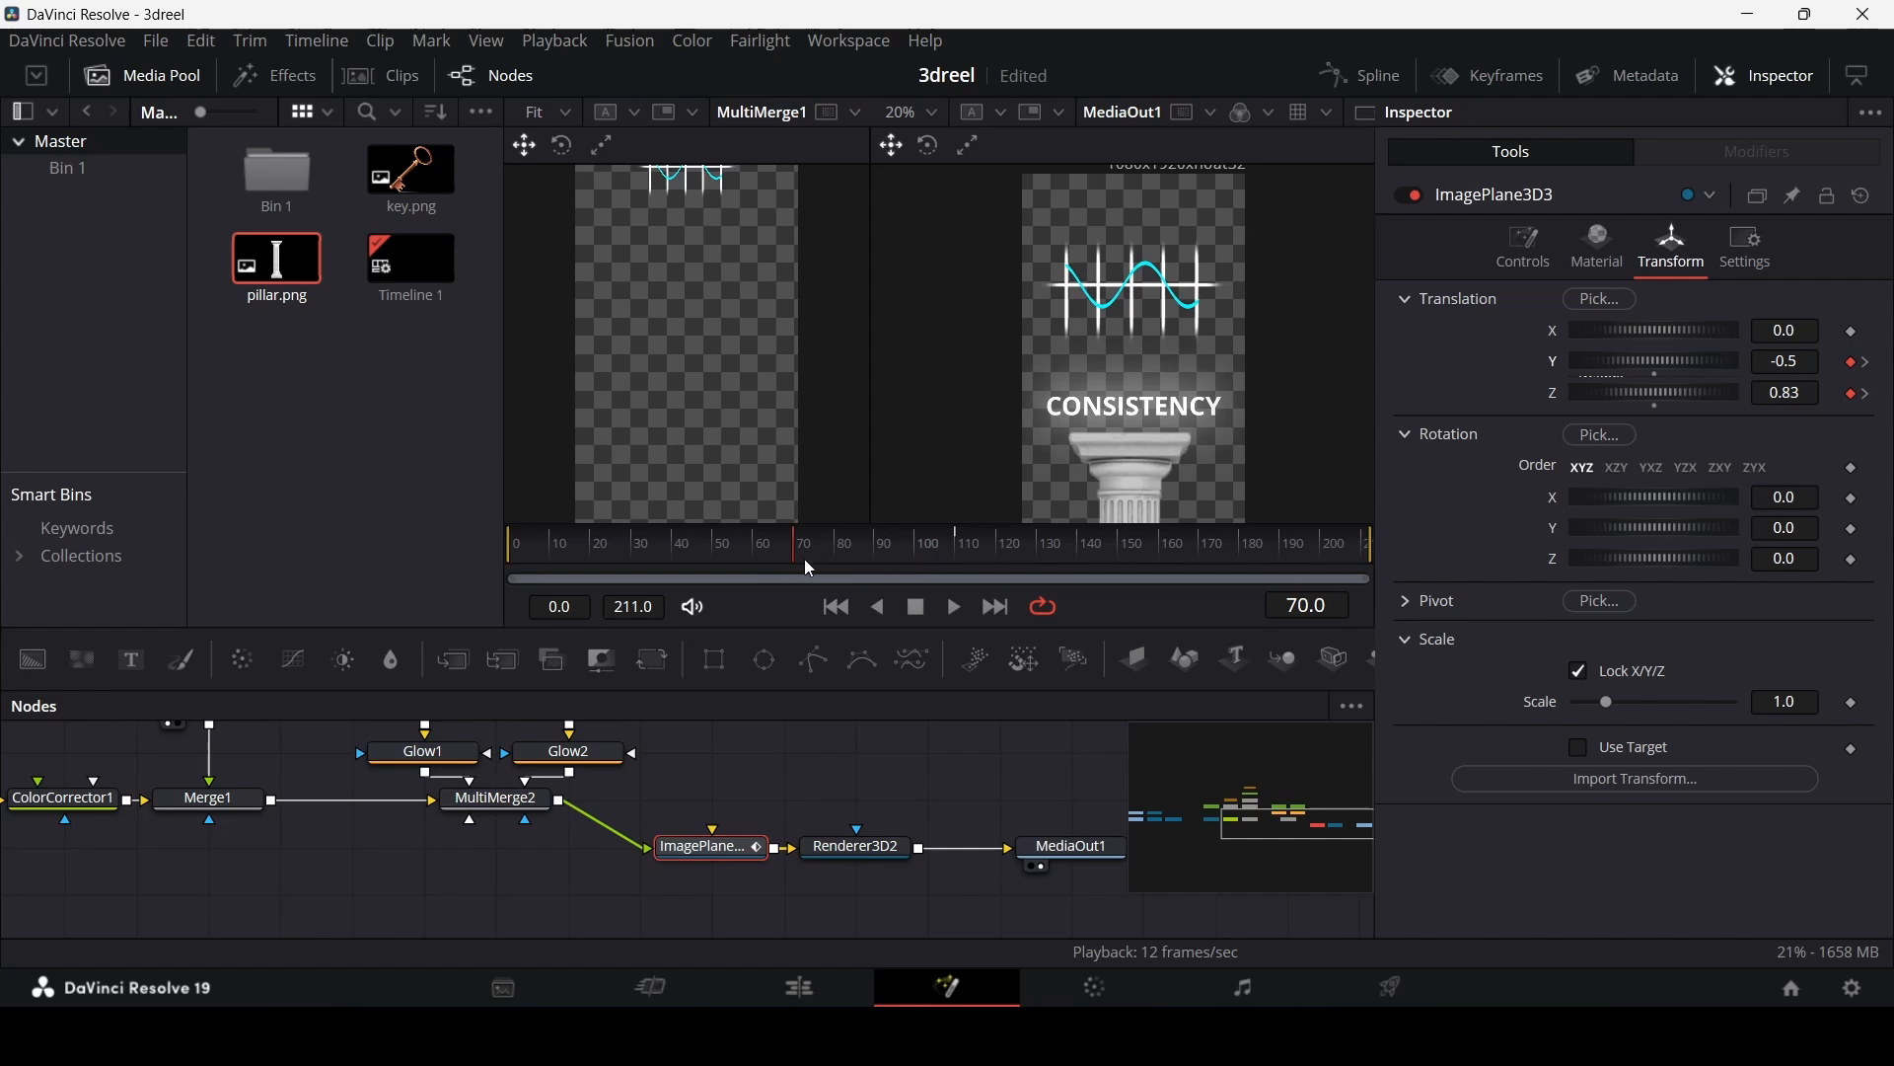
Step: Preview the image plane's zoom-out move, lowering the timeline playback resolution to Quarter for smoother playback
left_click_drag(915, 547, 662, 568)
key("space")
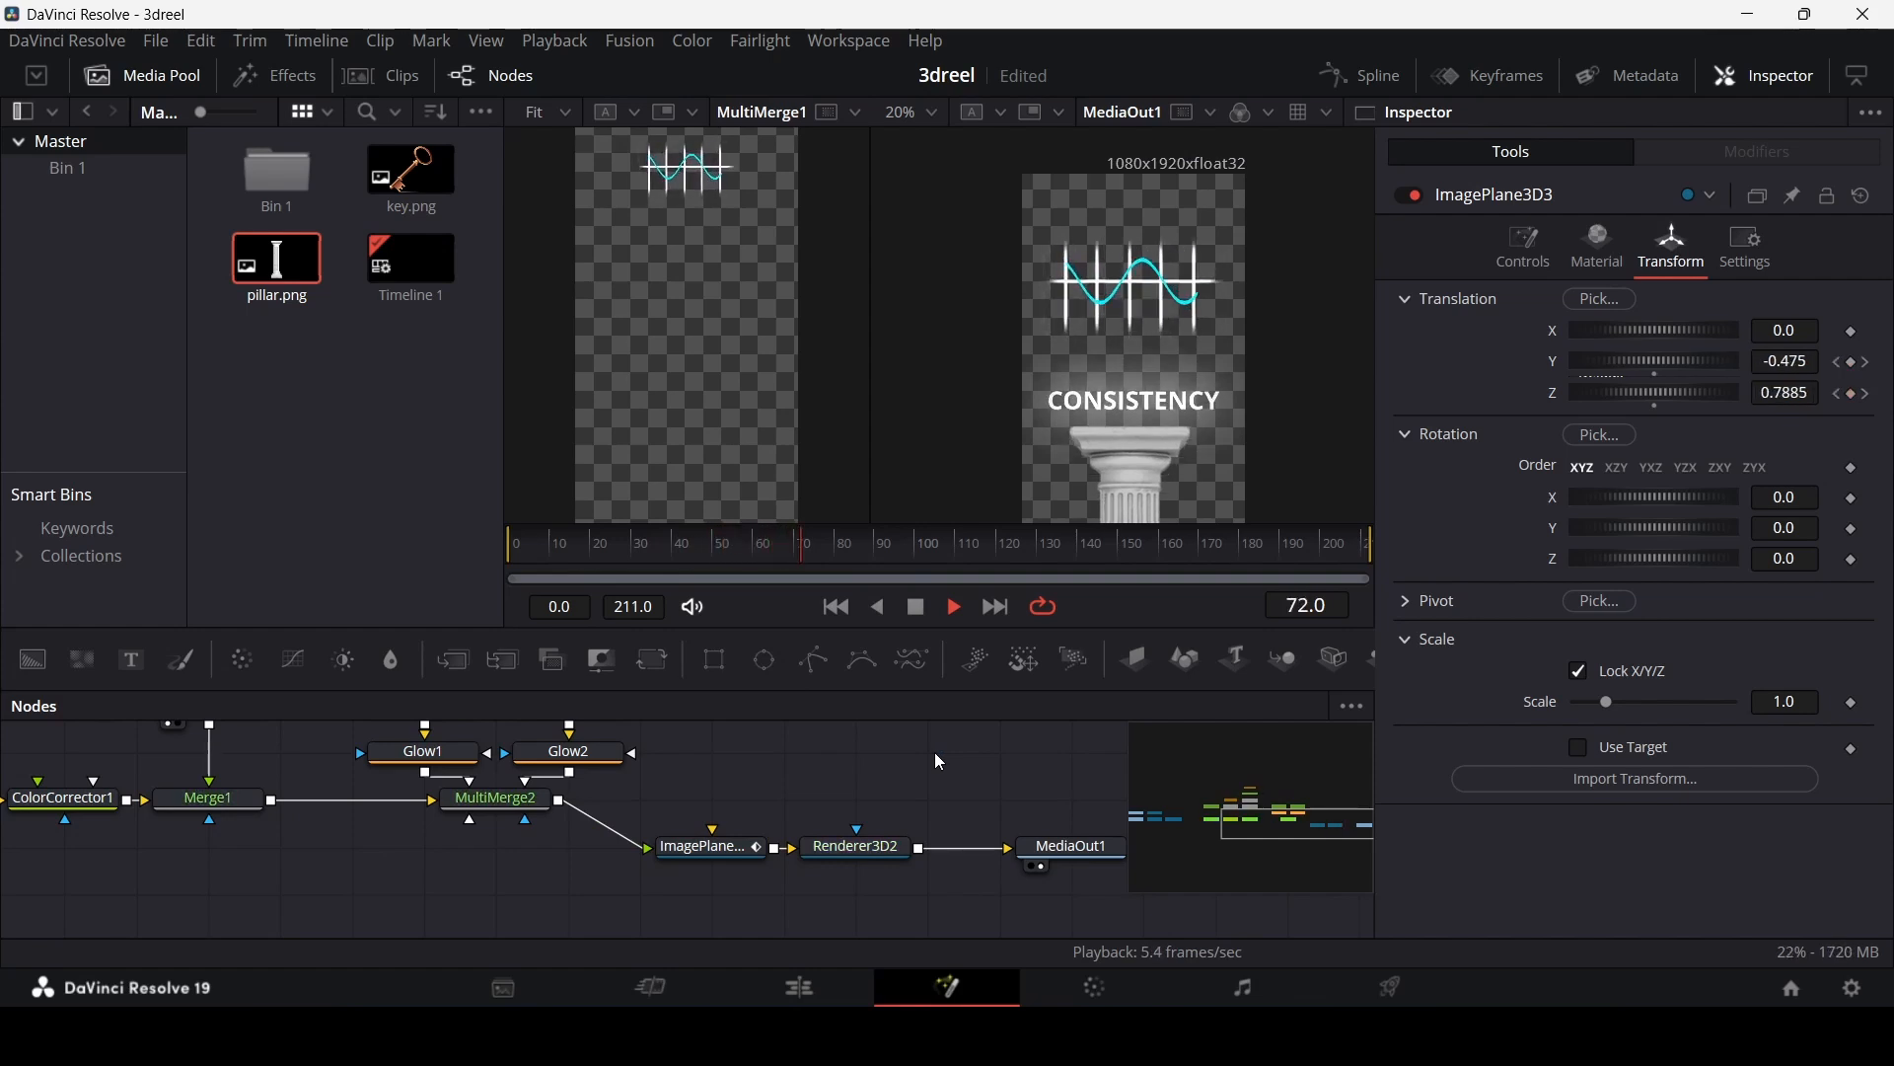
left_click(556, 40)
mouse_move(920, 118)
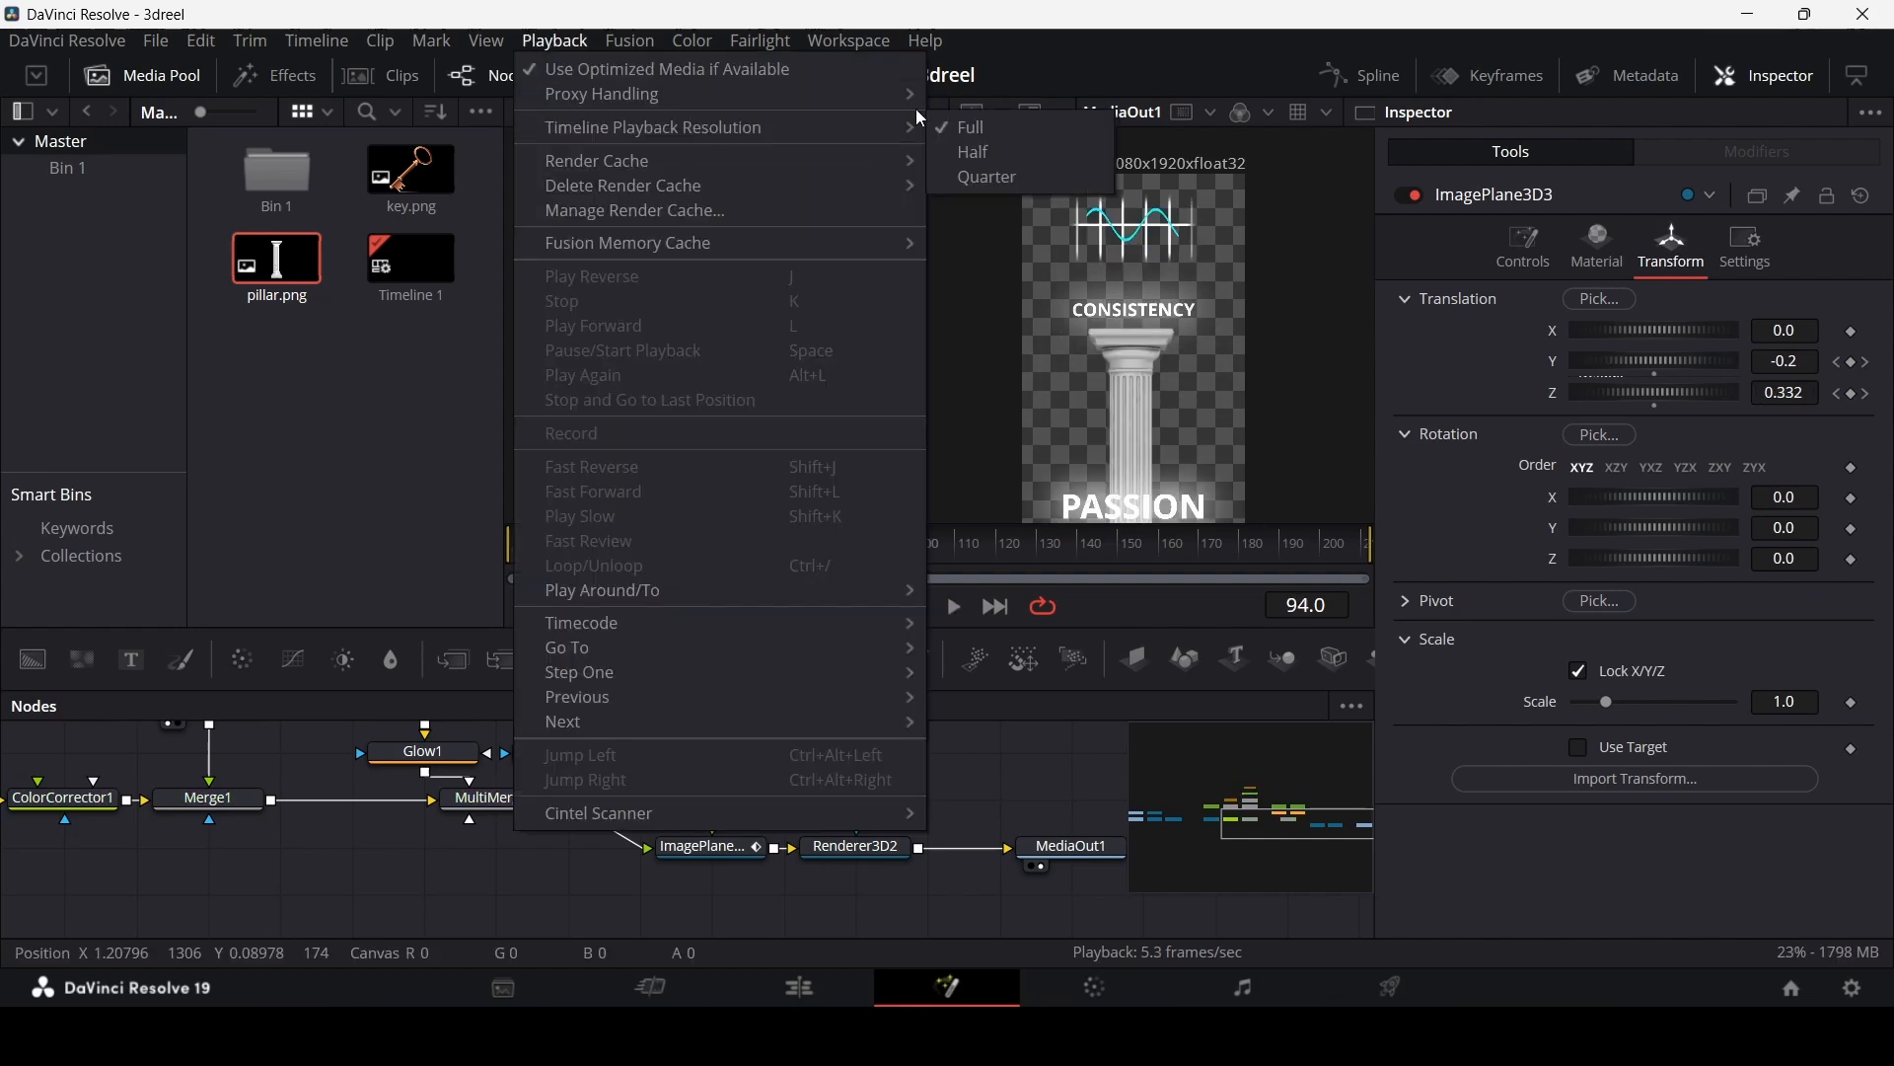
left_click(982, 177)
left_click(697, 547)
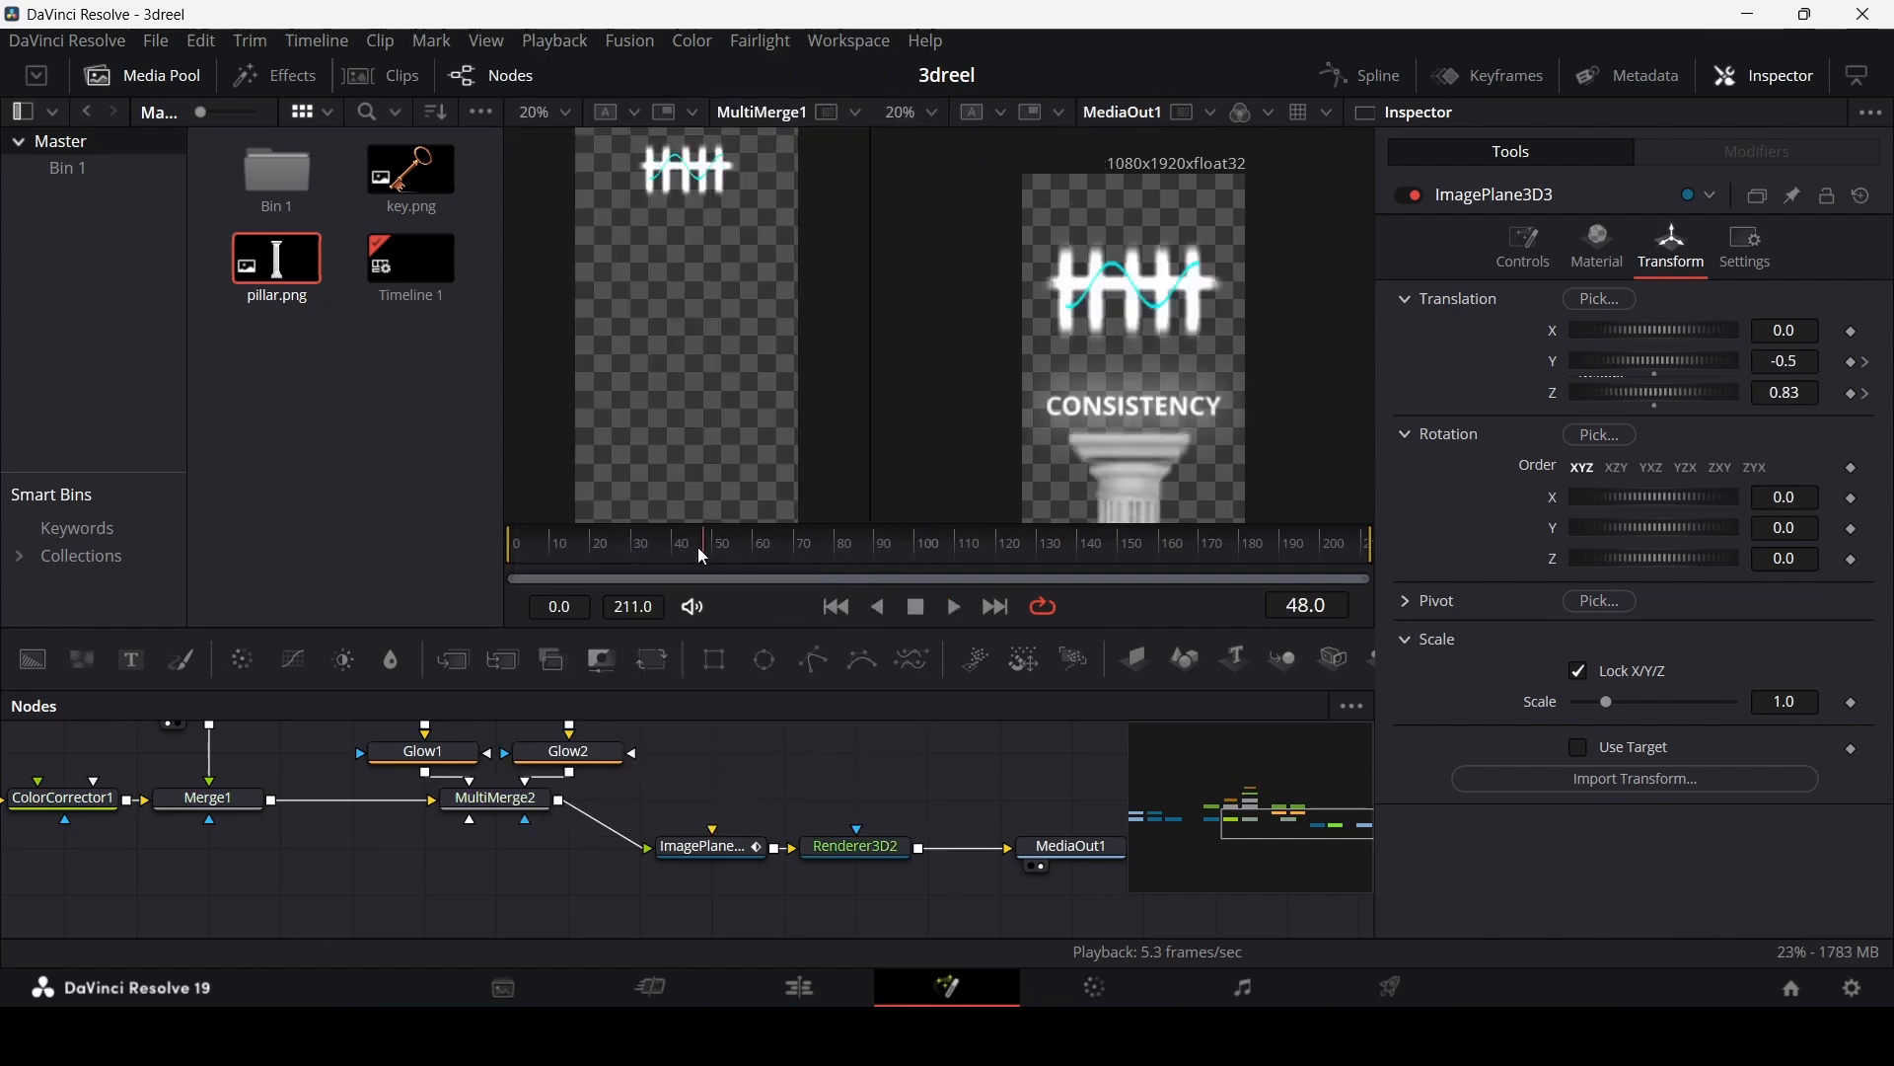
left_click(659, 550)
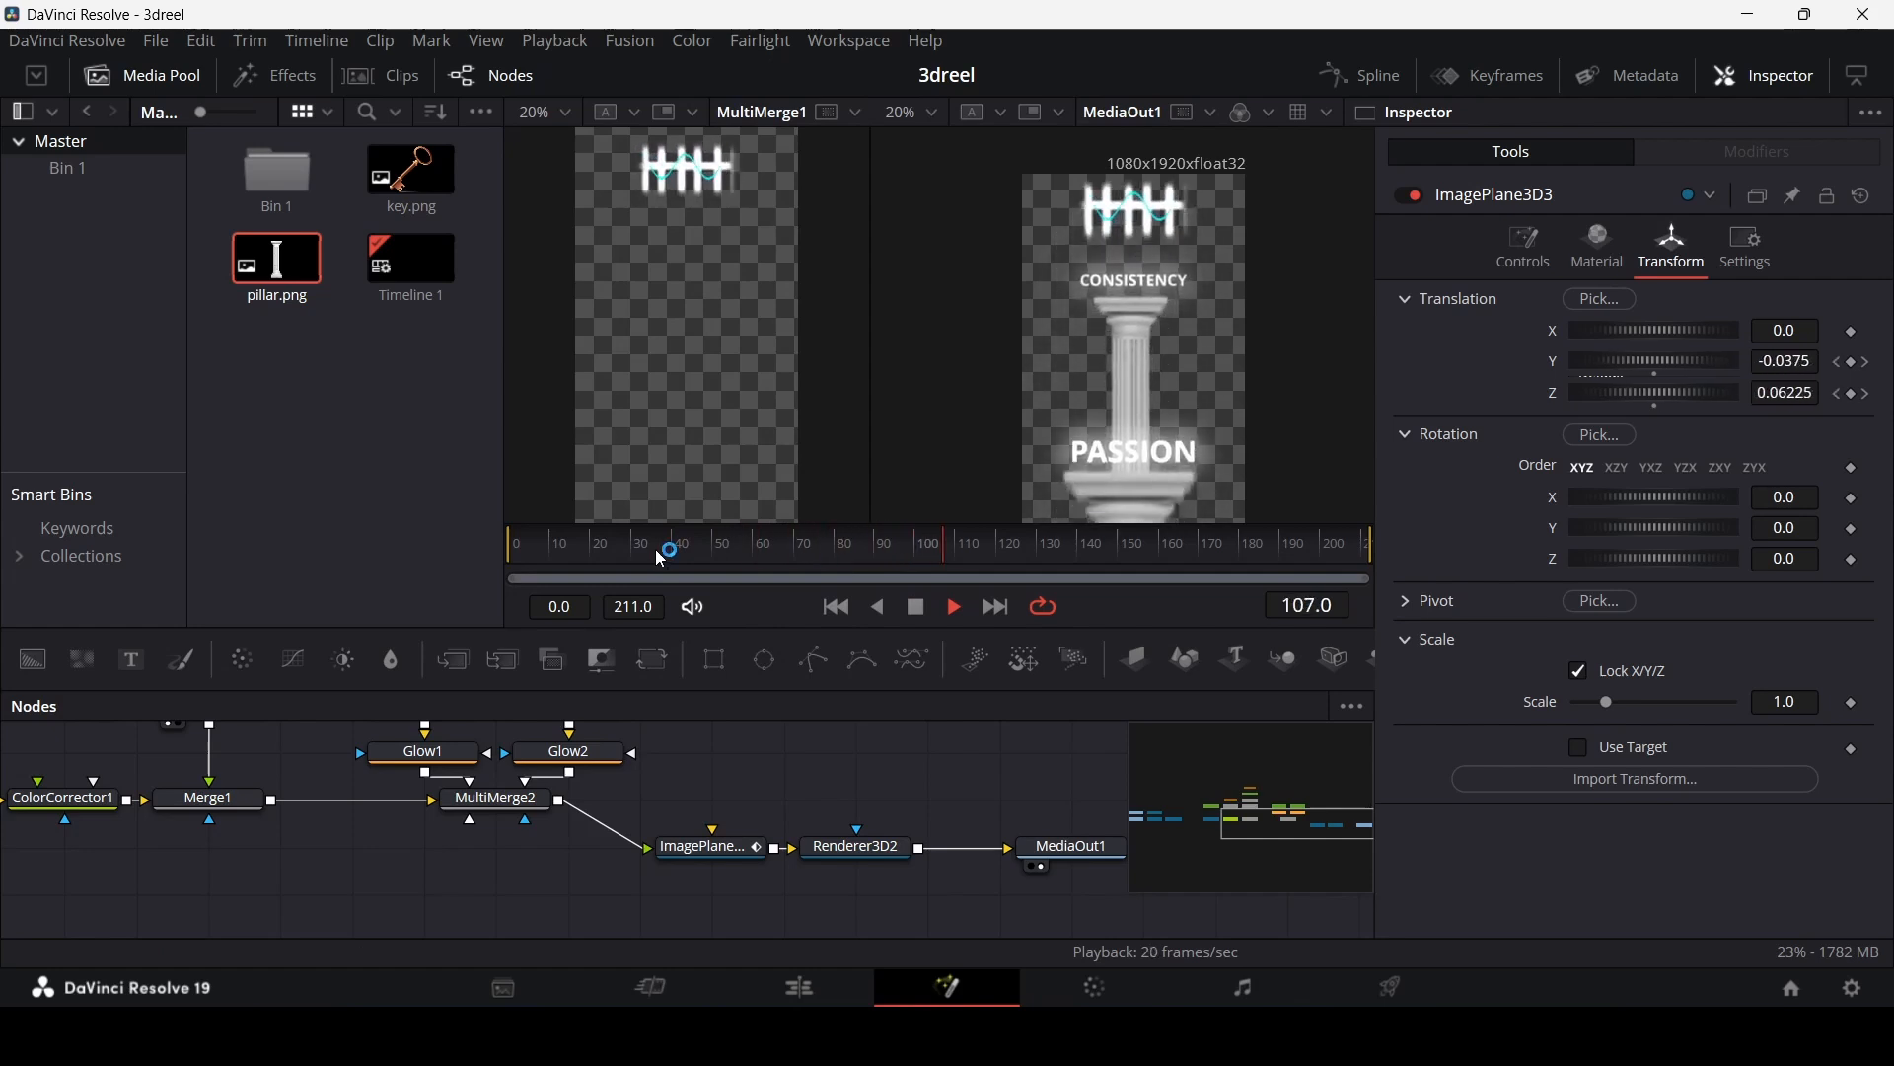
key("space")
scroll(1139, 340, "down", 2)
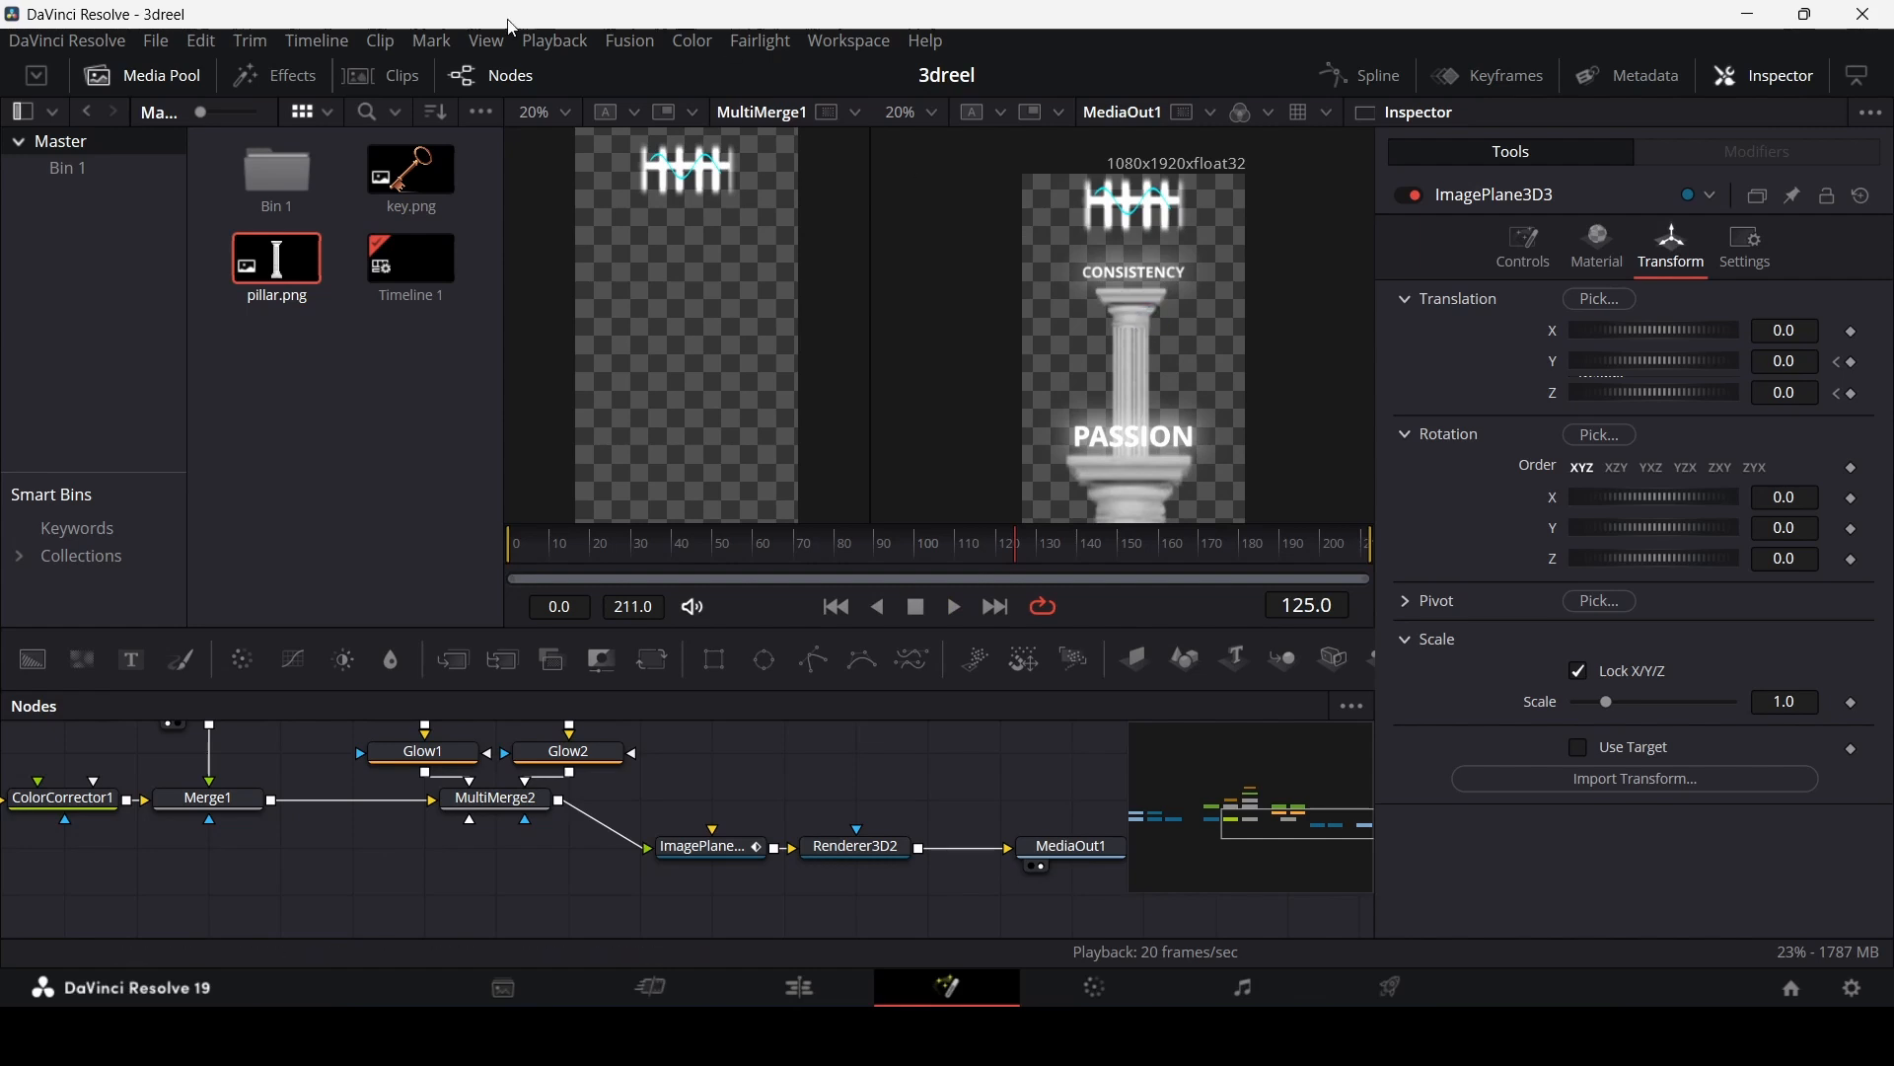
Step: Set the timeline playback resolution back to Full
left_click(556, 41)
mouse_move(796, 127)
left_click(990, 135)
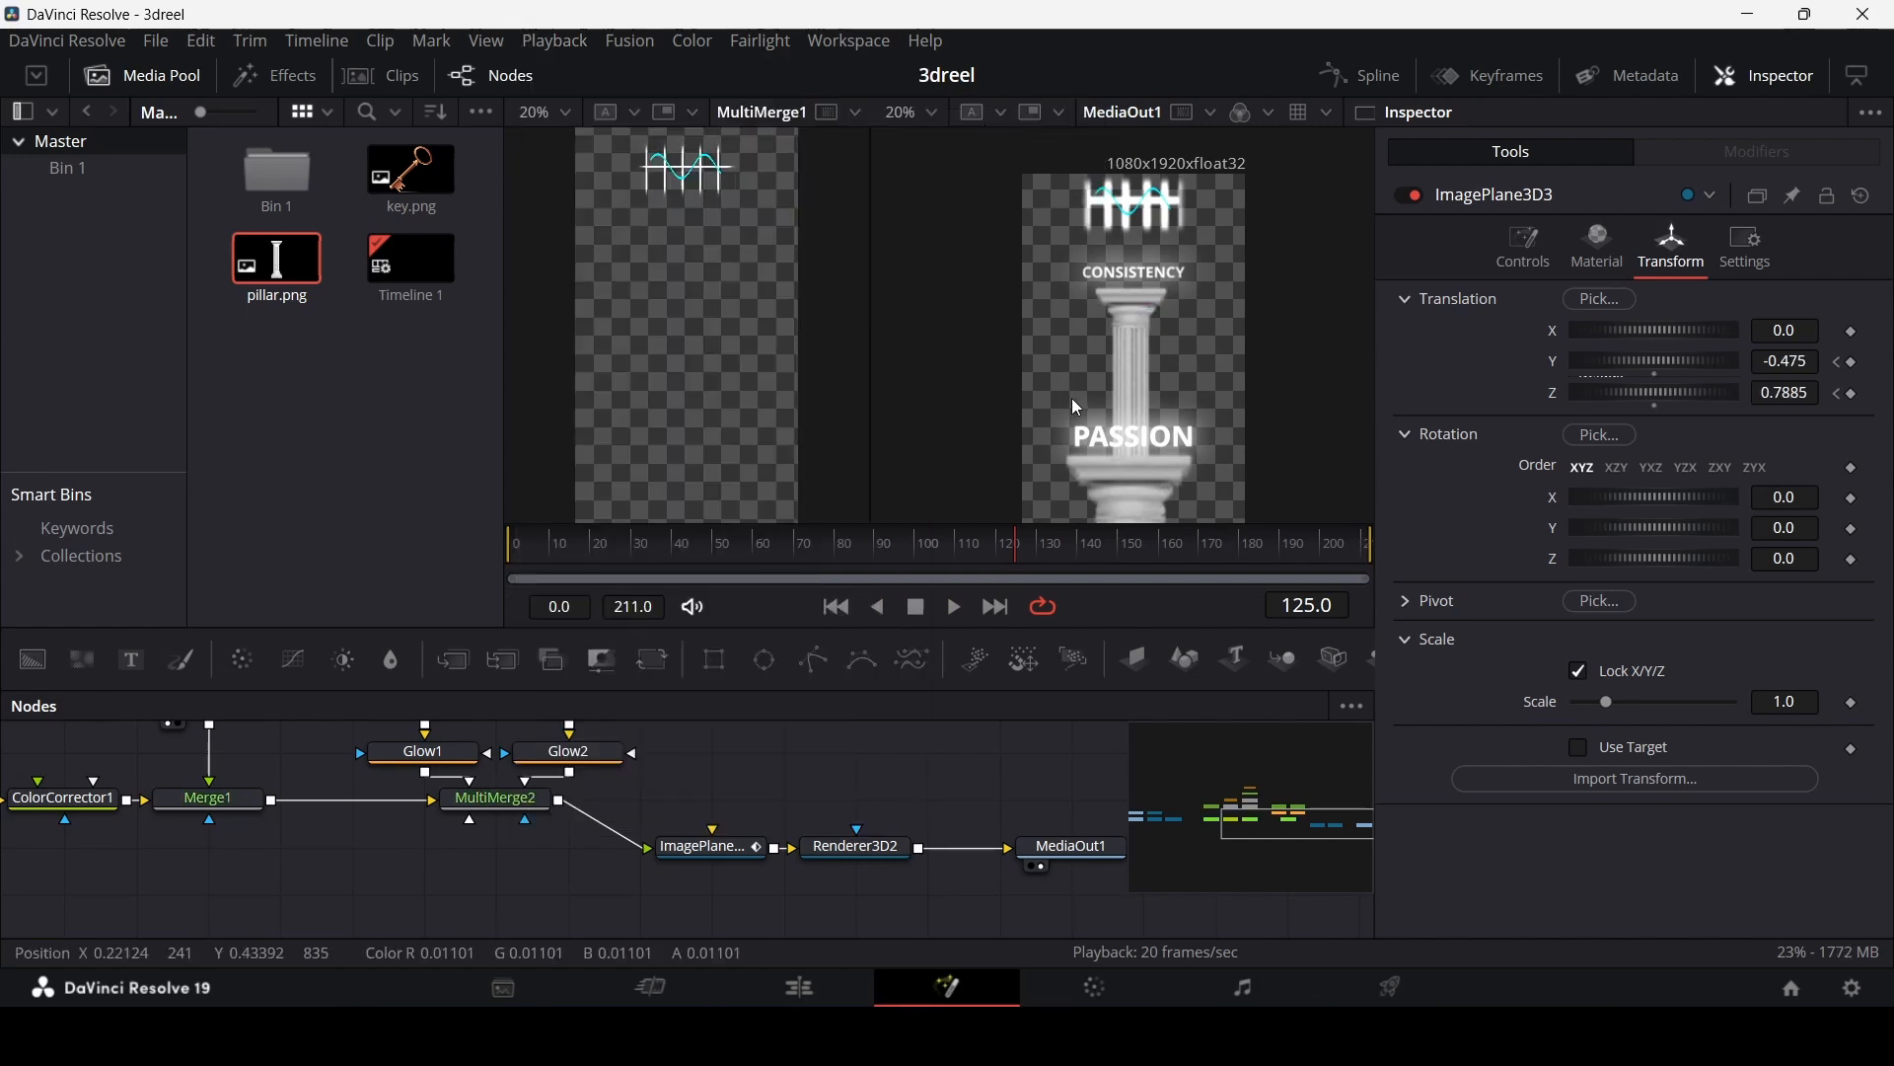
Step: Lower the wave grid above the CONSISTENCY label by moving Merge1's center to Y 0.46
scroll(1072, 399, "up", 5)
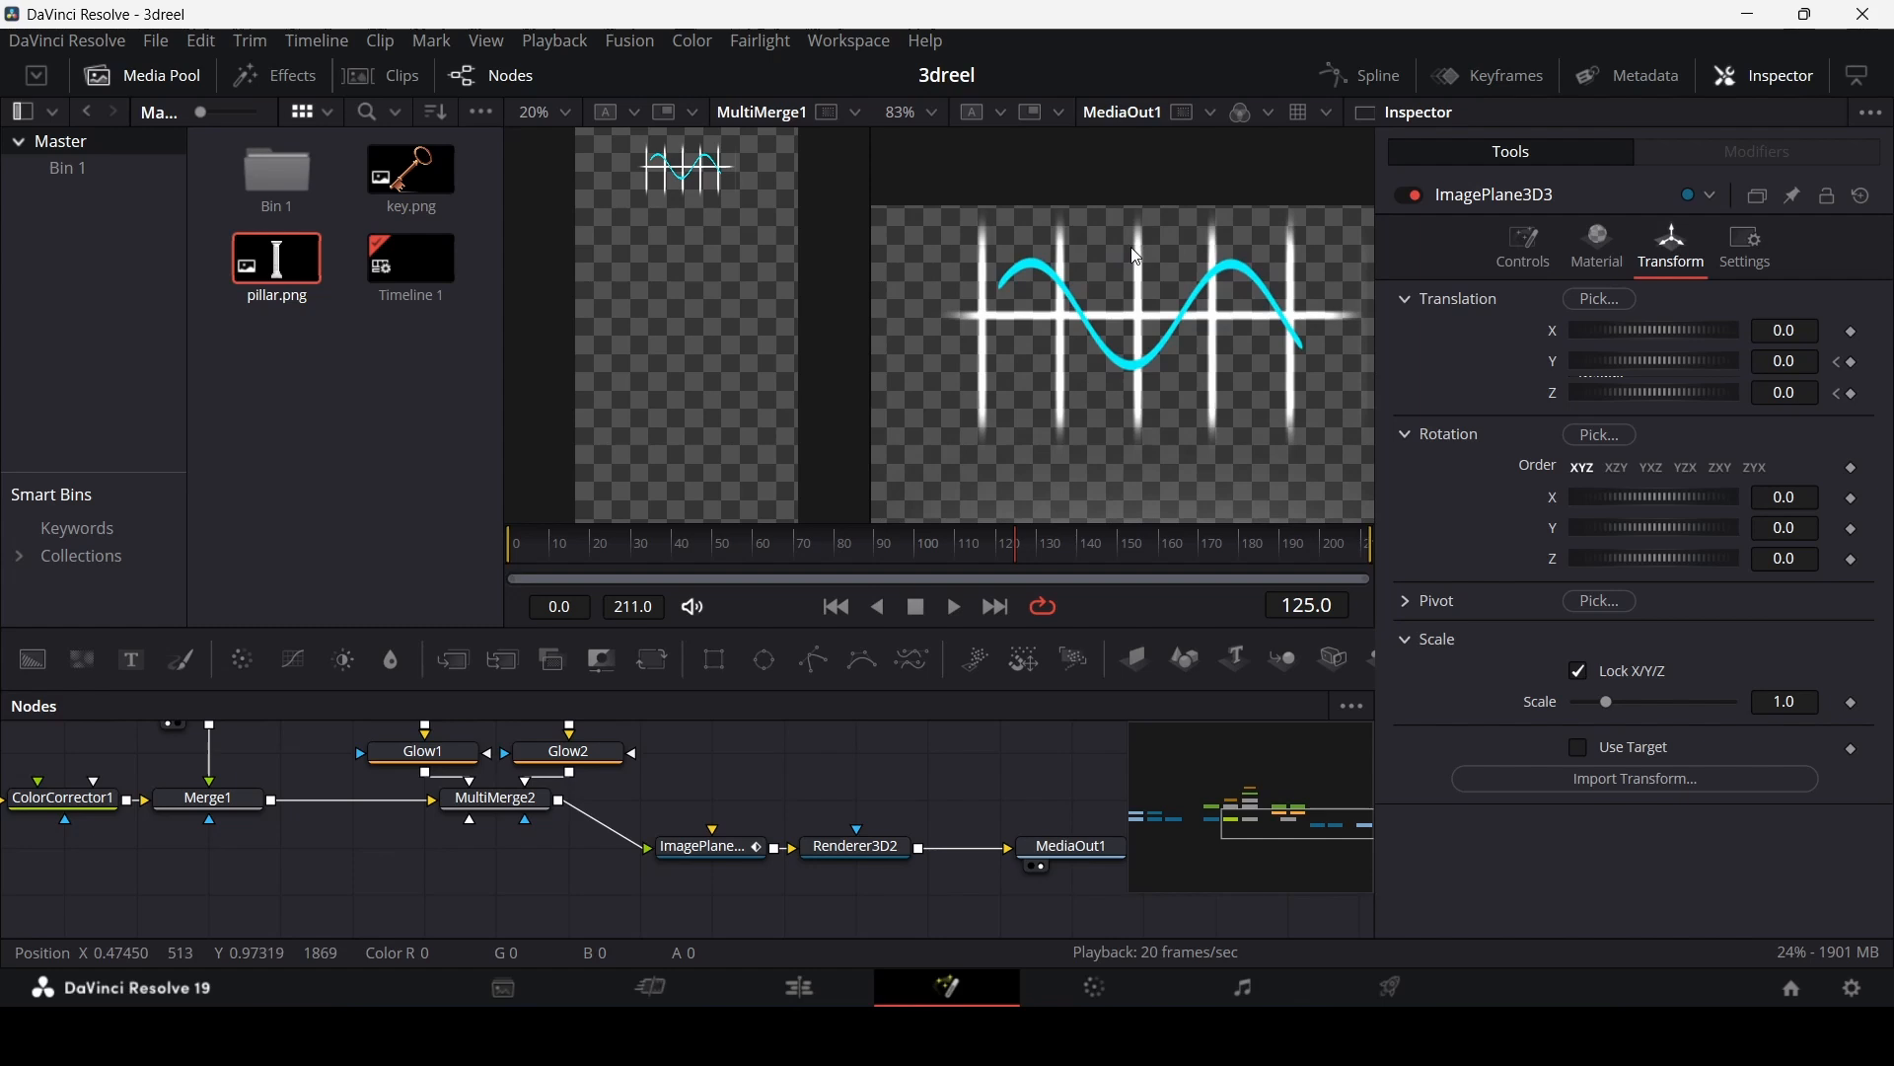
scroll(1156, 385, "down", 1)
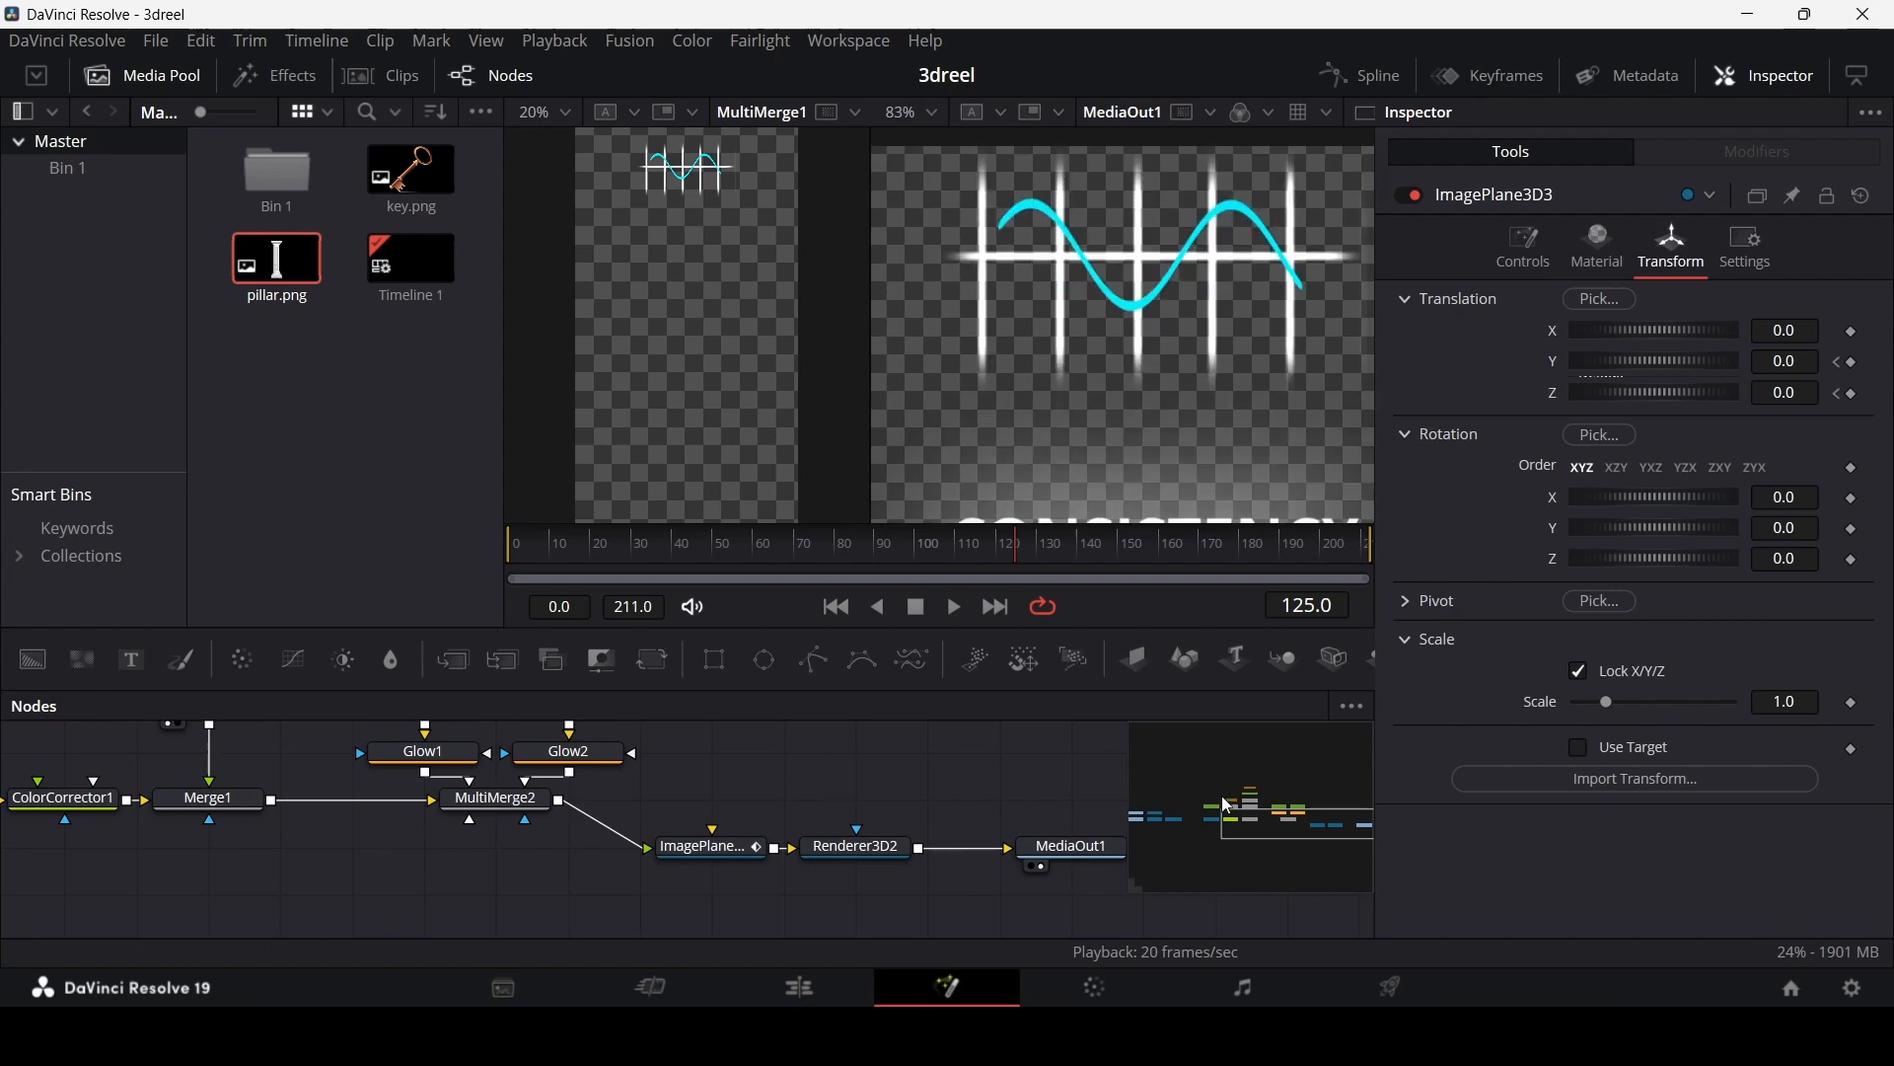
left_click_drag(1223, 804, 1239, 811)
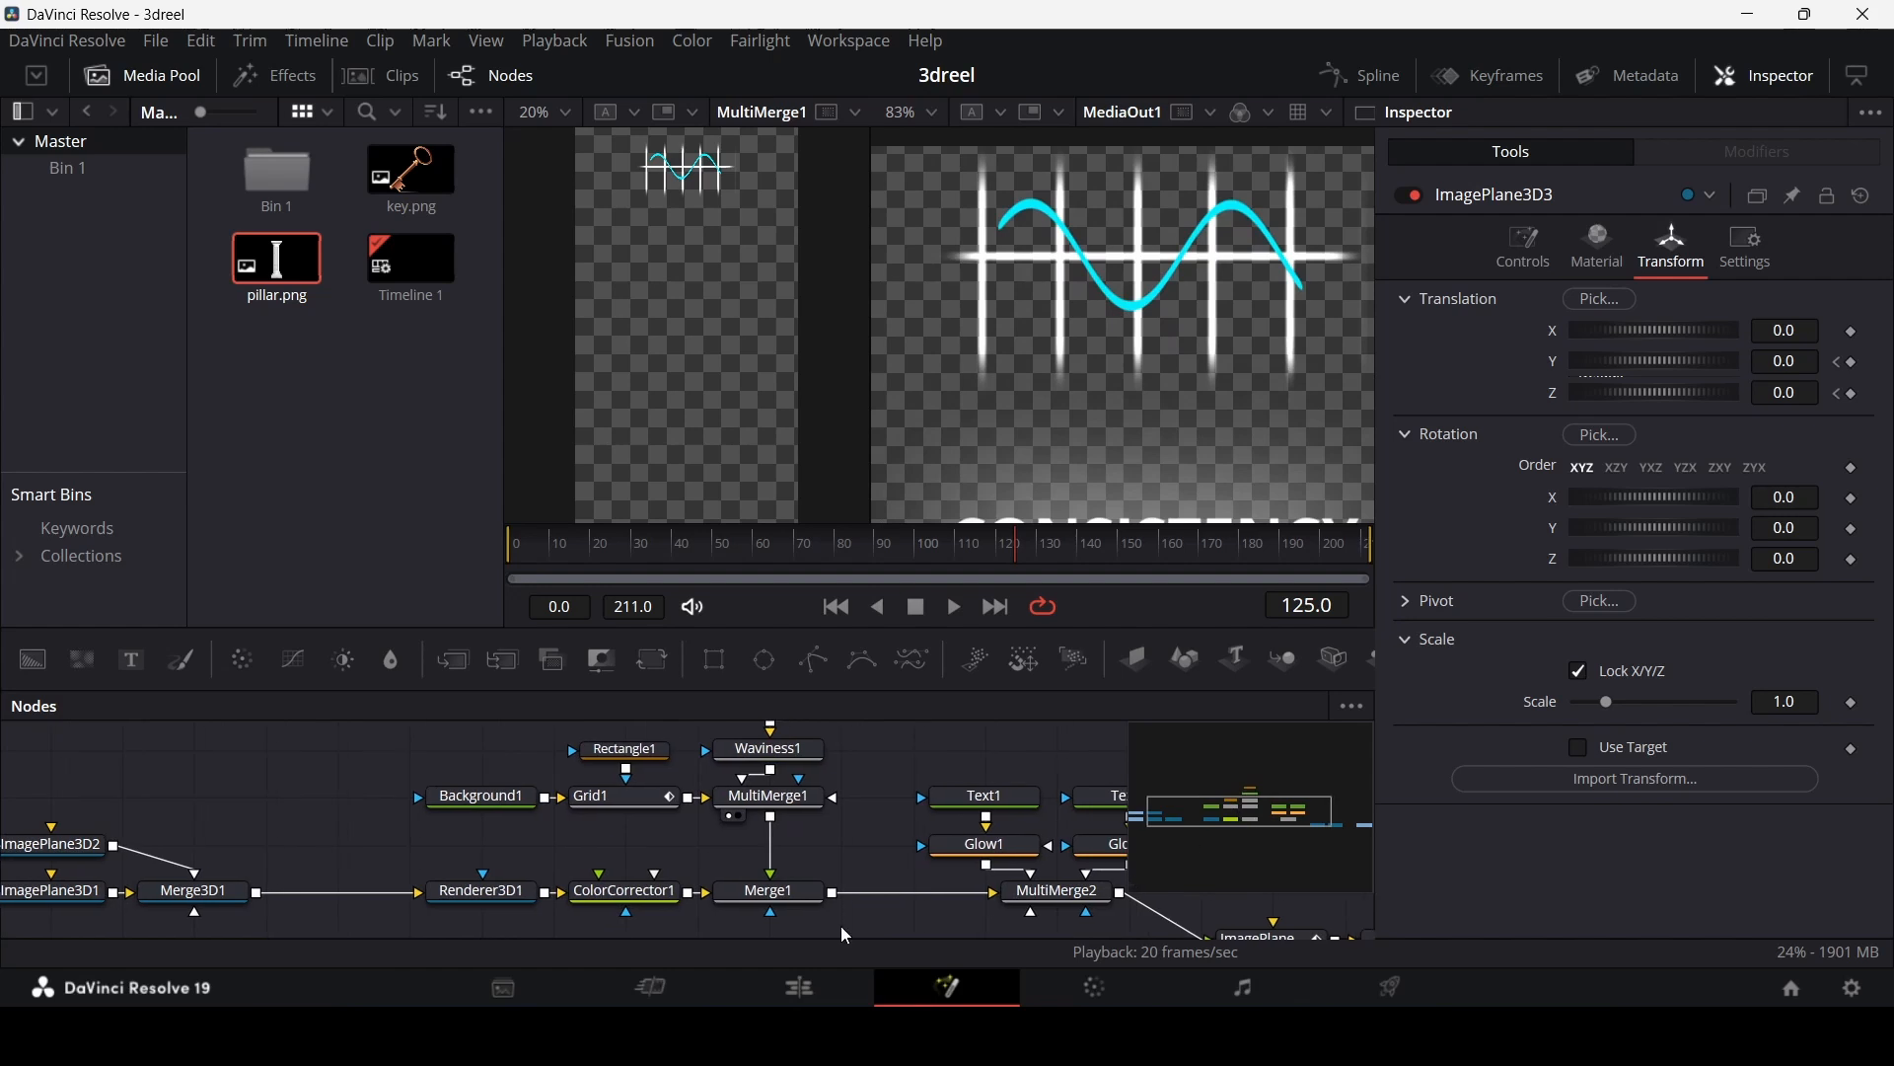
left_click(772, 891)
scroll(1143, 399, "down", 2)
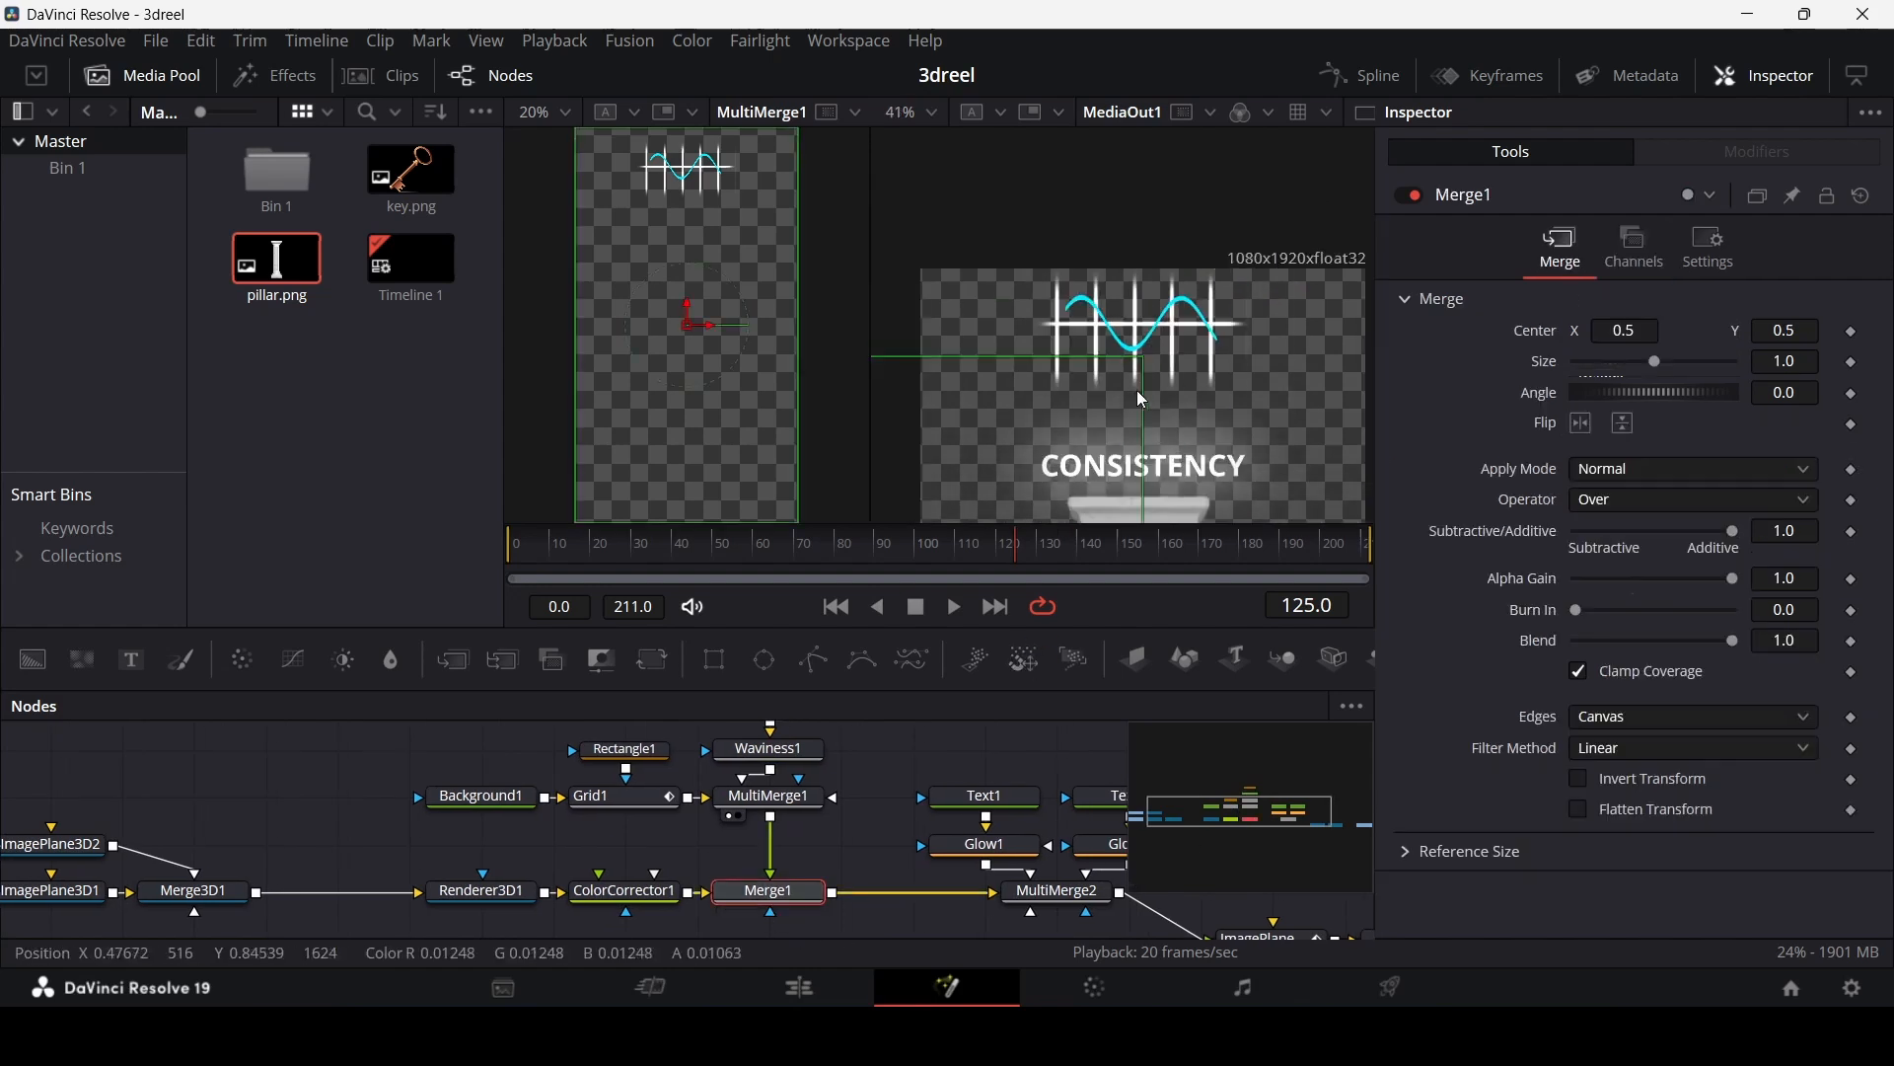
left_click_drag(1142, 399, 1142, 455)
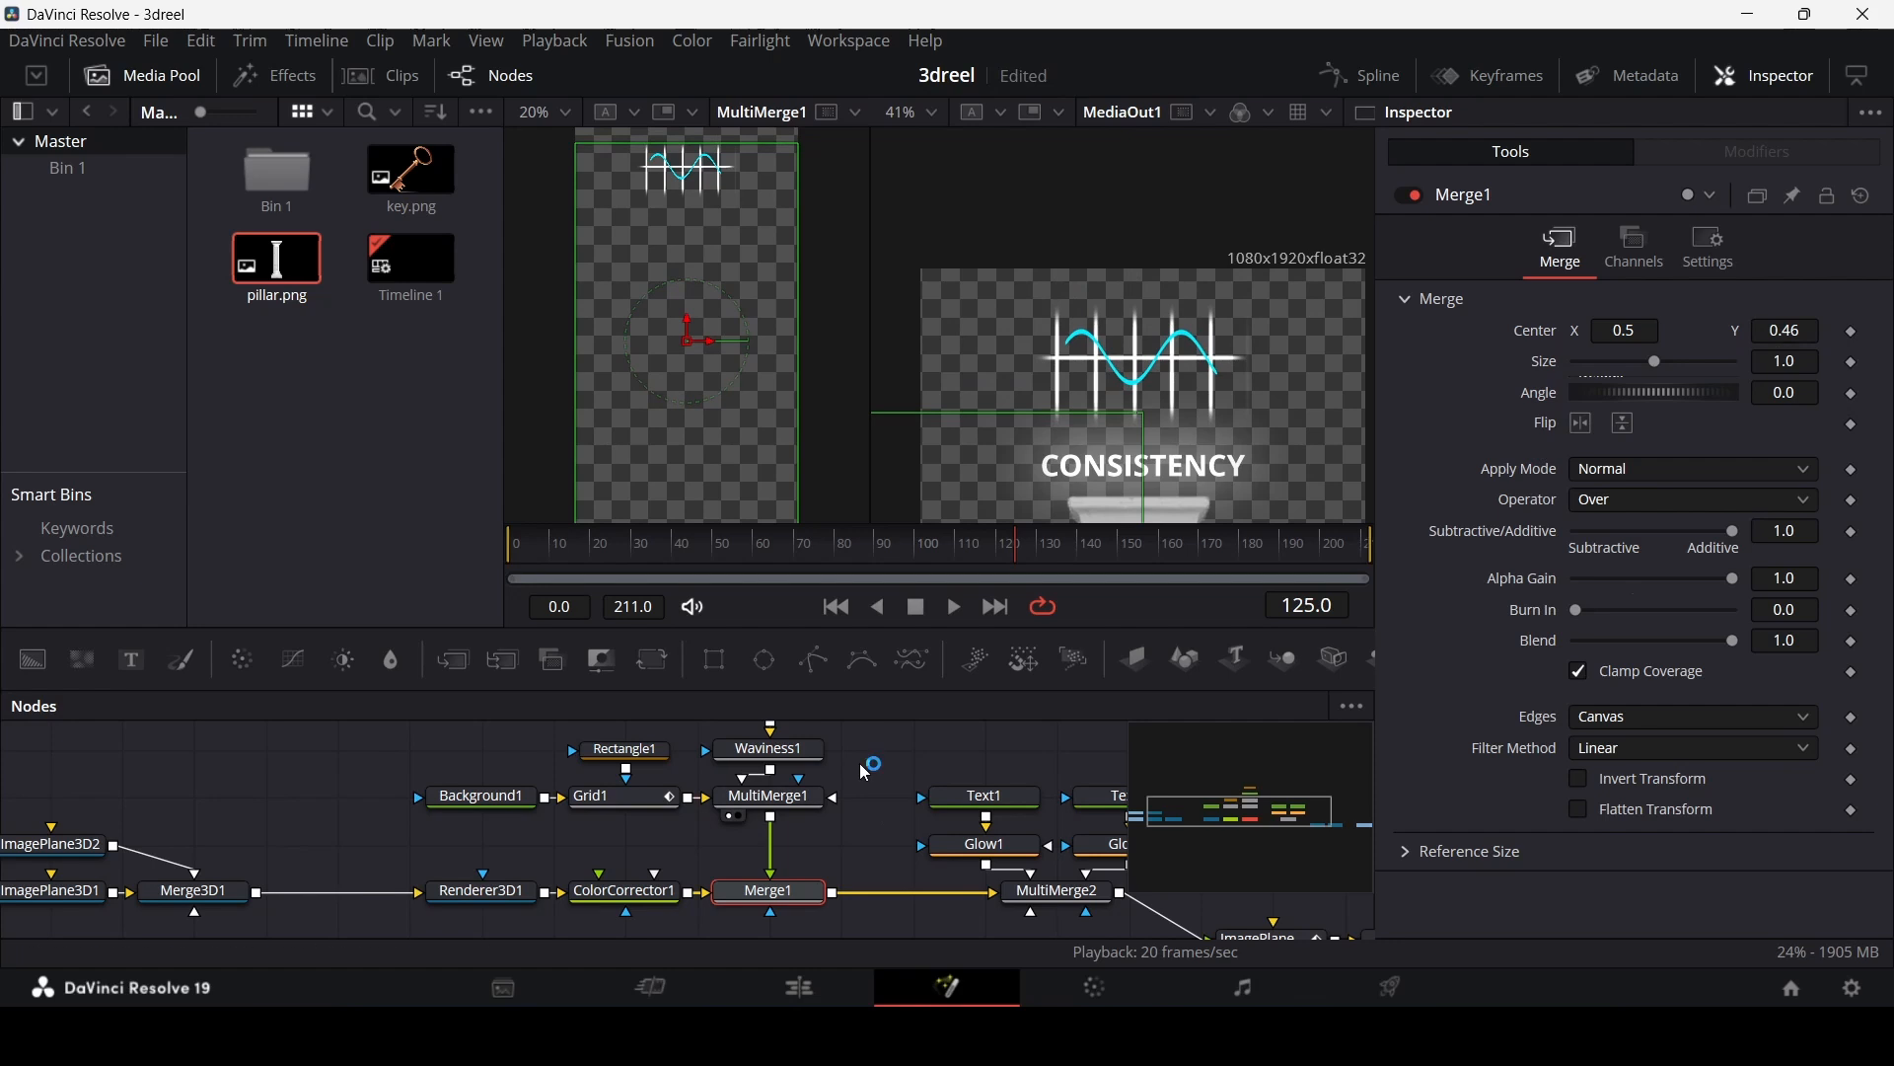
Step: Scrub through the composition in Fusion and play the pillar section over its gradient on the Edit page
left_click_drag(977, 549, 684, 554)
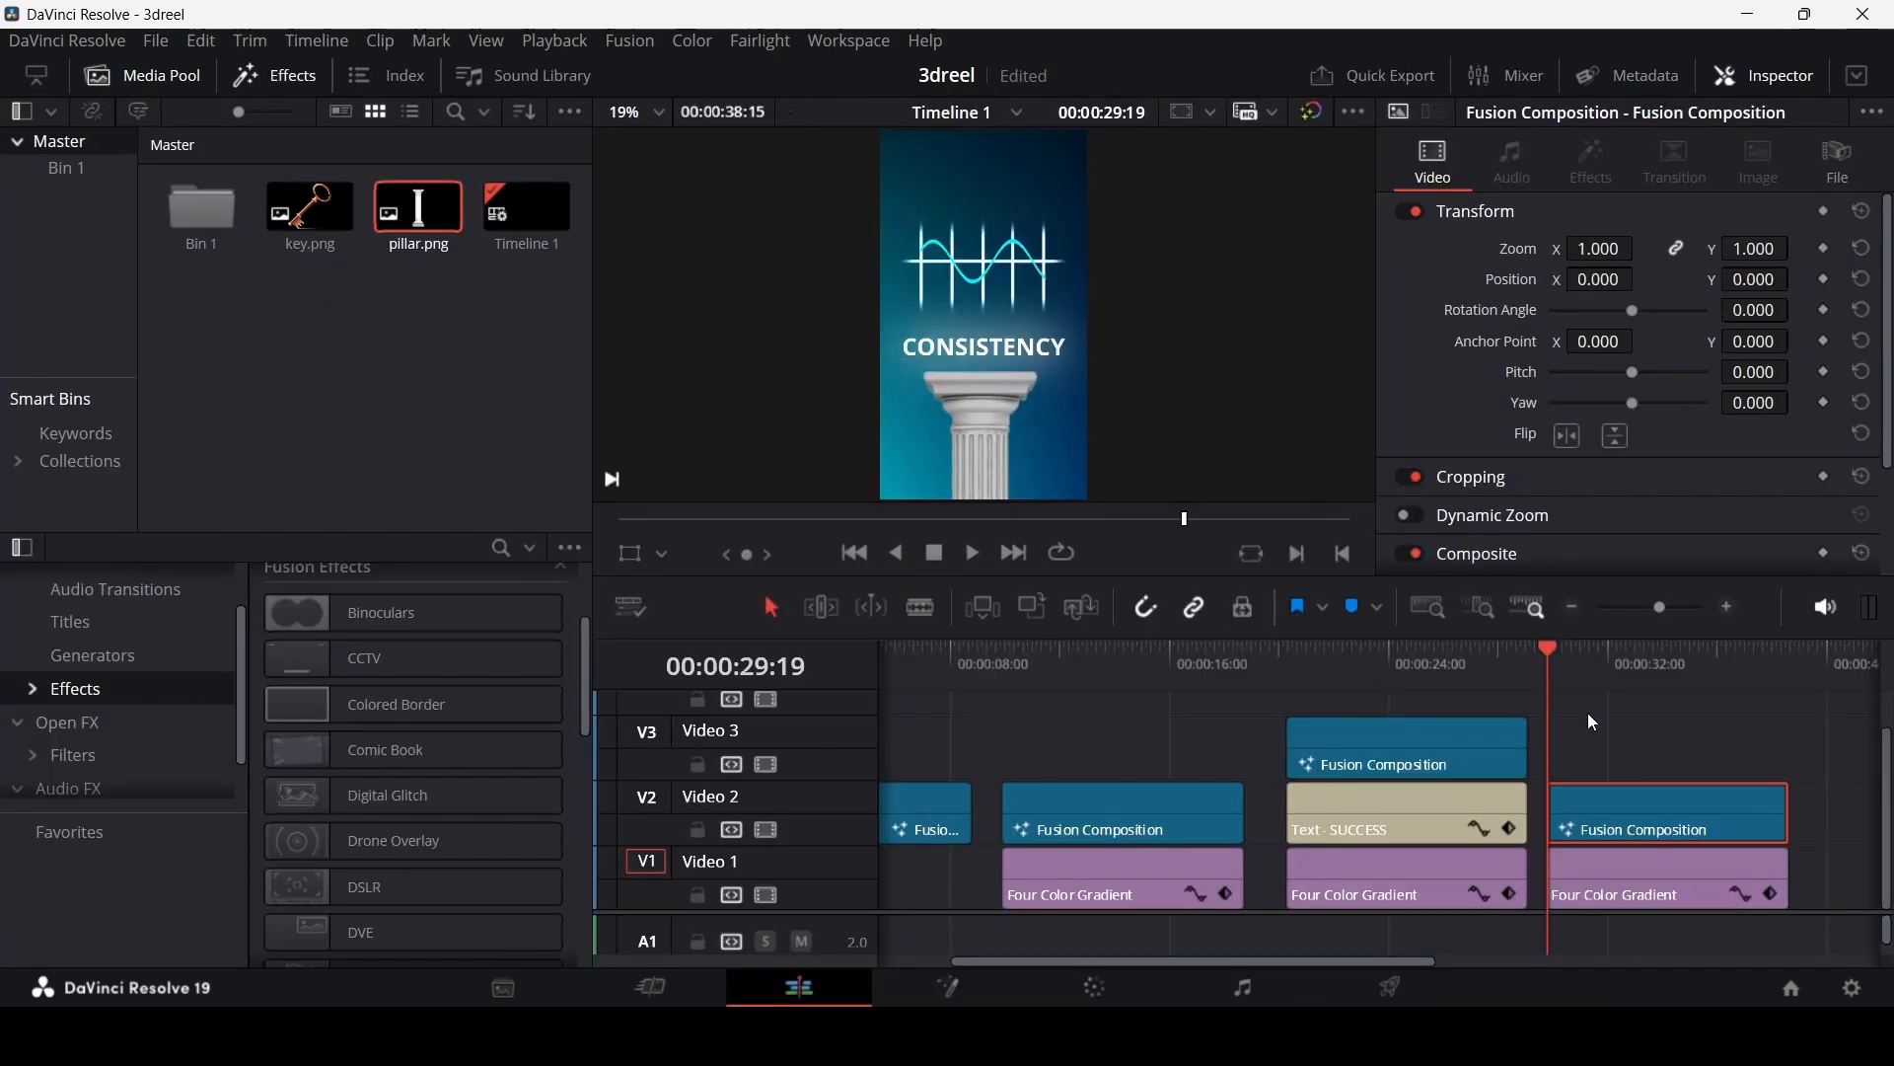
left_click(1620, 724)
key("space")
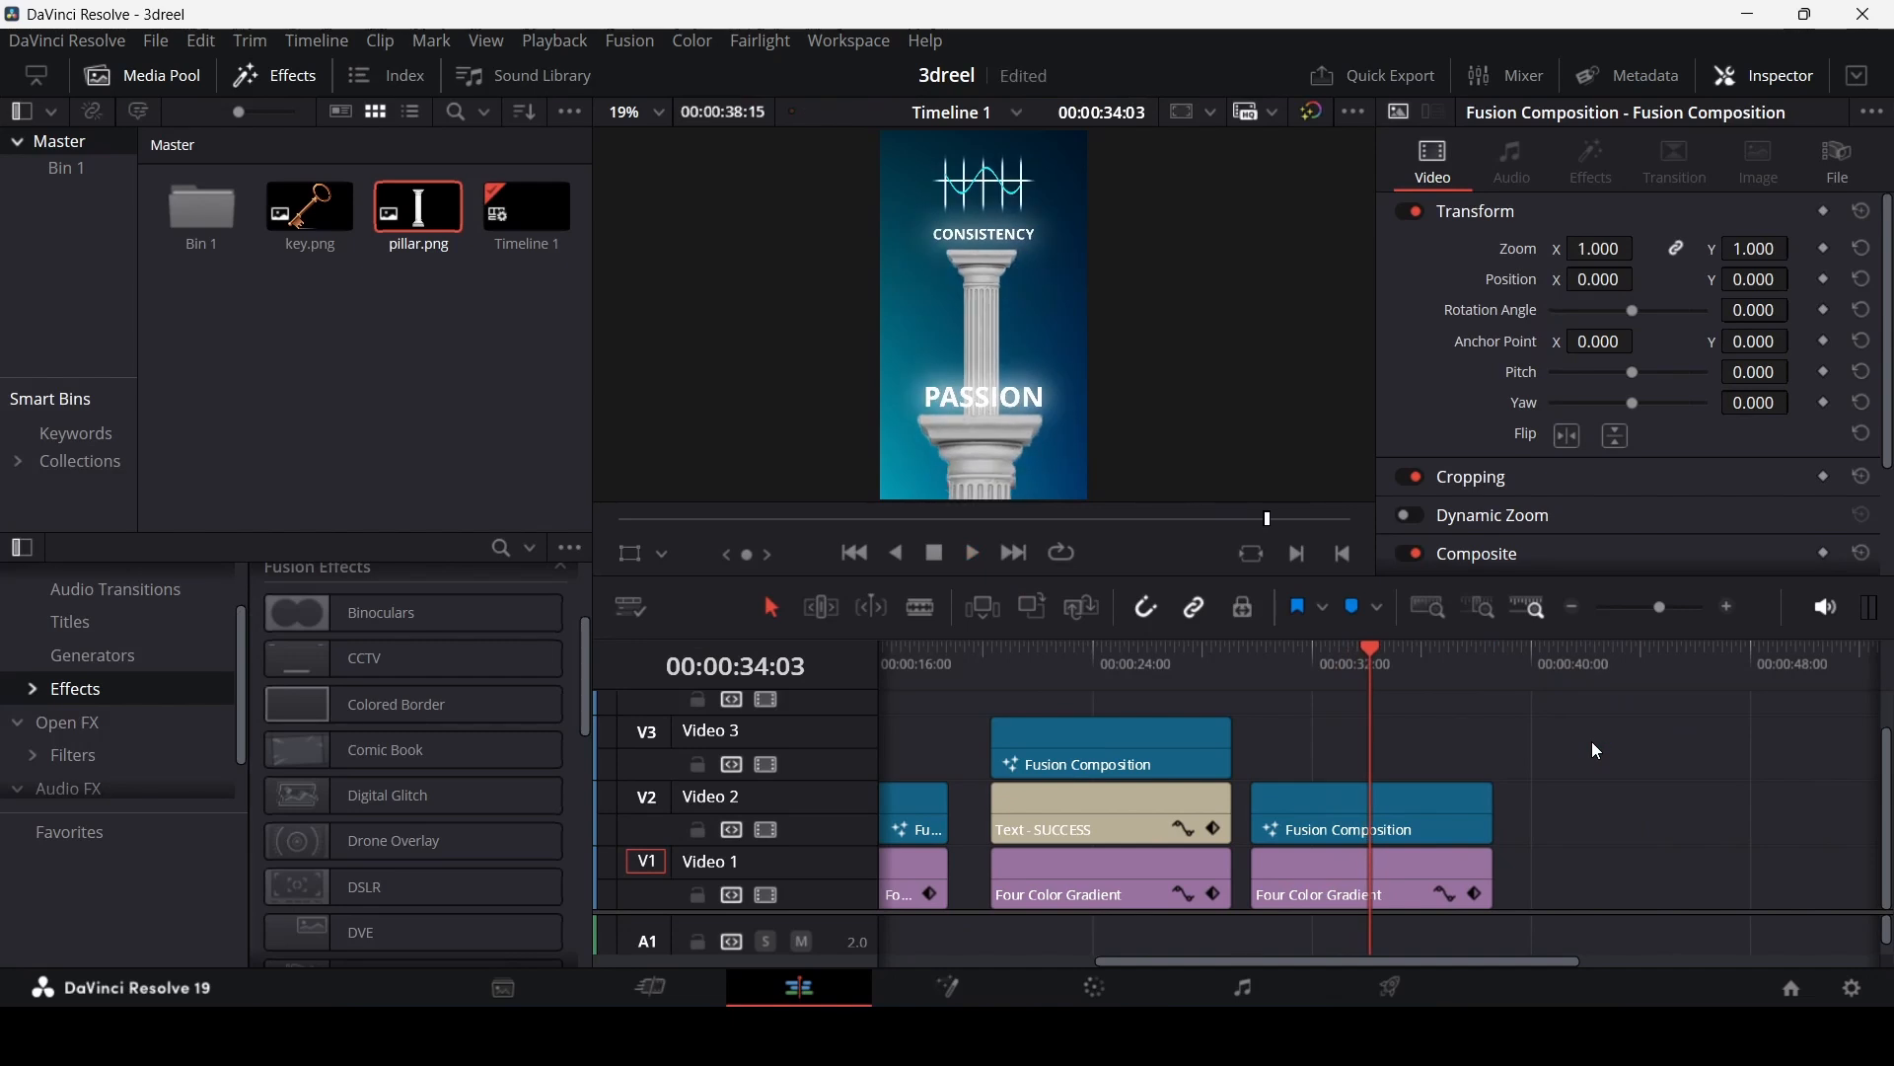
Step: Combine the last Fusion Composition and its Four Color Gradient into a compound clip named animate_1
left_click_drag(1571, 869, 1407, 815)
right_click(1405, 815)
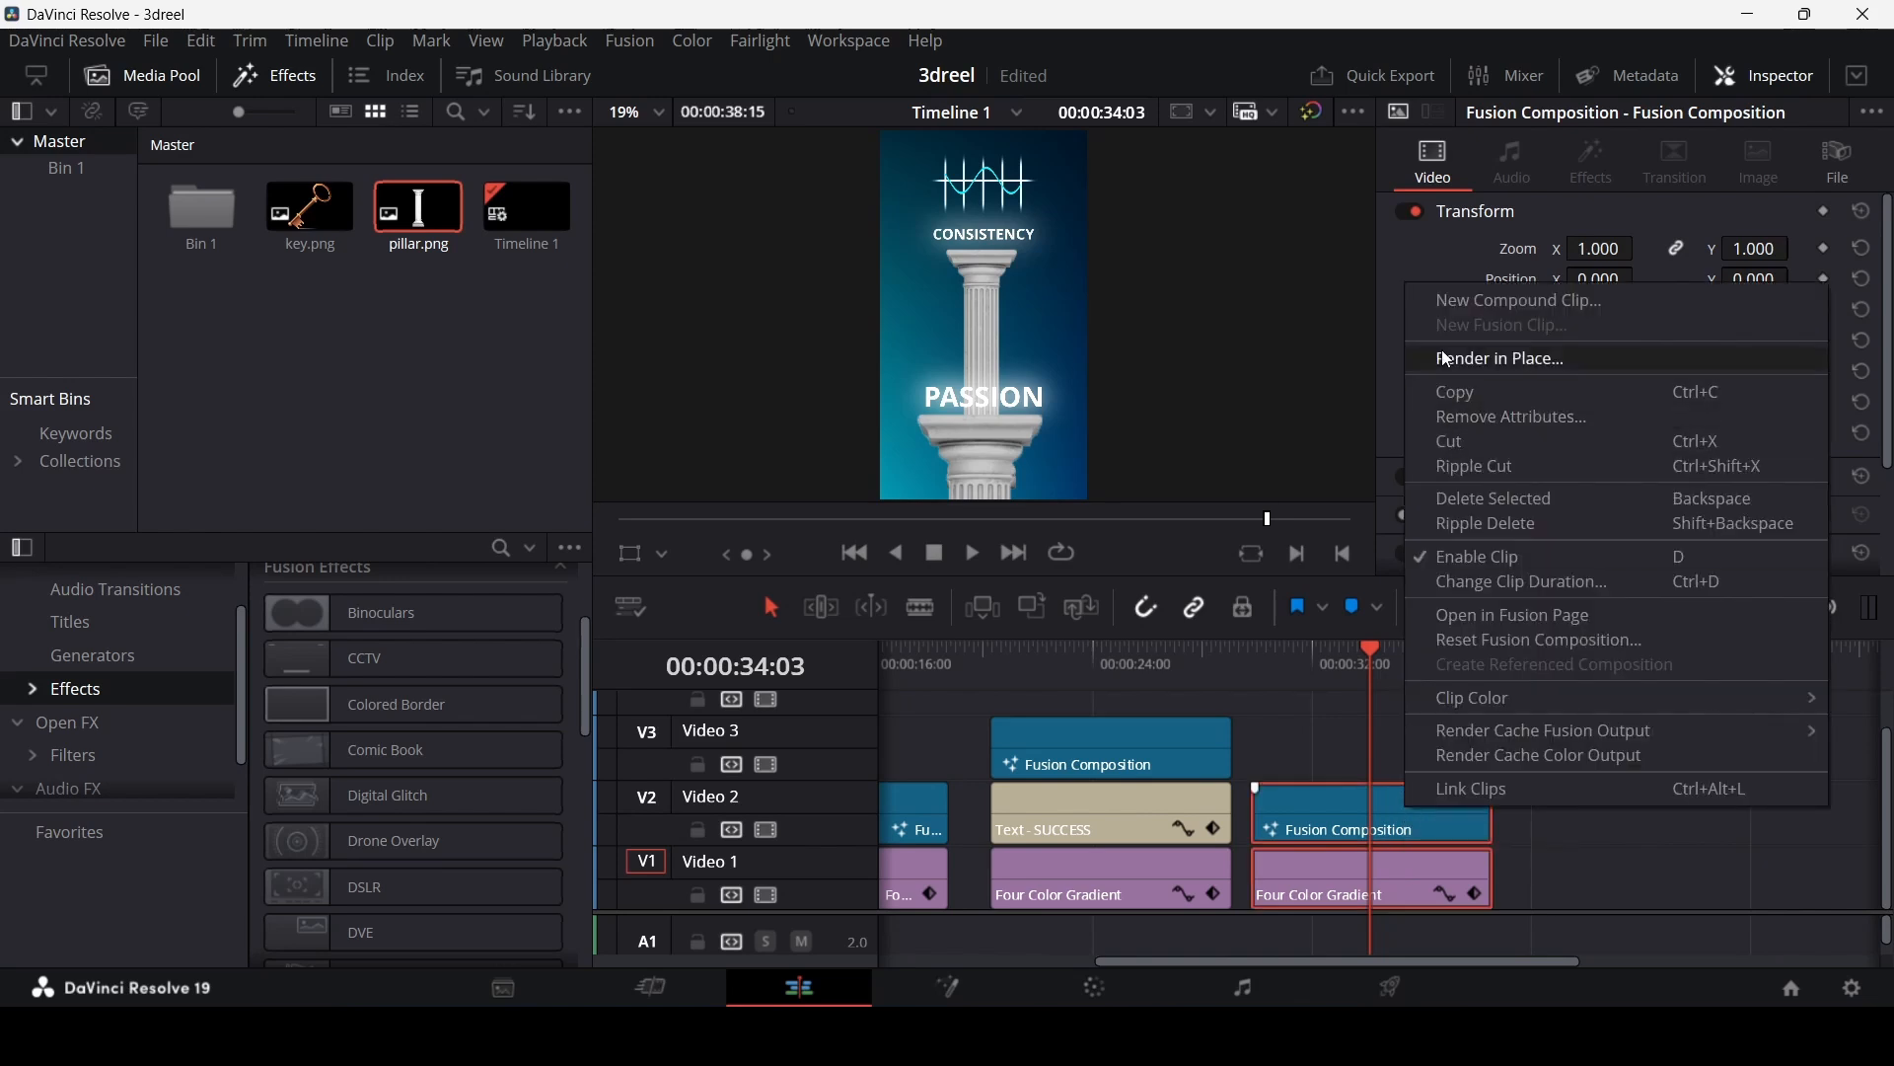
left_click(1527, 300)
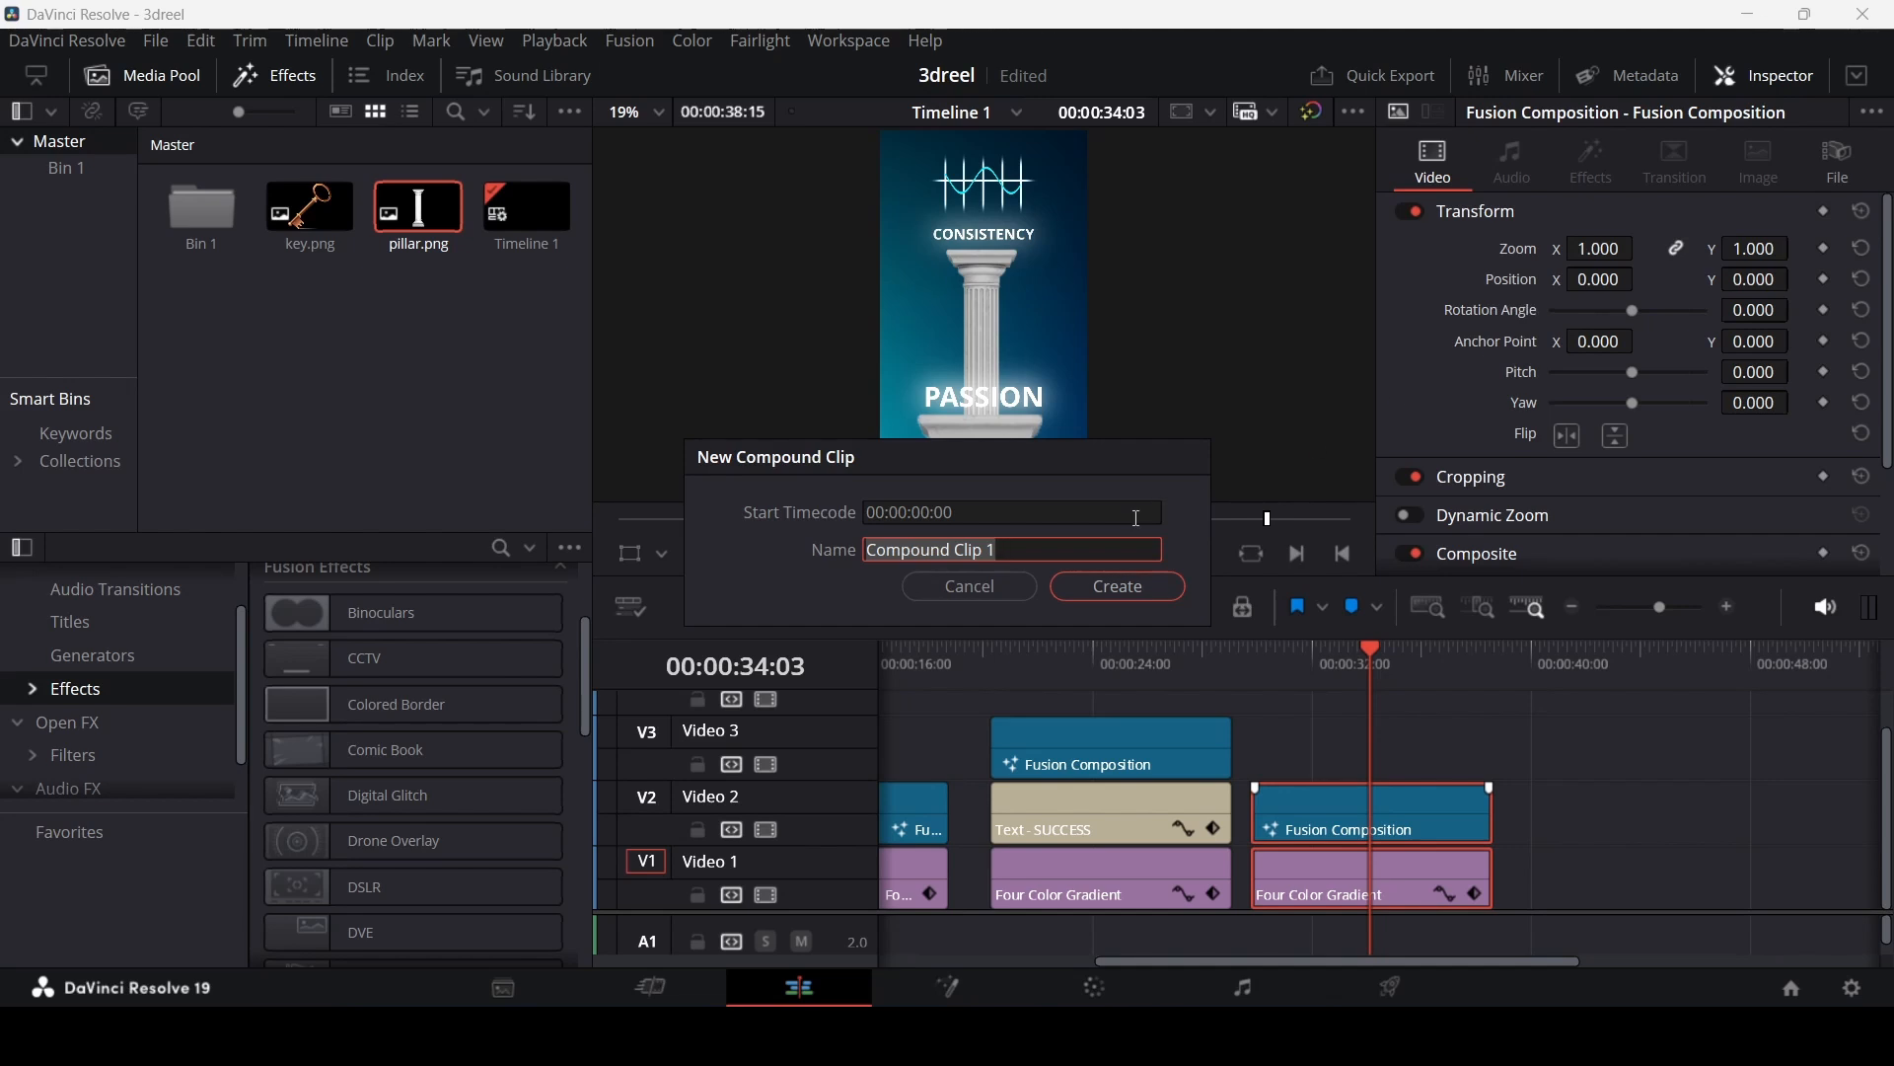
type("animate")
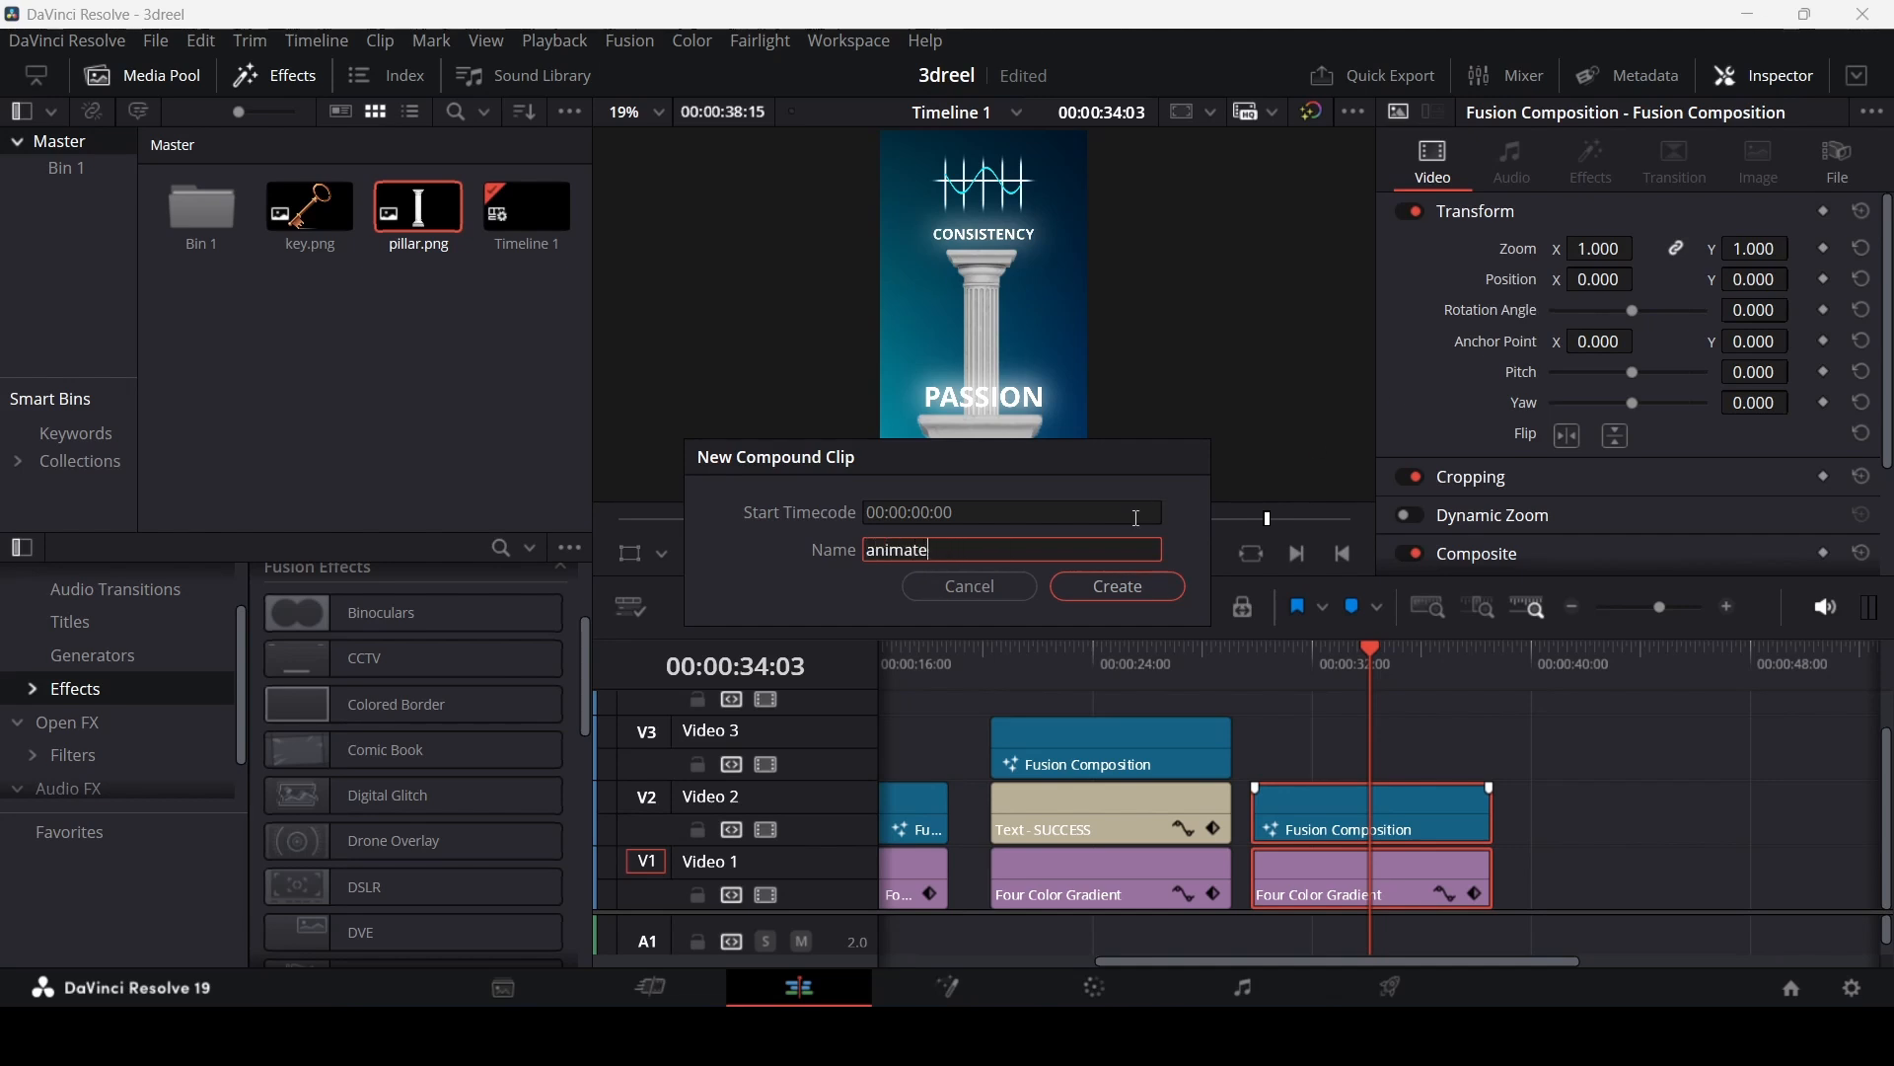
type("_1")
key("Return")
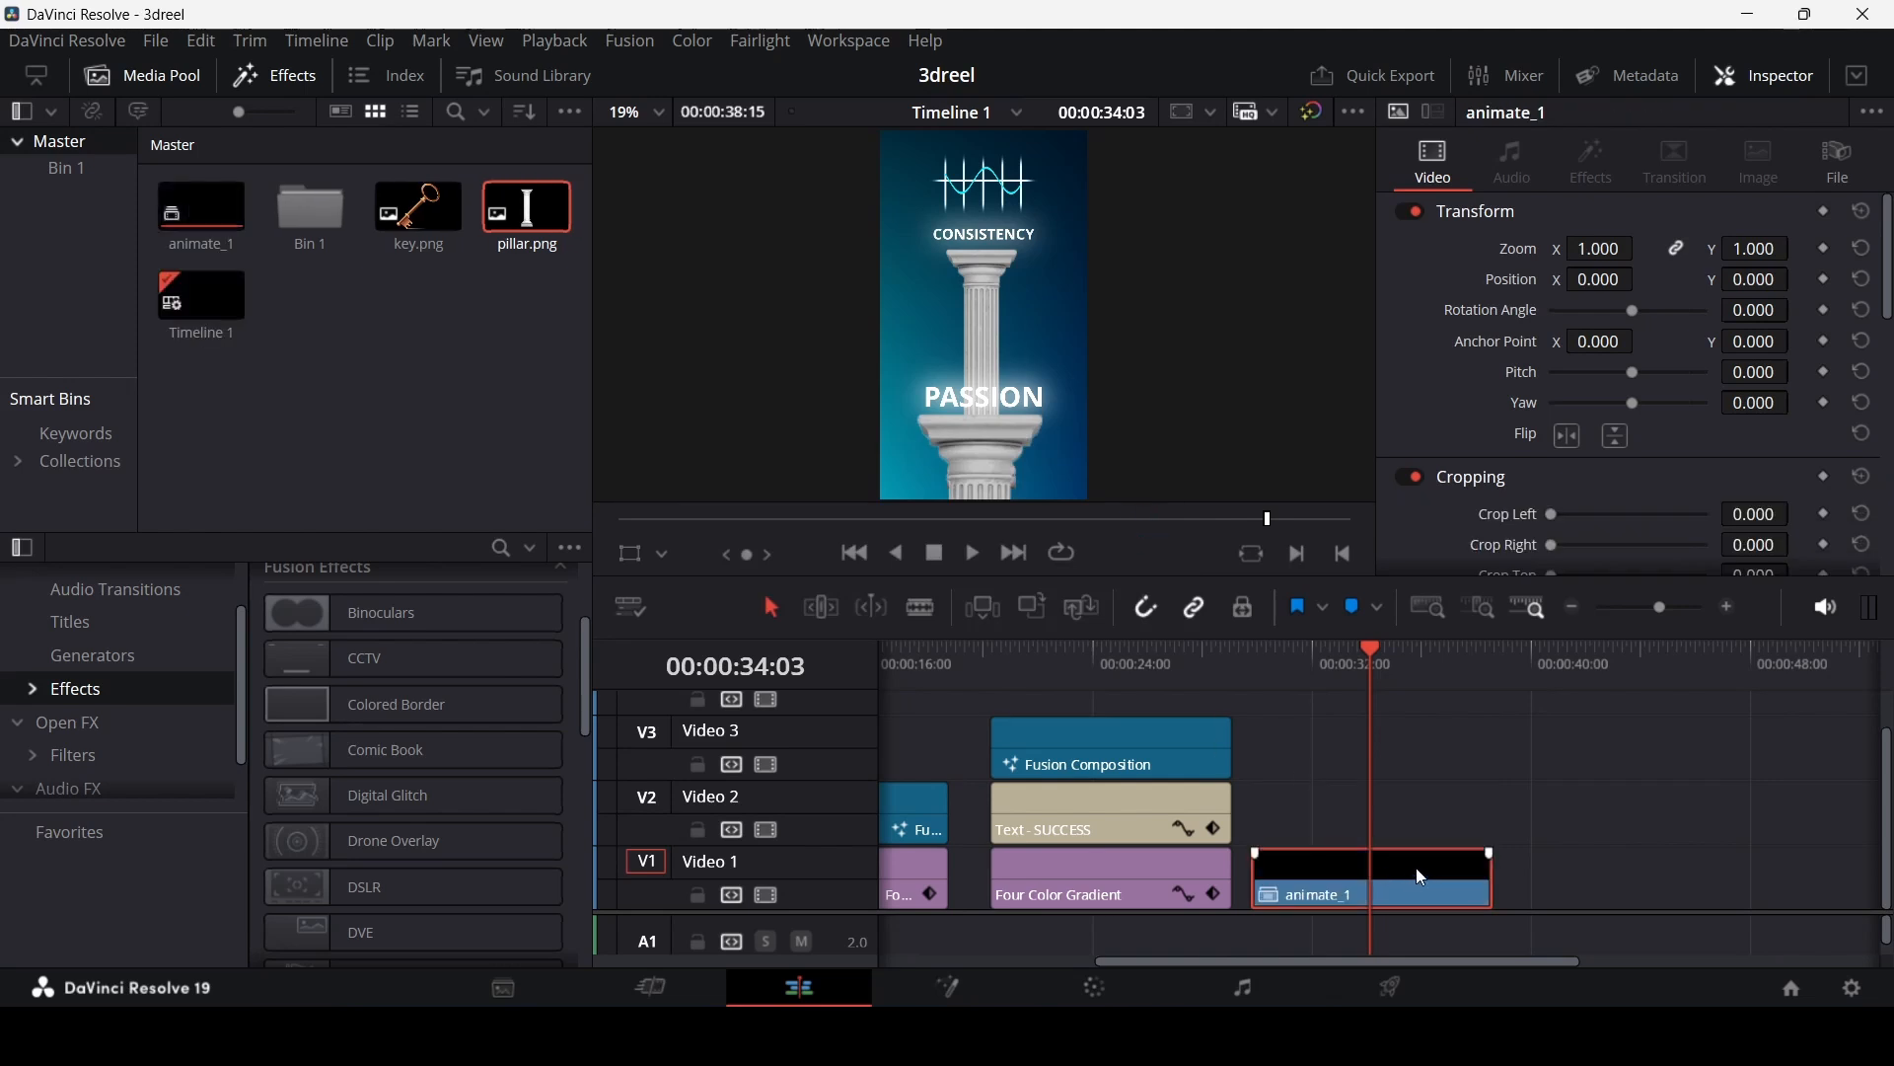
Step: Decompose the animate_1 compound clip in place using clips only, and undo the decomposition
double_click(203, 215)
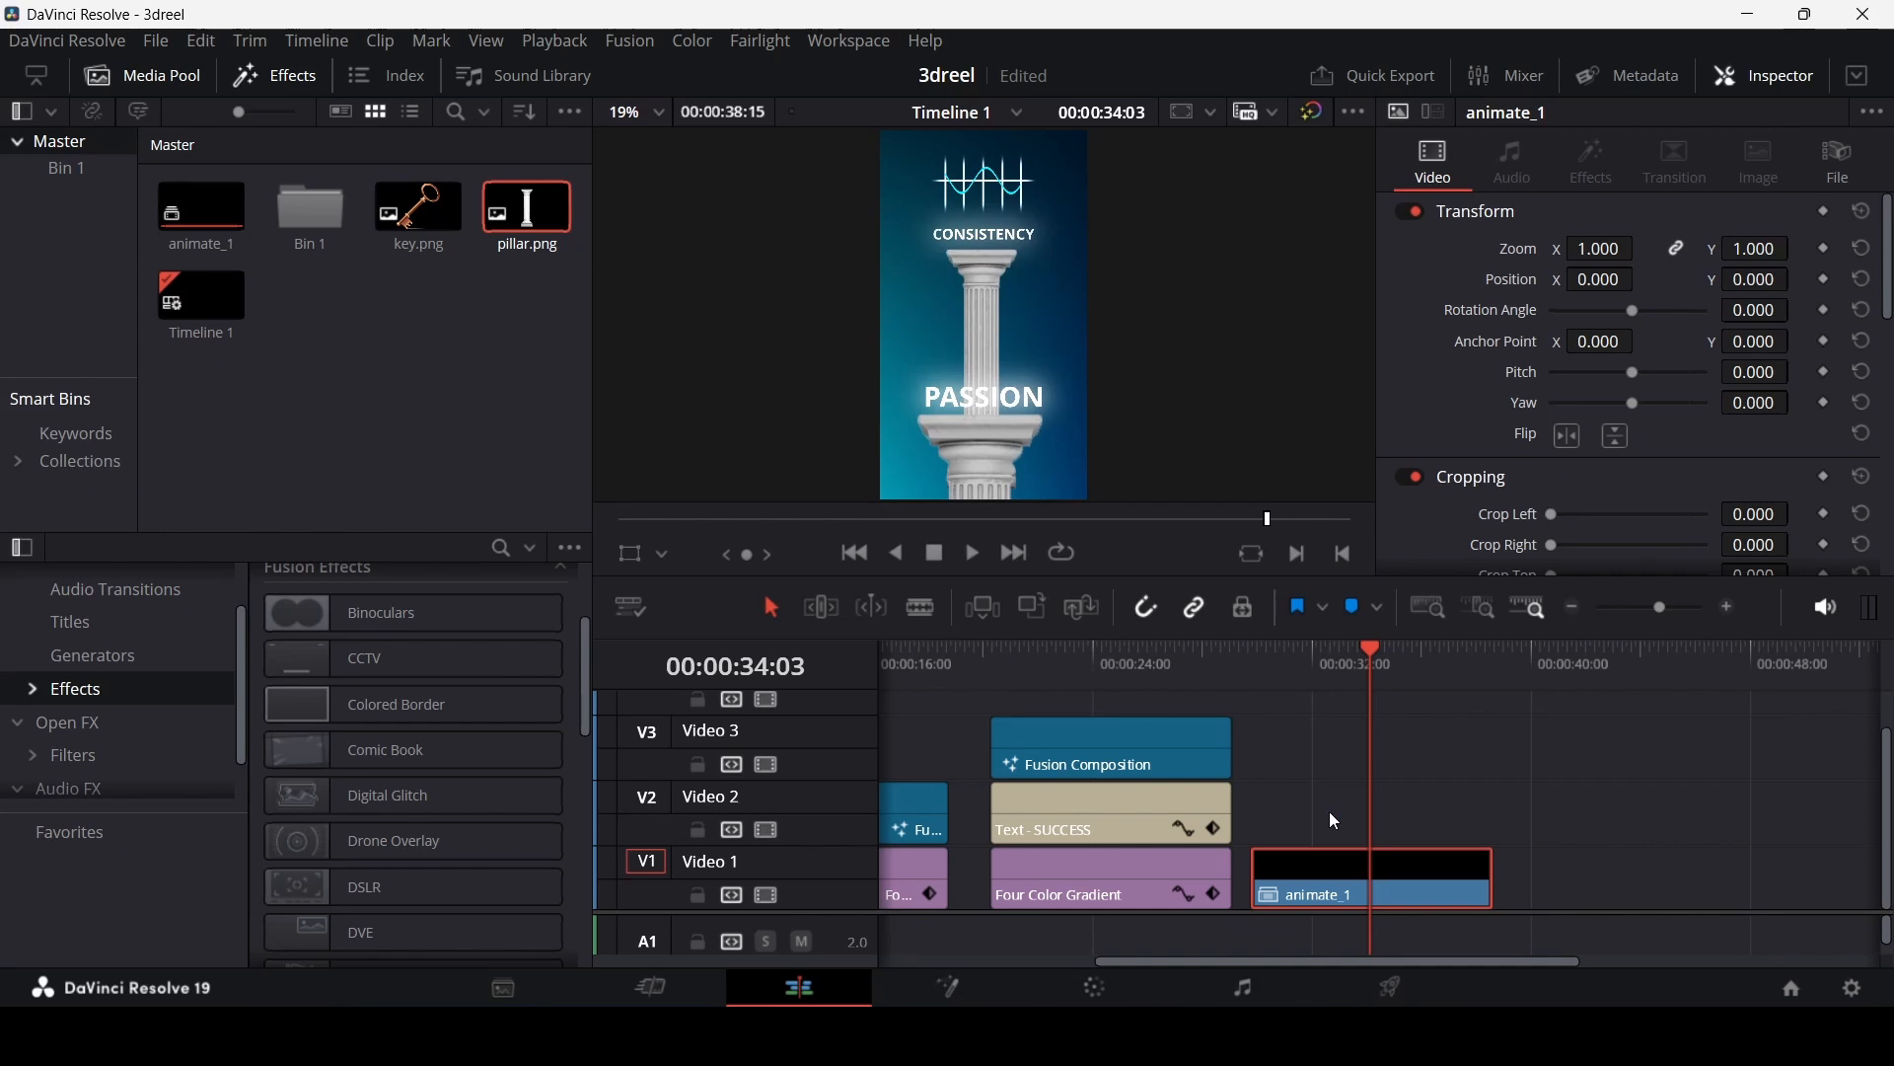
right_click(1337, 870)
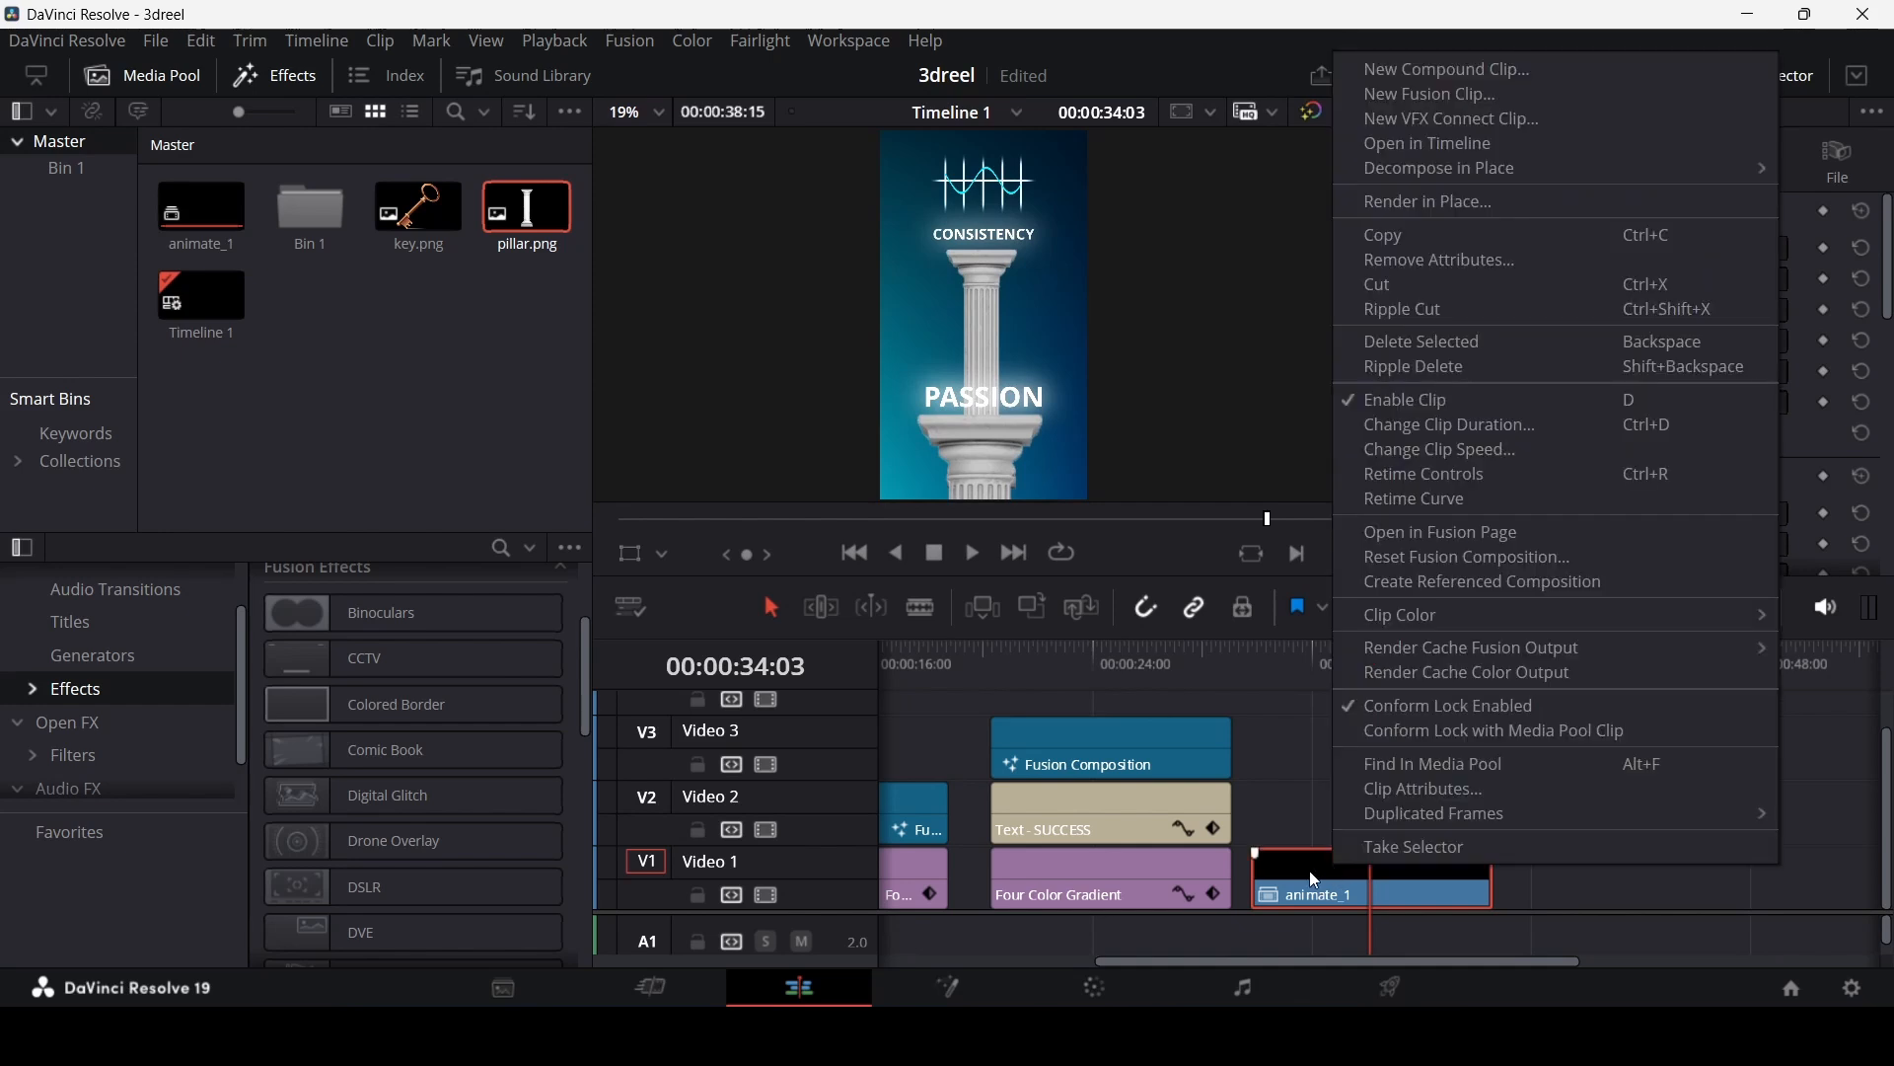
mouse_move(1464, 173)
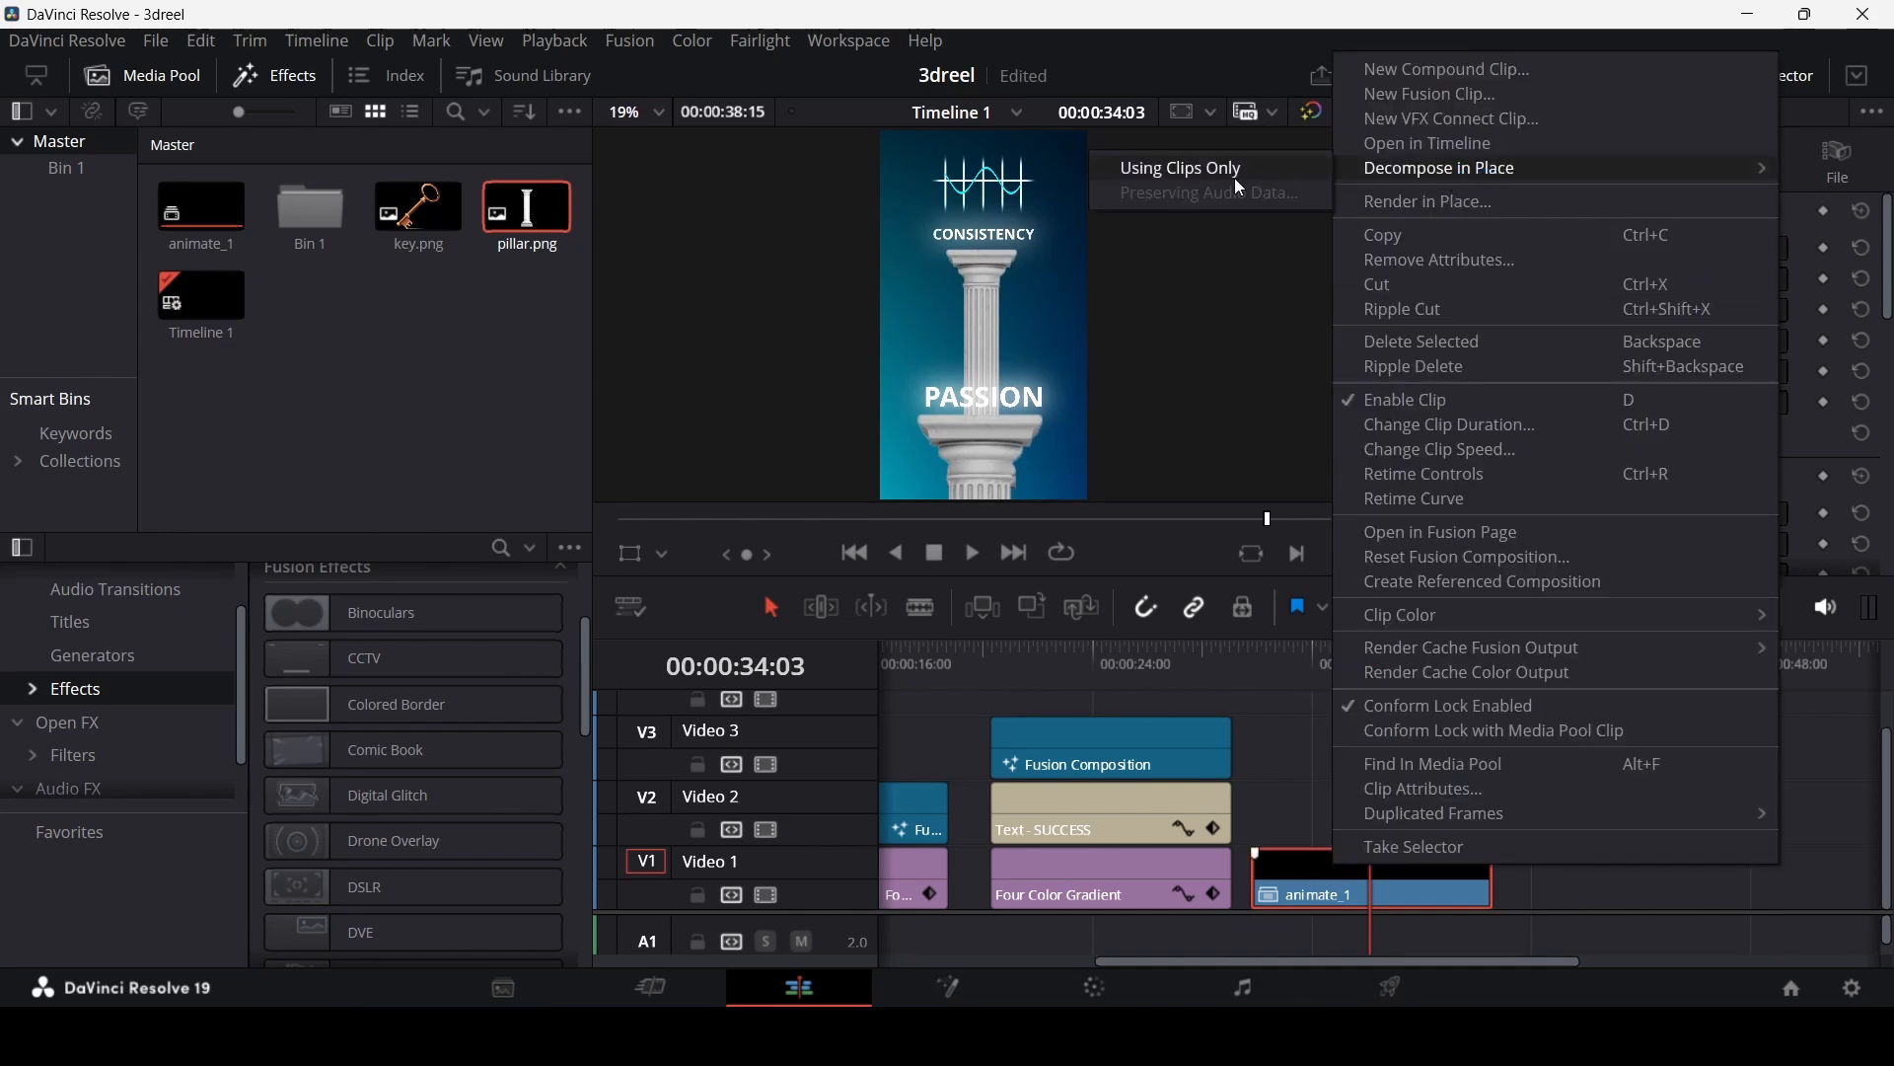
left_click(1209, 170)
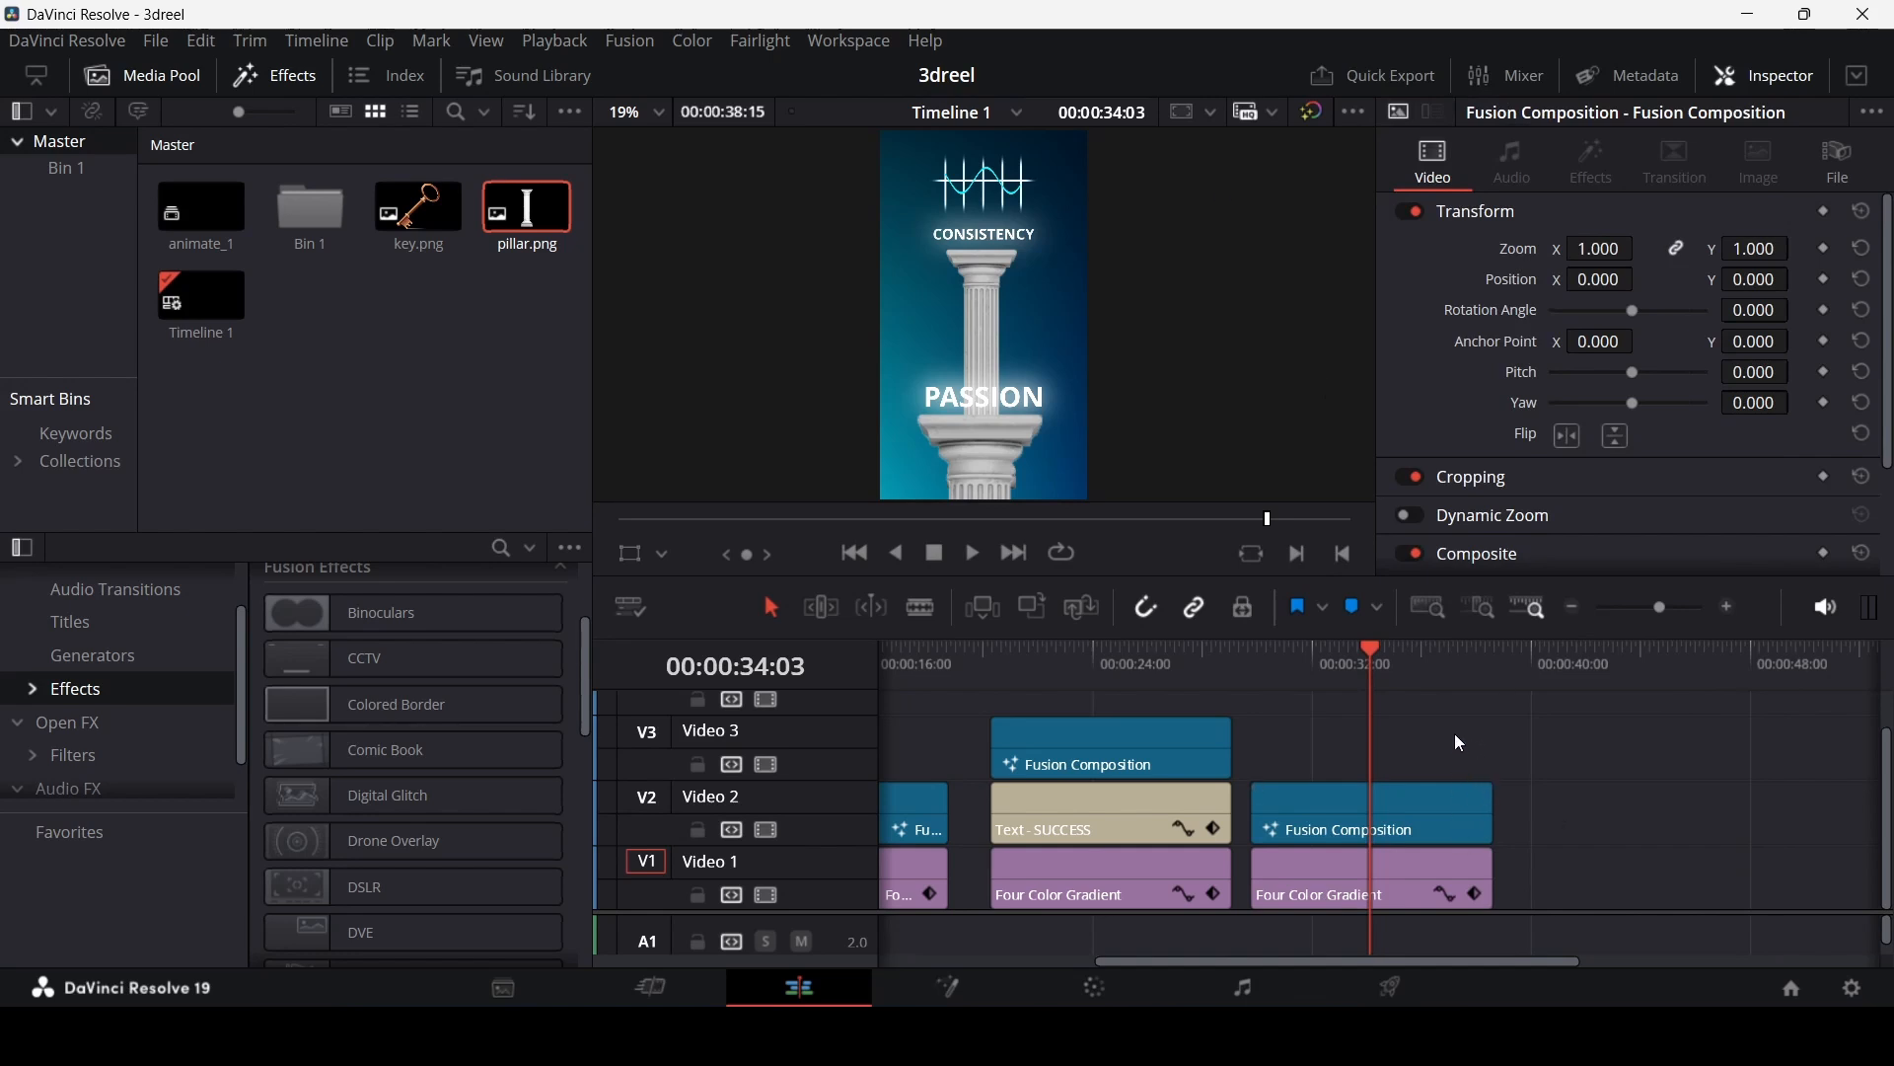
key("ctrl+z")
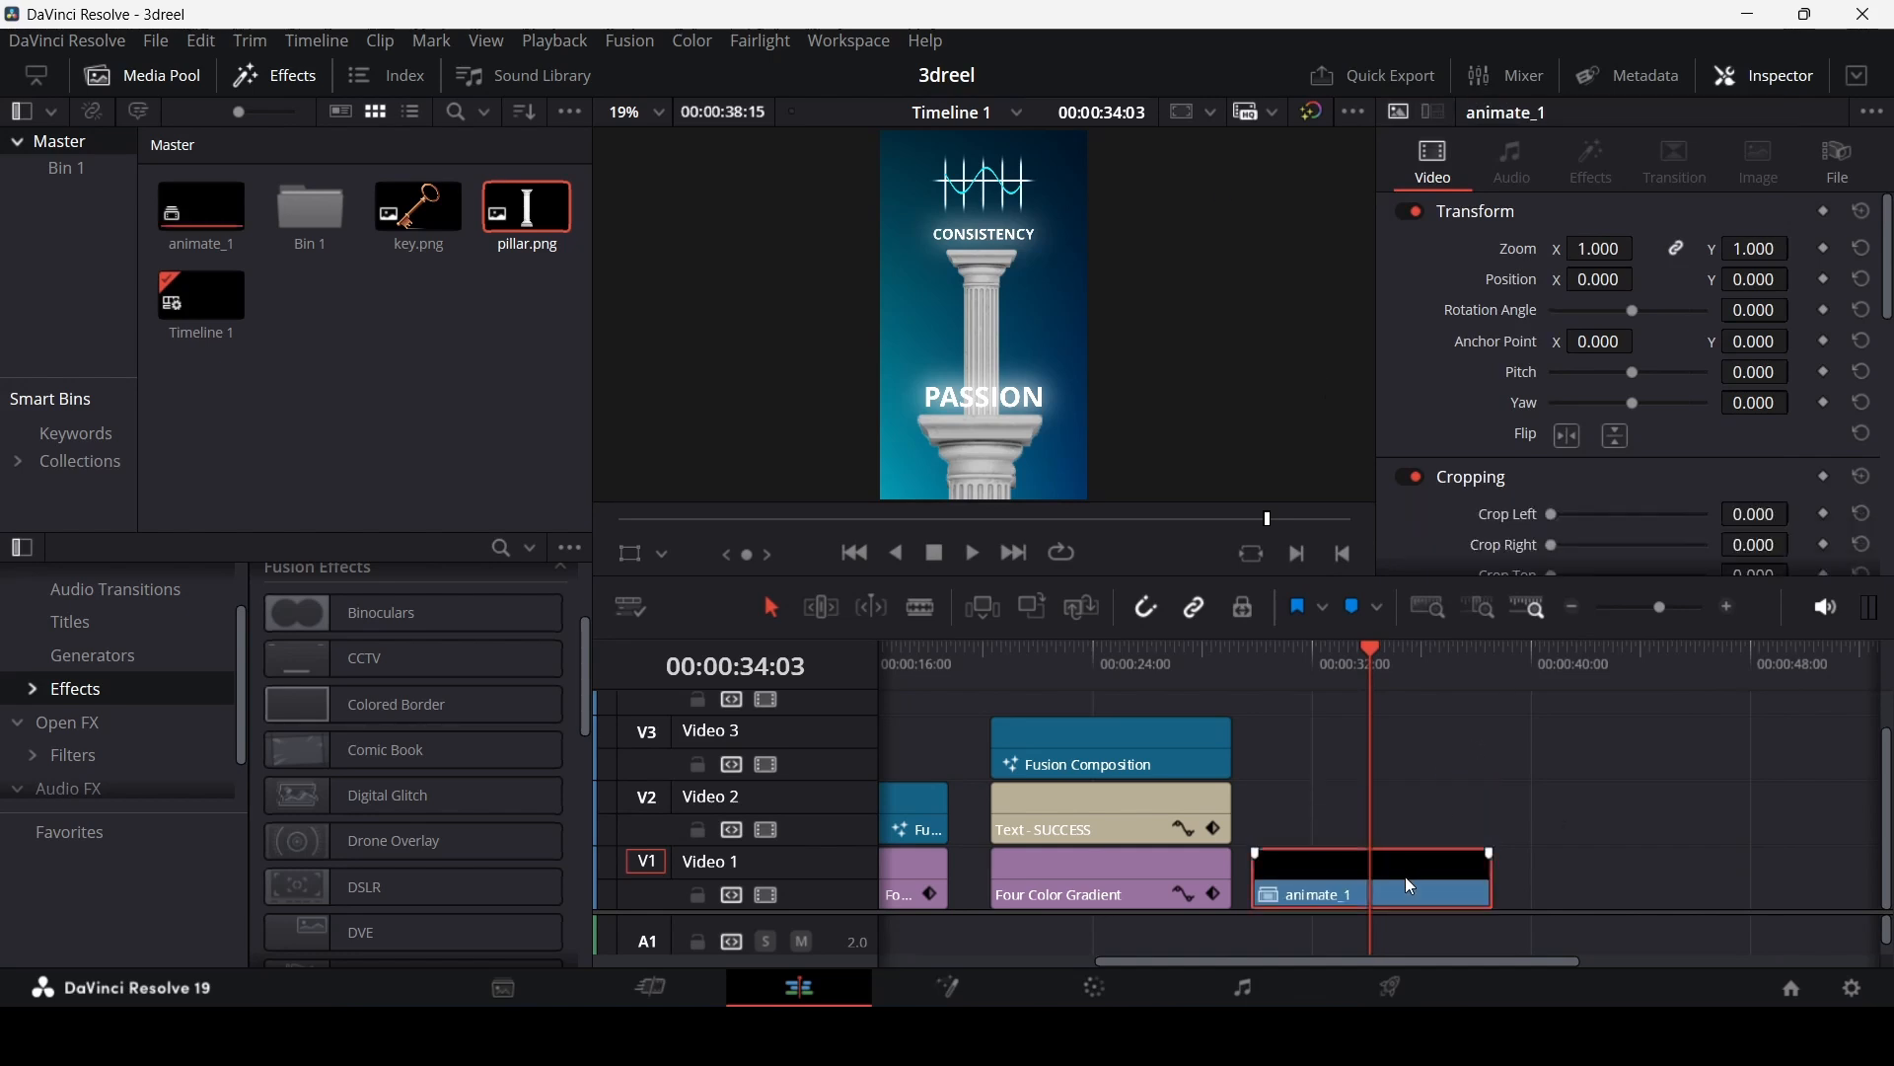
Step: Deselect the compound clip and move the playhead to the start of the Text - SUCCESS section at 00:00:20:07
left_click(1399, 810)
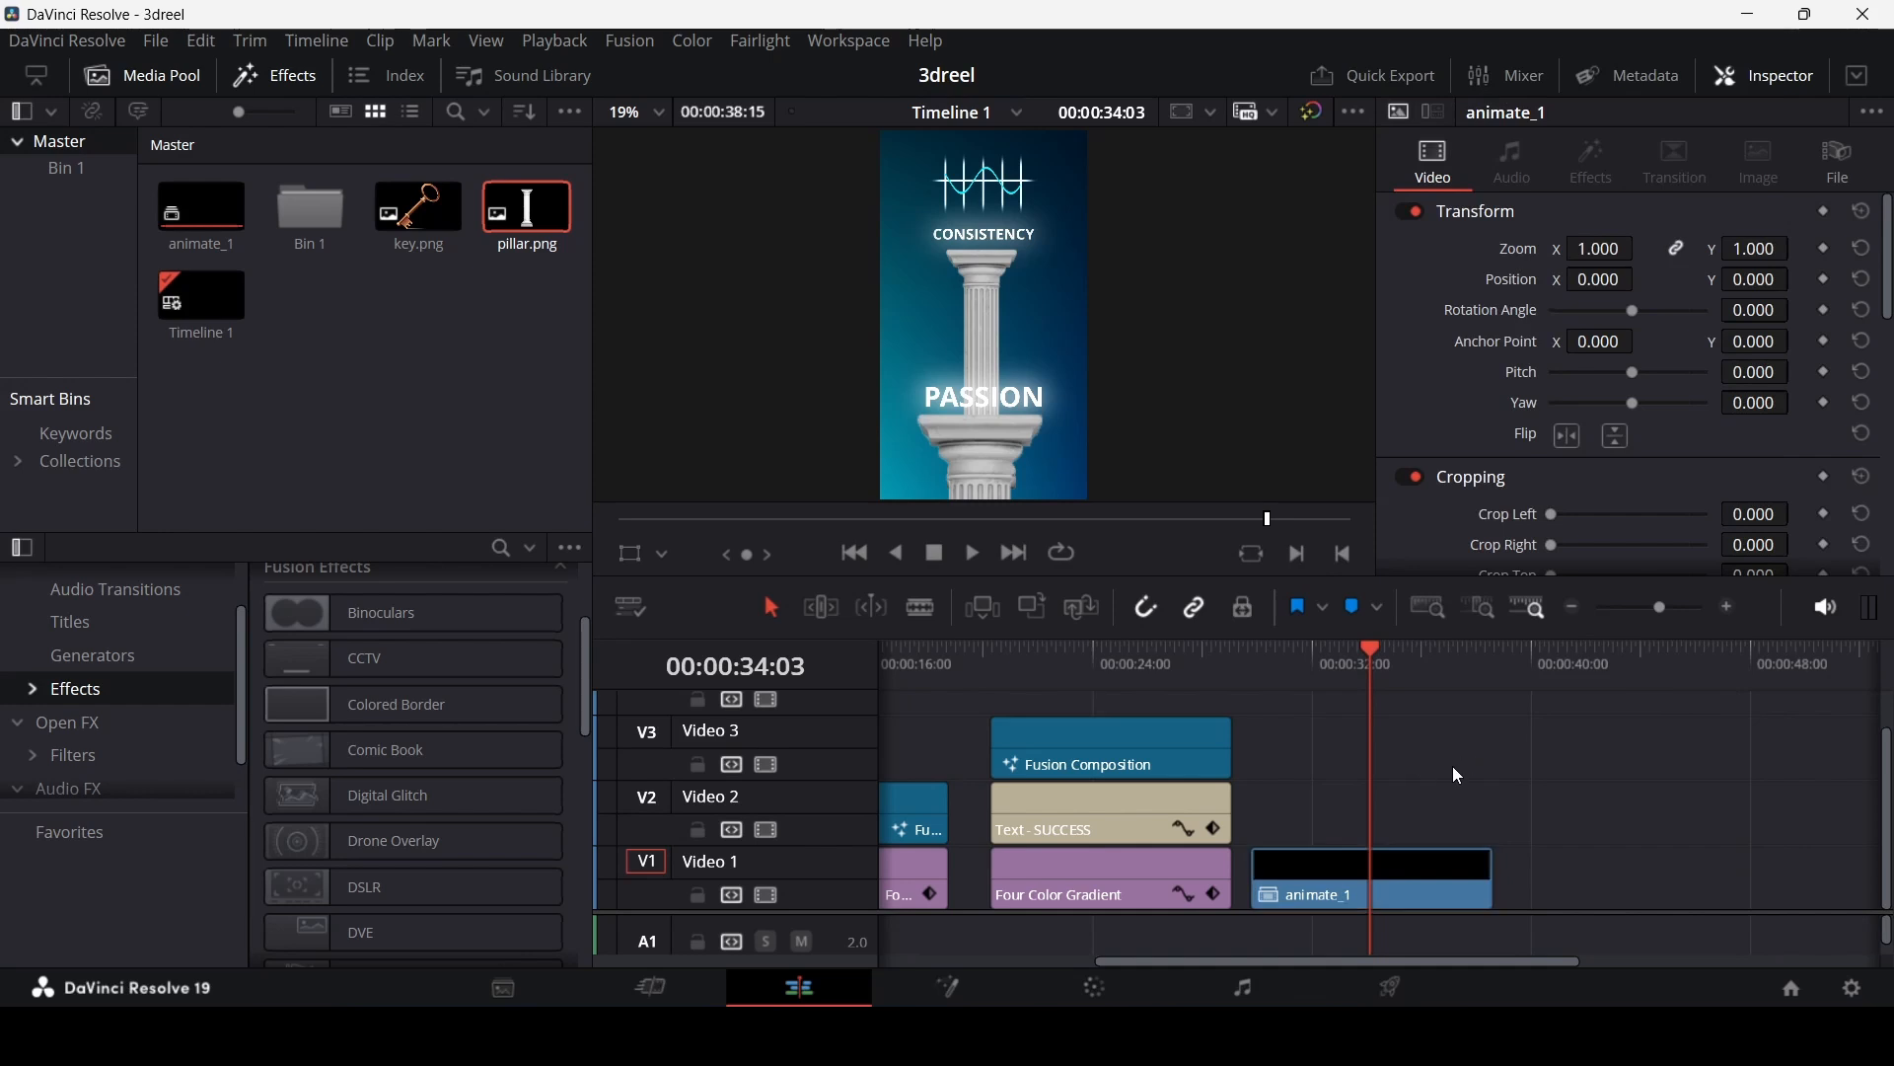
left_click(1513, 667)
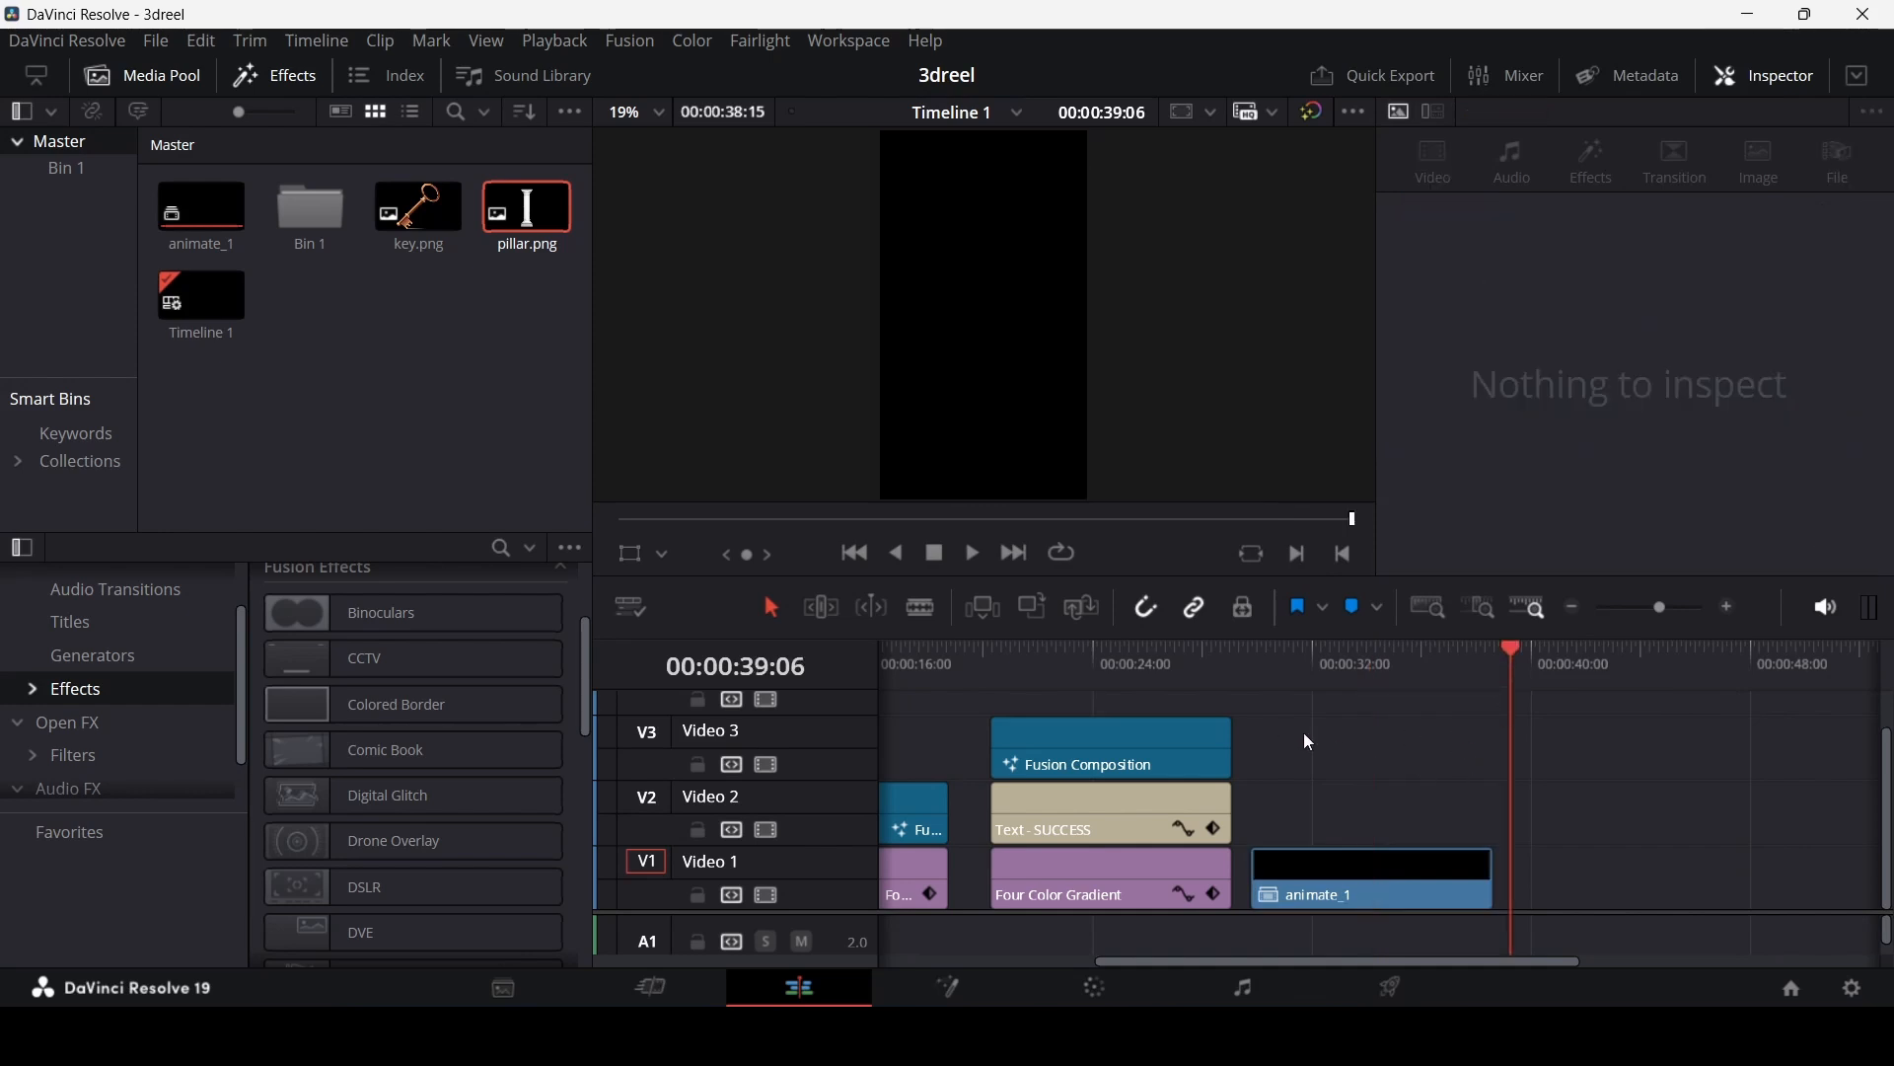
scroll(1361, 794, "right", 2)
left_click(930, 677)
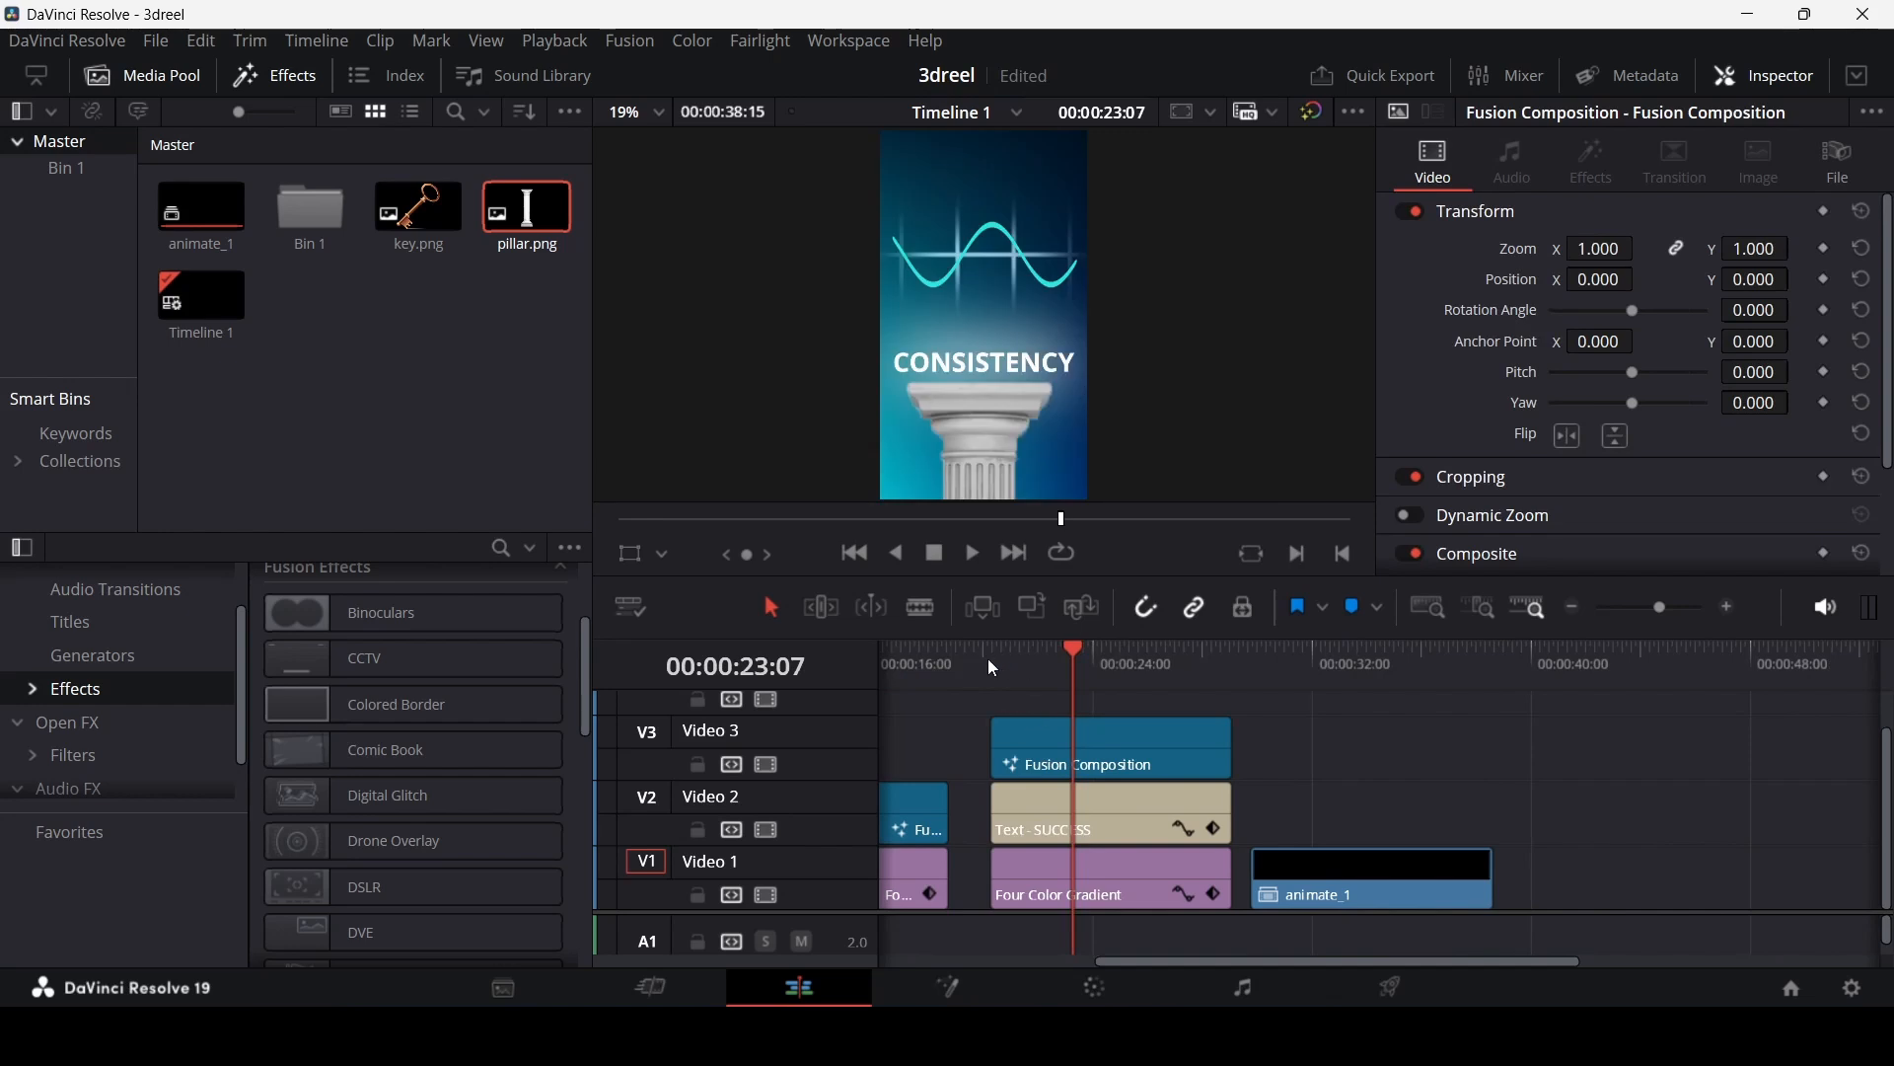
left_click(989, 659)
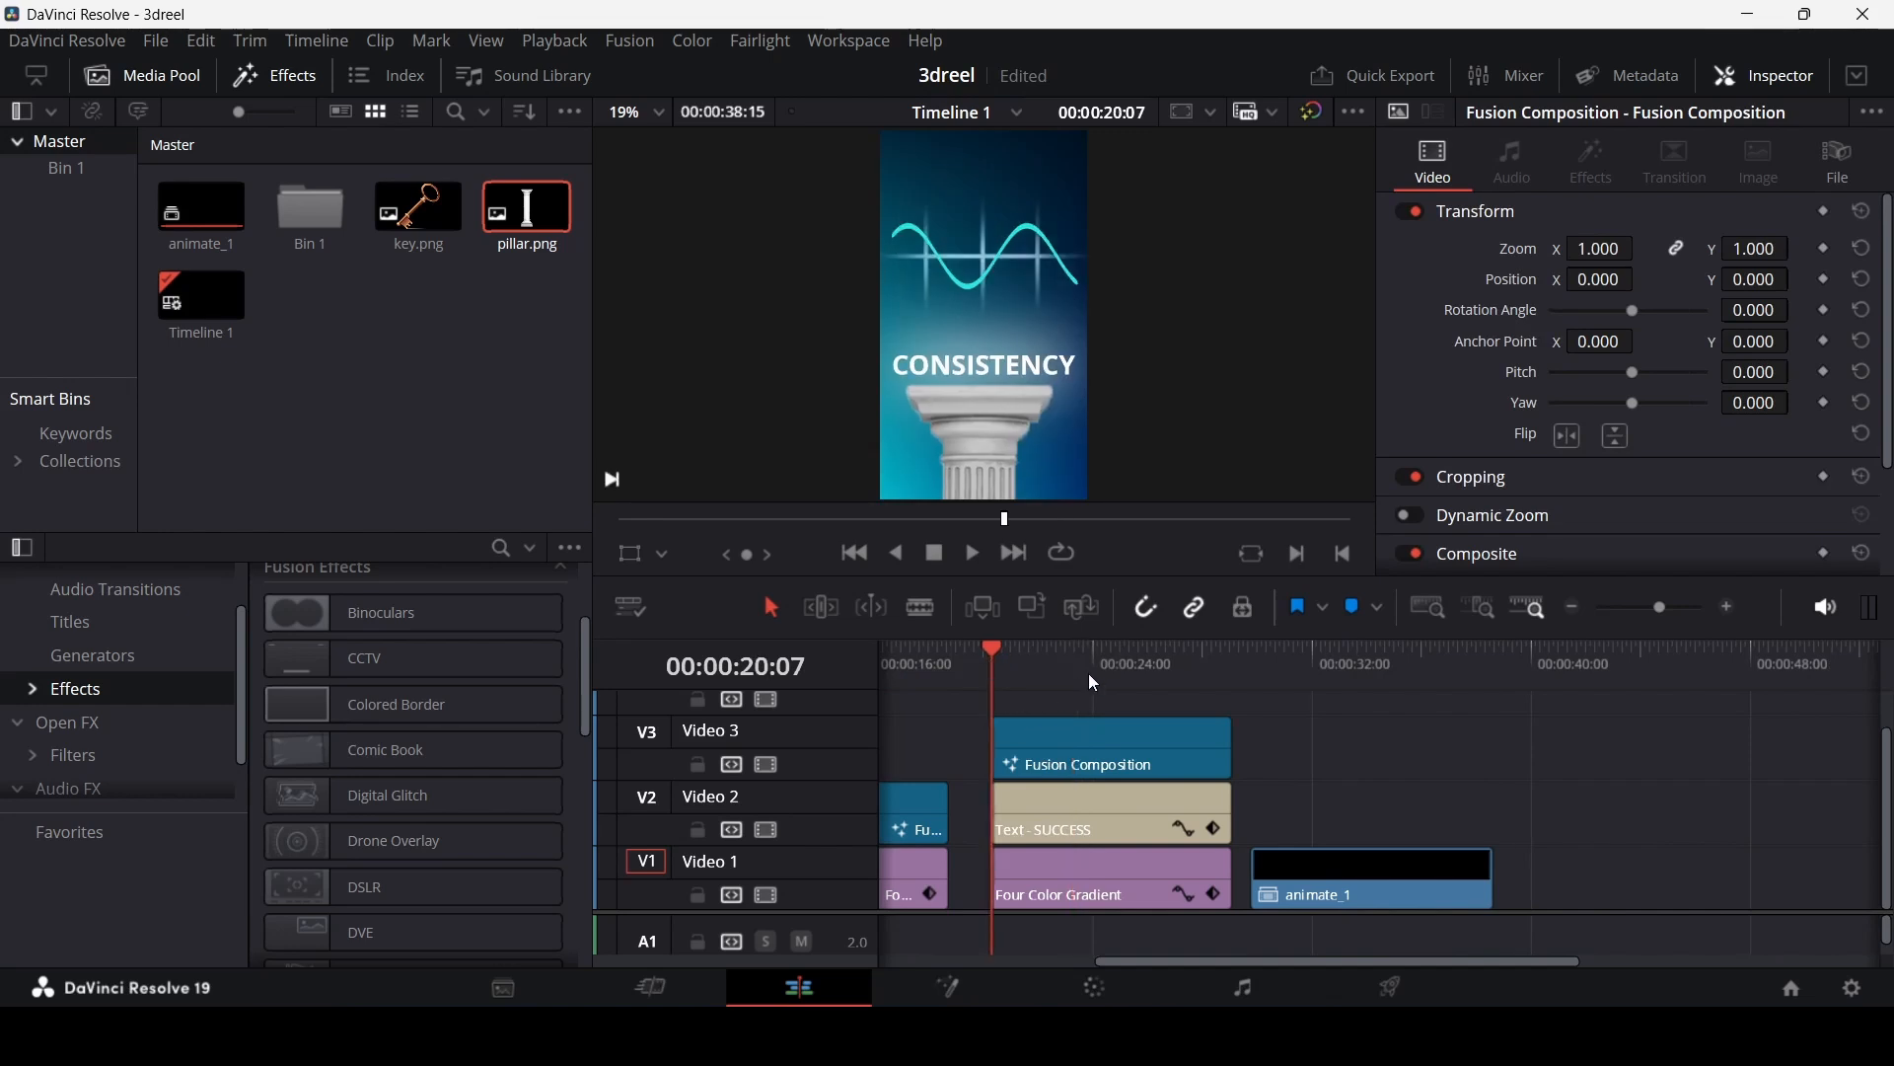
Step: Play and scrub through the existing framed pillar animation on the timeline, stopping at 00:00:25:07
key("space")
key("space")
left_click_drag(1035, 667, 1132, 658)
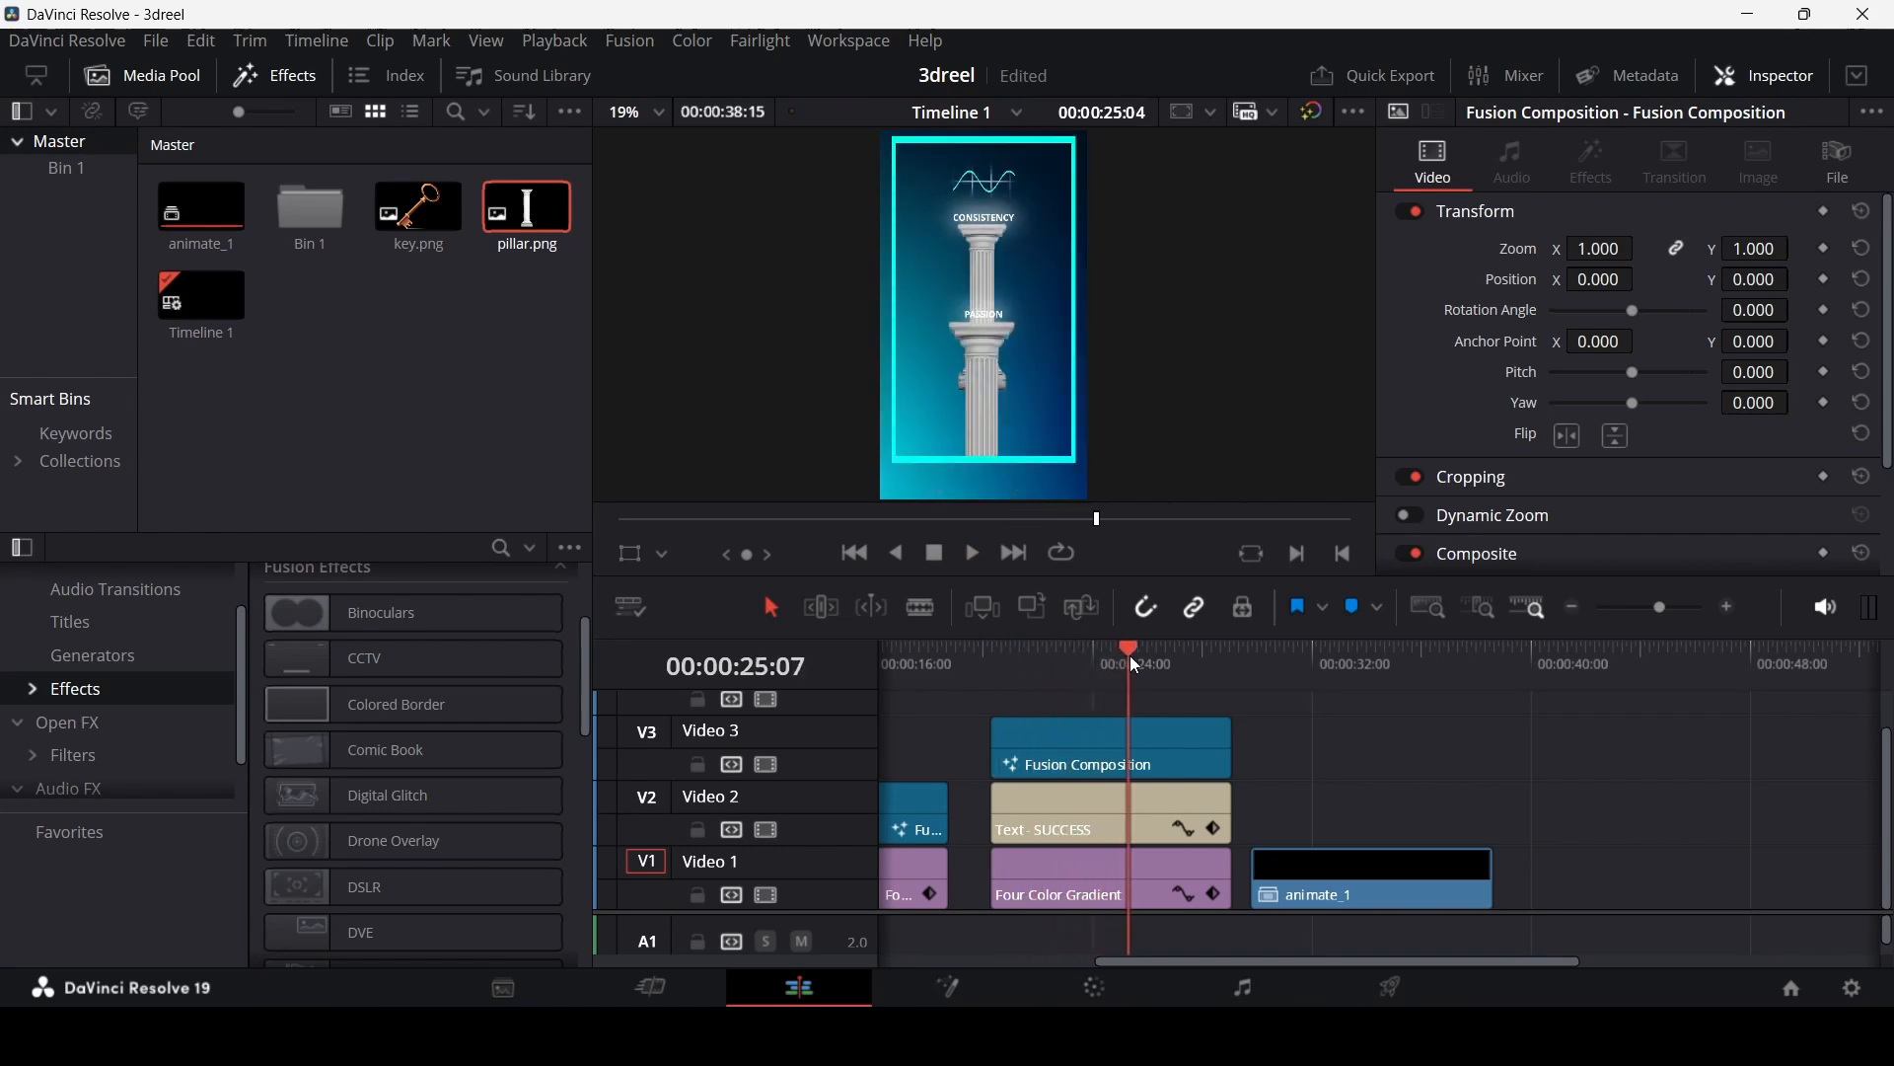
Step: Duplicate the Four Color Gradient clip under the SUCCESS title onto Video 1, past the animate_1 clip
left_click(1114, 899)
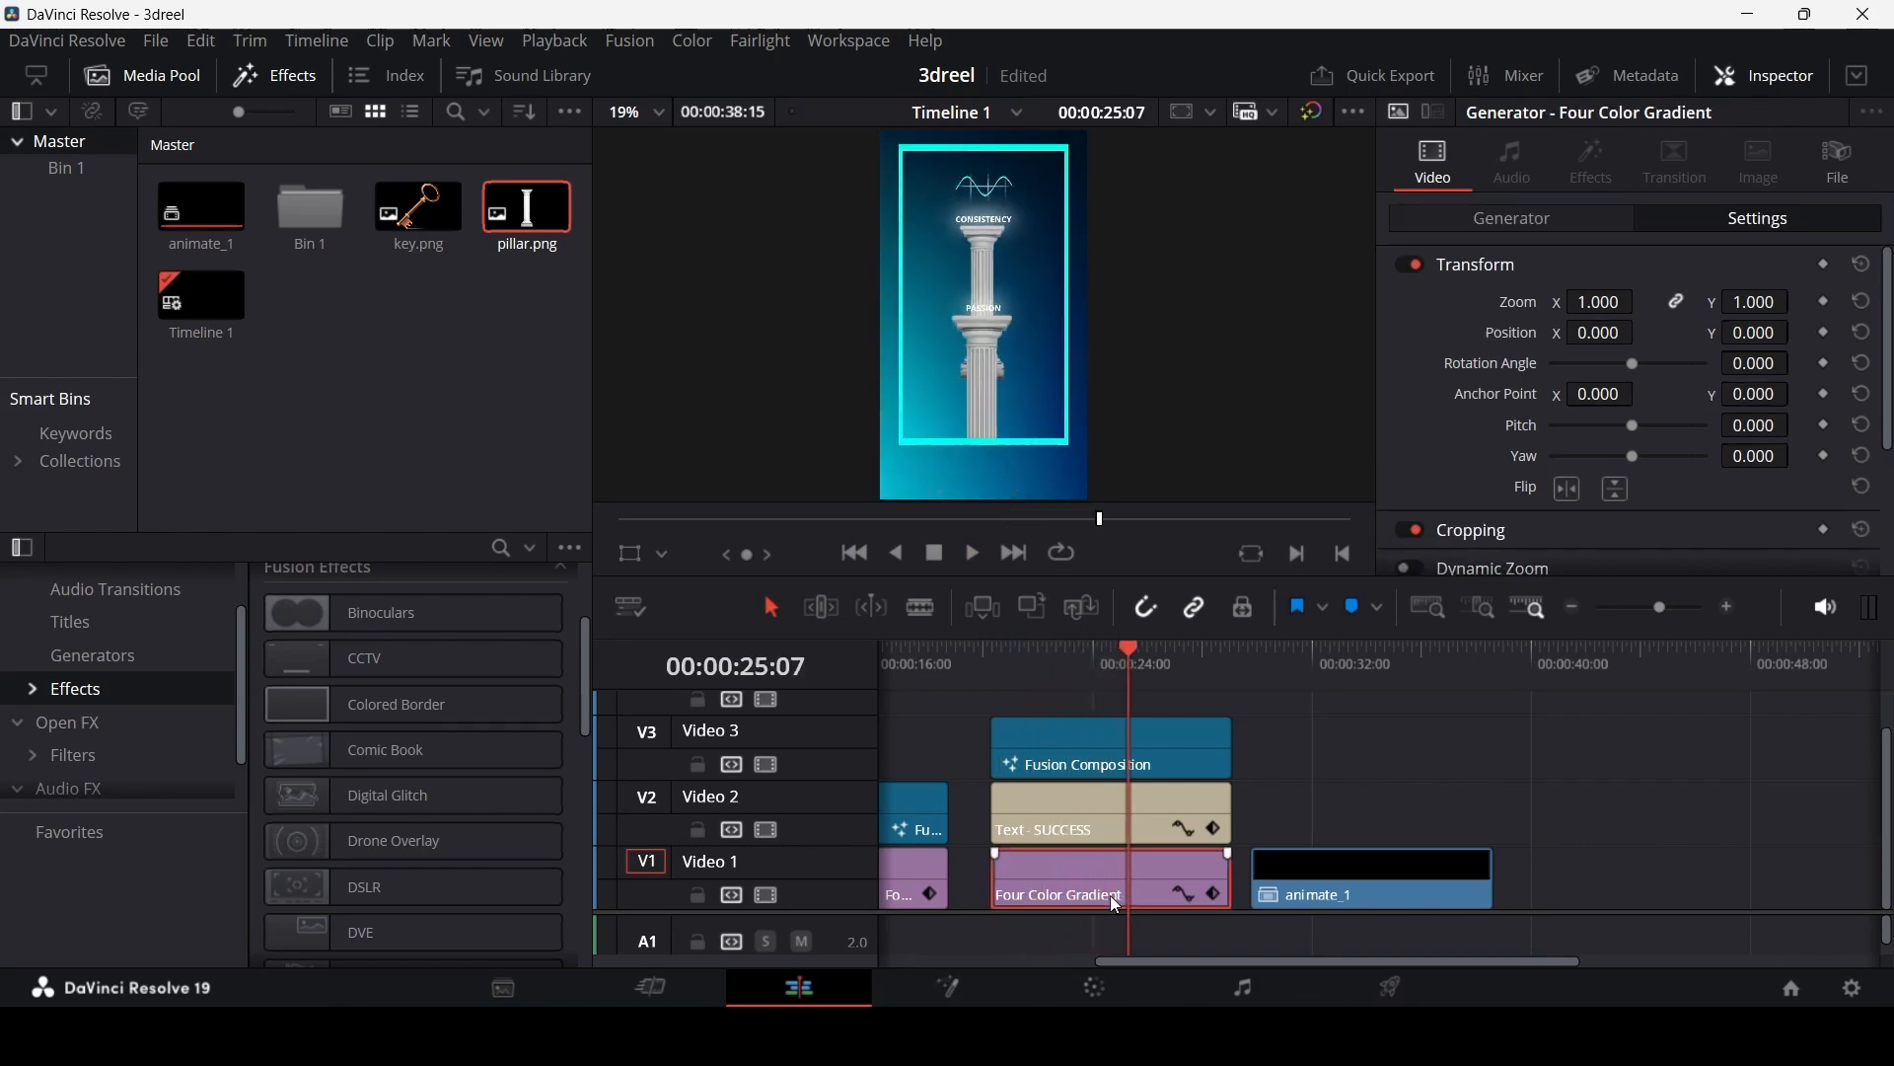
left_click_drag(1115, 896, 1656, 886)
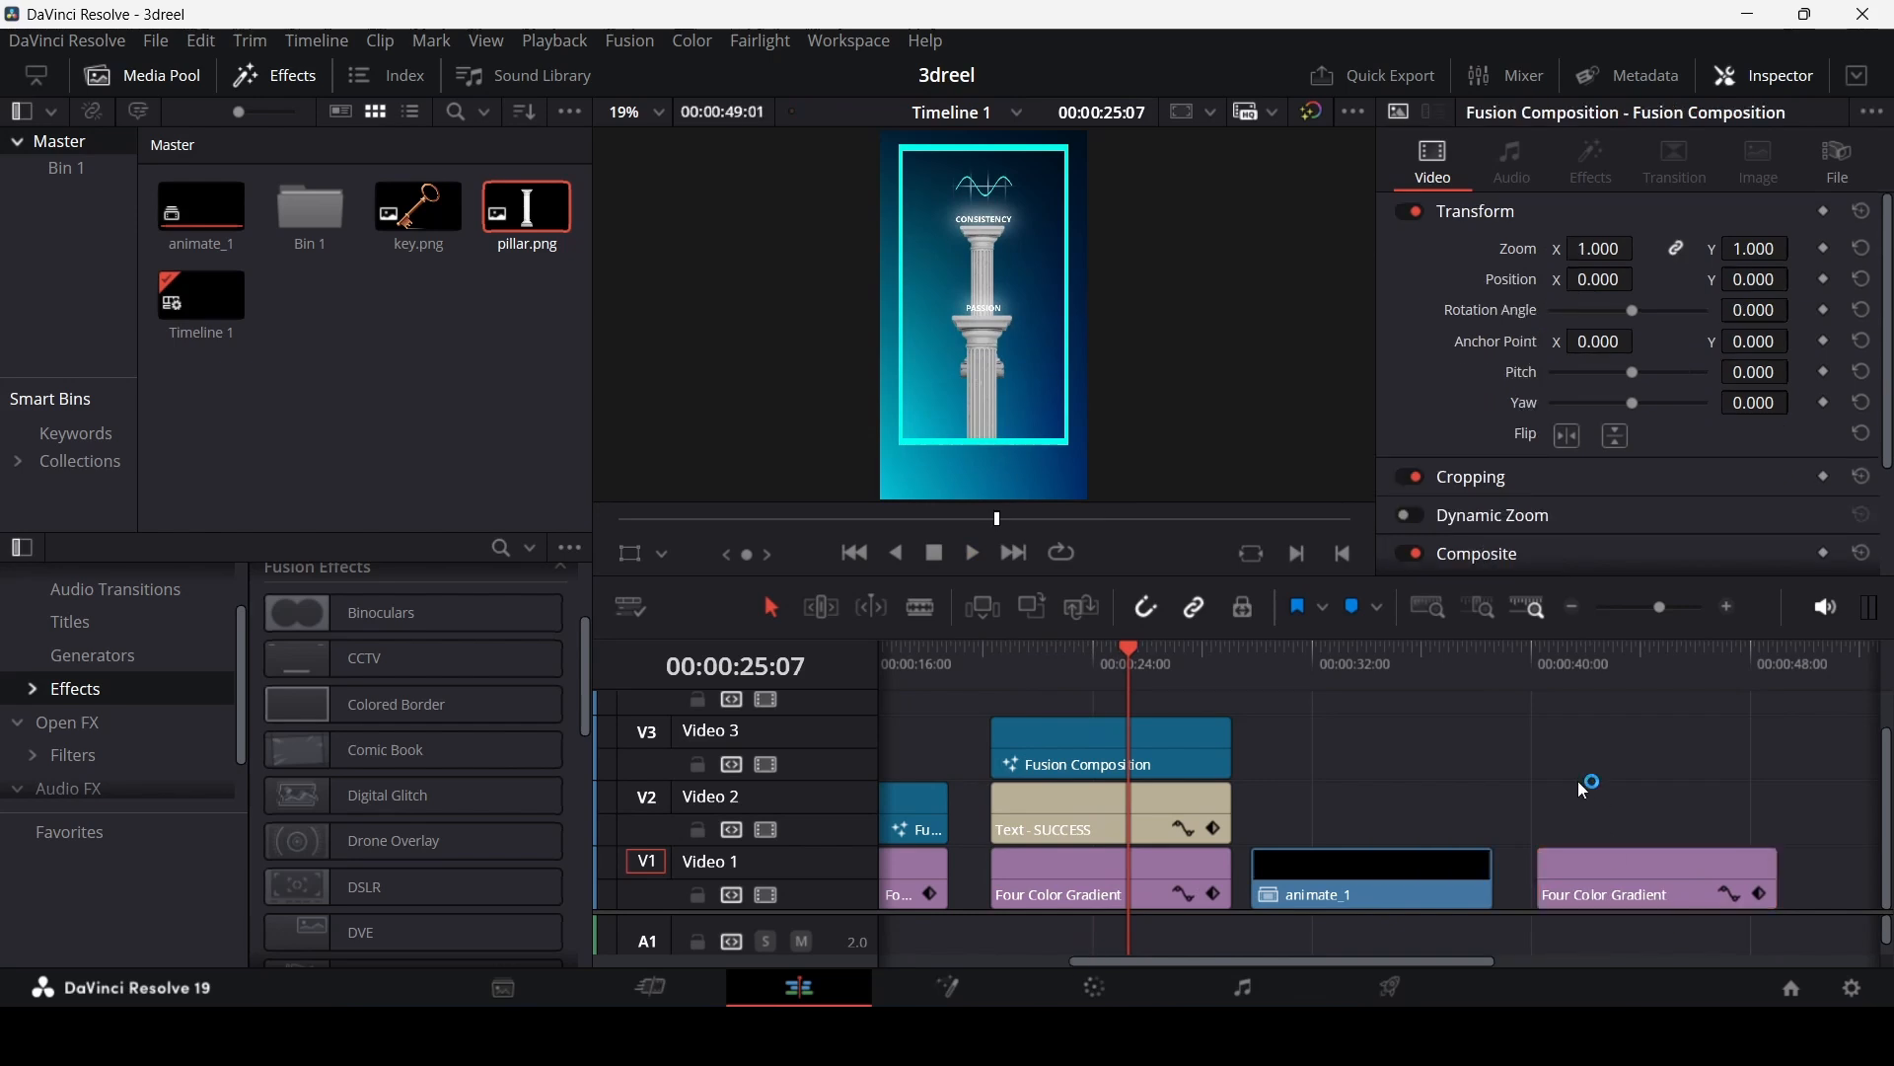
Step: Examine the SUCCESS title's text and font settings with the playhead at 00:00:27:05
left_click(1101, 811)
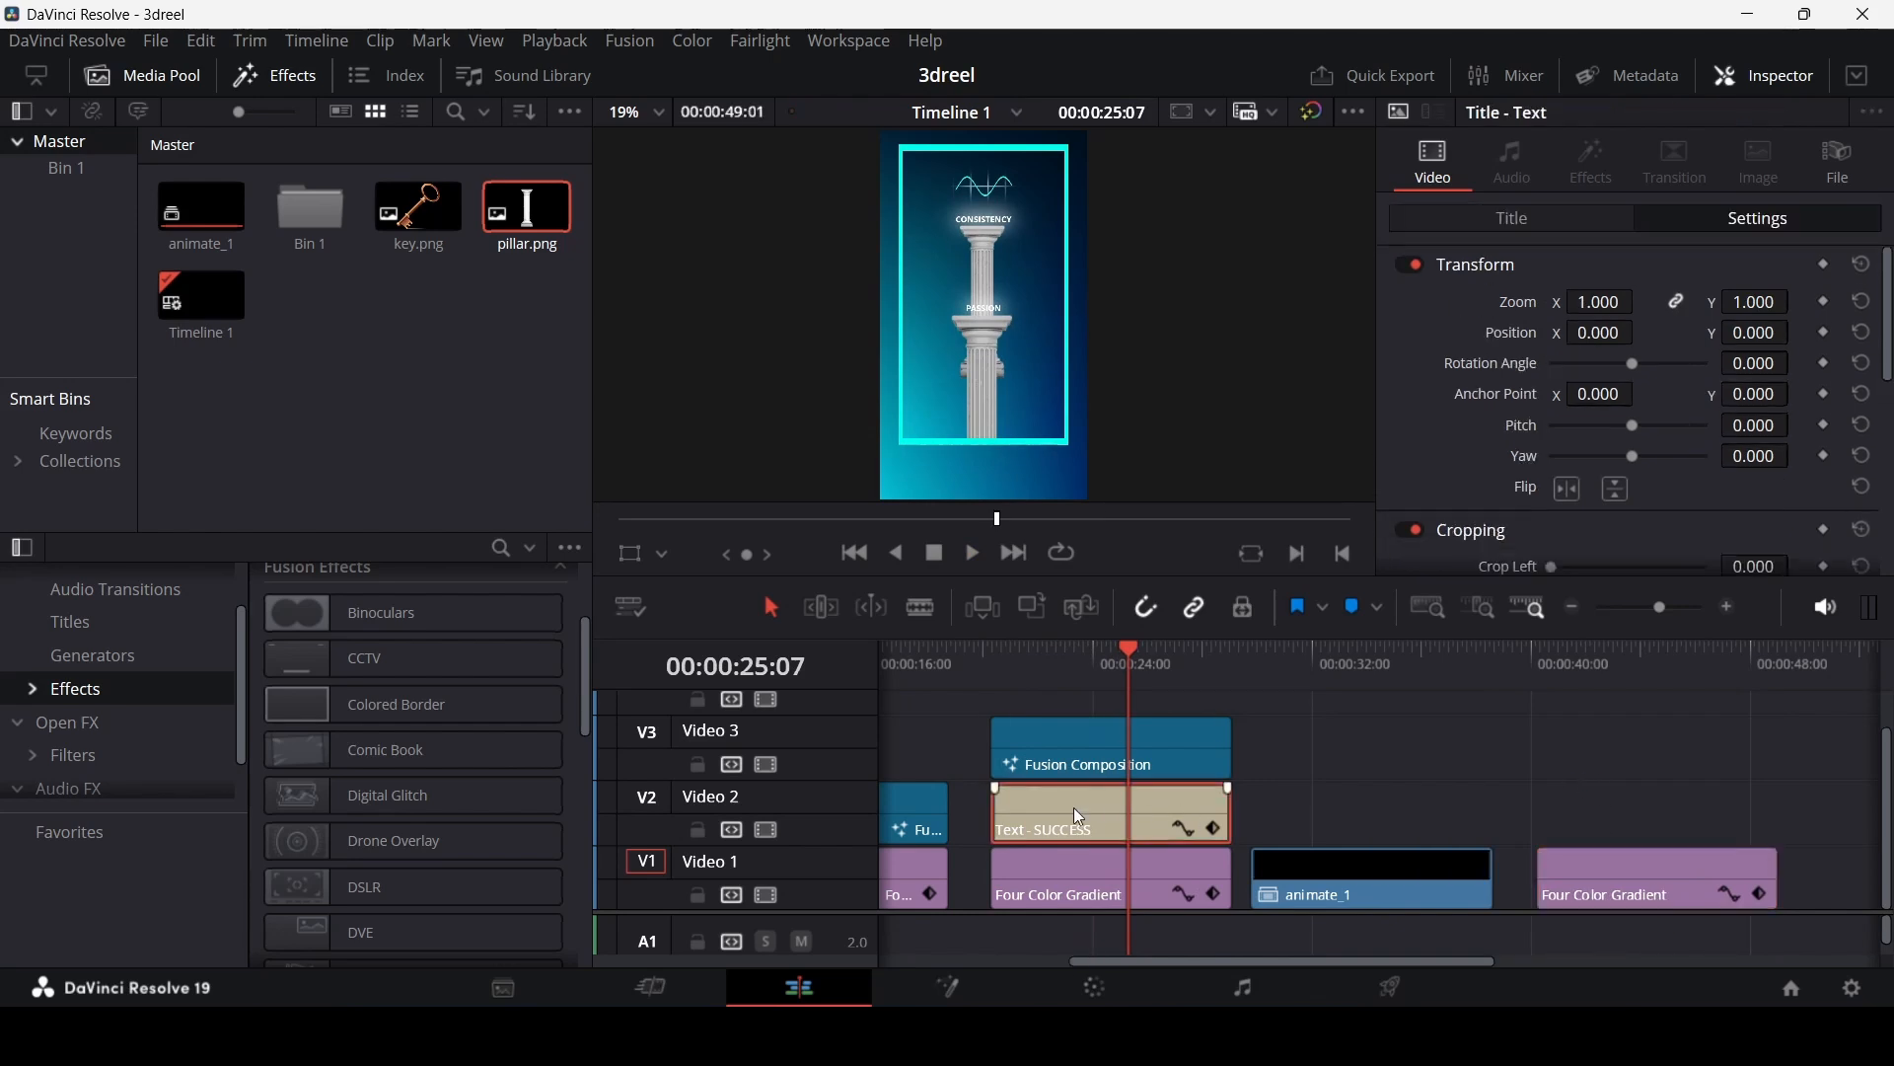
left_click(1181, 661)
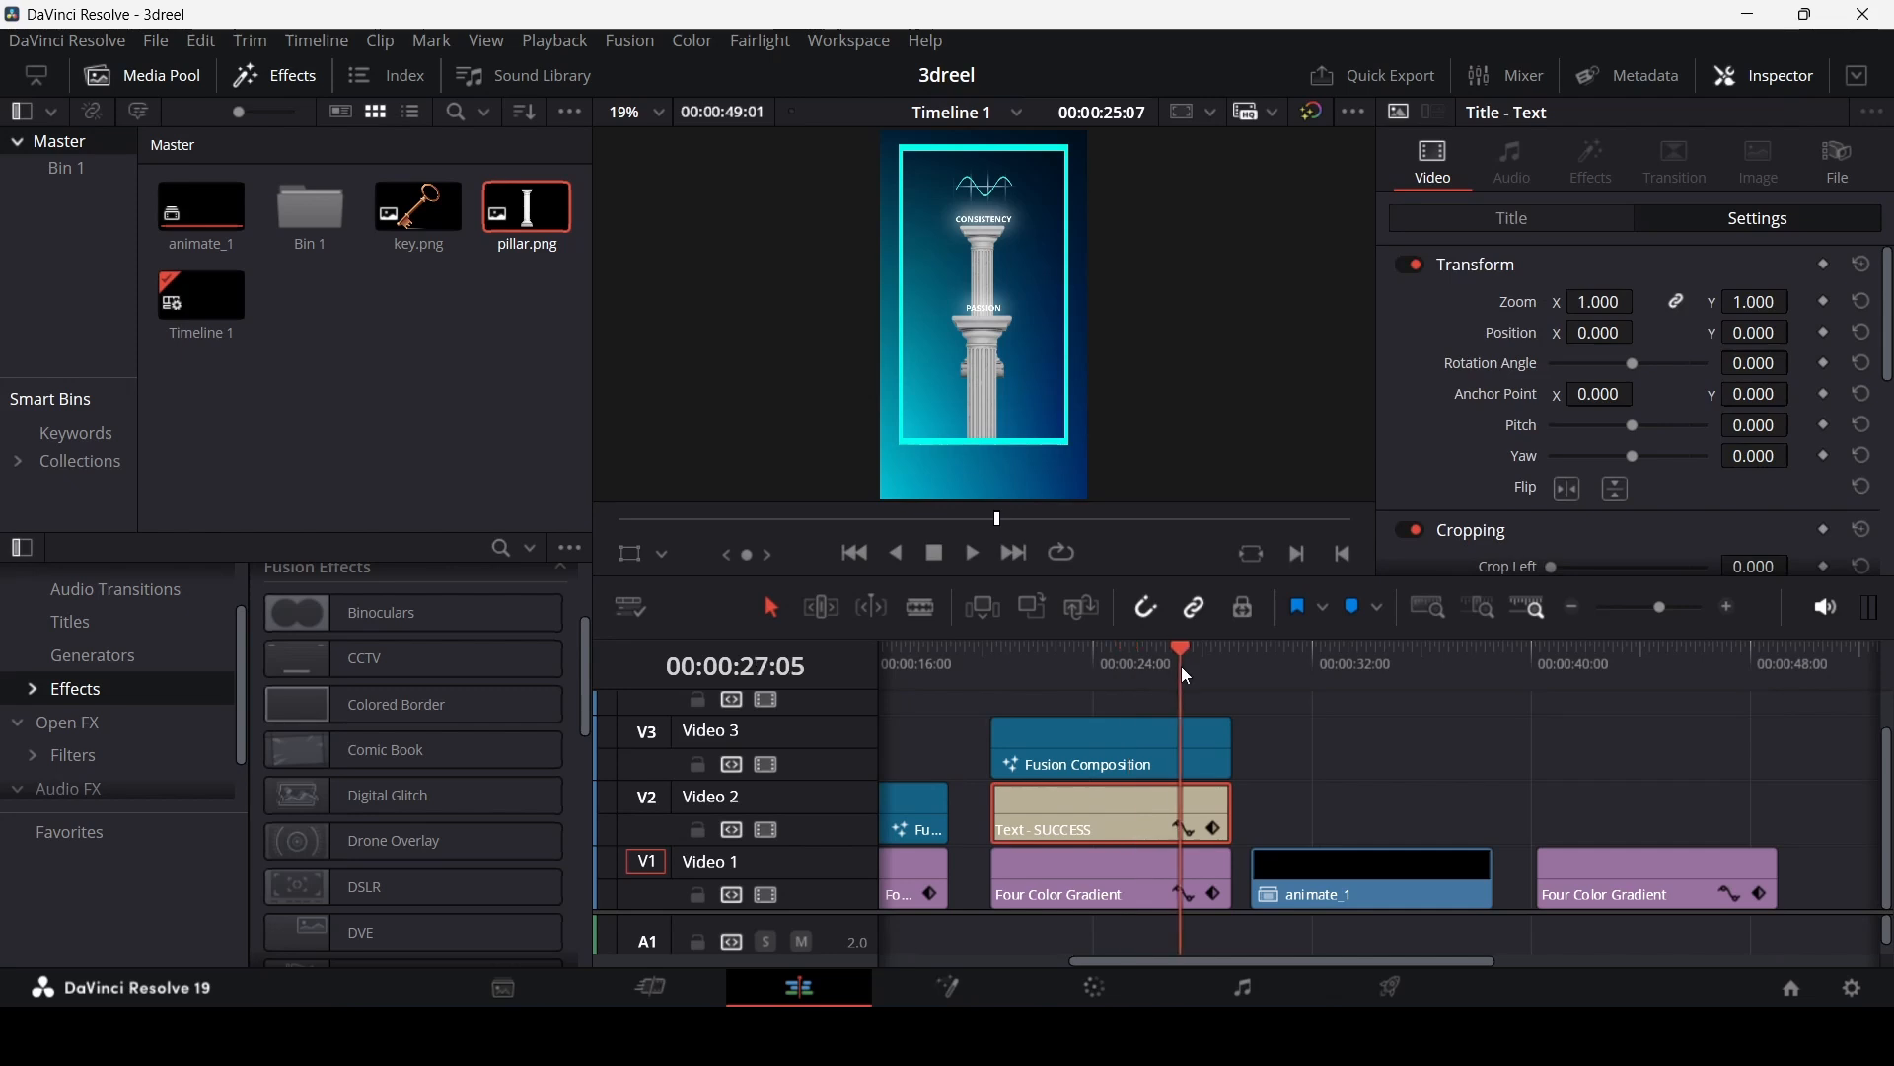
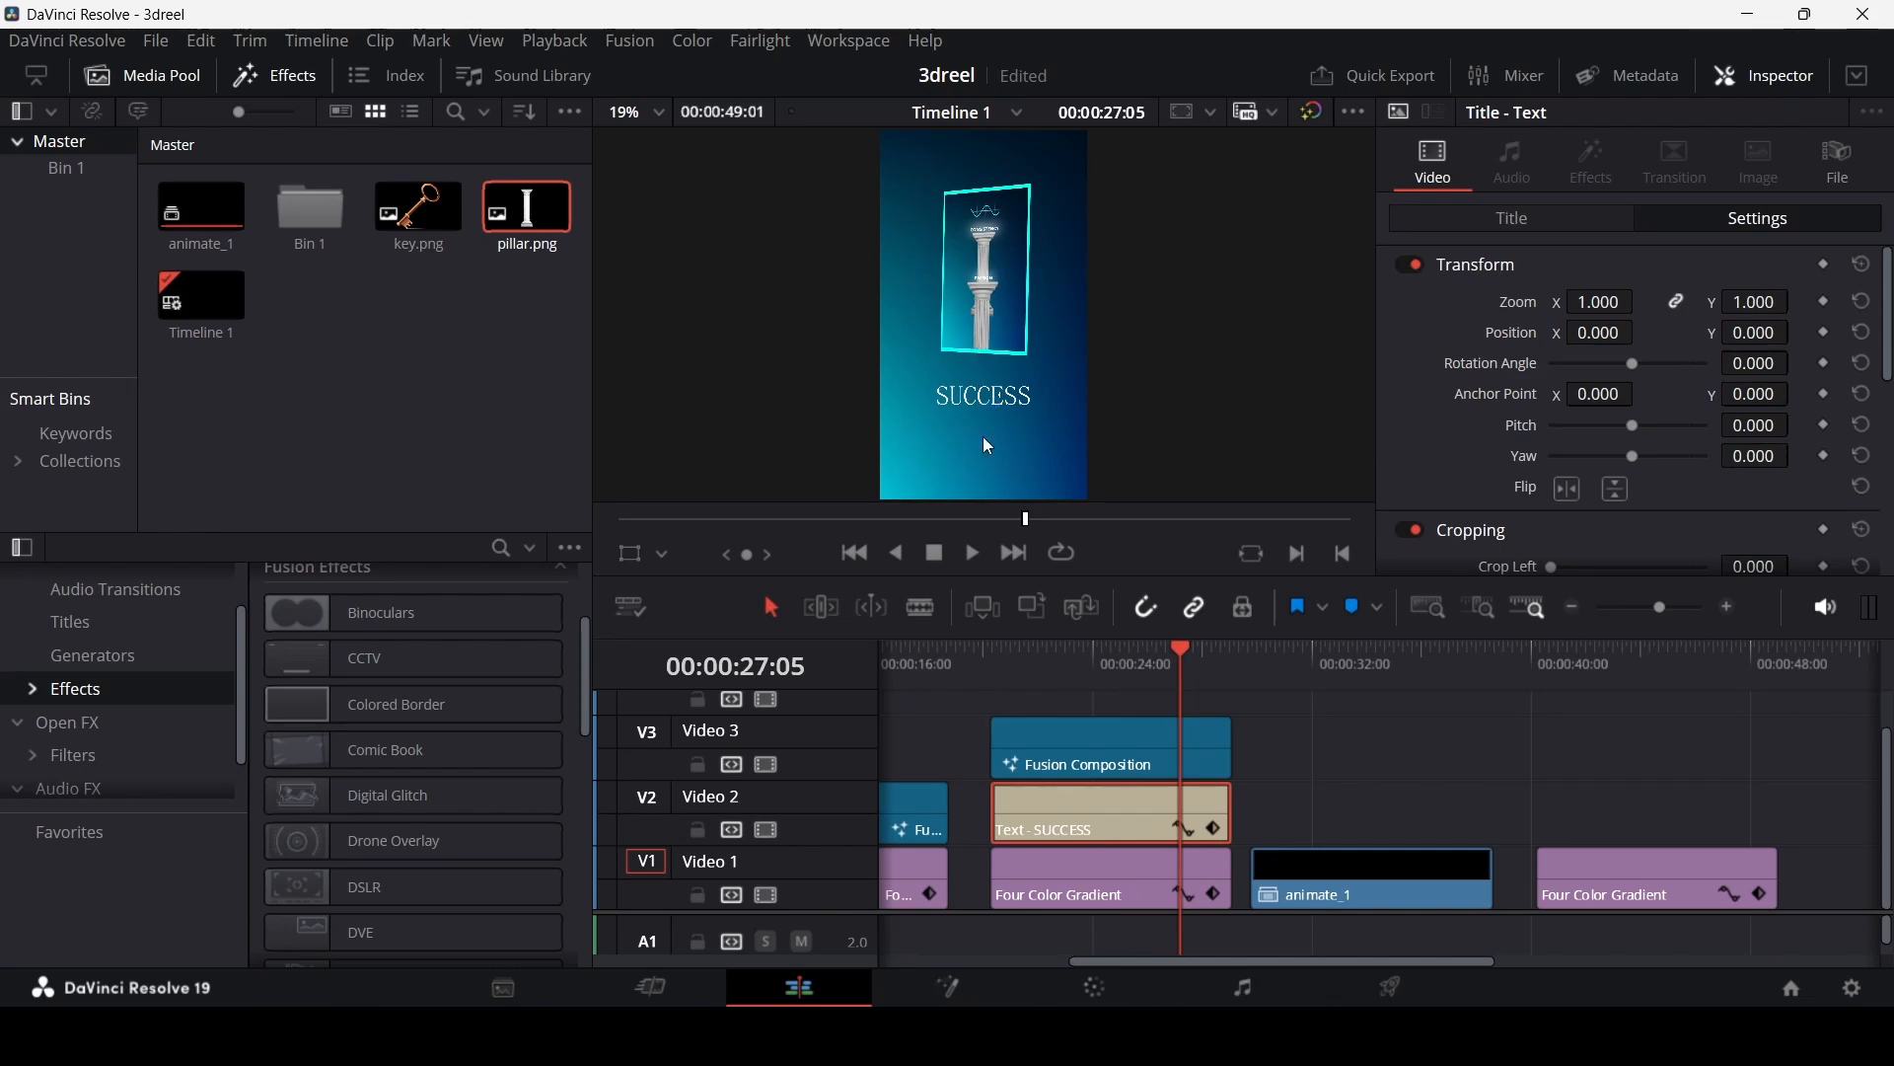
left_click(1552, 221)
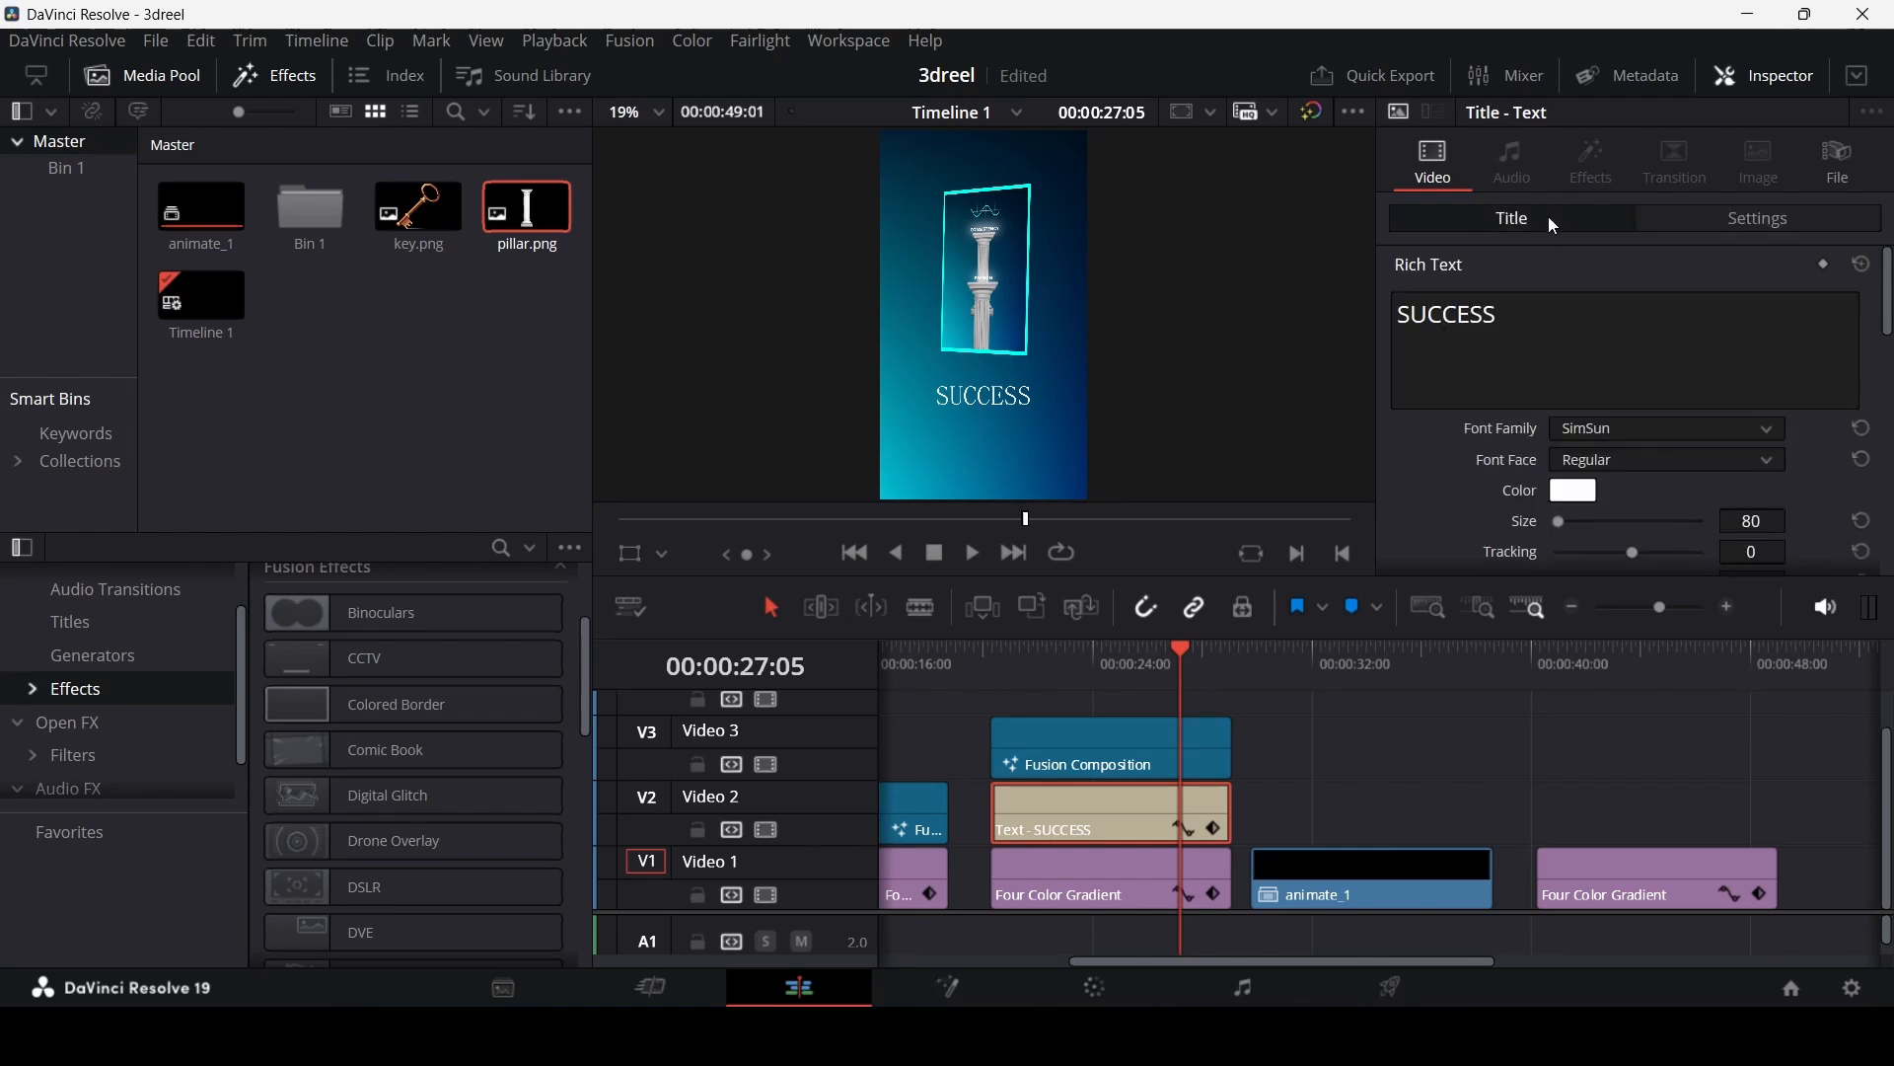
left_click(1635, 428)
Step: Open the Video 3 Fusion Composition on the Fusion page and inspect its MediaIn2, ImagePlane3D1 and Merge3D1 nodes
left_click(1156, 765)
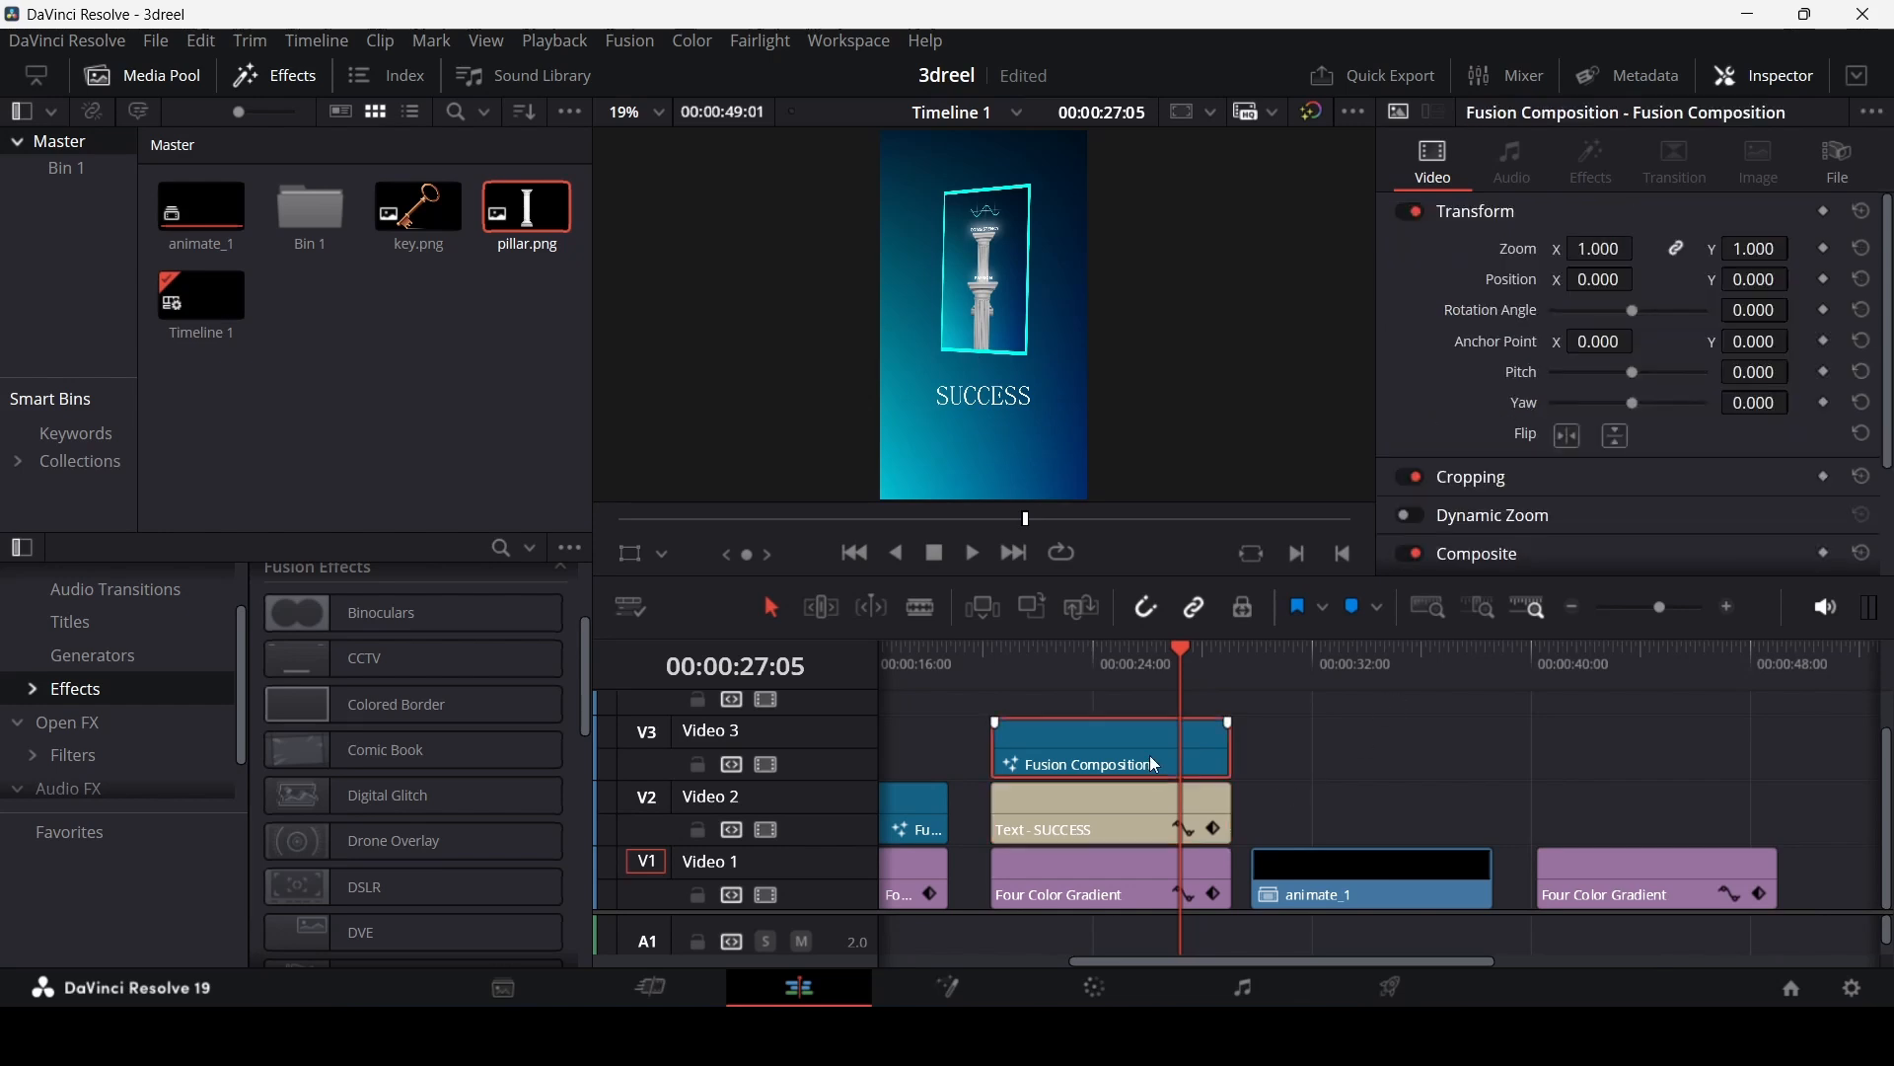
right_click(1118, 742)
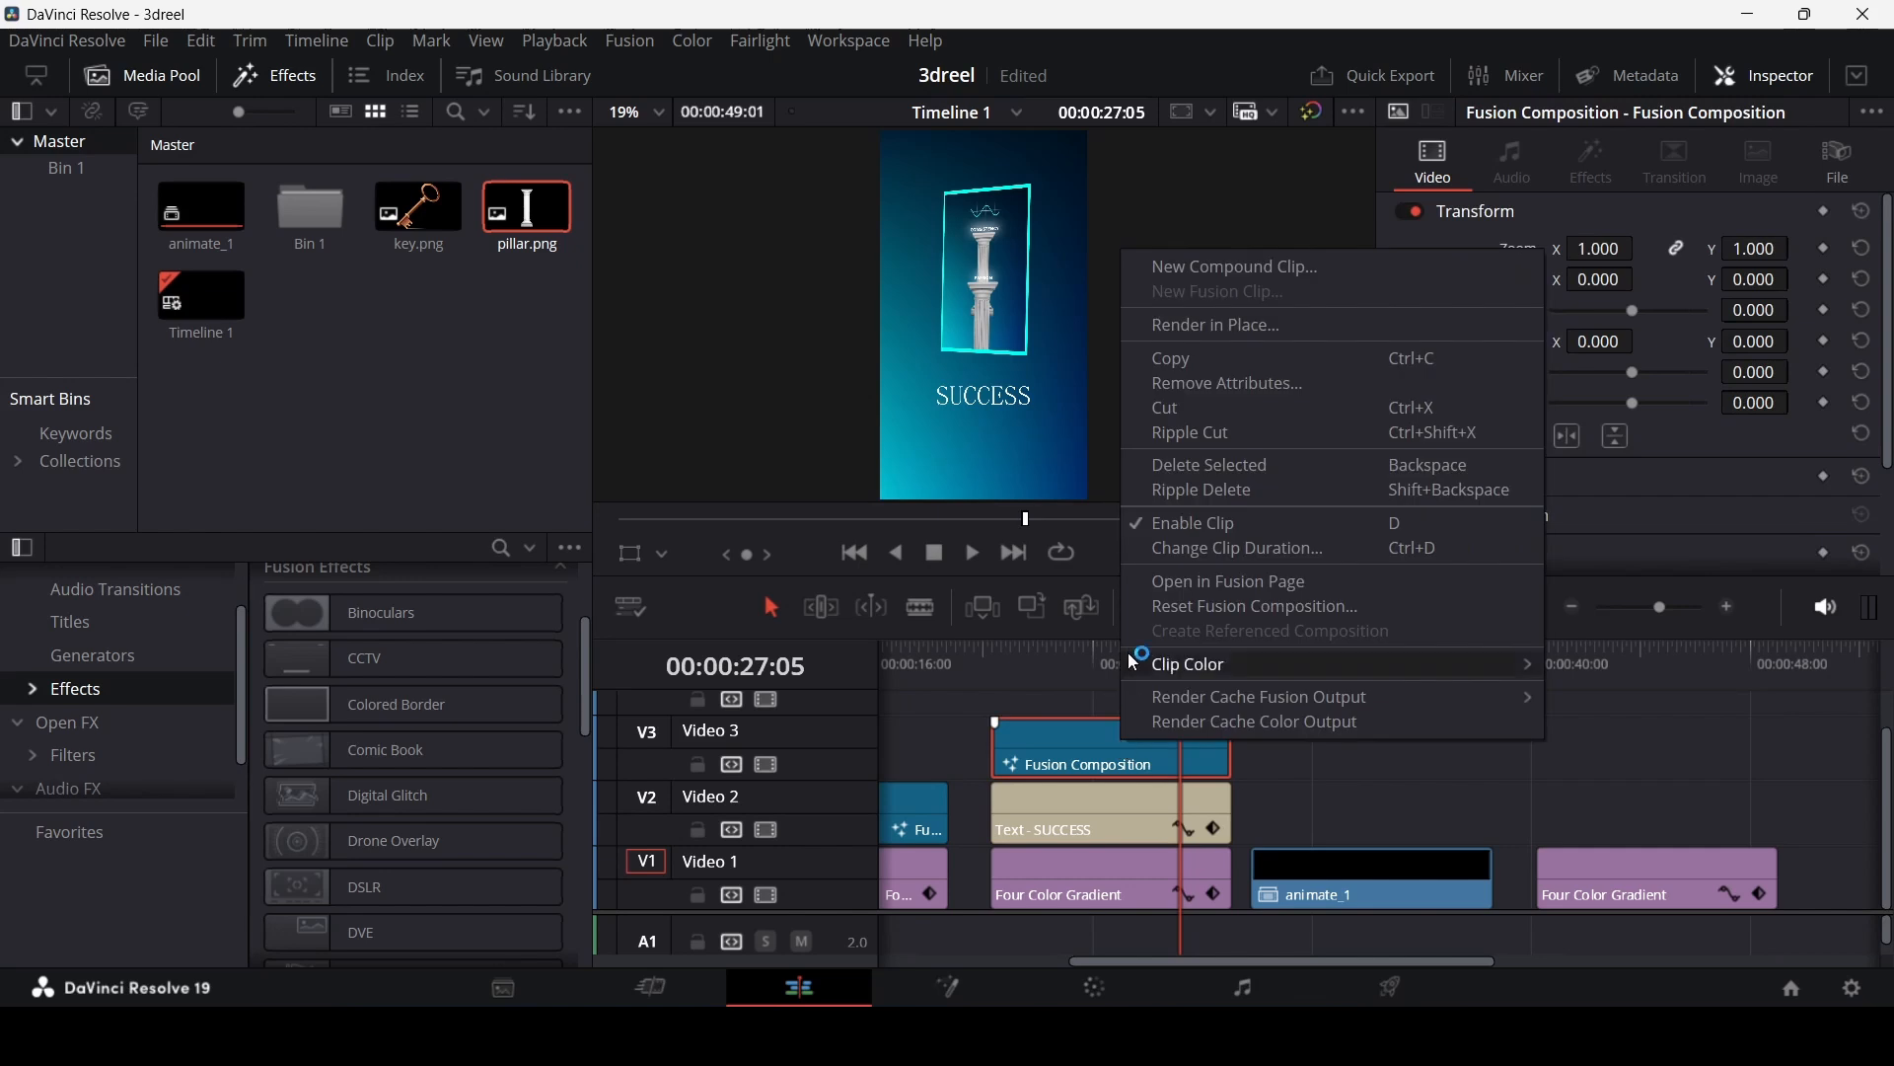
left_click(1234, 583)
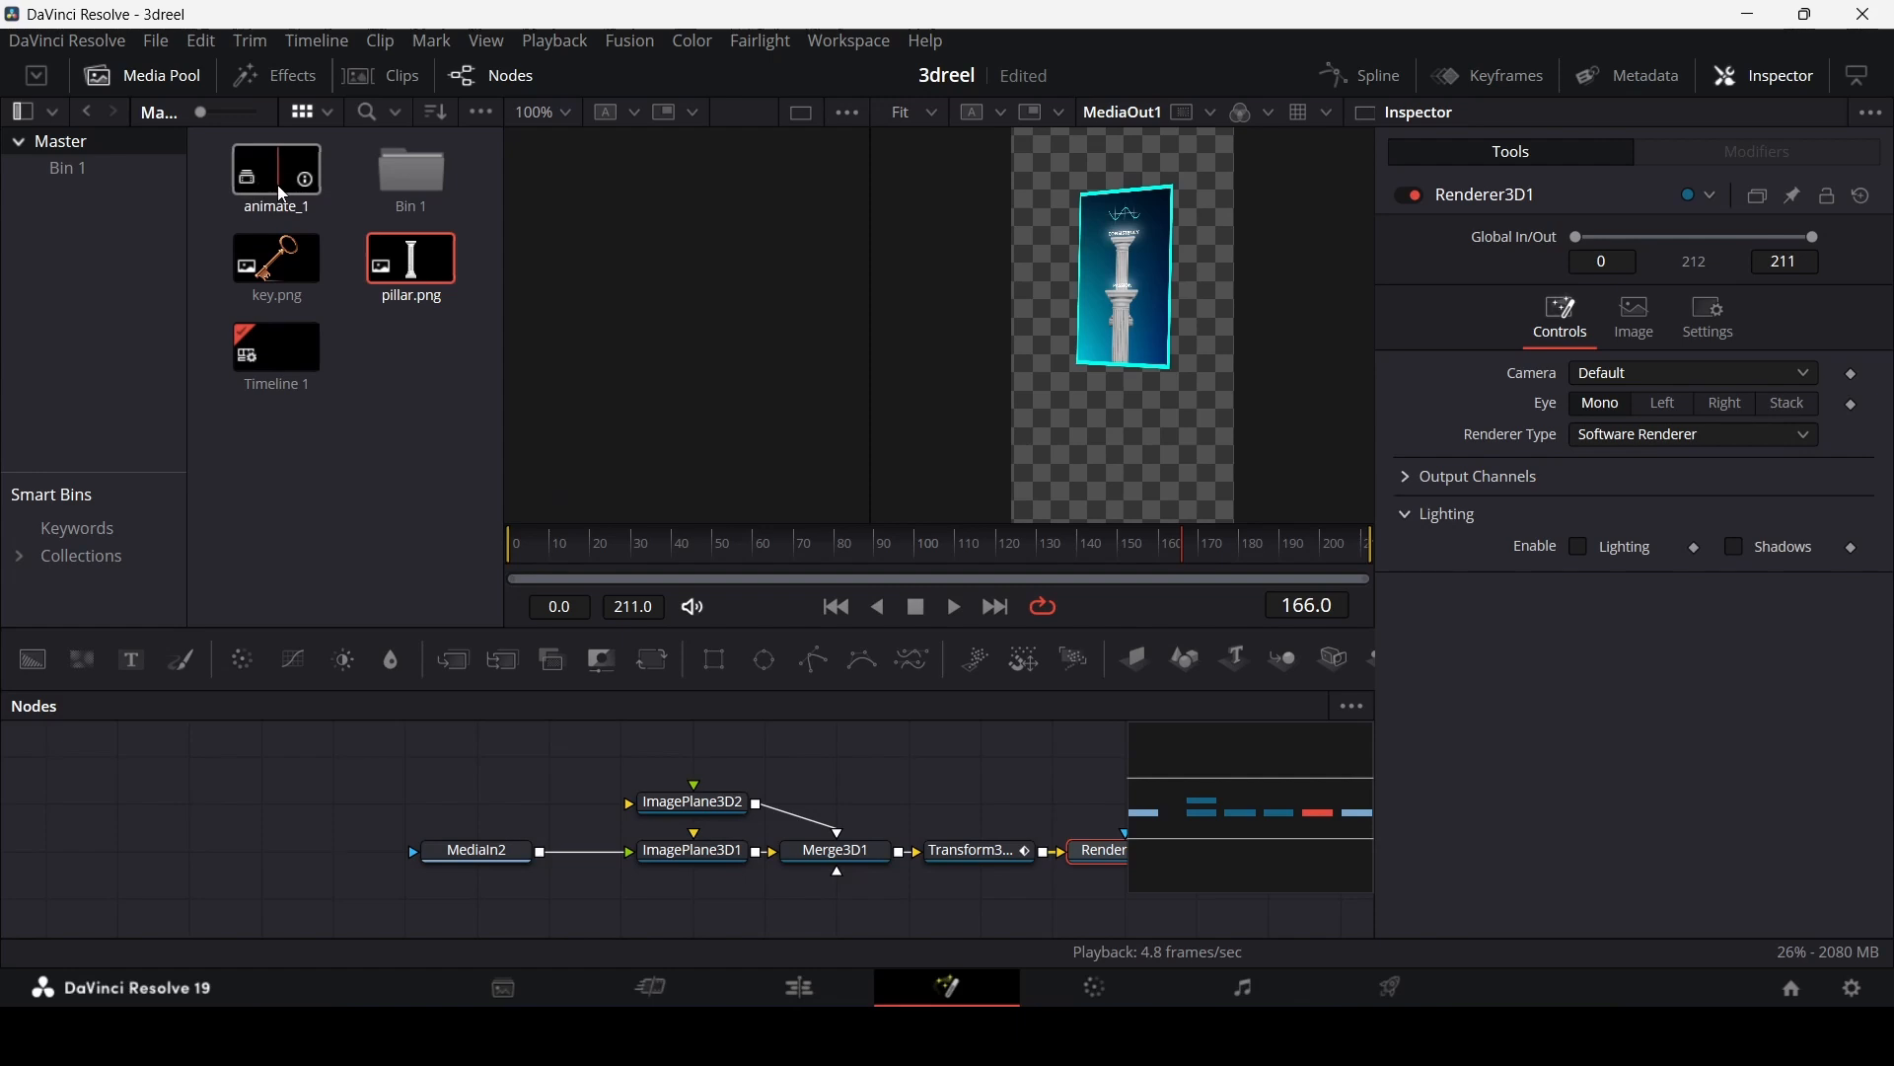
left_click(492, 854)
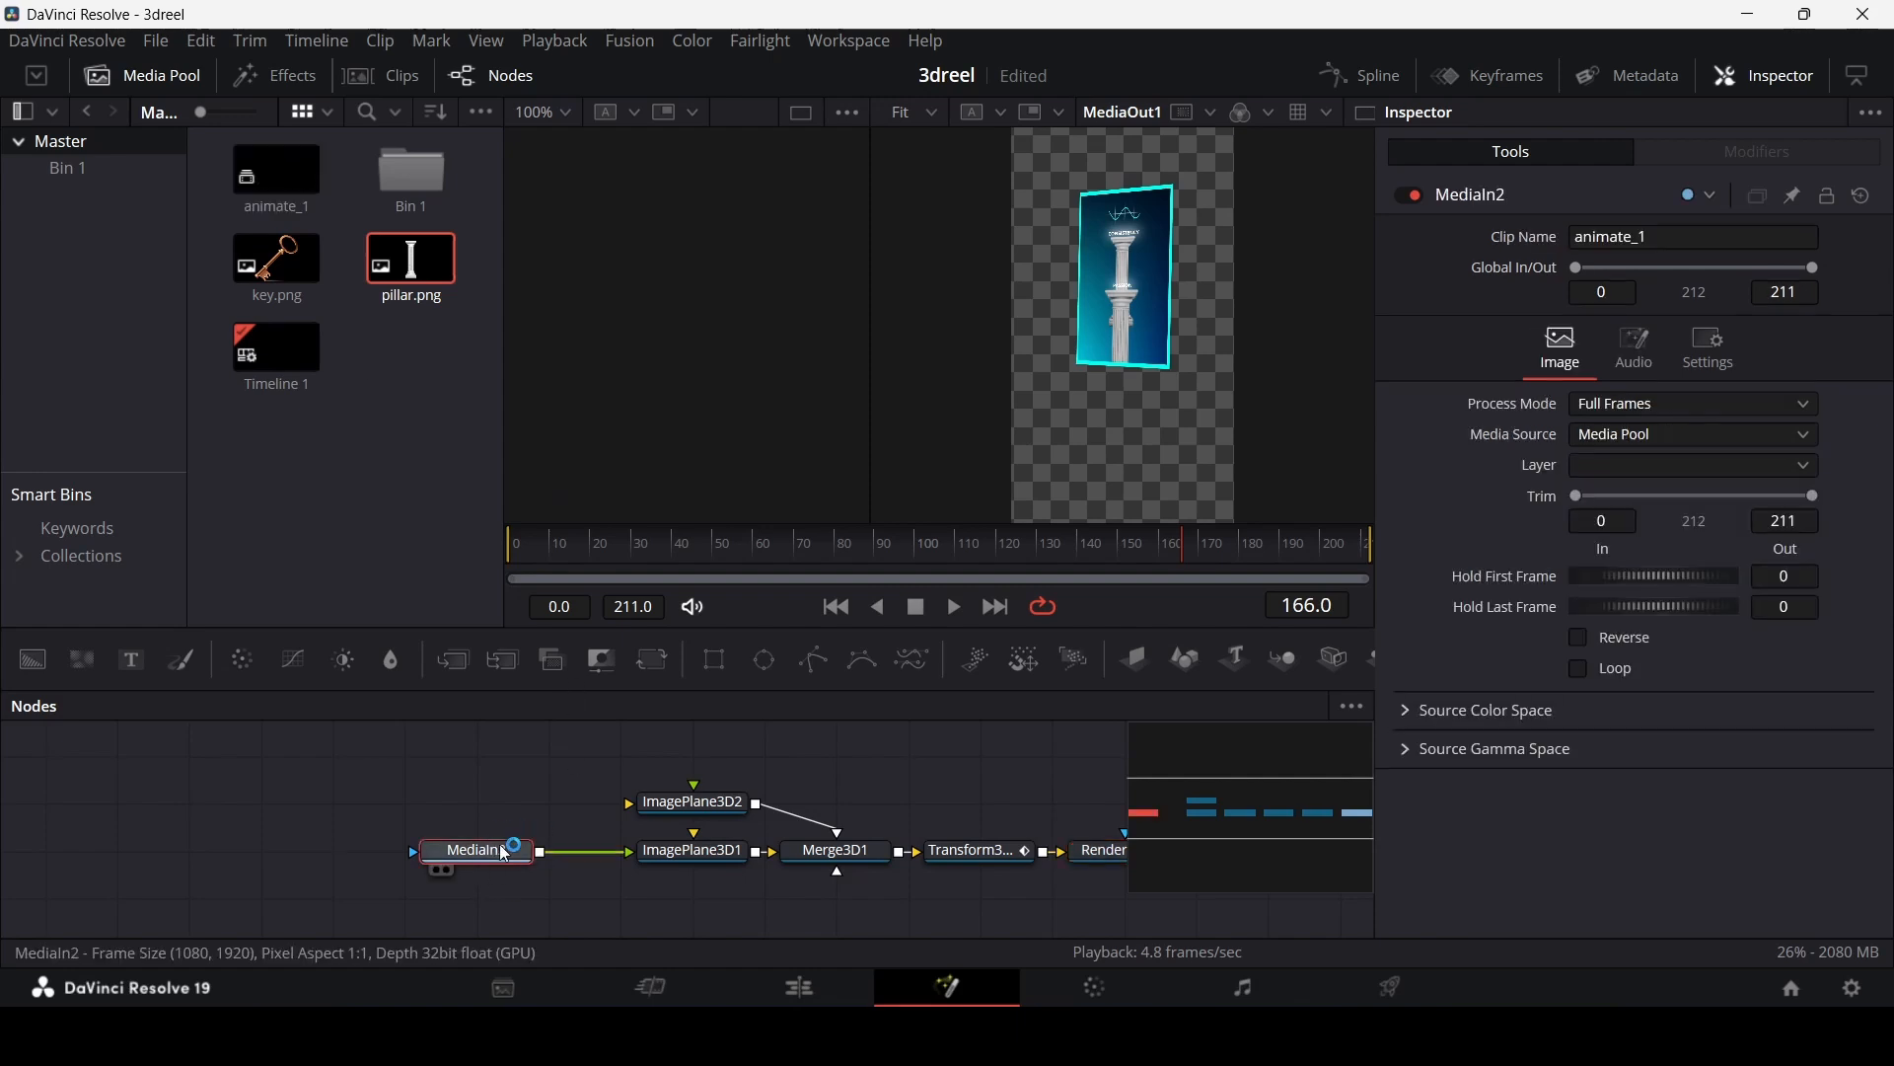
left_click(706, 850)
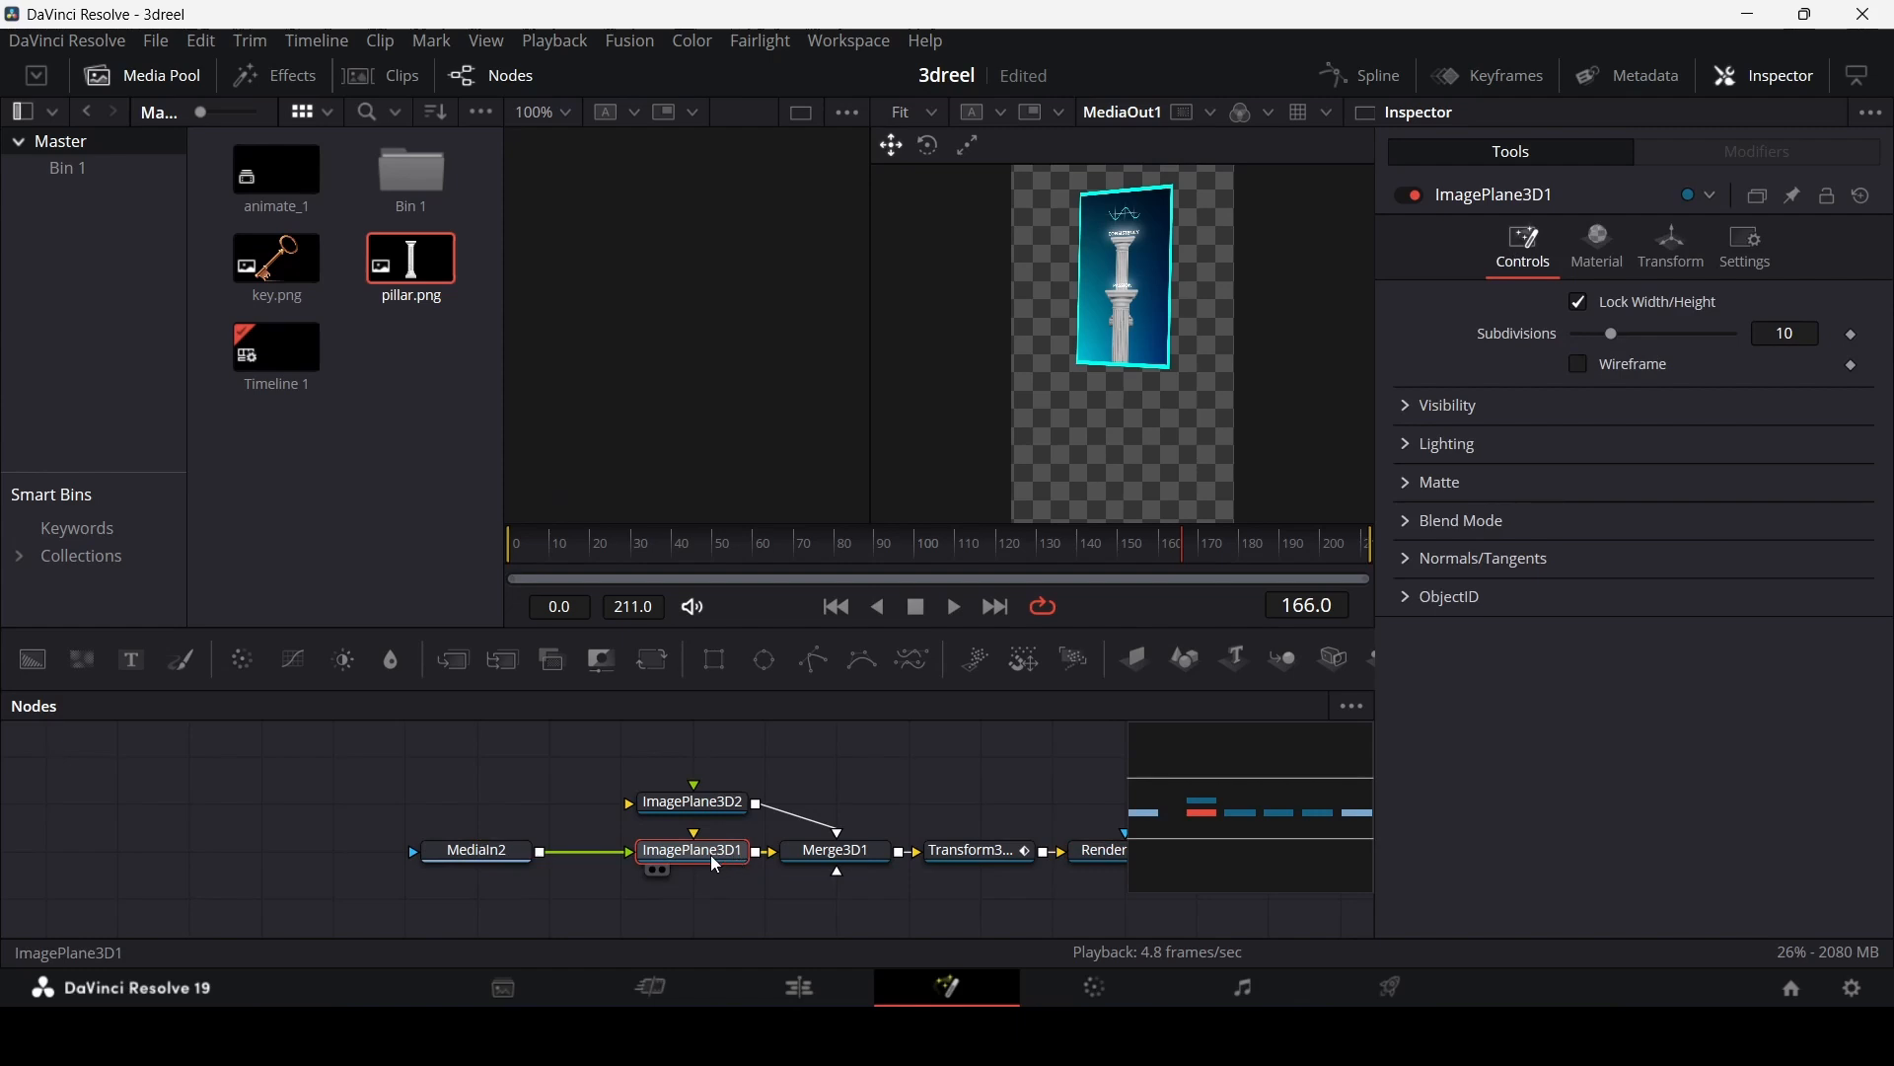
left_click(869, 858)
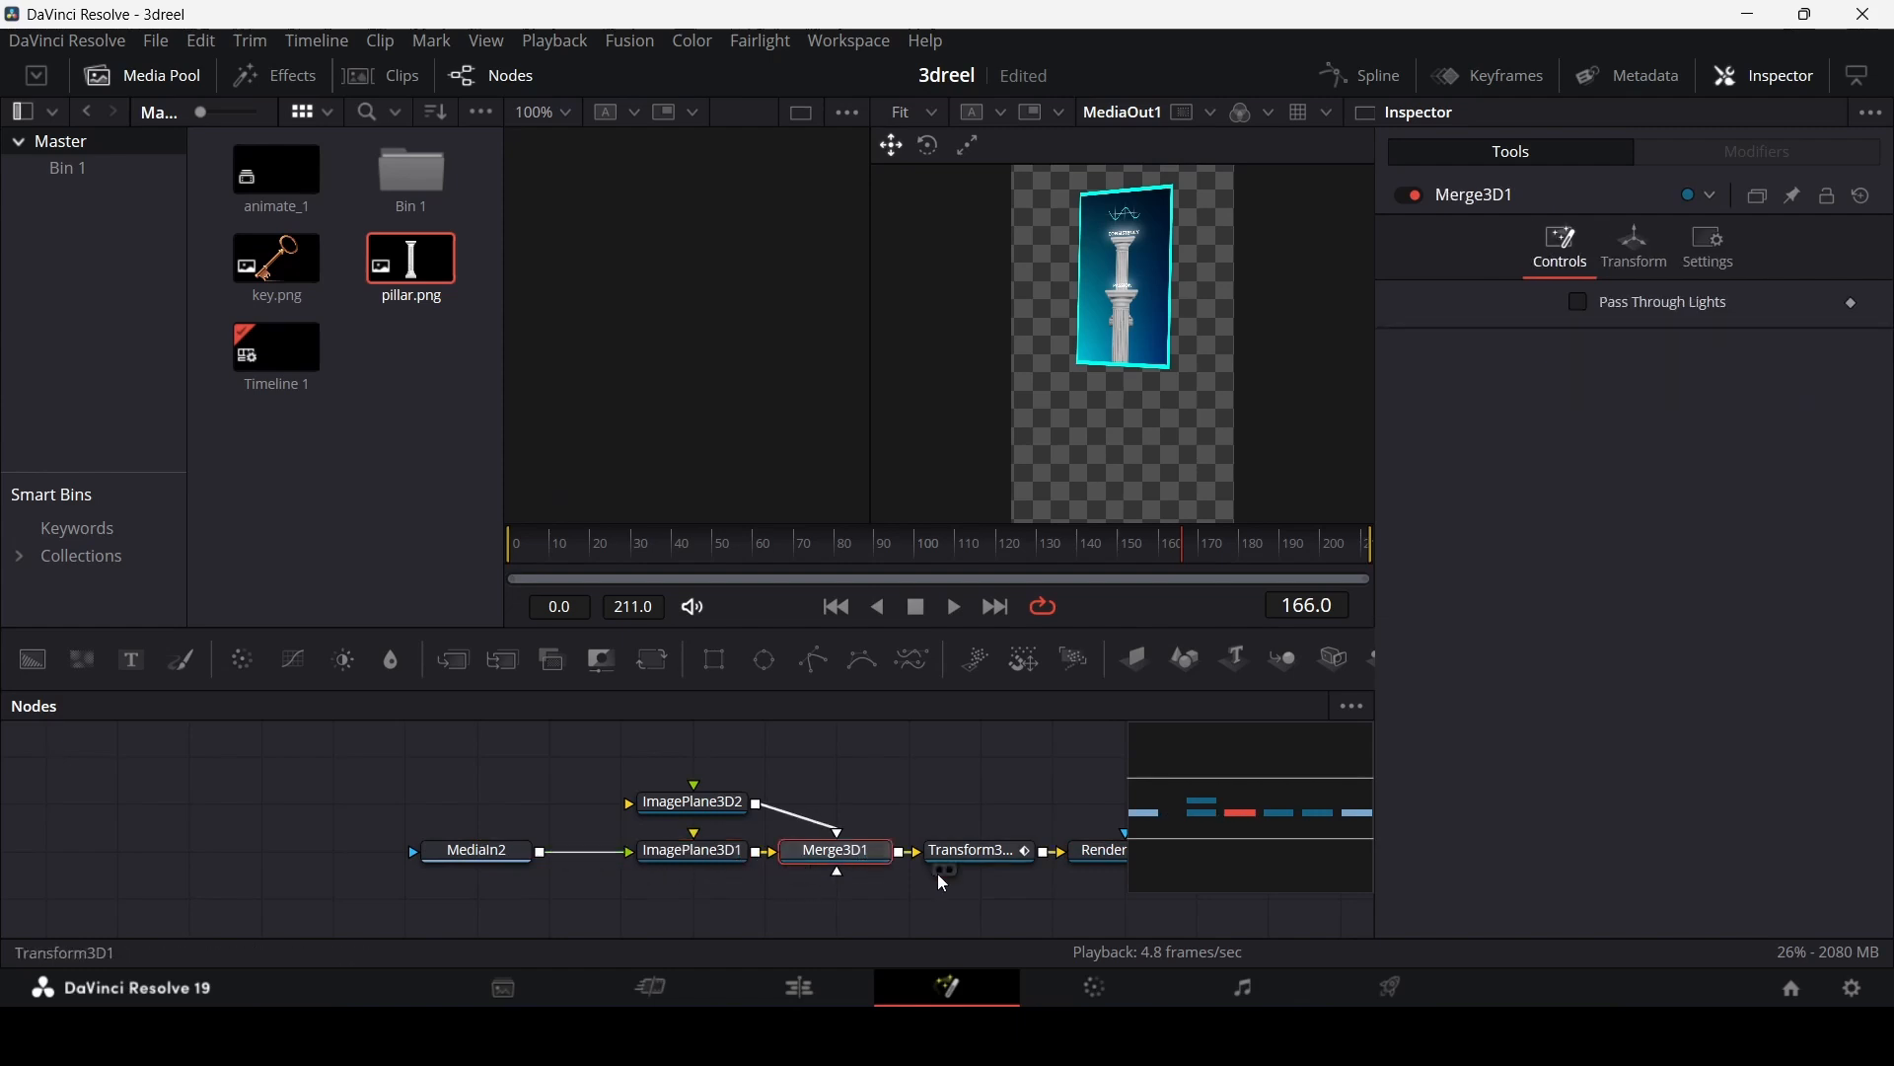
Step: Examine the transform and material settings of the ImagePlane3D2 border node
left_click(705, 825)
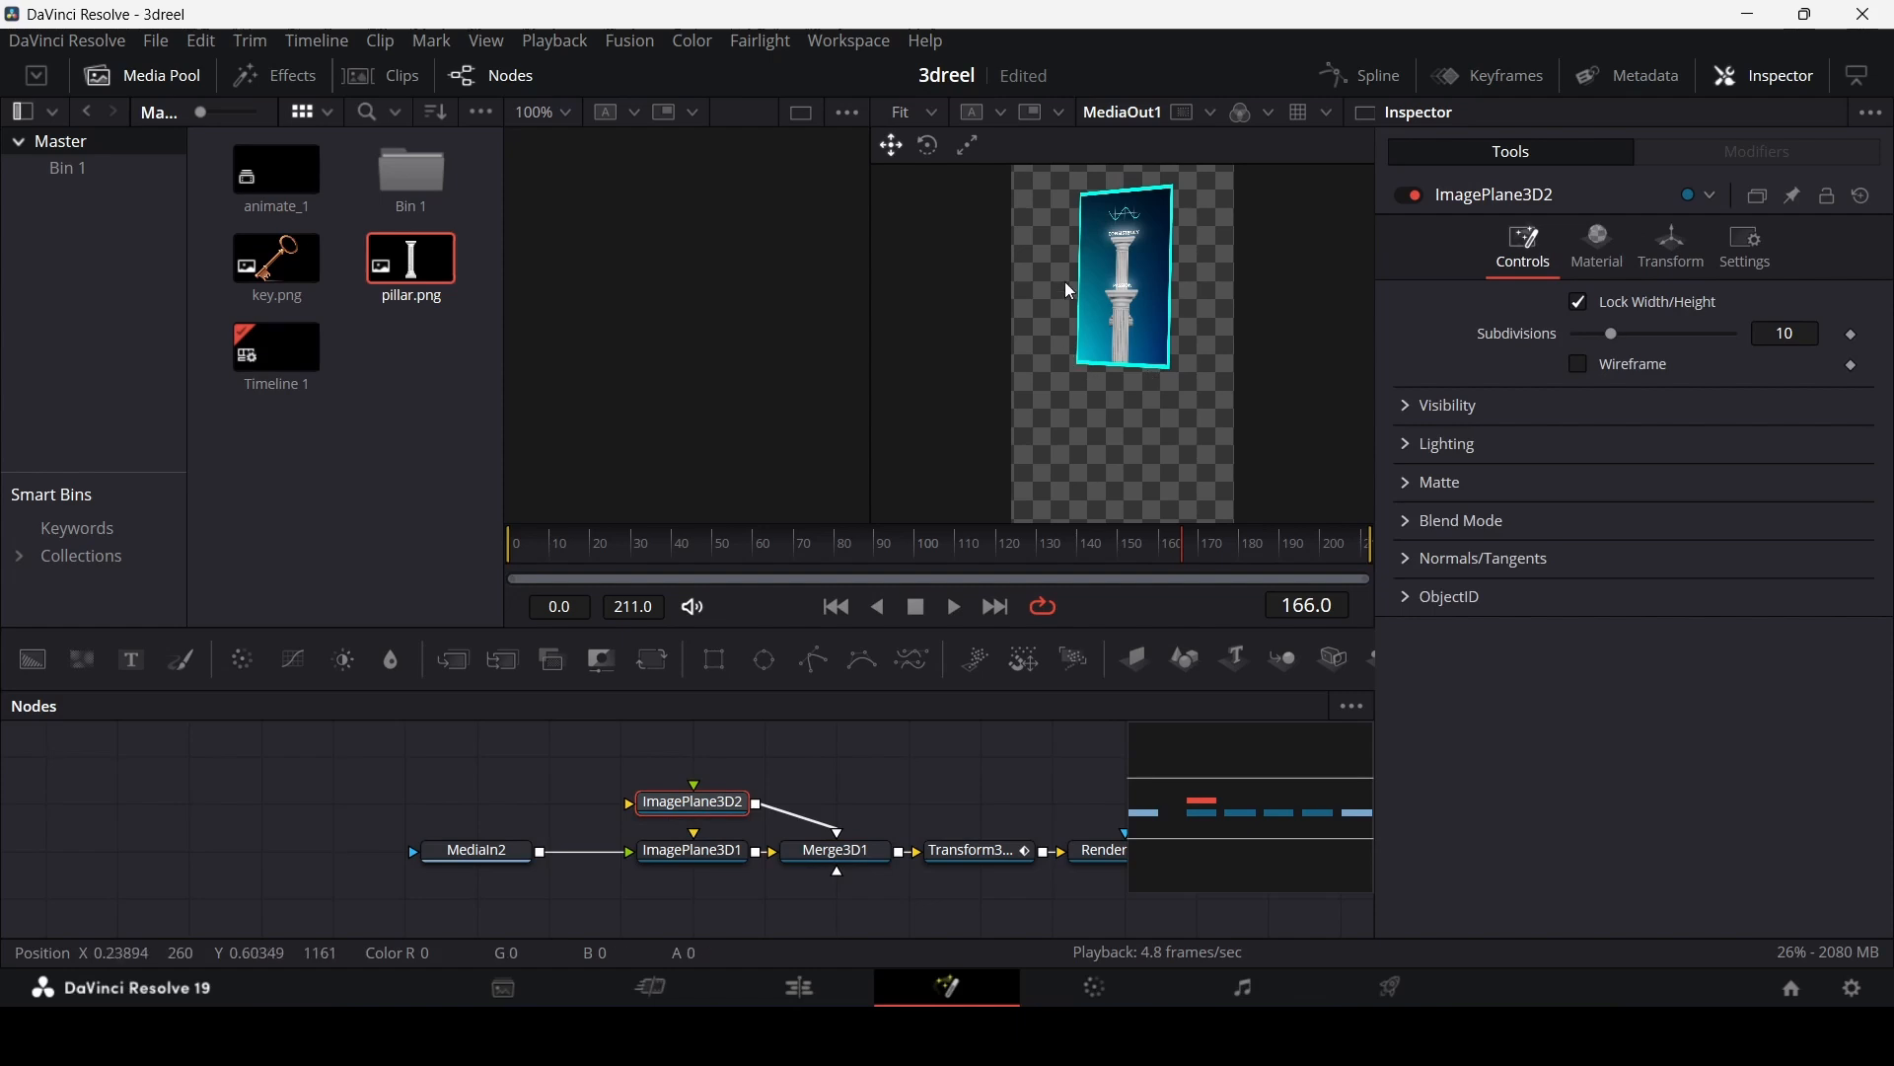
left_click(1667, 253)
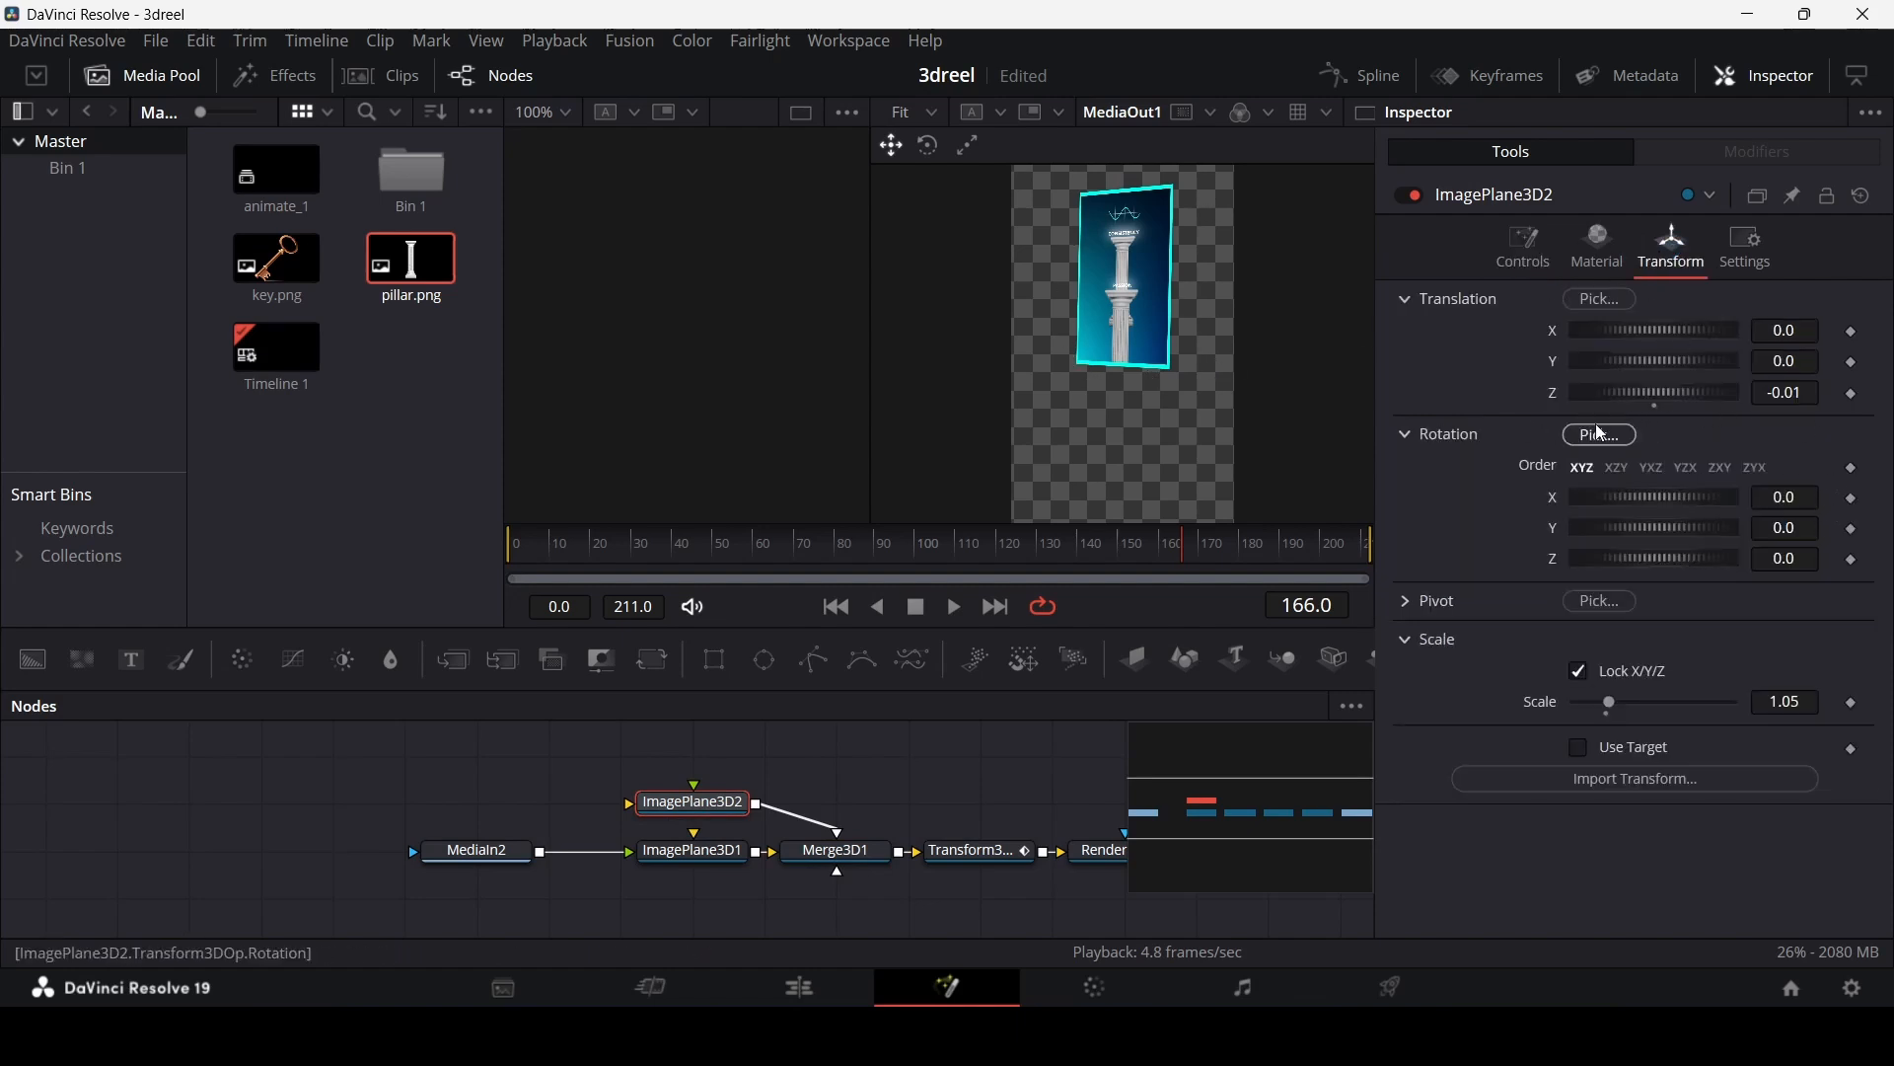
left_click(1528, 259)
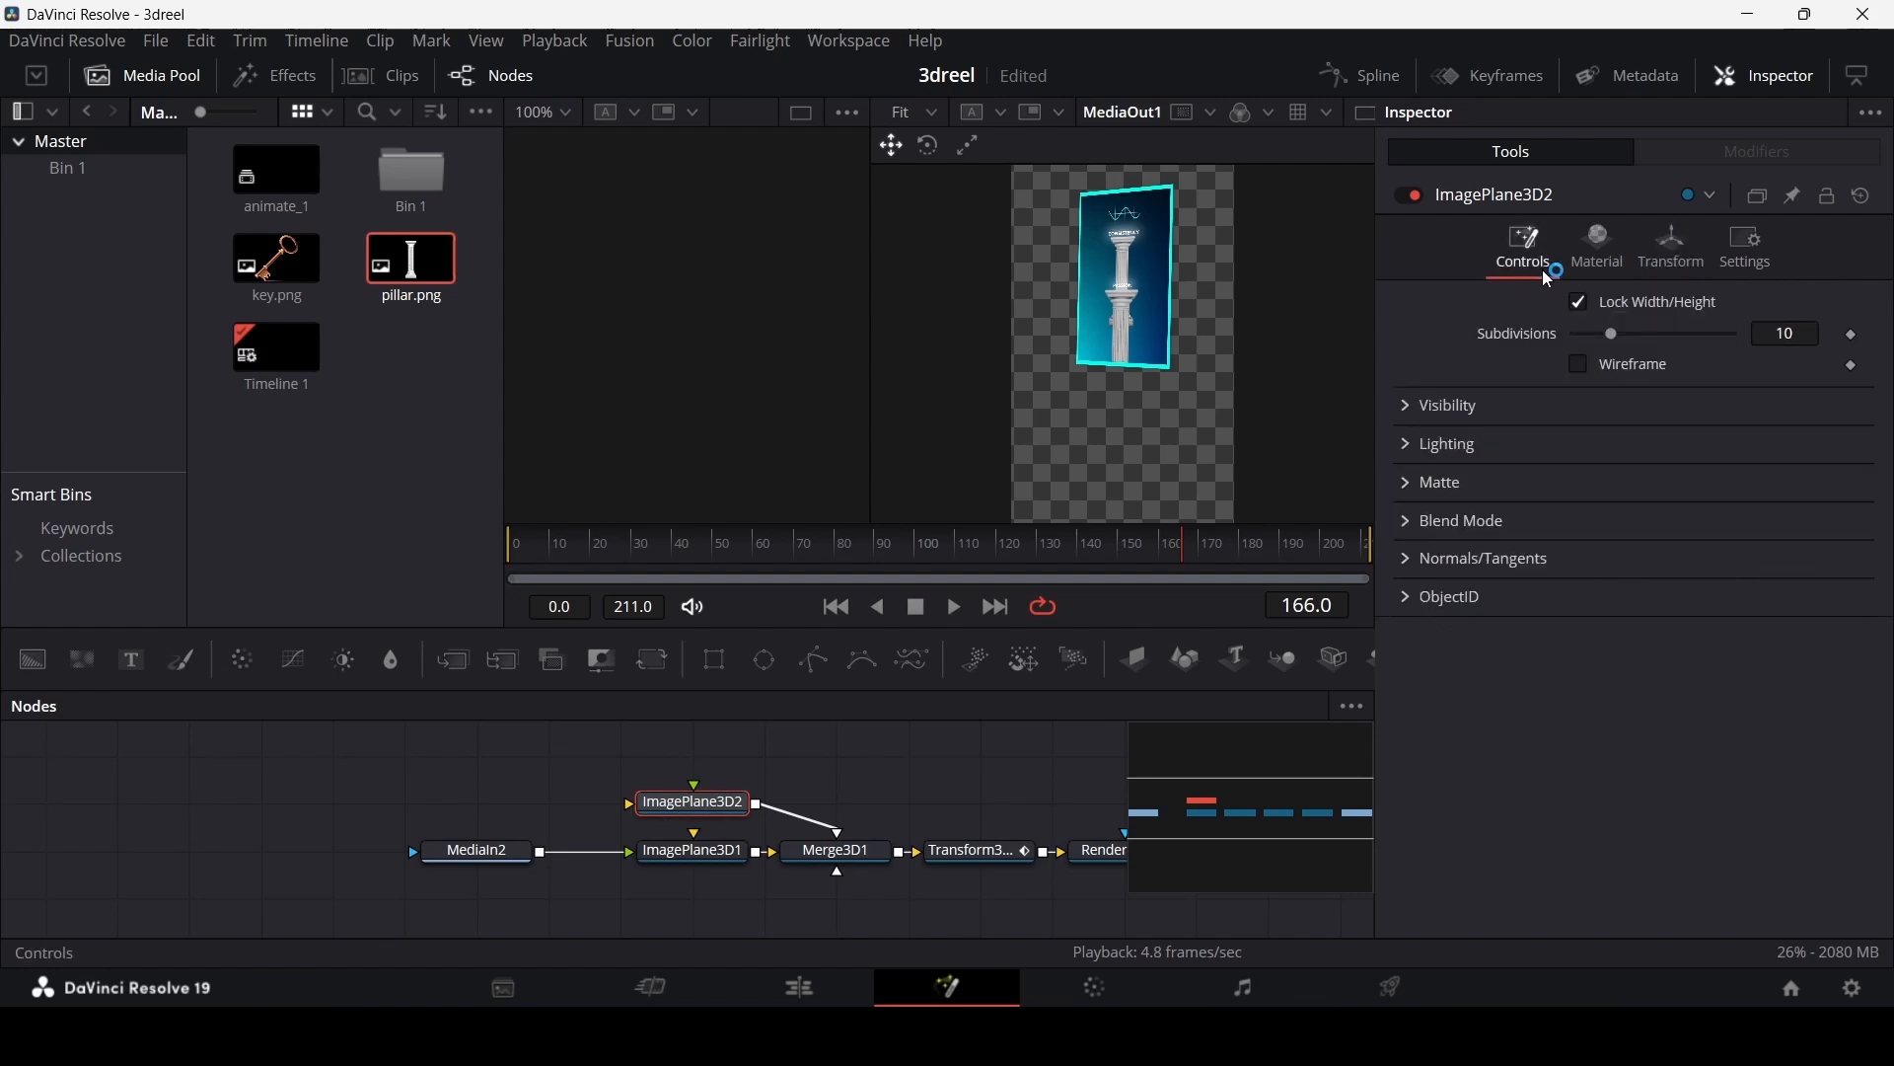
left_click(1598, 259)
left_click(1544, 266)
left_click(1598, 252)
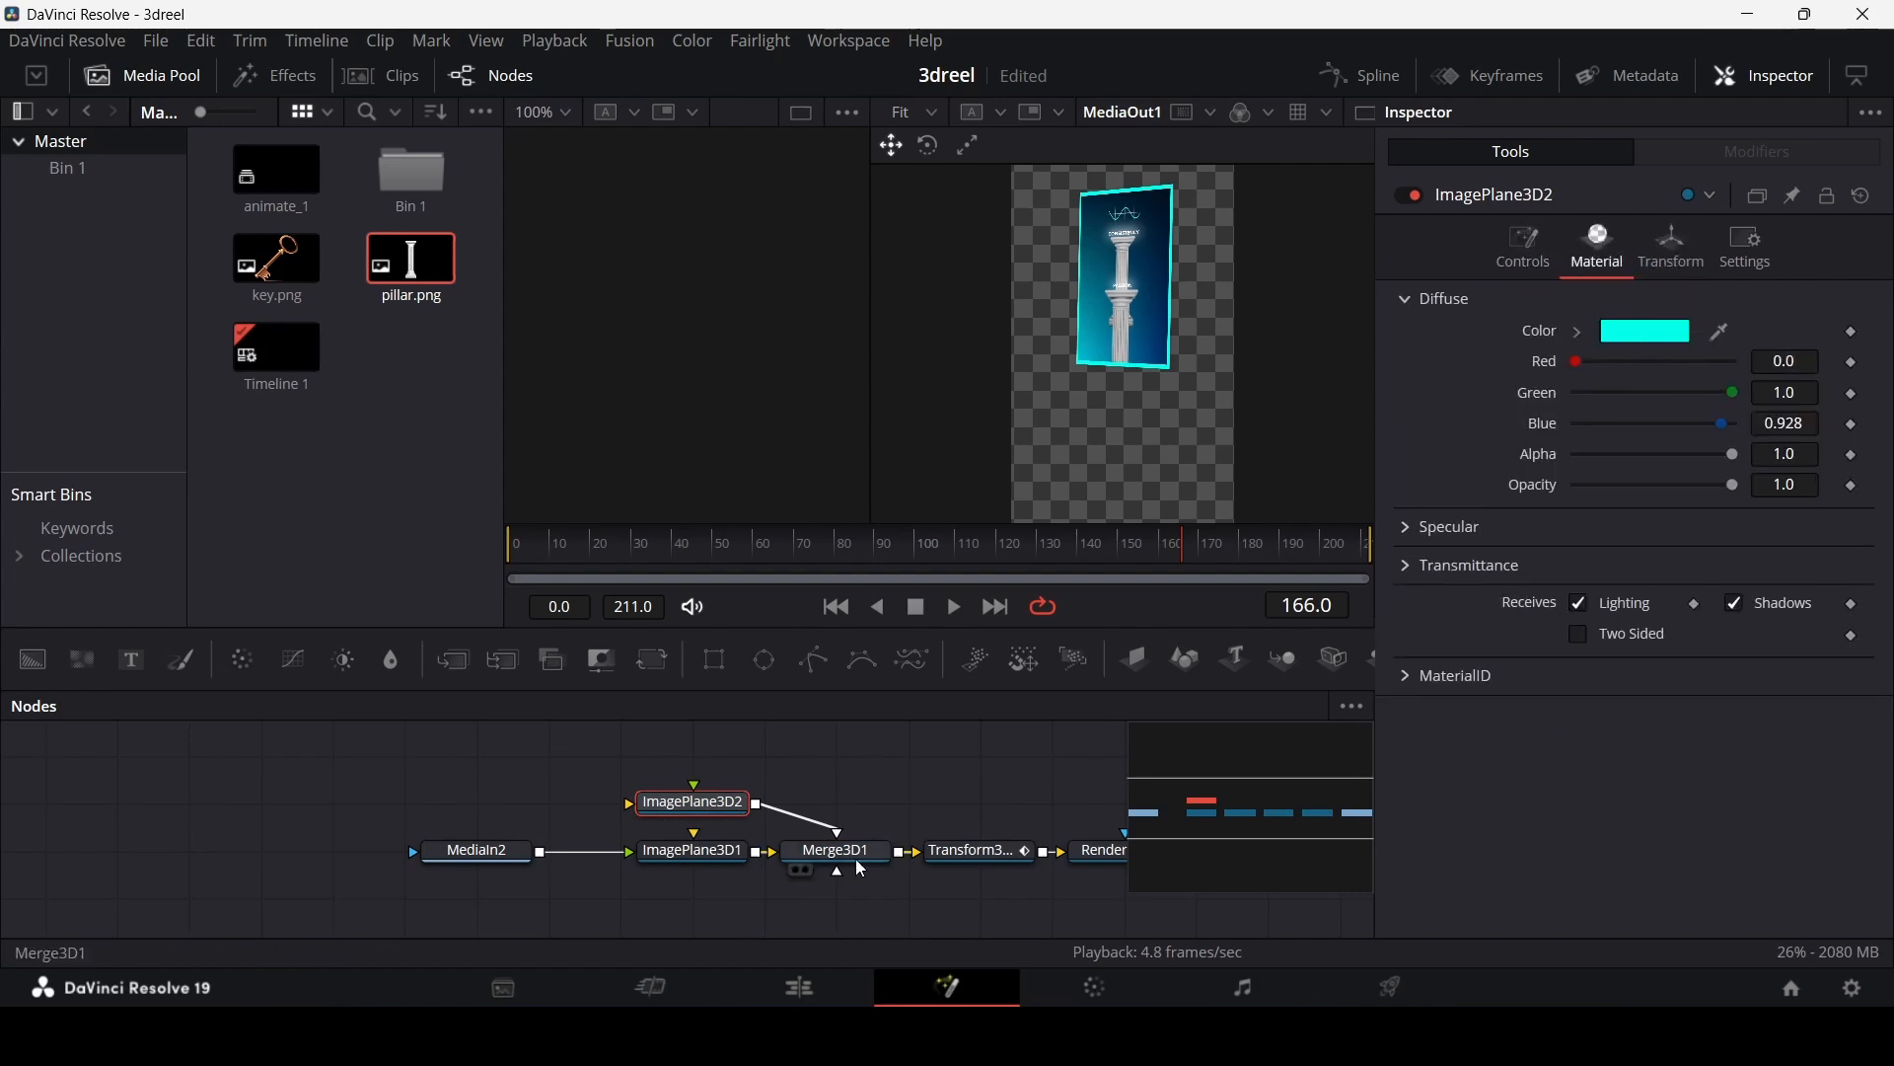
Step: Examine the Transform3D1 node's translation and rotation keyframes by scrubbing through to frame 170
left_click_drag(1336, 803, 1313, 812)
left_click(583, 862)
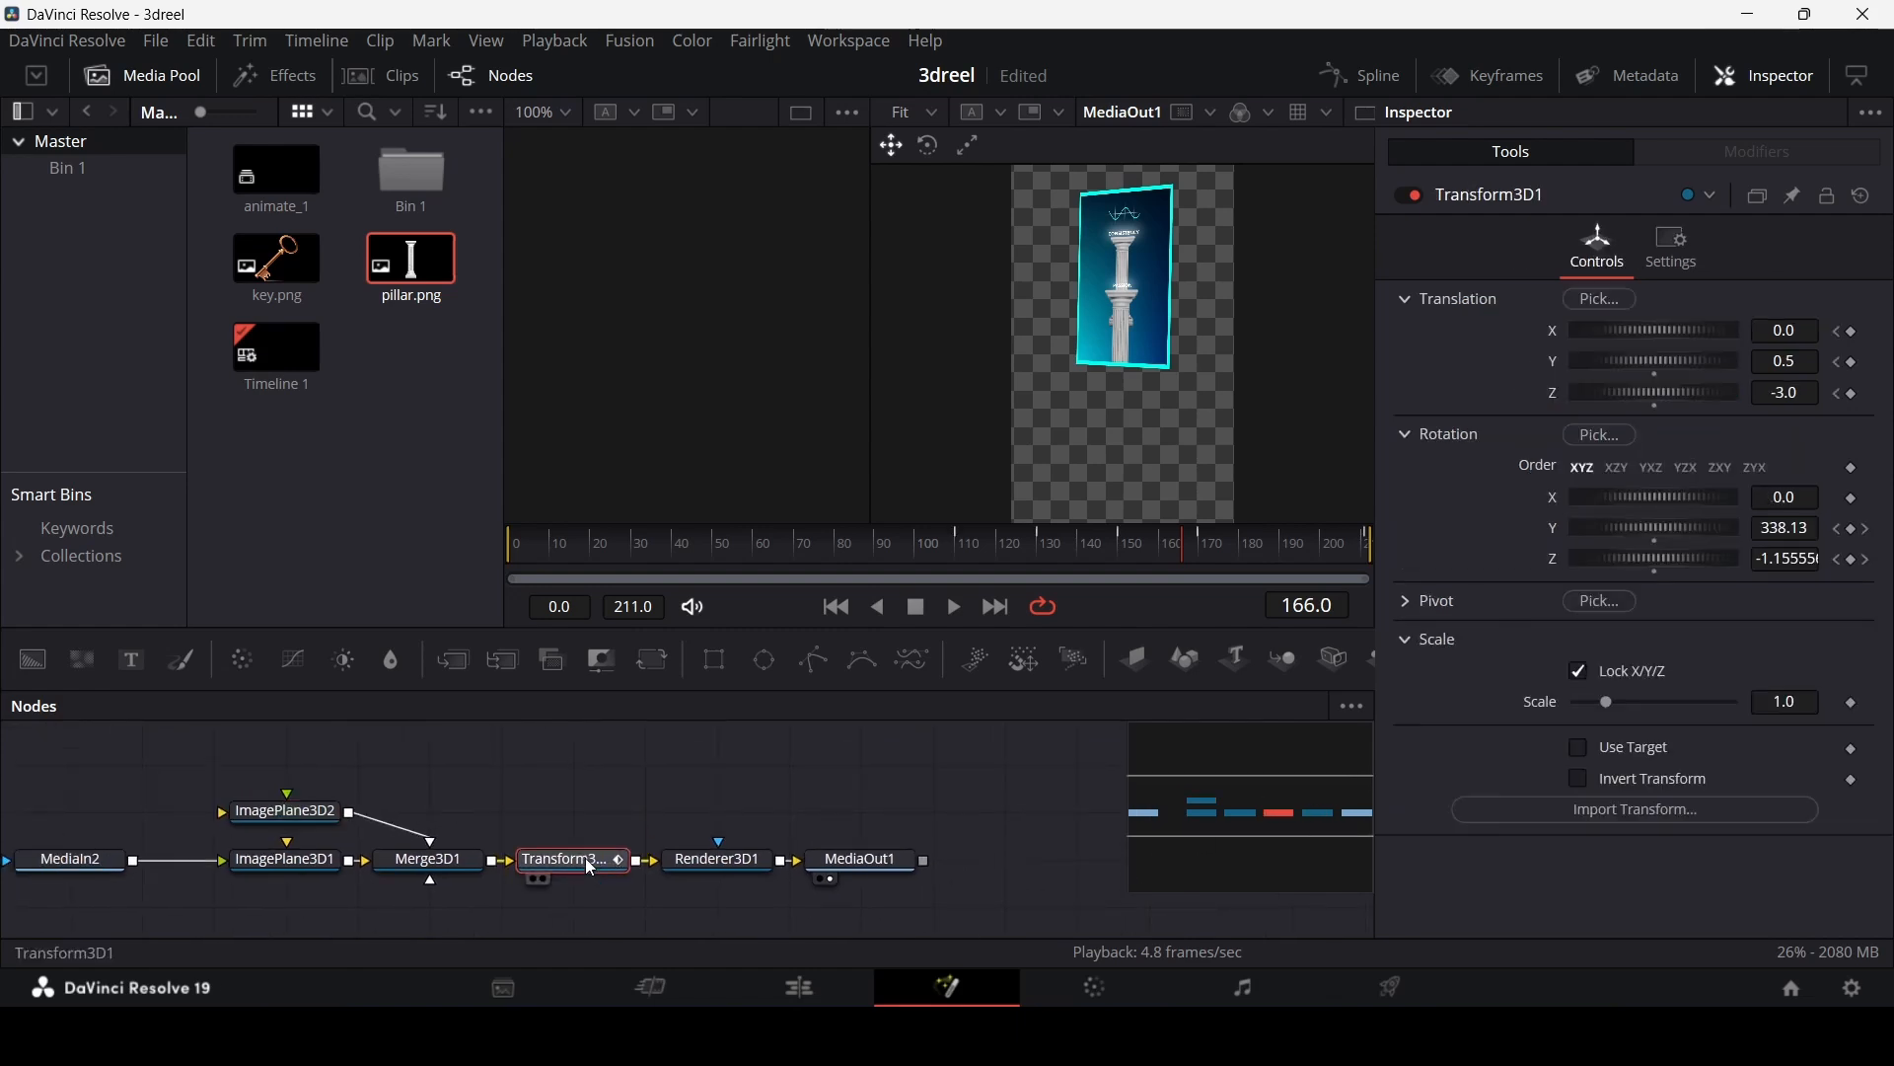
left_click_drag(961, 552, 1200, 558)
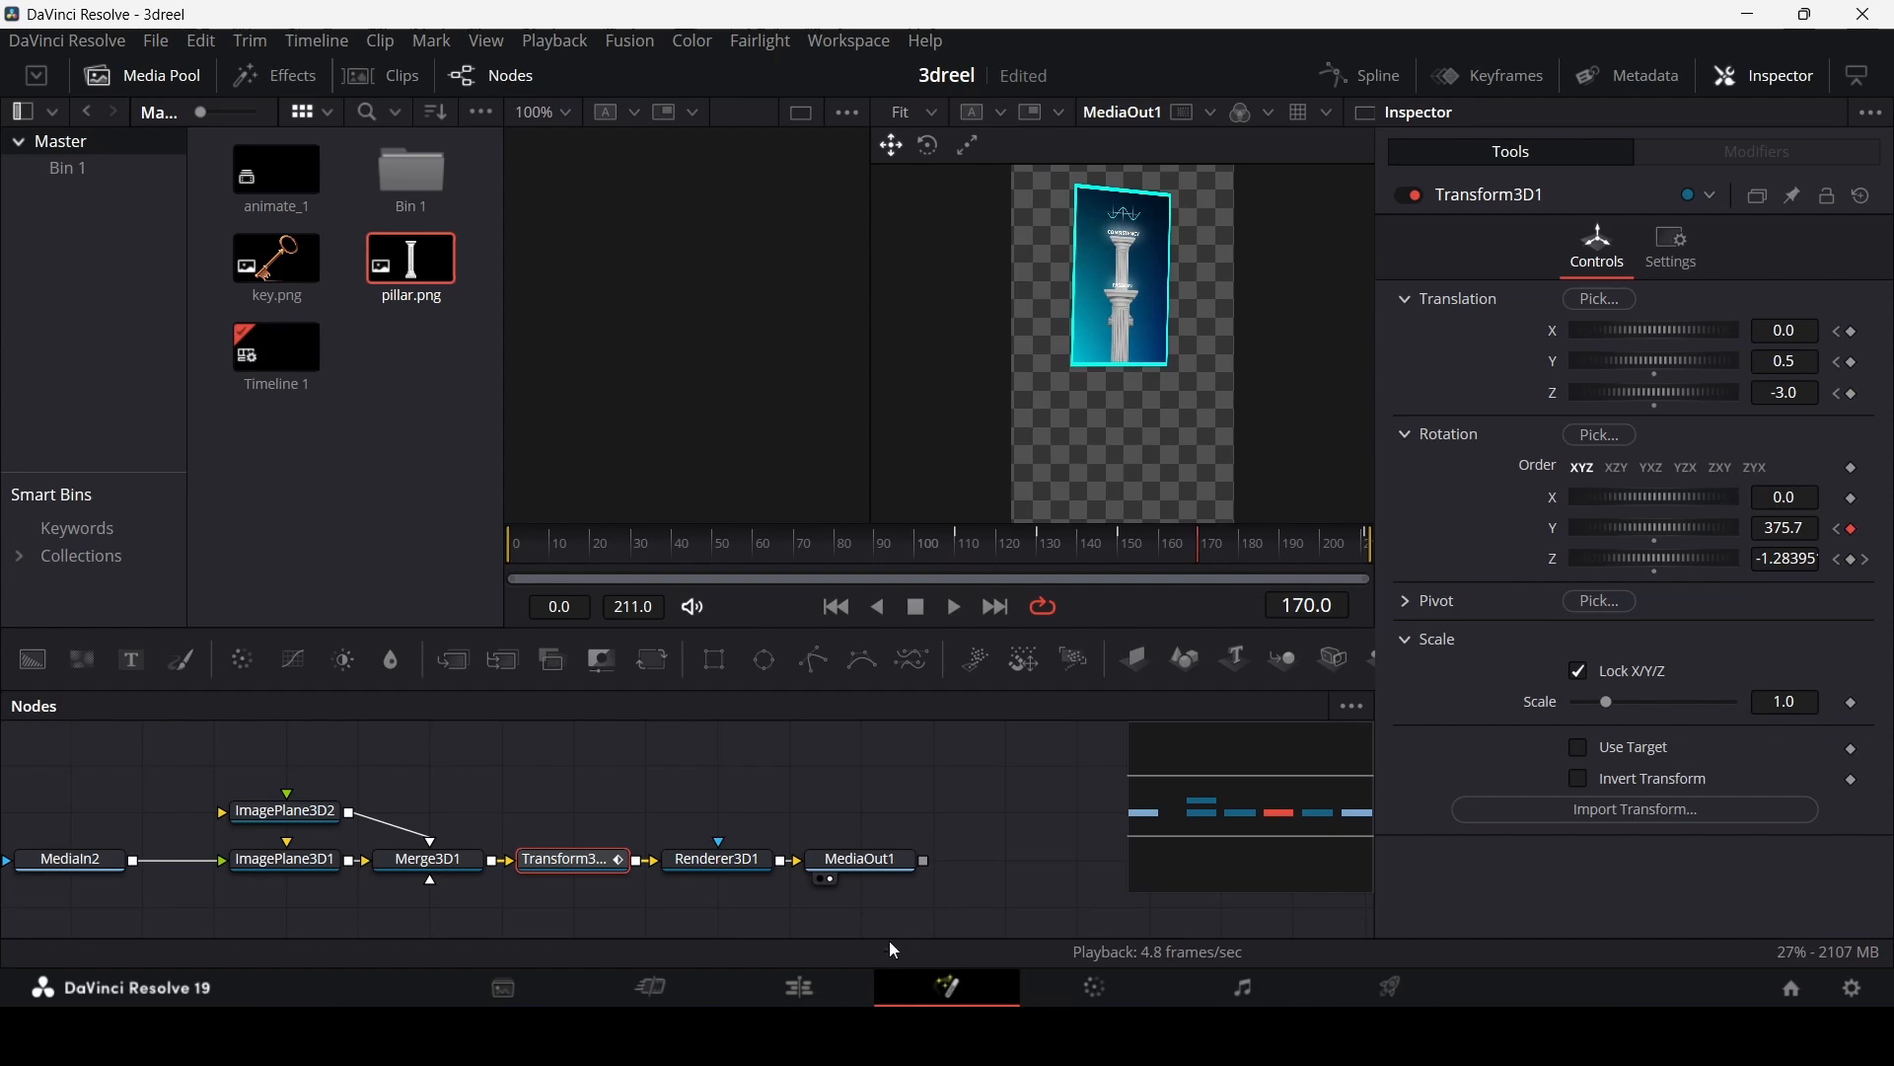
Step: On the Edit page, place a Fusion Composition on Video 2 above the duplicated gradient and extend it to the gradient's length
left_click(800, 988)
left_click(1615, 659)
right_click(1602, 878)
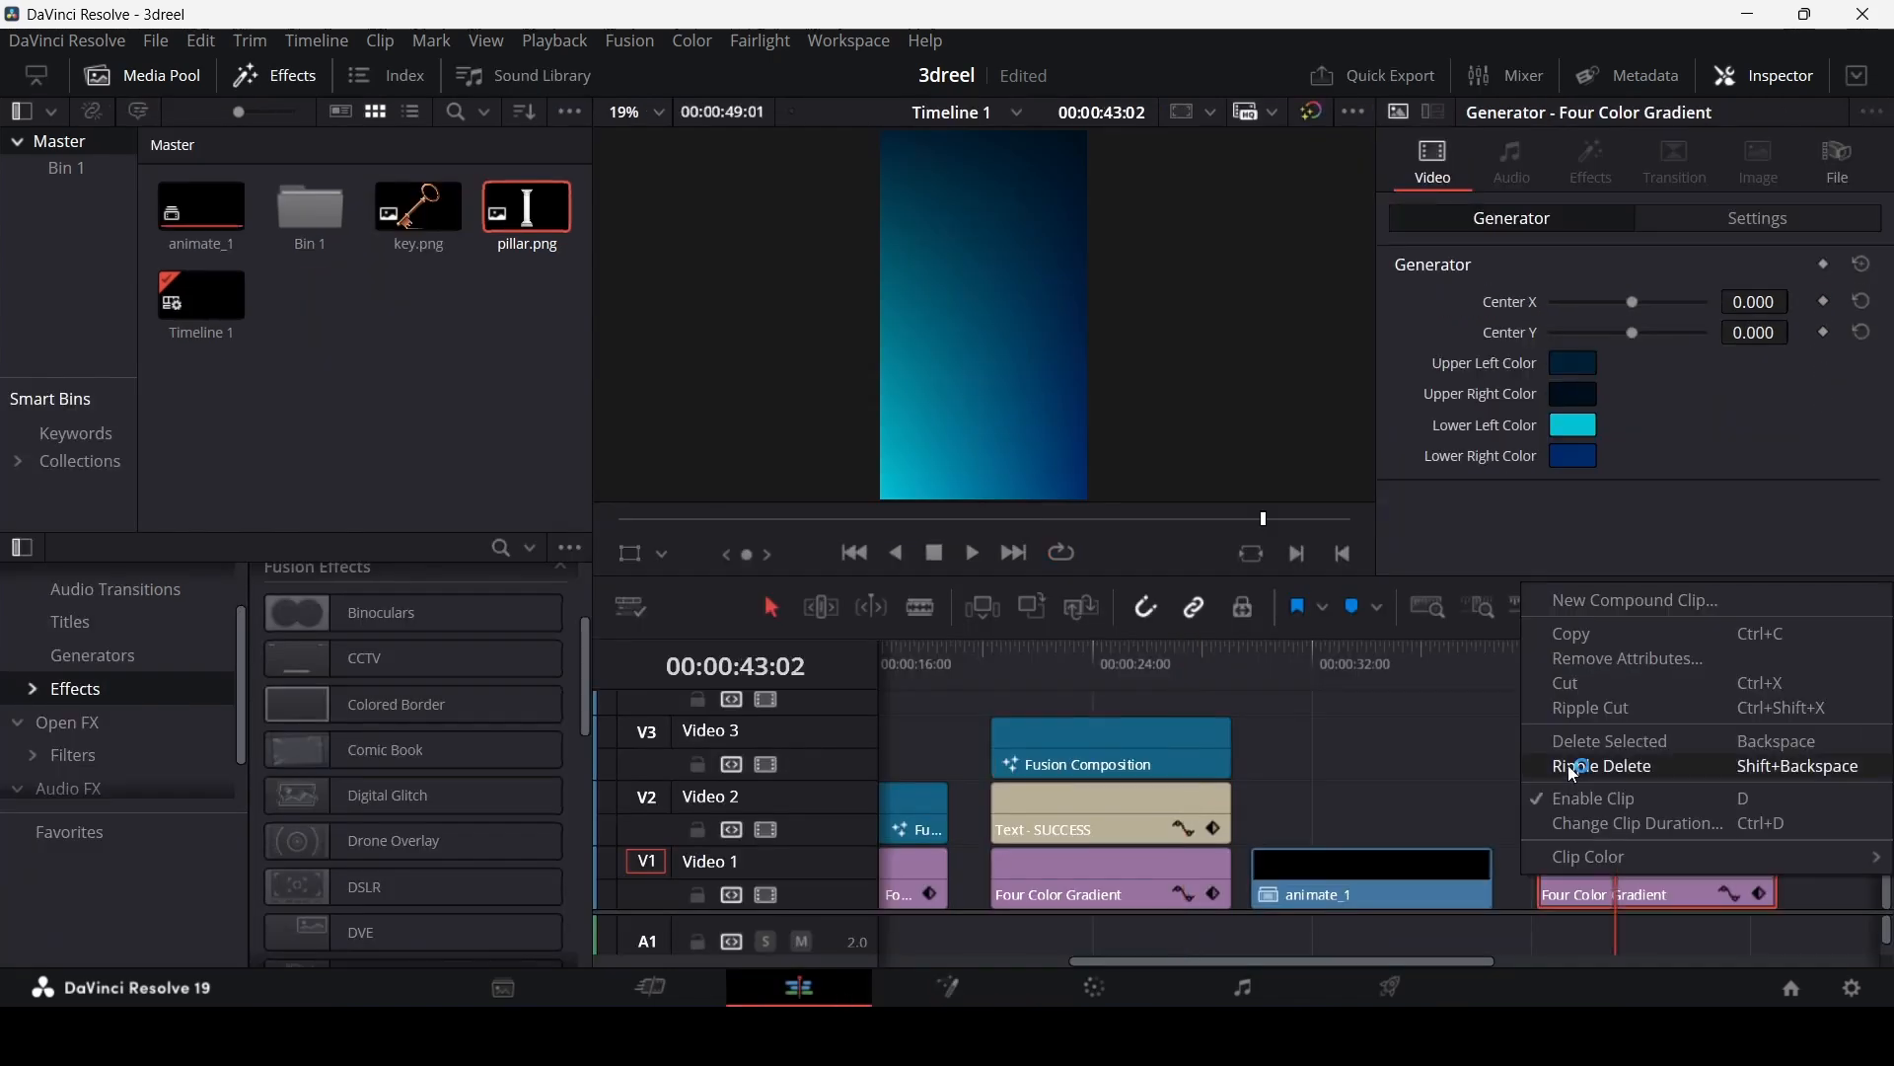
left_click(1450, 751)
left_click(1450, 752)
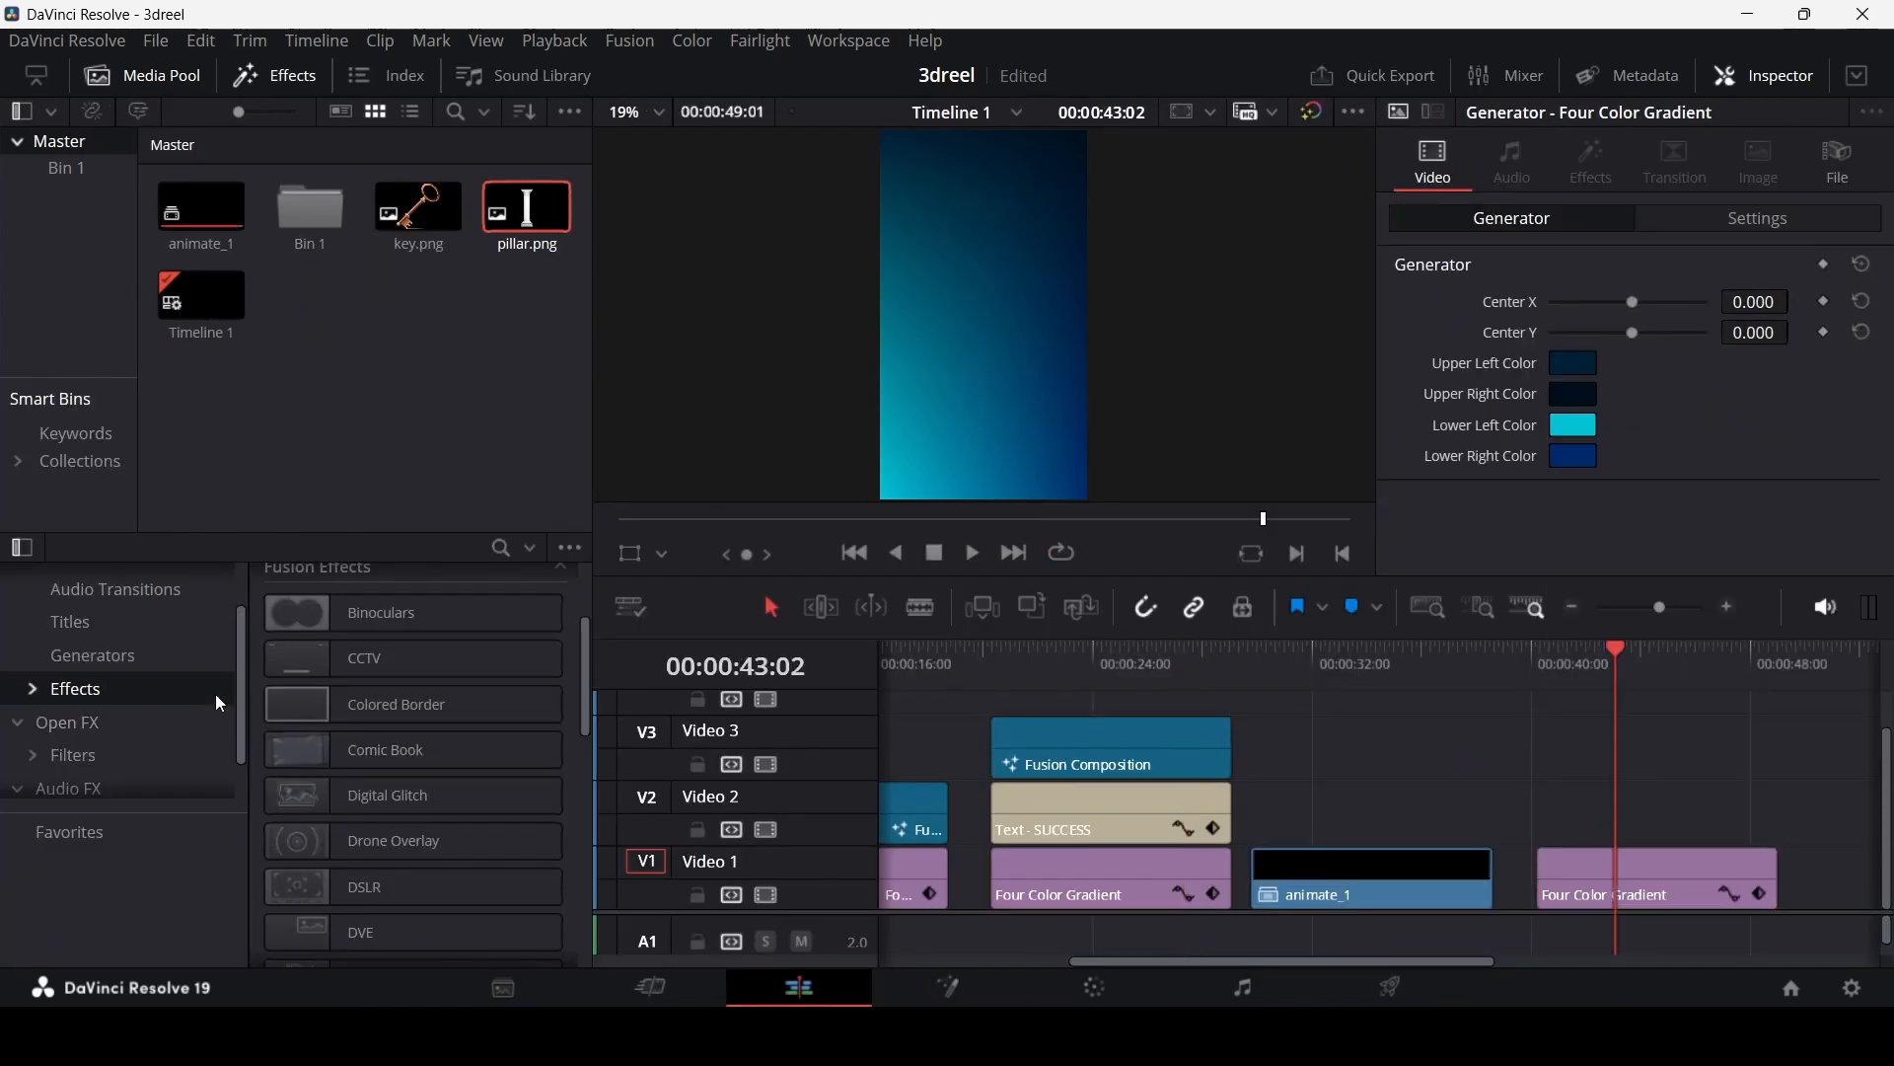
left_click(127, 719)
left_click(139, 693)
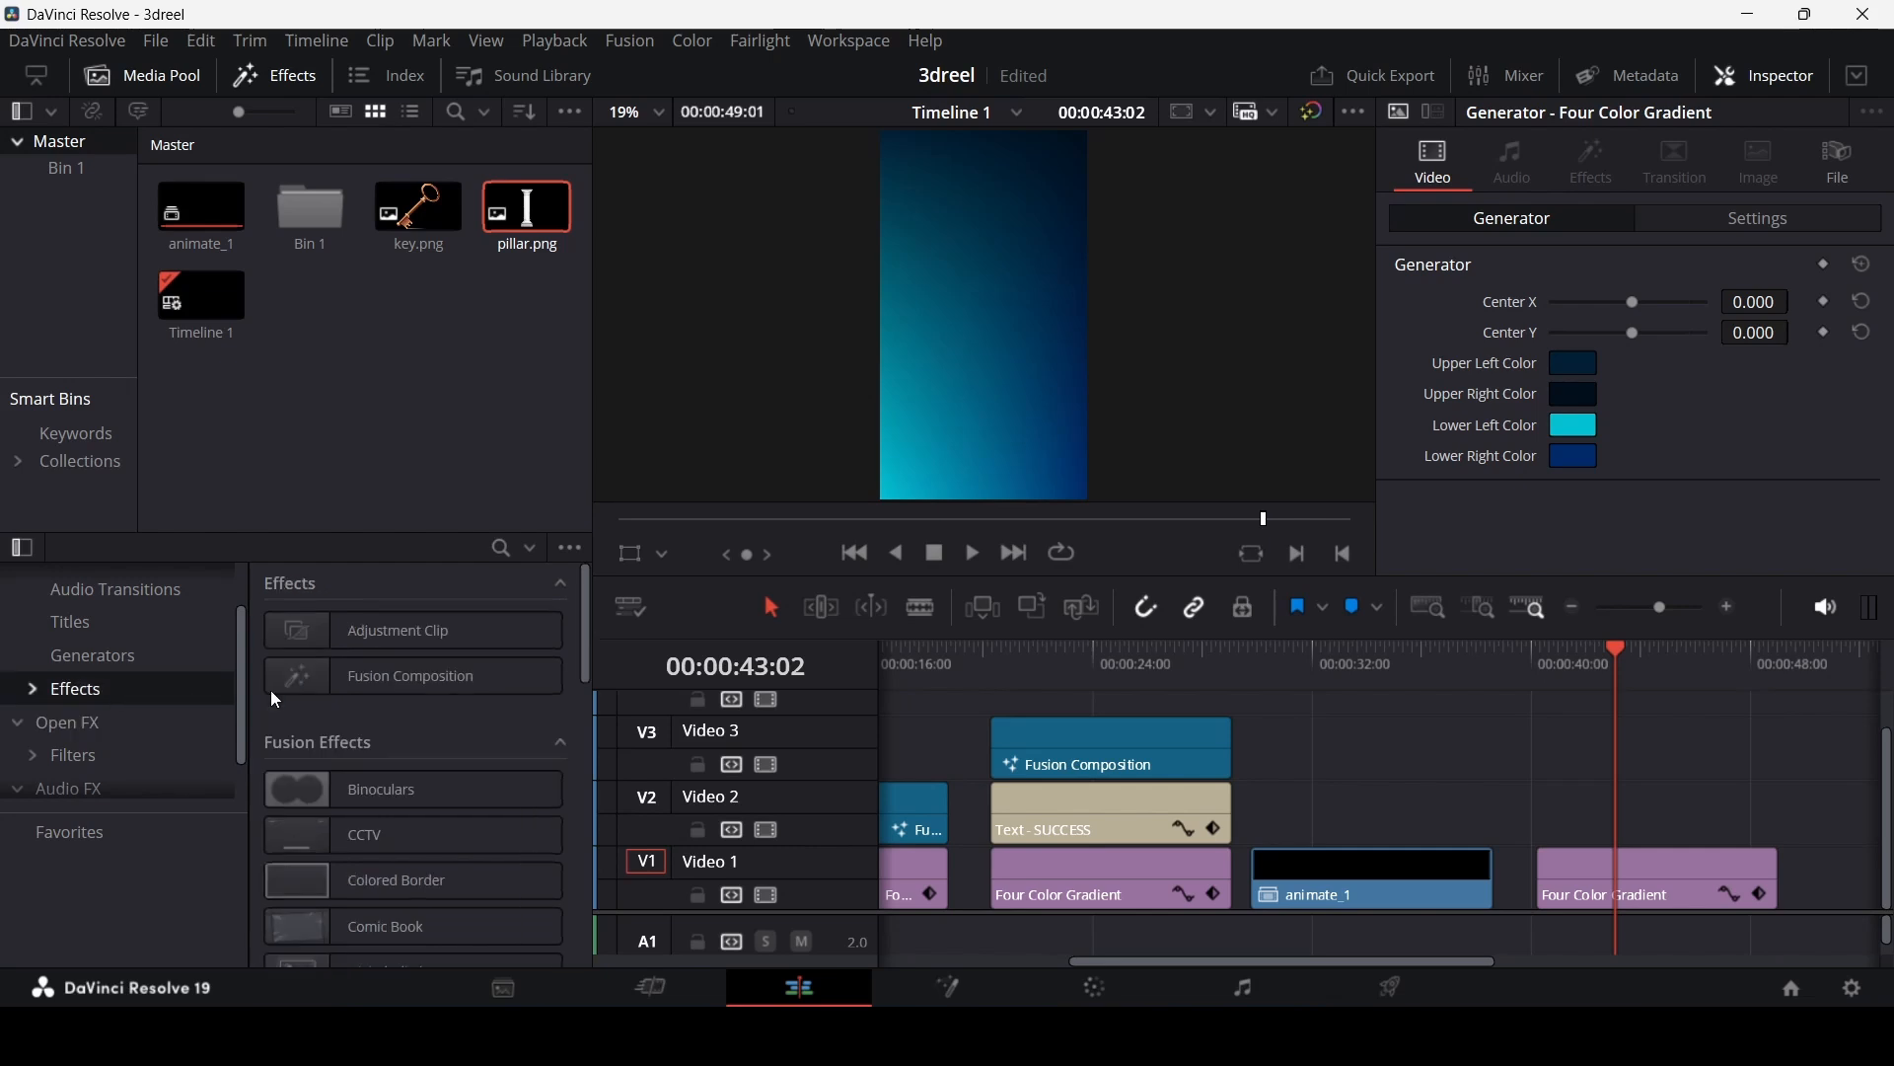
left_click_drag(272, 694, 1544, 814)
left_click_drag(1669, 811, 1766, 809)
Step: Open the new Fusion Composition above the duplicated gradient on the Fusion page
right_click(1646, 815)
left_click(1604, 646)
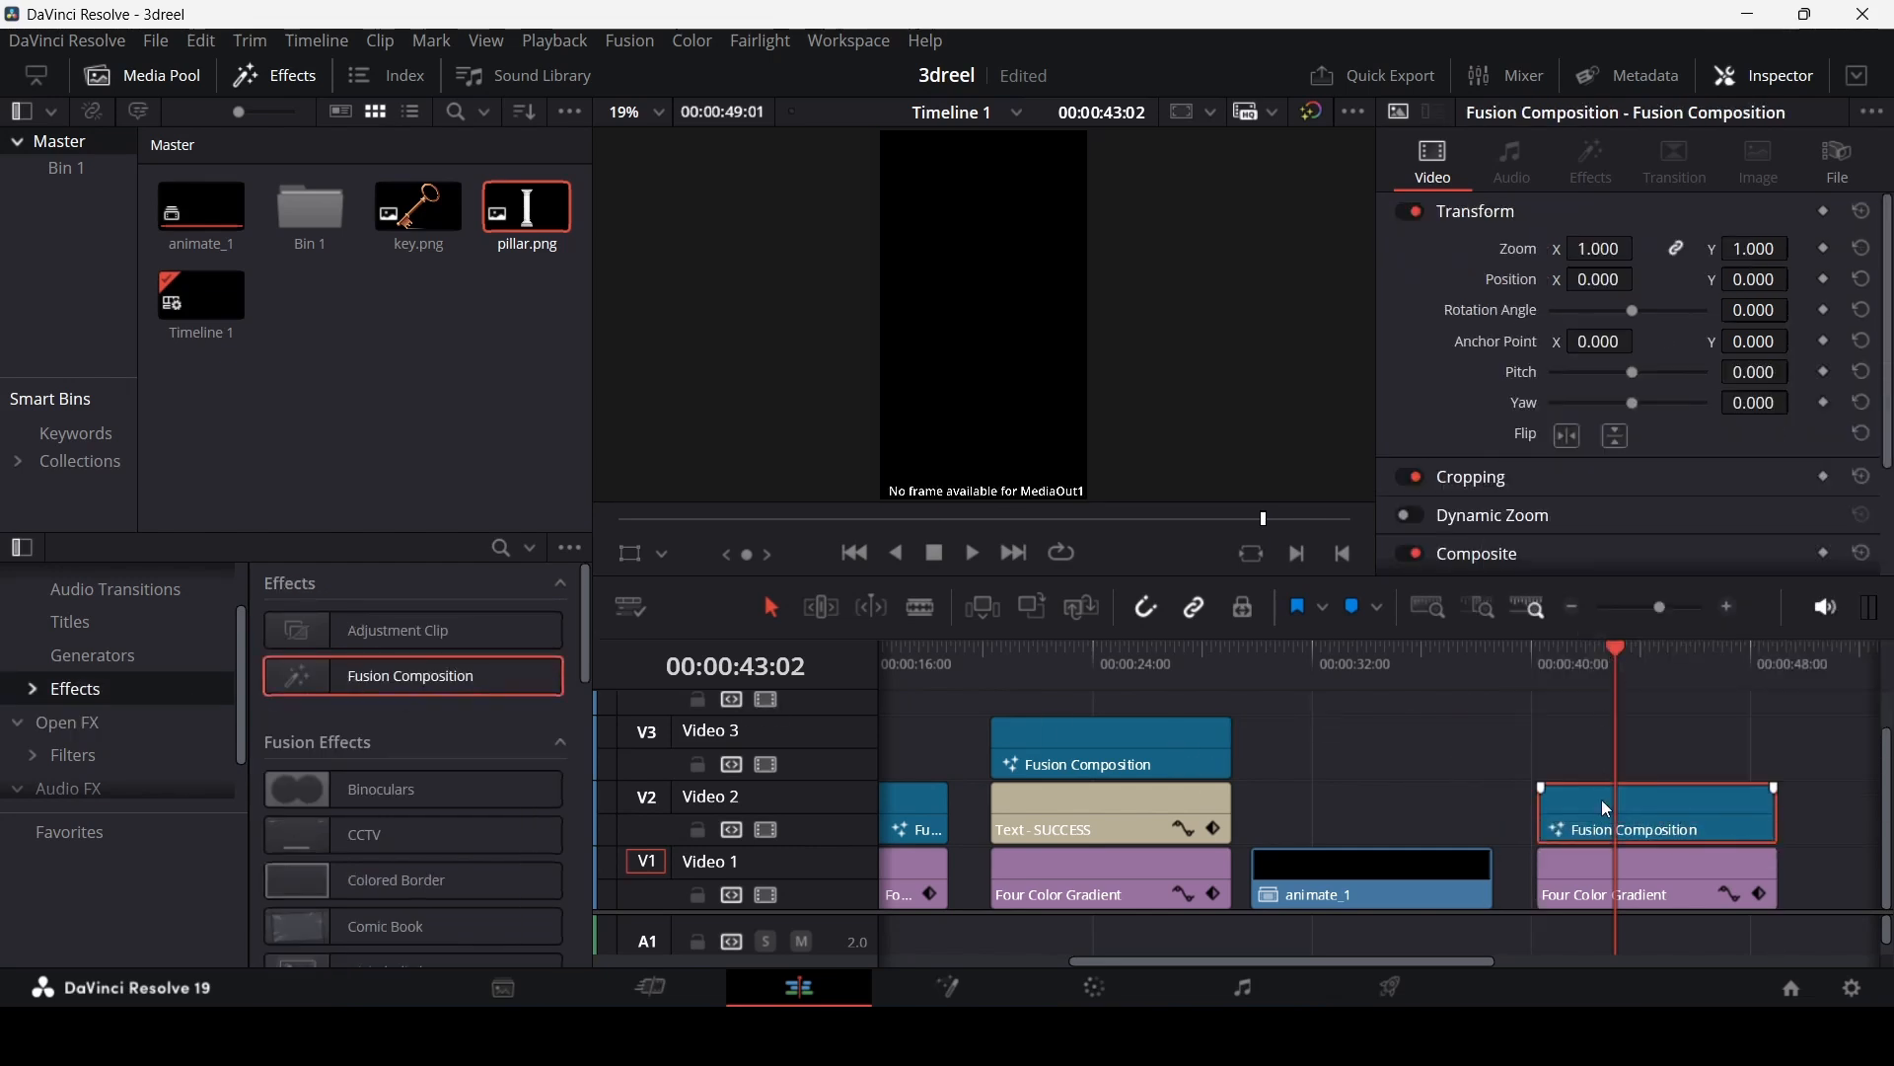
right_click(1608, 809)
left_click(1623, 655)
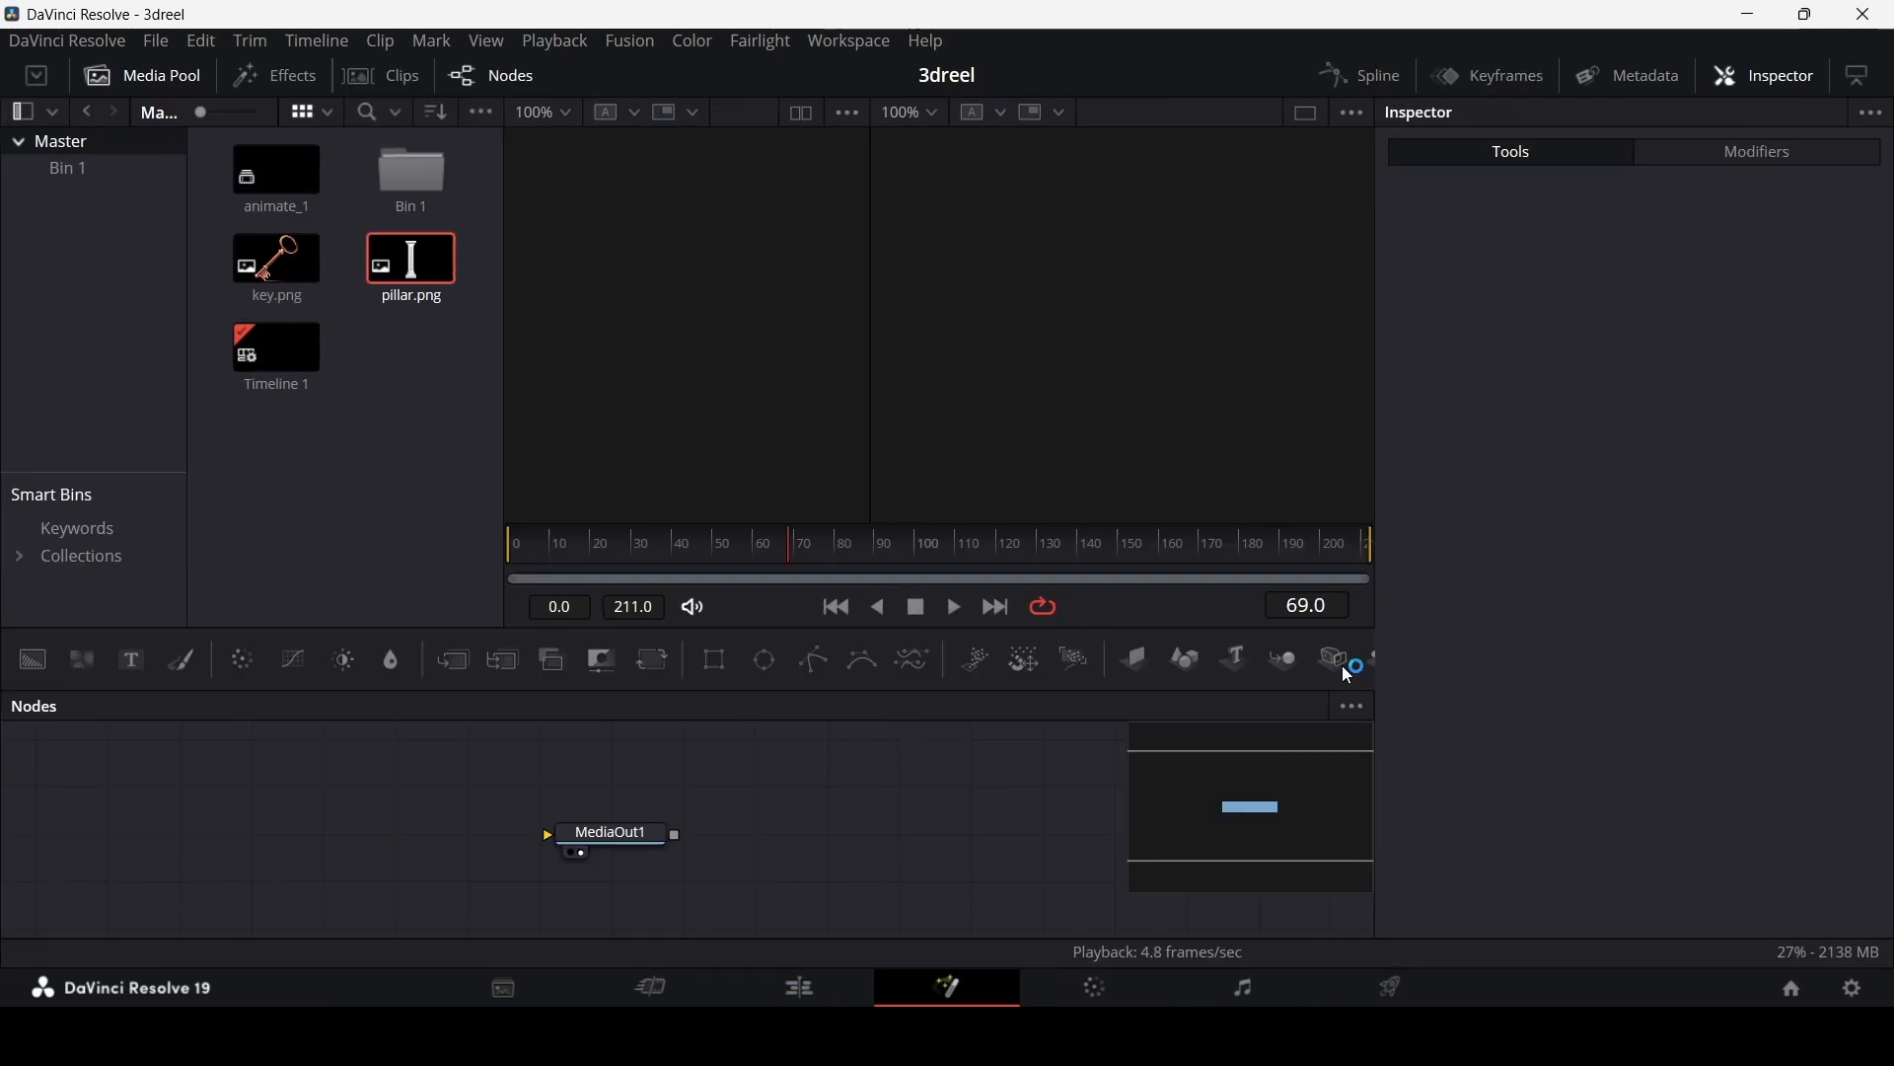
Step: Add animate_1 to the node graph, followed by connected Image Plane 3D and Merge 3D nodes
left_click_drag(265, 175, 239, 814)
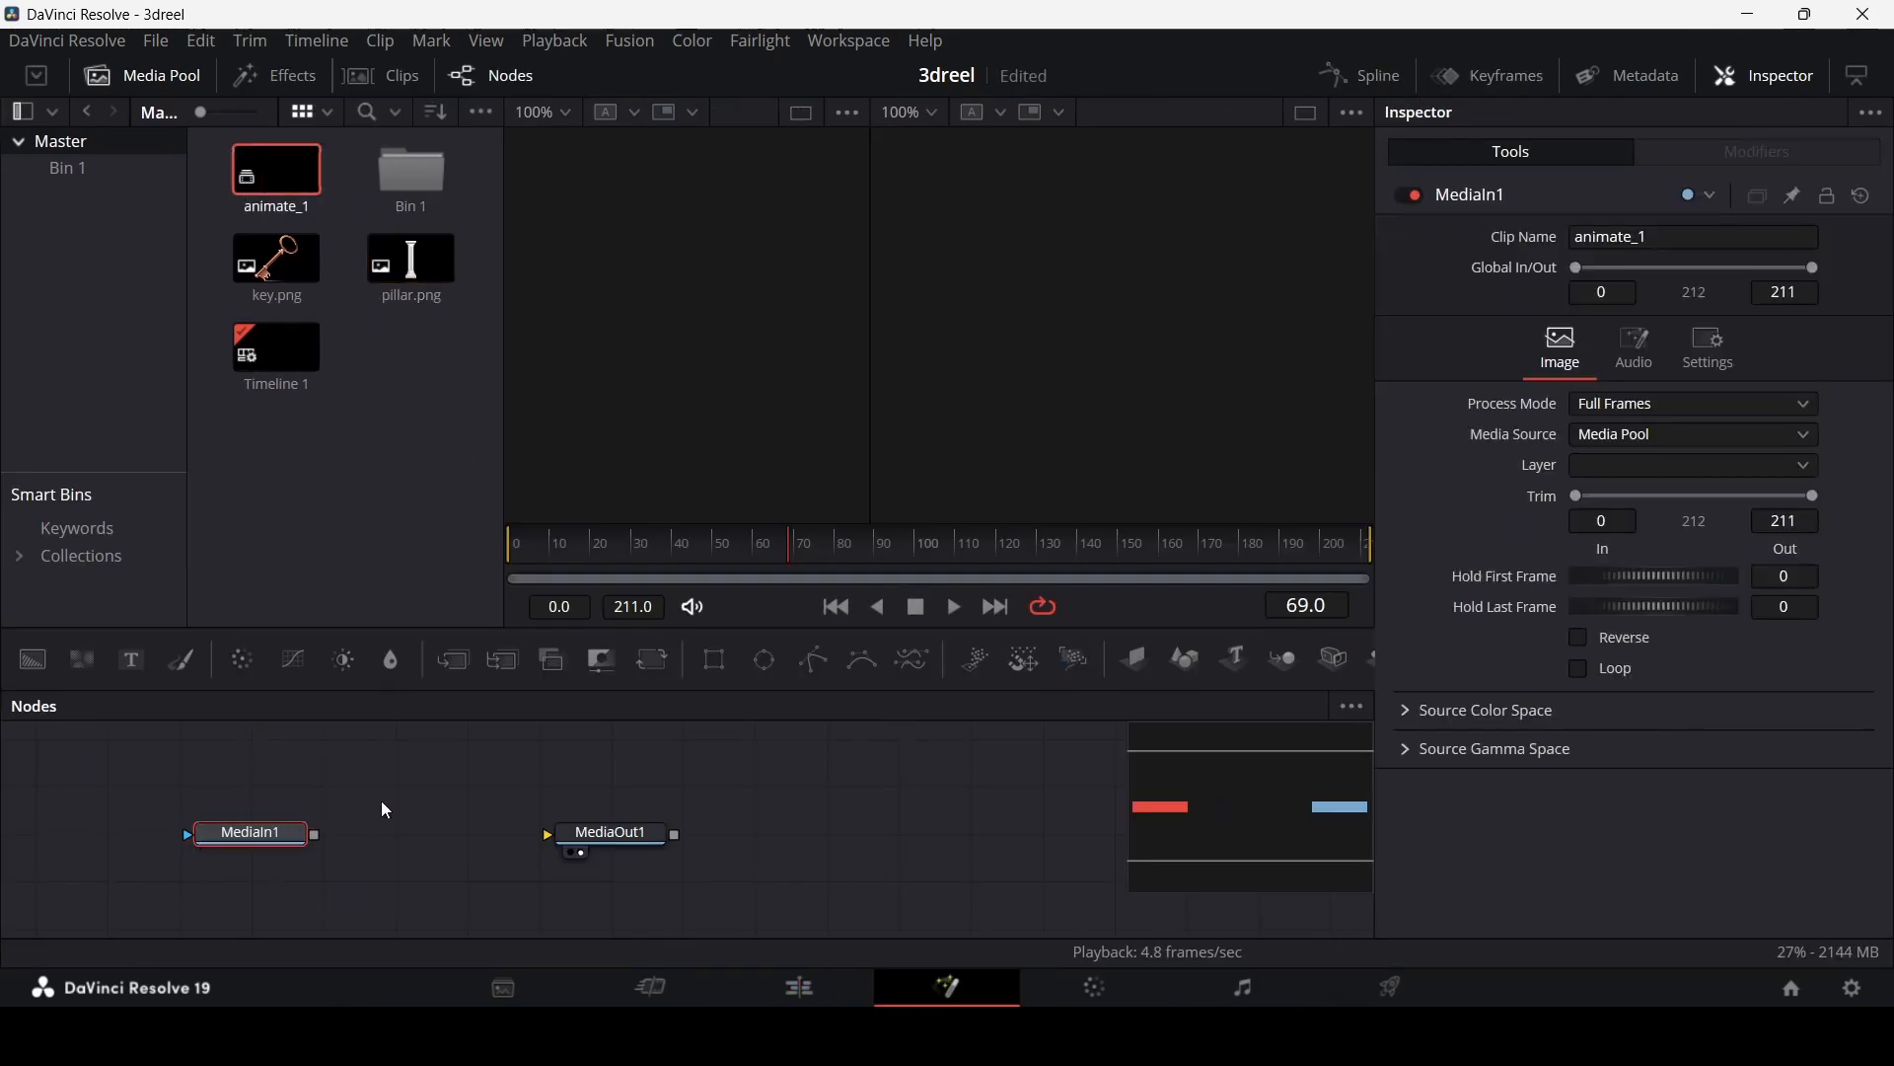
left_click(1137, 659)
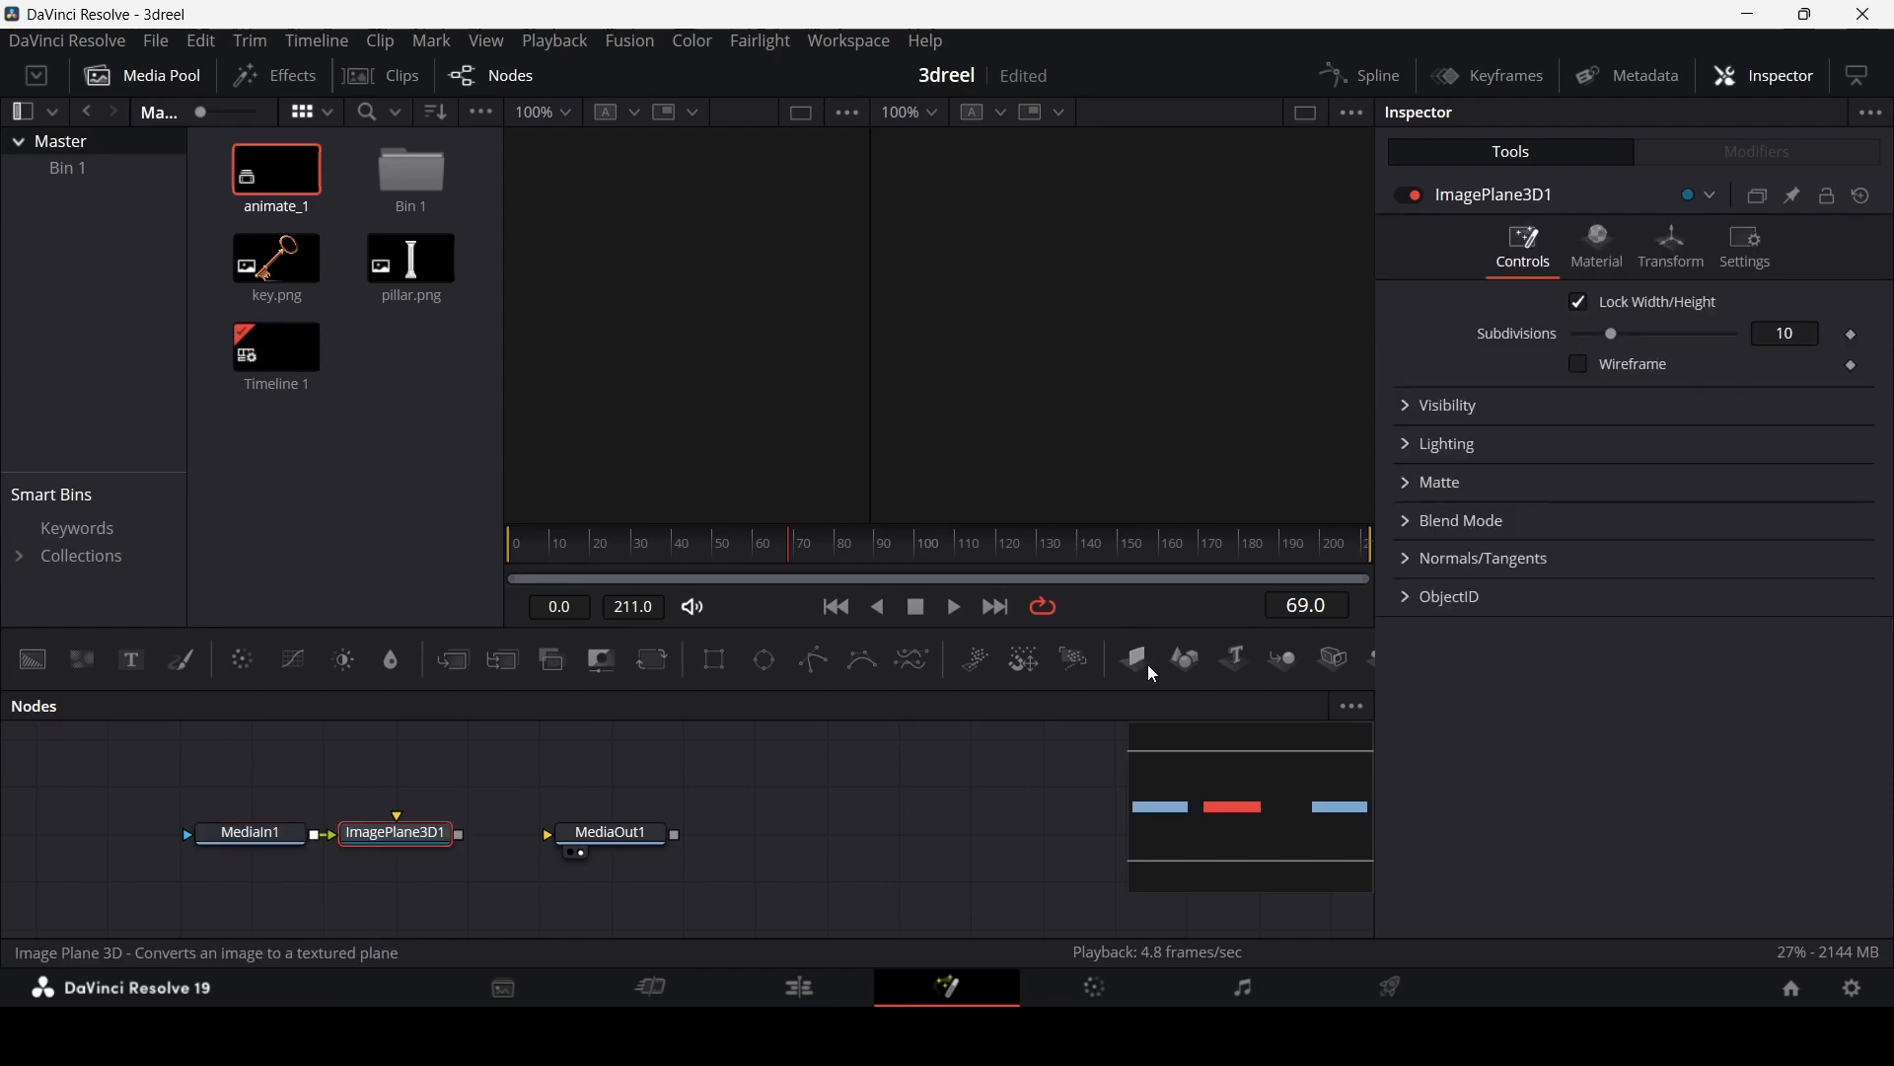
left_click(1283, 661)
Step: Insert a Renderer 3D node between Merge3D1 and MediaOut1
key("shift+space")
type("render")
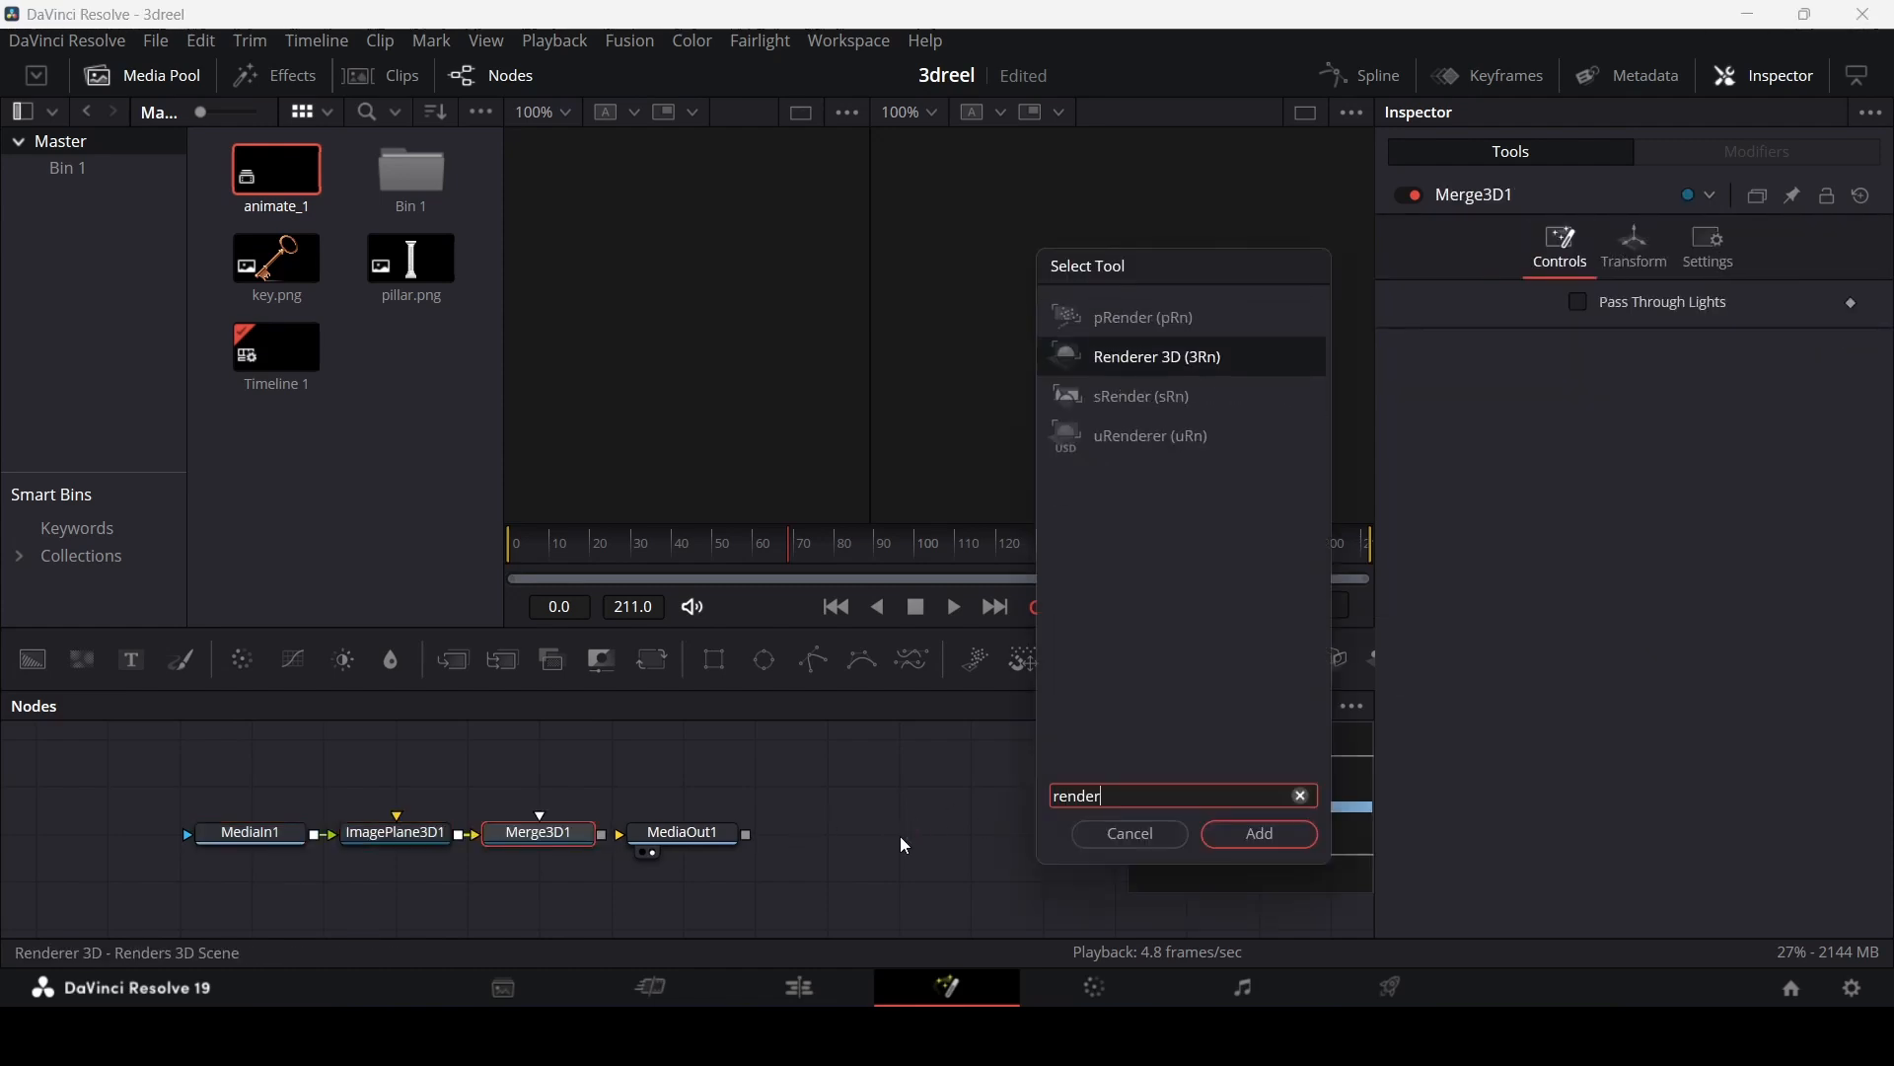
key("Return")
Step: Insert a Transform 3D node between Merge3D1 and Renderer3D1, and show MediaOut1 in the second viewer
left_click(556, 839)
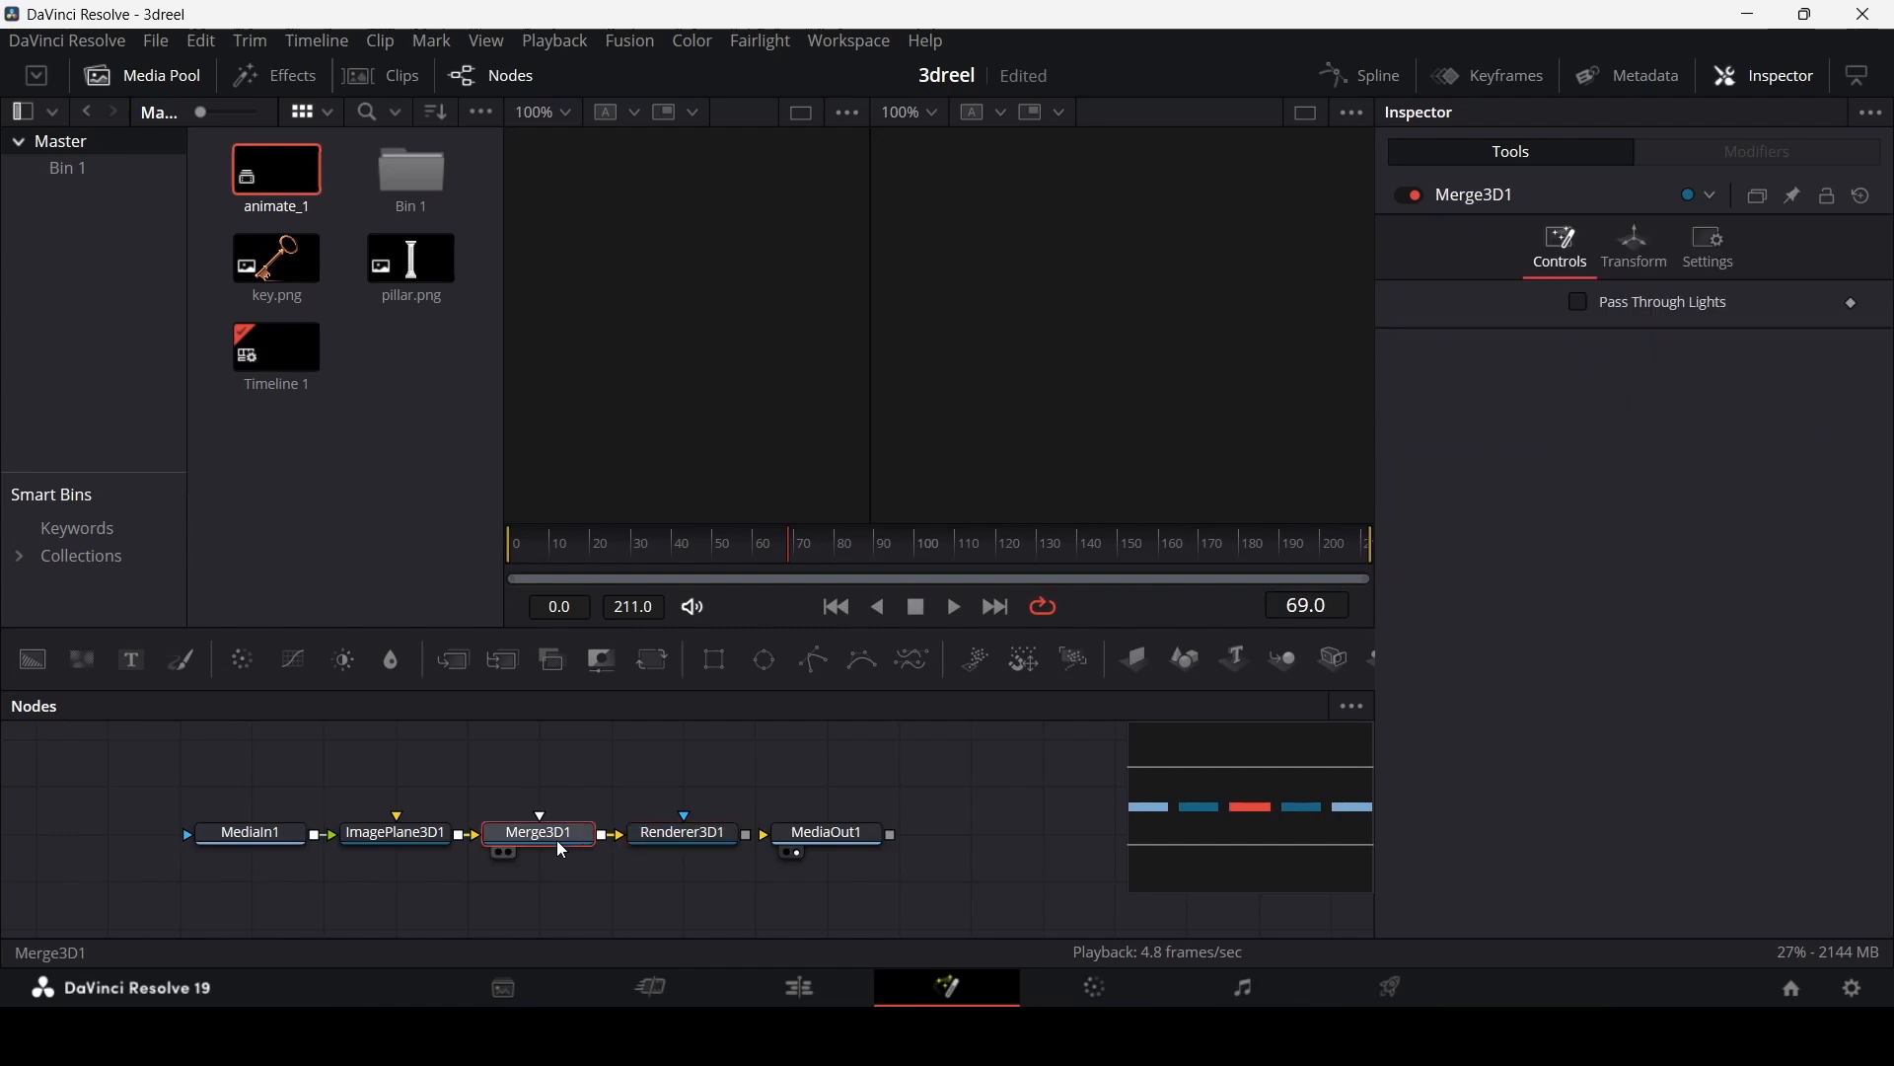
key("shift+space")
type("trans")
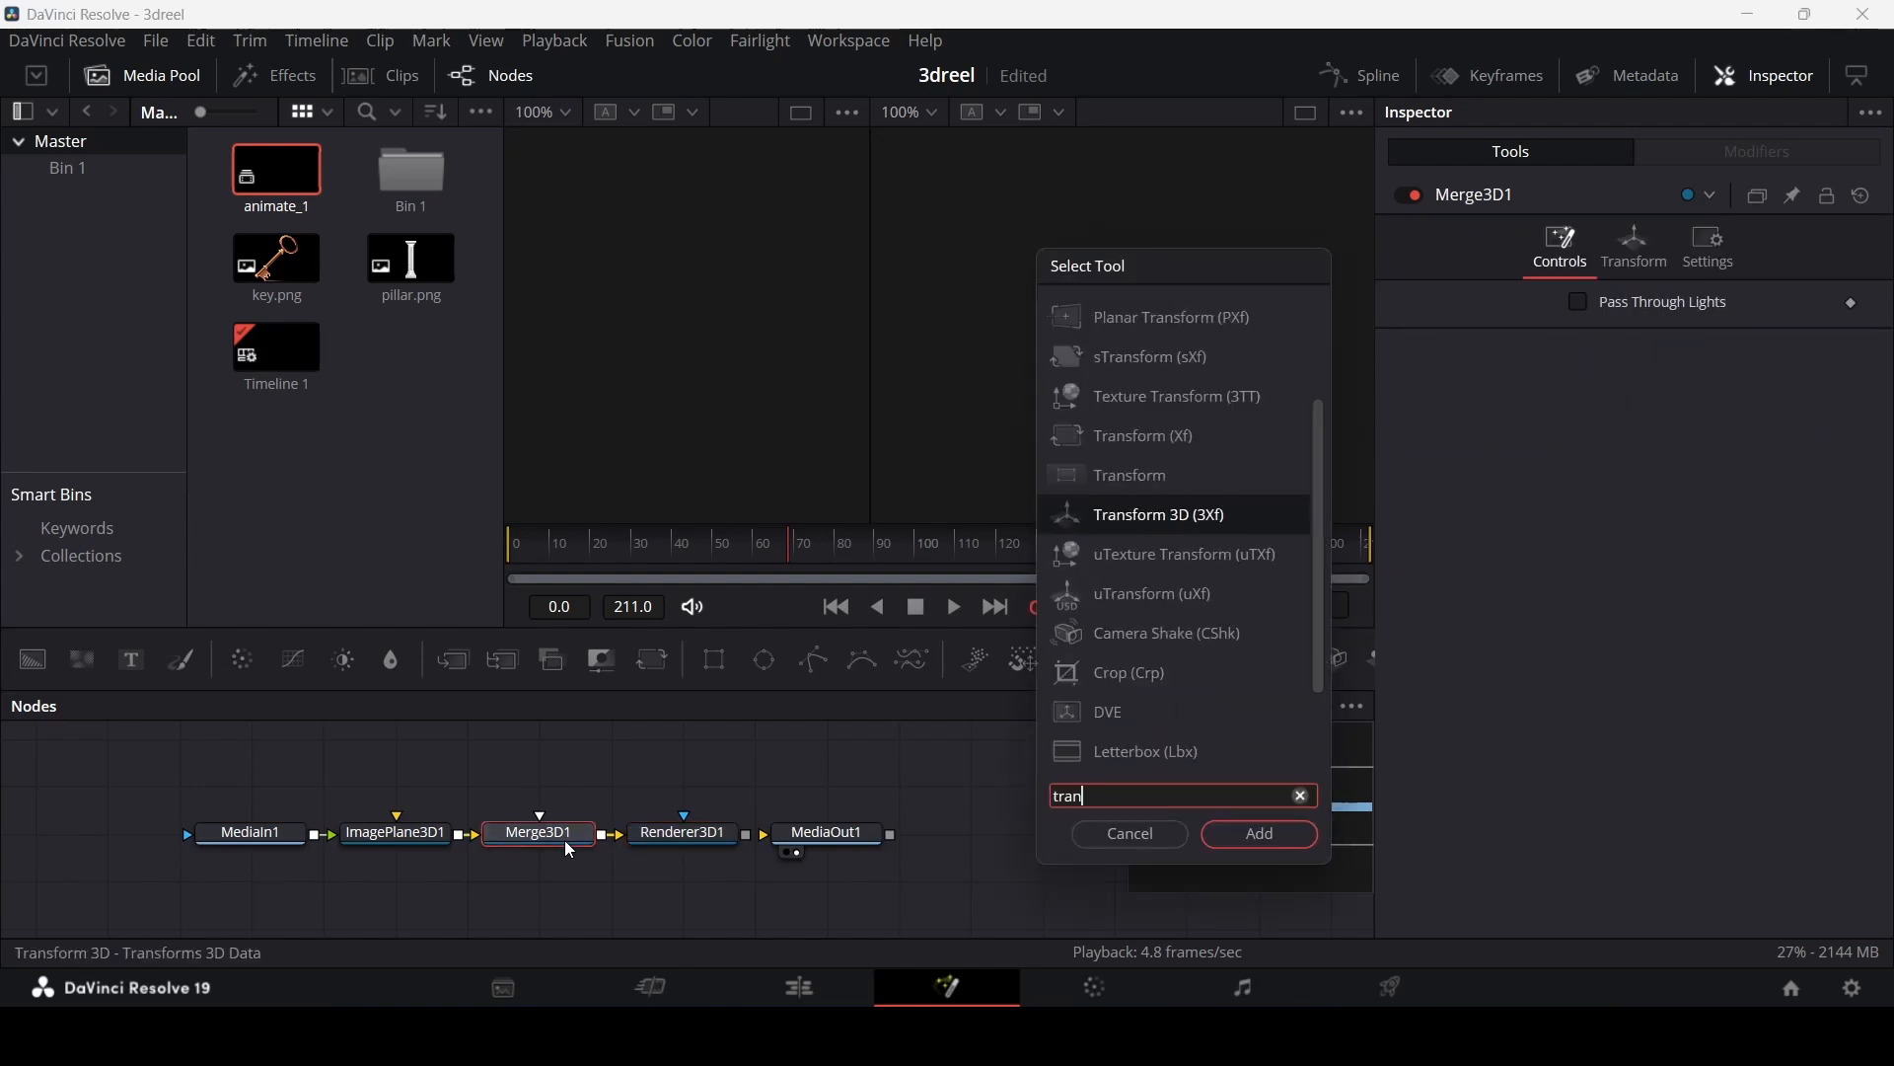
key("Return")
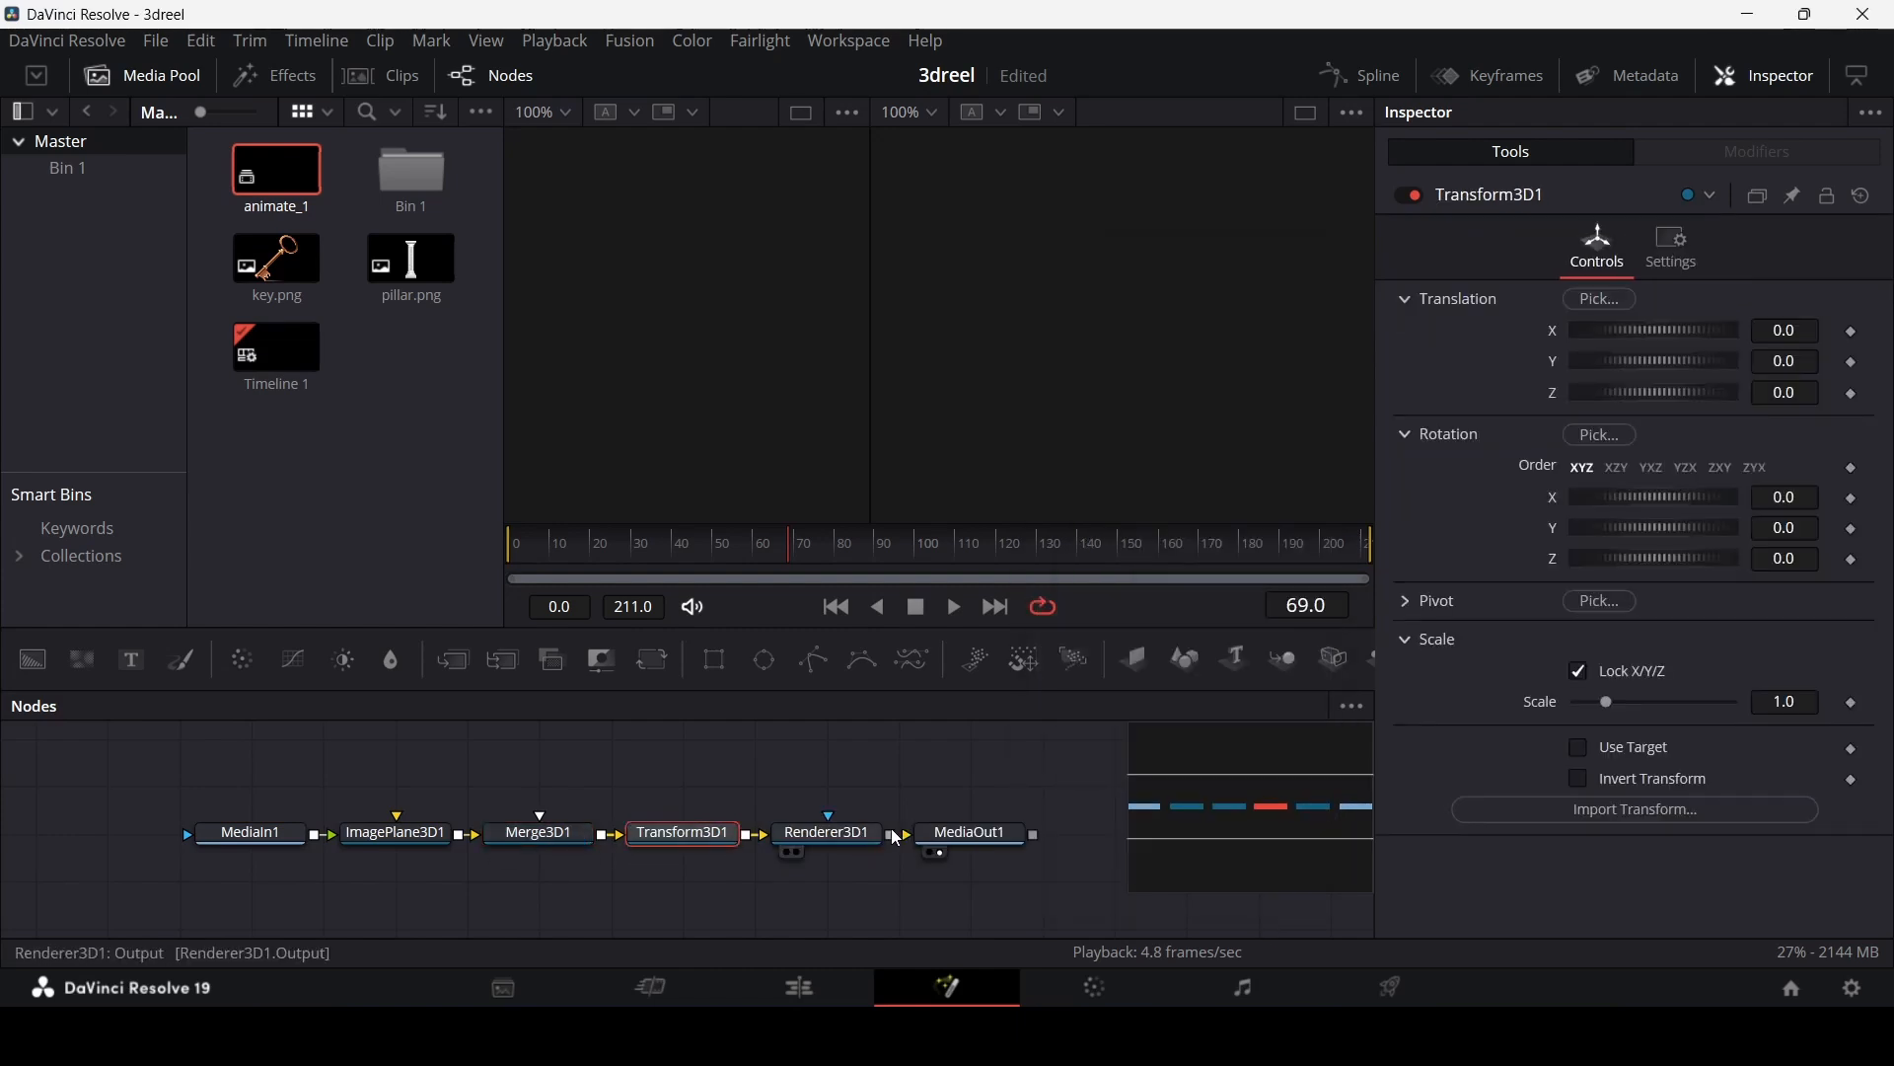
left_click(940, 853)
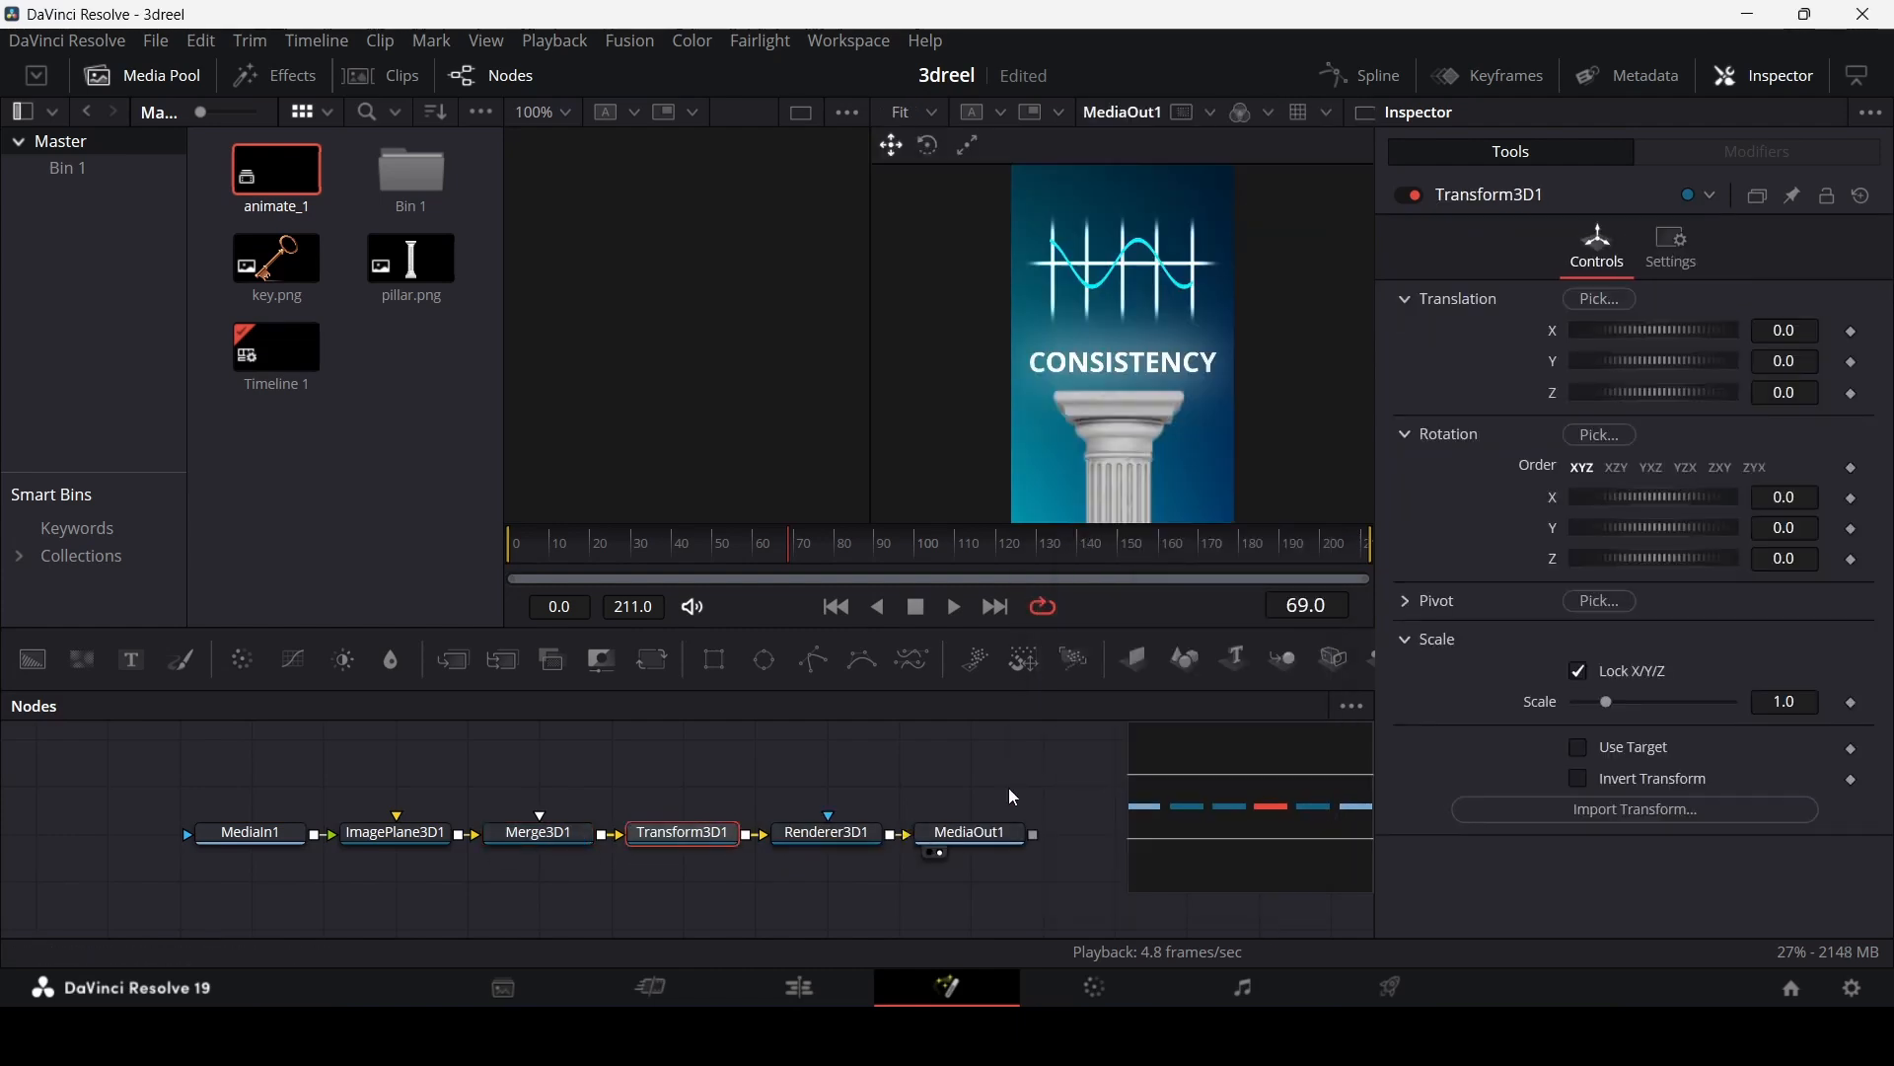
left_click(925, 777)
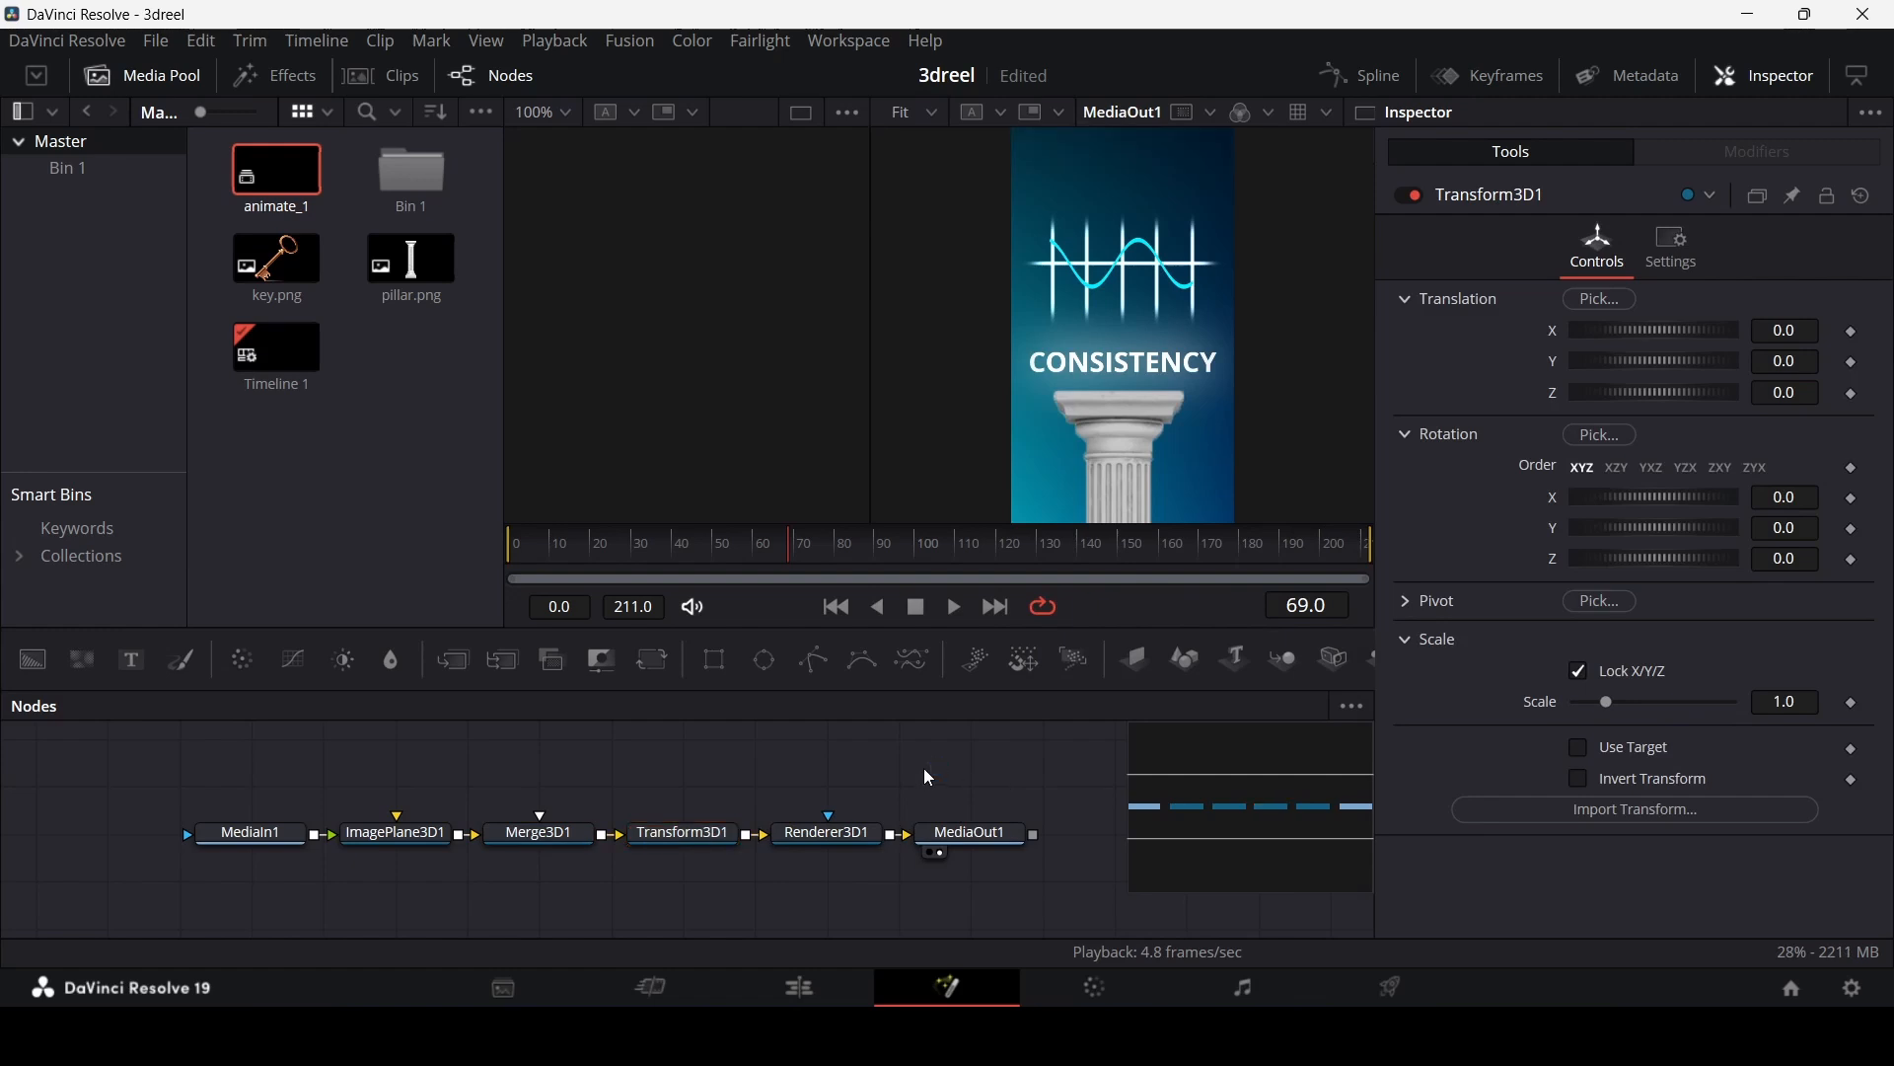
Step: Add a second Image Plane 3D node, connect it to Merge3D1 and open its transform settings
left_click_drag(1136, 658, 394, 782)
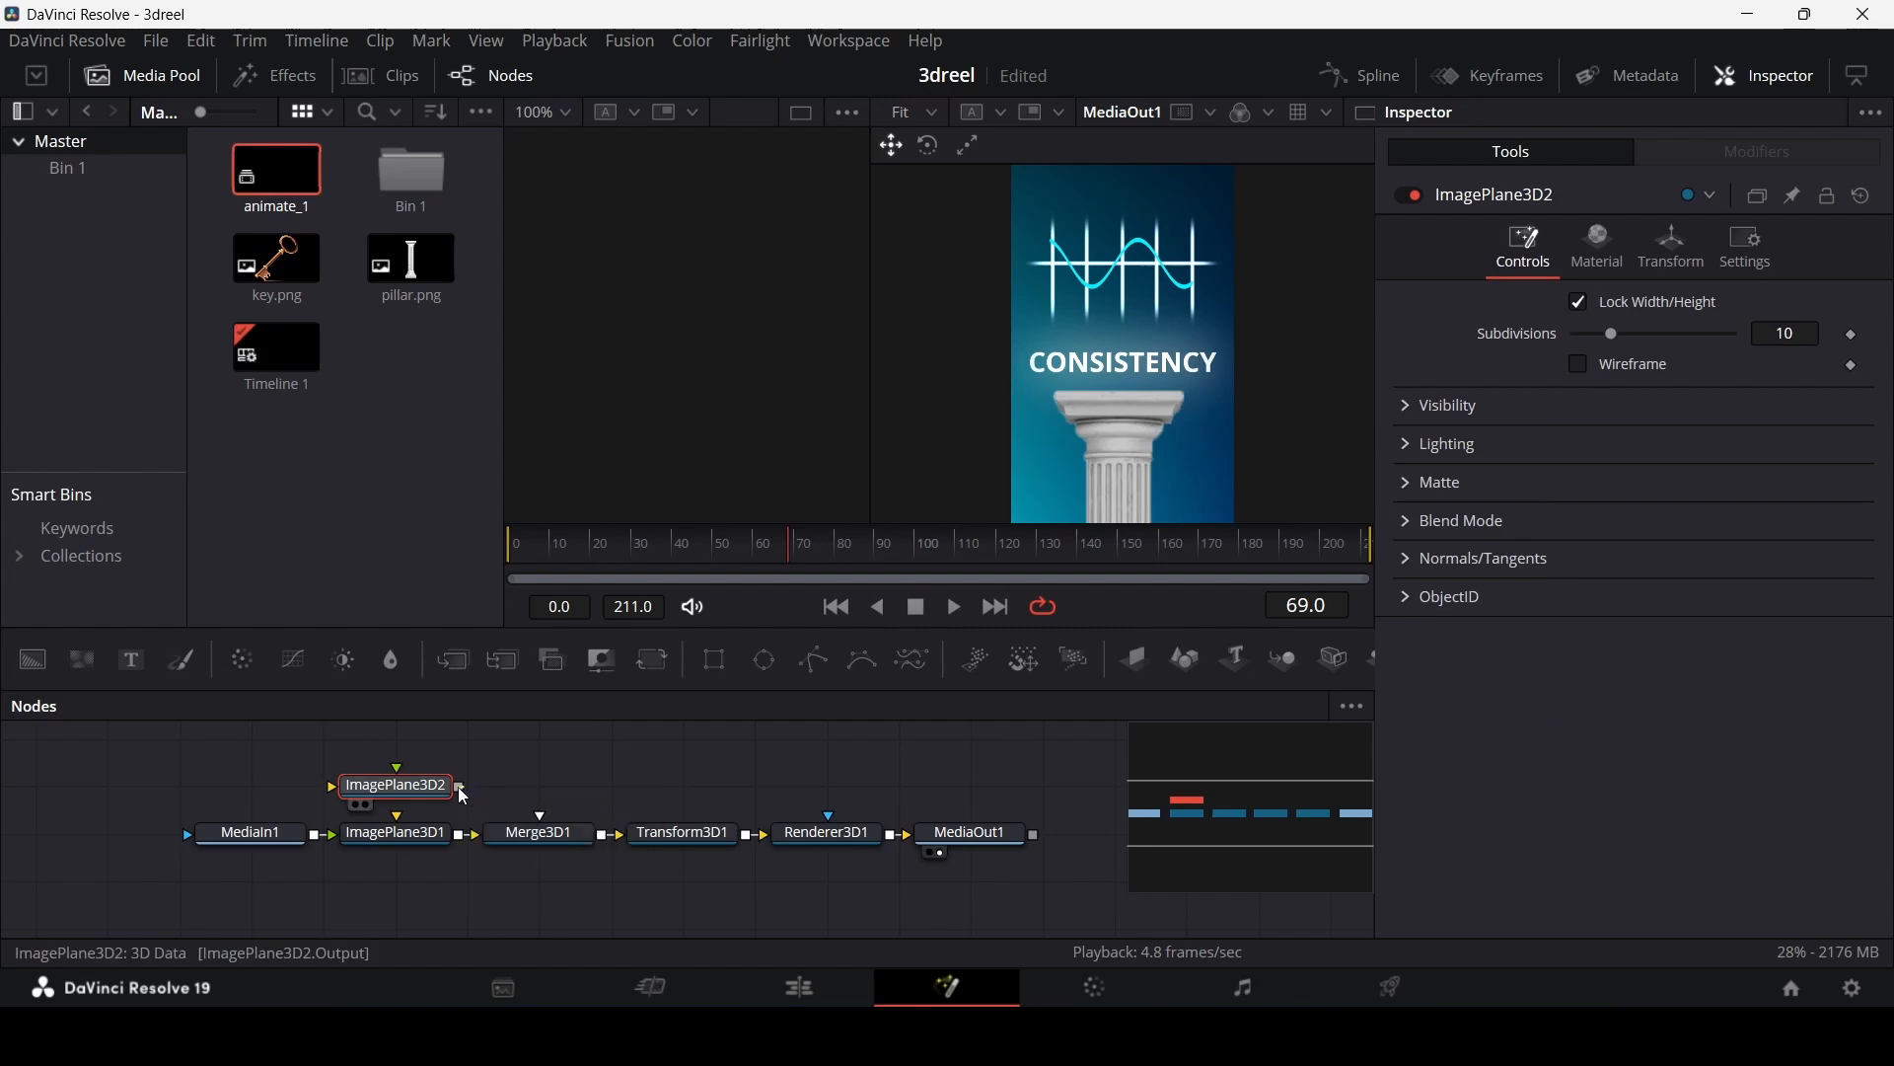
left_click_drag(458, 785, 541, 815)
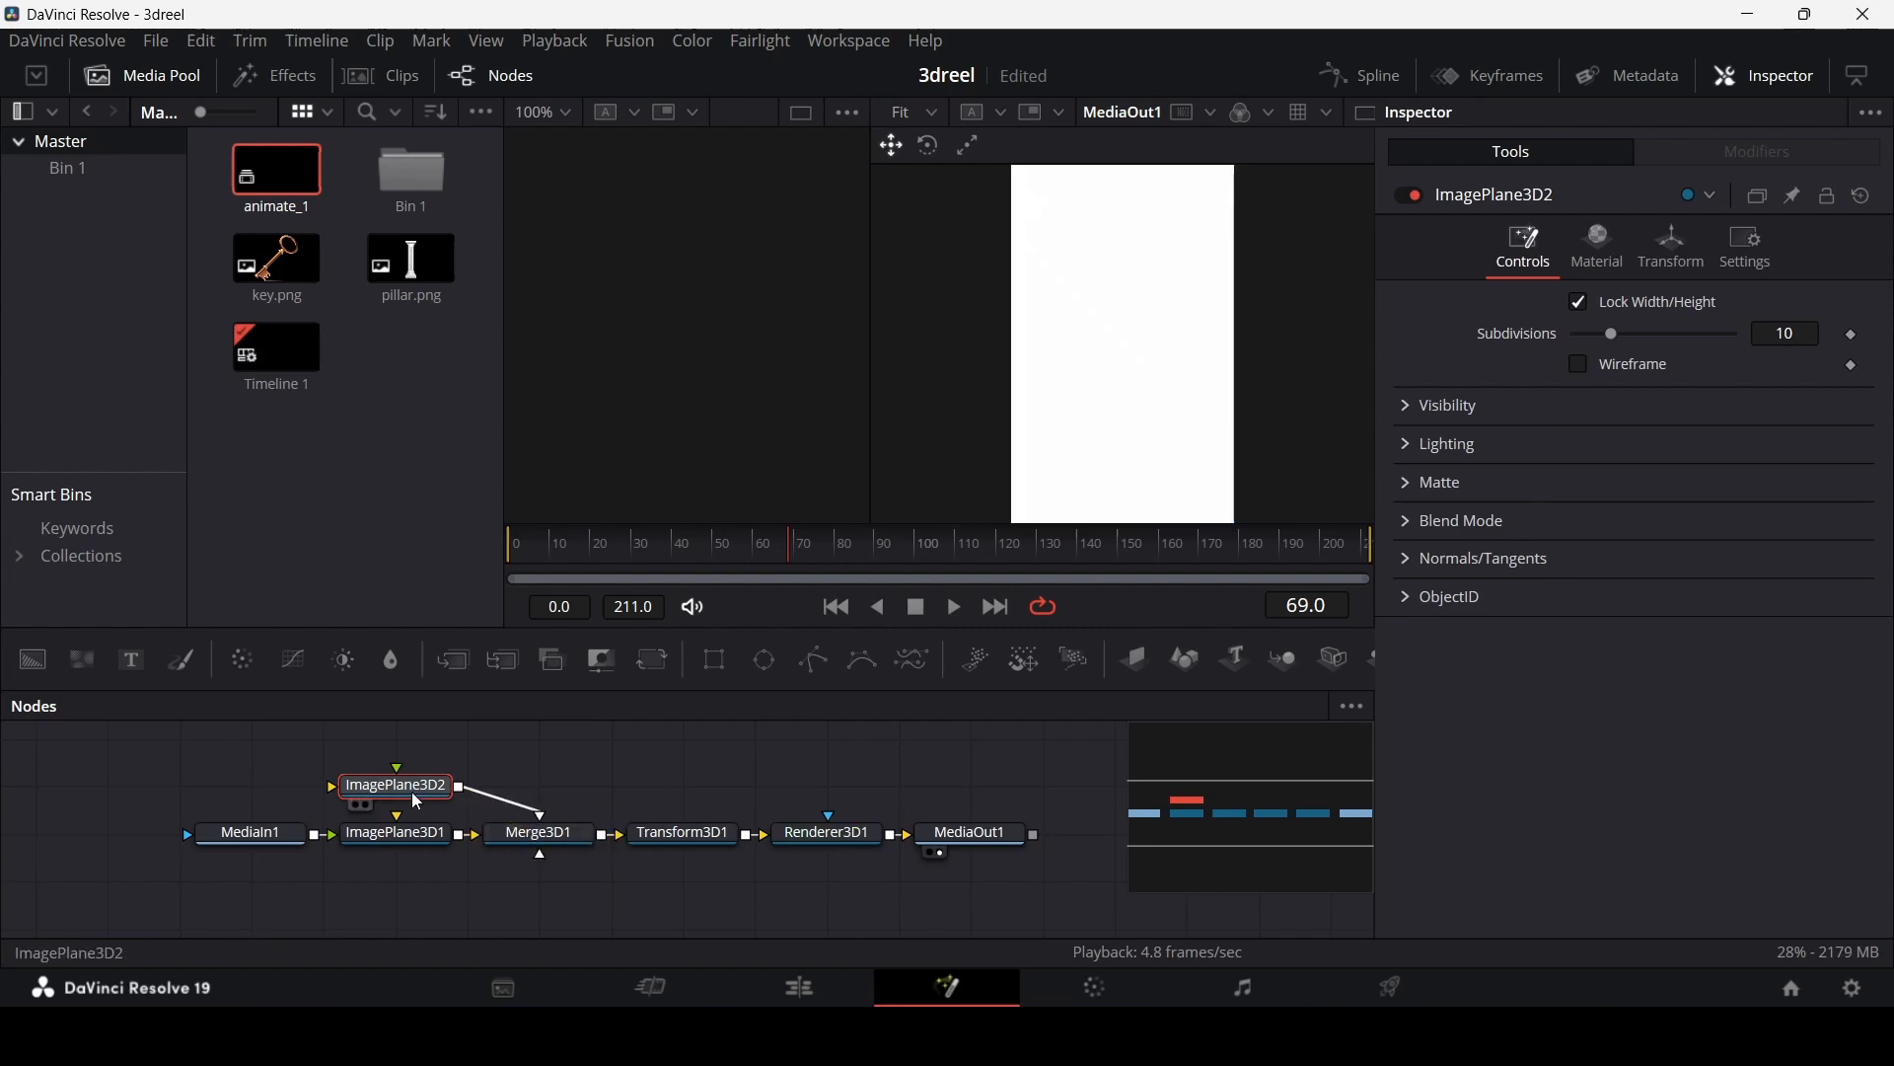
left_click(1673, 247)
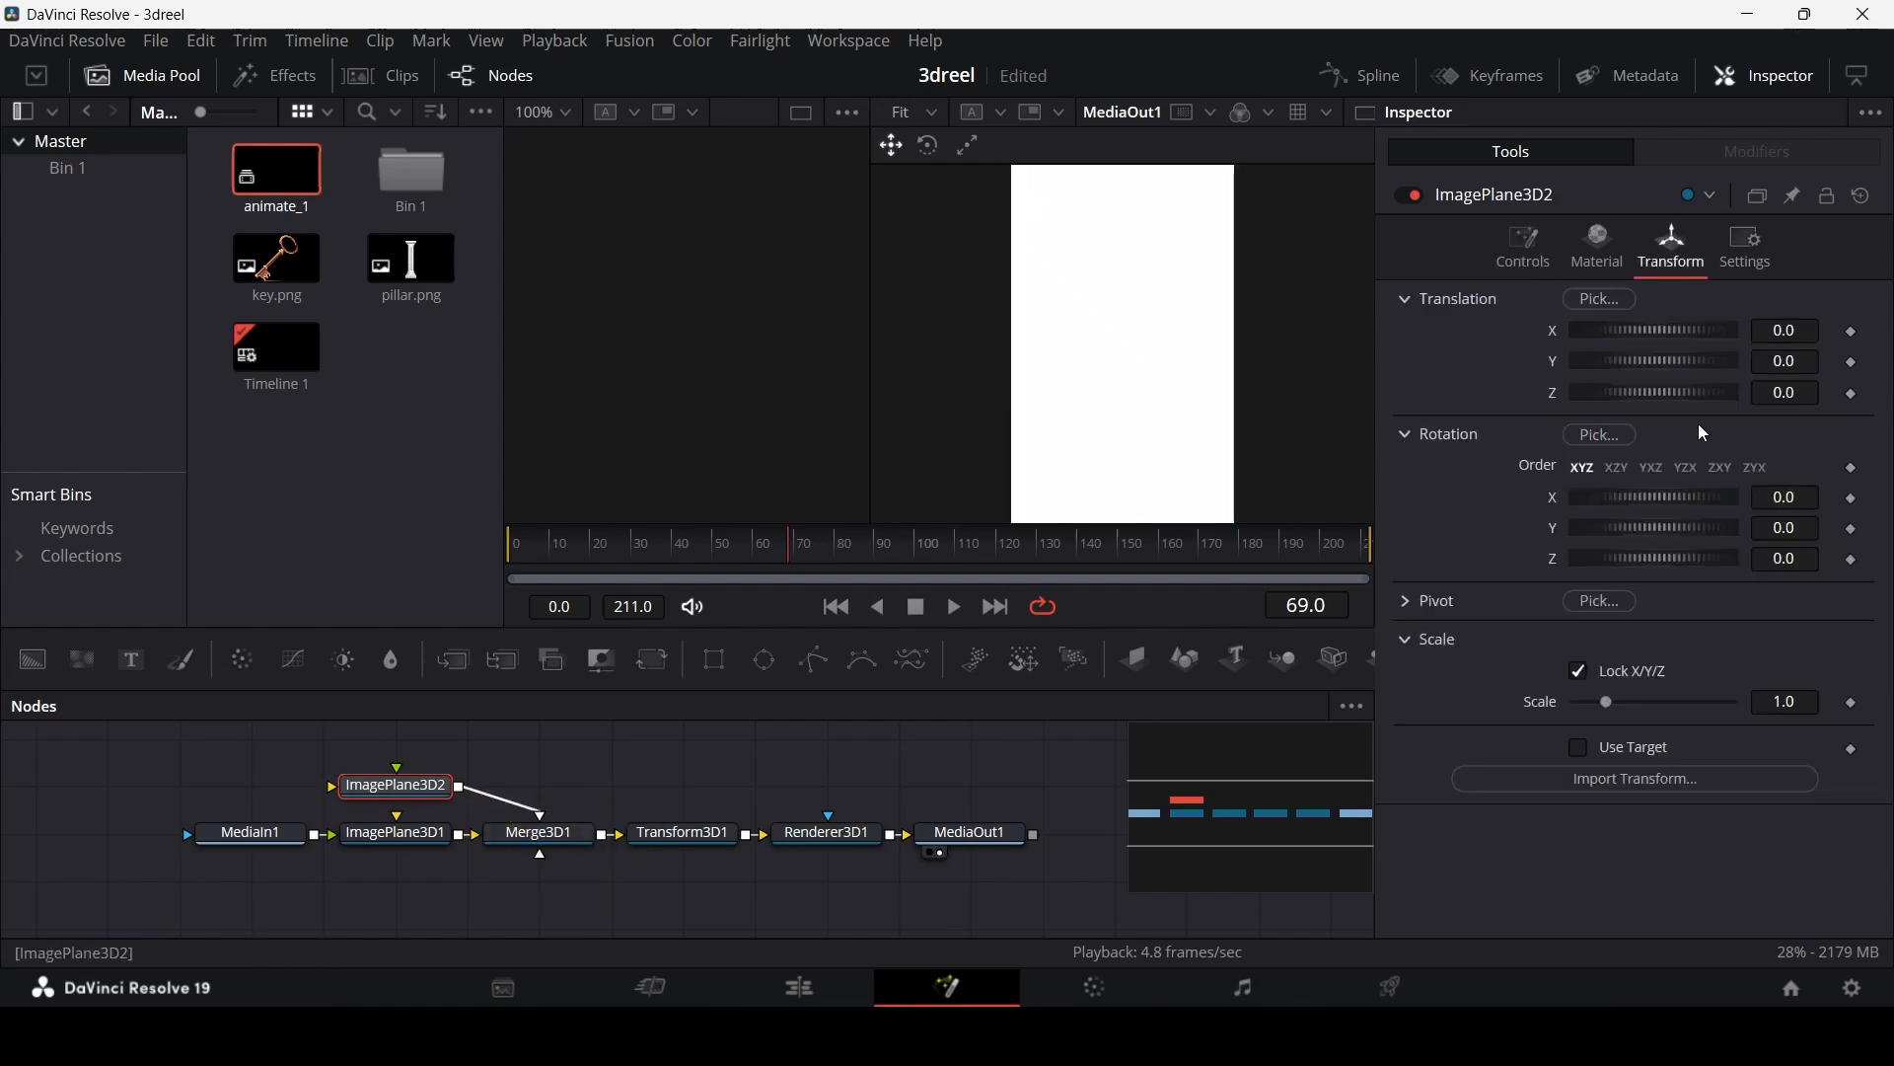
Step: Set ImagePlane3D2's Z translation to -0.1 and its scale to 1.1 so it forms a border behind the clip
left_click(1814, 399)
type("-0.")
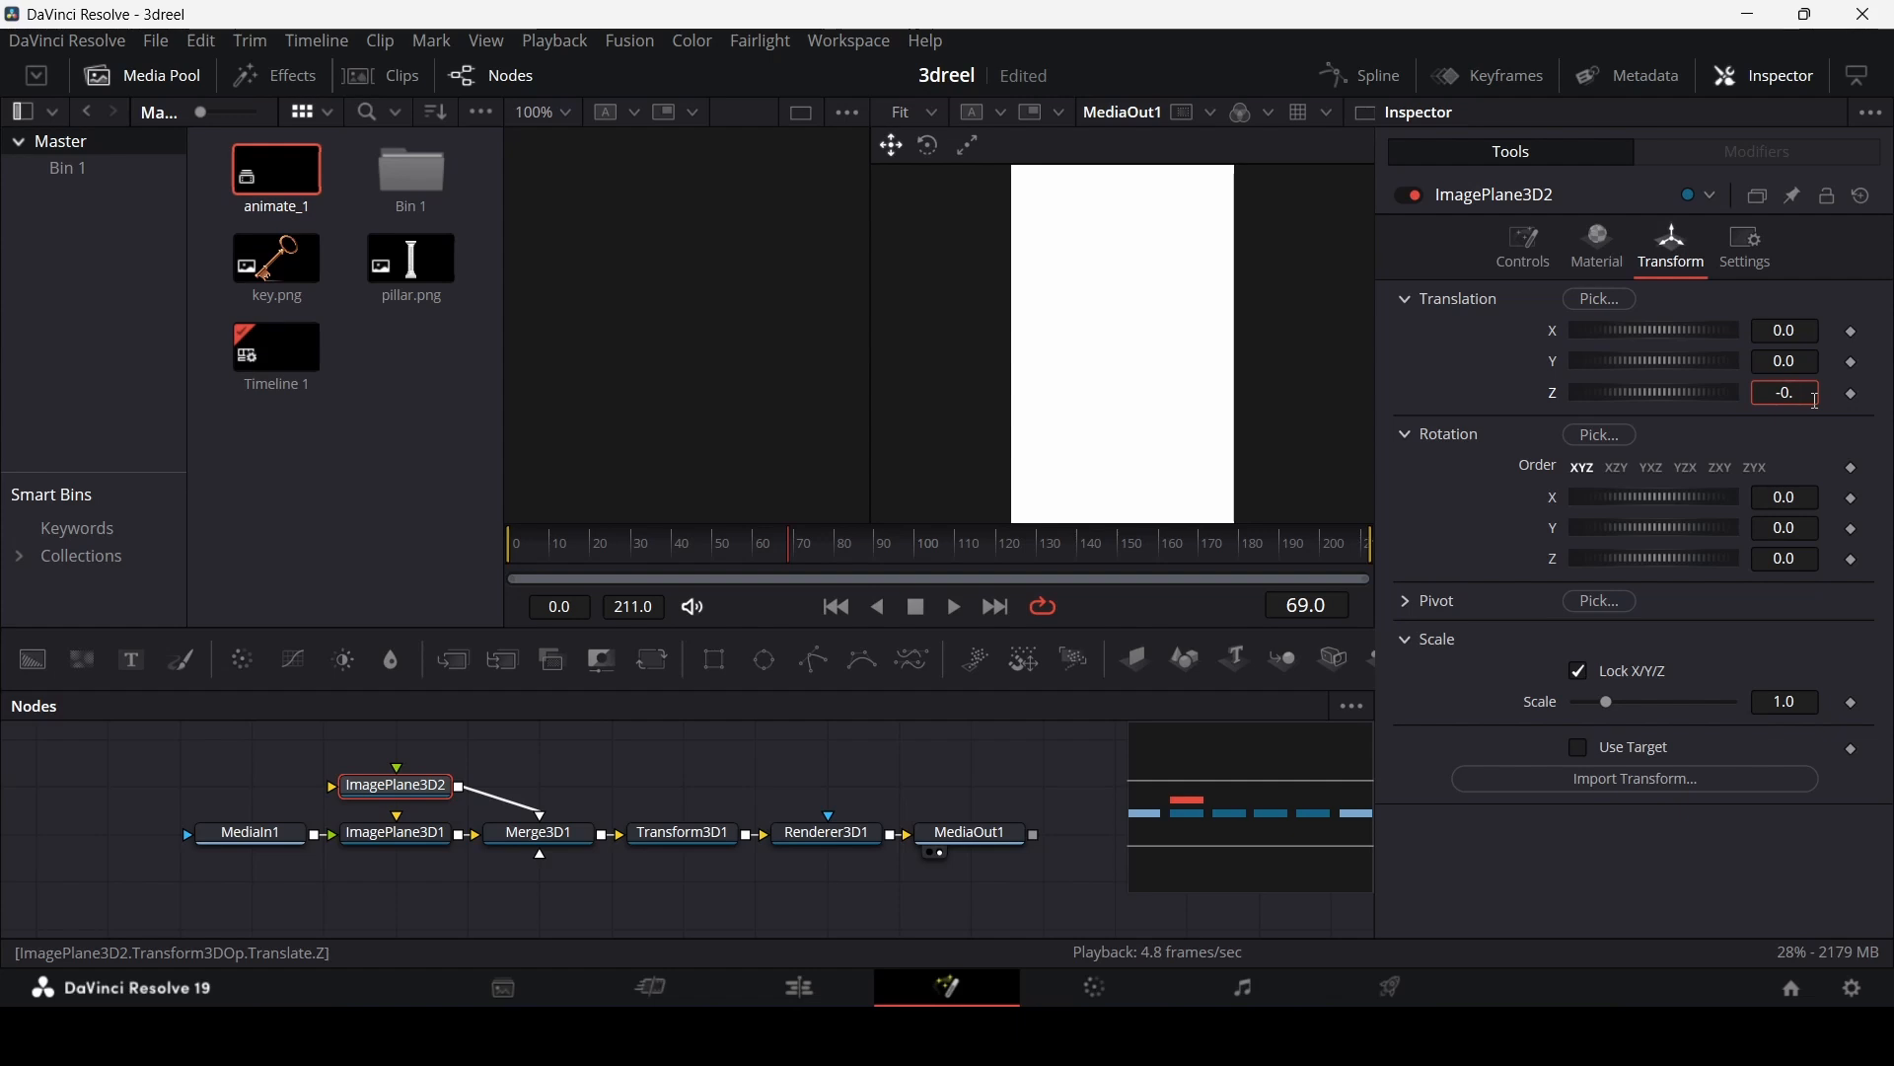
type("1")
key("Tab")
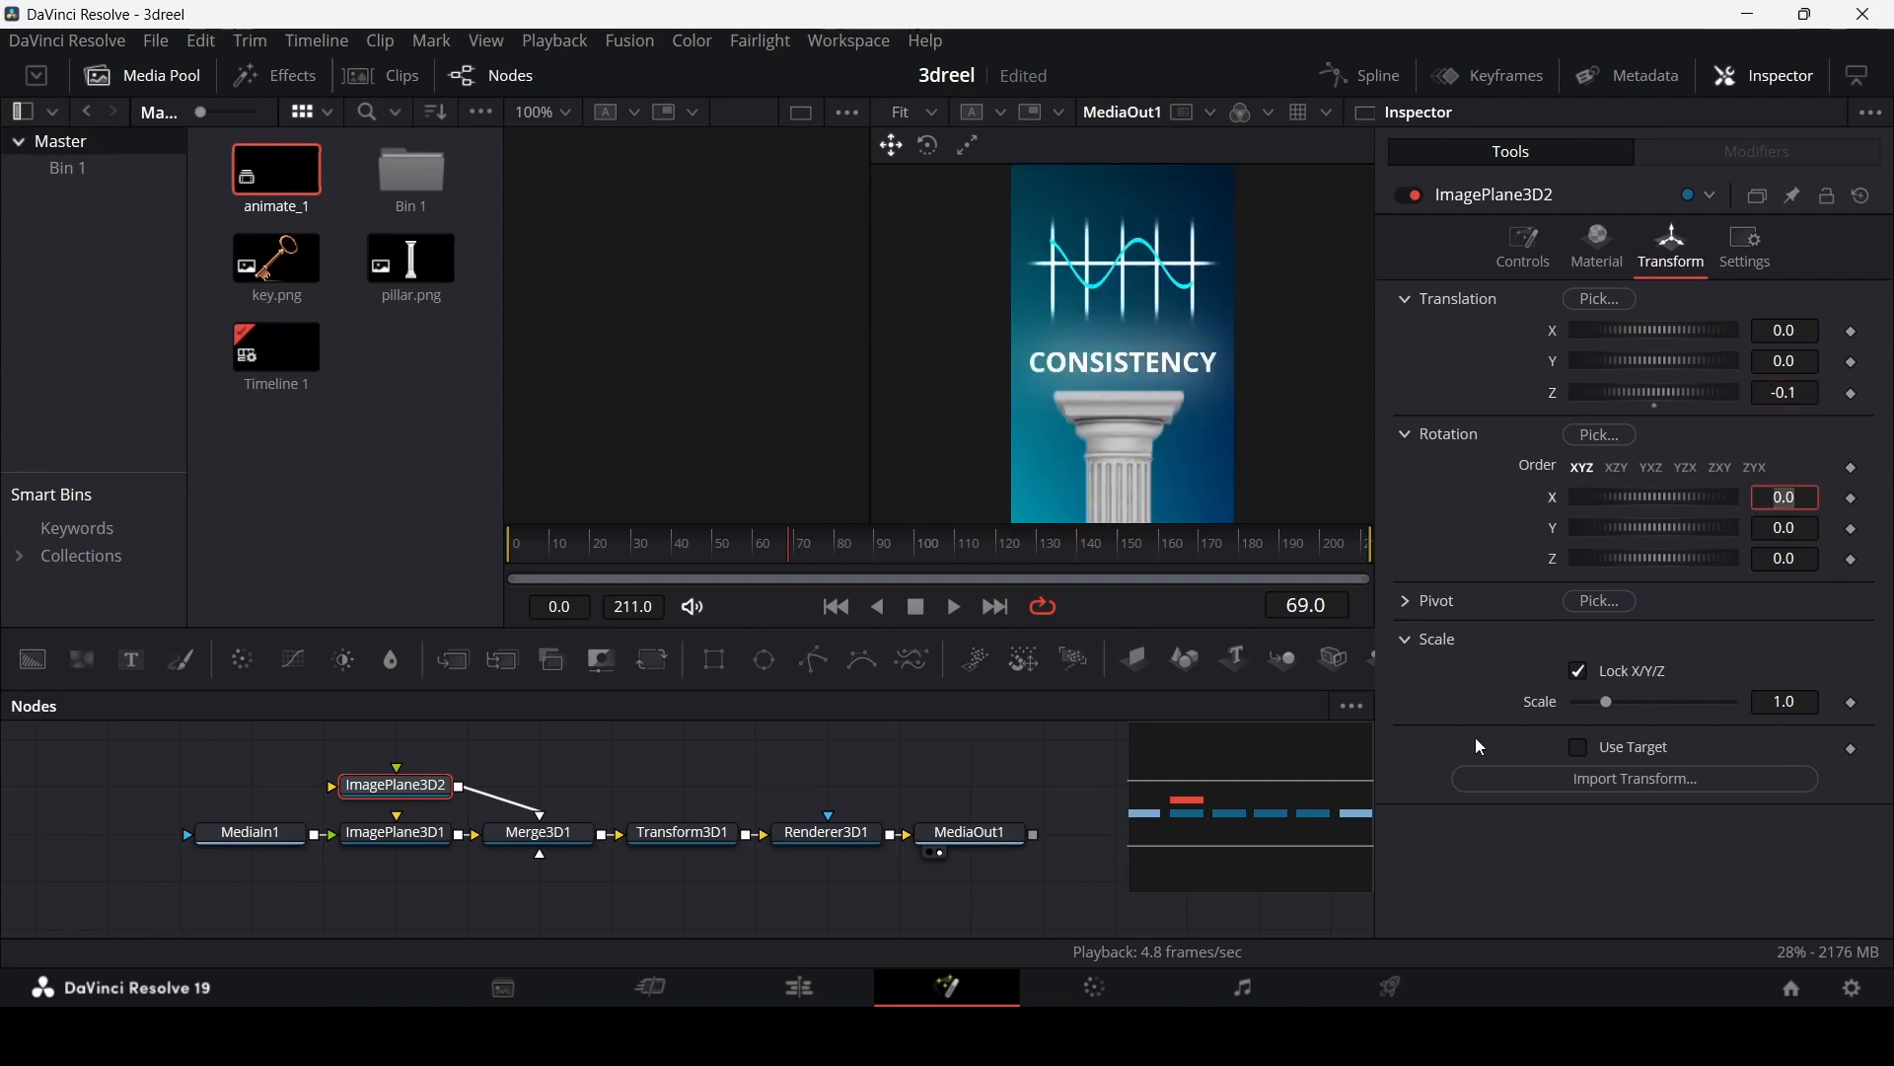
left_click(1805, 703)
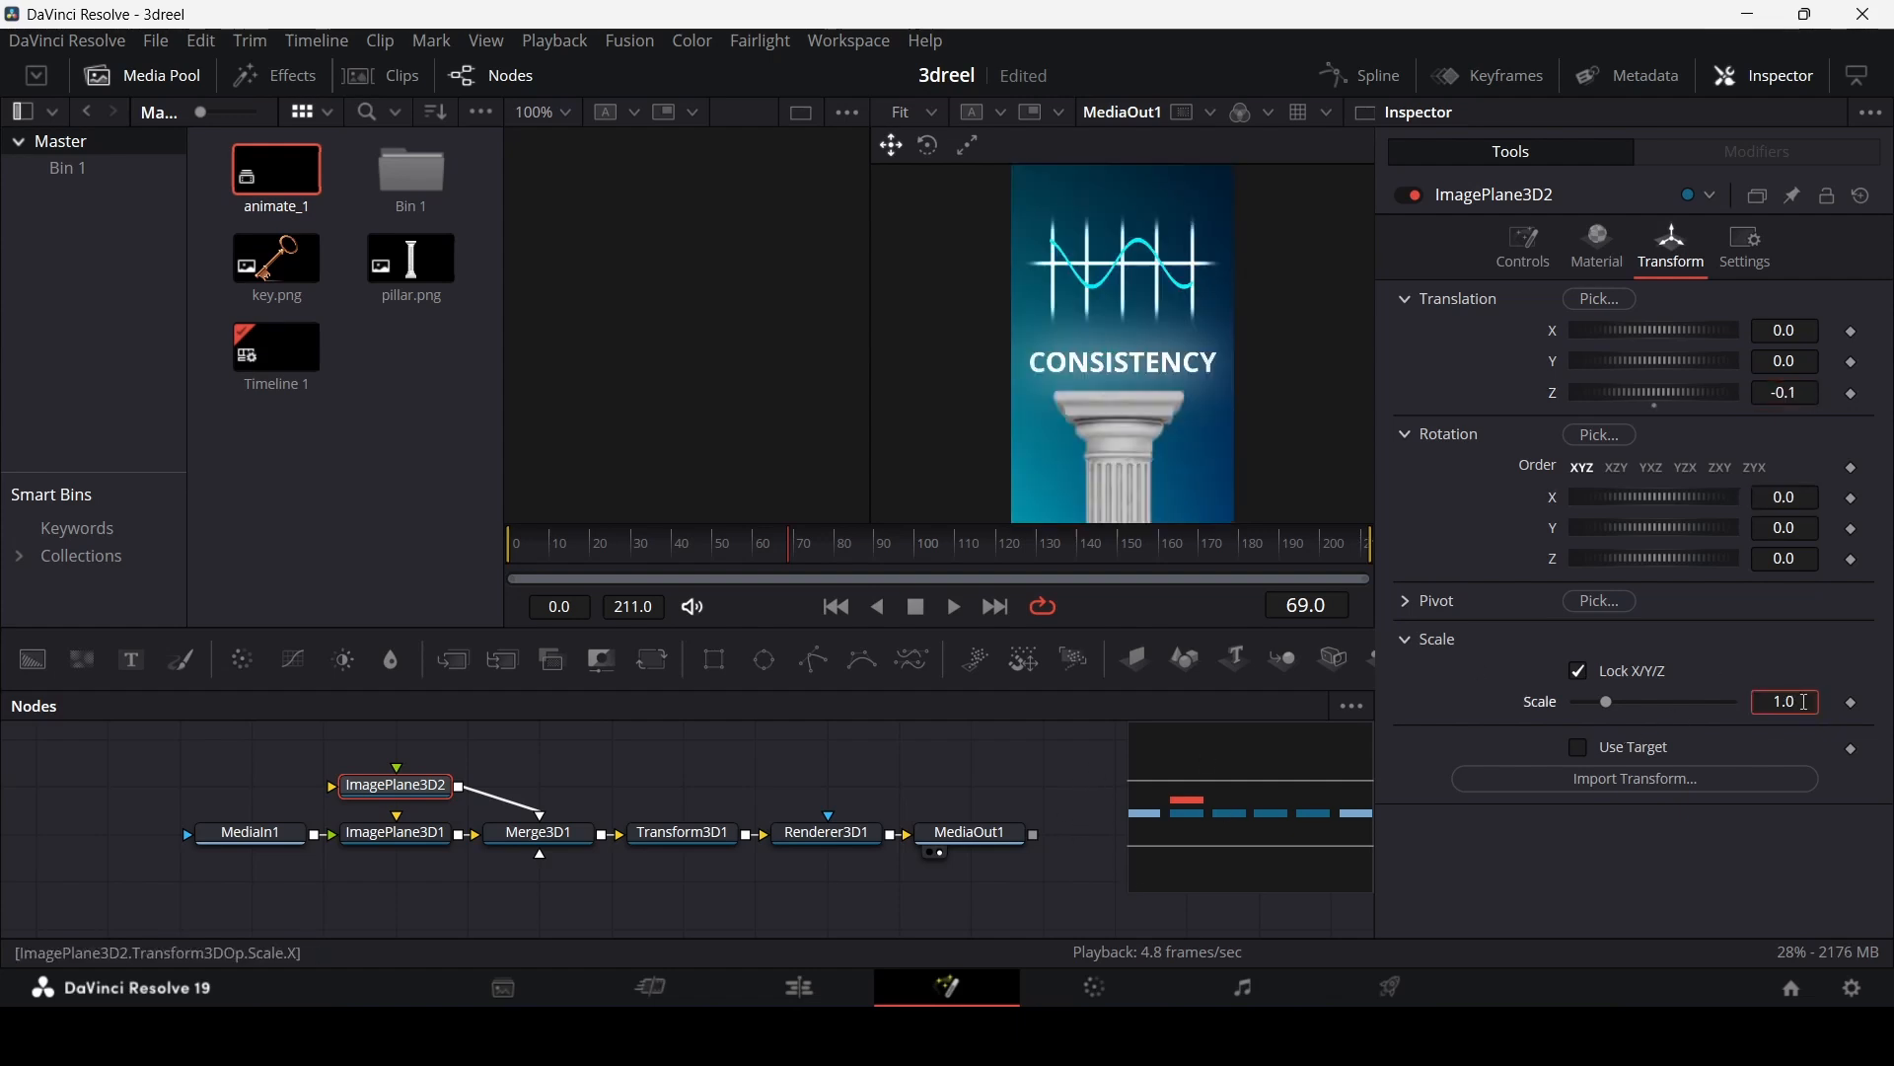
key("BackSpace")
type("1")
key("Tab")
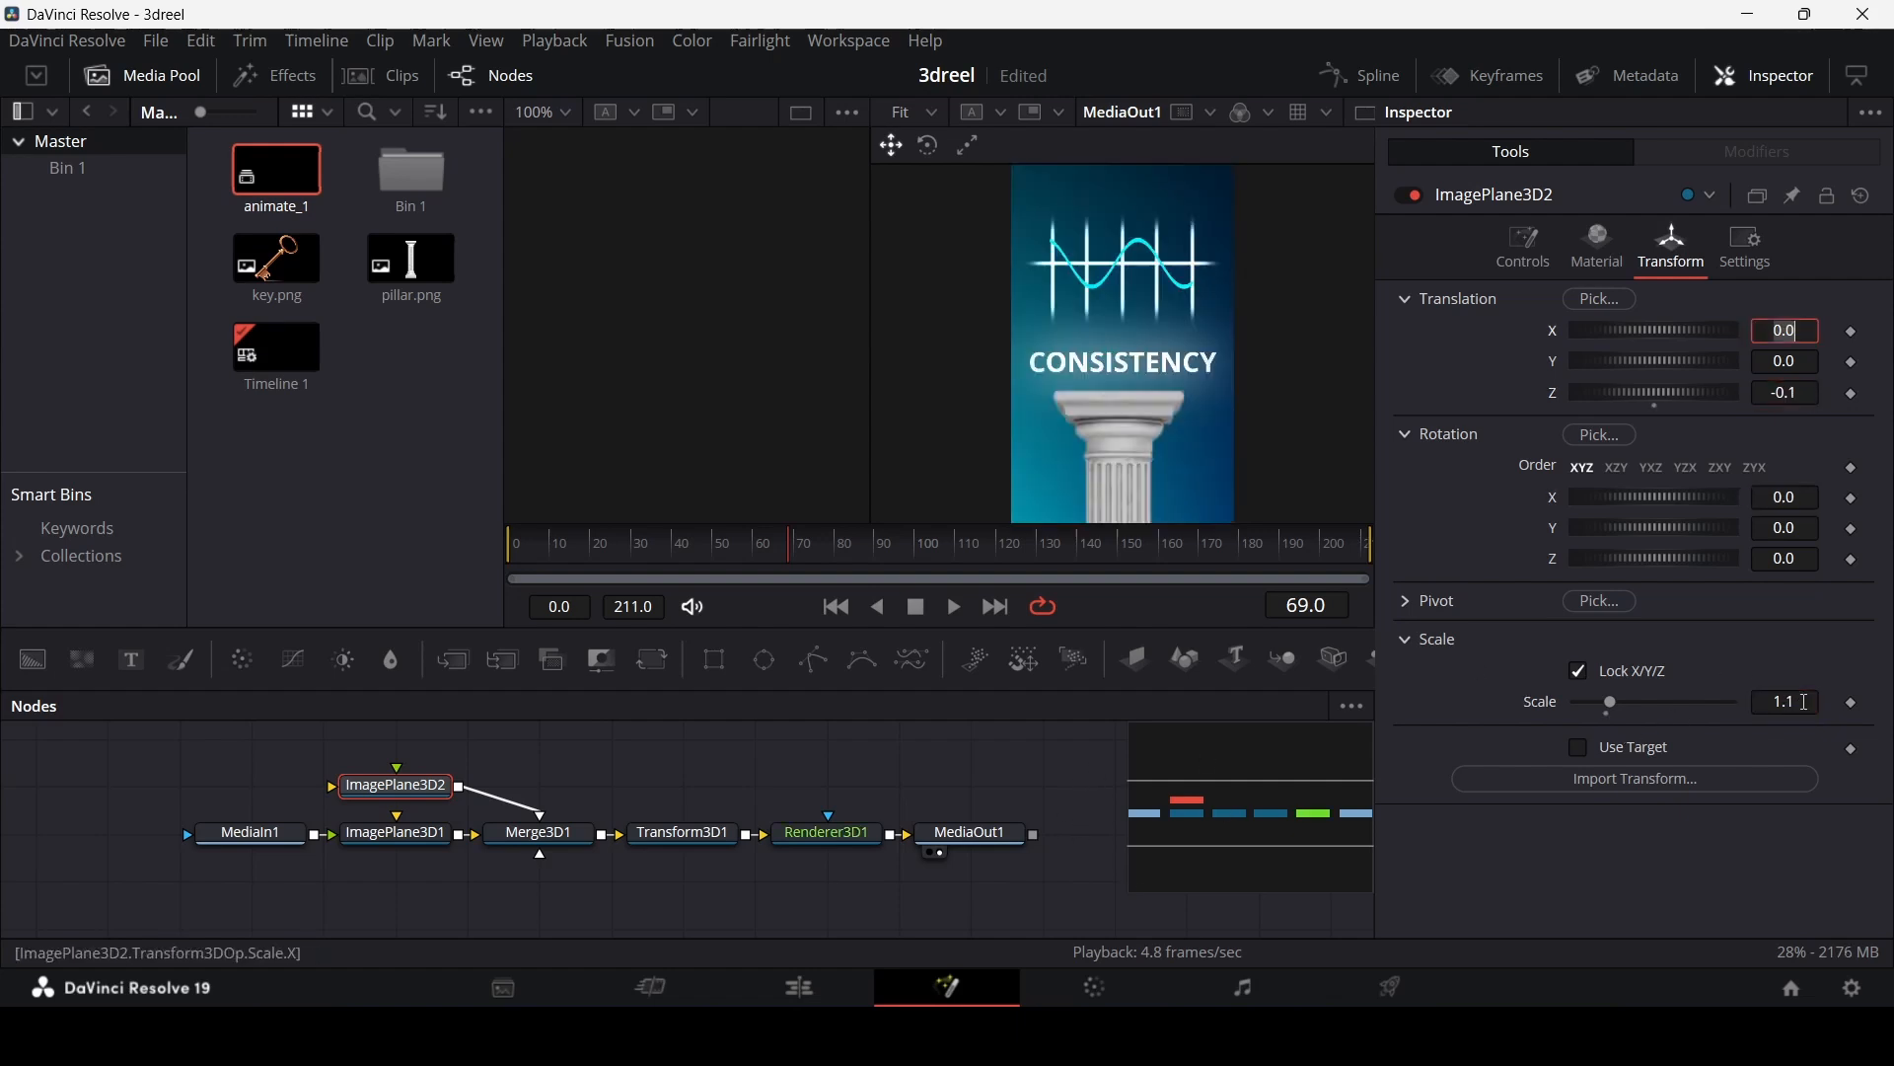
left_click(1020, 764)
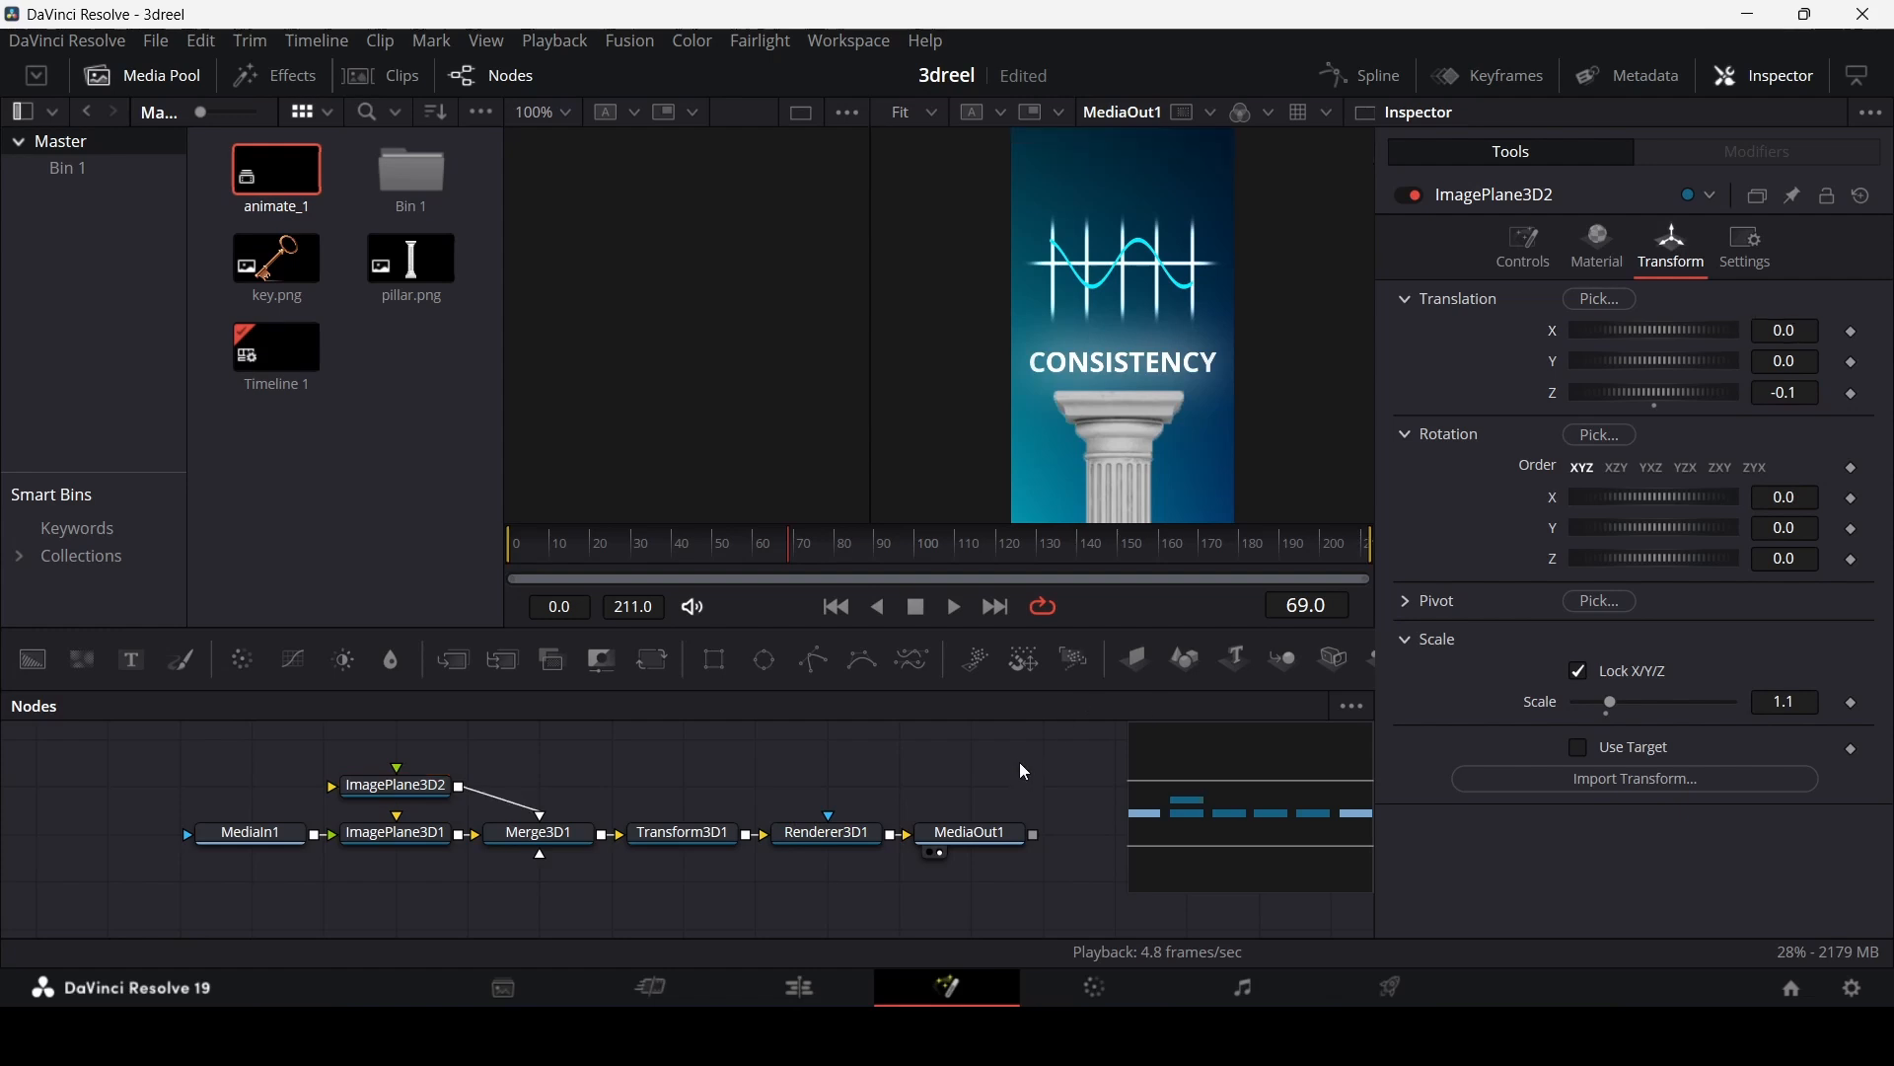
Step: At frame 110, keyframe Transform3D1's X, Y and Z translation and rotation at their default values
left_click(683, 837)
left_click_drag(919, 553, 956, 559)
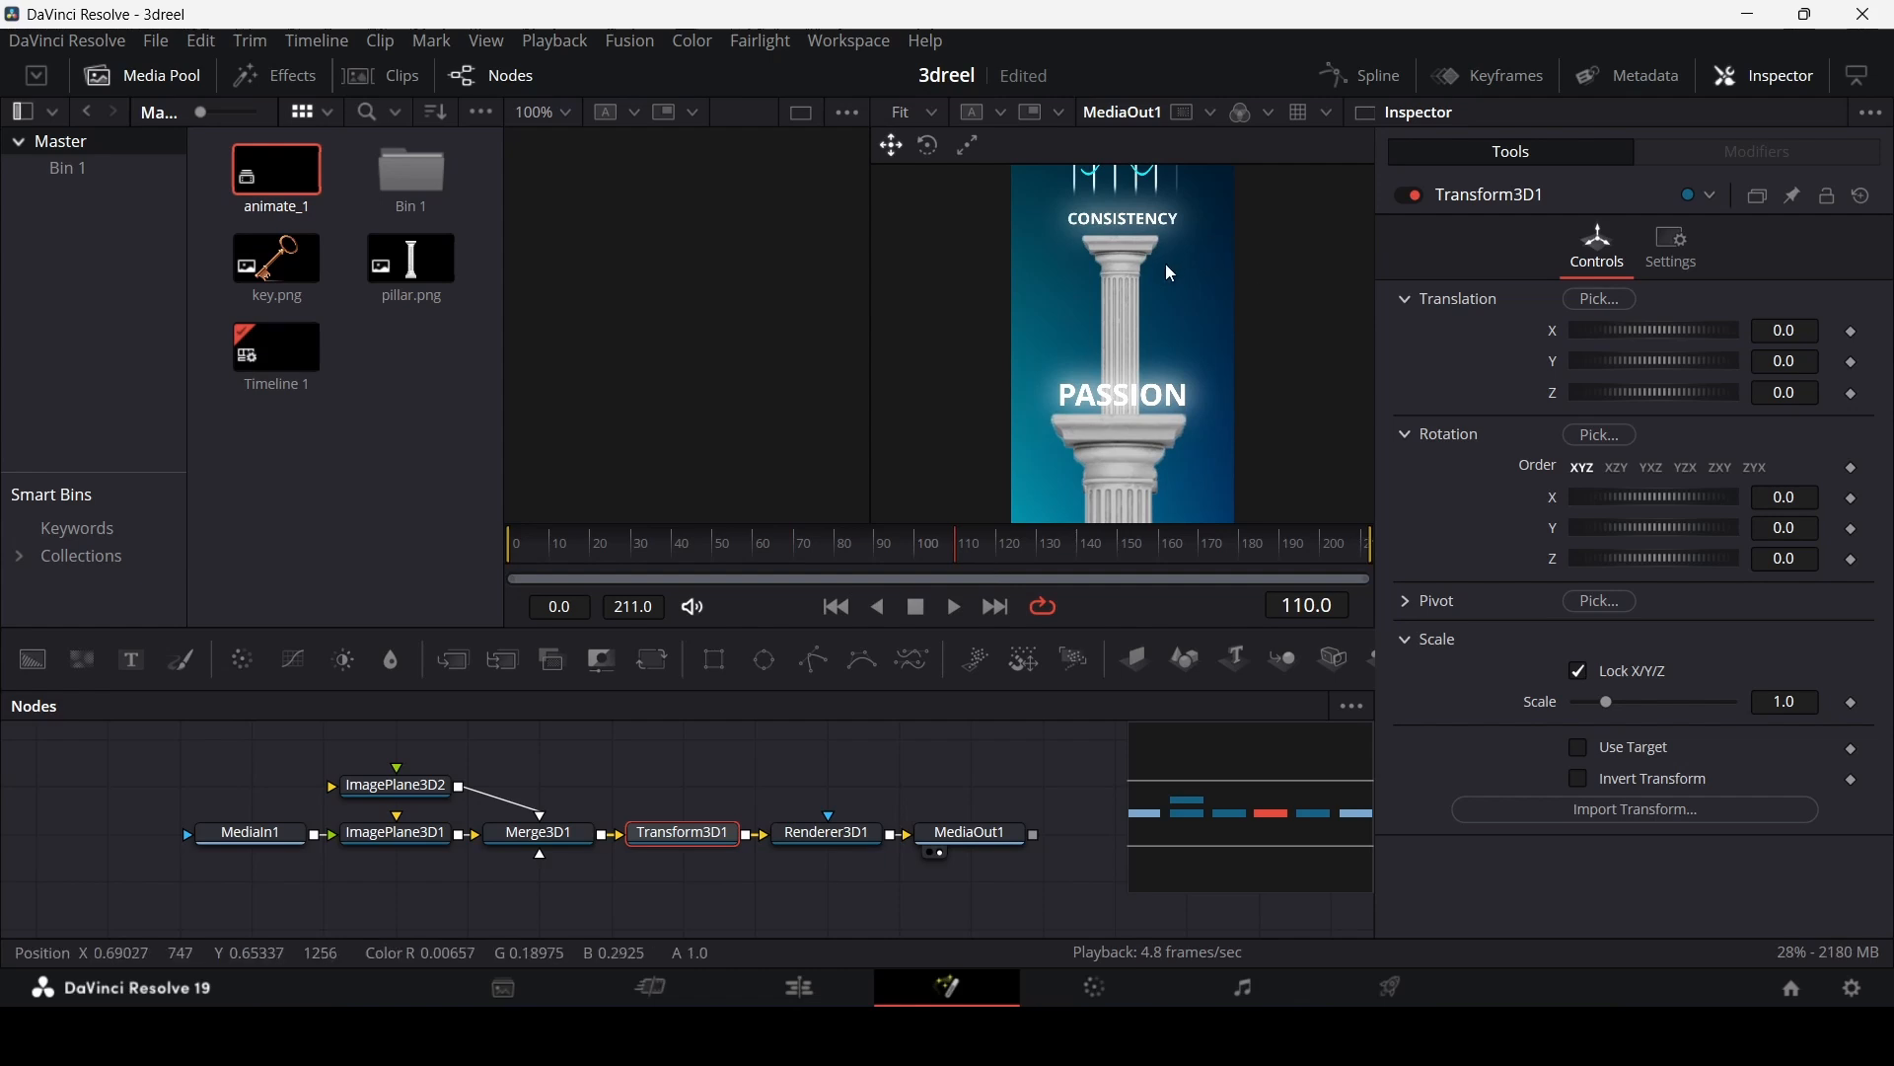
scroll(1139, 272, "down", 1)
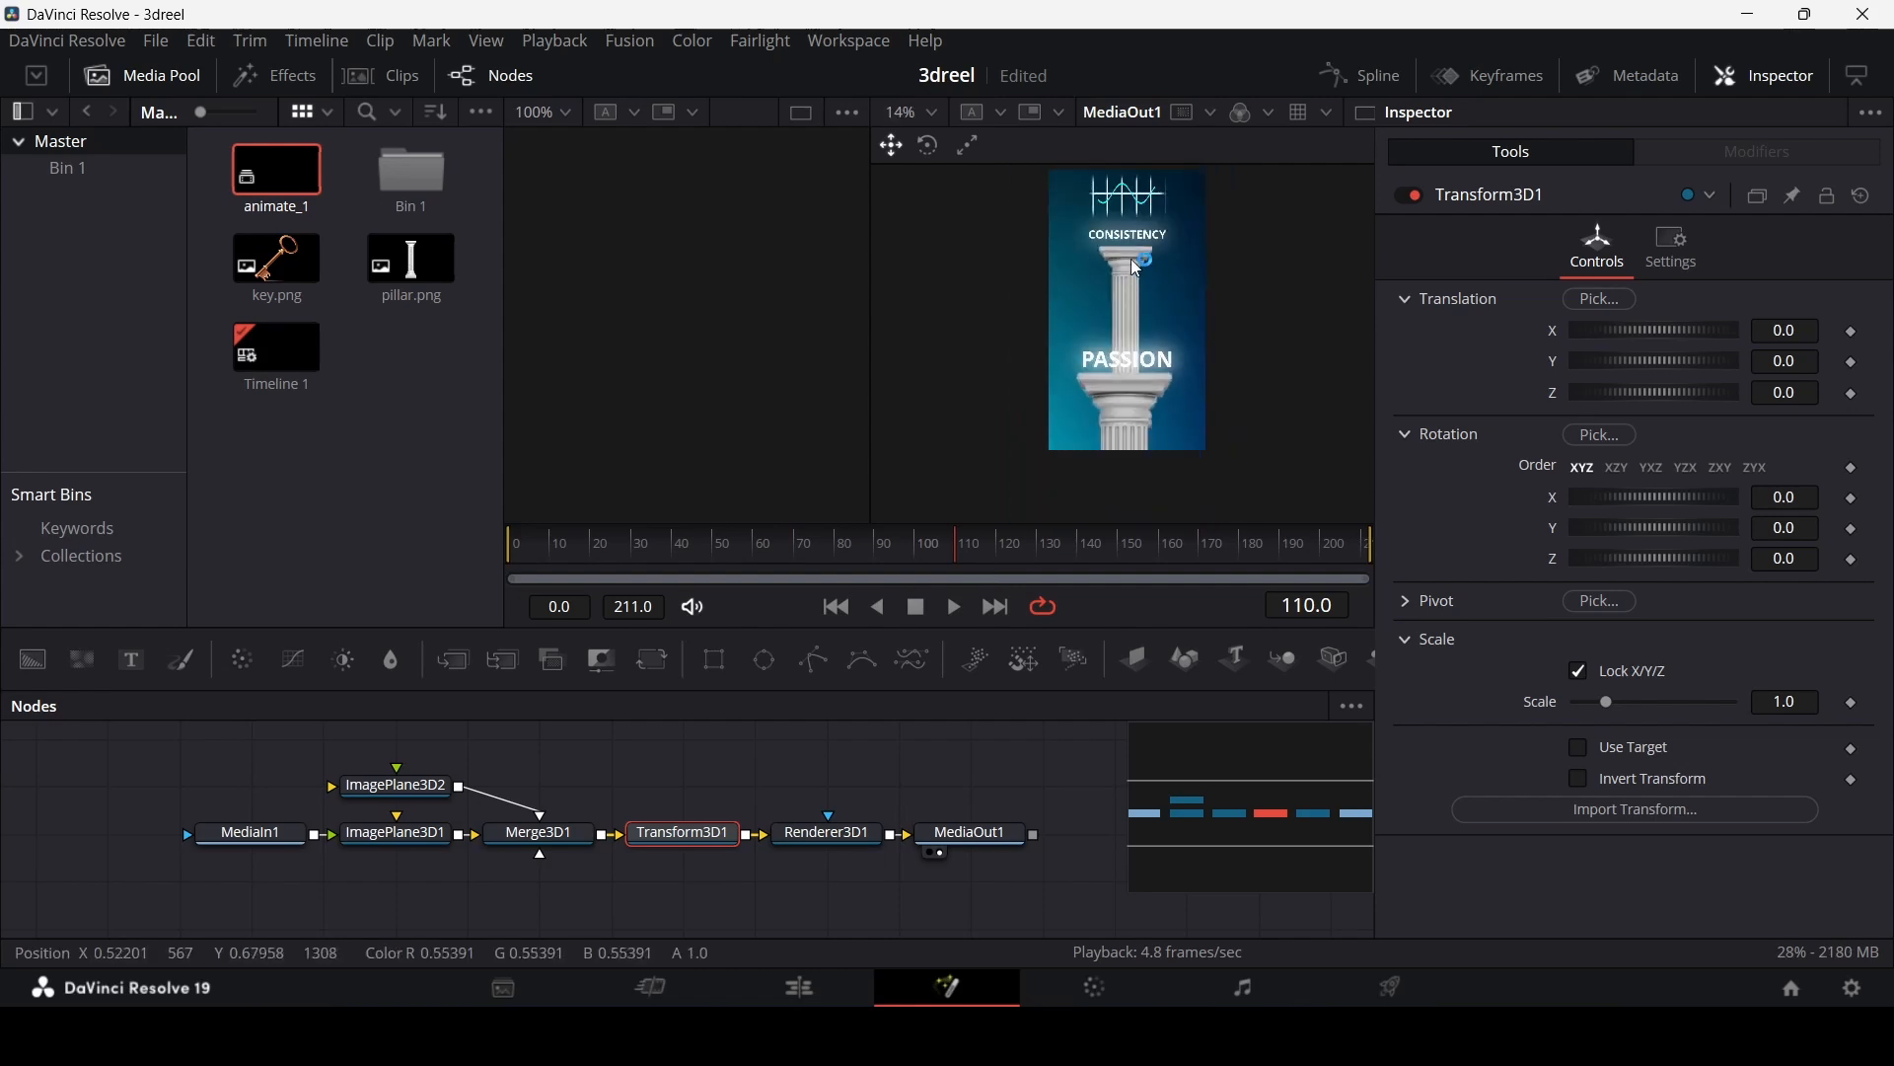
scroll(1133, 296, "up", 1)
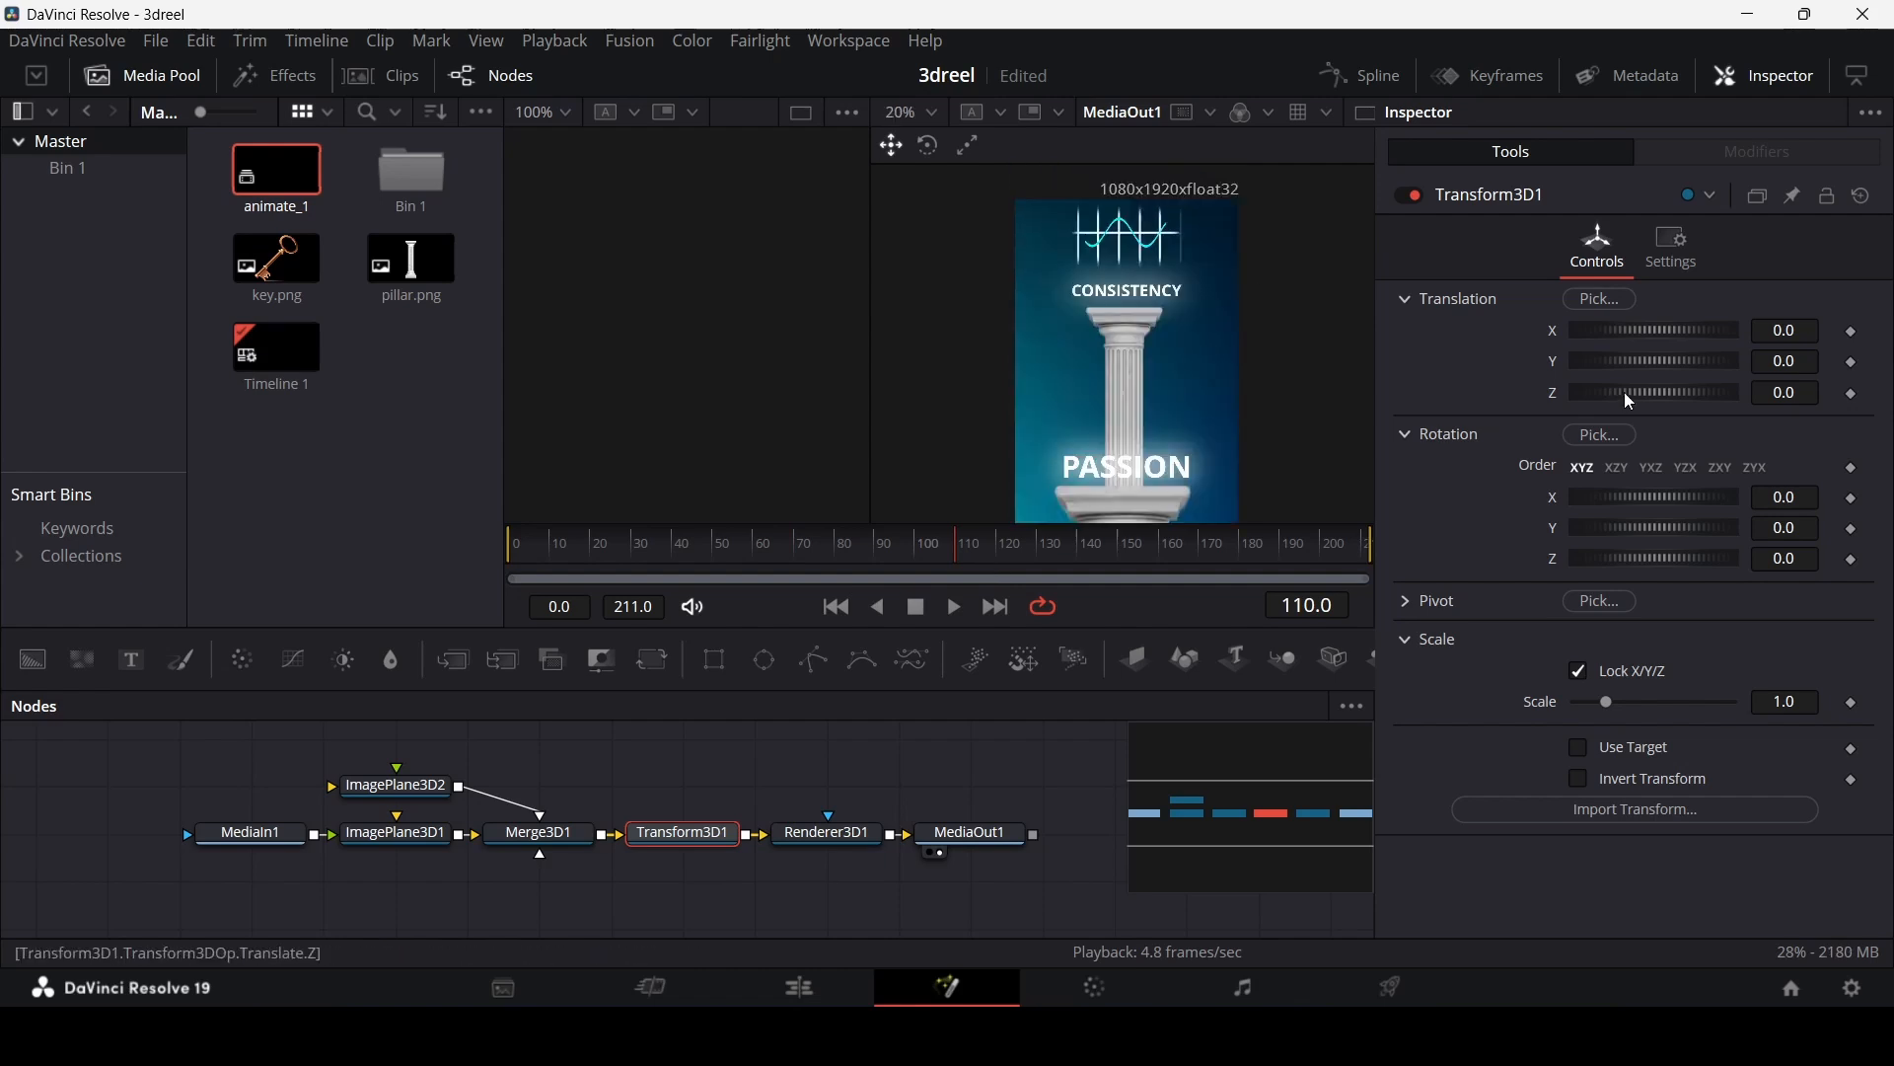
right_click(1481, 338)
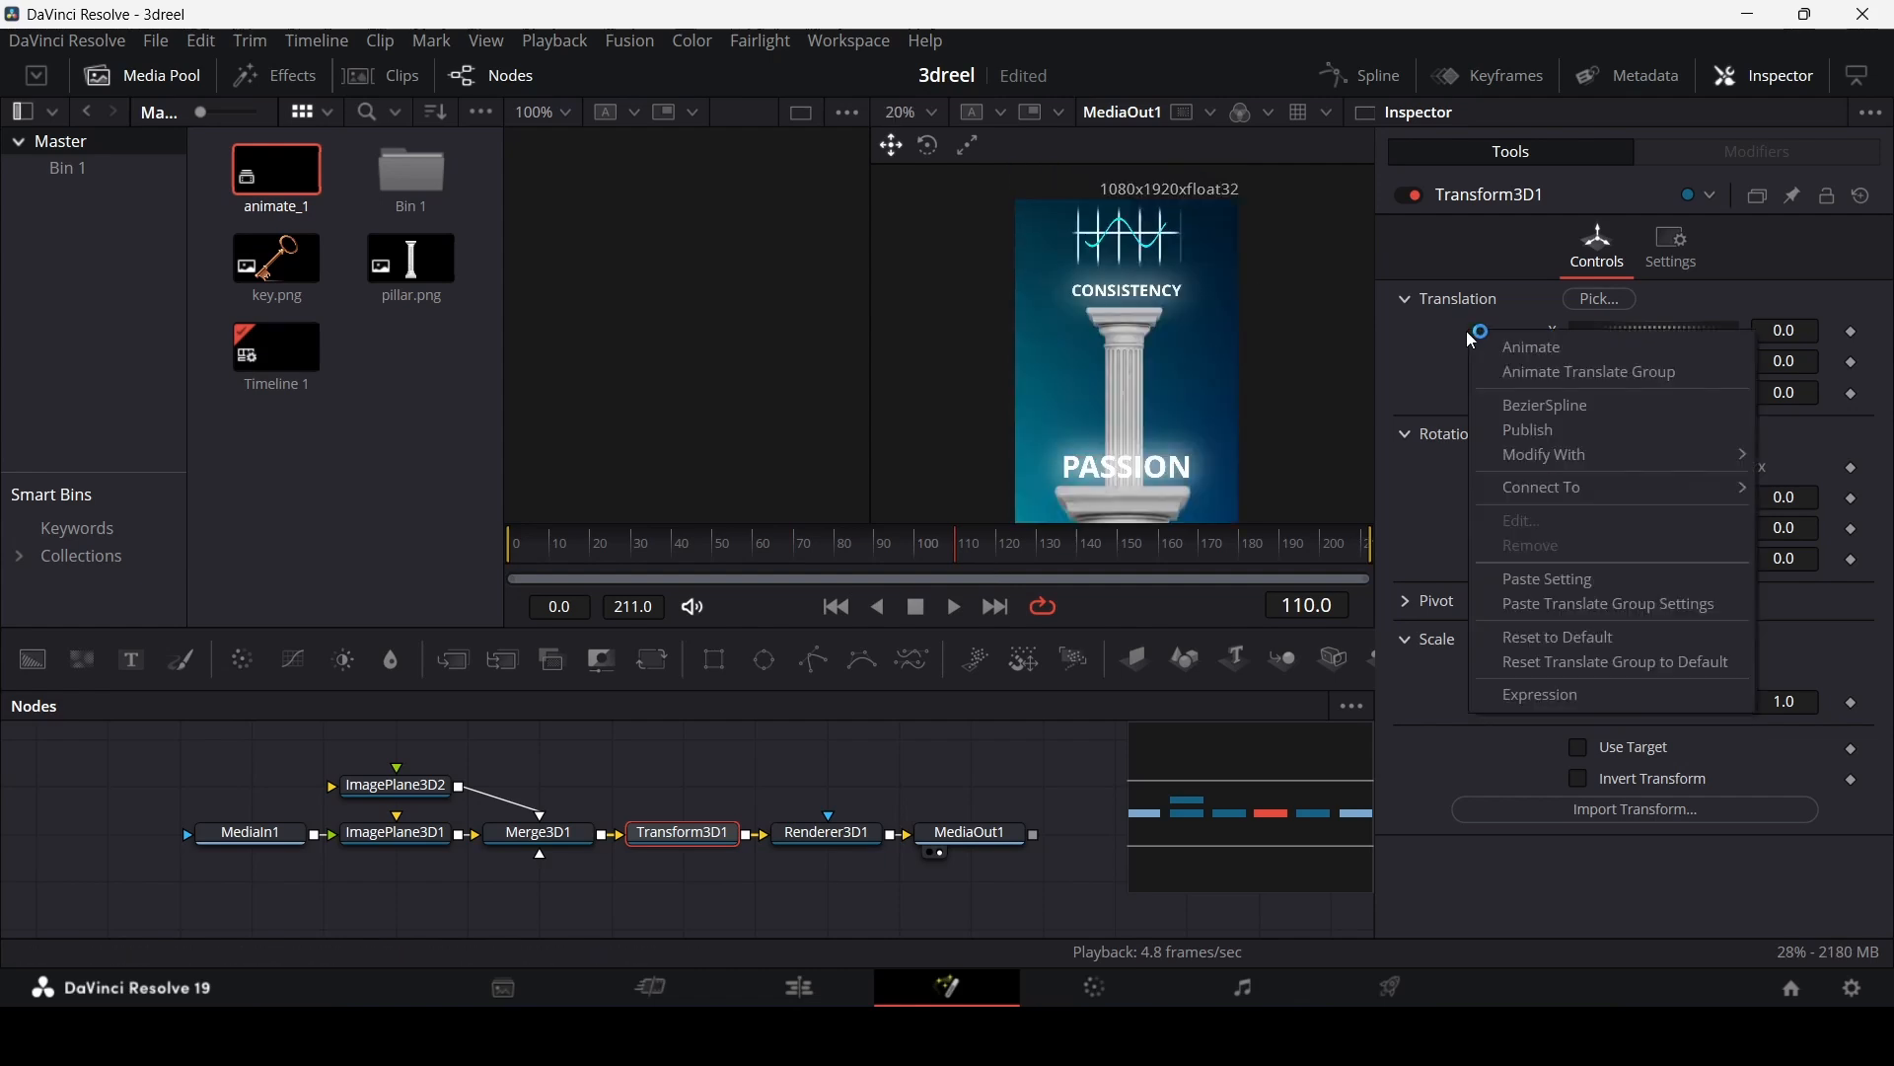
left_click(1543, 377)
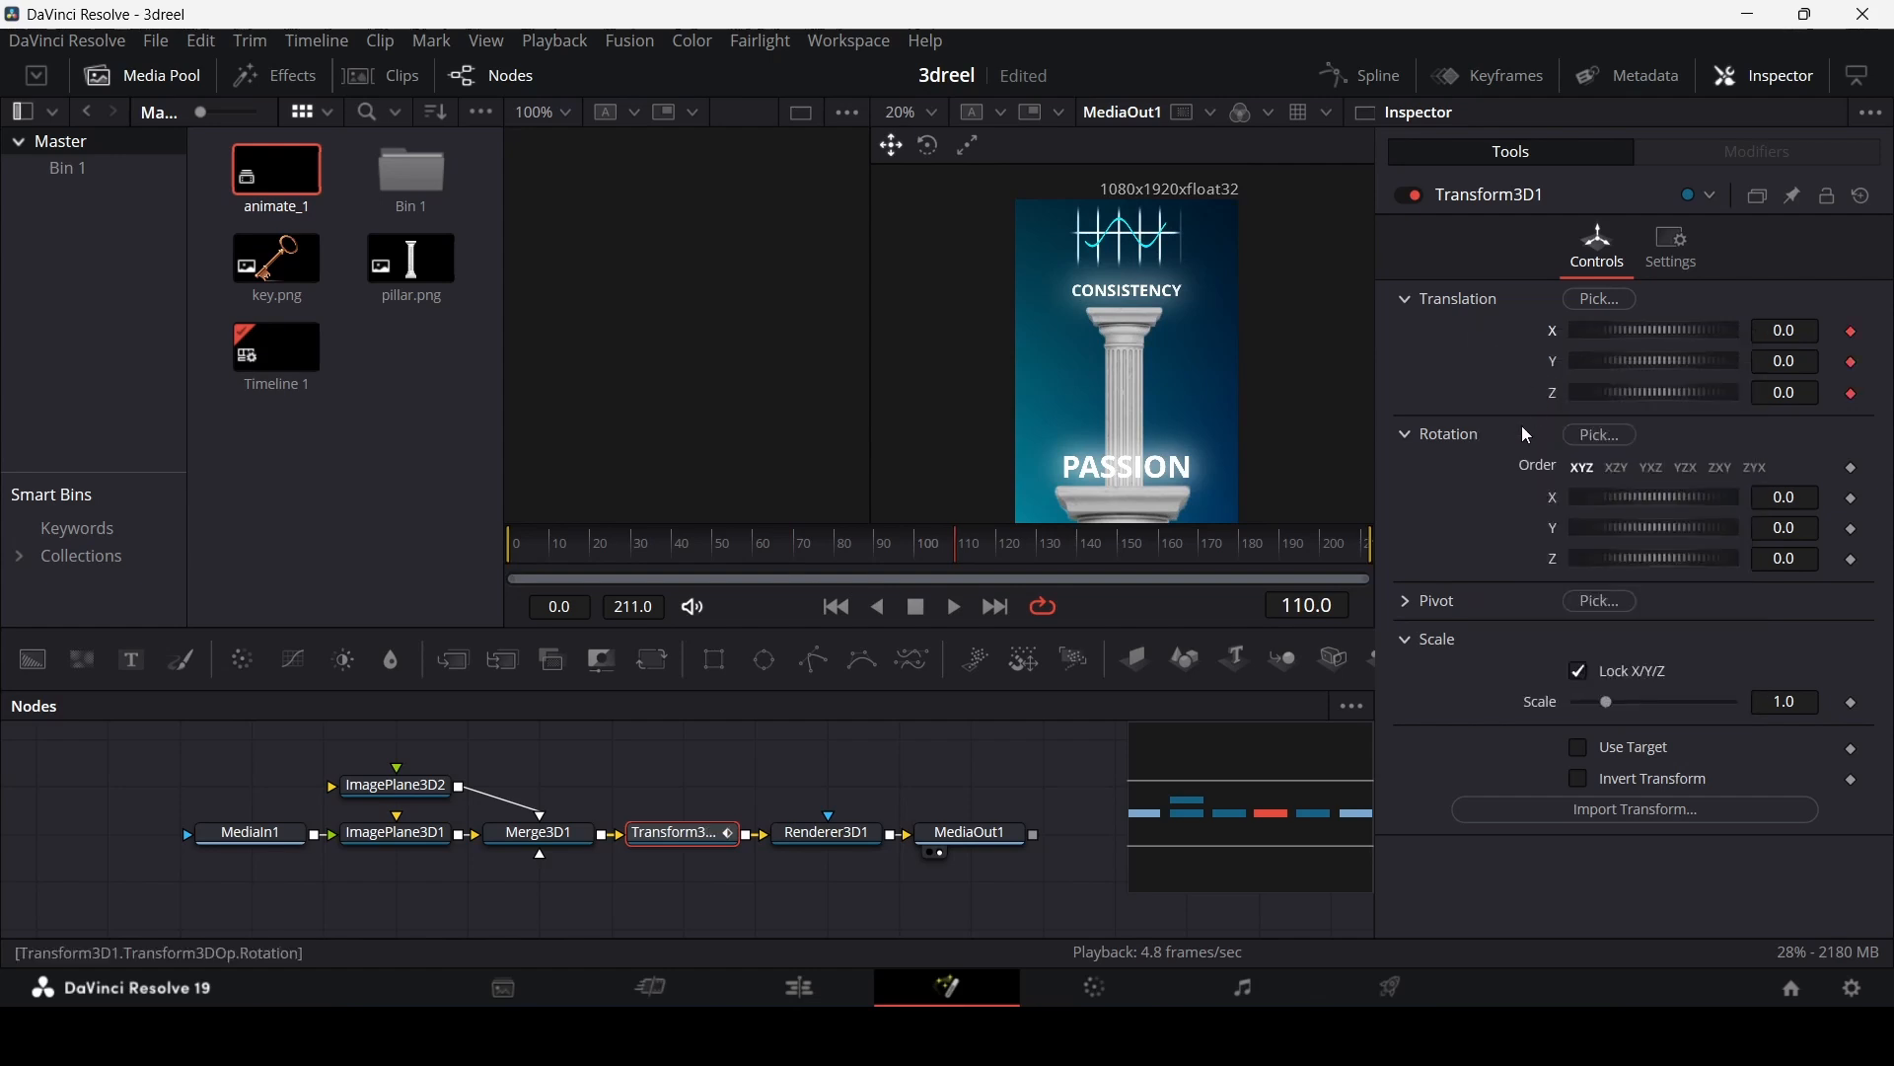
left_click(1852, 468)
left_click(1853, 529)
left_click(1853, 559)
Step: At frame 150, set Transform3D1's Y translation to 0.5 and Z translation to -3
left_click(1118, 556)
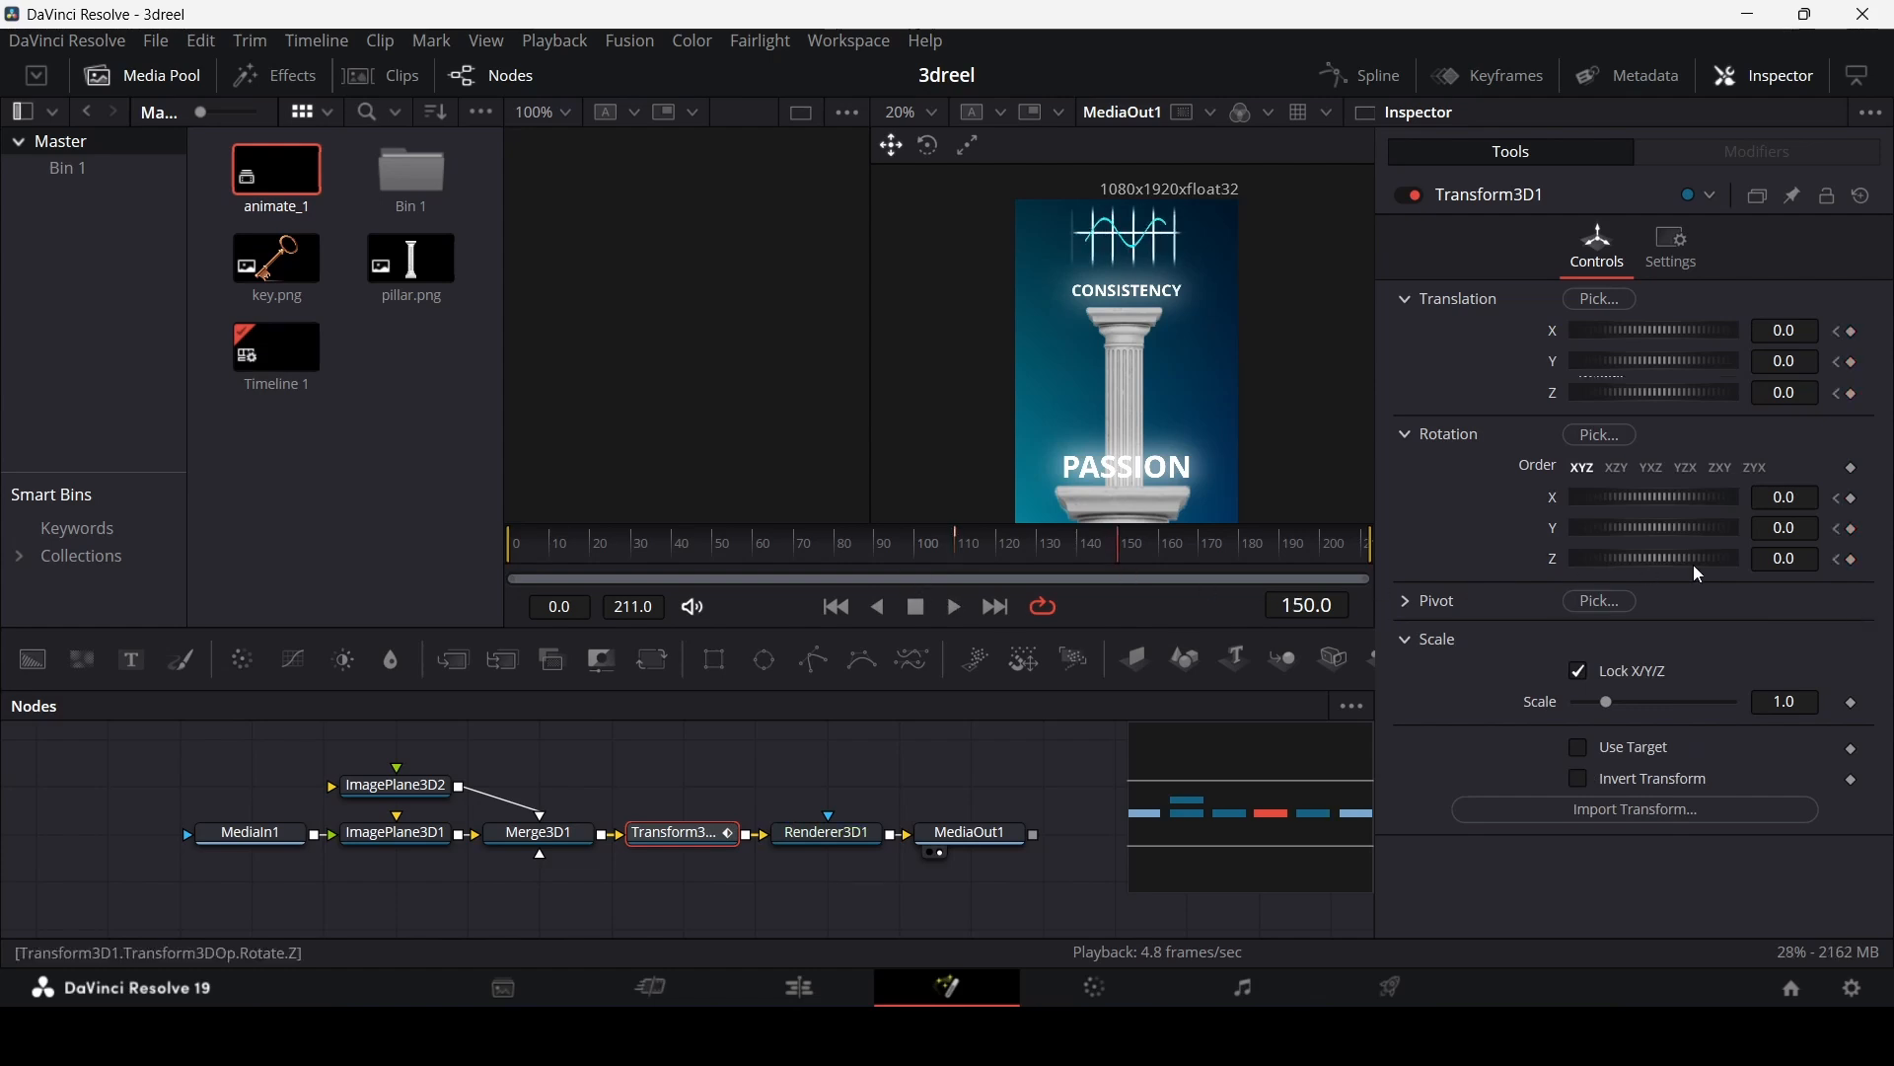
left_click(1794, 361)
type("0.5")
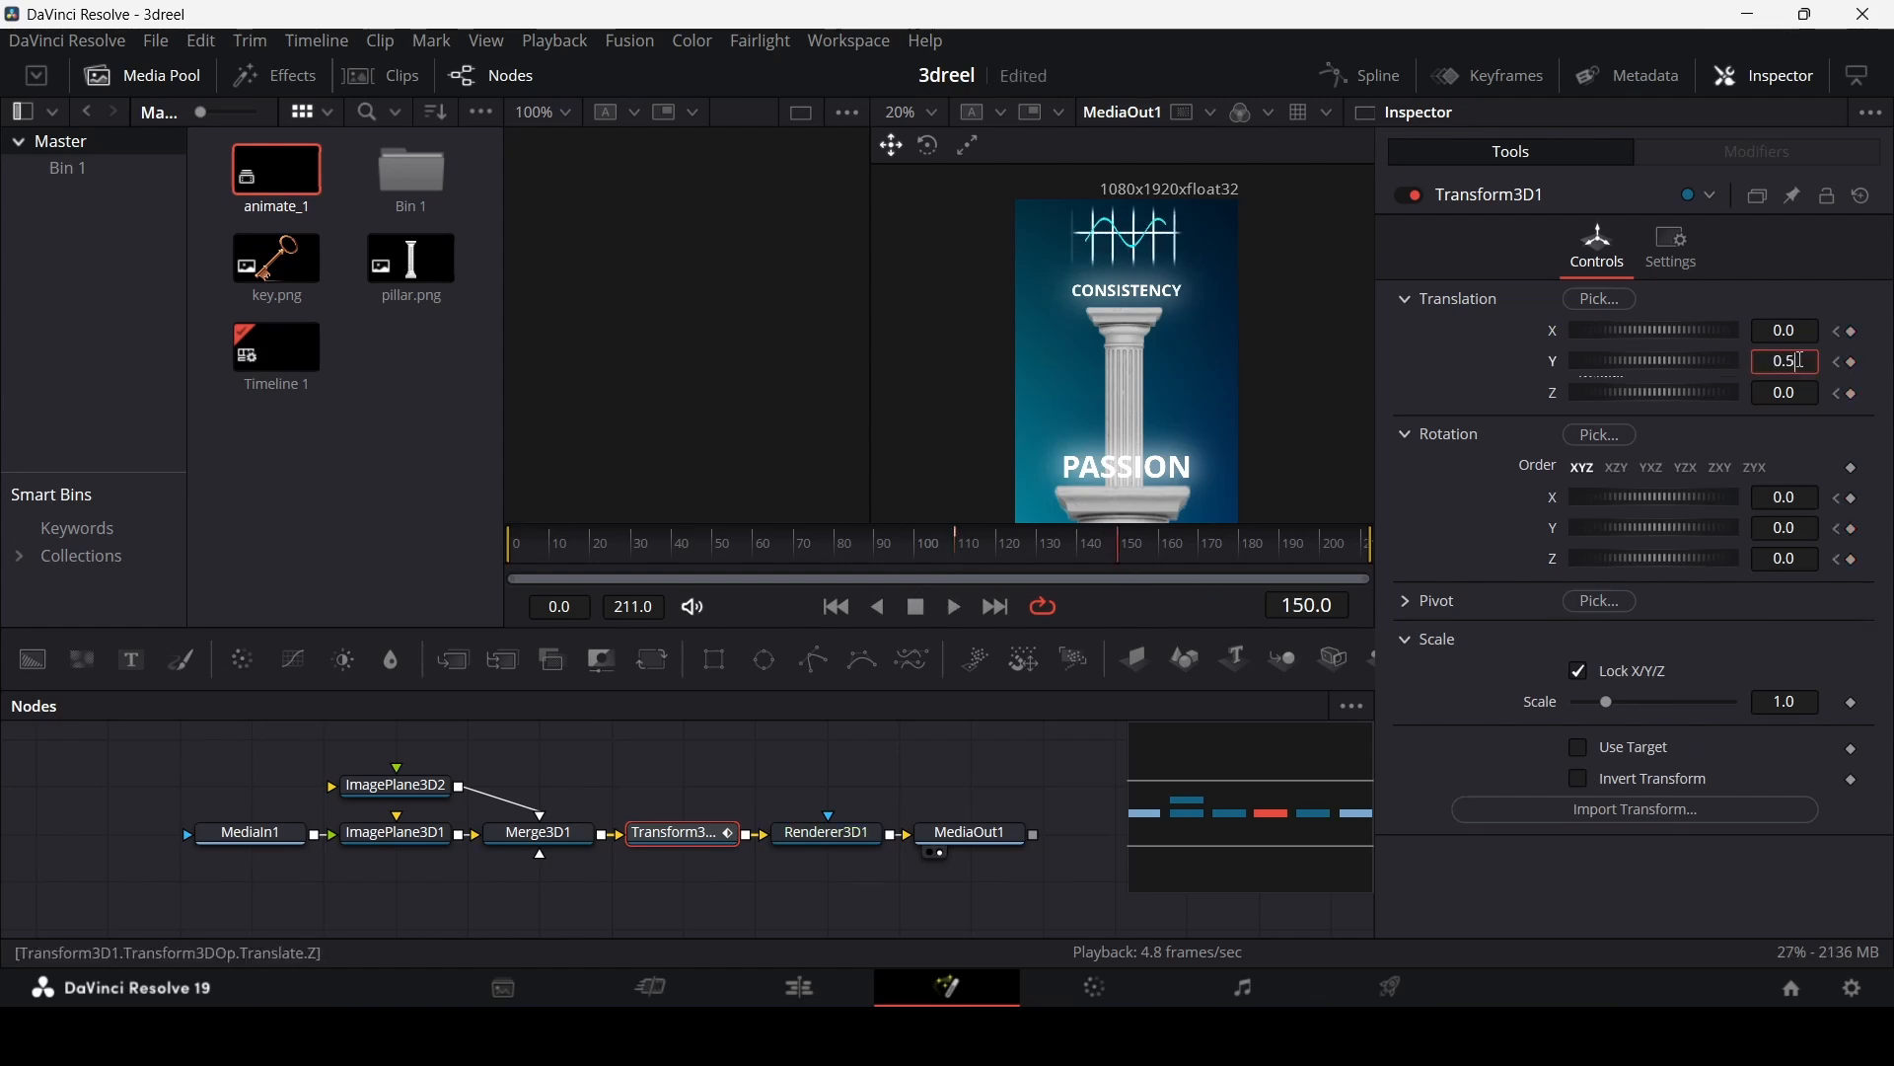
key("Tab")
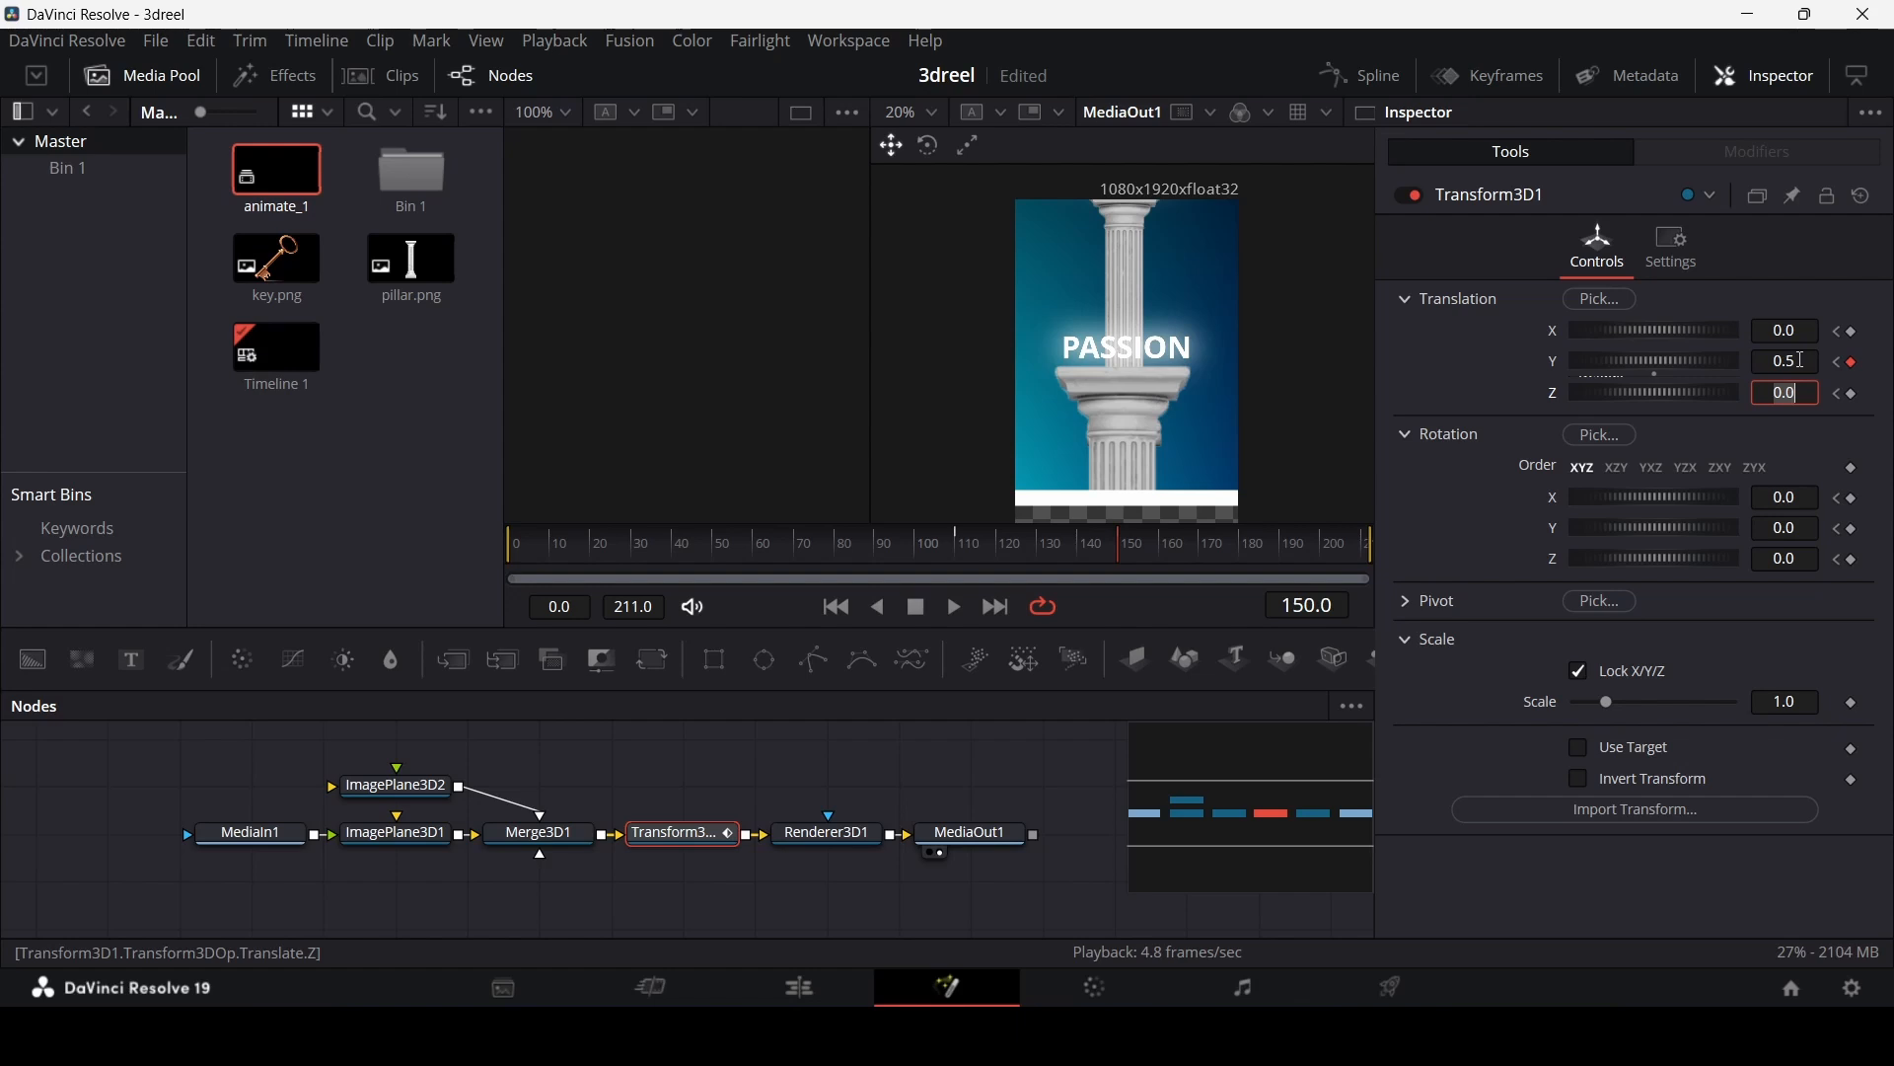
key("BackSpace")
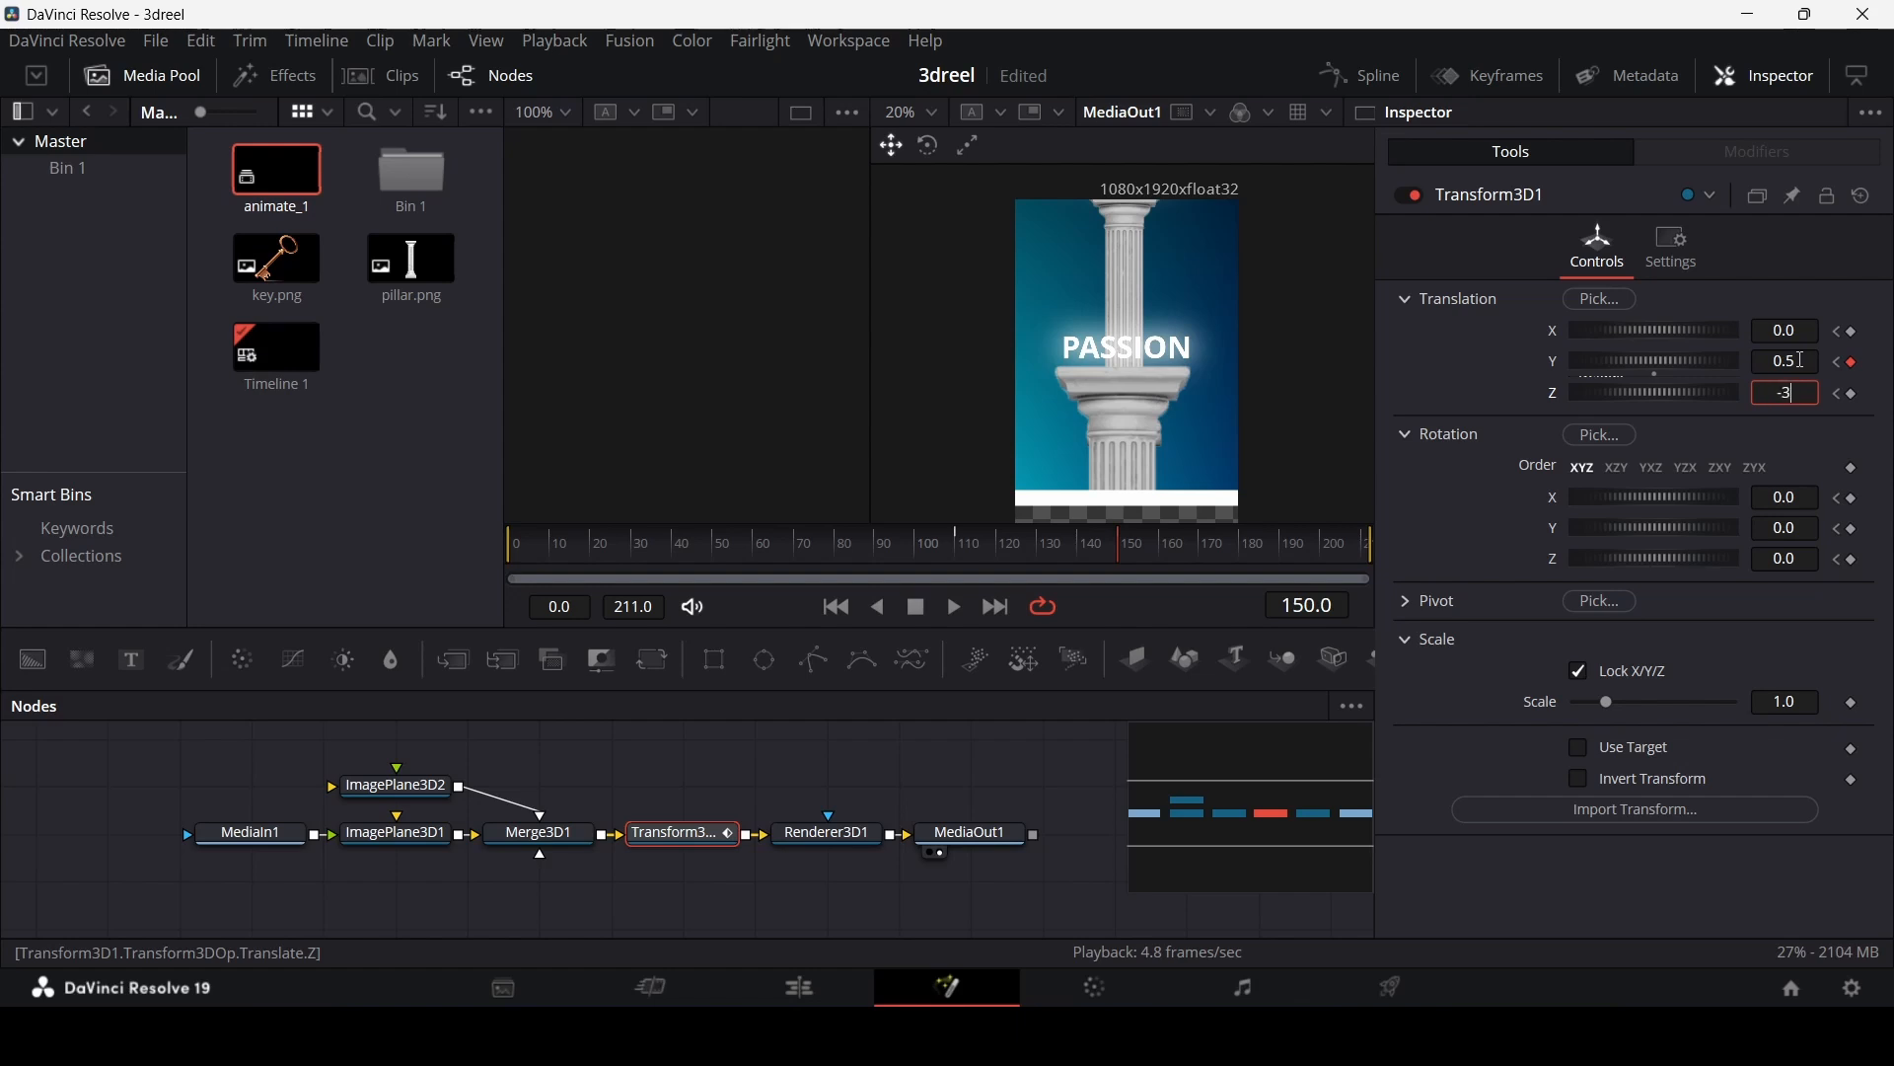
key("Tab")
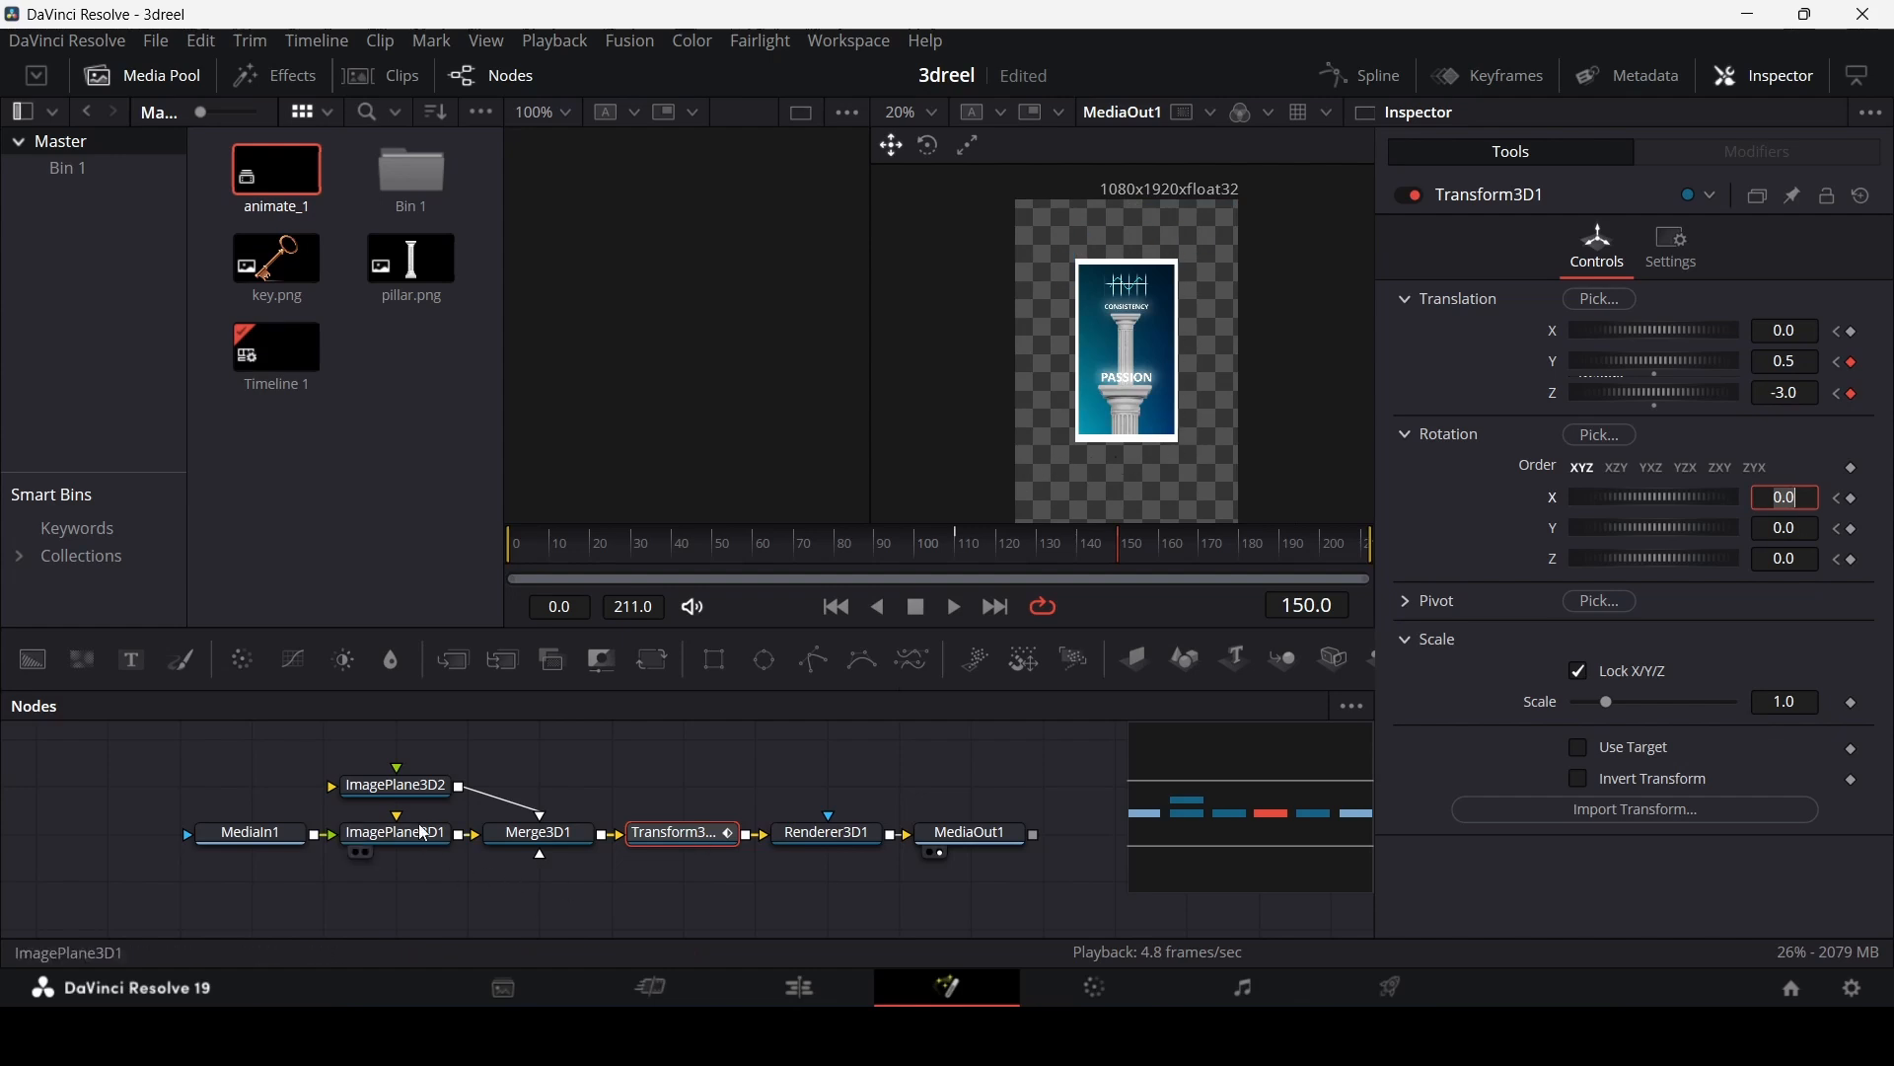
Step: Set ImagePlane3D2's scale to 1.076 with X/Y/Z locked for an even, thinner frame around the clip
left_click(400, 785)
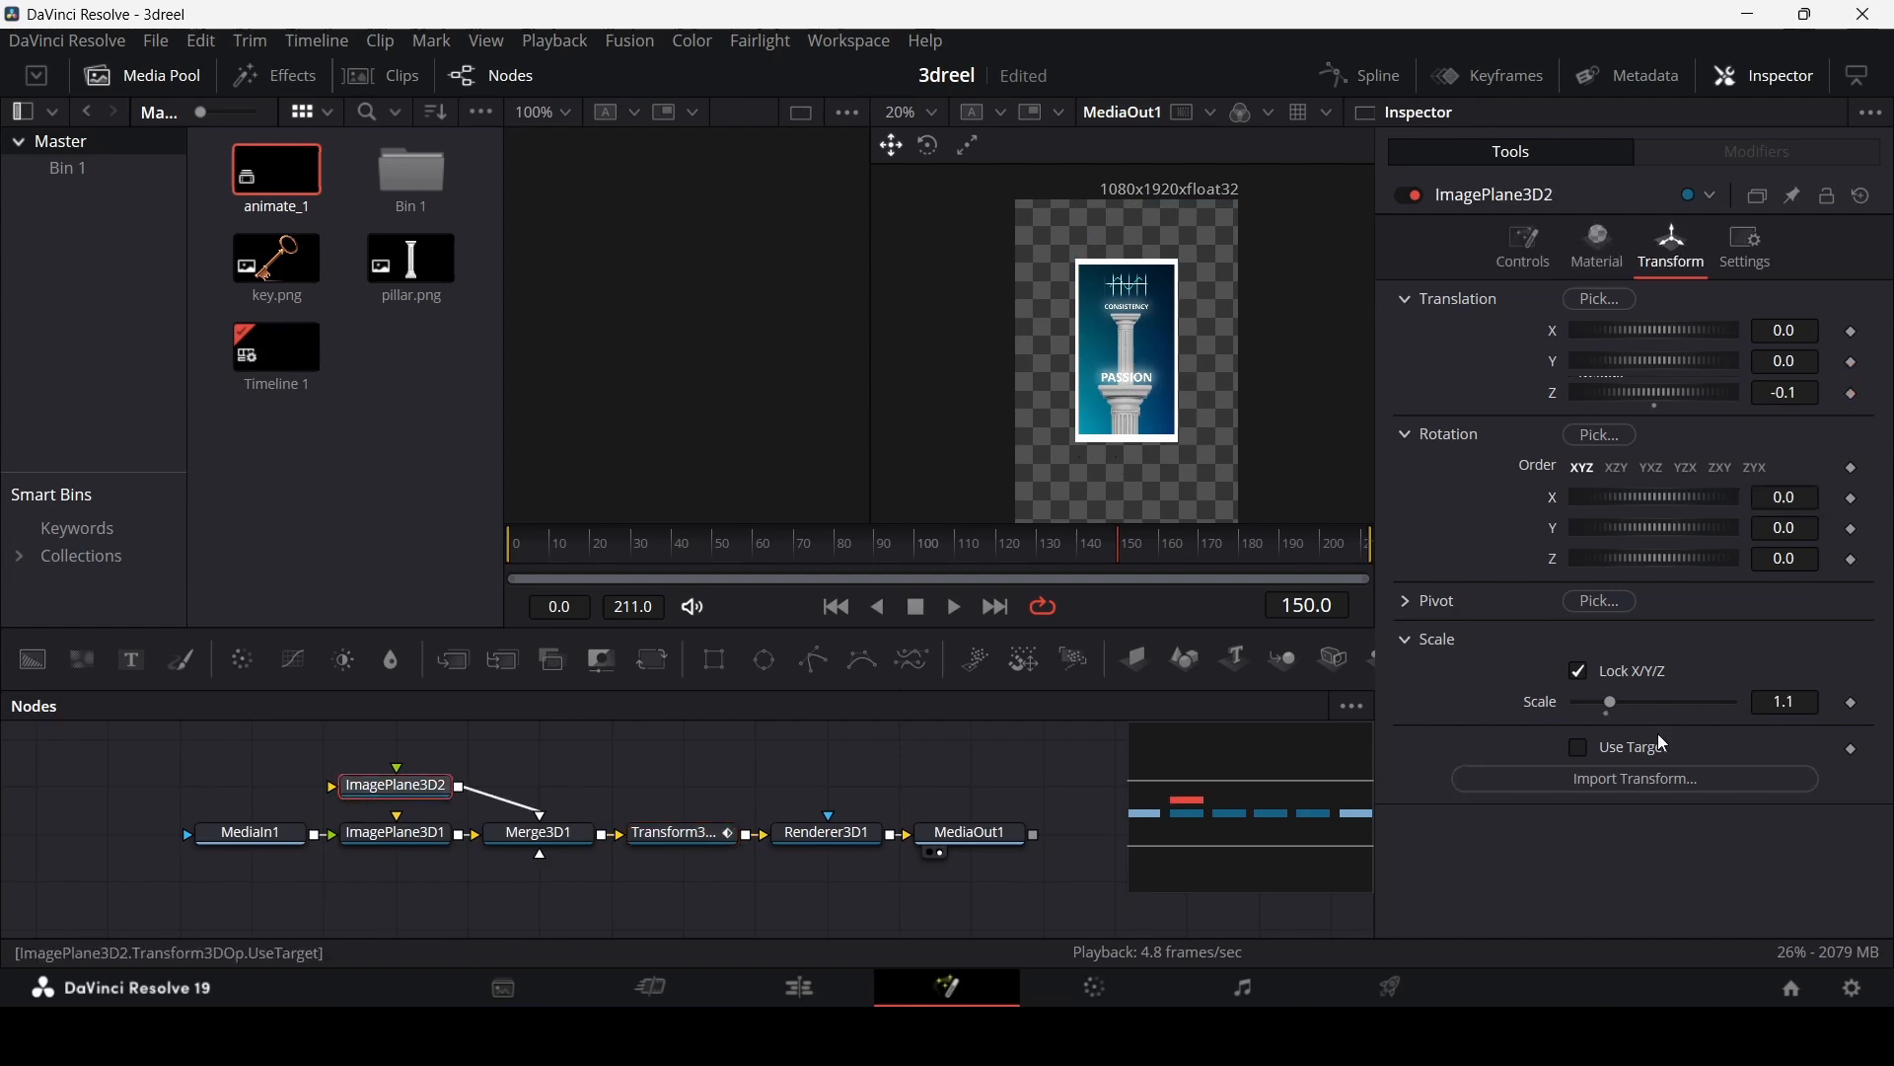
left_click(1634, 674)
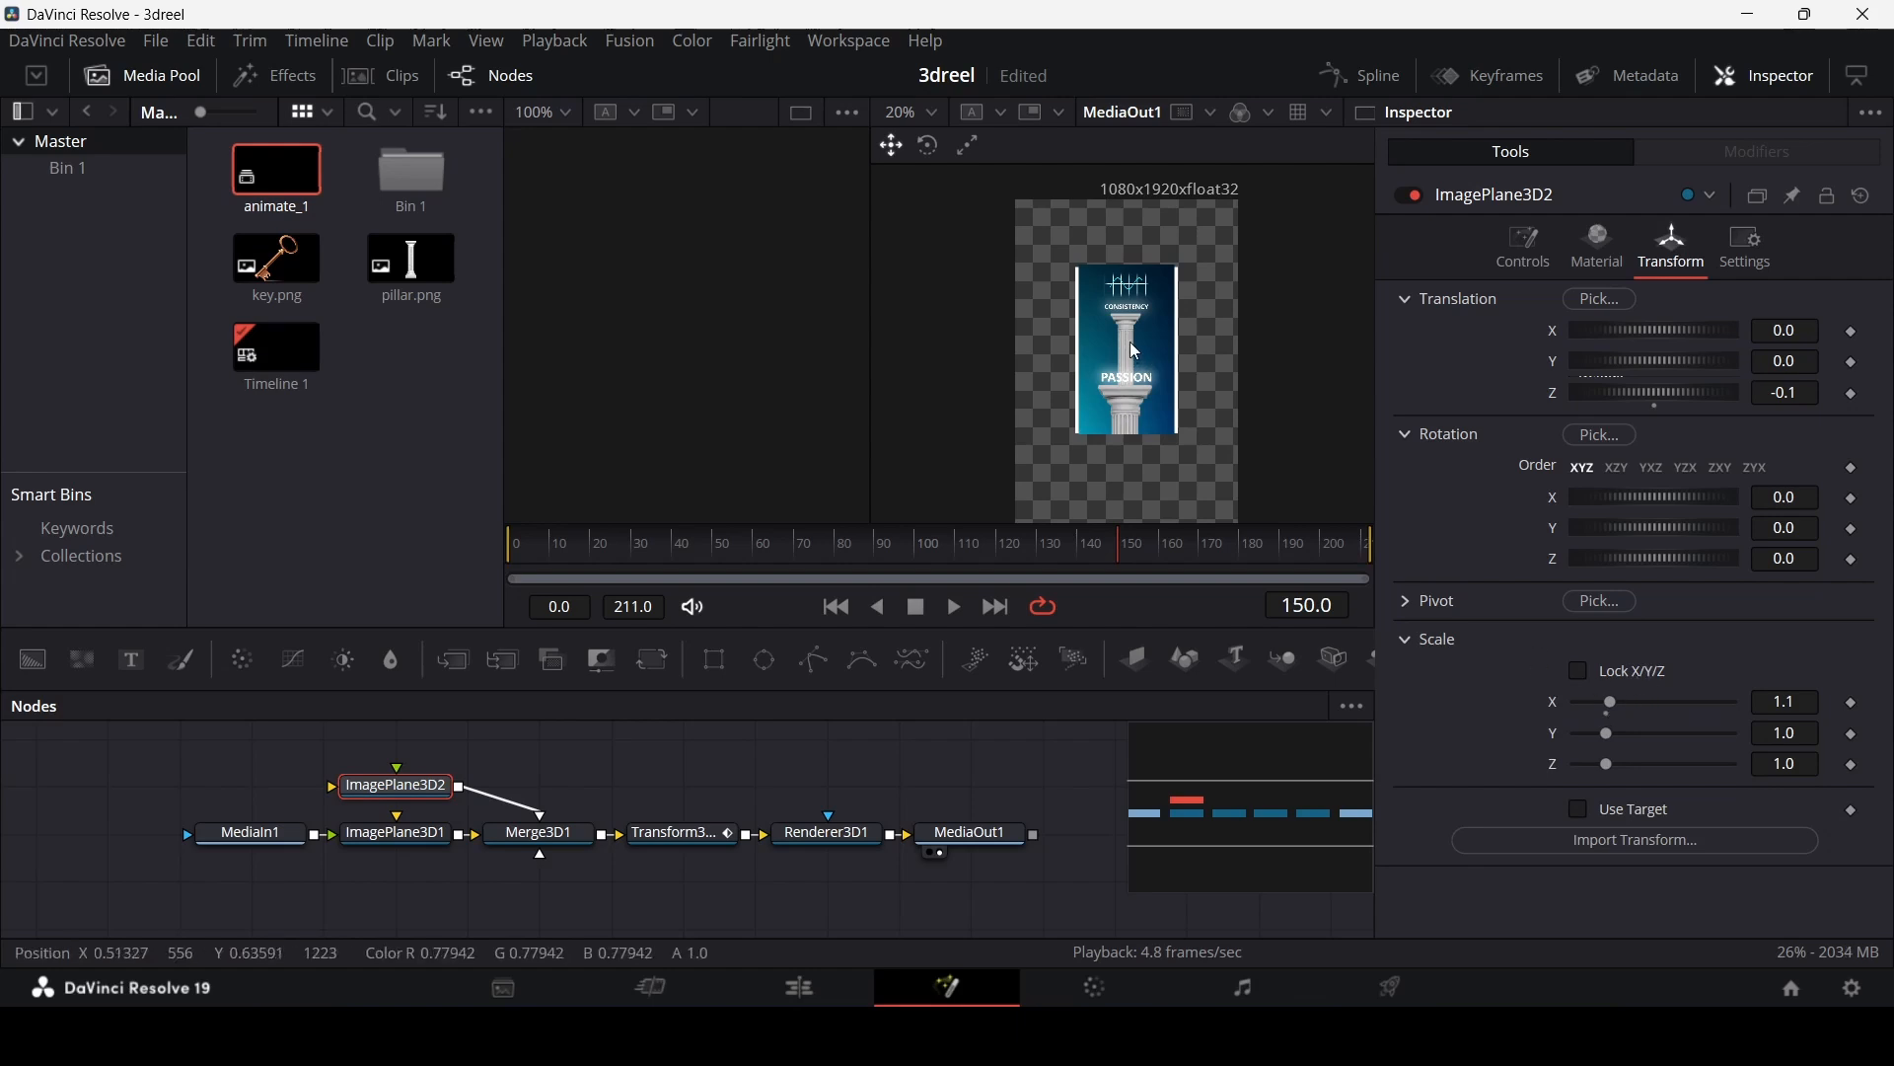
scroll(1129, 343, "up", 2)
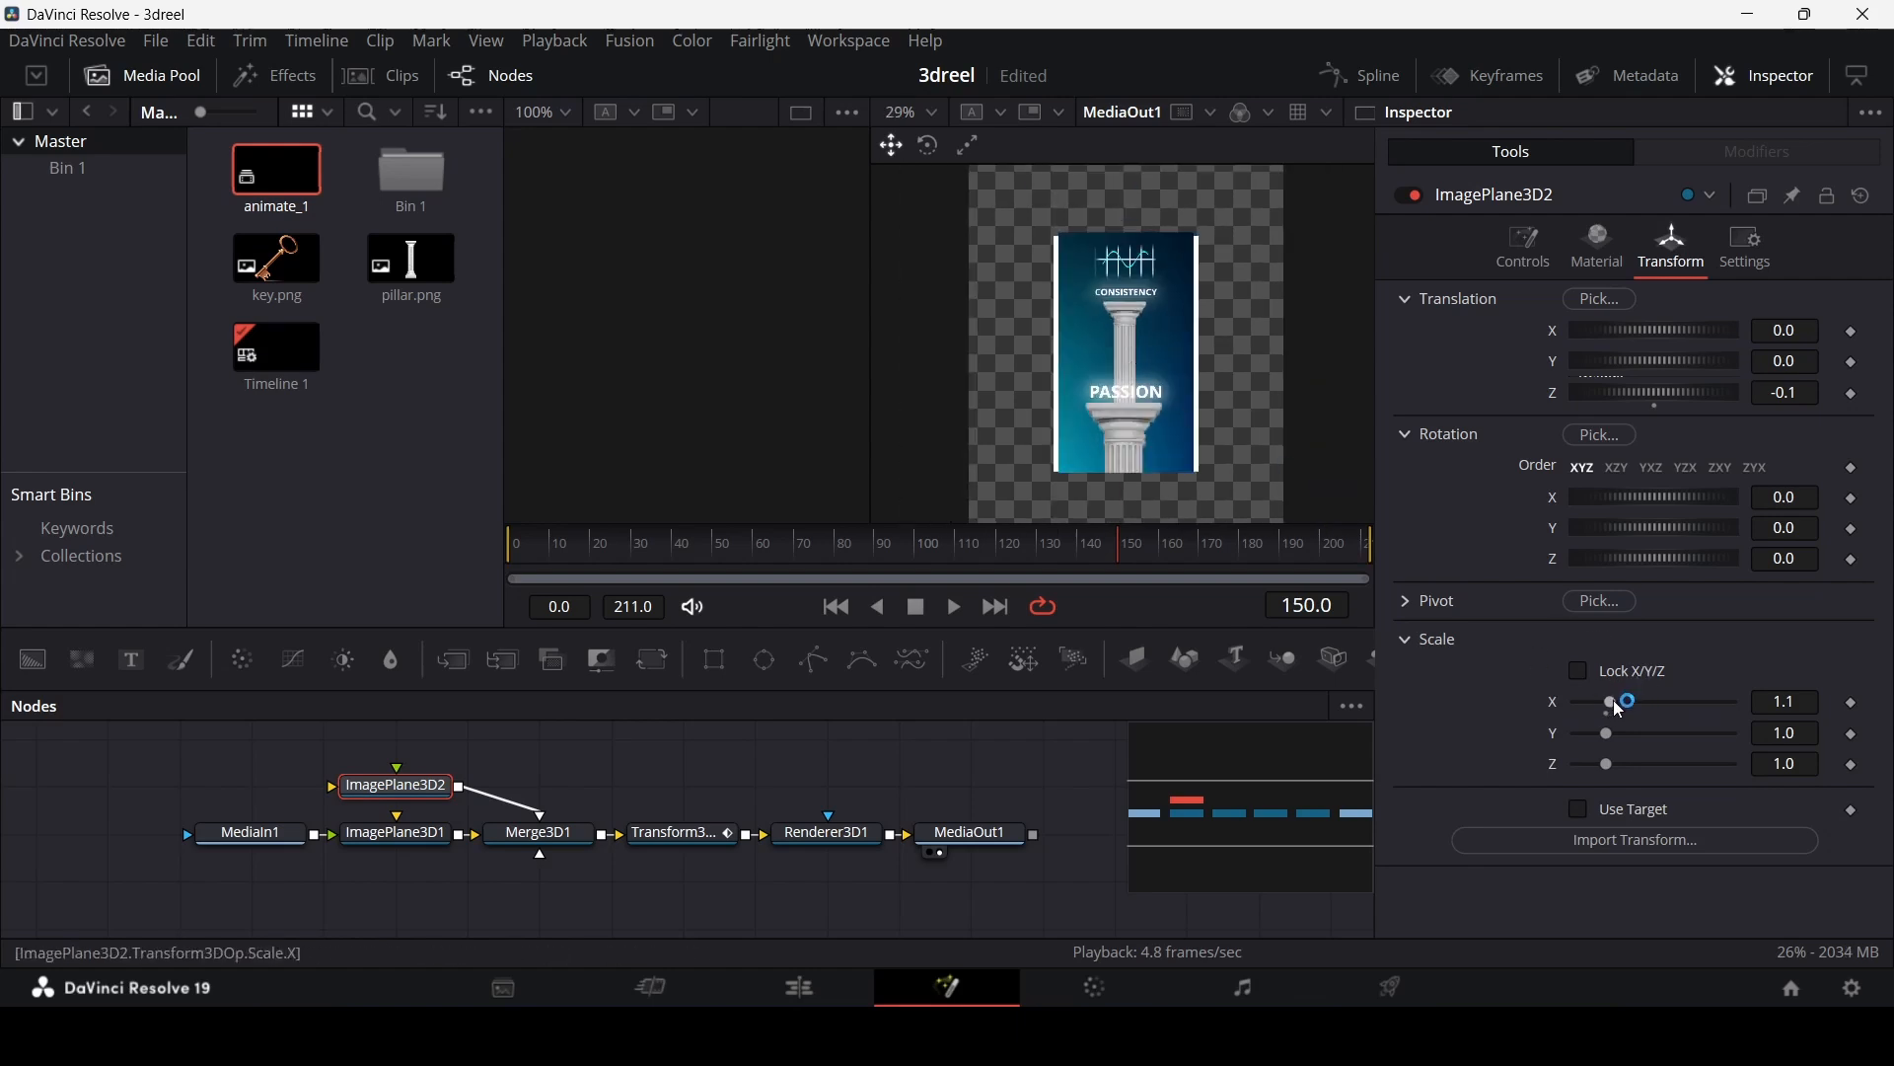
left_click_drag(1606, 731, 1612, 726)
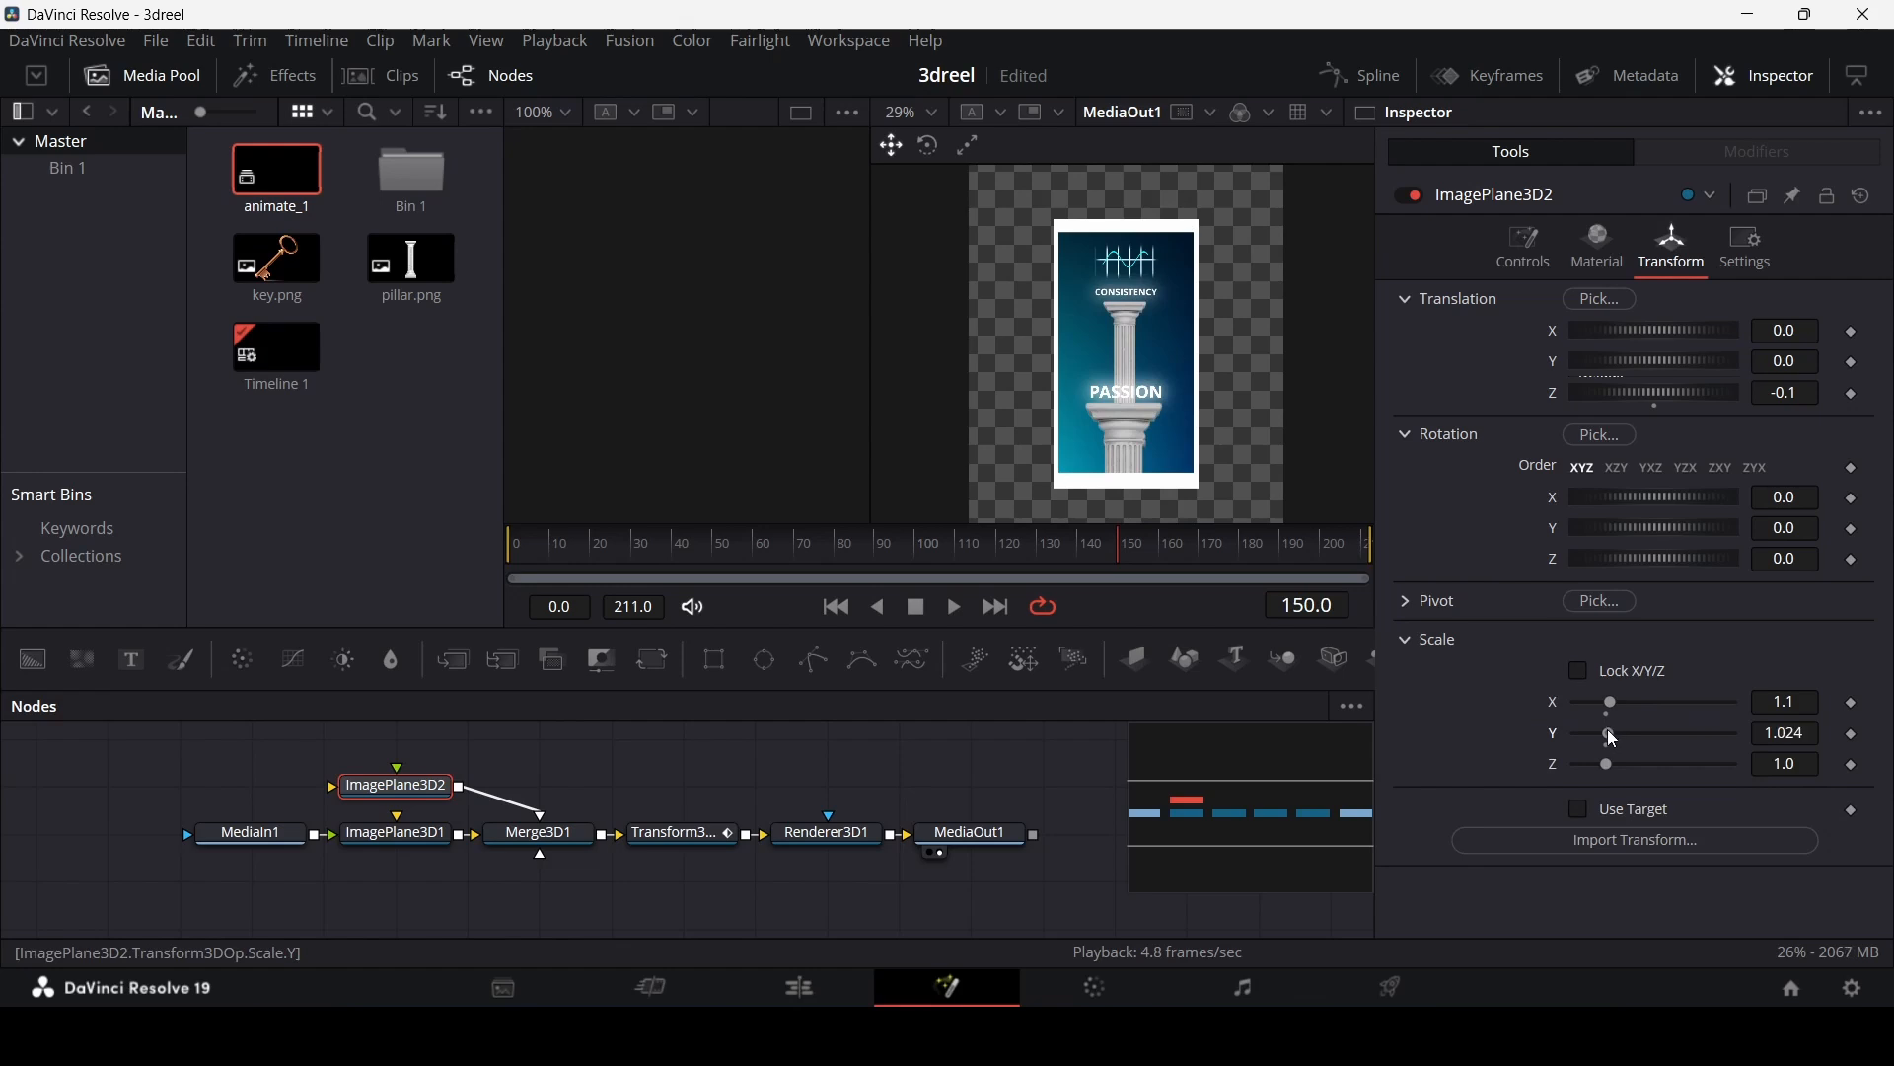
left_click(1634, 671)
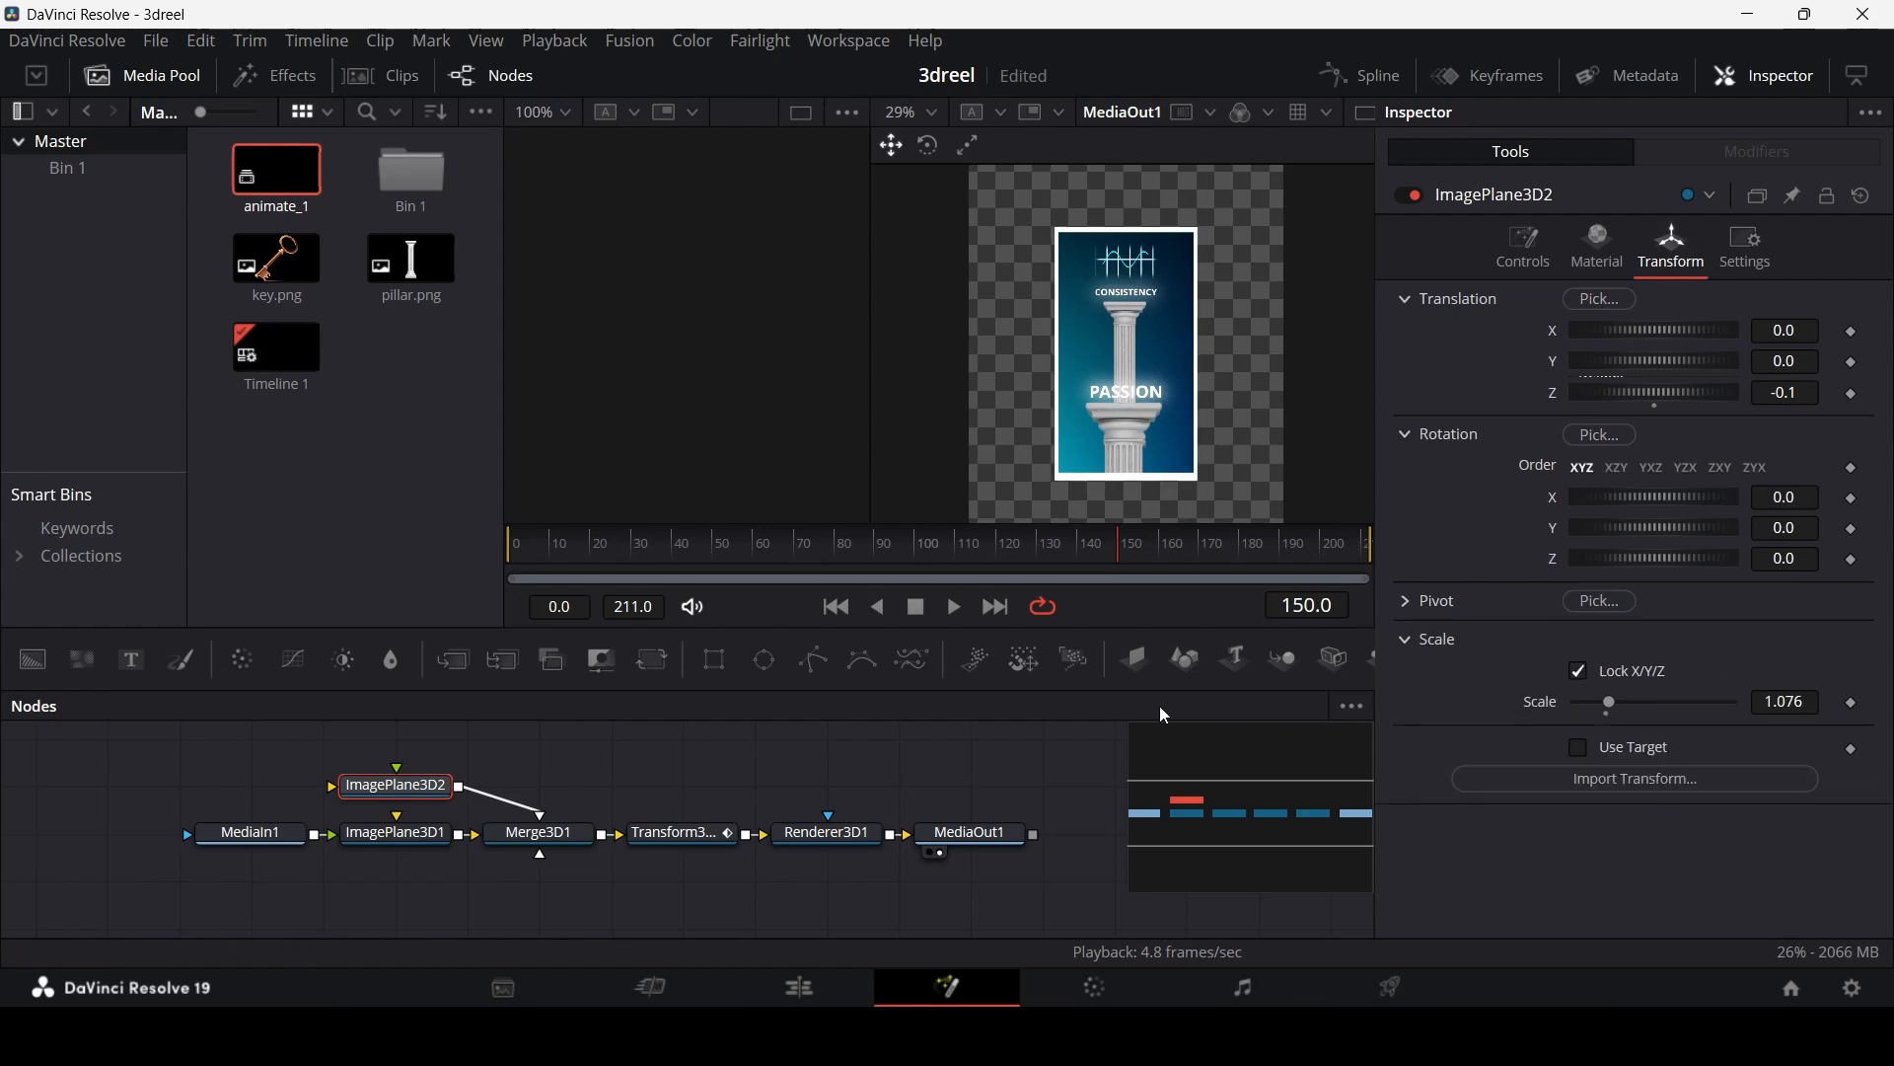
left_click(1003, 739)
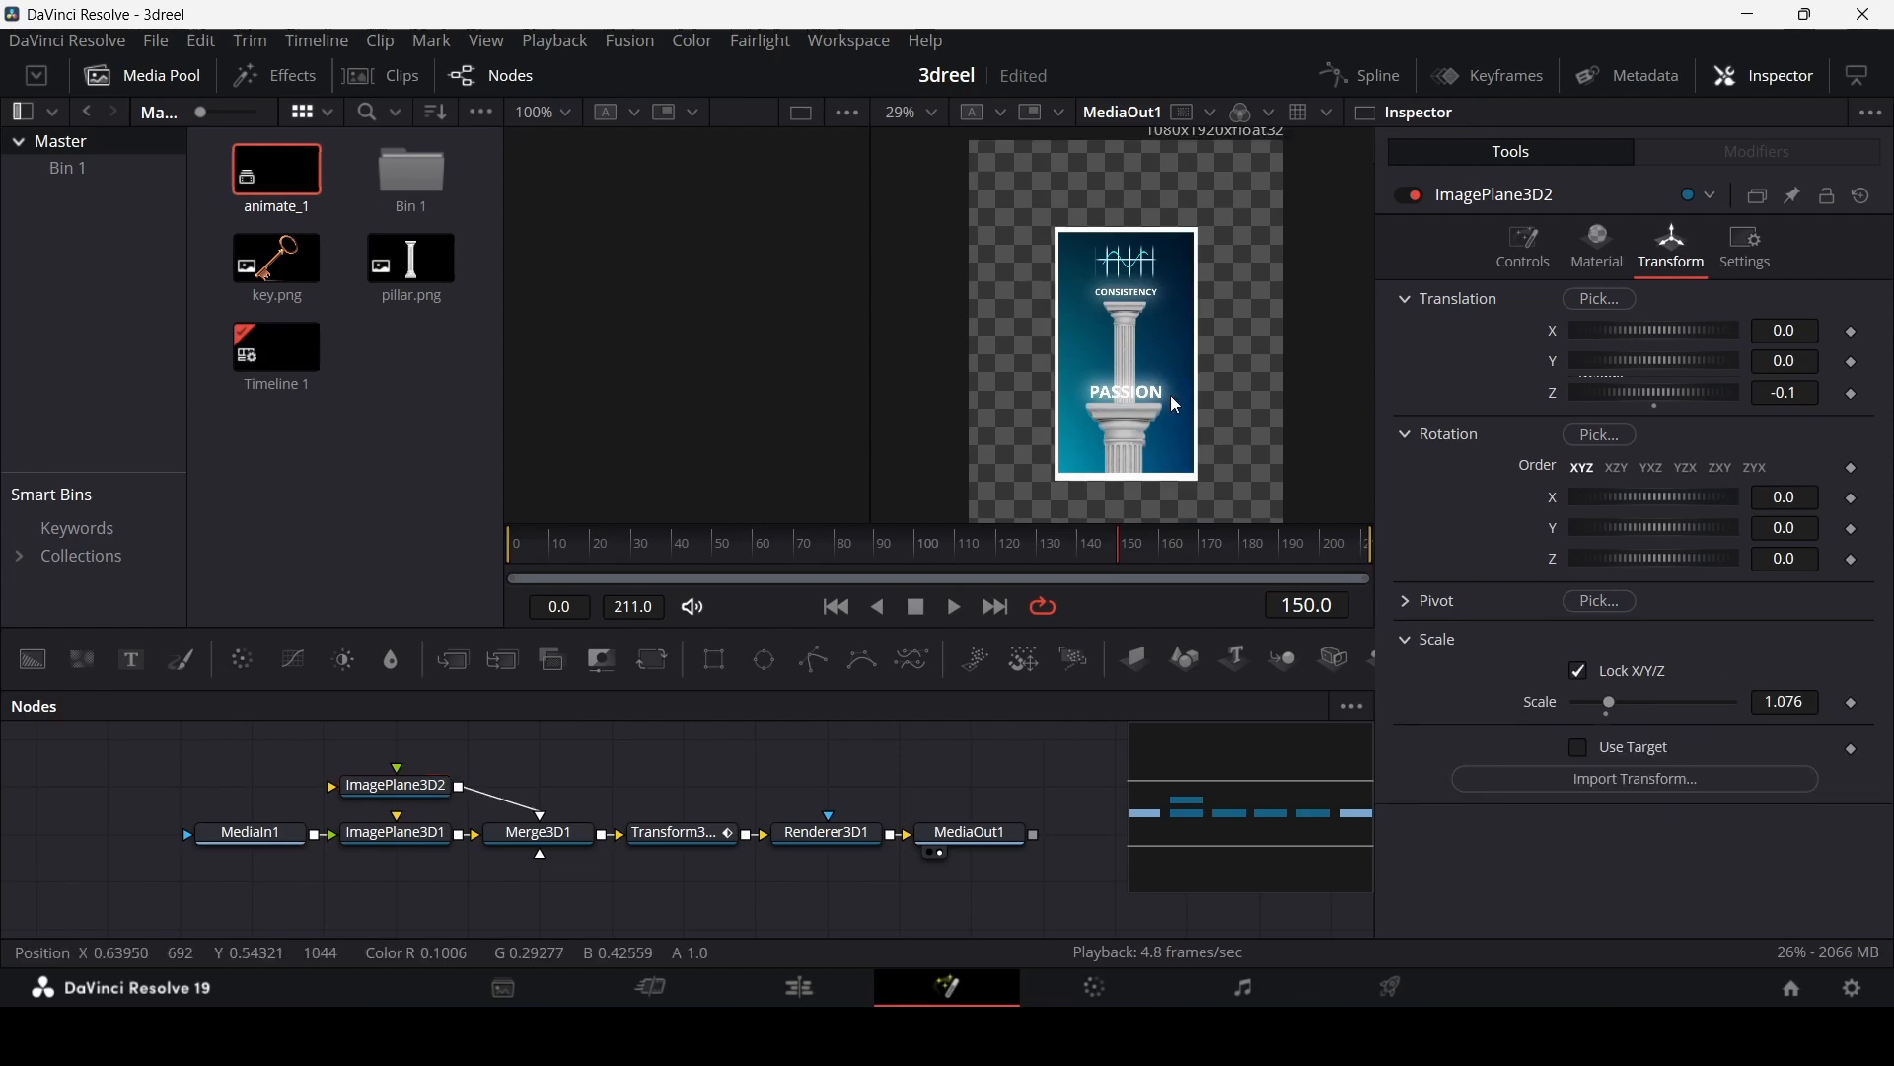
Step: Set ImagePlane3D2's diffuse material color to bright cyan with hue 0.504, saturation 0.984 and value 1.0
left_click(397, 784)
left_click(1598, 246)
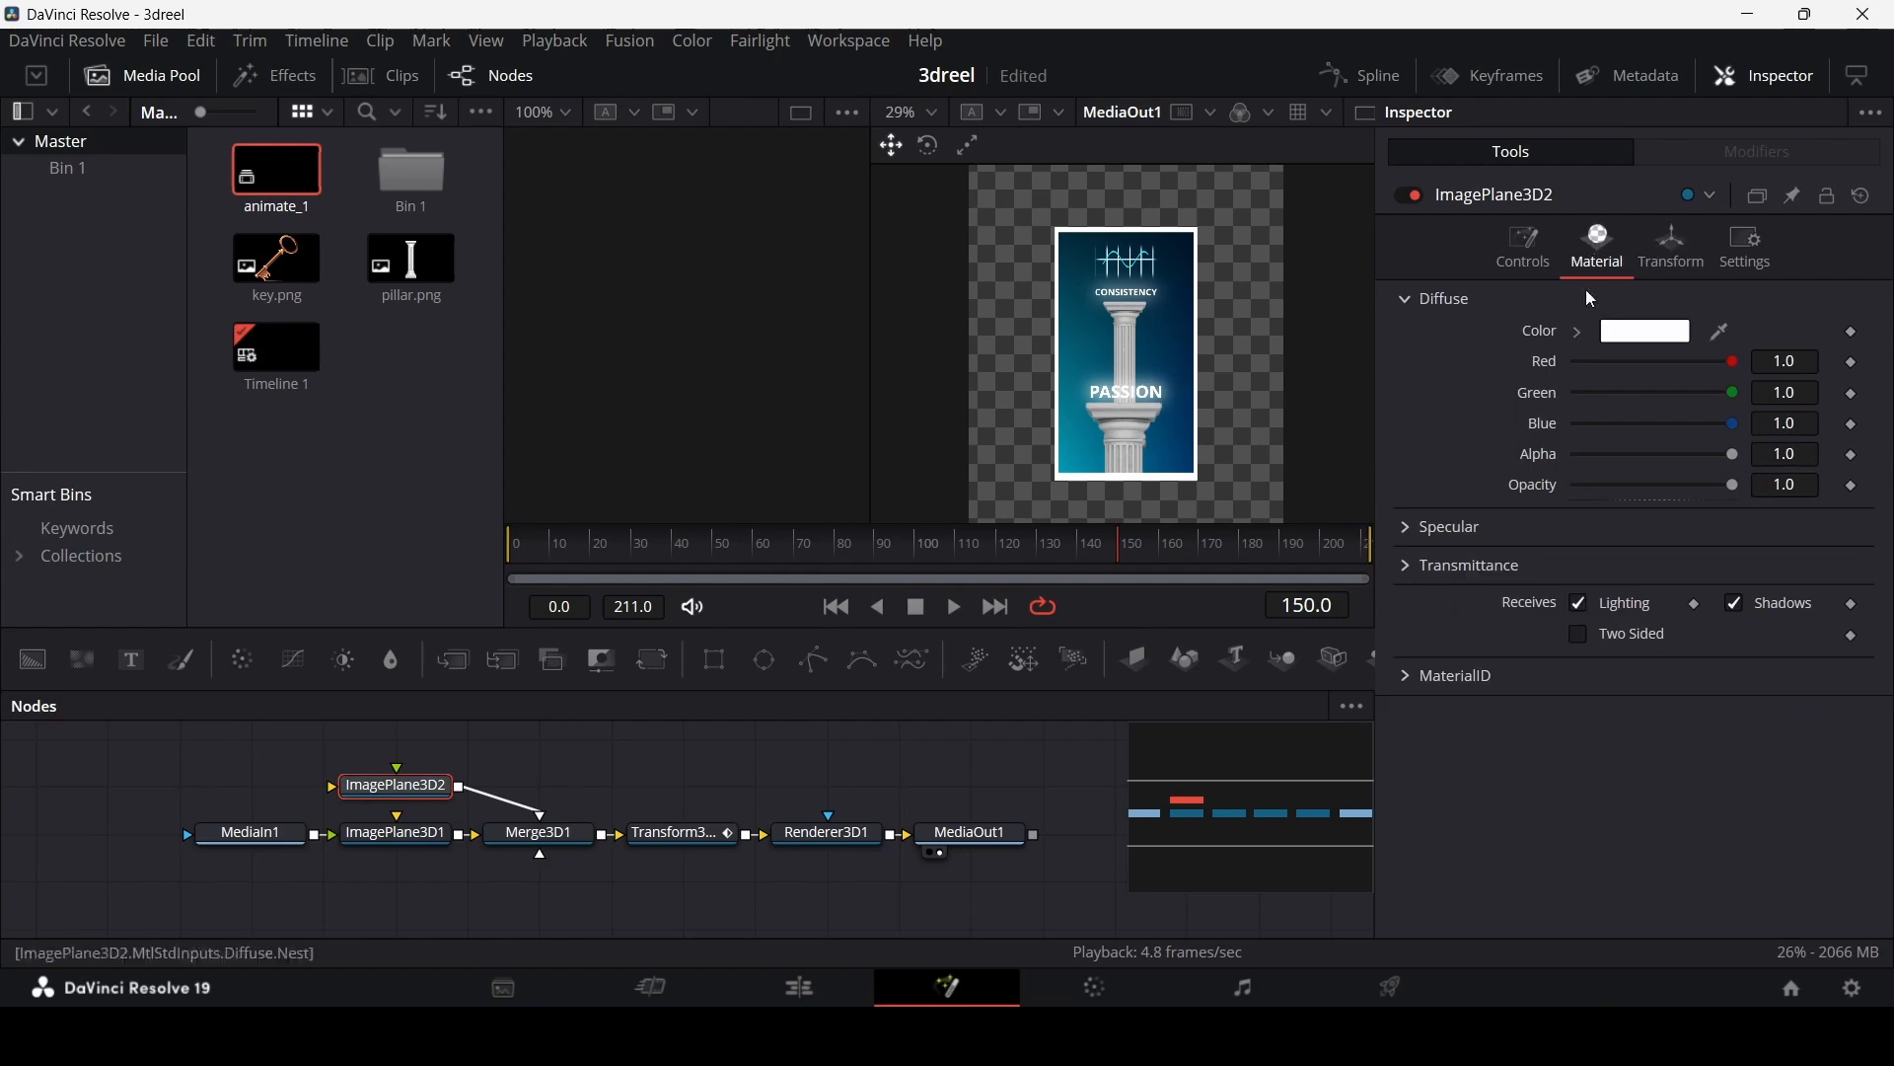
left_click(1819, 434)
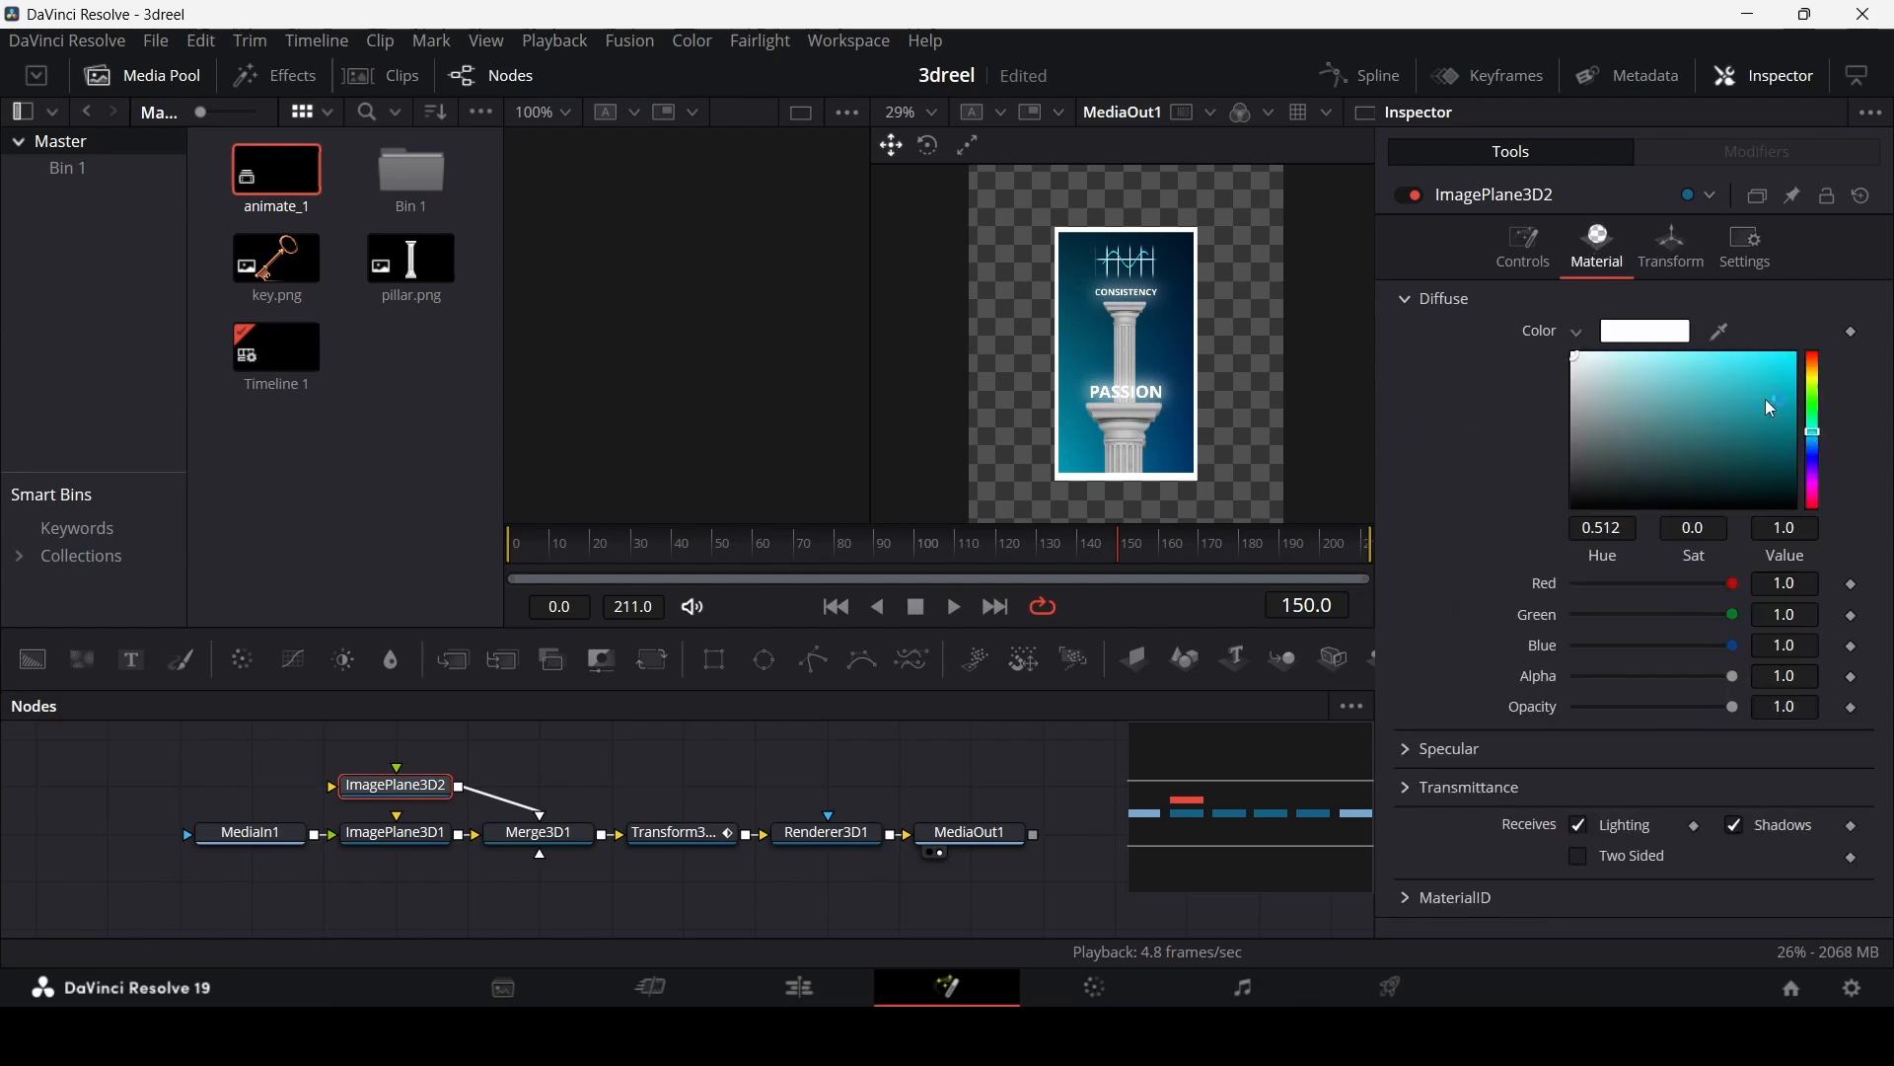
left_click_drag(1771, 404, 1818, 342)
mouse_move(1814, 424)
left_mouse_down()
mouse_move(1789, 381)
mouse_move(1800, 337)
mouse_move(1821, 437)
left_mouse_up()
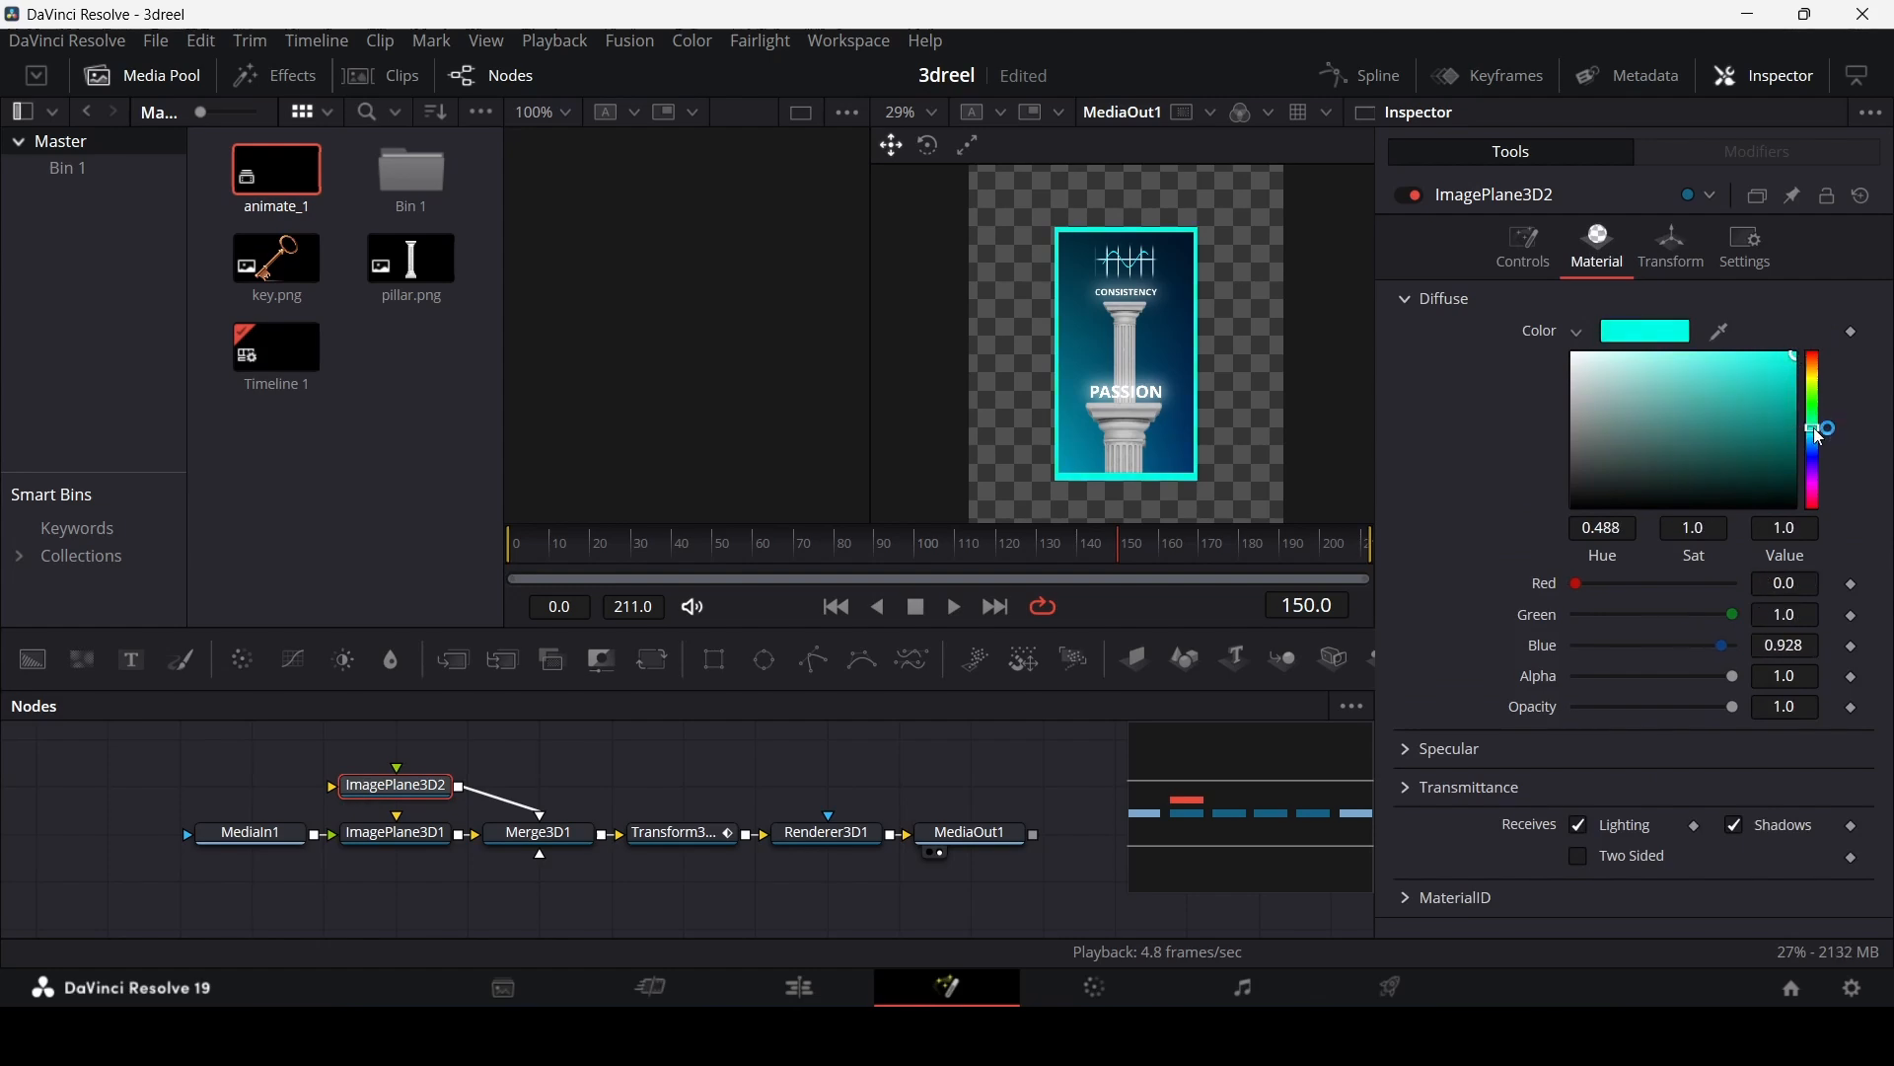
left_click(1815, 431)
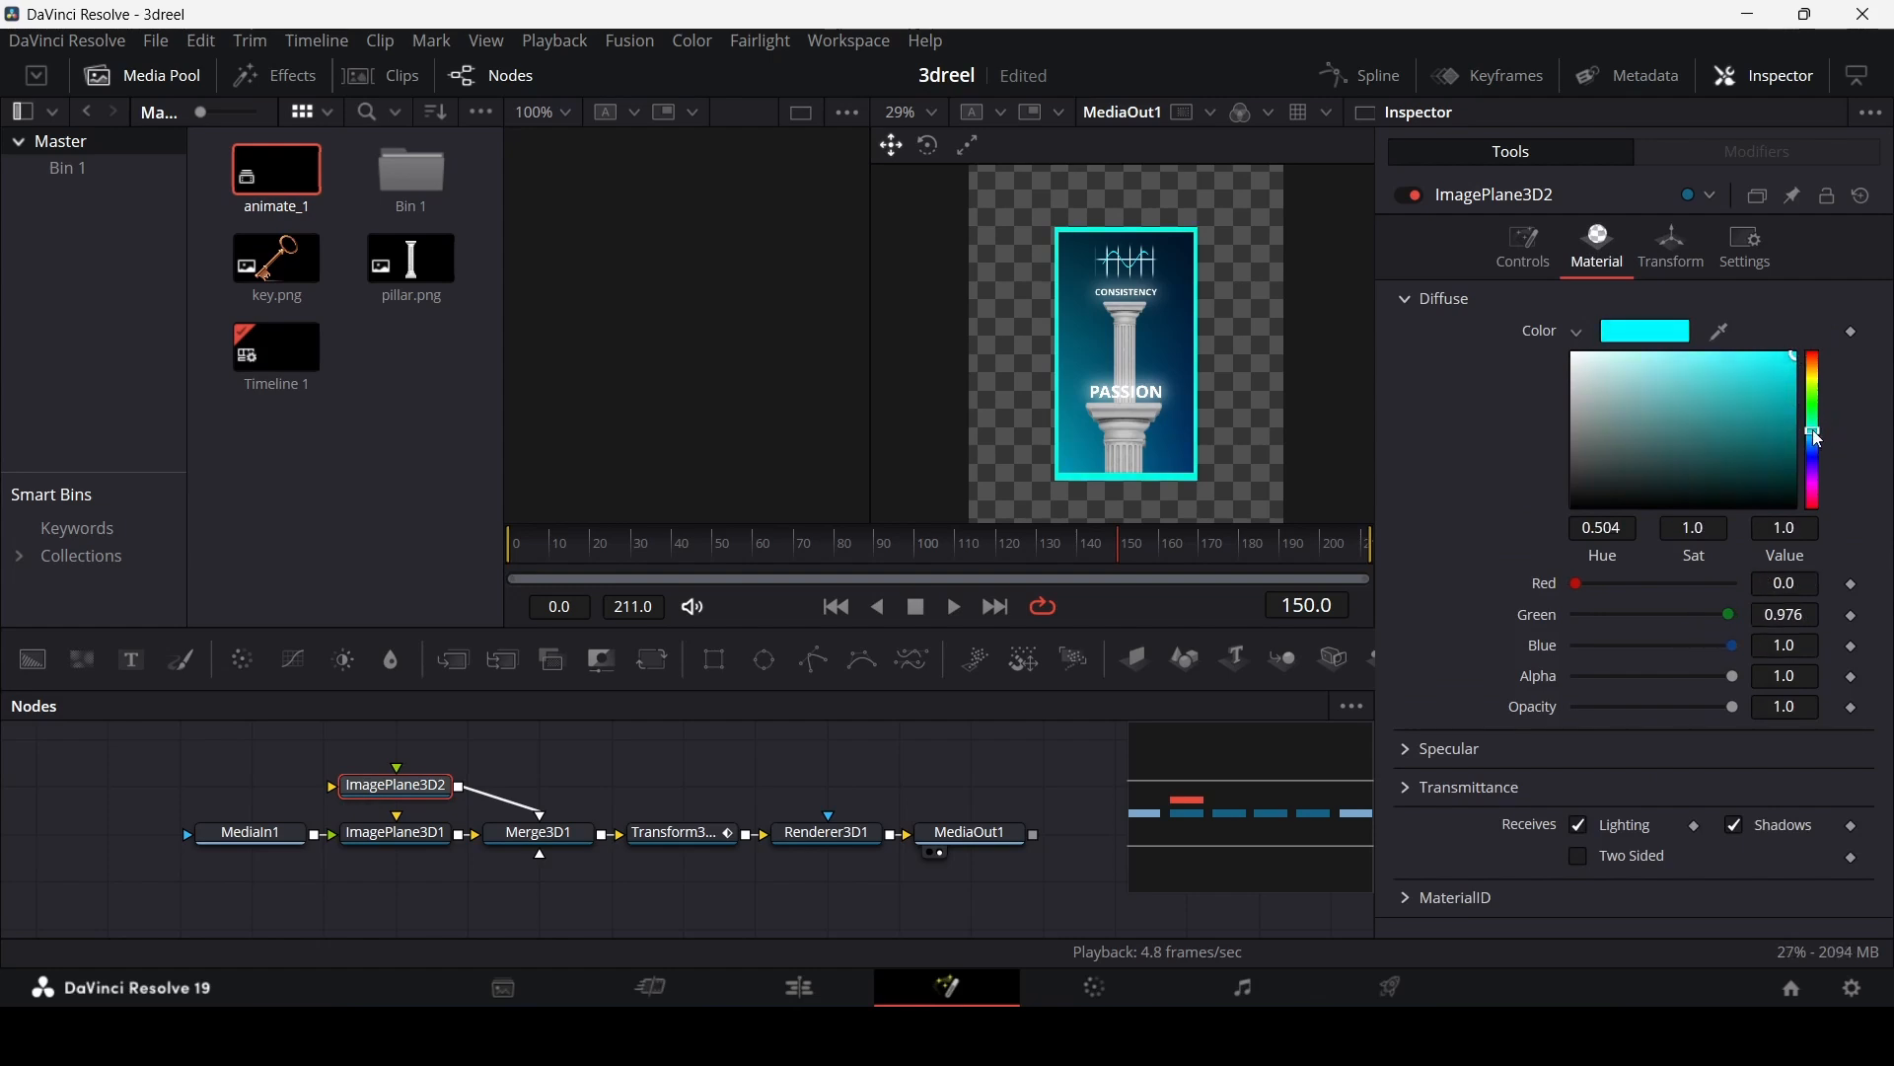
left_click(1794, 388)
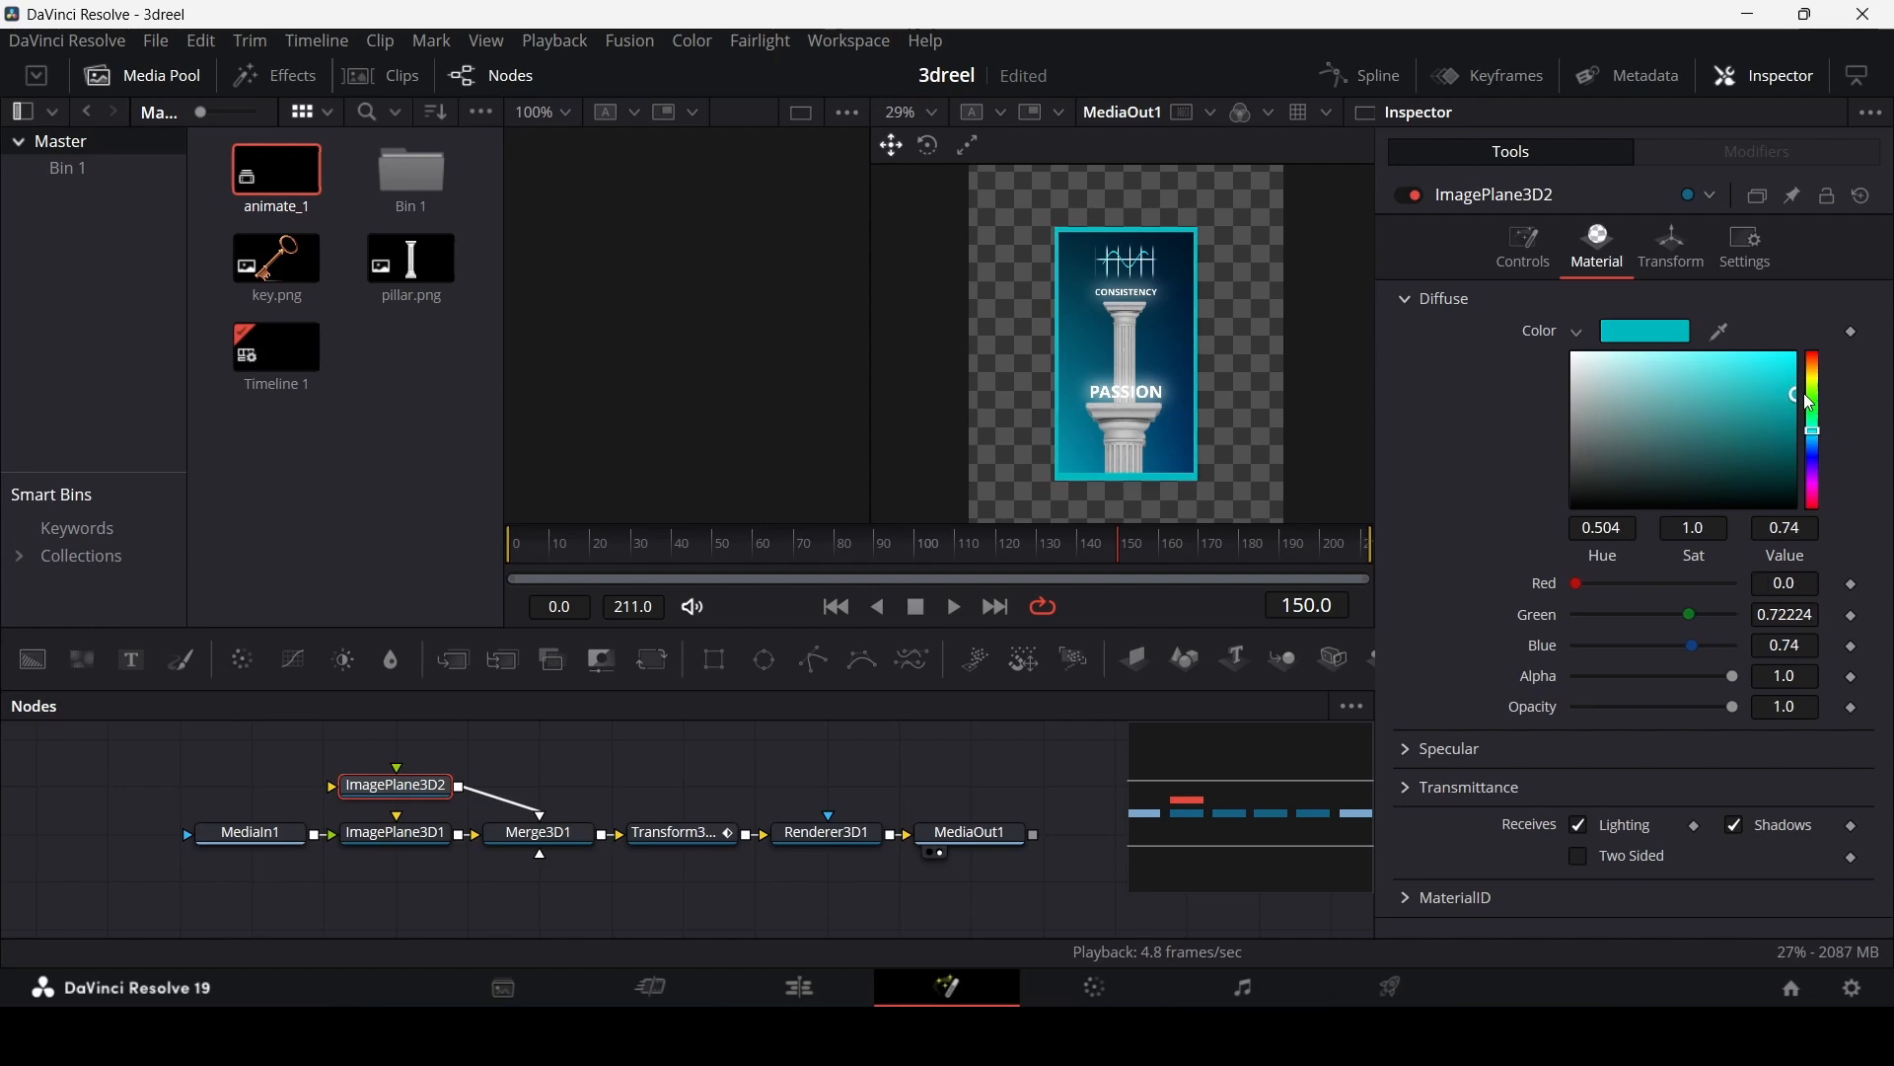
left_click_drag(1800, 396, 1798, 353)
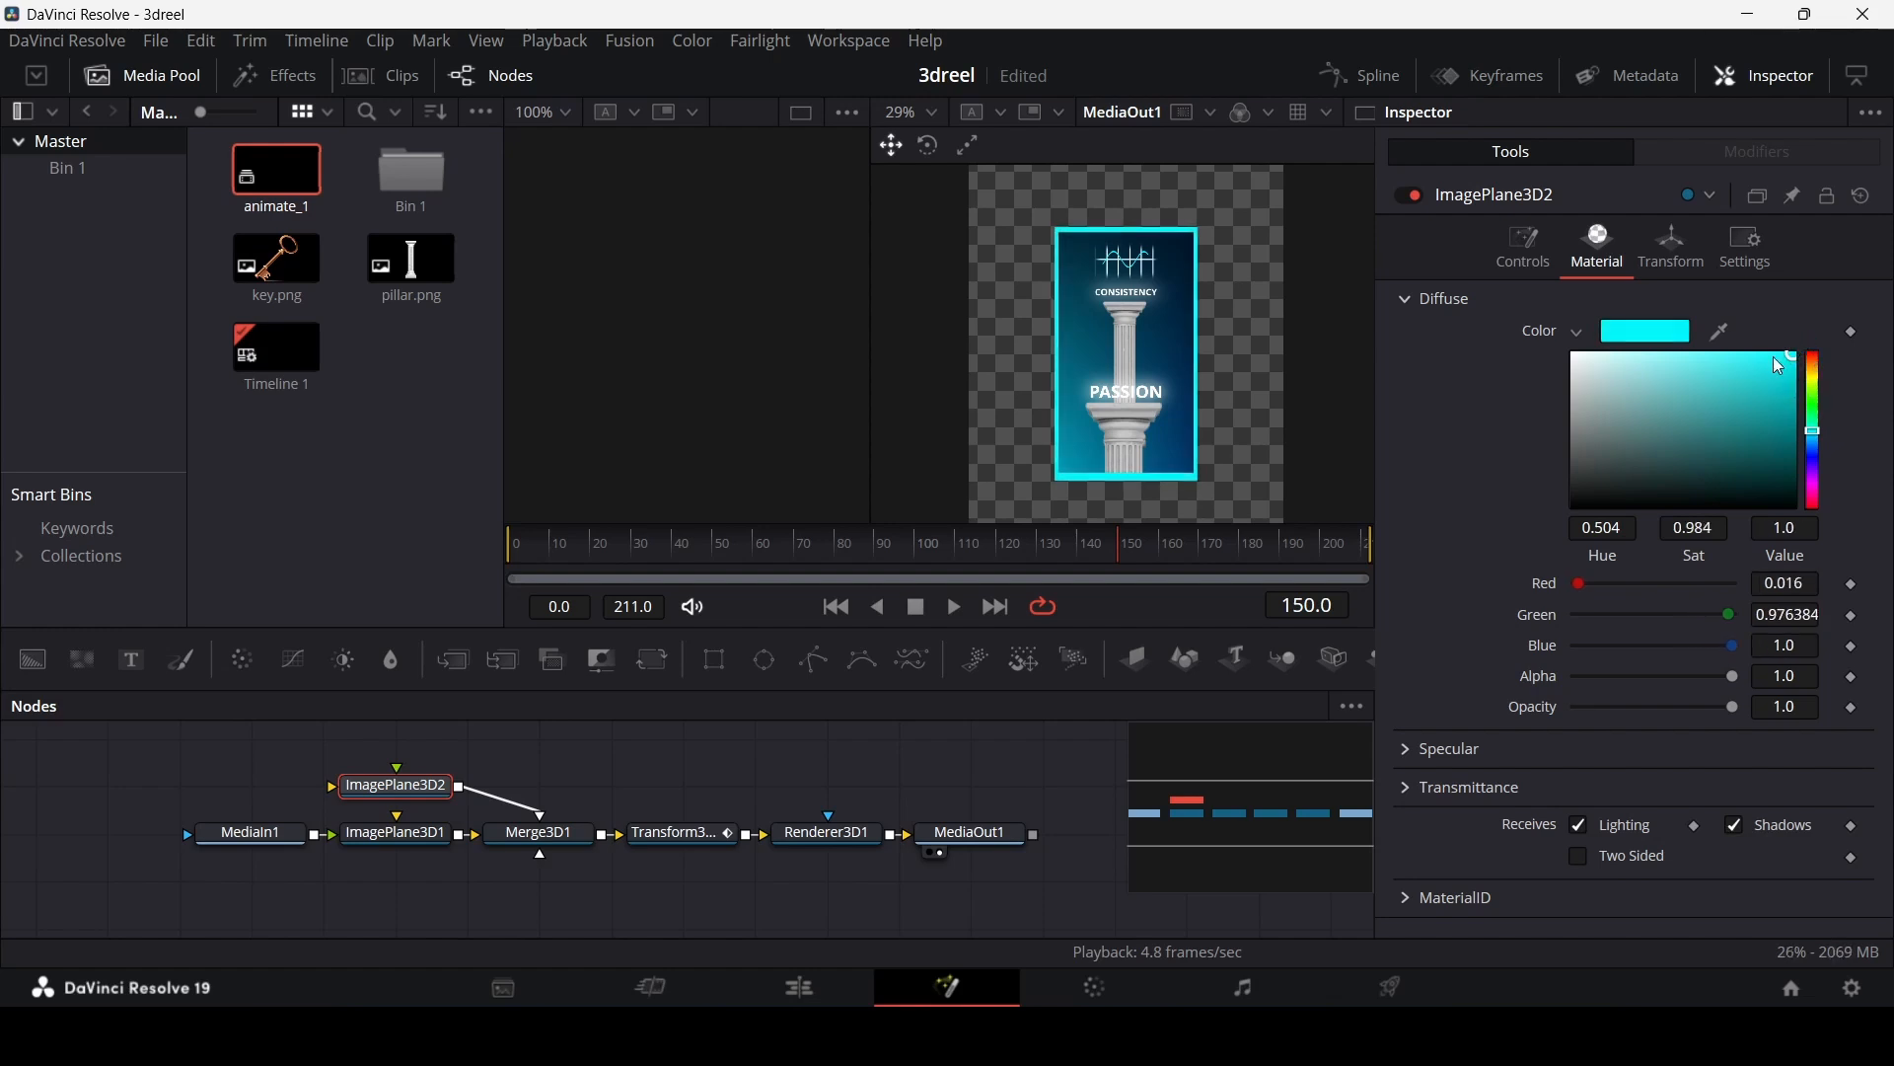
left_click(1580, 336)
Step: Keyframe Transform3D1's Y and Z rotation at frame 130, and set its Y rotation to 91.3 at frame 170
left_click(680, 832)
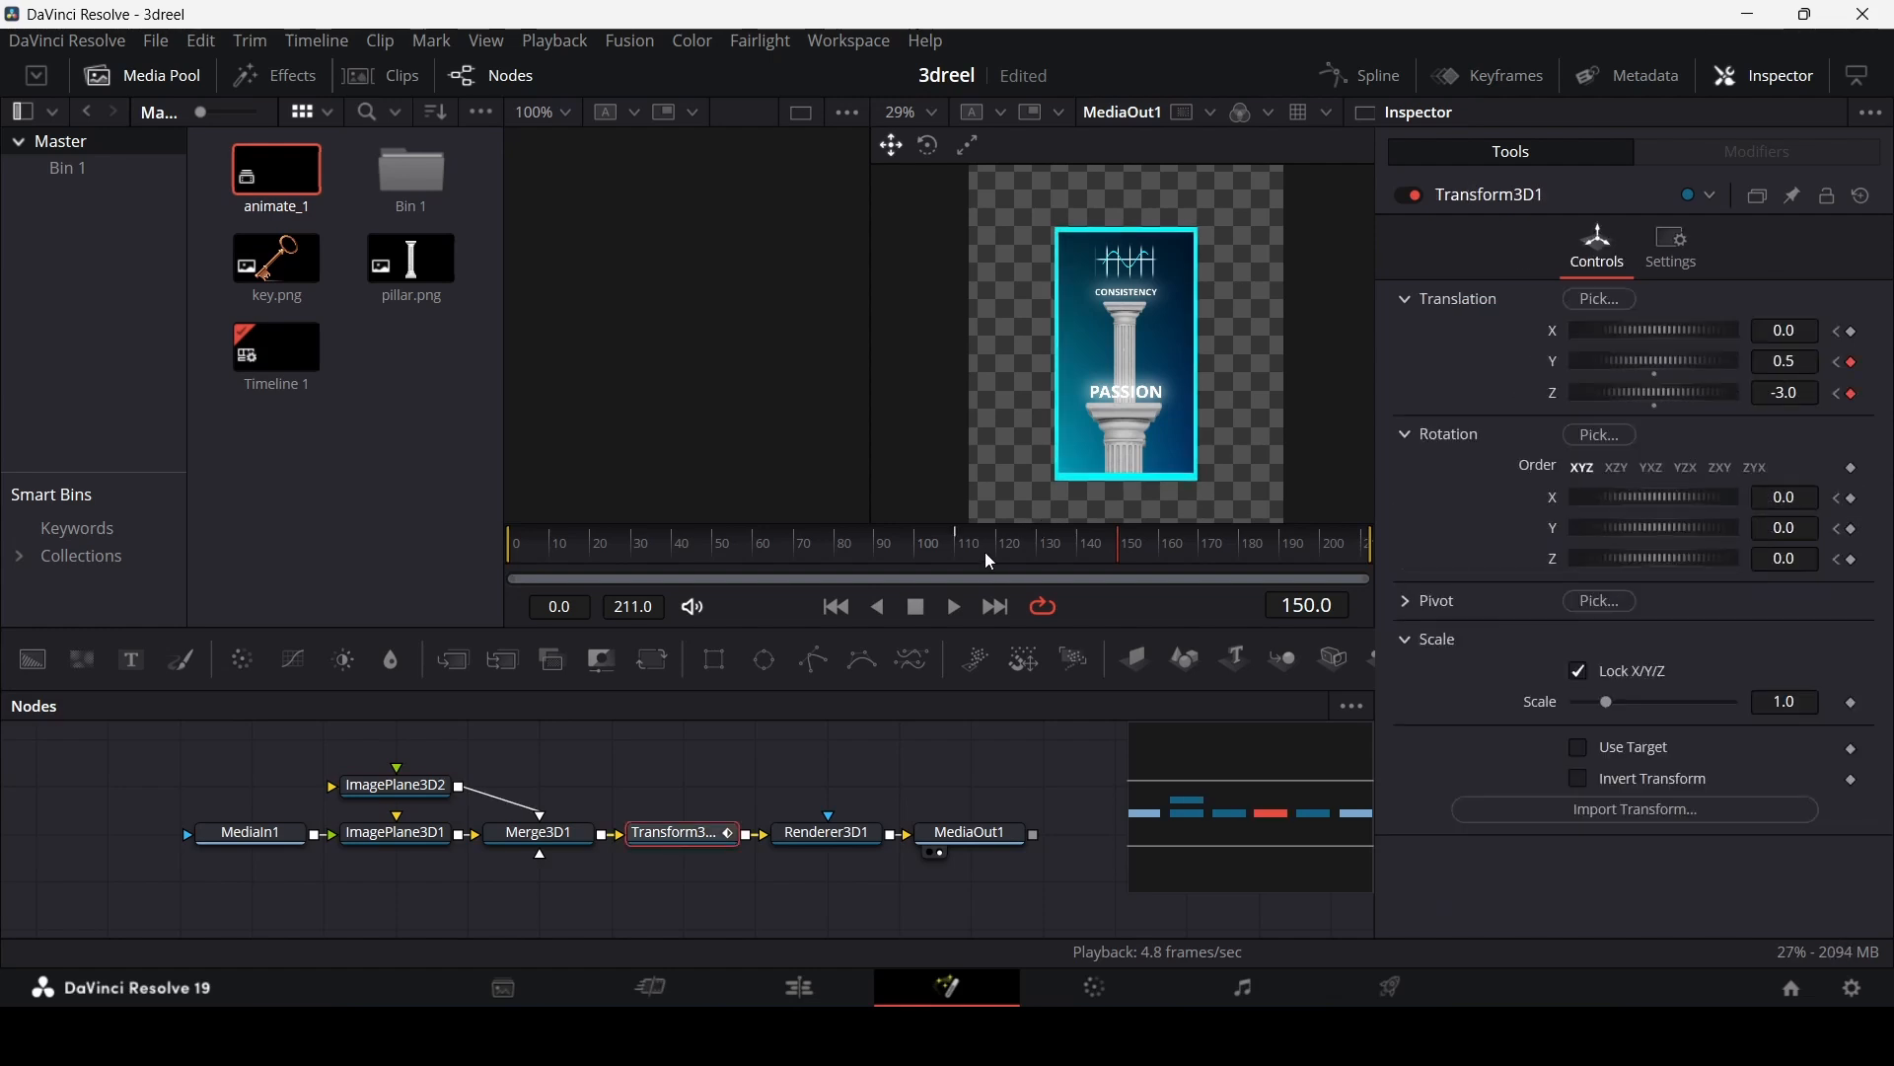
left_click_drag(985, 552, 1038, 556)
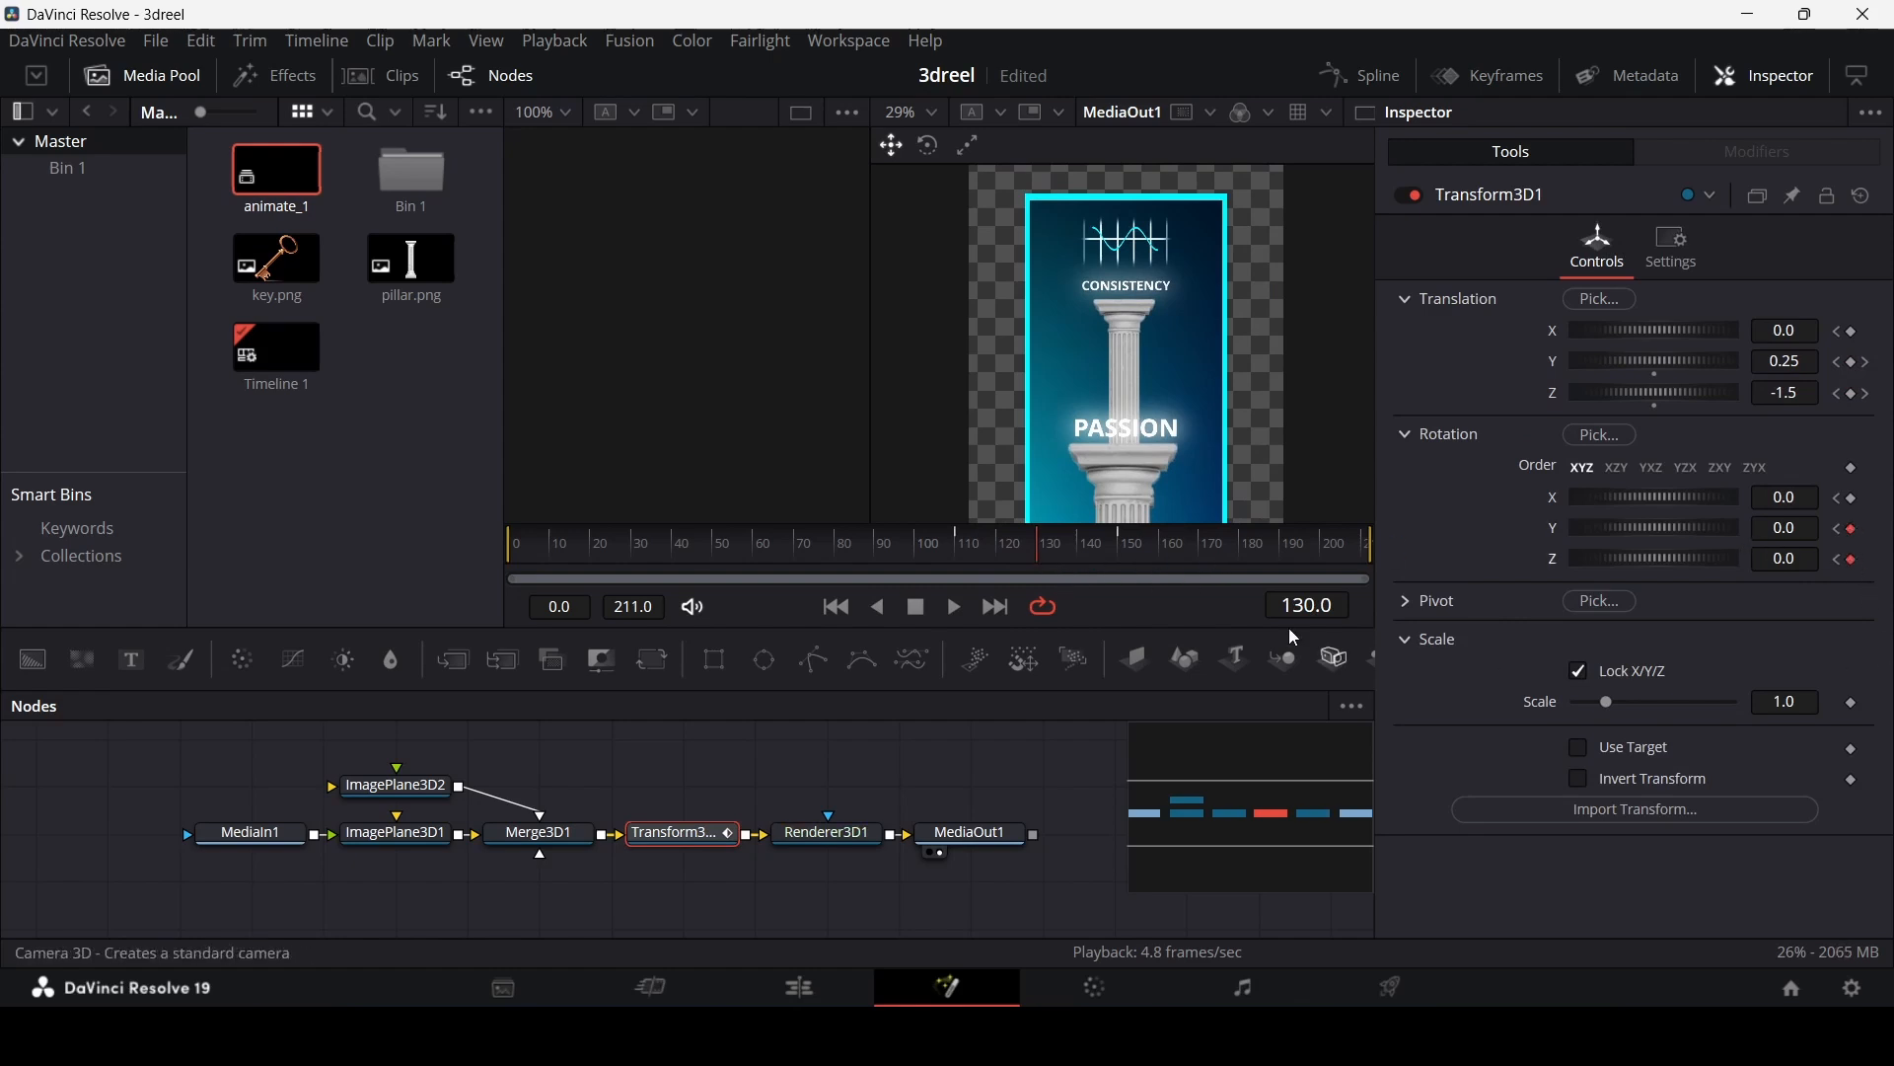
left_click_drag(1134, 542, 1245, 570)
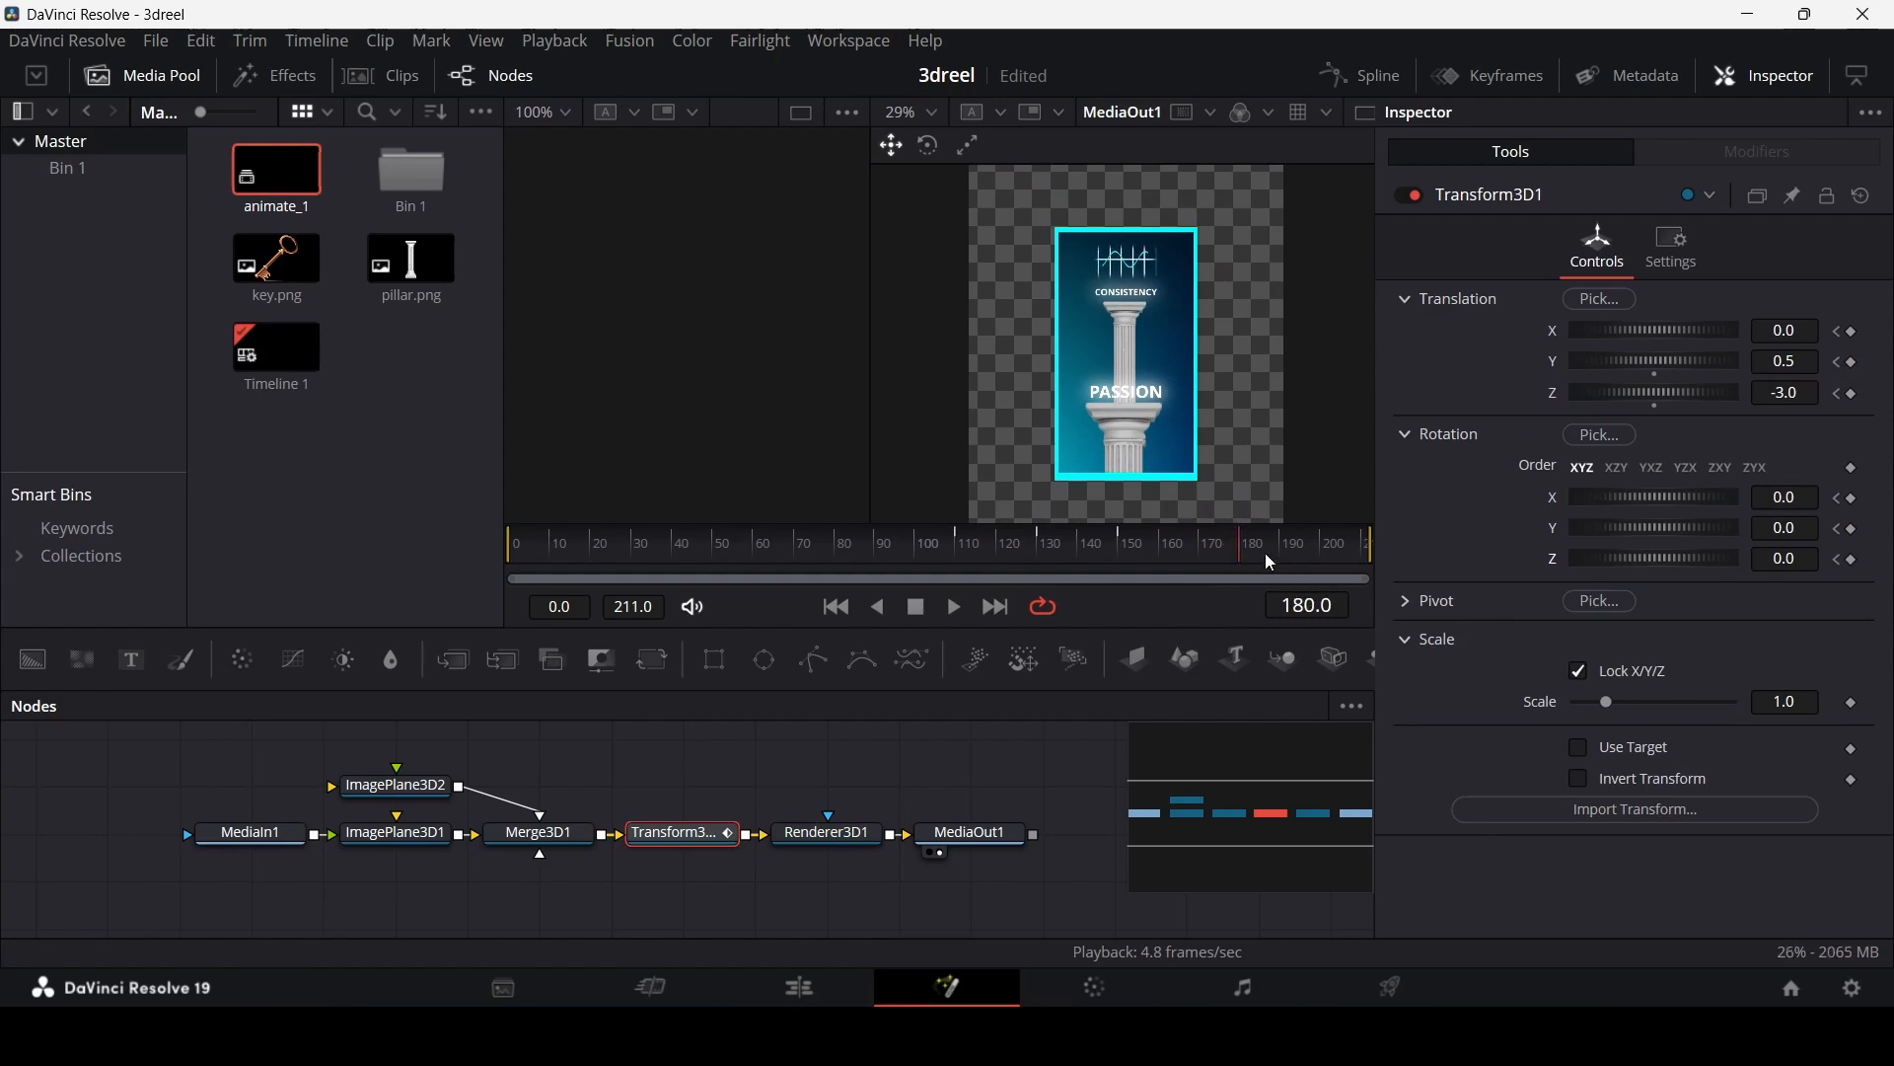
left_click(1199, 554)
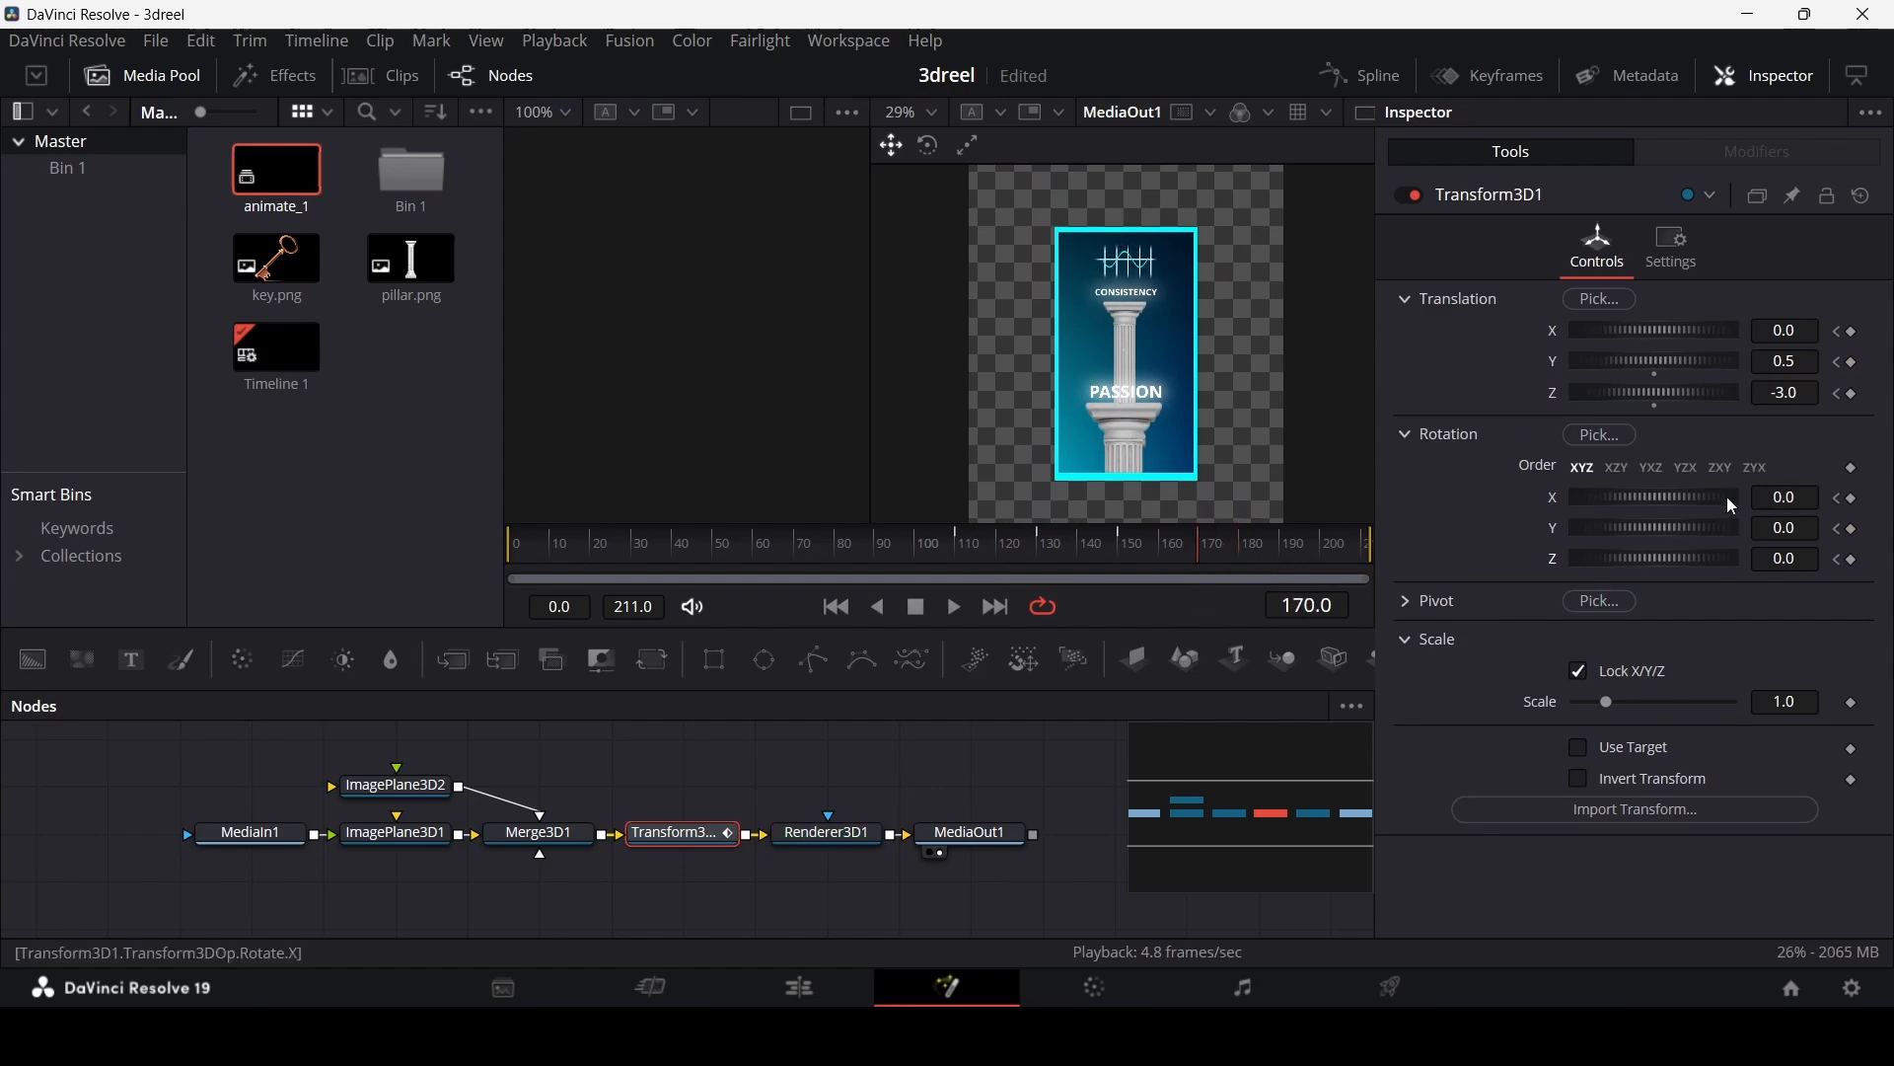
left_click_drag(1658, 522, 1703, 541)
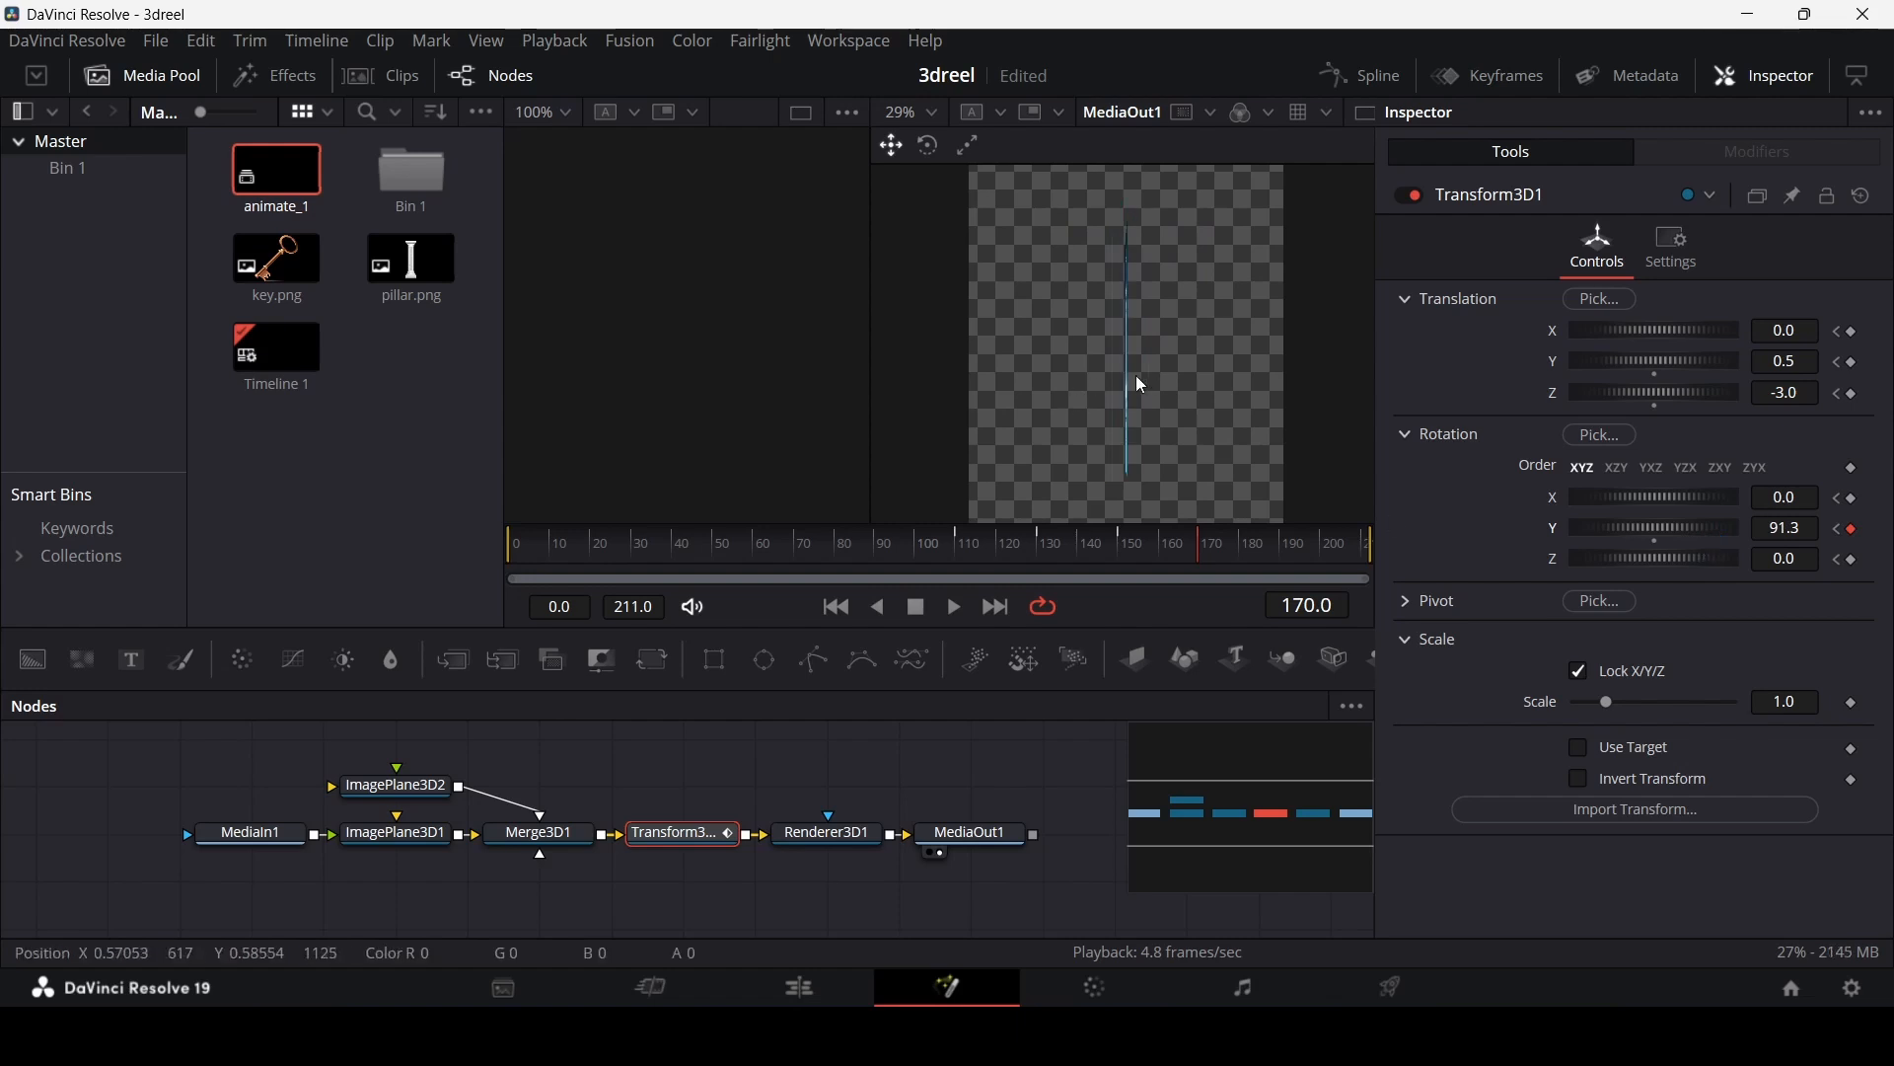
Step: Close the gap between the cyan frame and the clip by setting ImagePlane3D2's Z translation to -0.01
scroll(1134, 375, "up", 4)
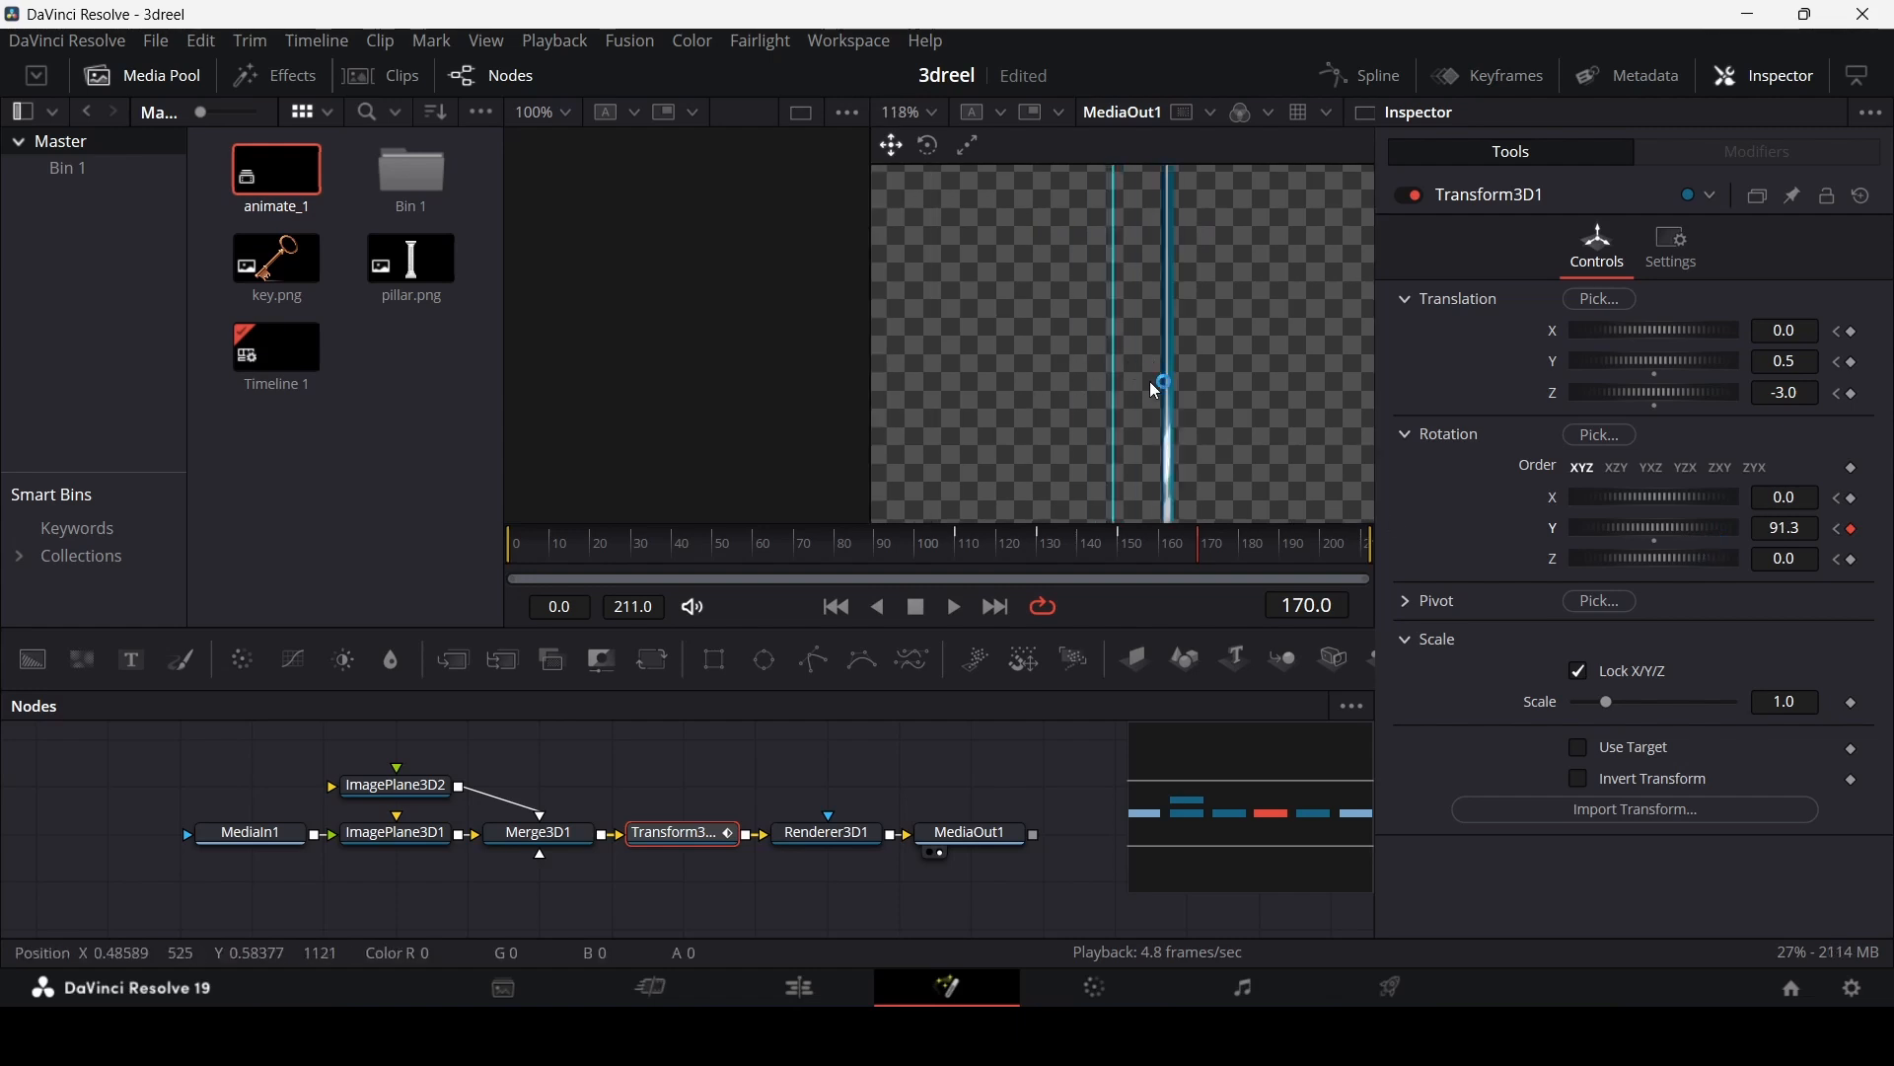
left_click(426, 797)
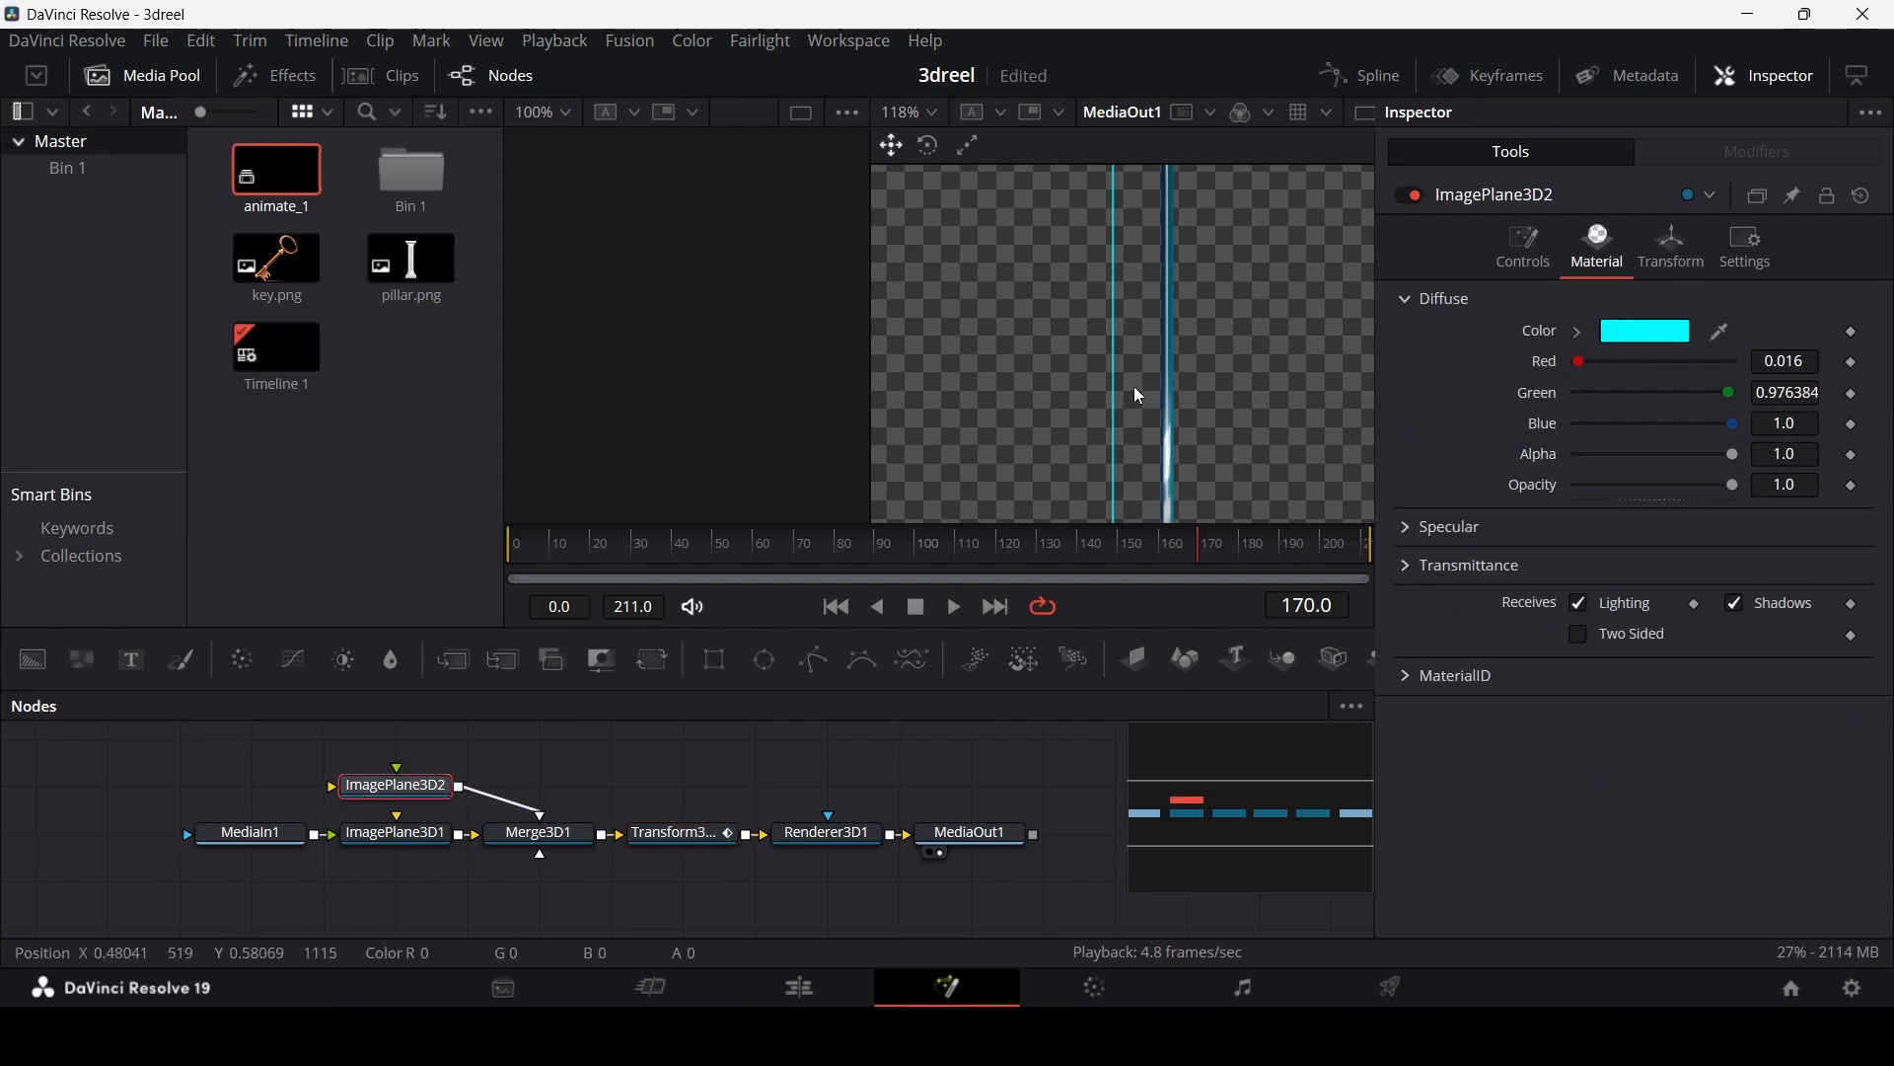
left_click(1692, 263)
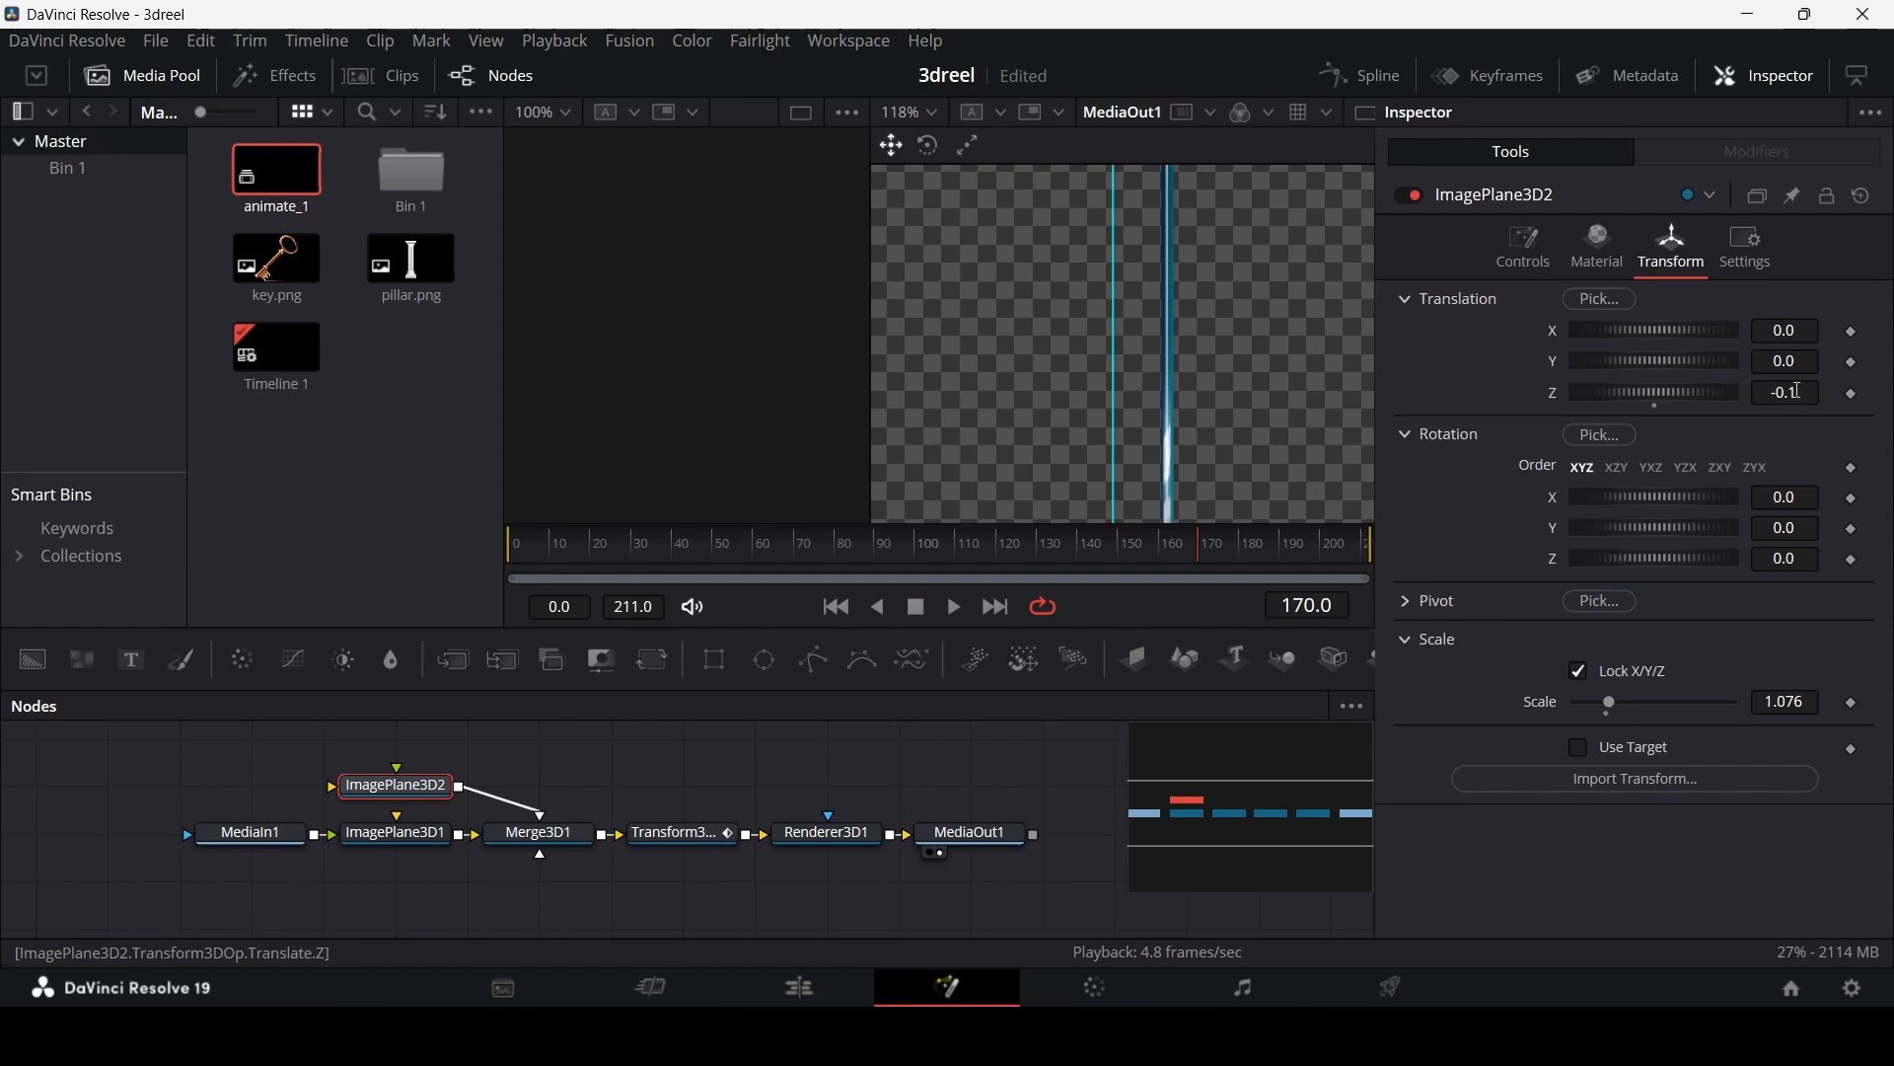
mouse_move(1790, 392)
left_mouse_down()
mouse_move(1774, 392)
mouse_move(1811, 392)
left_mouse_up()
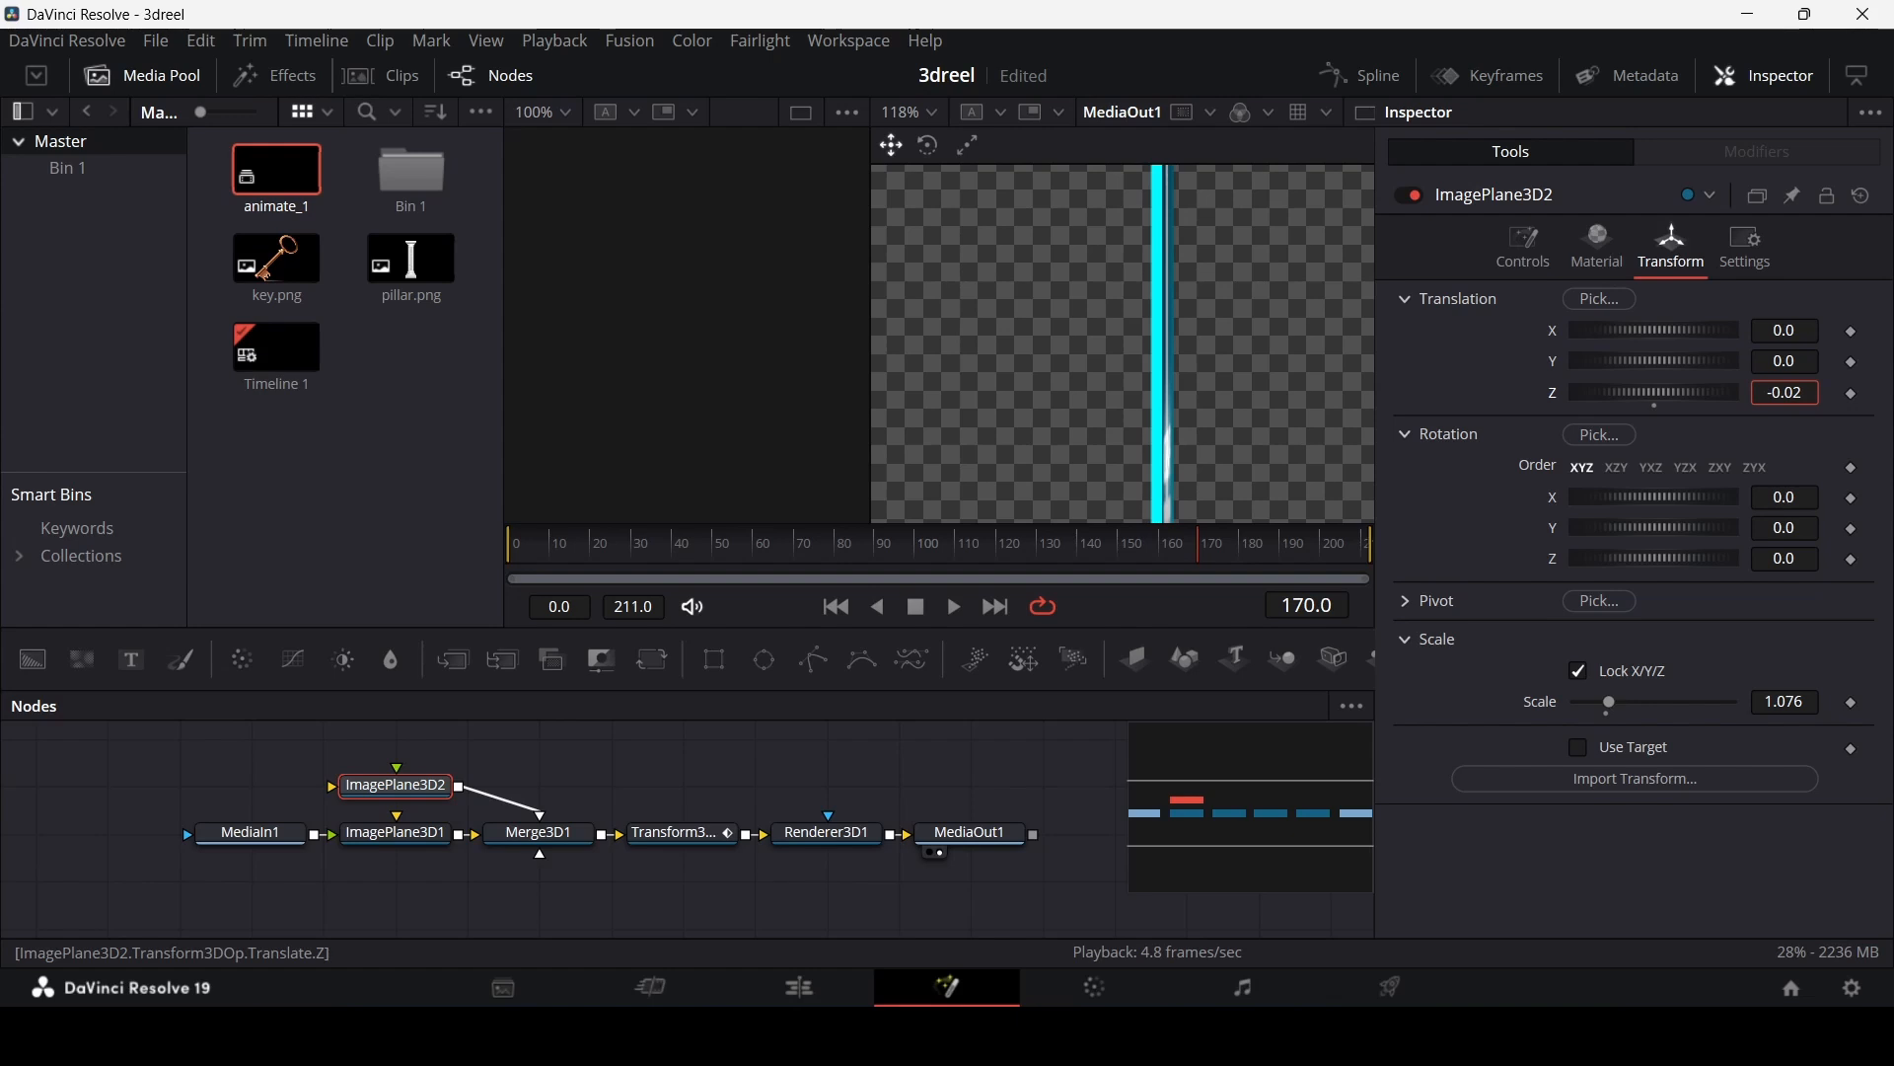
left_click(1806, 403)
type("1")
key("Tab")
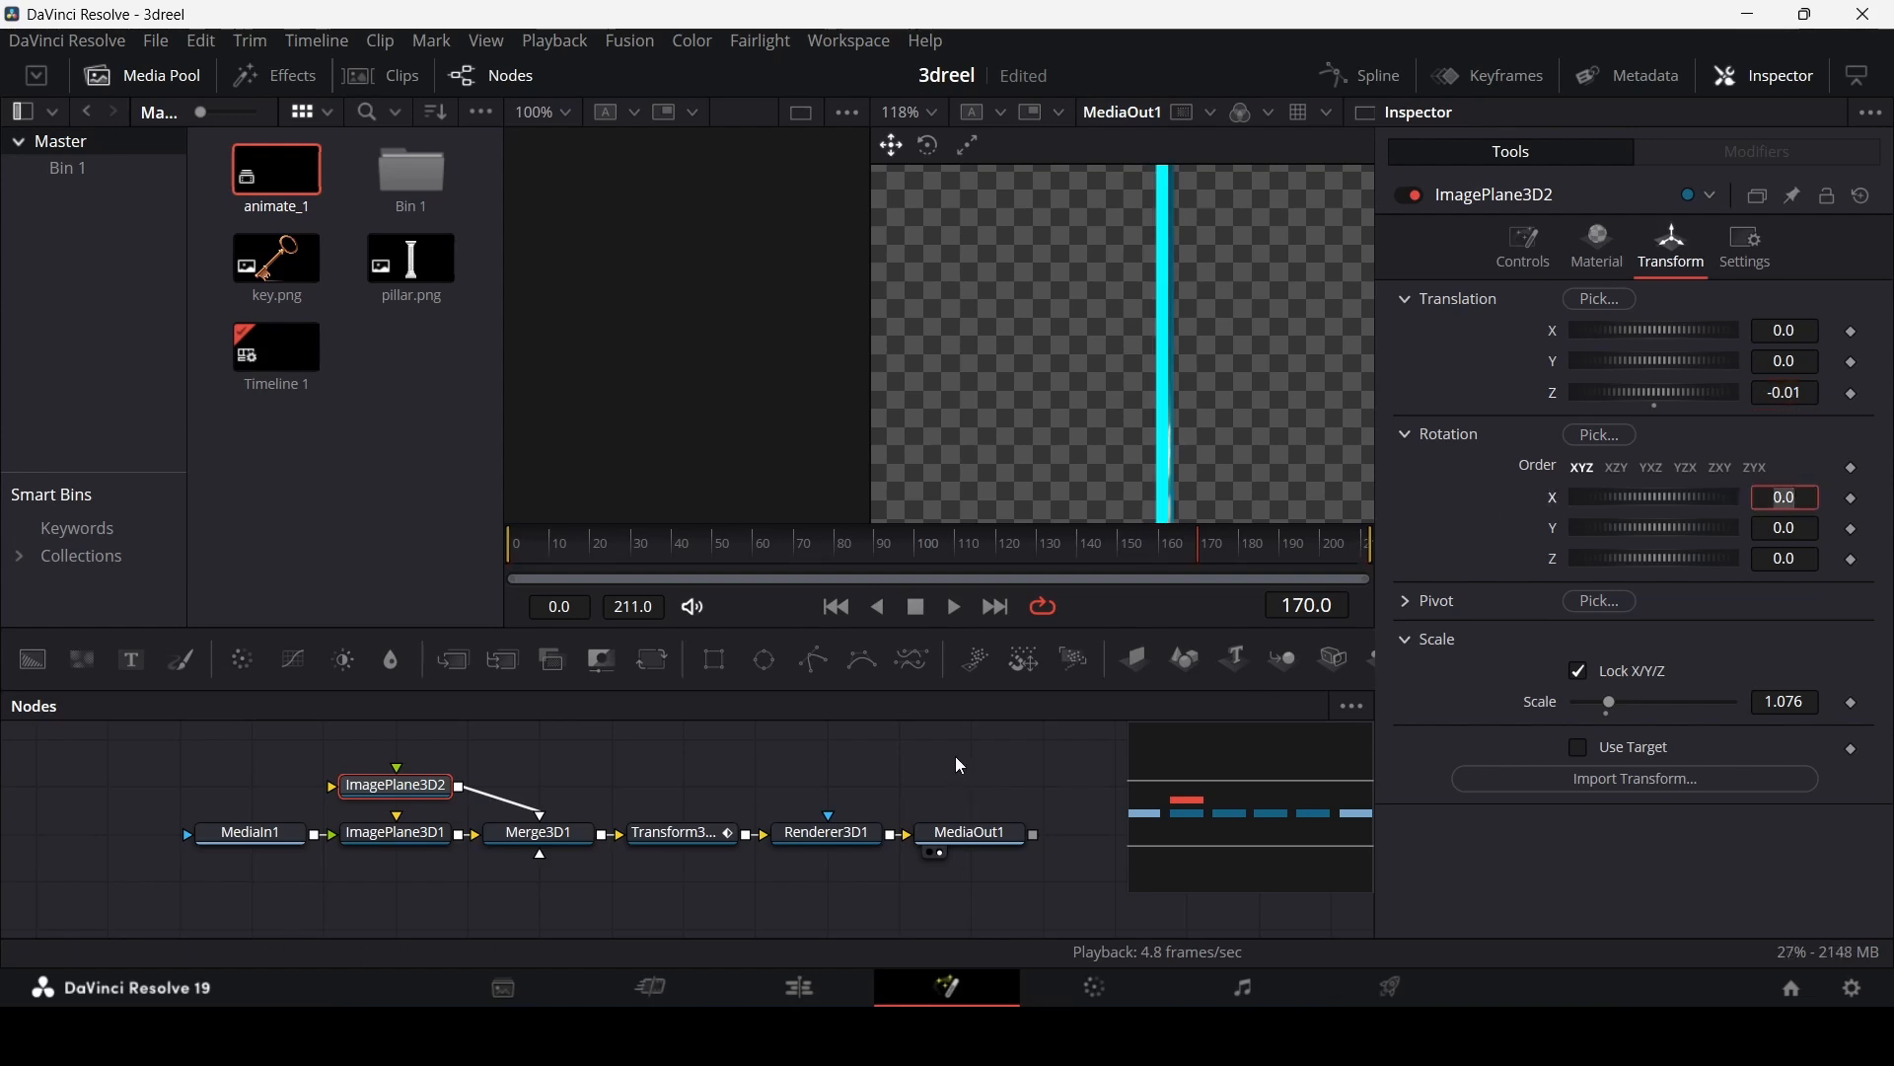
Step: Set Transform3D1's Y rotation to 375.6 at frame 170 and its Z rotation to -5.2 at frame 211
left_click(681, 834)
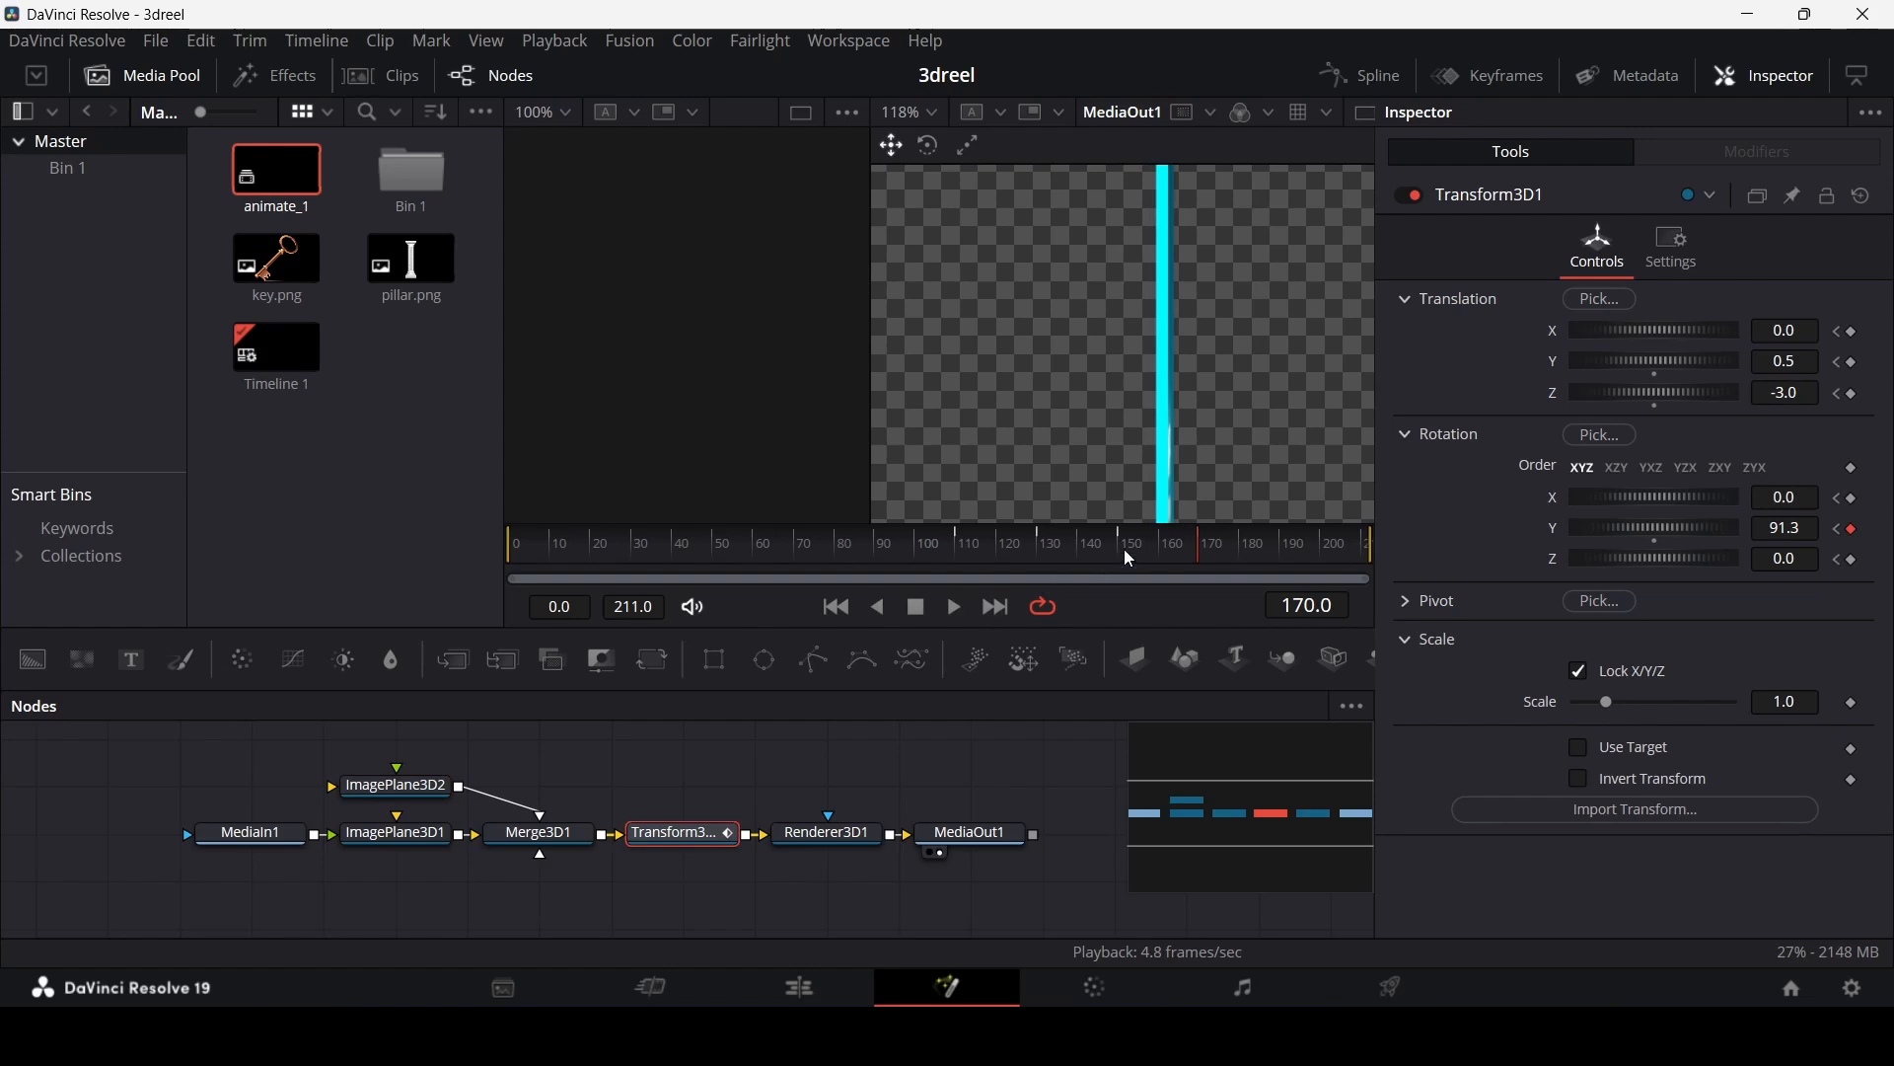
key("ctrl+f")
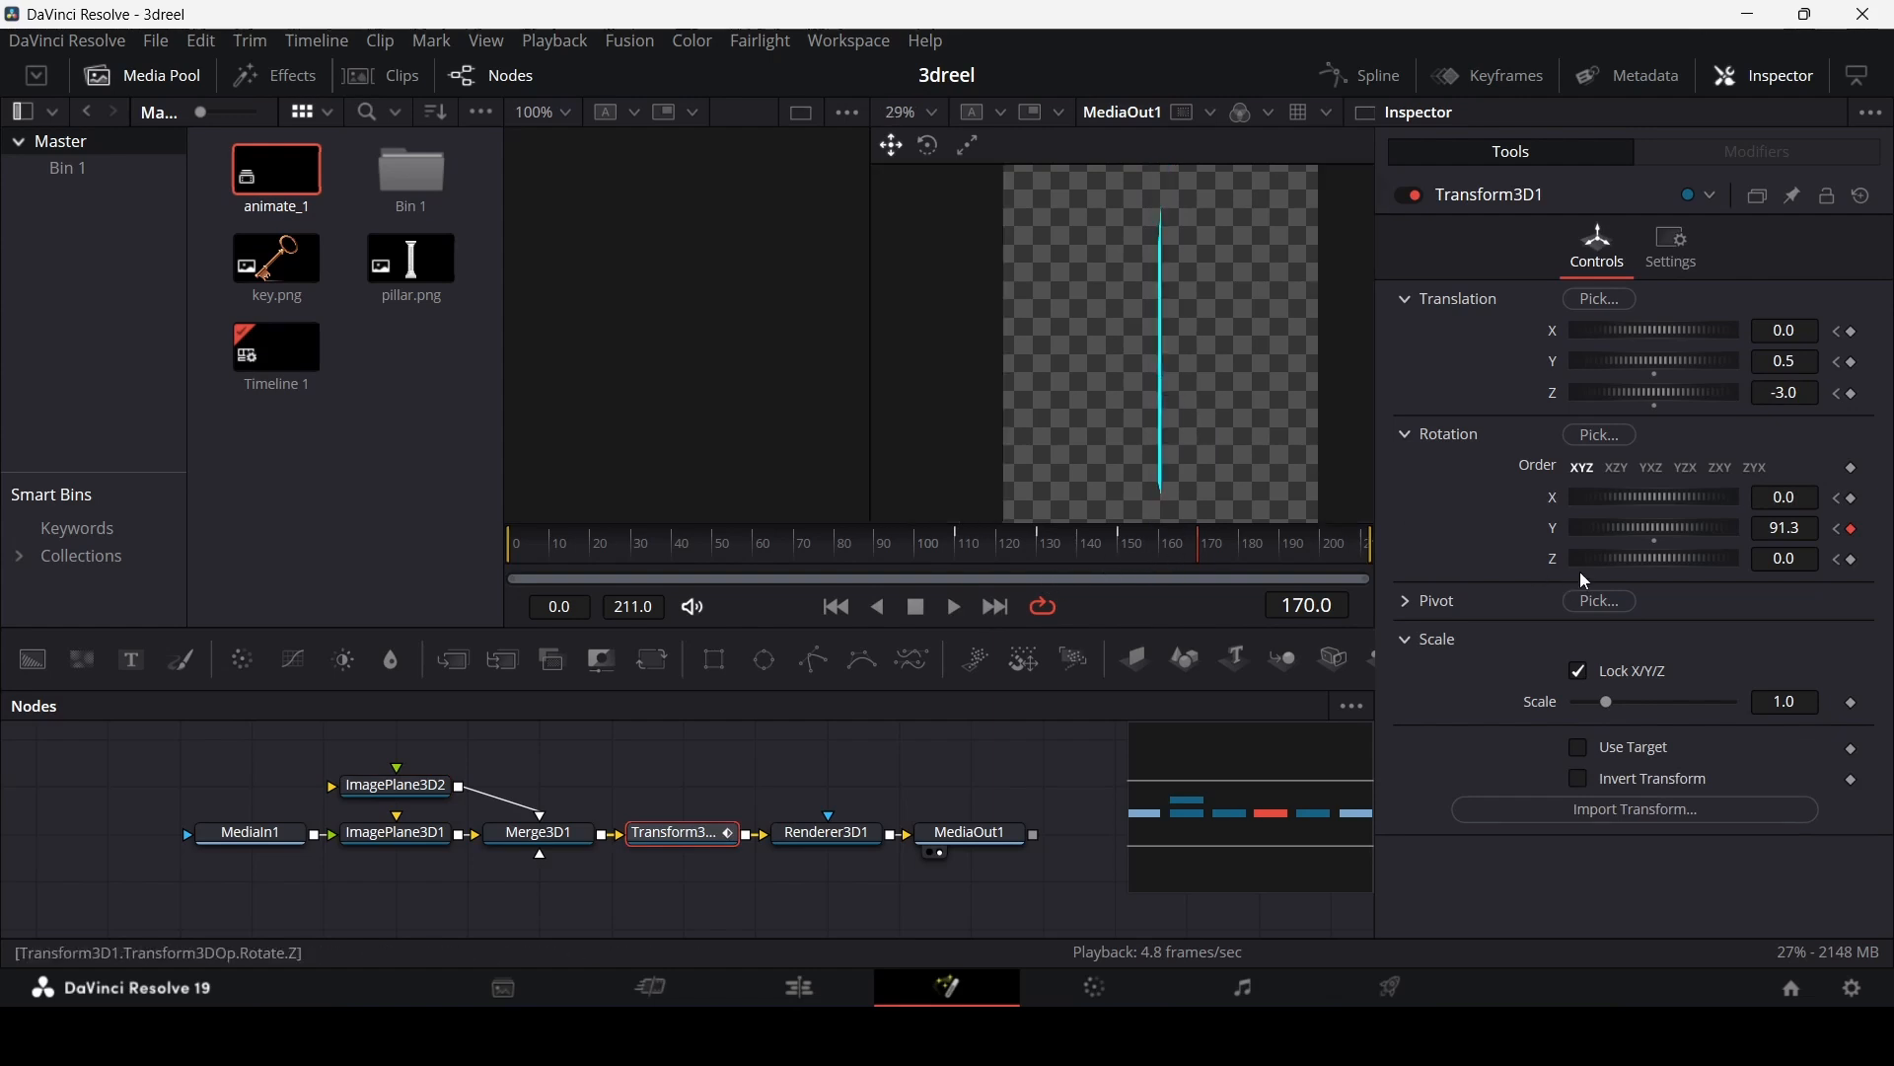
left_click_drag(1652, 529, 1792, 535)
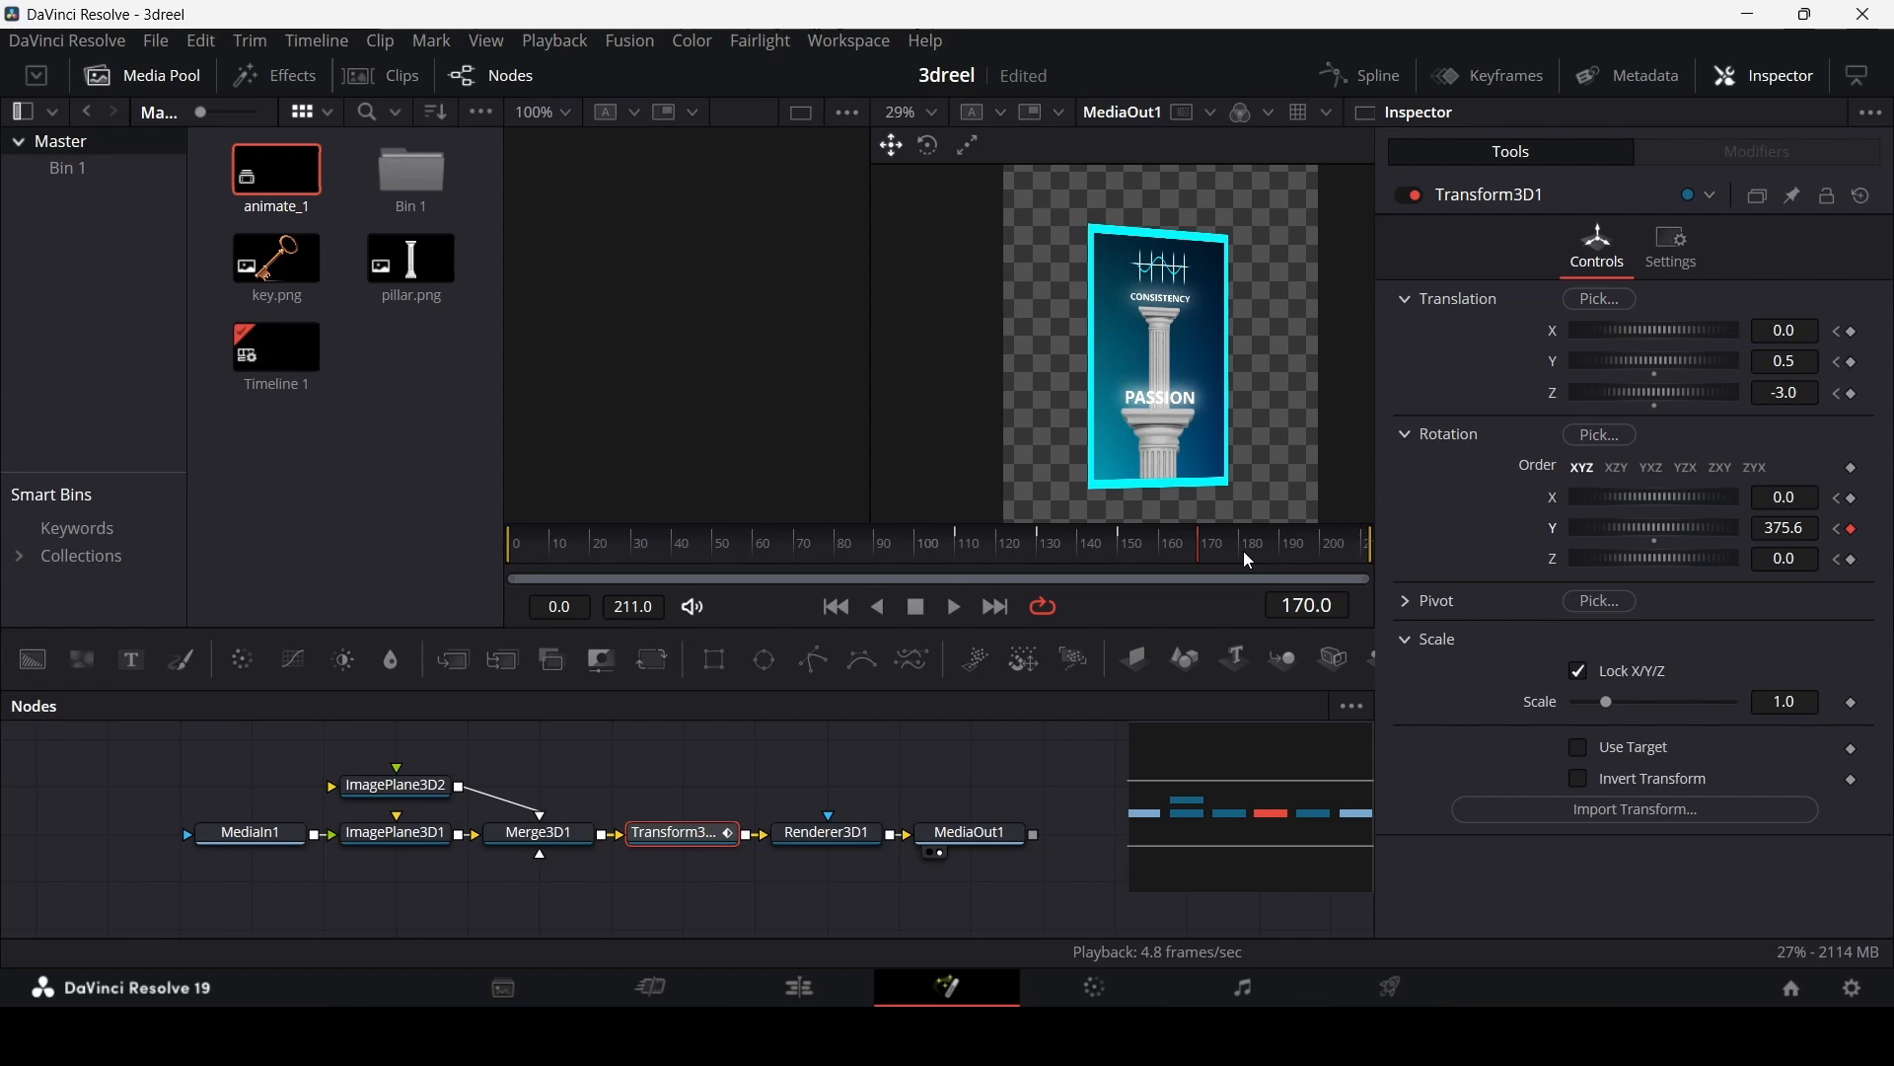
left_click_drag(1264, 553, 1410, 578)
left_click_drag(1654, 560, 1650, 560)
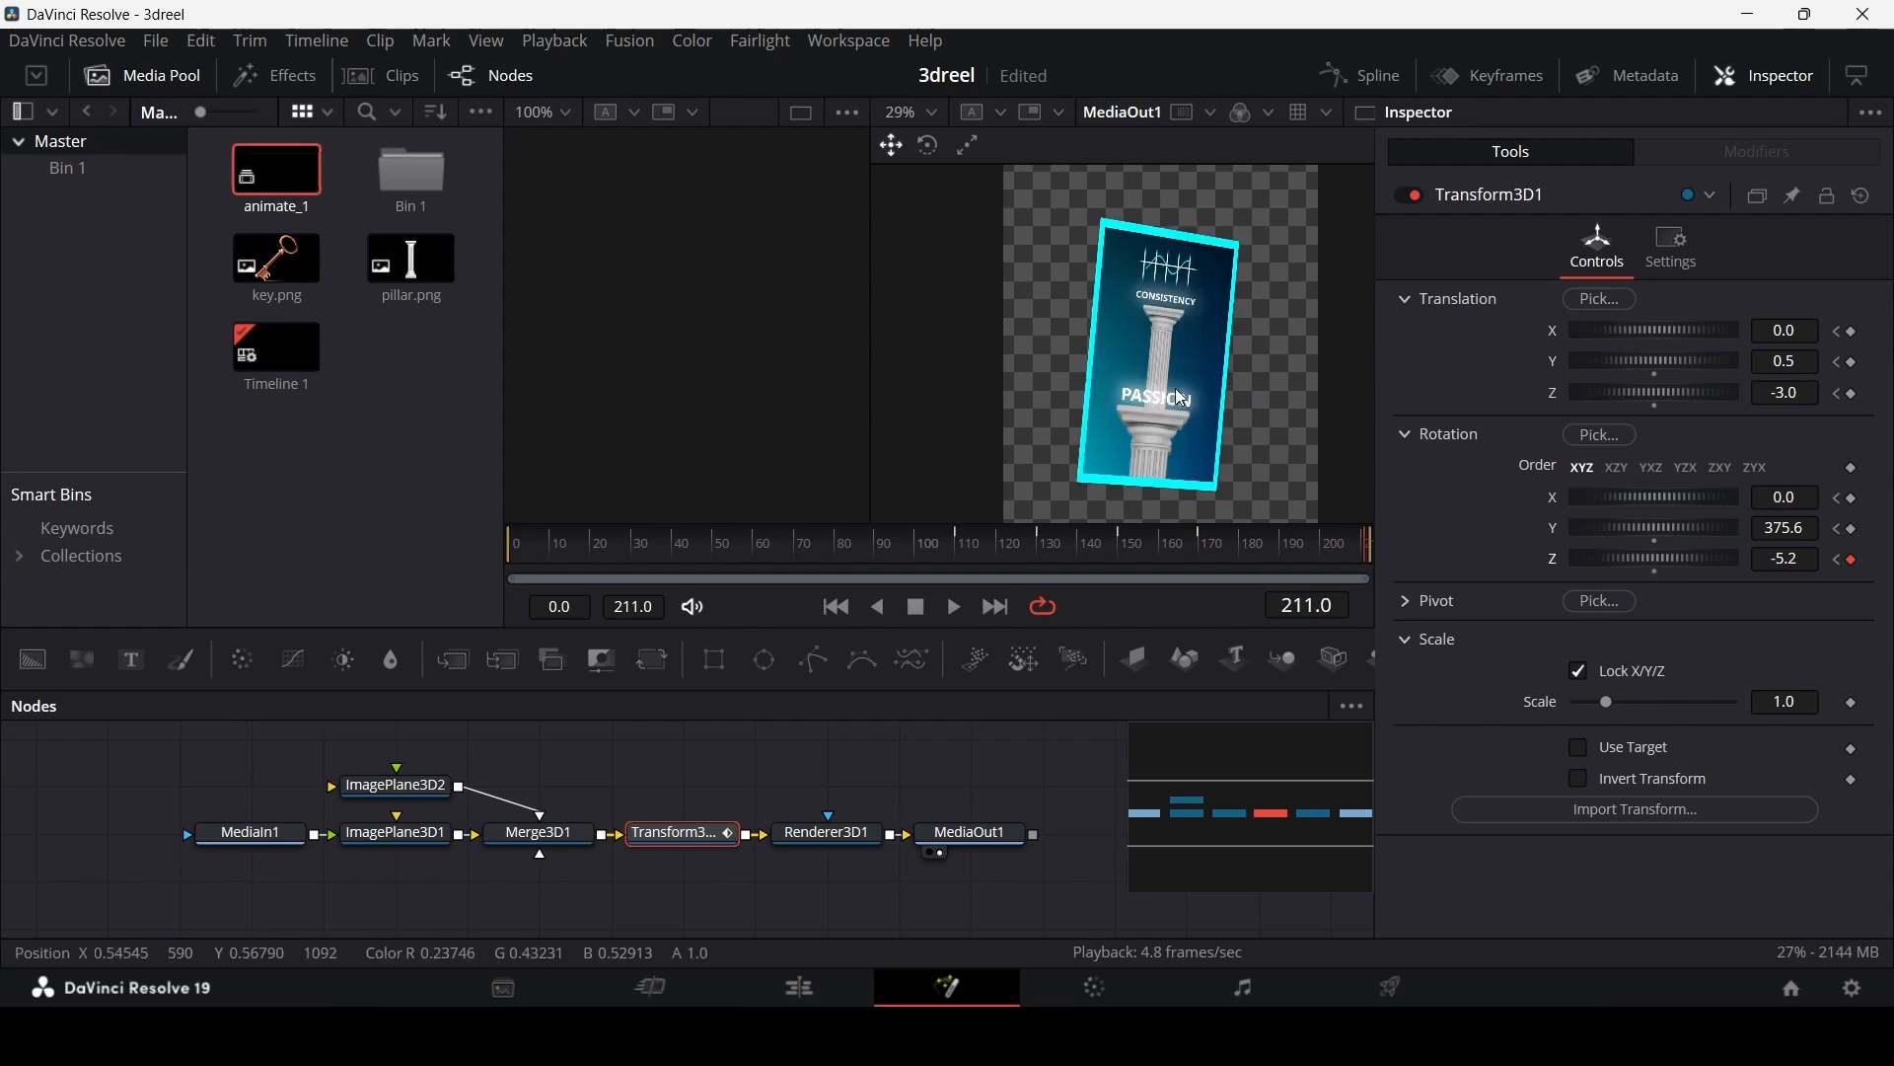
Step: Set the timeline playback resolution to Quarter and play back the rotating frame animation
left_click(955, 544)
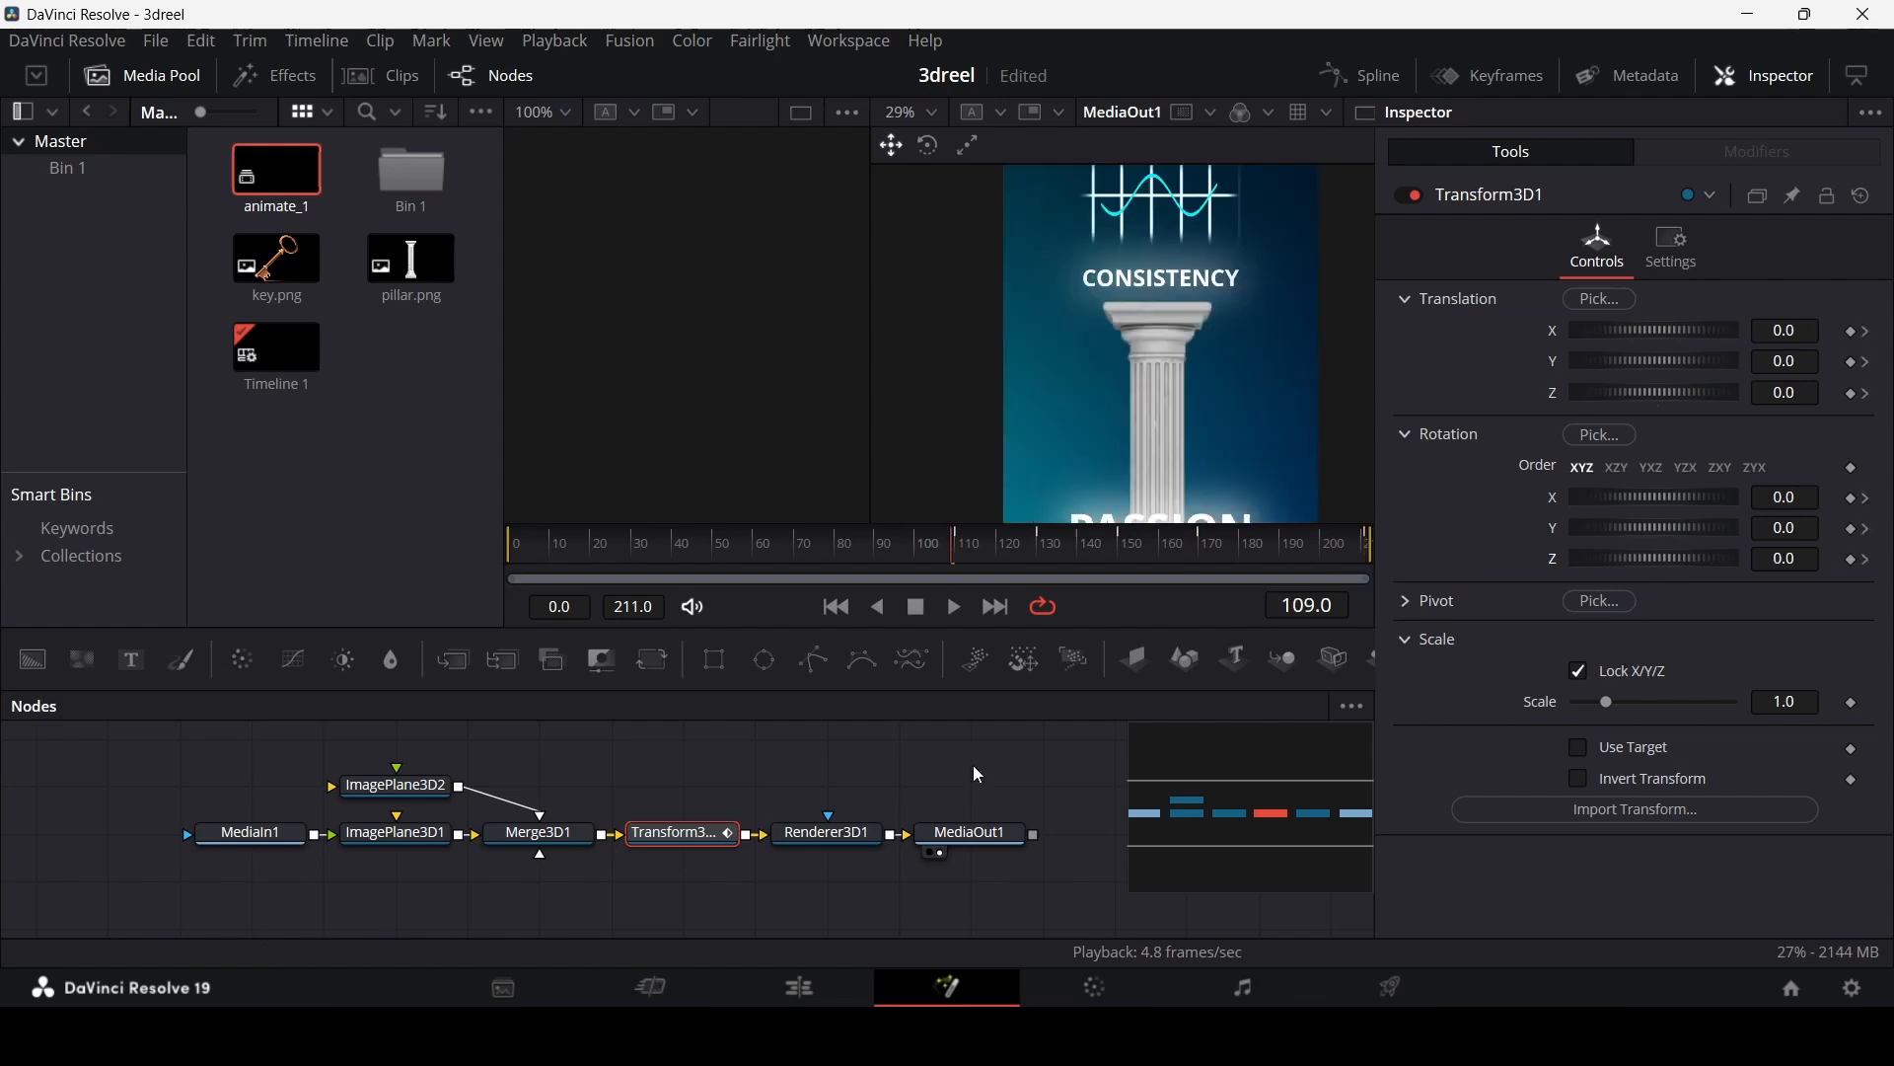
left_click(577, 43)
mouse_move(728, 126)
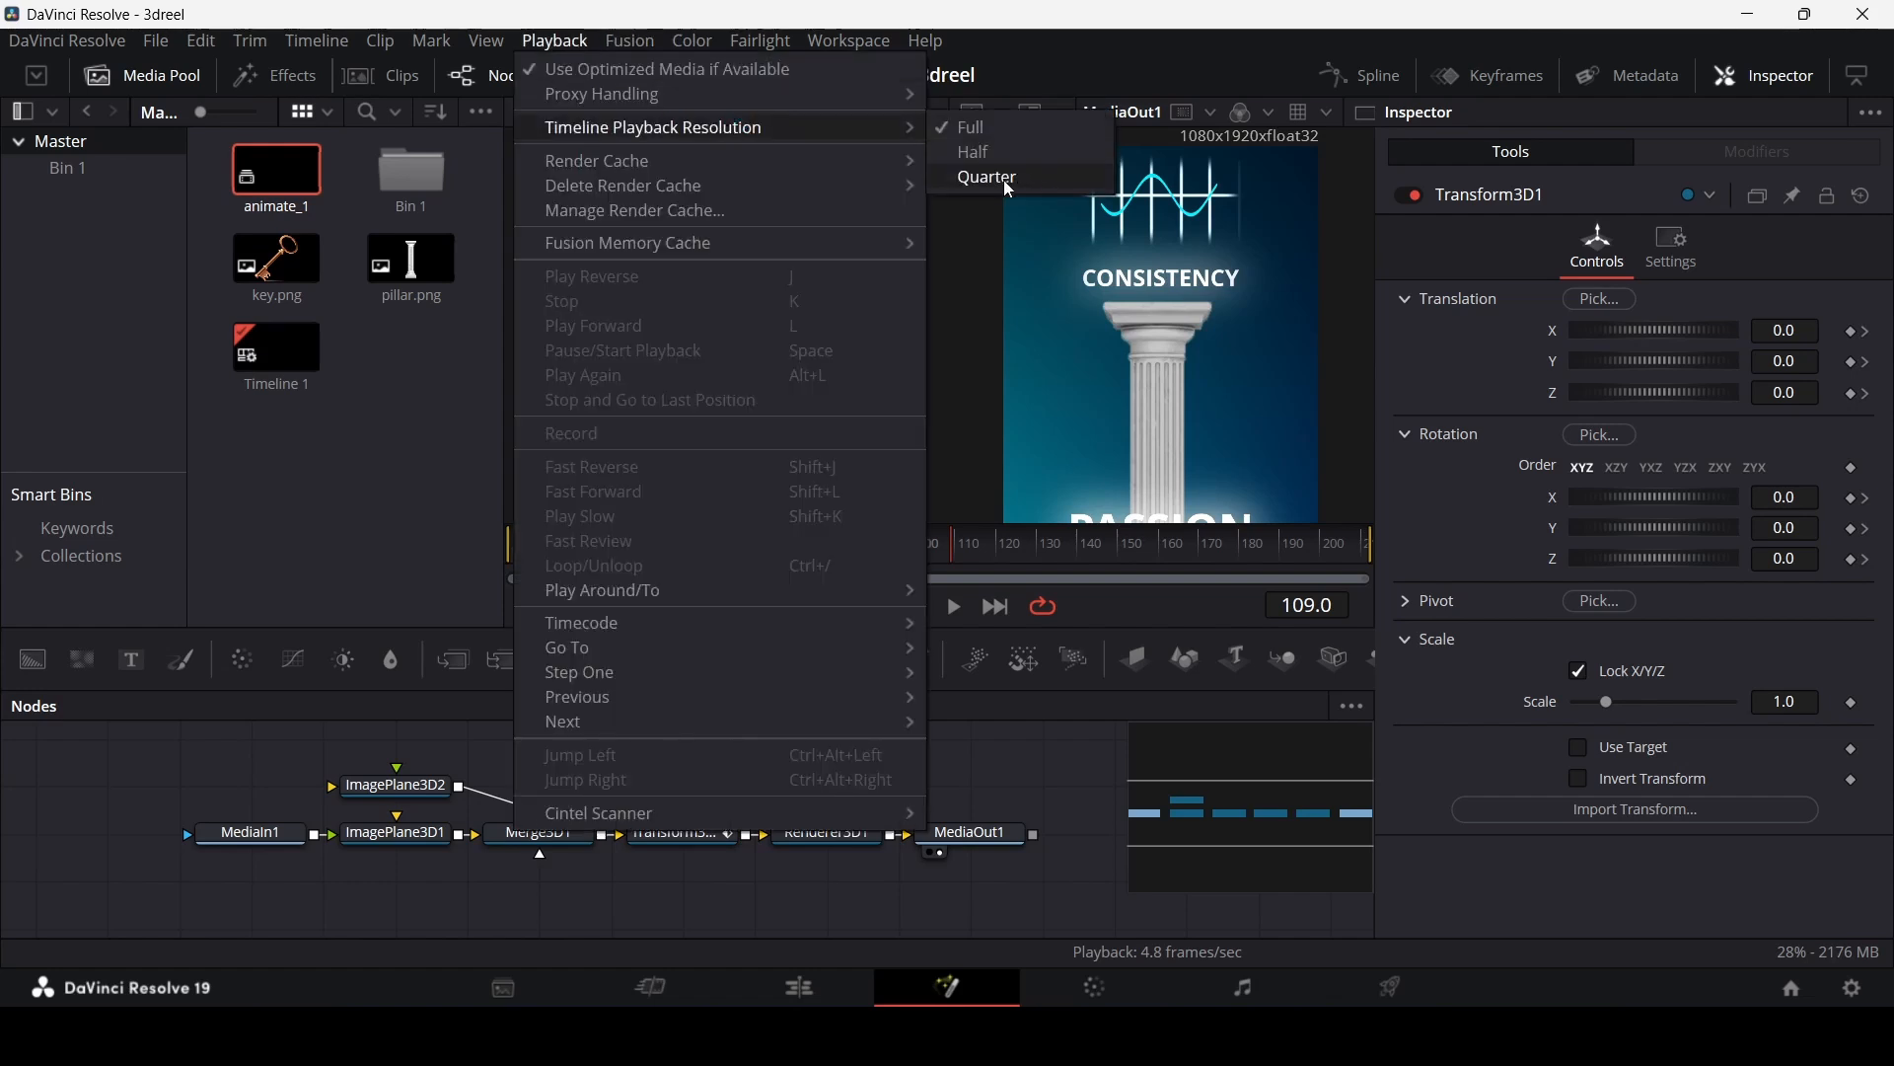
left_click(1046, 179)
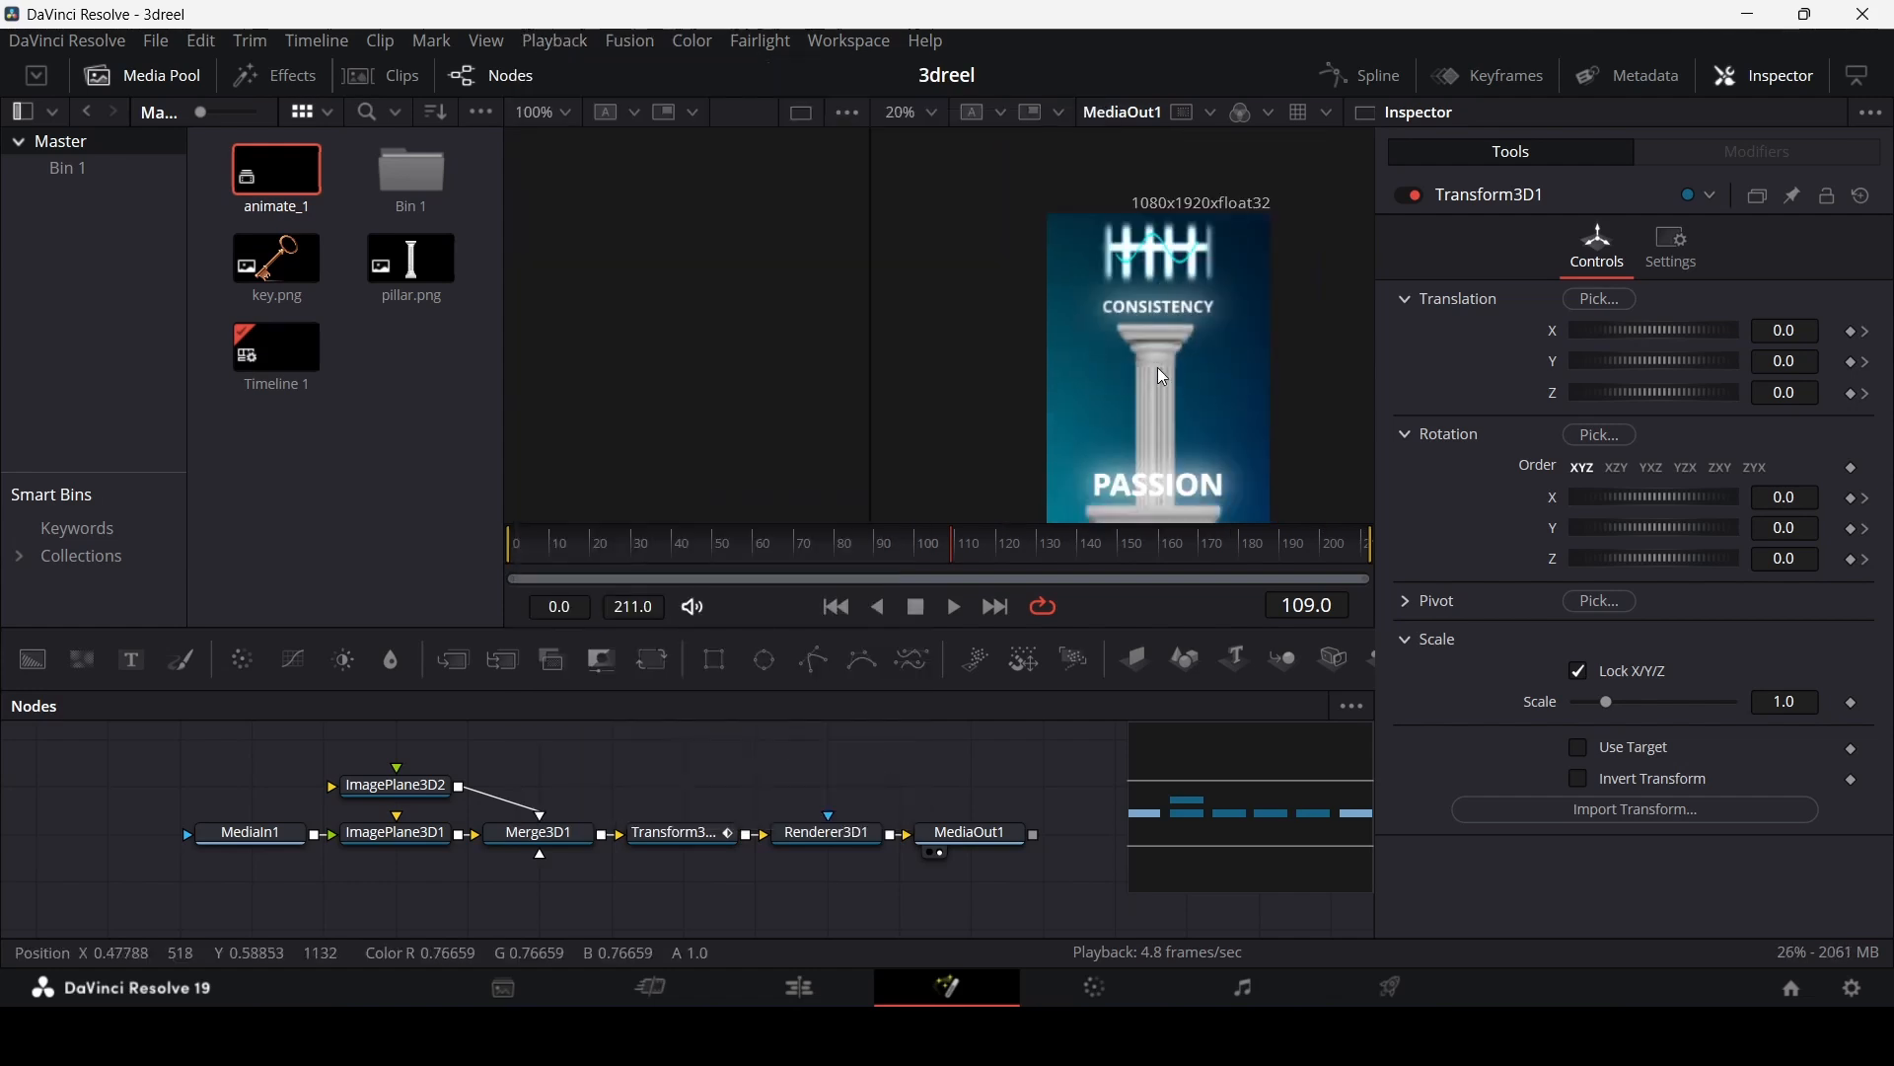
scroll(1159, 363, "down", 2)
key("space")
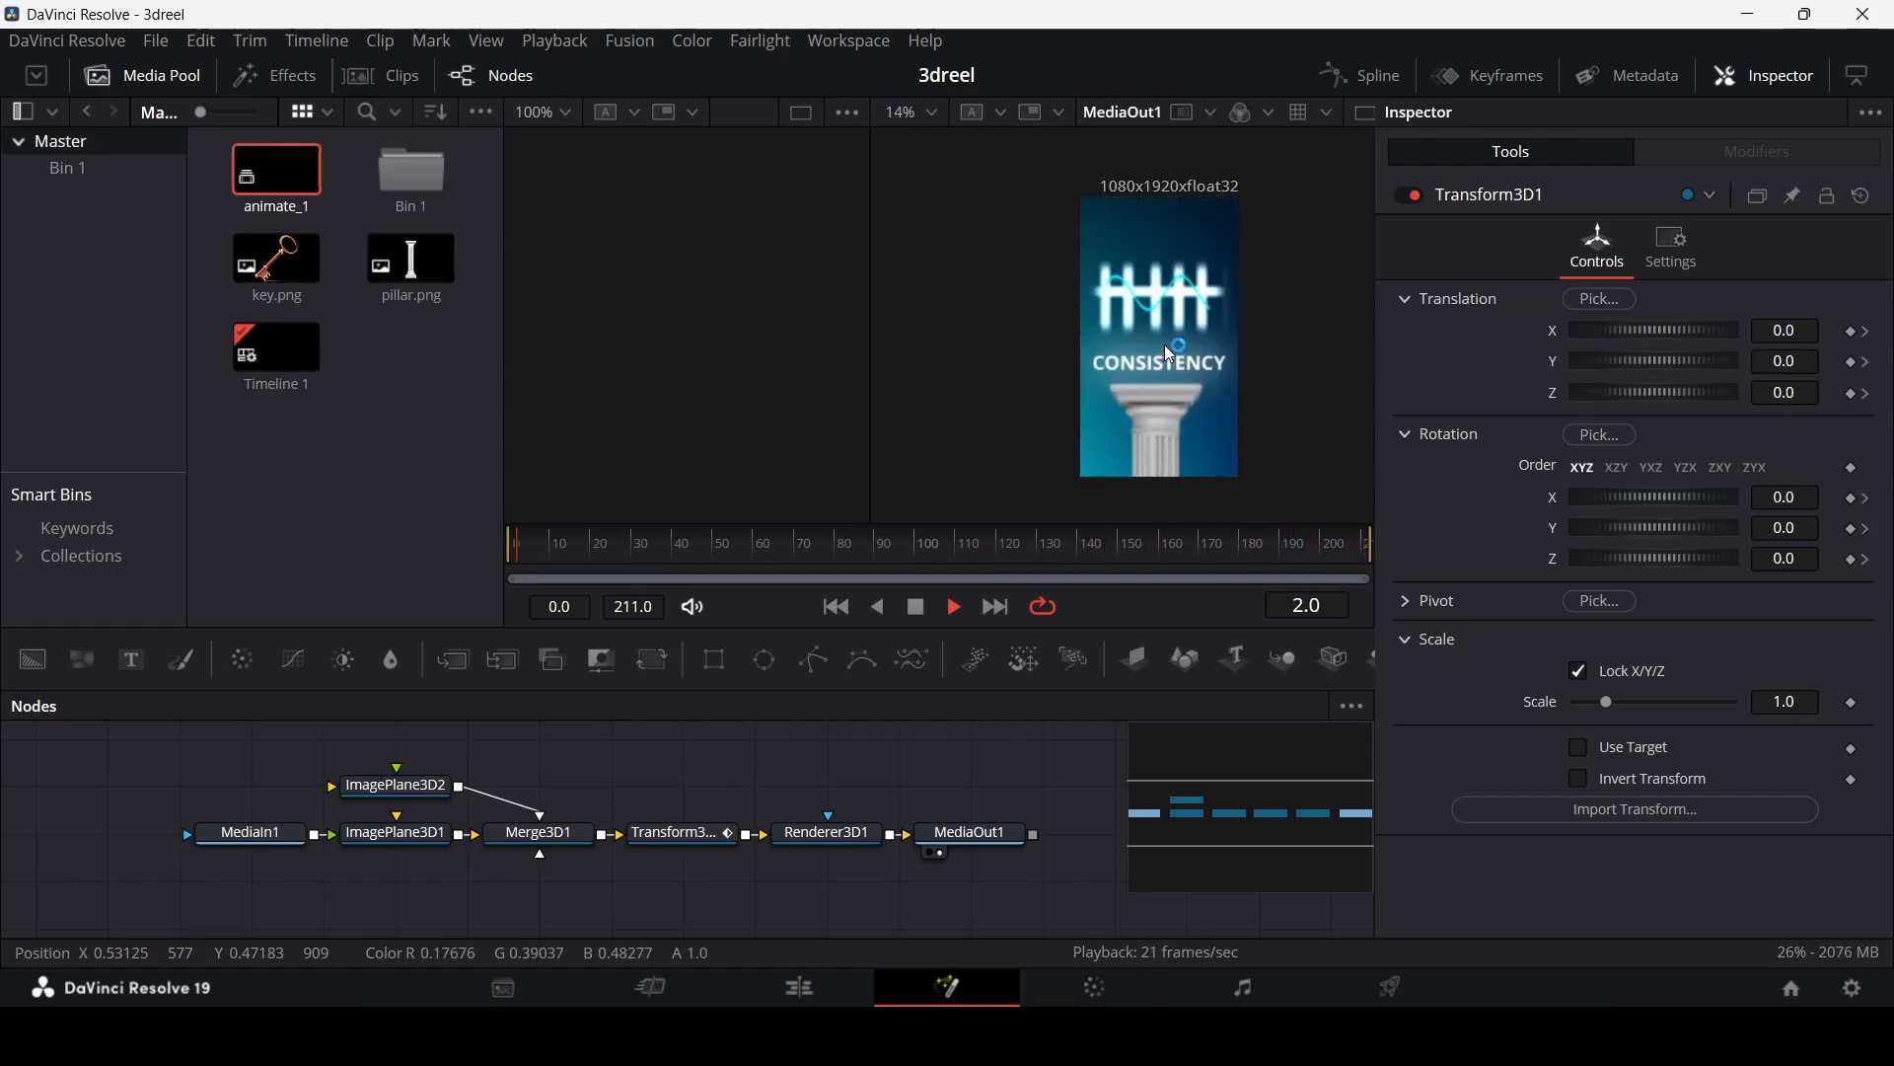
key("space")
Step: On the edit timeline, move the last Fusion composition up to Video 3 and place a copy of the SUCCESS text beneath it on Video 2
left_click(799, 988)
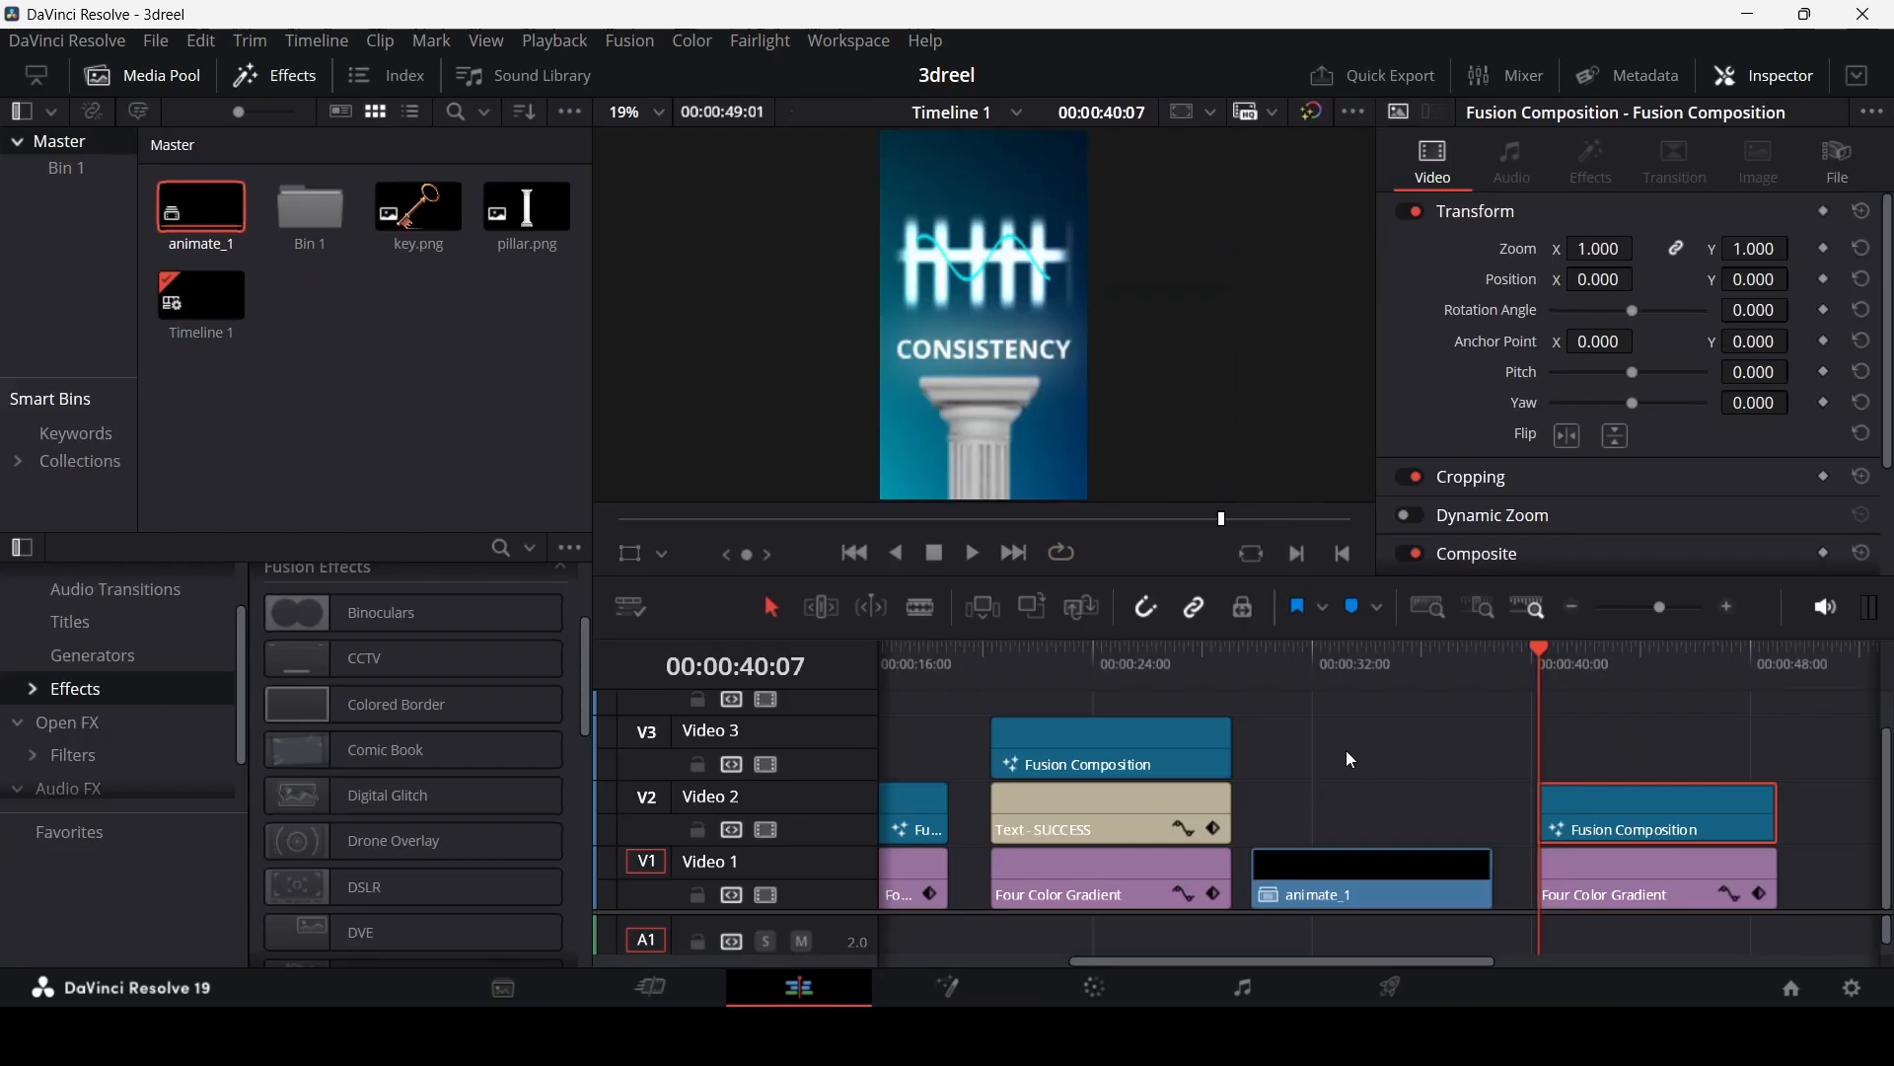
left_click_drag(1599, 812, 1584, 765)
left_click(1113, 813)
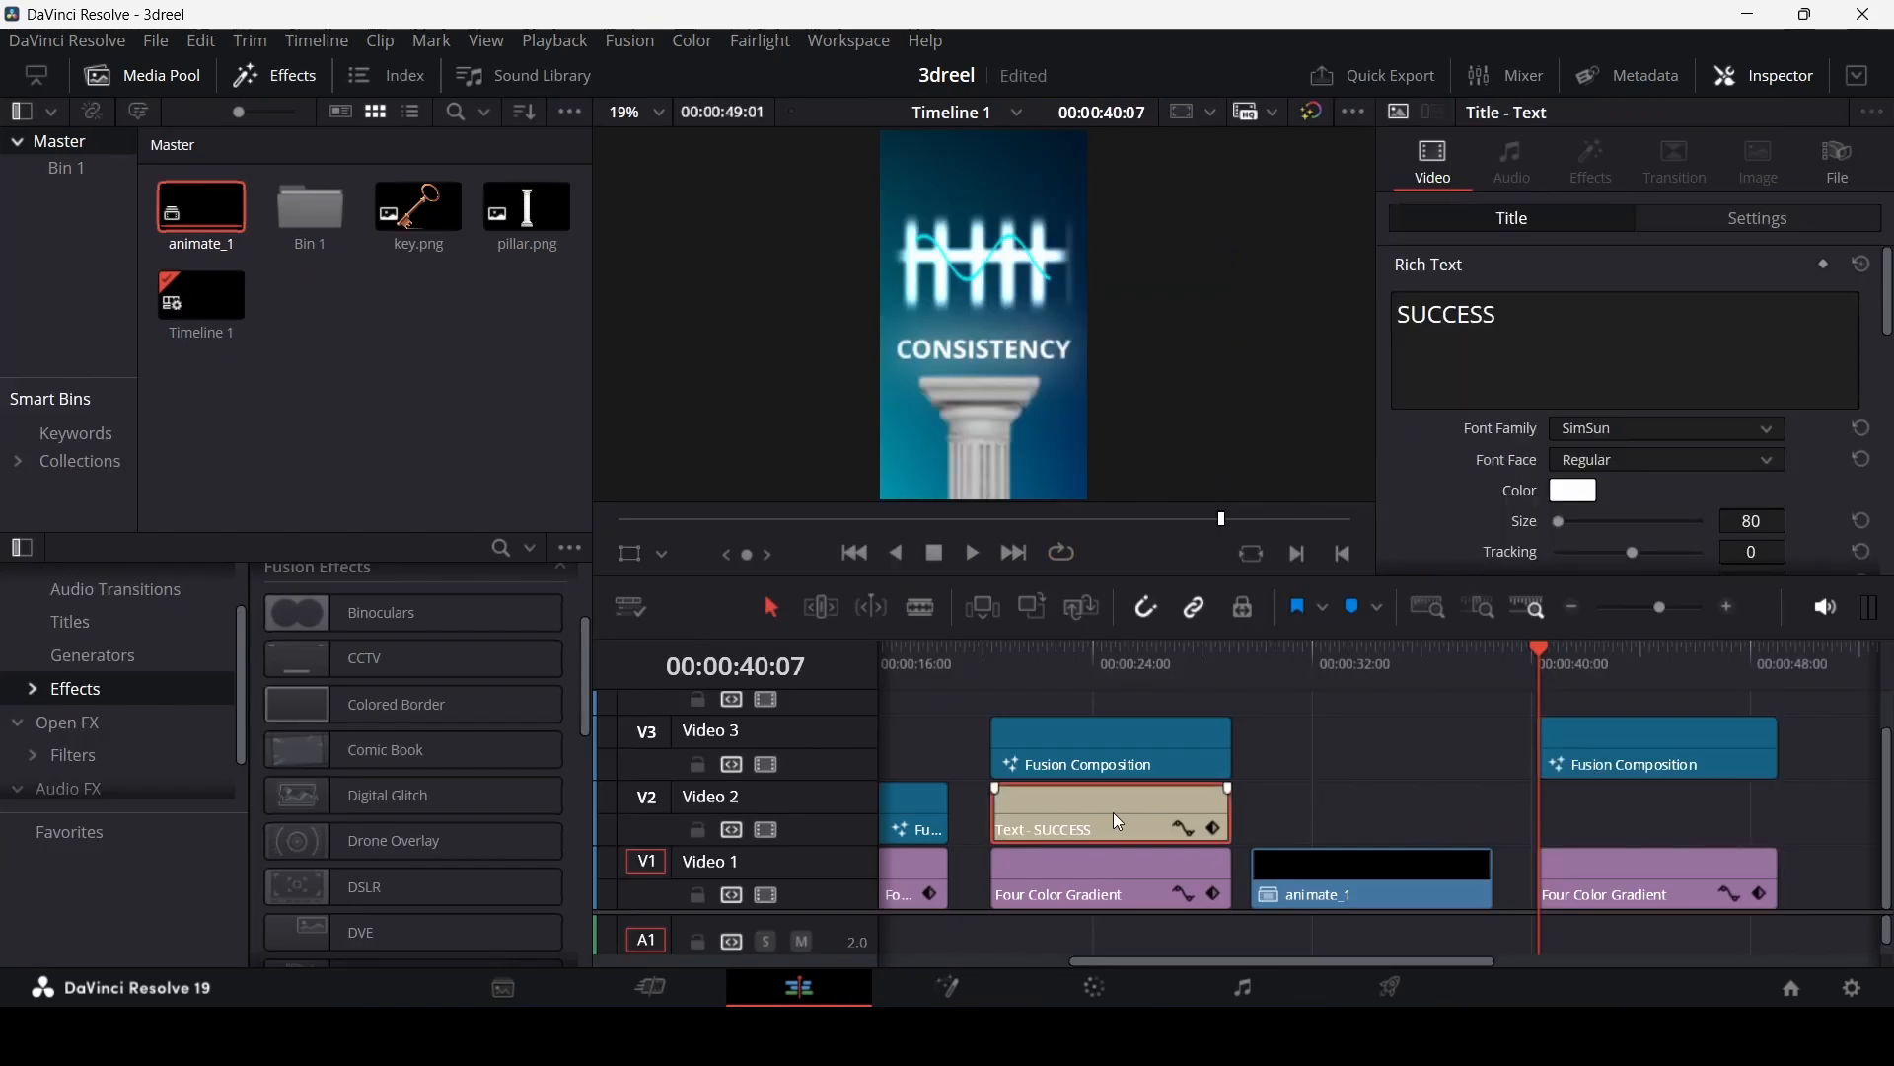
left_click_drag(1091, 809, 1640, 808)
Step: Play back the stacked clips to review the framed pillar animation with the SUCCESS title and gradient background
left_click(1803, 746)
key("space")
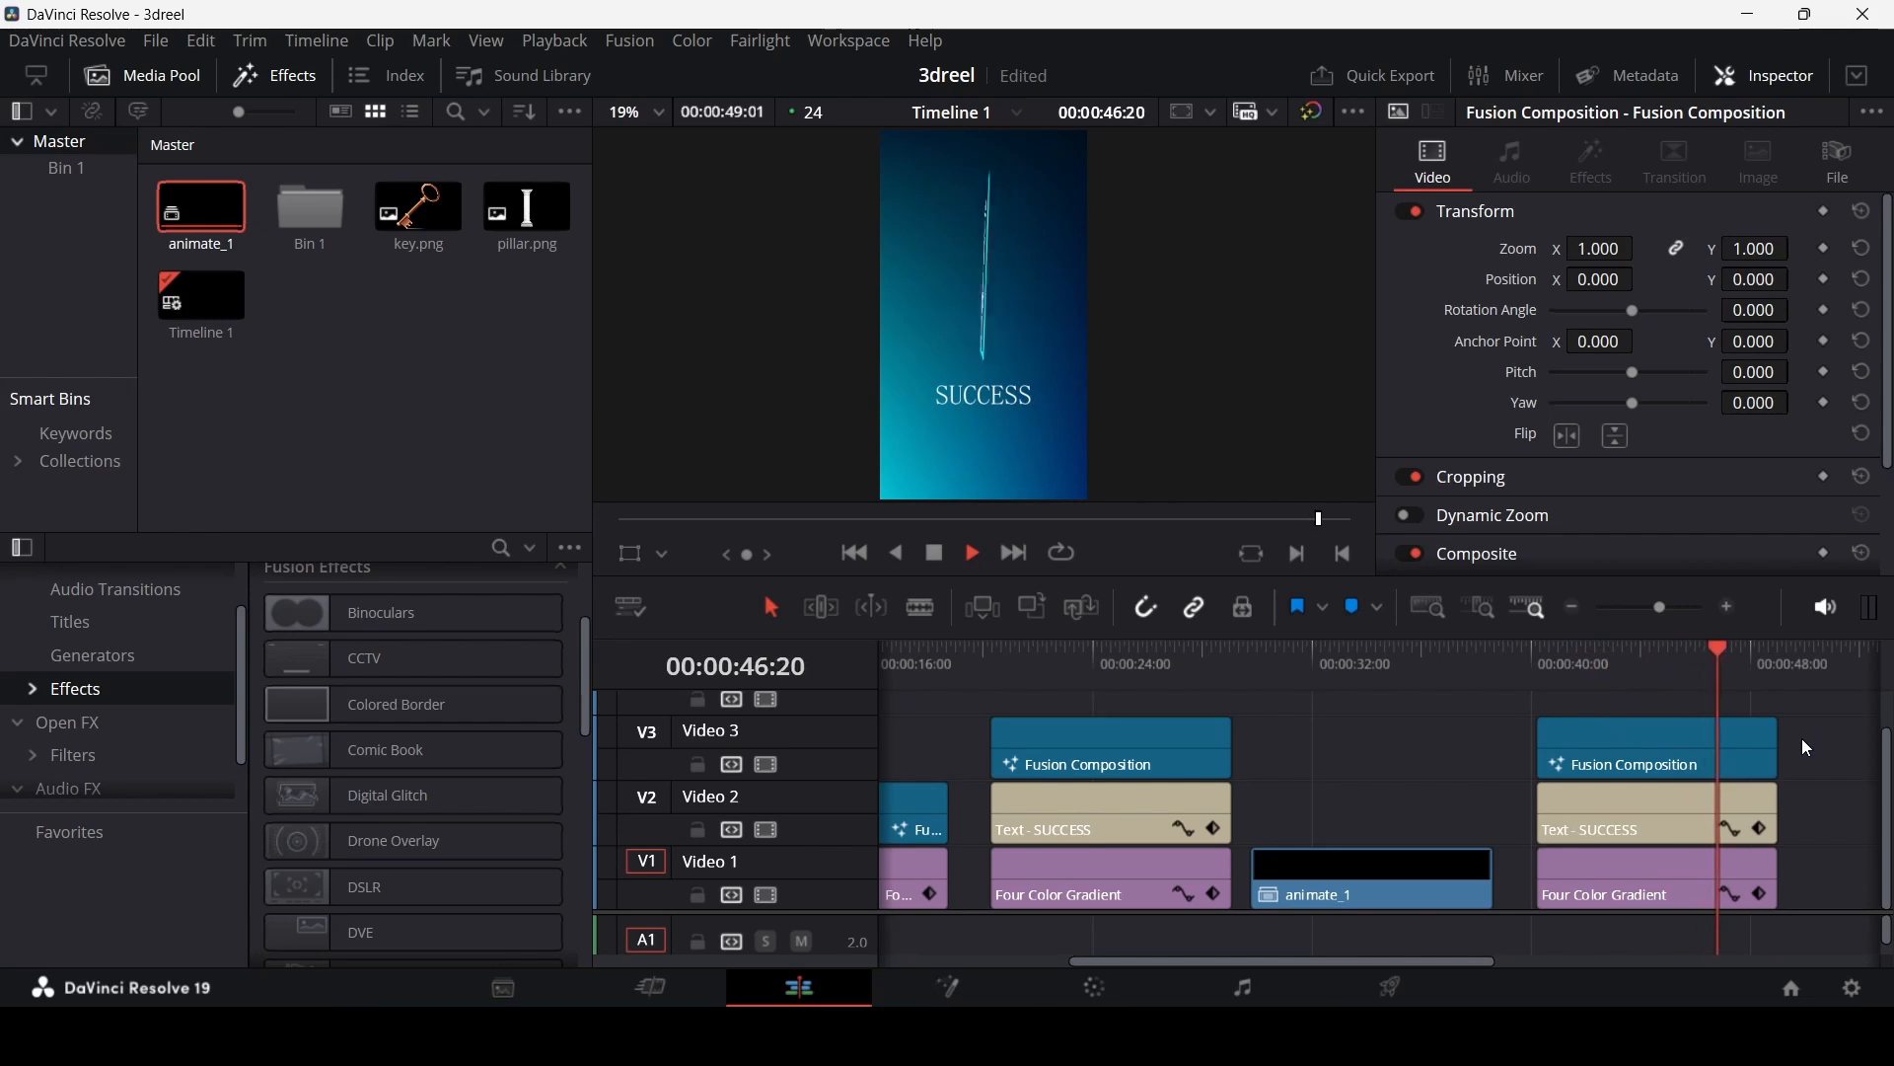
key("space")
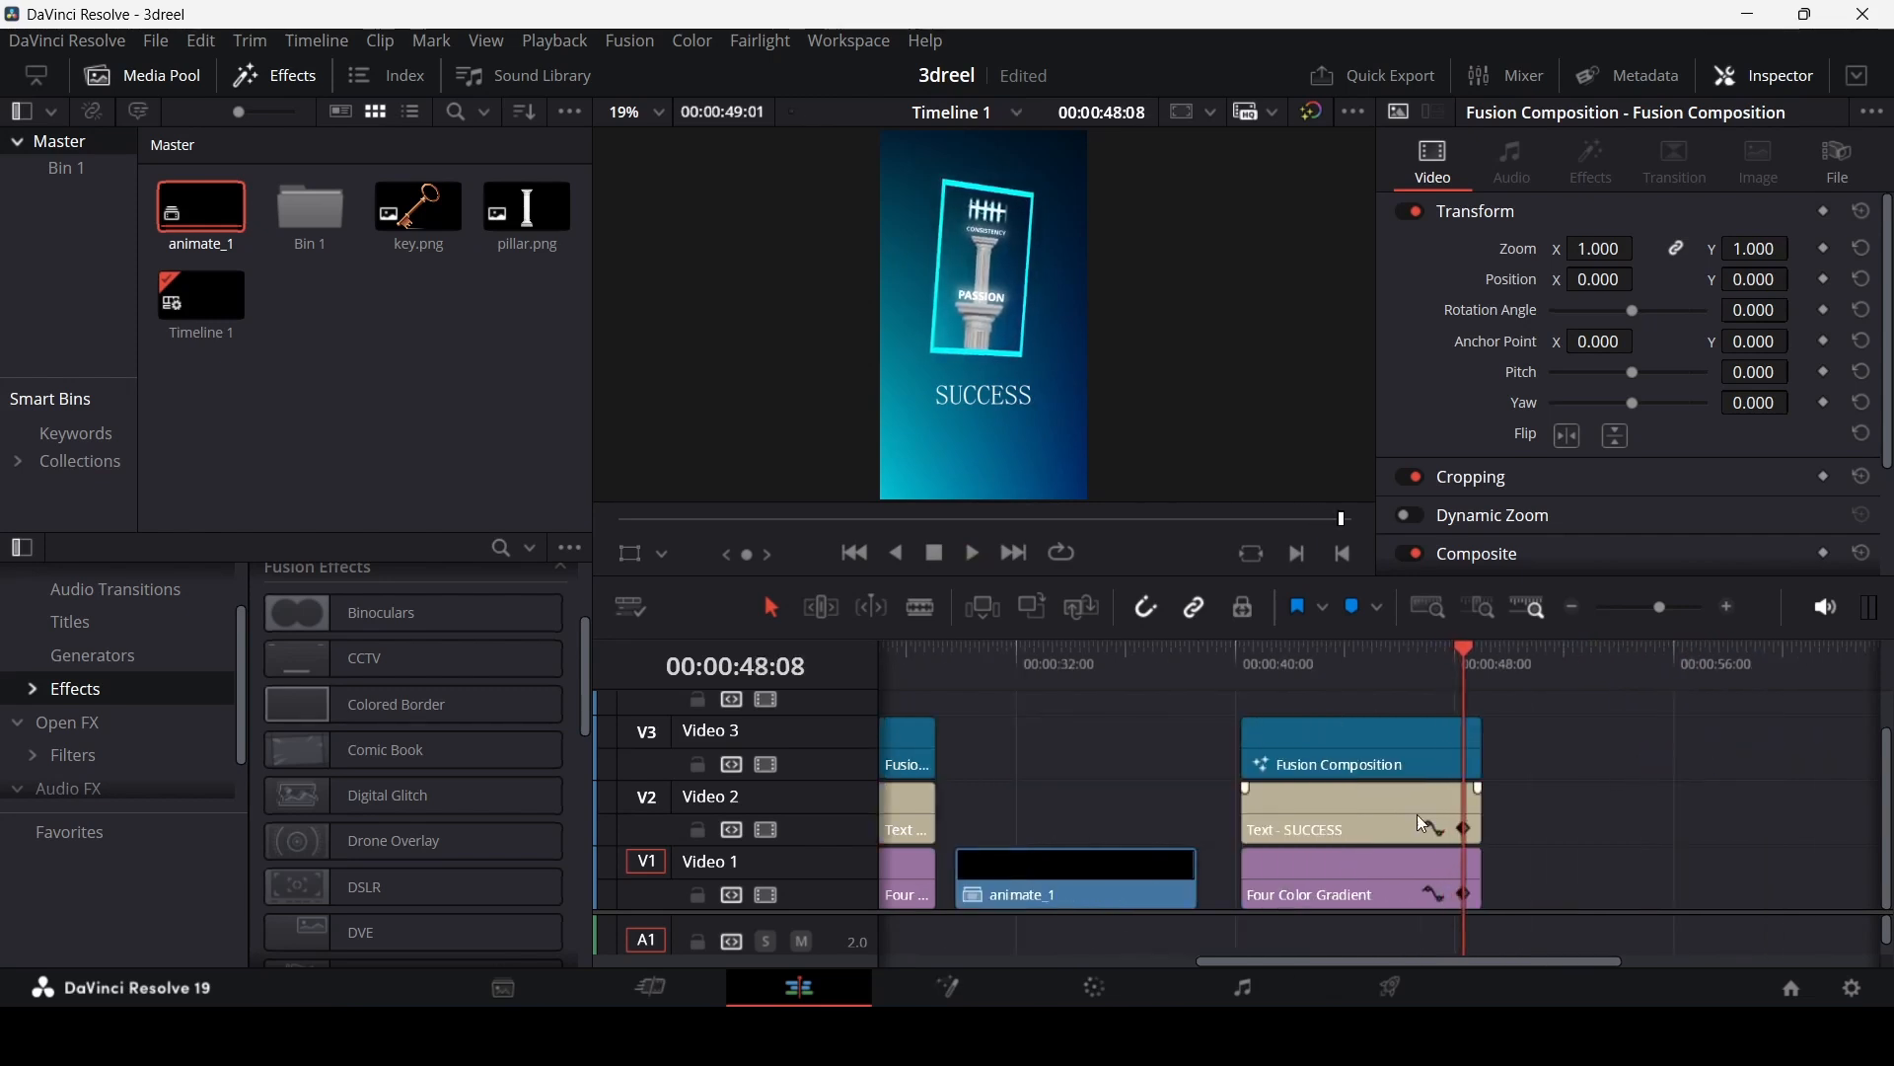
left_click(1364, 825)
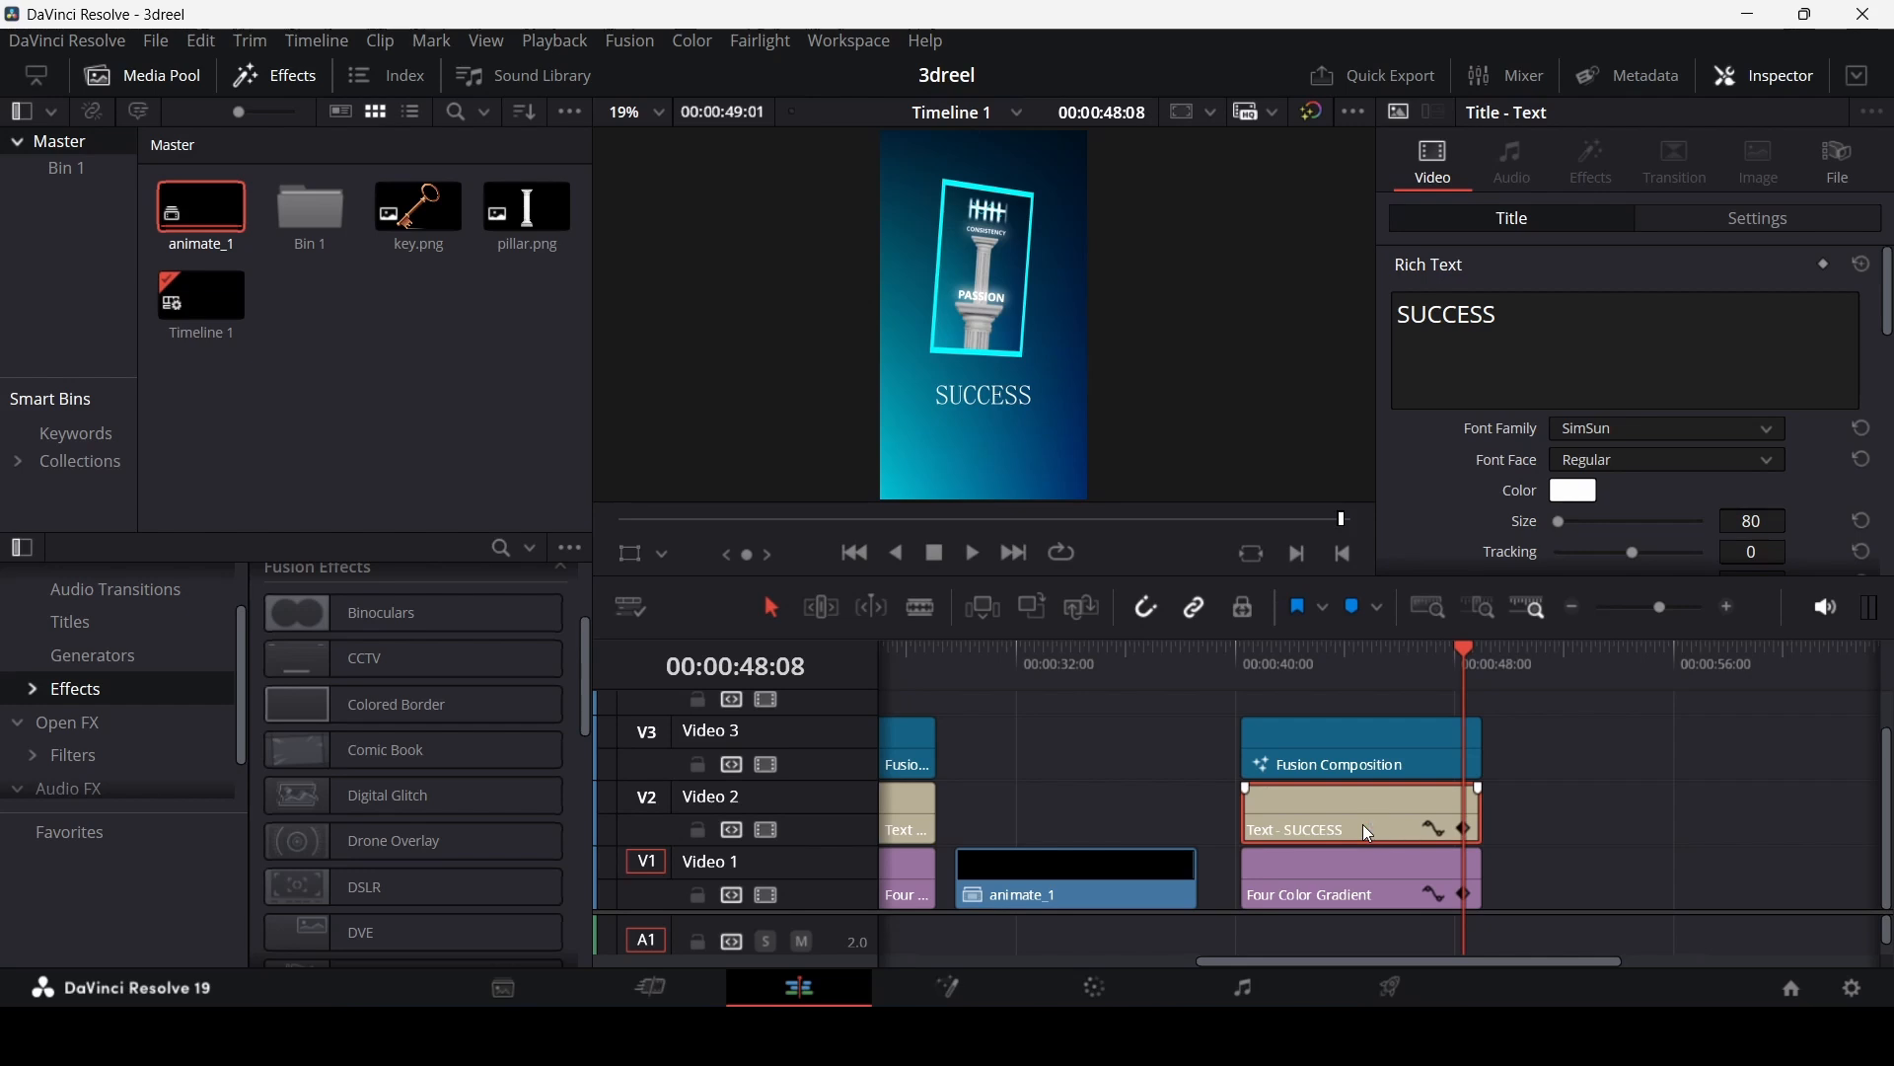
left_click(1289, 659)
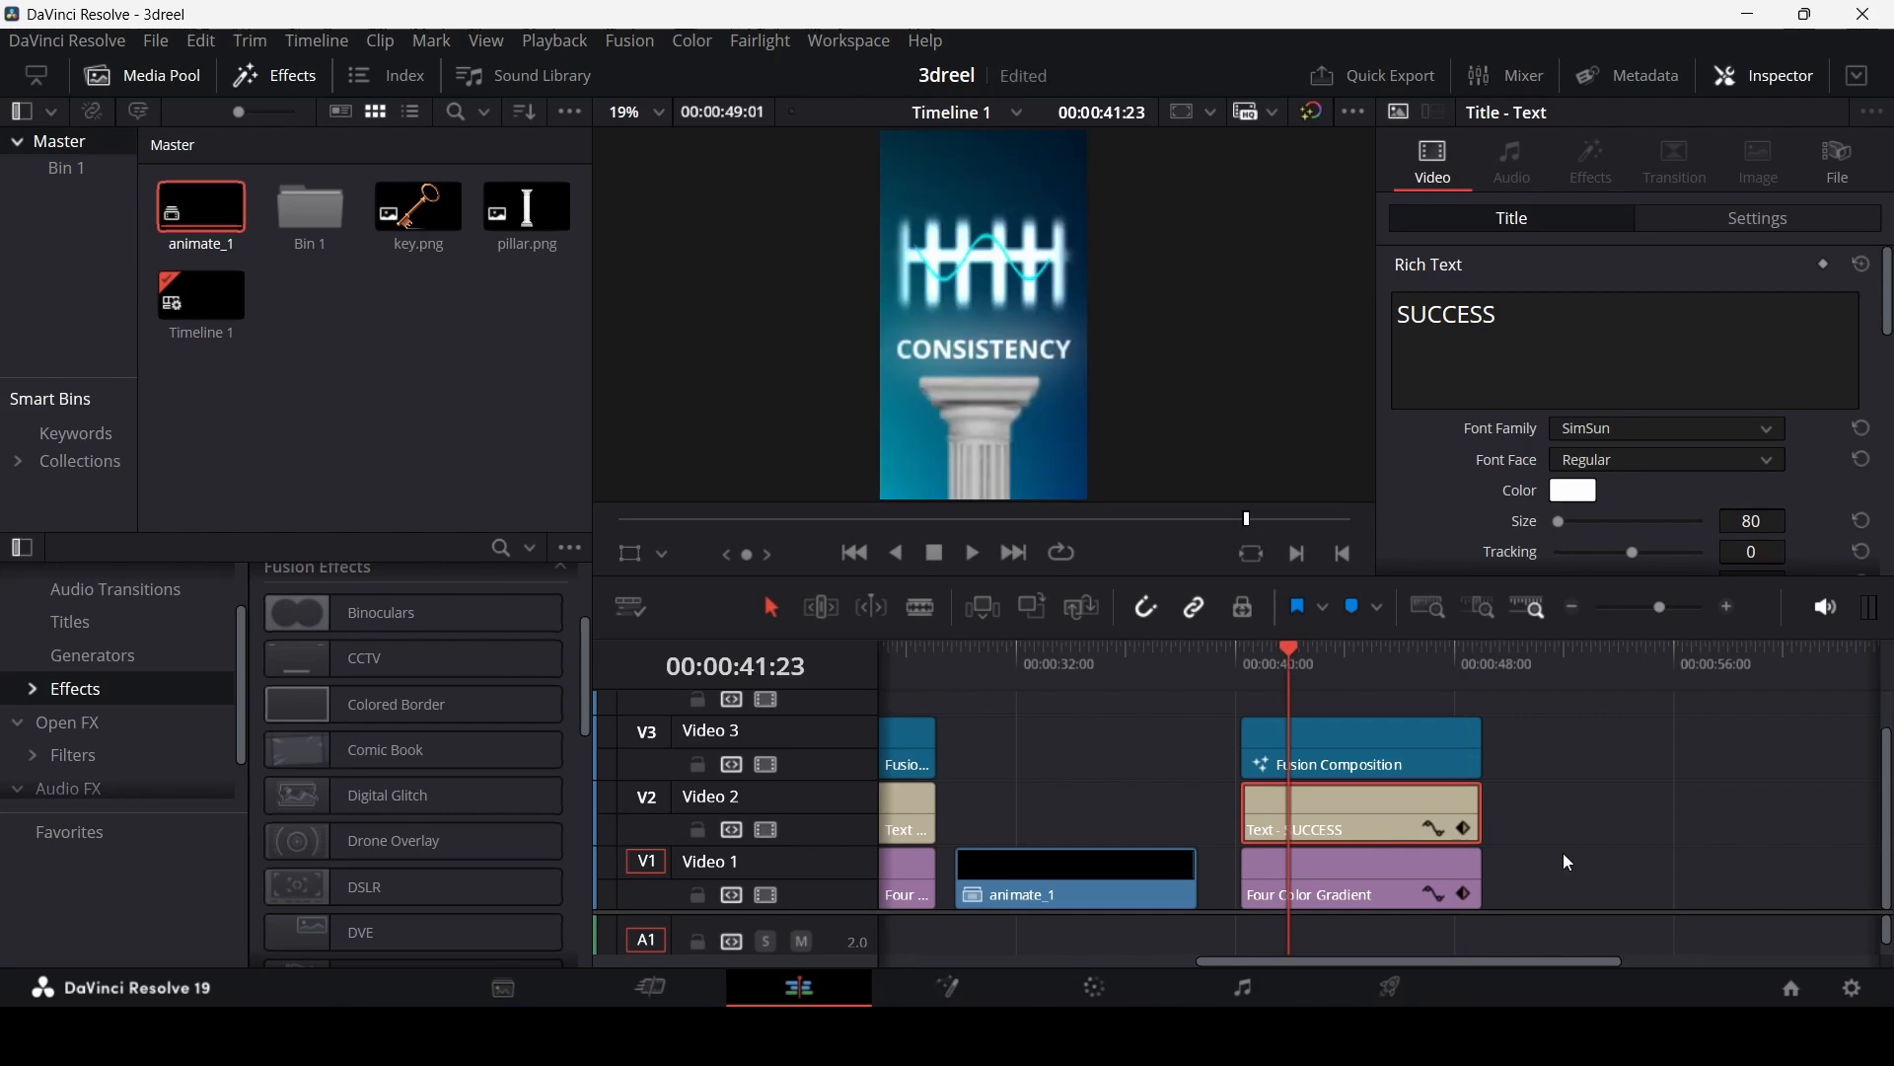
Step: Open the pillar animation's composition in Fusion to examine its node setup, and return to the edit timeline
right_click(1342, 726)
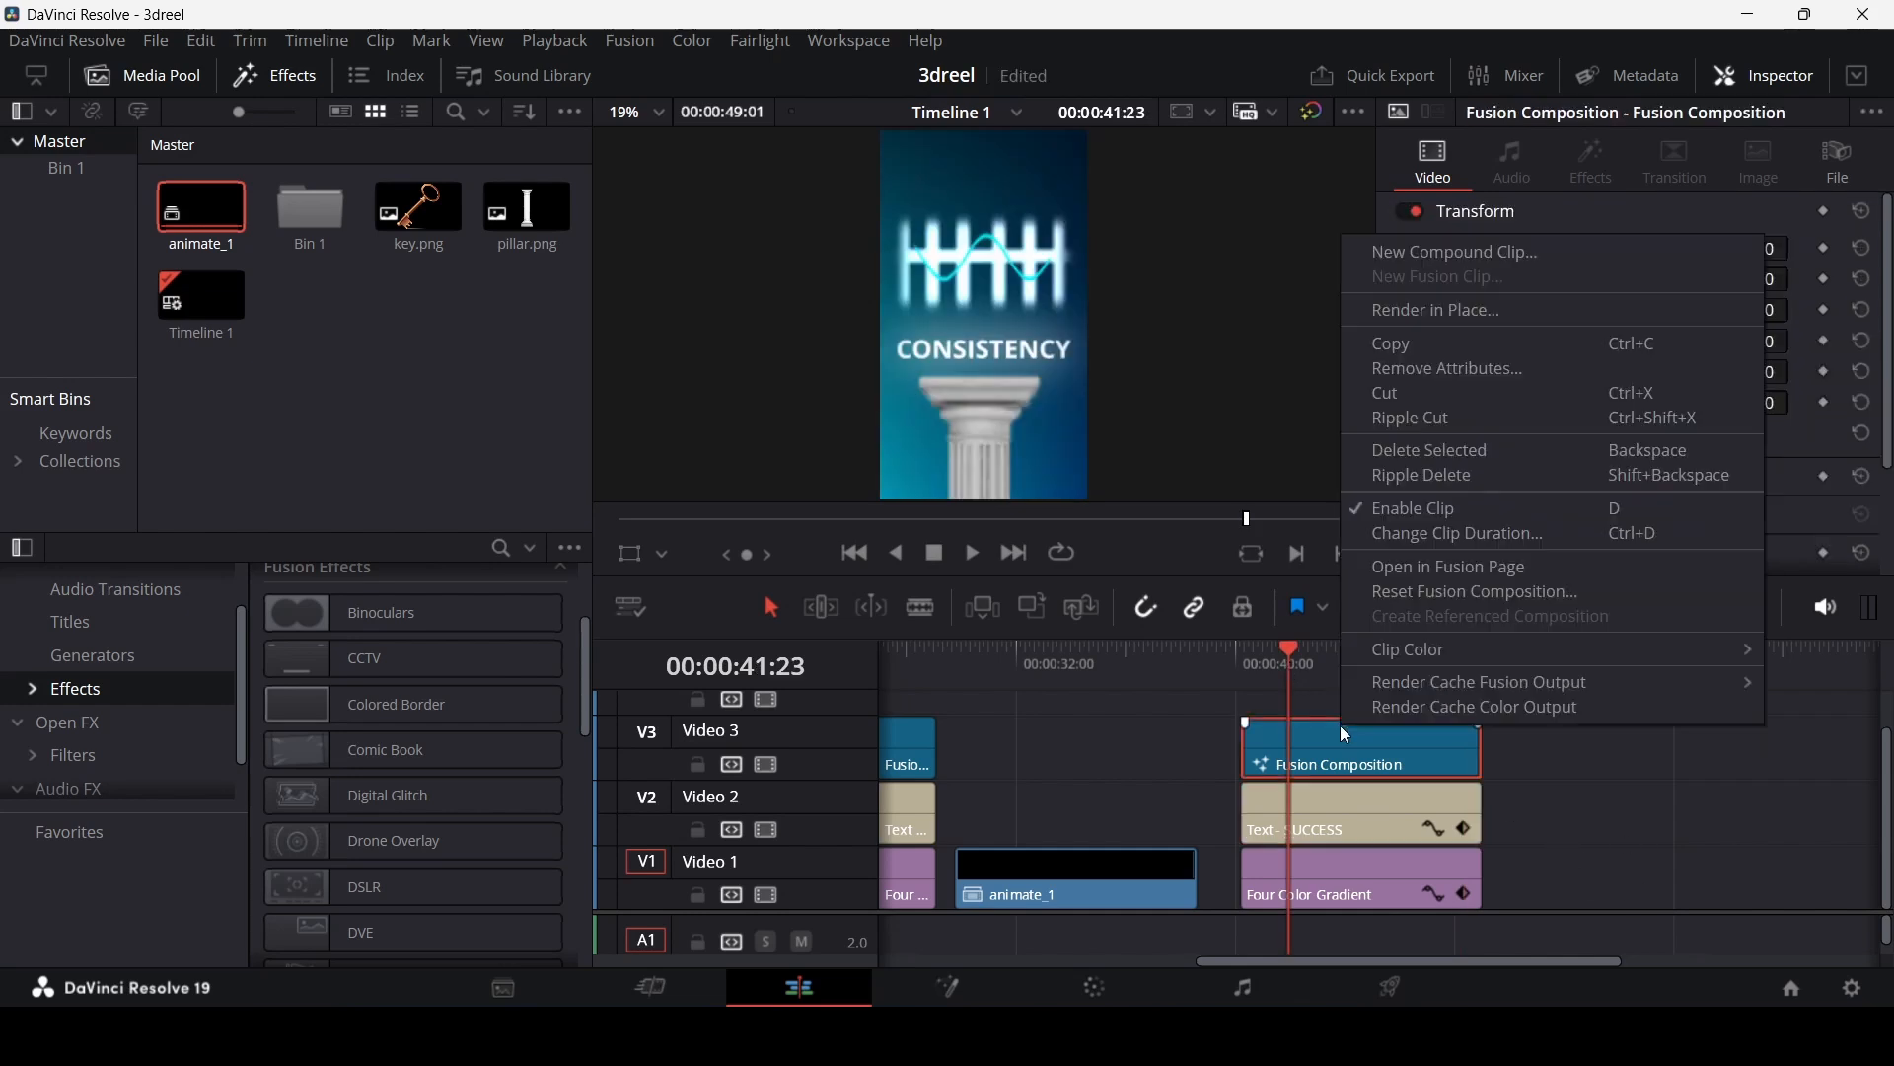
left_click(1430, 570)
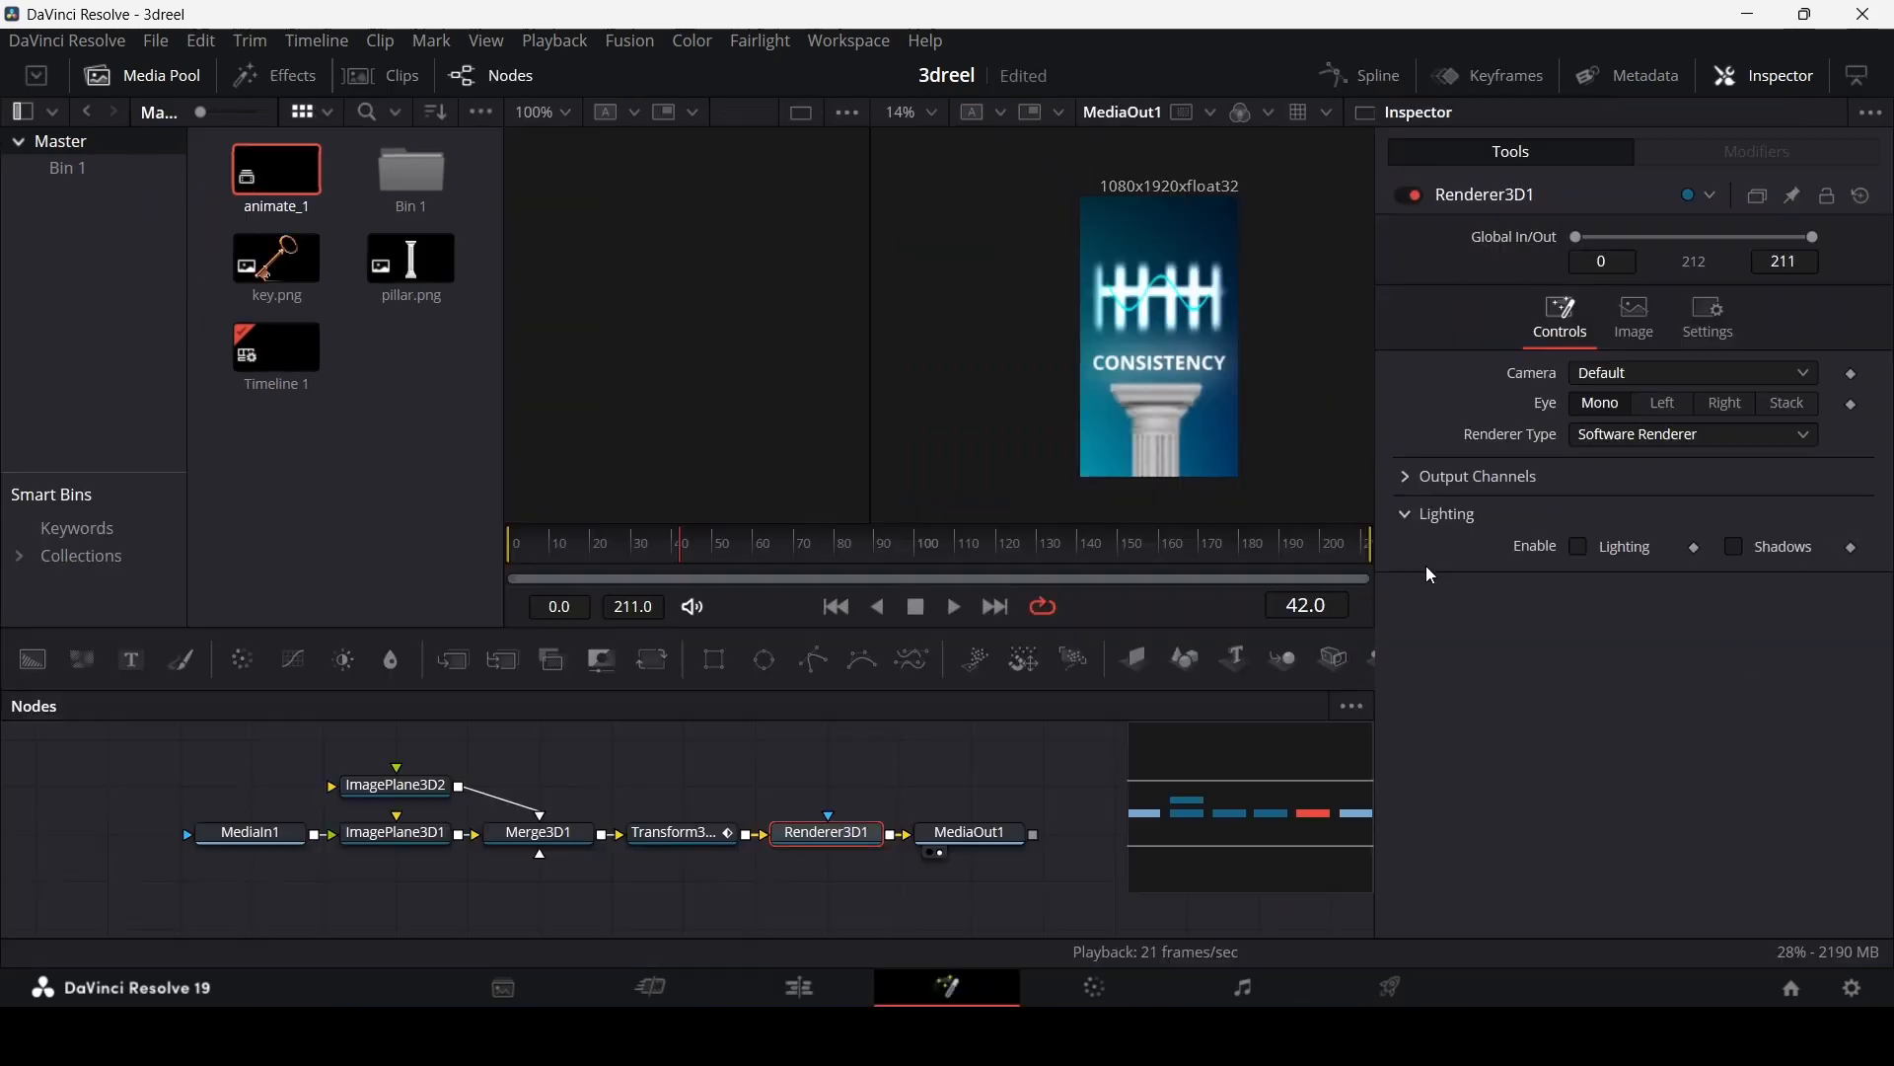
left_click(829, 984)
Step: Combine the pillar composition, SUCCESS text and Four Color Gradient on the last stack into a compound clip named animate_2
left_click_drag(1548, 874, 1323, 753)
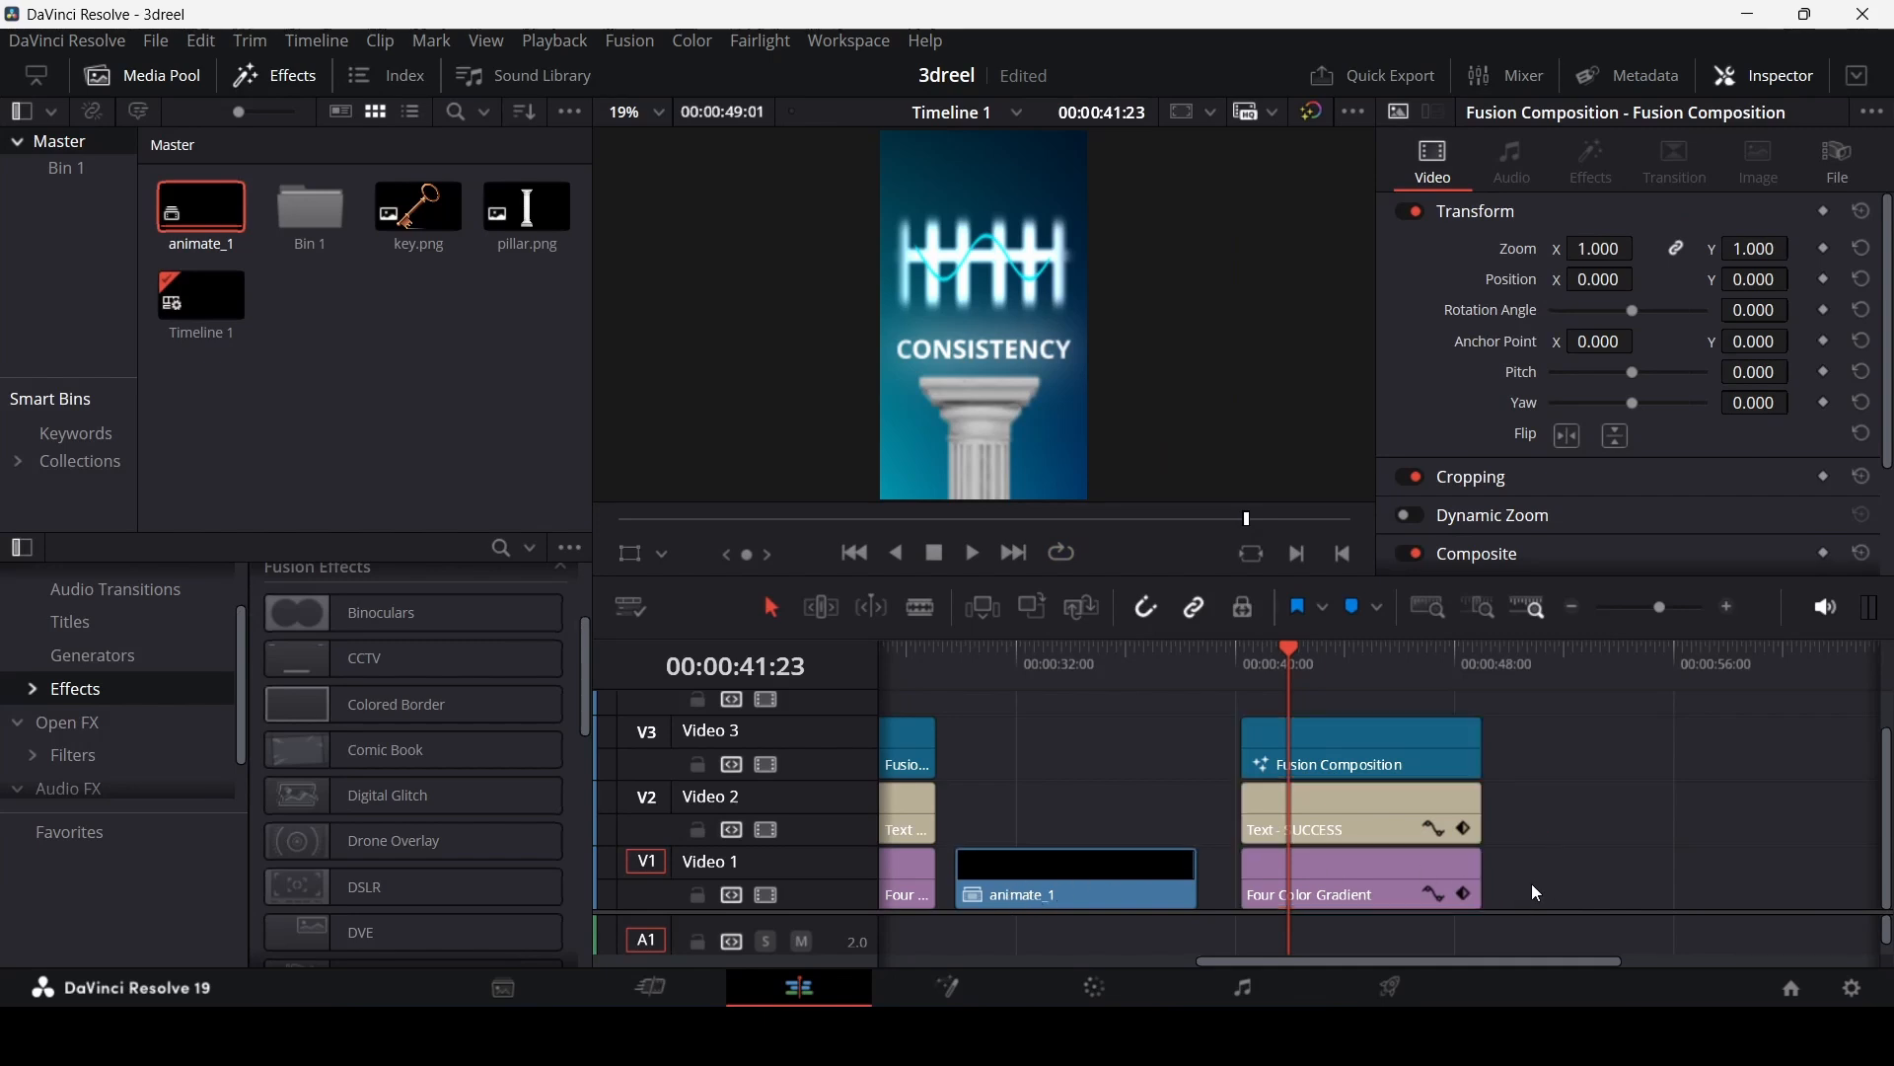
left_click_drag(1559, 883, 1346, 746)
right_click(1344, 744)
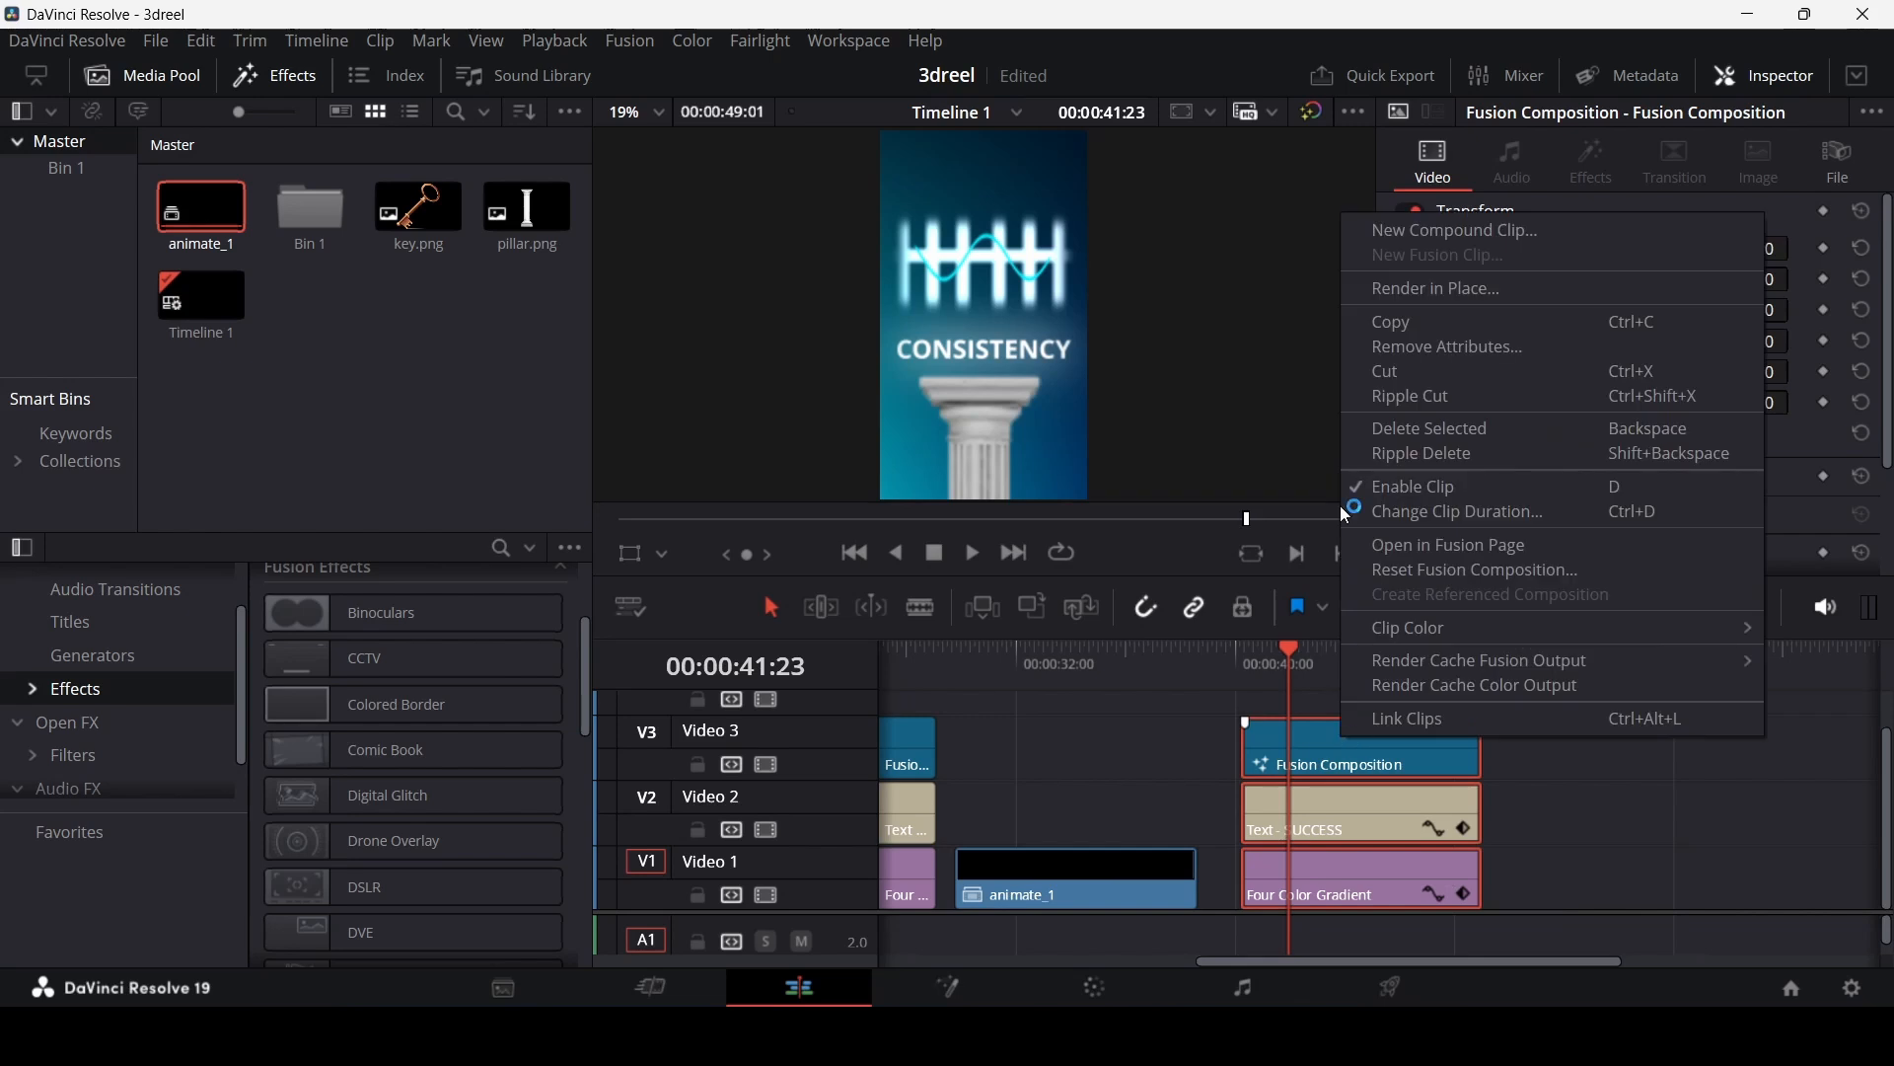
left_click(1433, 238)
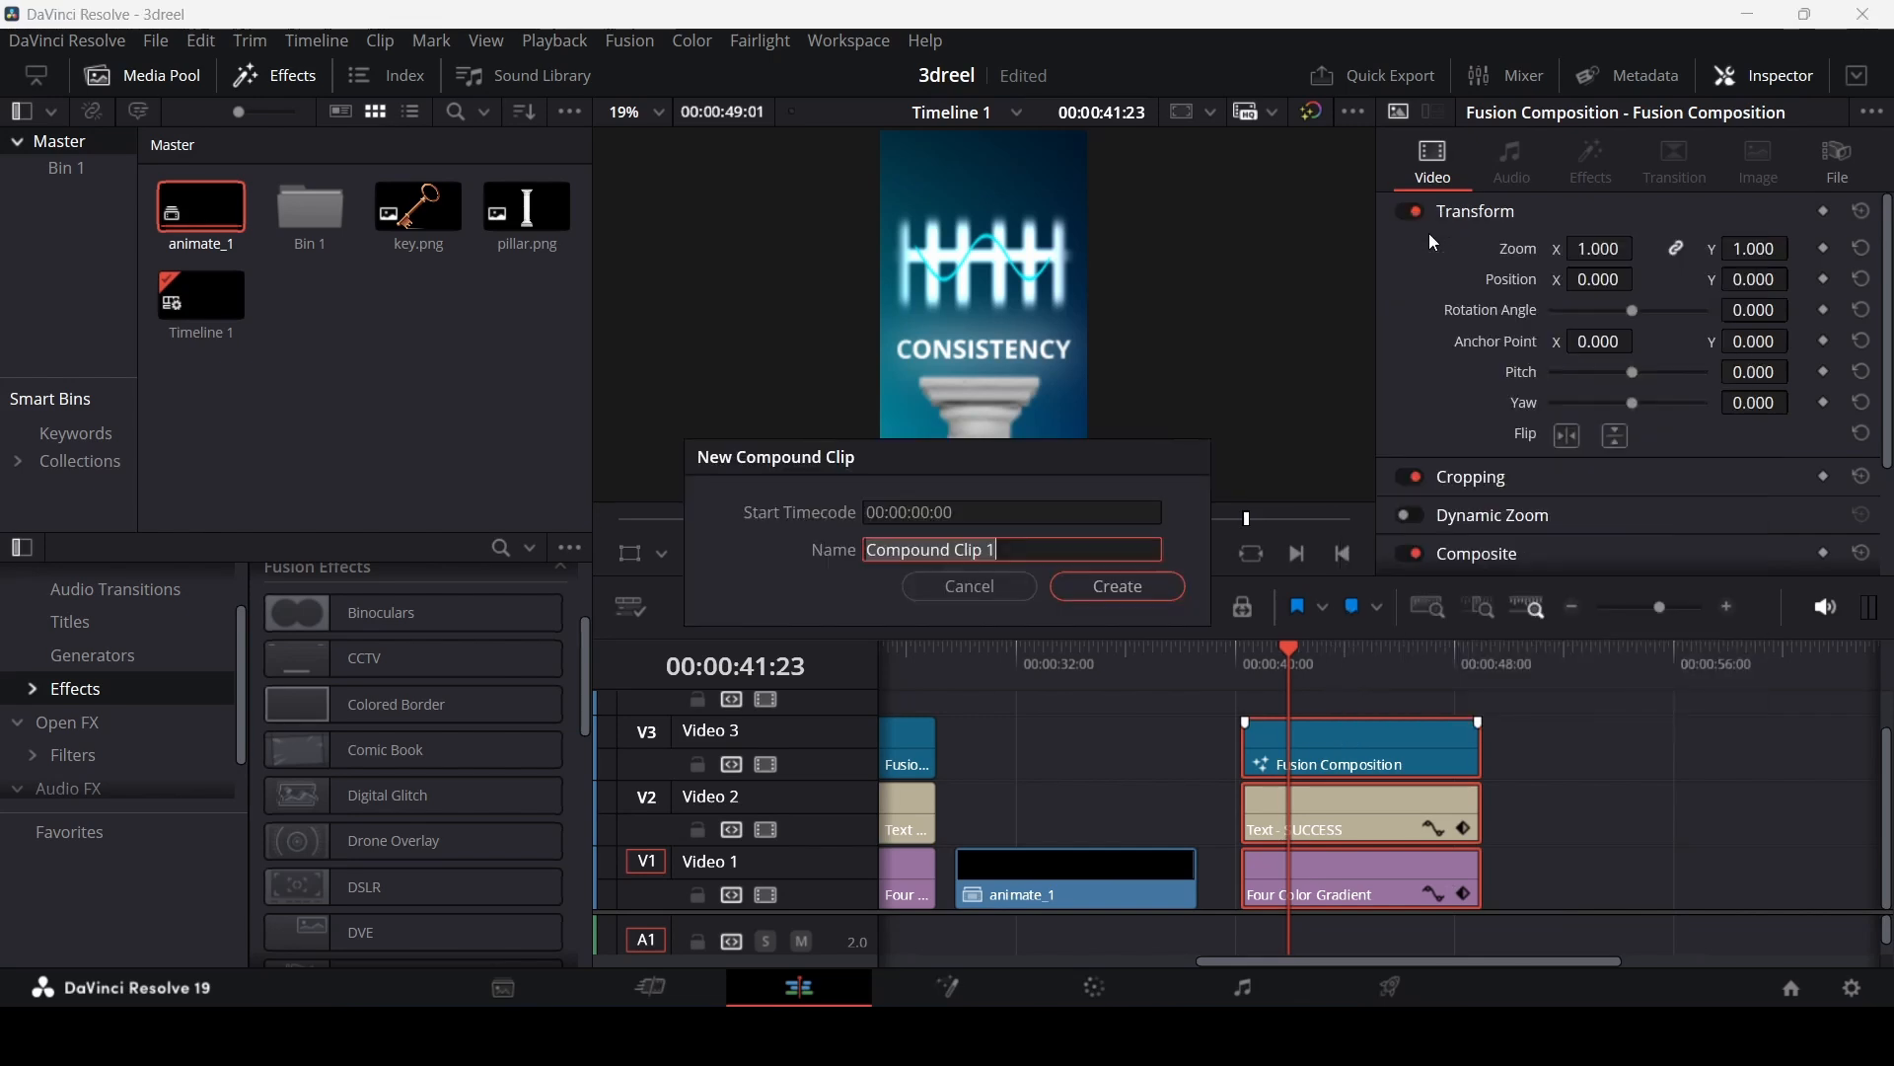
type("animate_2")
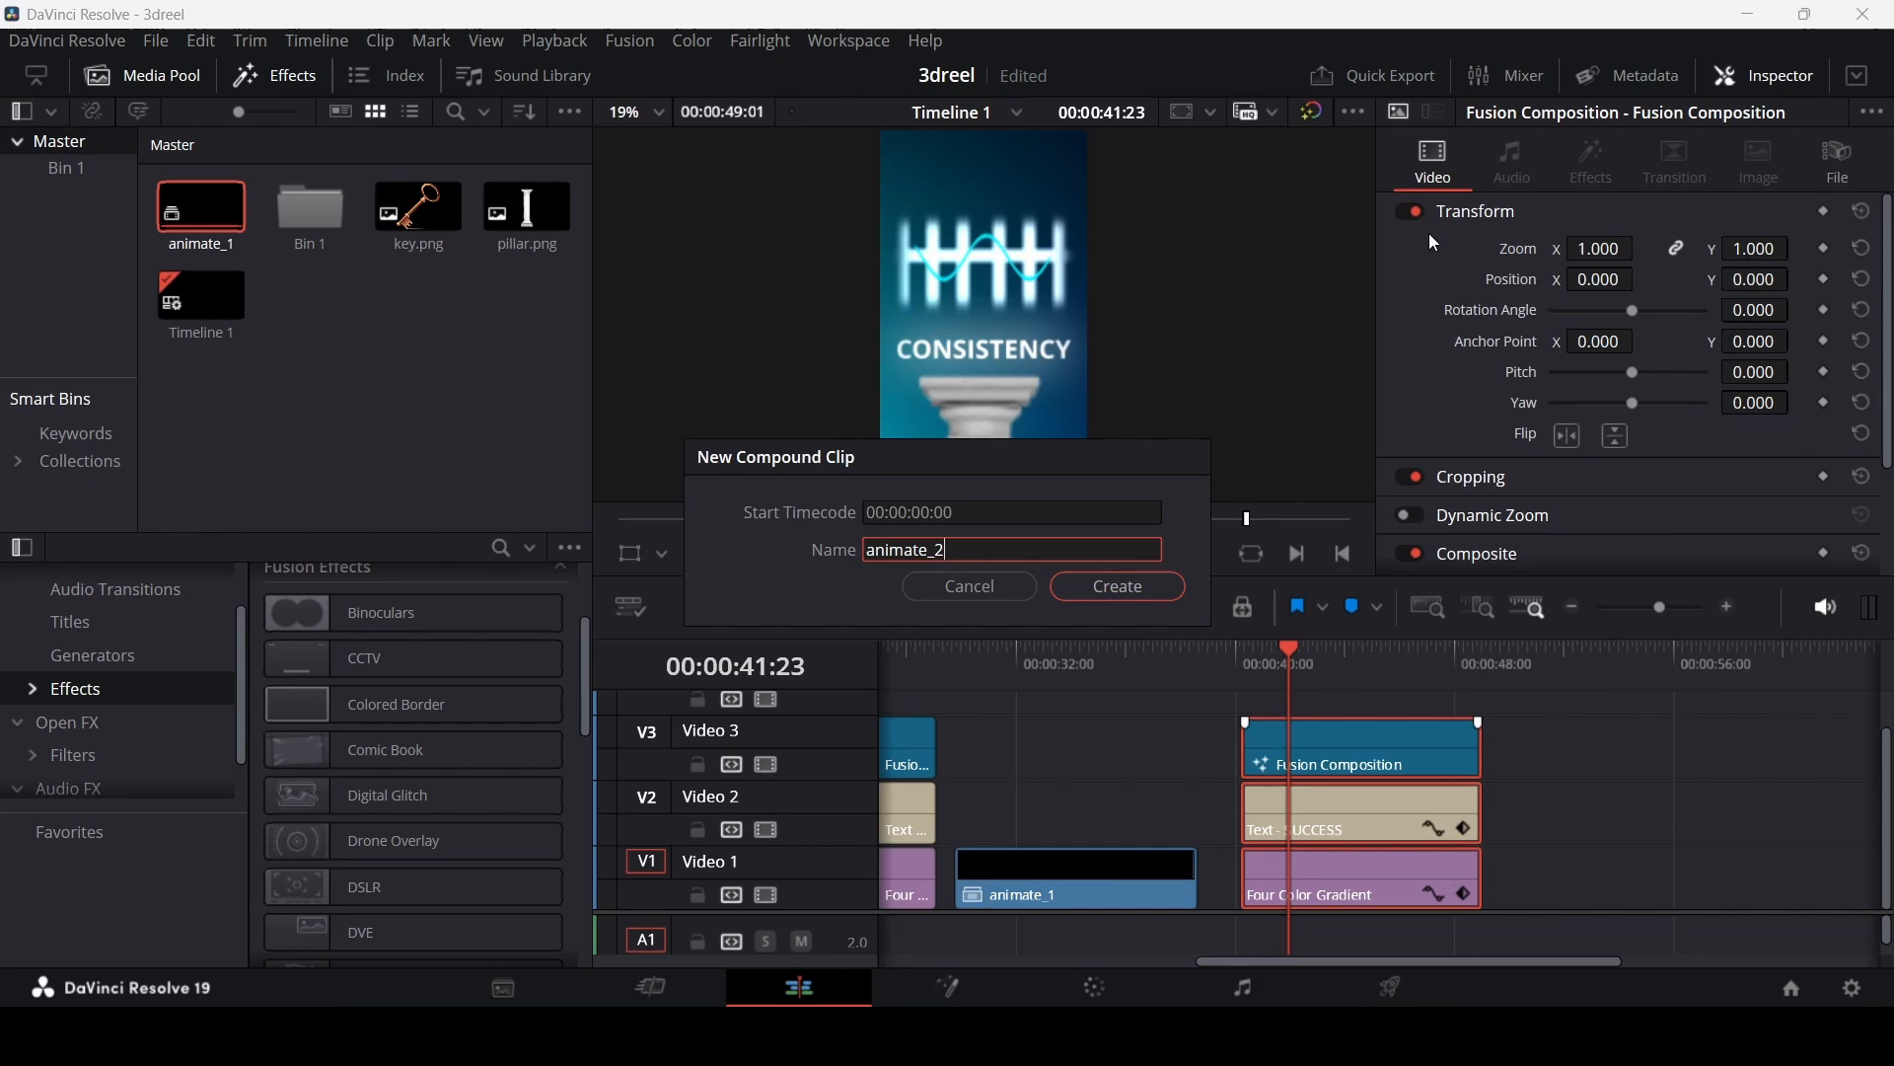
key("Return")
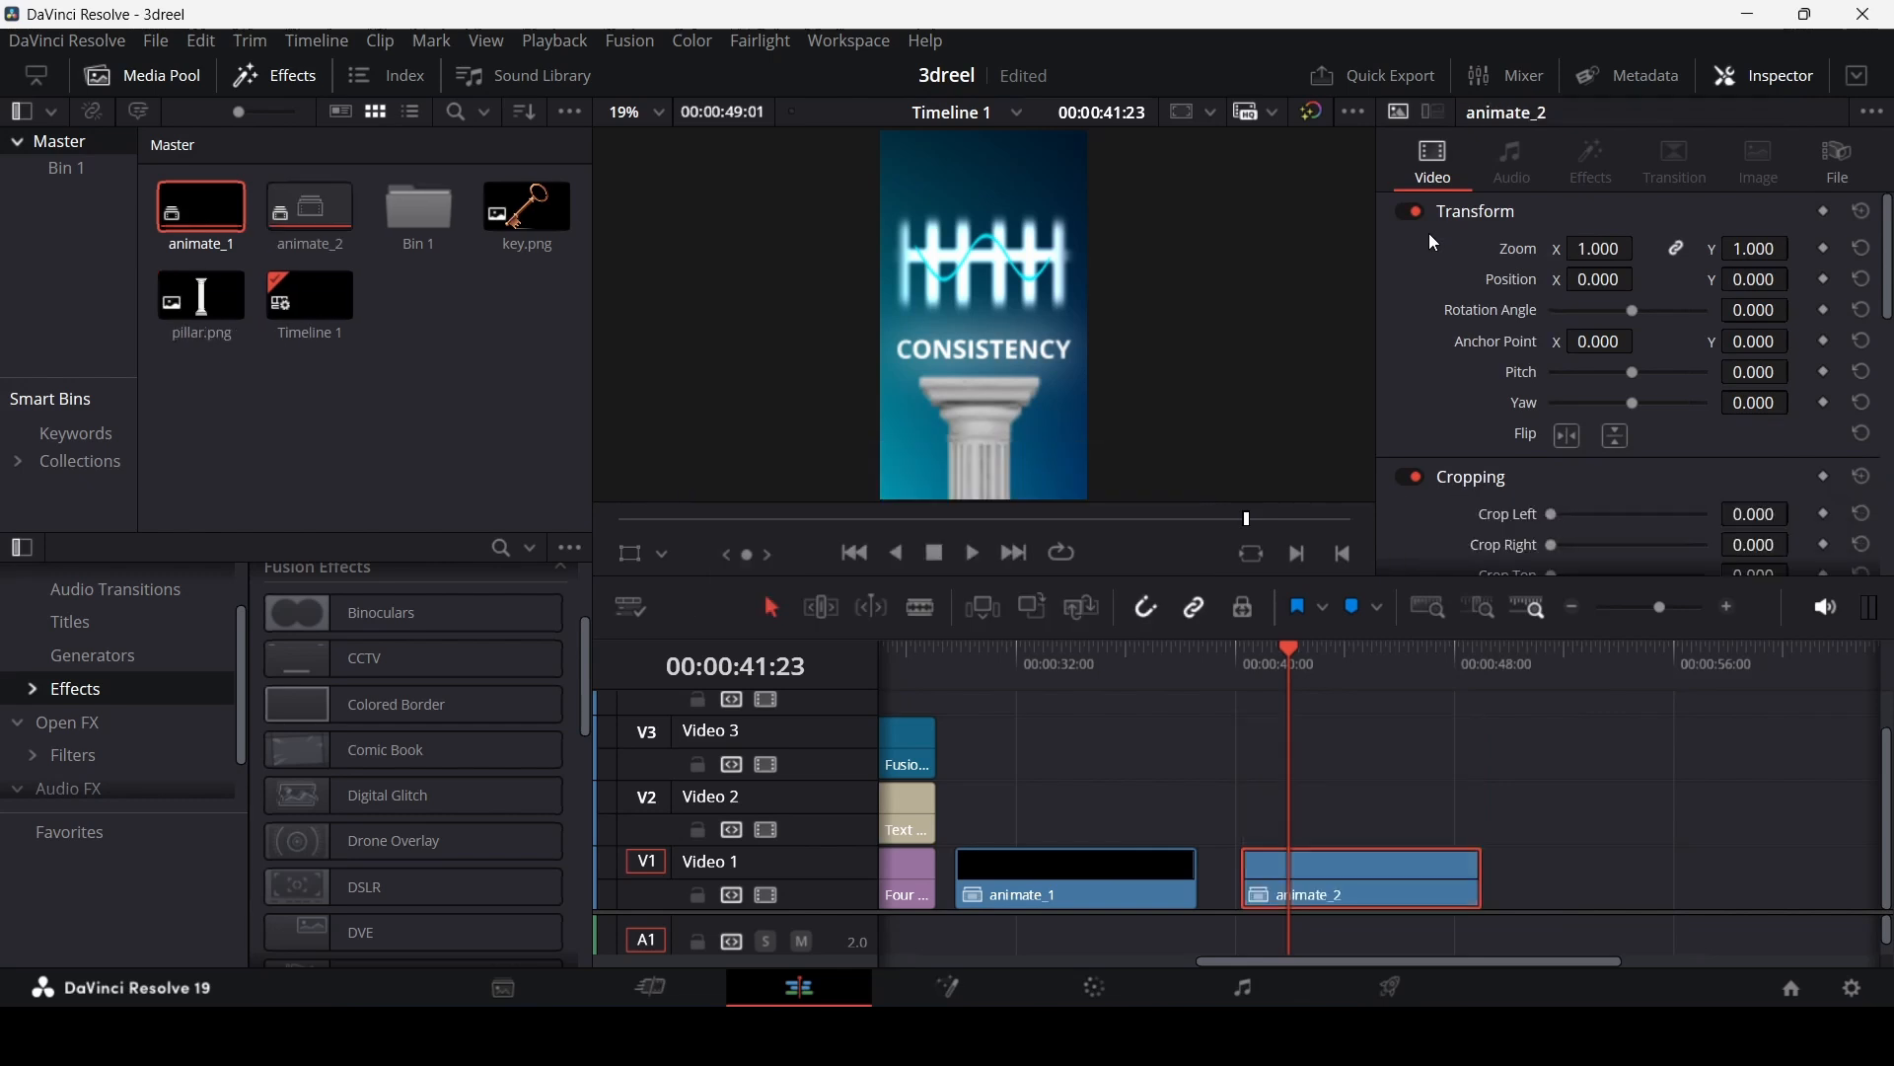
left_click(1388, 749)
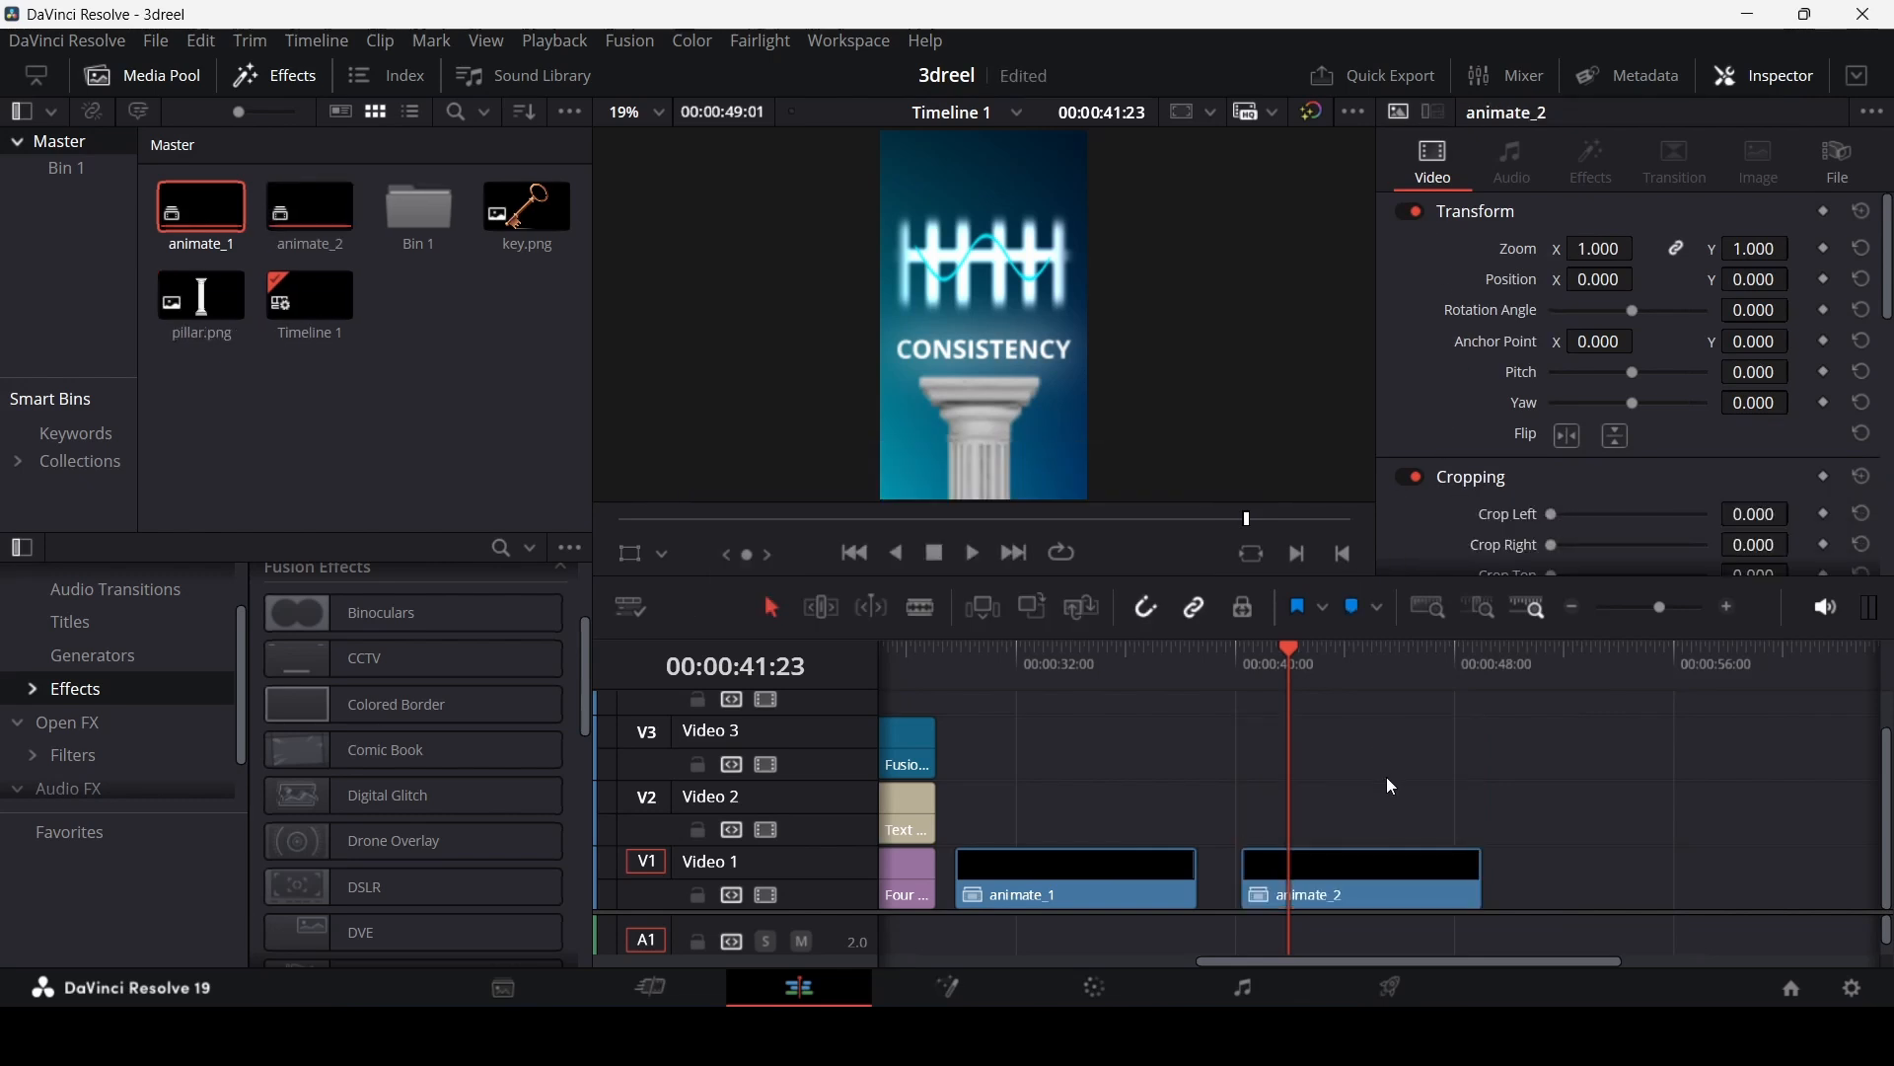
Step: Add a Fusion Composition matching animate_2's length and place it on Video 1 after animate_2
left_click(93, 726)
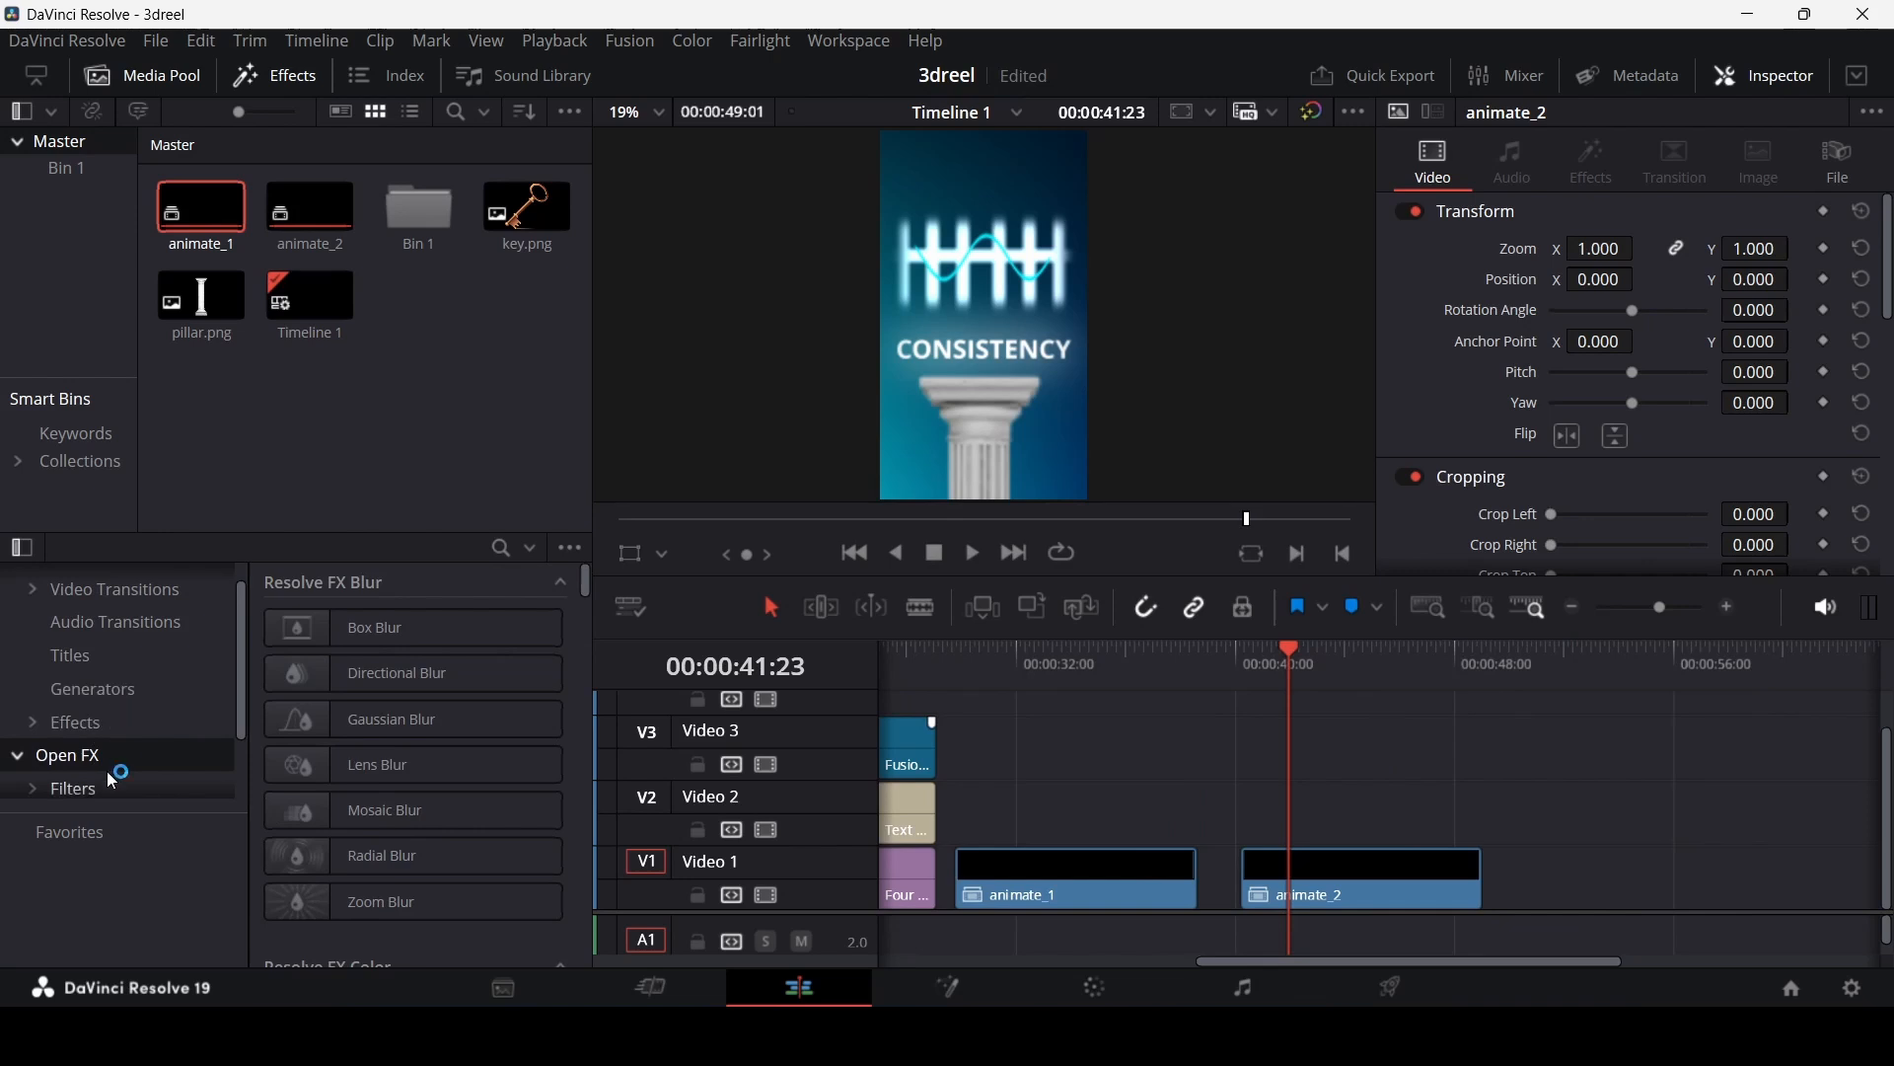
left_click(108, 702)
left_click_drag(377, 679, 1488, 818)
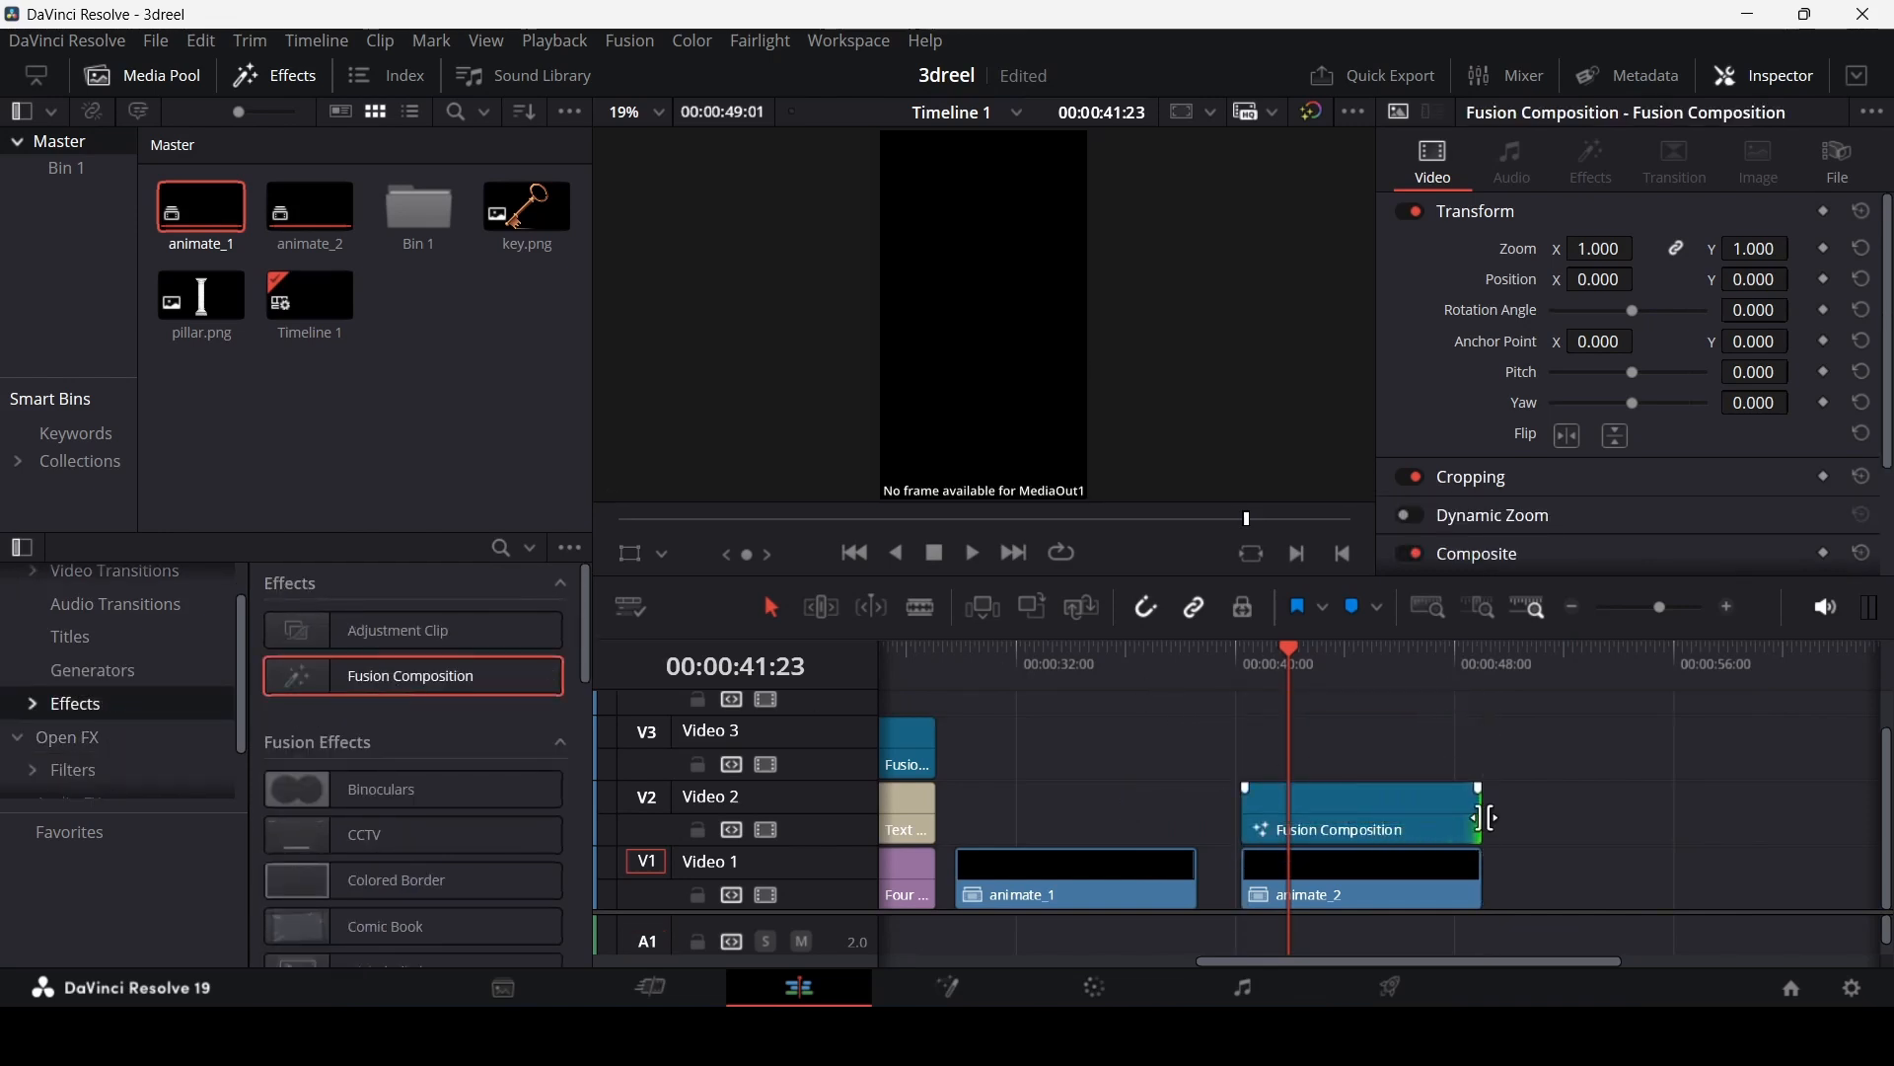
left_click(1437, 807)
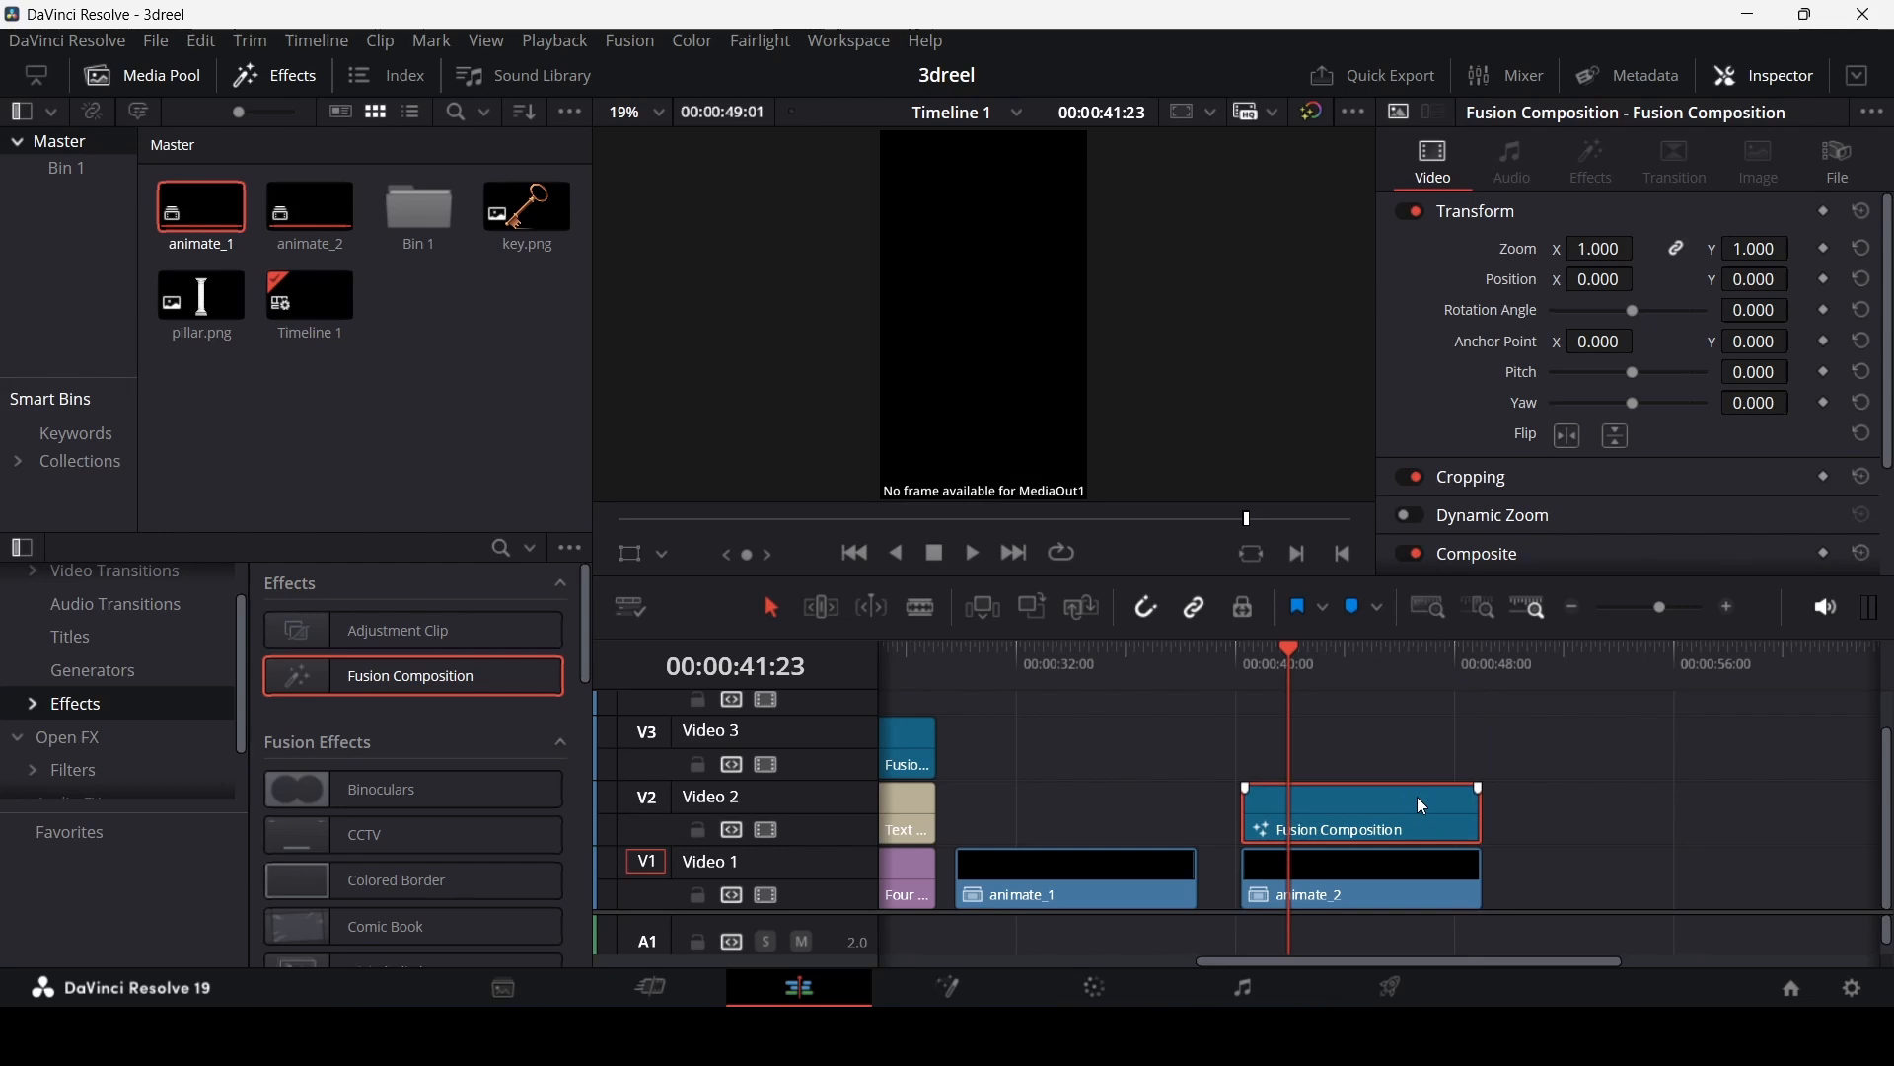
left_click_drag(1363, 820, 1614, 898)
left_click(1566, 683)
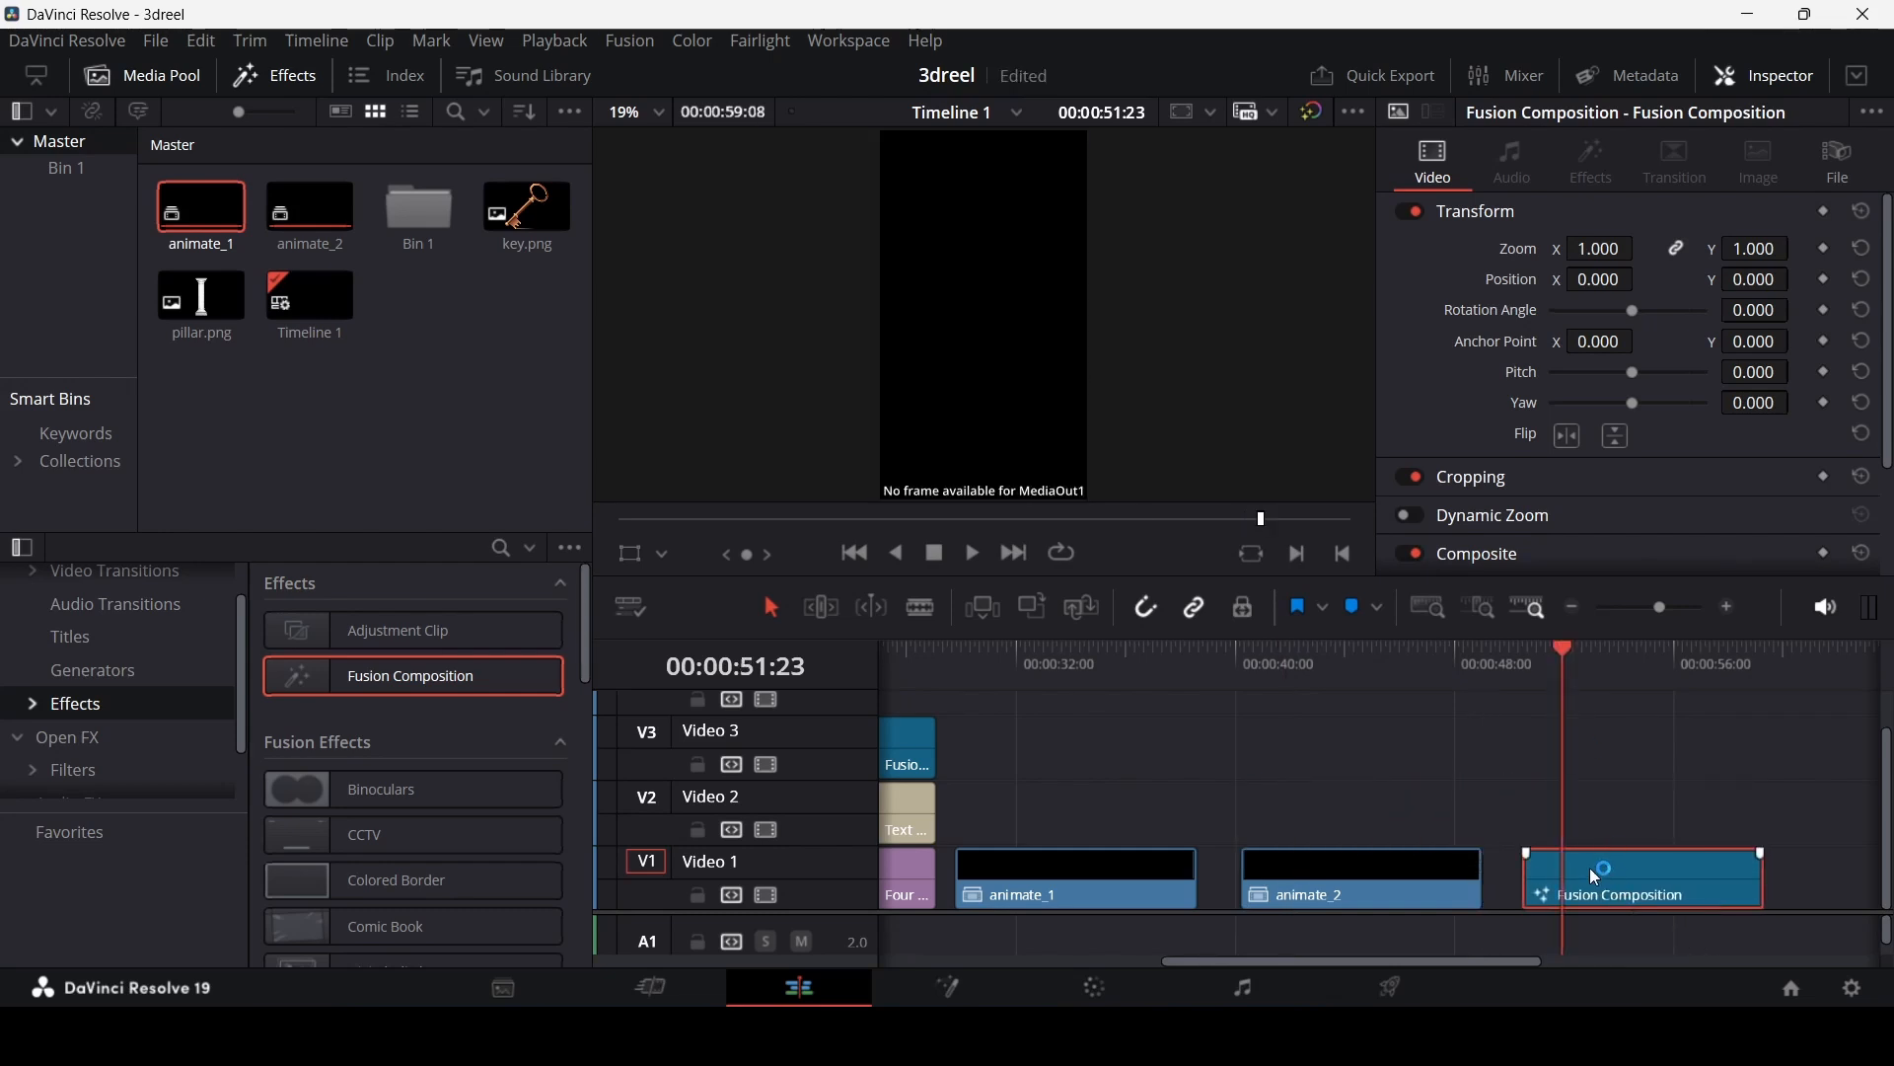
Step: Review the key composition at the start of the timeline and the animate_1 compound clip
scroll(1421, 758, "left", 5)
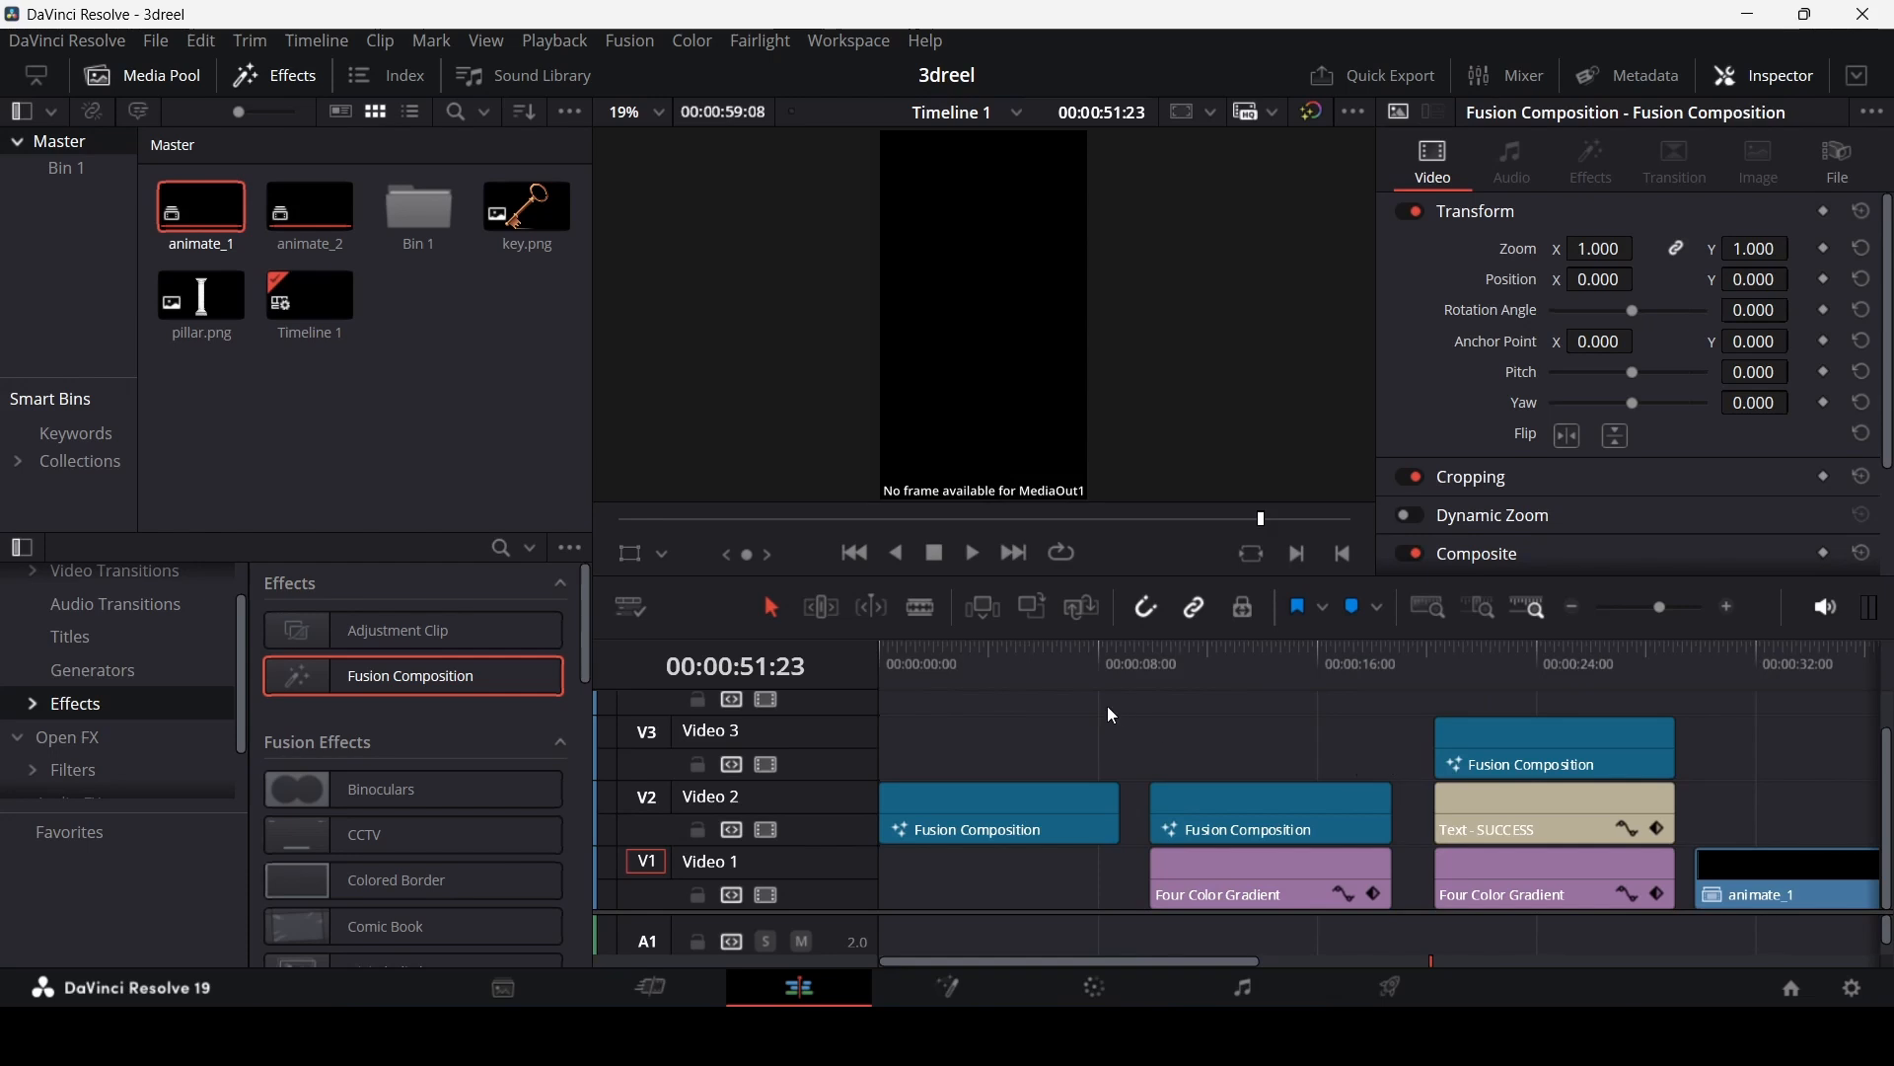
left_click(903, 673)
right_click(944, 795)
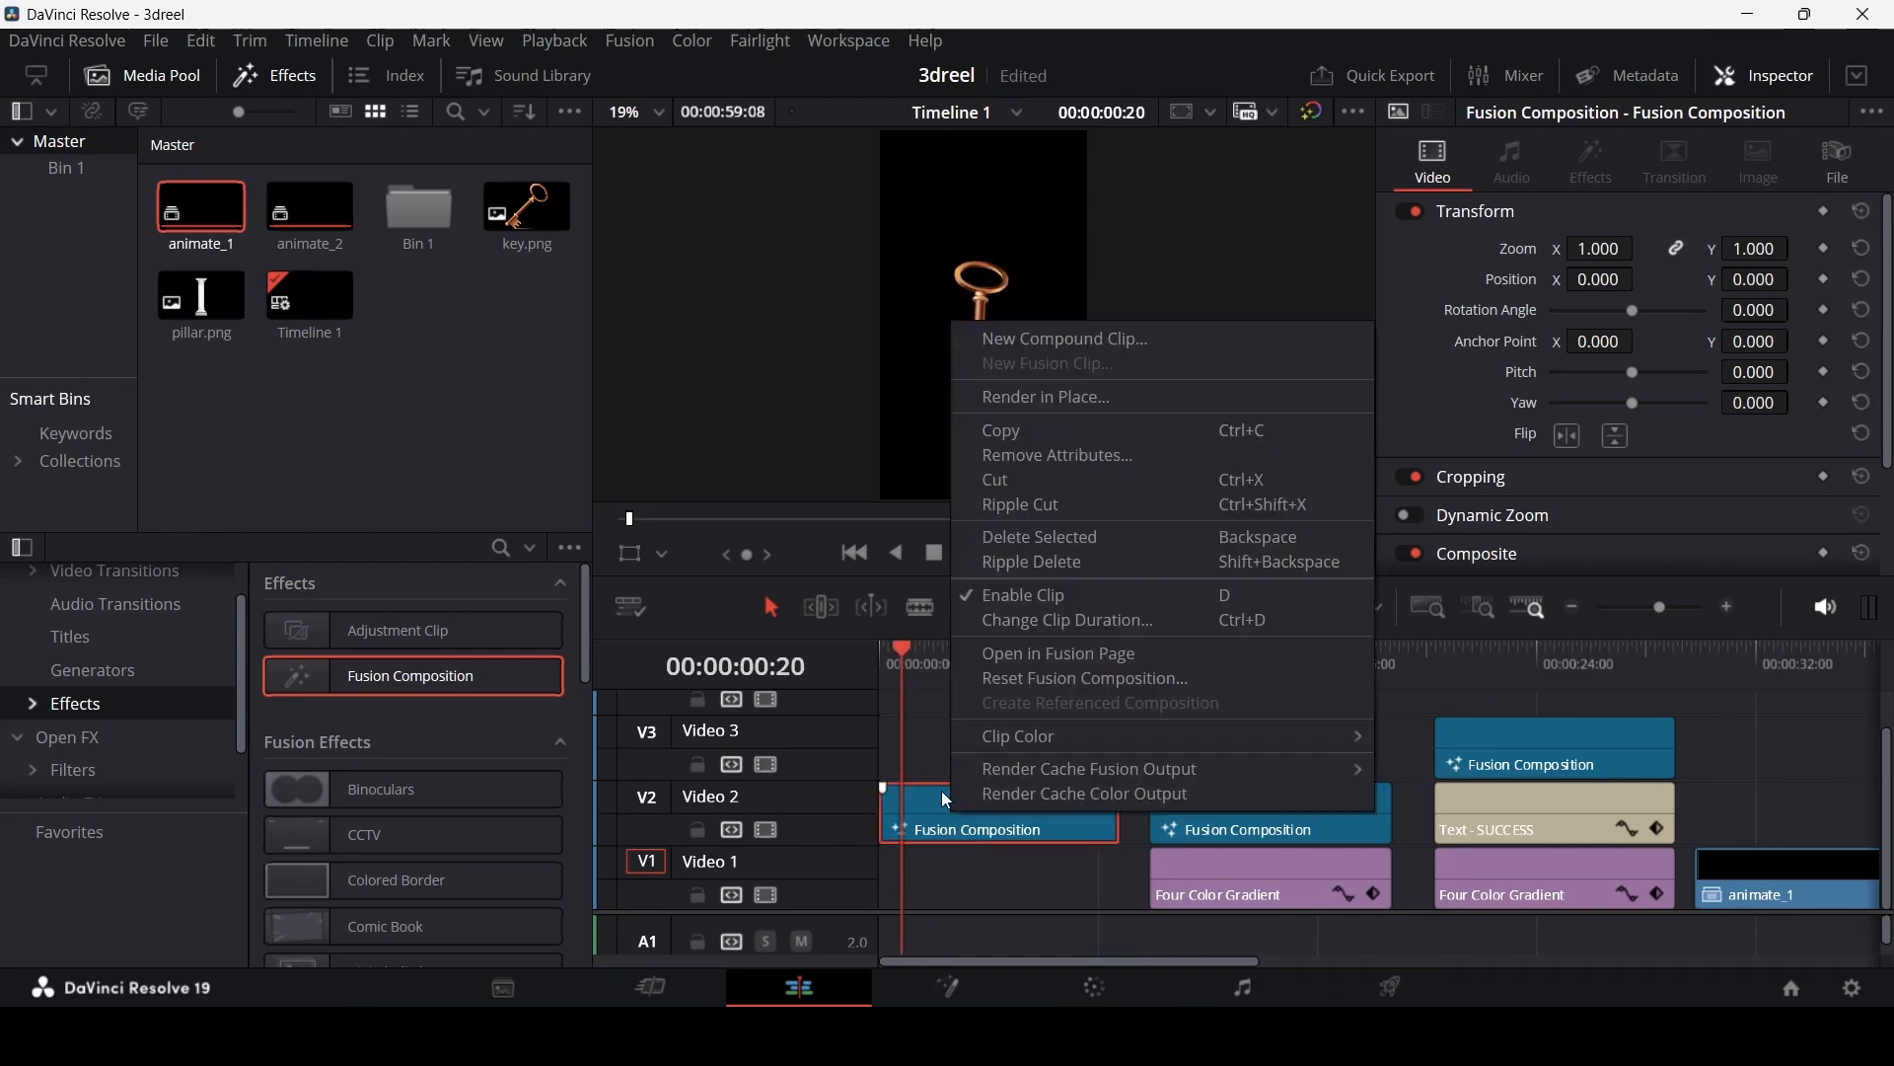
left_click(927, 724)
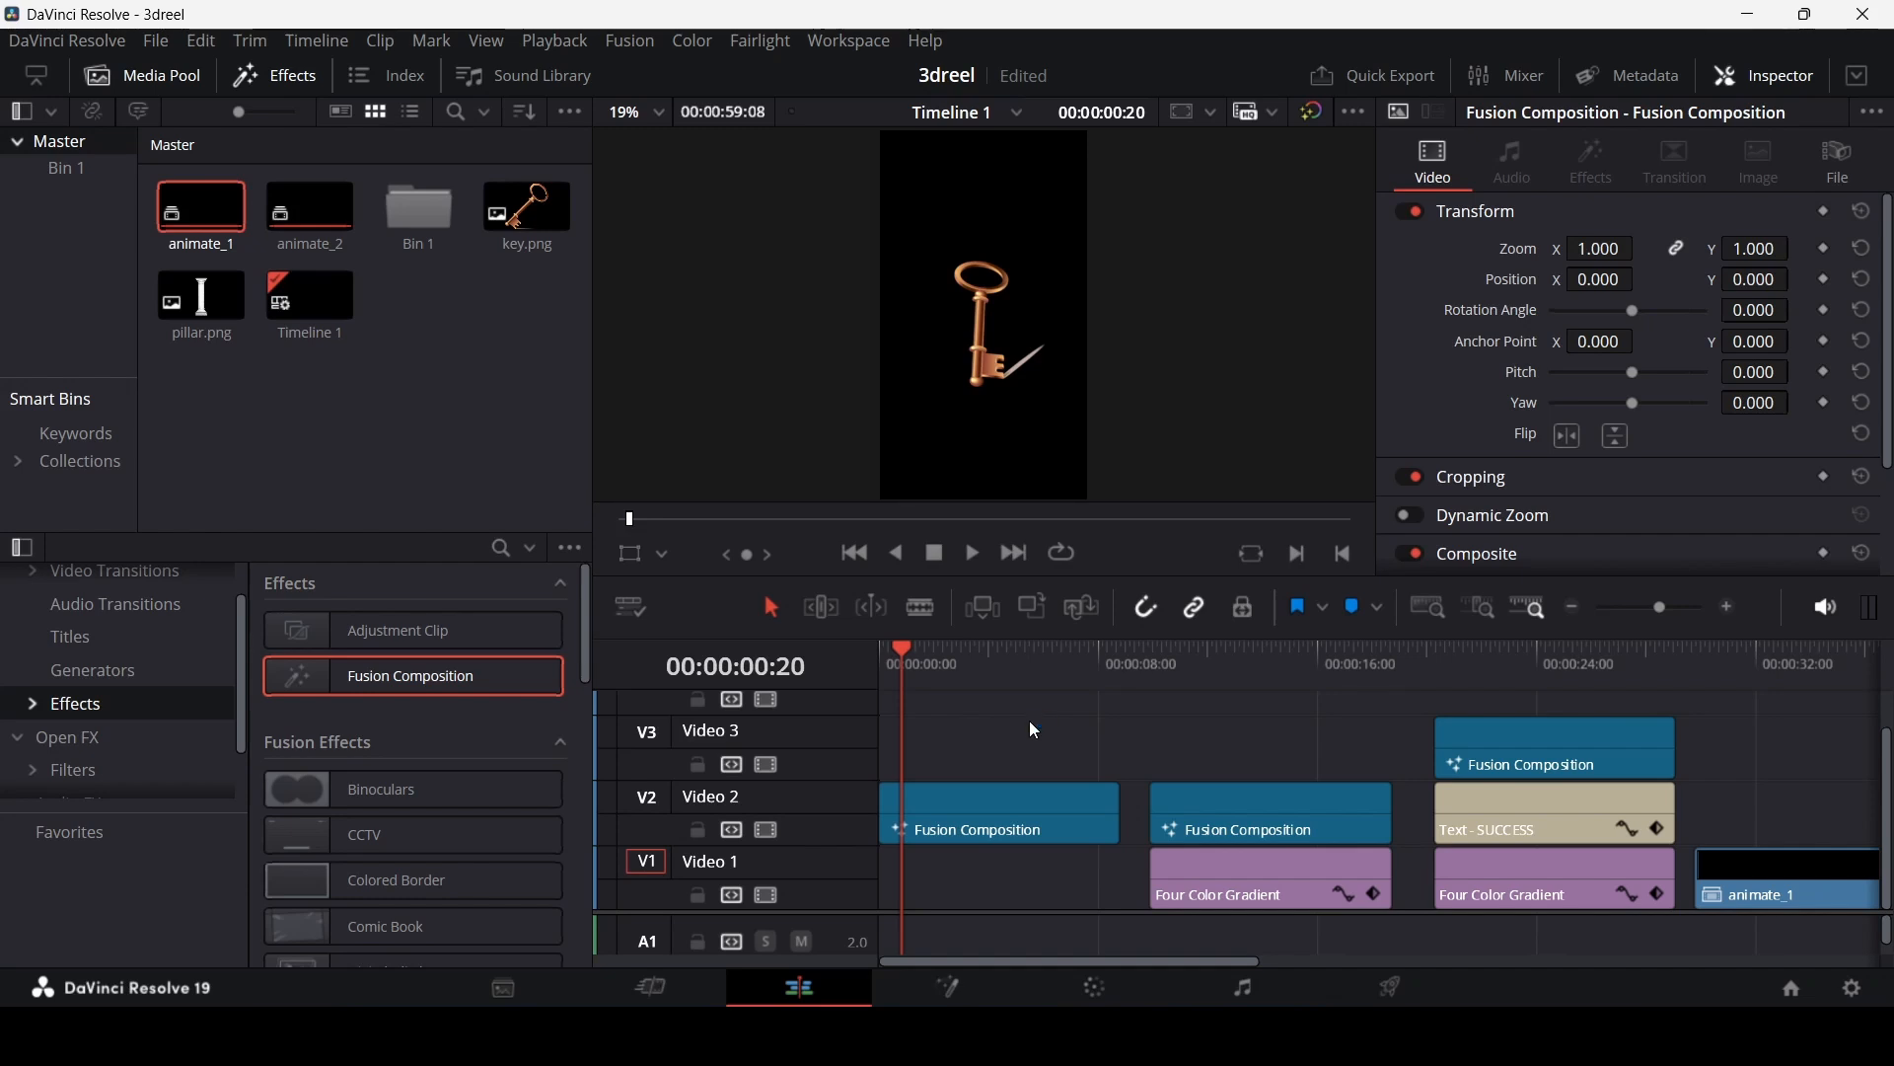
scroll(1034, 730, "right", 5)
left_click(1052, 844)
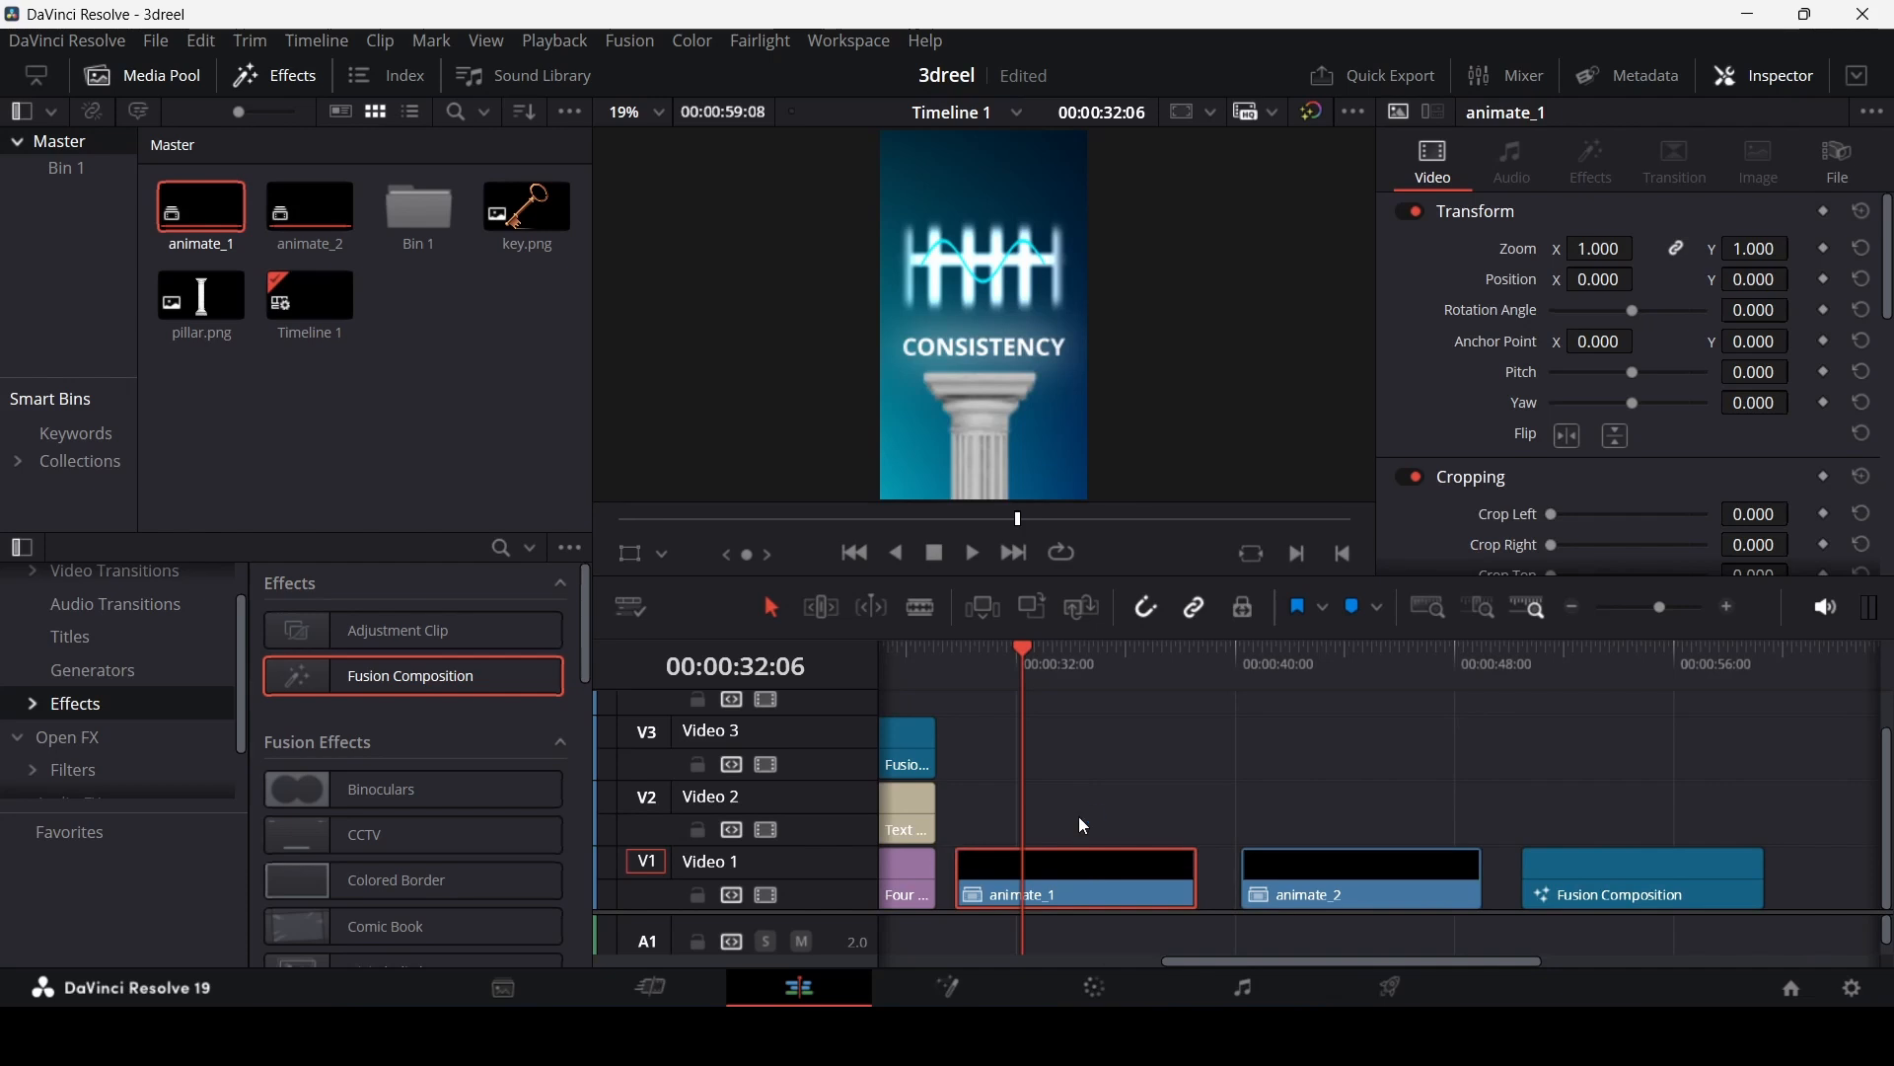
Step: Scrub through the timeline to review animate_1, animate_2 and the empty Fusion Composition that follows
scroll(1079, 815, "left", 3)
scroll(907, 671, "left", 3)
left_click_drag(1042, 663, 1154, 663)
scroll(1263, 720, "right", 3)
left_click_drag(1322, 675, 1431, 681)
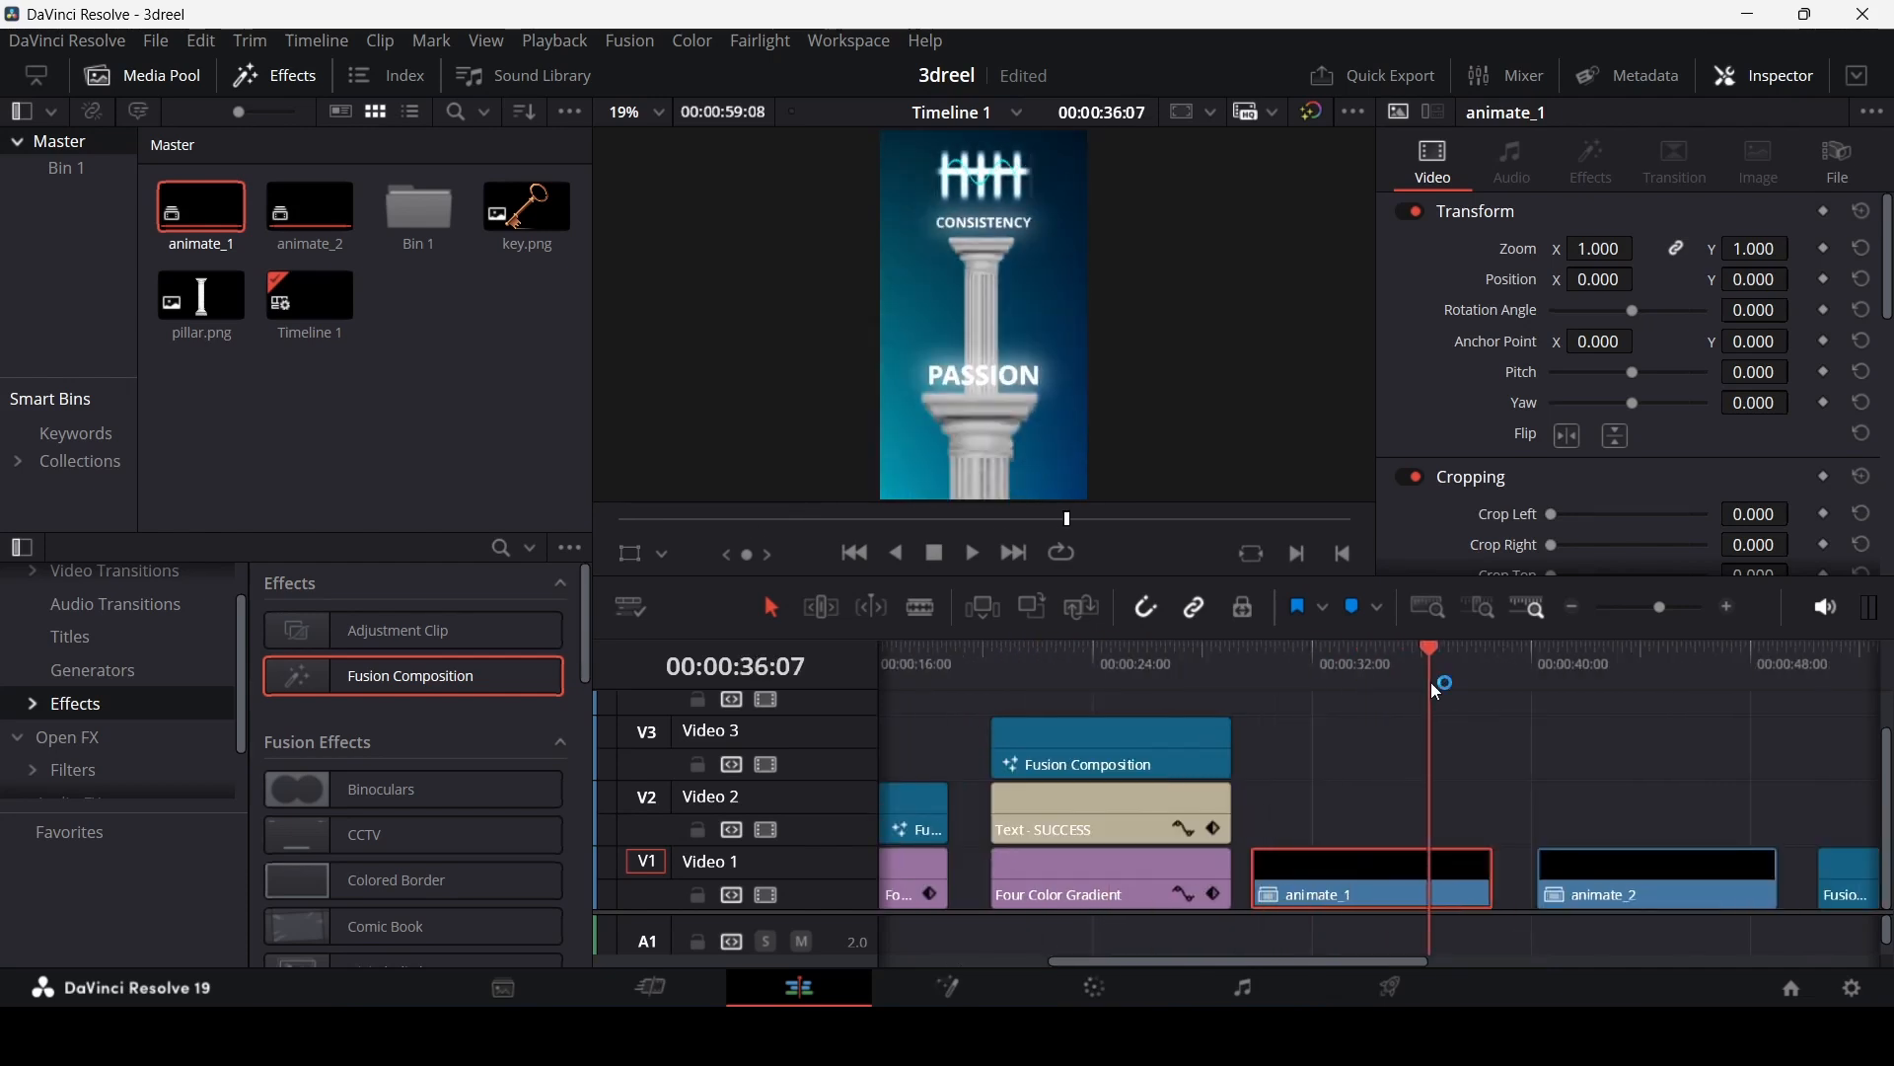
scroll(1403, 737, "right", 3)
left_click_drag(1283, 667, 1451, 667)
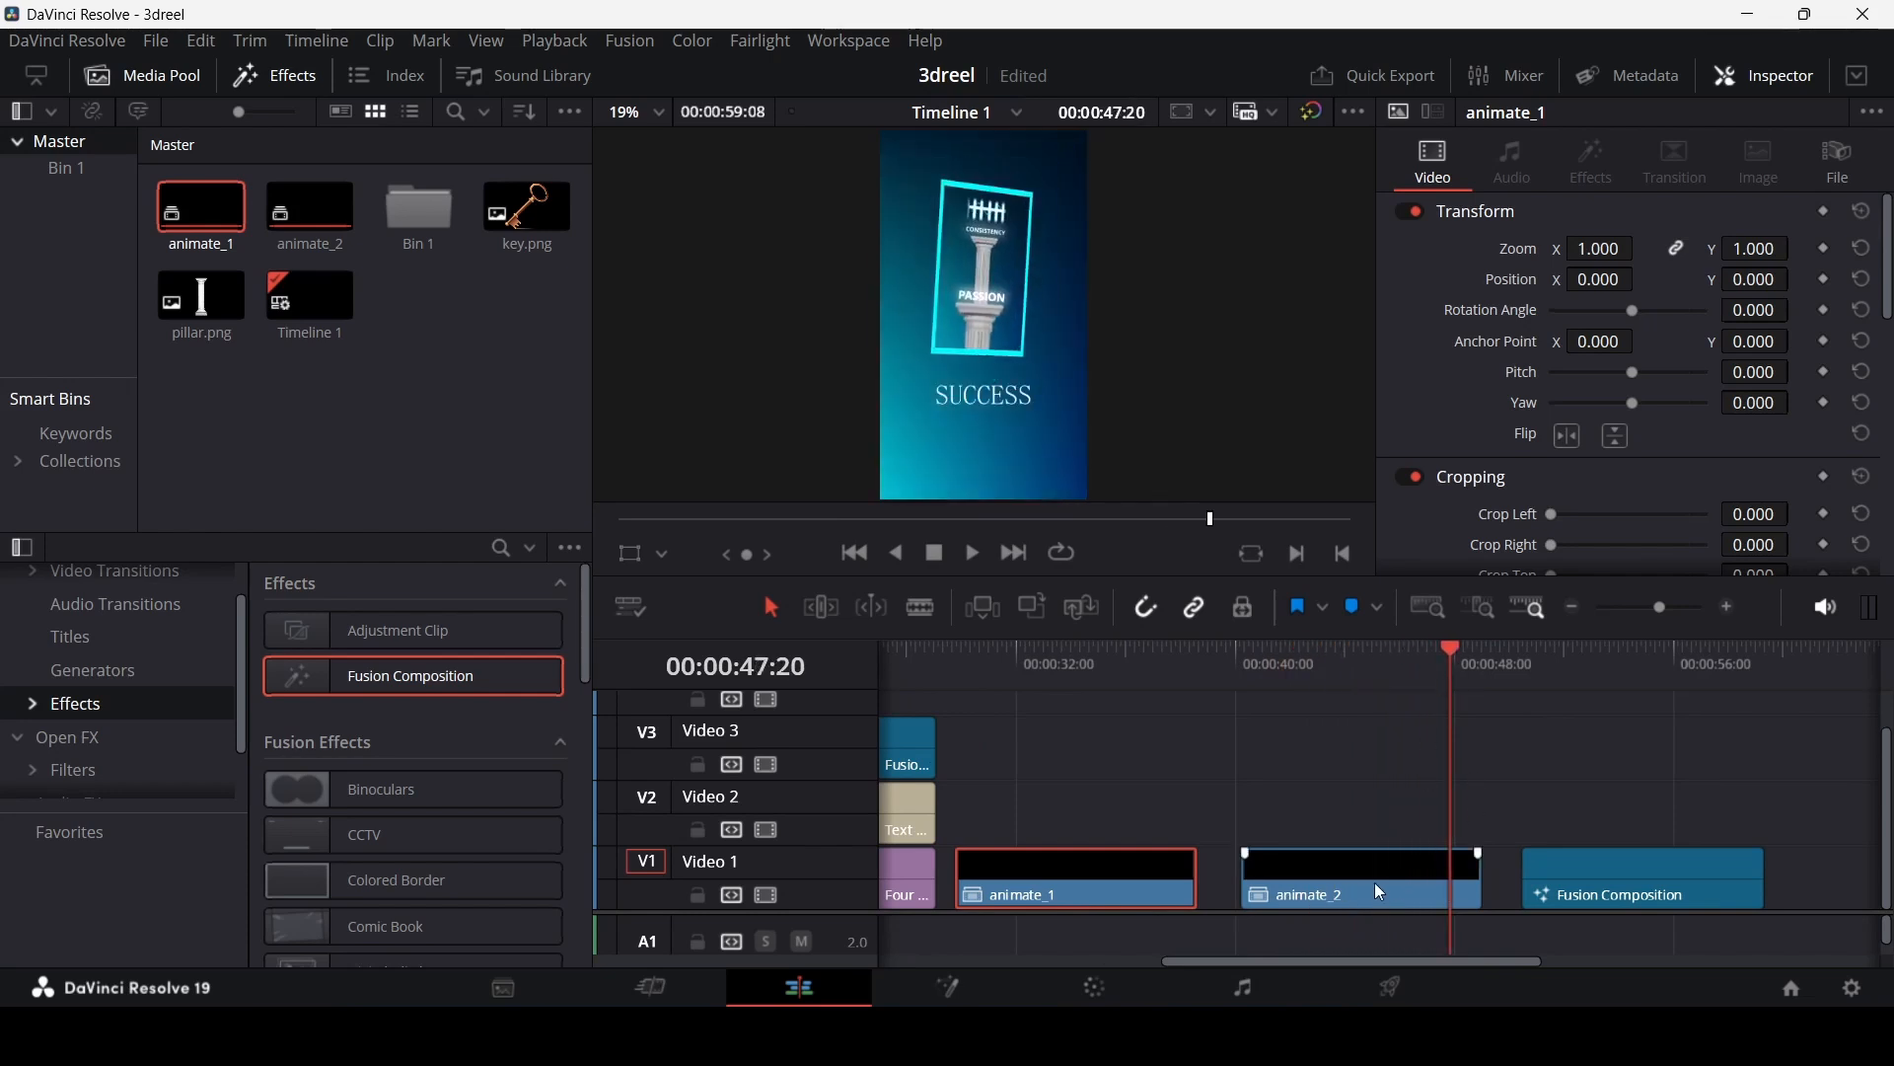
left_click_drag(1581, 685, 1666, 676)
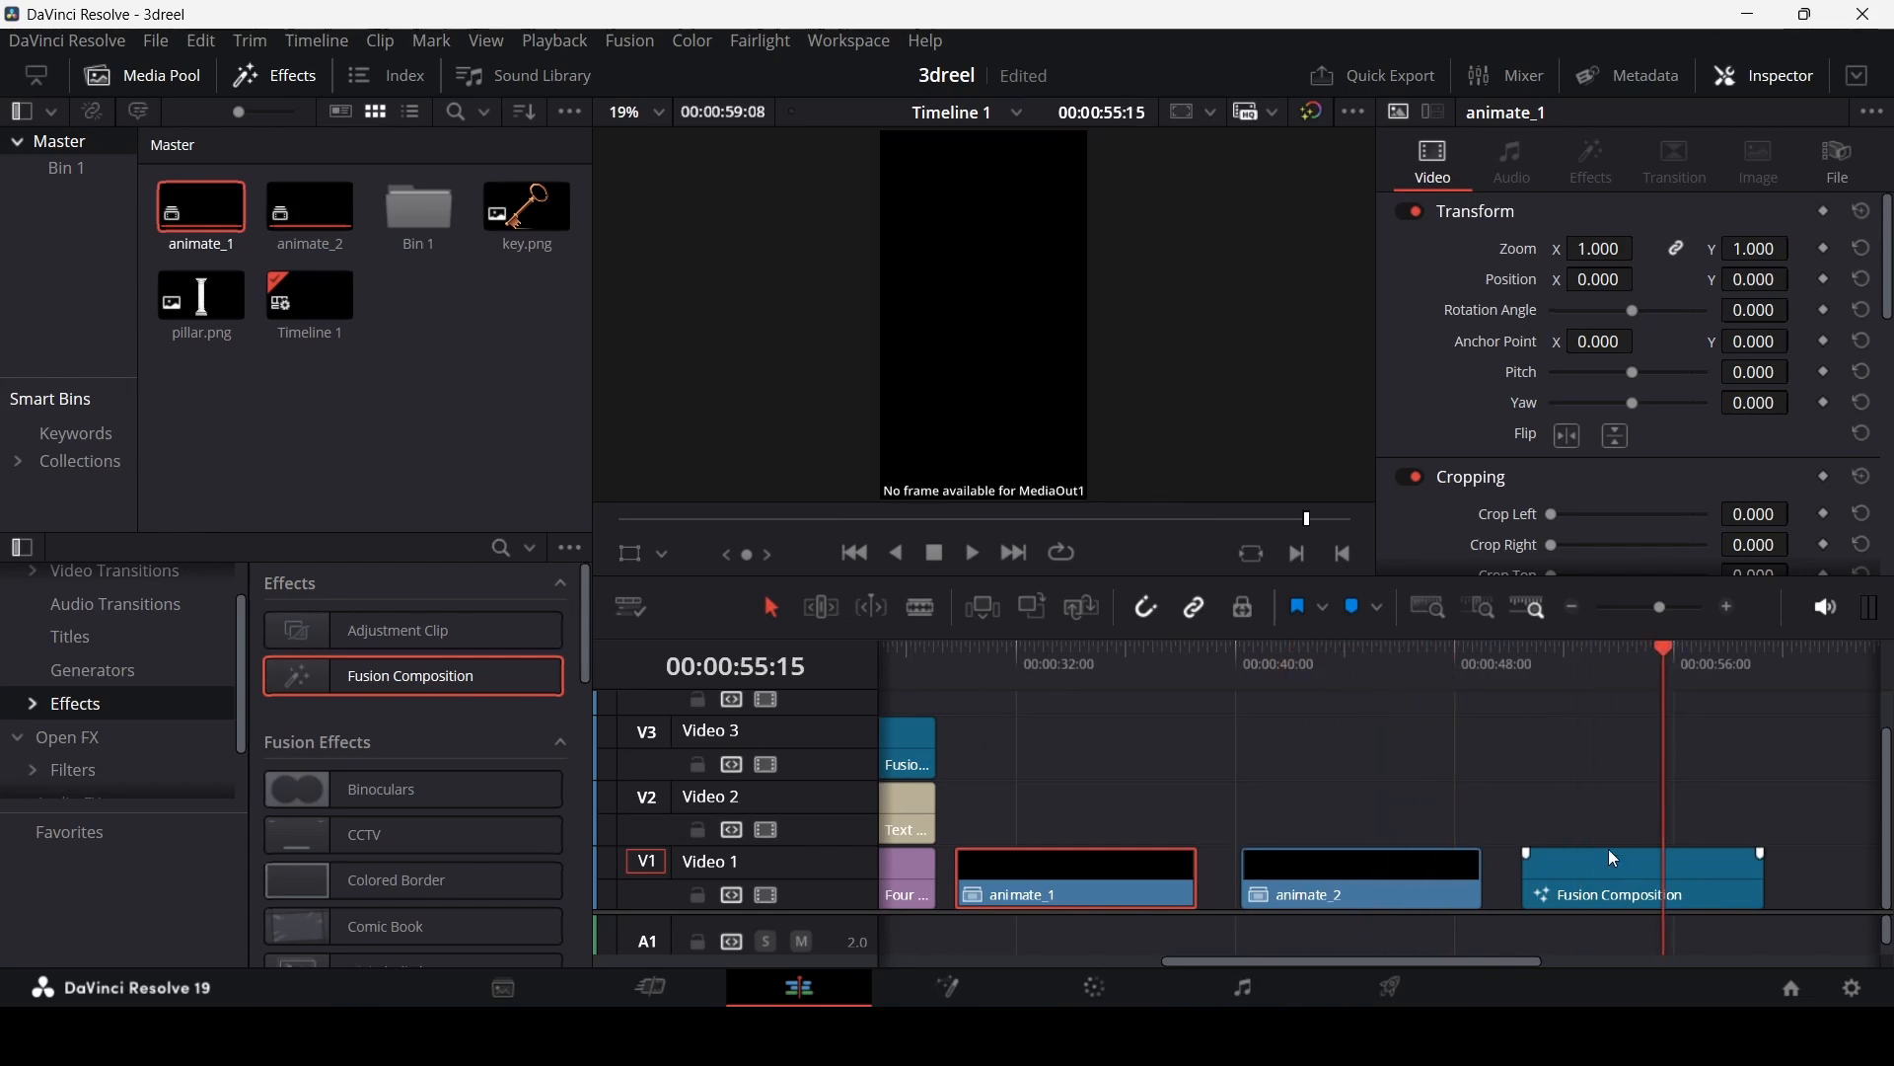
Step: Open the key composition at the start of the timeline in Fusion for reference
scroll(1391, 759, "left", 5)
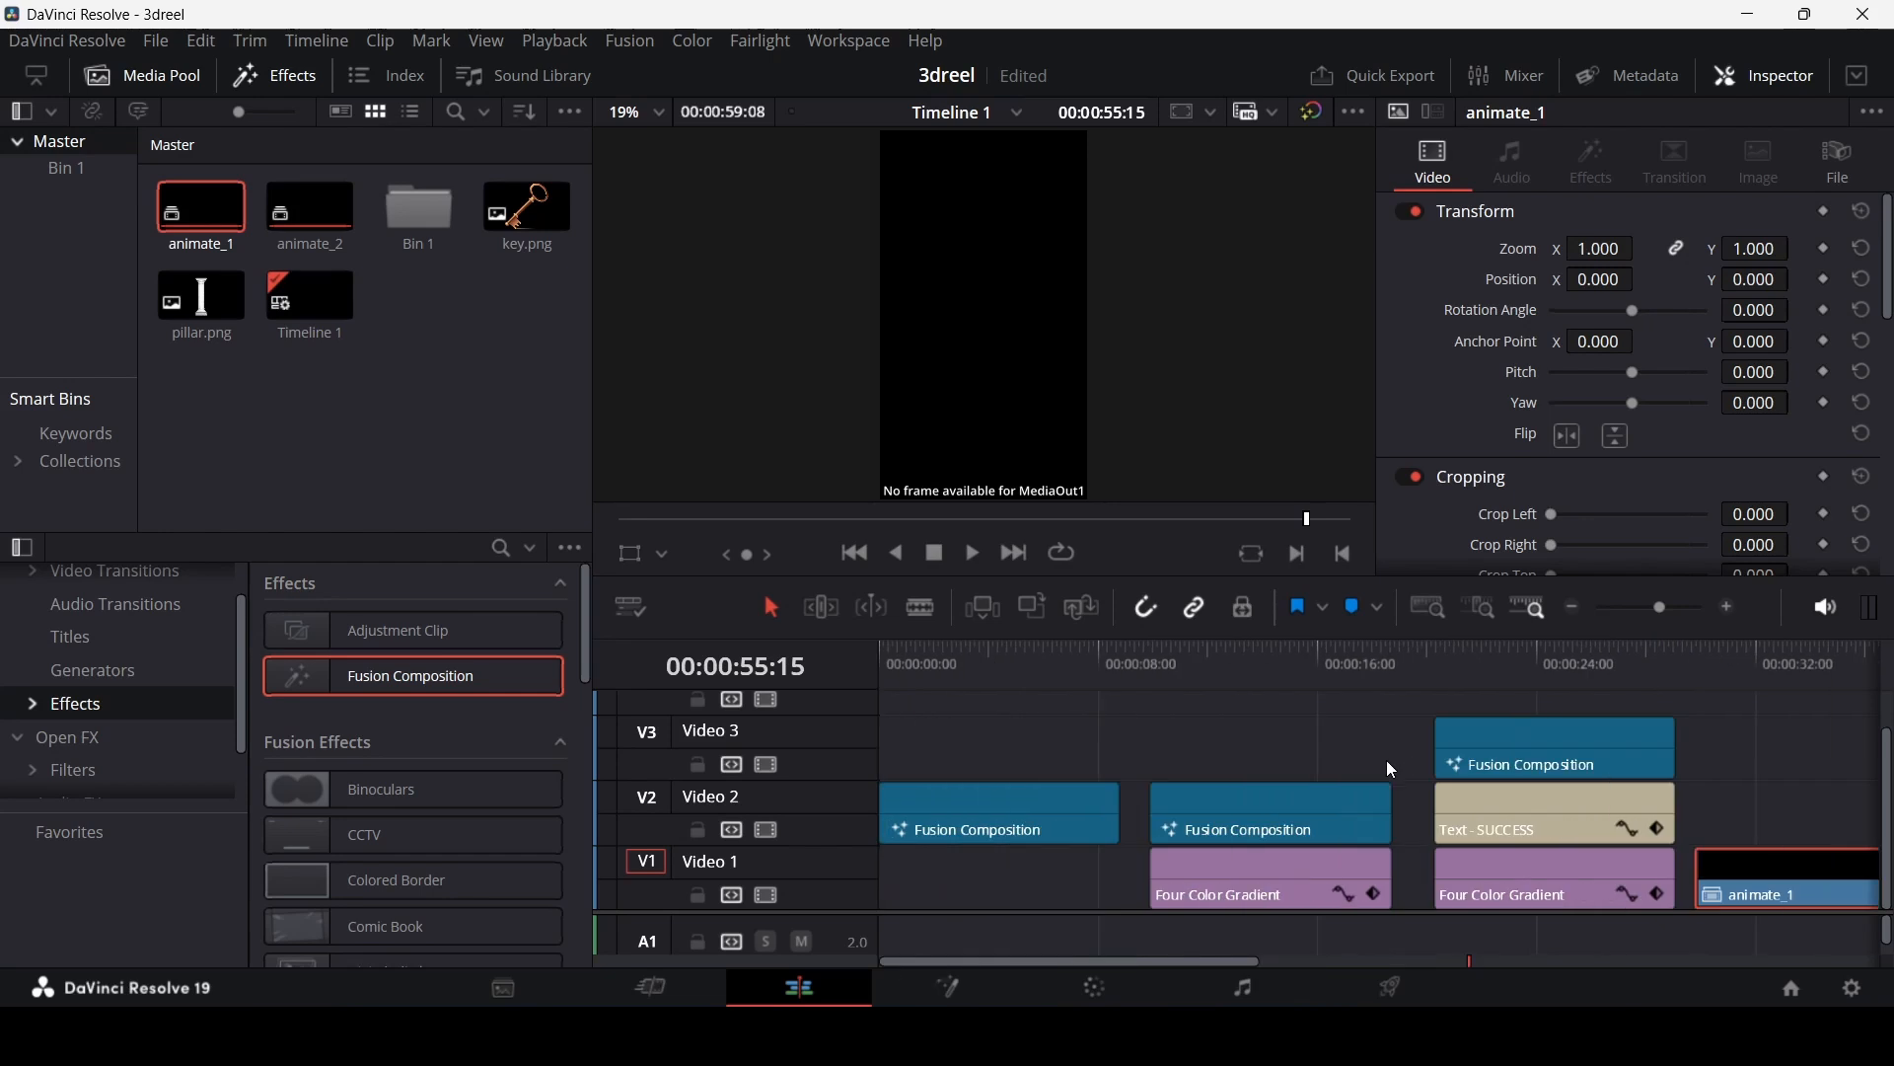
left_click(921, 669)
left_click(961, 799)
right_click(961, 799)
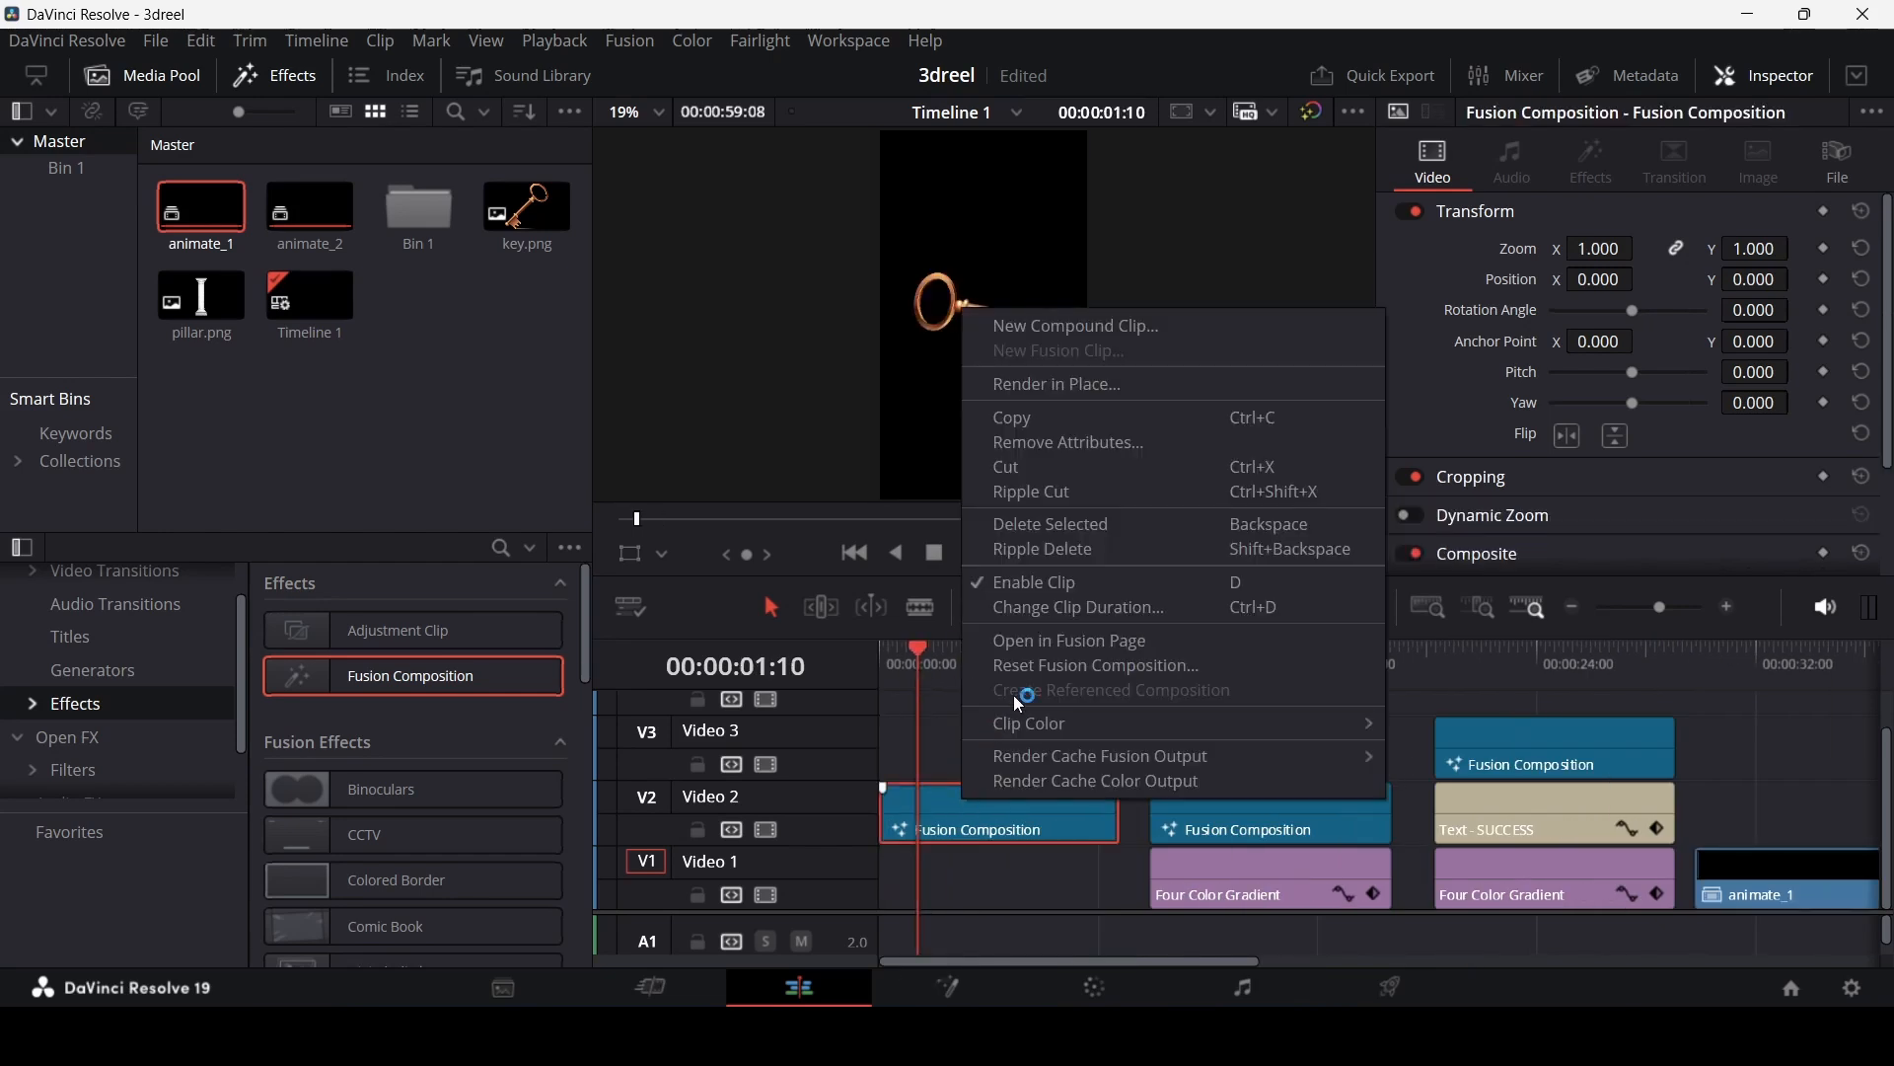
left_click(1049, 639)
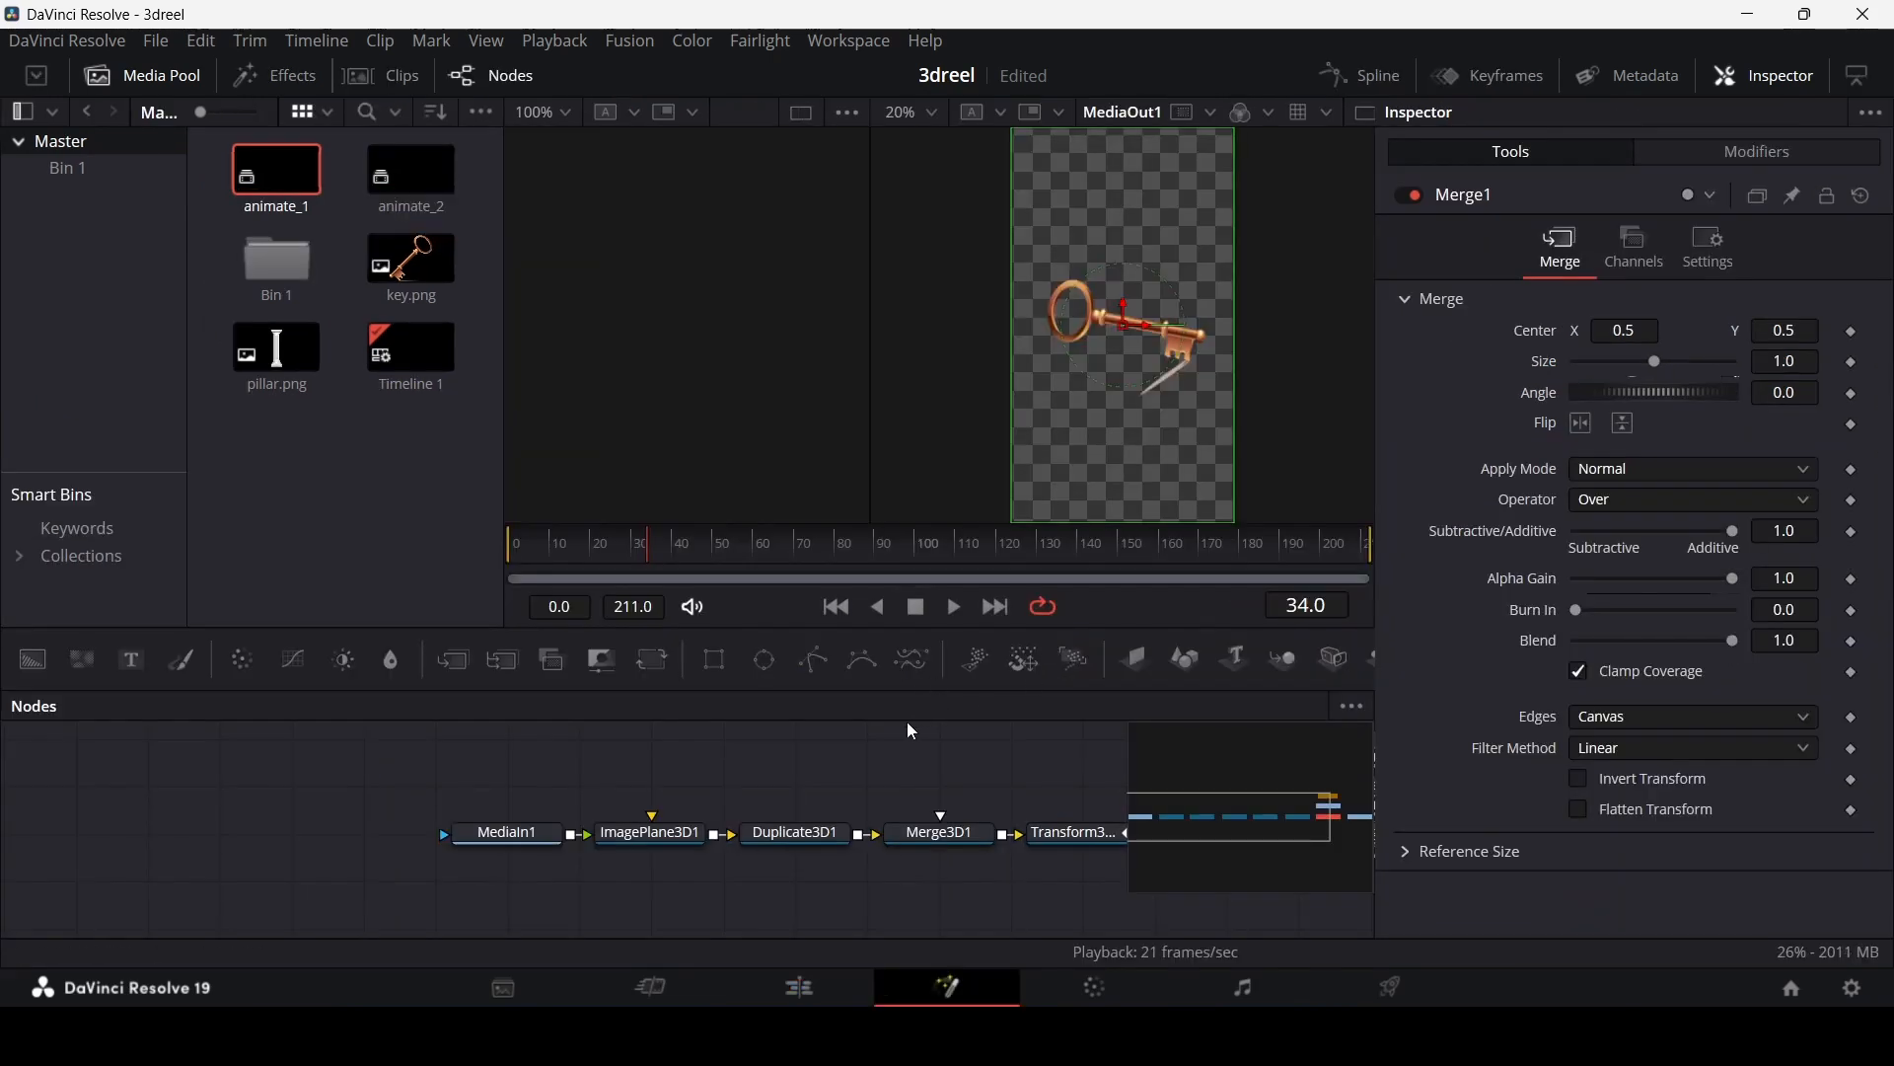
Step: Examine the ImagePlane3D1 and Duplicate3D1 settings, inspect the key's thickness up close, and scrub the composition to about frame 171
left_click(661, 845)
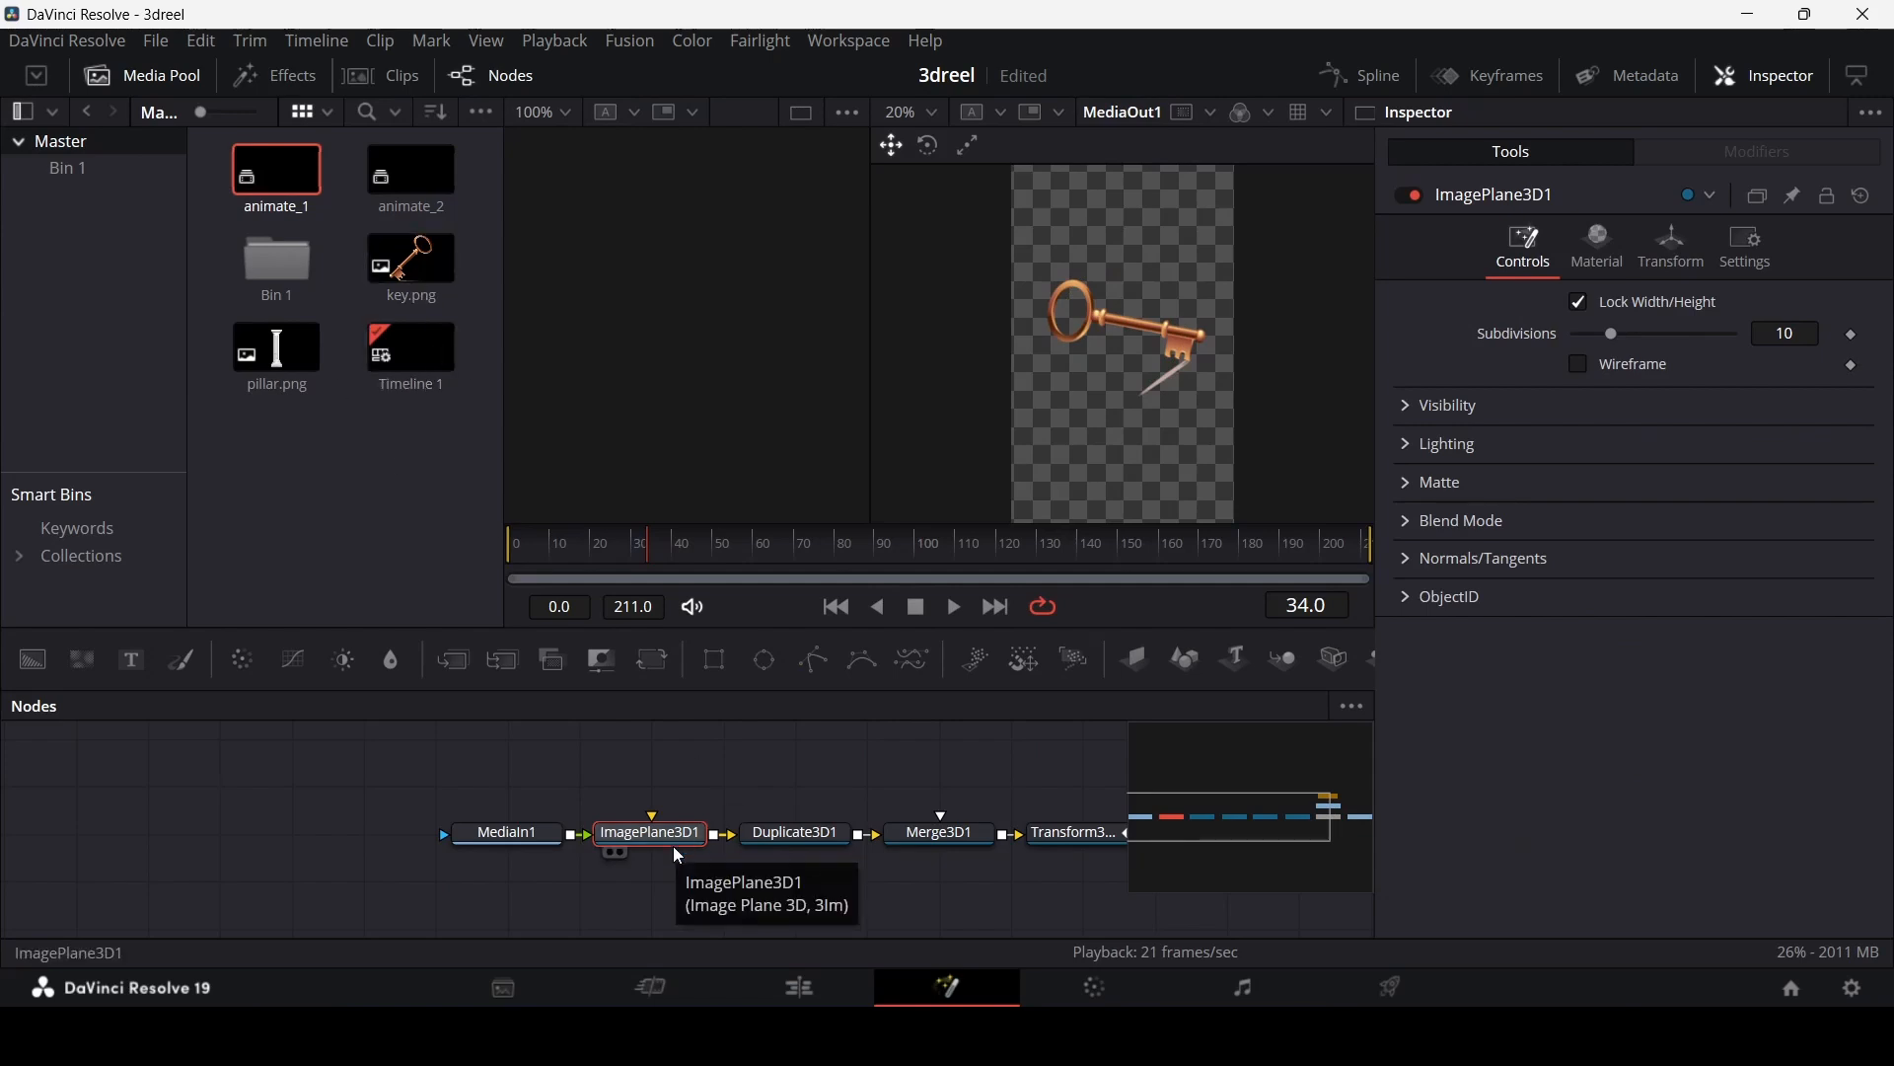
left_click(810, 845)
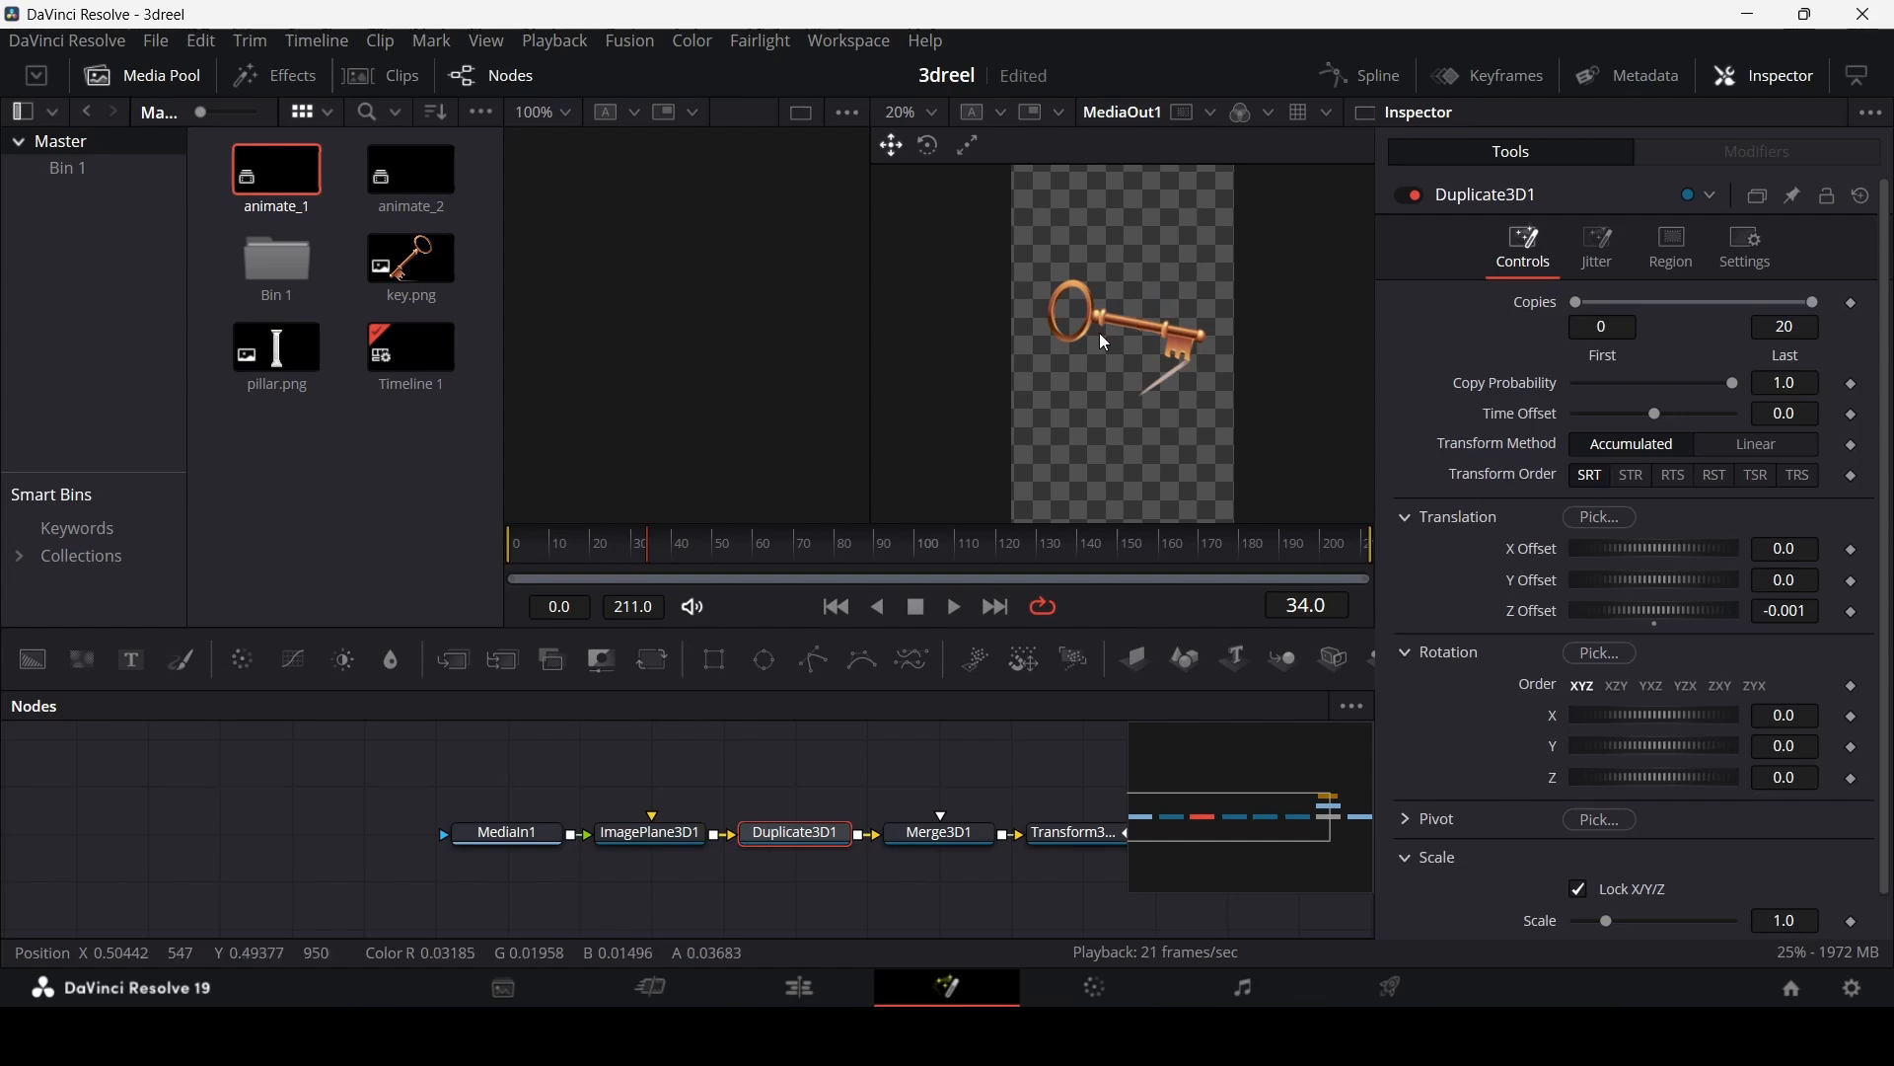
scroll(1140, 350, "up", 5)
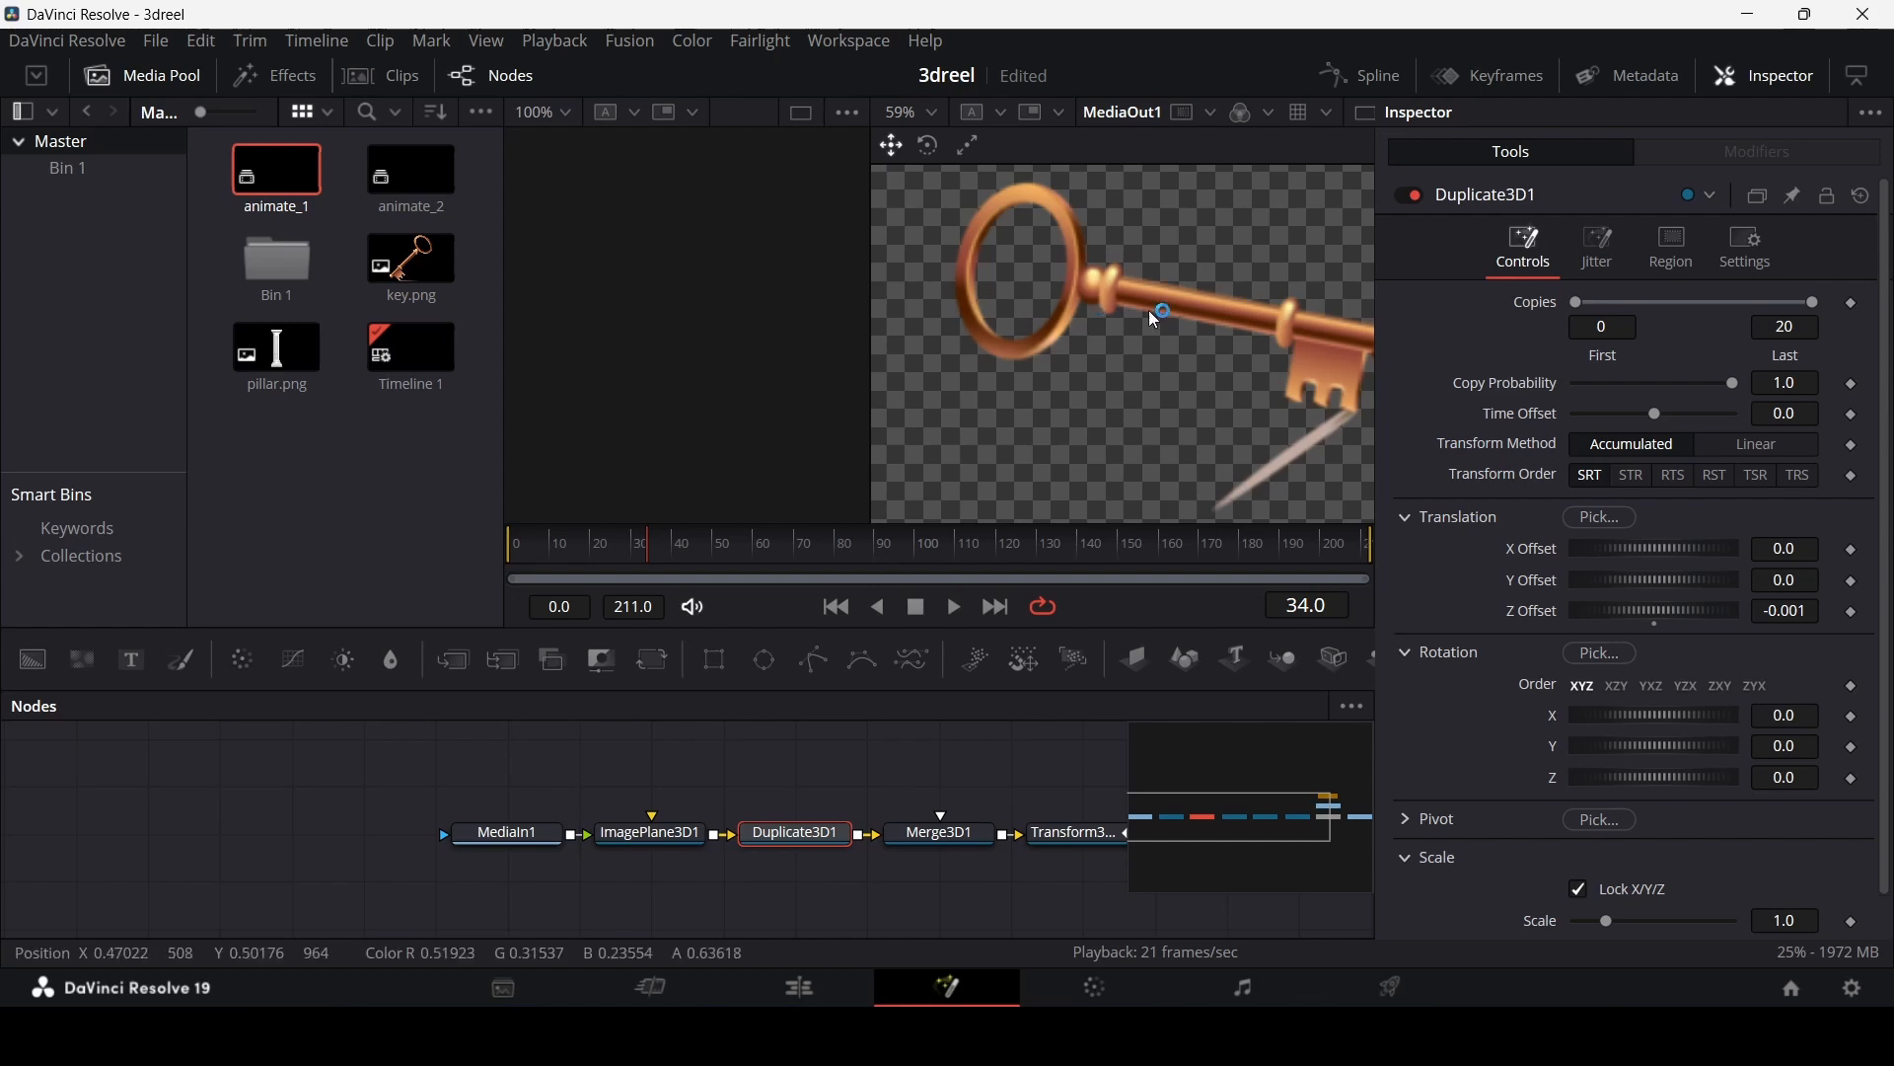
scroll(1151, 312, "down", 3)
scroll(1157, 336, "up", 2)
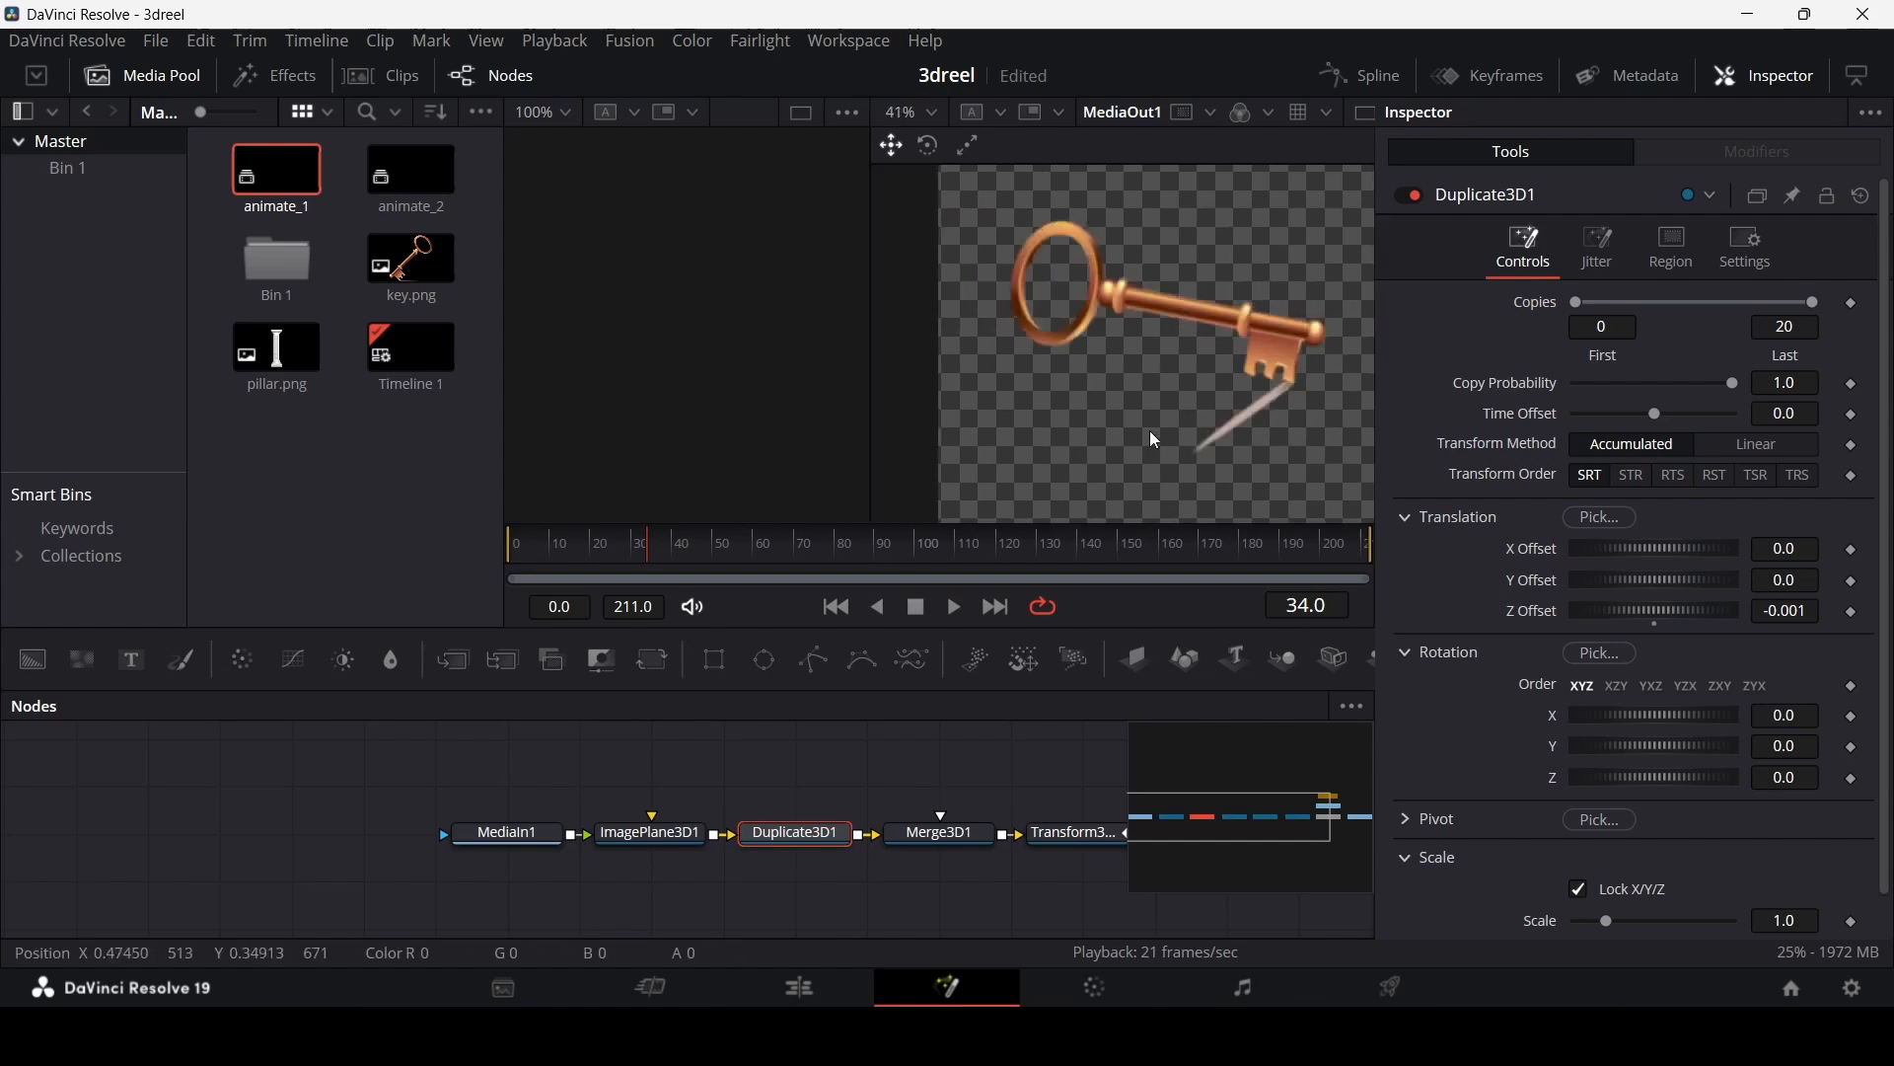
left_click_drag(629, 558, 1213, 561)
scroll(1211, 419, "down", 1)
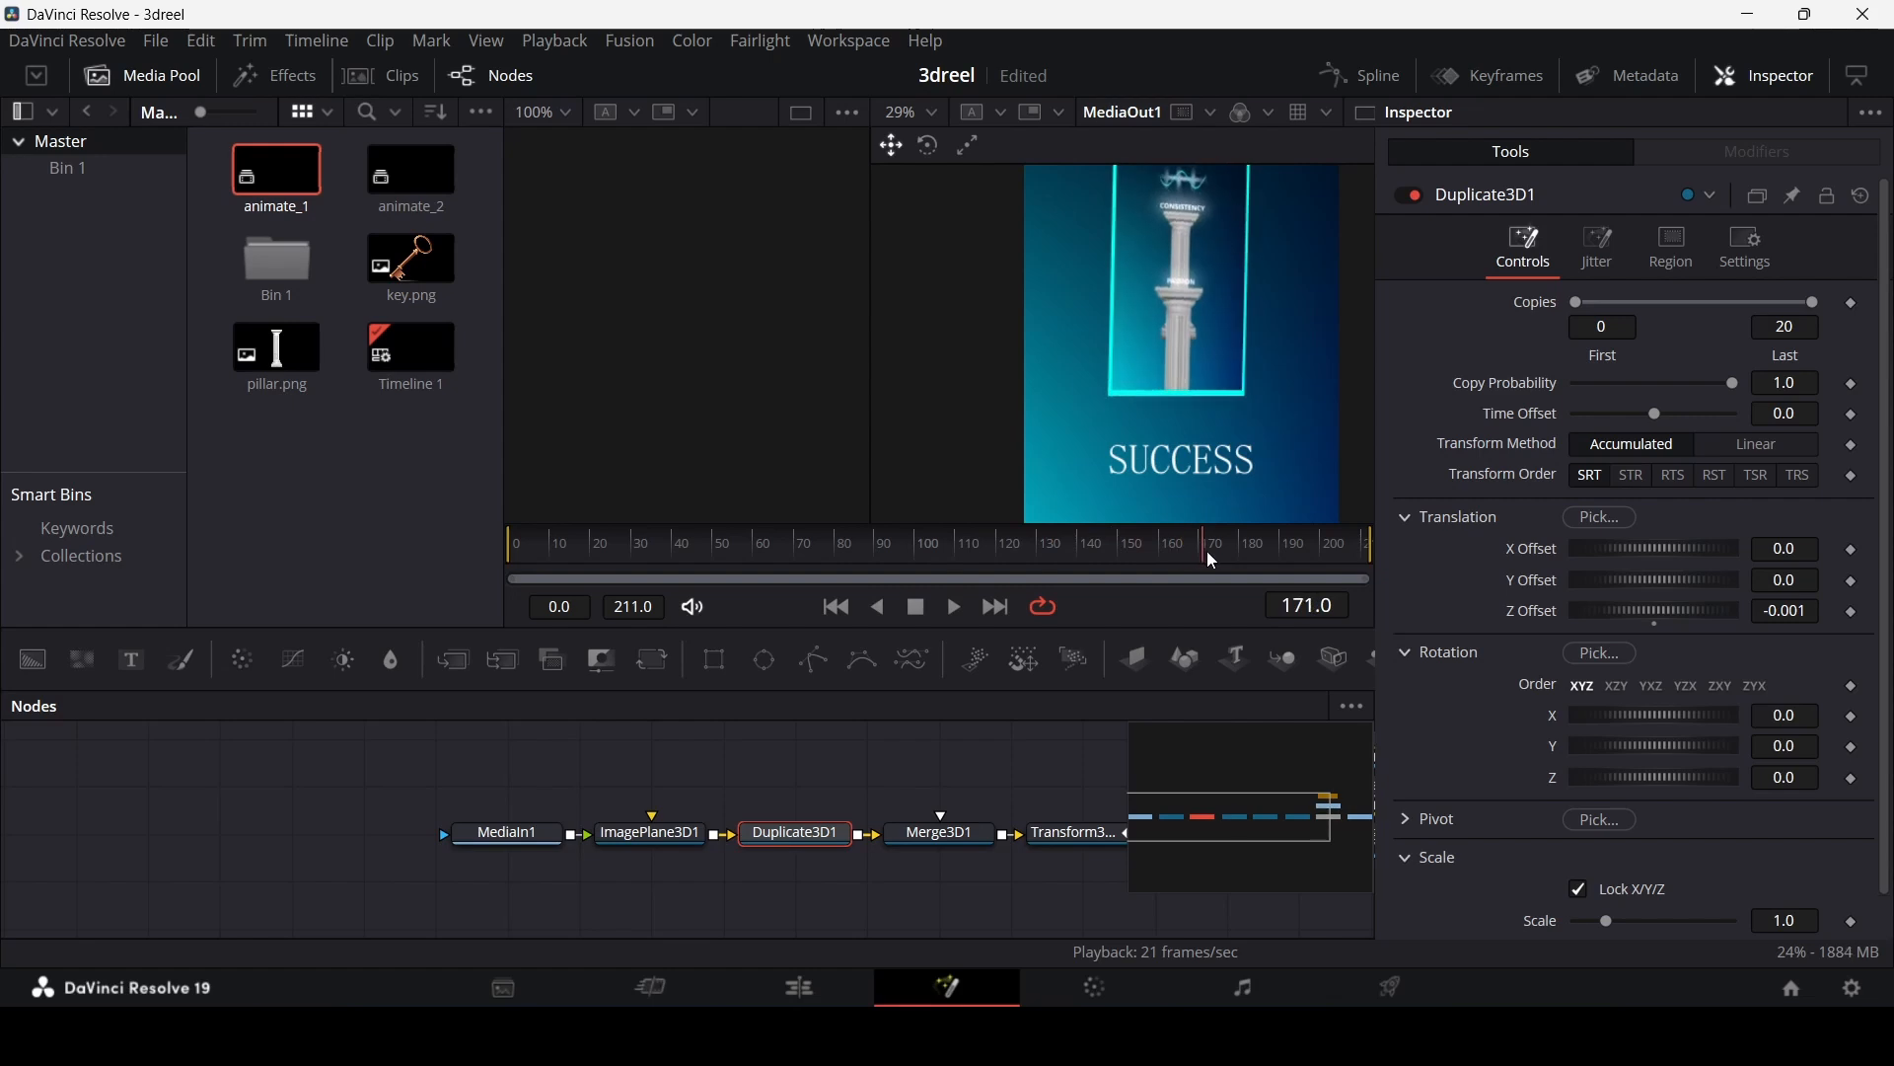
Step: Examine the MediaIn2 node and its Ellipse1 mask in the key composition, and return to the edit timeline
left_click_drag(1196, 813, 1305, 822)
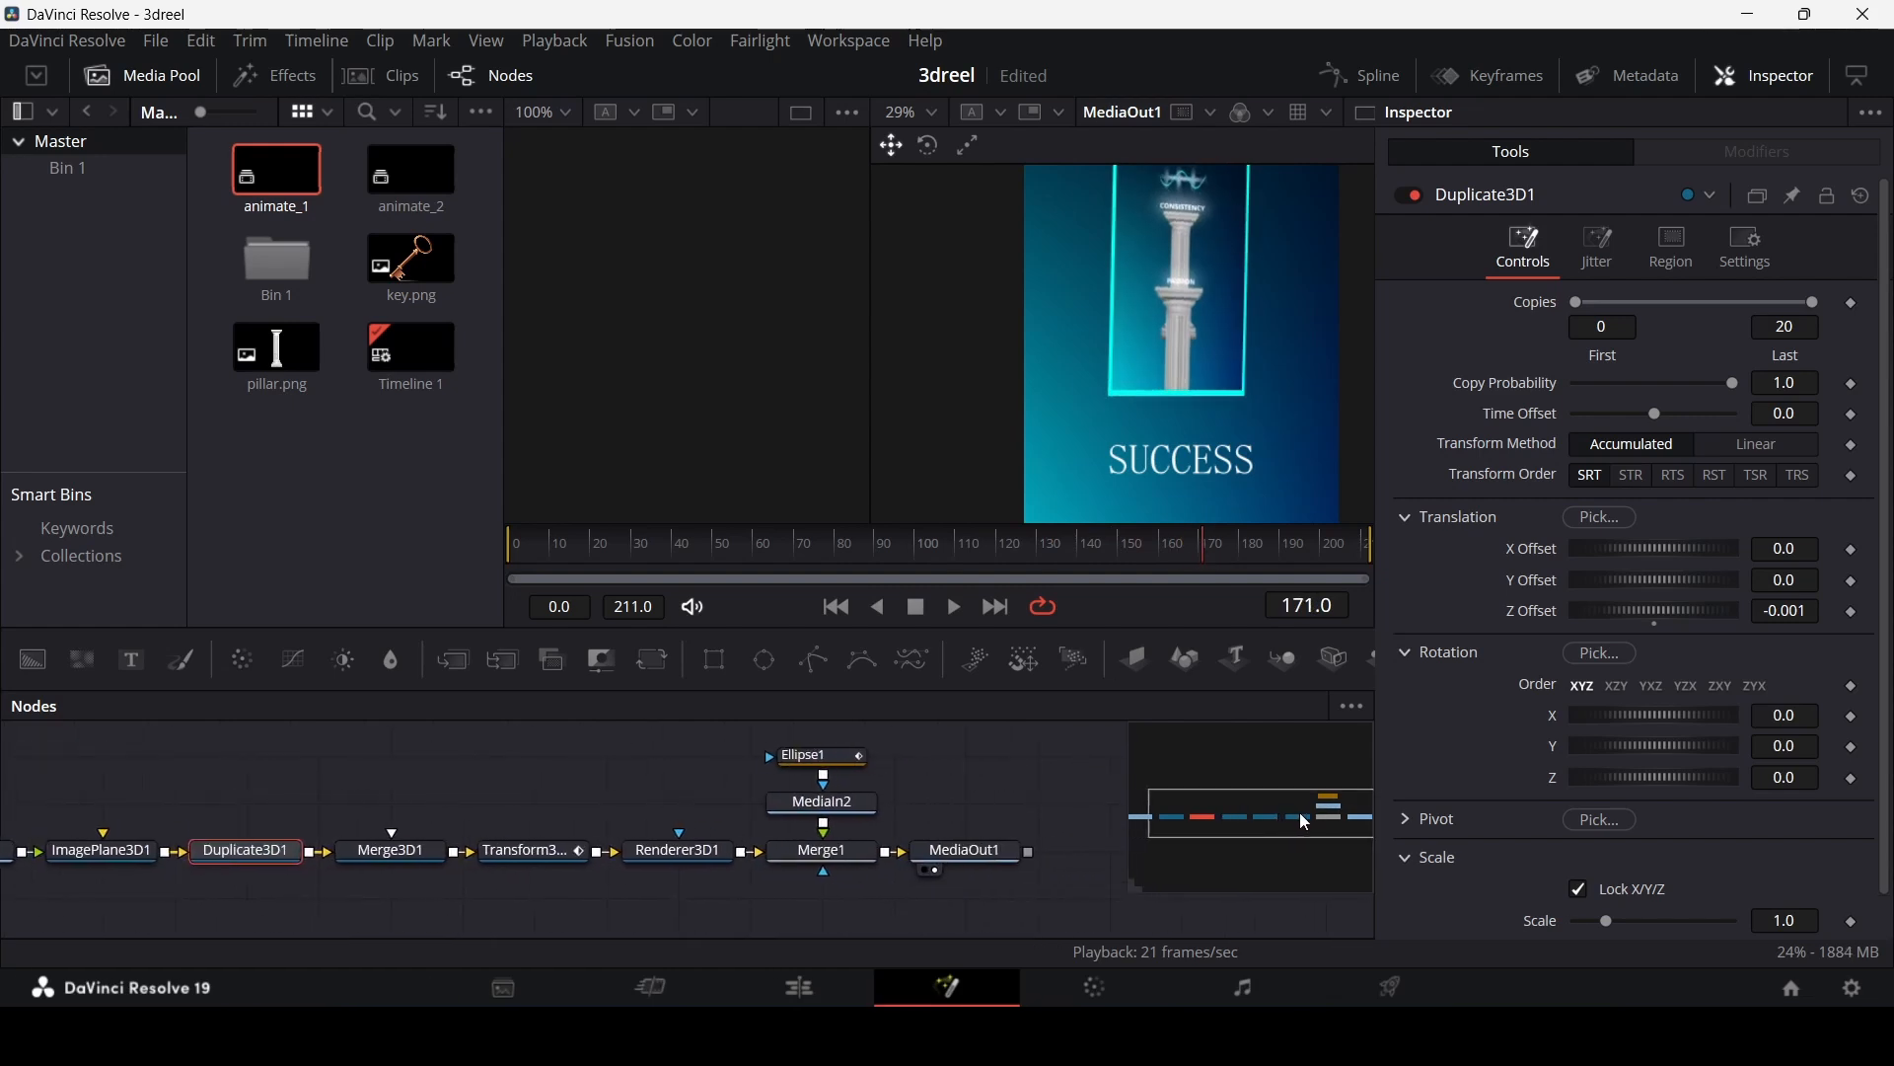
left_click(836, 758)
left_click(838, 818)
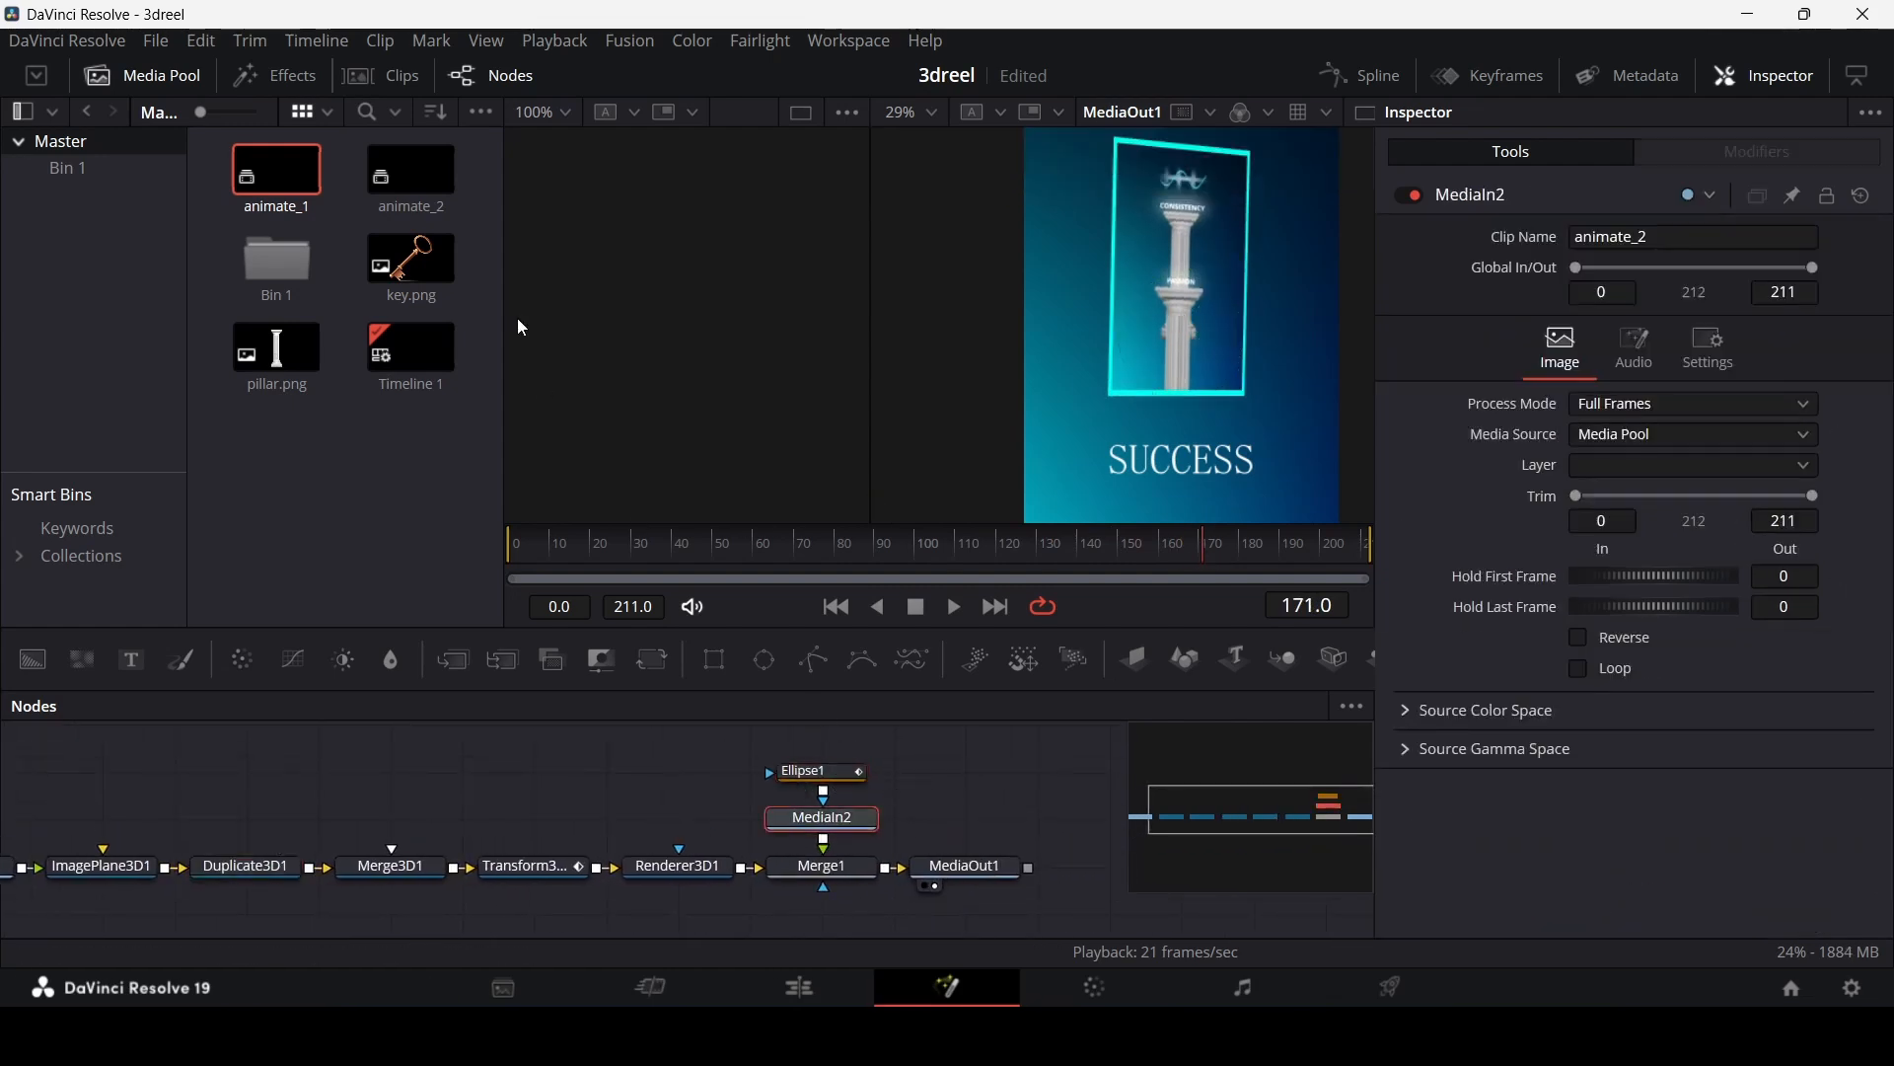
left_click(819, 772)
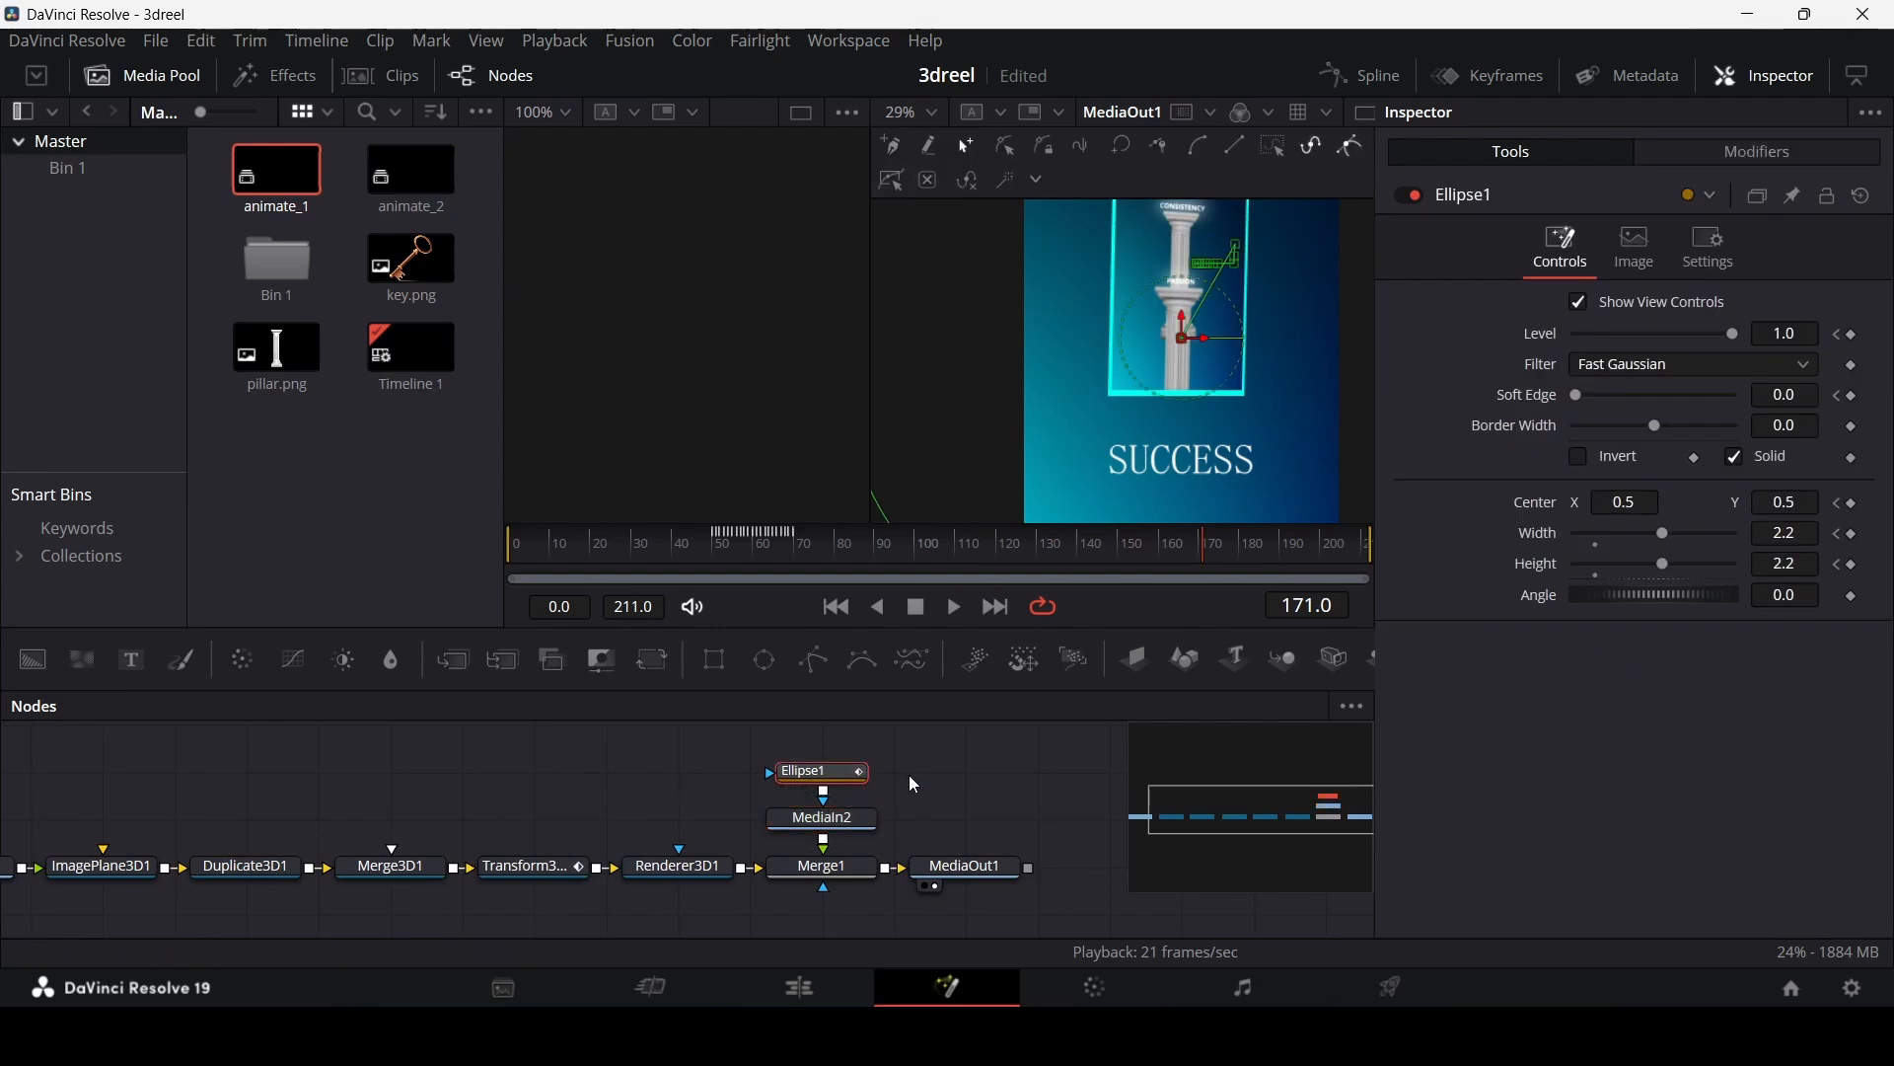
key("shift+4")
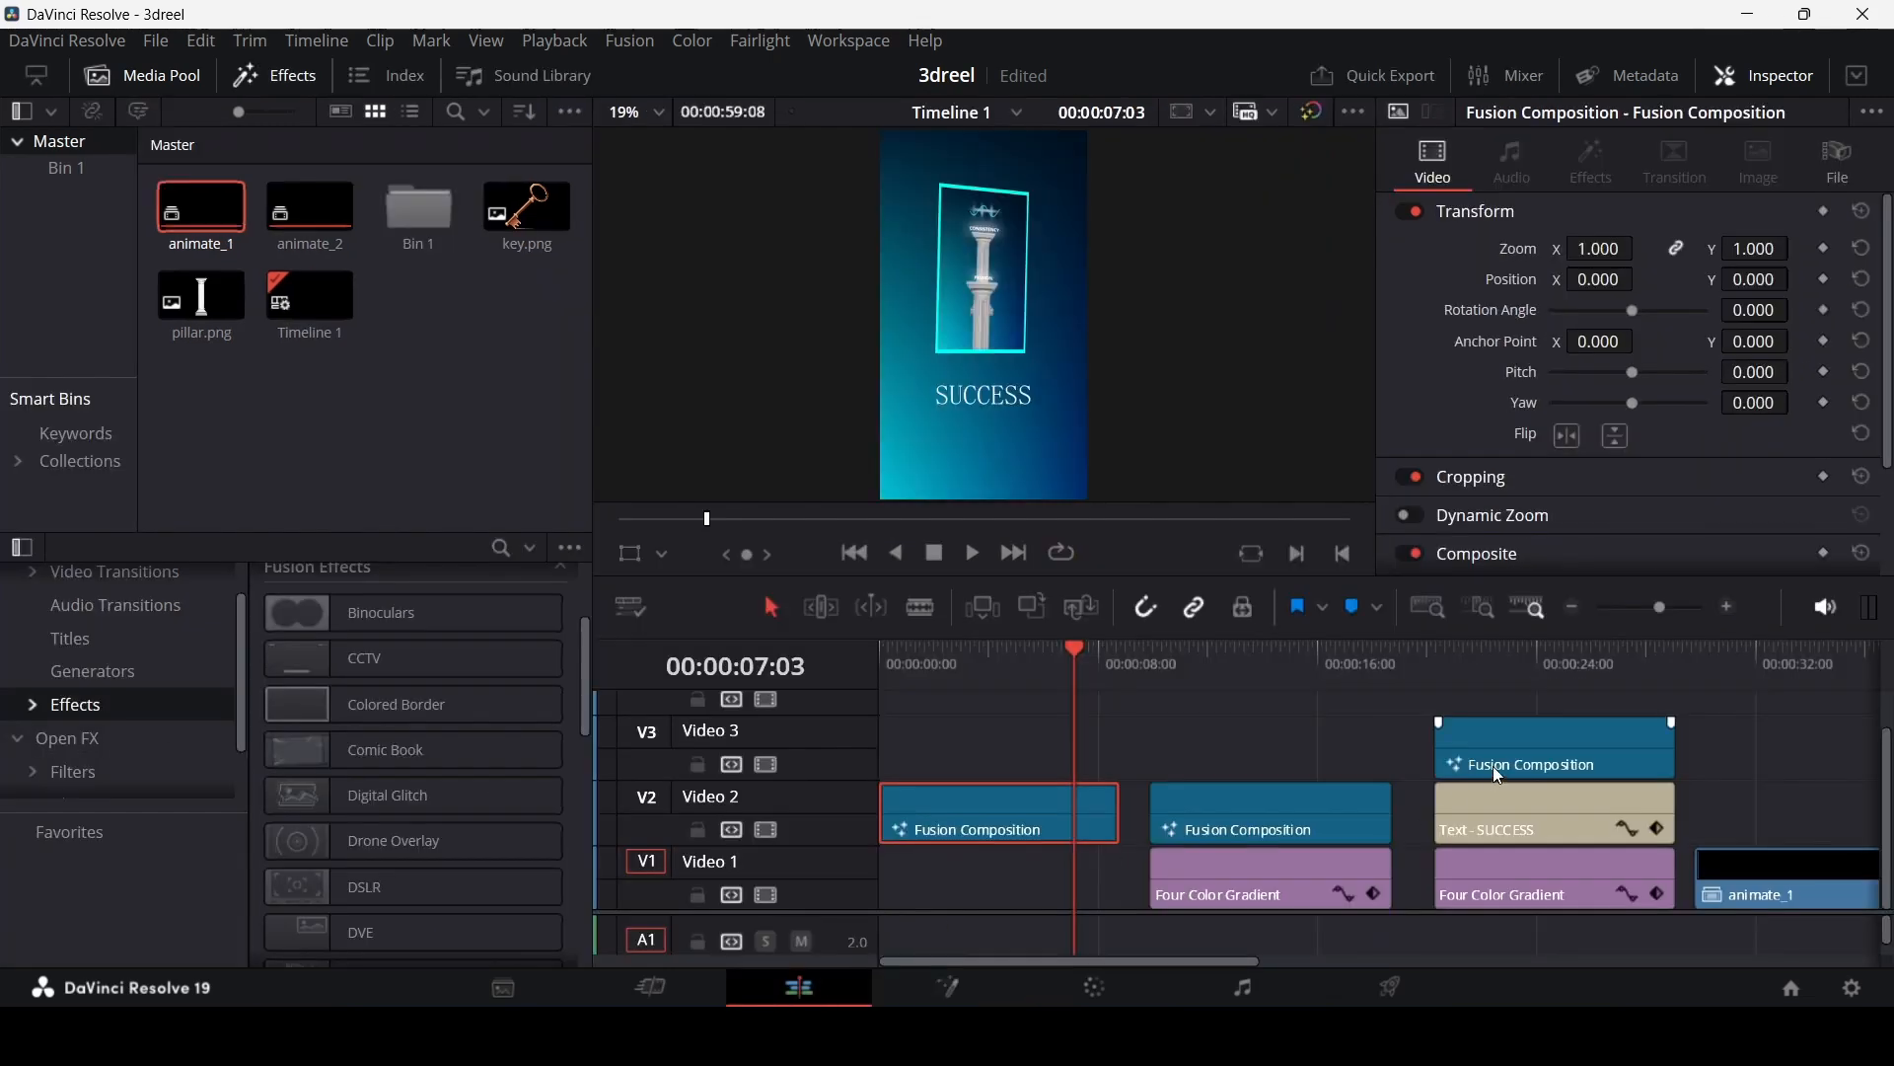
Step: Open the empty Fusion Composition after animate_2 in Fusion
scroll(1494, 773, "right", 4)
scroll(1493, 769, "right", 2)
left_click(1458, 877)
right_click(1450, 878)
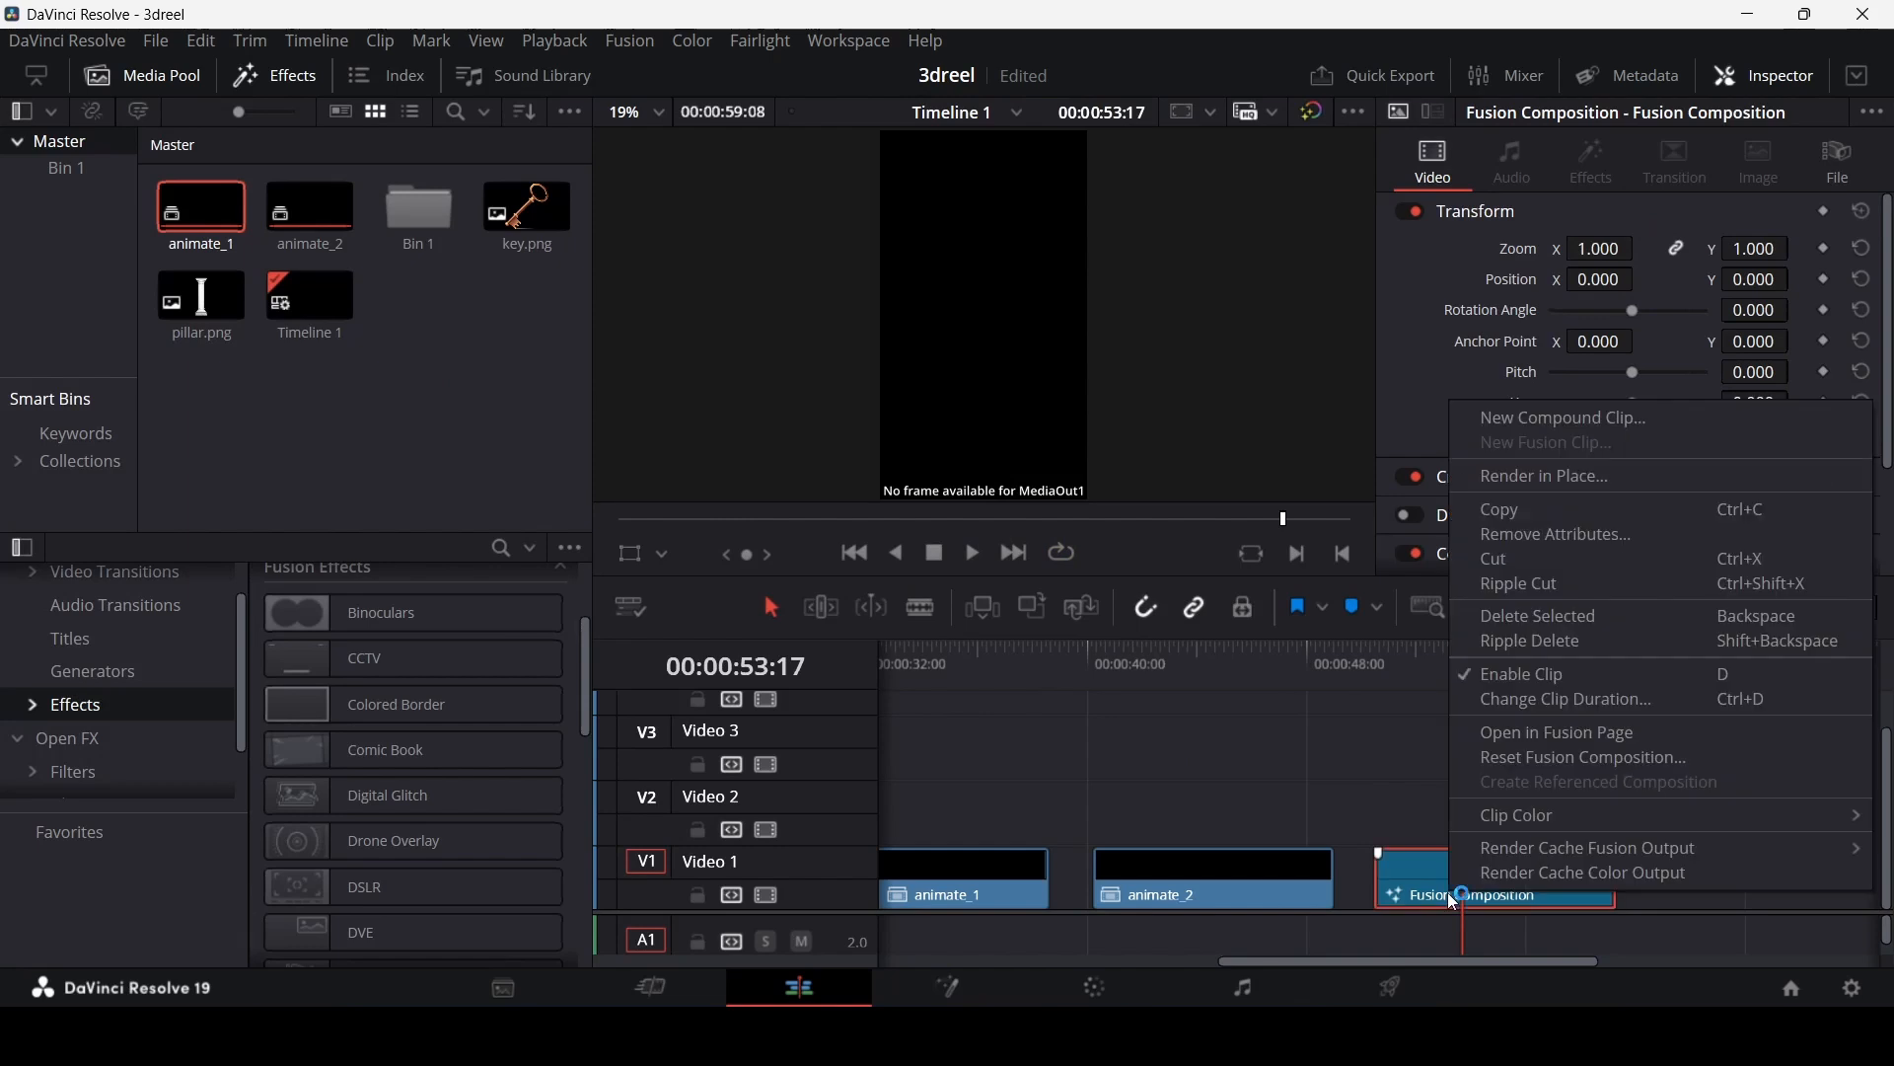
left_click(1507, 740)
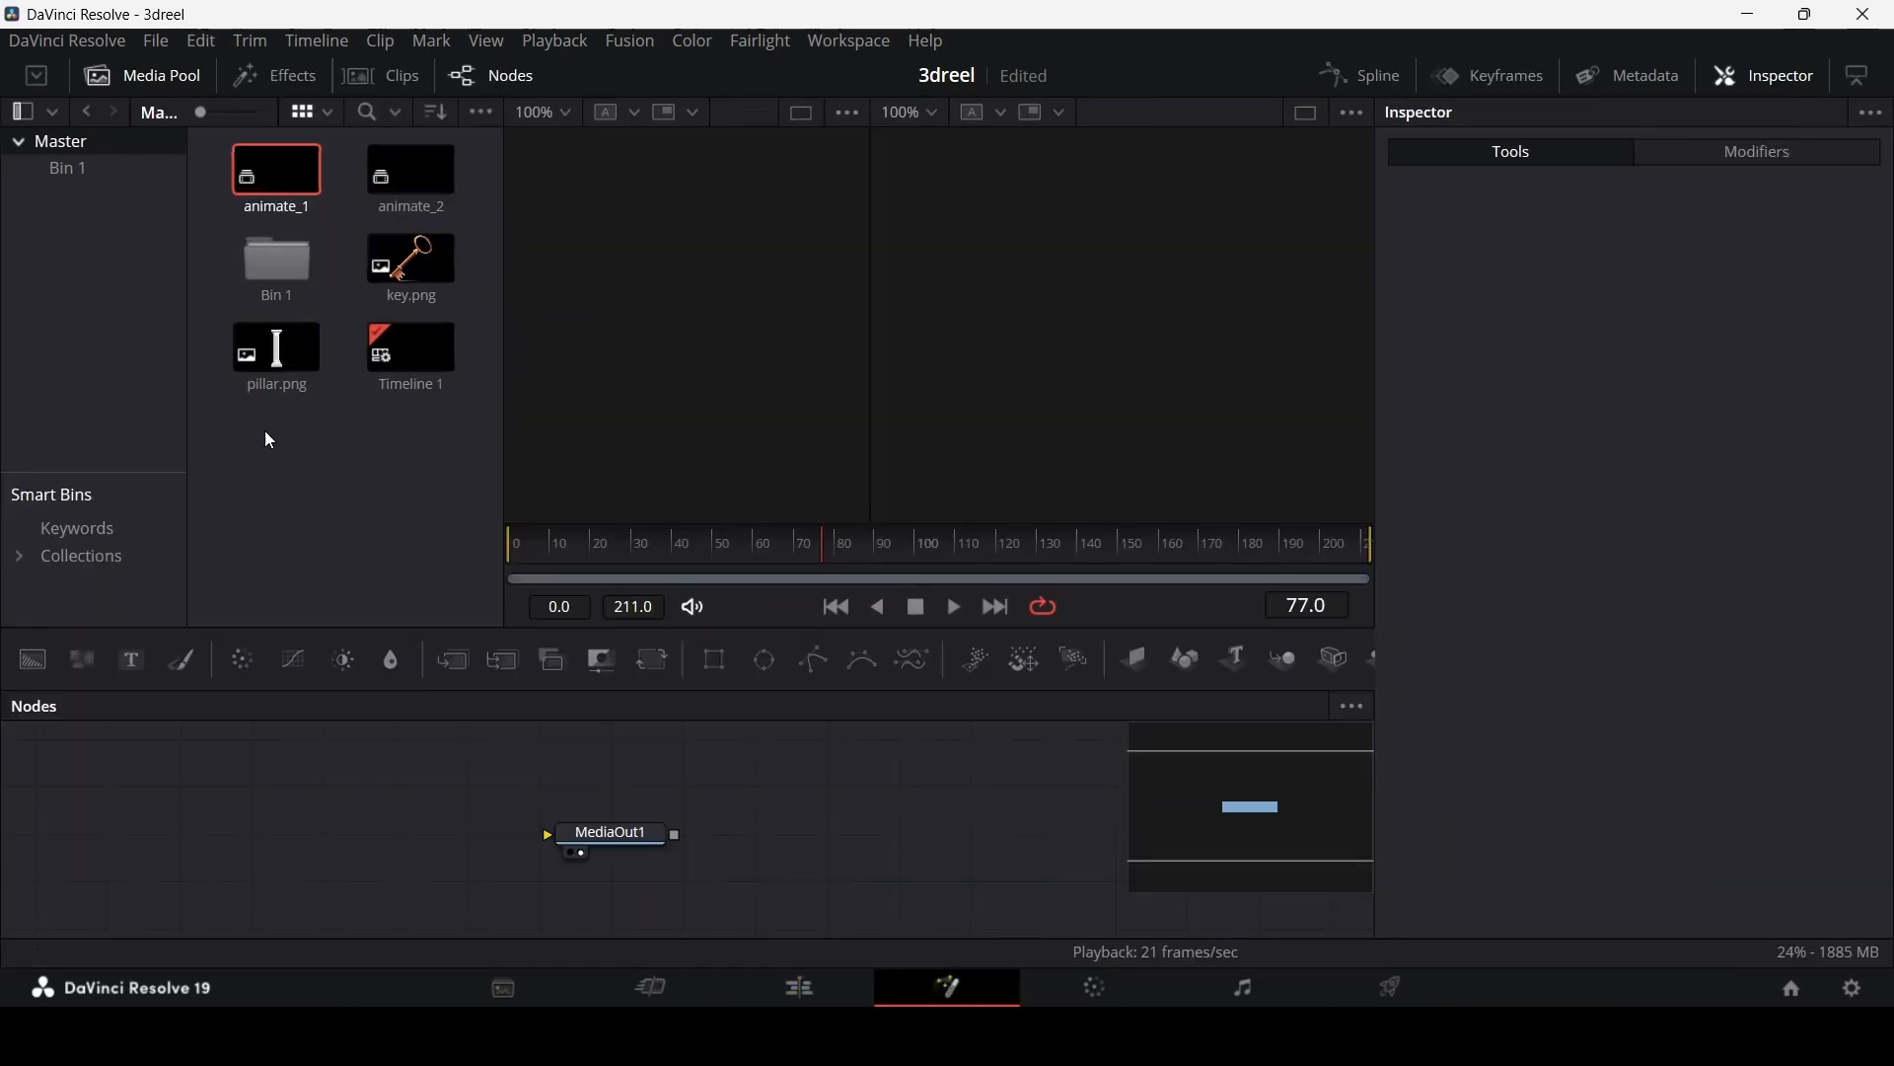
Step: Add key.png to the node graph and chain an Image Plane 3D and a Merge 3D node after it
left_click_drag(407, 279, 173, 879)
left_click(1135, 660)
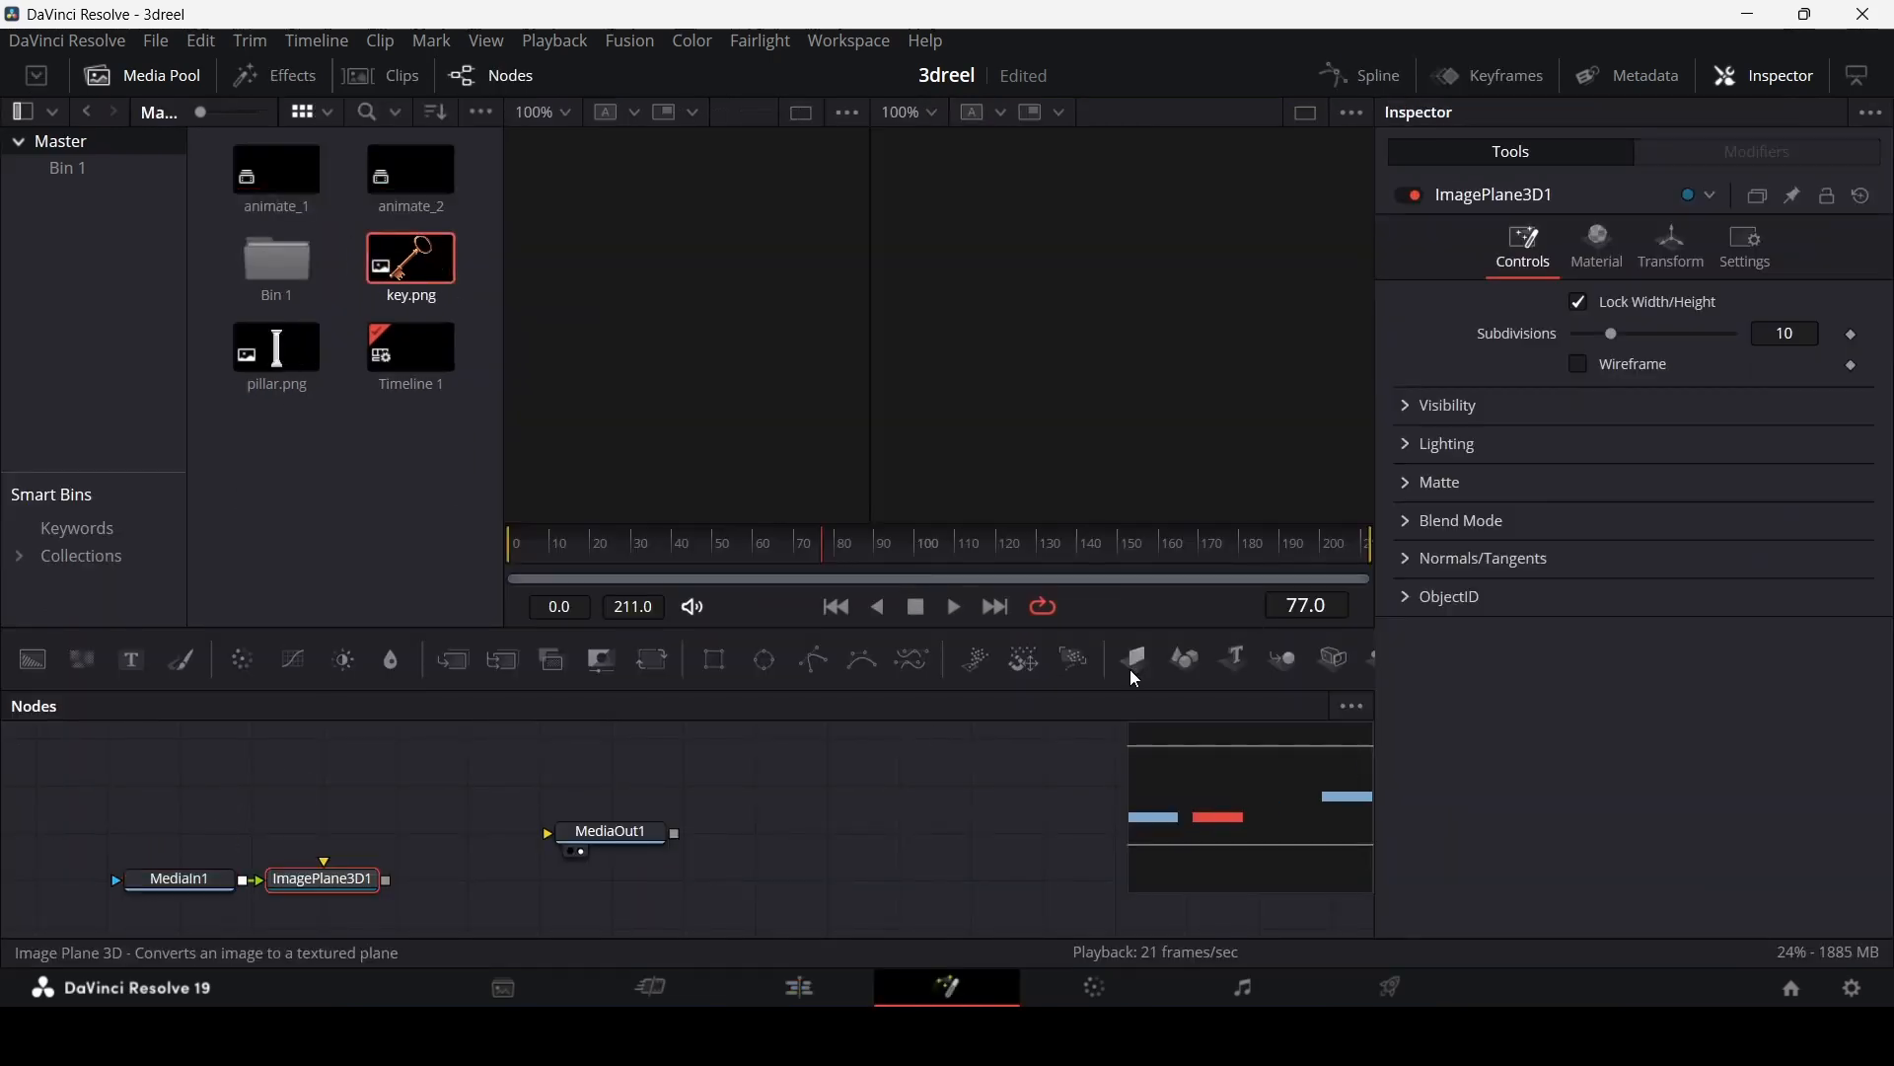
left_click_drag(646, 841, 864, 888)
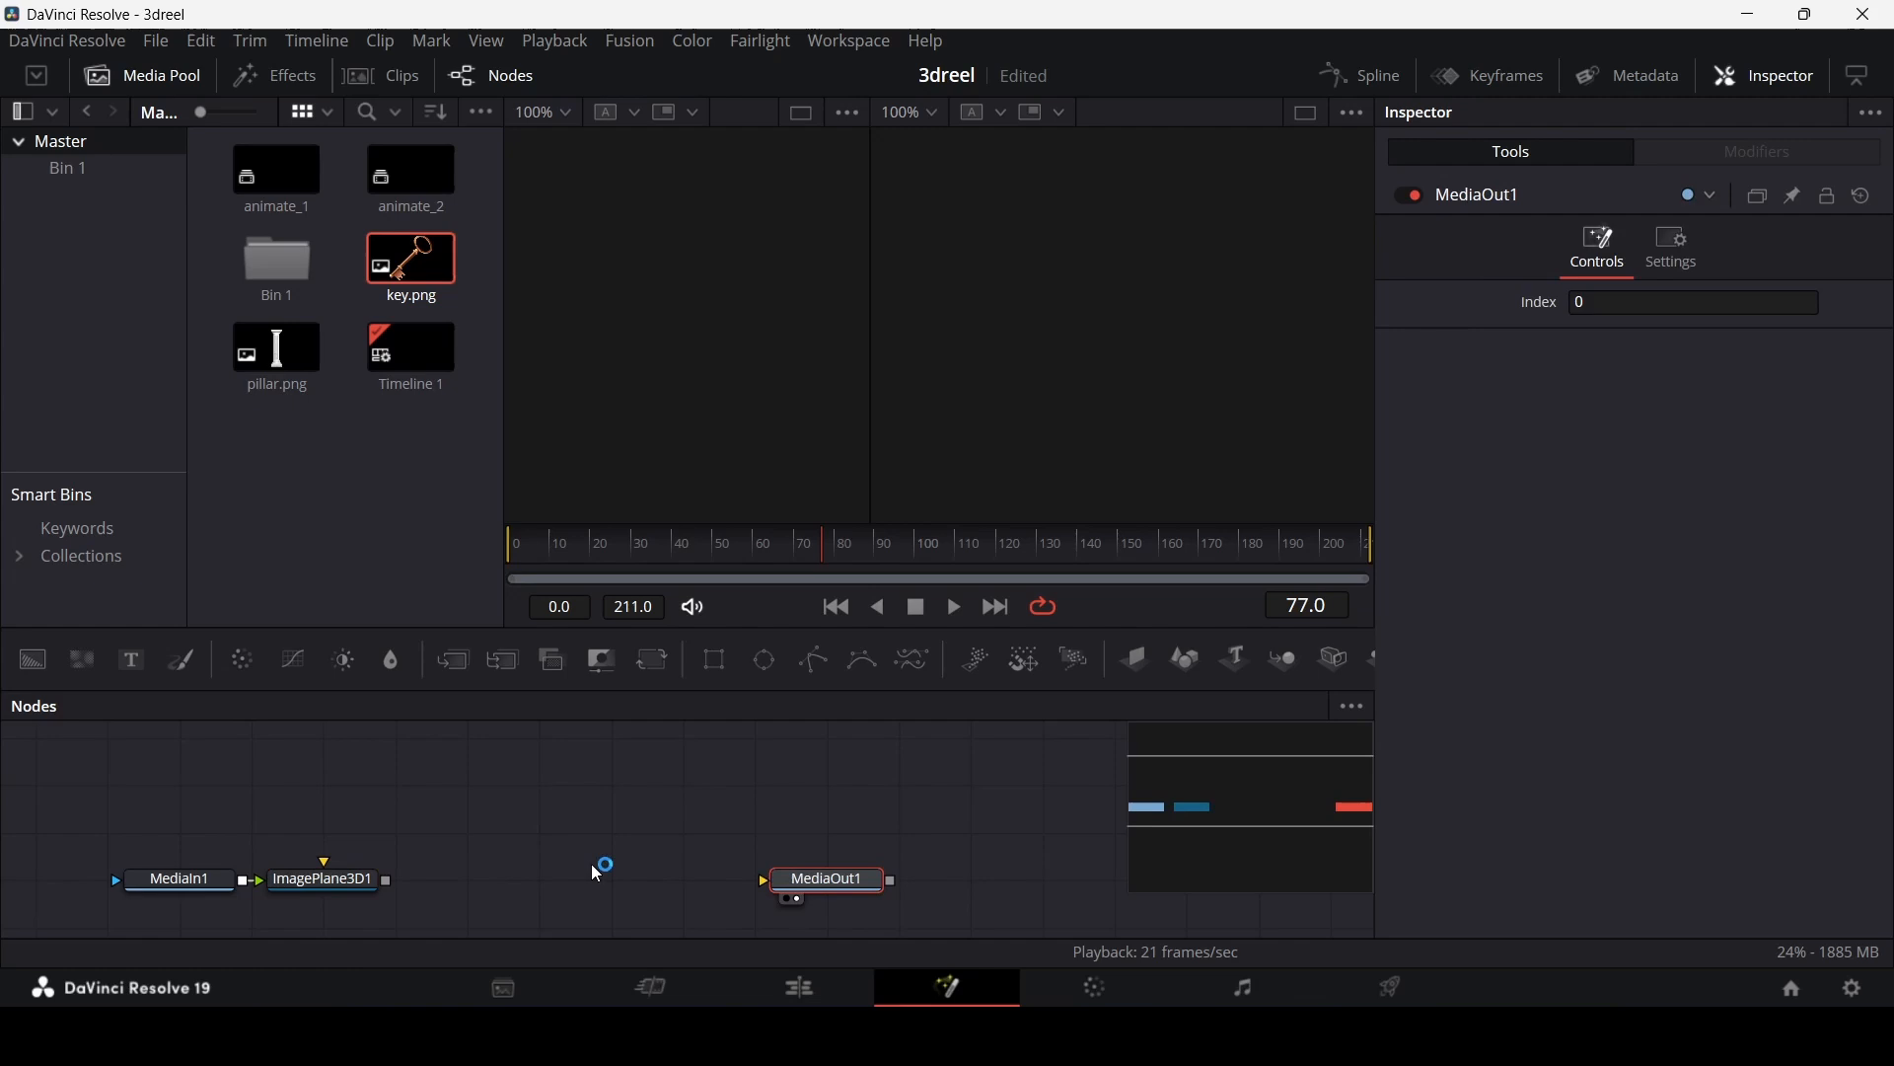
left_click(314, 880)
left_click(1288, 659)
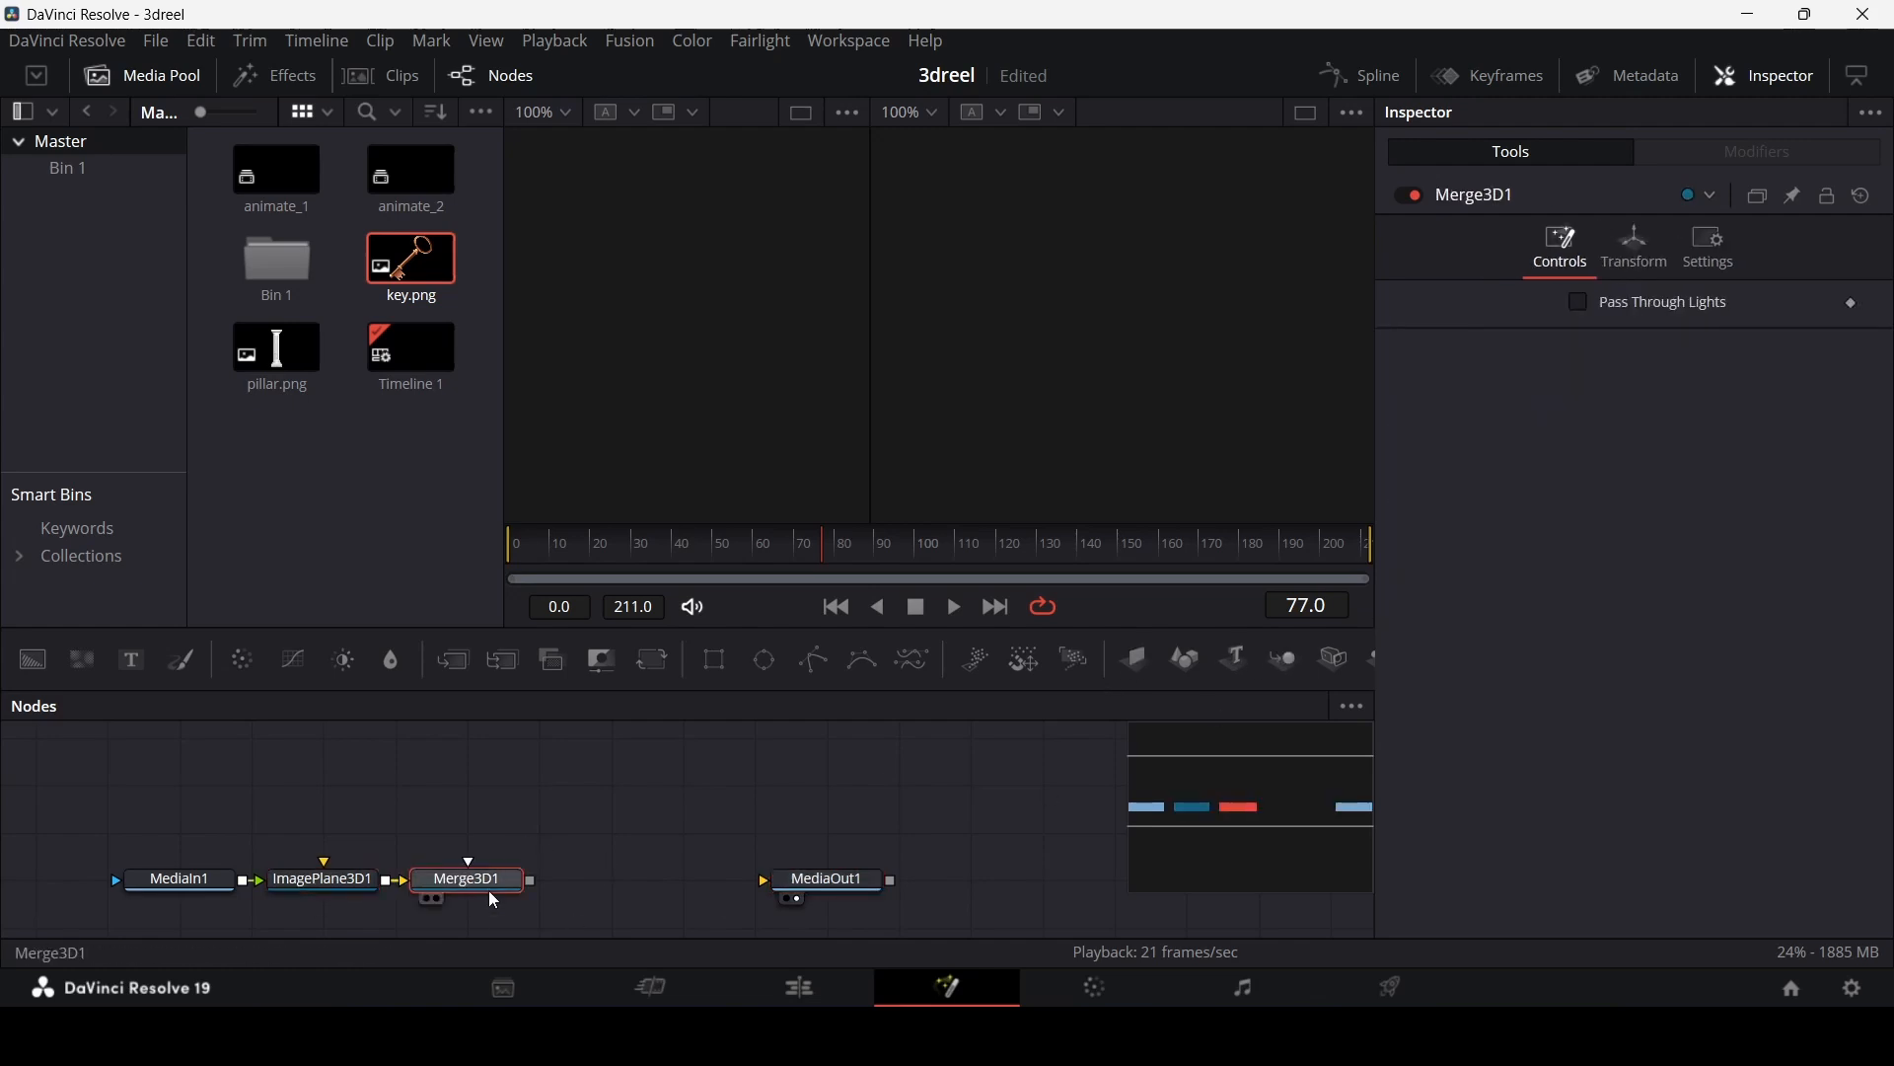
Step: Add a Renderer 3D after the Merge 3D, insert a Transform 3D between them, and connect the renderer to MediaOut1
key("shift+space")
type("render")
key("Return")
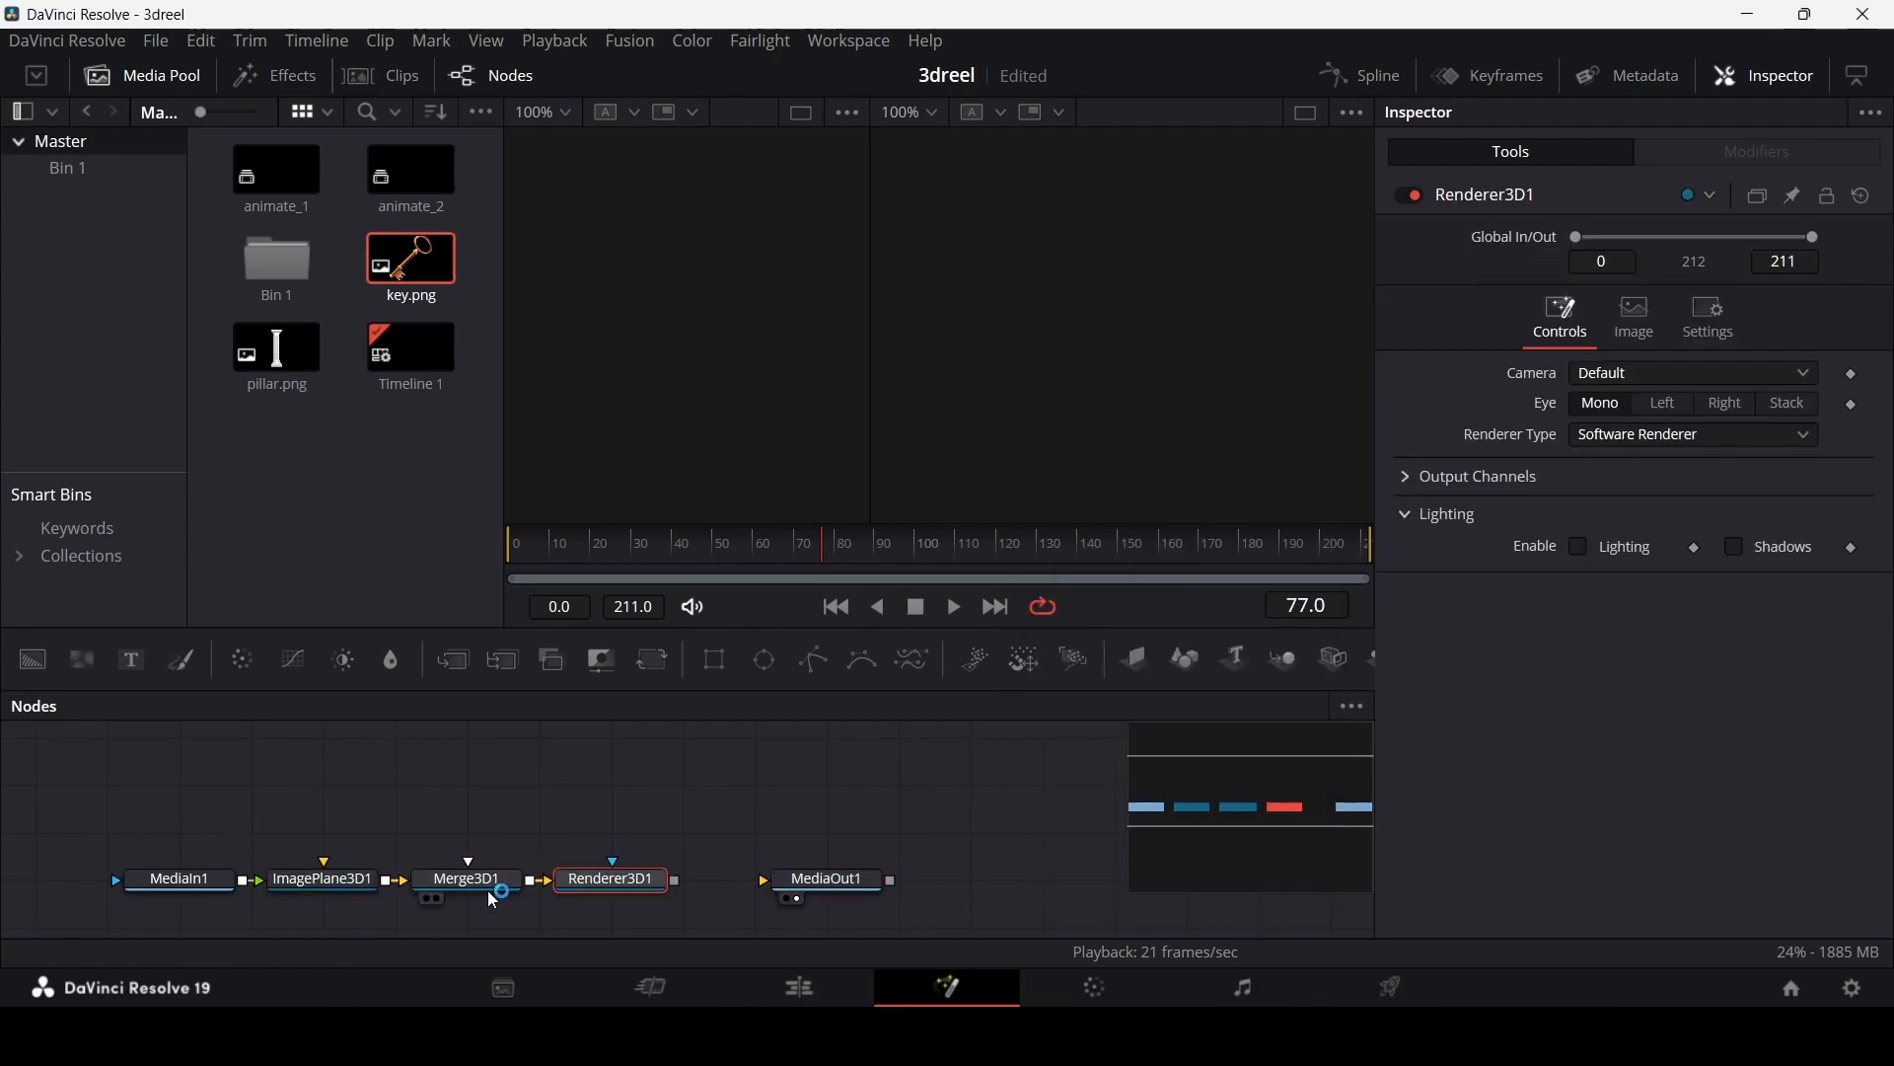
left_click(456, 899)
key("shift+space")
type("tra")
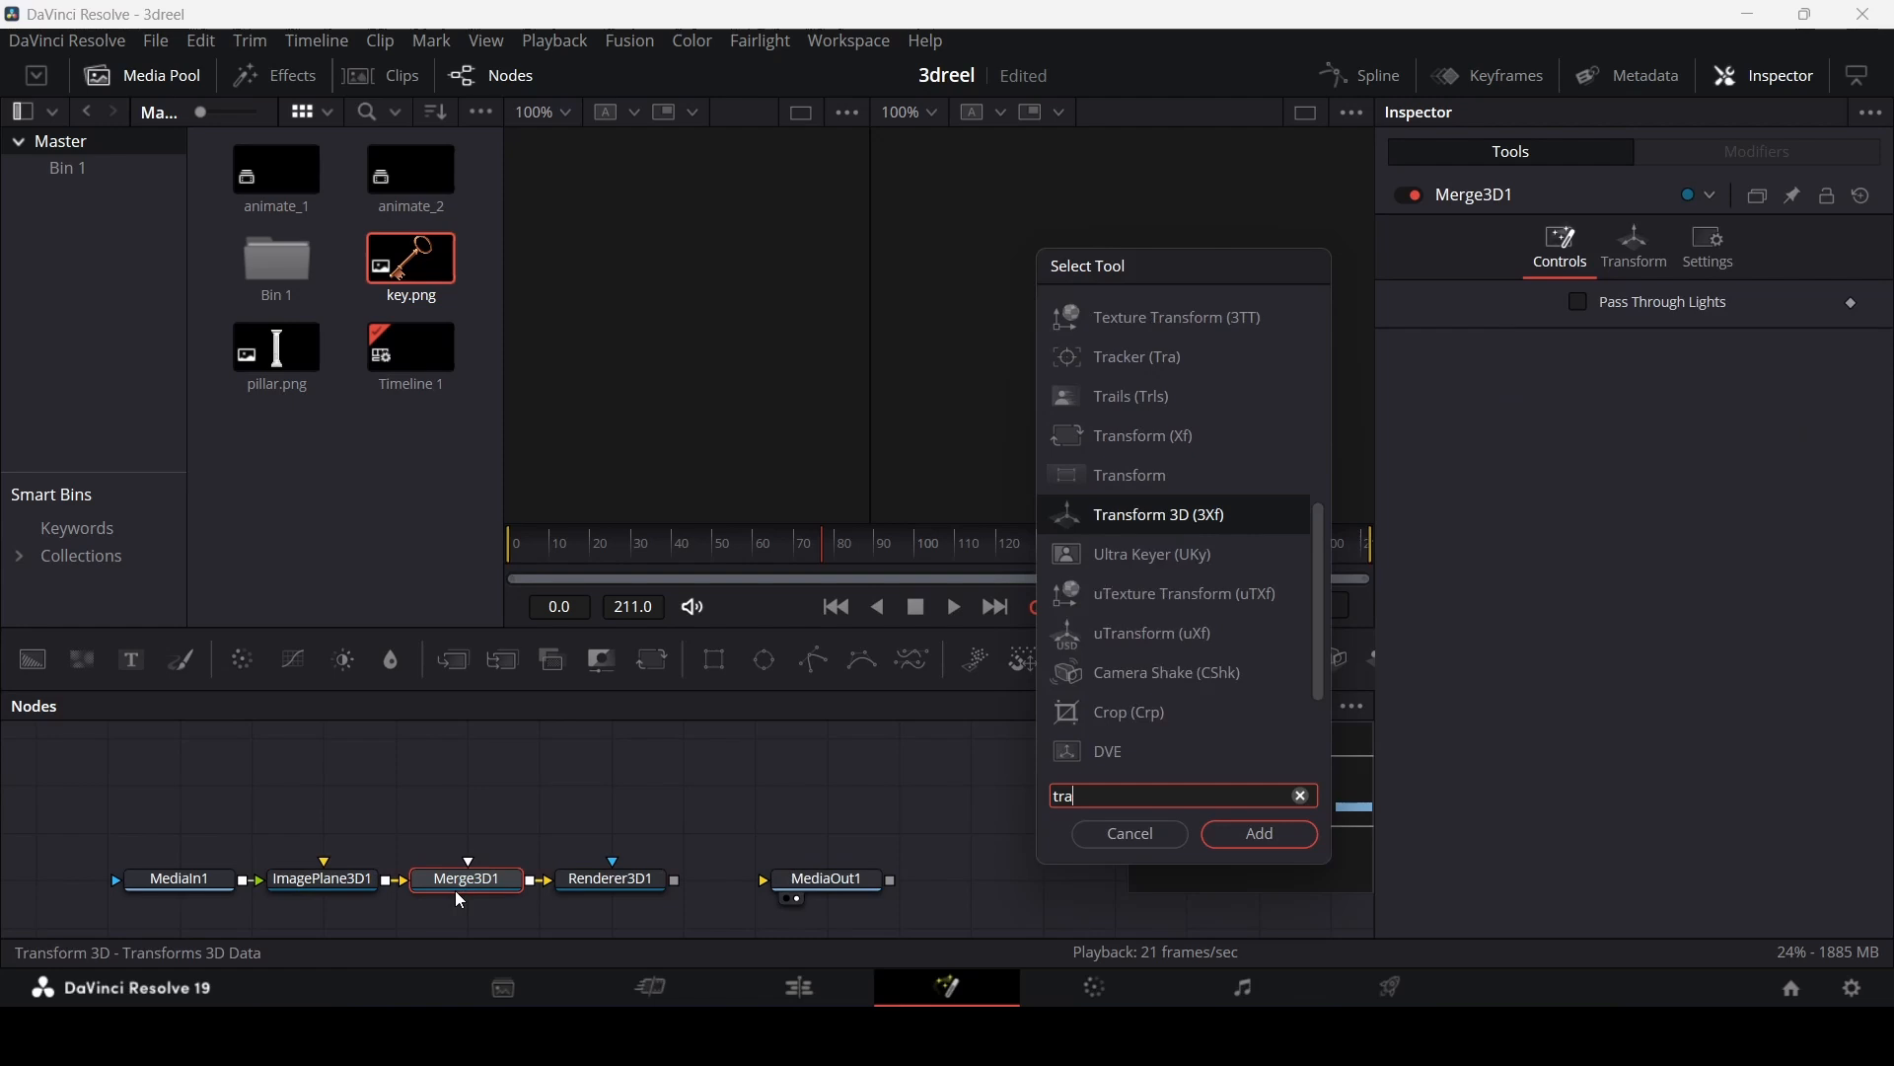
key("Return")
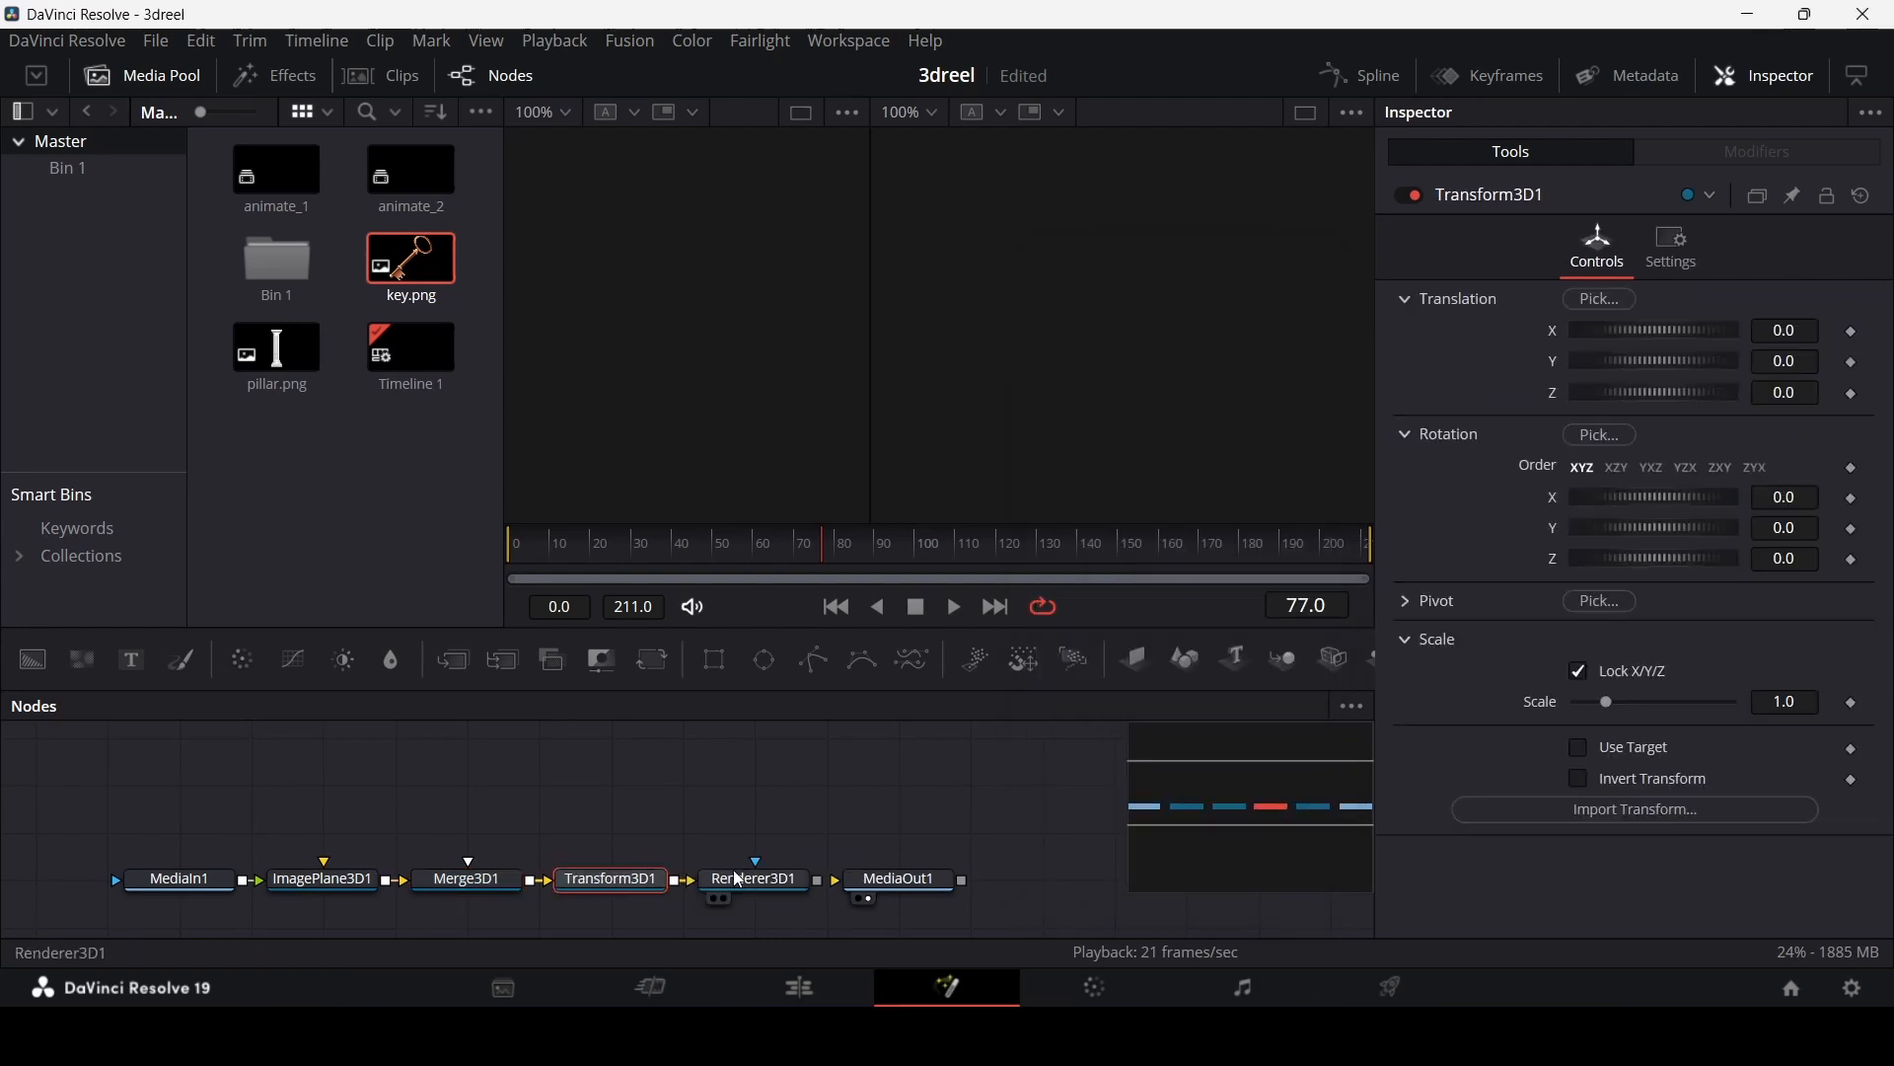
left_click_drag(815, 879, 850, 879)
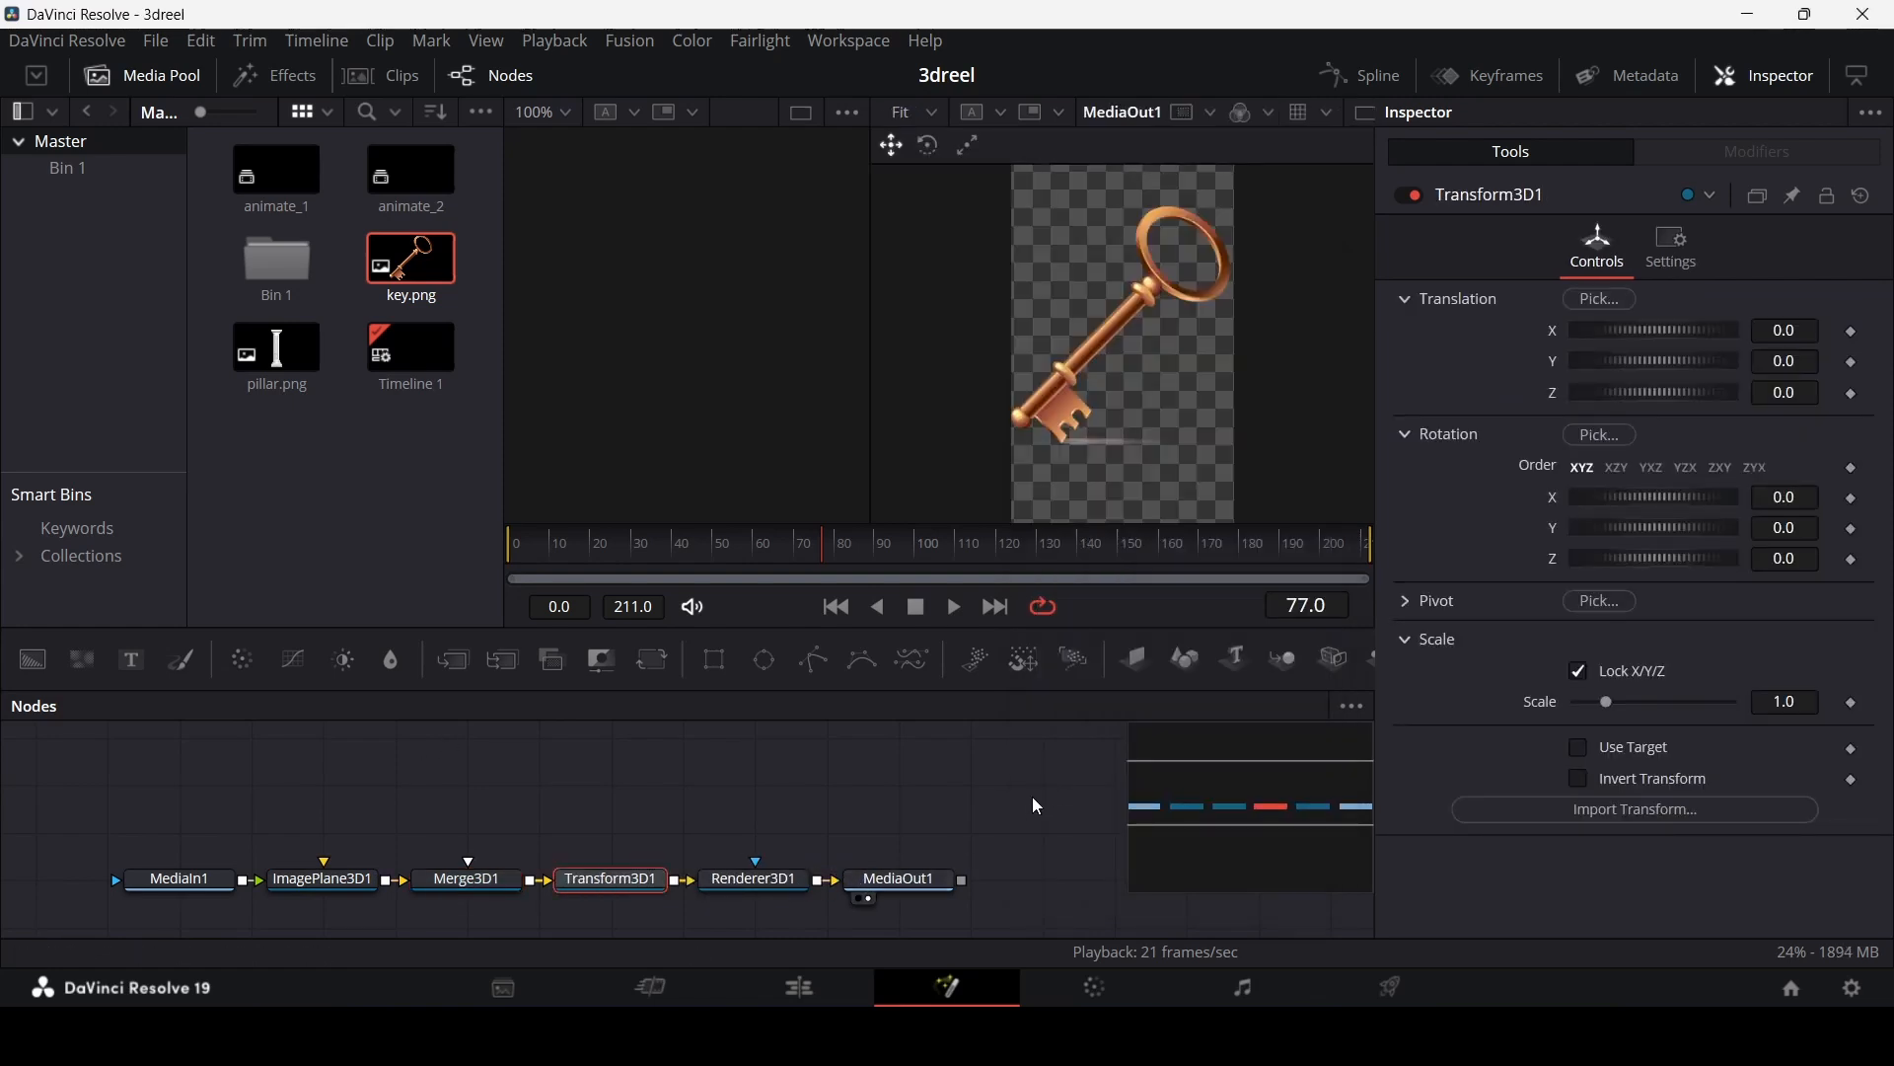
Step: Set the key's ImagePlane3D1 transform scale to 0.5
left_click(291, 886)
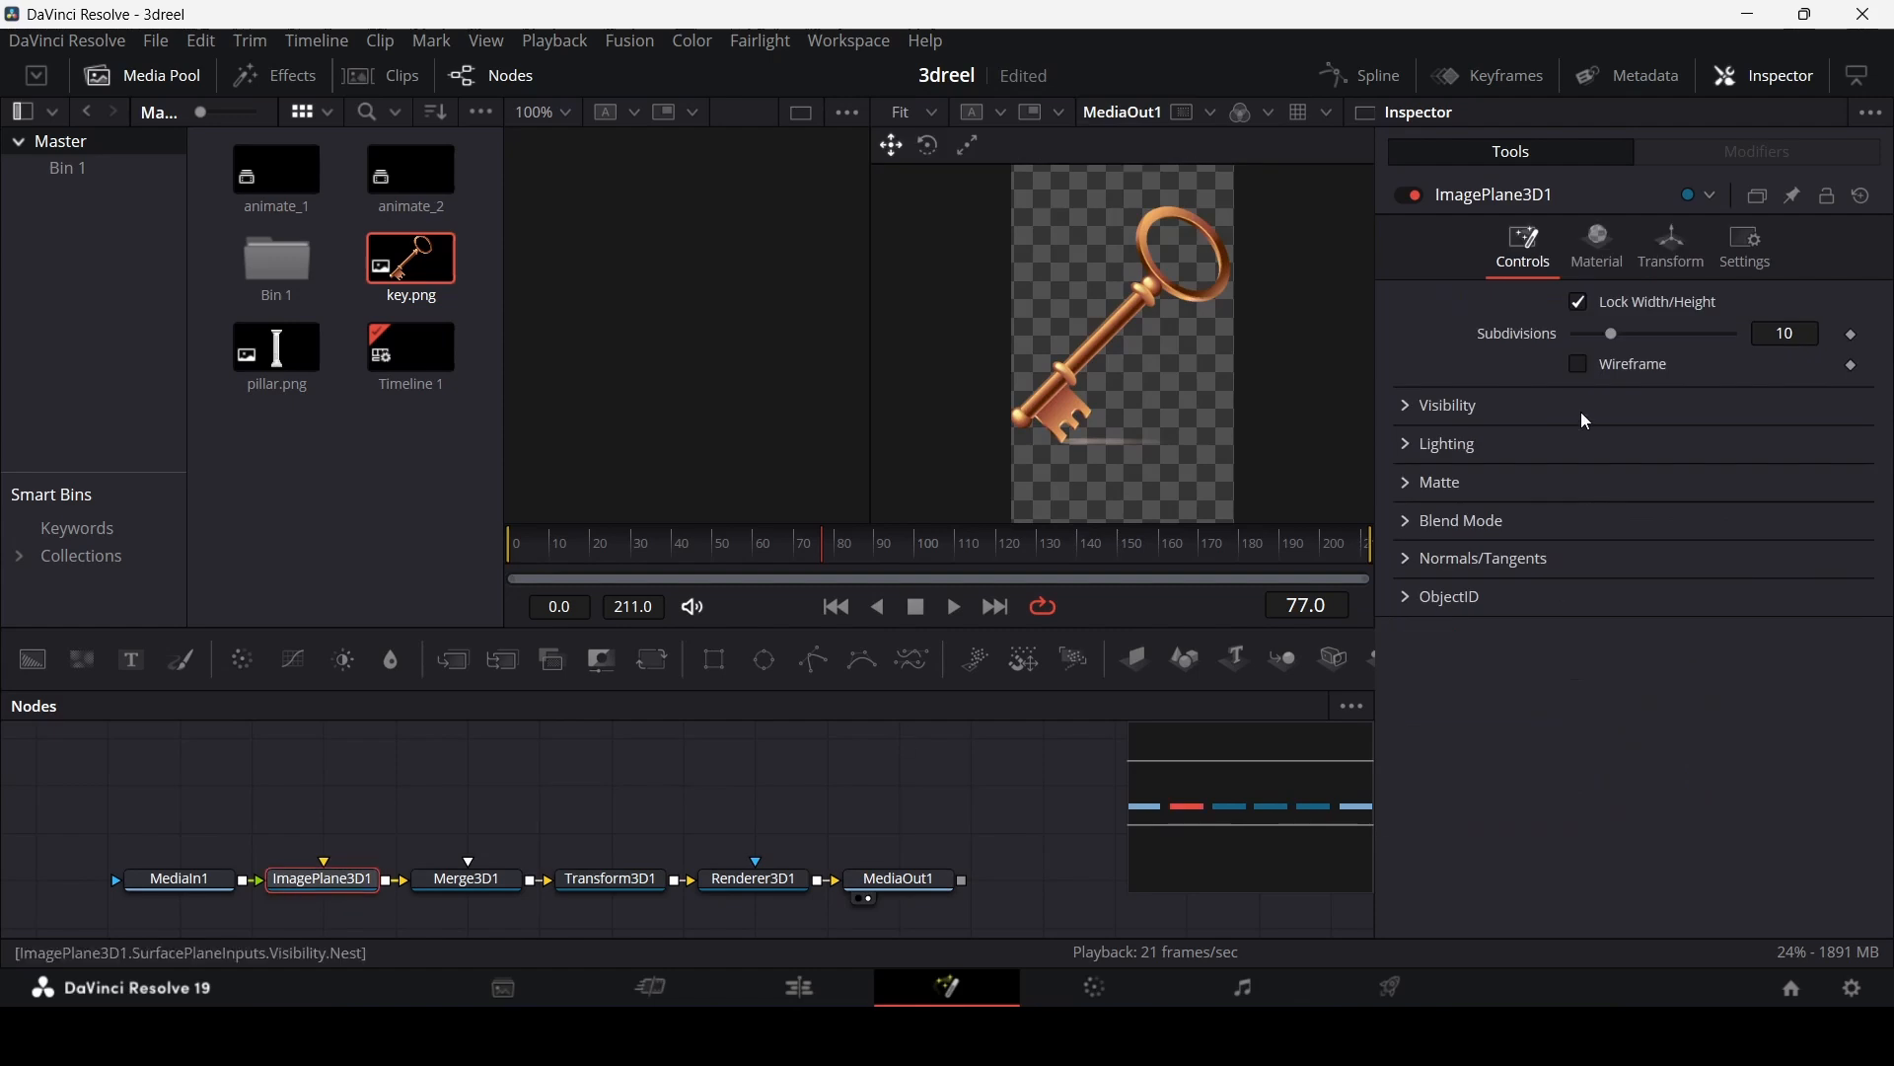
left_click(1651, 271)
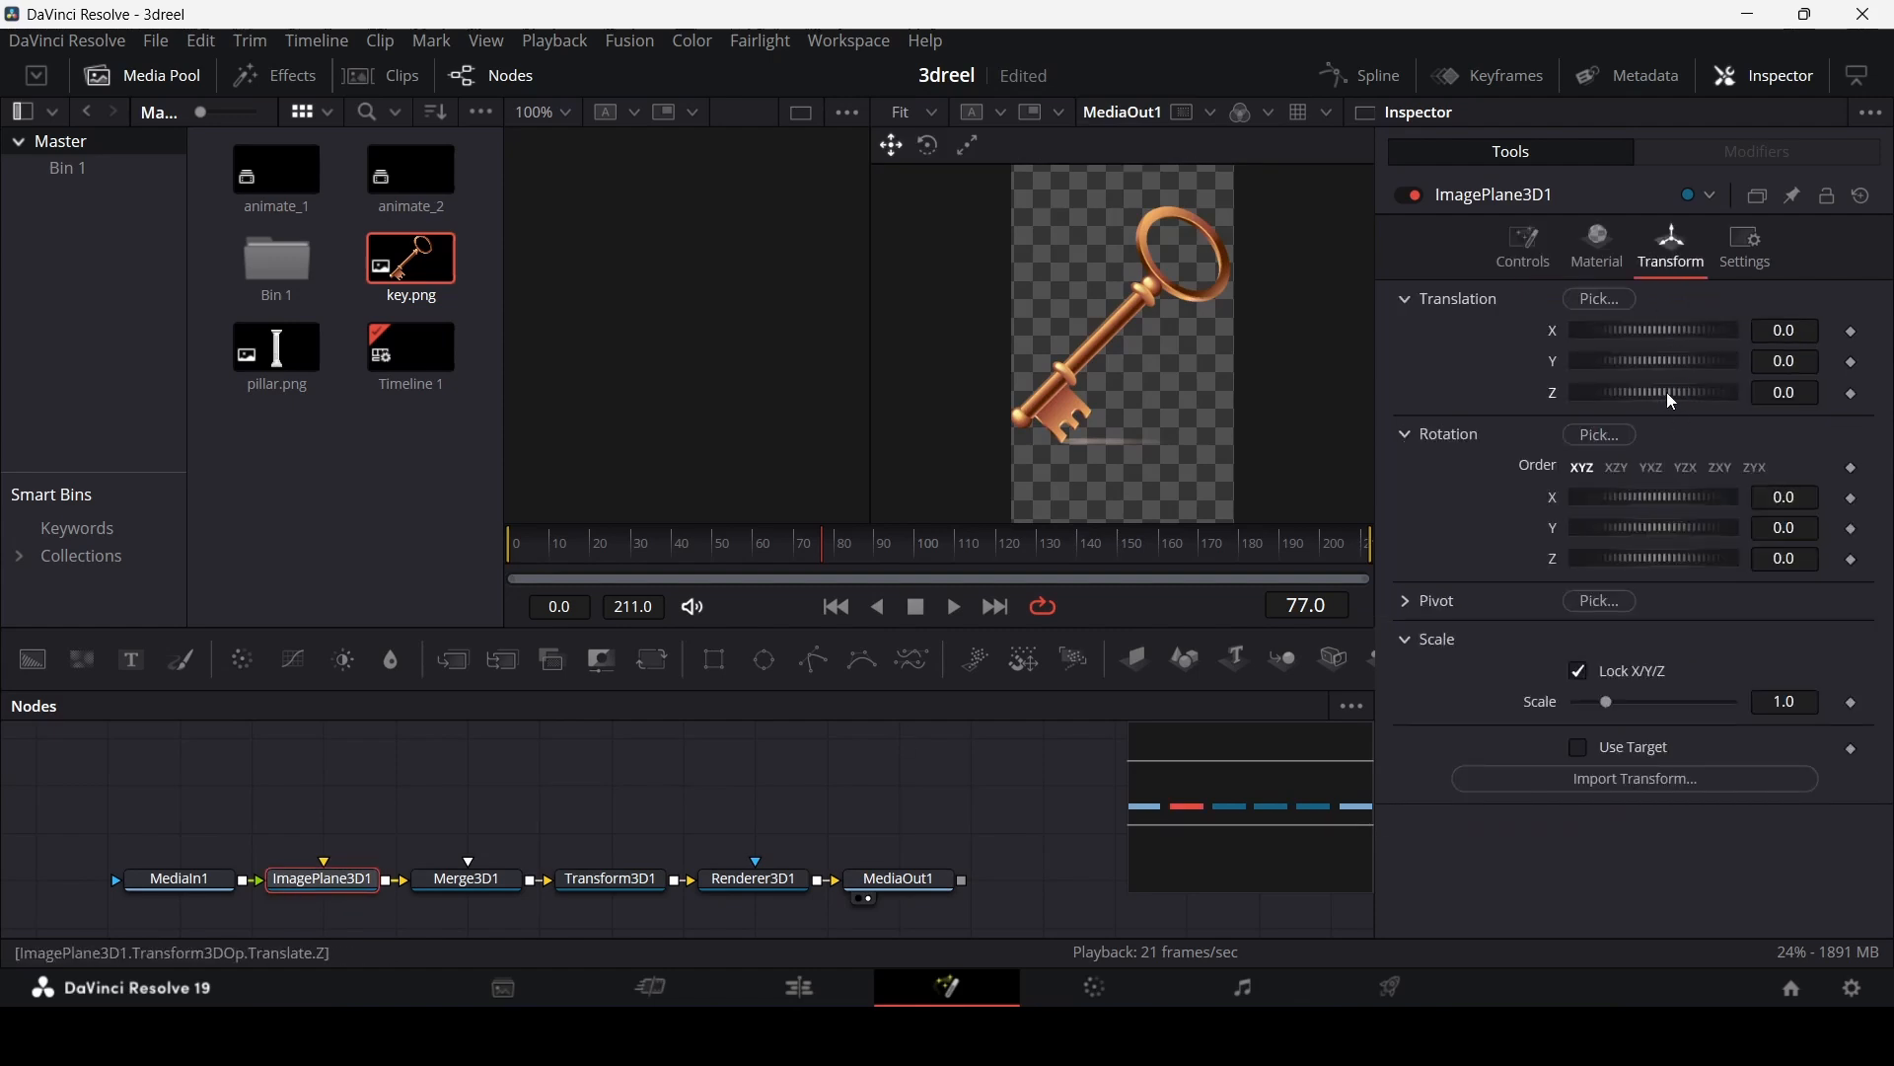
left_click_drag(1610, 702, 1590, 713)
left_click(1815, 704)
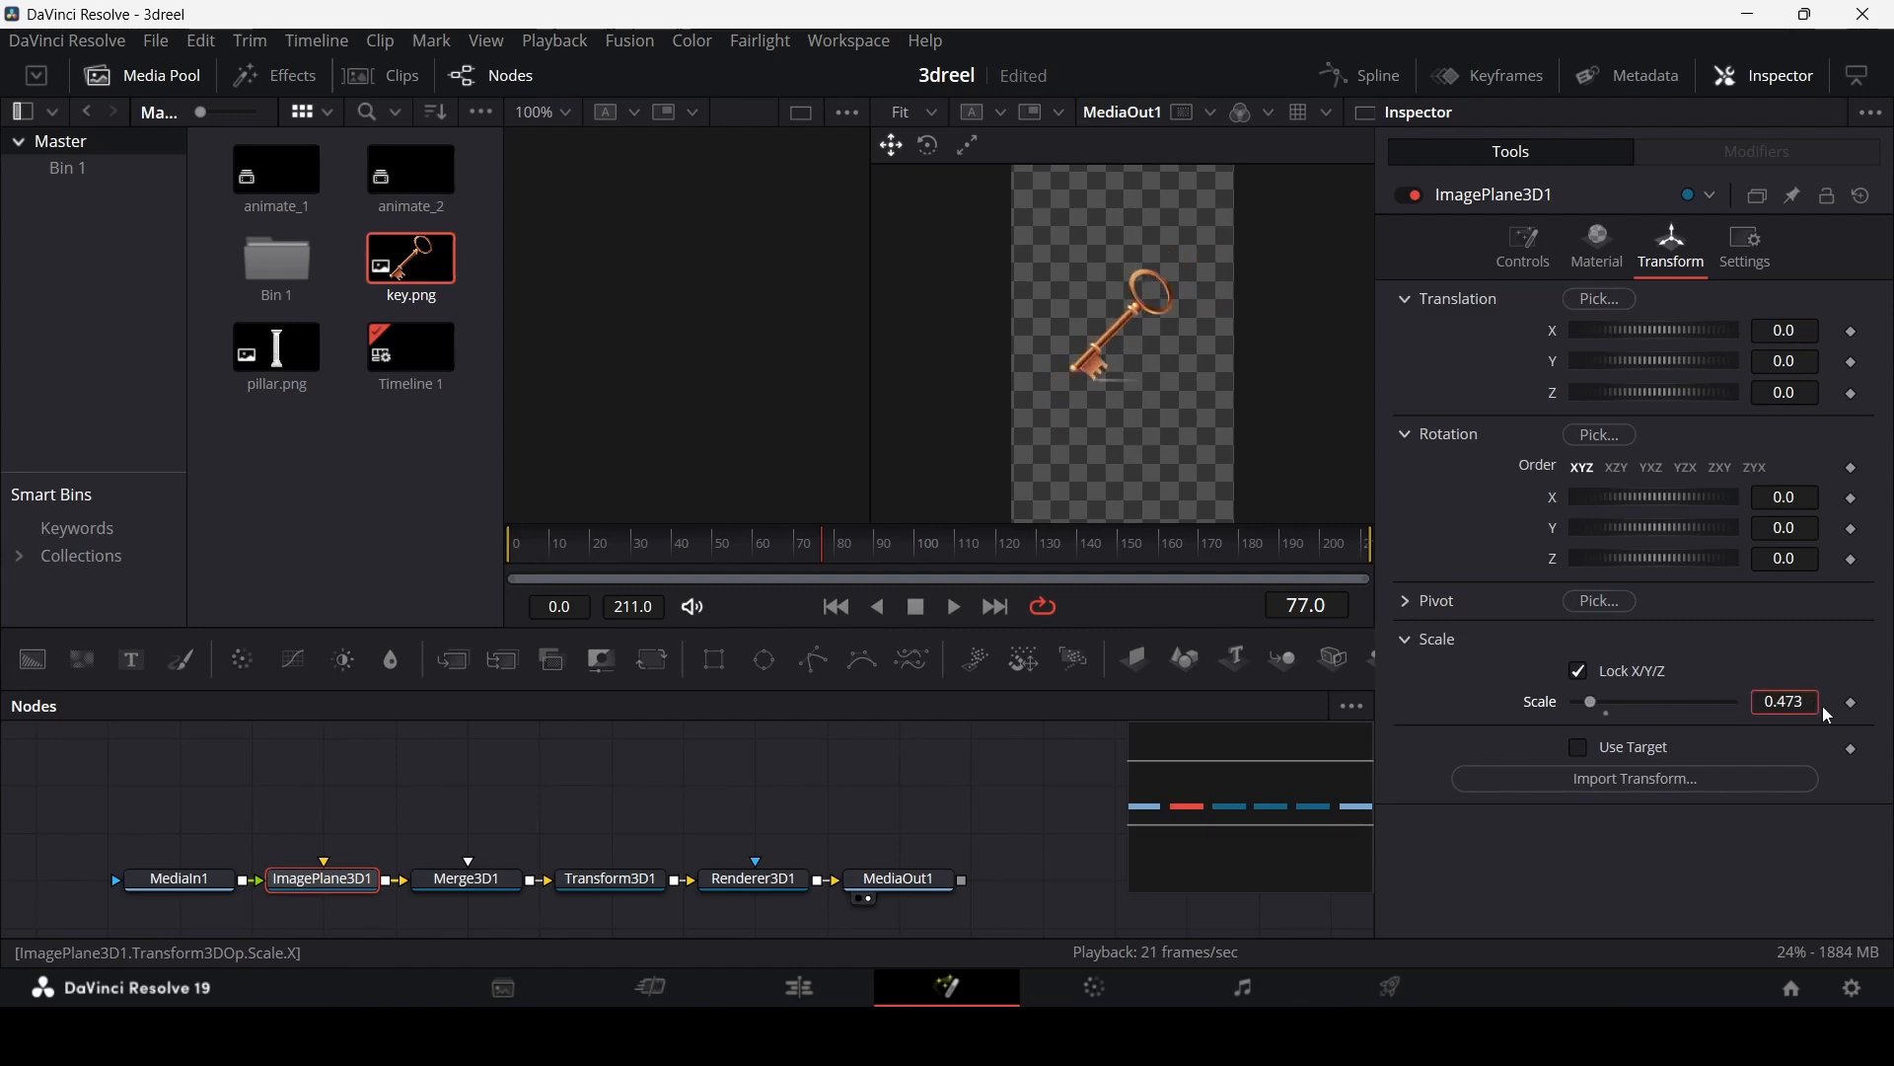
type("0.5")
key("Tab")
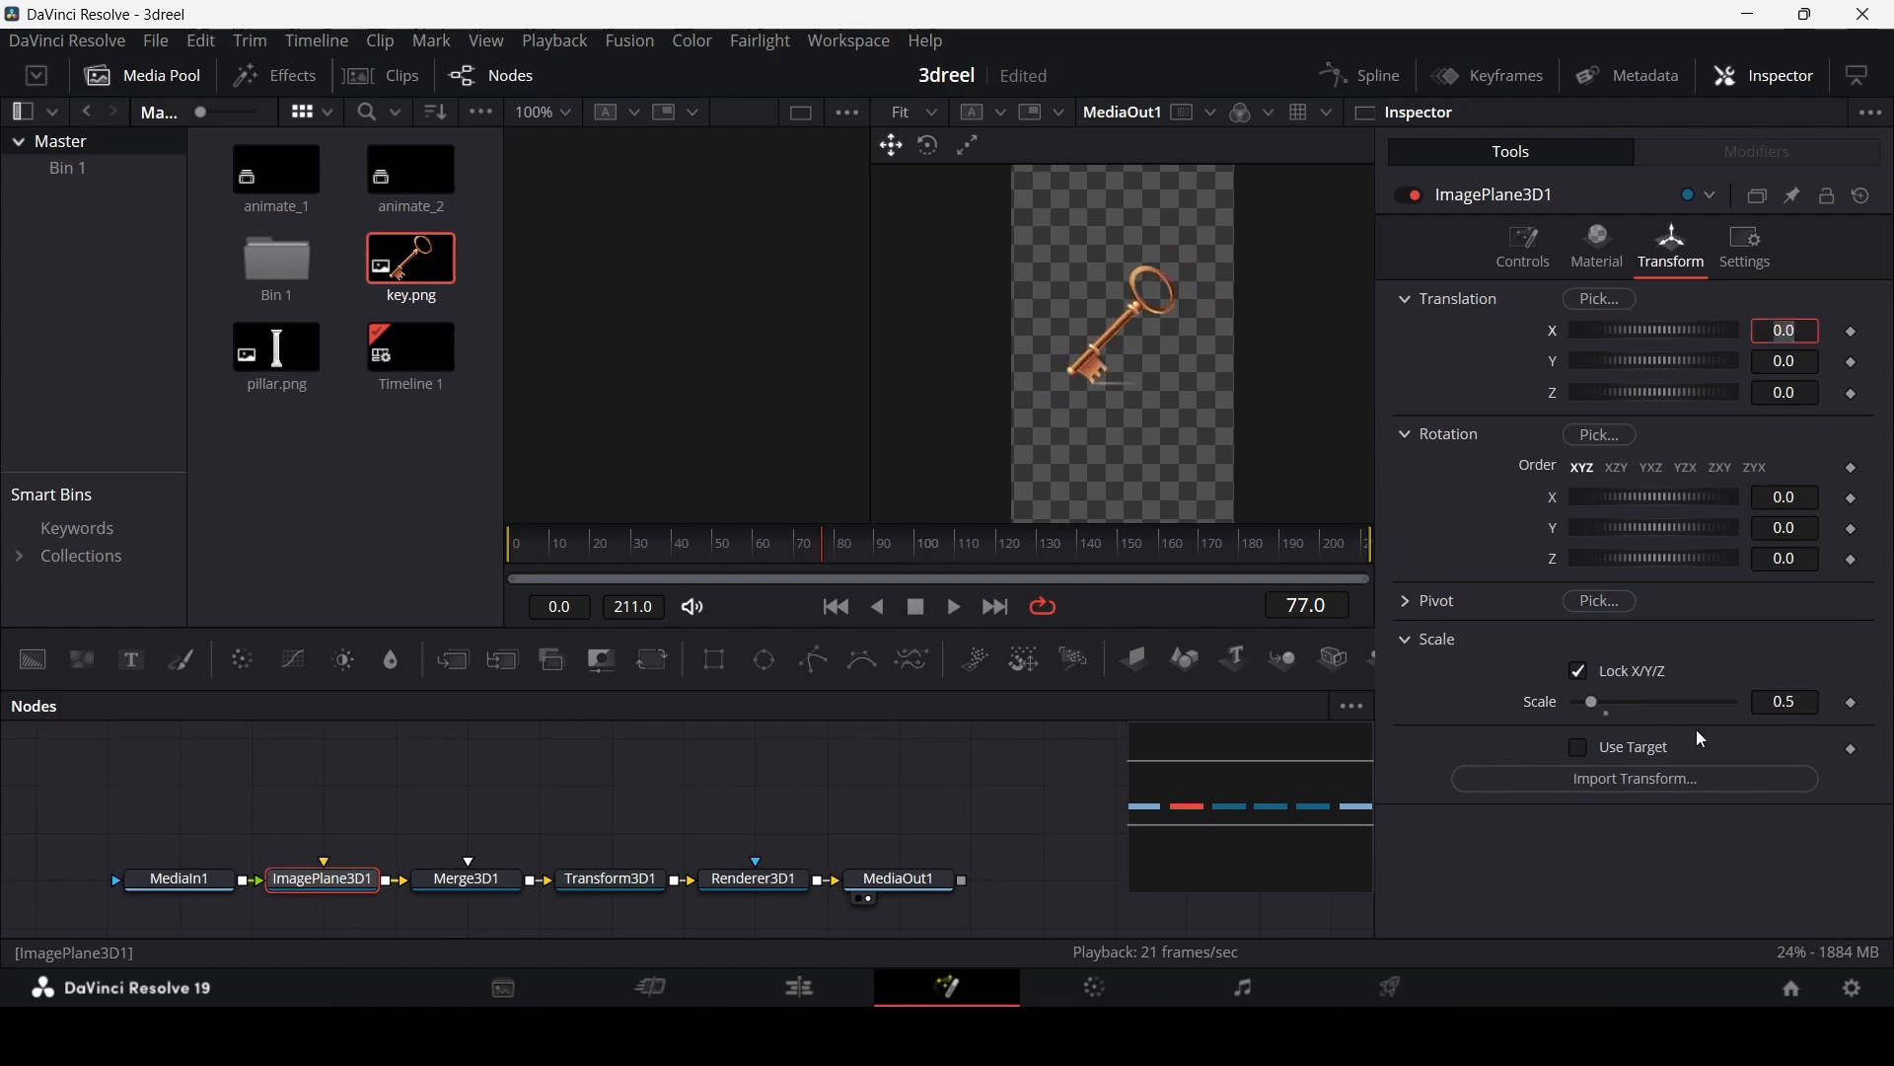
left_click(877, 779)
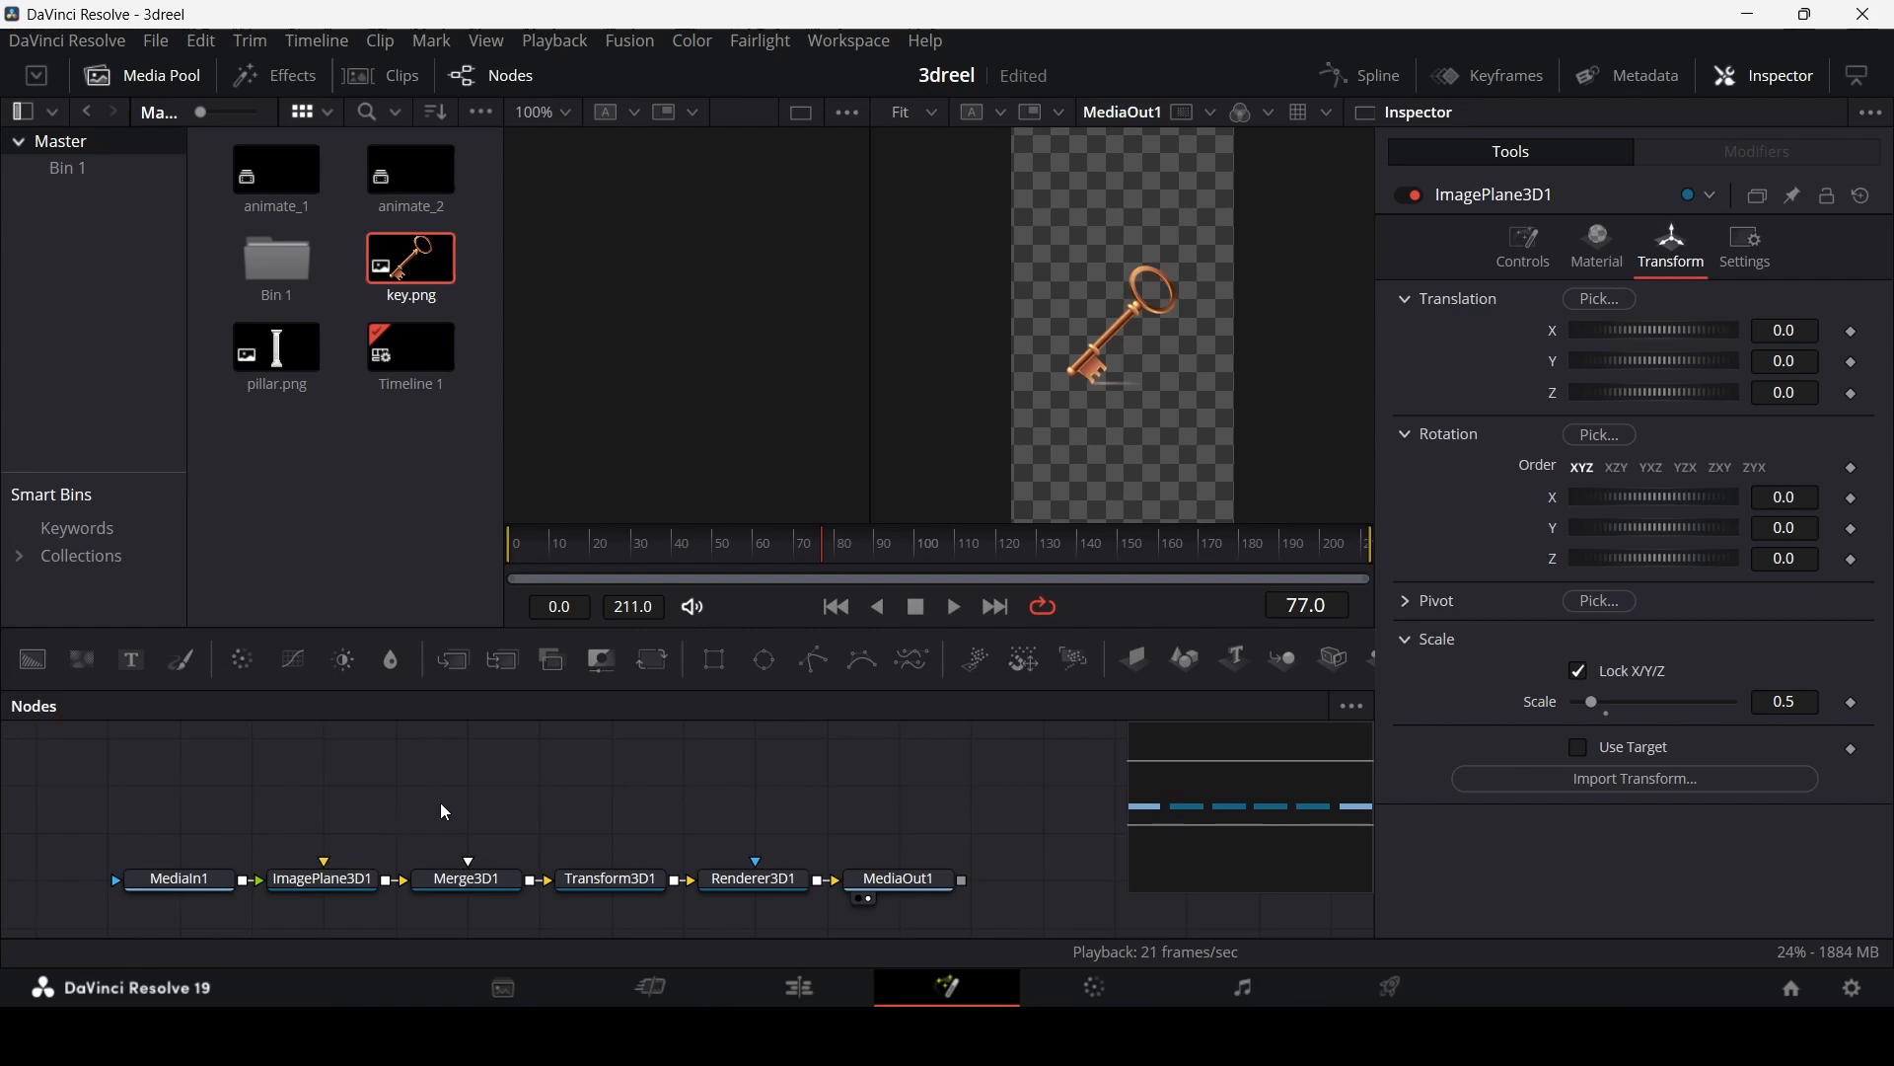
Step: Shift the nodes from Merge3D1 onward to make room and insert a Duplicate 3D node after ImagePlane3D1
left_click_drag(282, 796, 1079, 906)
left_click_drag(457, 821, 1100, 931)
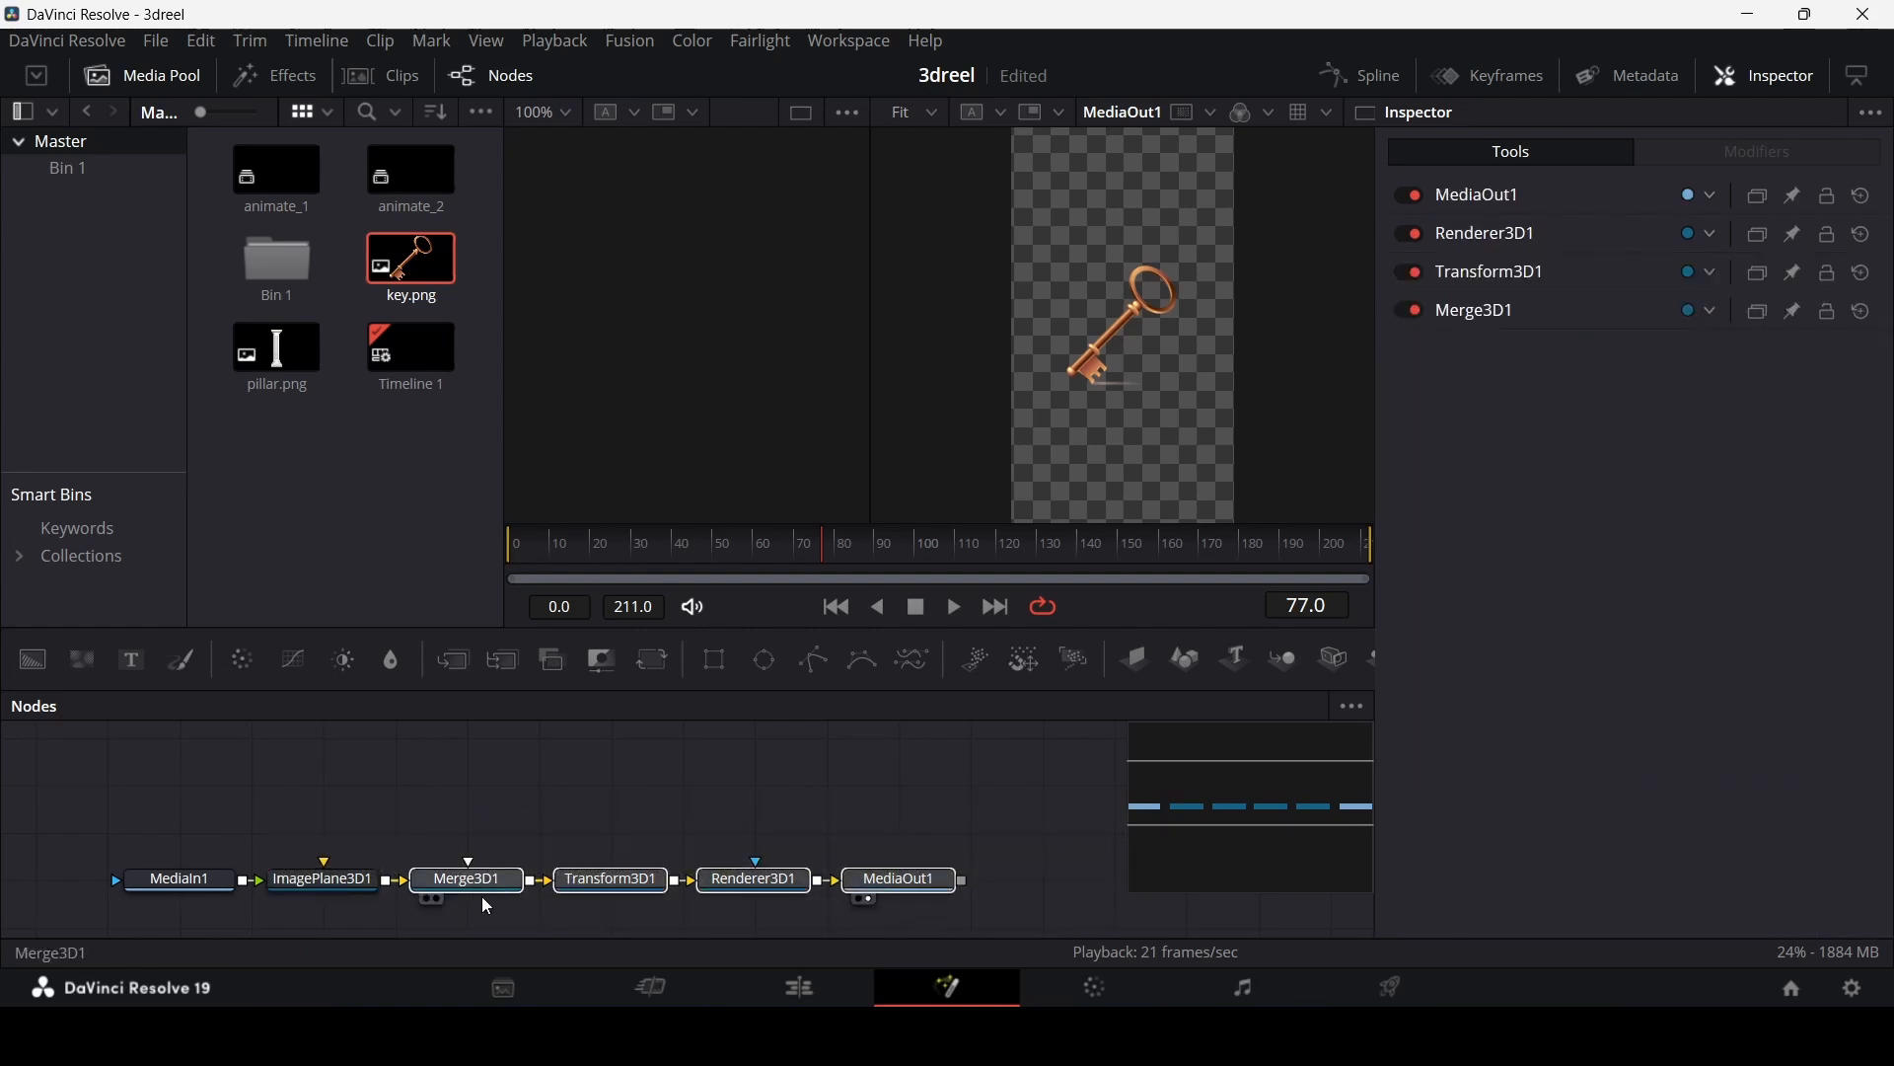
left_click_drag(481, 896, 626, 896)
left_click(342, 883)
key("shift+space")
type("dupl")
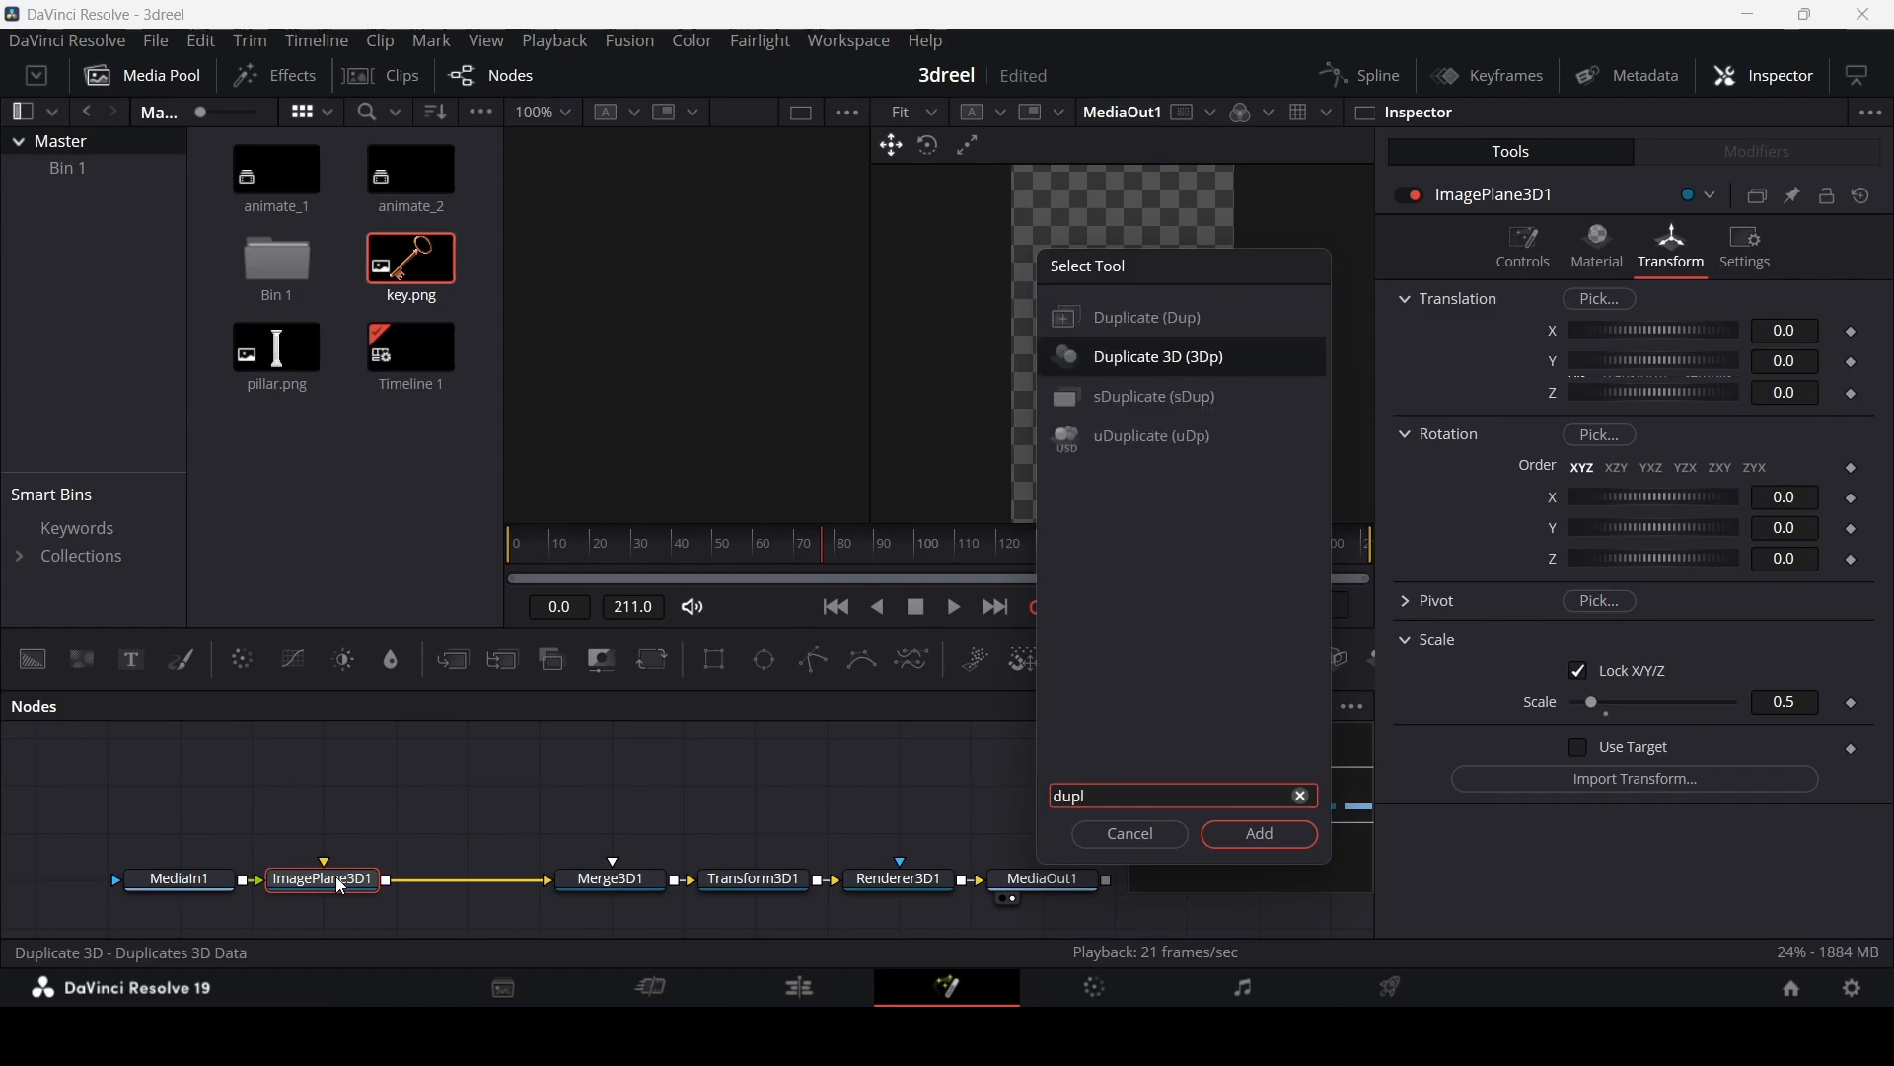
key("Return")
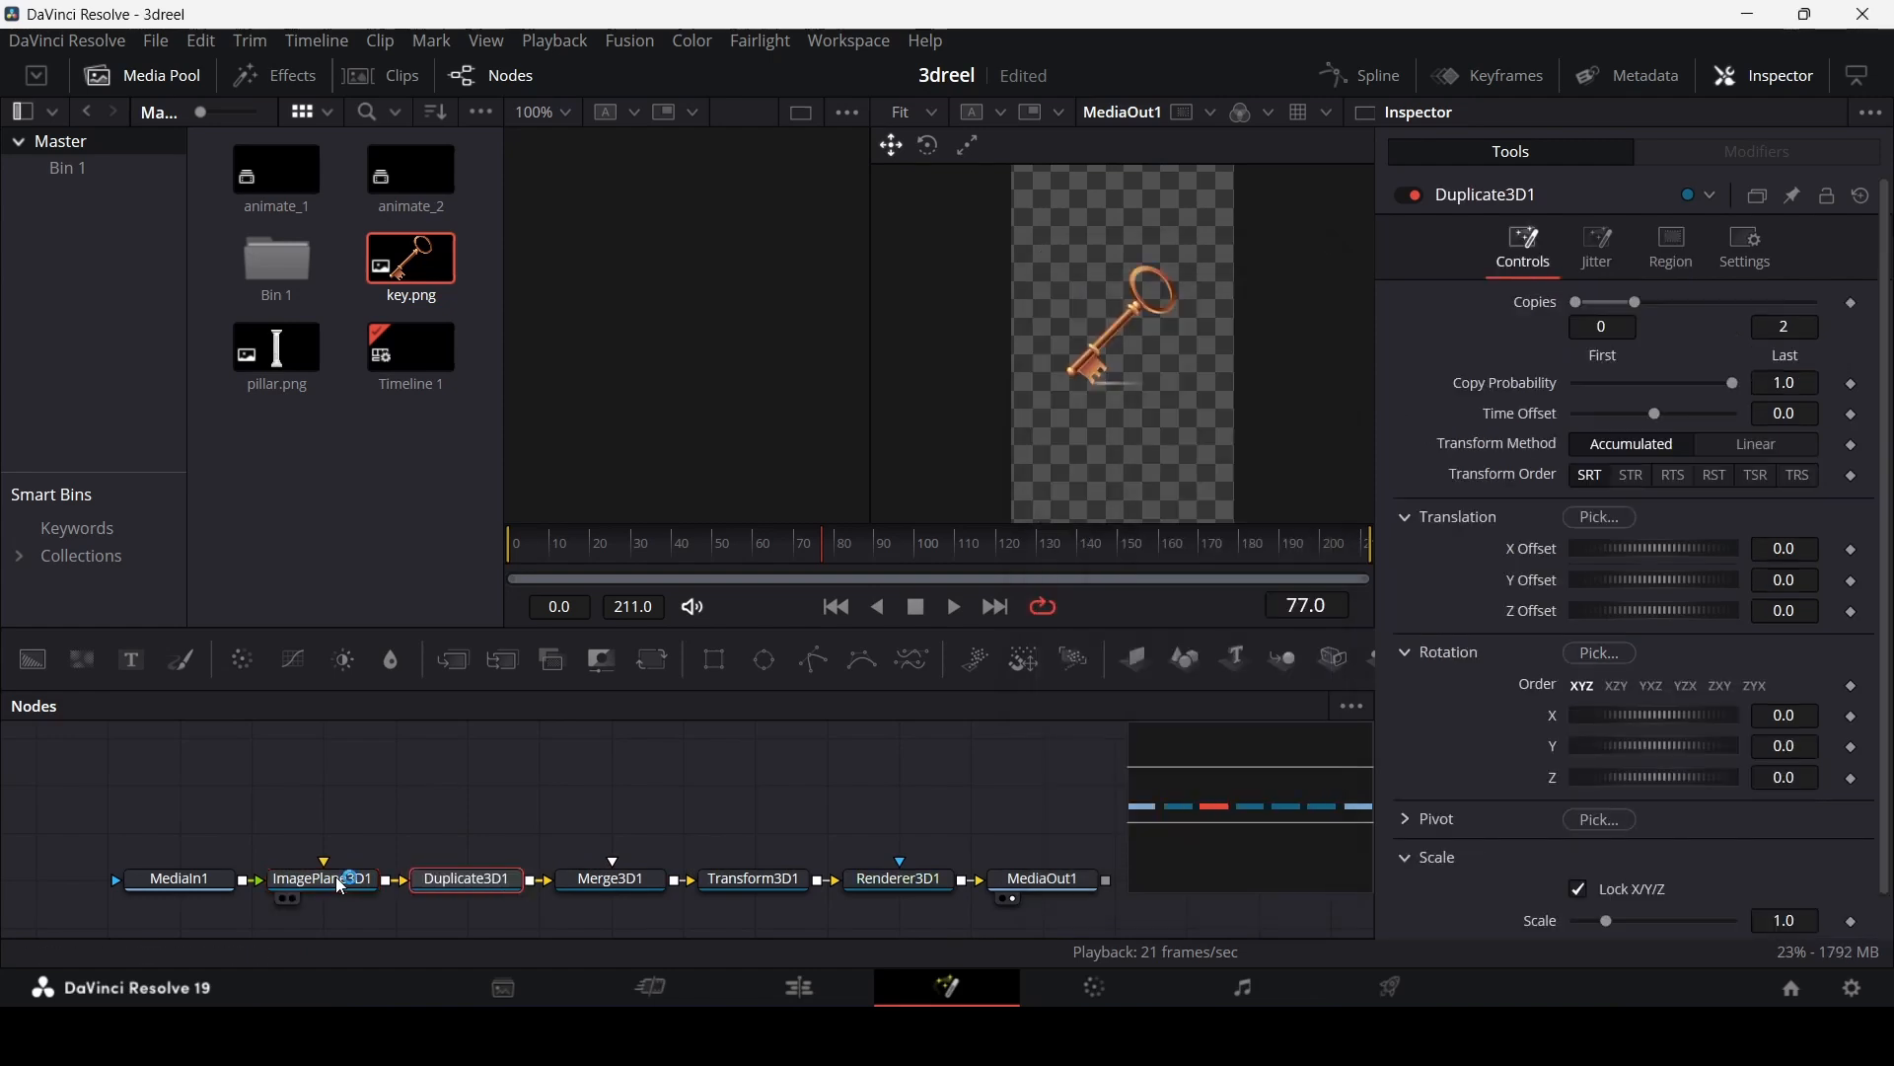
Step: Set the last copy of Duplicate3D1 to 20
mouse_move(462, 878)
left_mouse_down()
mouse_move(462, 838)
mouse_move(463, 888)
left_mouse_up()
left_click(1788, 325)
type("20")
key("Tab")
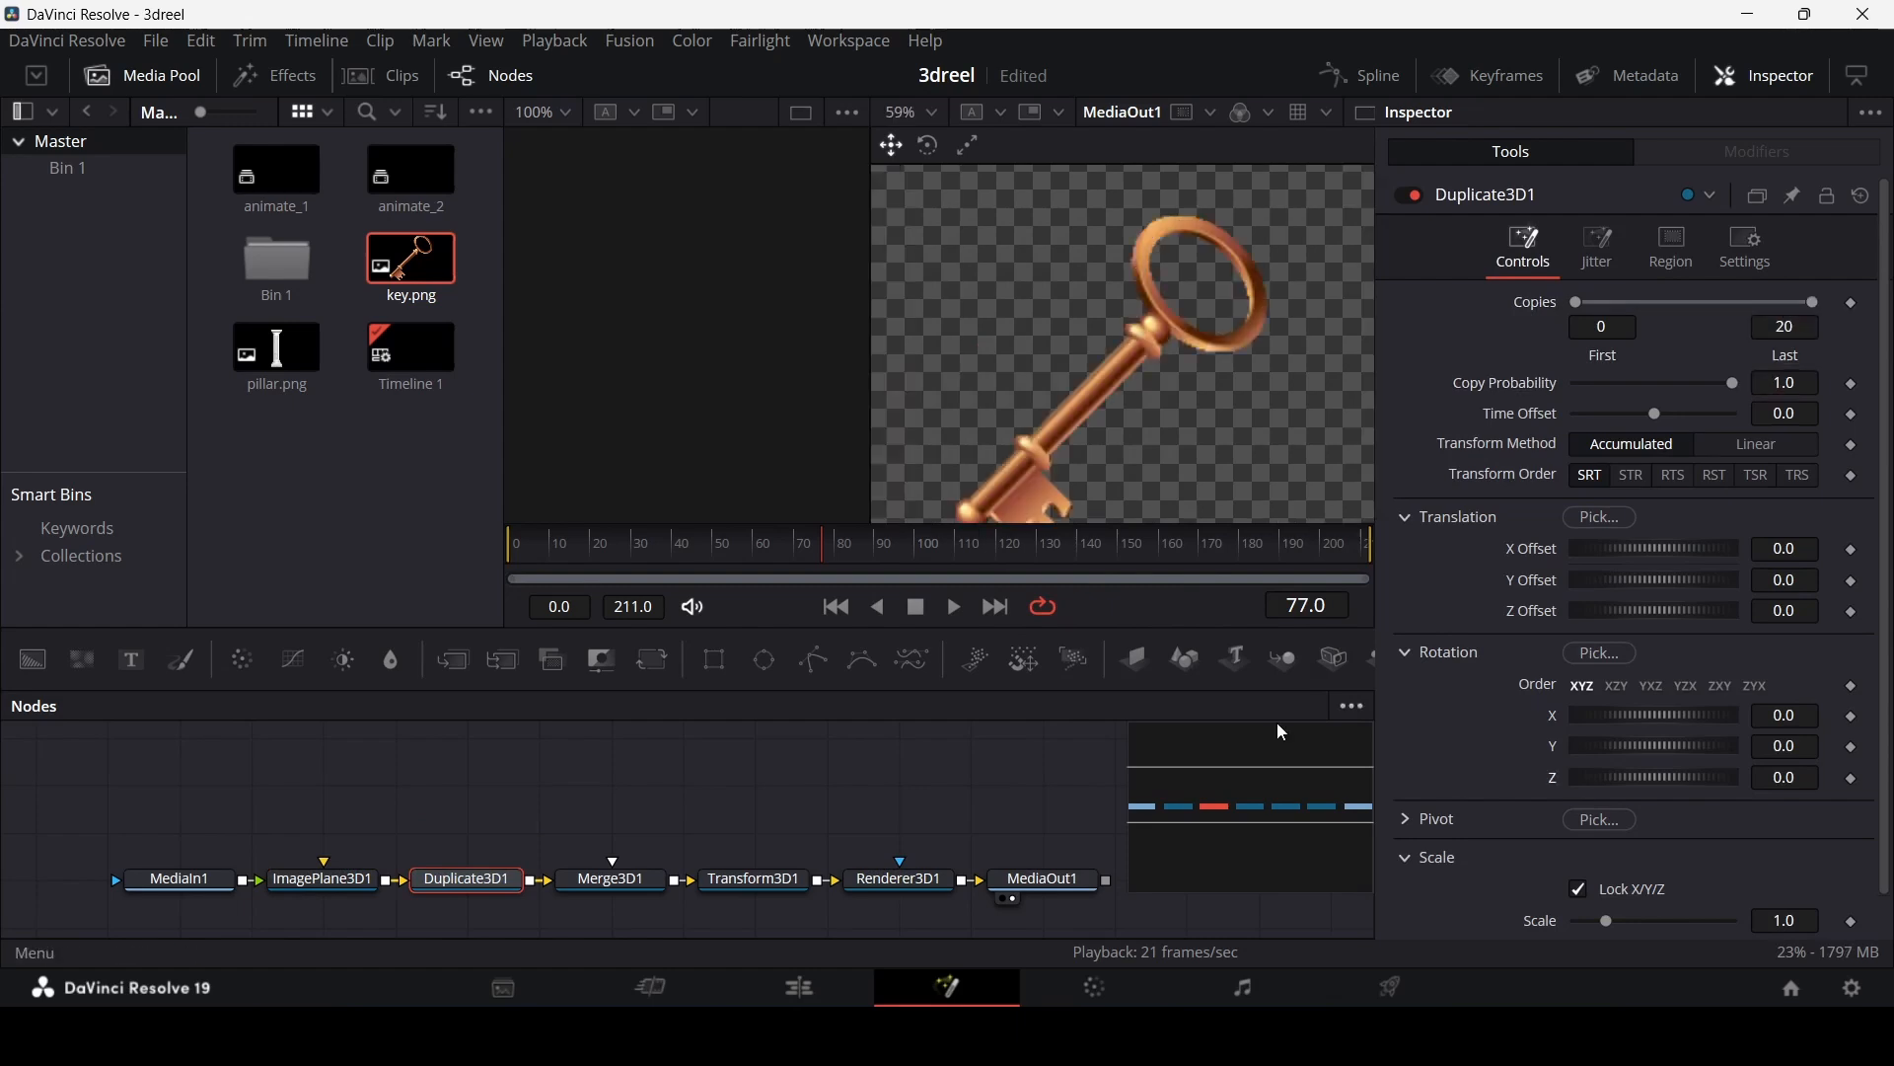
Step: Rotate the key about the Y axis in Transform3D1 until it is seen almost edge-on
left_click(777, 879)
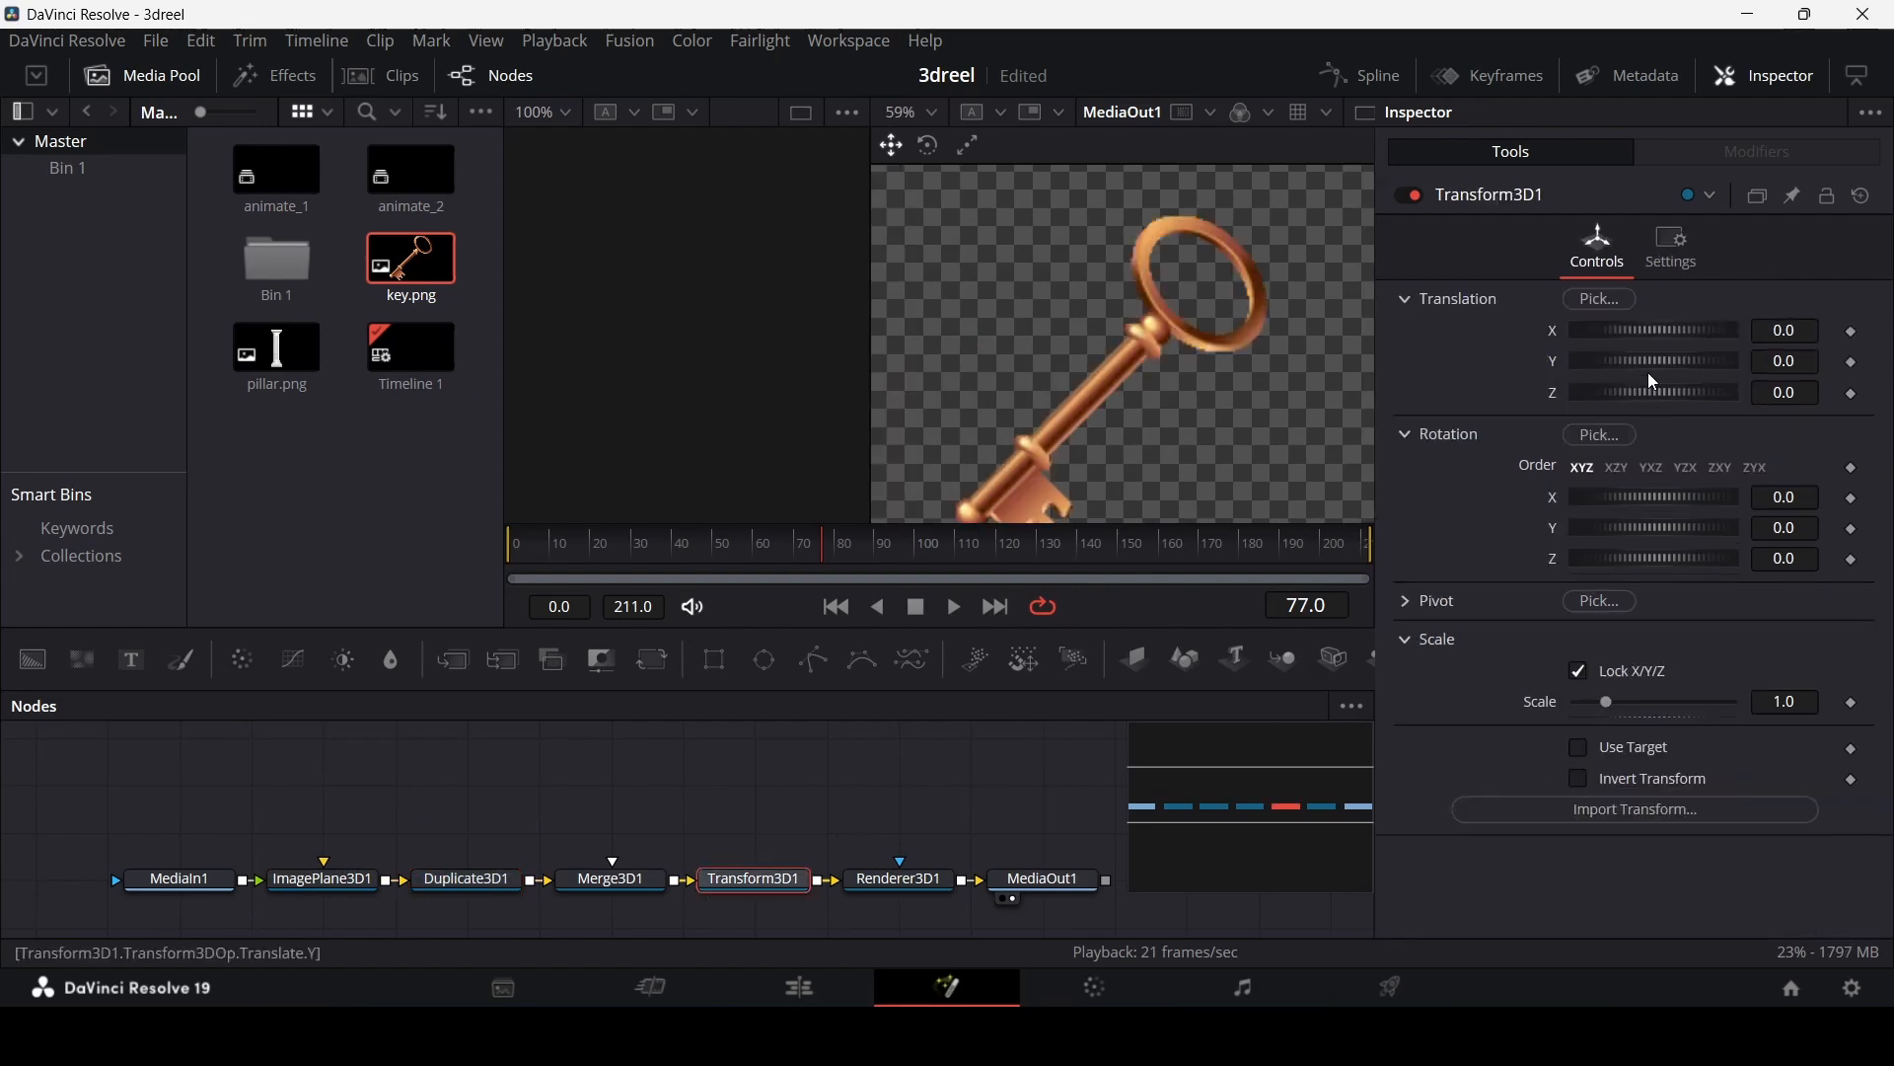
left_click_drag(1655, 528, 1707, 534)
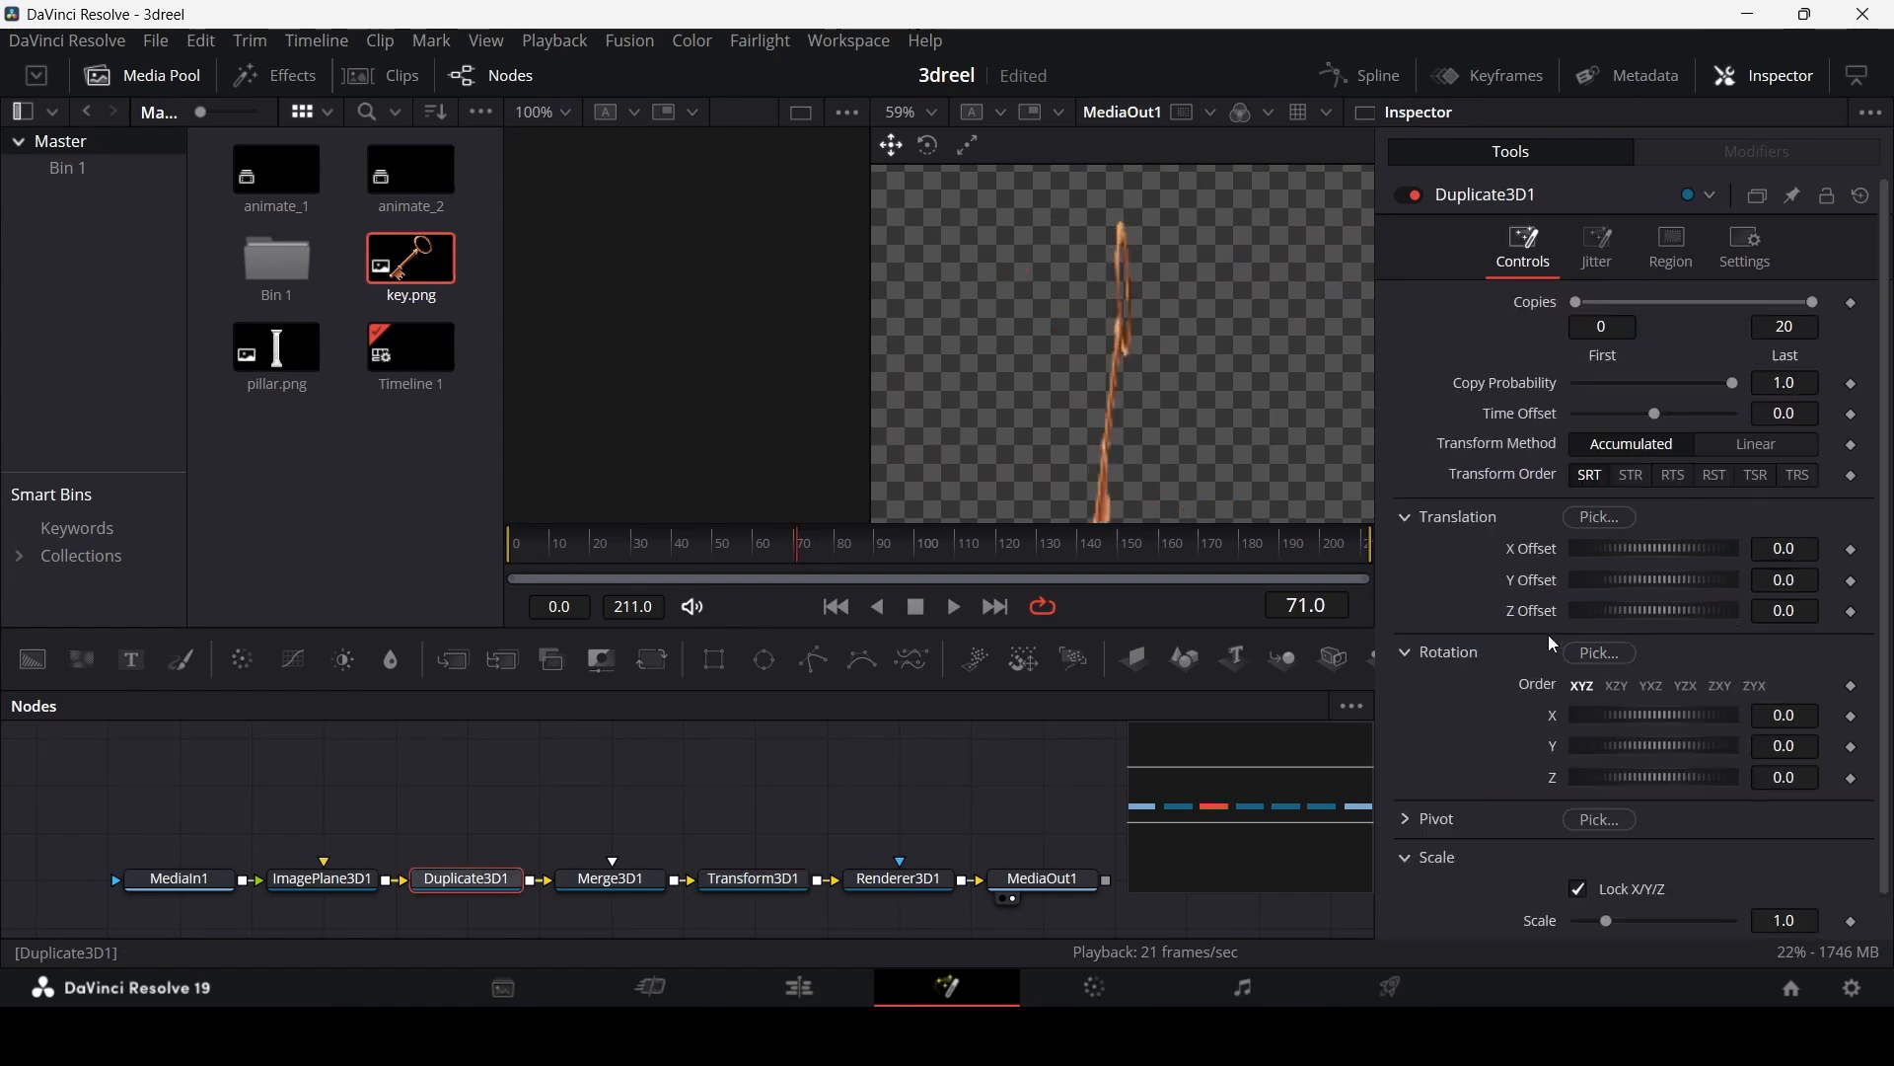
Step: Set Duplicate3D1's Z Offset to -0.001 to stack the key copies into a thin extrusion
left_click(1809, 614)
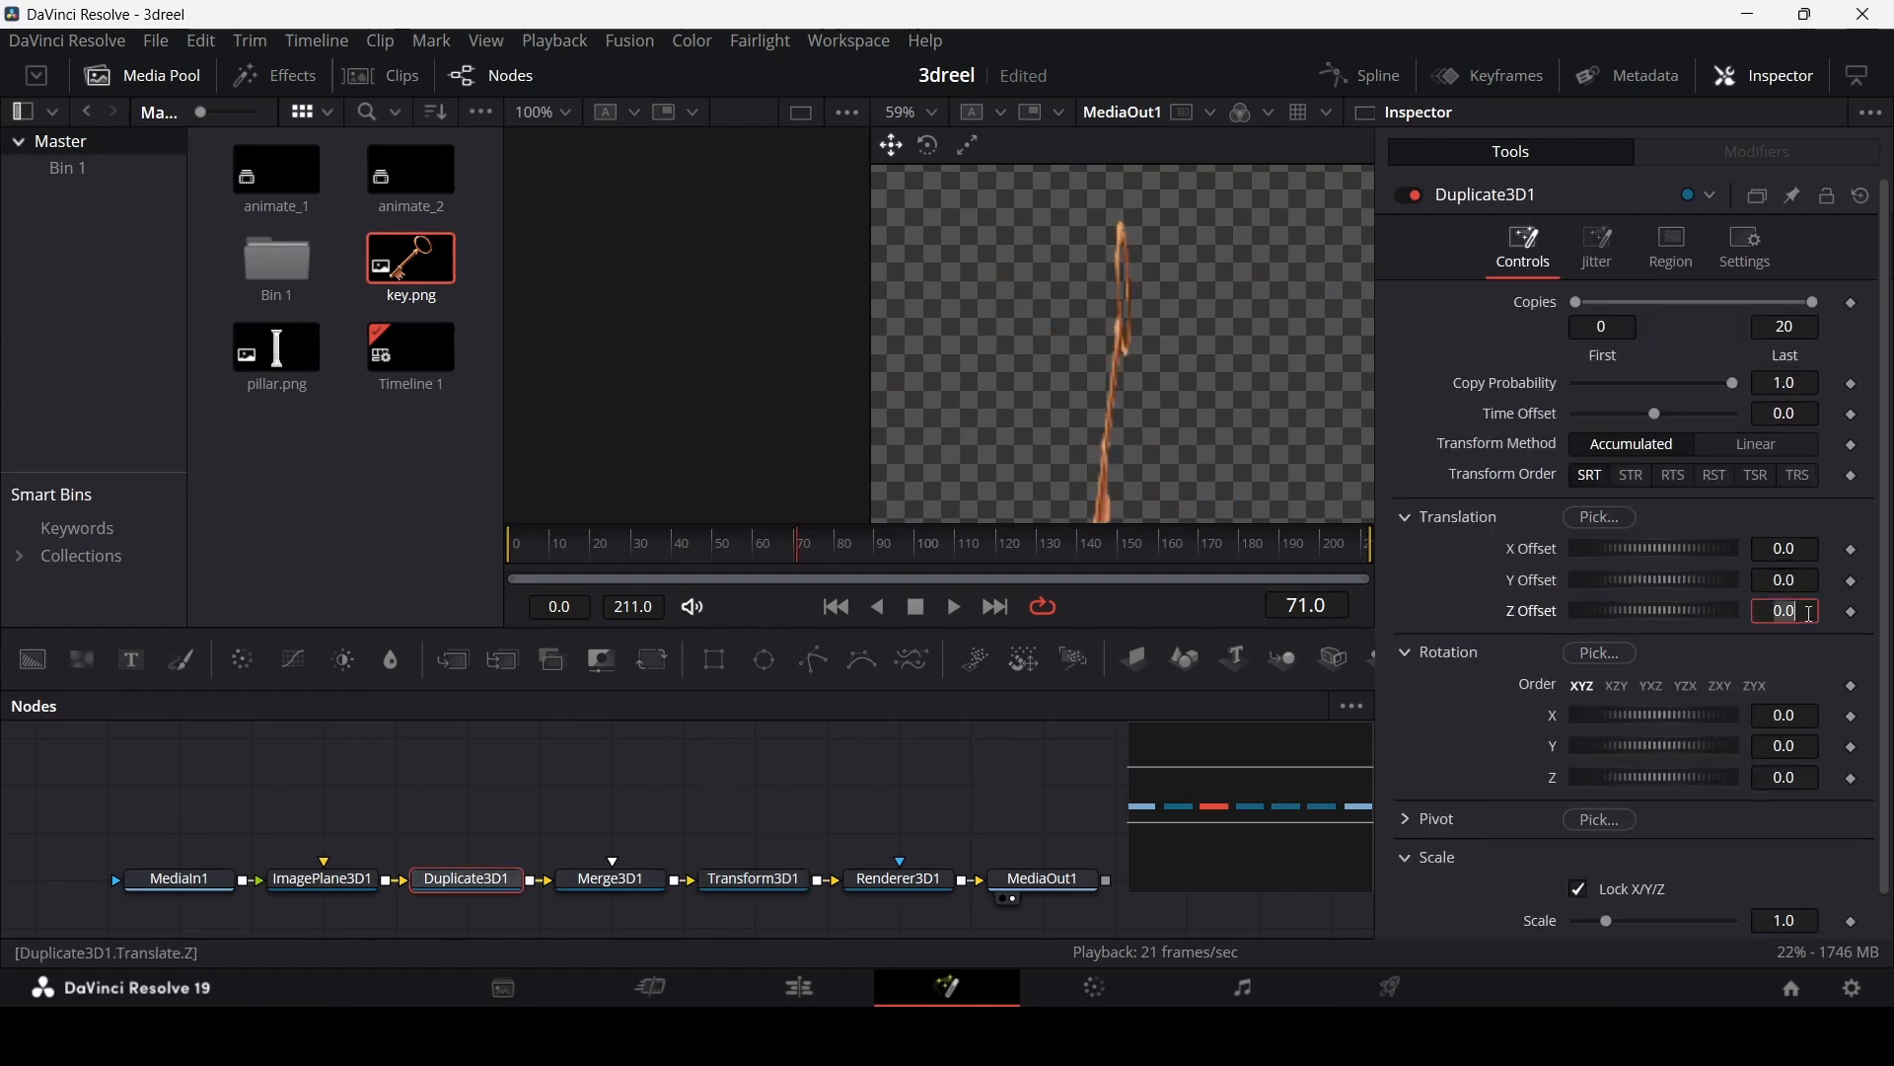
type("-0.001")
key("Tab")
Step: Inspect the extruded key's edge up close and along its whole length in the viewer
scroll(1128, 369, "up", 2)
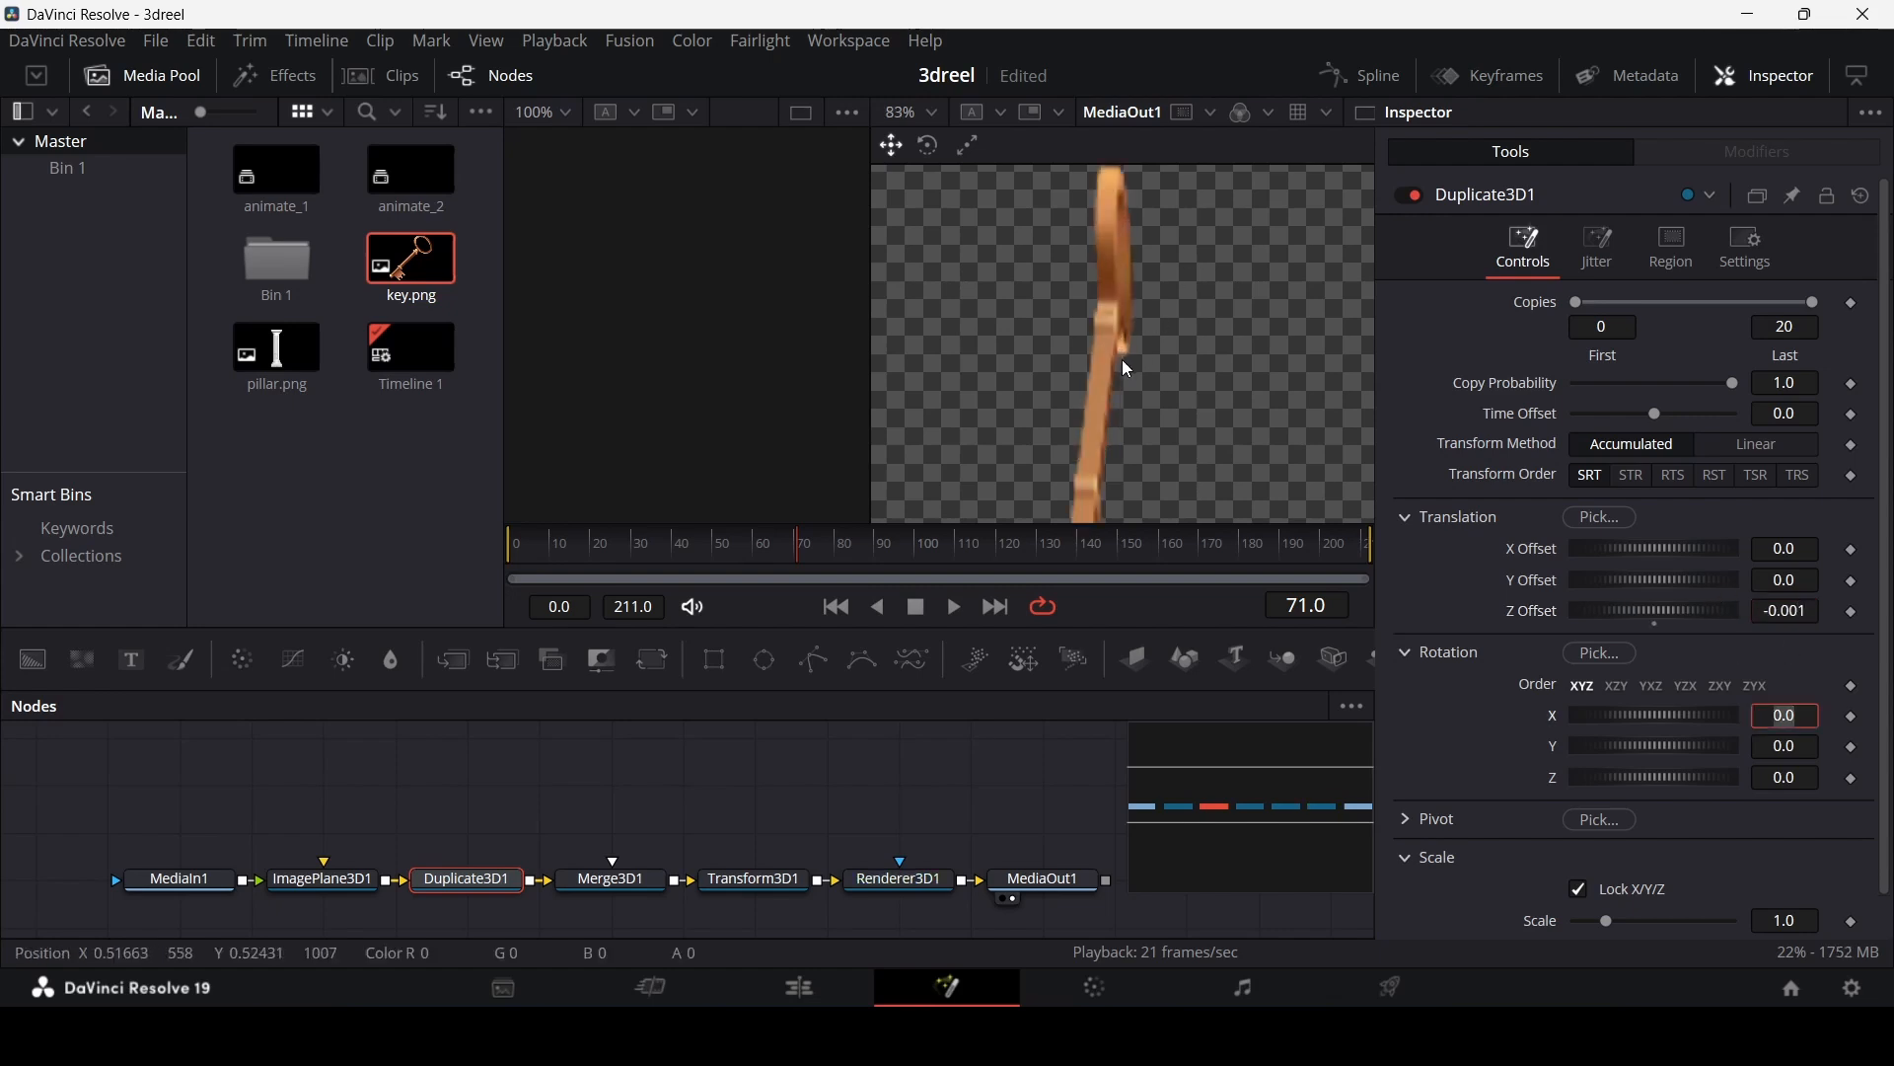
scroll(1127, 369, "up", 5)
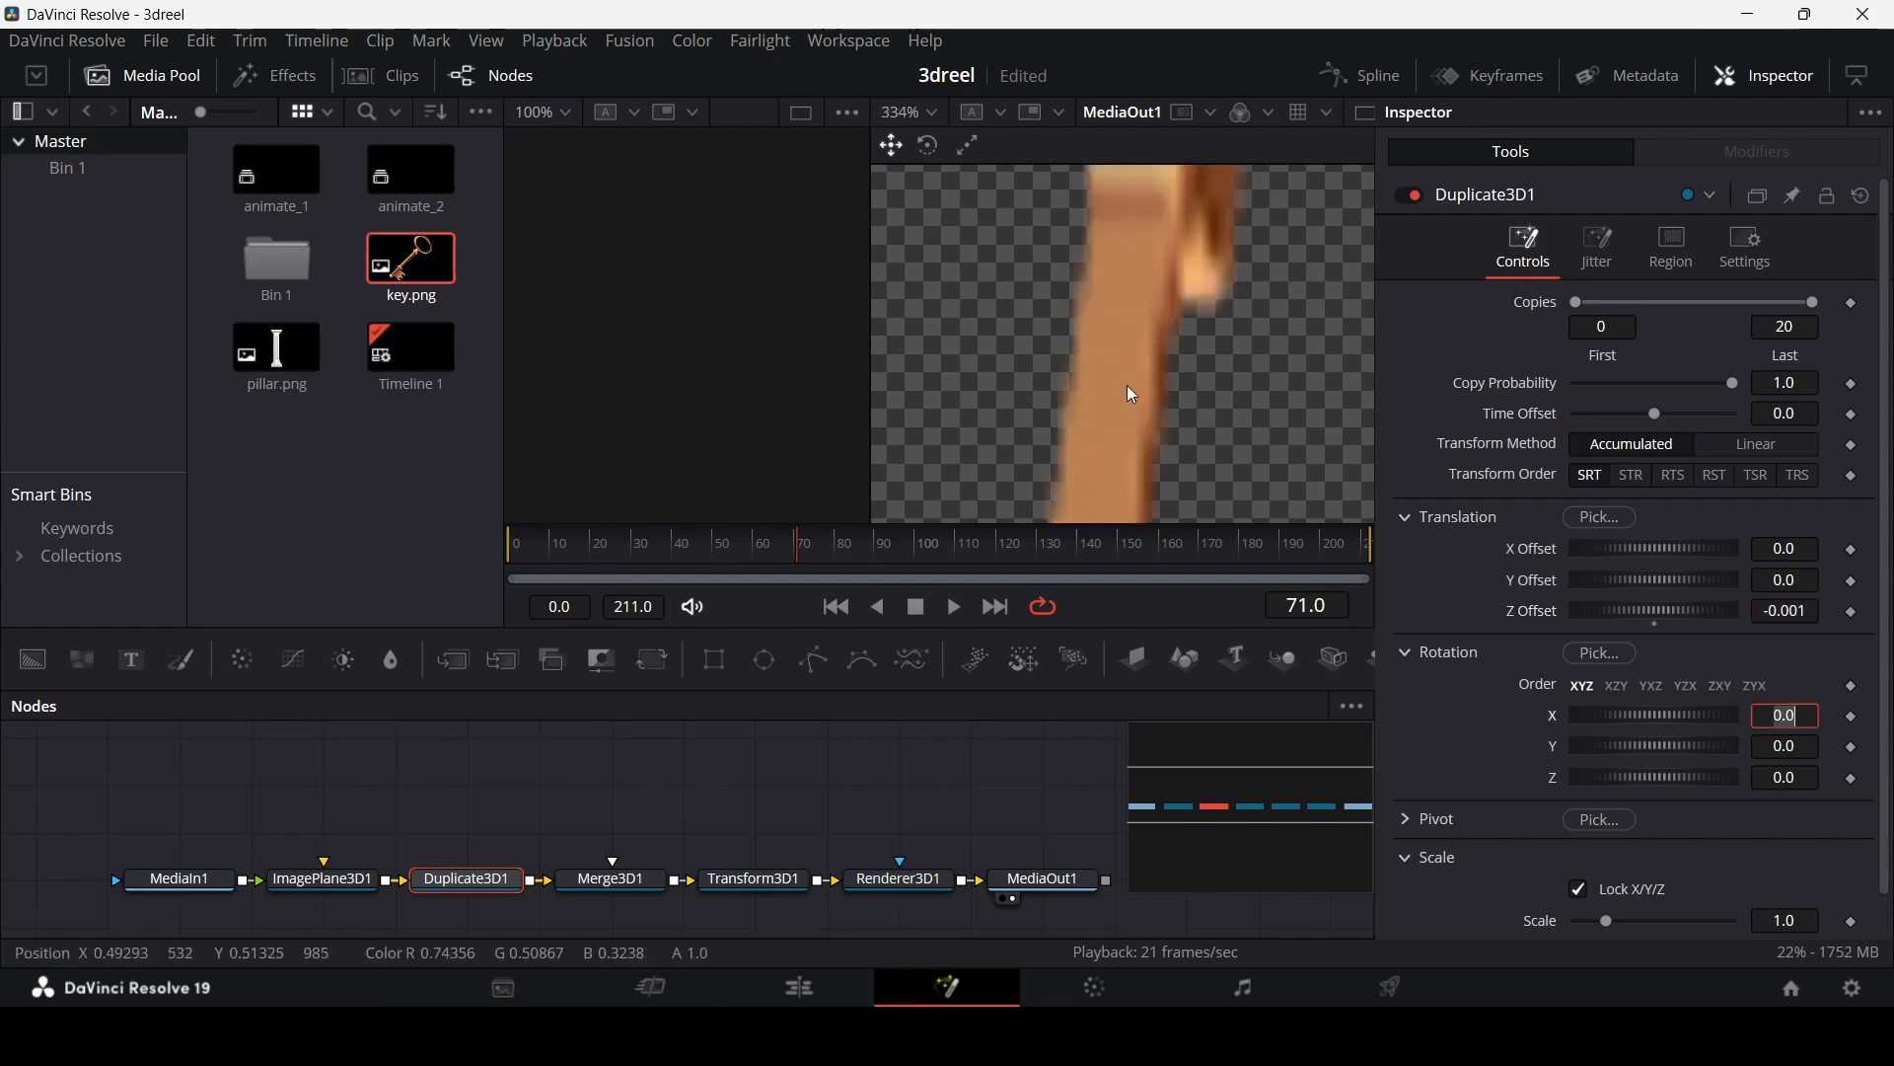
scroll(1132, 395, "down", 2)
scroll(1133, 389, "down", 1)
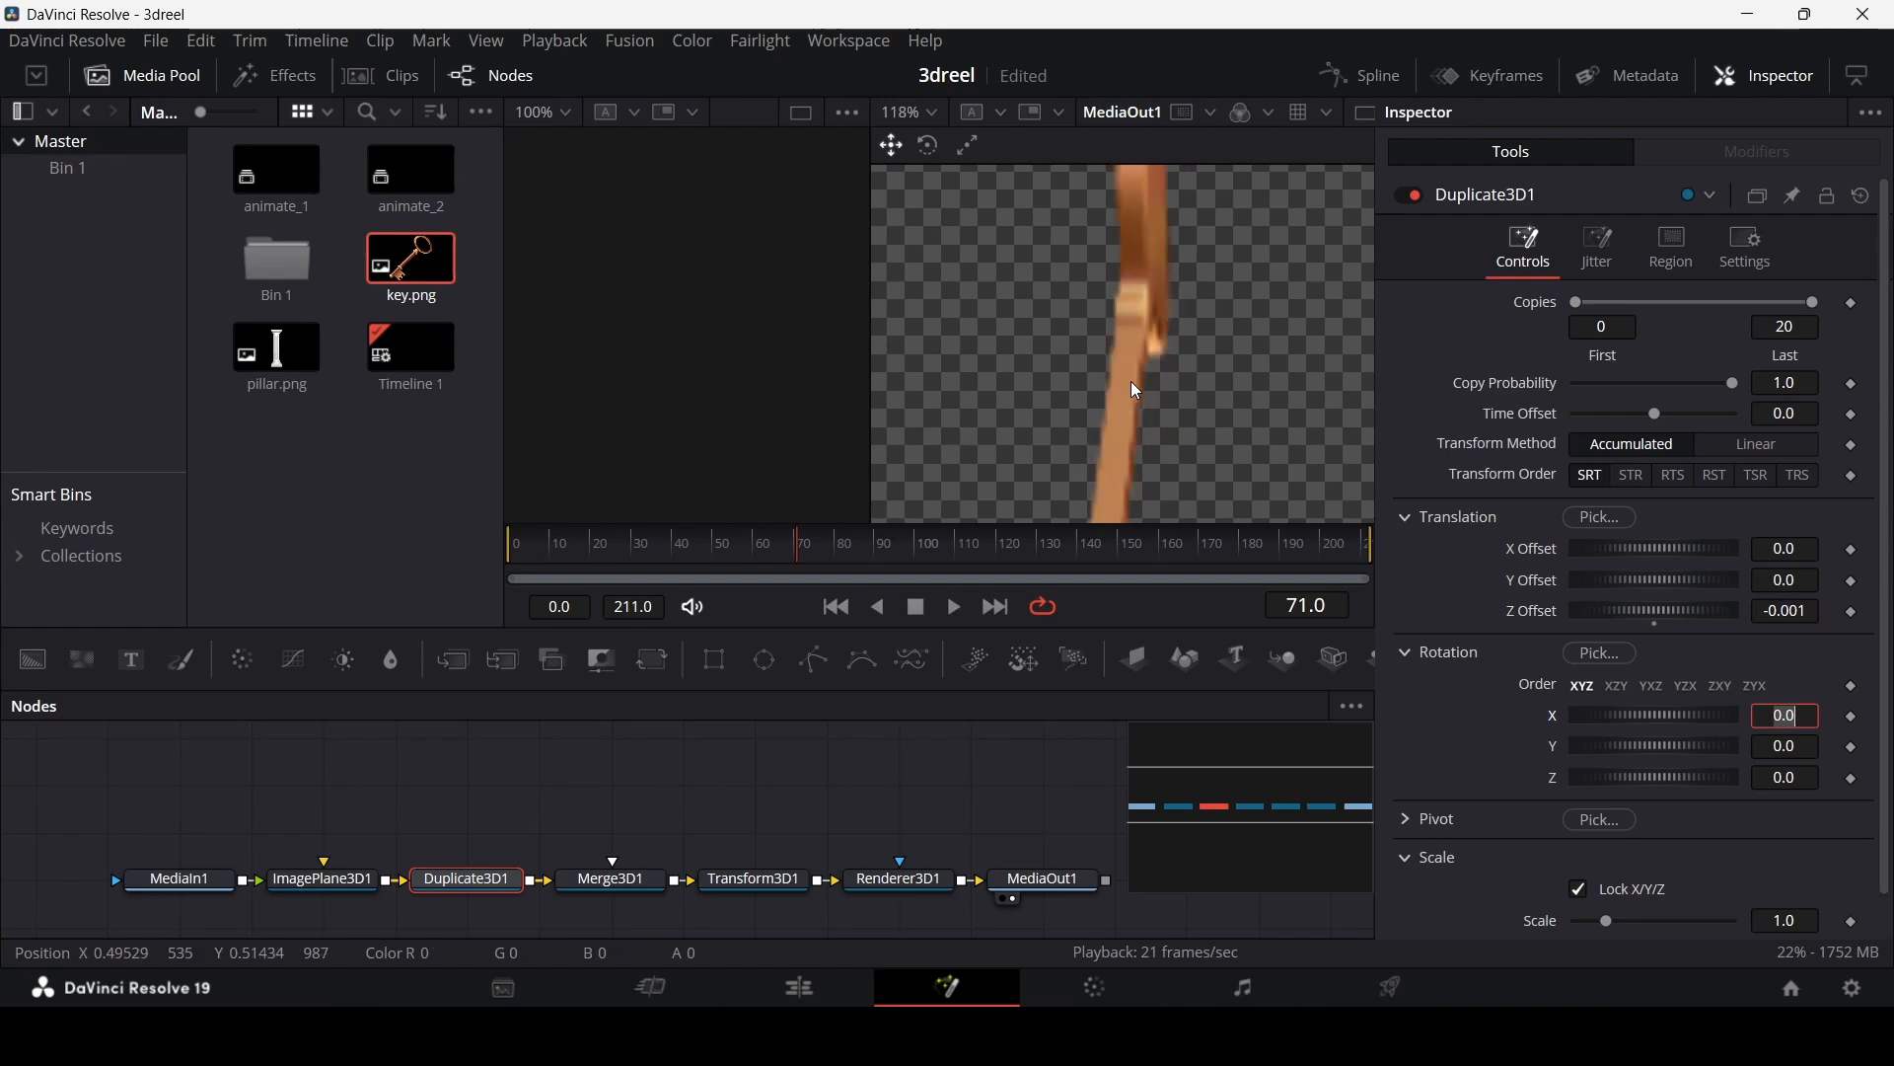
scroll(1132, 382, "down", 3)
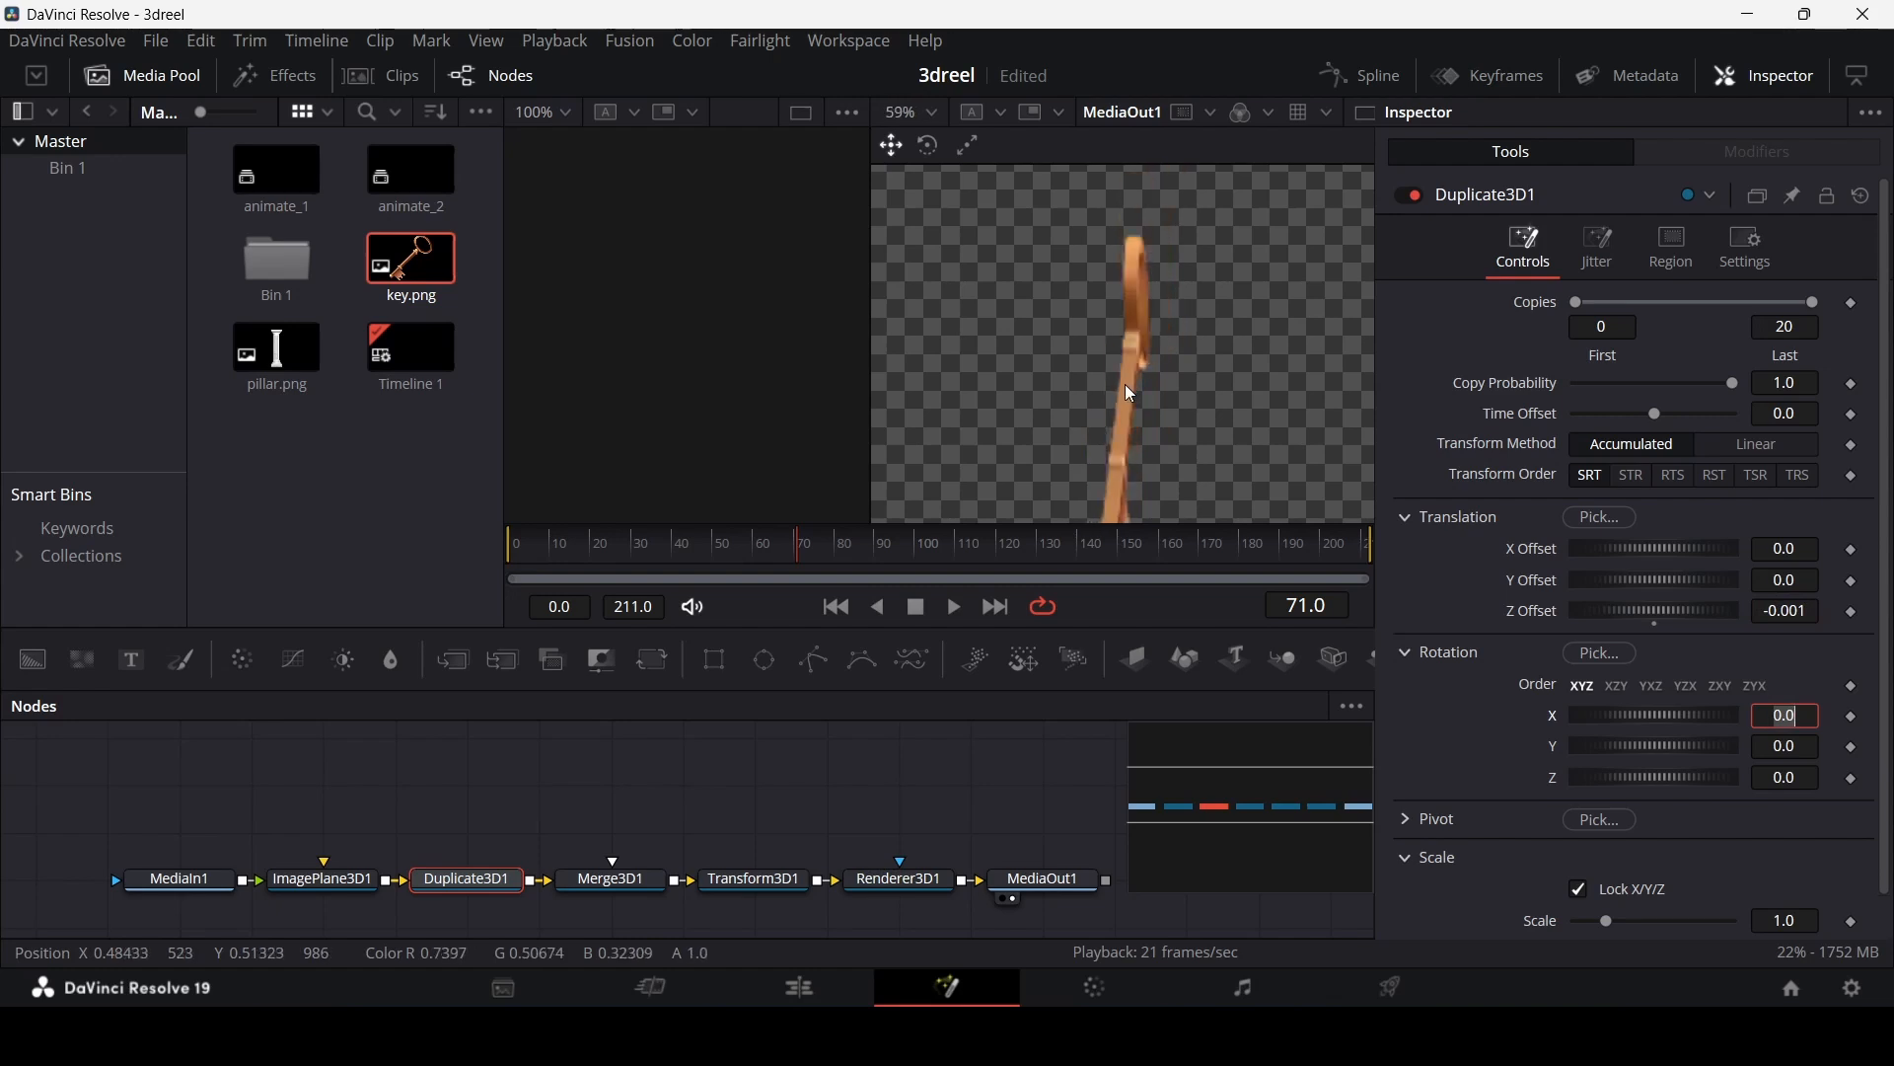
scroll(1126, 405, "up", 3)
scroll(1129, 392, "down", 1)
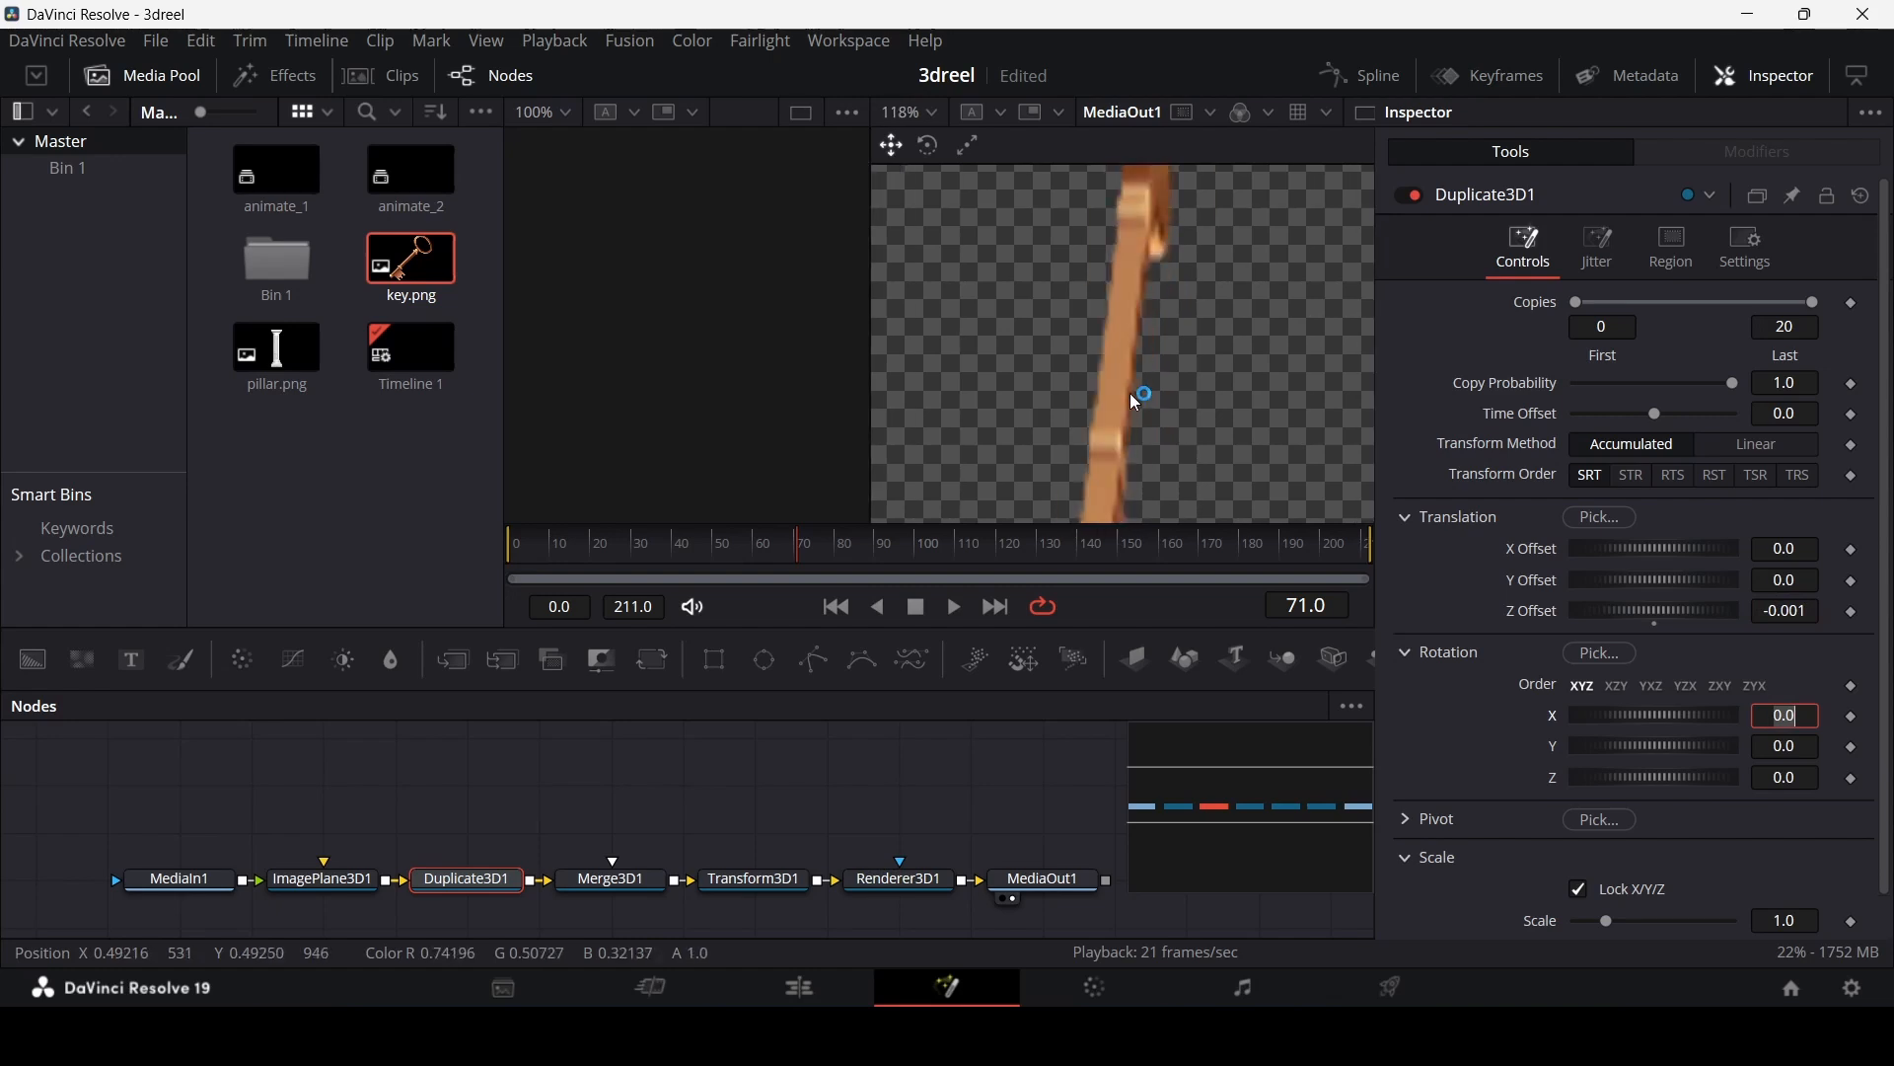
scroll(1133, 399, "up", 2)
scroll(1133, 371, "down", 2)
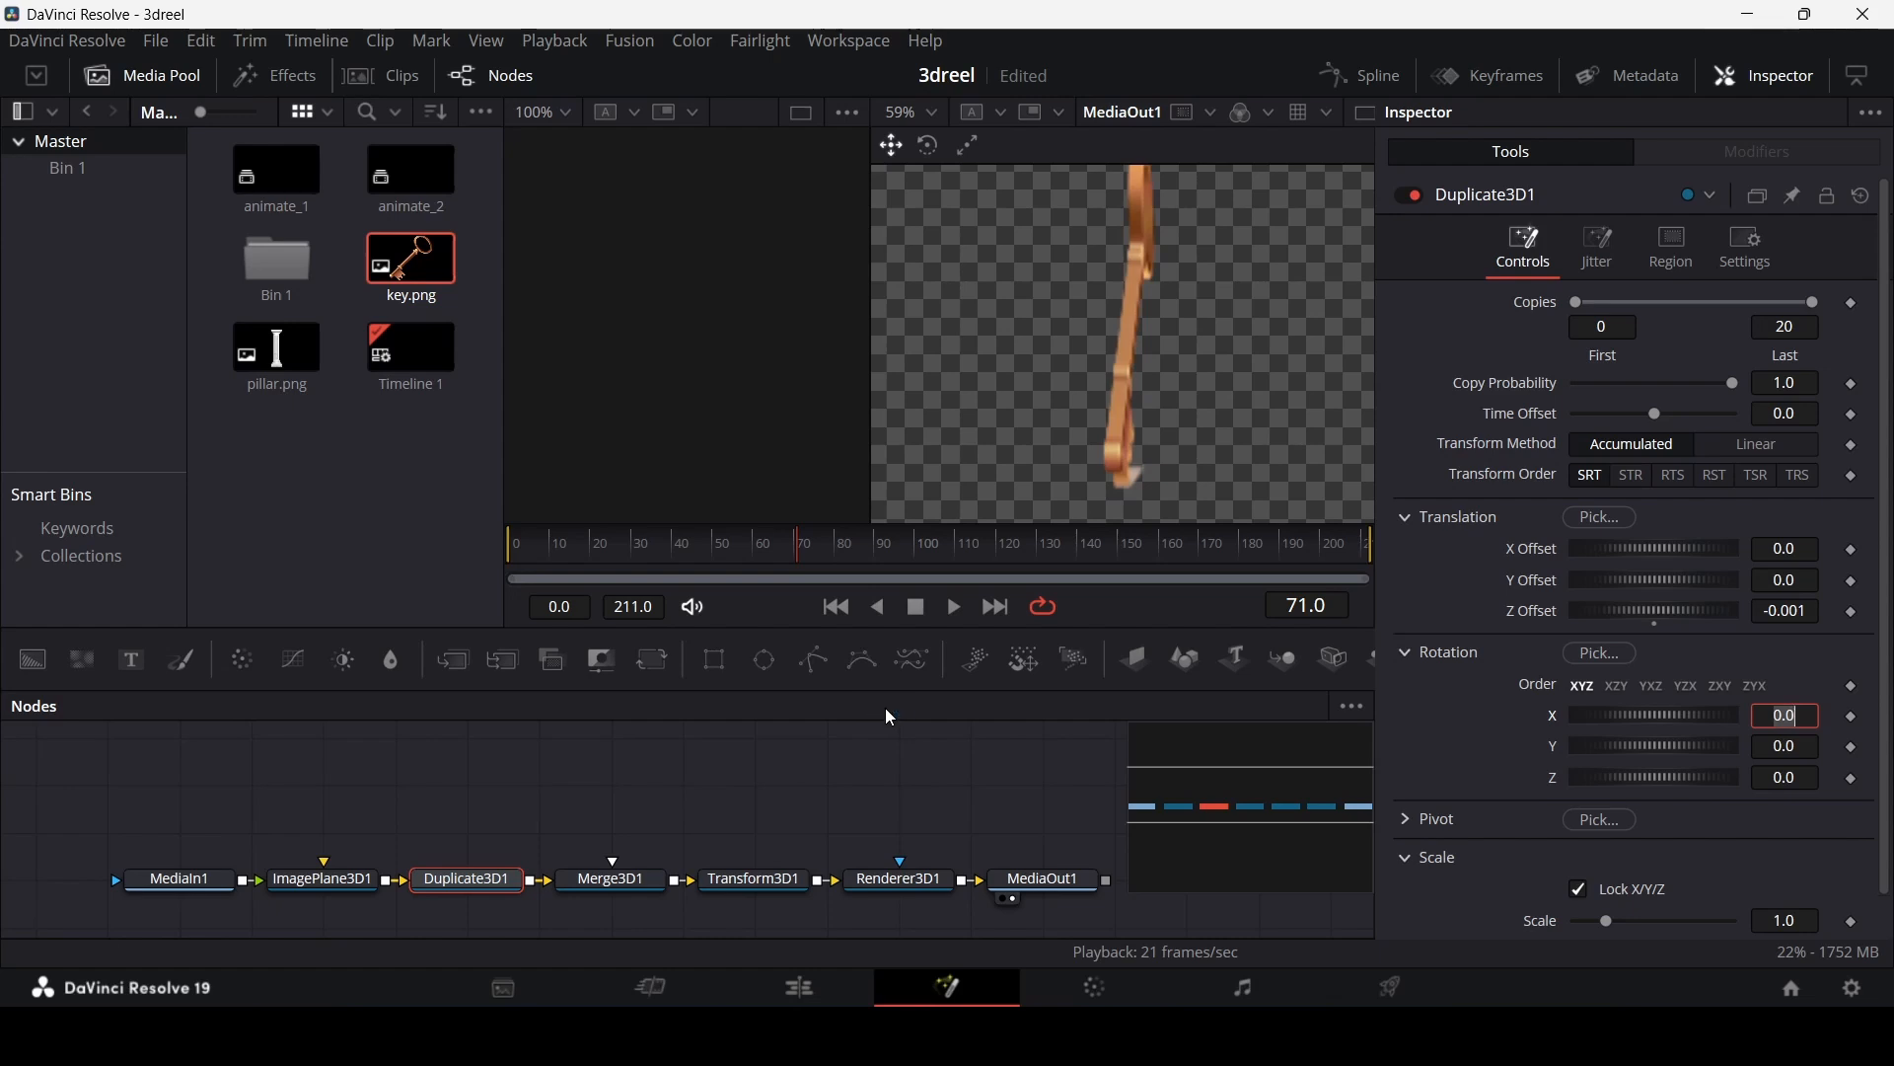
Step: Reset Transform3D1's Y rotation to 0 so the key faces the front
left_click(755, 878)
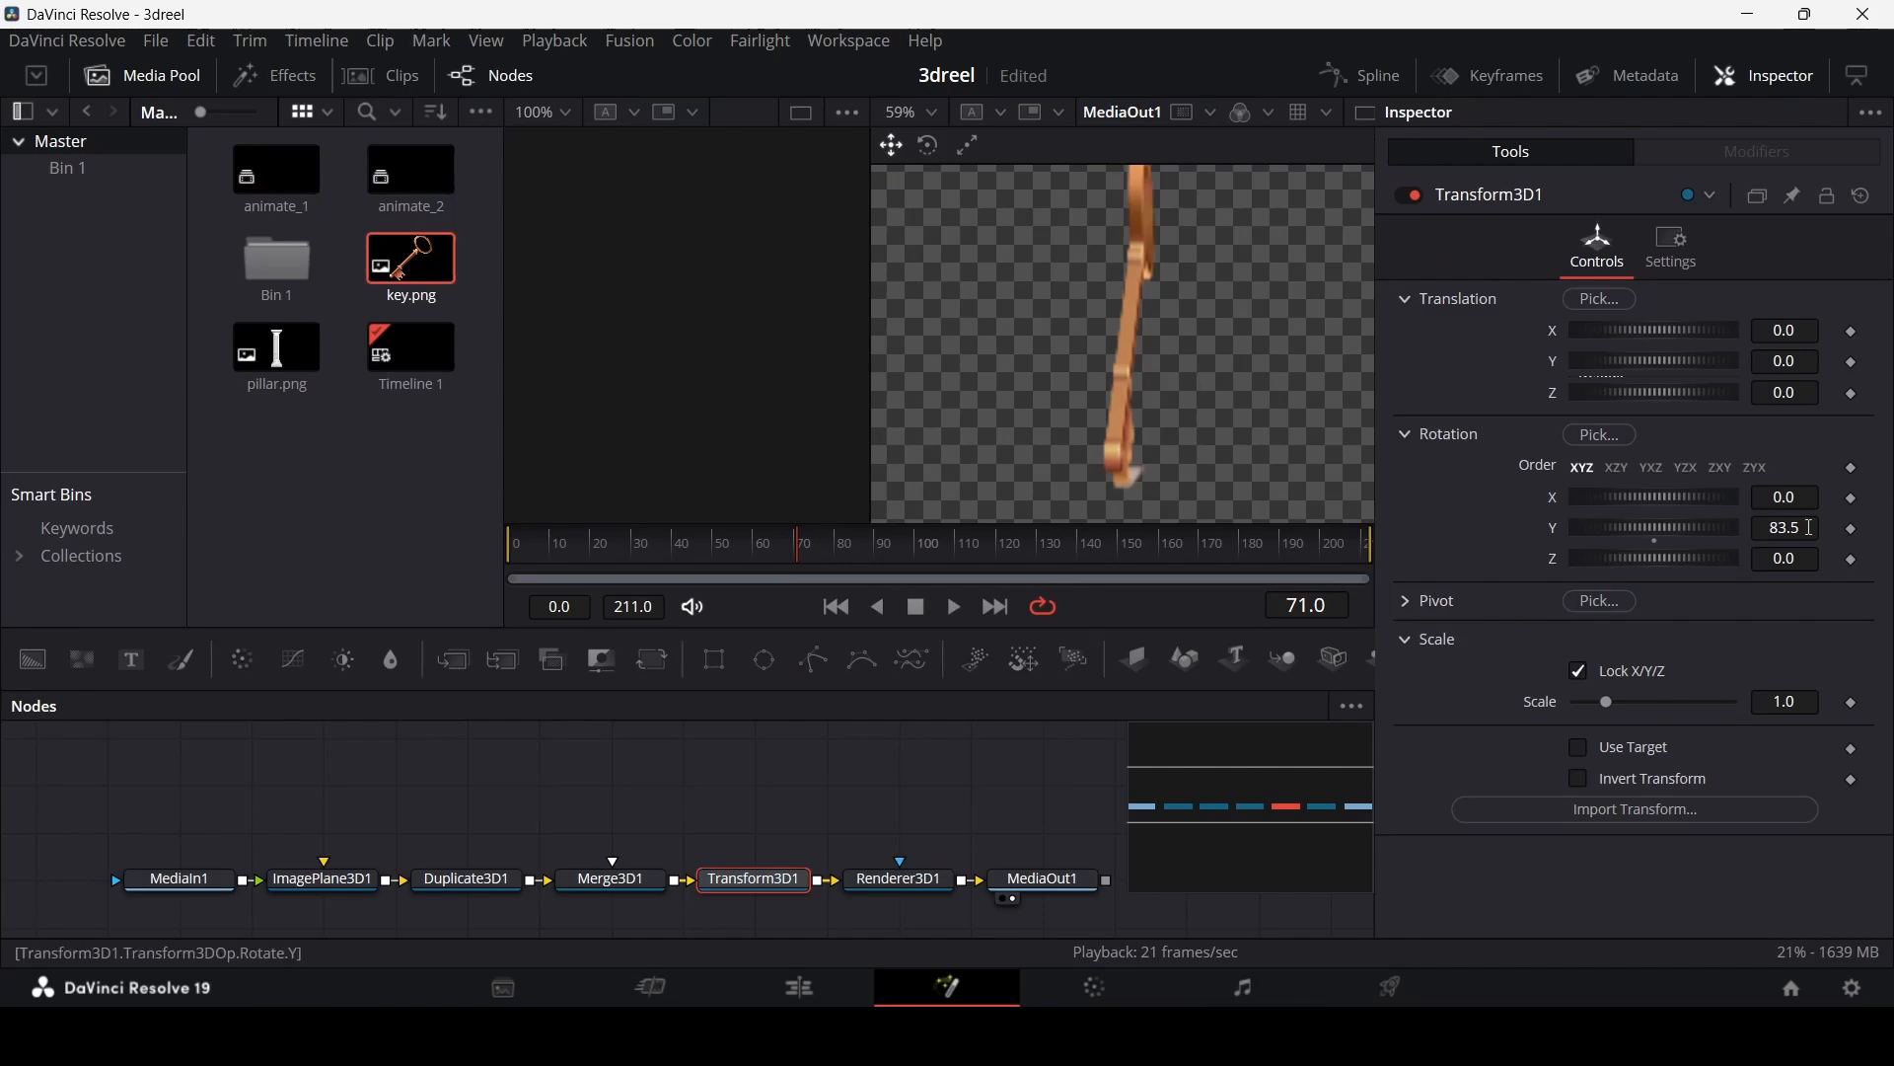
key("Tab")
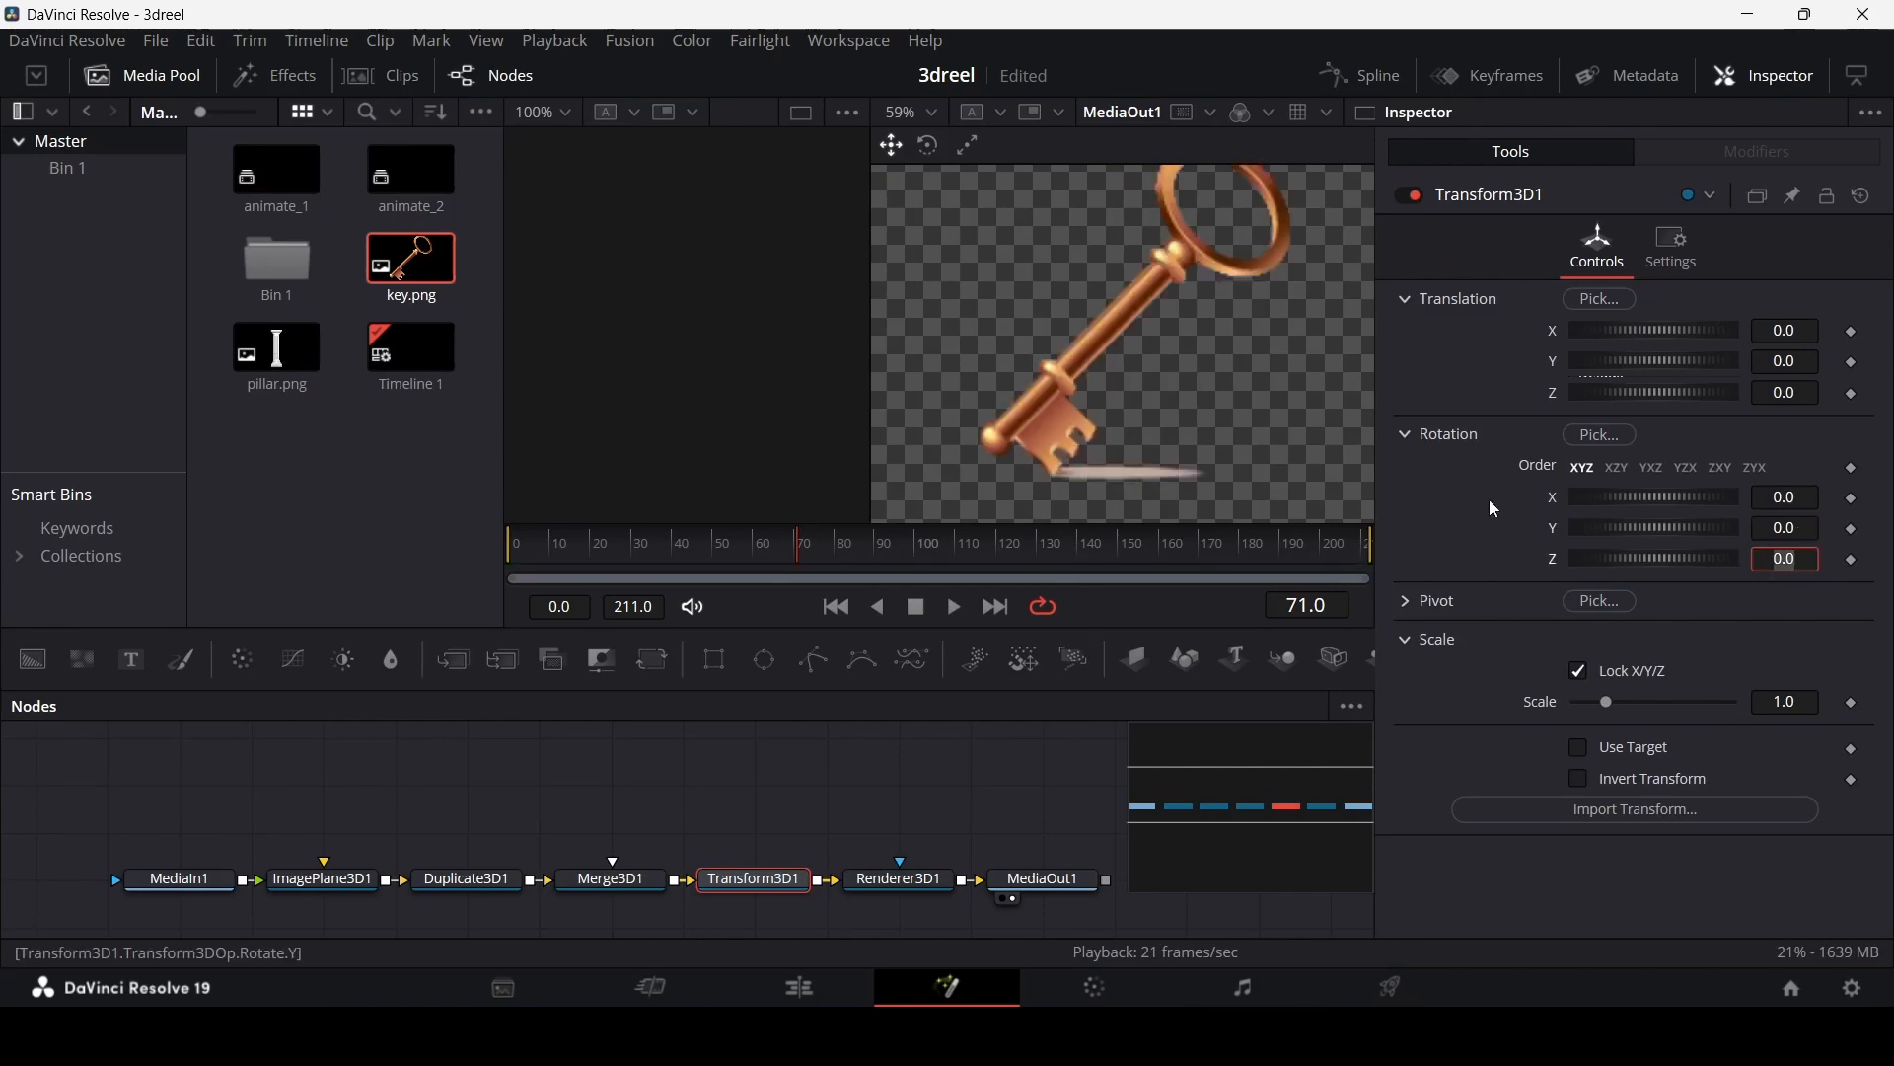
scroll(1125, 340, "down", 4)
scroll(1133, 329, "up", 1)
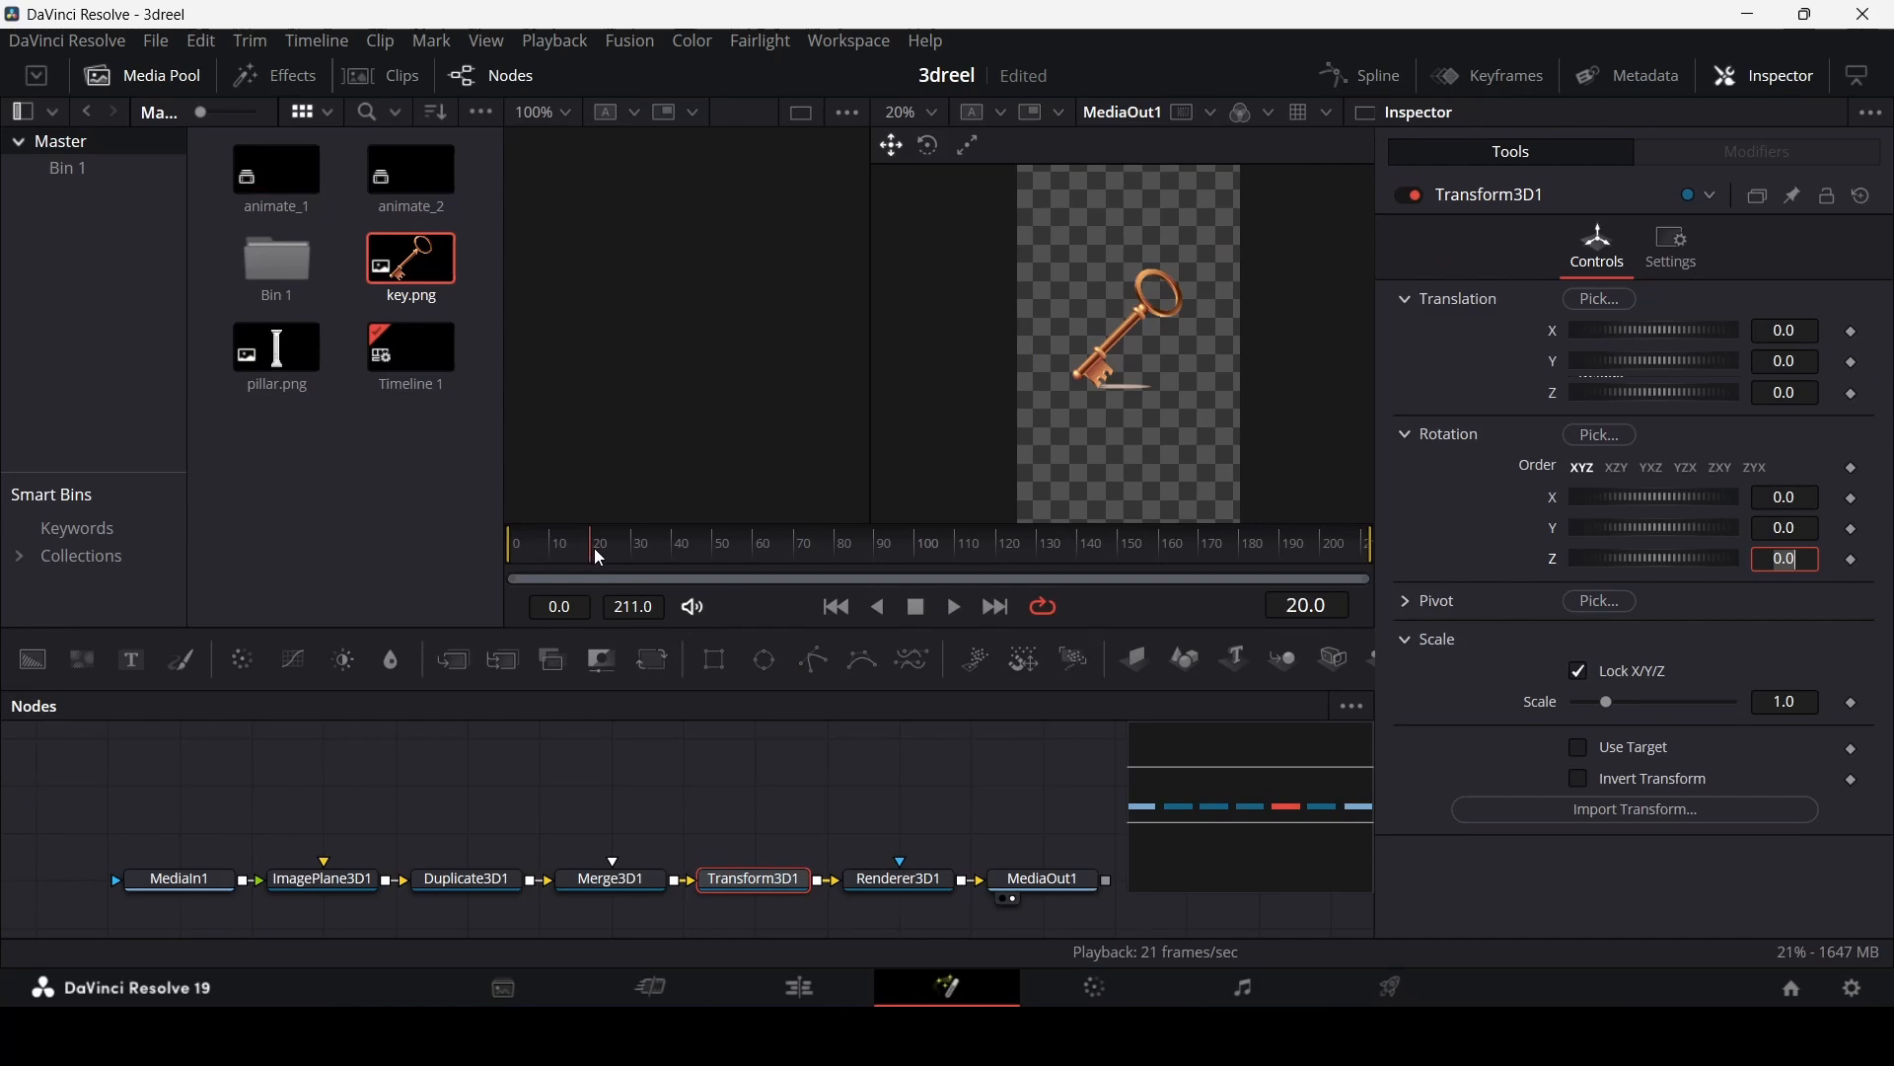
Step: Keyframe Transform3D1's Y translation at 0 on frame 20 and -1.276 on frame 0, and play back the rise
left_click(1853, 362)
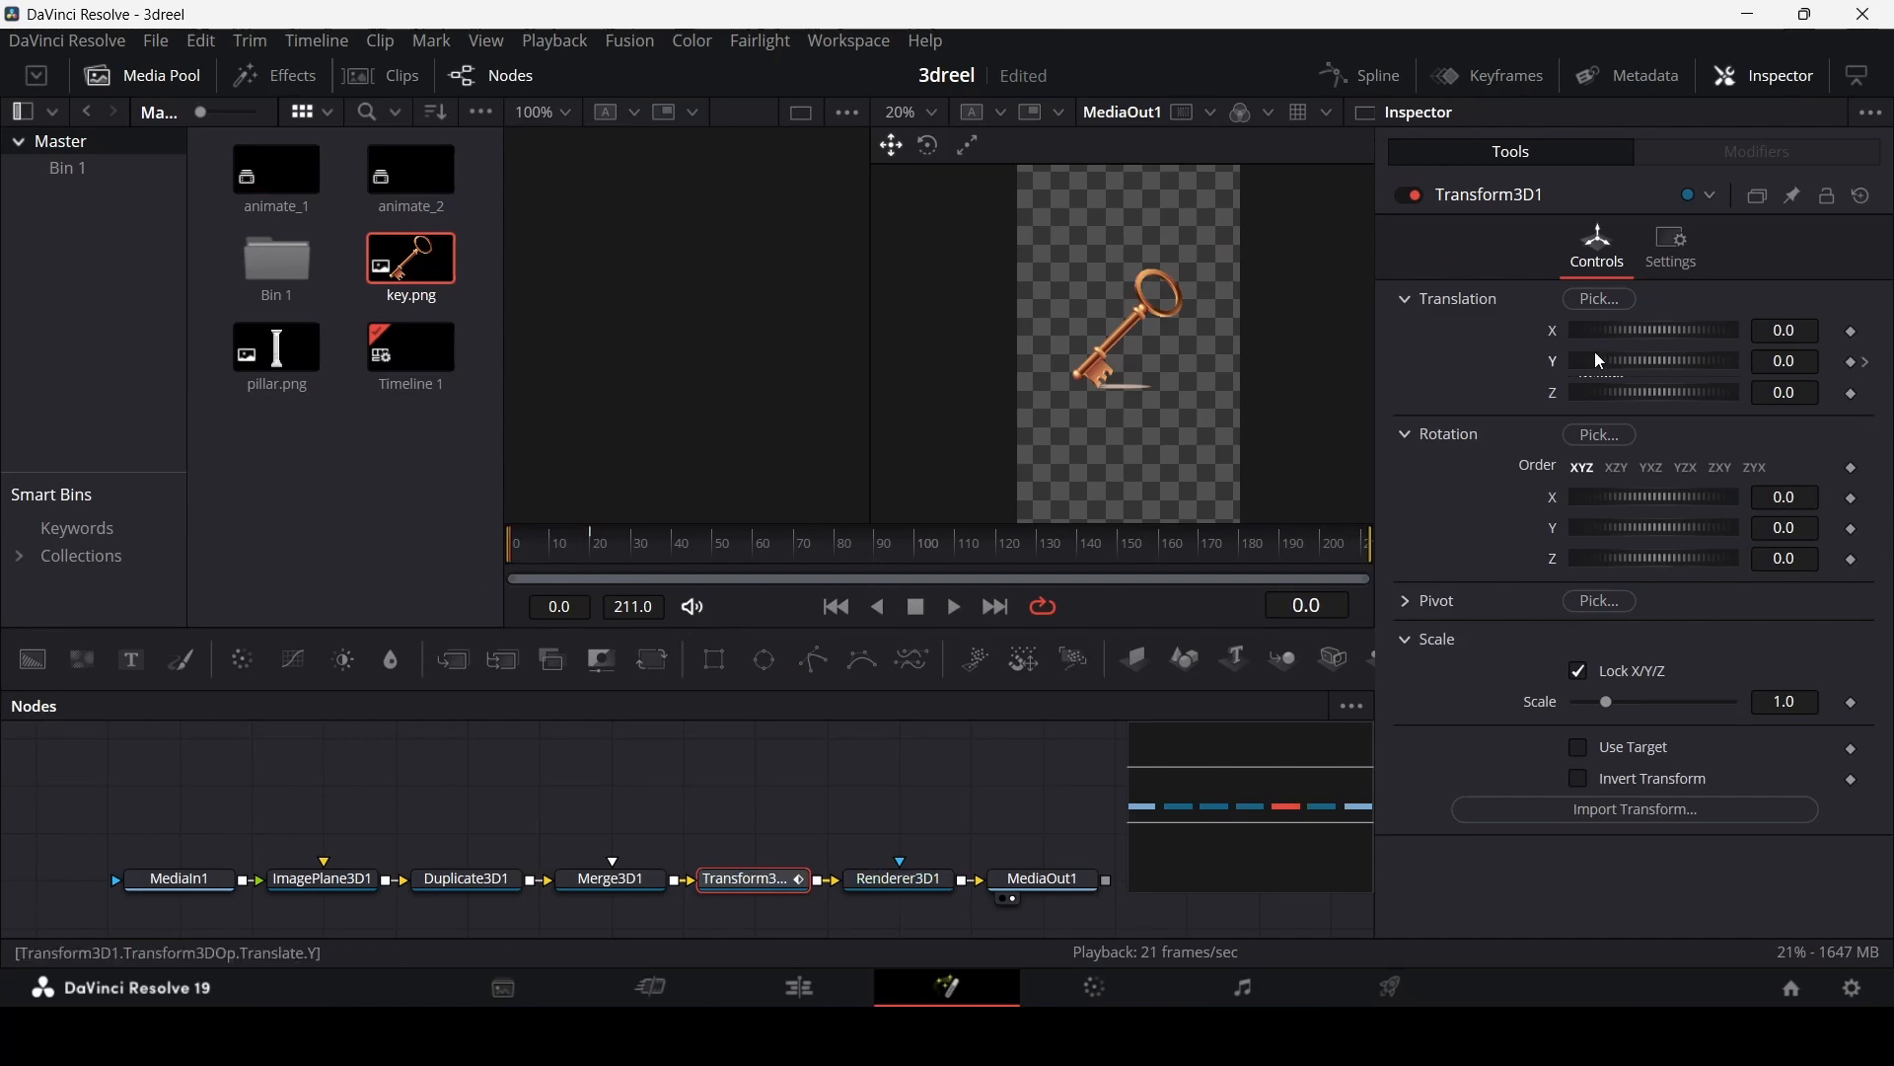
left_click_drag(1653, 365, 1628, 367)
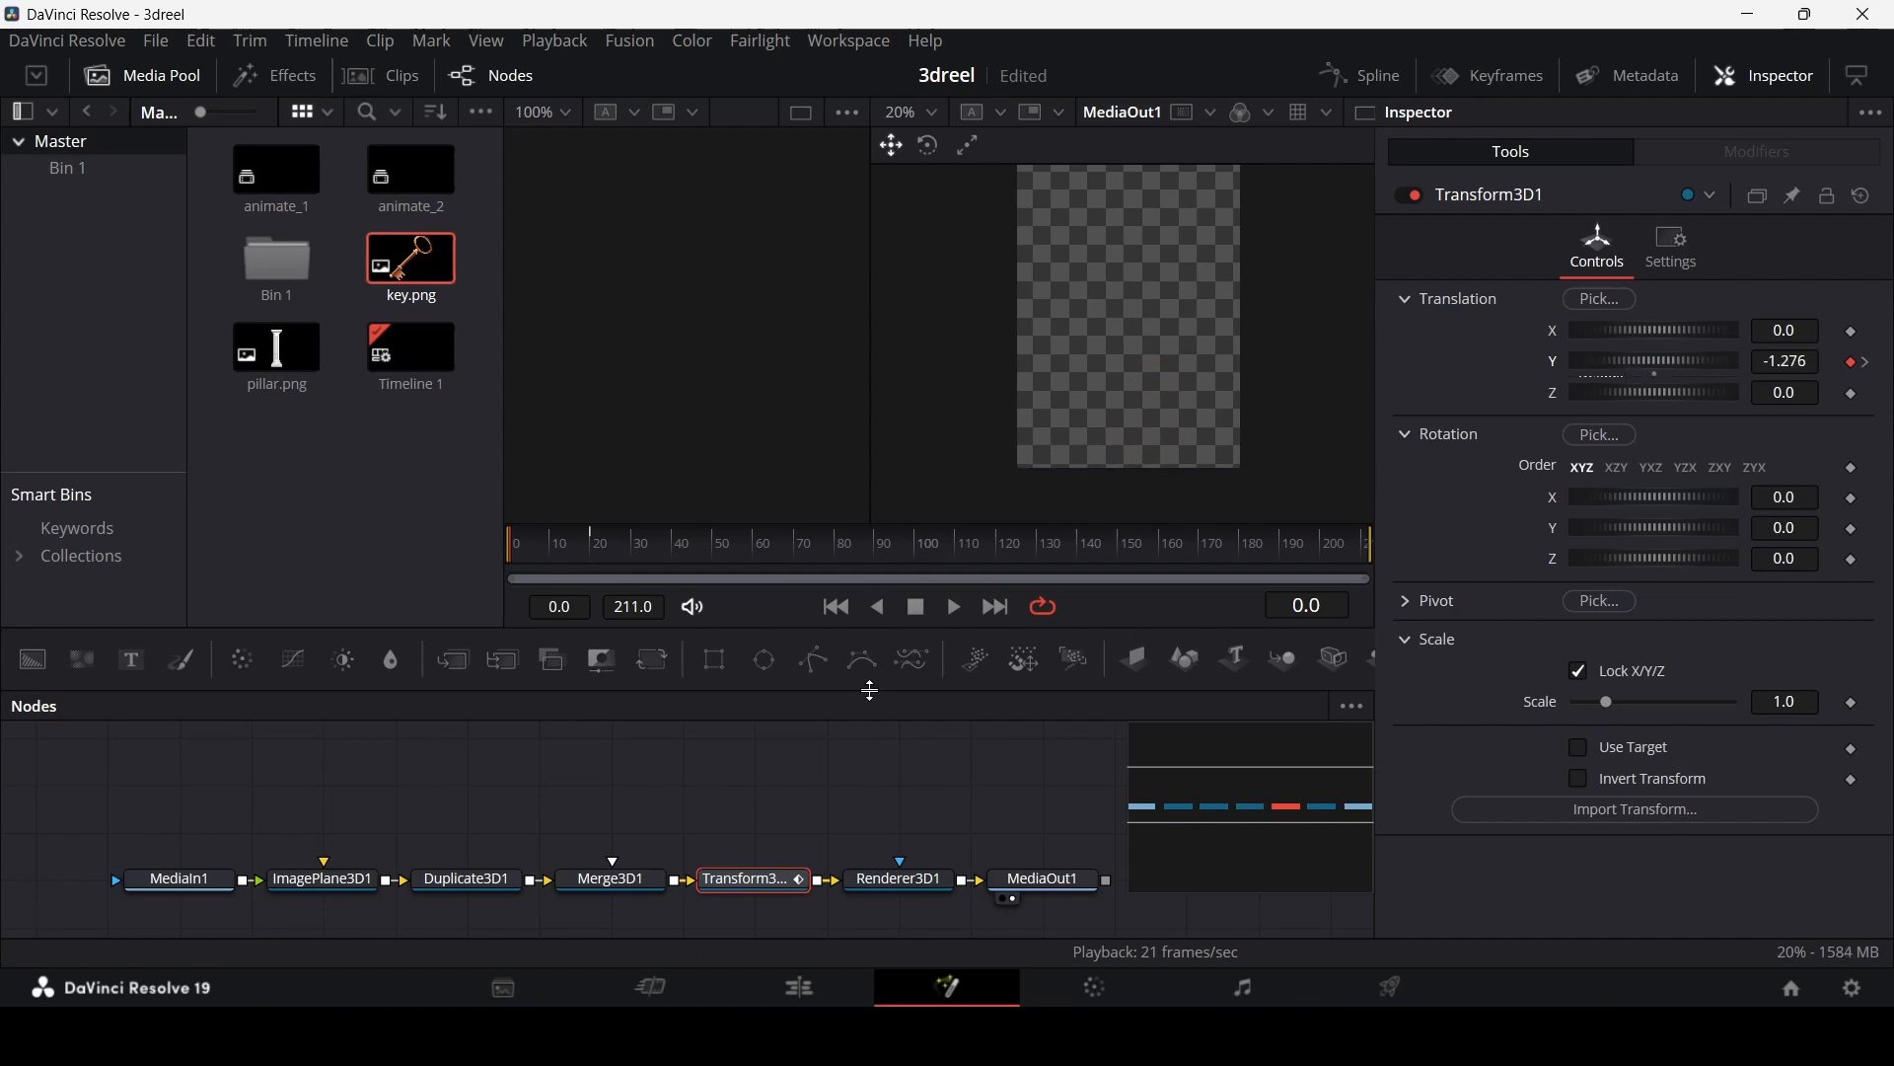
left_click(880, 780)
key("space")
key("space")
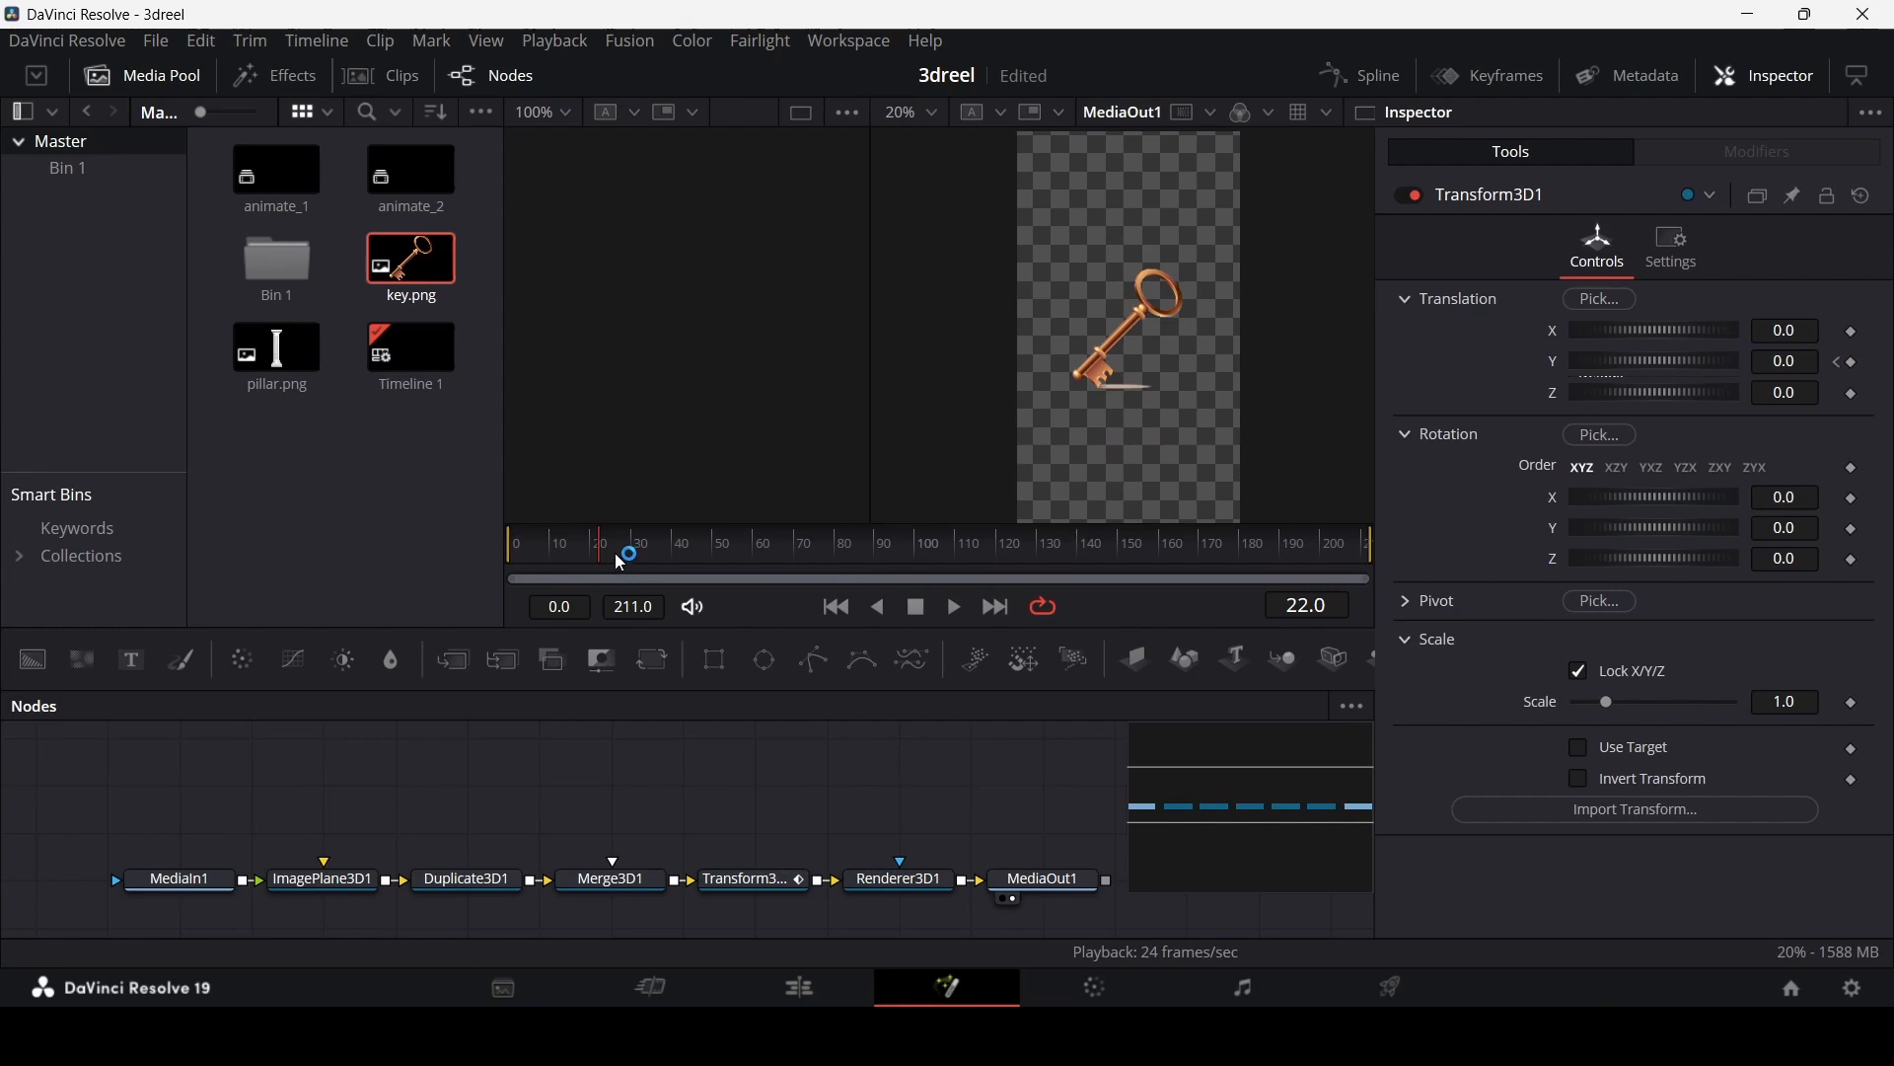
Step: Keyframe Transform3D1's Y rotation at 0 on frame 20 and turn it to about 367.8 on frame 70
left_click_drag(764, 569, 795, 559)
left_click(775, 886)
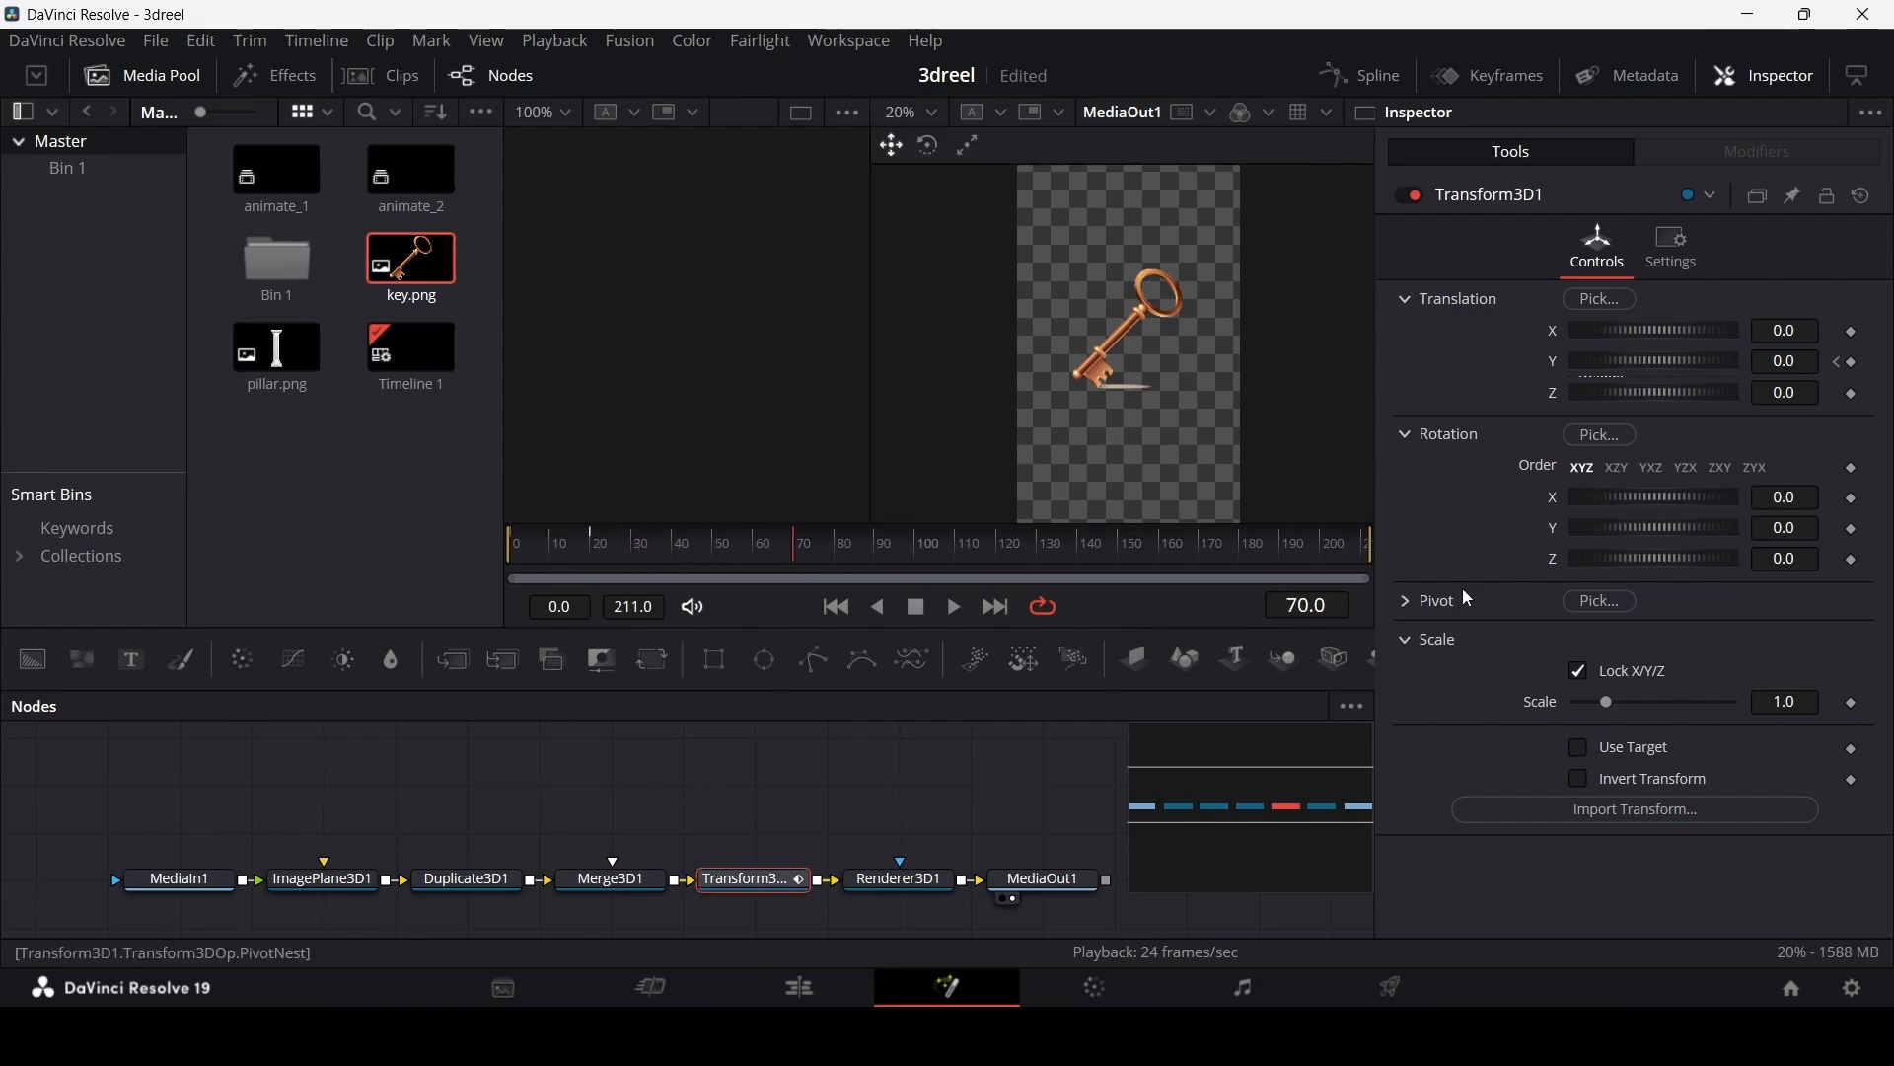
left_click_drag(599, 561, 593, 566)
left_click(1852, 530)
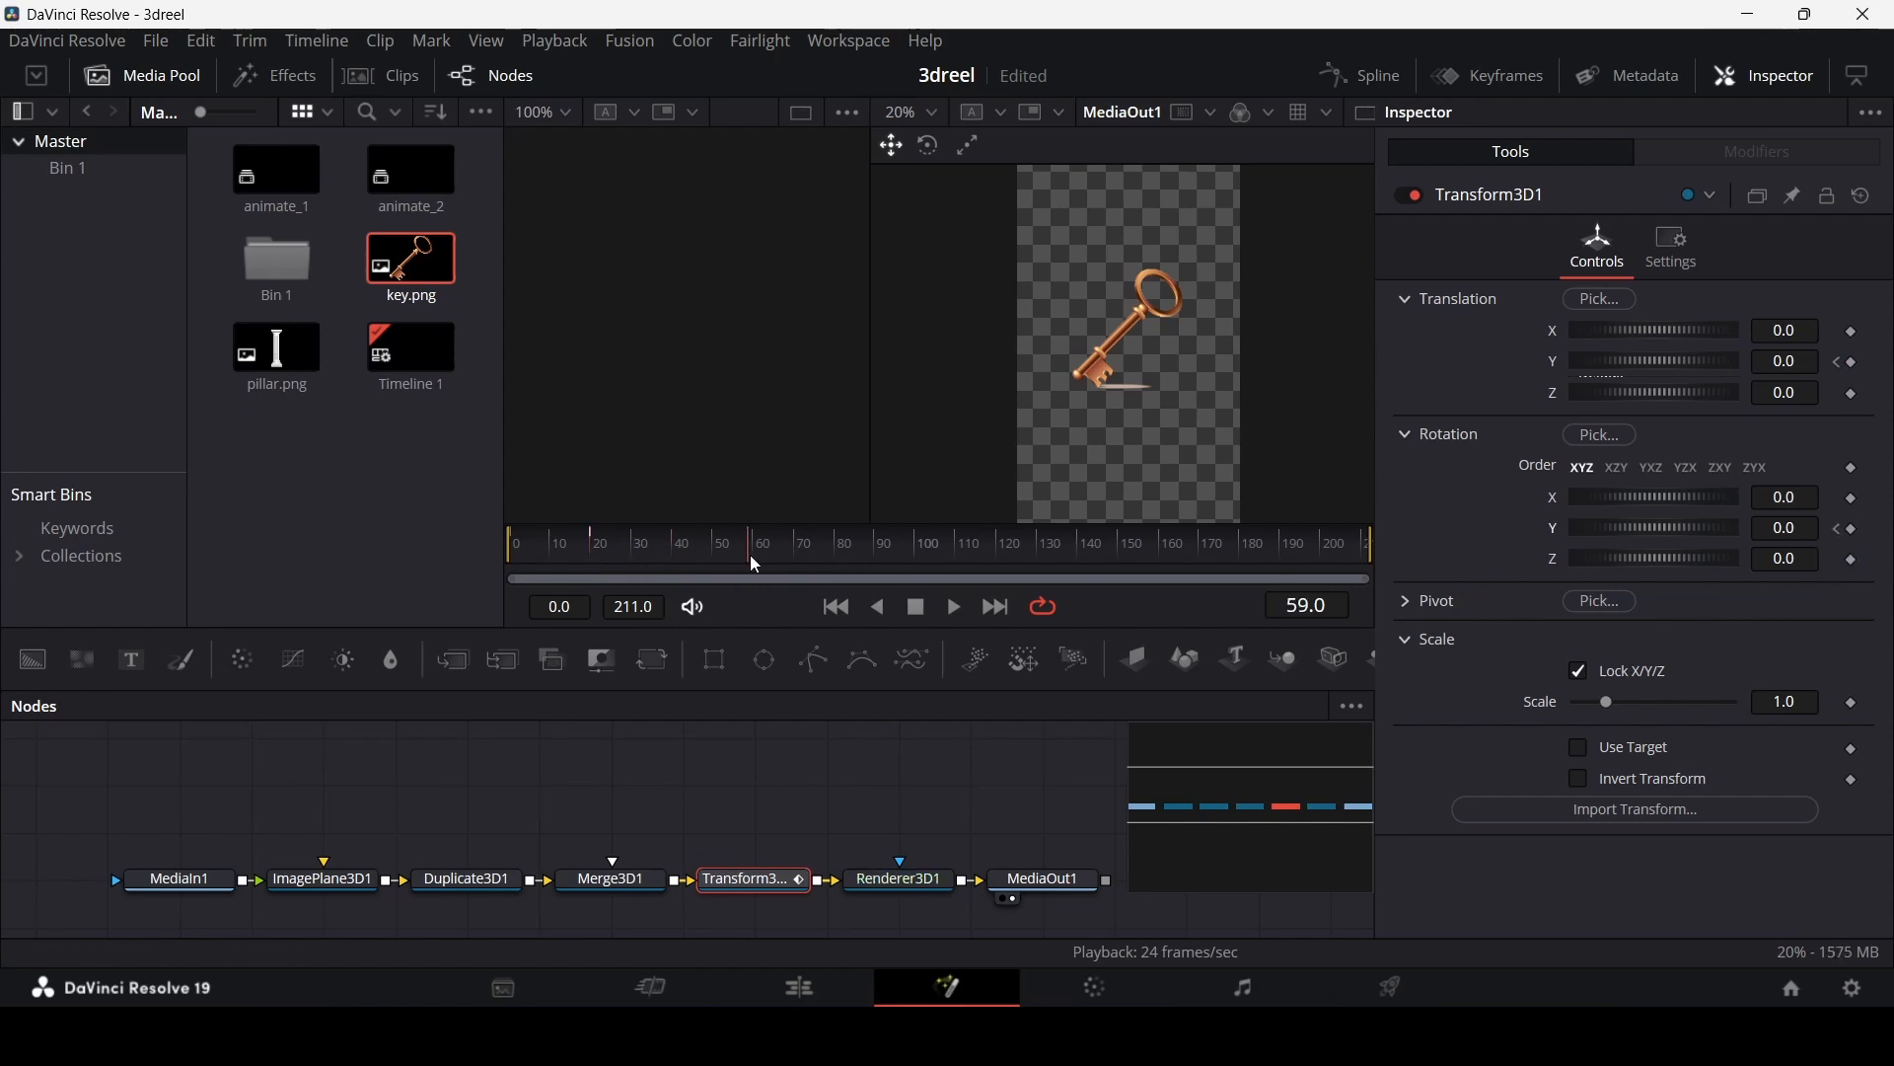
left_click_drag(751, 556, 794, 557)
left_click_drag(1650, 529, 1823, 529)
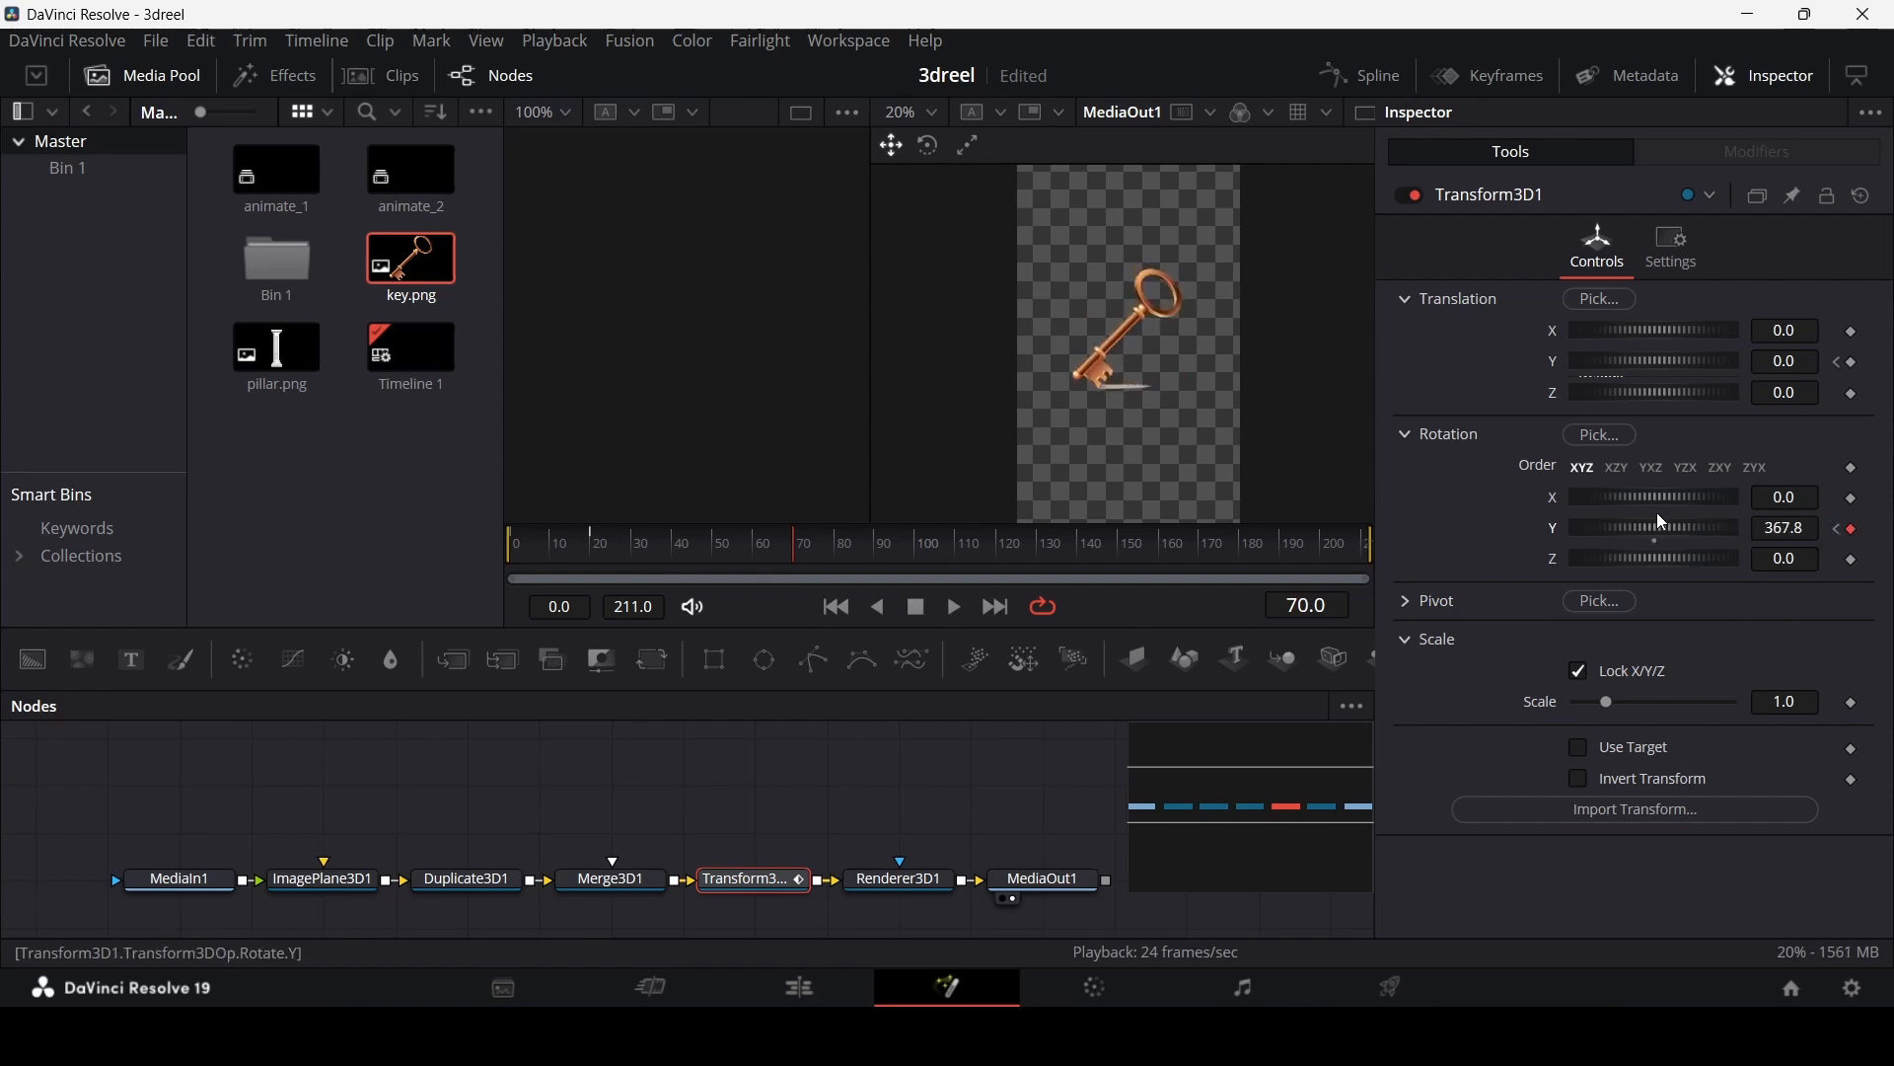
left_click_drag(1660, 392, 1665, 390)
key("ctrl+z")
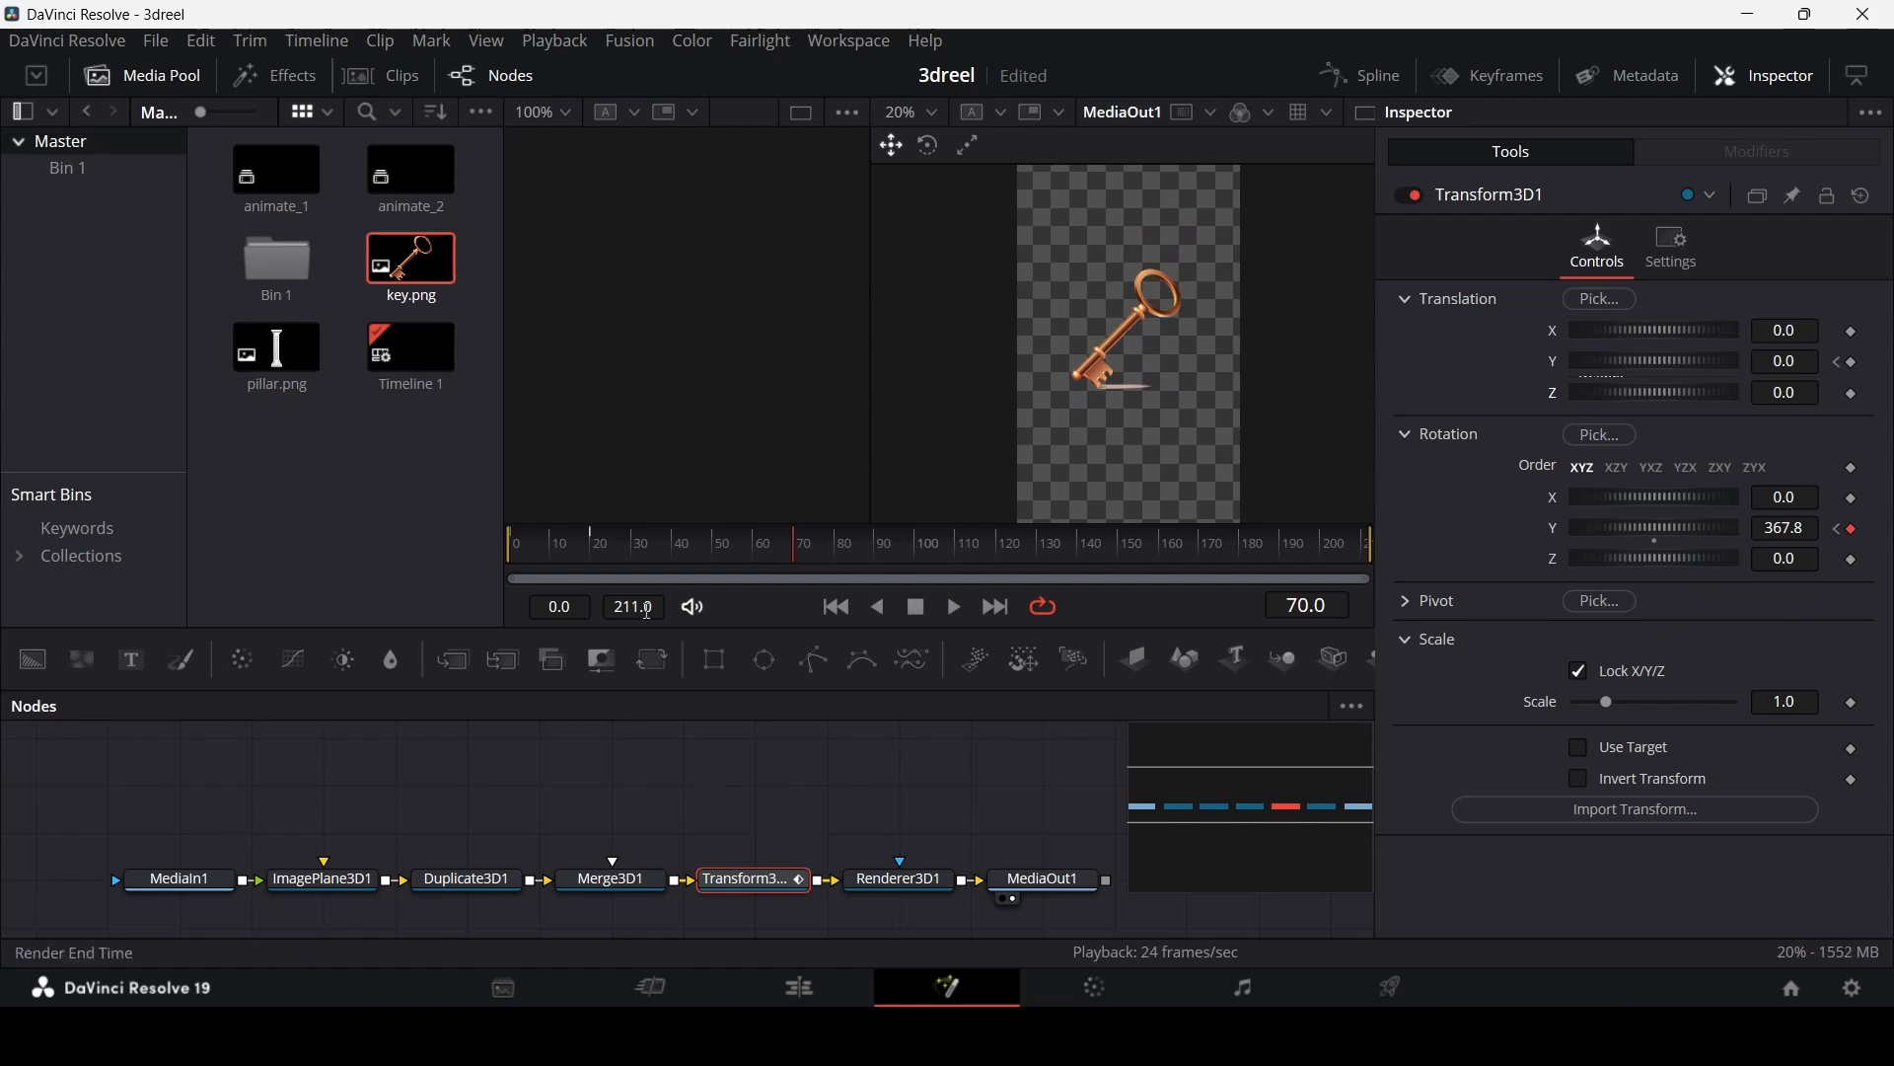
Step: Keyframe the Z rotation at 0 on frame 20 and 44.3 on frame 70 to stand the key upright
left_click(592, 542)
left_click(796, 545)
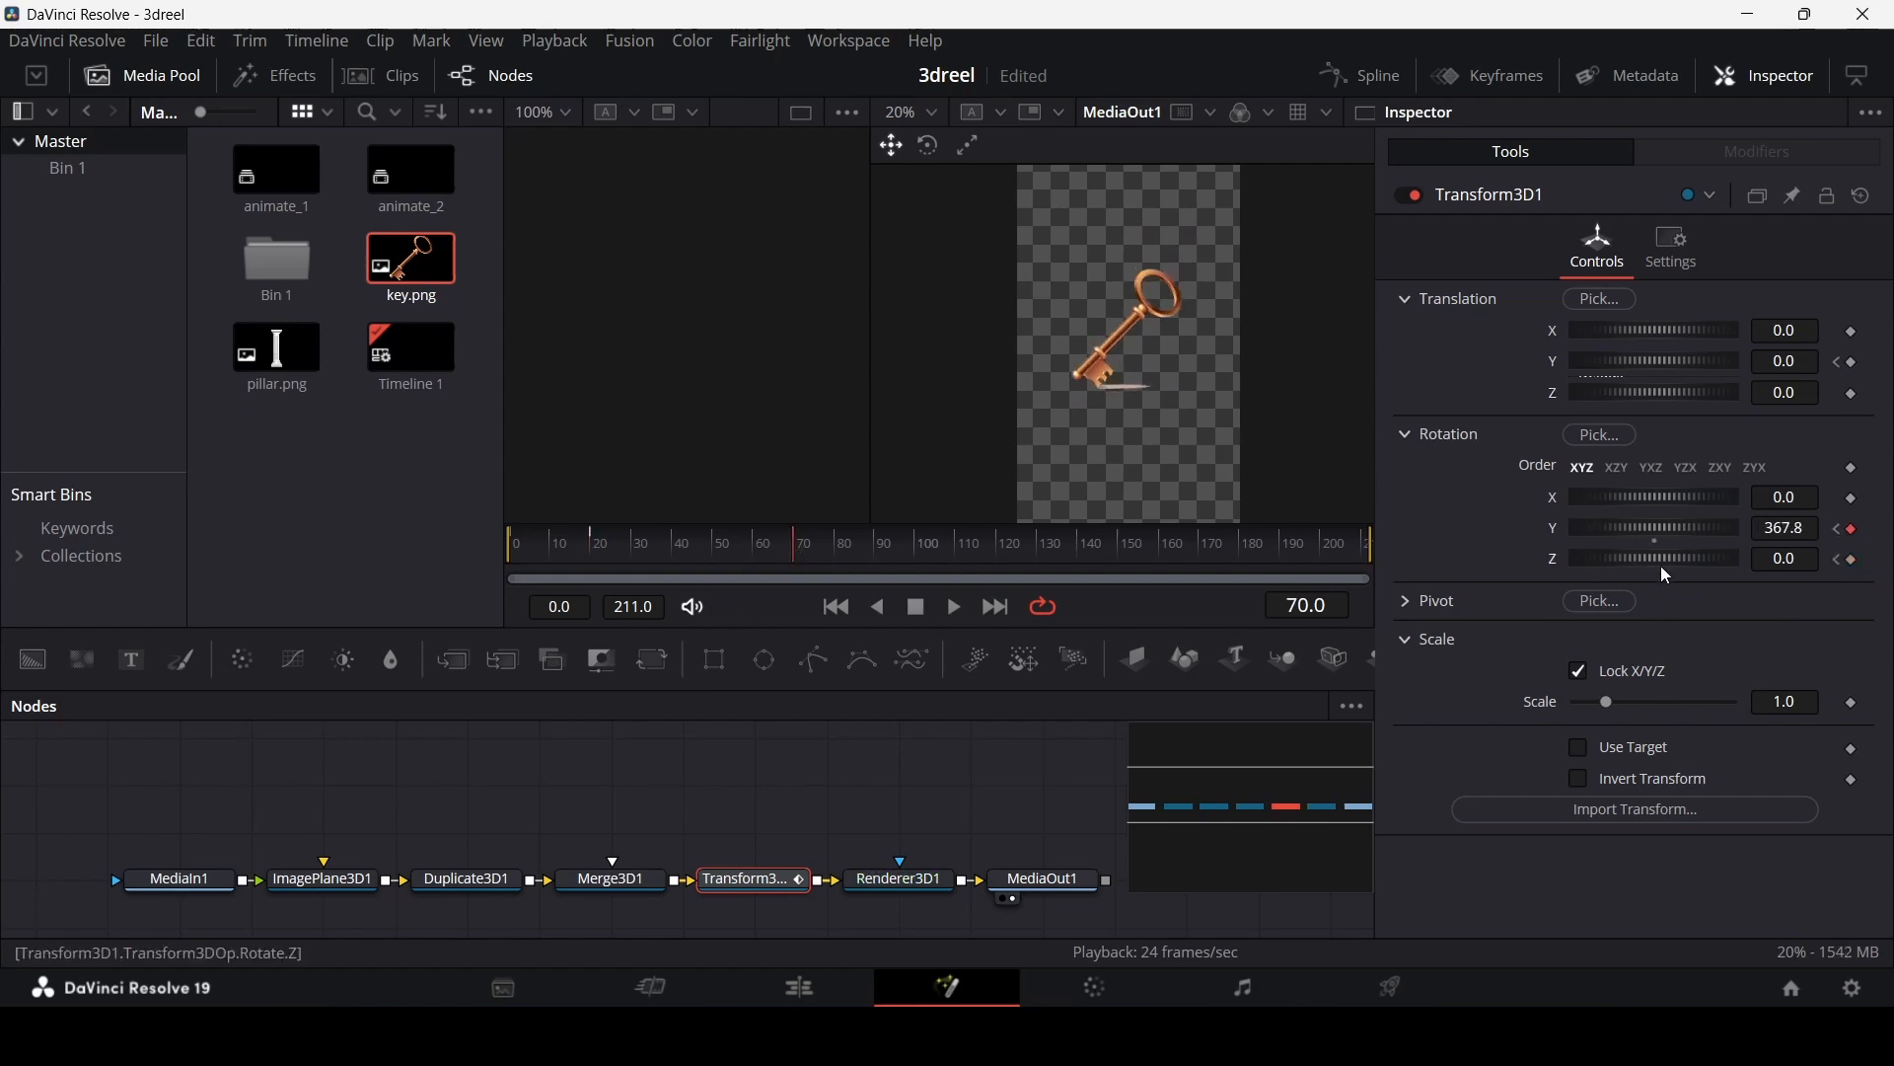
left_click_drag(1660, 563, 1685, 559)
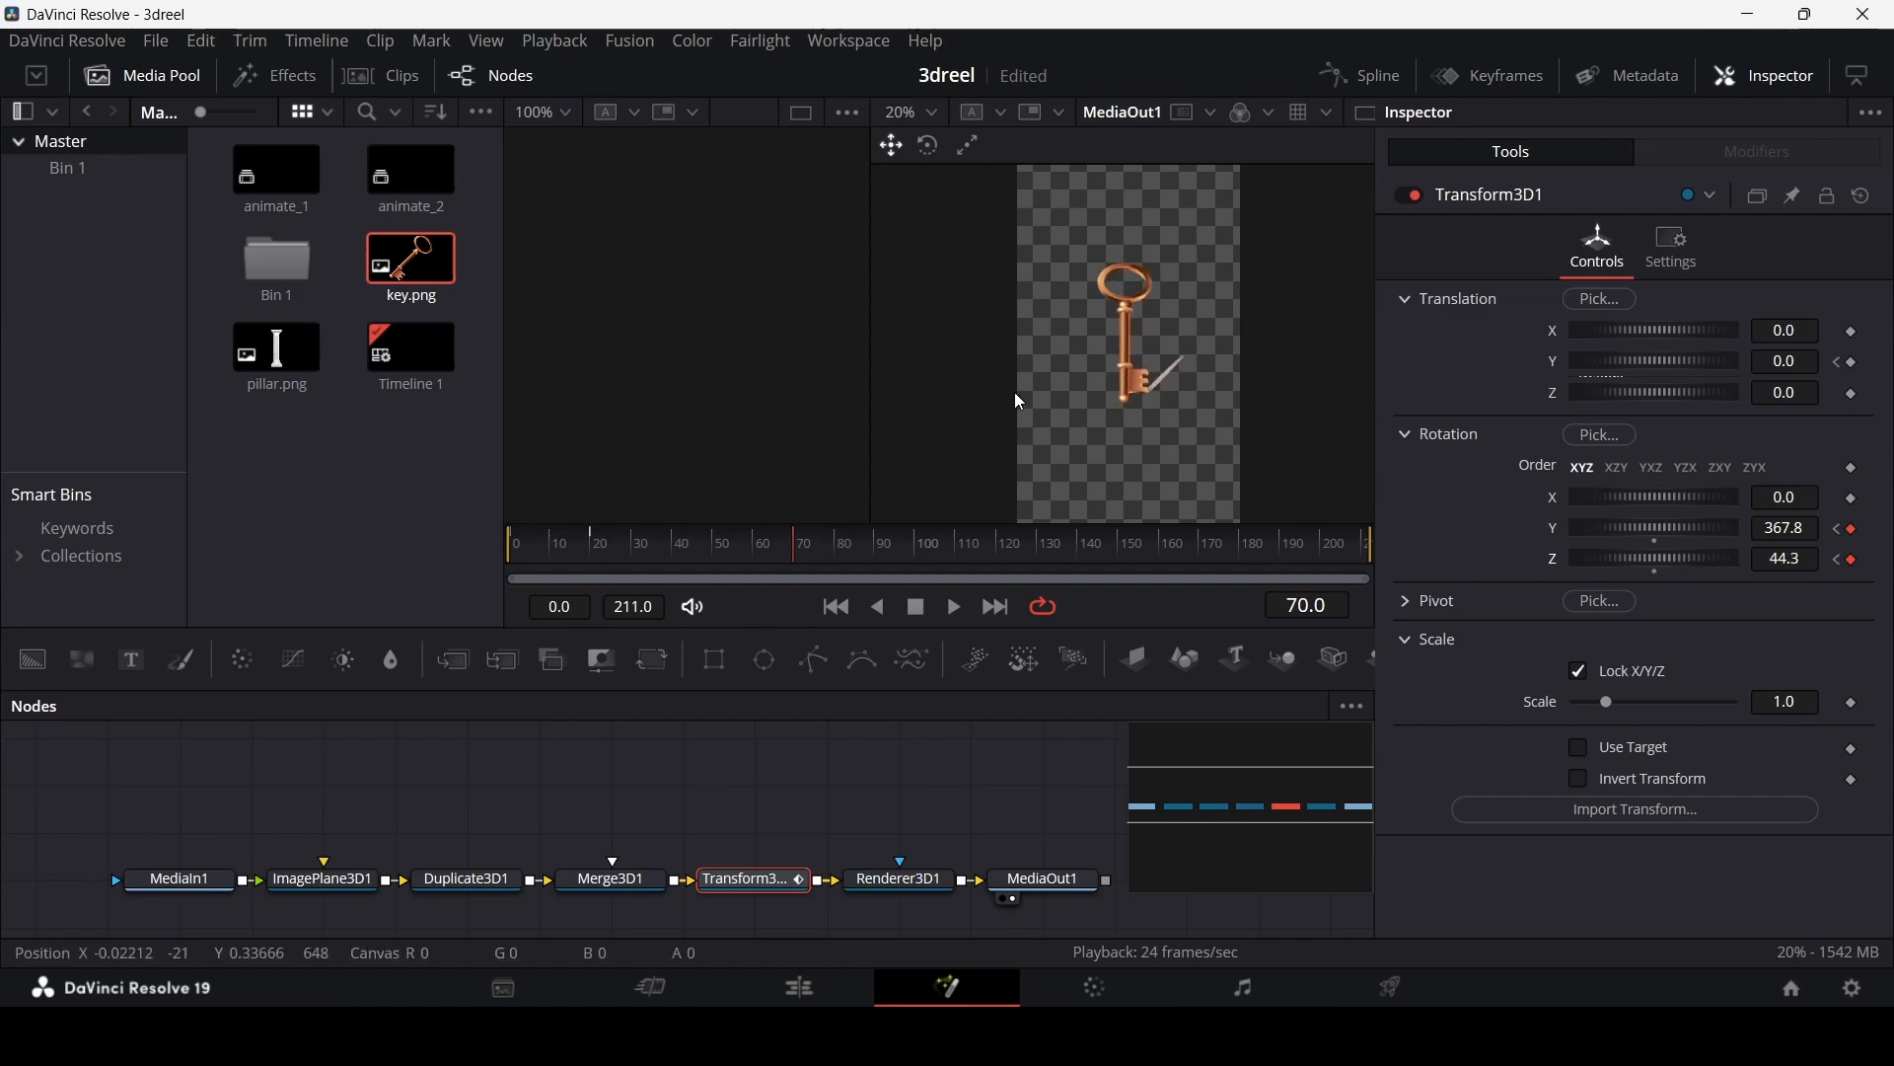
scroll(1119, 322, "up", 3)
scroll(1119, 322, "down", 1)
Step: Keyframe the X rotation at 0 on frame 20 and 13.0 on frame 70, with the Y rotation there set to 360
left_click(592, 546)
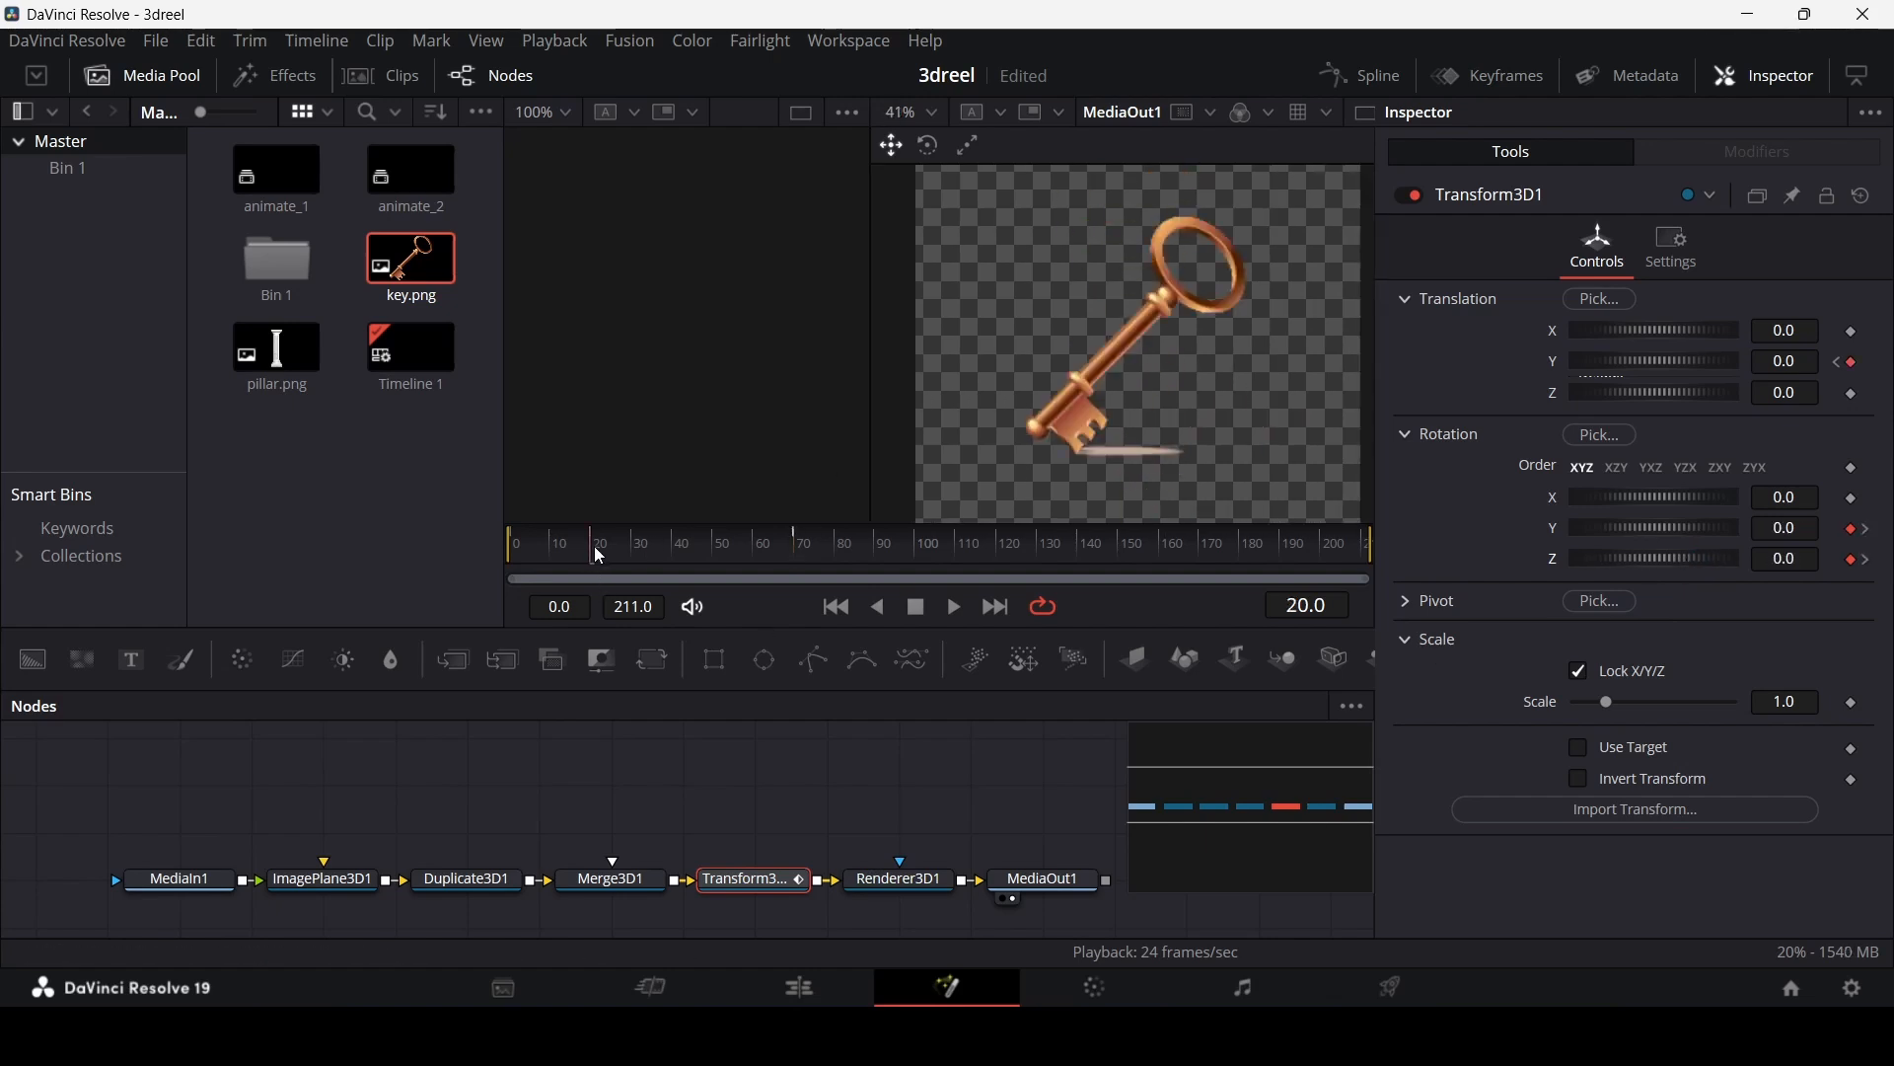
left_click(1853, 498)
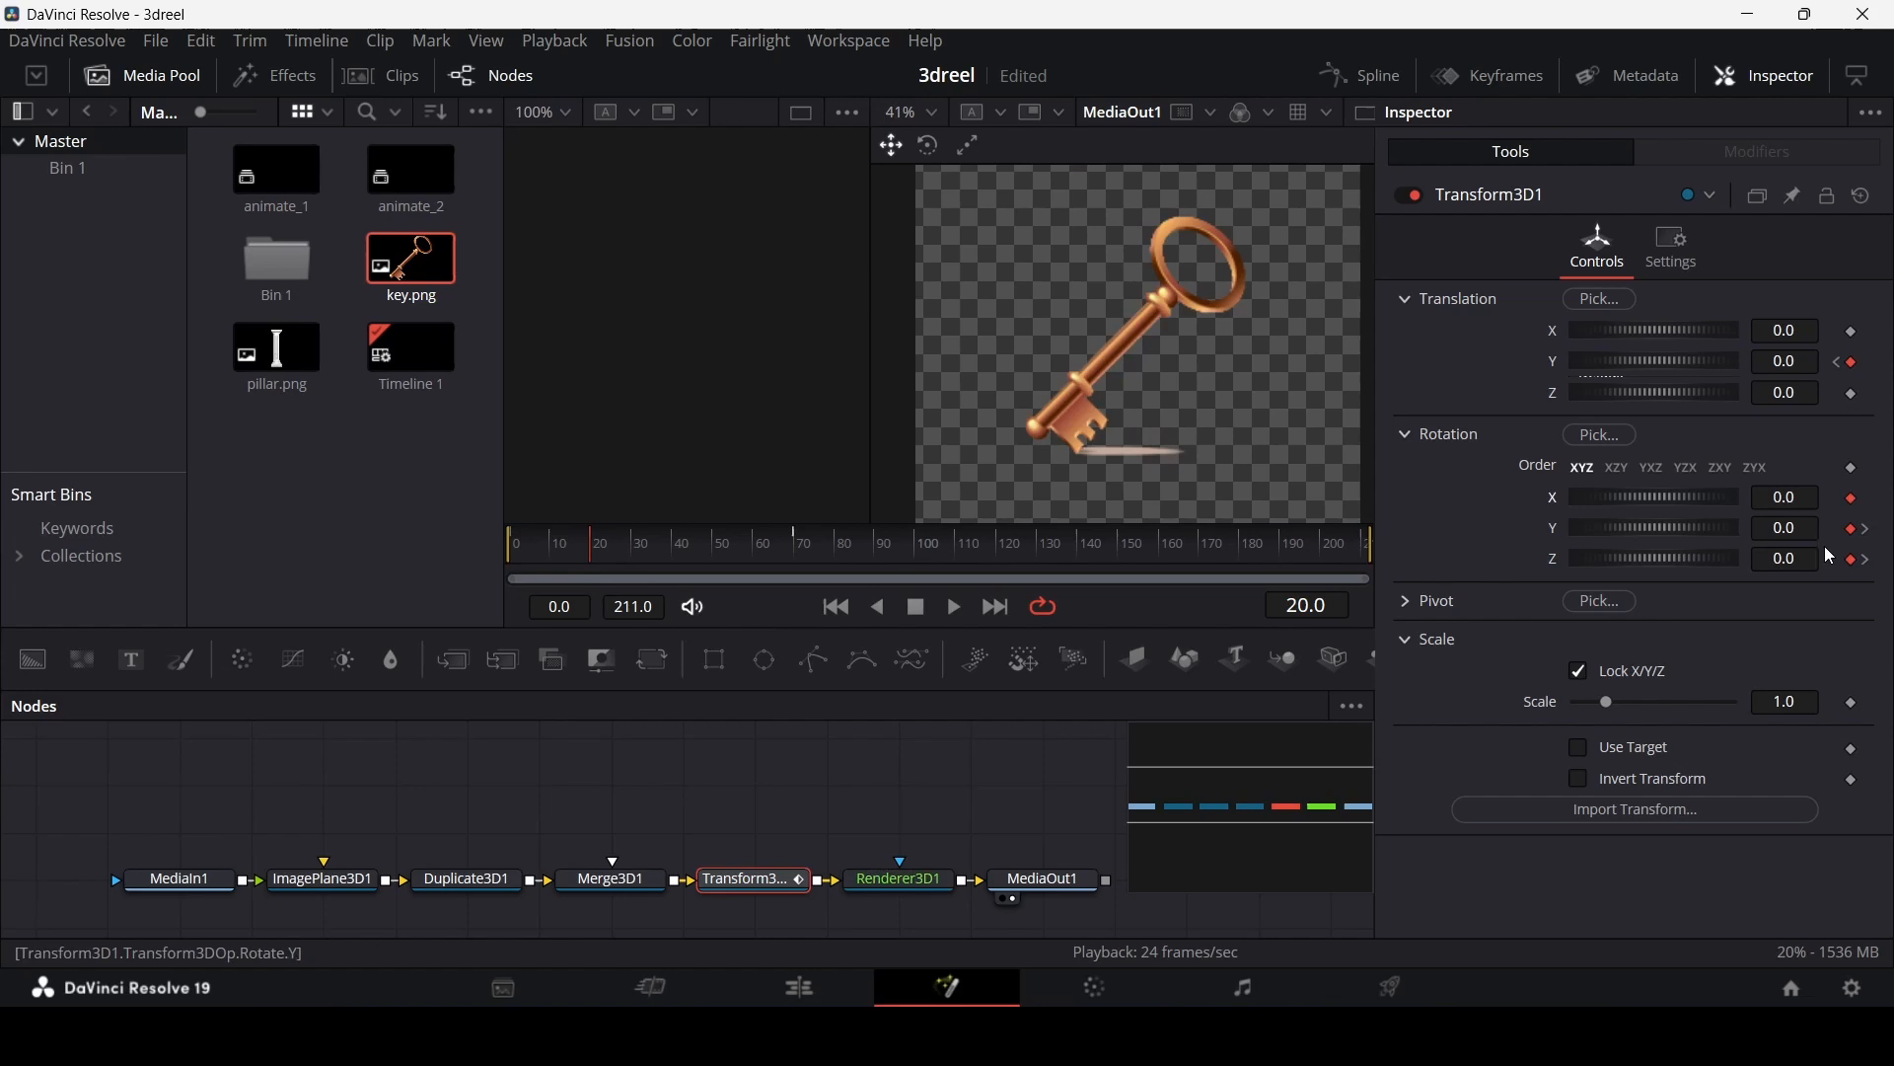
left_click(801, 548)
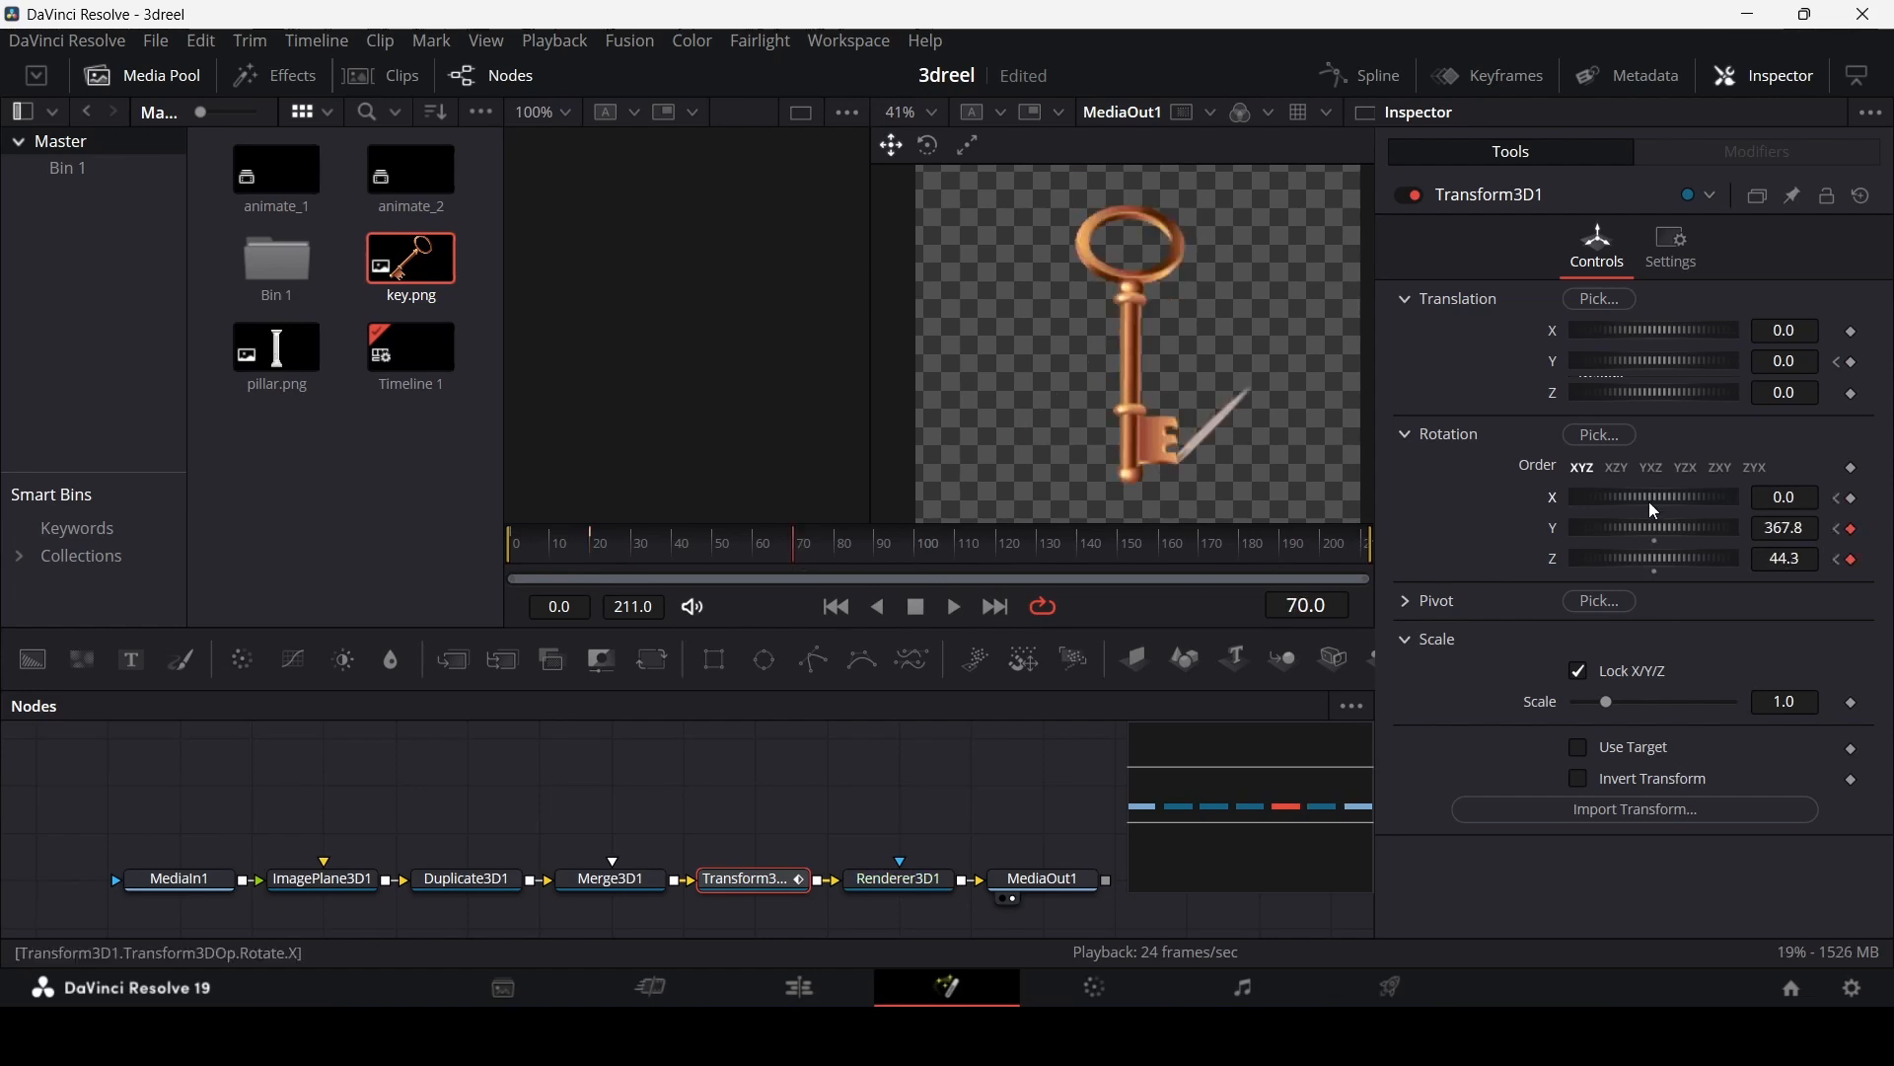
mouse_move(1650, 502)
left_mouse_down()
mouse_move(1653, 529)
mouse_move(1630, 529)
mouse_move(1647, 528)
left_mouse_up()
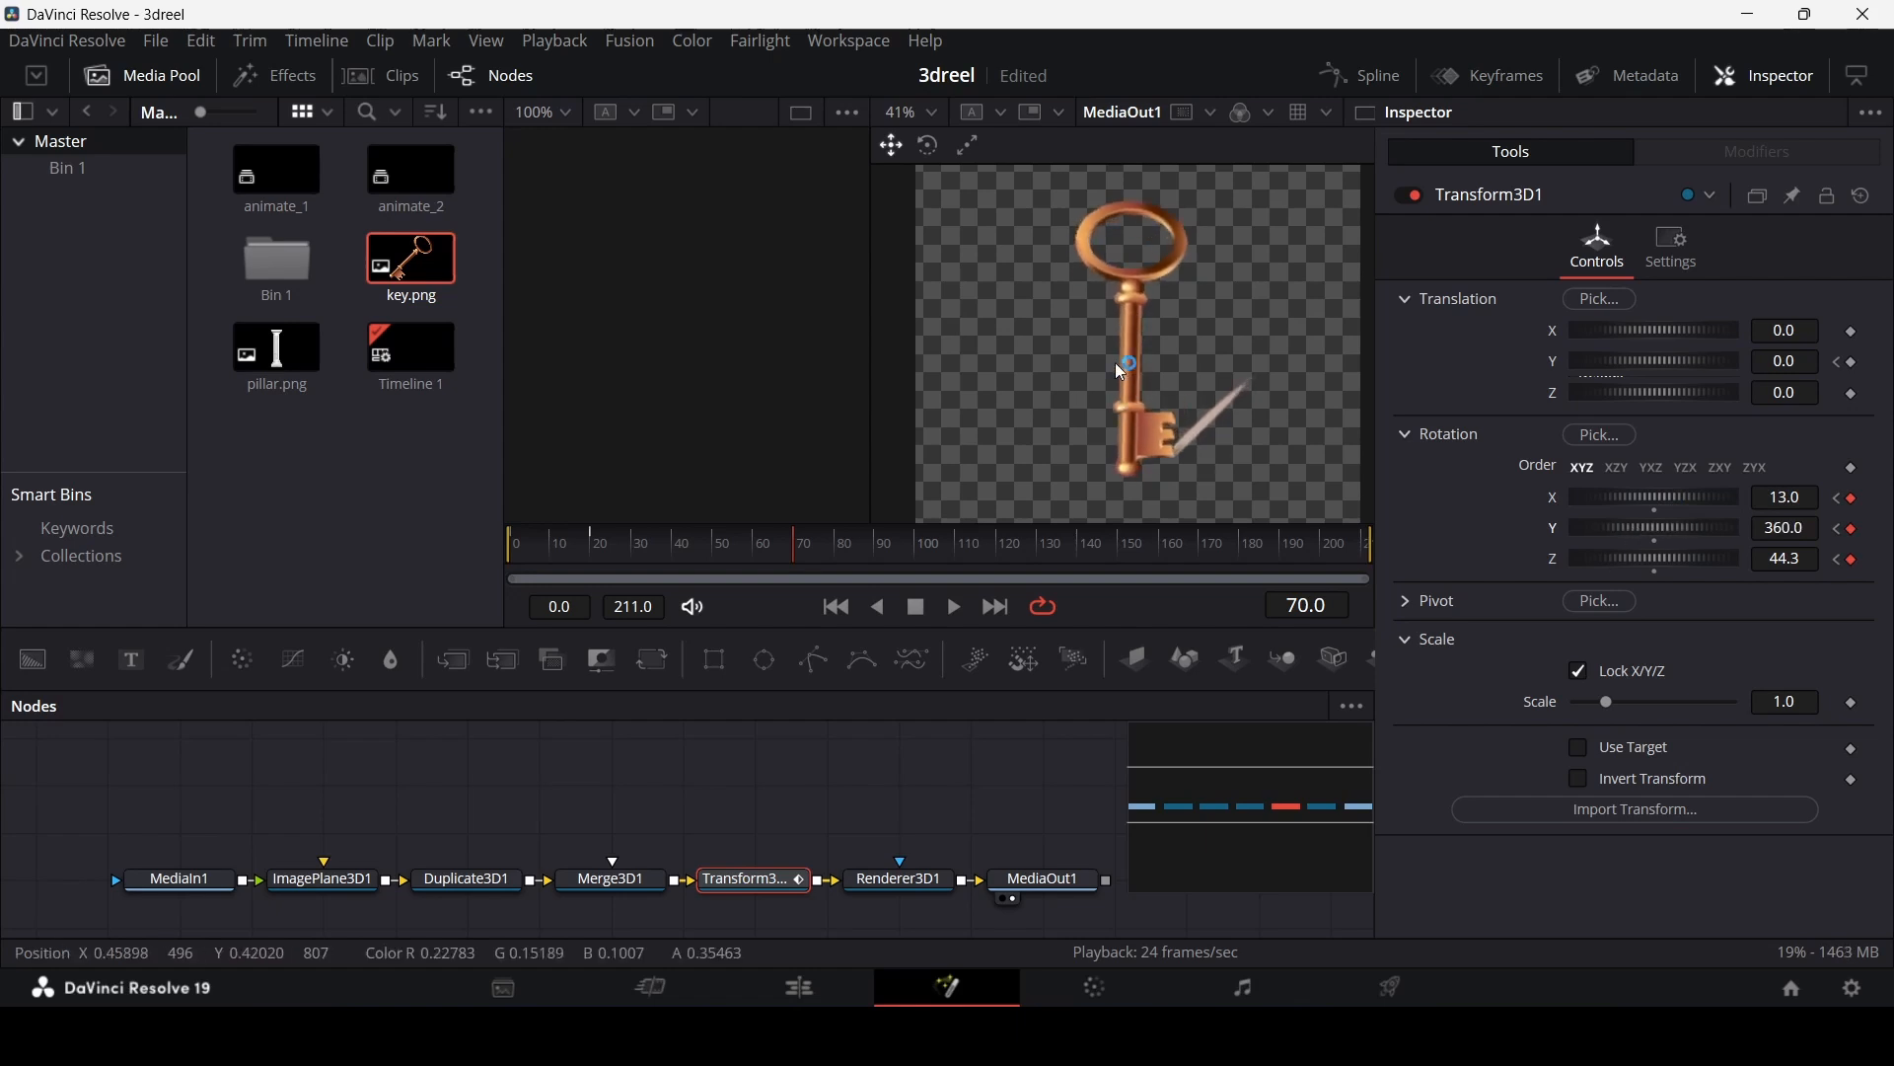
scroll(1115, 363, "down", 2)
scroll(1111, 238, "up", 2)
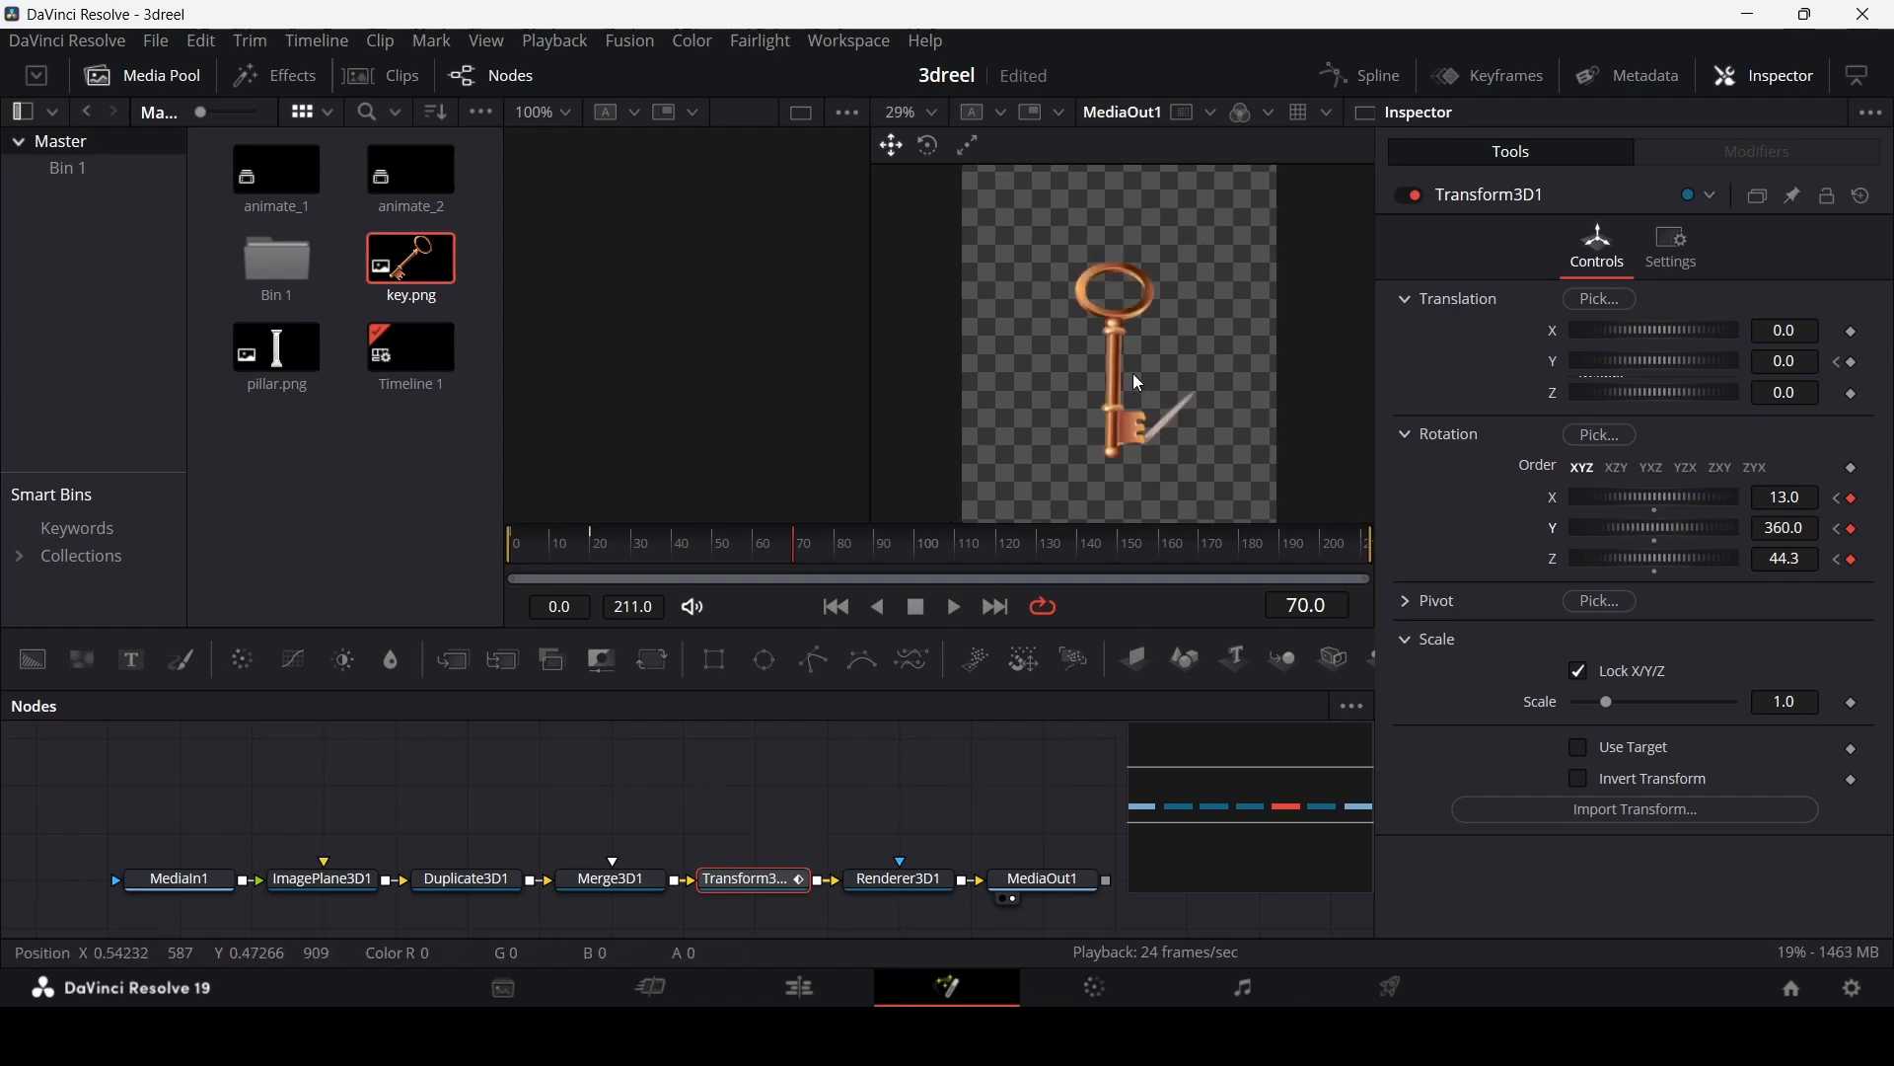
left_click_drag(574, 551, 501, 553)
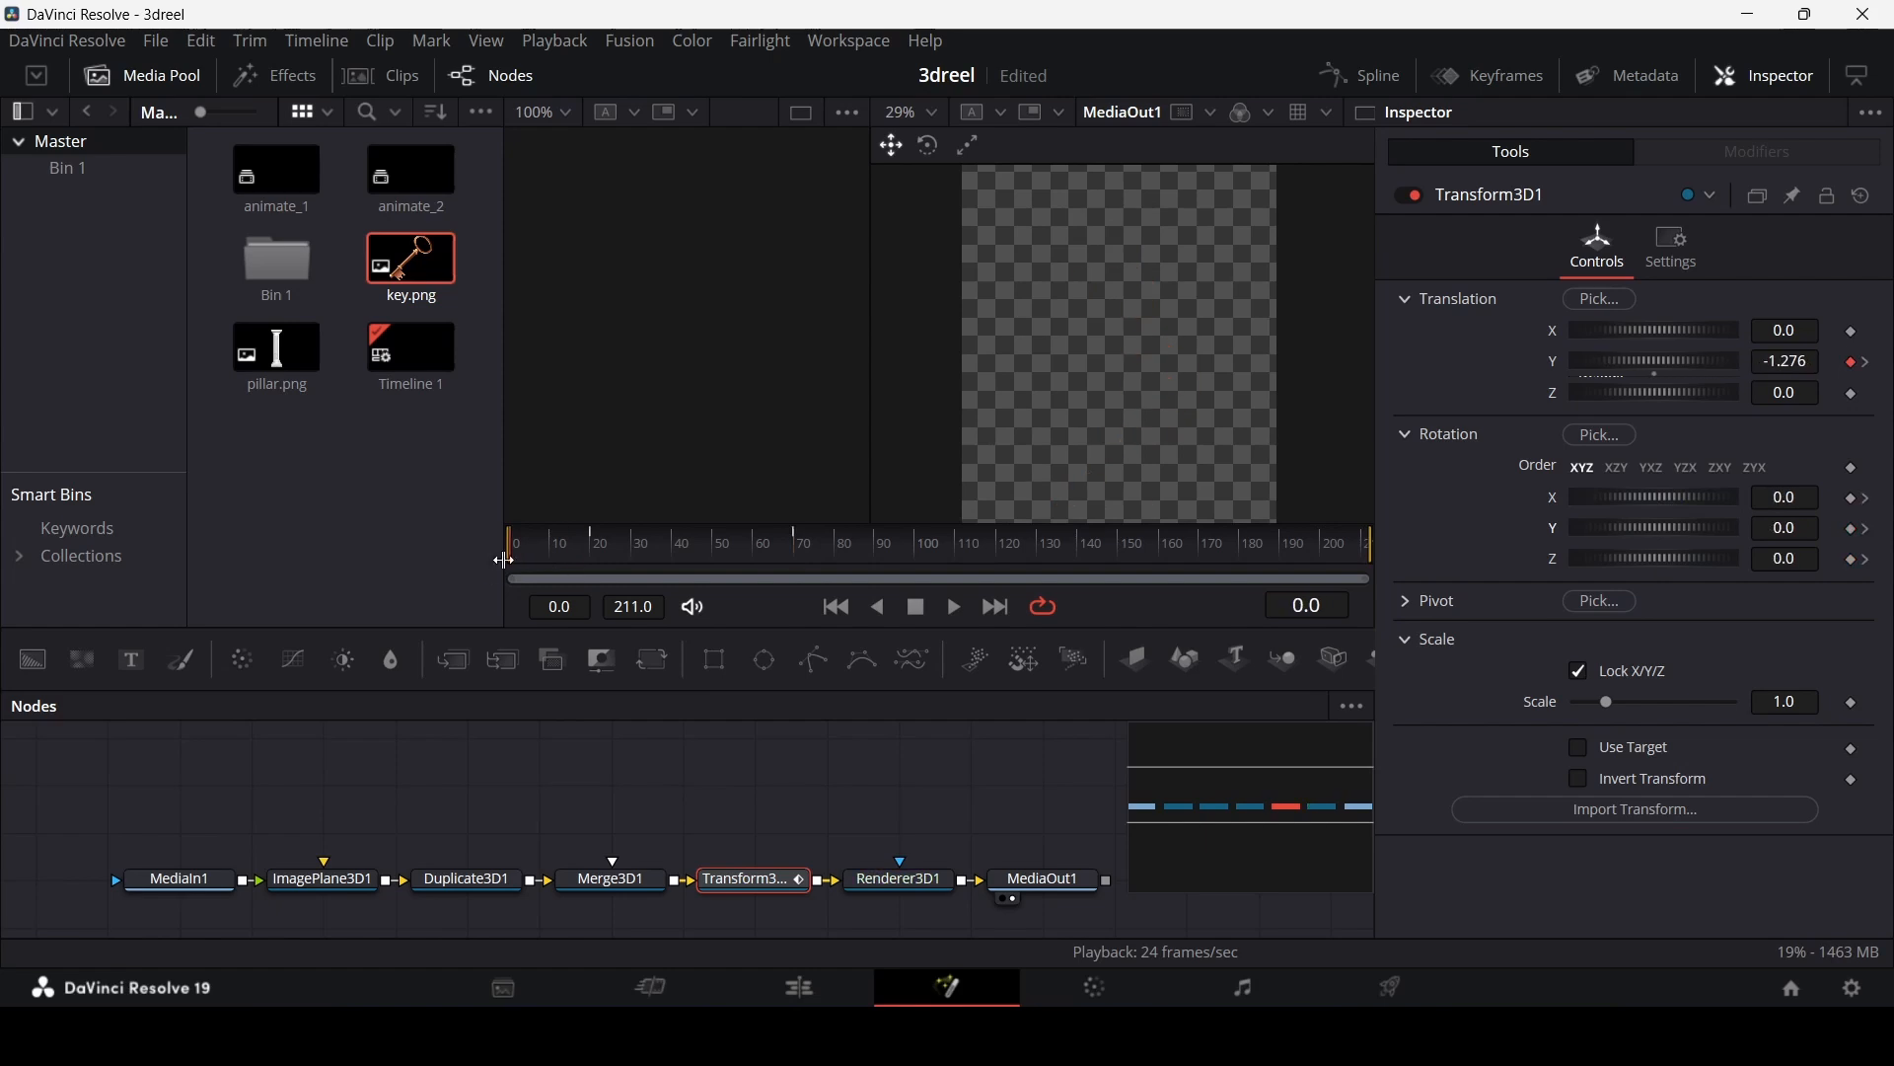
key("space")
scroll(1120, 393, "down", 2)
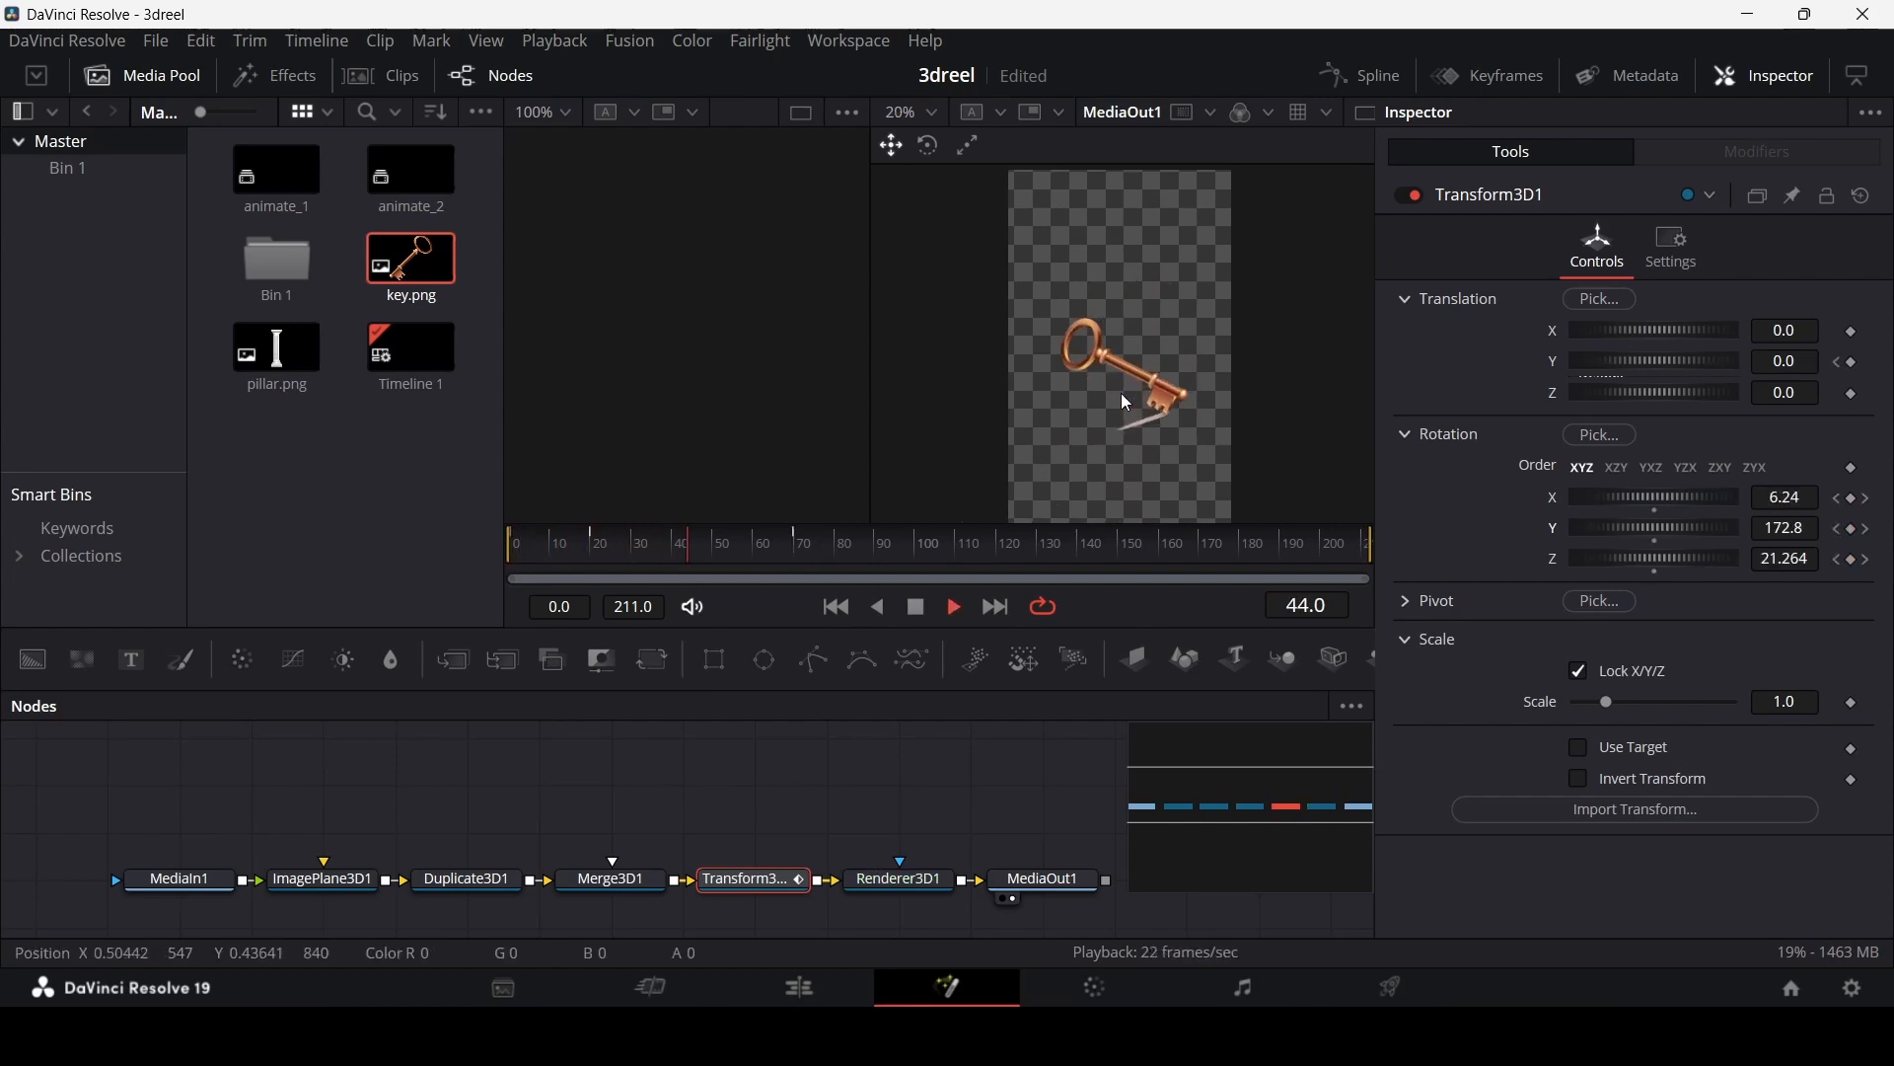
key("space")
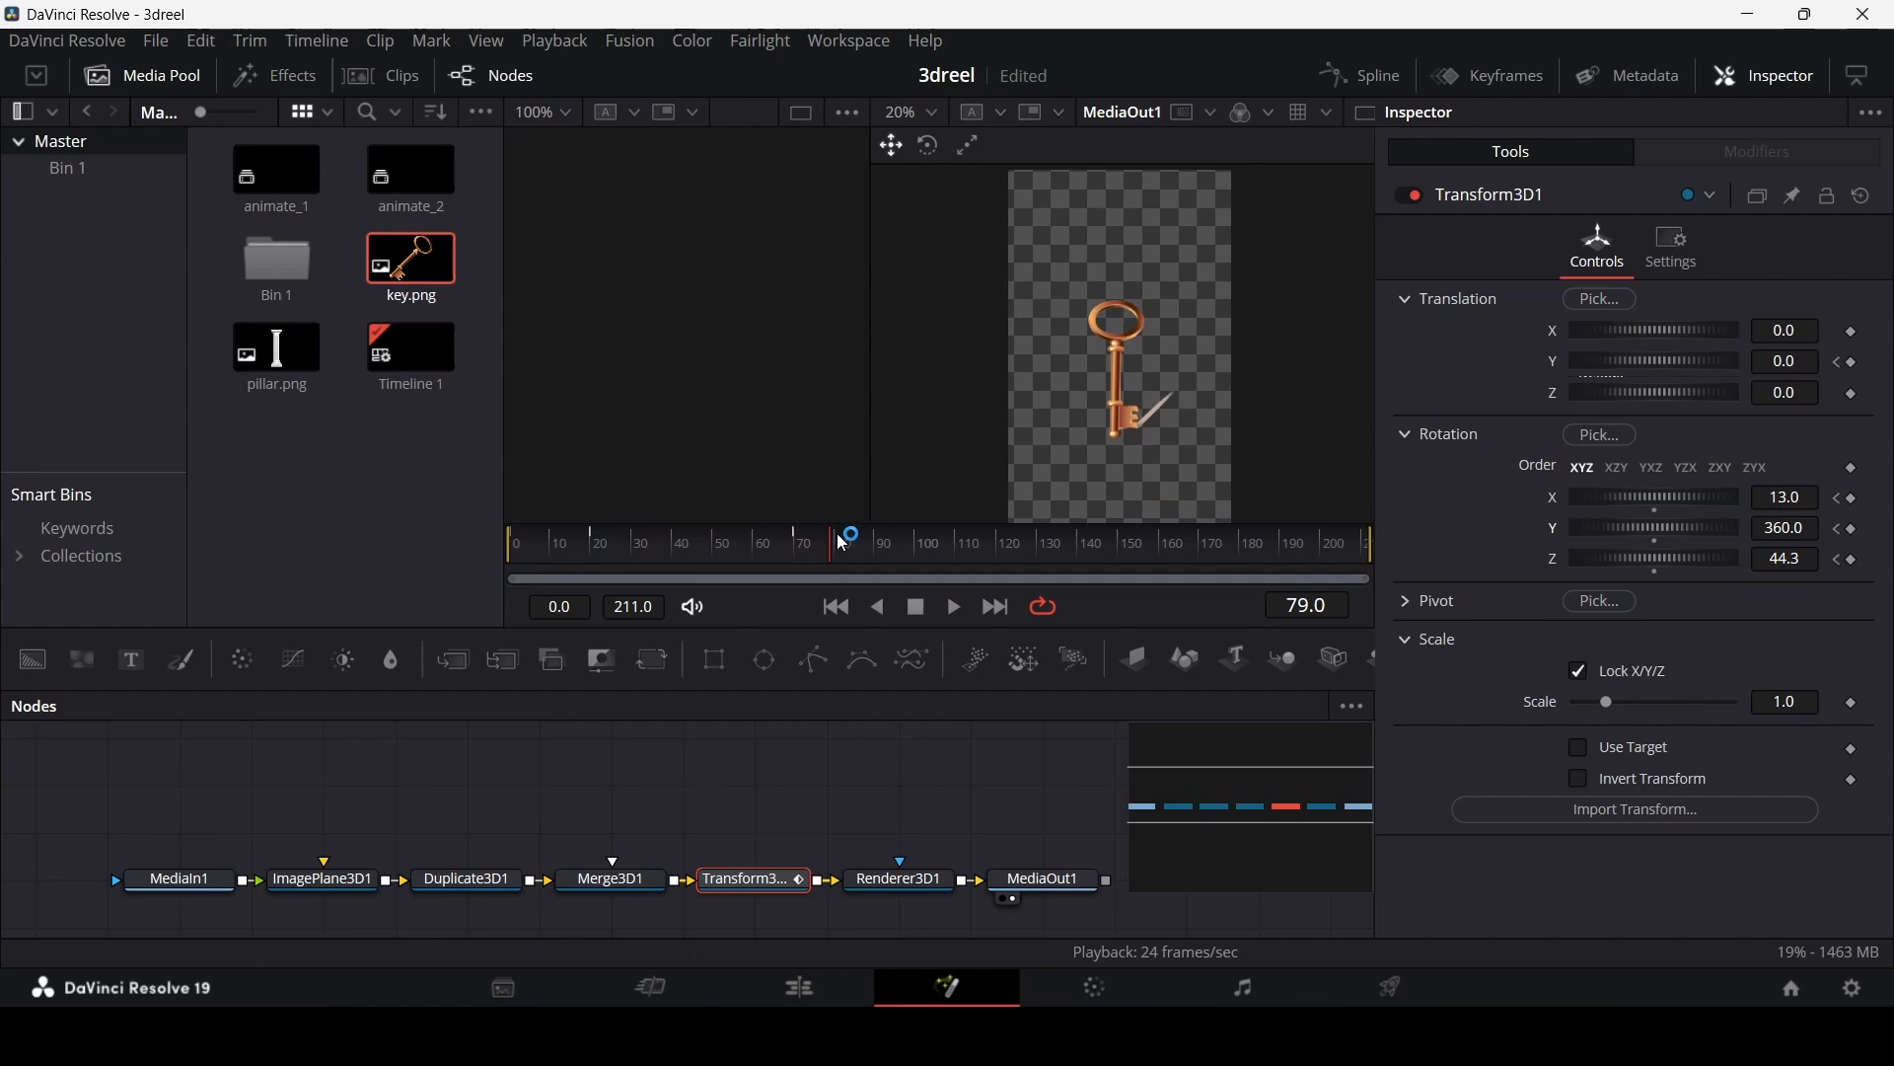
Step: Move Transform3D1's ending X, Y and Z rotation keyframes to frame 50 in the Keyframes editor and scrub through the retimed spin
left_click(683, 545)
mouse_move(681, 561)
left_mouse_down()
mouse_move(740, 565)
mouse_move(714, 572)
left_mouse_up()
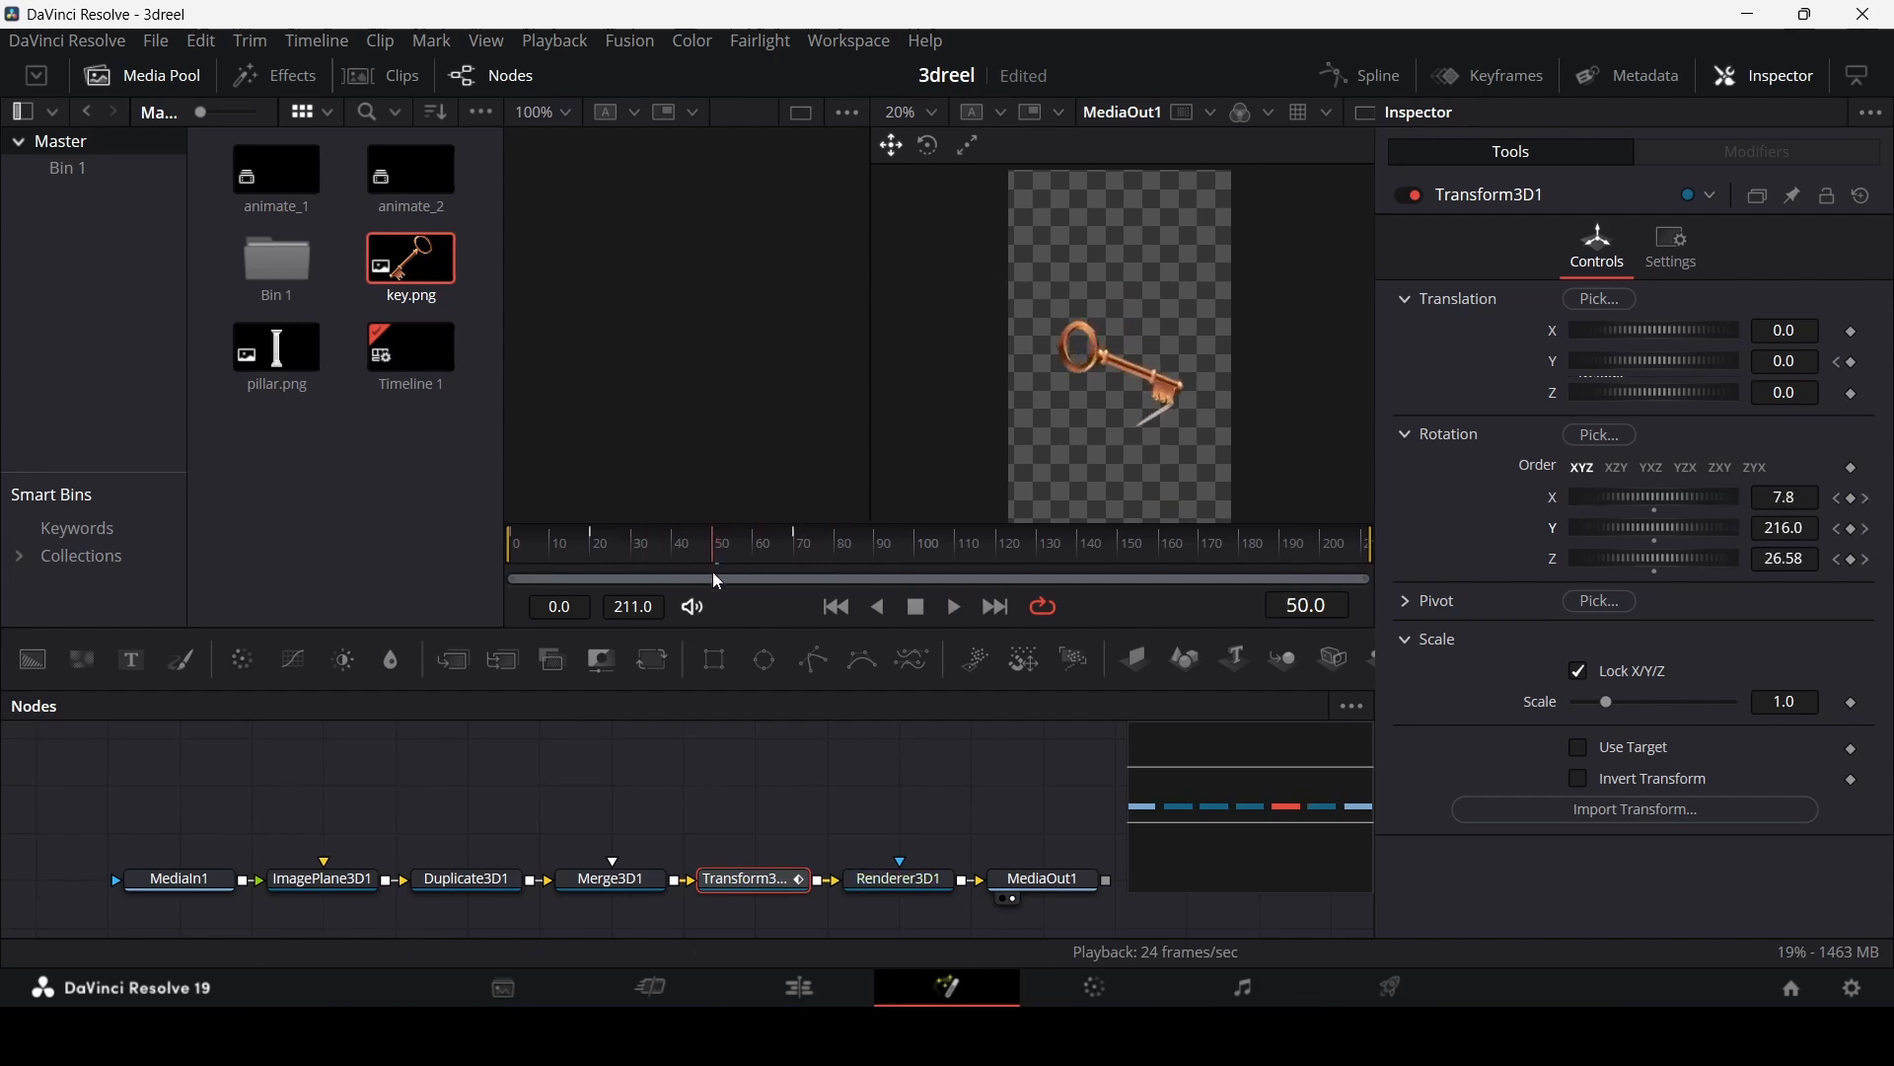
left_click(1495, 74)
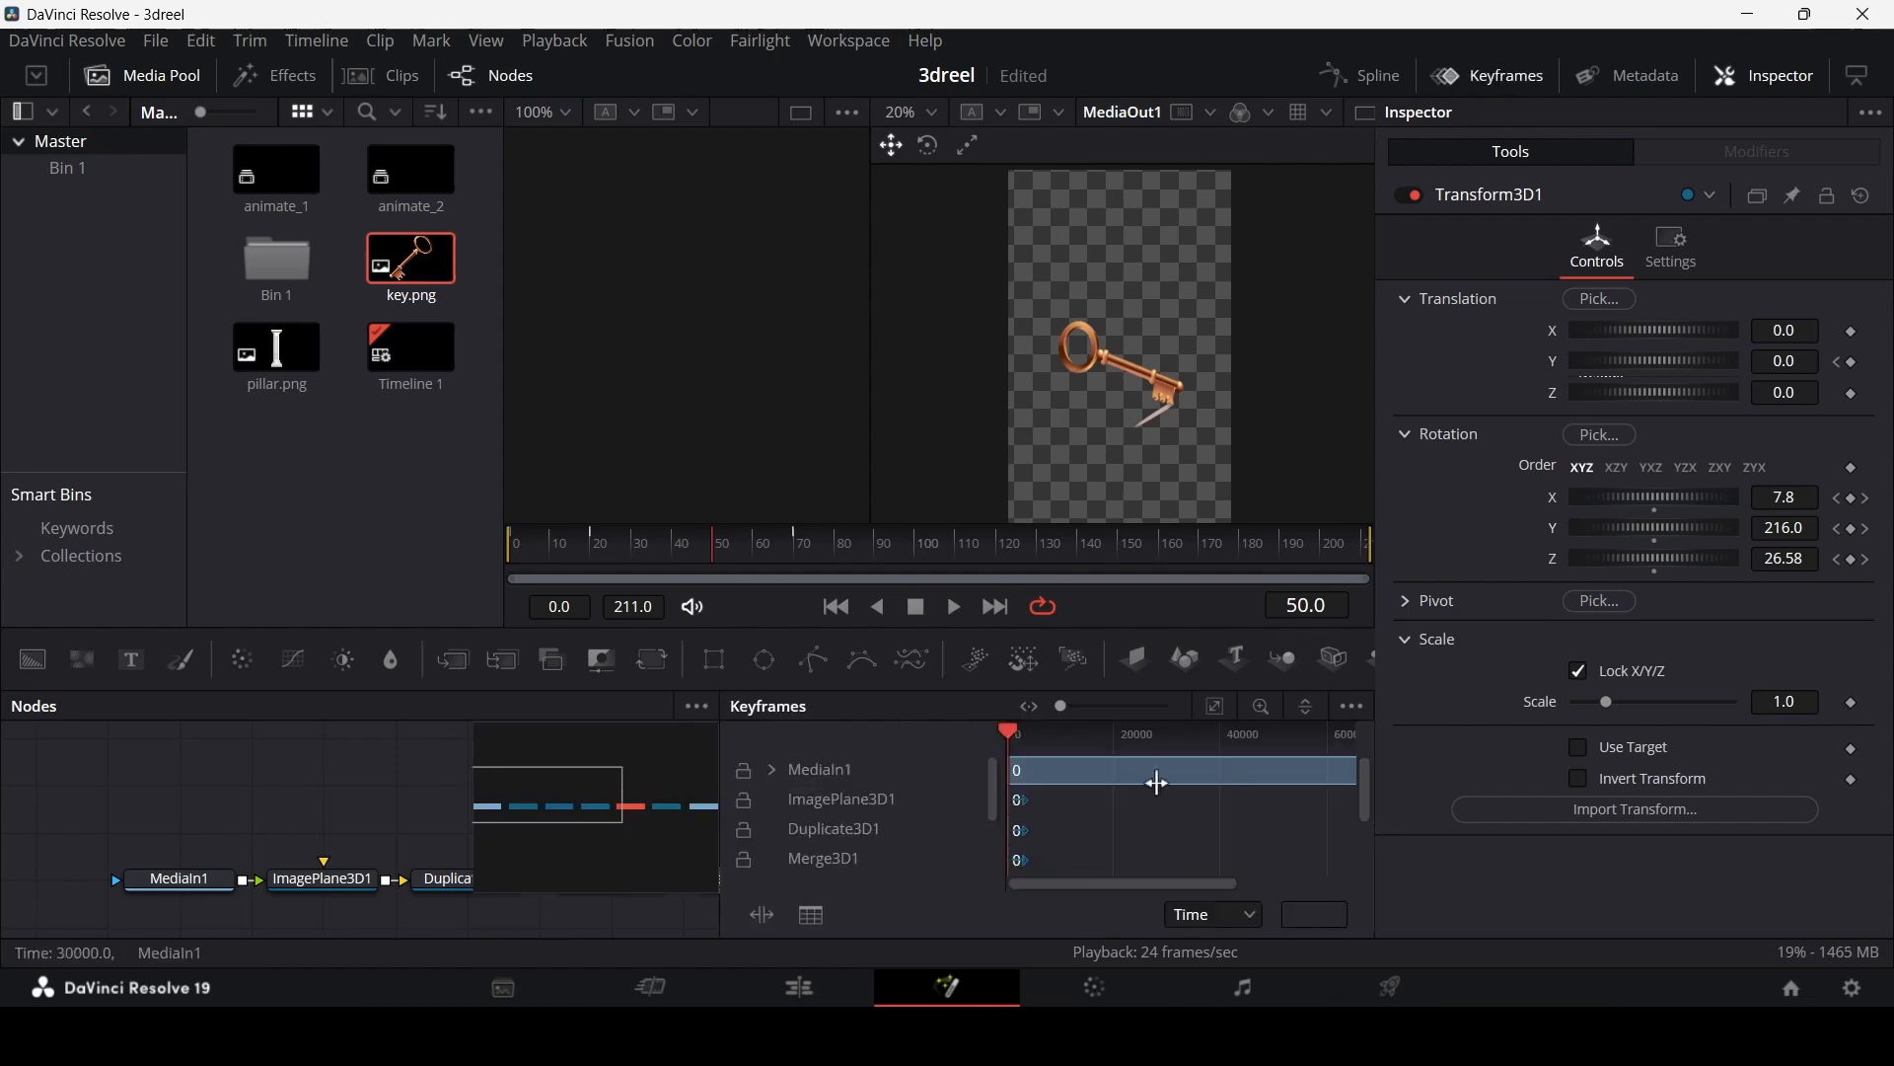
left_click(1216, 706)
scroll(849, 834, "down", 2)
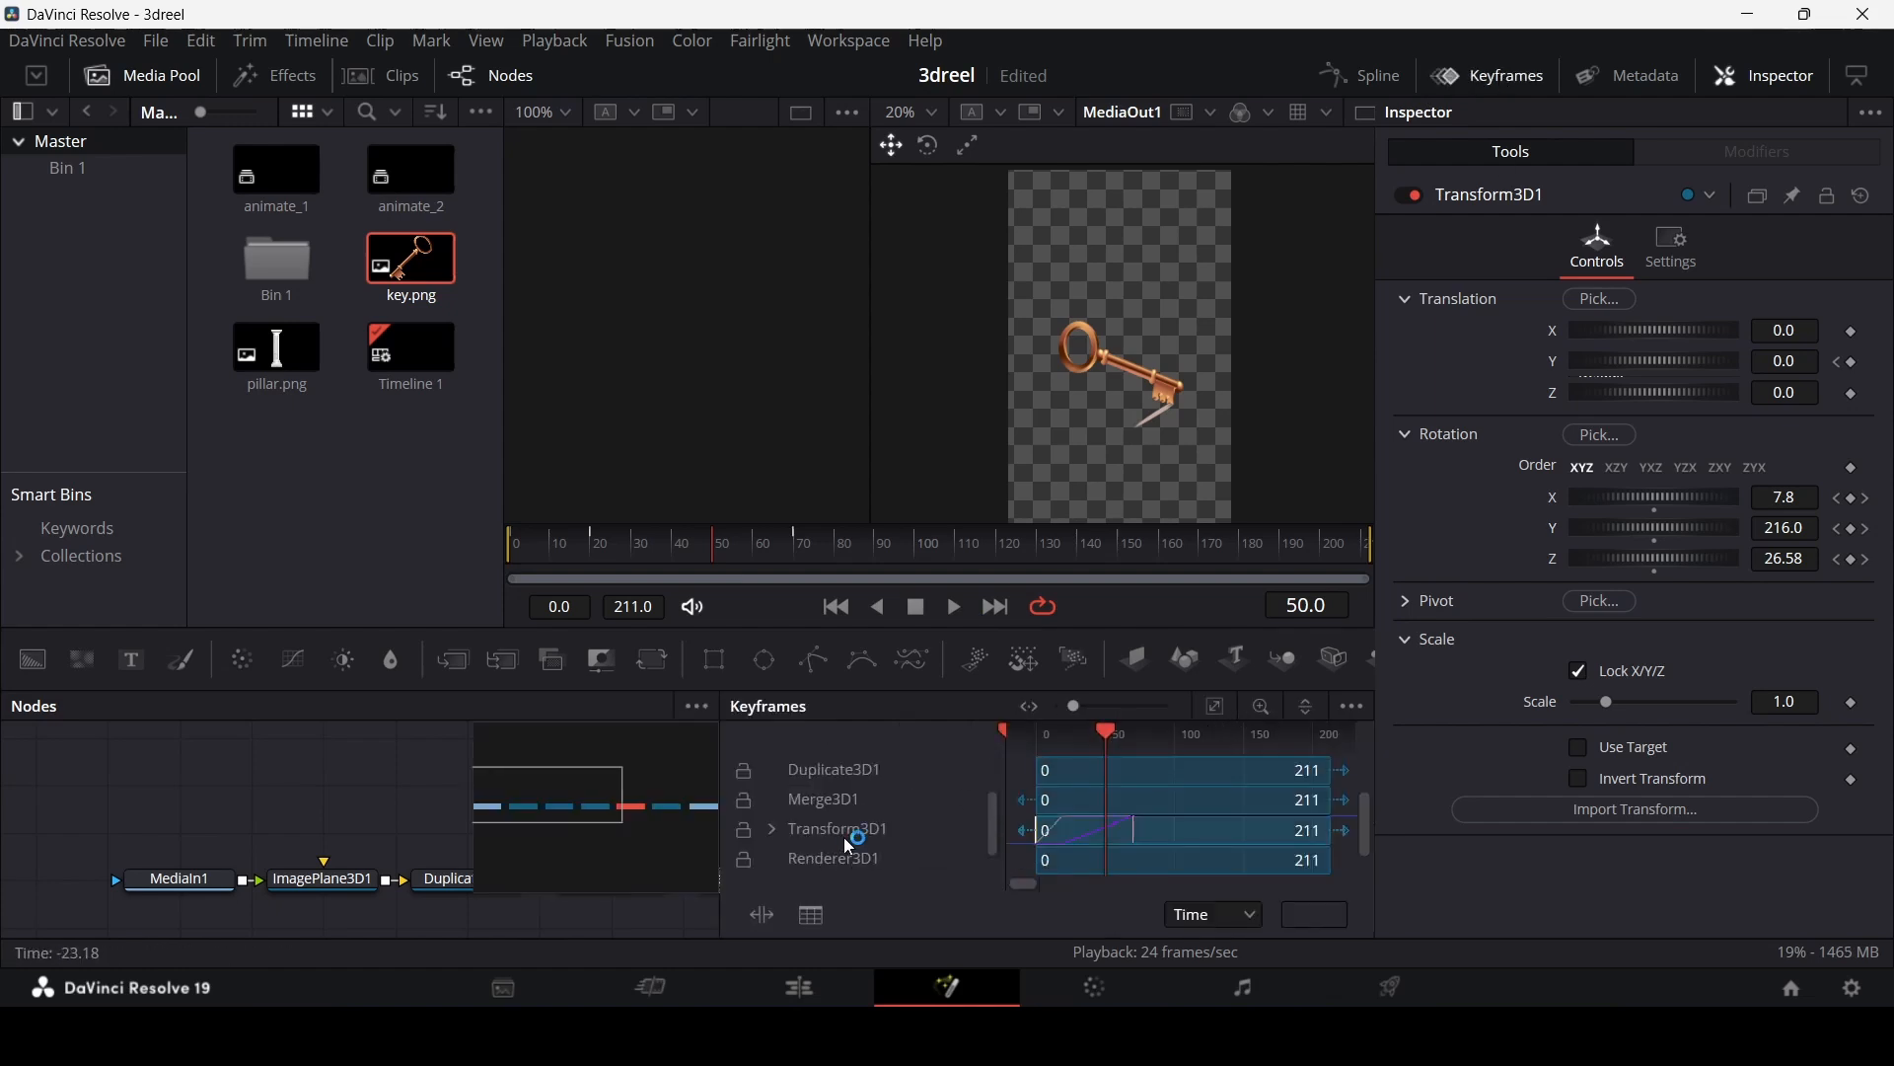
left_click(774, 829)
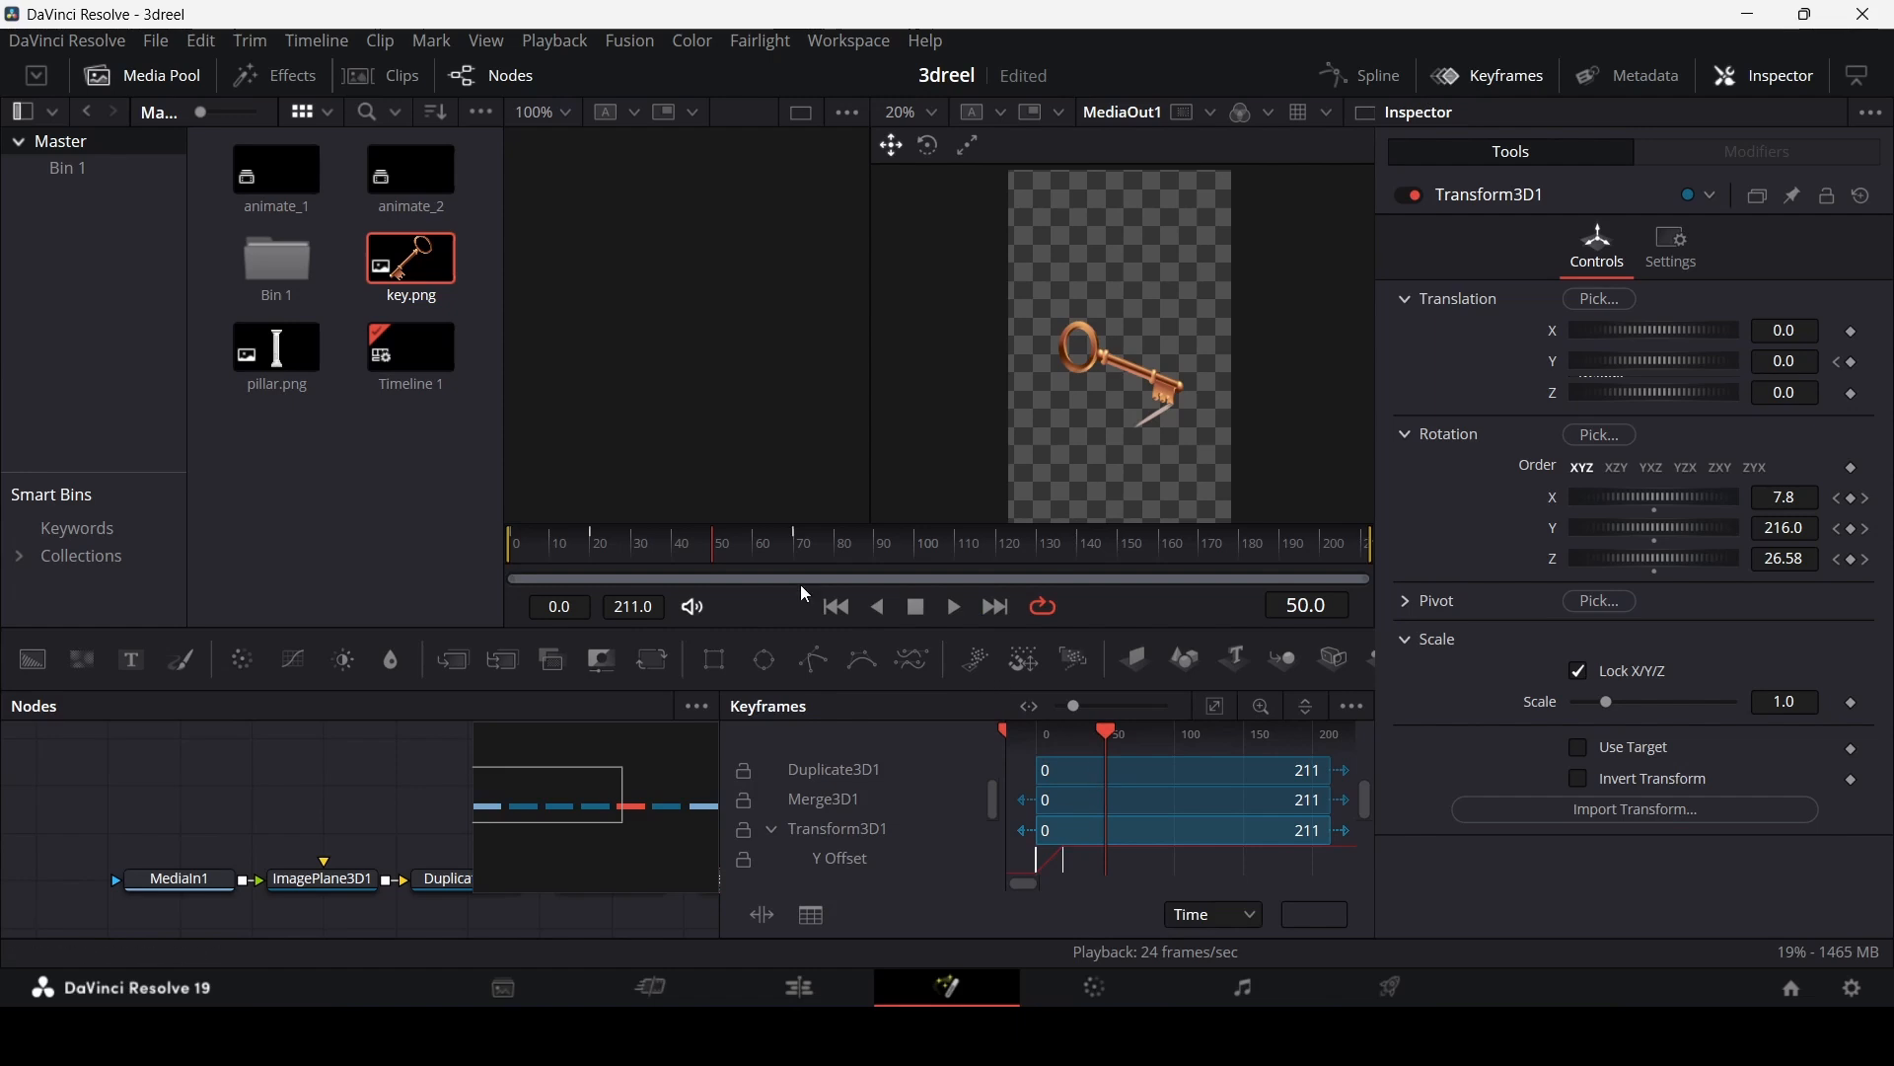
scroll(1089, 807, "down", 4)
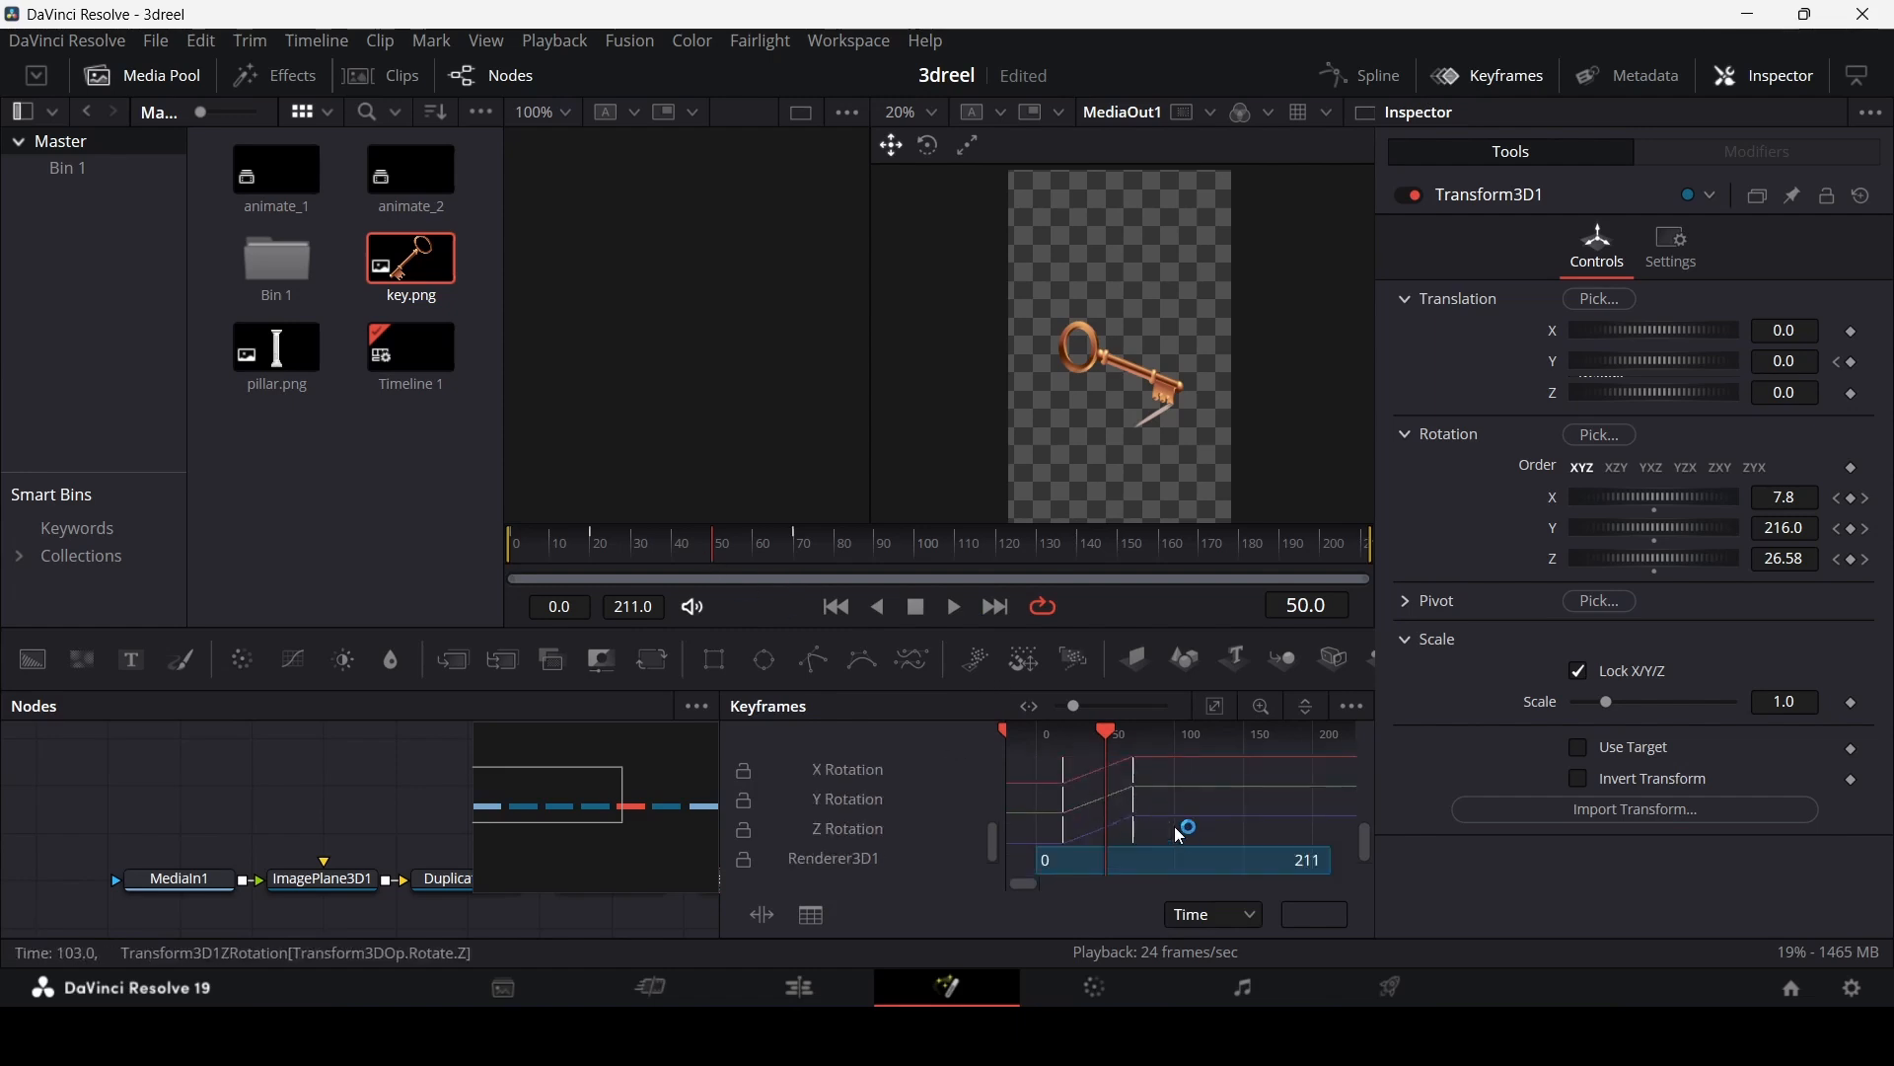
left_click_drag(1174, 826, 1109, 770)
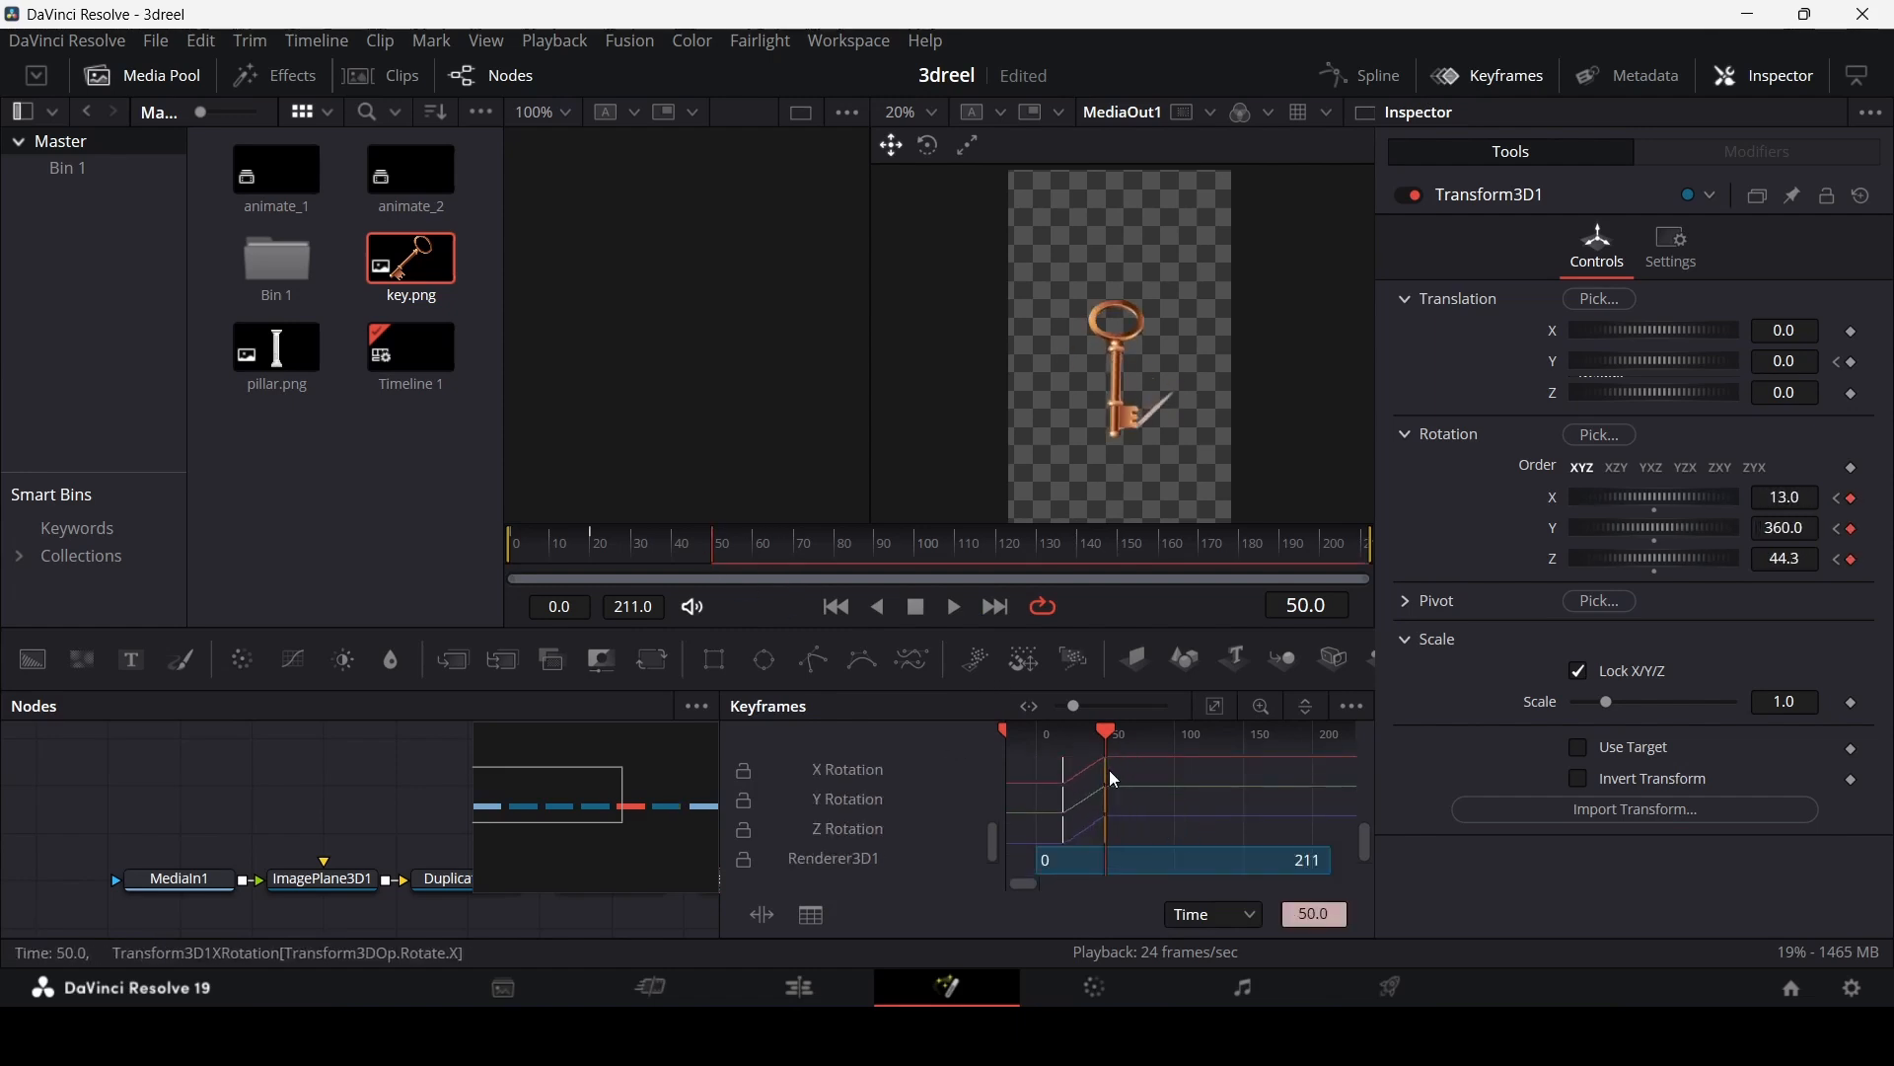
left_click(619, 553)
left_click_drag(612, 551, 783, 555)
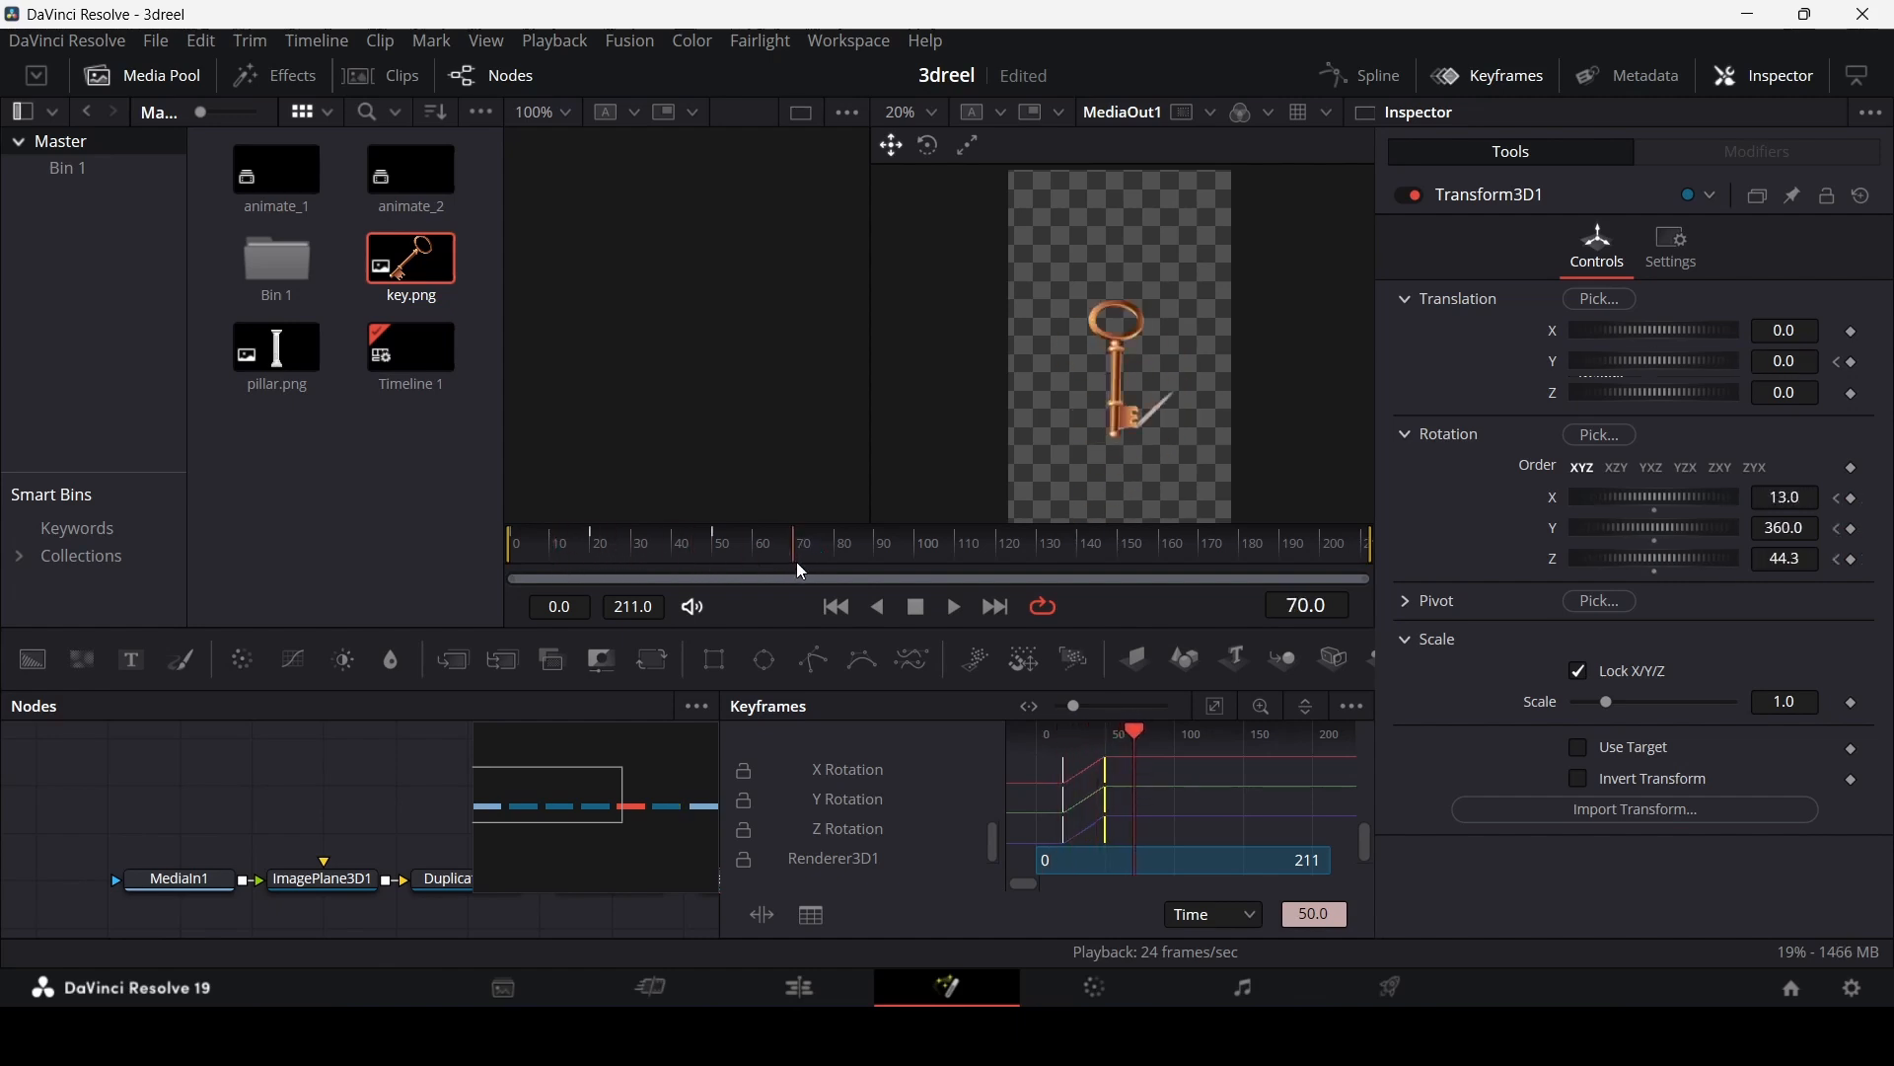
left_click(797, 567)
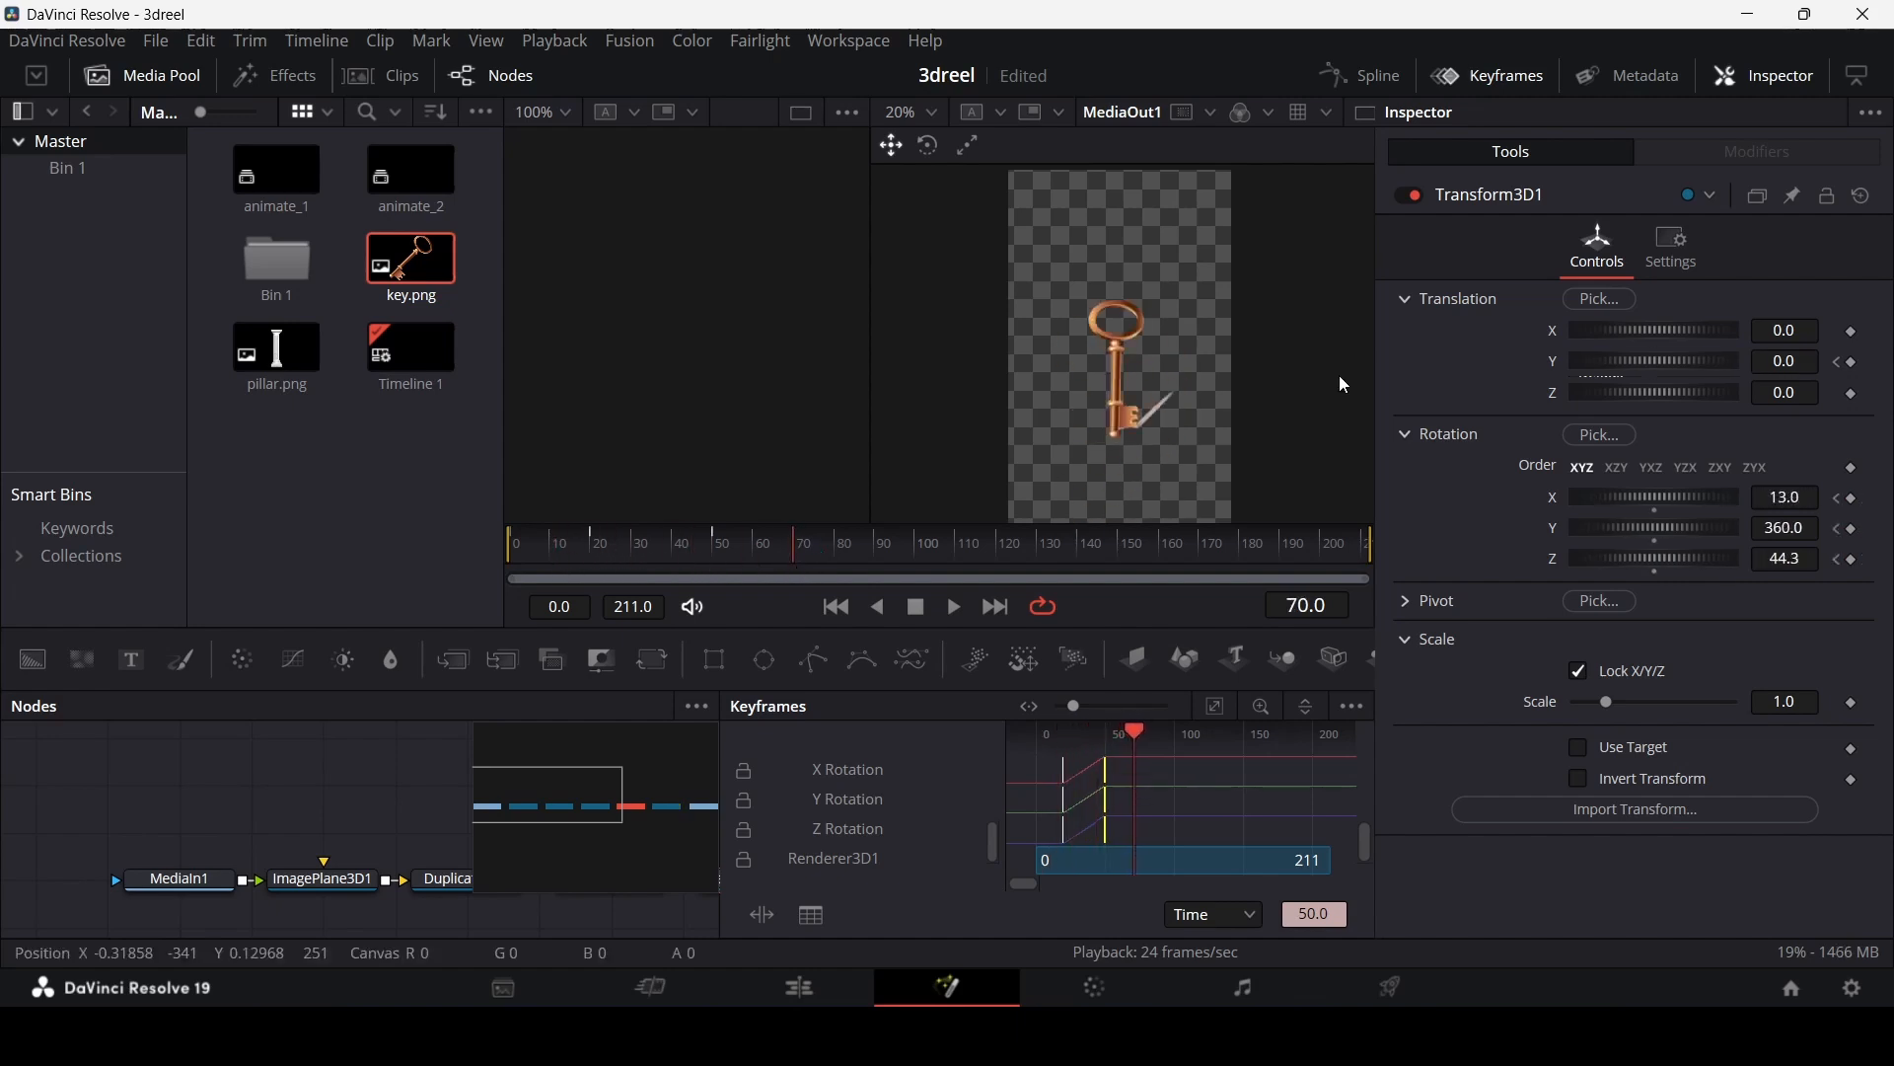
Step: Close the Keyframes editor and keyframe Transform3D1's X, Y and Z translation at 0 on frame 50
left_click(1466, 79)
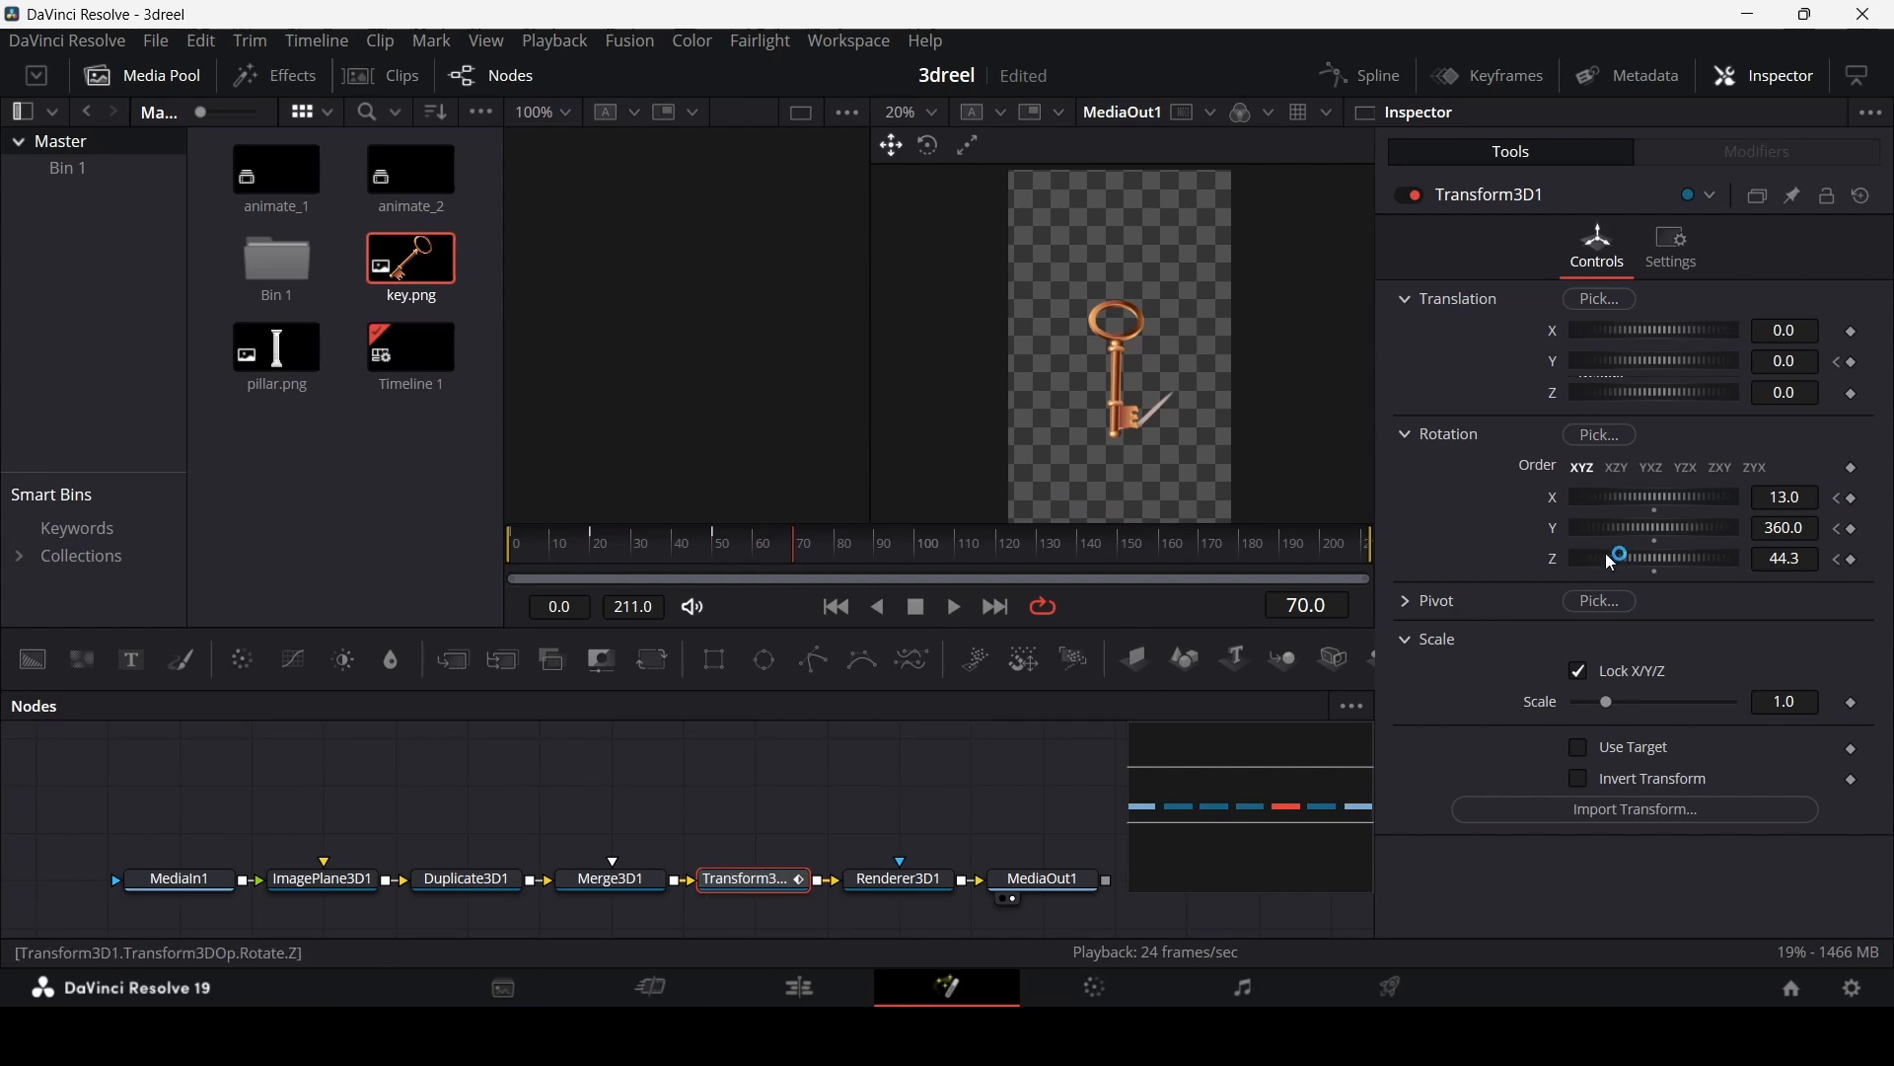
left_click_drag(1655, 385, 1667, 405)
left_click(1656, 405)
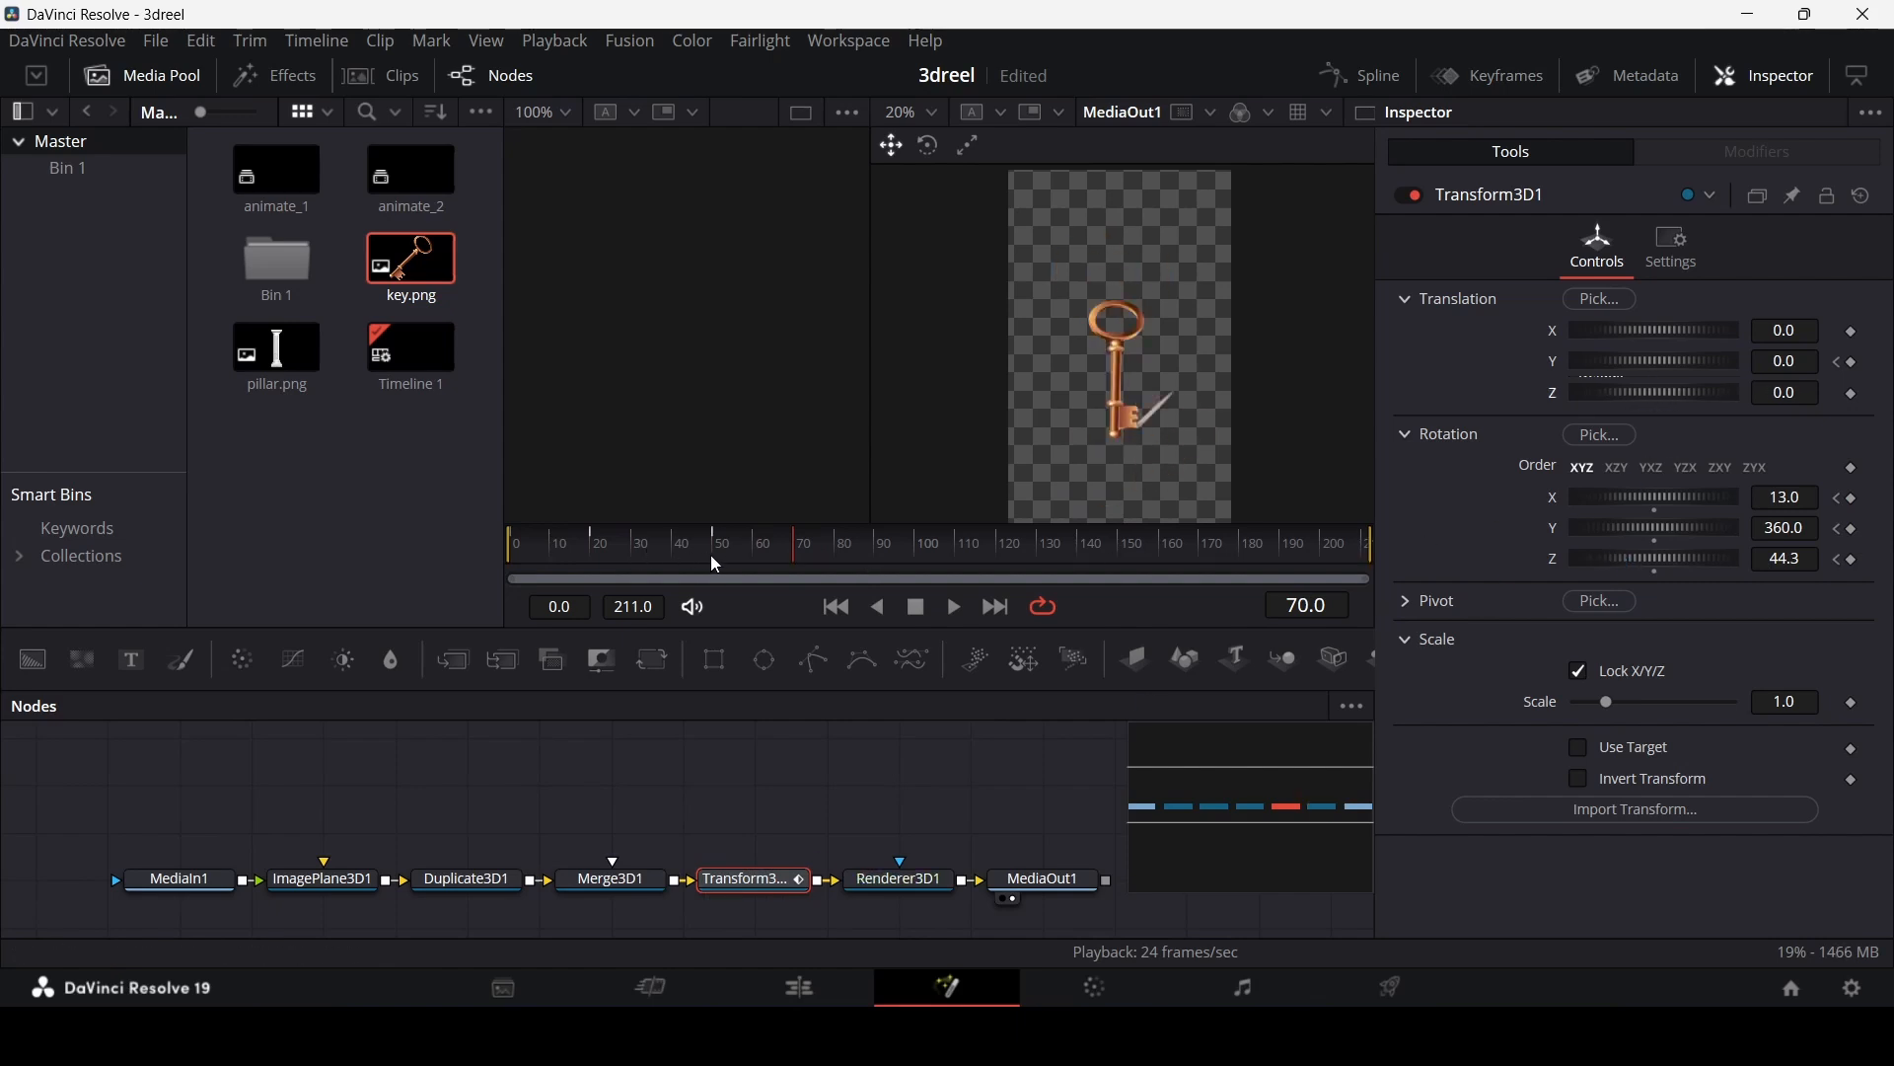
left_click(1854, 332)
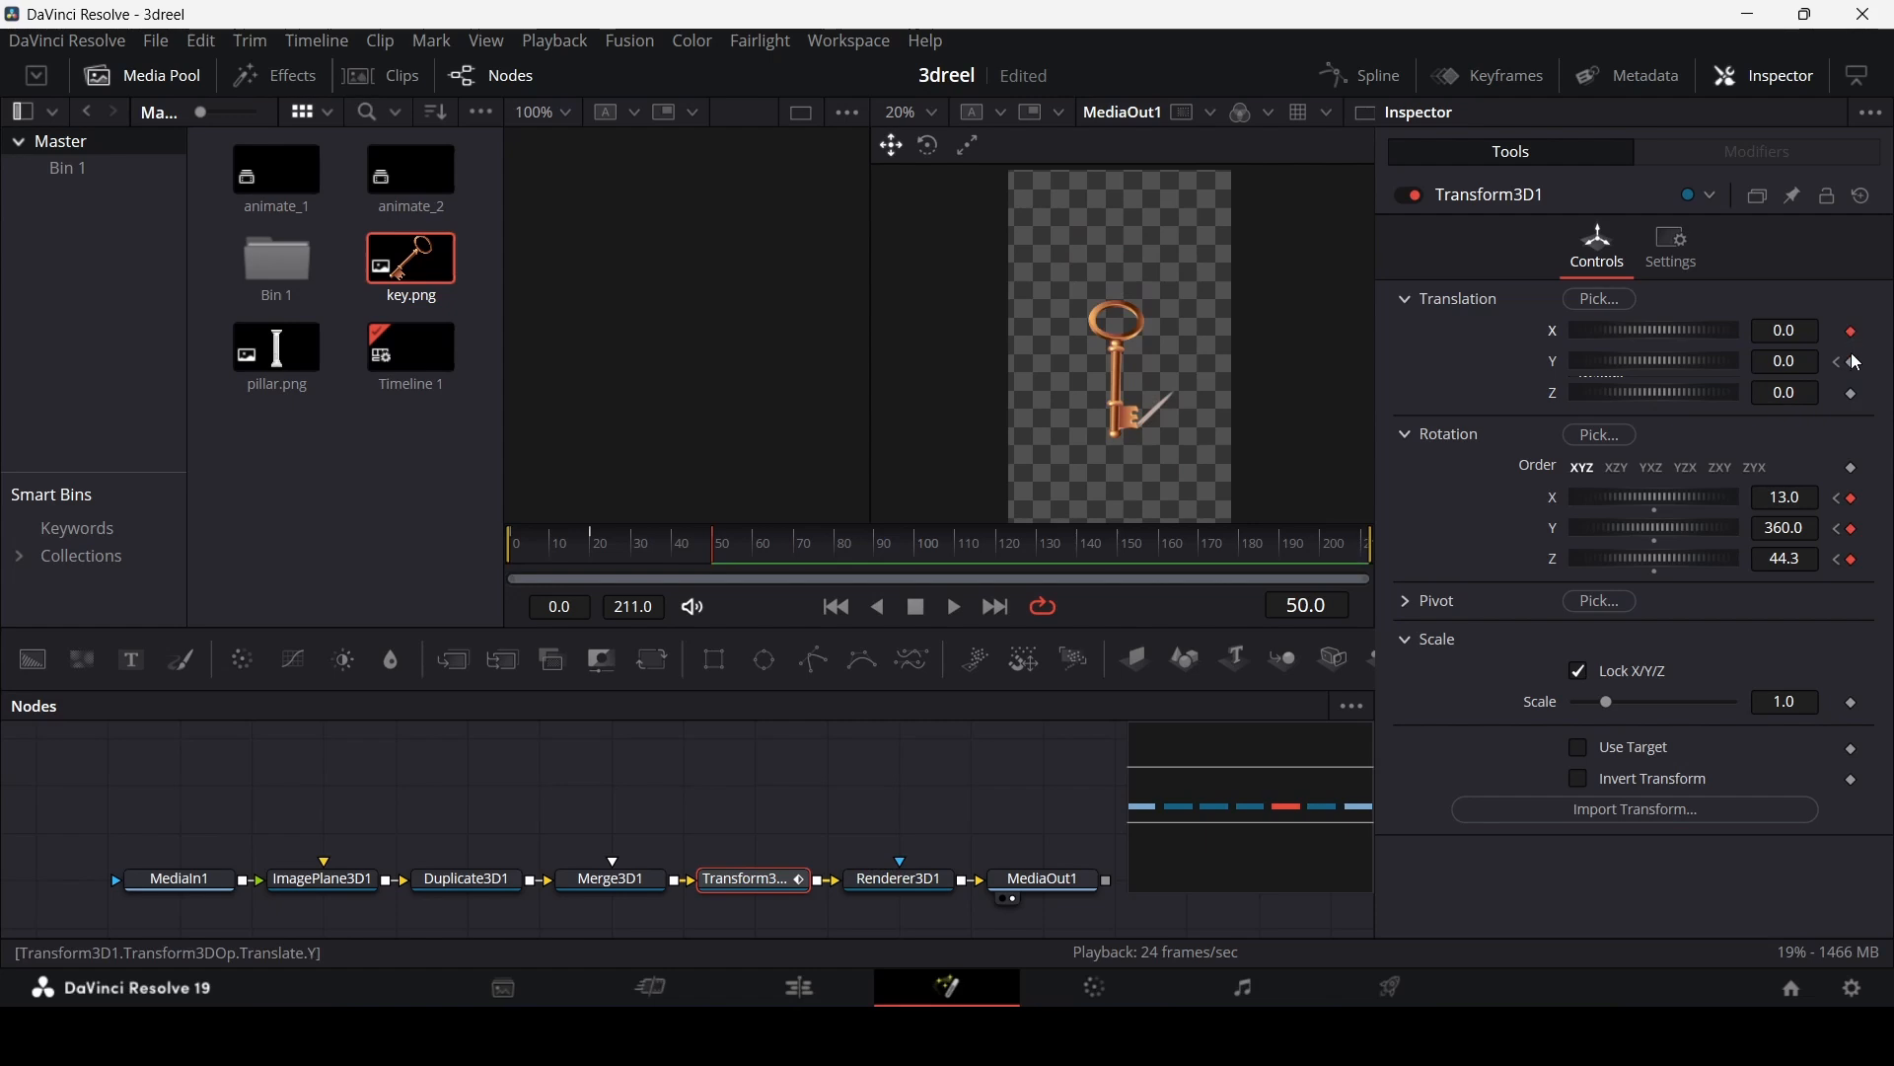
left_click(1854, 391)
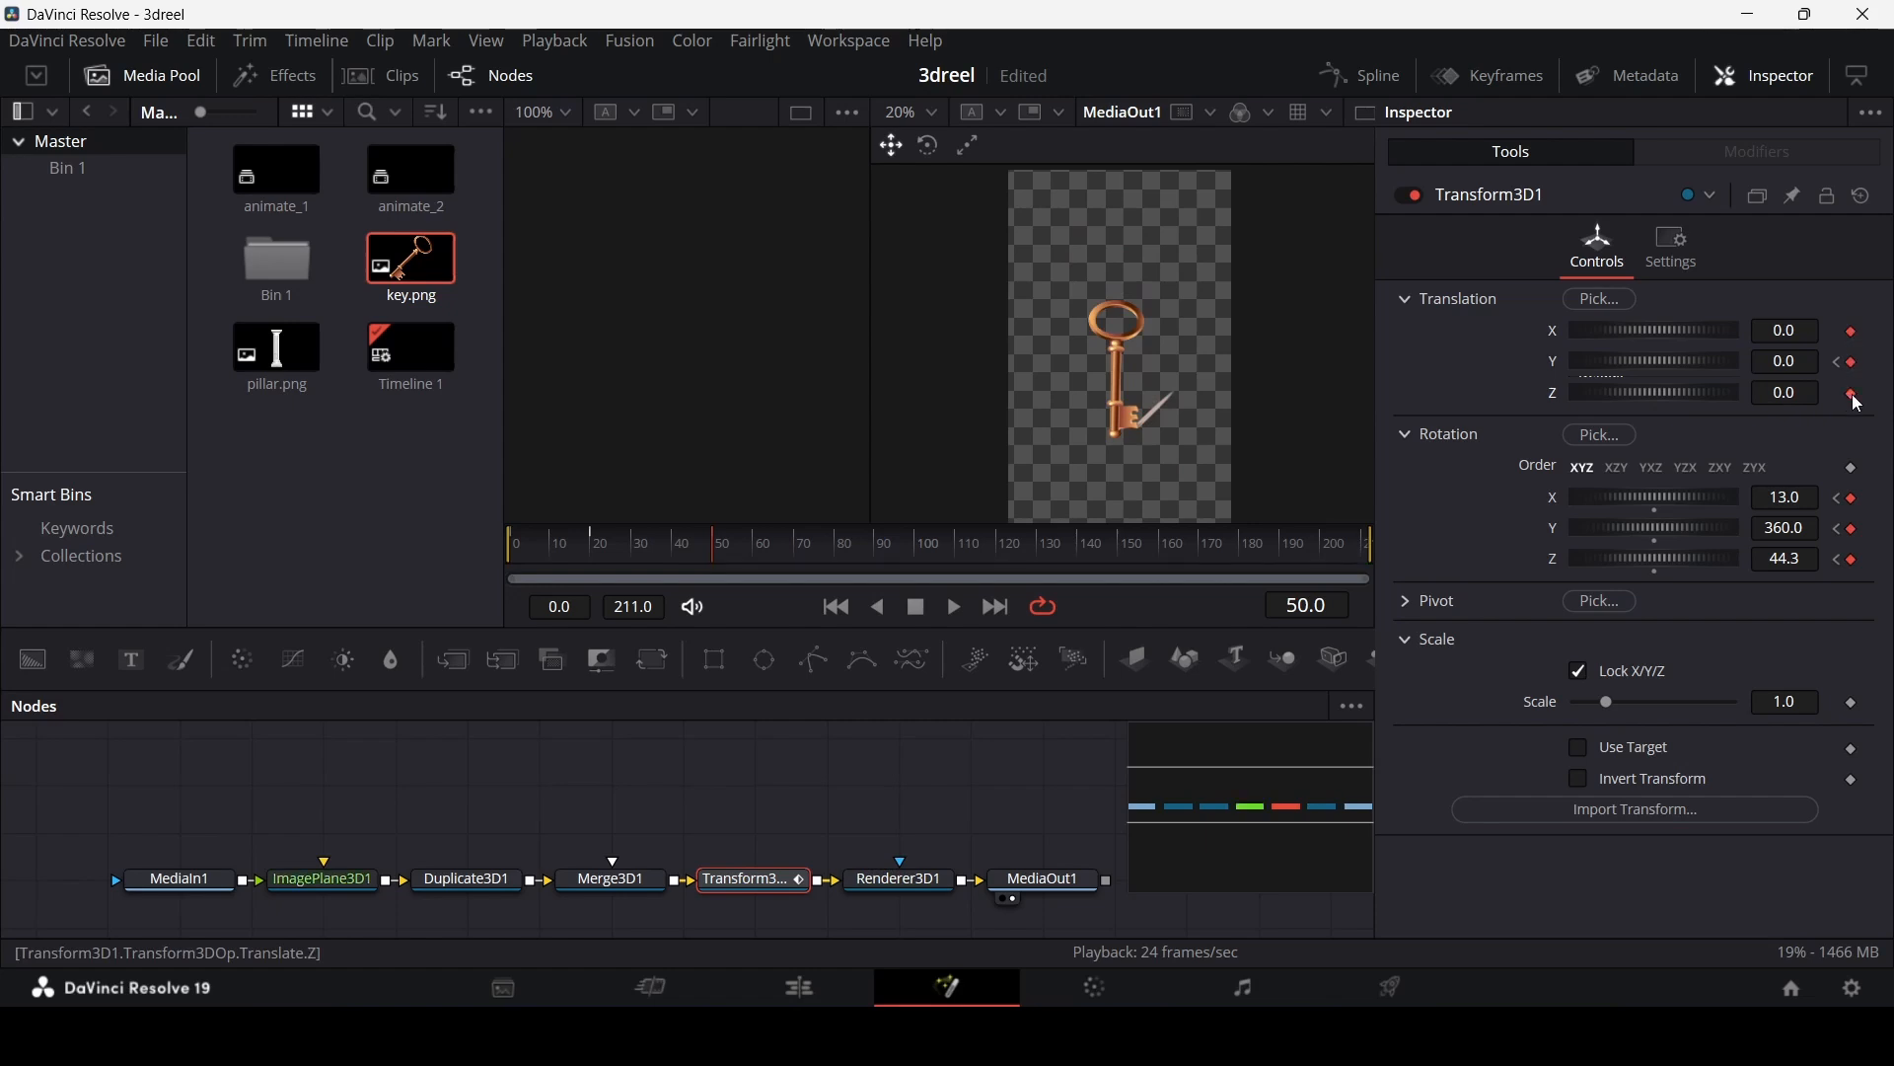
Step: On frame 70, bring the key past the camera with a Z translation of 2.16 and Y translation of -0.174
left_click(793, 564)
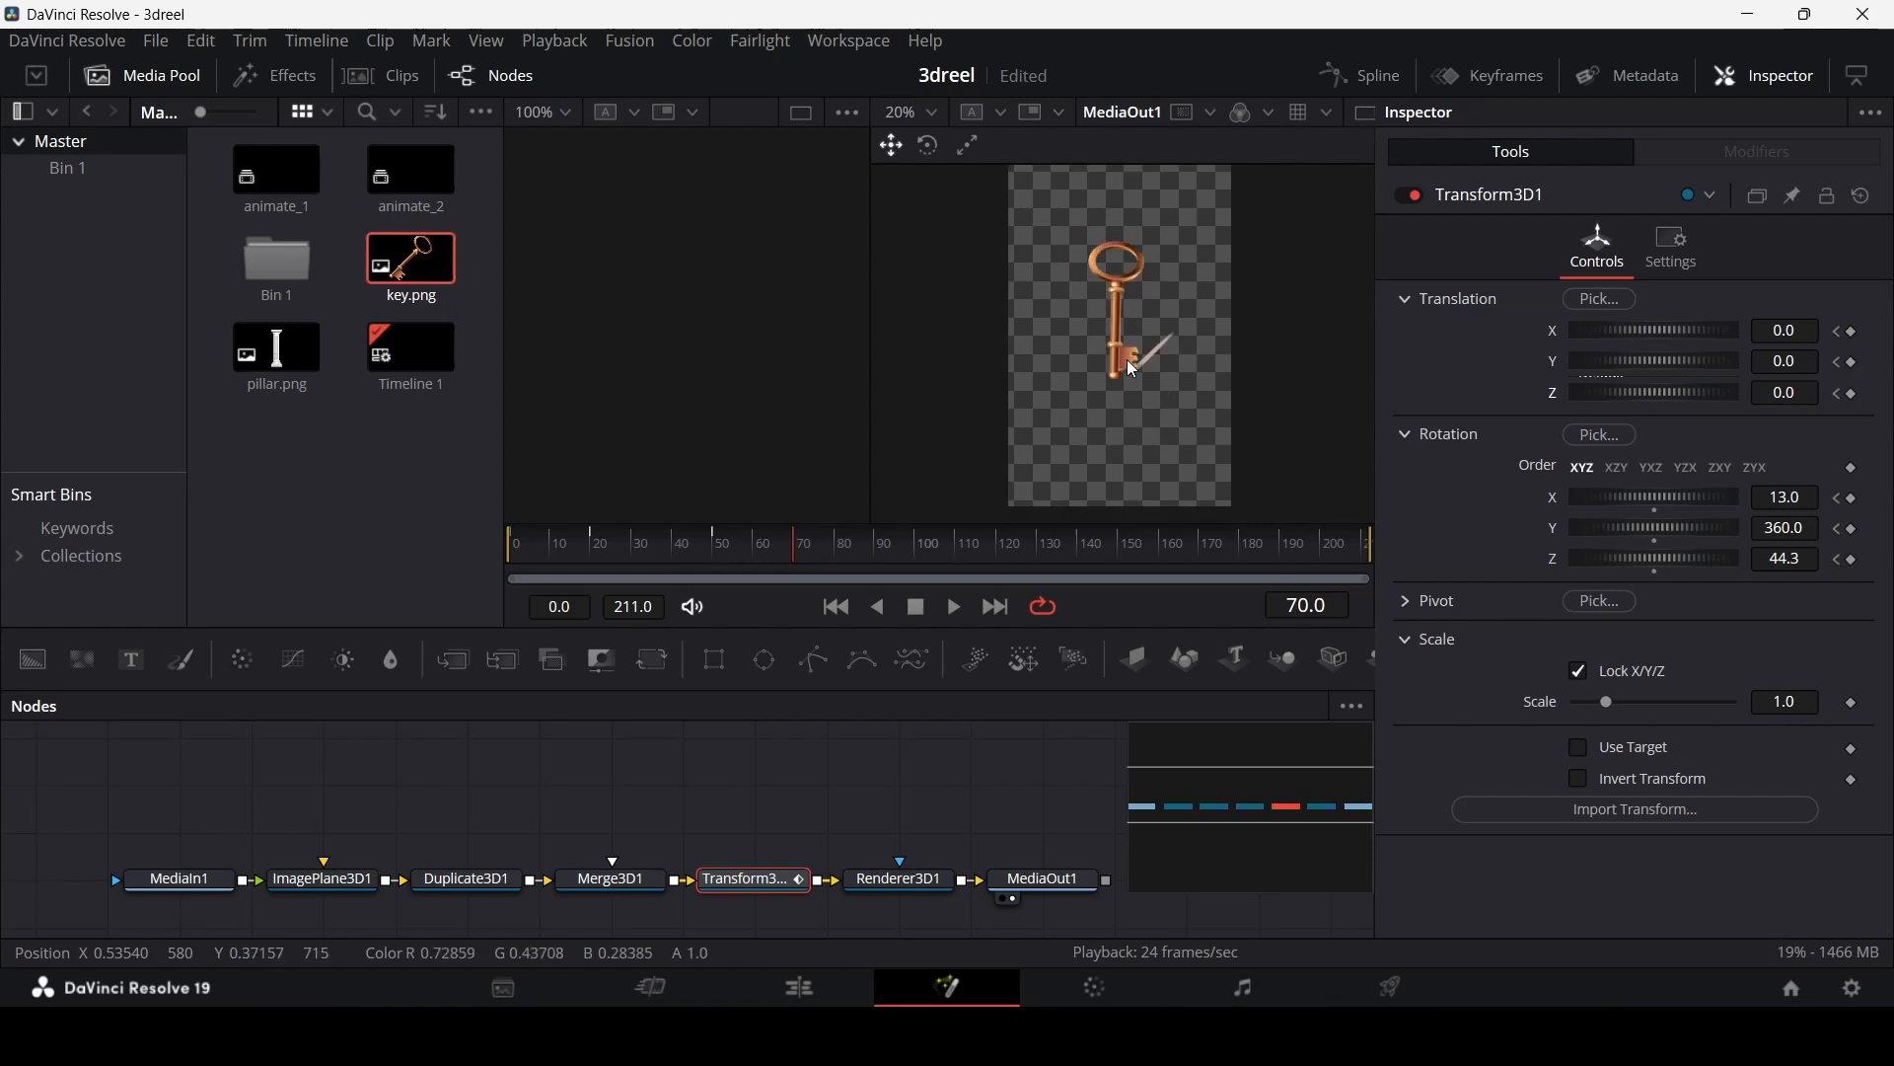
scroll(1130, 349, "down", 2)
scroll(1128, 348, "up", 1)
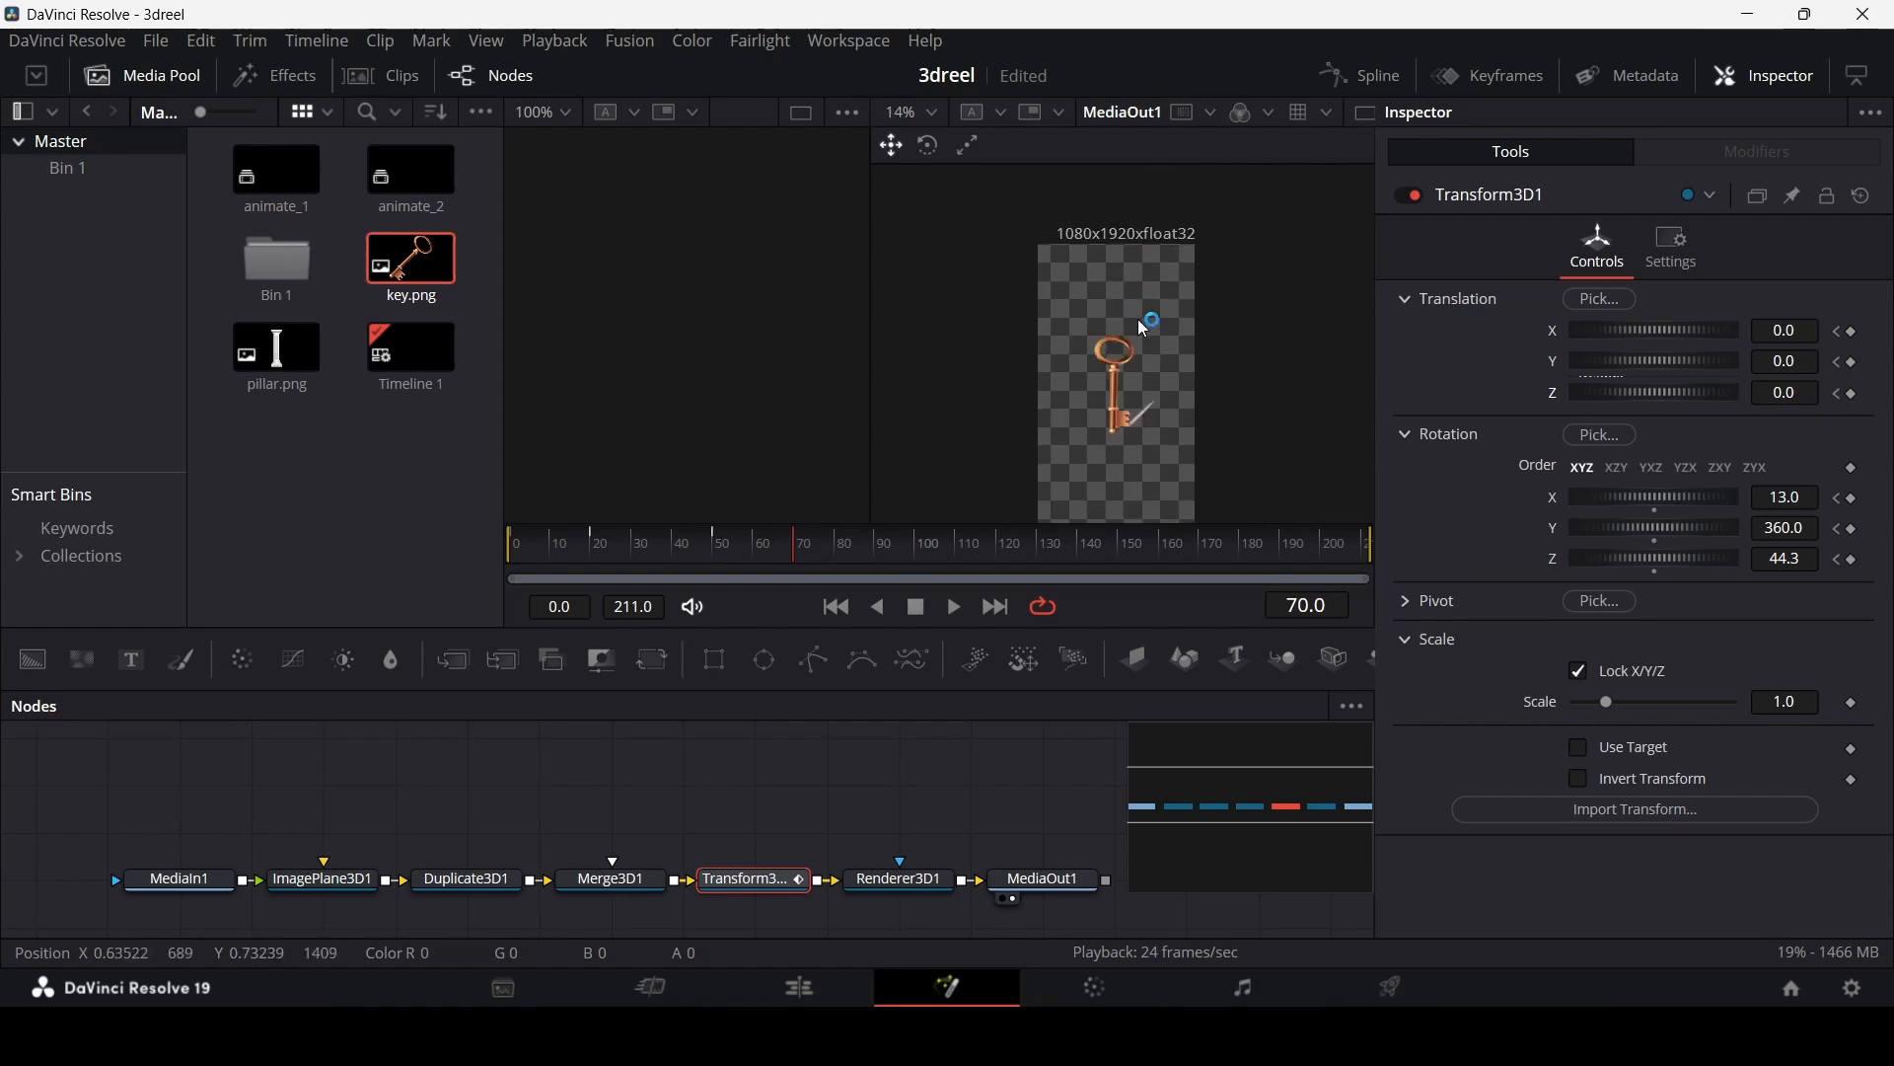
mouse_move(1655, 400)
left_mouse_down()
mouse_move(1658, 359)
mouse_move(1663, 390)
left_mouse_up()
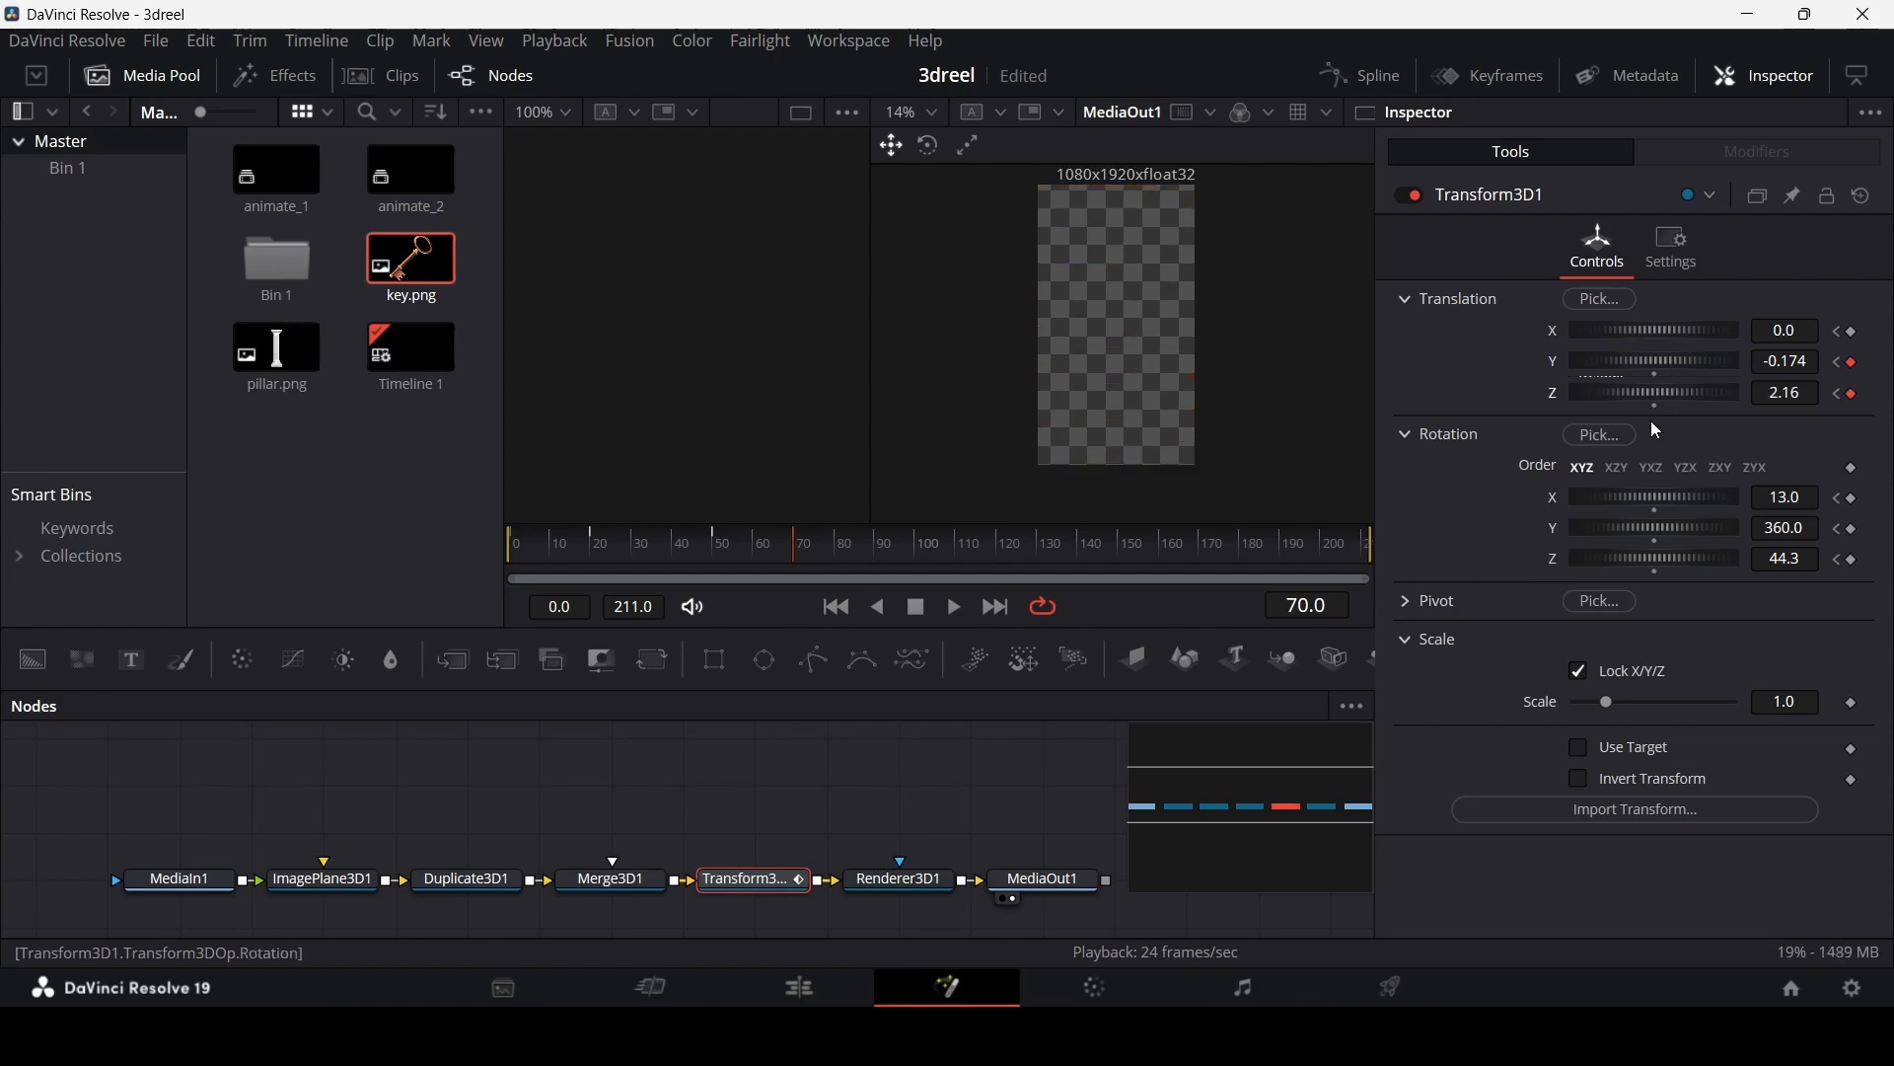
Step: Play the composition from about frame 13 to review the key's rise, spin and push toward the camera
left_click_drag(799, 540, 564, 543)
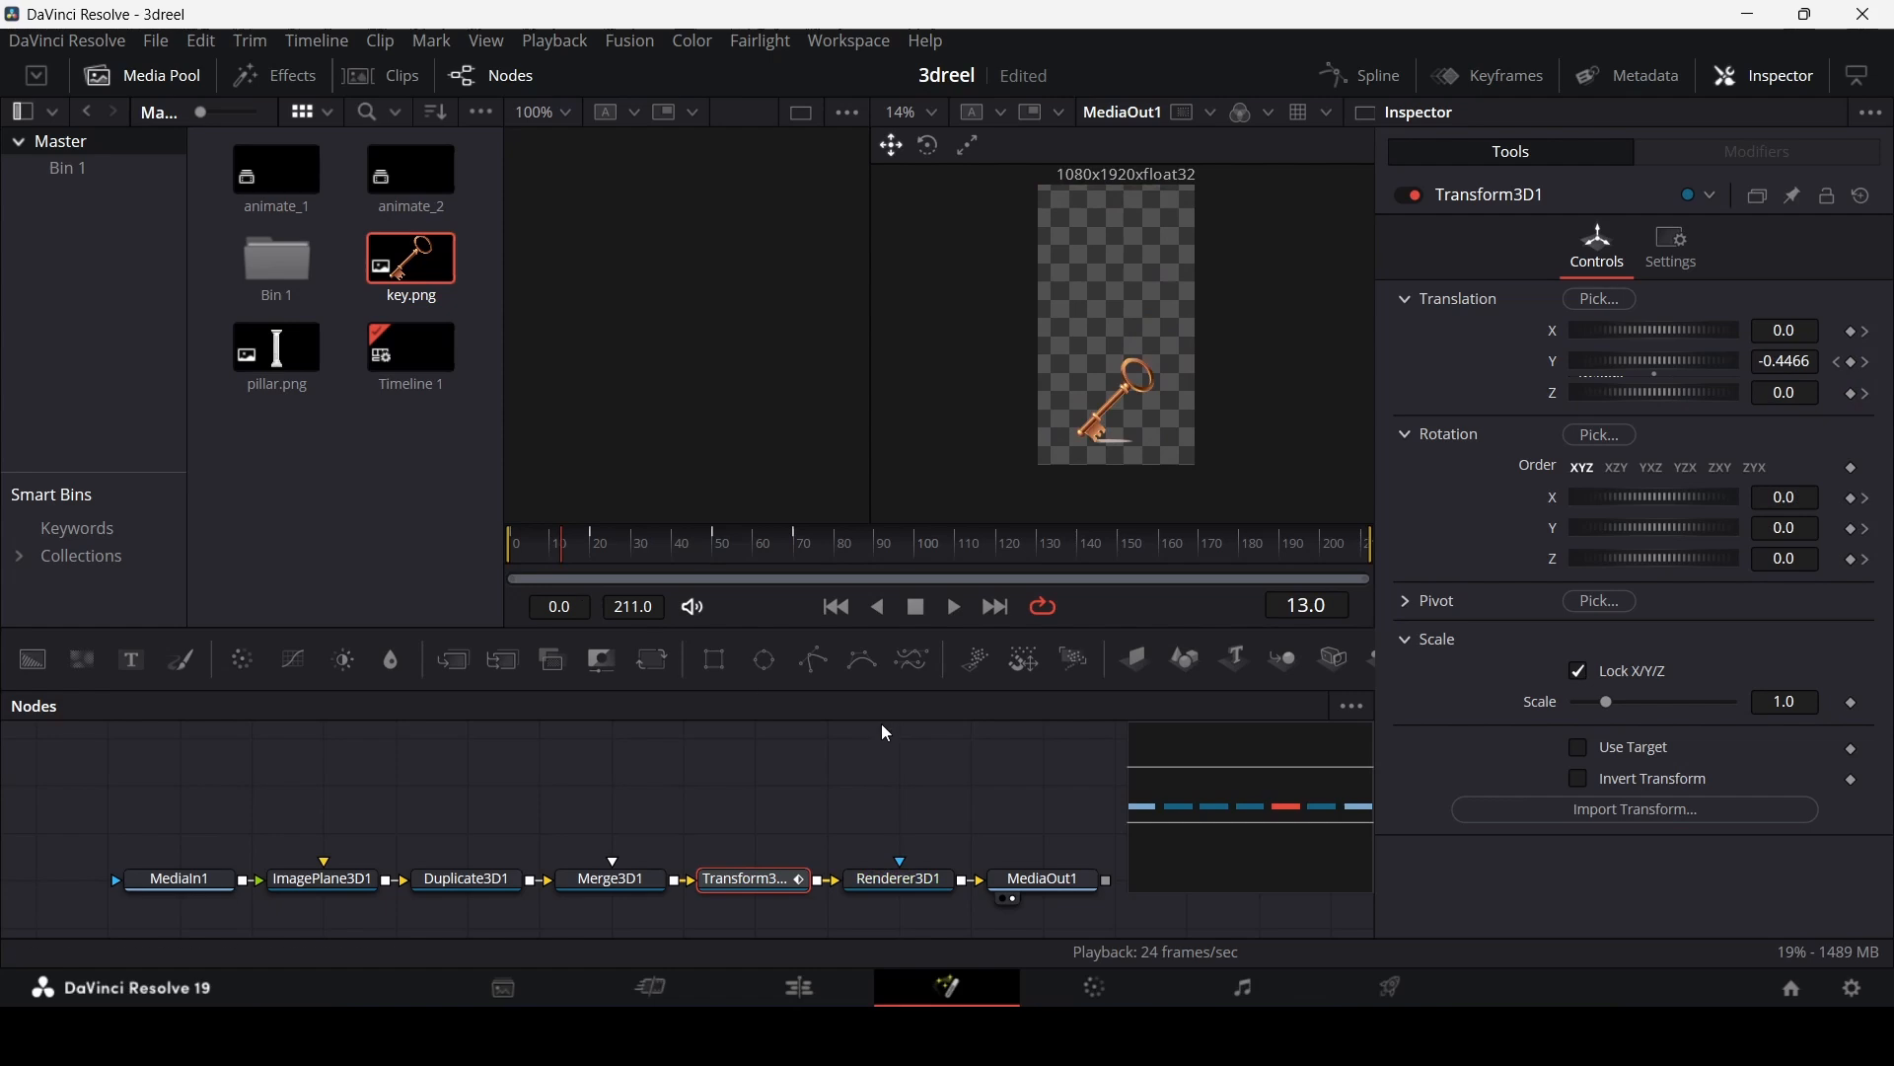
left_click(891, 747)
key("space")
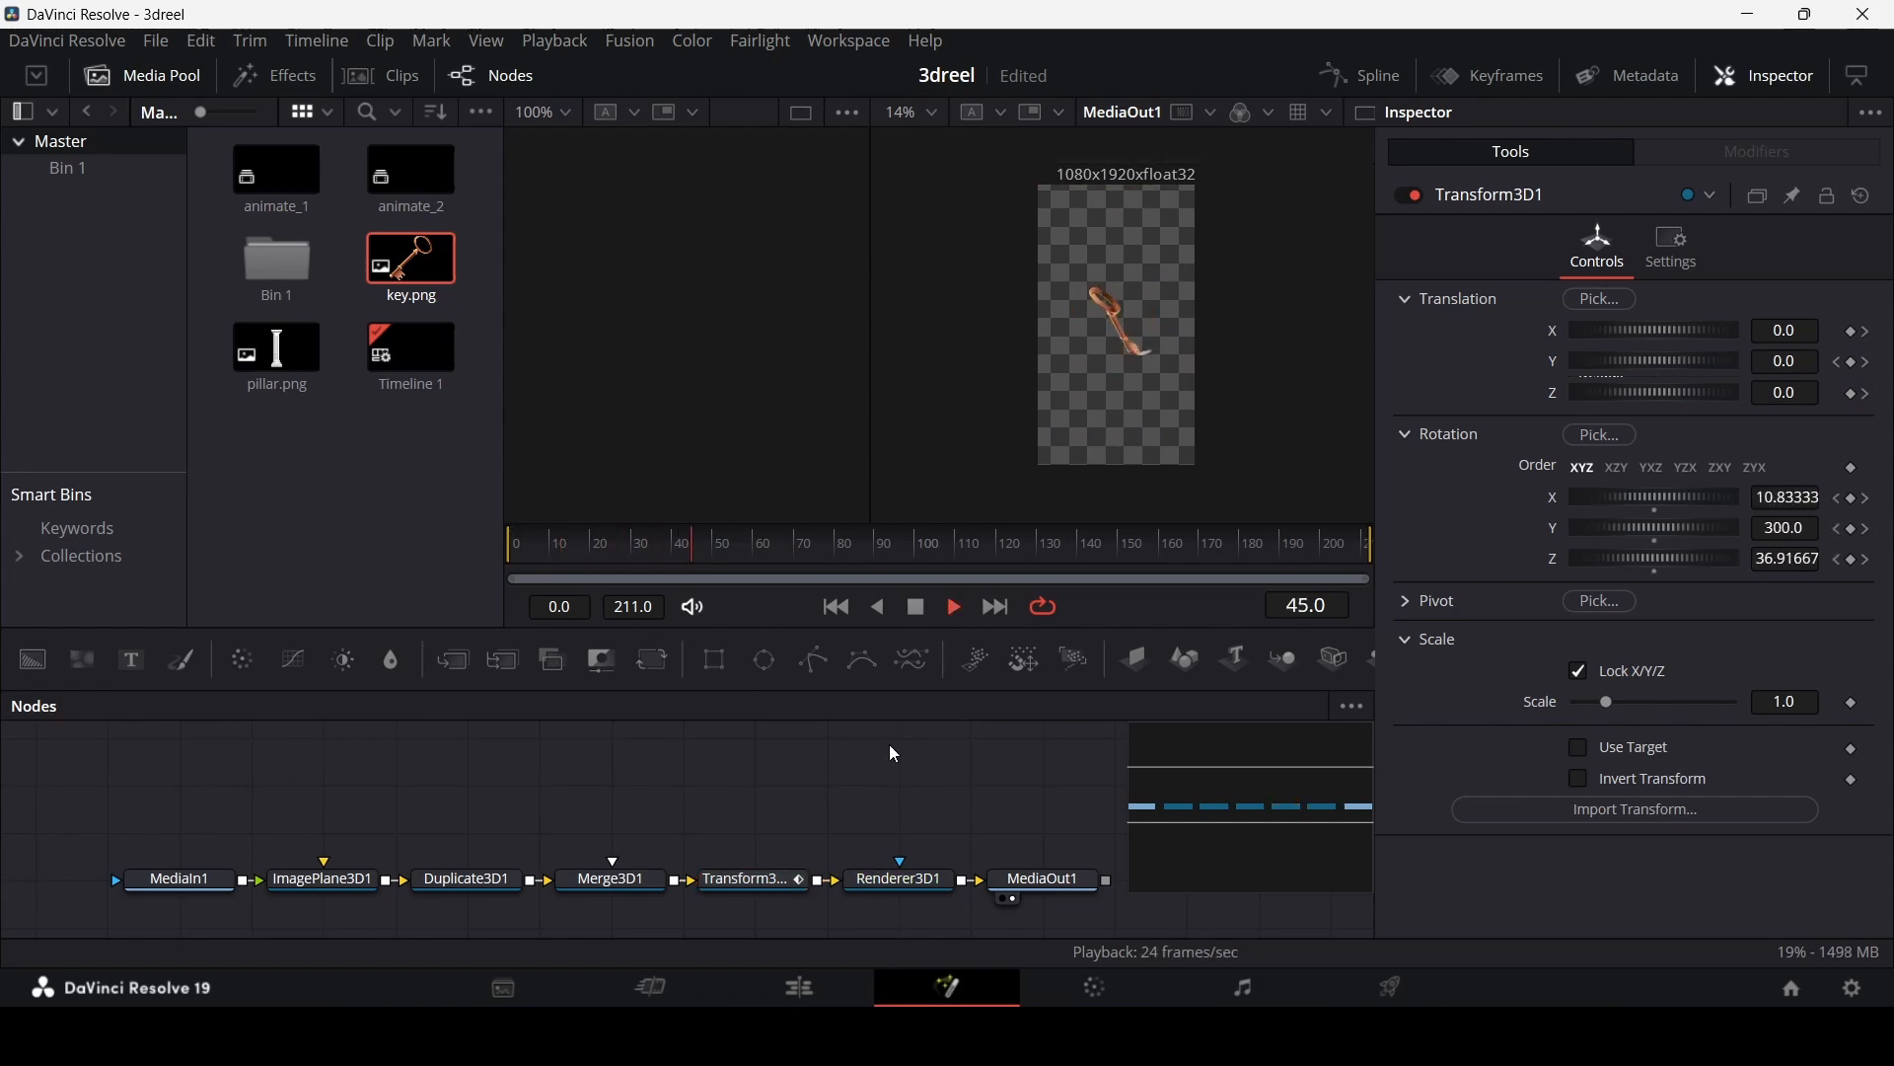
key("space")
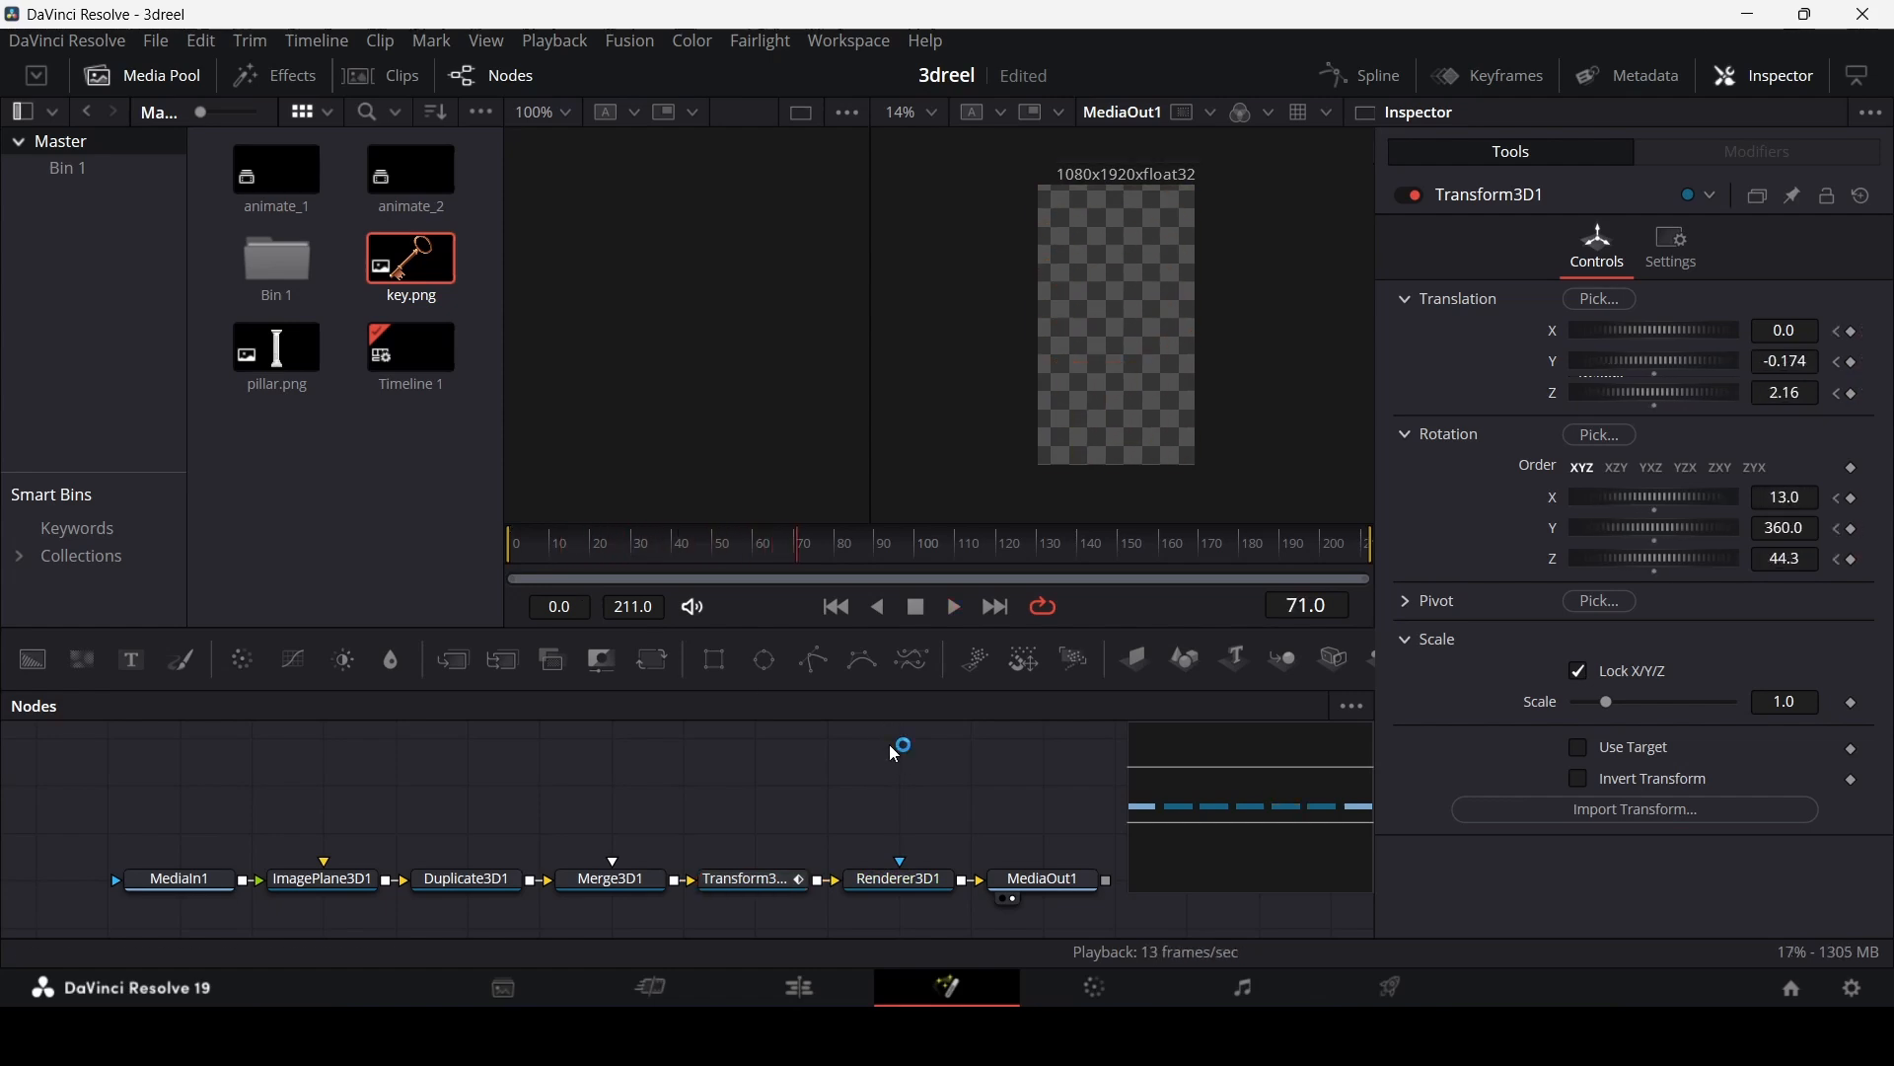
Step: Move MediaOut1 farther along the node chain and insert a Merge node between Renderer3D1 and MediaOut1
left_click_drag(1021, 869, 1216, 880)
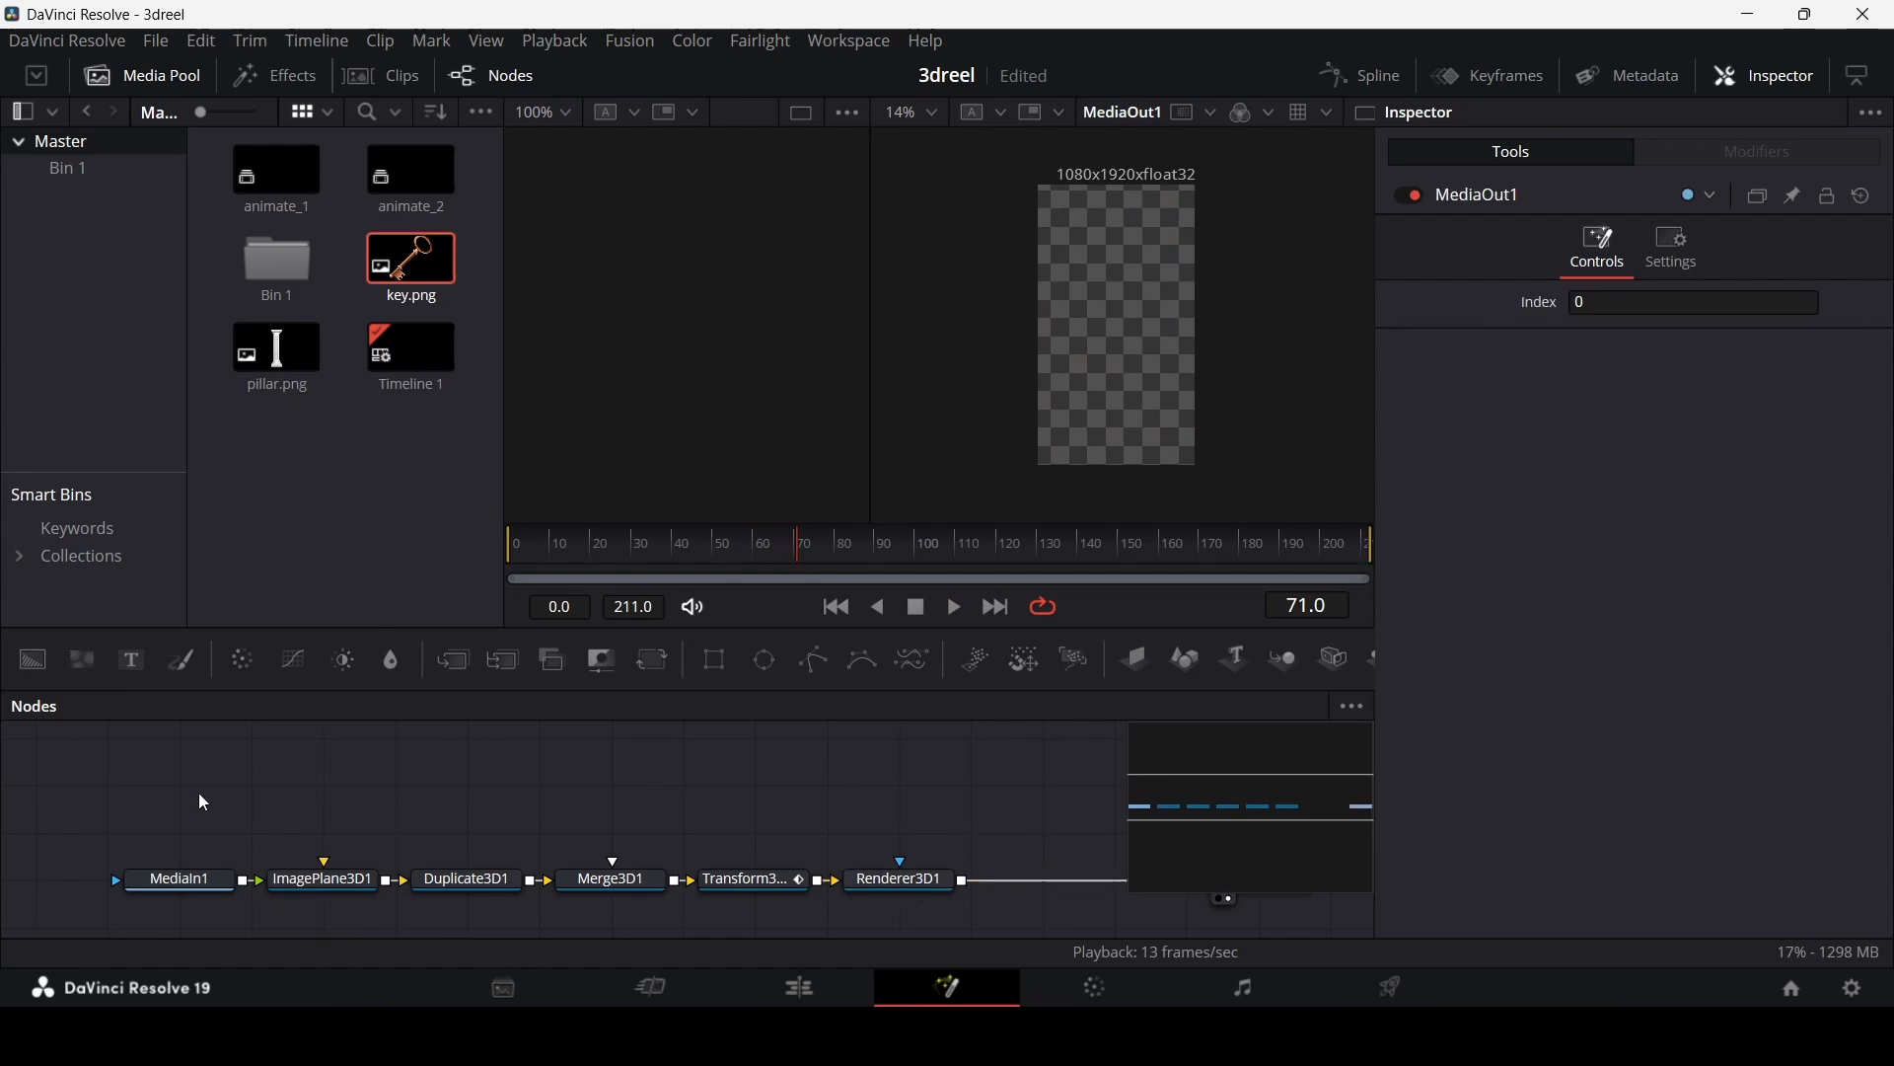
left_click_drag(204, 803, 907, 937)
left_click(1004, 779)
left_click(900, 879)
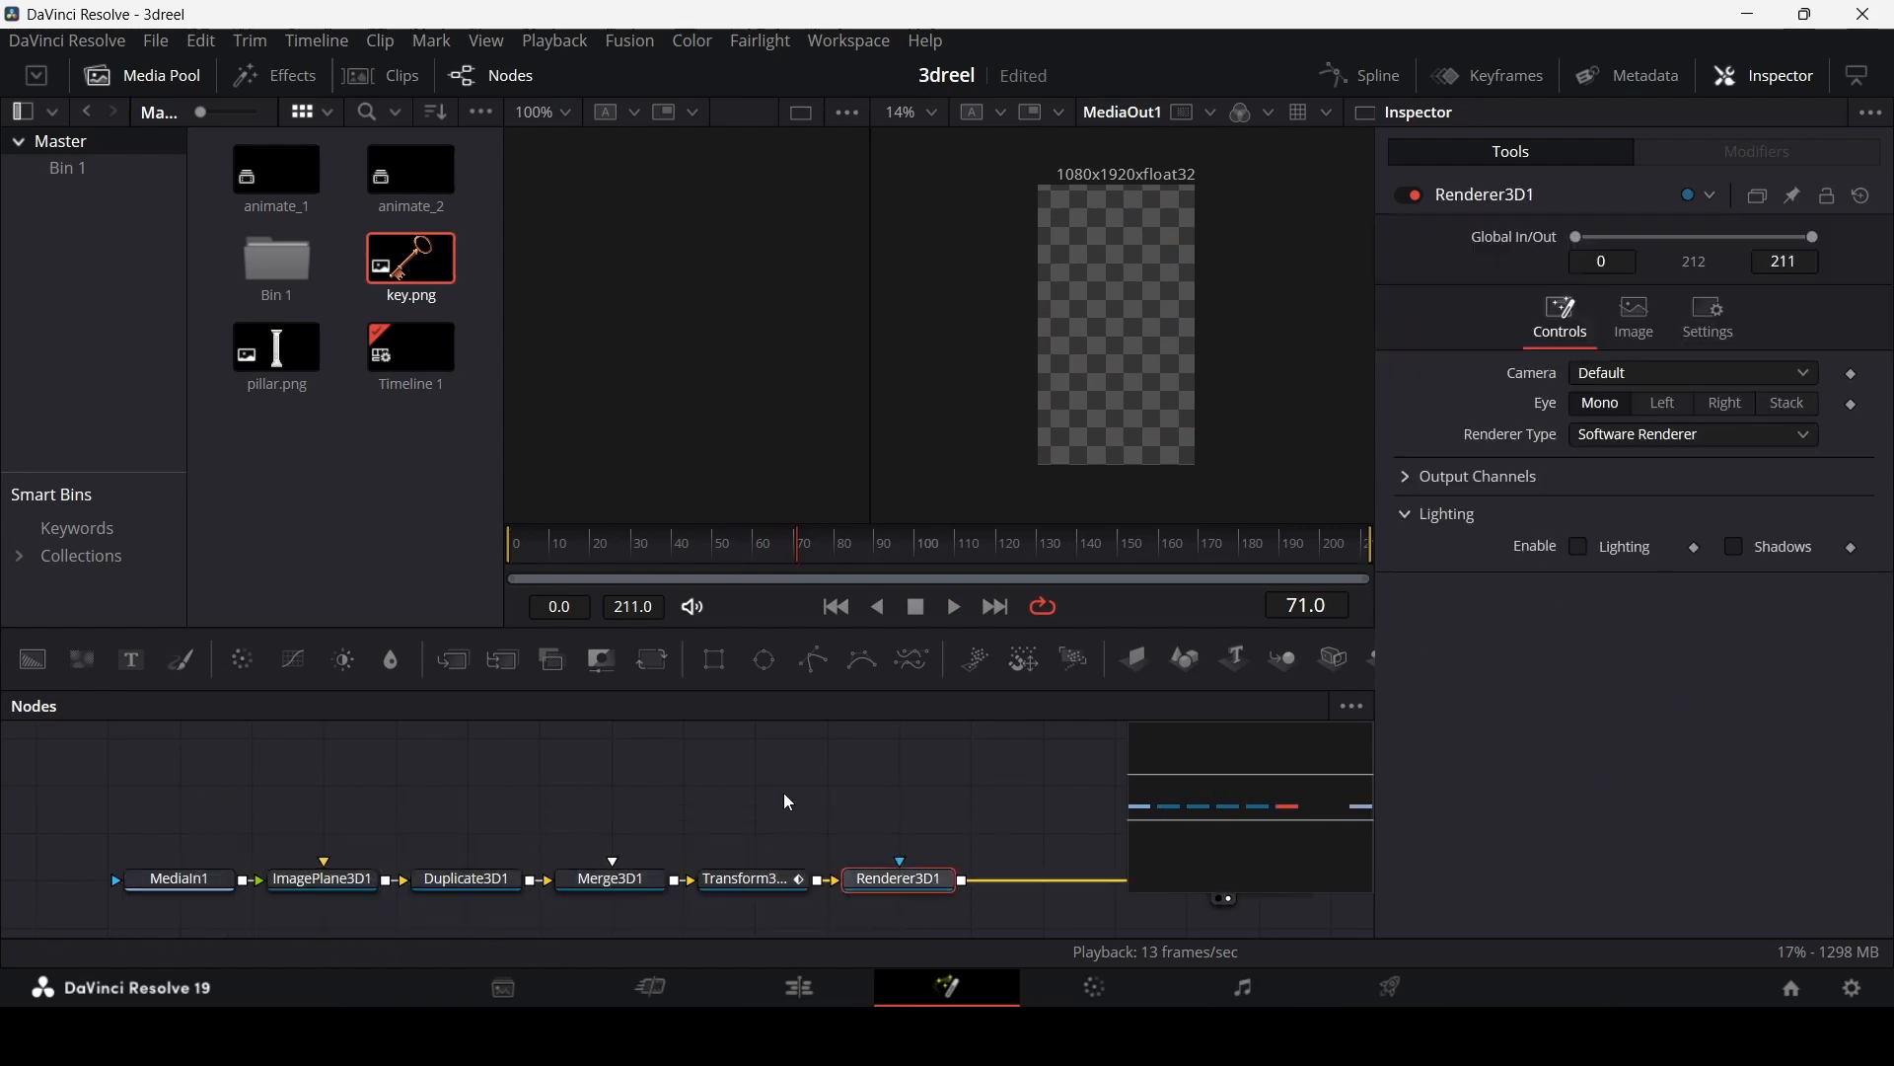
left_click_drag(493, 665, 1021, 873)
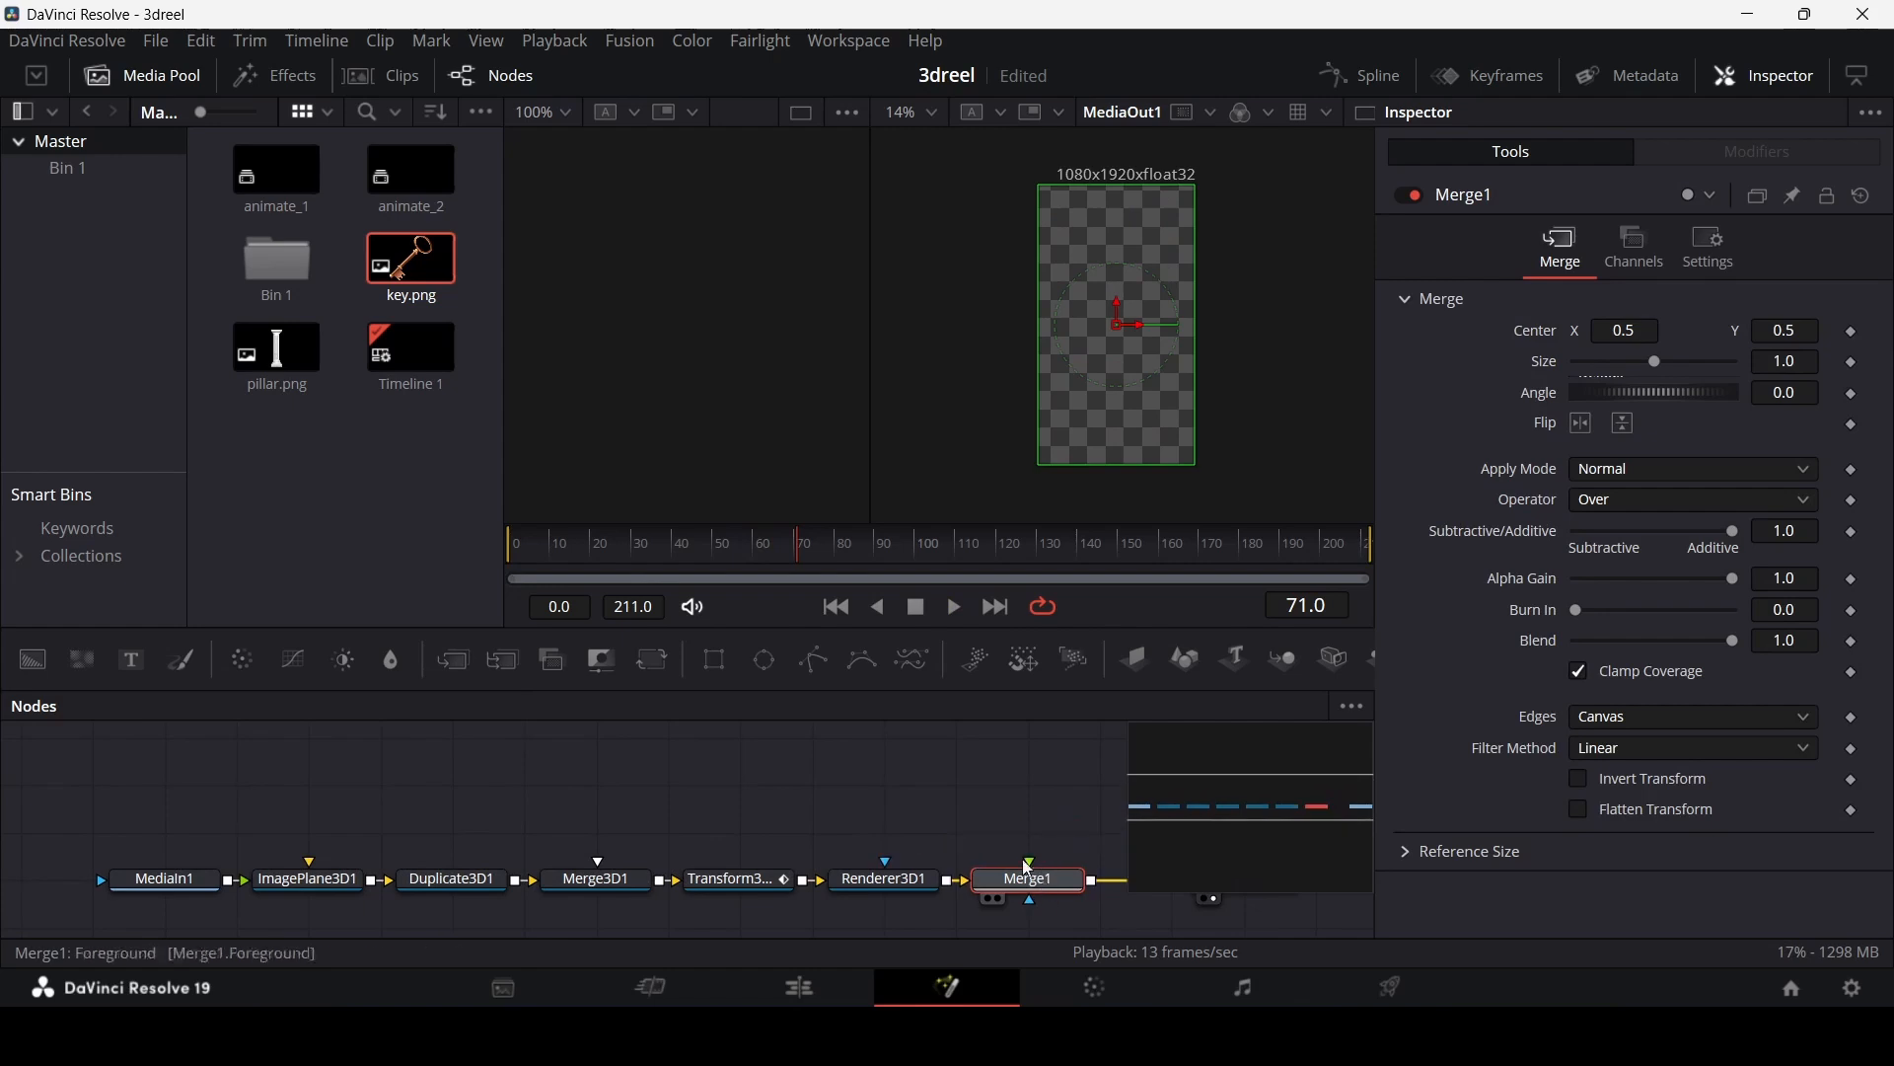
Step: Connect animate_2 to Merge1's foreground and mask the clip with an Ellipse
left_click_drag(411, 176, 1061, 886)
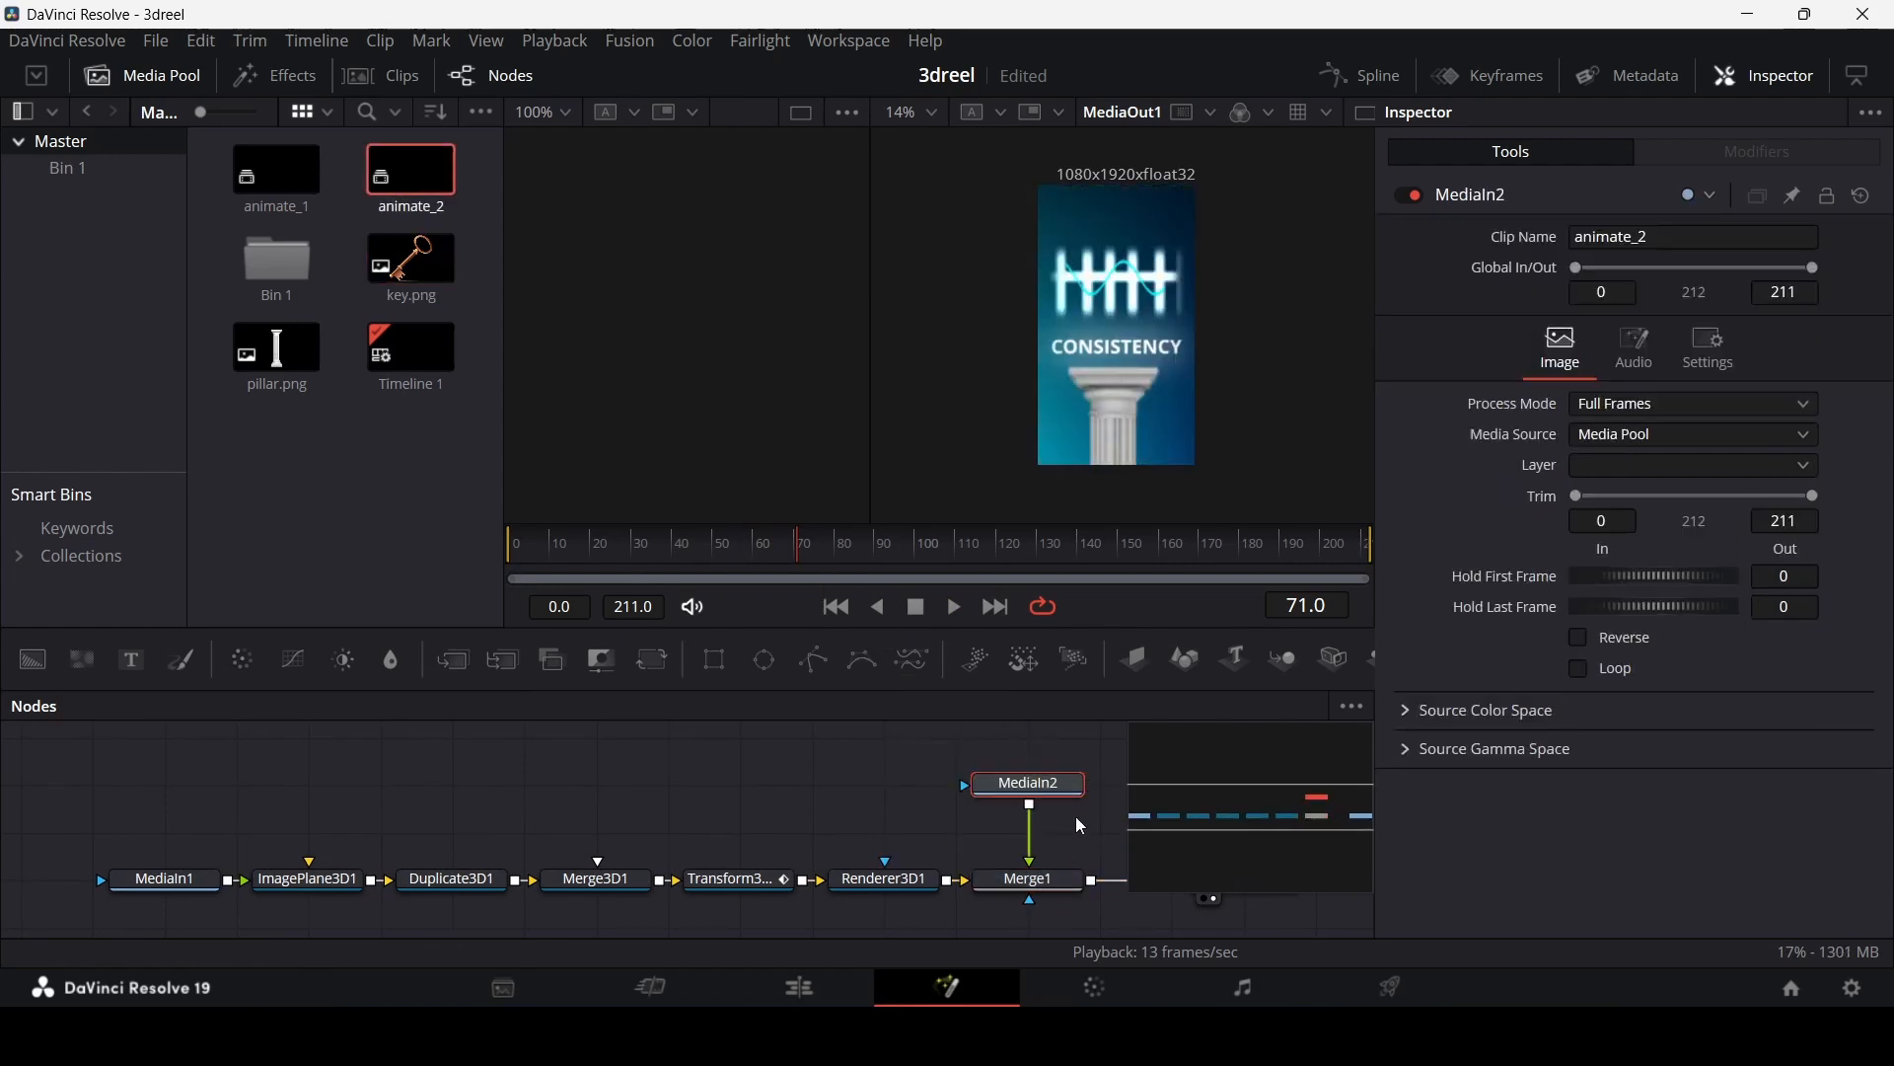
left_click_drag(1031, 784, 1076, 838)
left_click(765, 659)
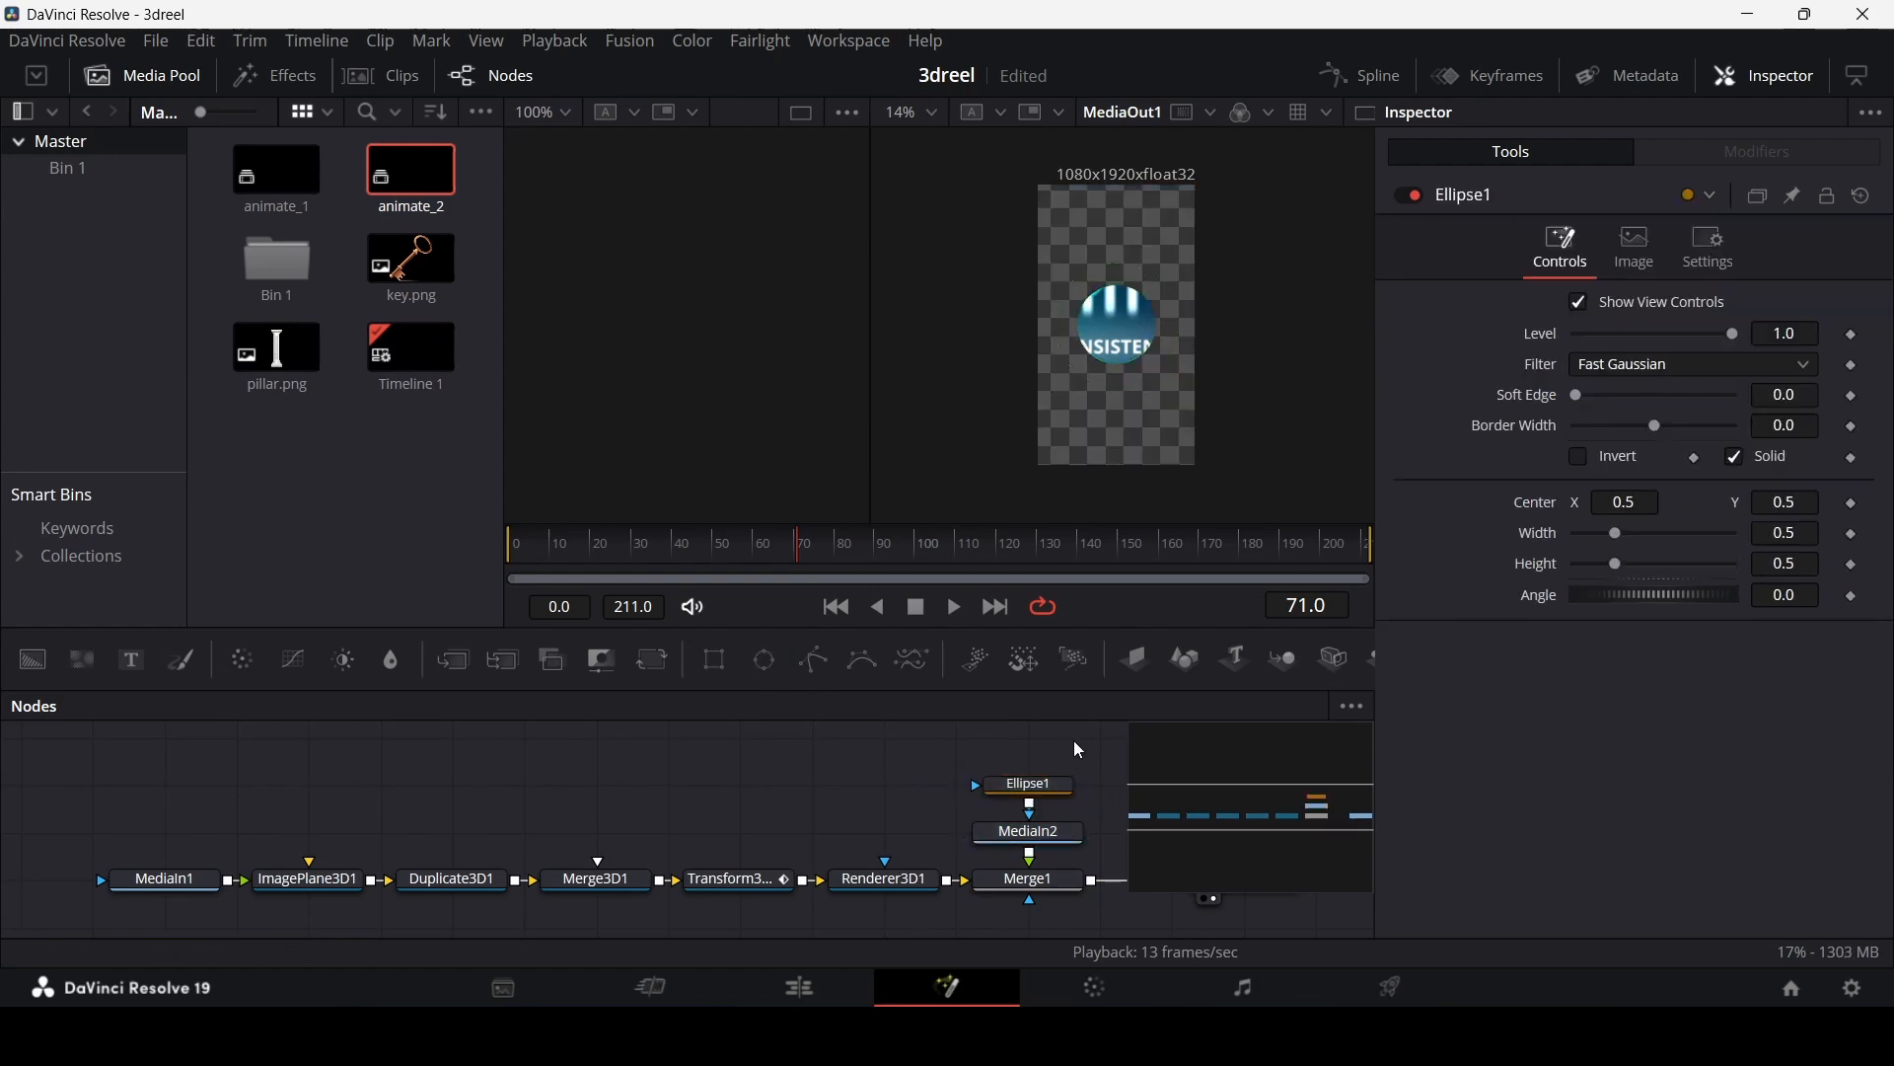
Step: Keyframe Ellipse1's Level at 1.0 on frame 50 and 0.0 on frame 49
left_click(773, 547)
left_click_drag(774, 547, 713, 557)
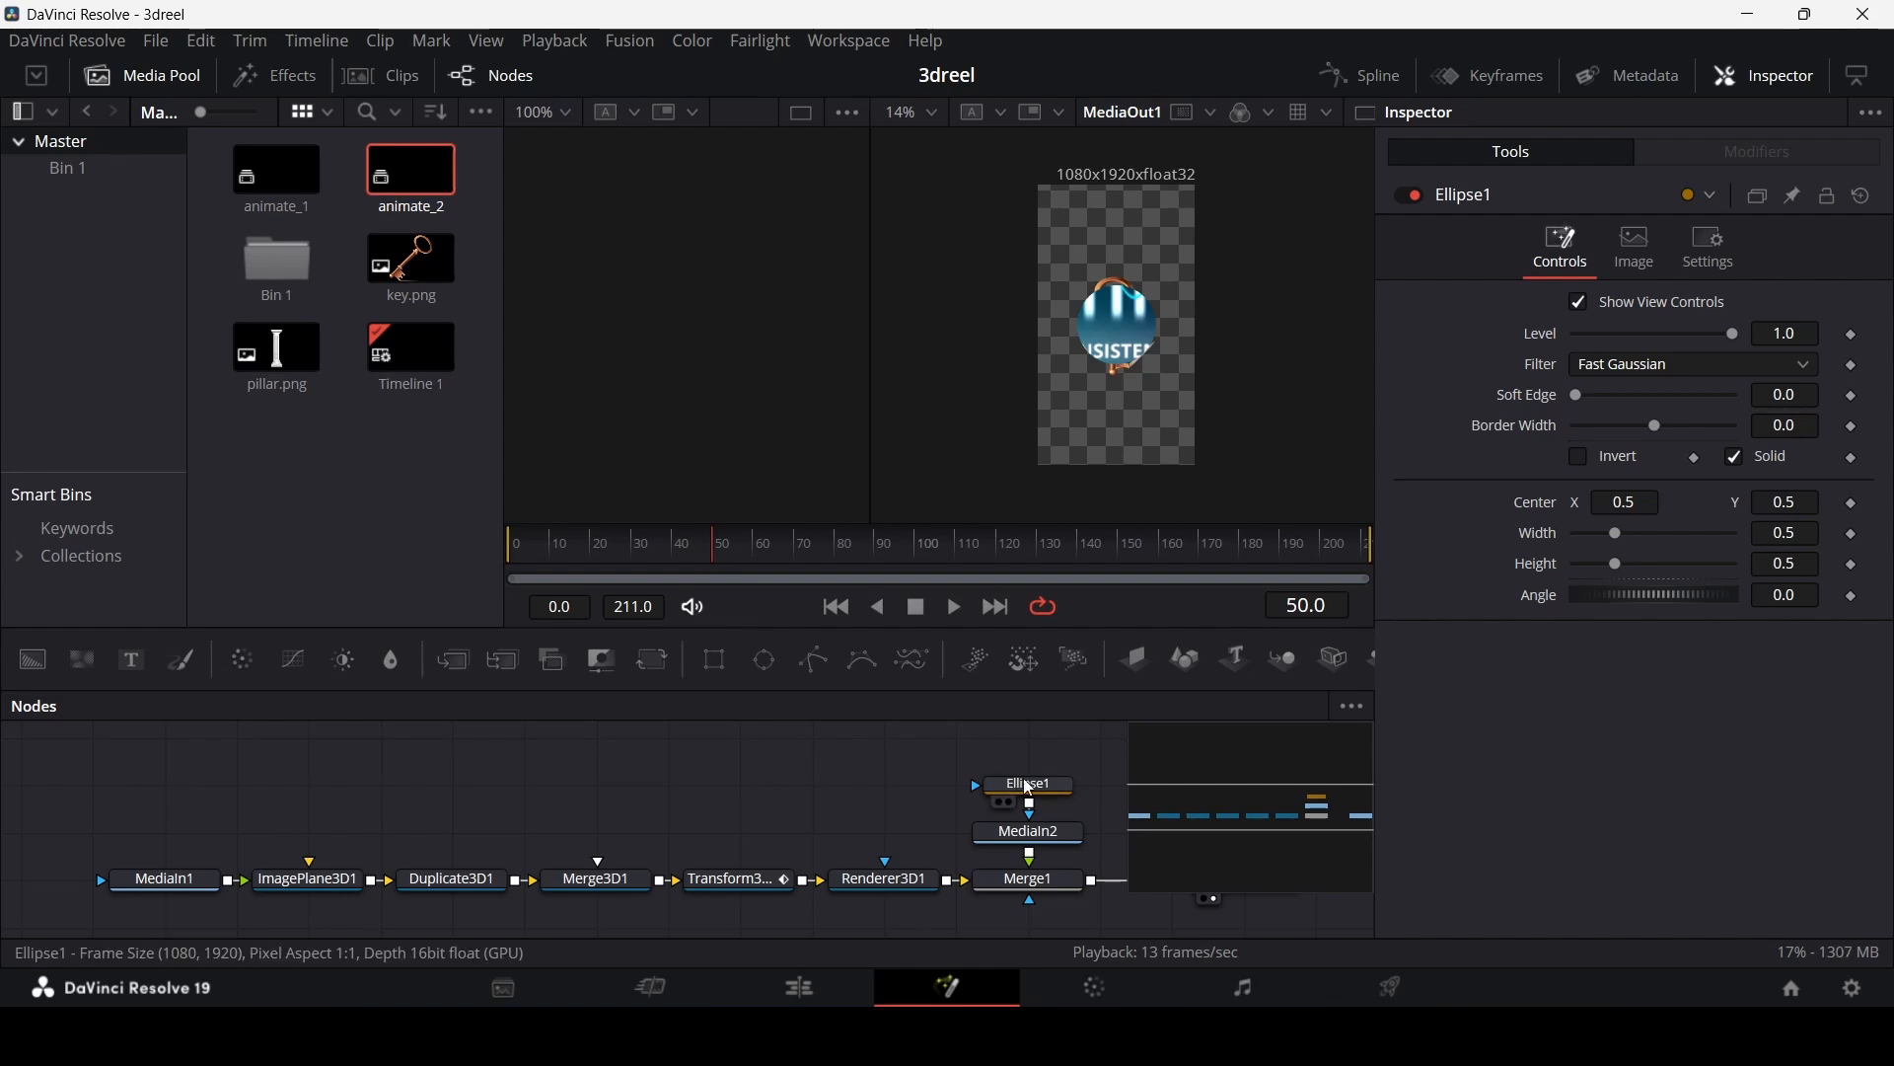
left_click(1061, 777)
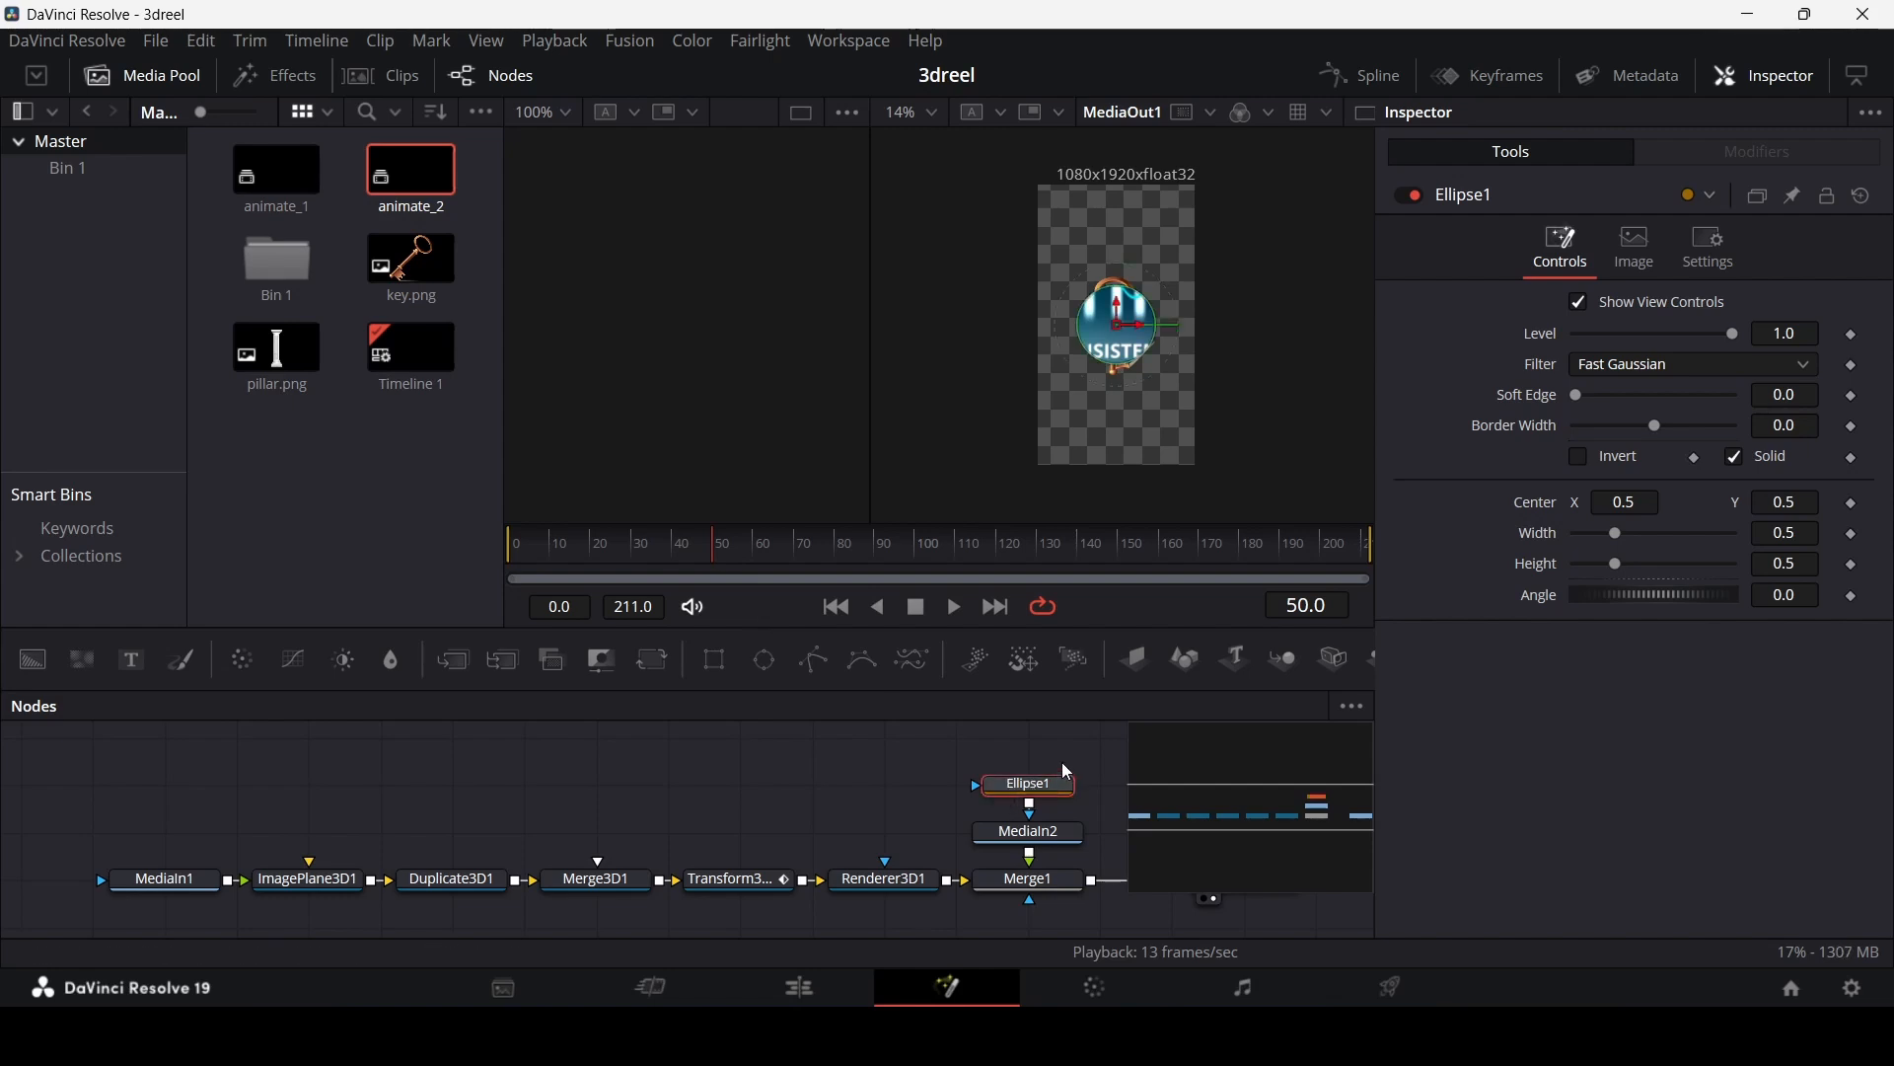
left_click(1855, 334)
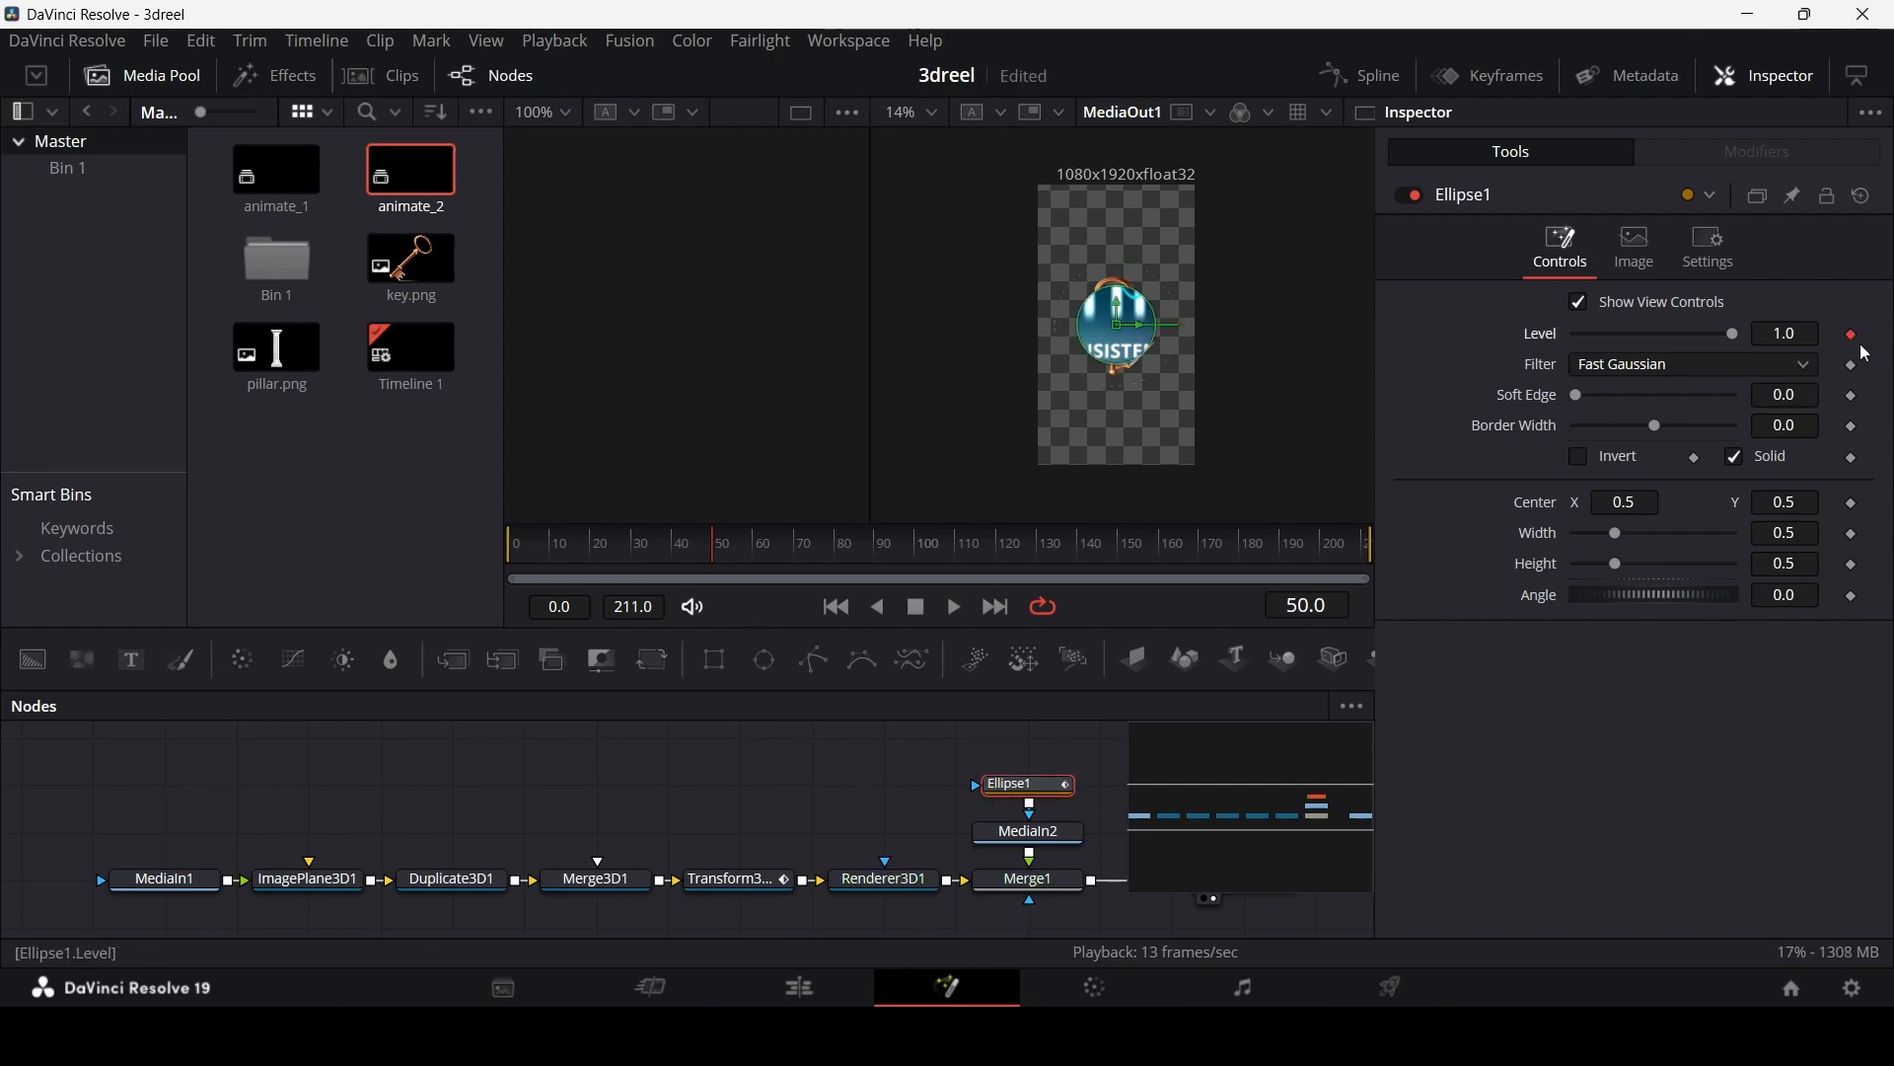
key("Left")
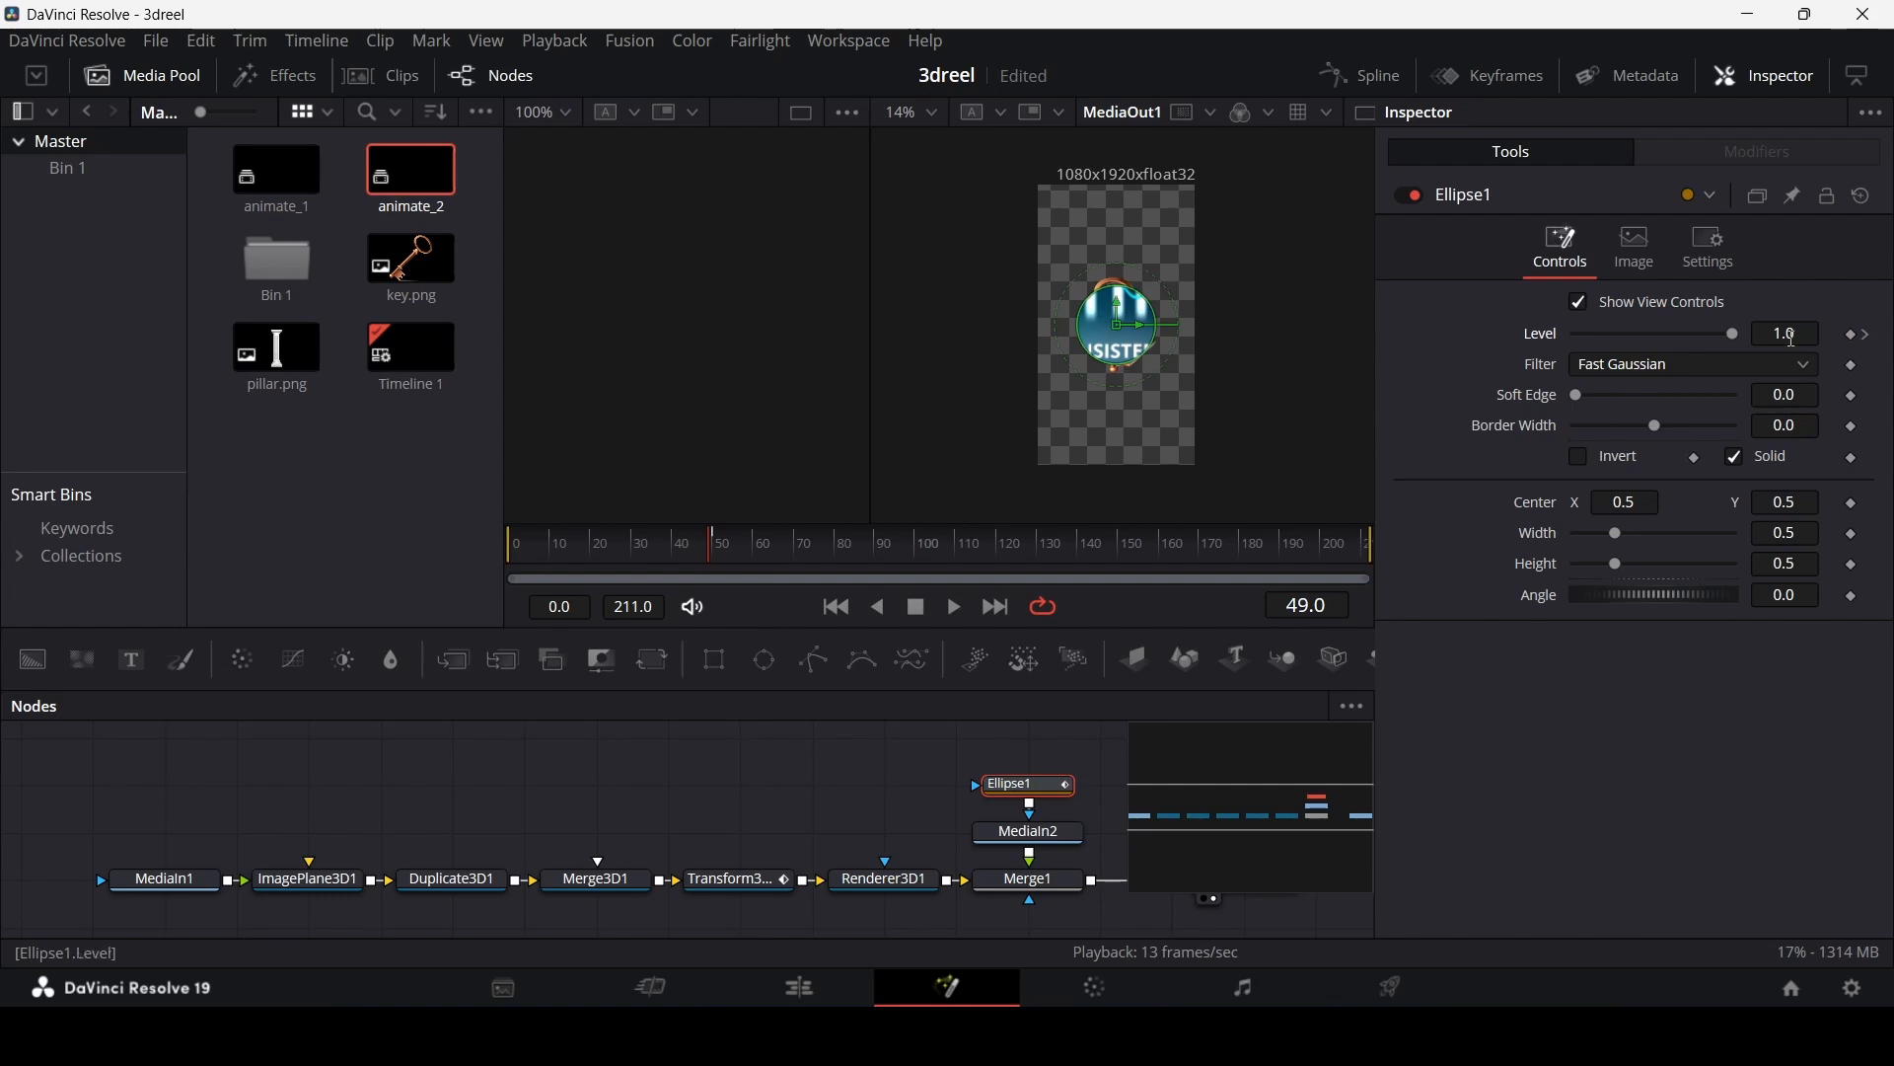
left_click_drag(1736, 336, 1420, 353)
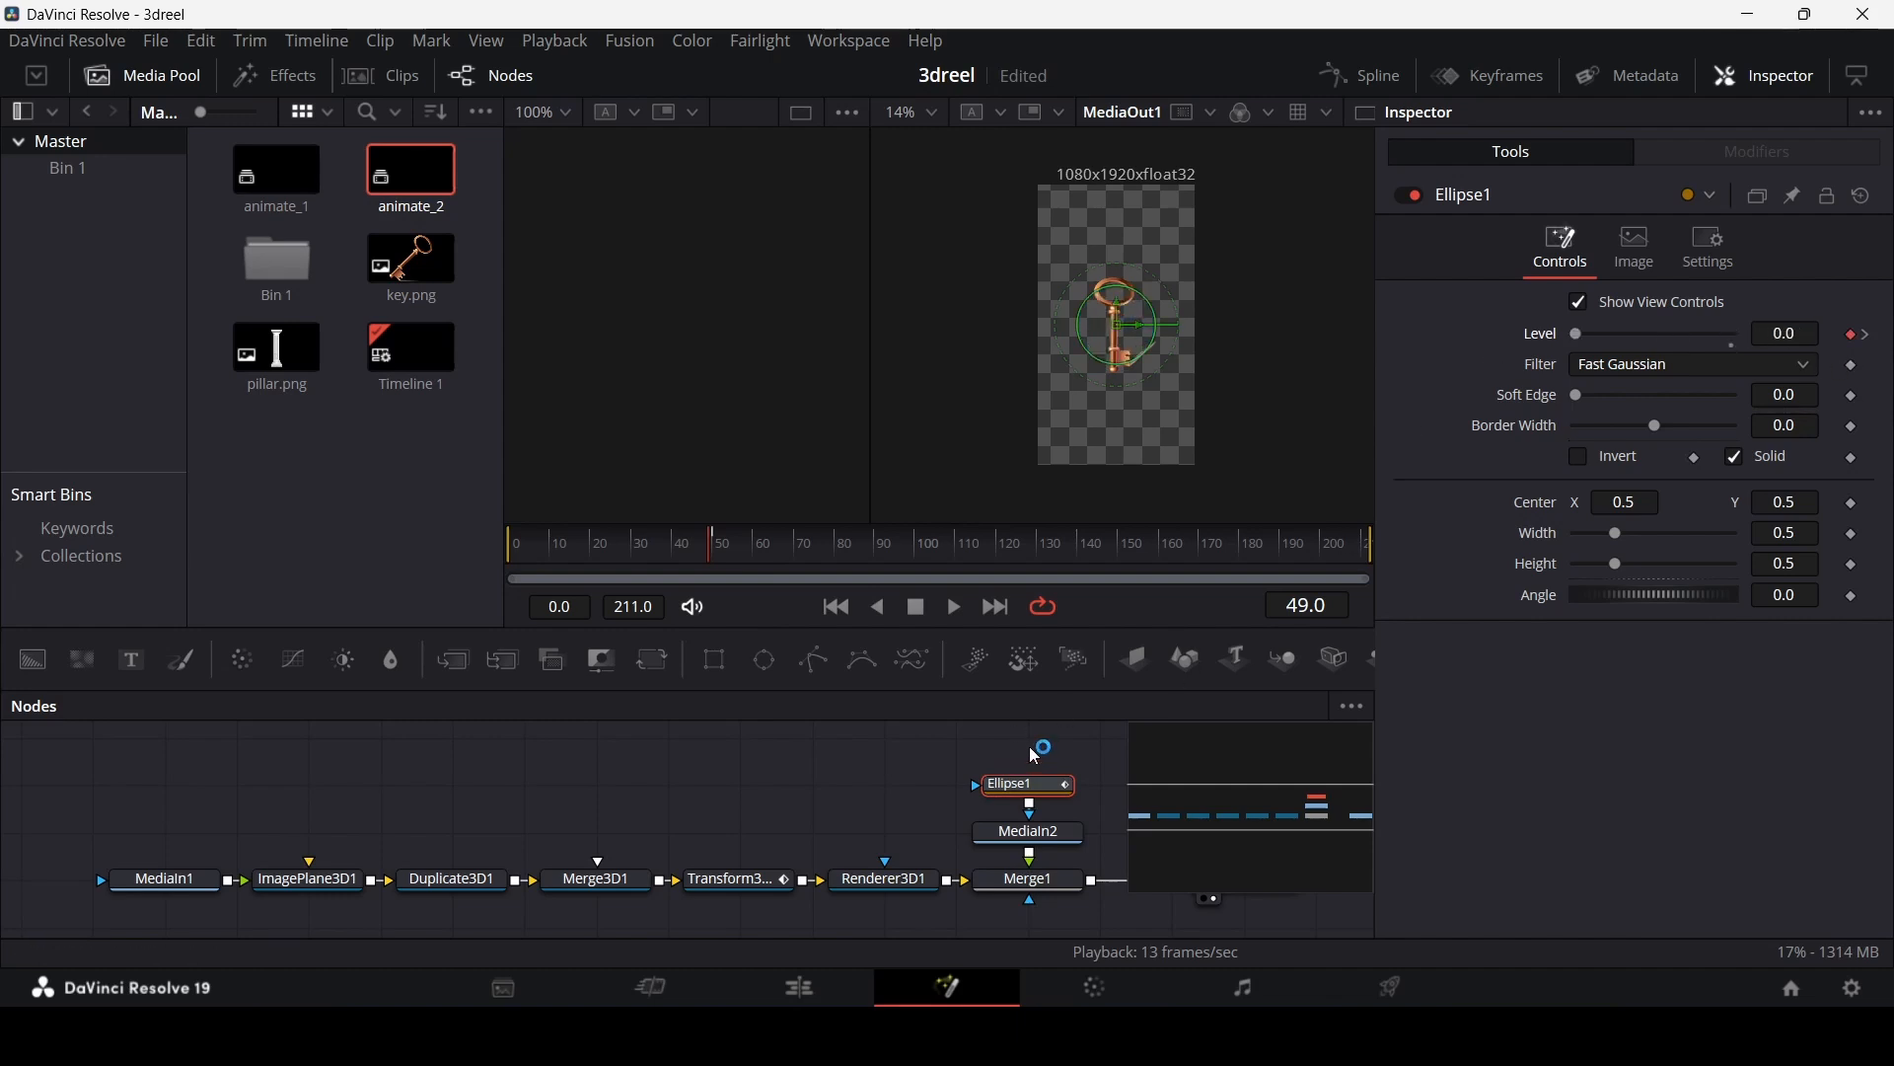
Step: On frame 50, shrink Ellipse1 to width 0.299 and height 0.205 and raise its center to about Y 0.604 over the key's ring
left_click_drag(712, 547, 713, 559)
scroll(1078, 372, "up", 3)
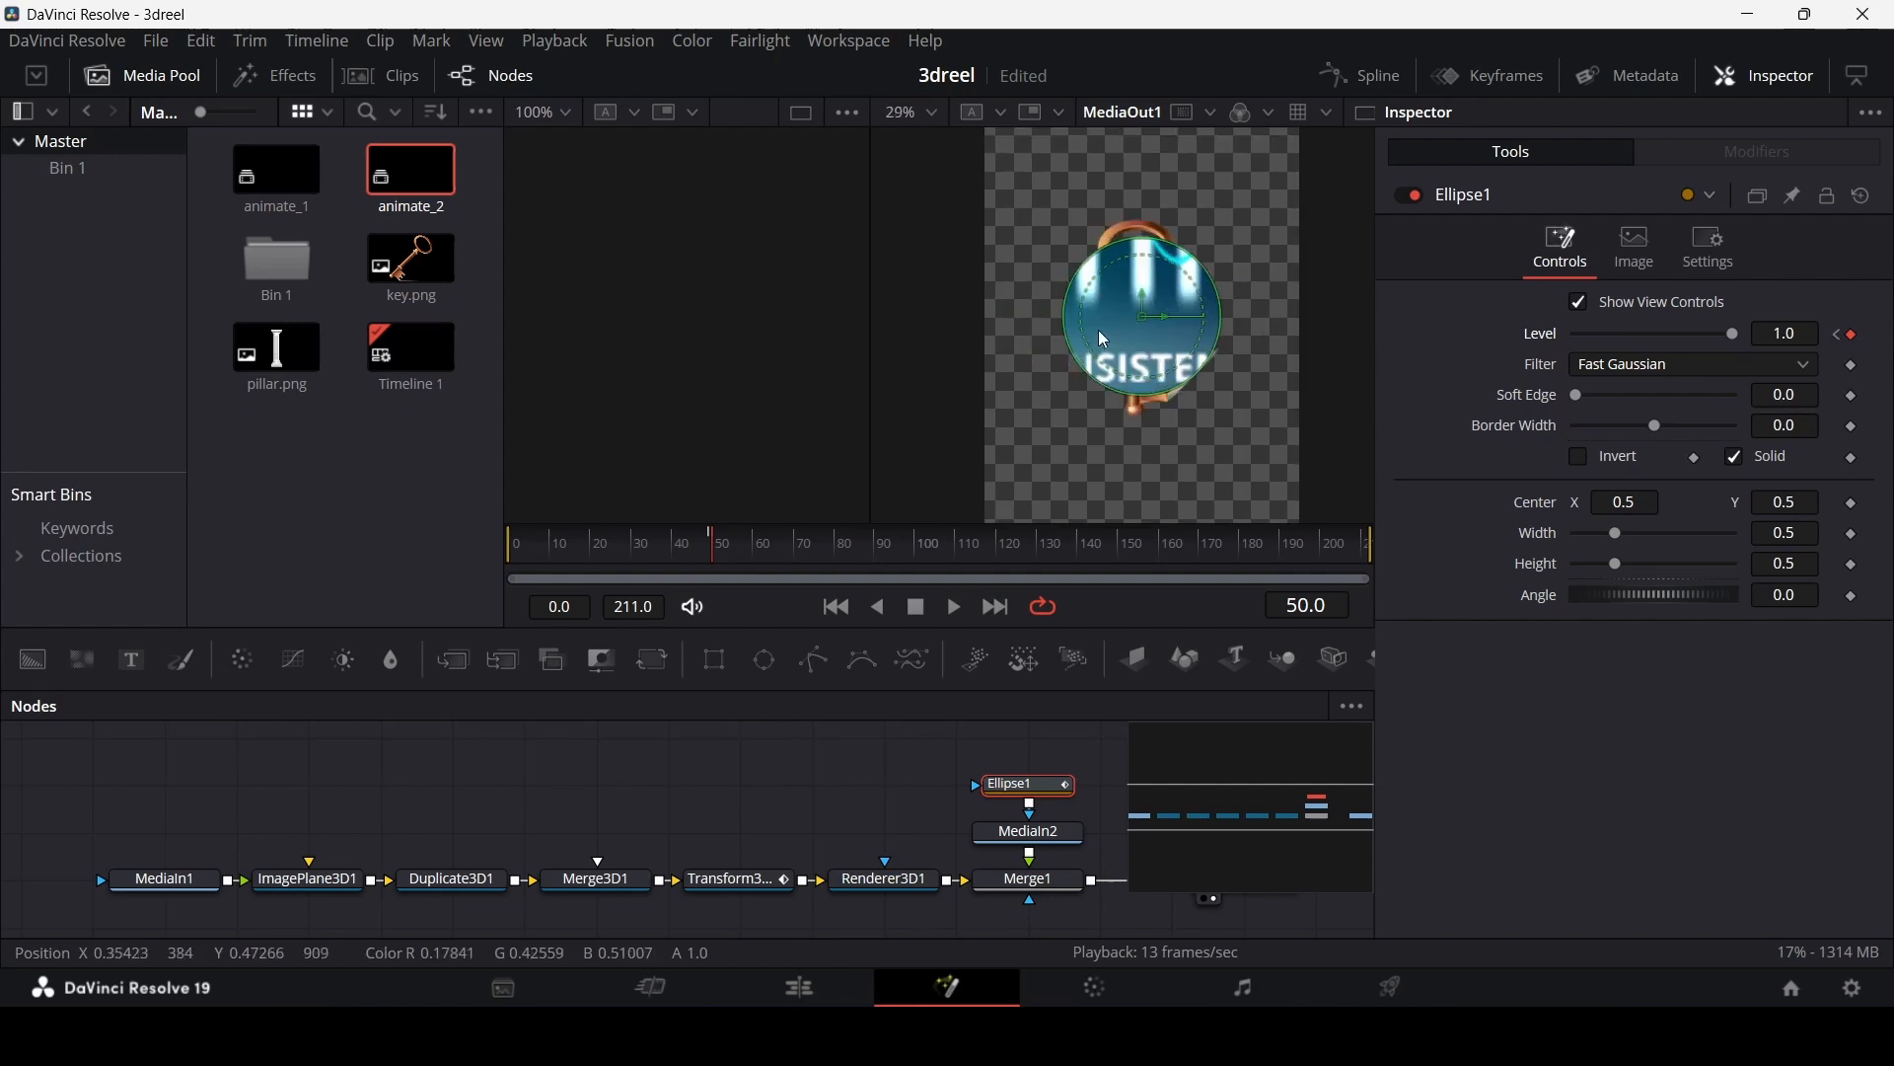
left_click_drag(1620, 535, 1588, 567)
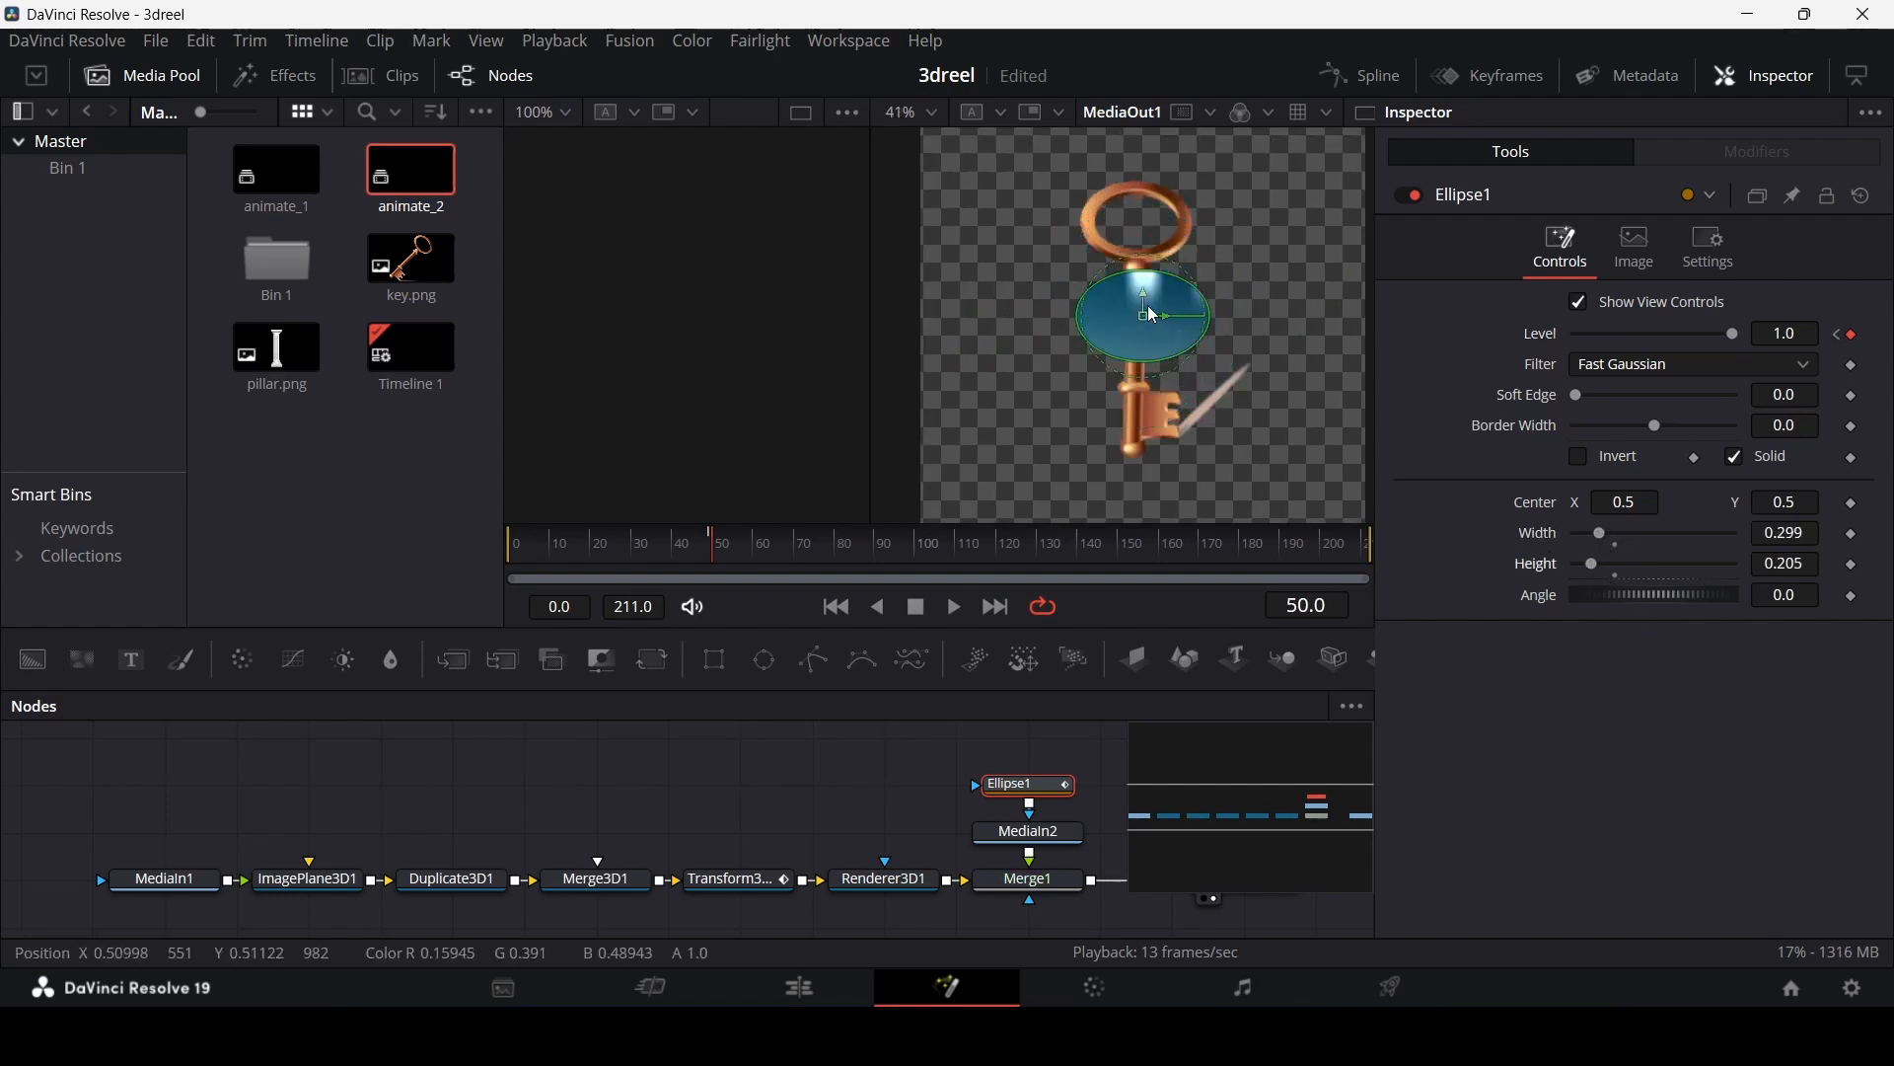
left_click_drag(1145, 304, 1146, 213)
scroll(1172, 227, "up", 3)
scroll(1167, 219, "up", 1)
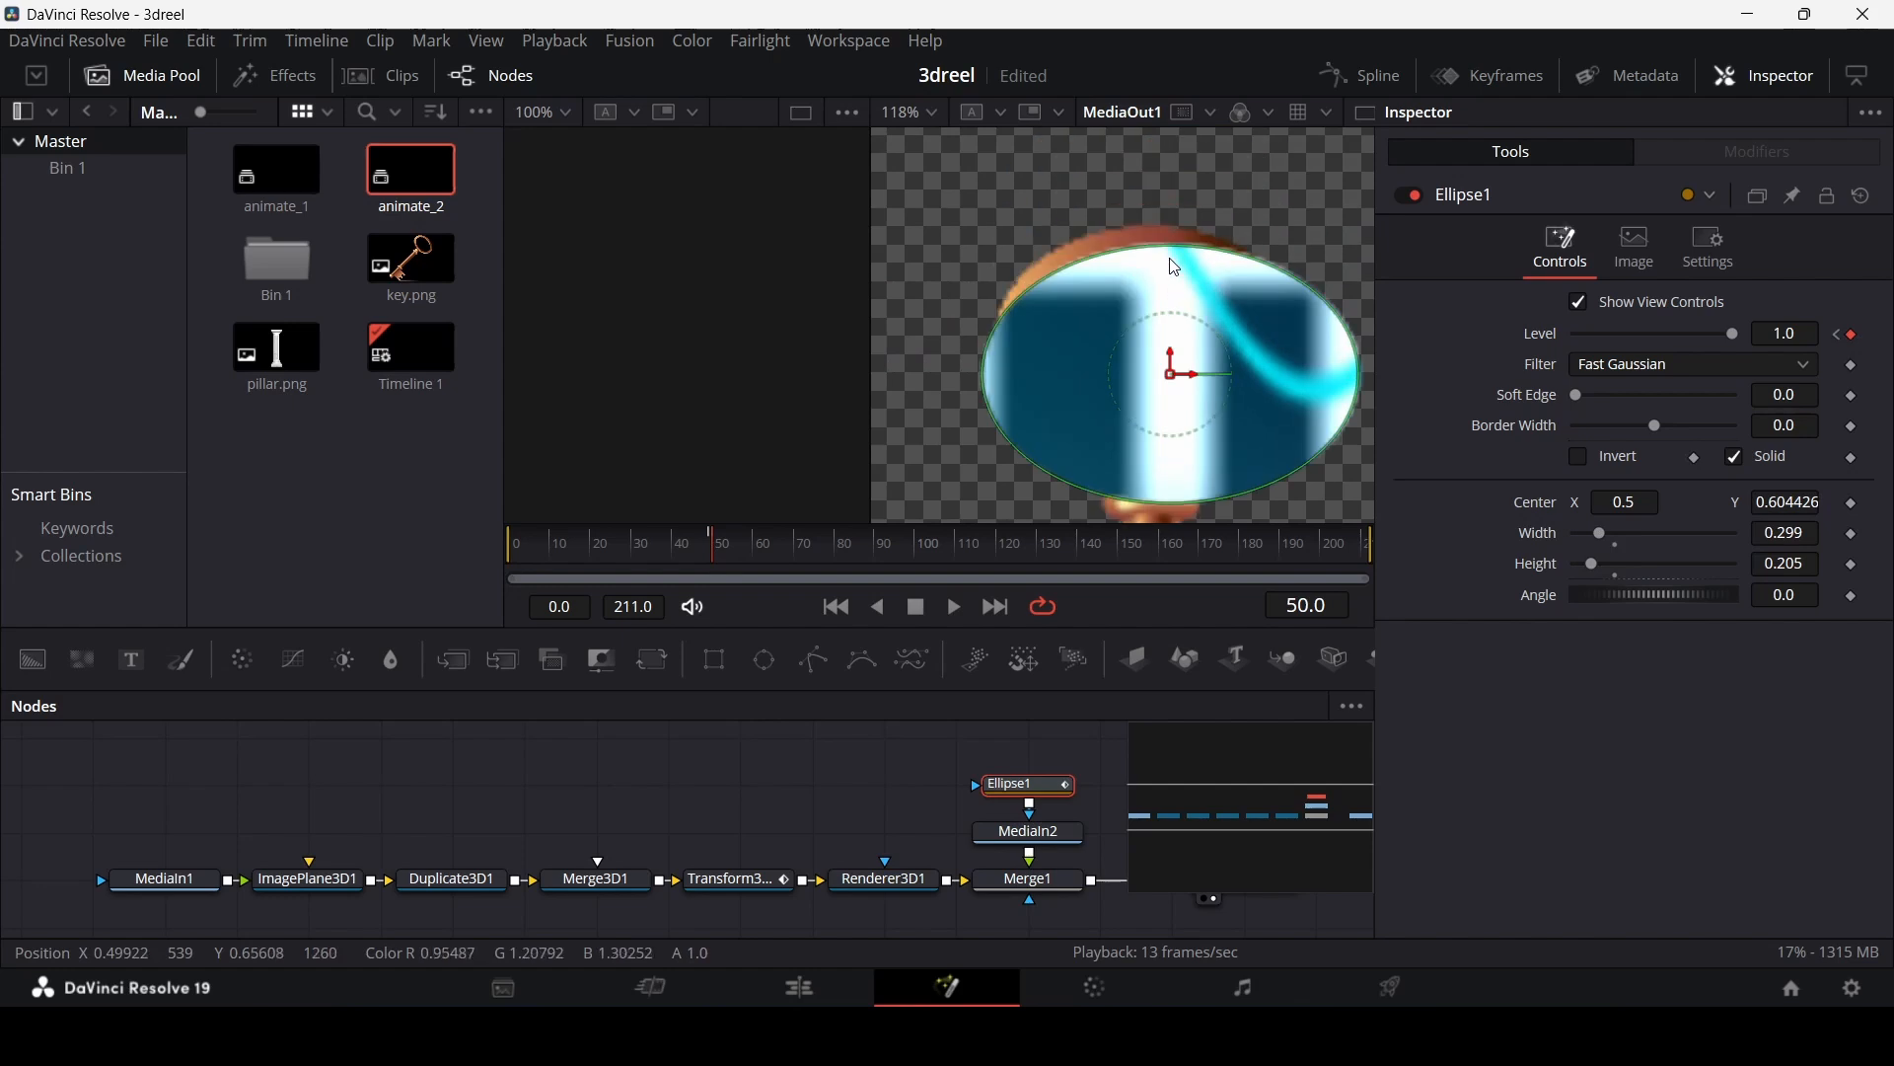
Step: Fit Ellipse1 inside the key's ring with width 0.184, height 0.135 and its center at about X 0.487, Y 0.620
left_click_drag(1809, 535, 1737, 558)
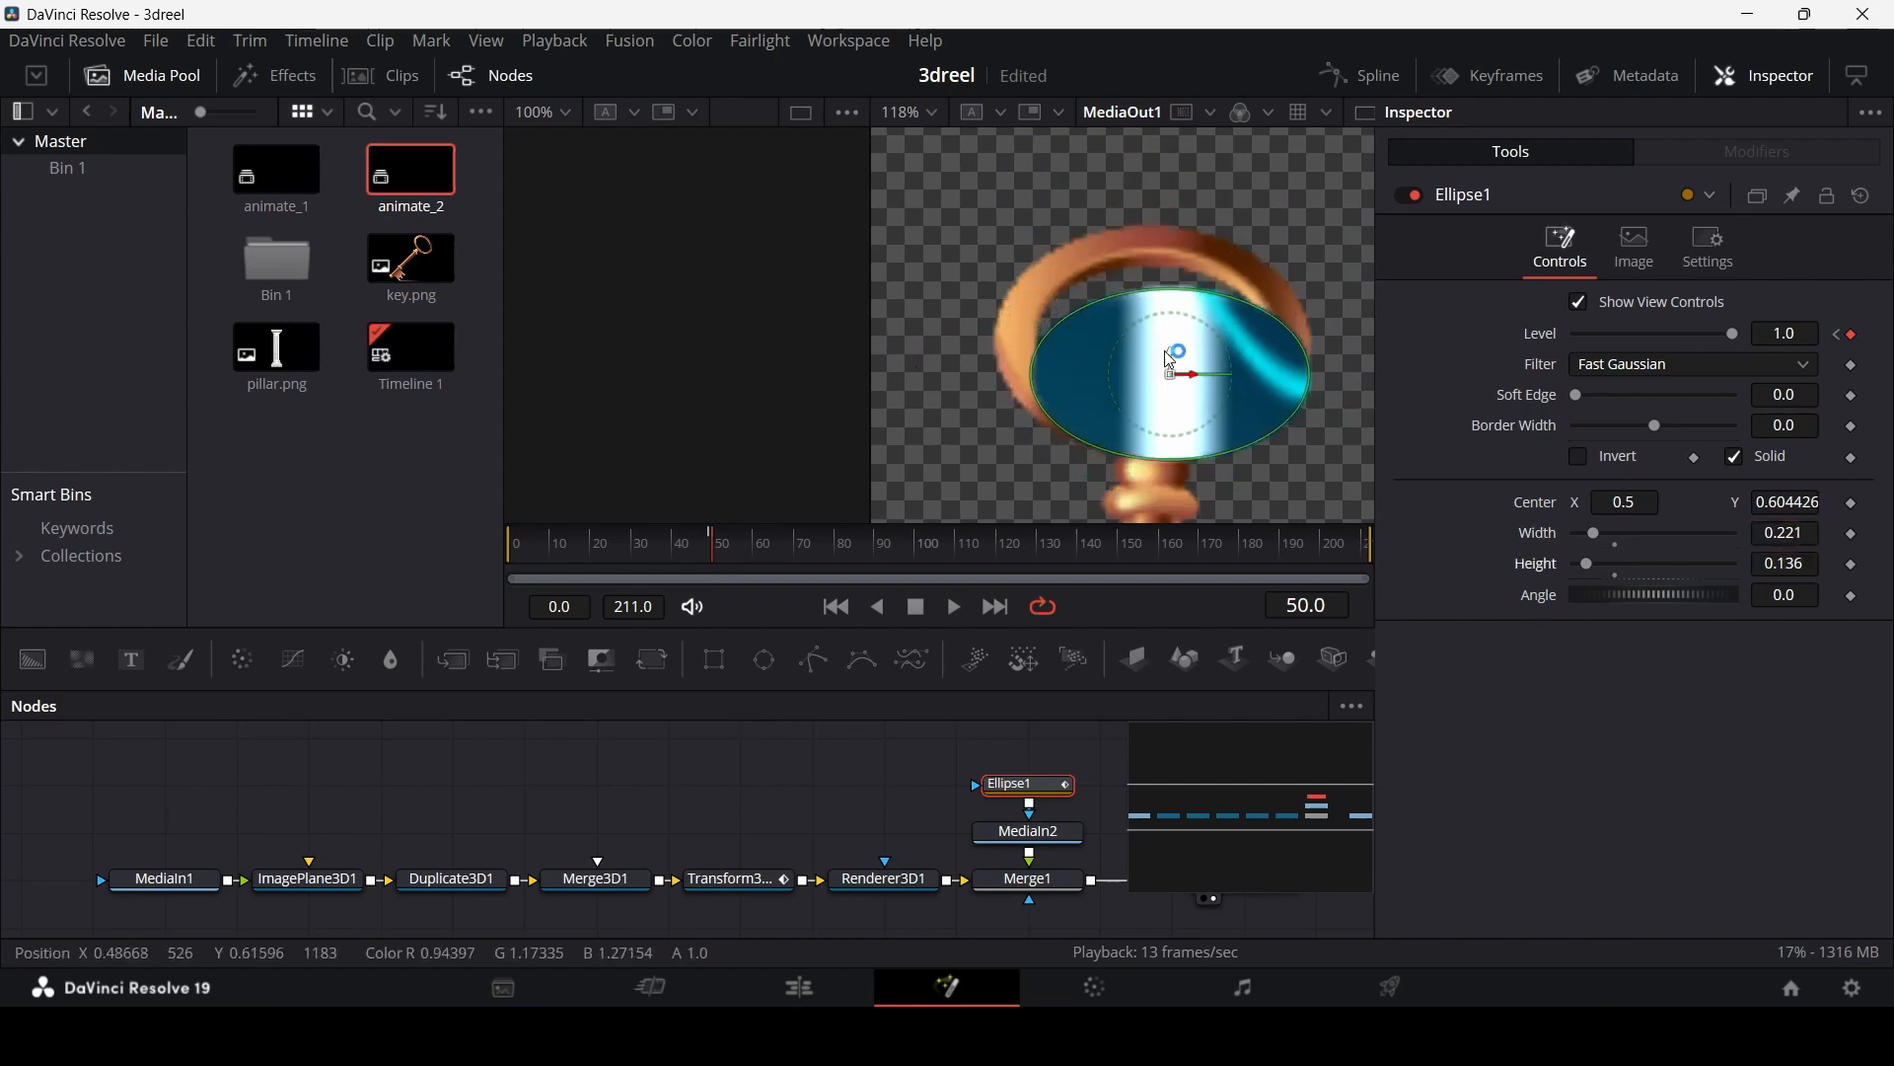
left_click_drag(1172, 373, 1173, 340)
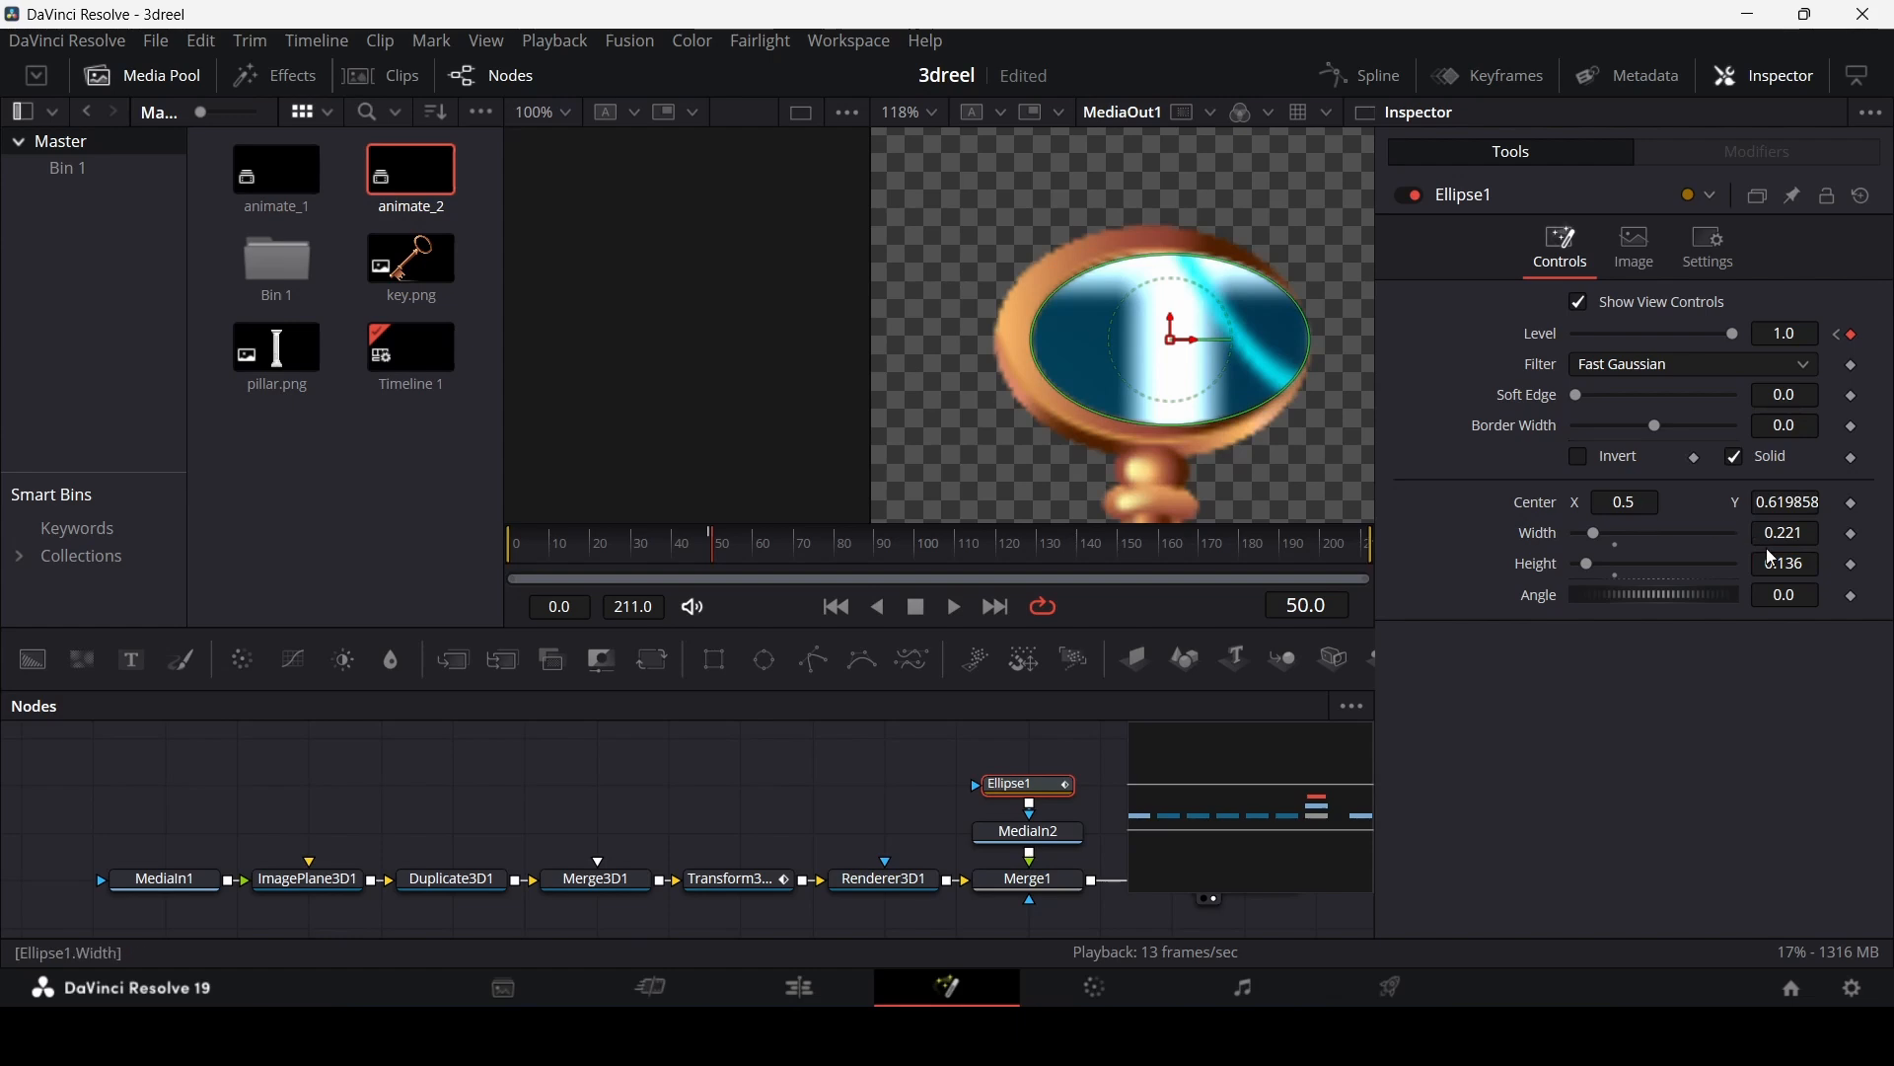
left_click_drag(1804, 563, 1761, 535)
left_click_drag(1188, 340, 1172, 339)
left_click(884, 814)
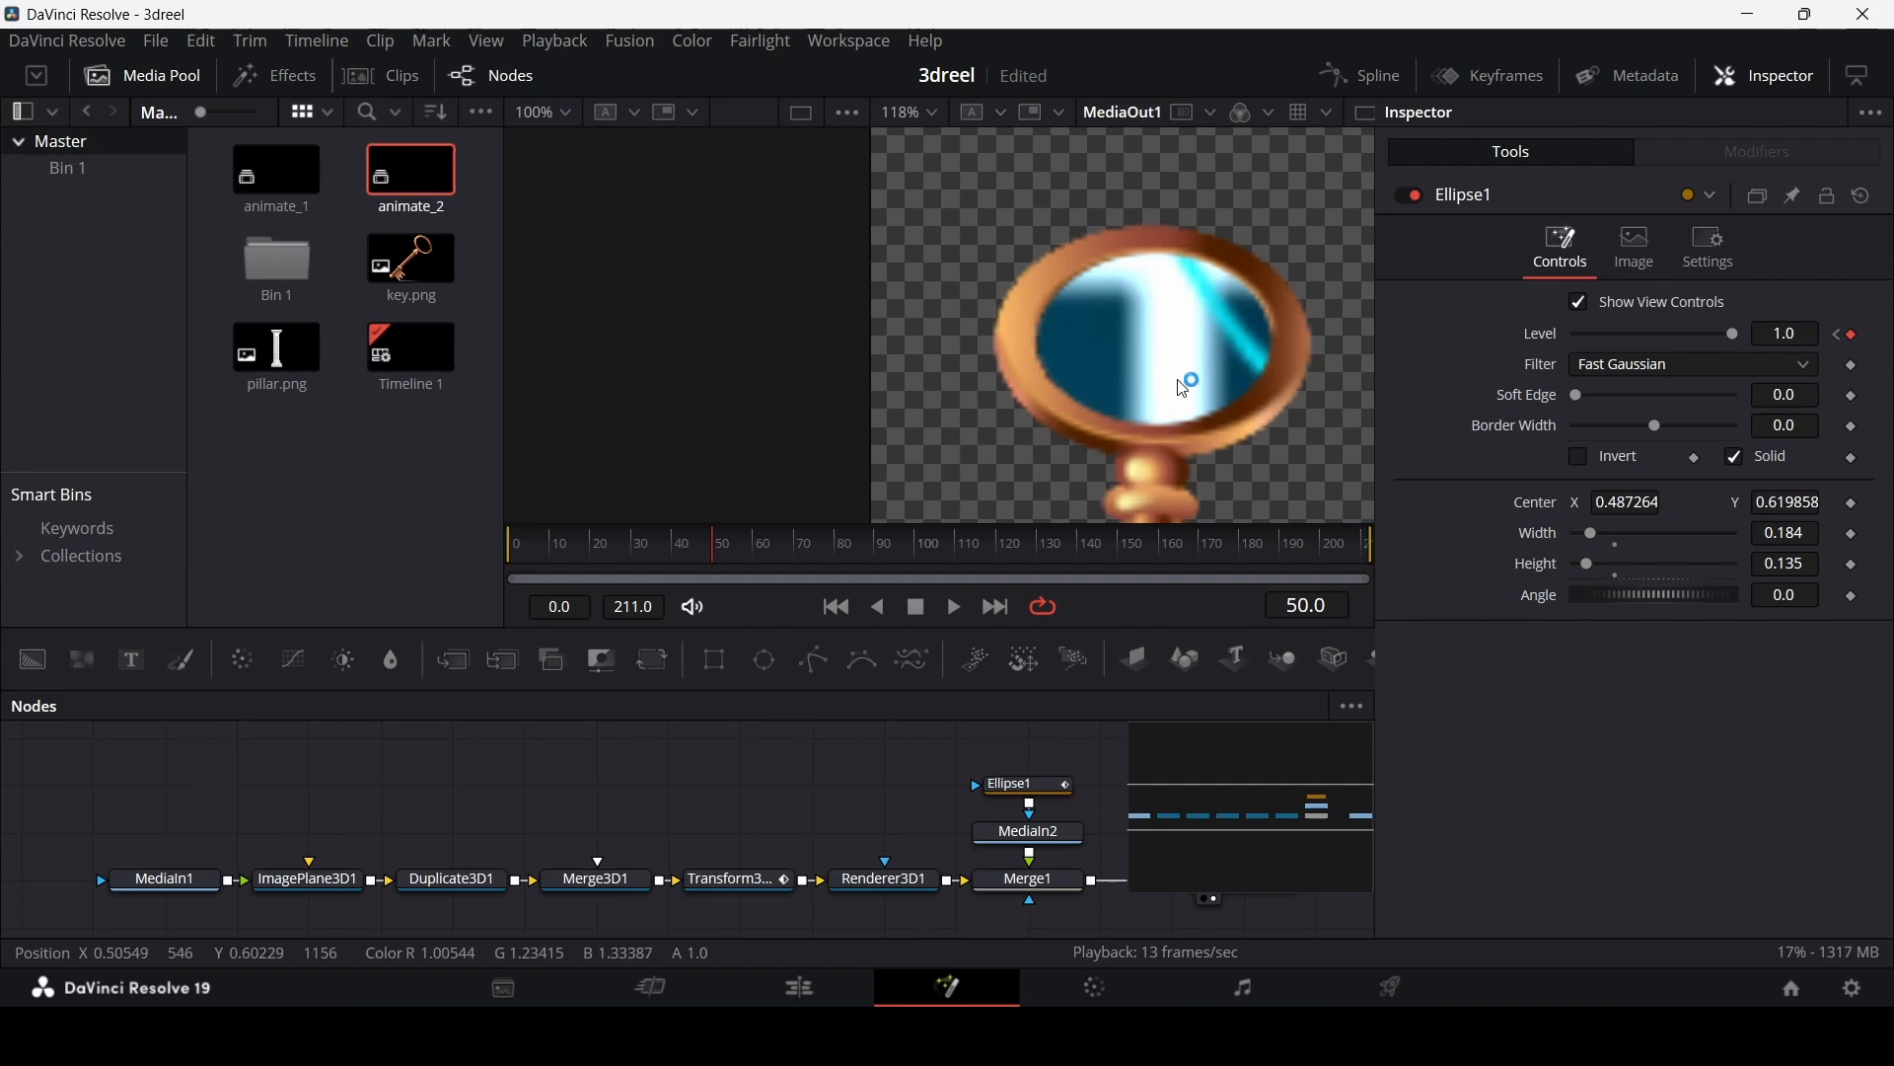
Step: Set Ellipse1's Soft Edge to 0.01 and scrub around frame 50 to check the mask's fit
left_click(1786, 395)
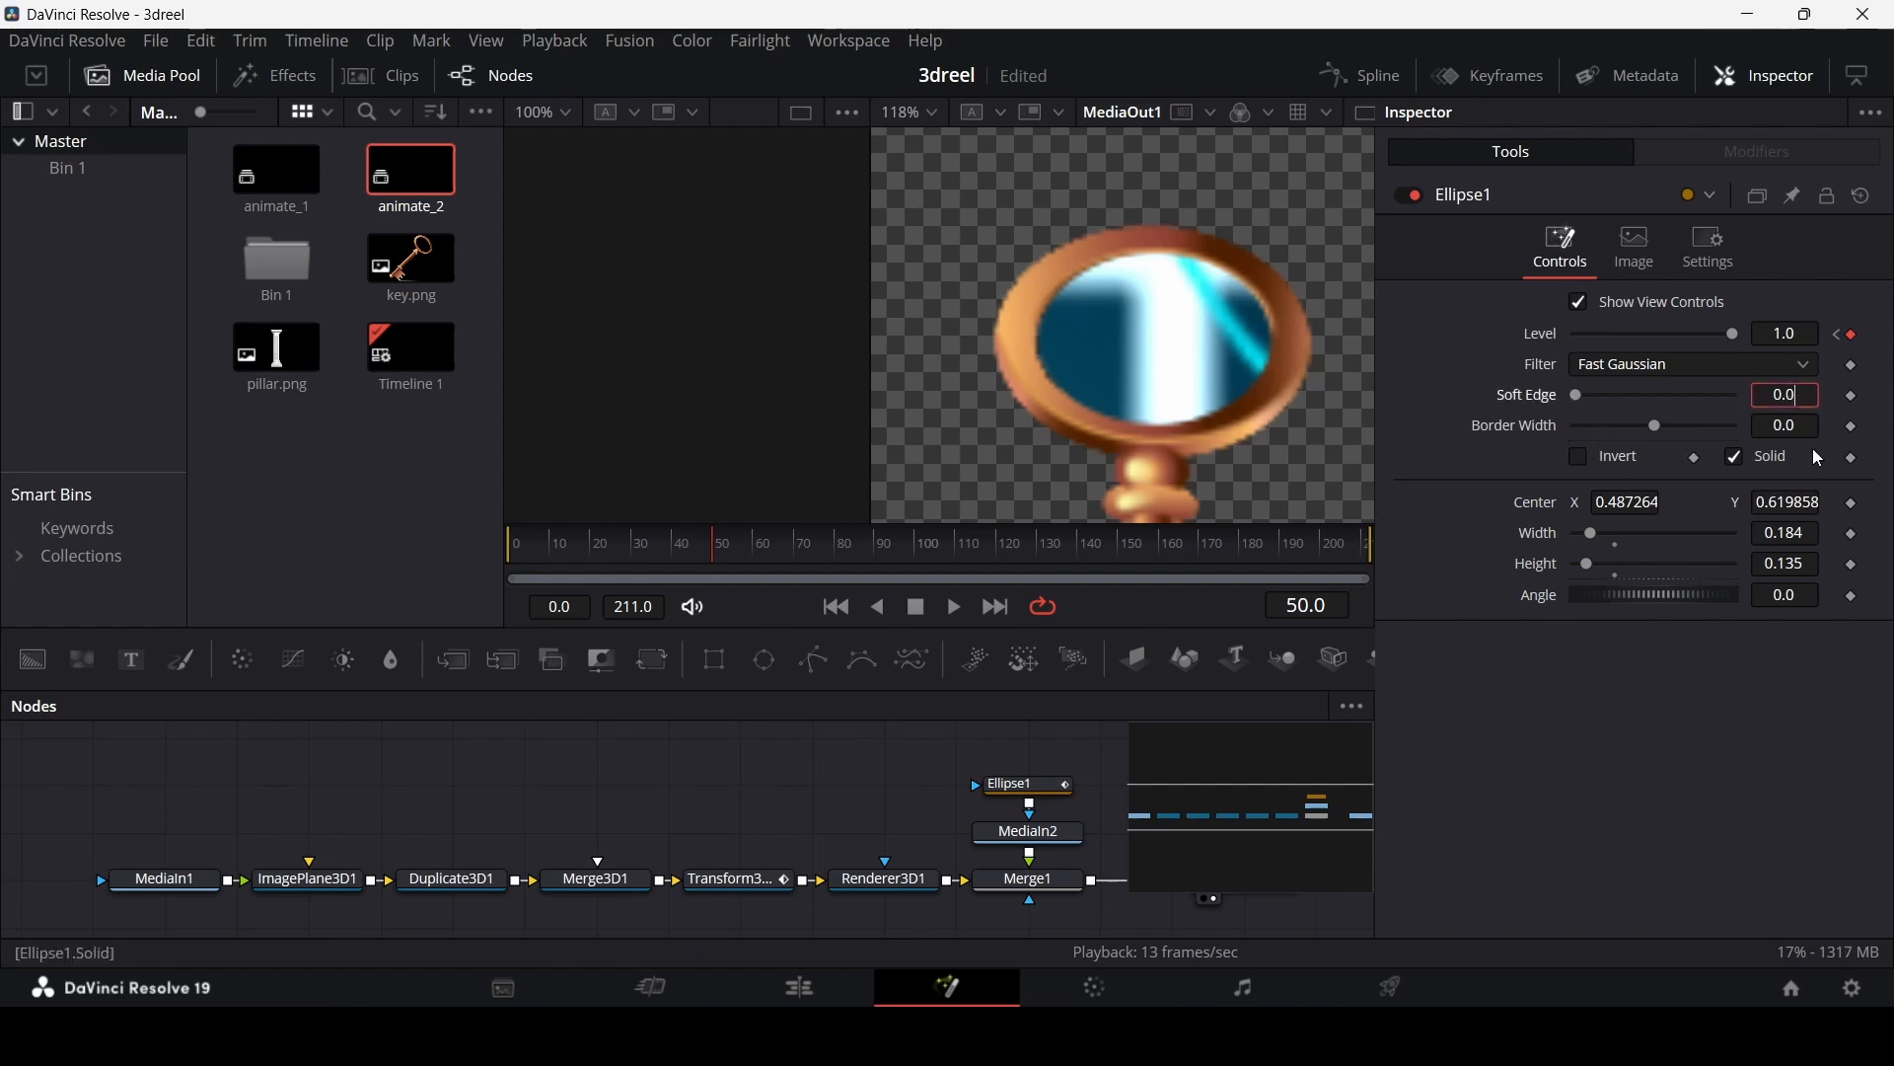
type("0.01")
key("Return")
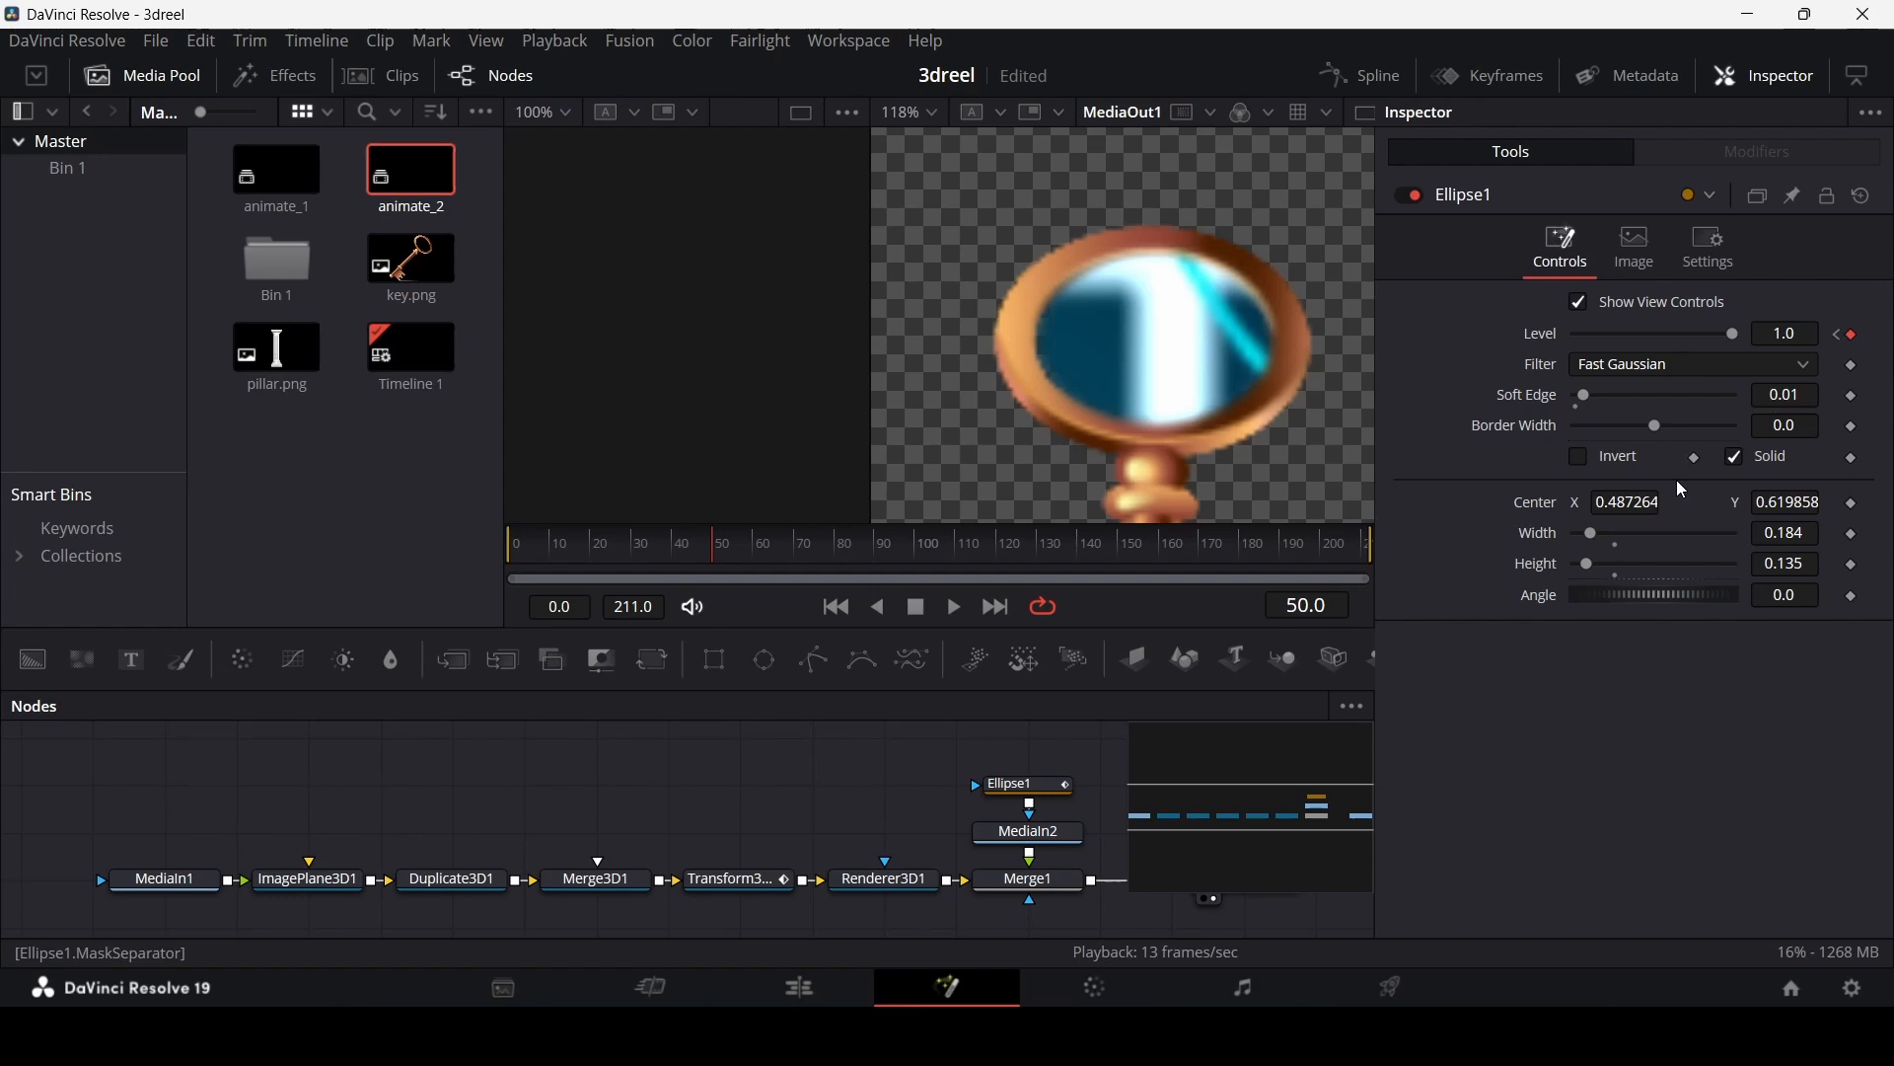
scroll(1137, 381, "down", 2)
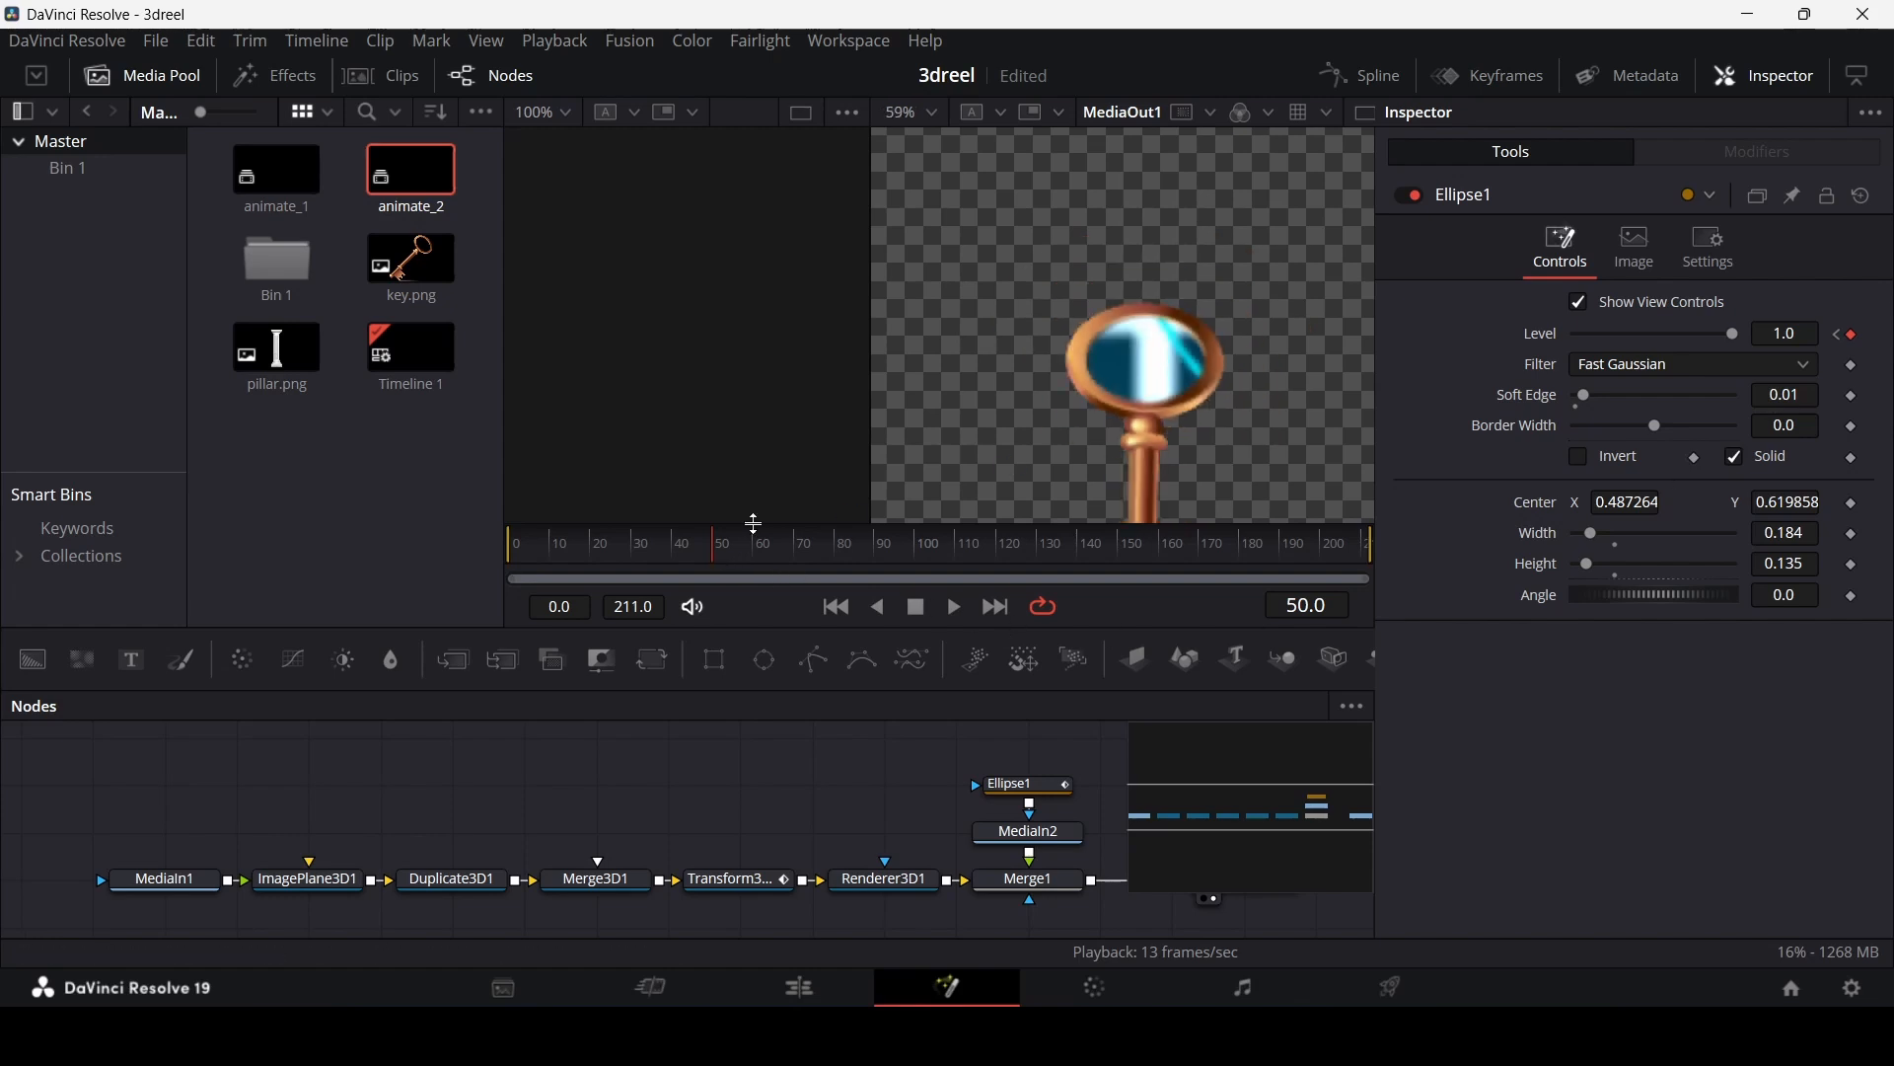
left_click(726, 543)
left_click_drag(716, 554, 713, 565)
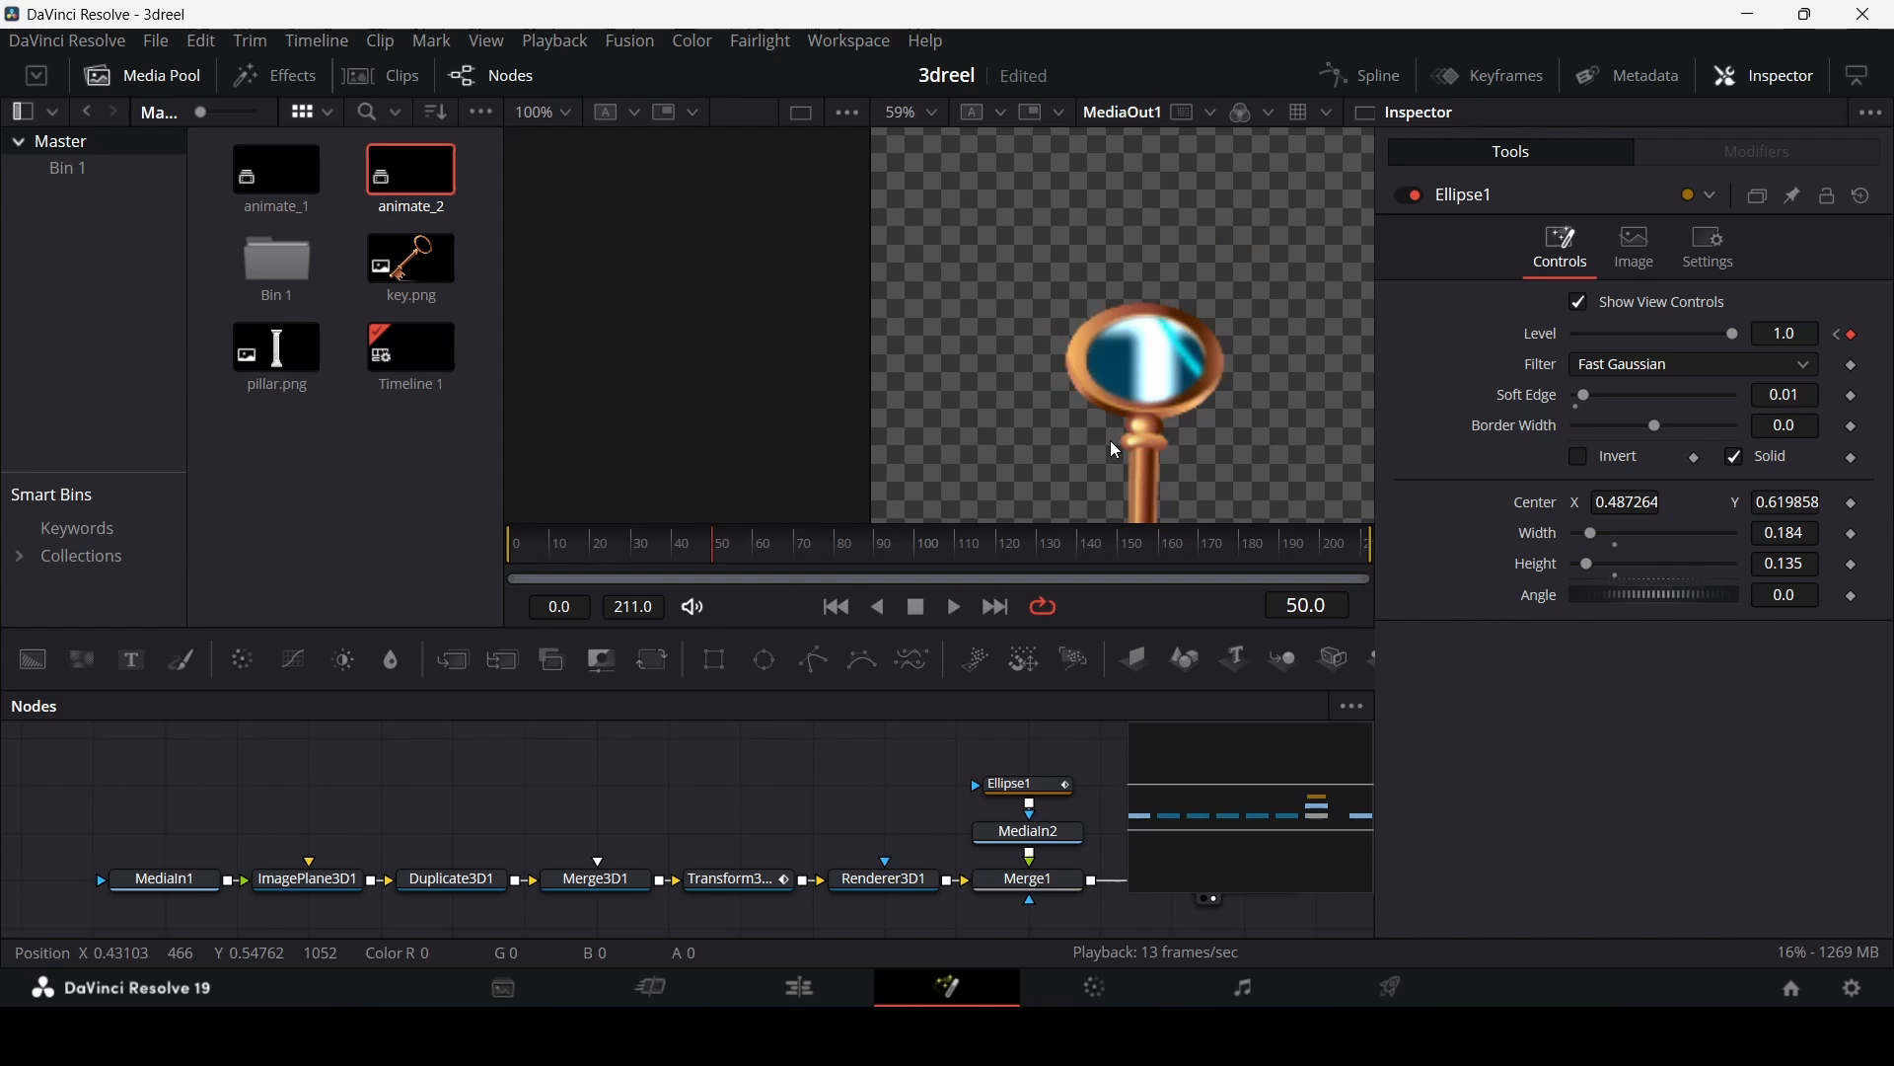
left_click_drag(793, 553, 714, 561)
Step: Widen Ellipse1 to 0.195 on frame 51 and compare its fit inside the key's ring on frame 50
key("Right")
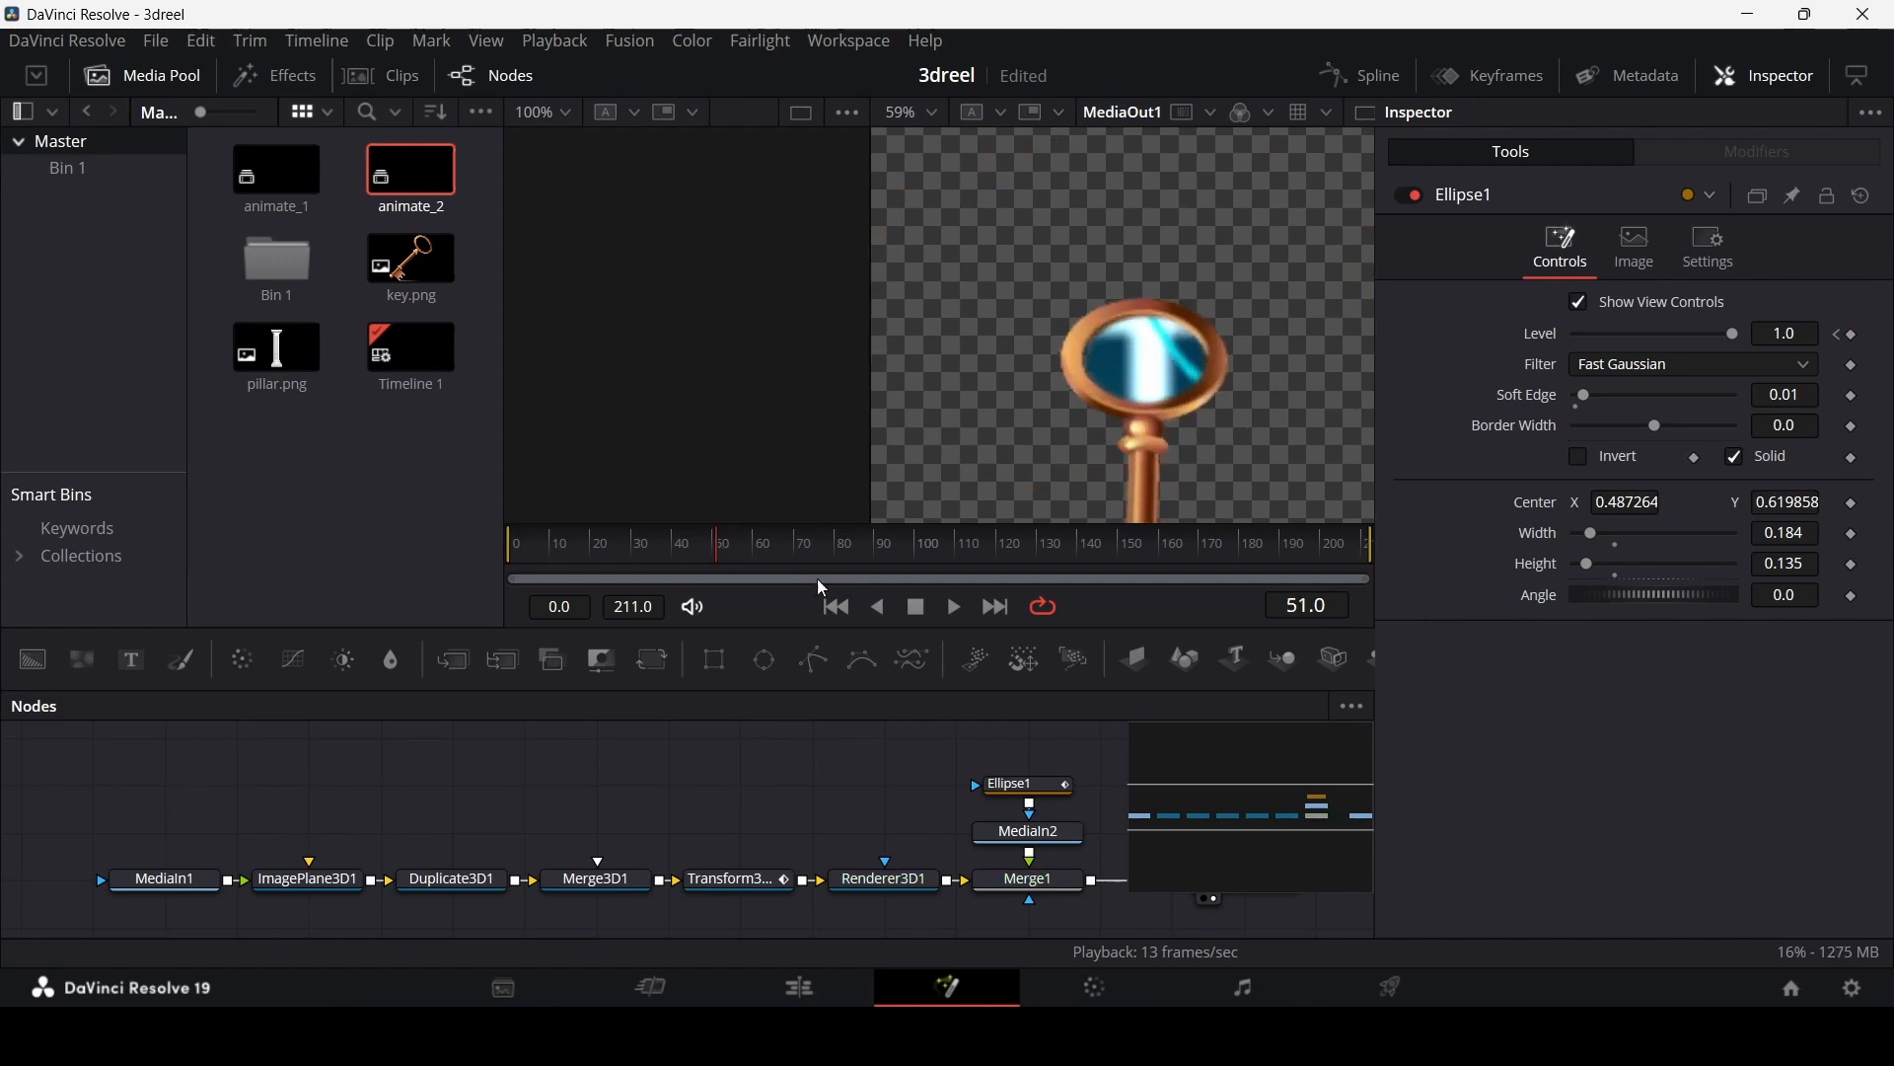
left_click(1057, 787)
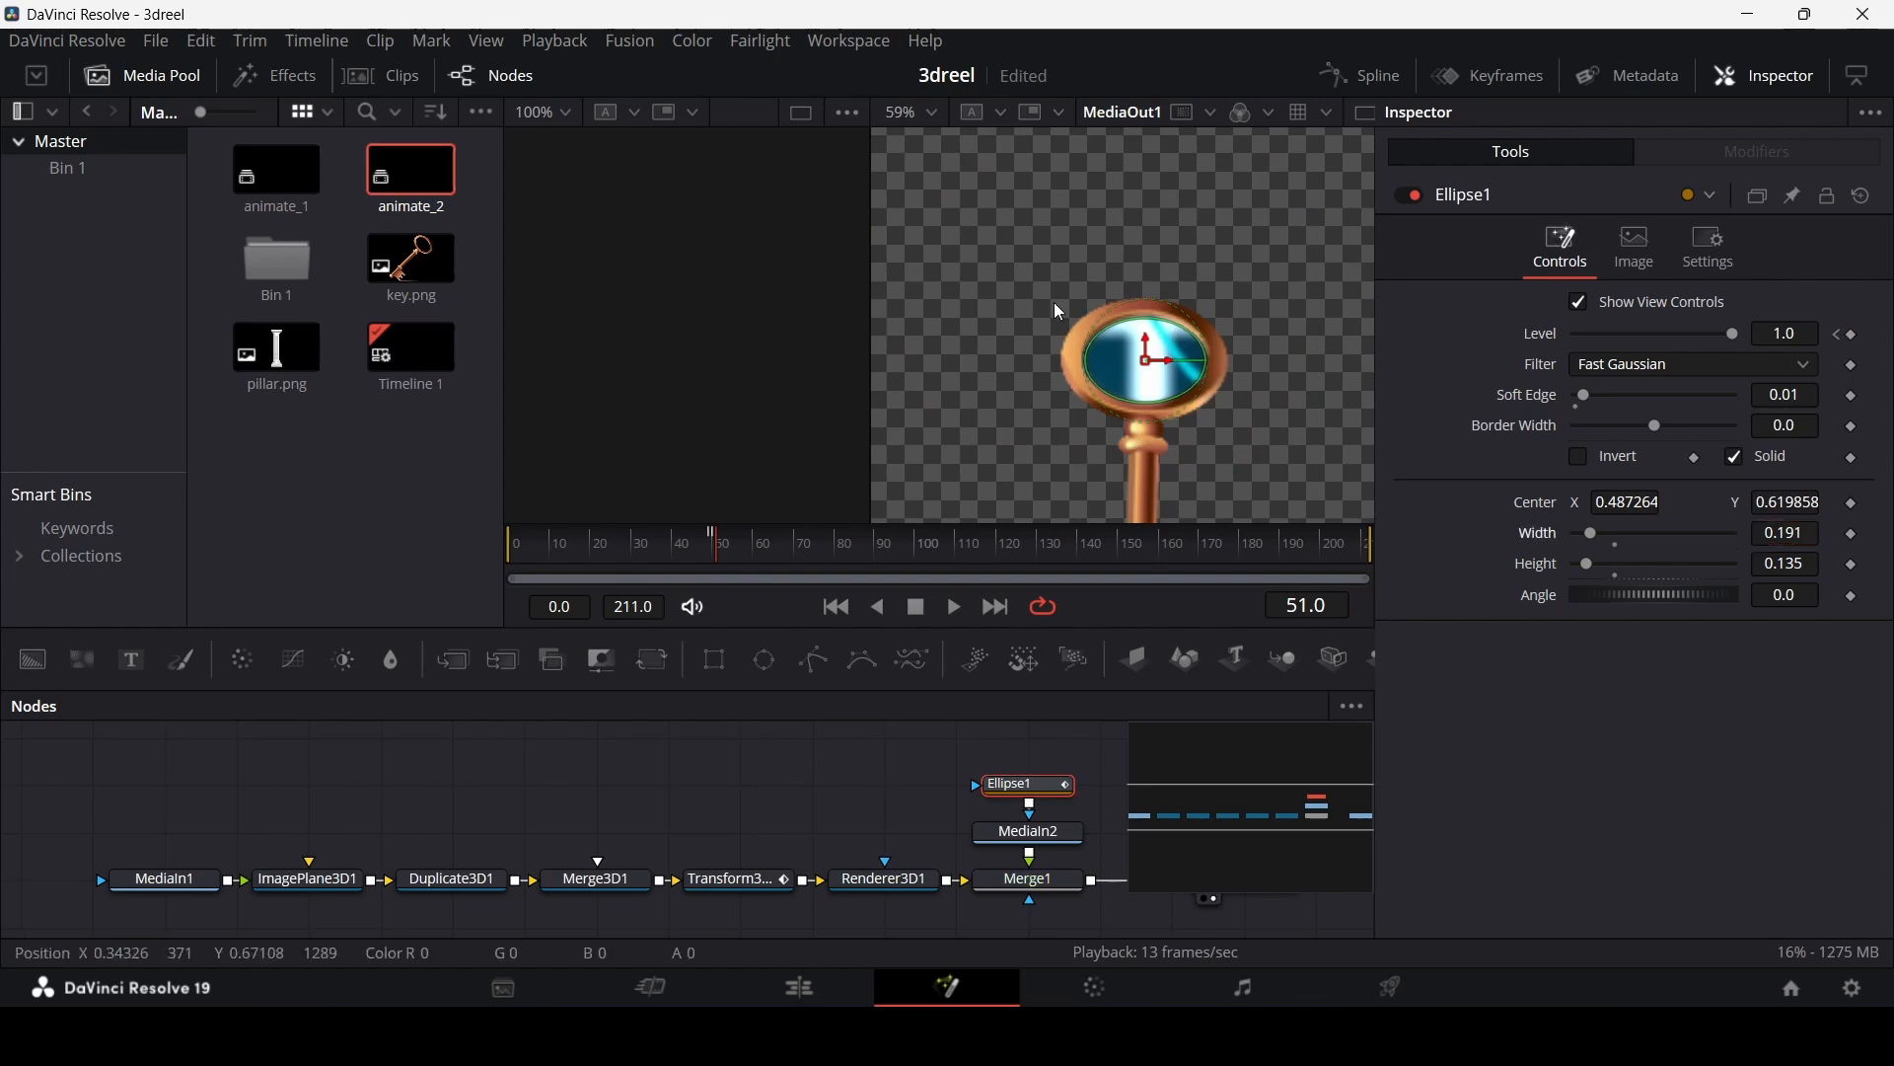
scroll(1105, 334, "up", 5)
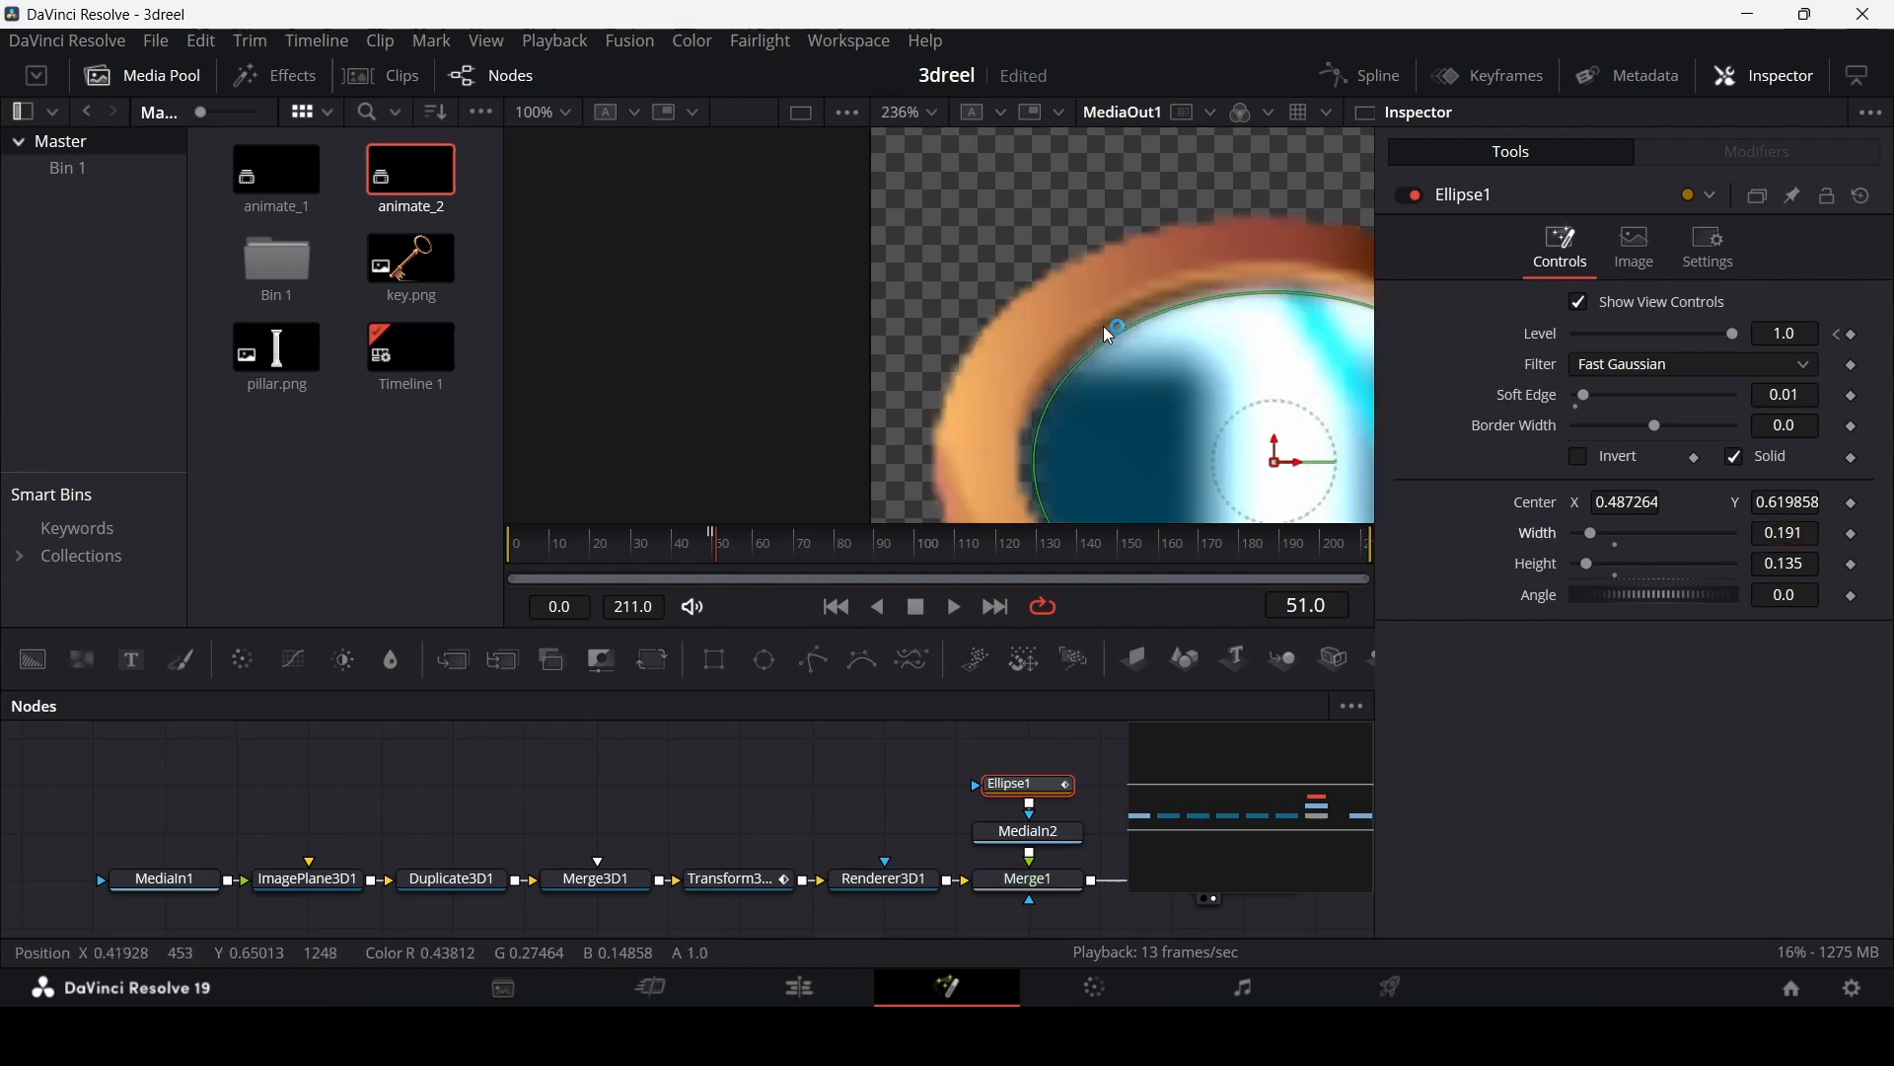
scroll(1105, 334, "down", 1)
left_click_drag(1781, 540, 1790, 541)
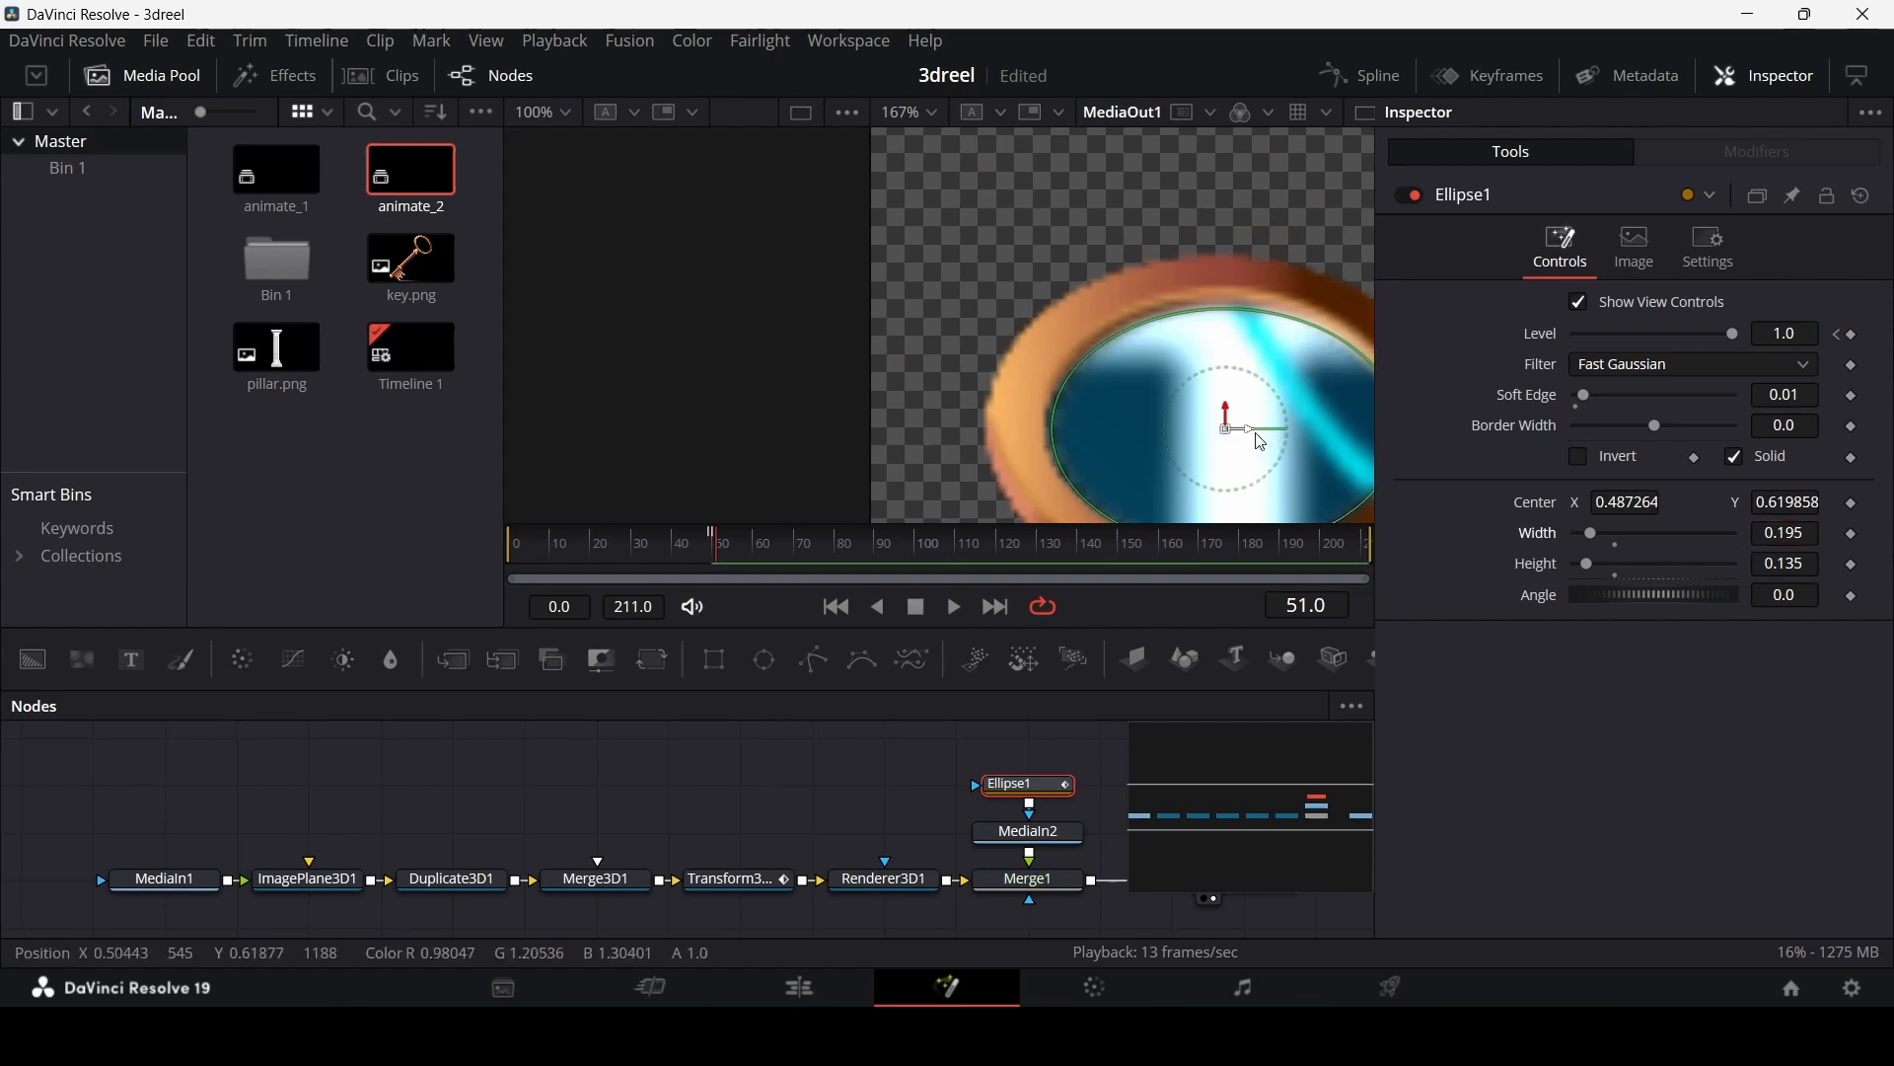
left_click(714, 548)
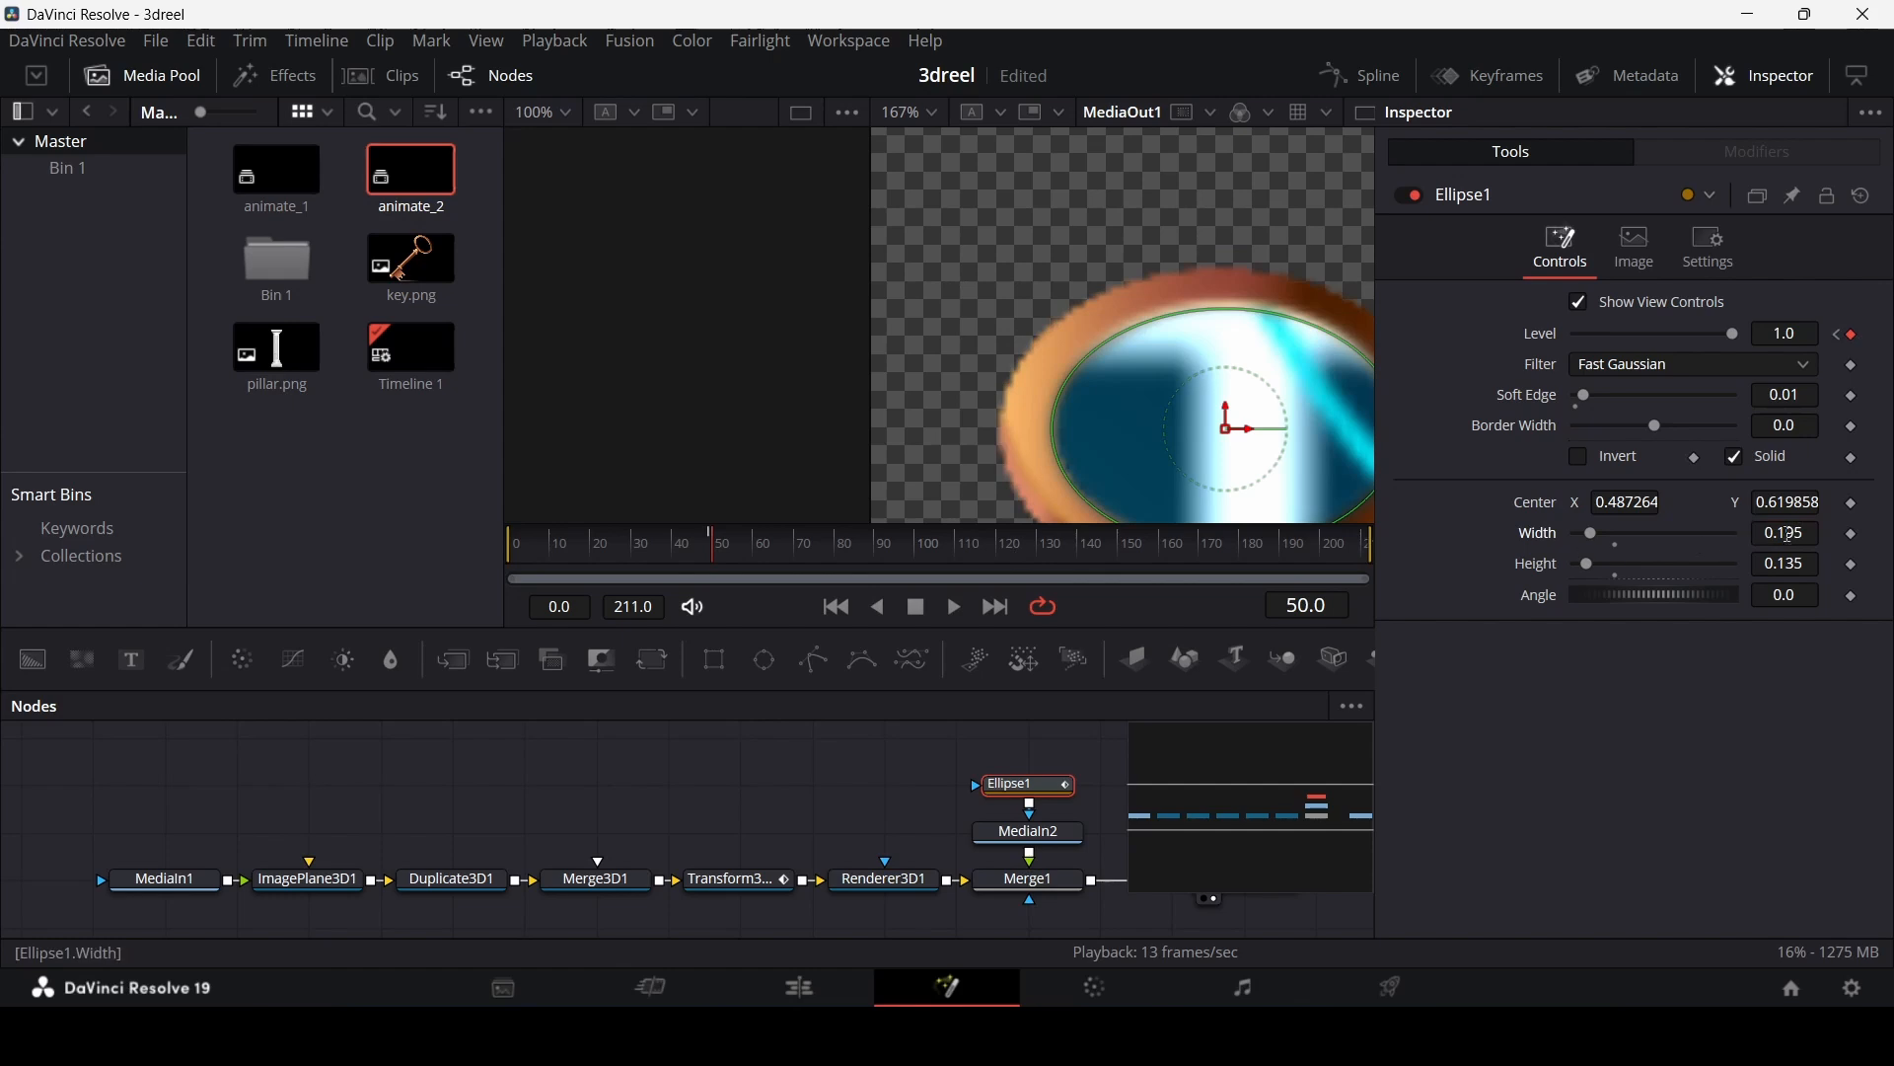
Step: On frame 50, keyframe Ellipse1's center and its height of 0.135 after inspecting the mask's fit in the ring
left_click(1853, 504)
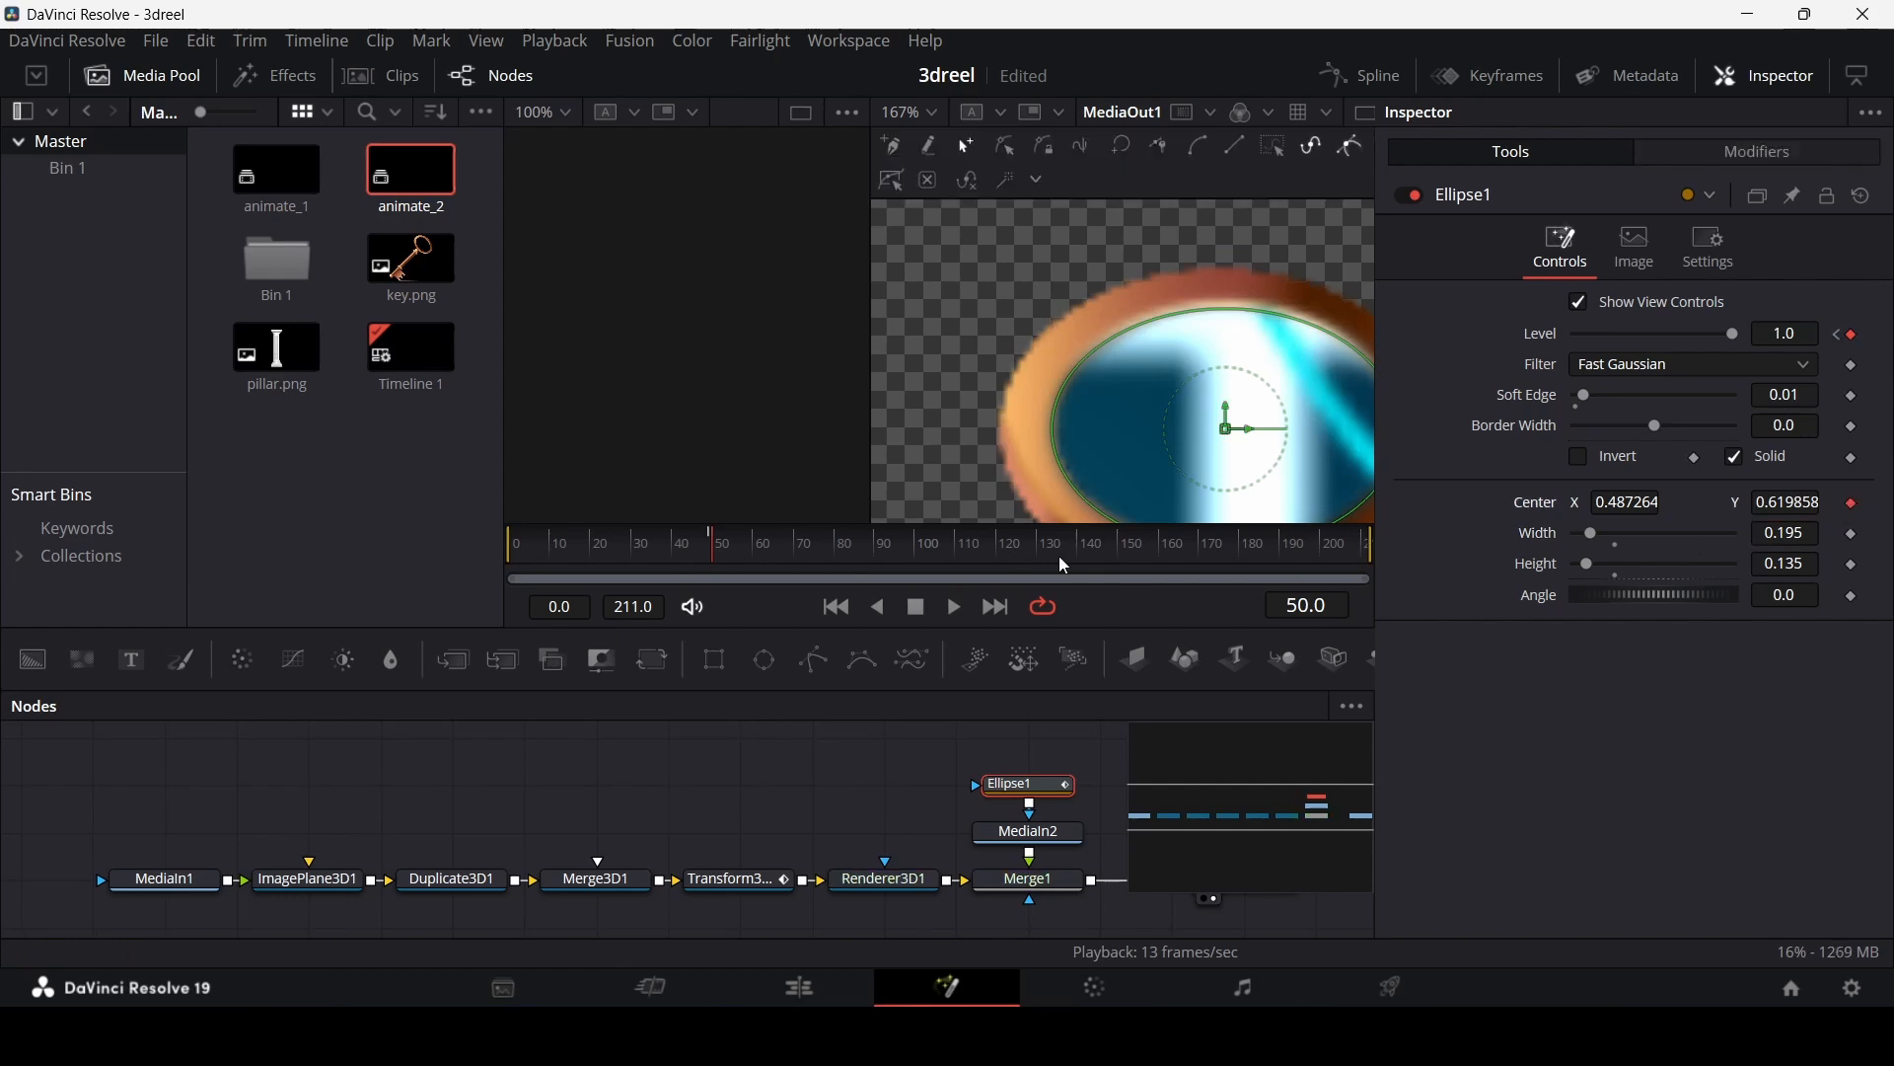
scroll(1194, 440, "down", 3)
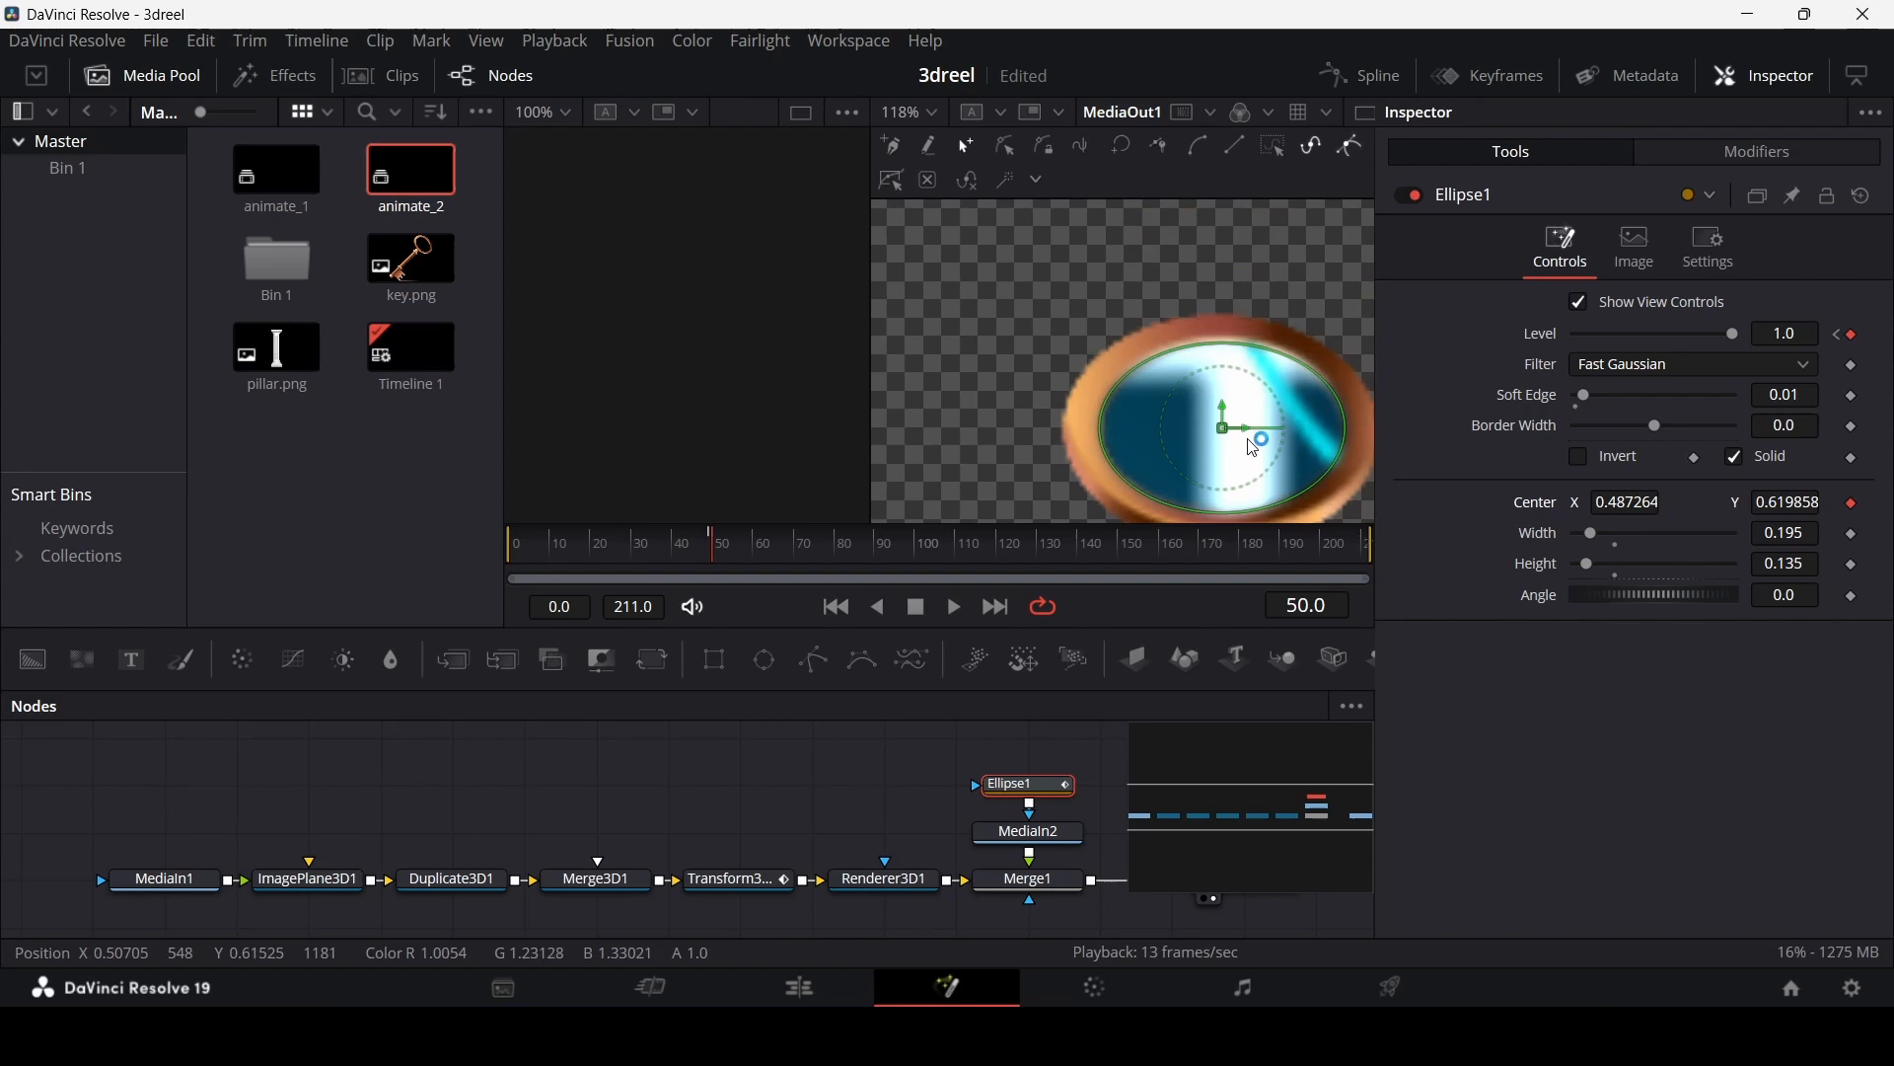
scroll(1250, 449, "up", 2)
scroll(1251, 450, "up", 1)
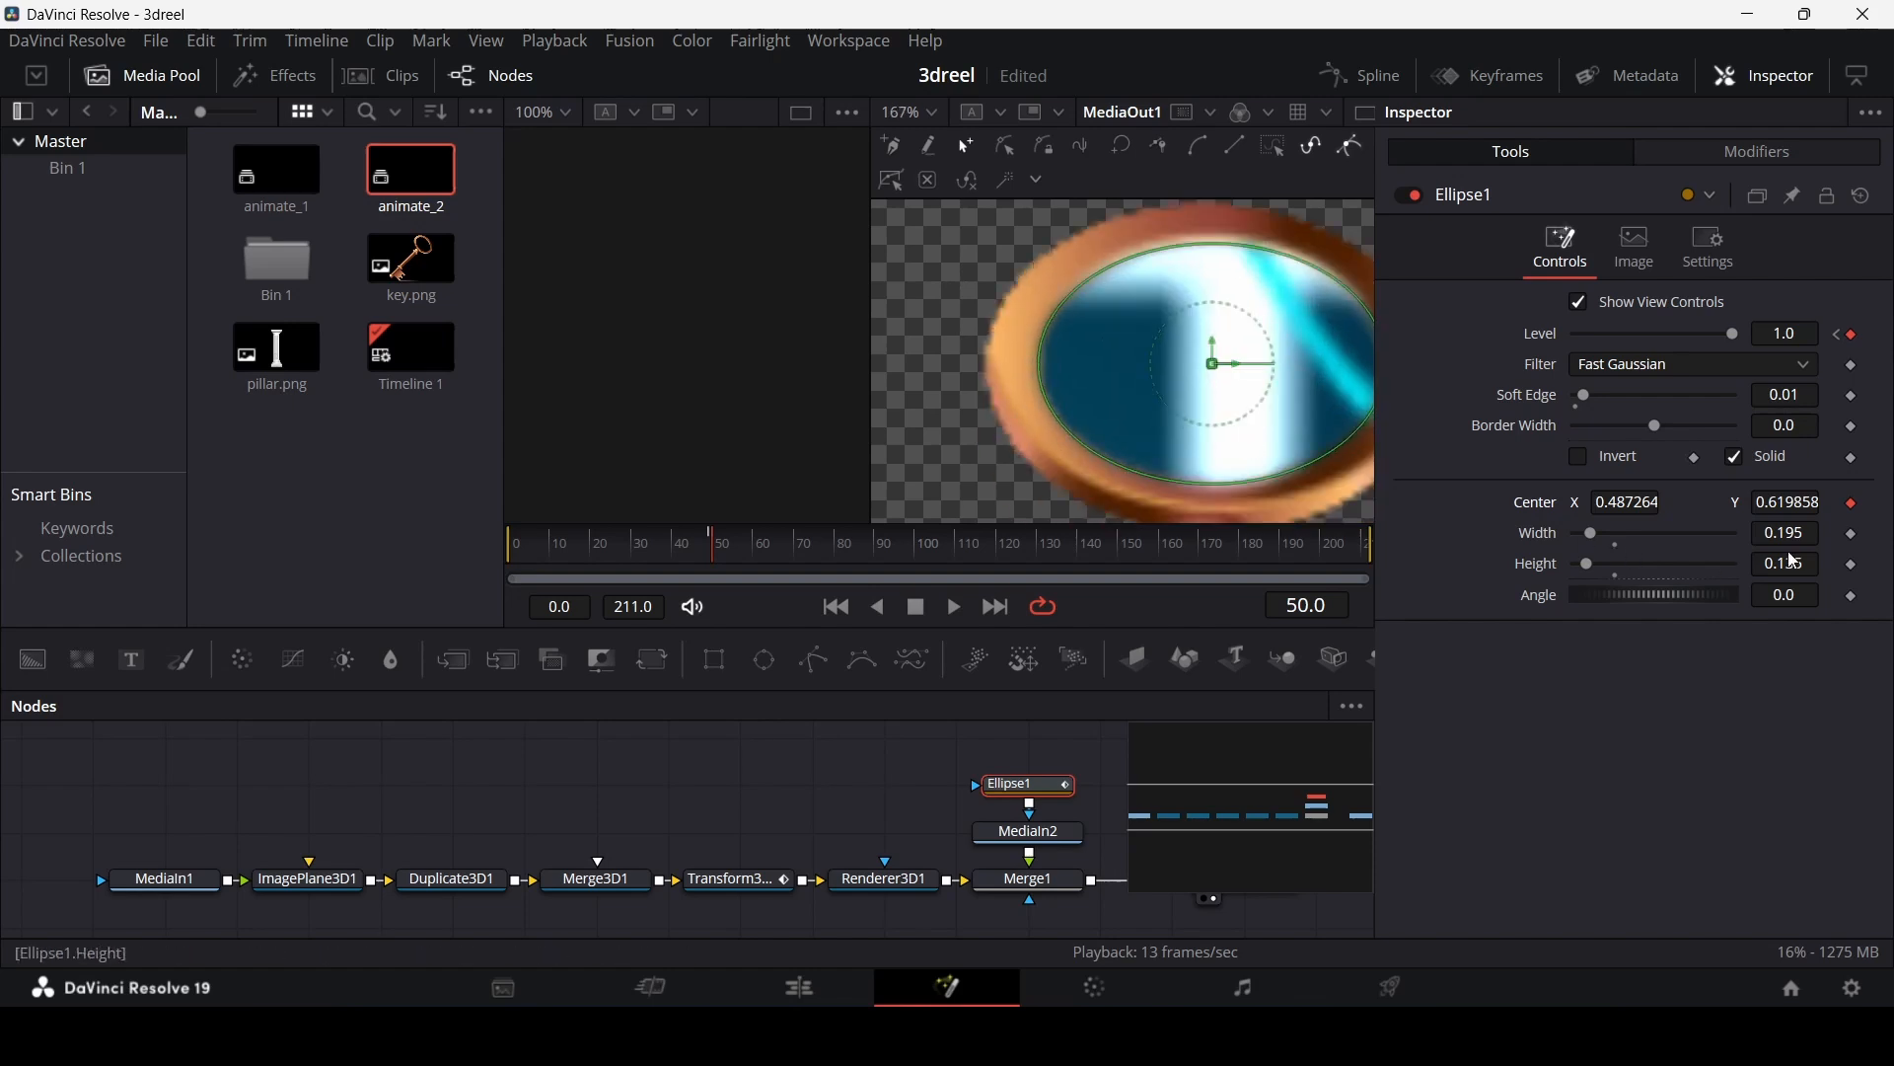
left_click(1853, 564)
Step: On frame 51, move Ellipse1's center to about X 0.483 and widen it to 0.199
key("Right")
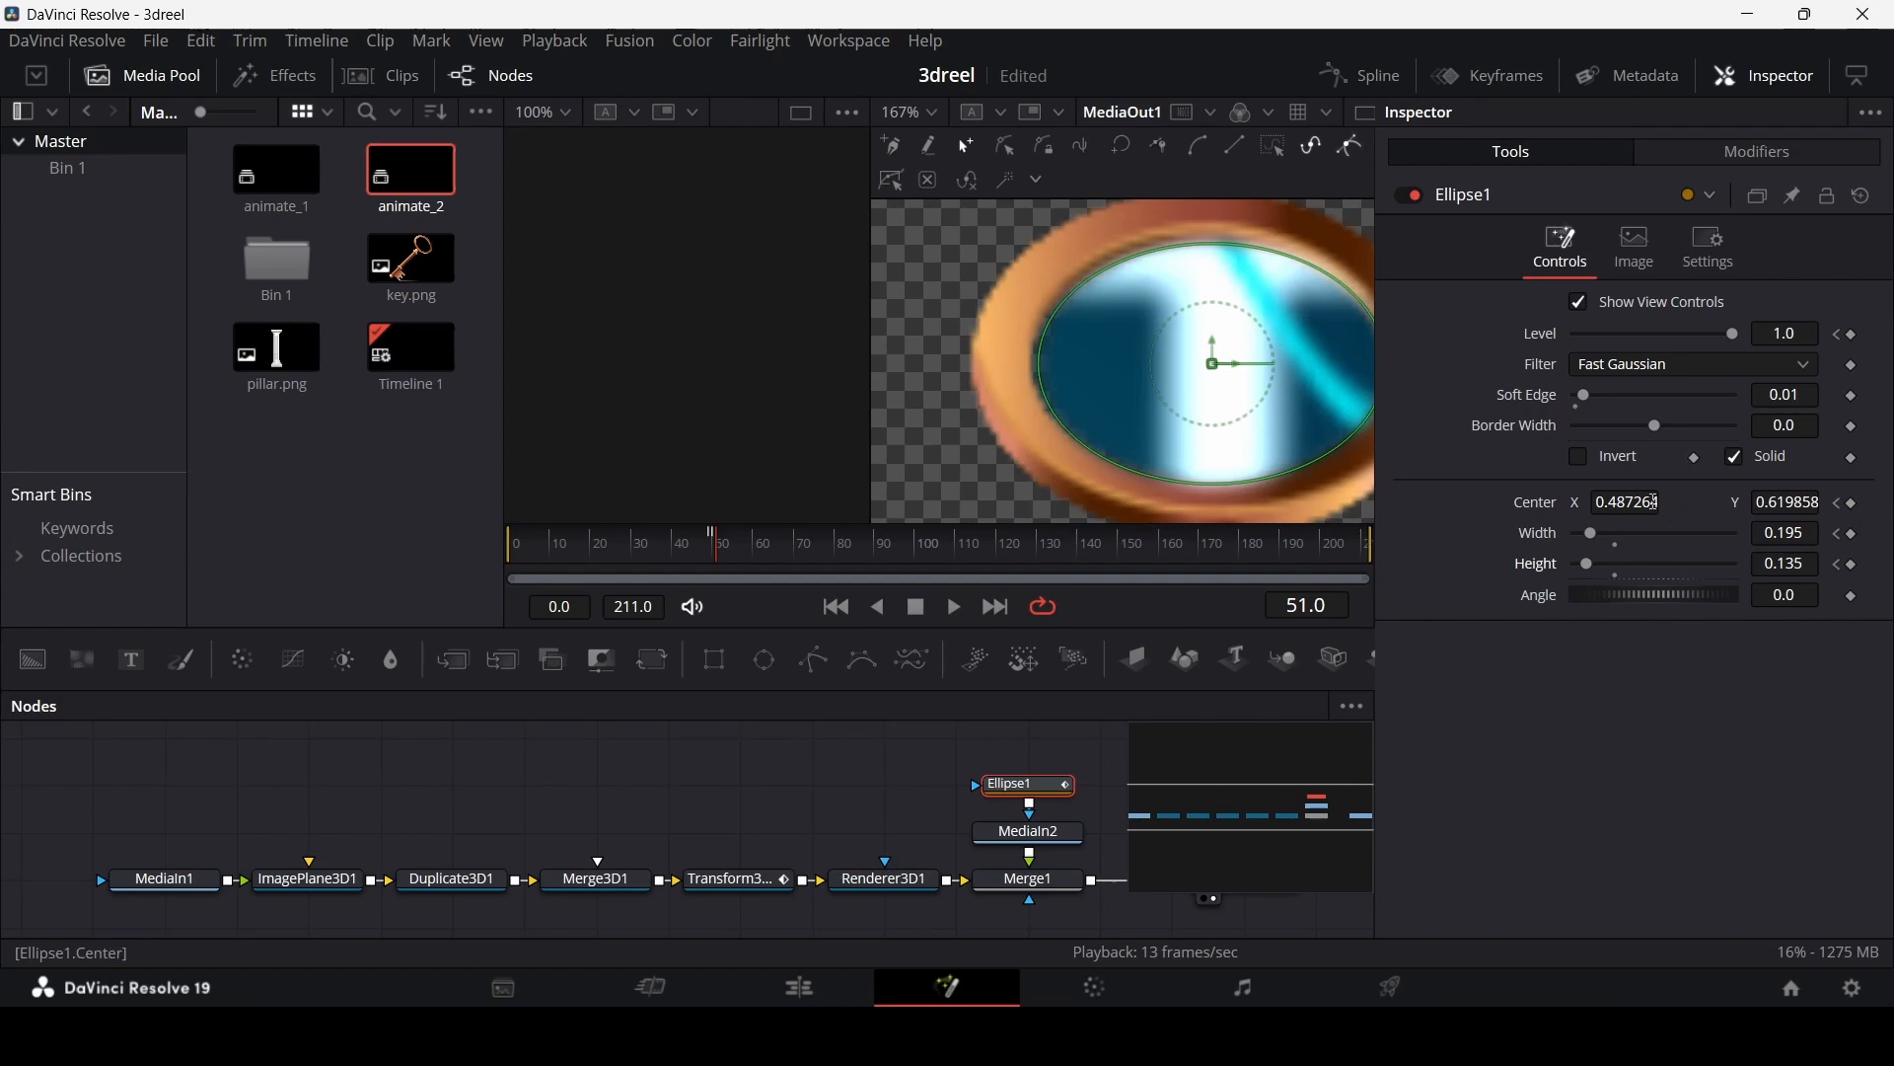
left_click_drag(1656, 502, 1647, 502)
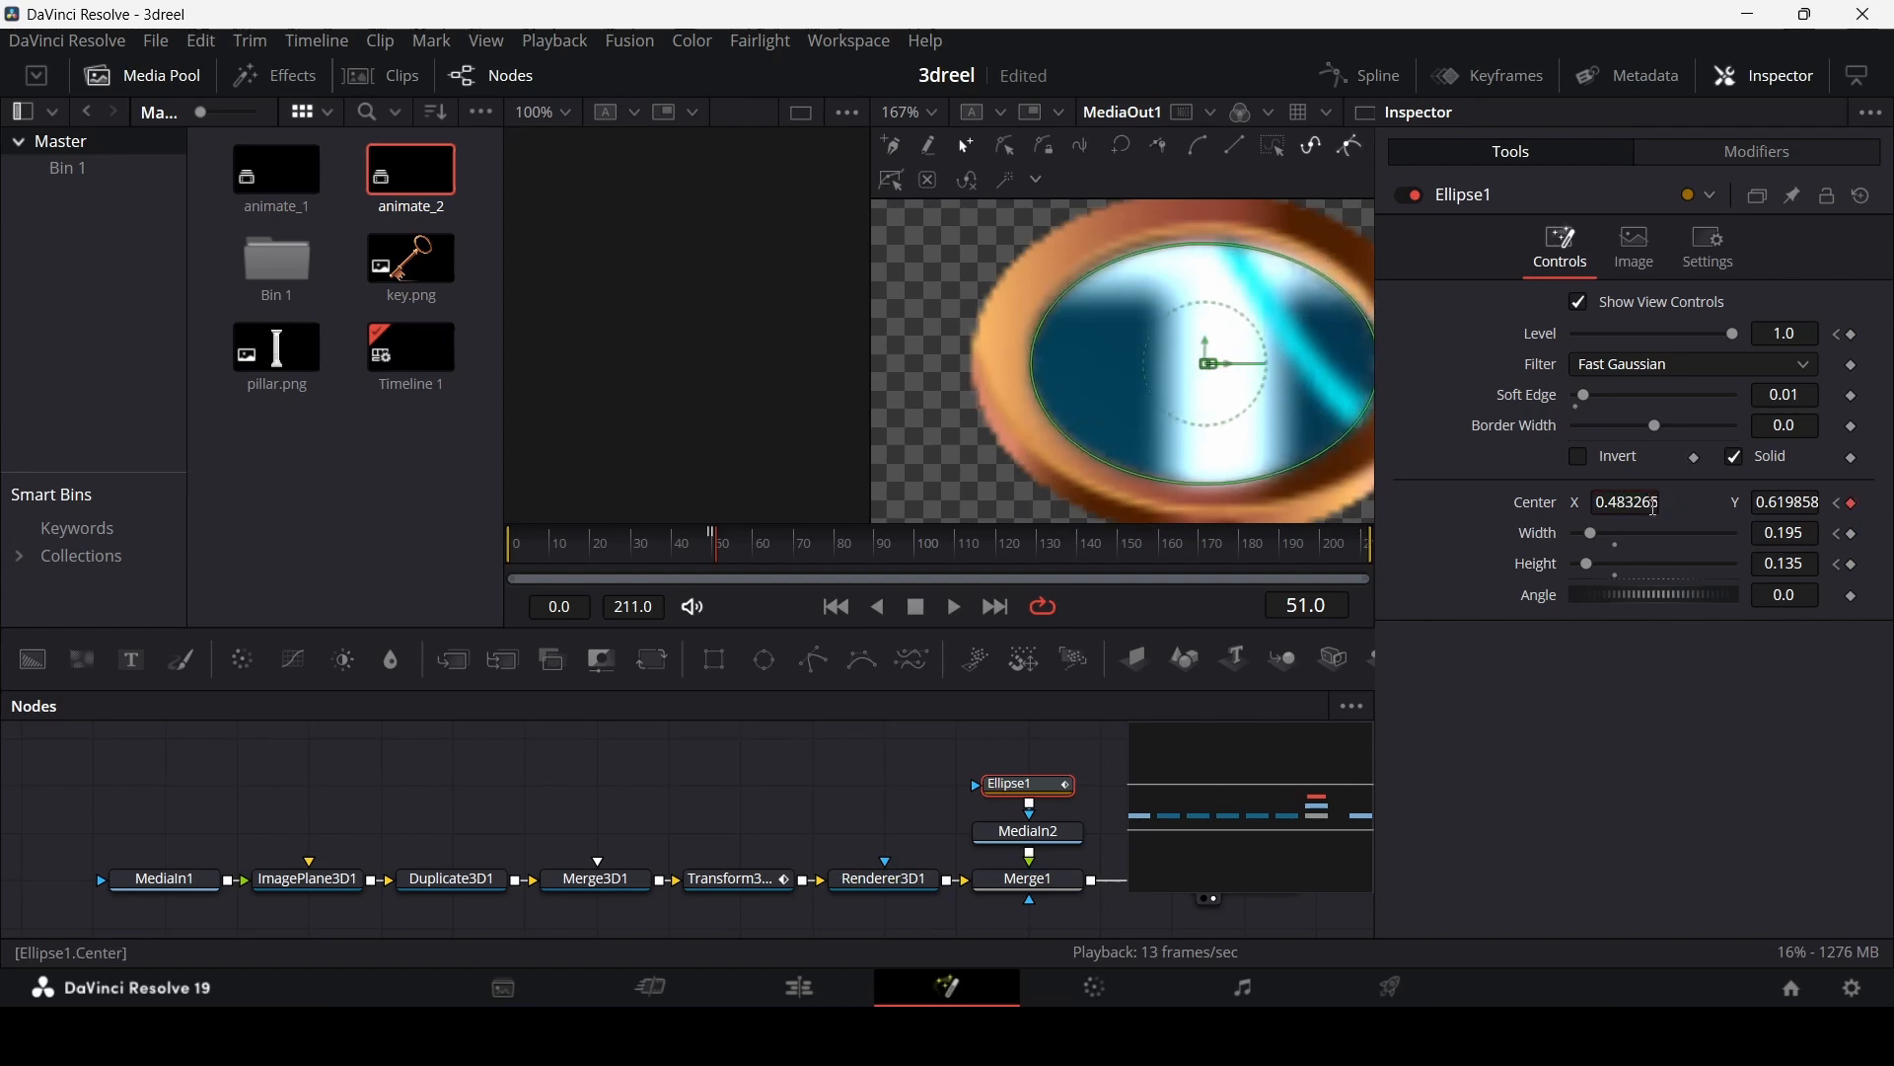
left_click_drag(1803, 541, 1811, 540)
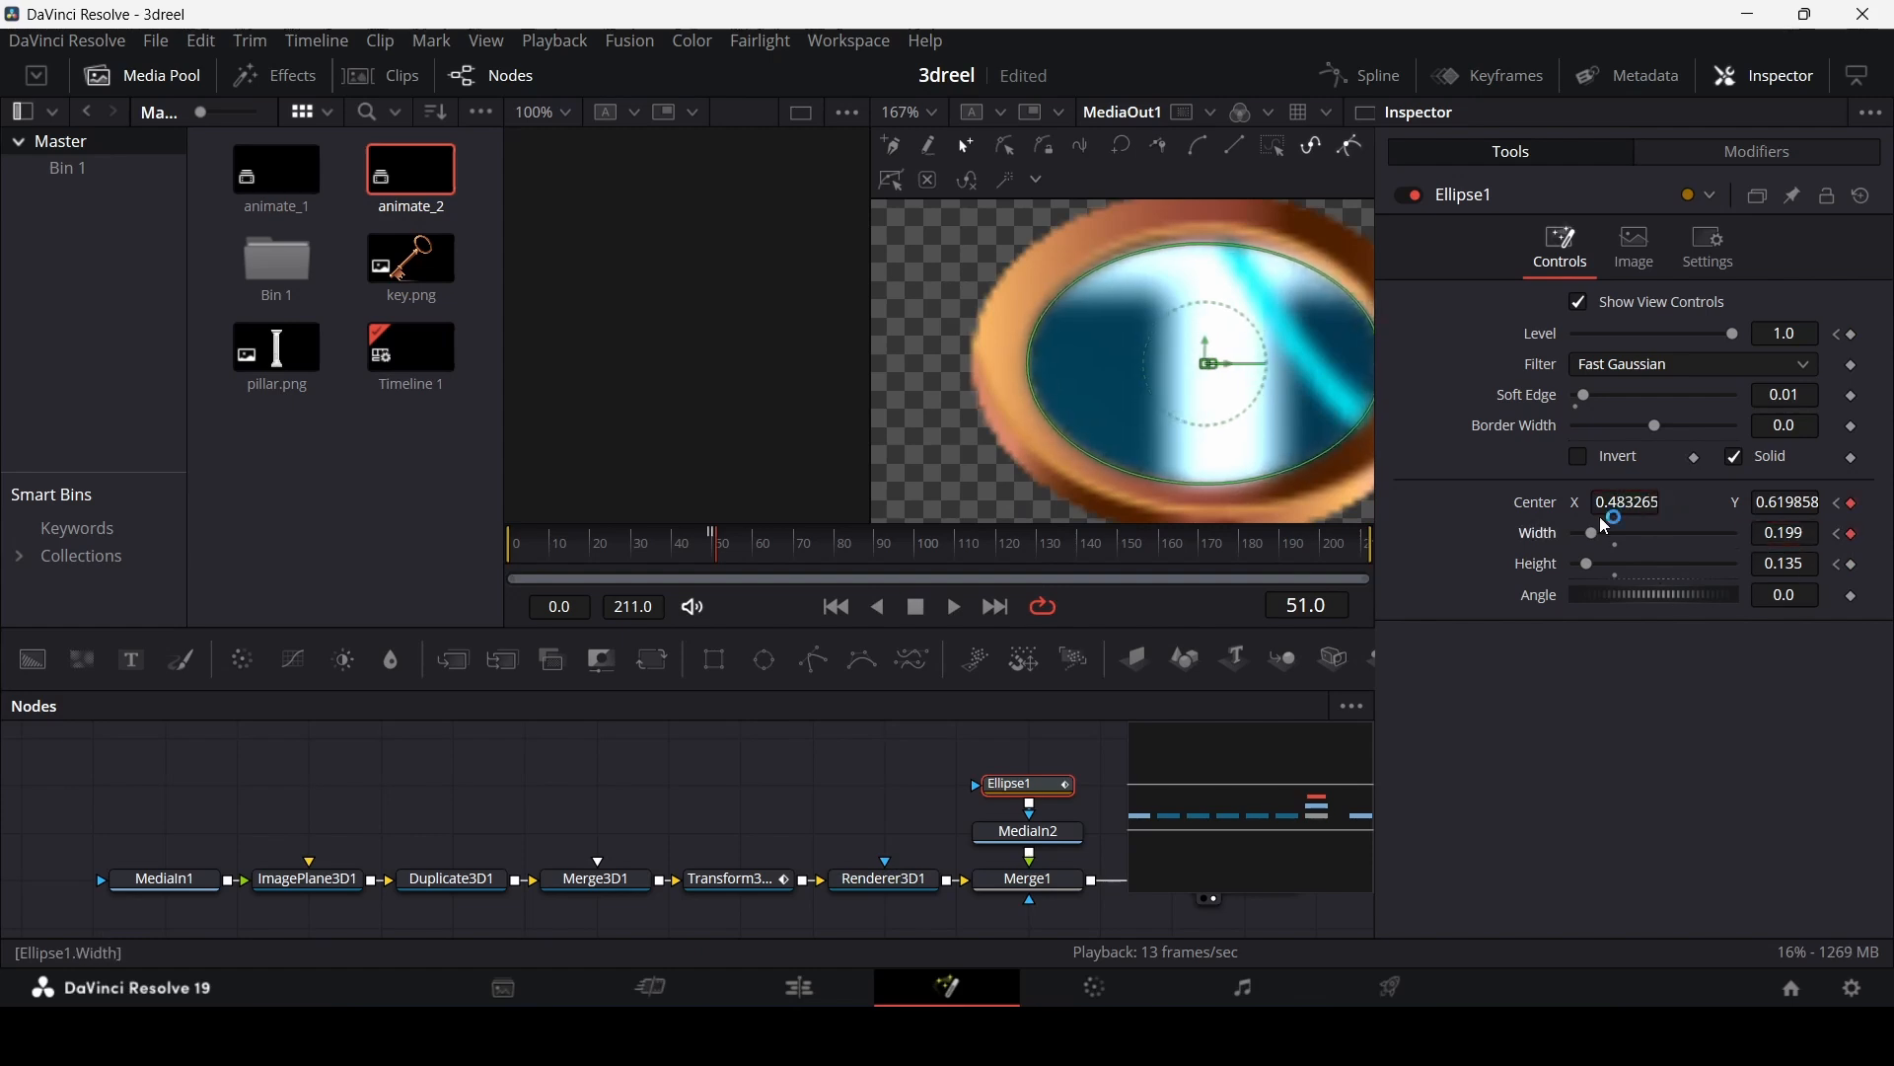
Step: On frame 52, refit Ellipse1 to the key's ring with width 0.208, height 0.151 and center Y about 0.622, with its outline hidden to check
key("Right")
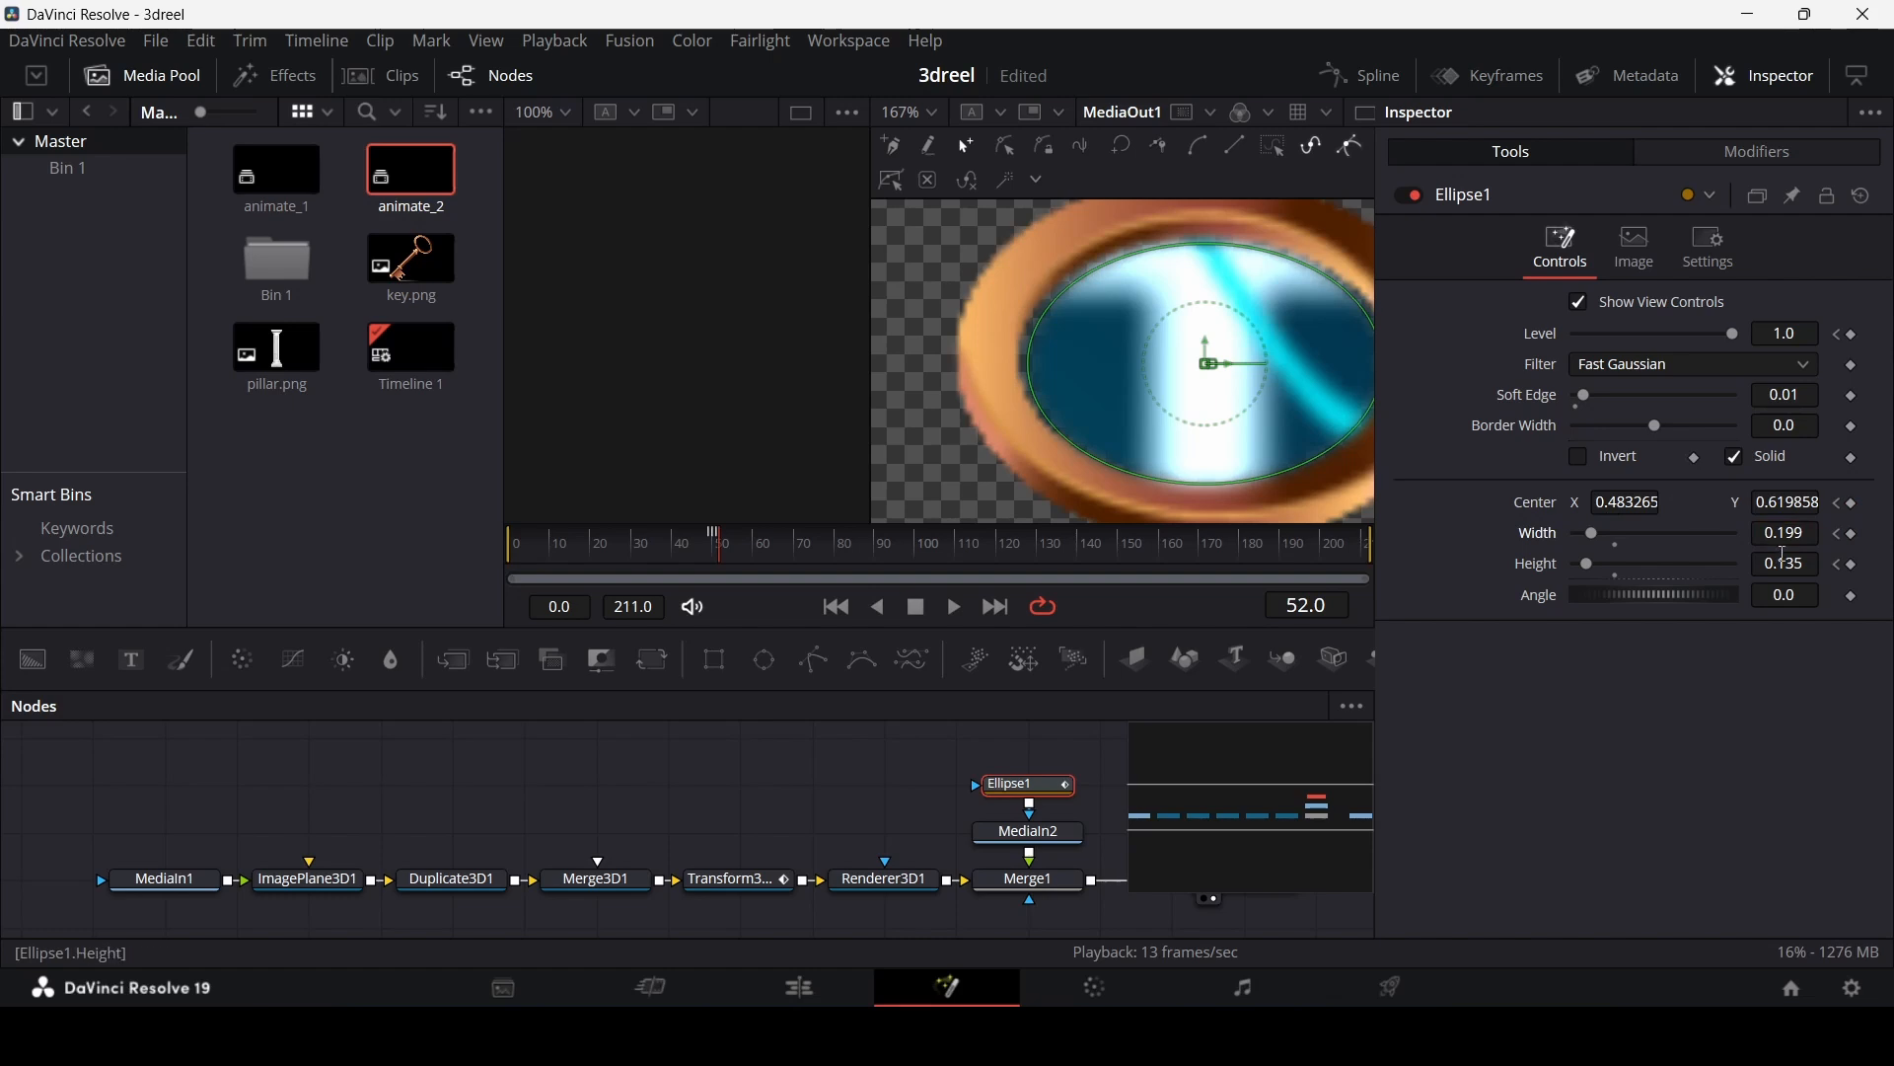
mouse_move(1796, 534)
left_mouse_down()
mouse_move(1813, 534)
mouse_move(1804, 501)
left_mouse_up()
scroll(1211, 364, "down", 2)
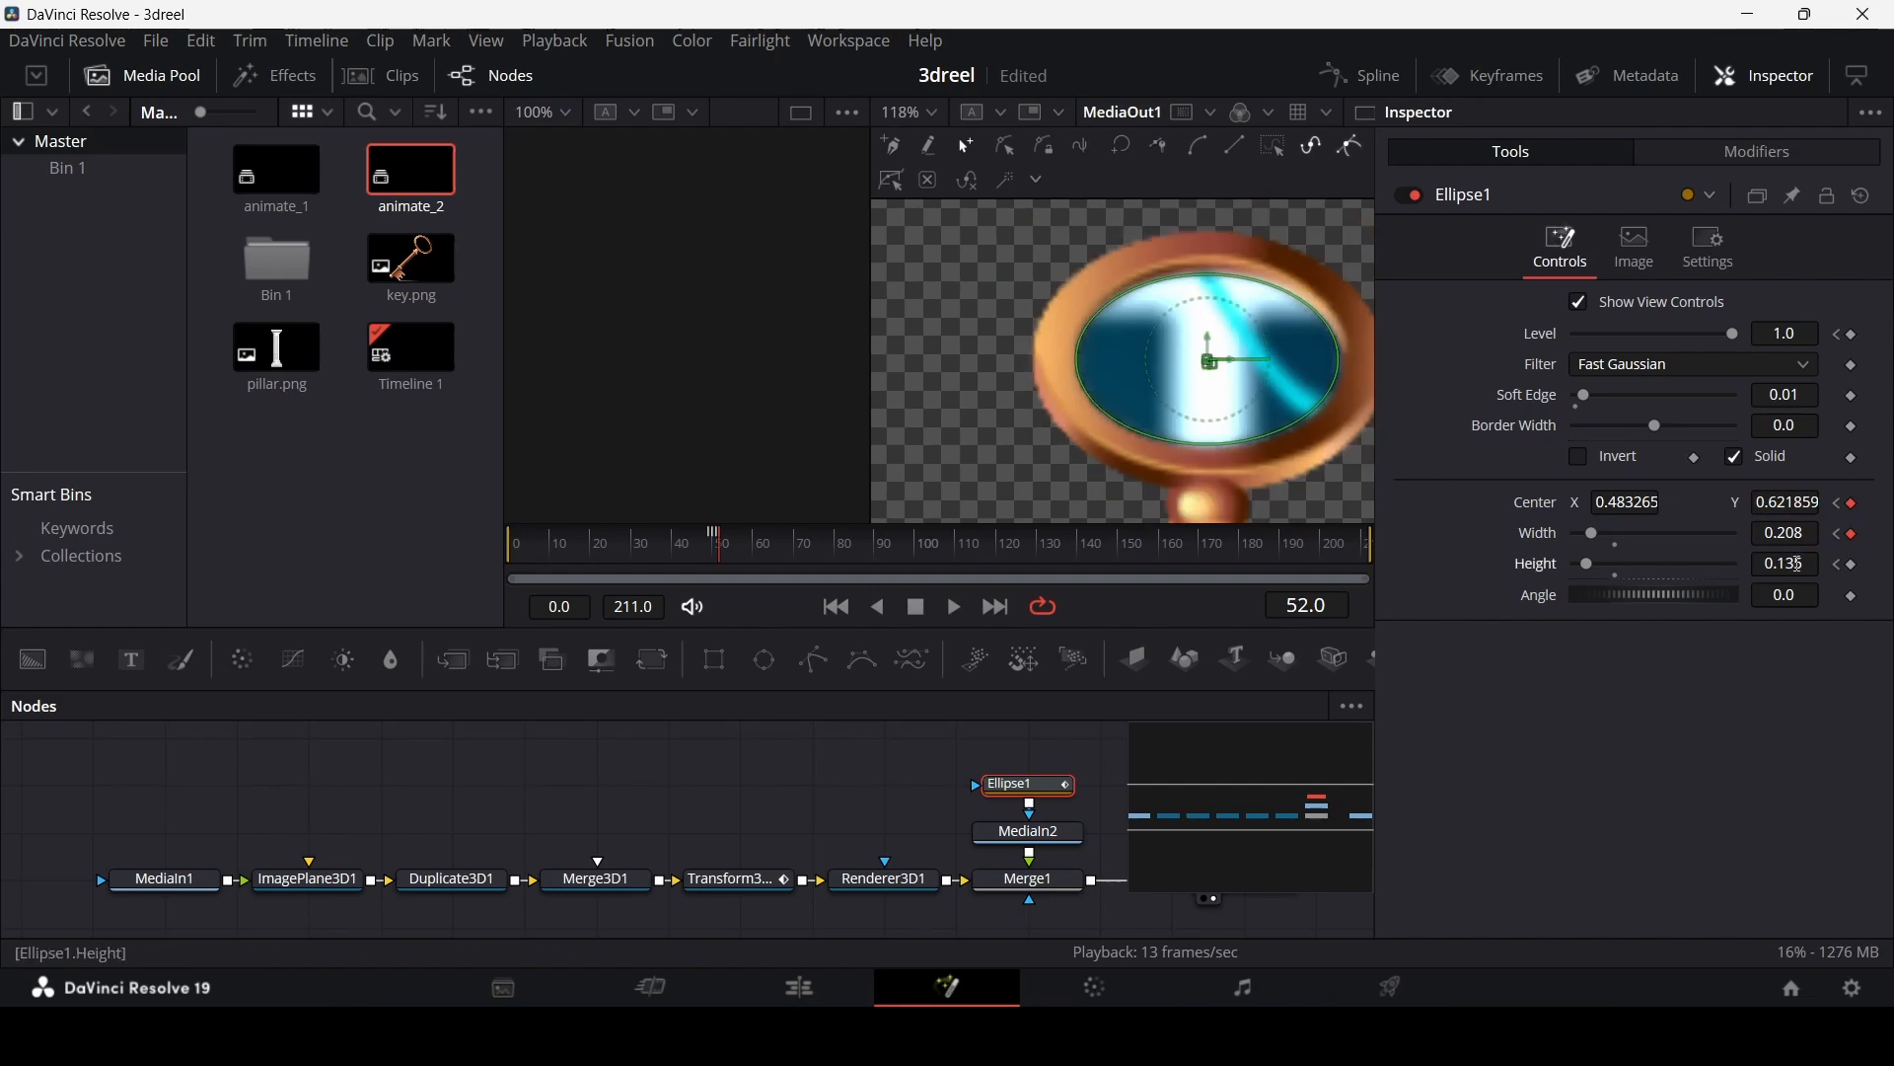
left_click_drag(1798, 564, 1796, 559)
left_click(779, 779)
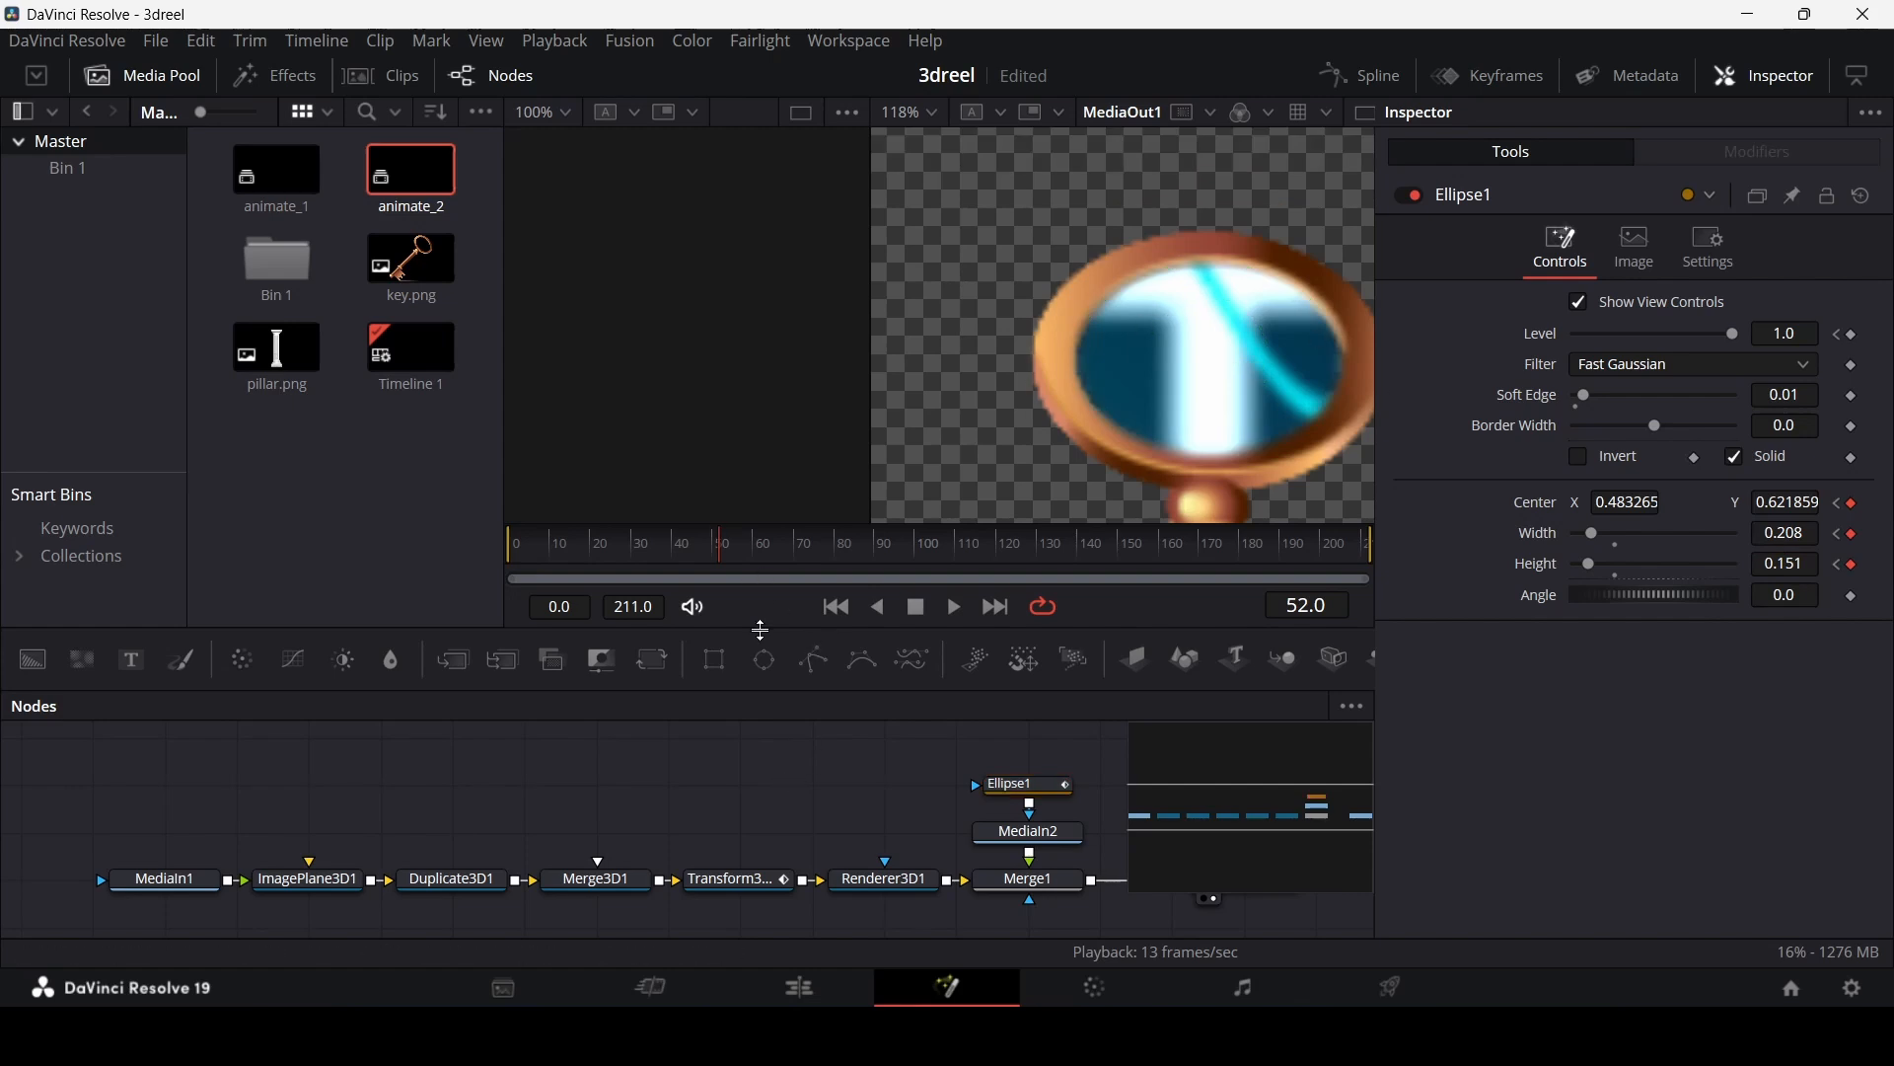
Step: Keyframe Ellipse1 to the growing ring from frame 53 to 61, reaching width 0.464, height 0.33 and center about X 0.460, Y 0.656
left_click(735, 879)
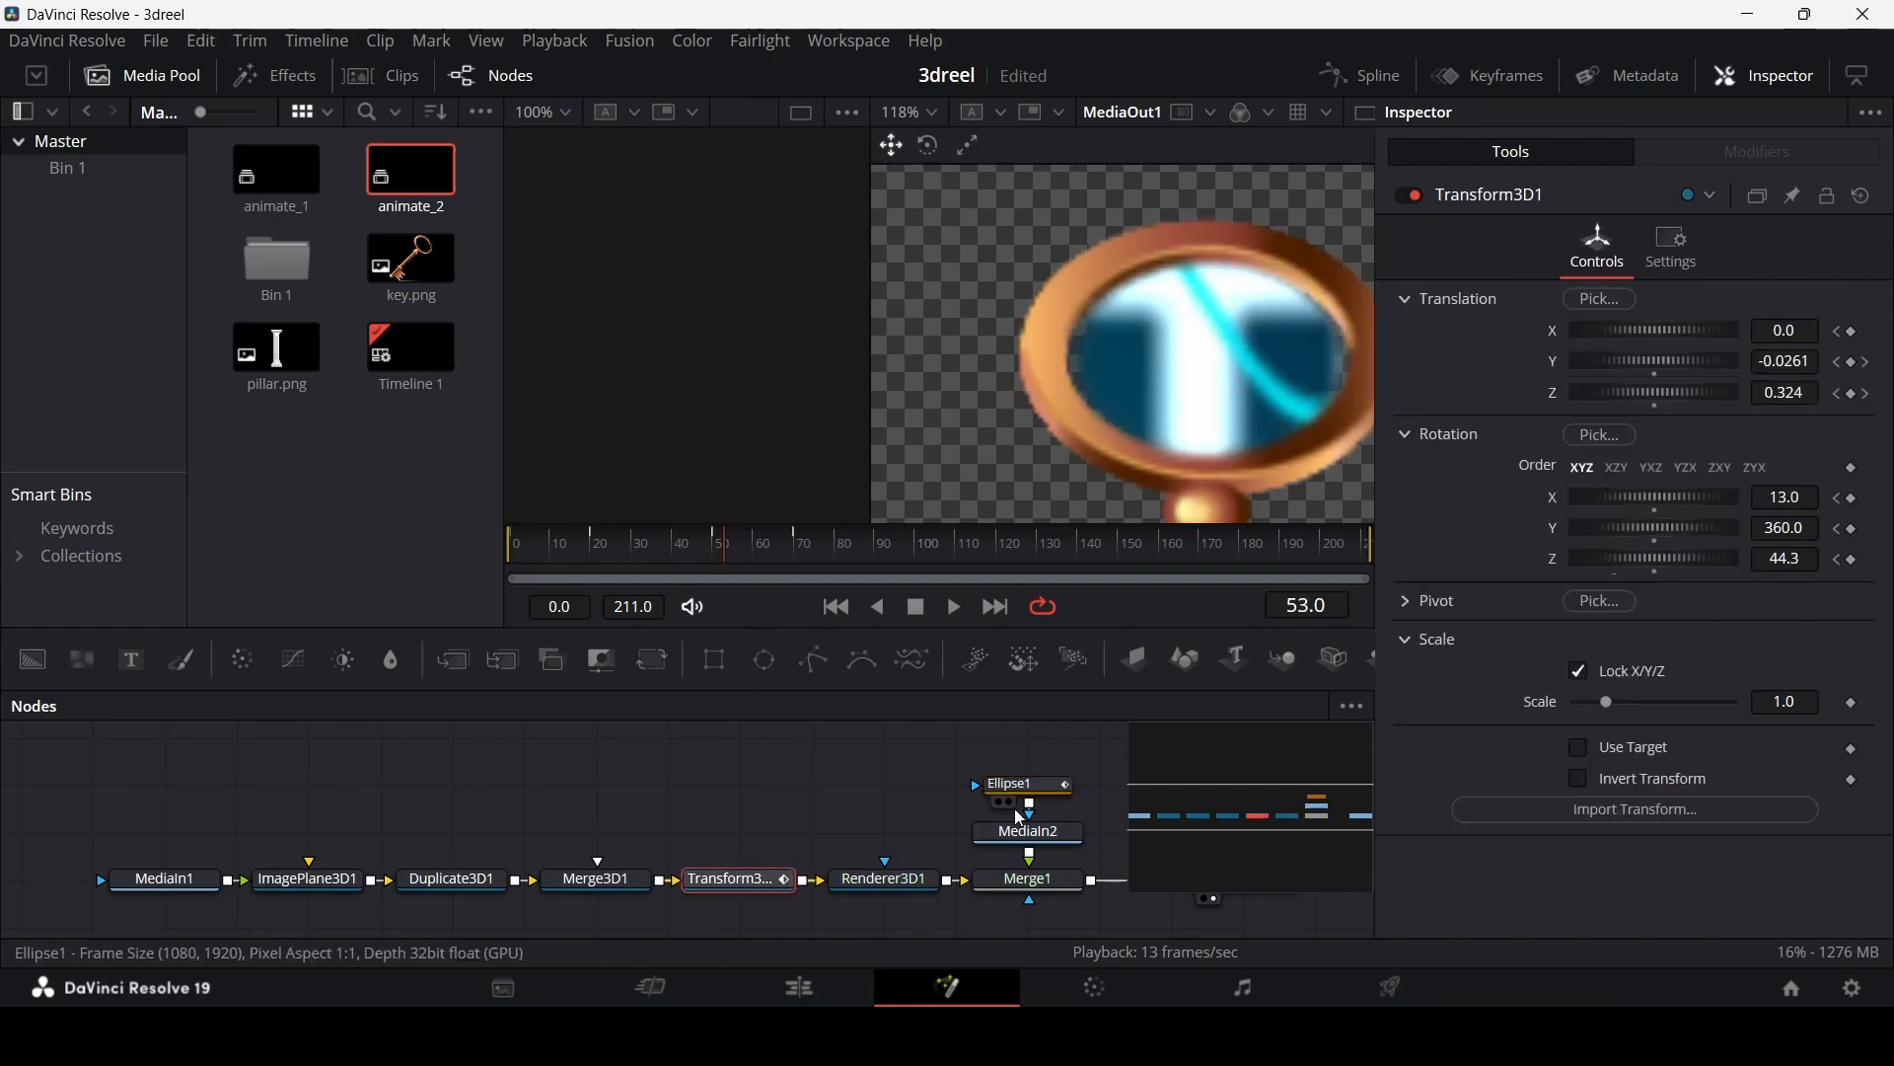
left_click(1016, 785)
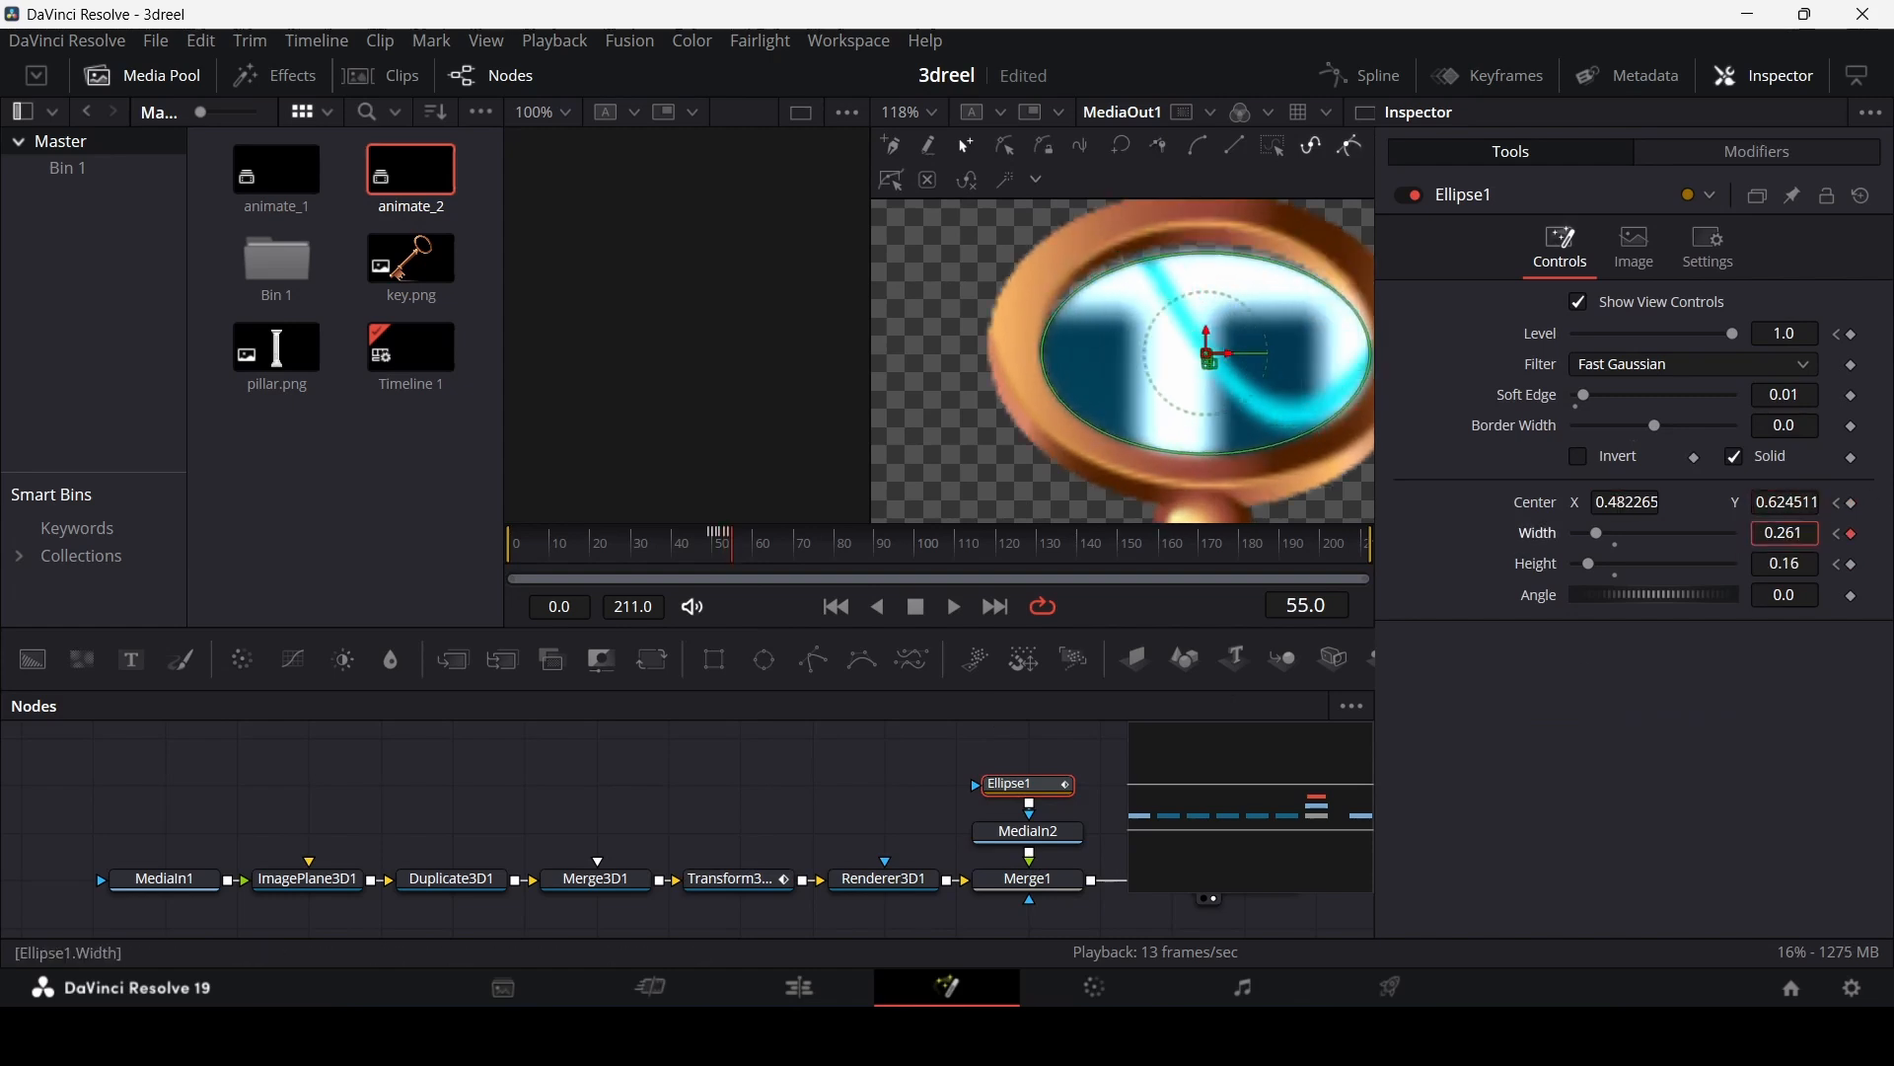
key("Right")
key("Right")
left_click_drag(1766, 533, 1786, 533)
key("Right")
scroll(1204, 345, "down", 2)
left_click(1061, 778)
left_click_drag(1763, 562, 1805, 564)
key("Right")
scroll(1203, 346, "down", 1)
key("Right")
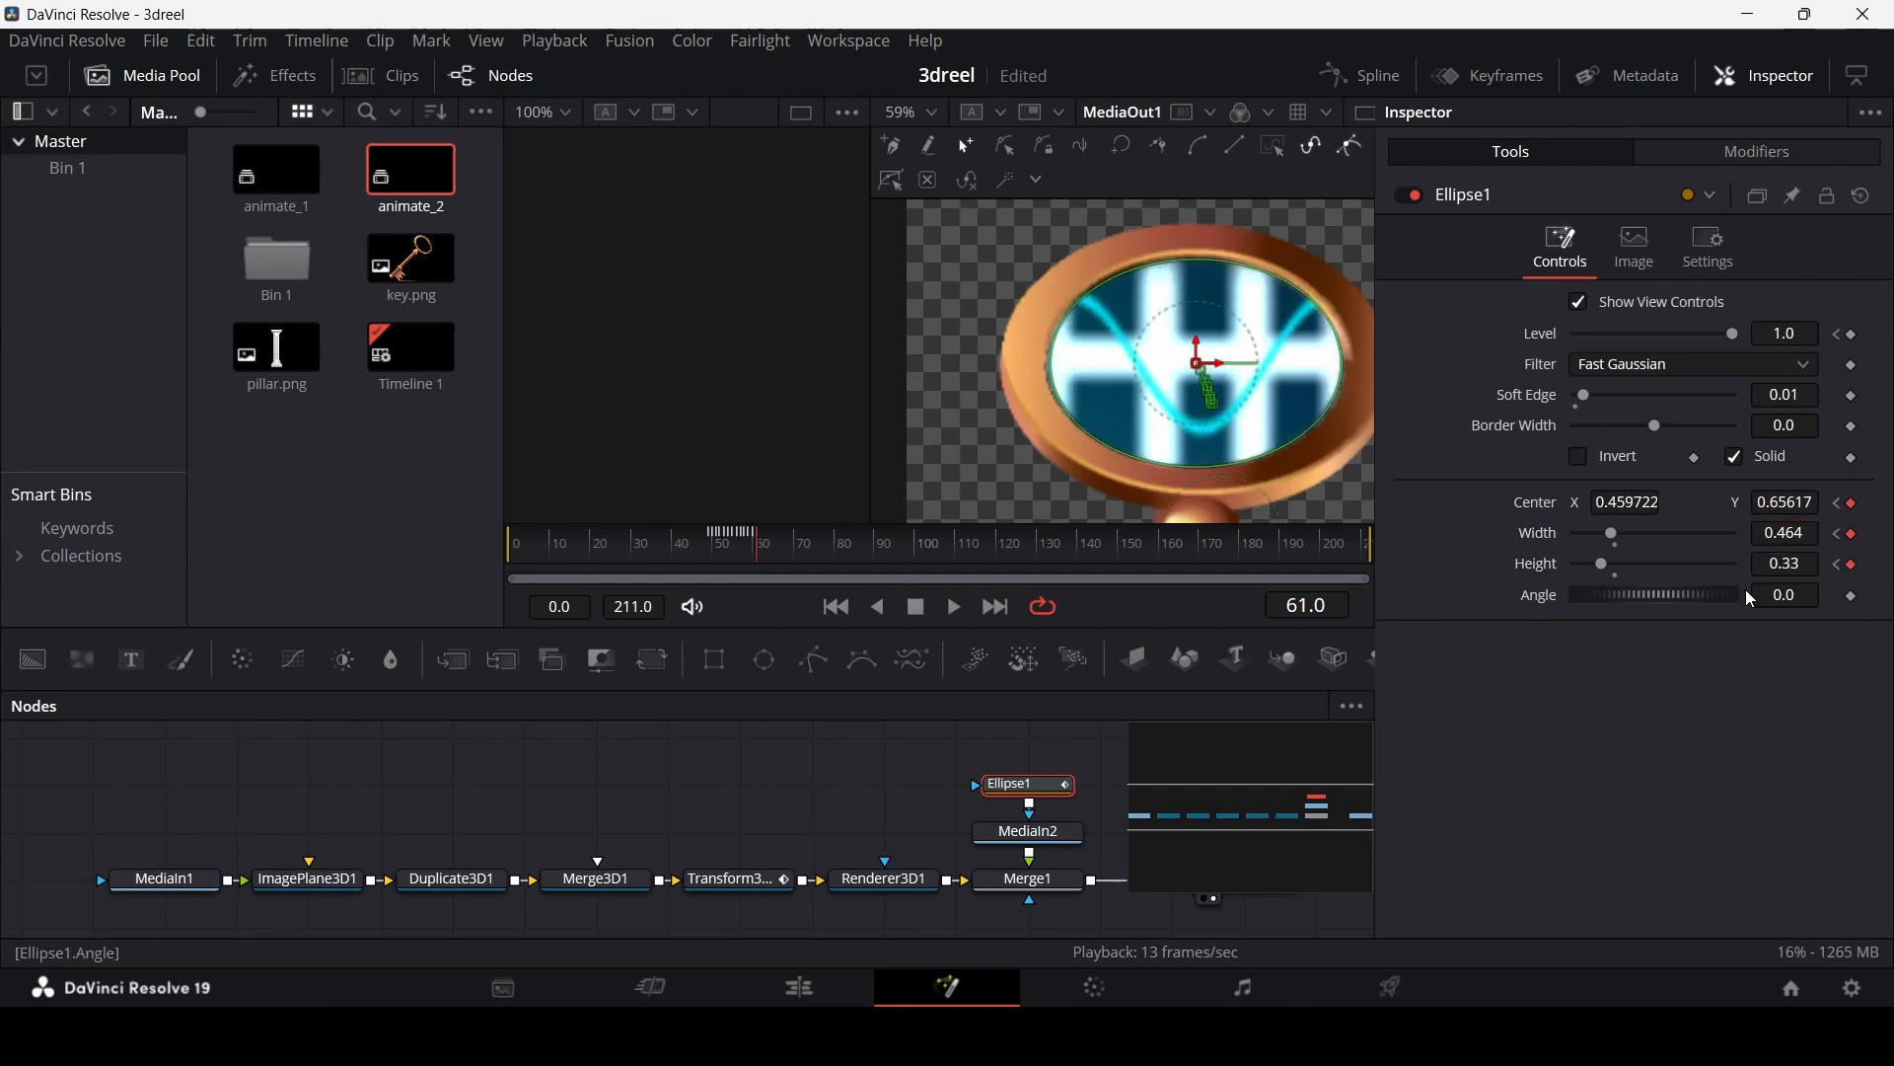
Step: Keep fitting Ellipse1 to the ring up to frame 64, reaching width 0.671, height 0.457 and center about X 0.429, Y 0.697
key("Right")
left_click_drag(1626, 502, 1614, 503)
key("Right")
scroll(1203, 365, "down", 1)
left_click_drag(1776, 563, 1788, 502)
key("Right")
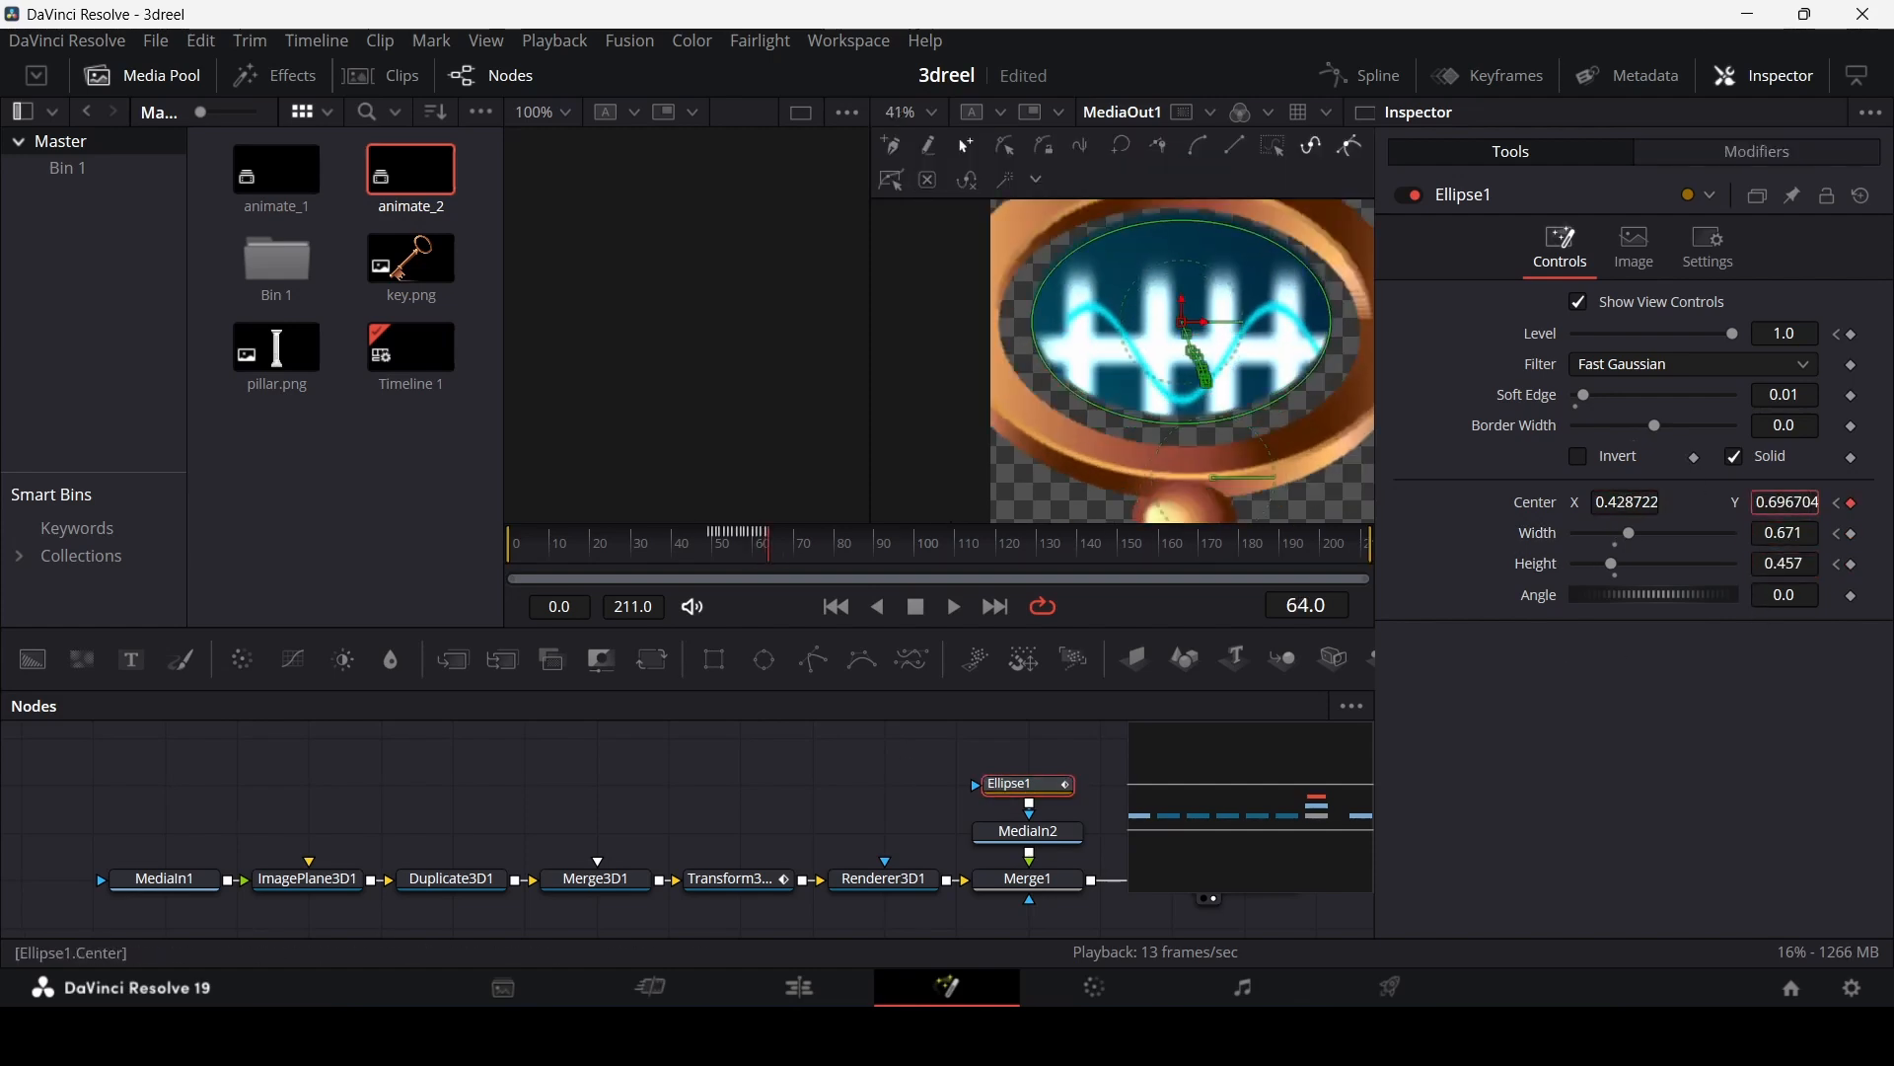
Step: Expand Ellipse1 frame by frame up to frame 68, reaching width and height 2.0 with its center at about X 0.401, Y 0.496
key("Right")
scroll(1197, 363, "down", 2)
left_click_drag(1626, 502, 1598, 502)
left_click_drag(1776, 502, 1806, 502)
left_click_drag(1776, 533, 1825, 533)
key("Right")
key("Right")
scroll(1184, 326, "down", 1)
key("Right")
left_click_drag(1784, 563, 1815, 533)
left_click_drag(1784, 563, 1835, 564)
left_click_drag(1785, 502, 1737, 502)
key("Right")
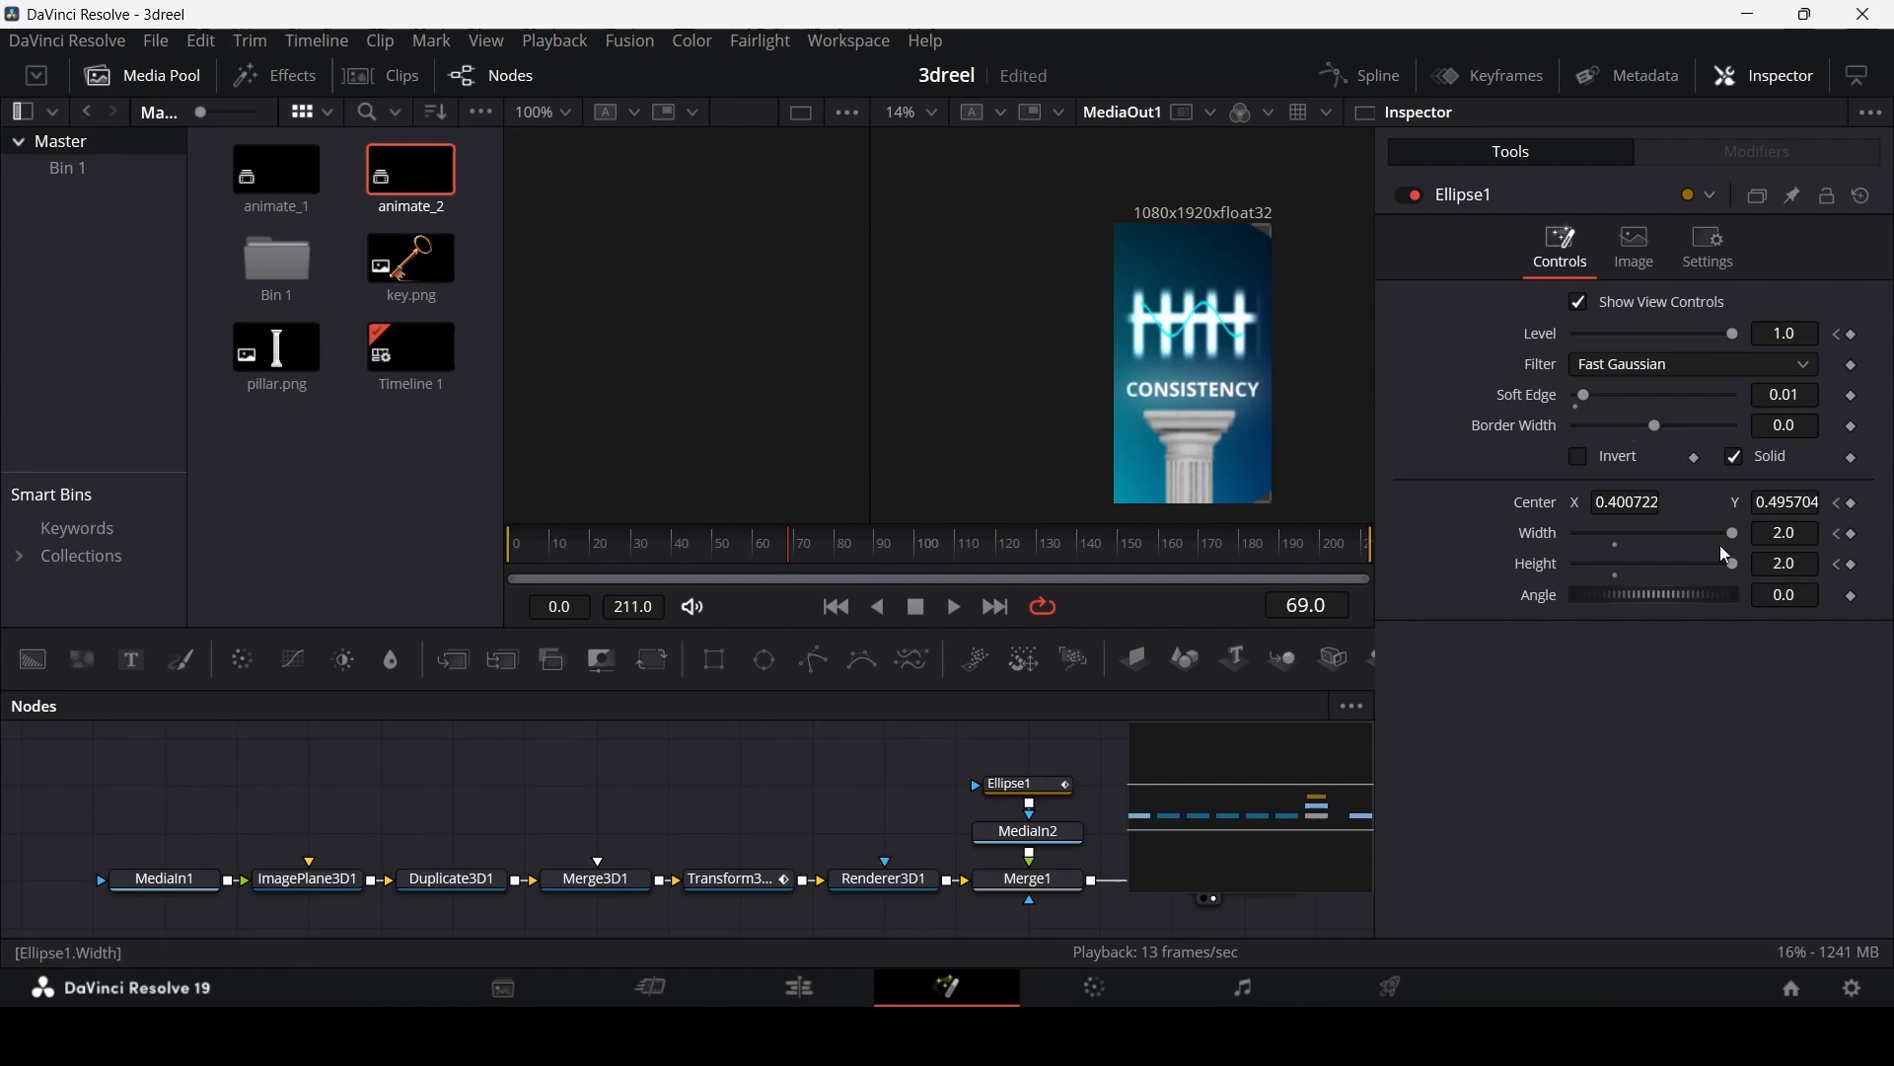
Step: On frame 69, set Ellipse1's width and height to 3.0
left_click(1797, 534)
type("3")
key("Tab")
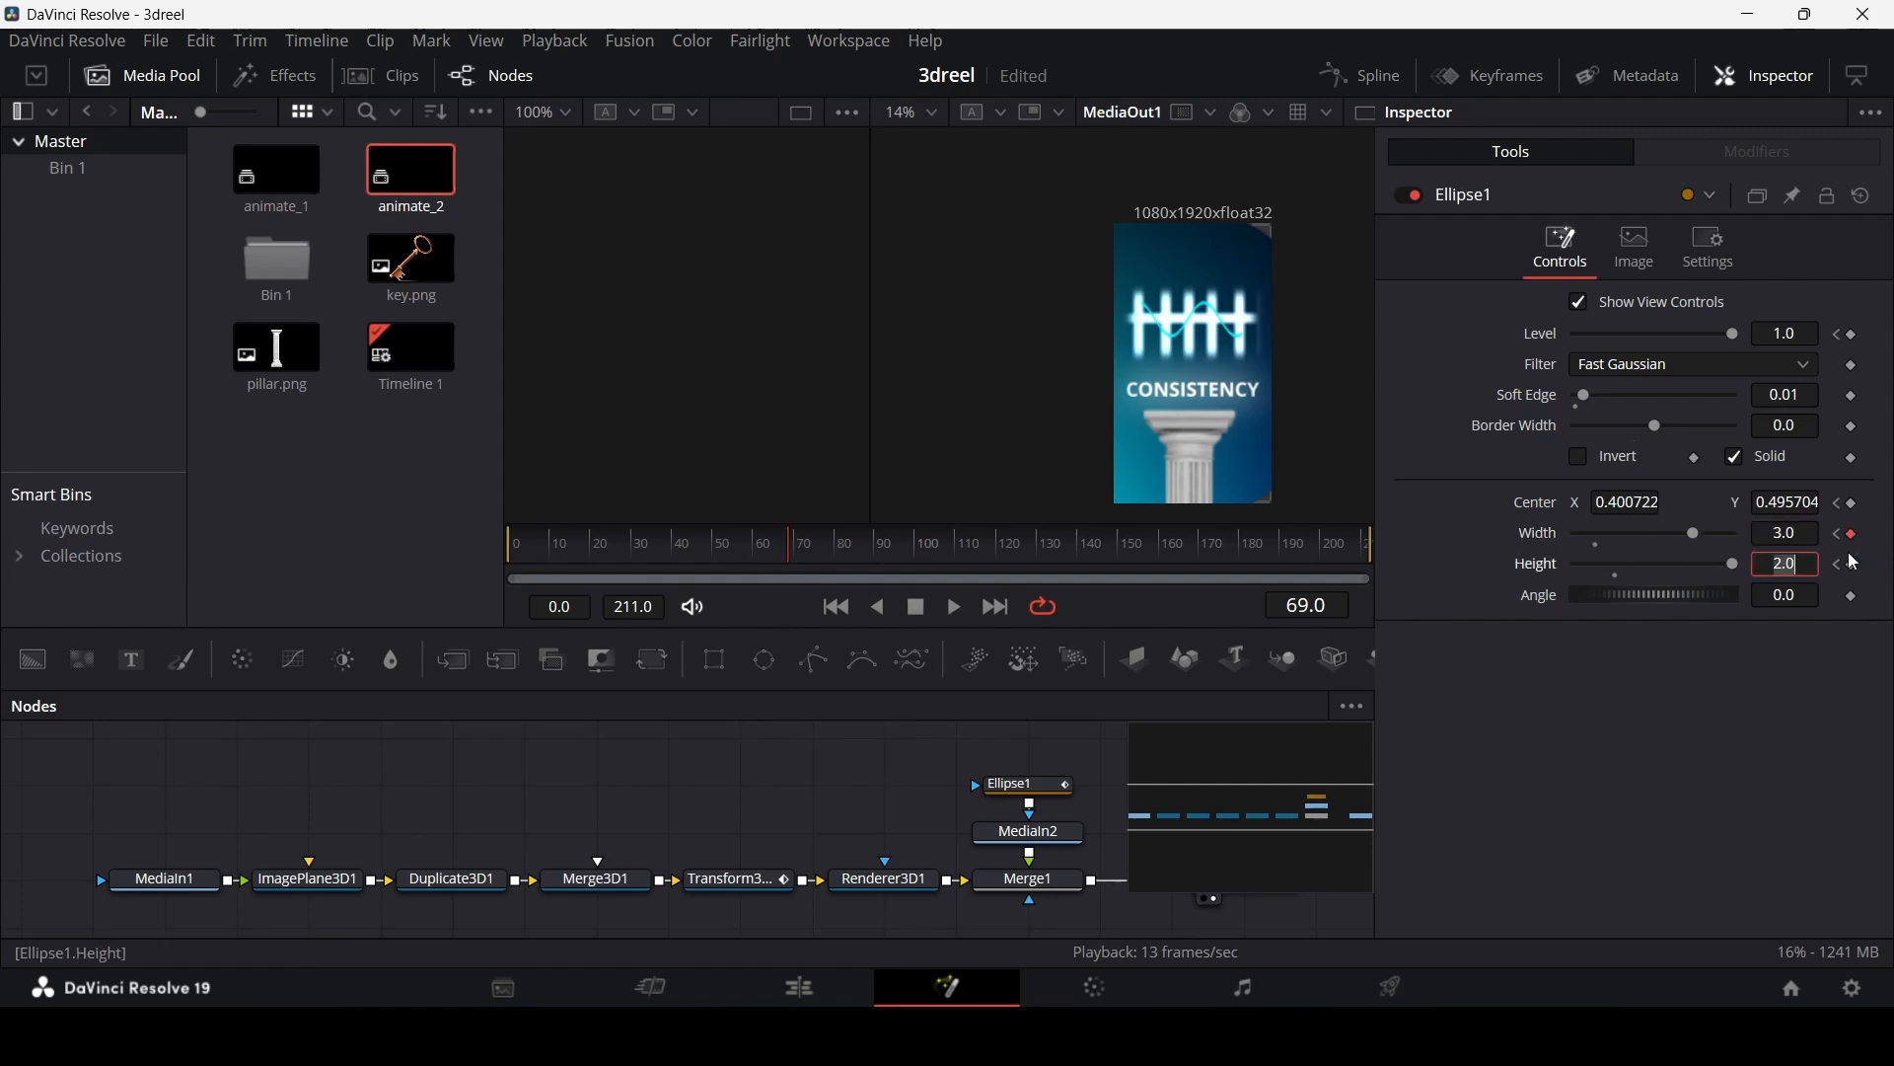
type("3")
key("Tab")
Step: Check how fully Ellipse1 covers the image corners on frames 68 and 69
left_click(1031, 782)
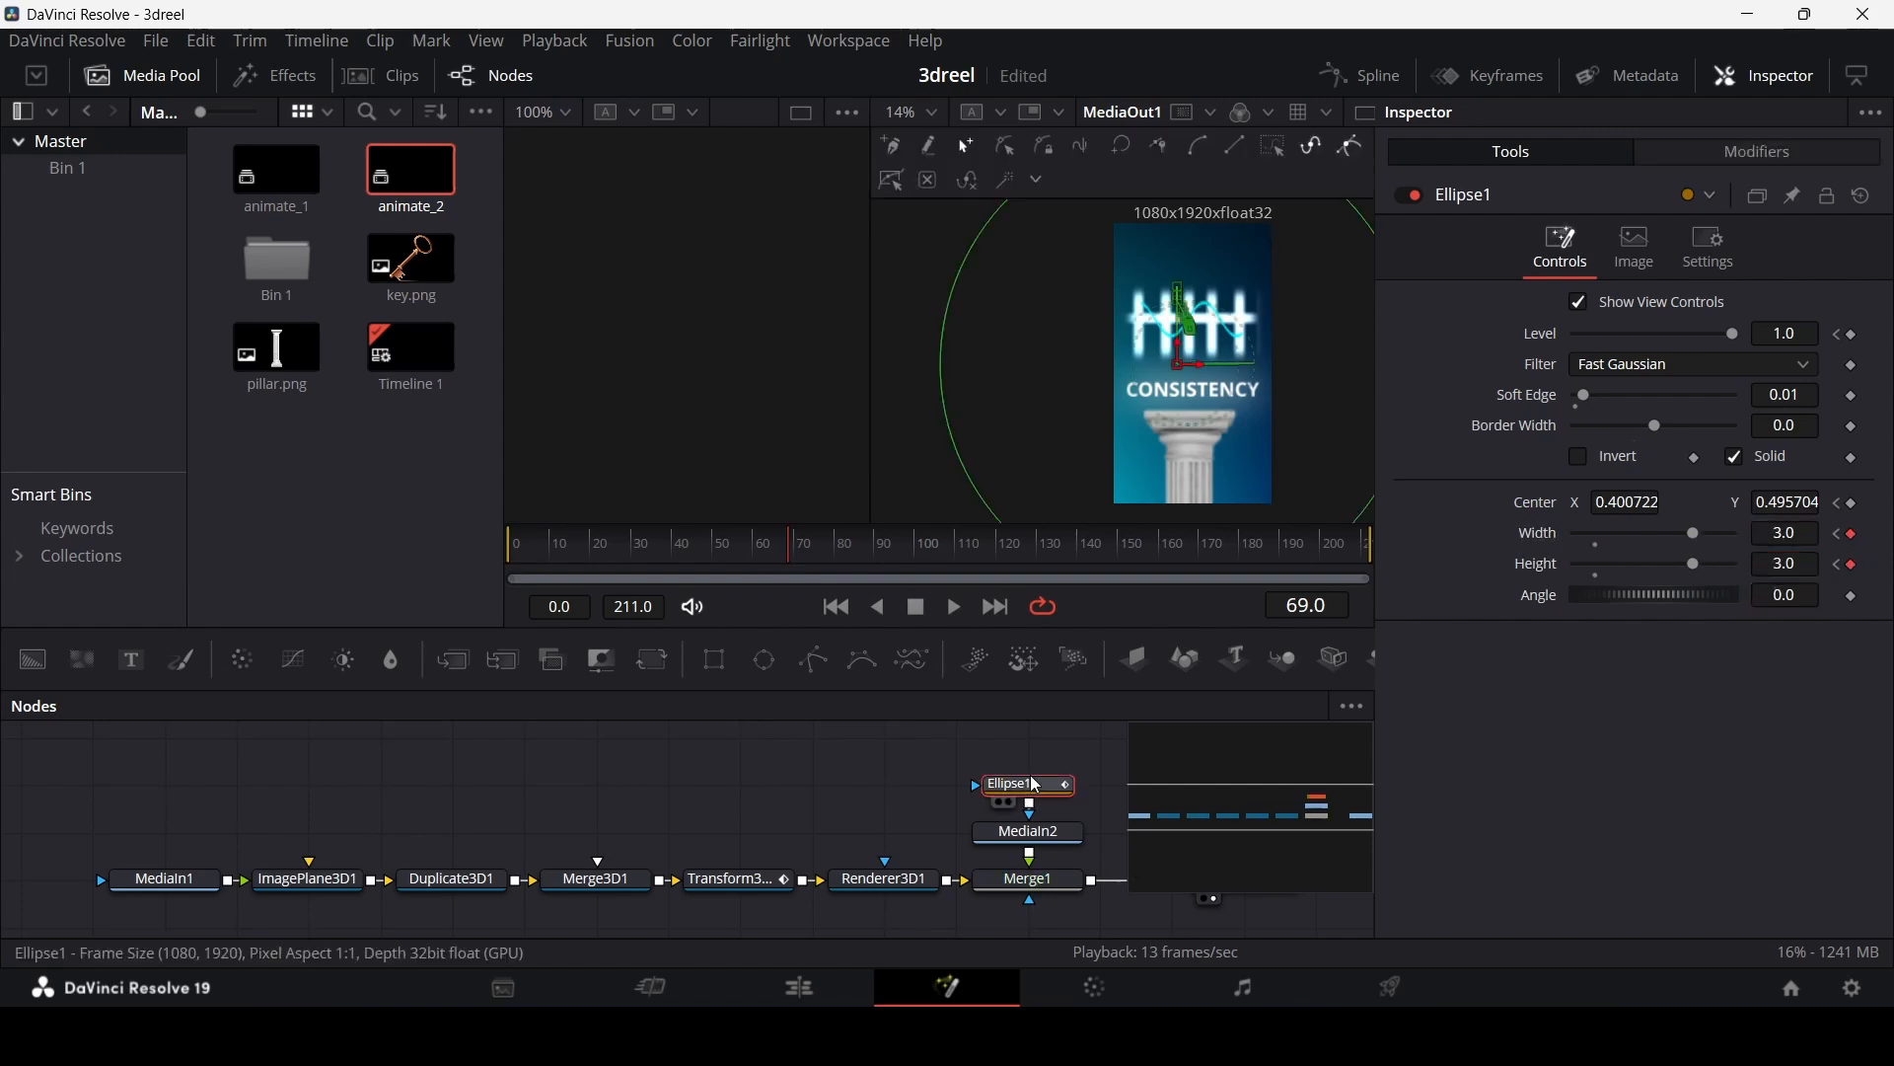
scroll(1154, 334, "down", 2)
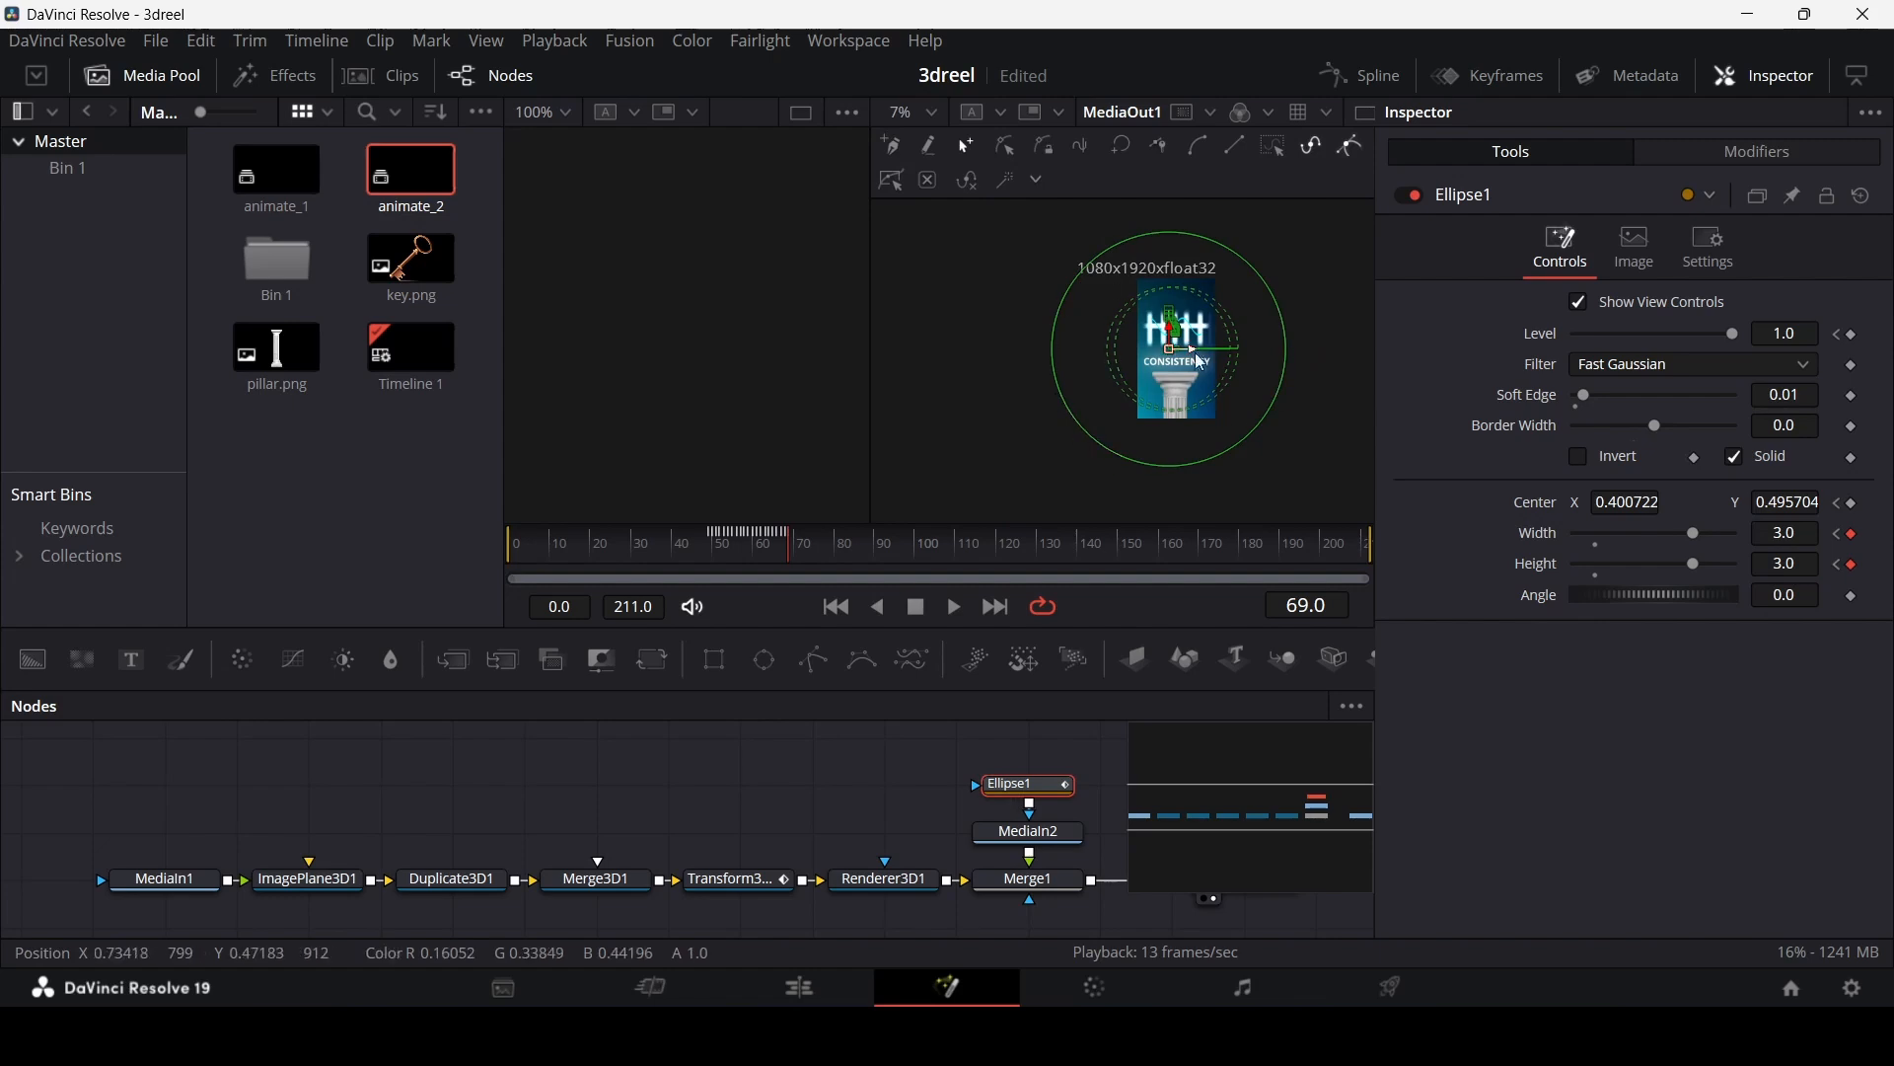
key("Left")
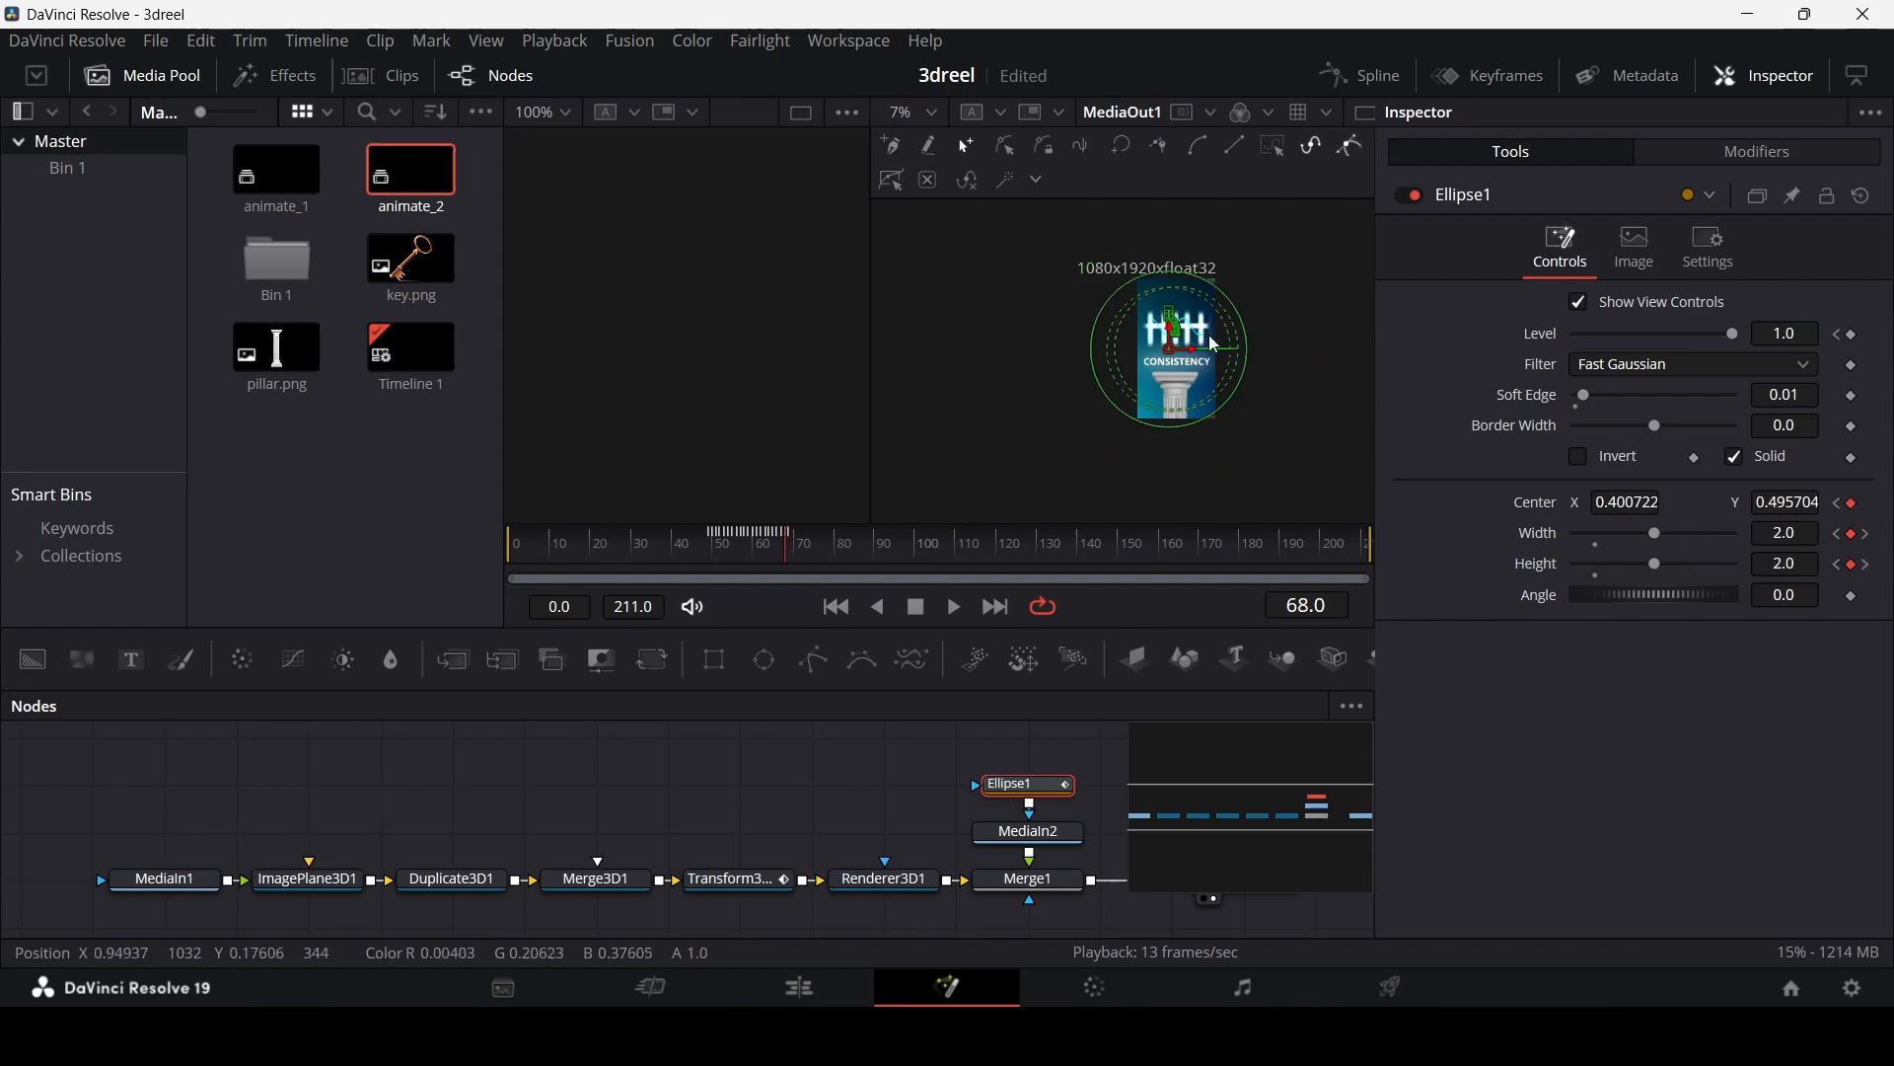
scroll(1213, 284, "up", 6)
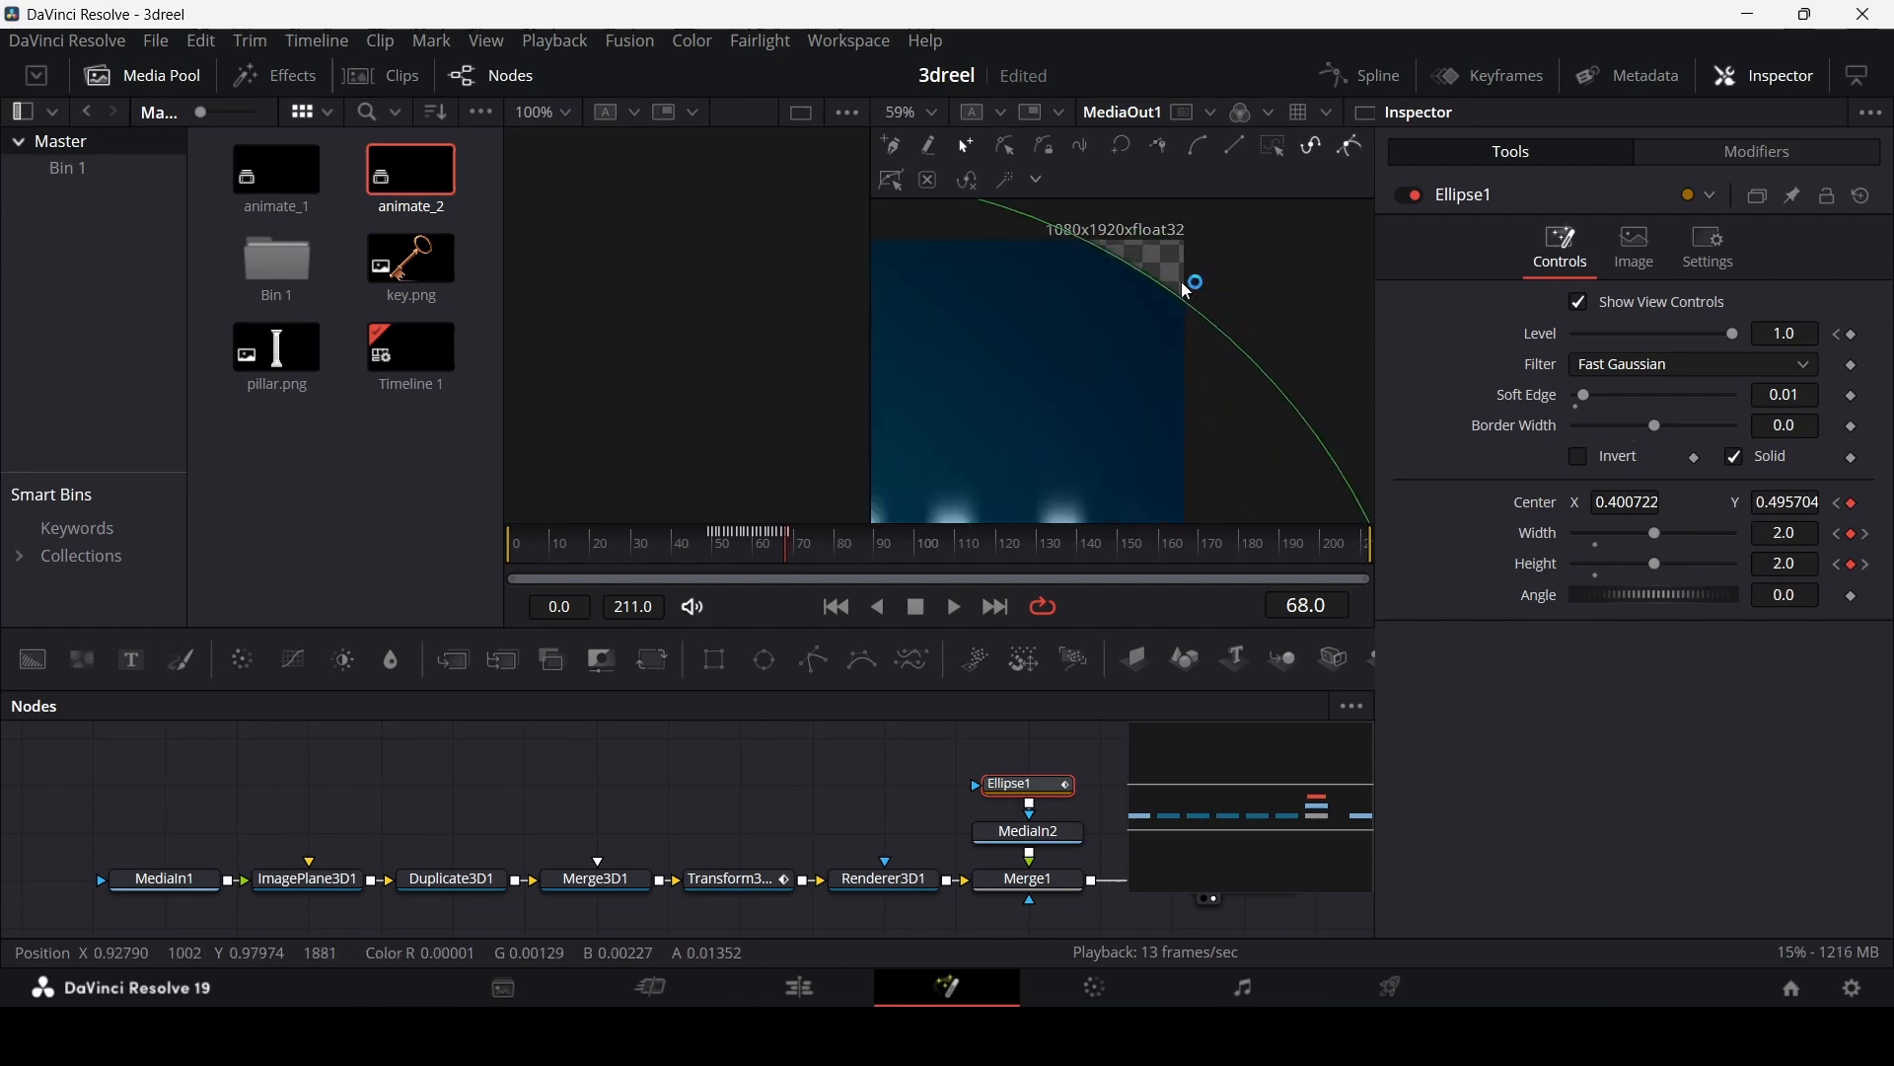
scroll(1200, 277, "down", 3)
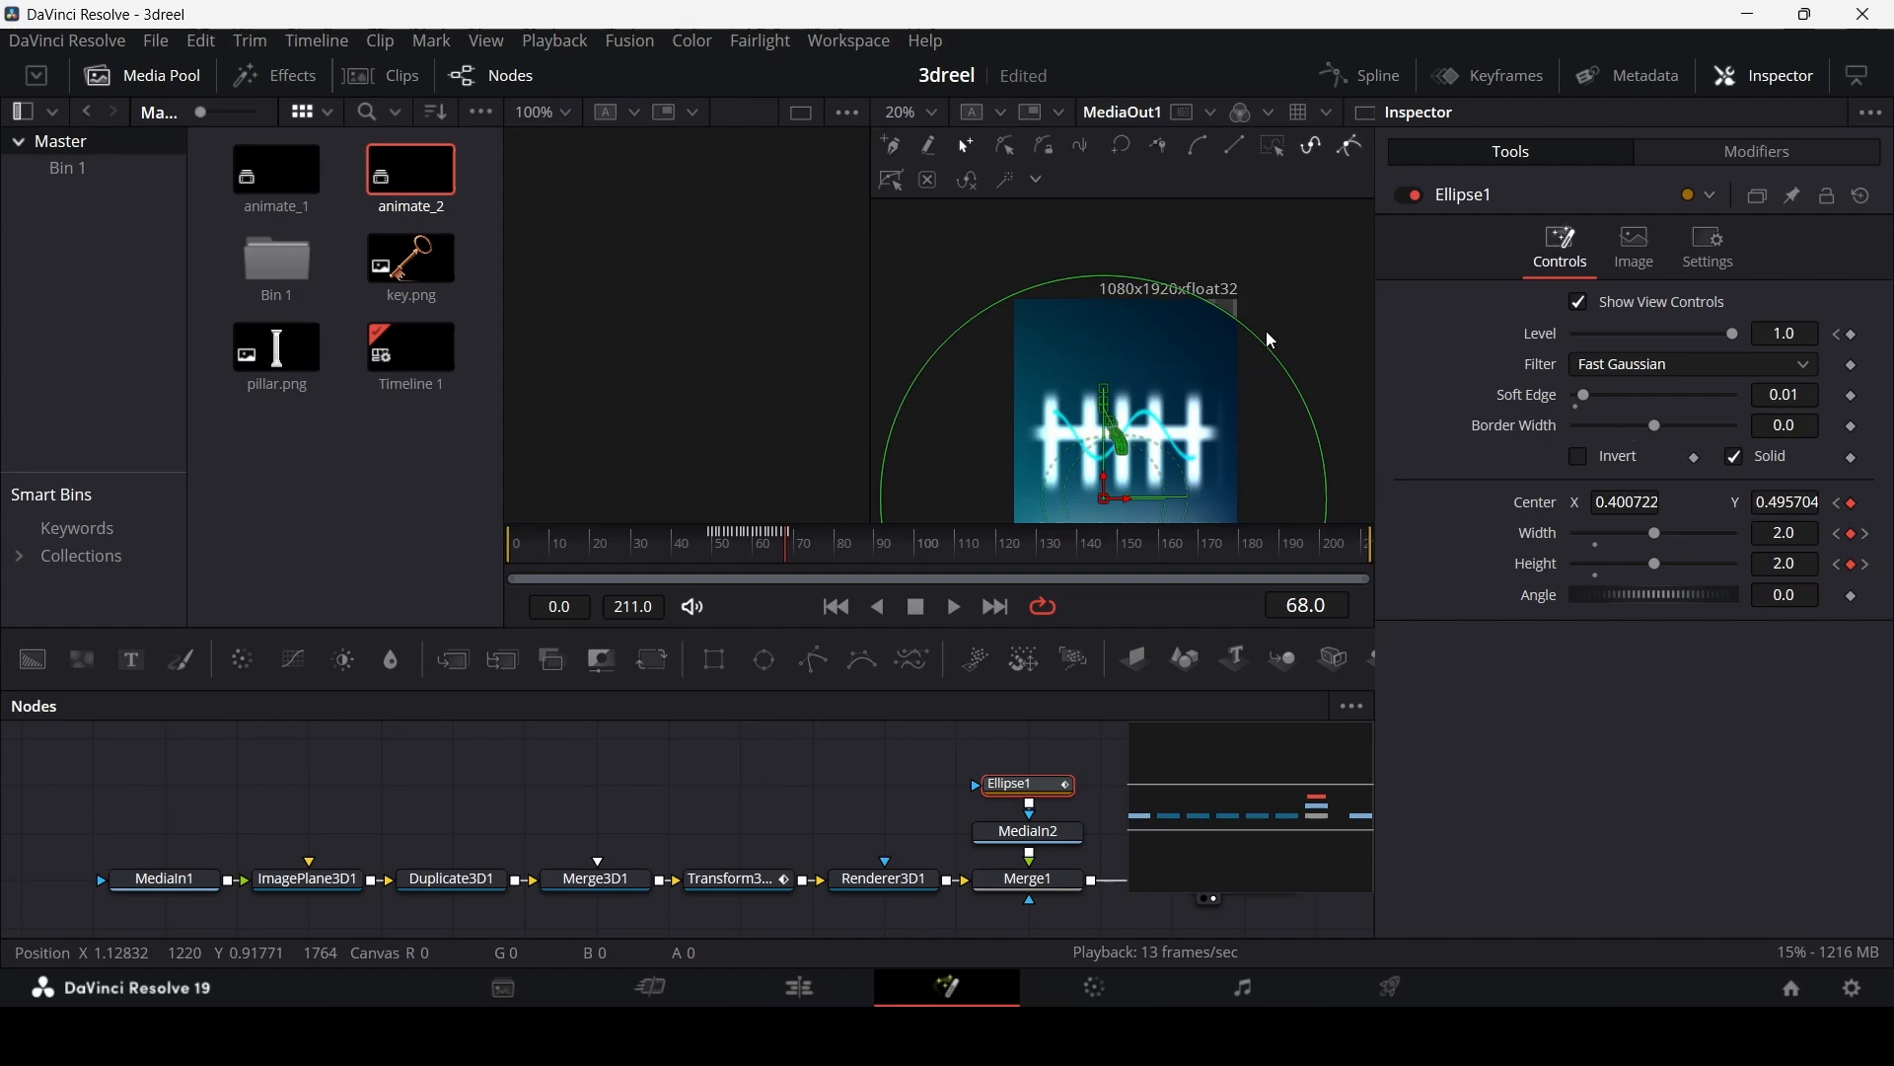
scroll(1193, 371, "down", 1)
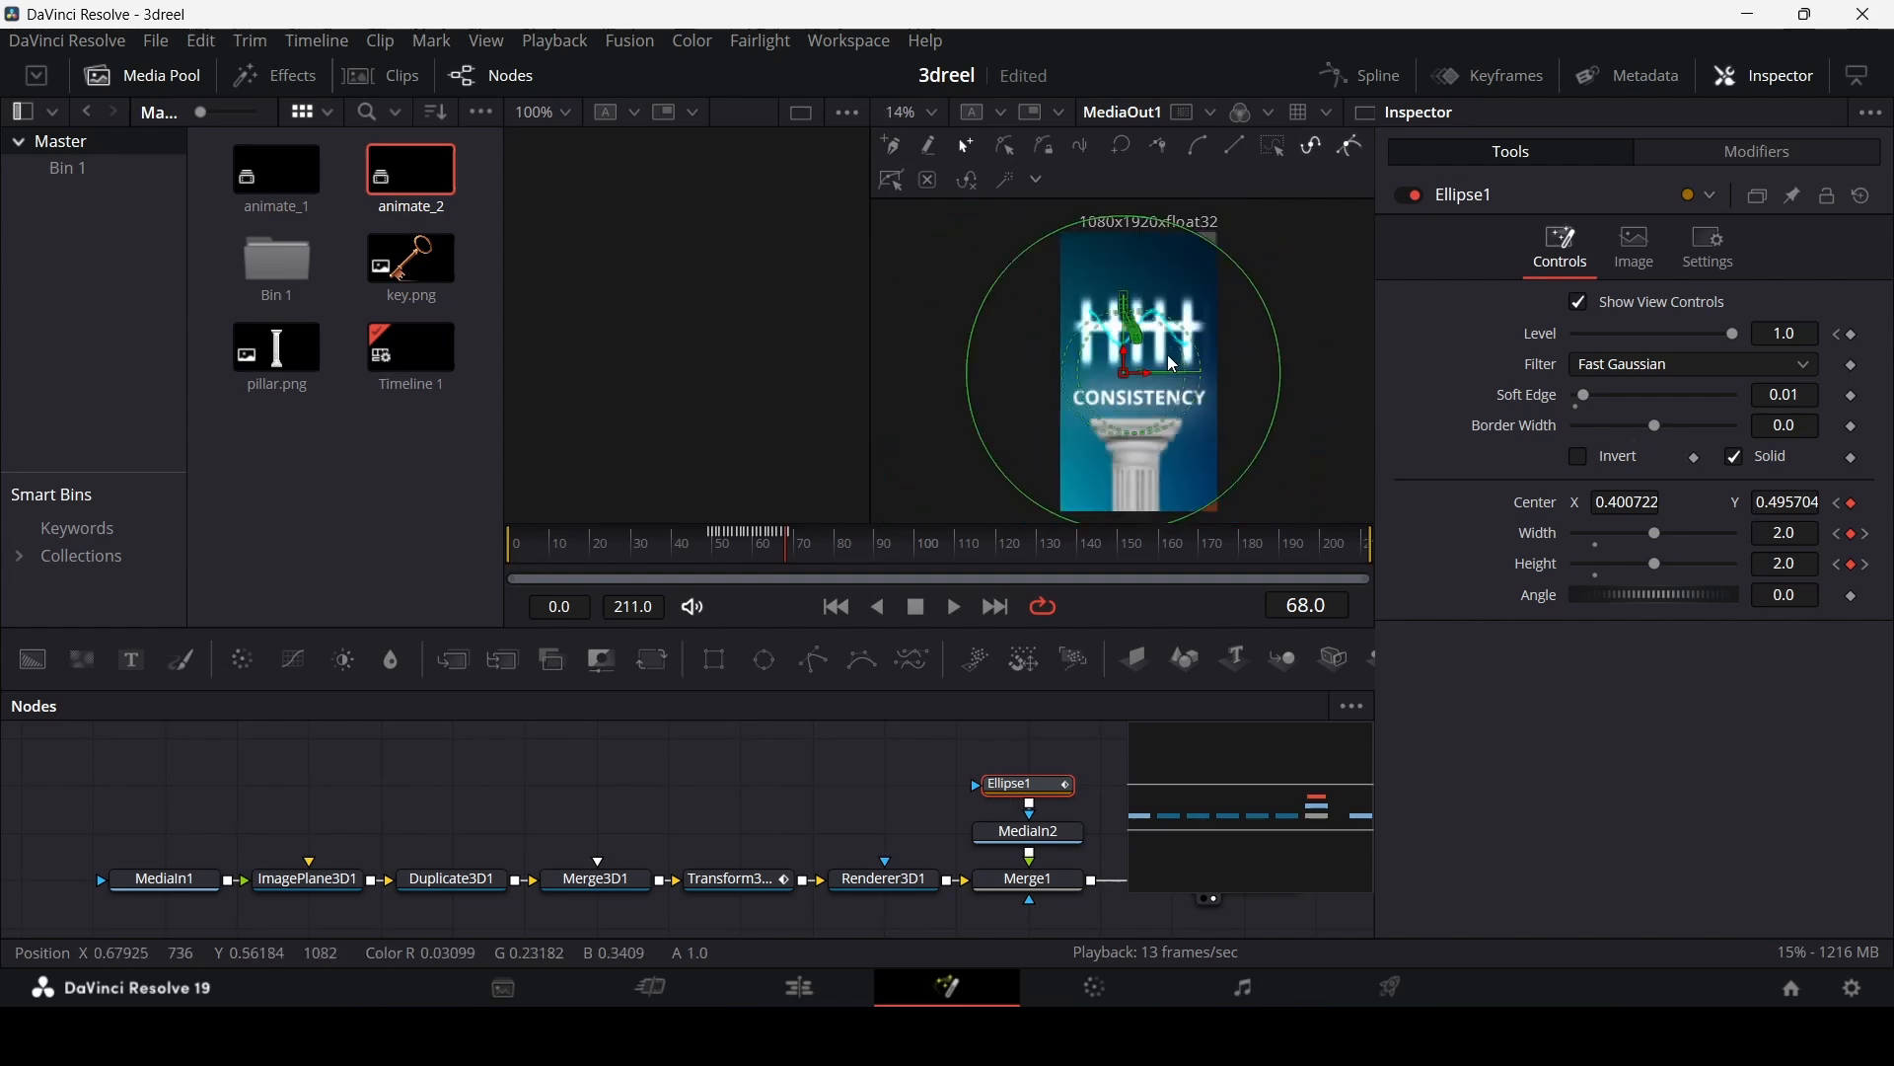
left_click(790, 554)
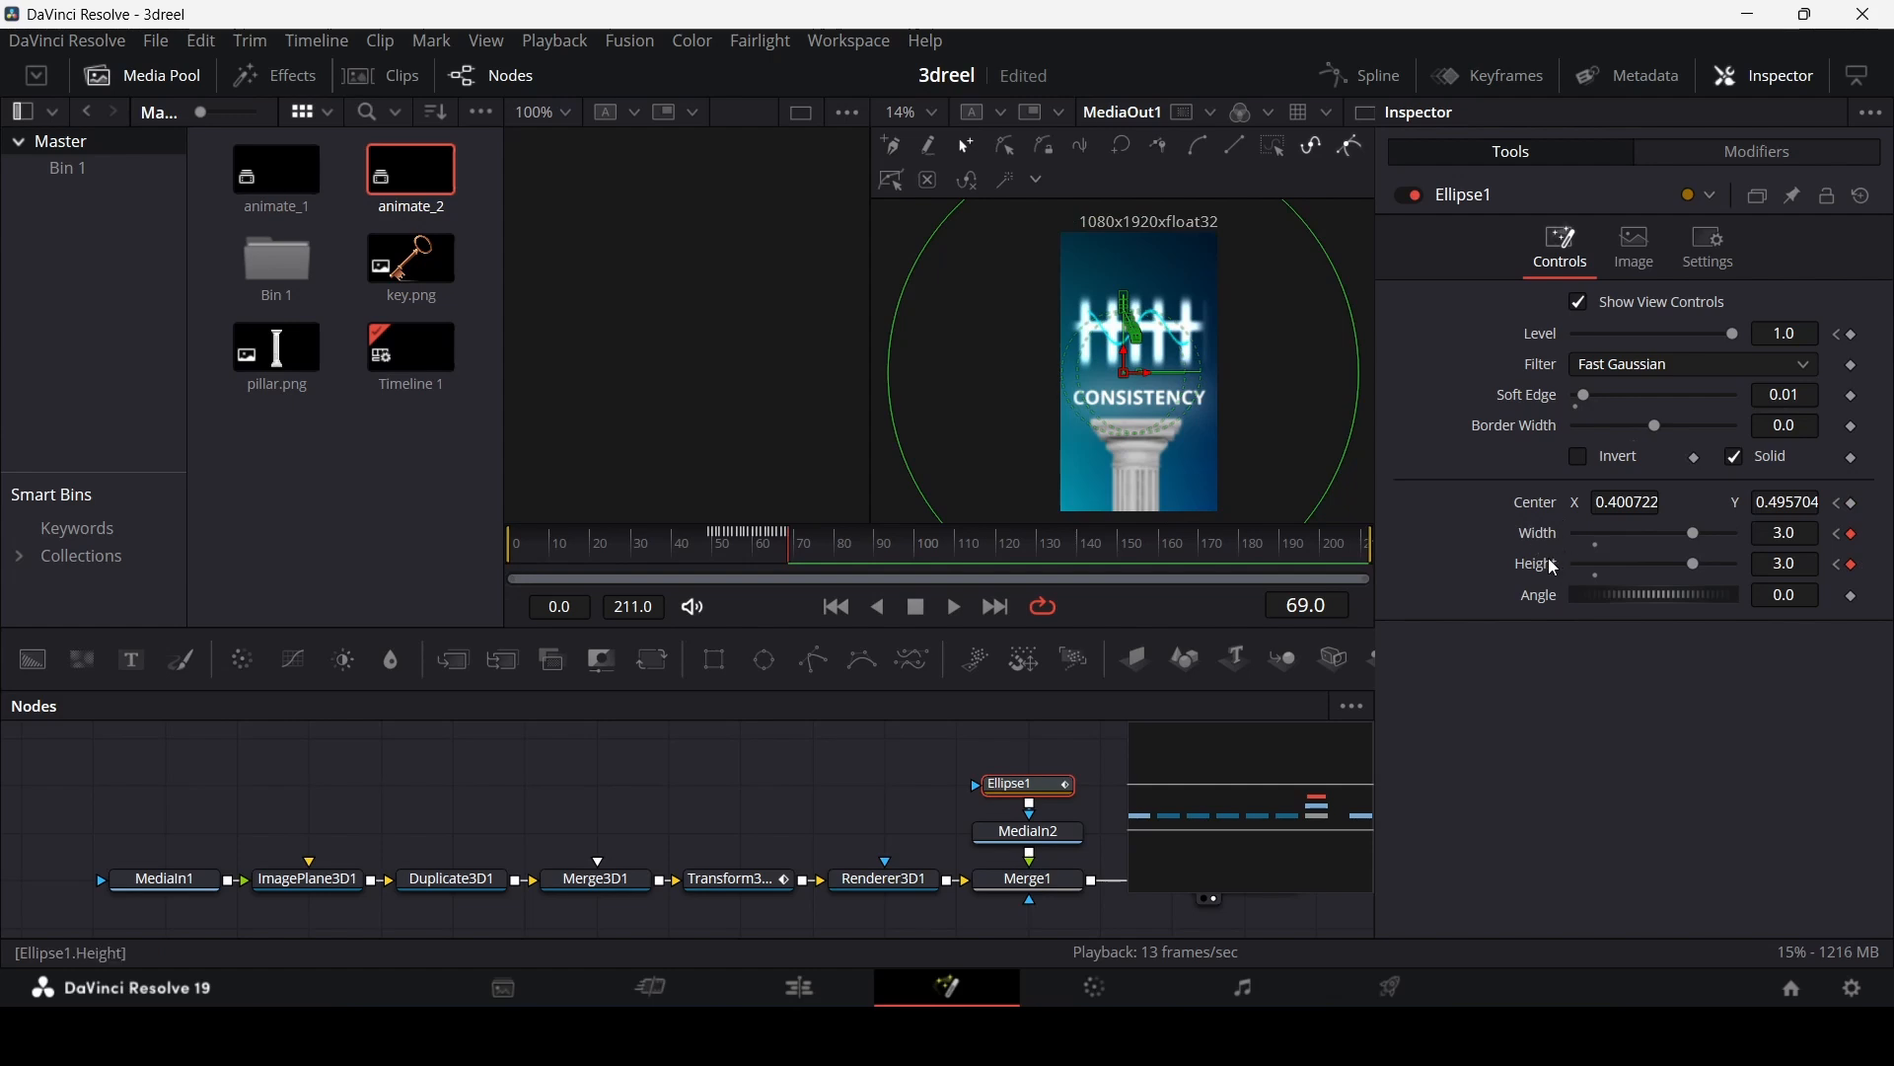
scroll(1124, 375, "down", 1)
left_click(937, 758)
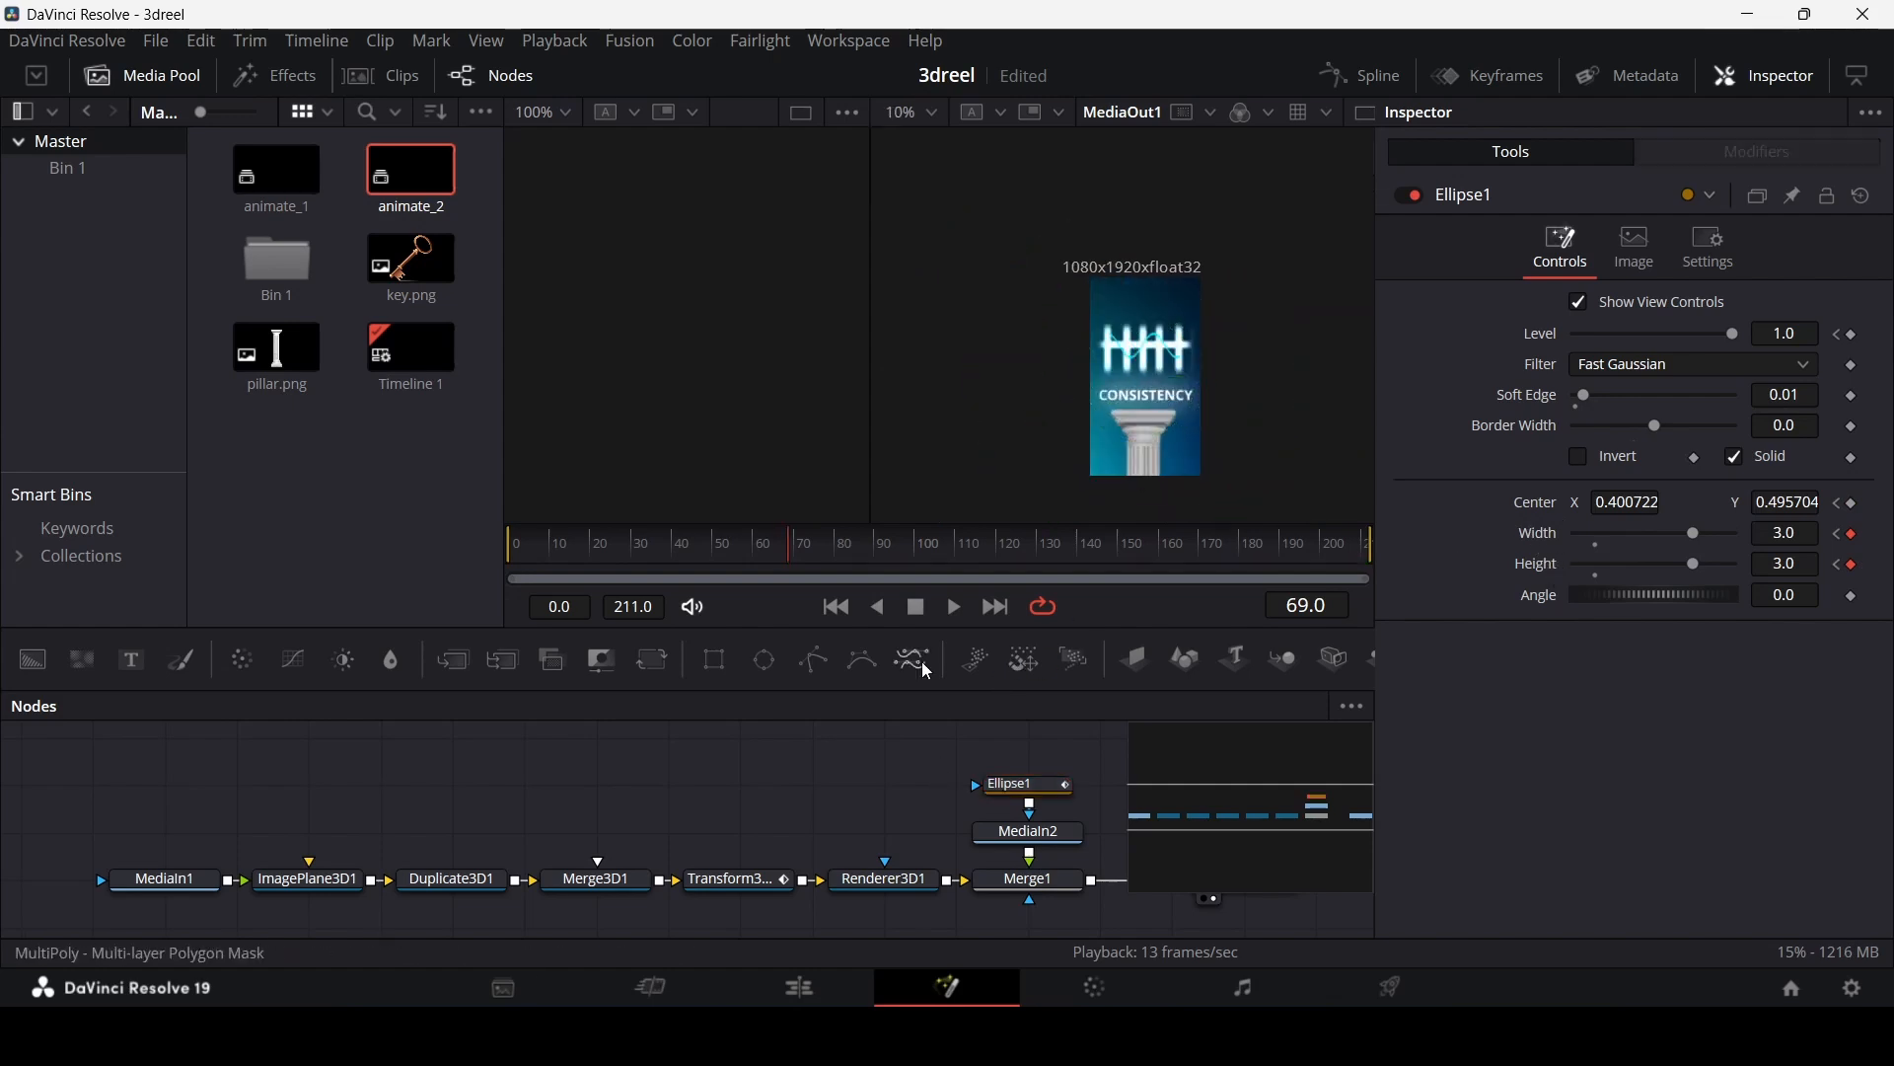
Step: Play the composition from its first frame to review the reveal through the key's ring
left_click(515, 545)
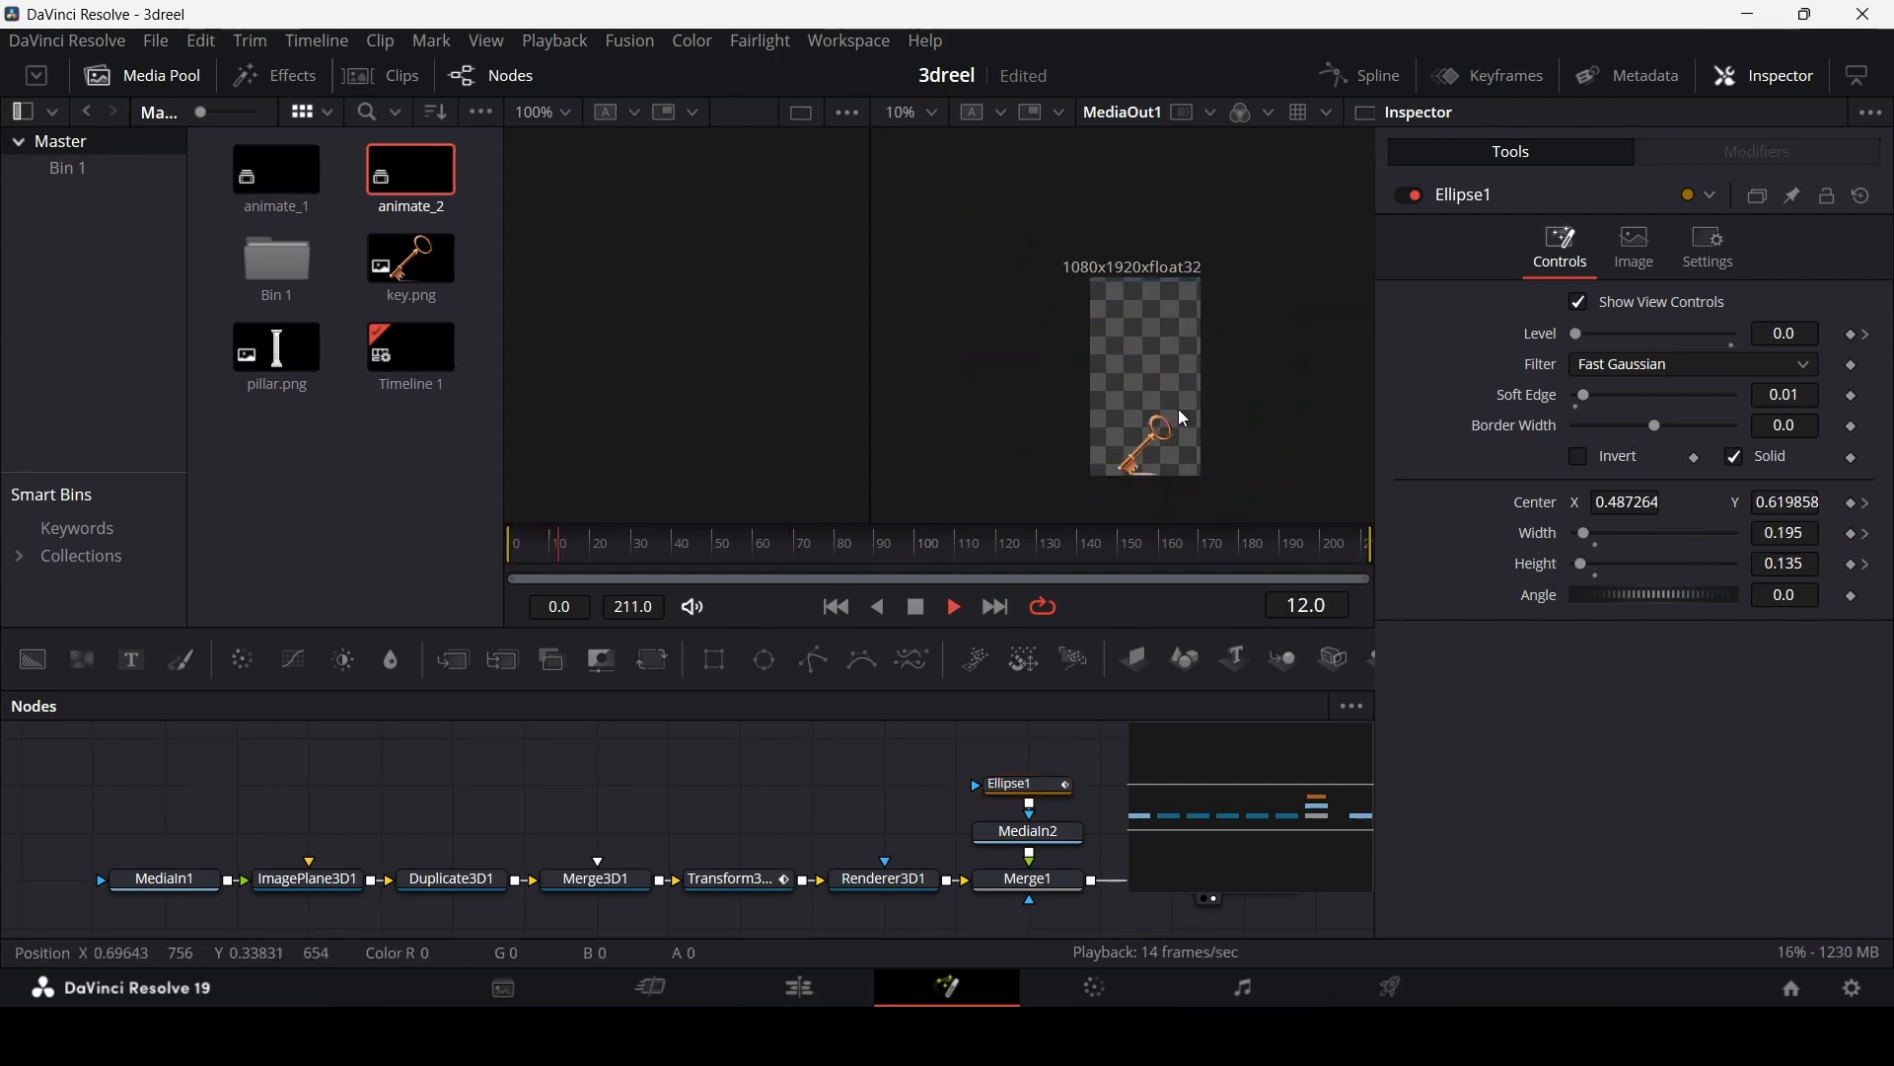
scroll(1178, 409, "up", 1)
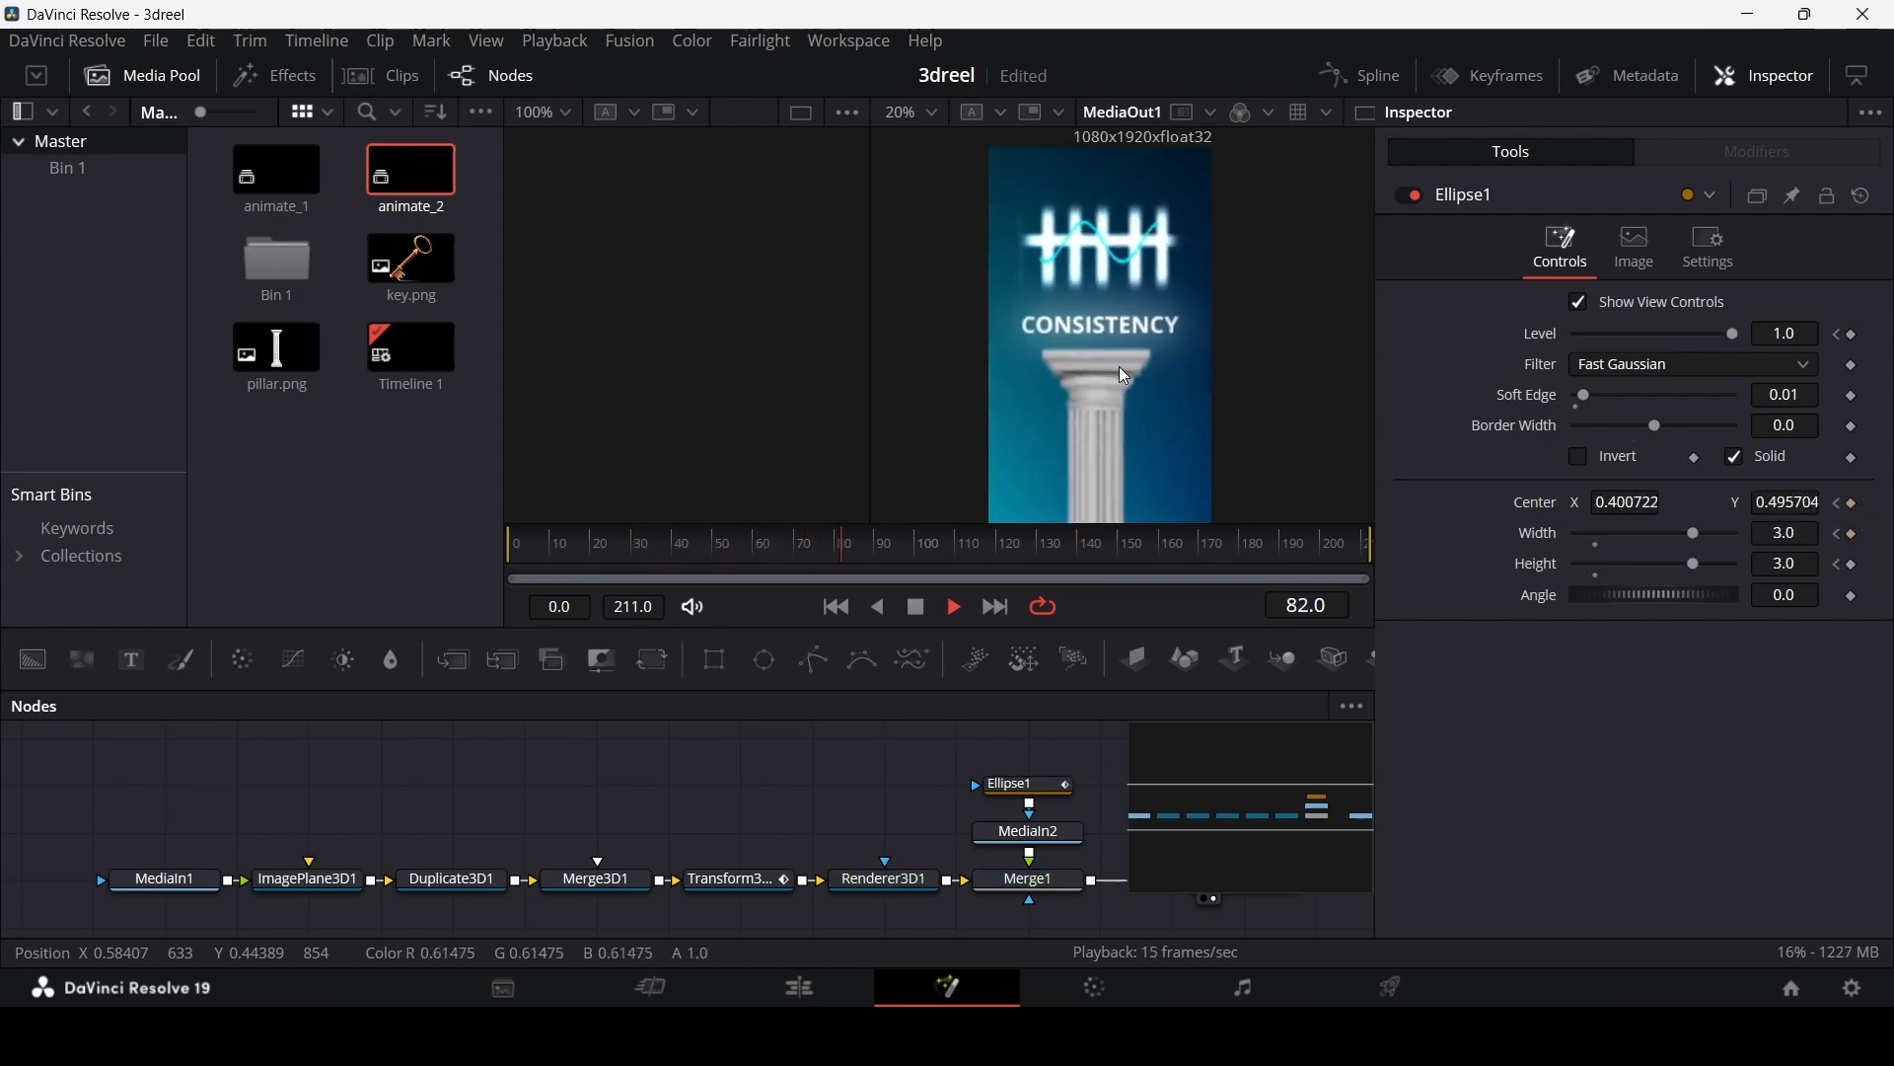
scroll(1124, 373, "down", 1)
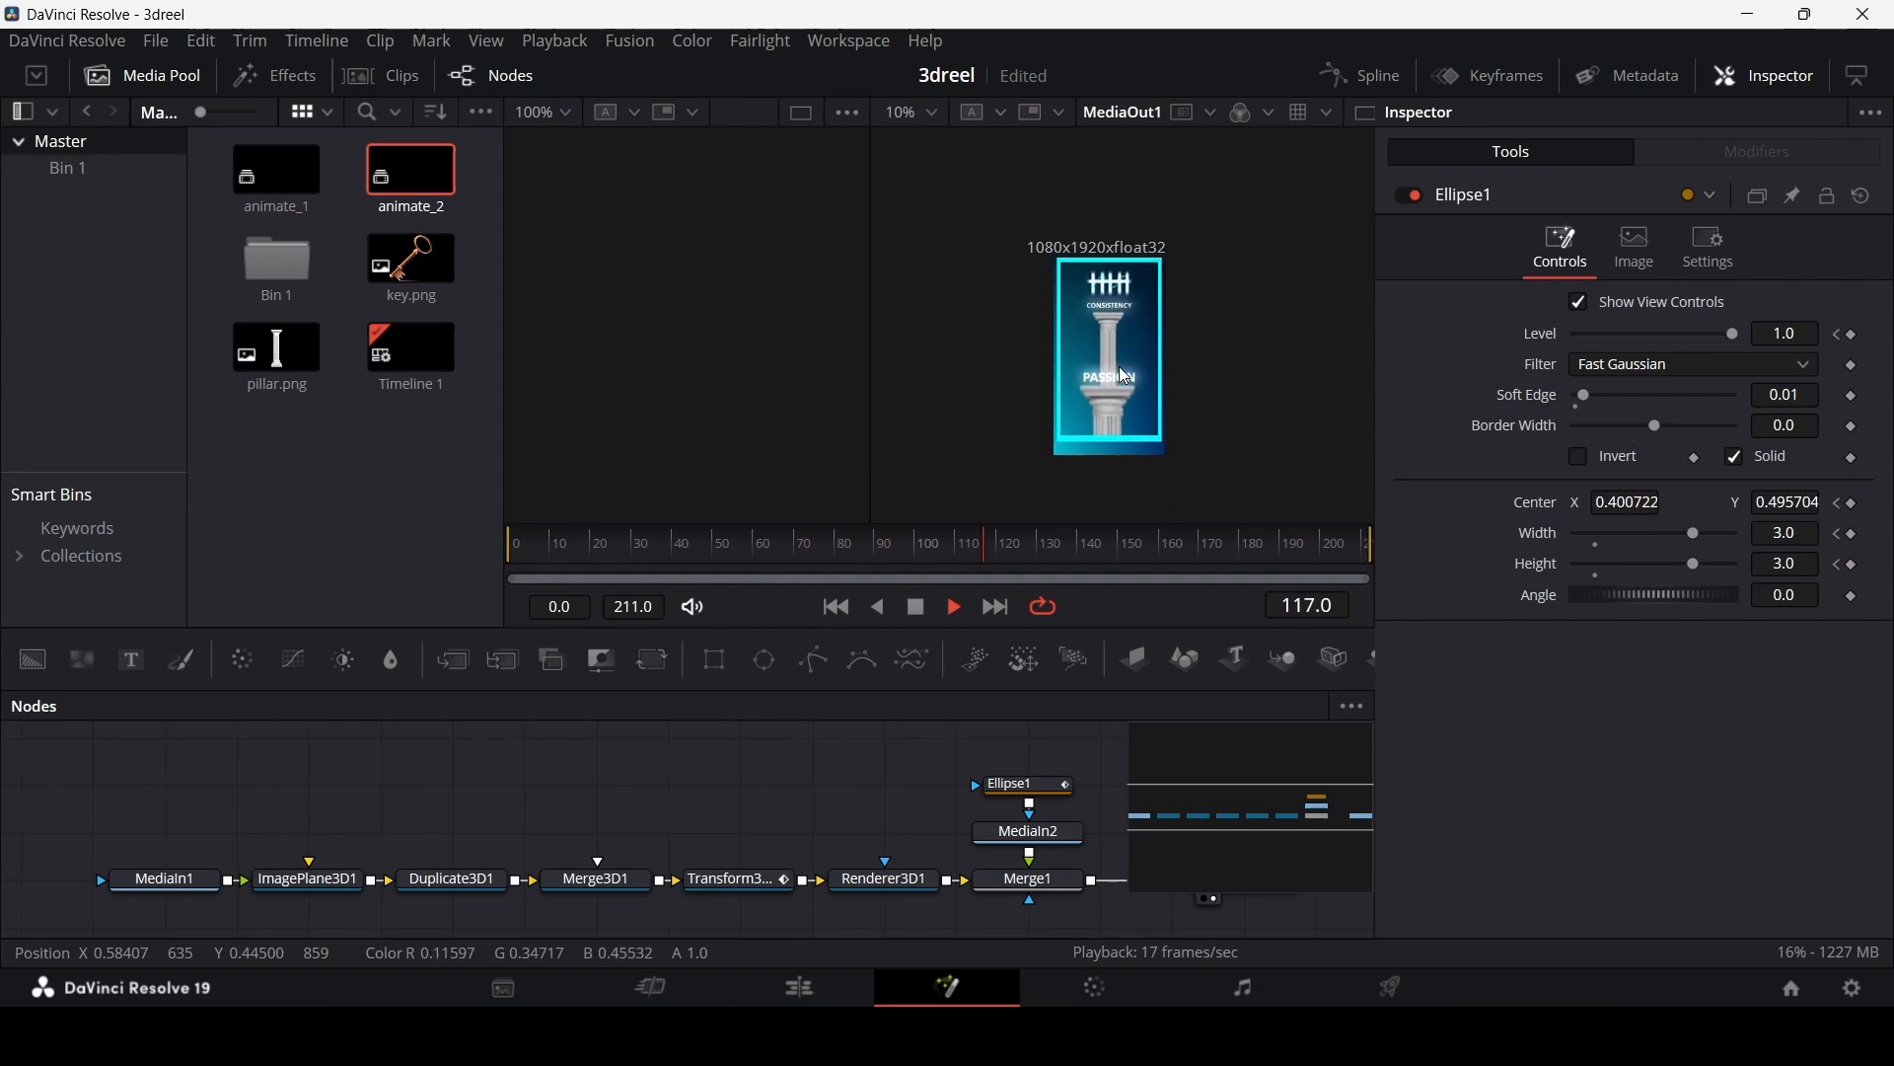
key("space")
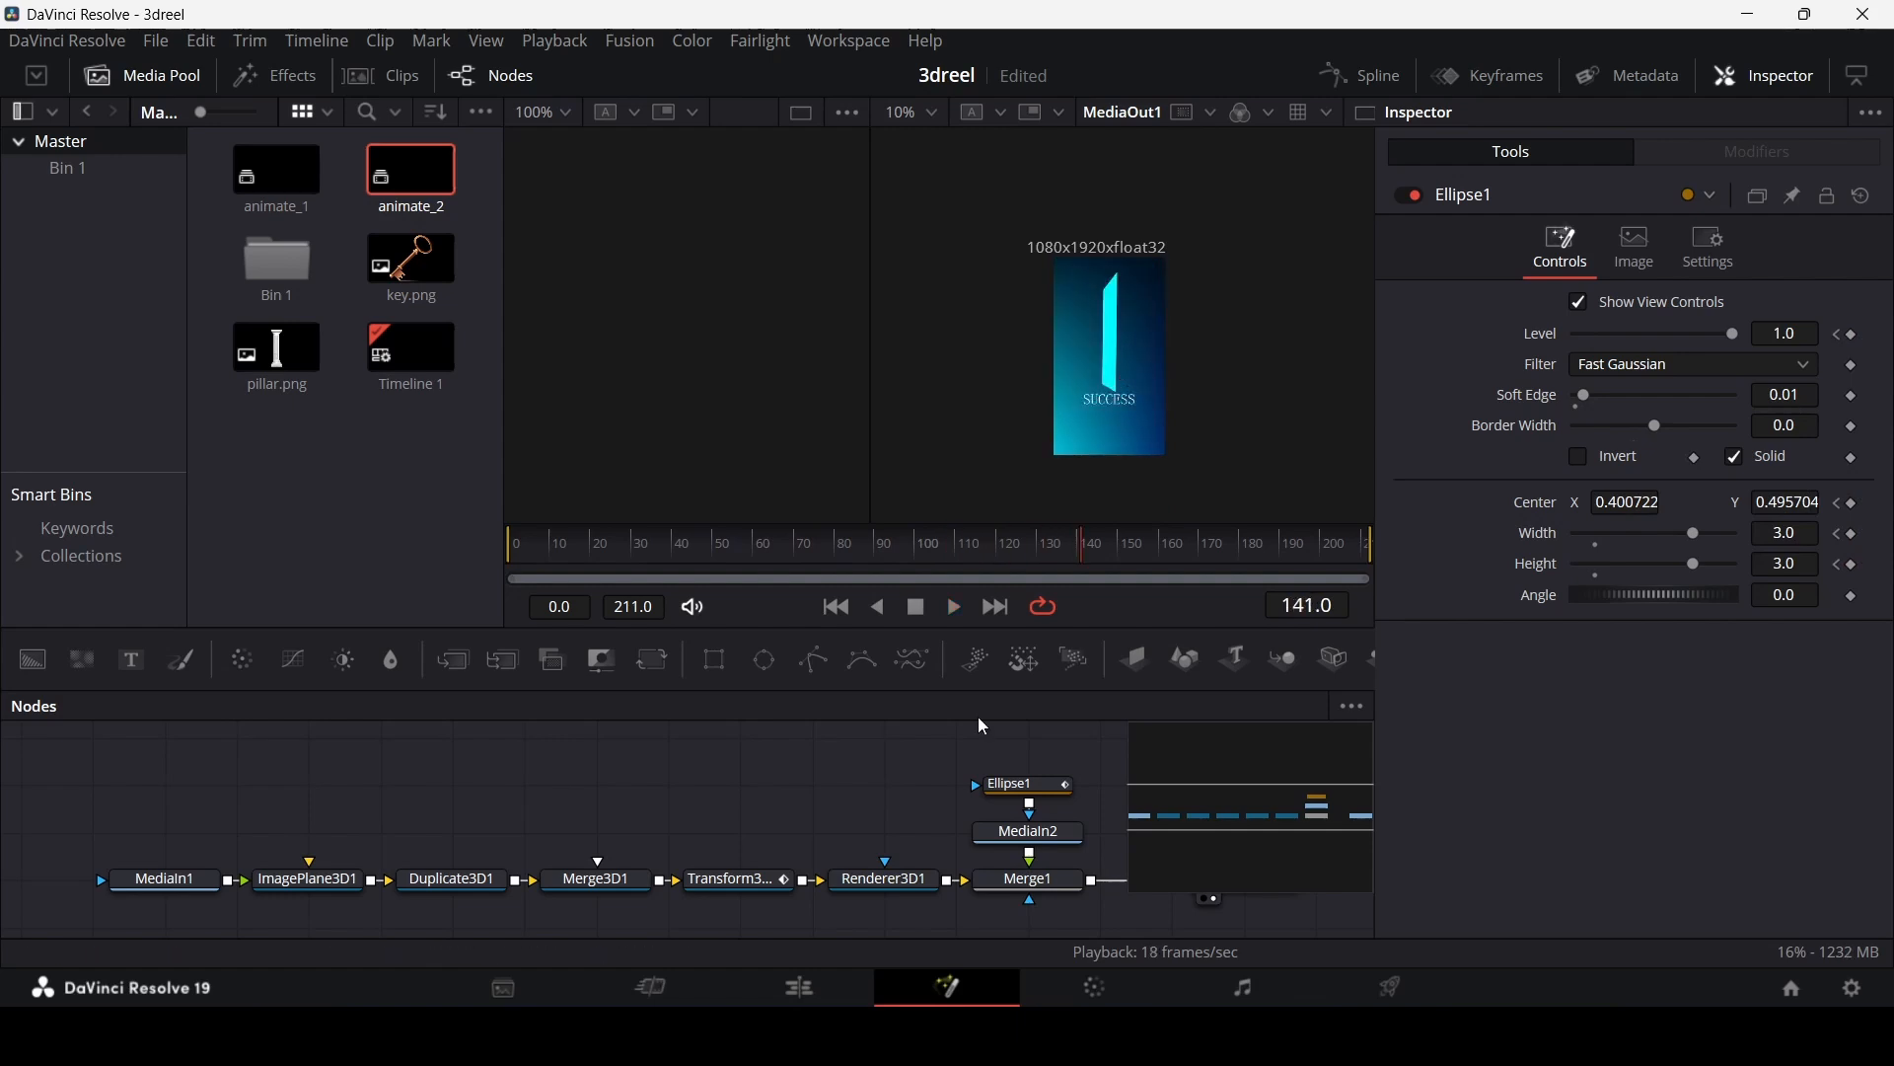
Step: Return to the Edit page and preview the Fusion Composition clip on Timeline 1
left_click(851, 977)
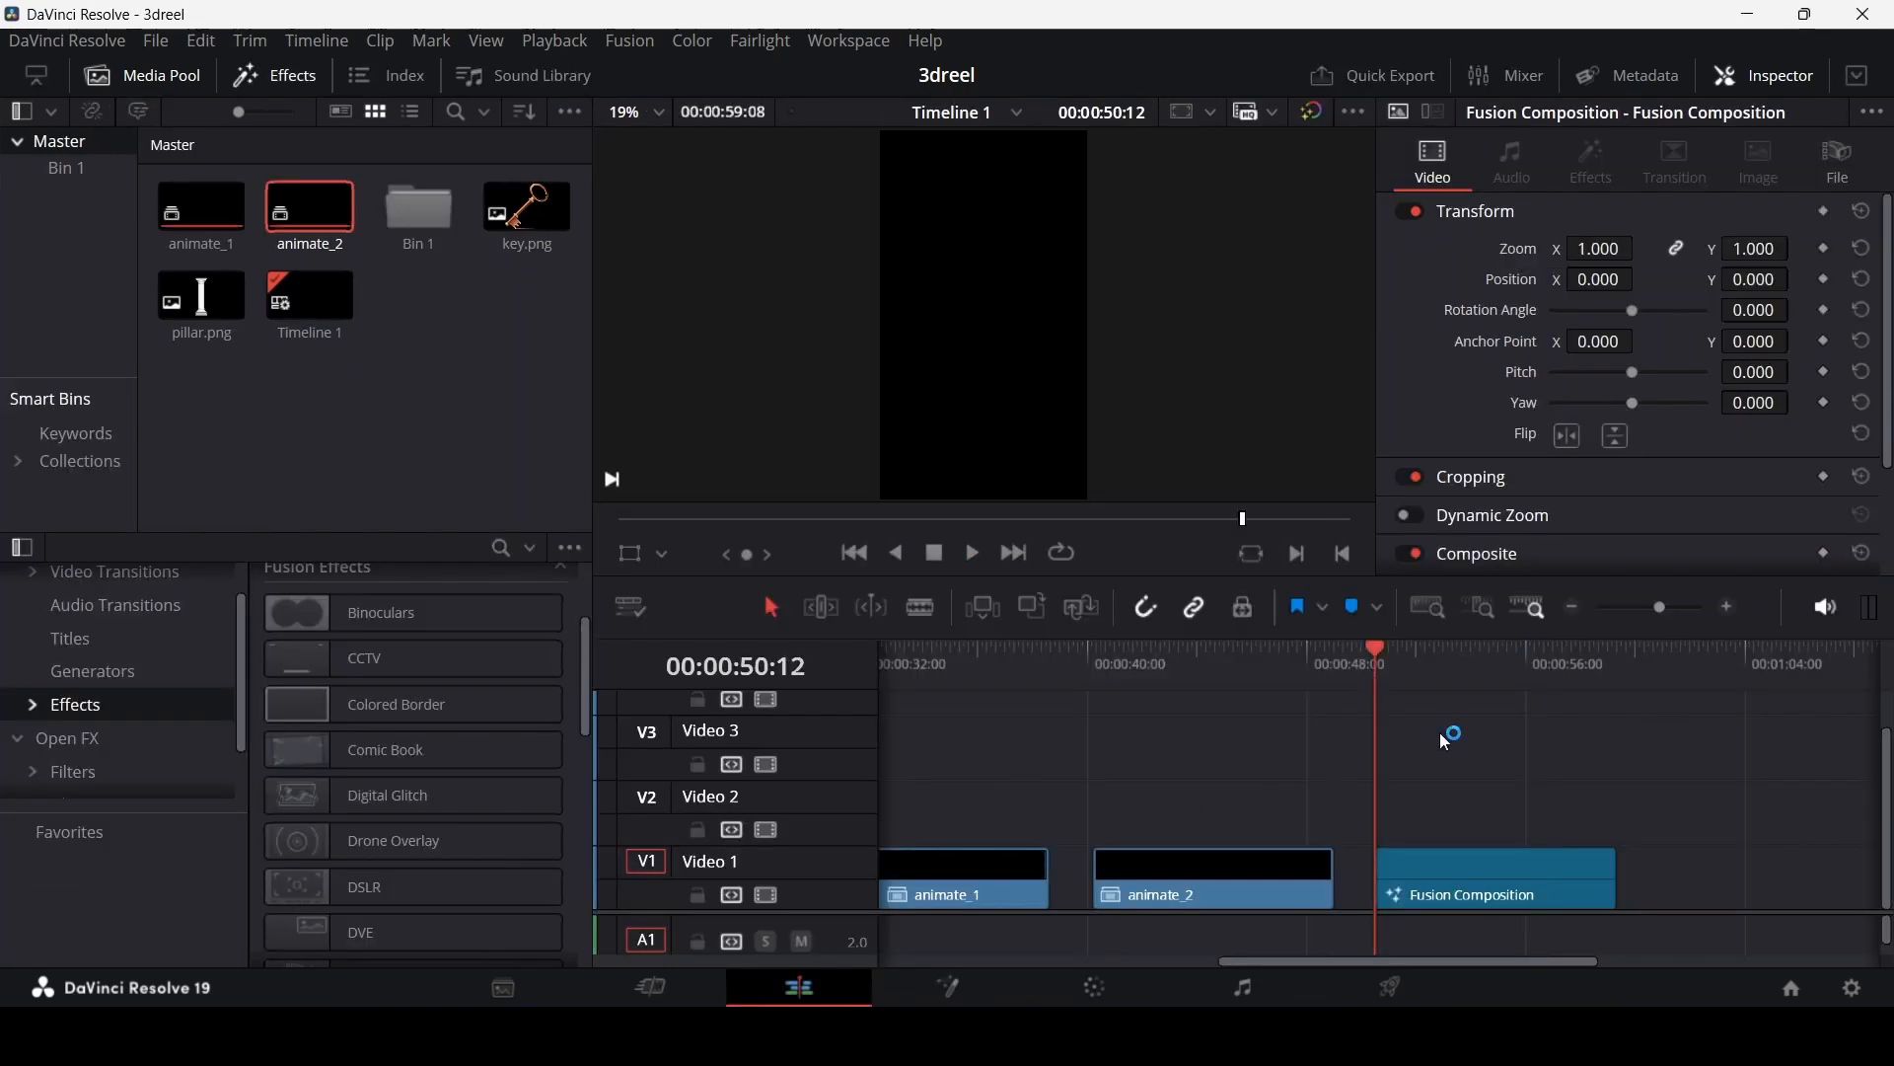
key("space")
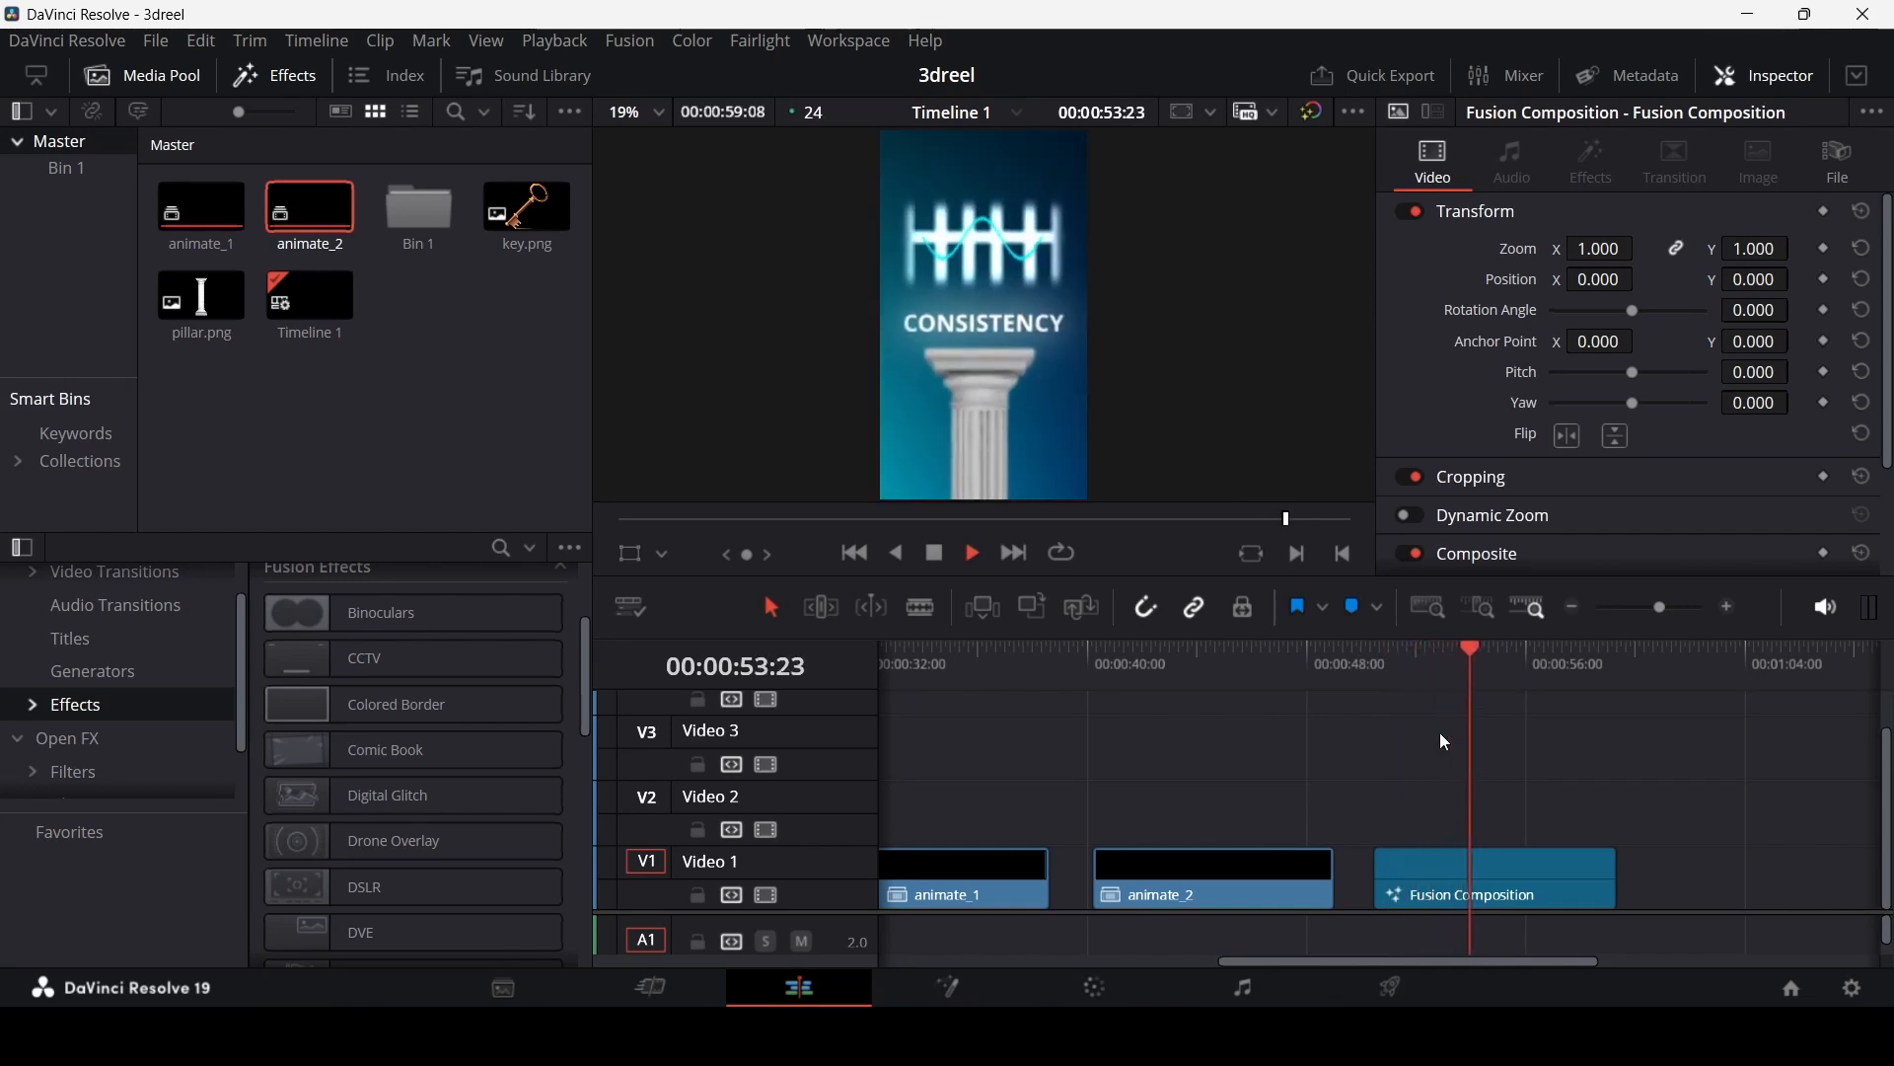
key("space")
key("space")
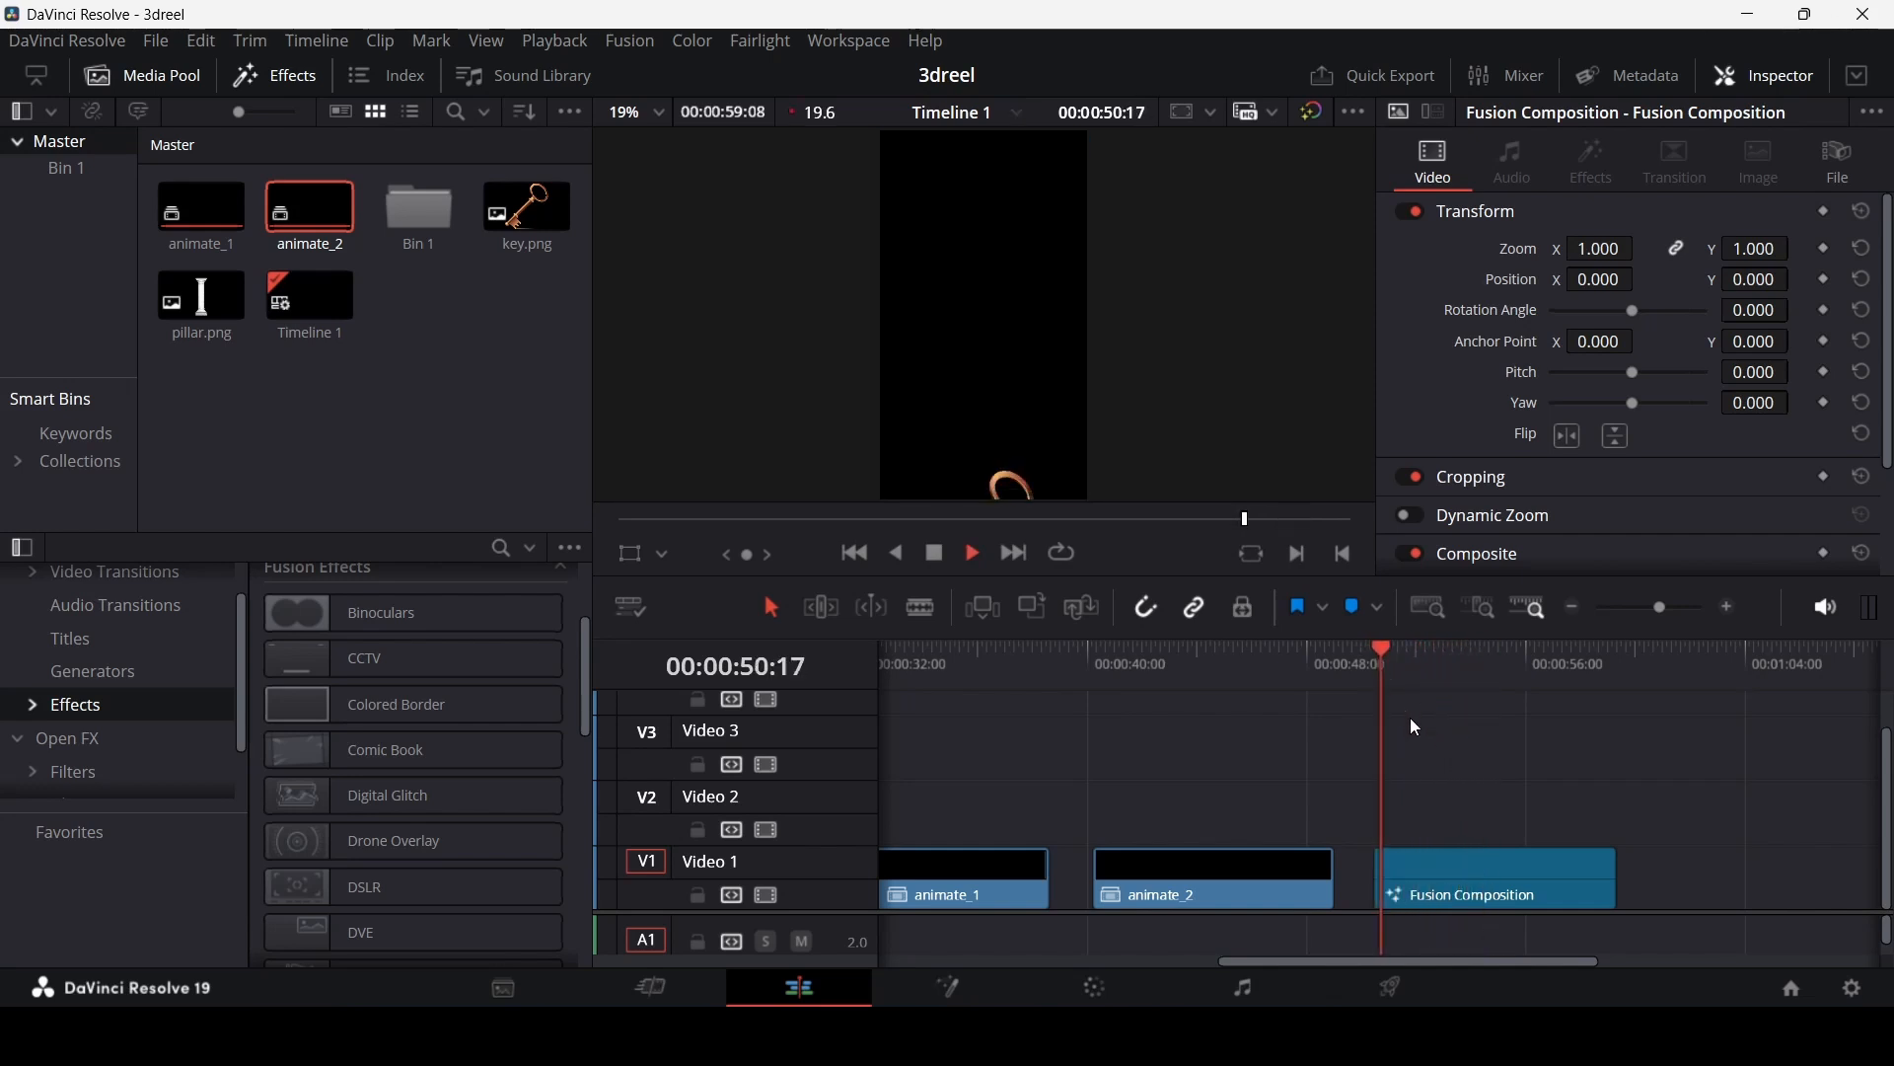
key("space")
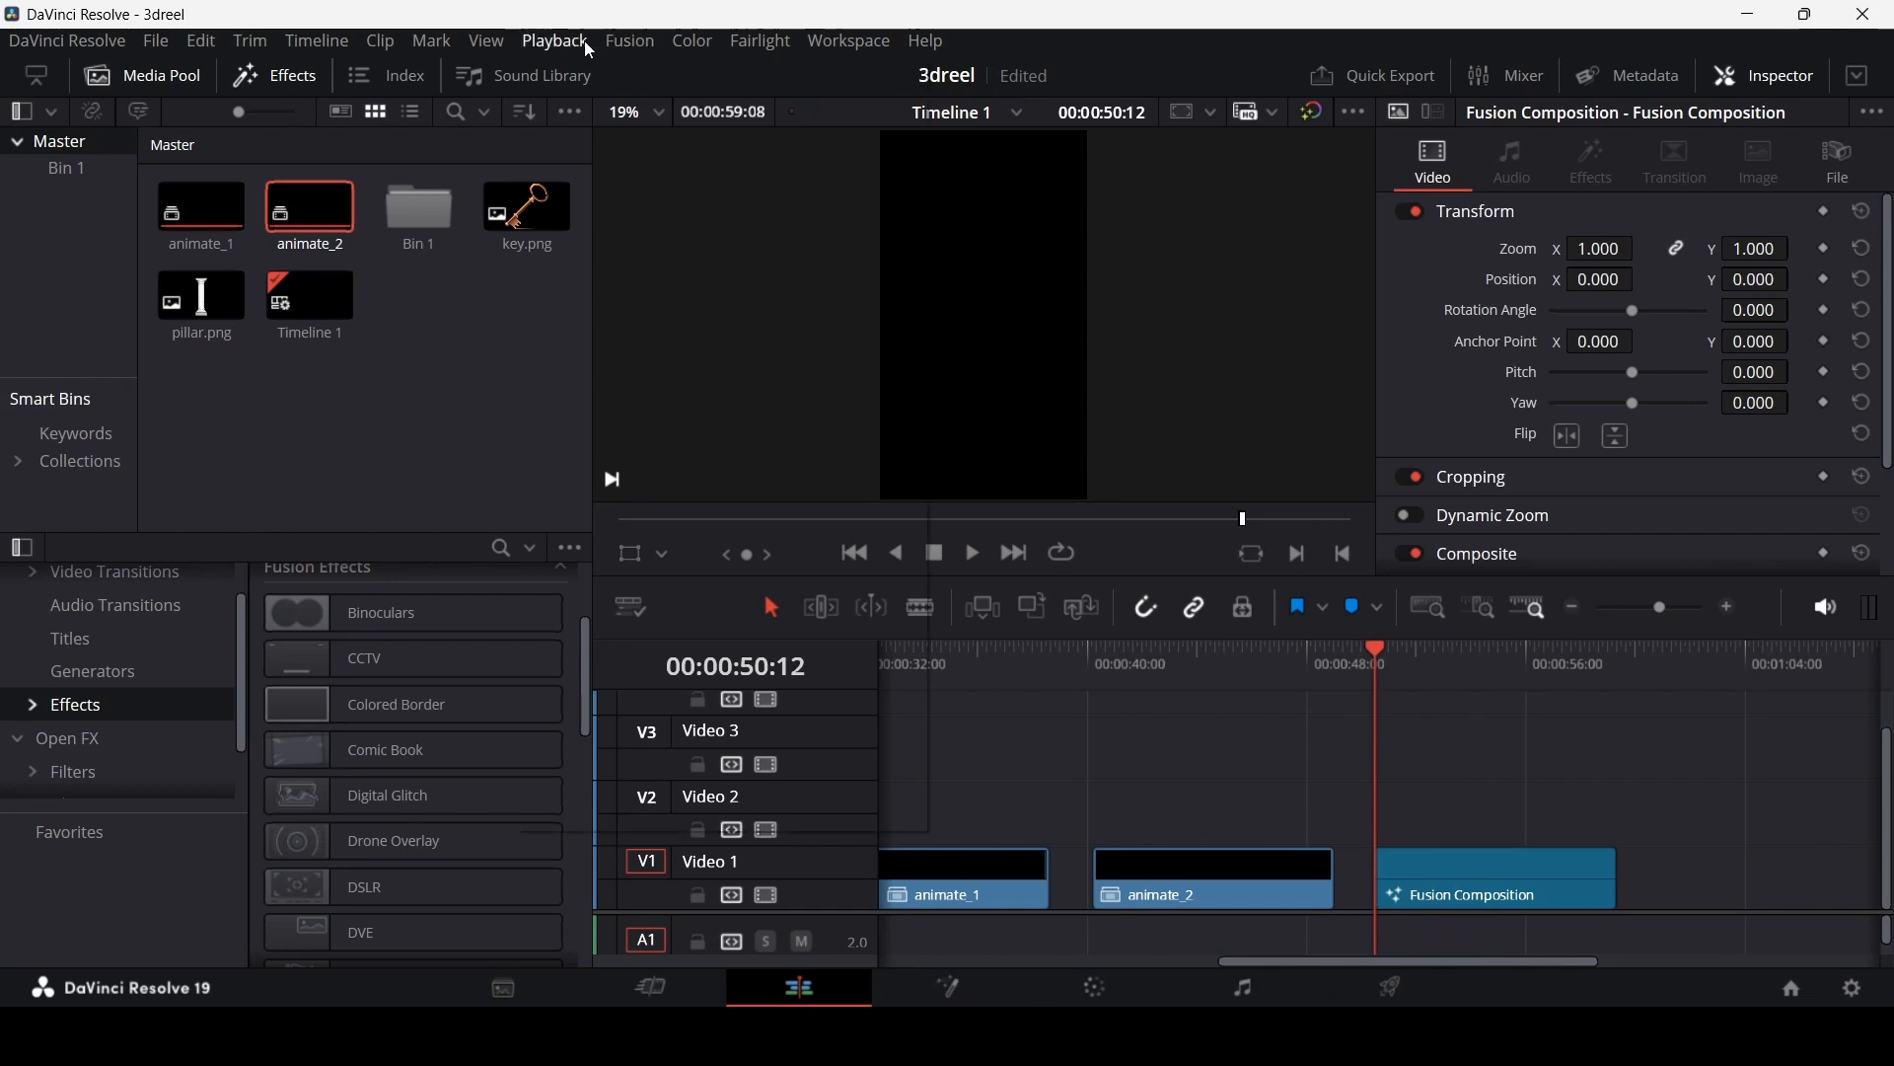
Step: Set the timeline playback resolution to Quarter and play the Fusion Composition clip
left_click(586, 43)
mouse_move(695, 127)
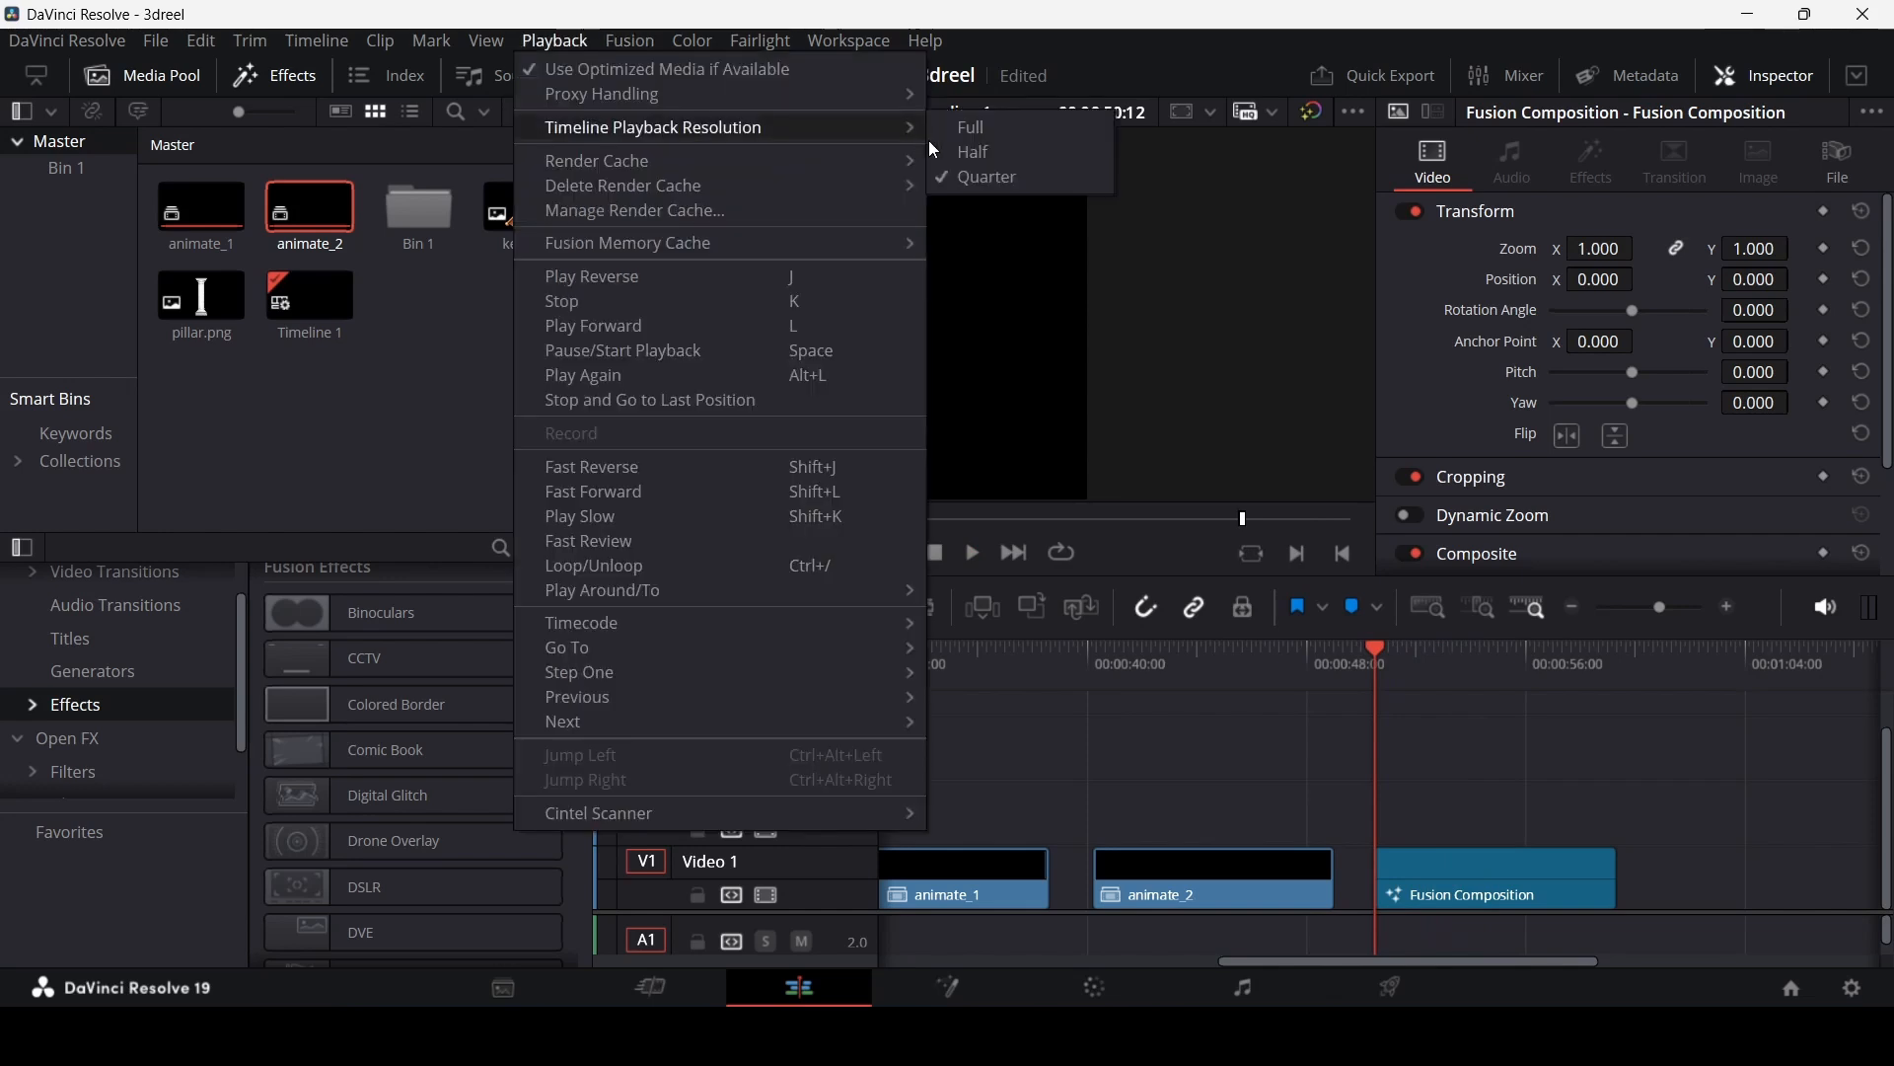
left_click(998, 178)
key("space")
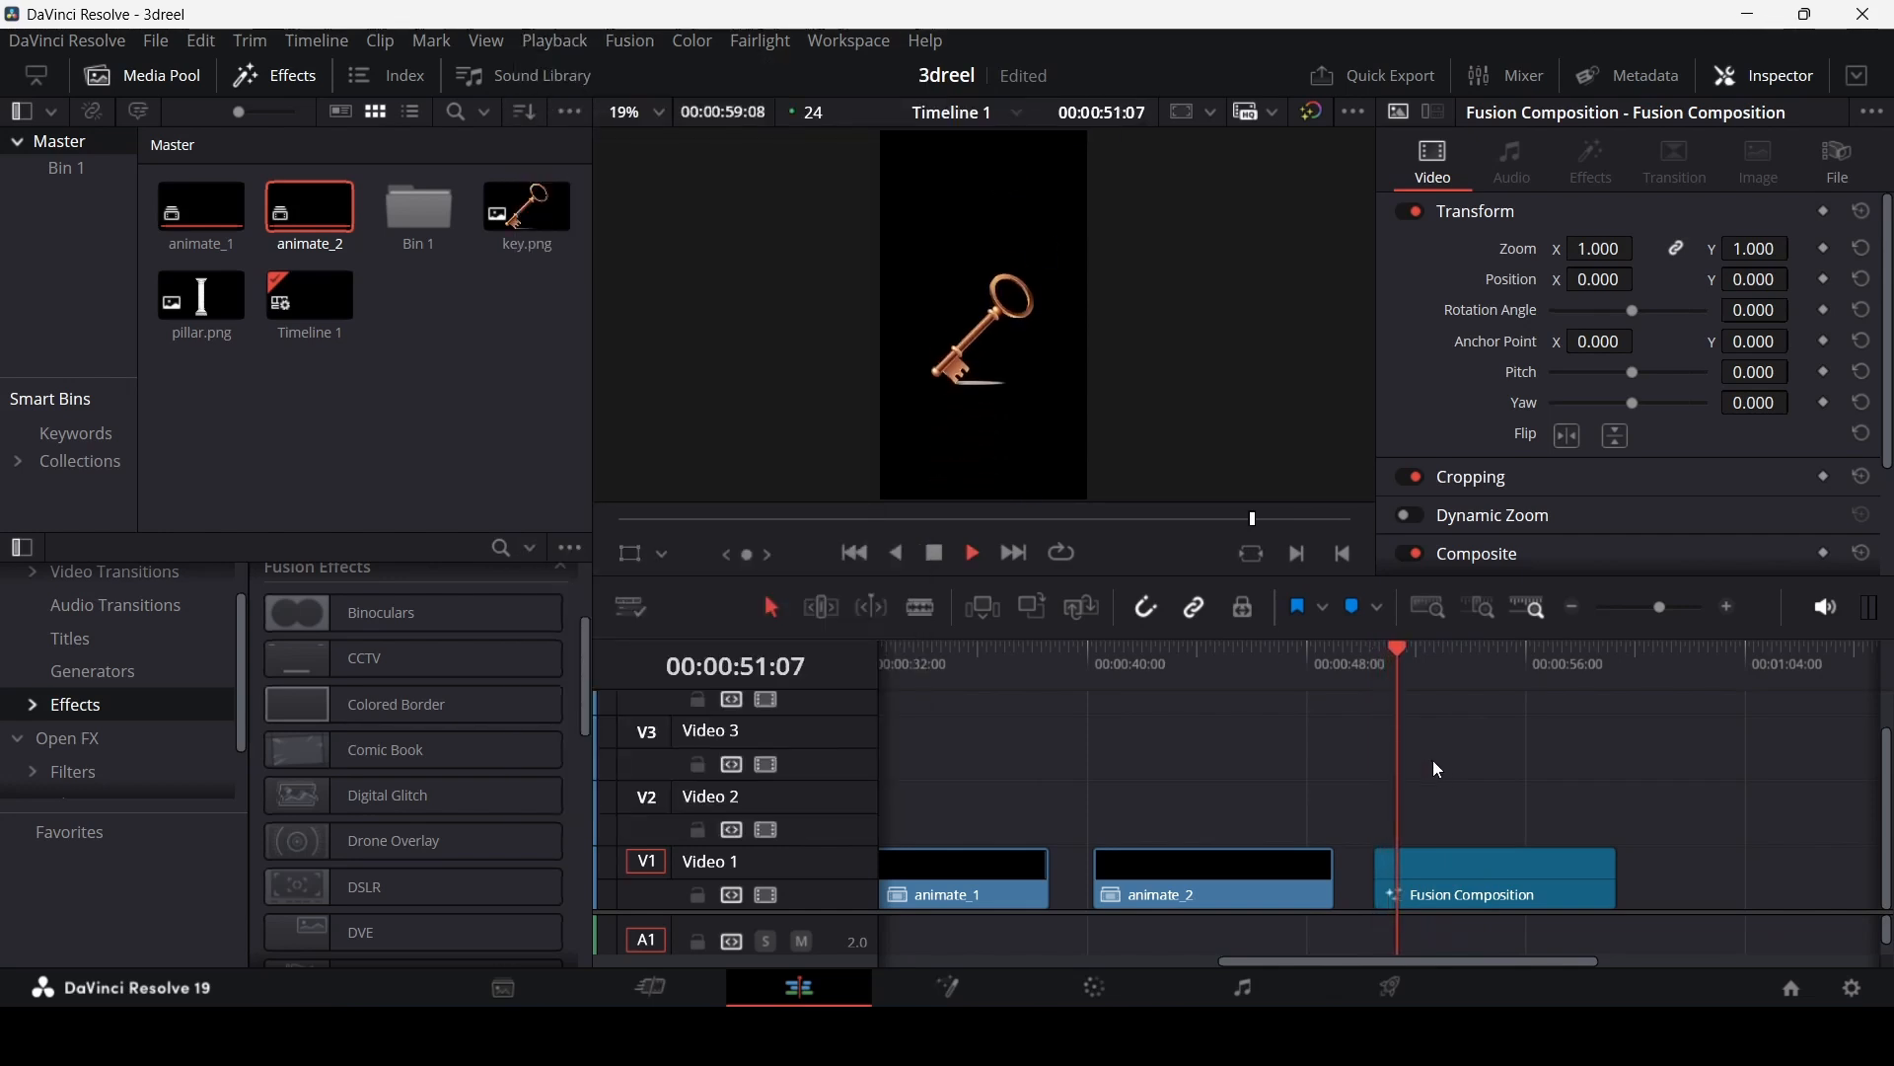